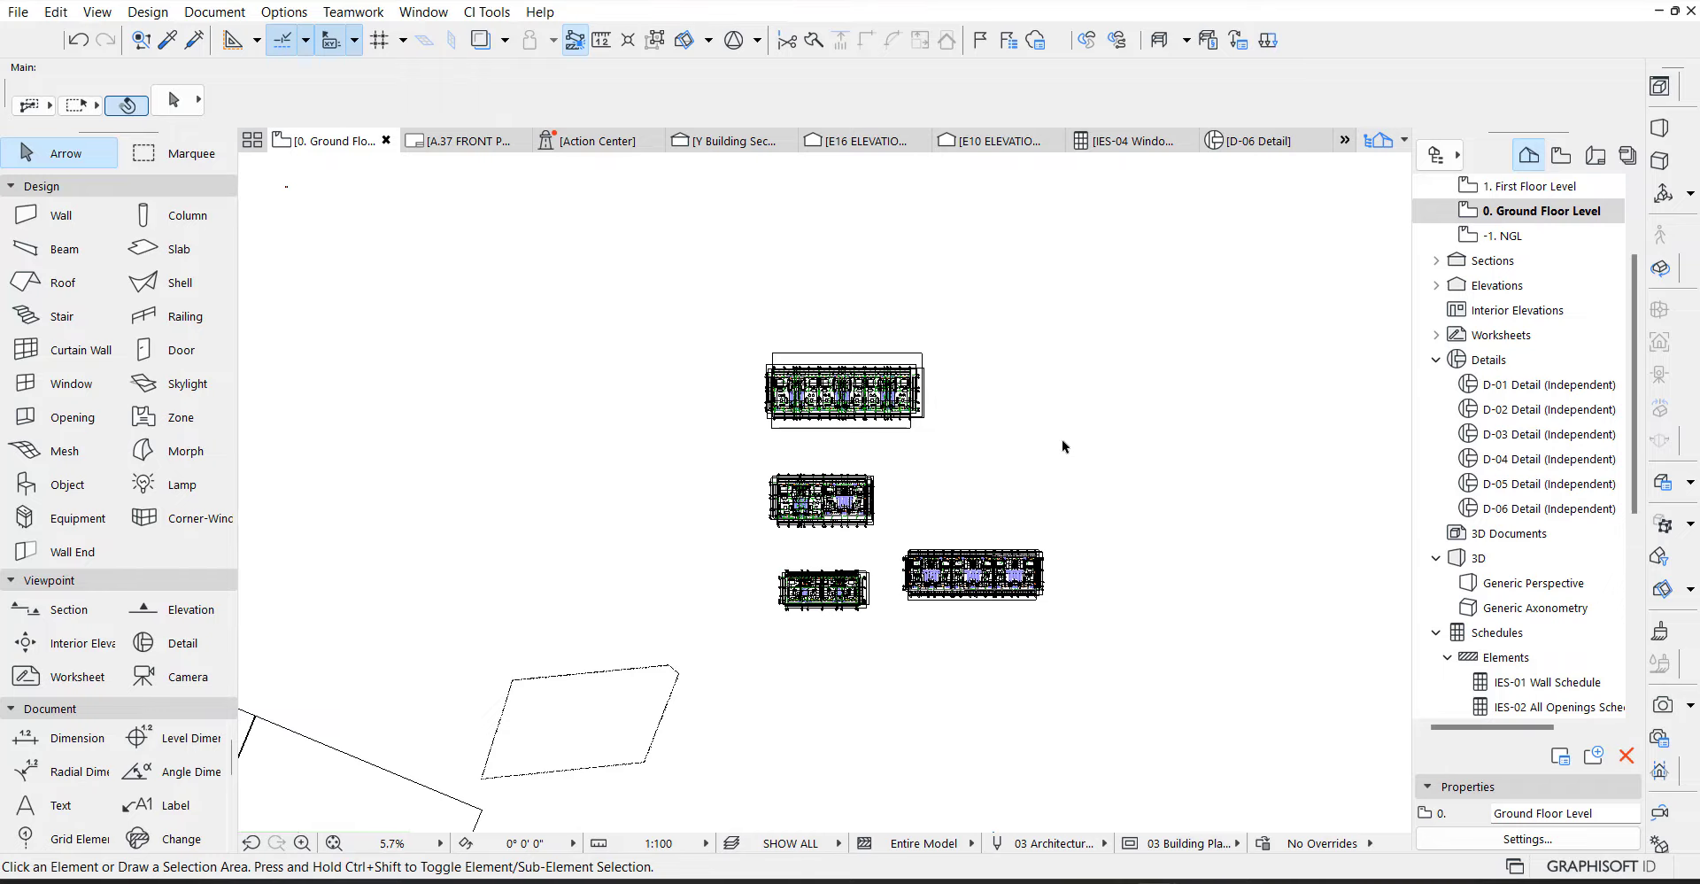
Examine the ground floor plans of the housing blocks, focusing on the uppermost terrace block
scroll(779, 365, up, 8)
scroll(766, 358, up, 4)
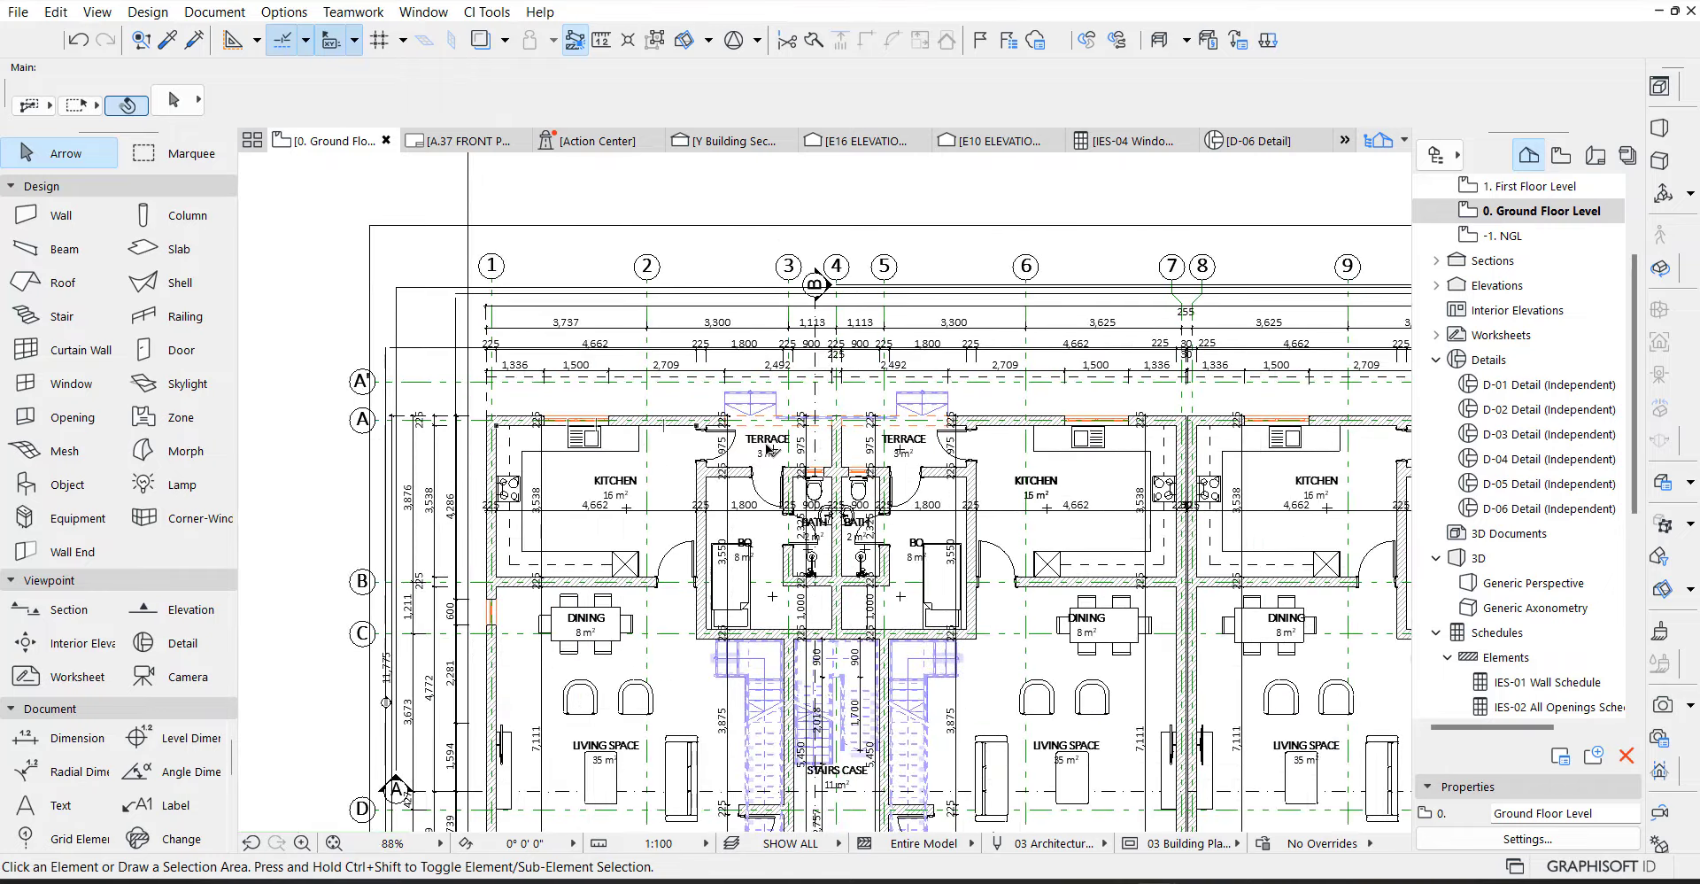
scroll(686, 418, down, 3)
scroll(617, 417, down, 1)
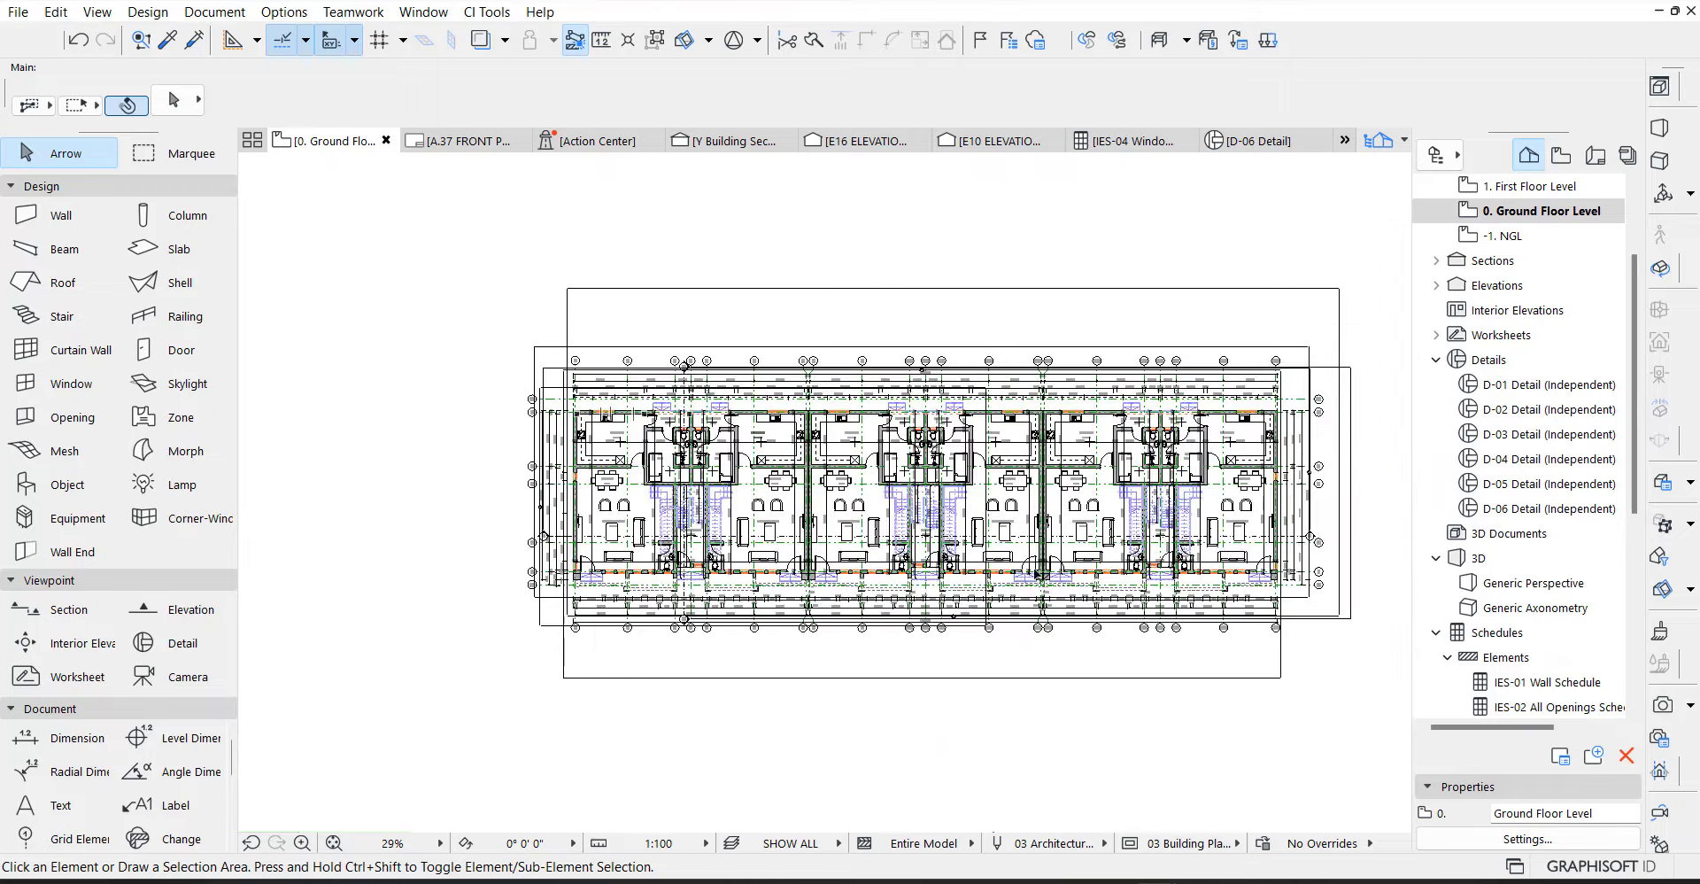
scroll(803, 400, down, 4)
scroll(803, 400, down, 2)
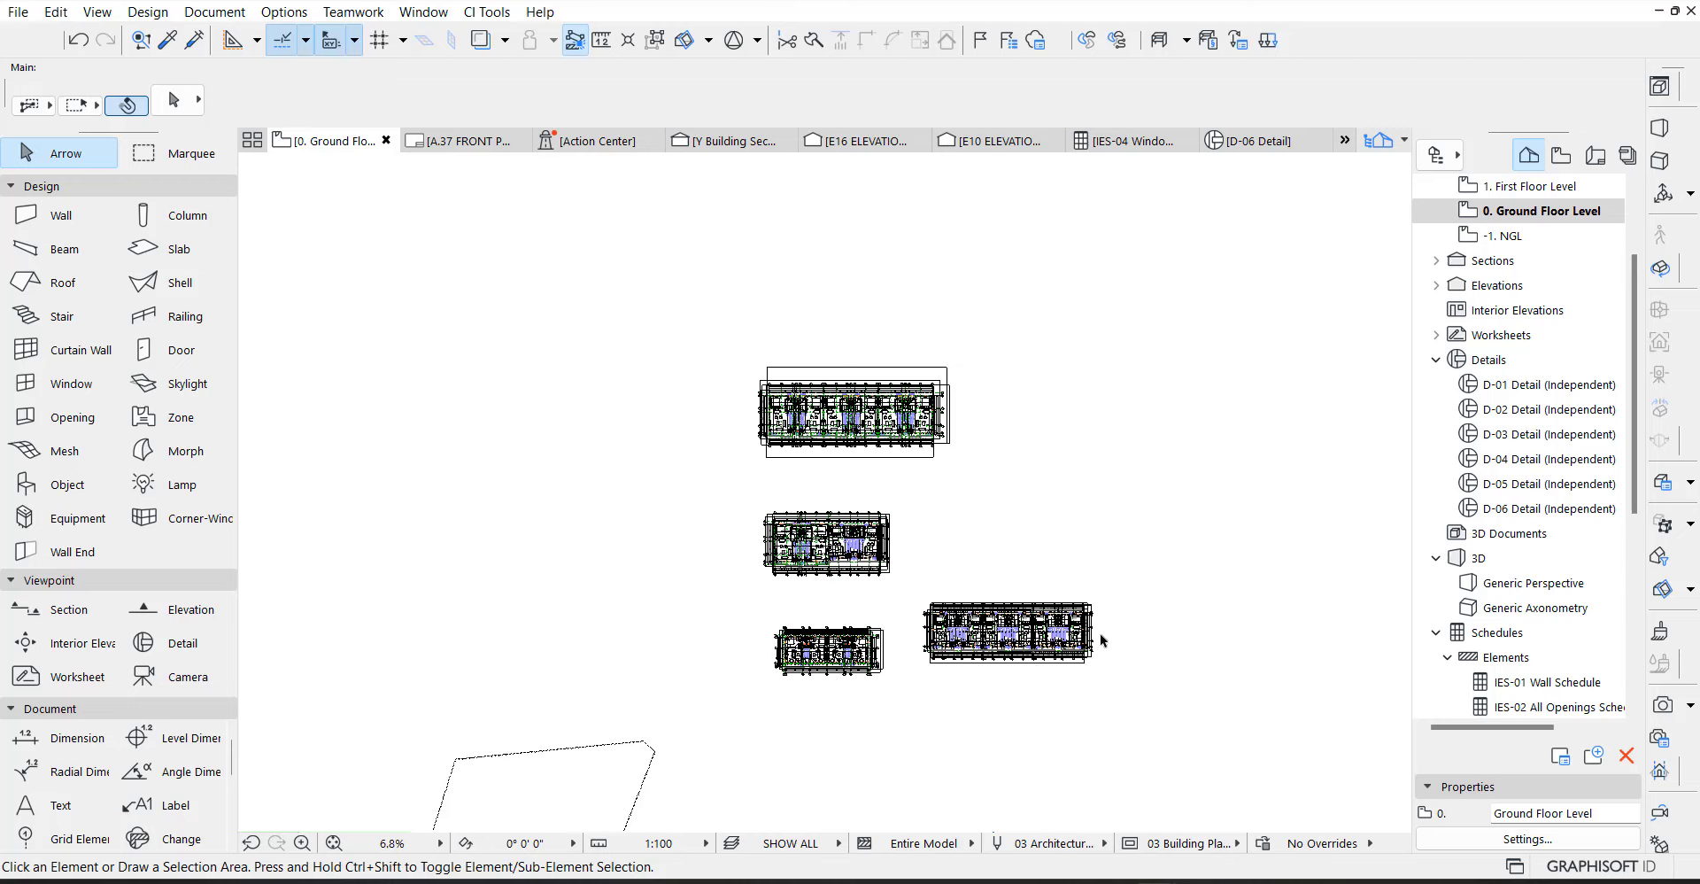
scroll(1102, 638, up, 2)
scroll(1099, 634, down, 2)
scroll(820, 420, up, 4)
key(m)
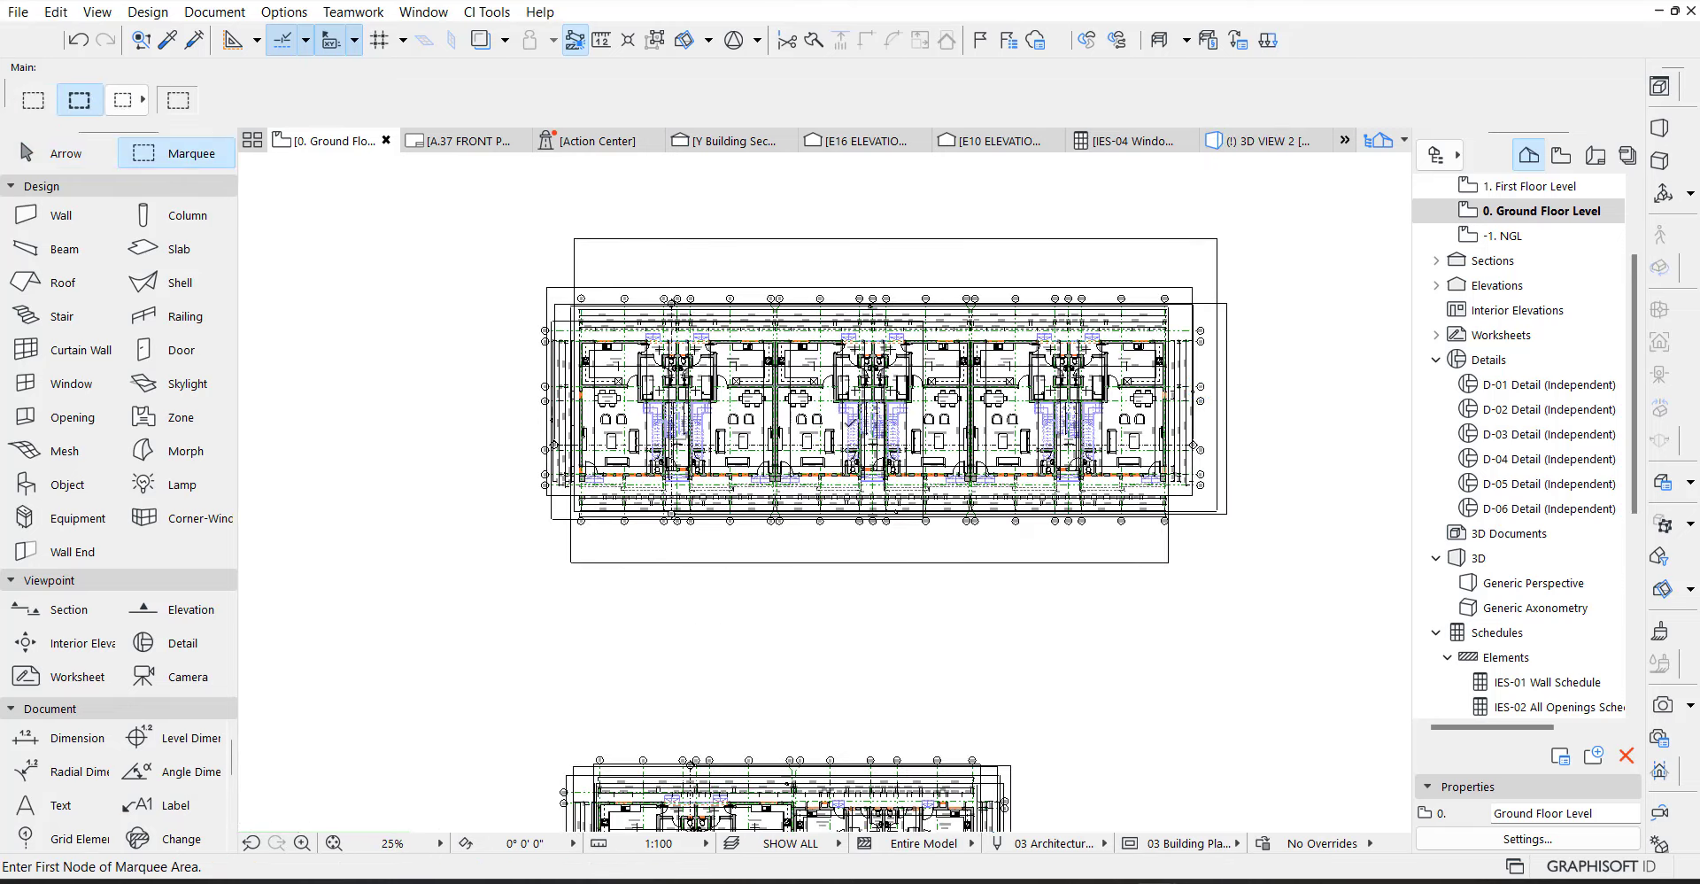
scroll(844, 425, up, 1)
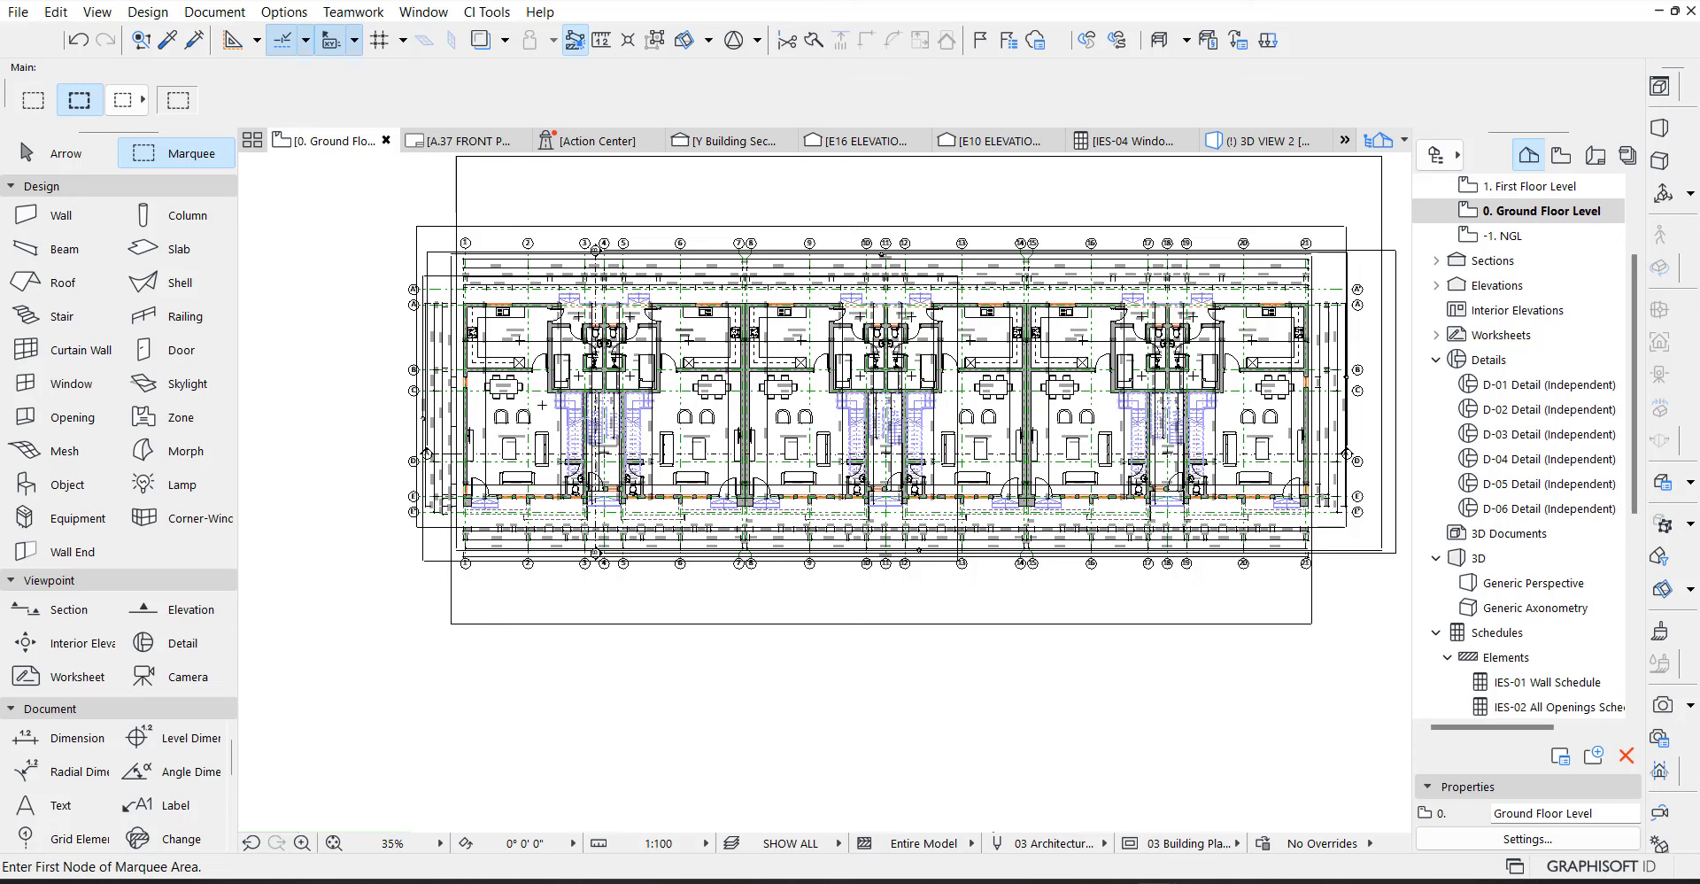
Switch the ground floor plan to the DIMENSION PLAN layer combination and inspect the upper block
click(214, 11)
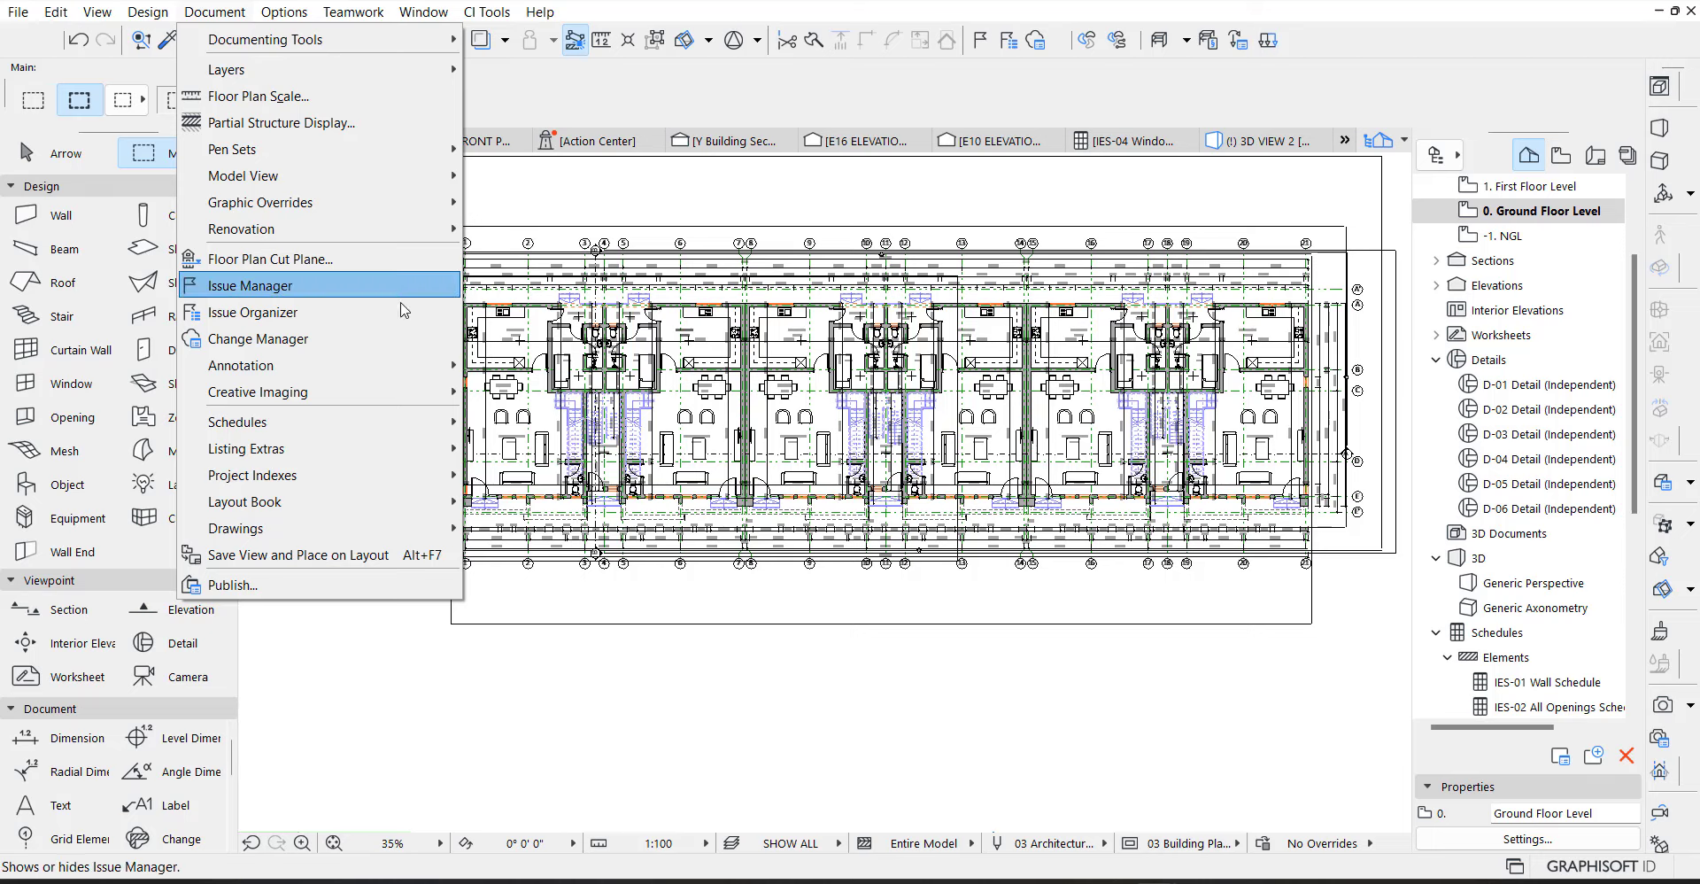
mouse_move(425, 69)
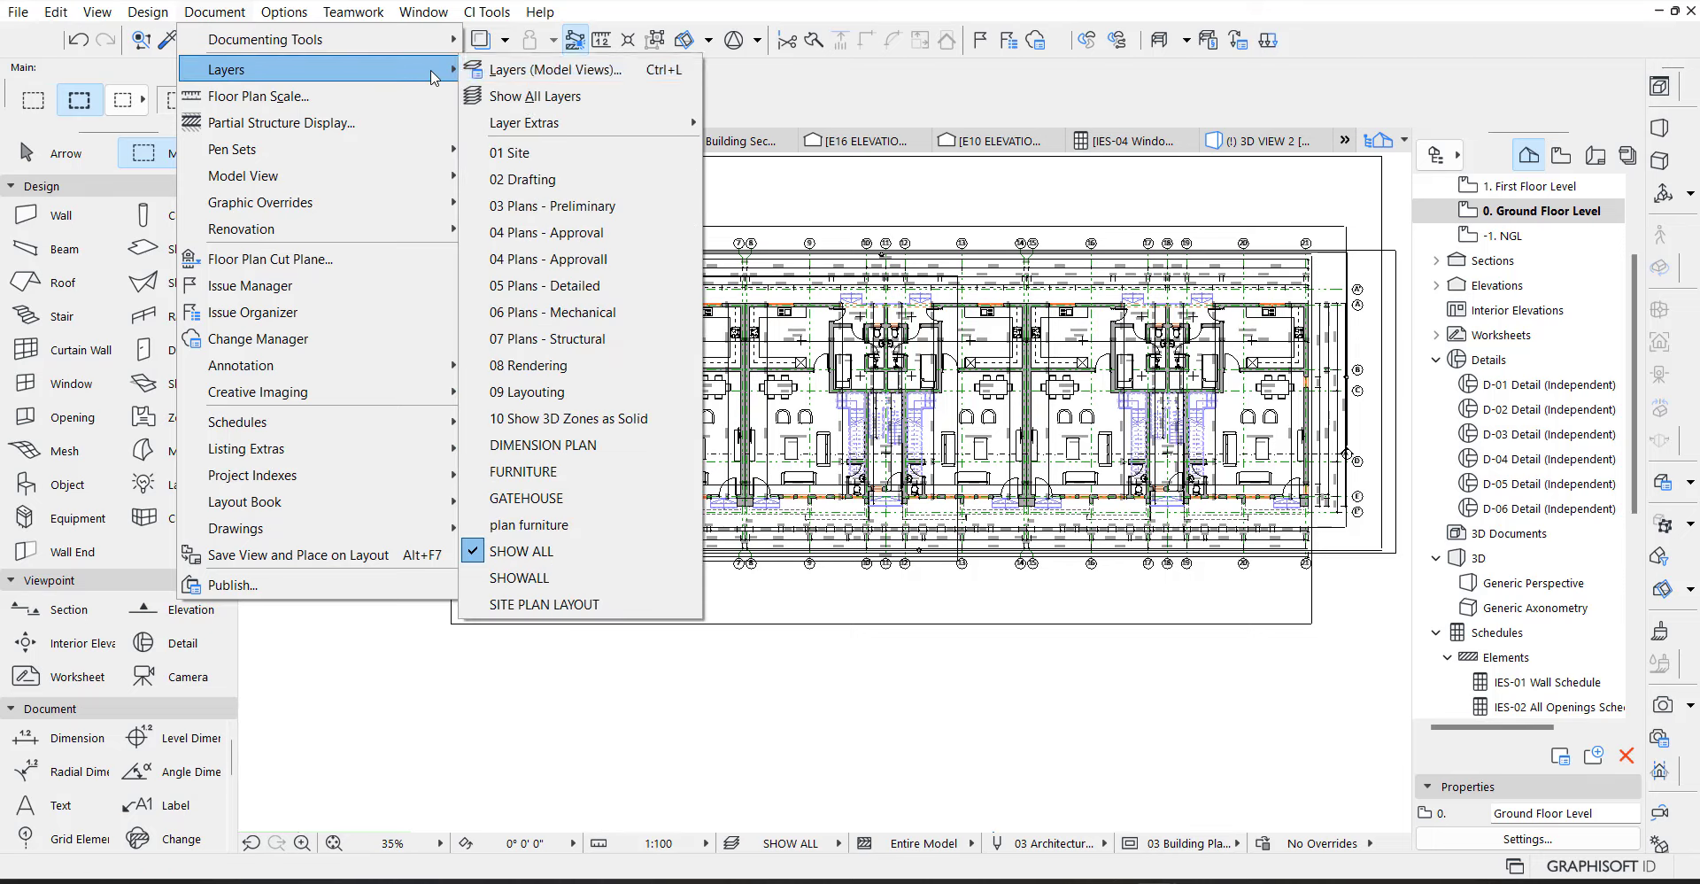
click(528, 450)
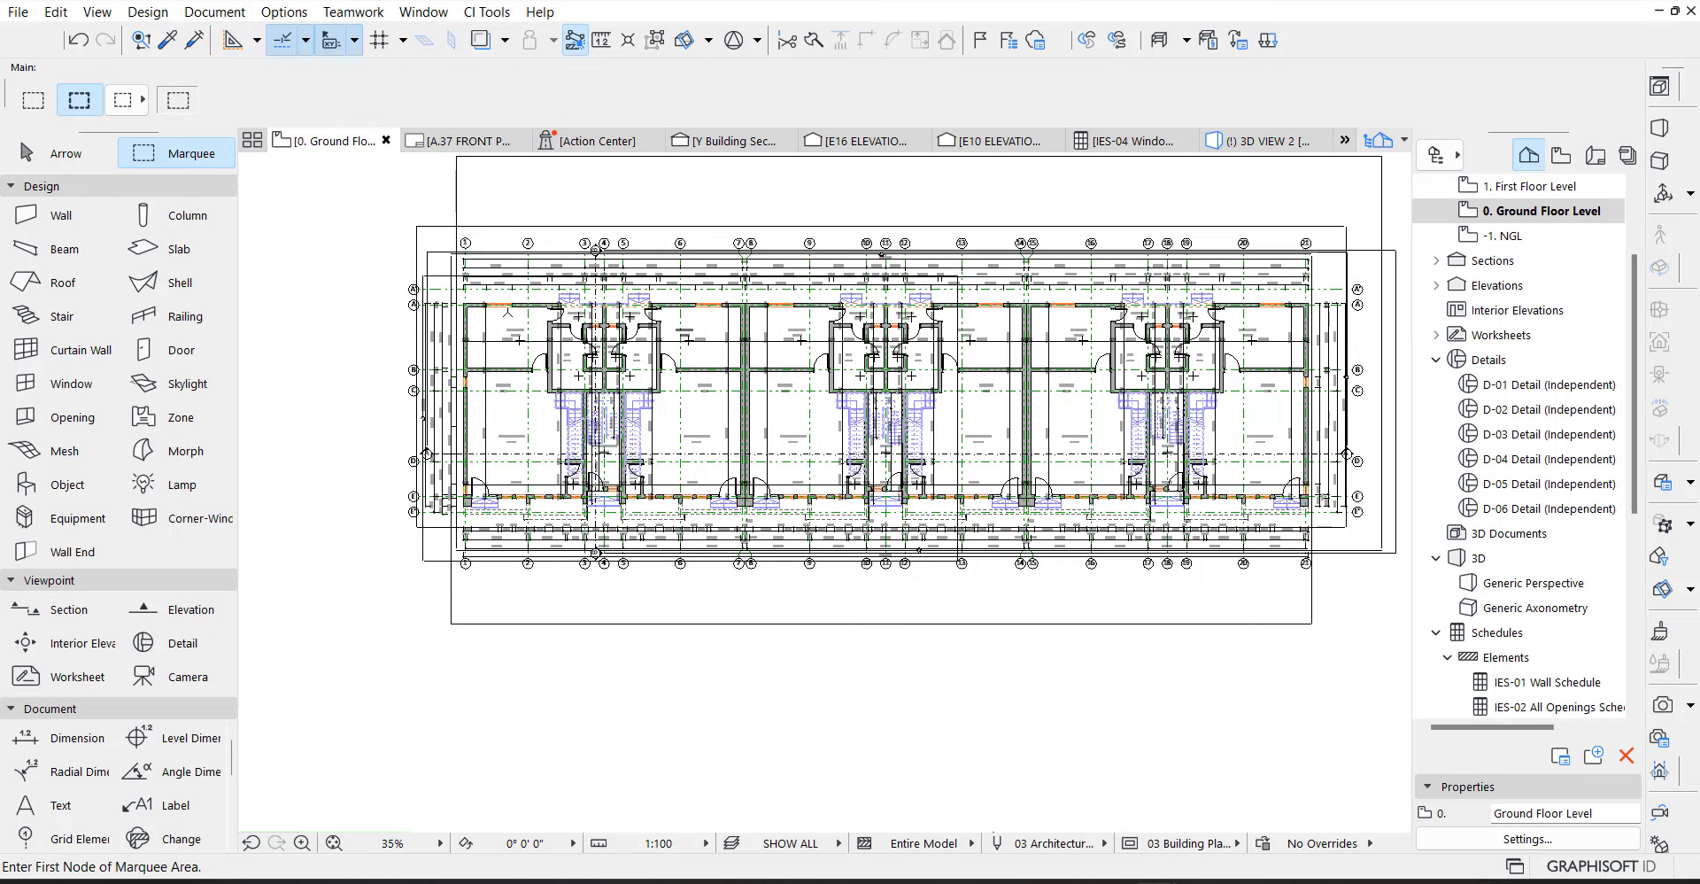
scroll(434, 284, up, 2)
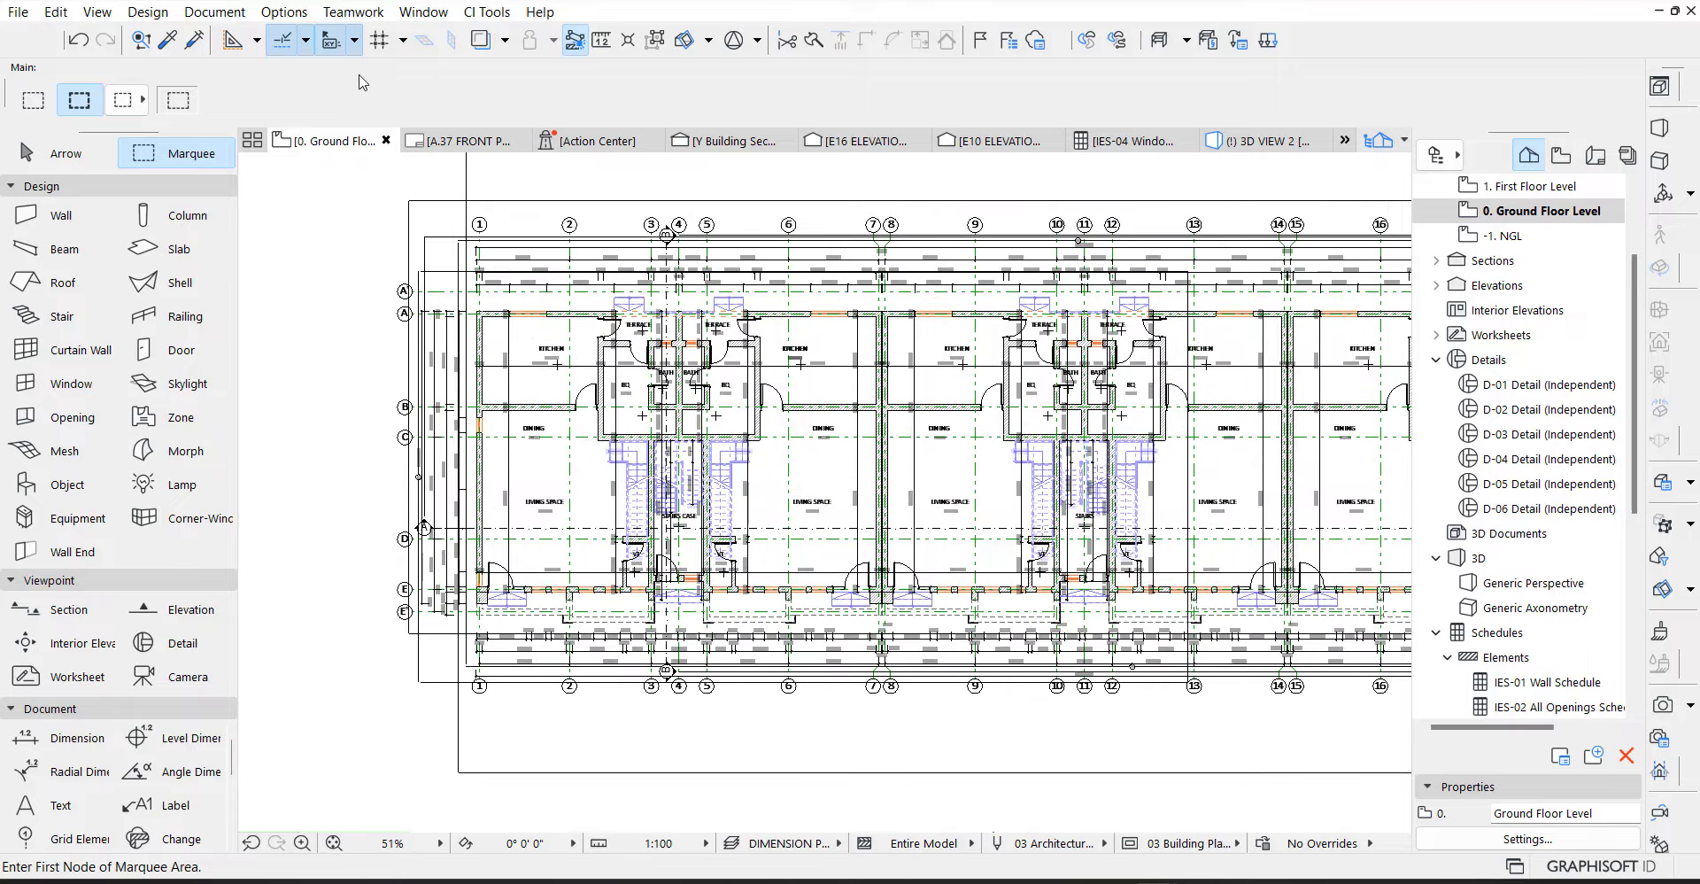
Switch the ground floor plan to the FURNITURE layer combination and inspect the room layouts and surrounding blocks
click(214, 12)
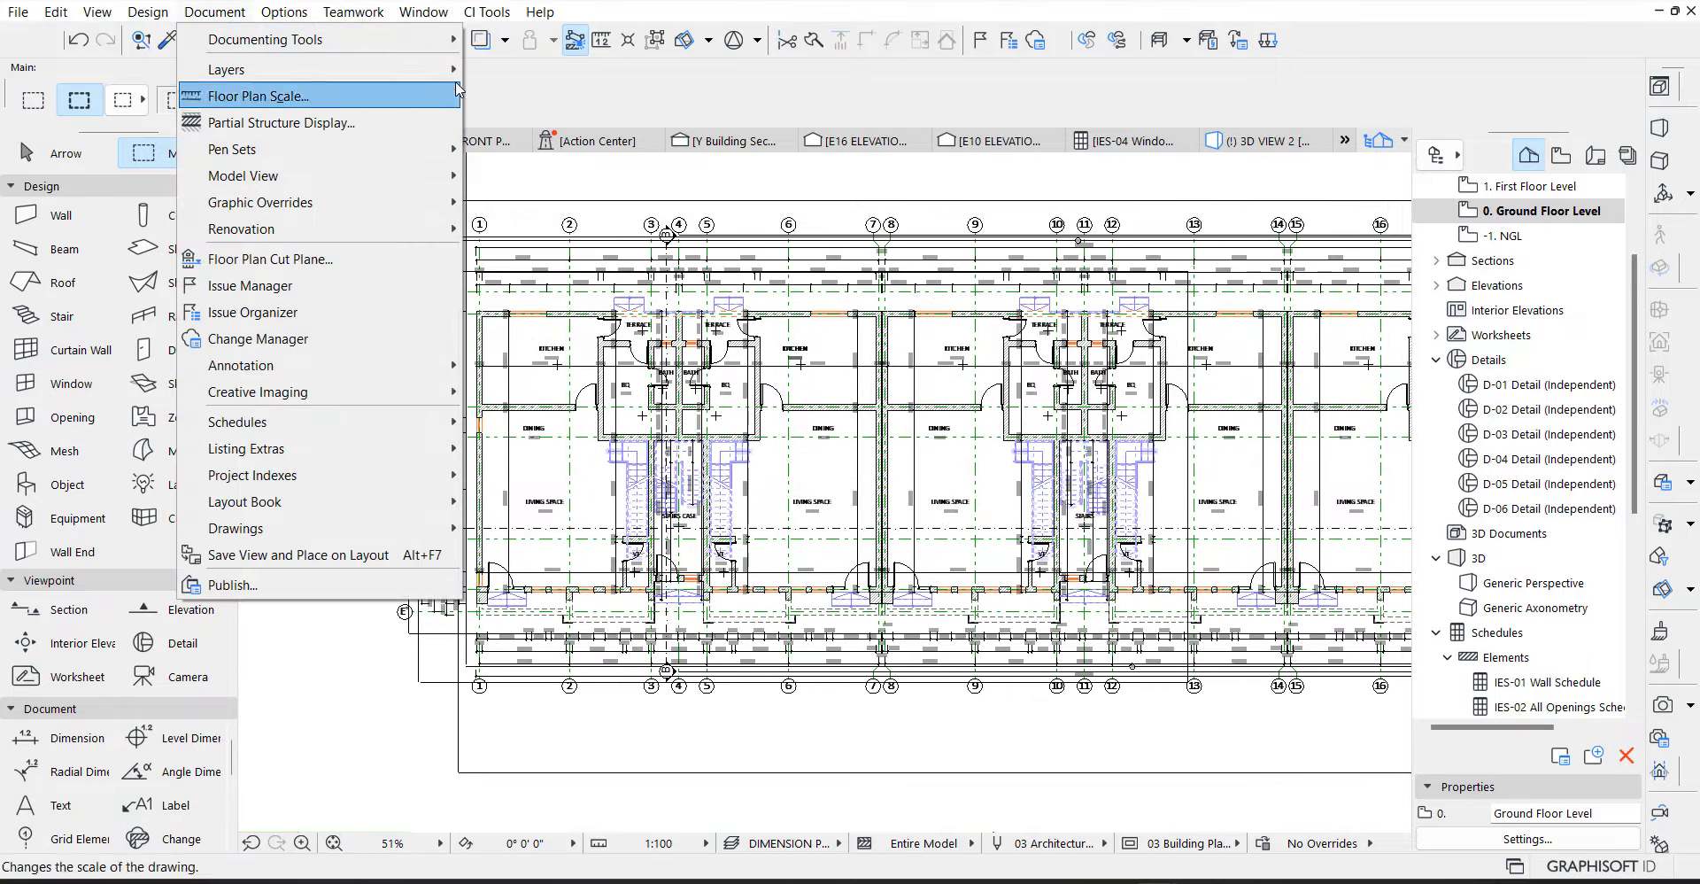
click(528, 489)
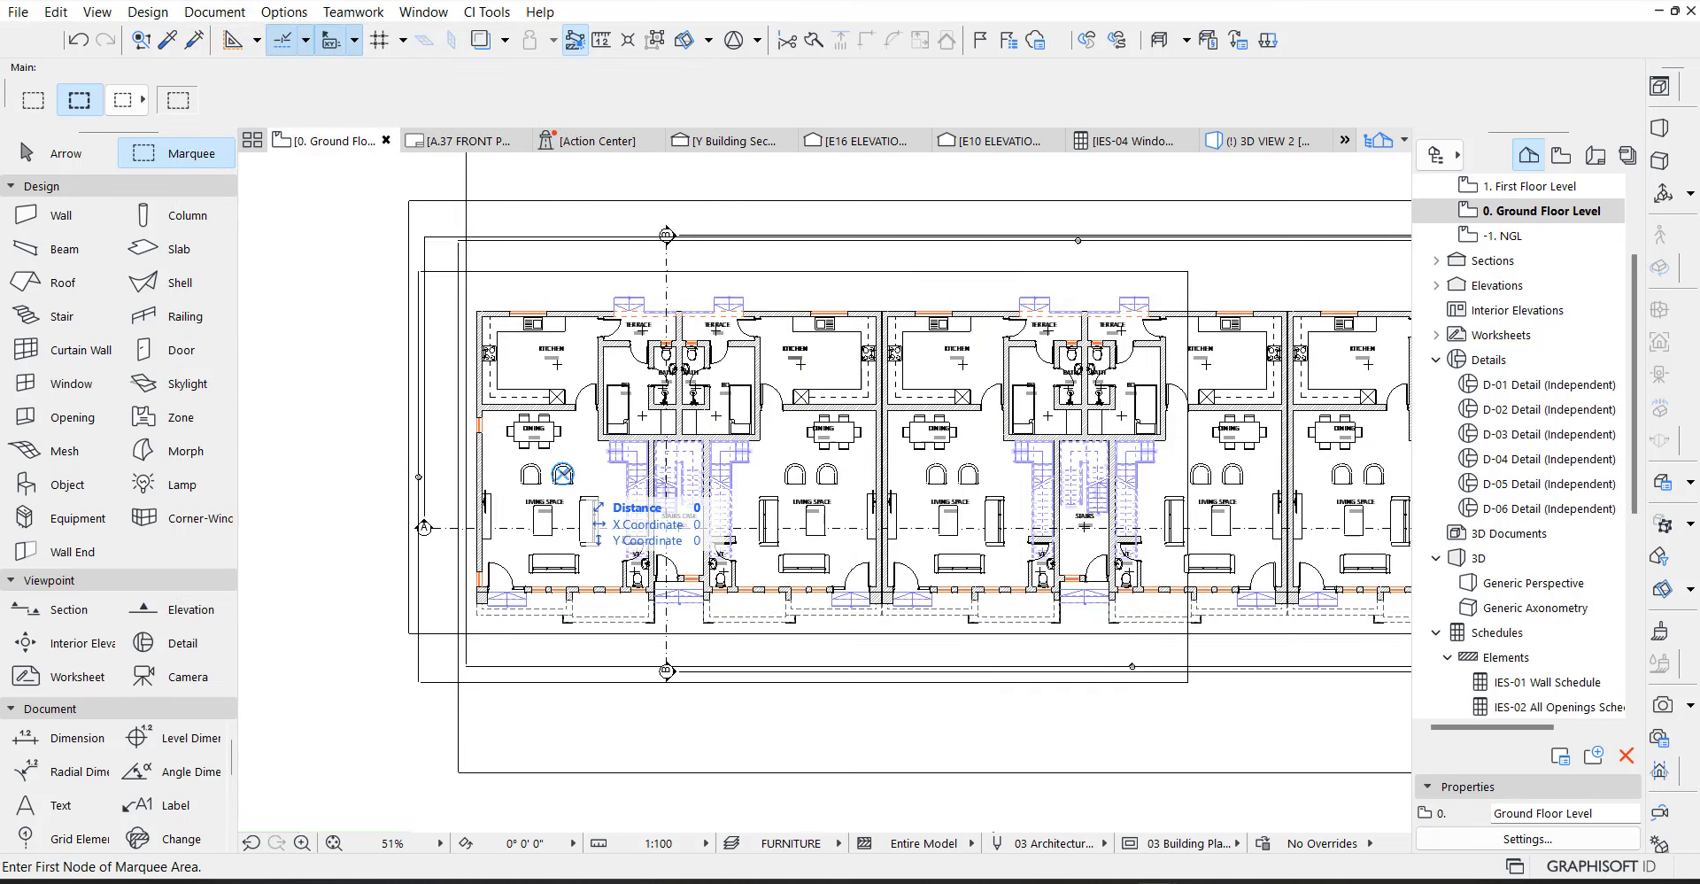
scroll(563, 473, up, 3)
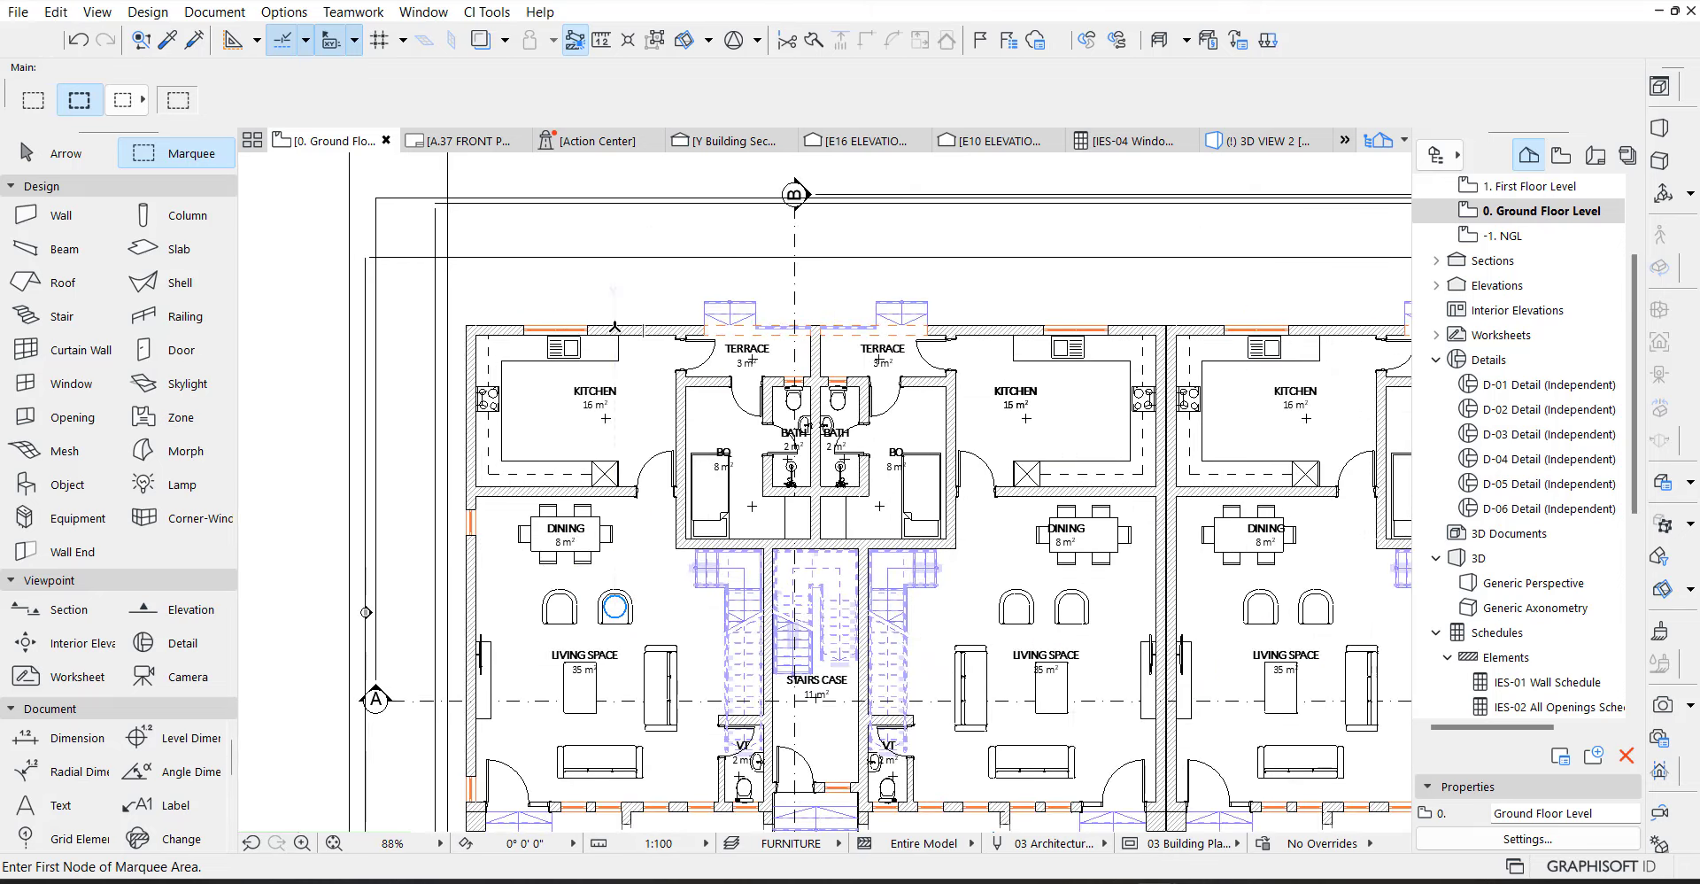
scroll(418, 354, down, 3)
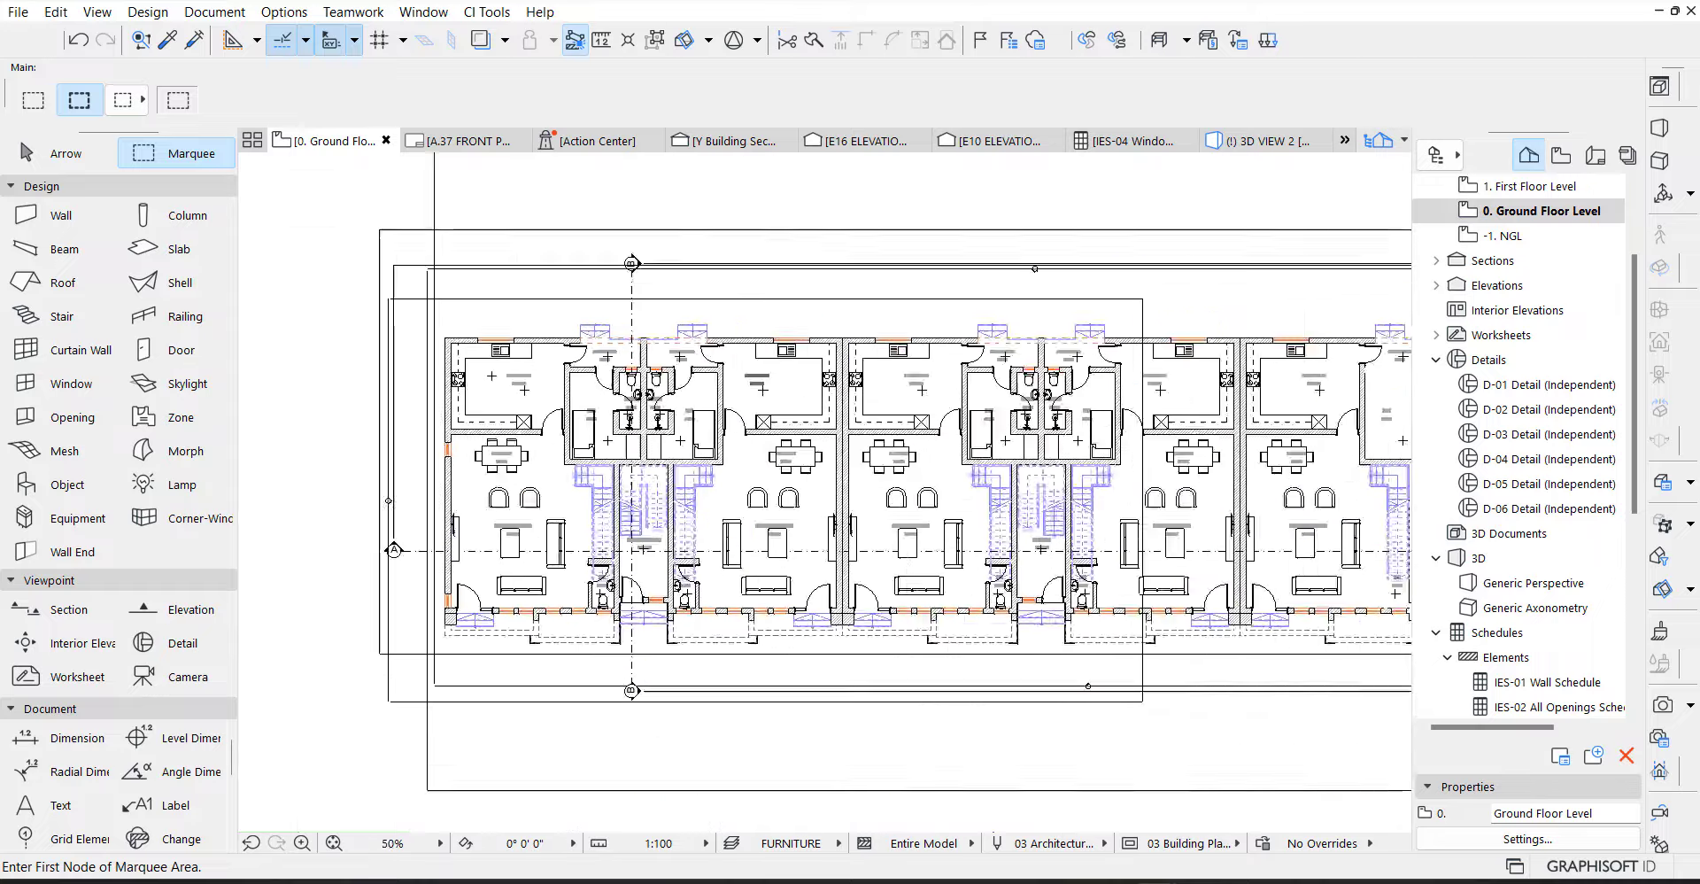
scroll(699, 293, down, 10)
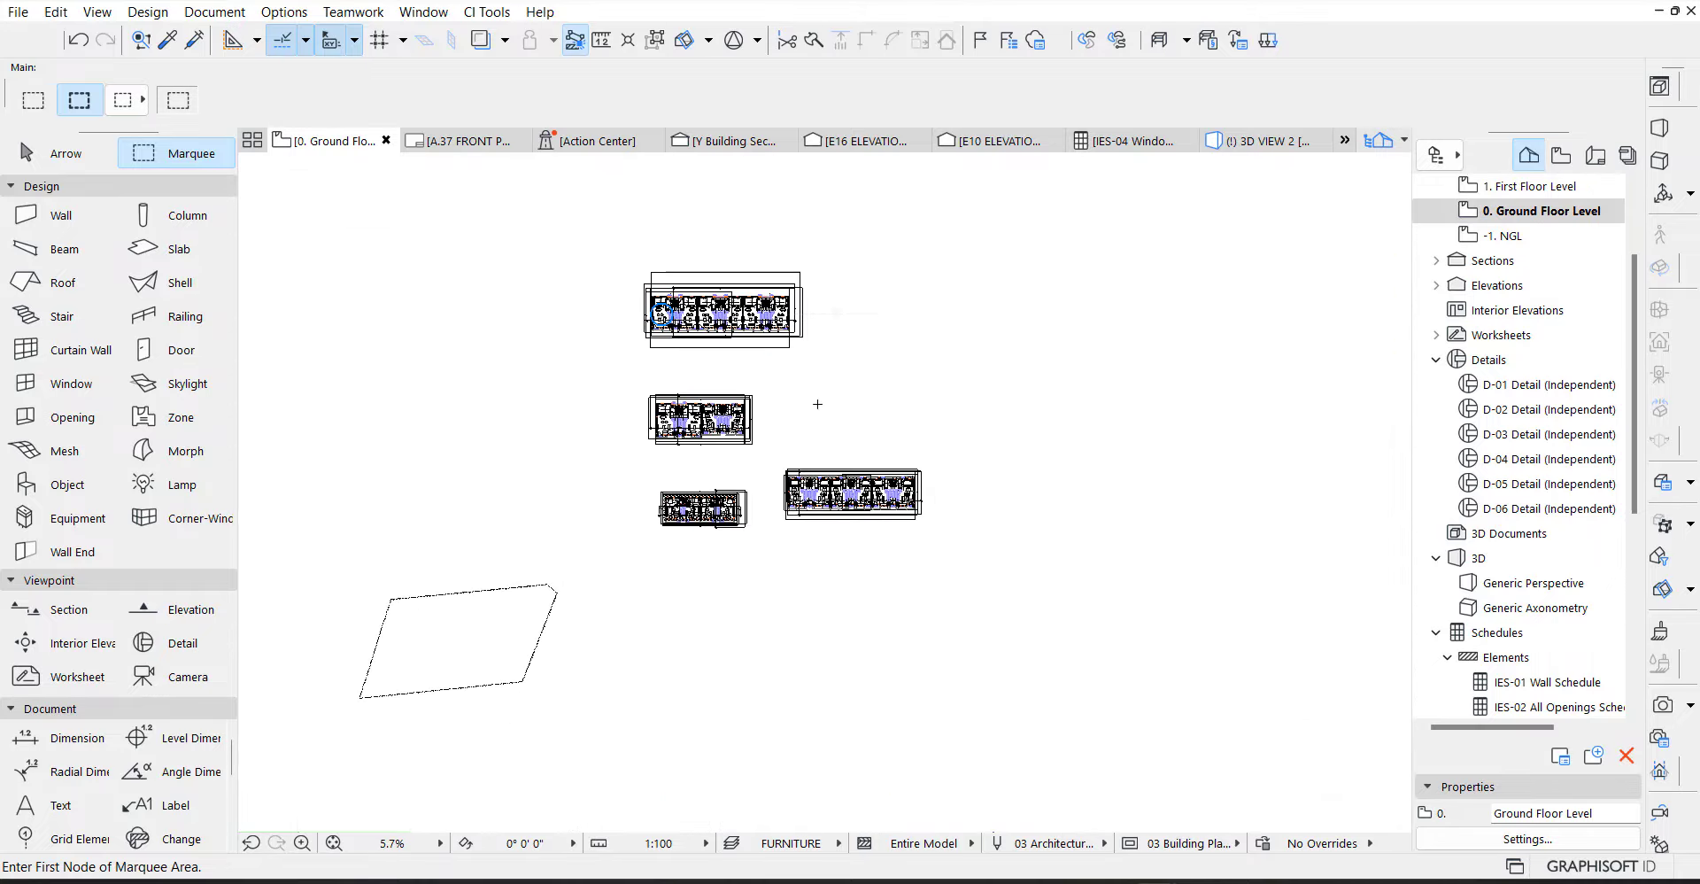
scroll(785, 391, up, 2)
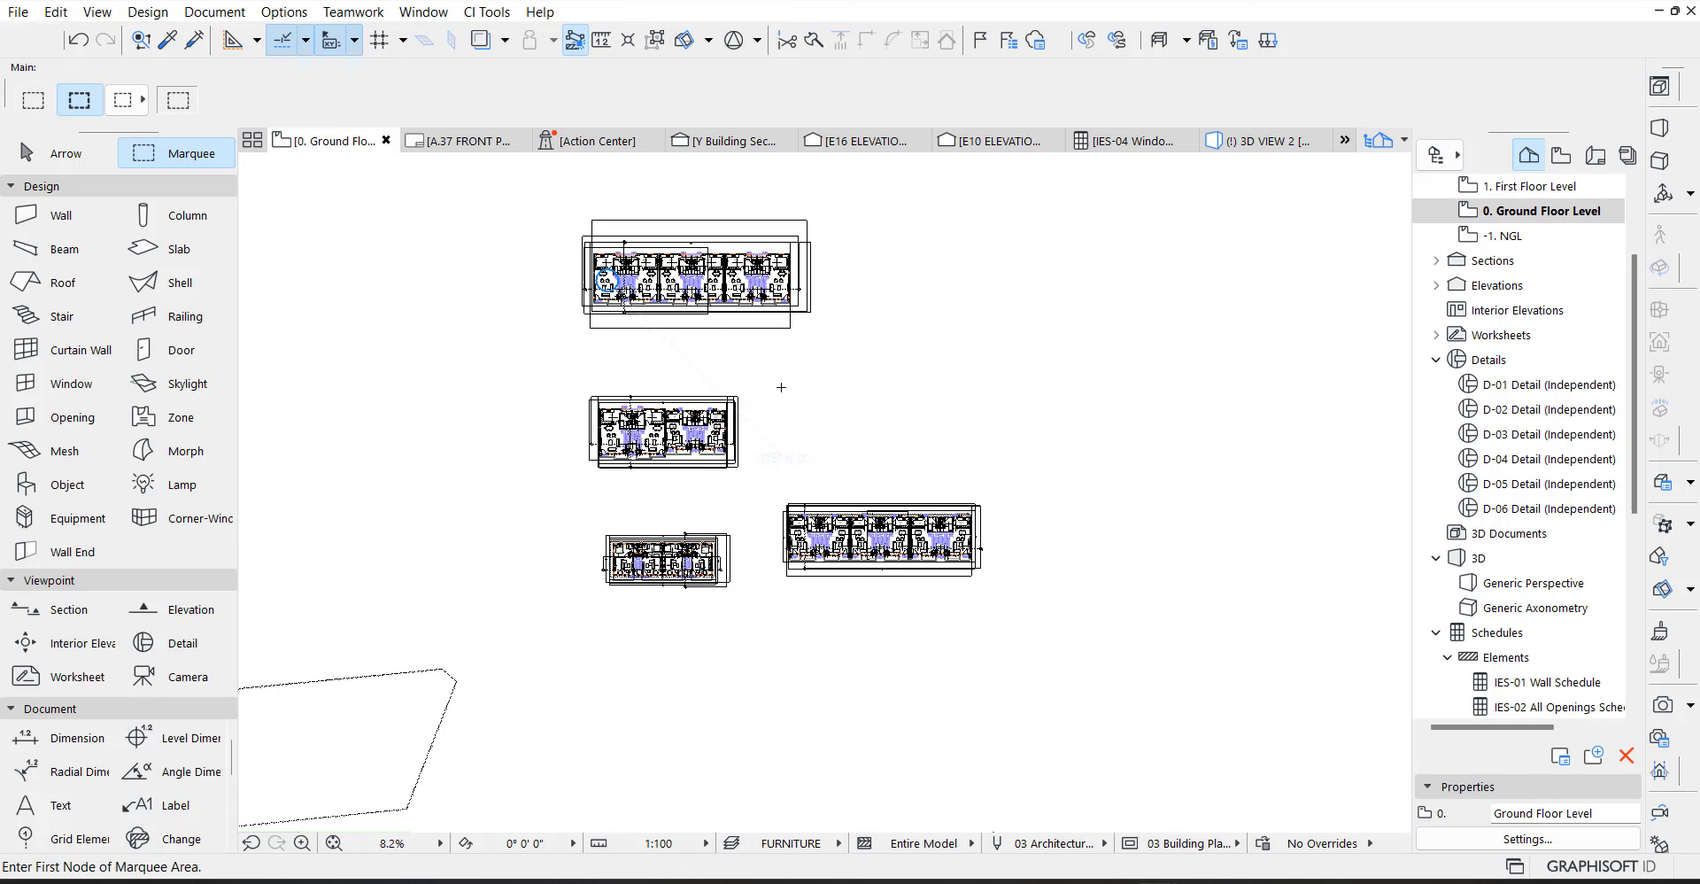
scroll(781, 387, down, 4)
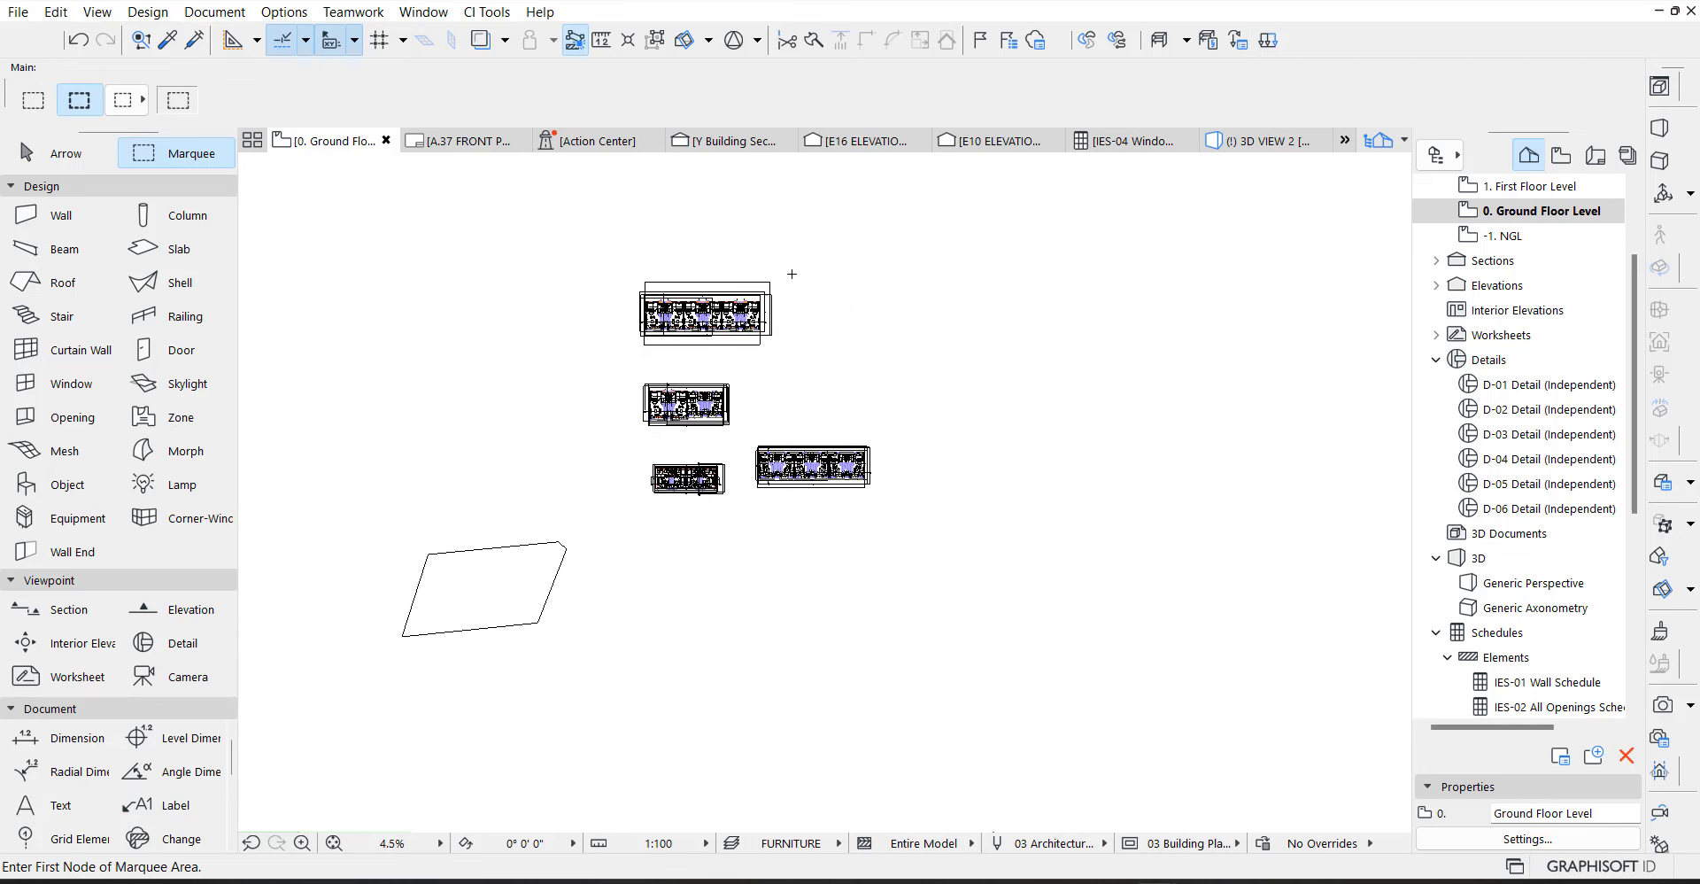
scroll(792, 271, up, 3)
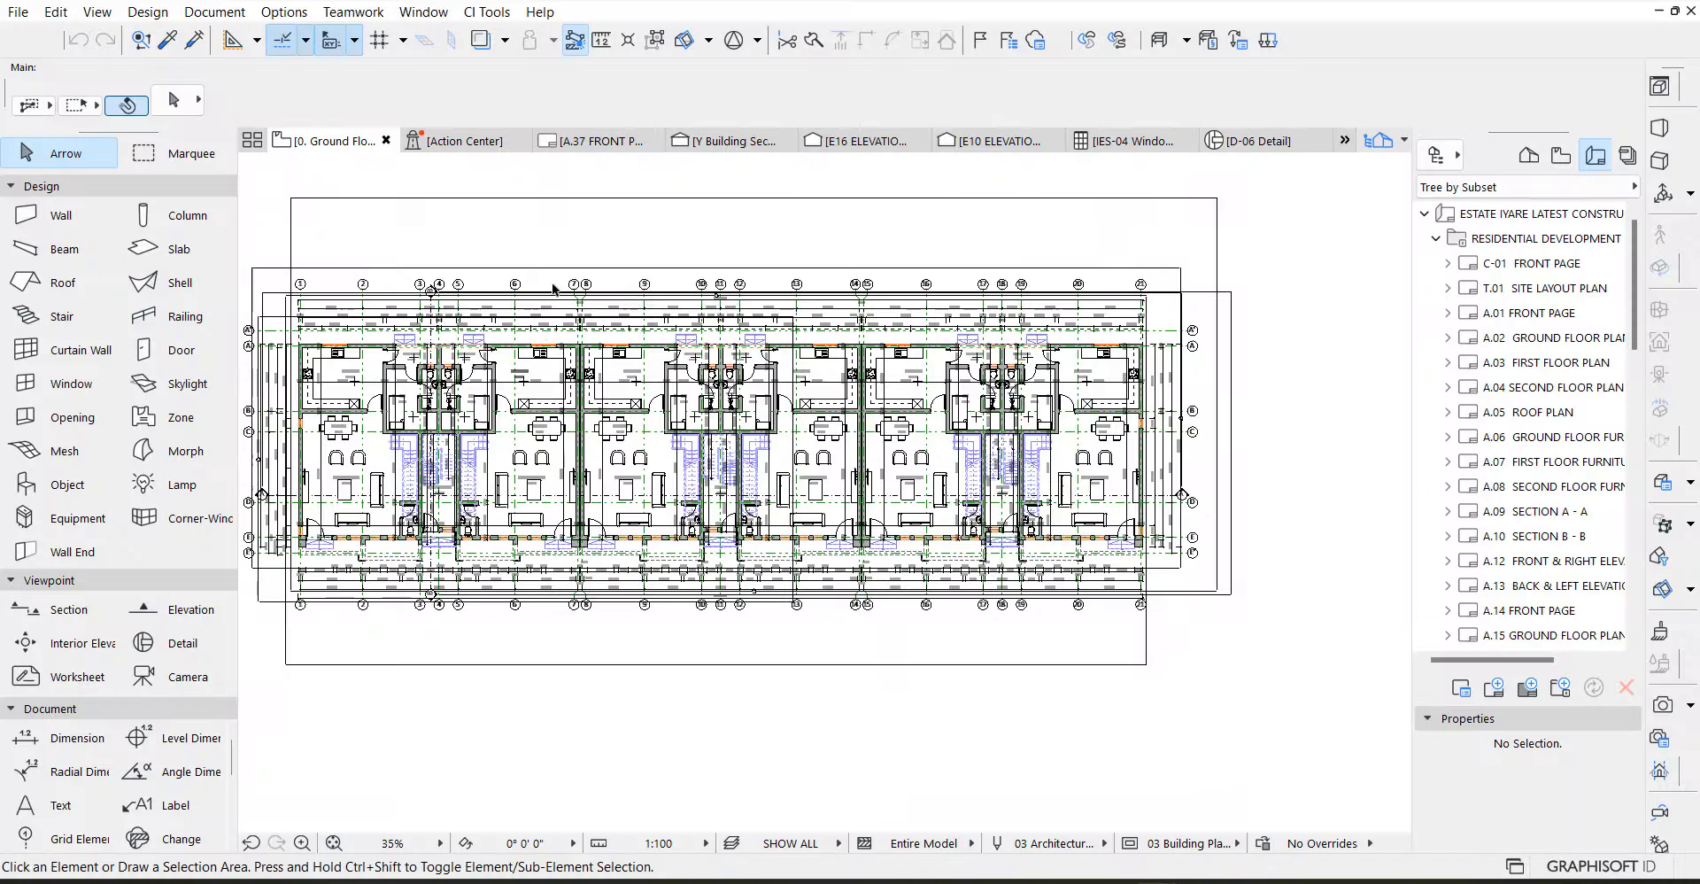
Enclose the uppermost housing block in a marquee and display only that block in 3D
scroll(363, 259, down, 2)
scroll(363, 260, down, 2)
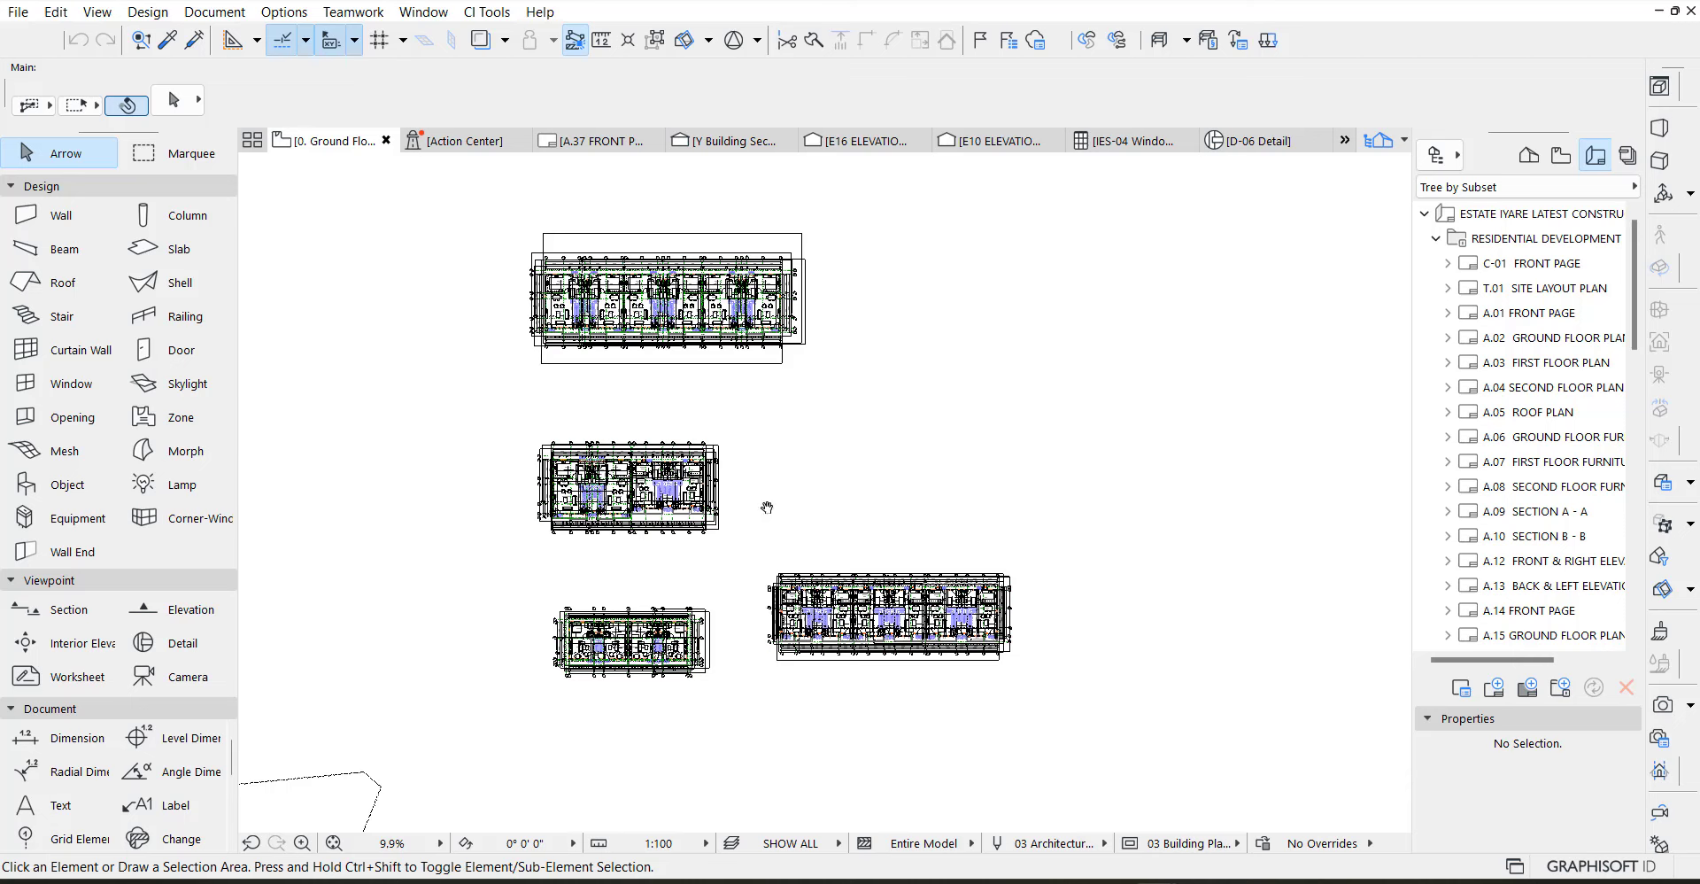
middle_drag(766, 507, 779, 637)
scroll(728, 474, up, 3)
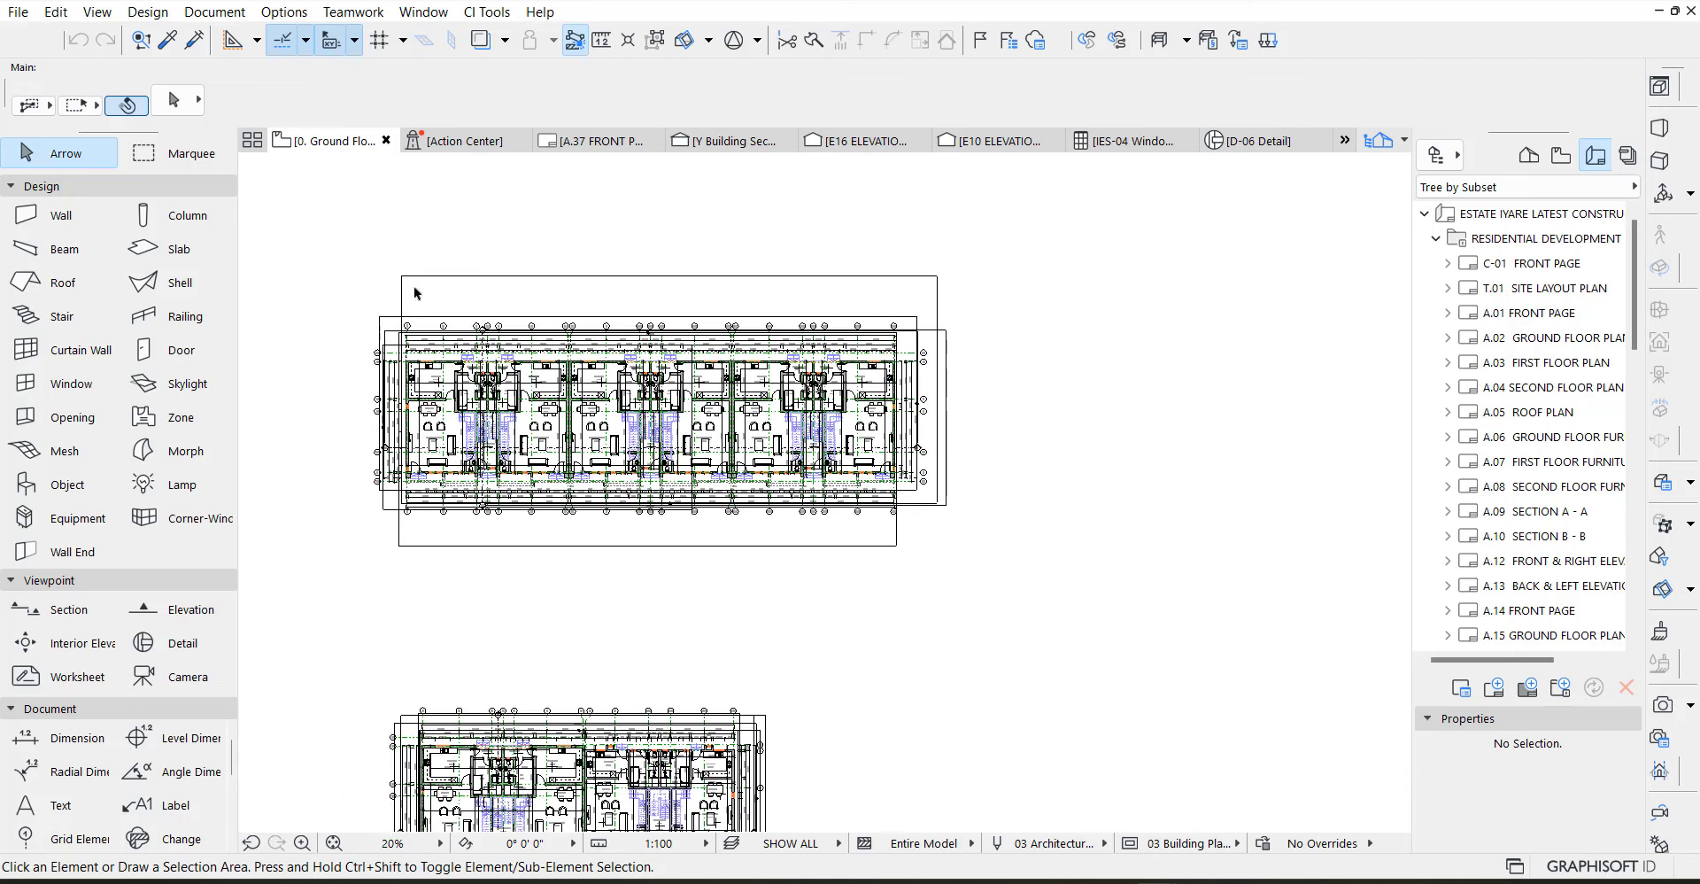
click(182, 155)
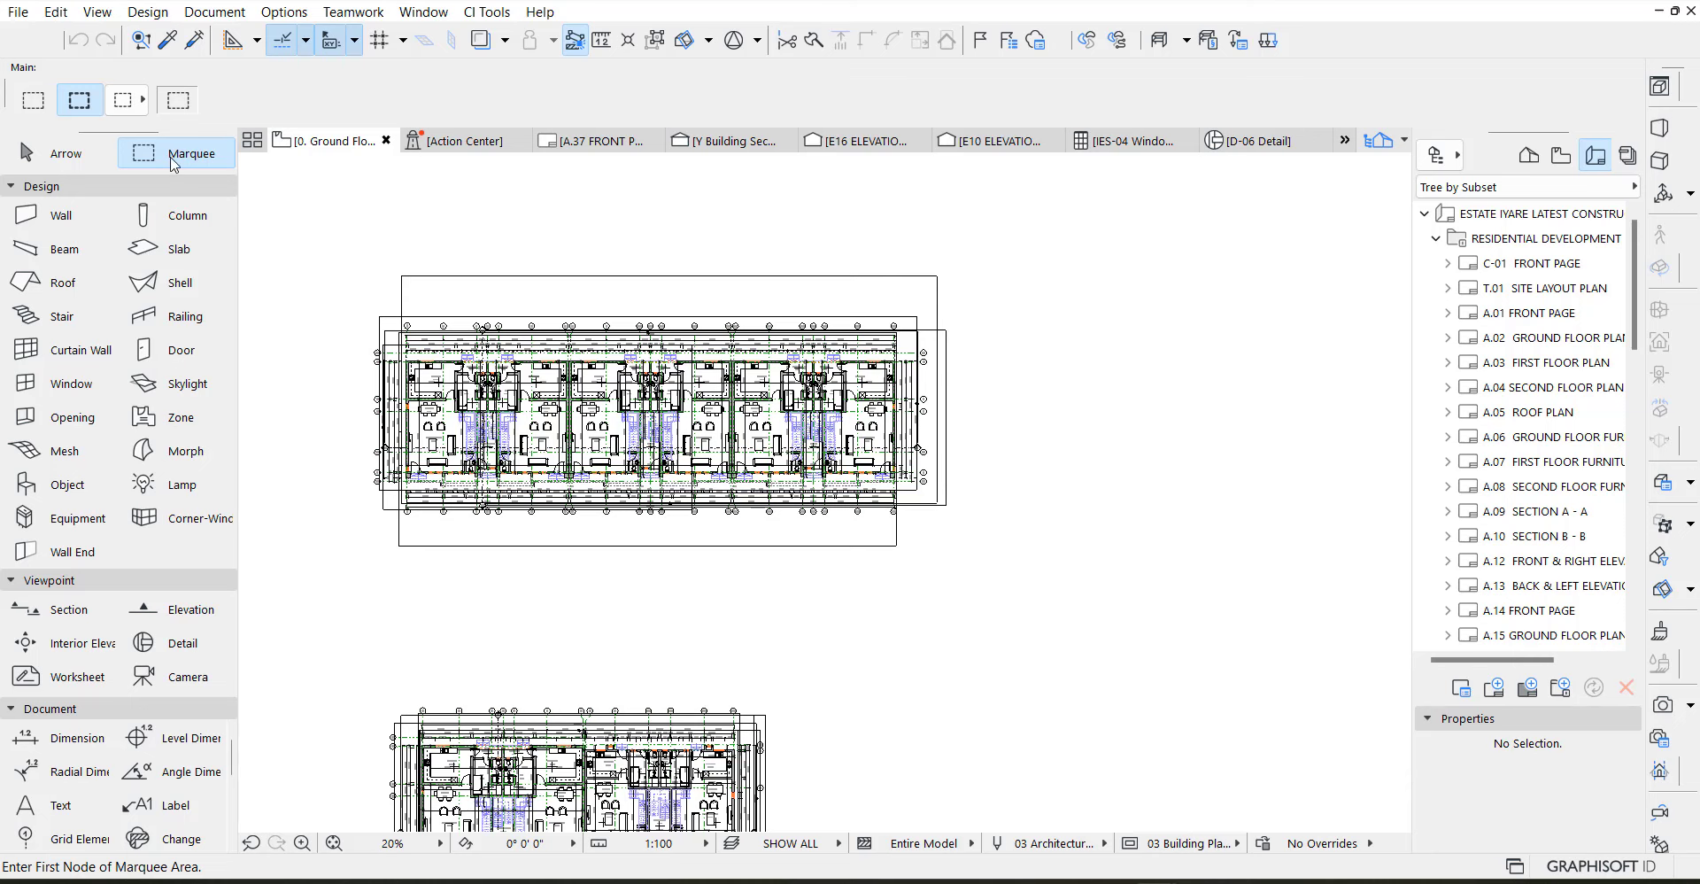
click(326, 243)
click(987, 568)
key(F5)
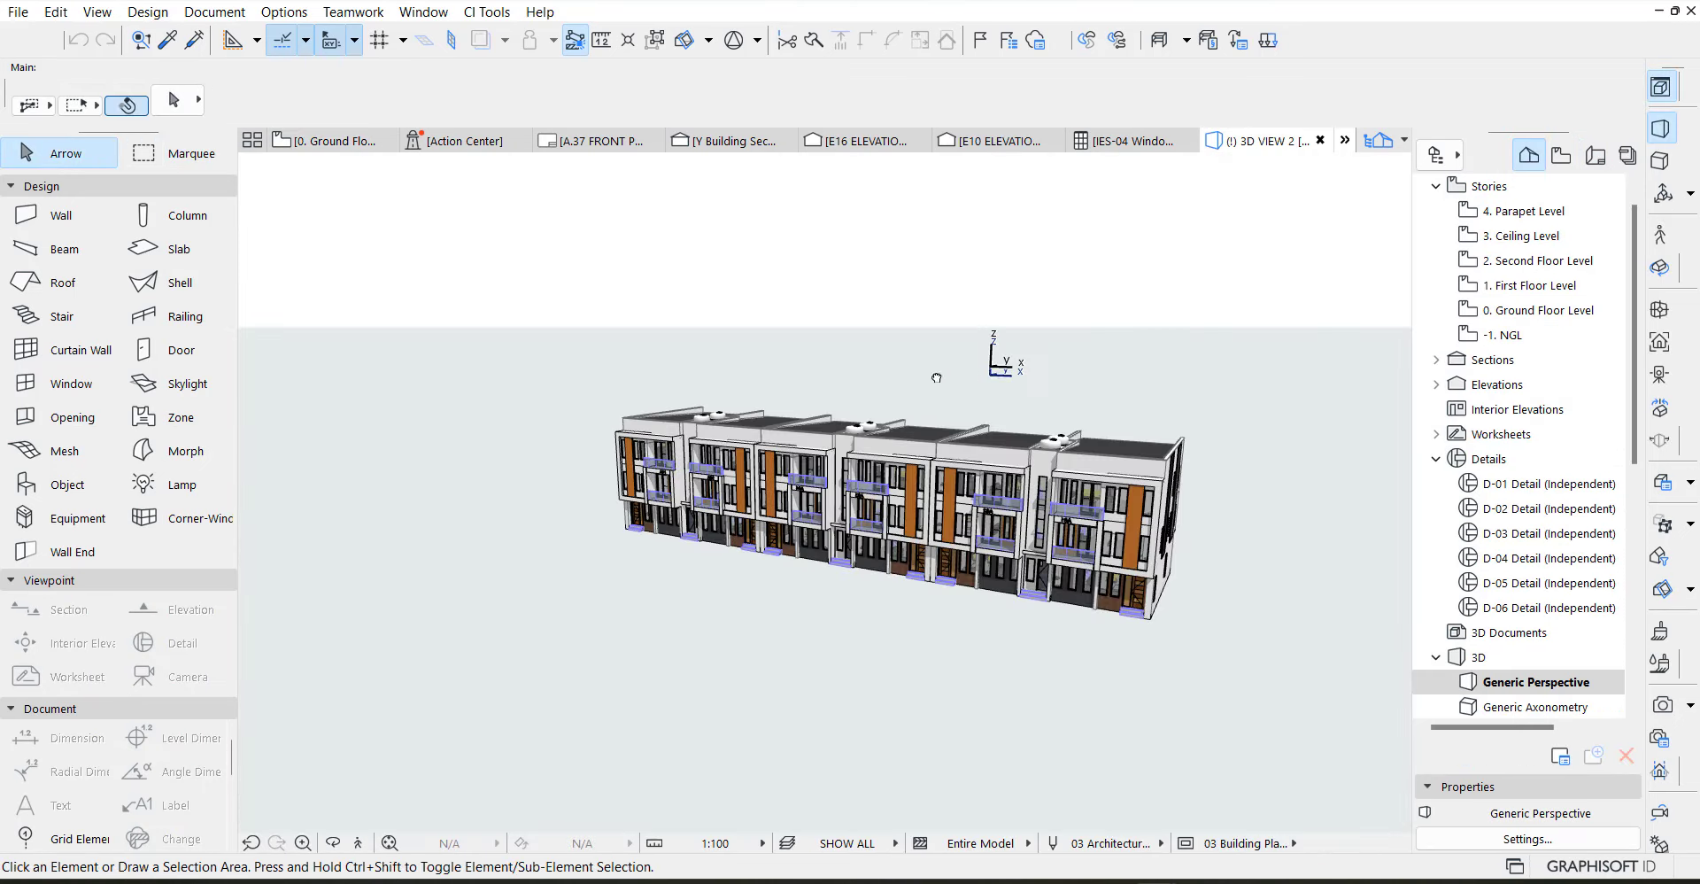
Select all windows of the block in the 3D view and open their selection settings
click(73, 389)
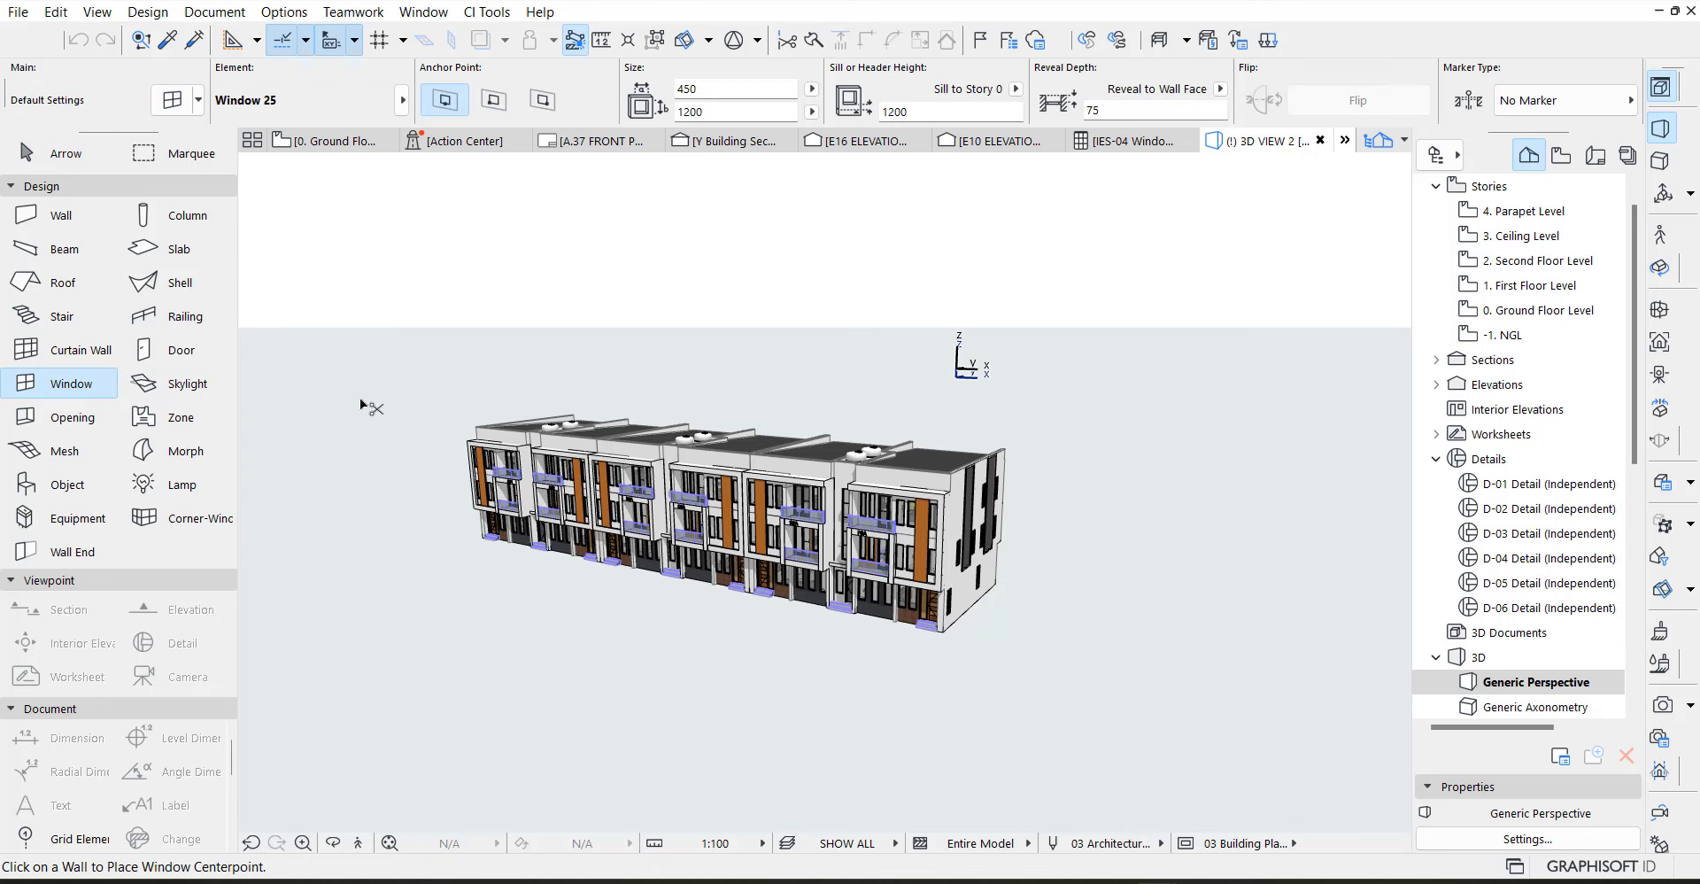
key(ctrl+a)
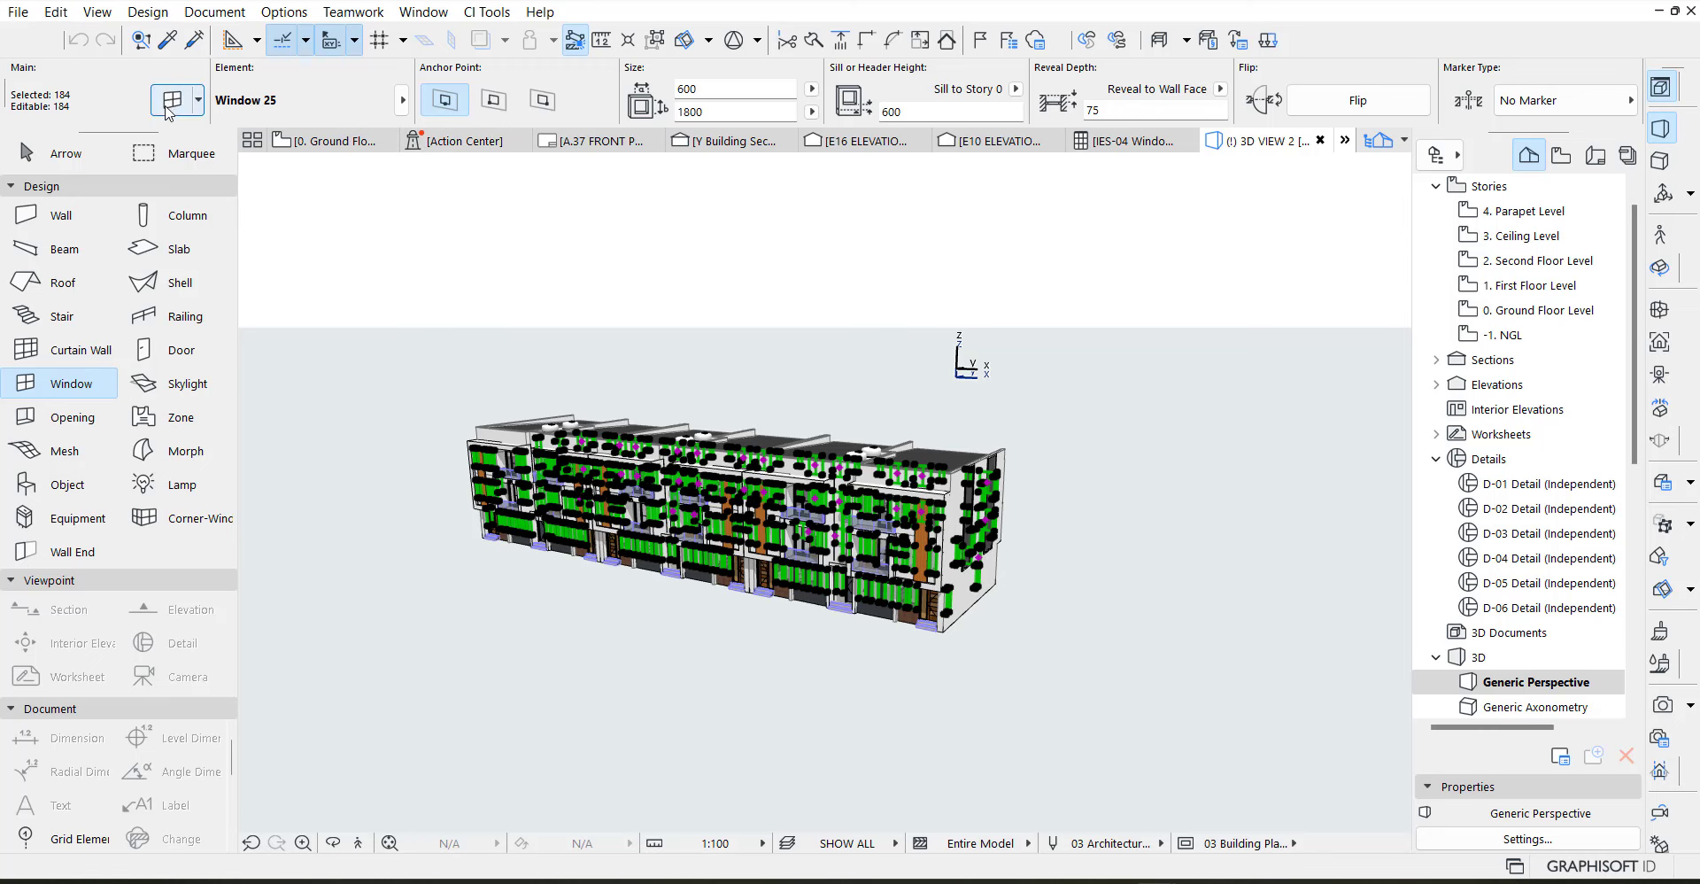
key(ctrl+t)
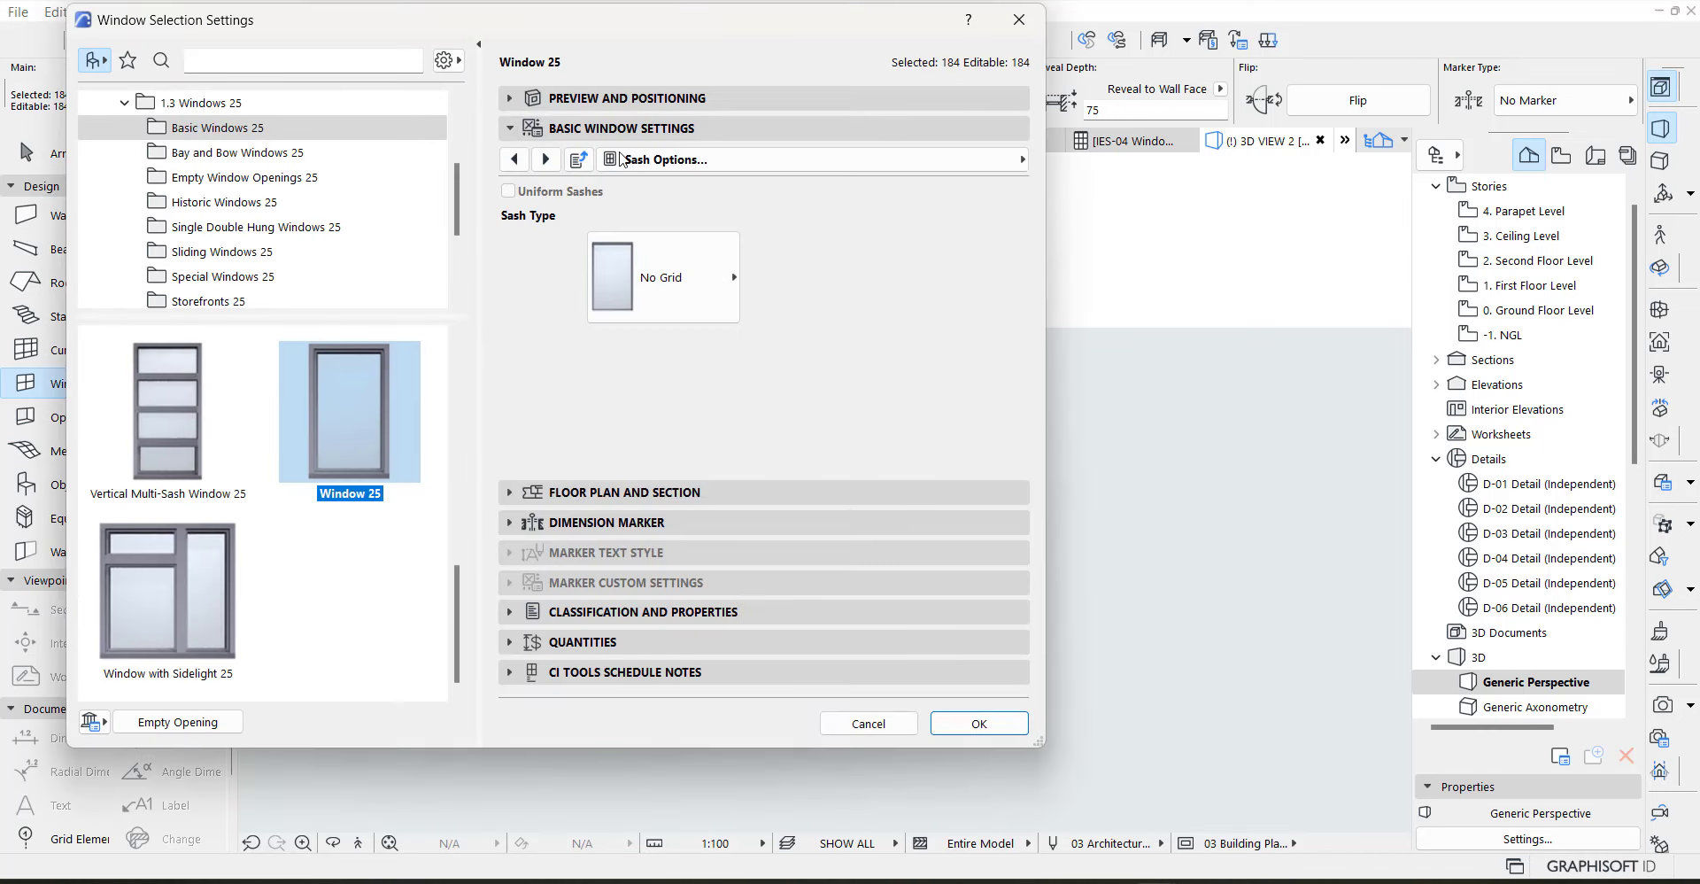
Assign the W Marker 25 dimension marker to the selected windows
click(592, 523)
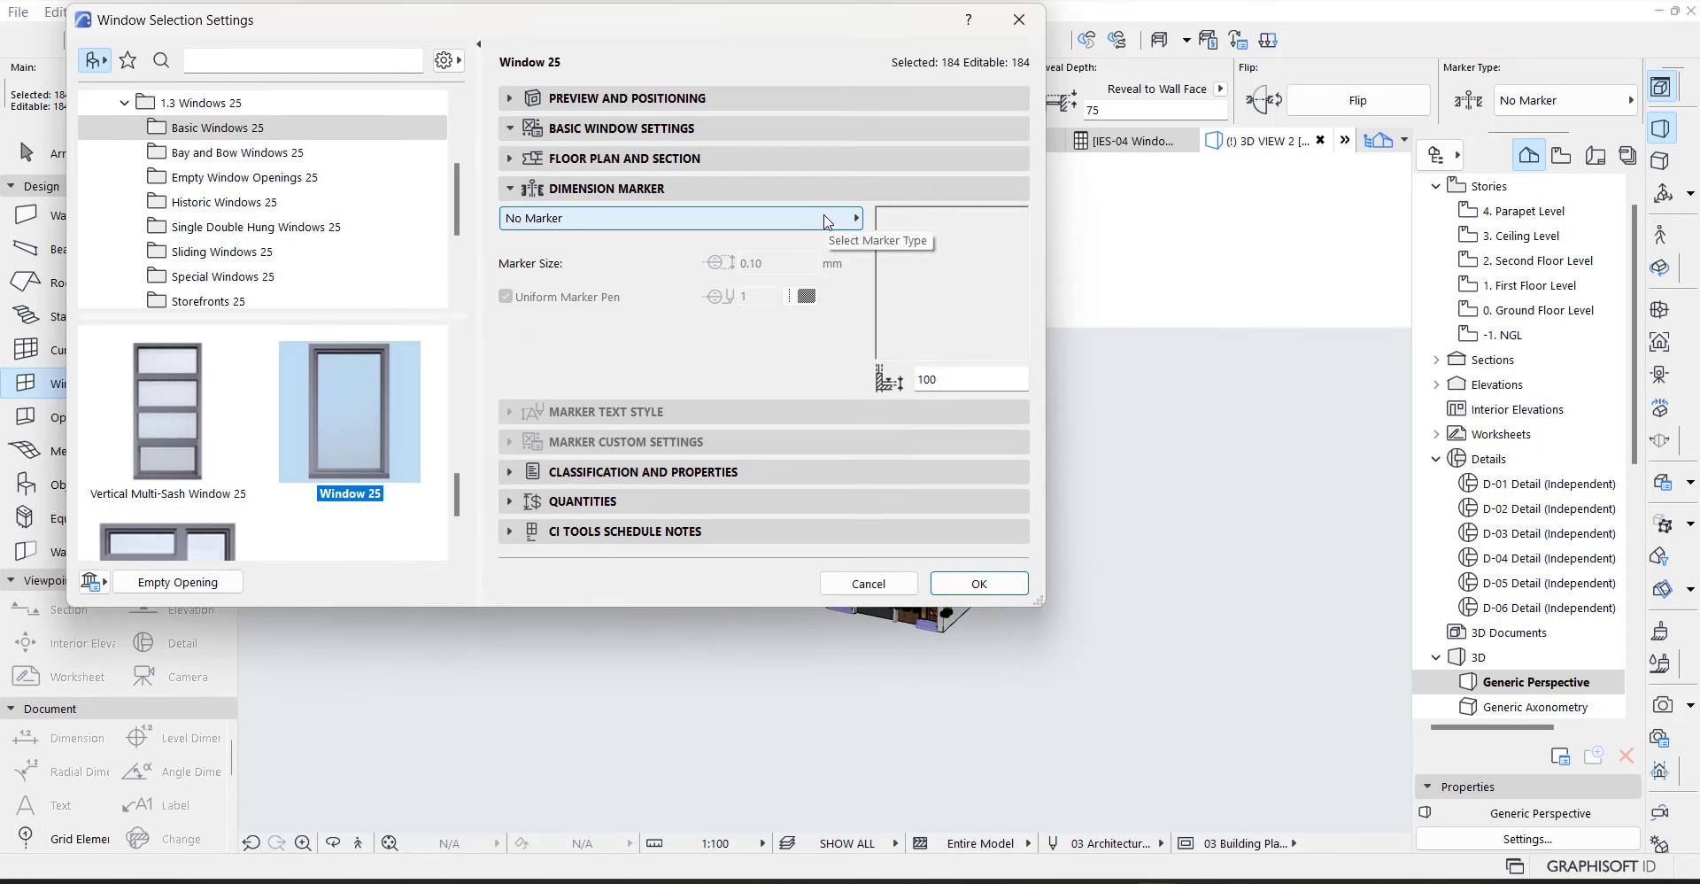
click(826, 221)
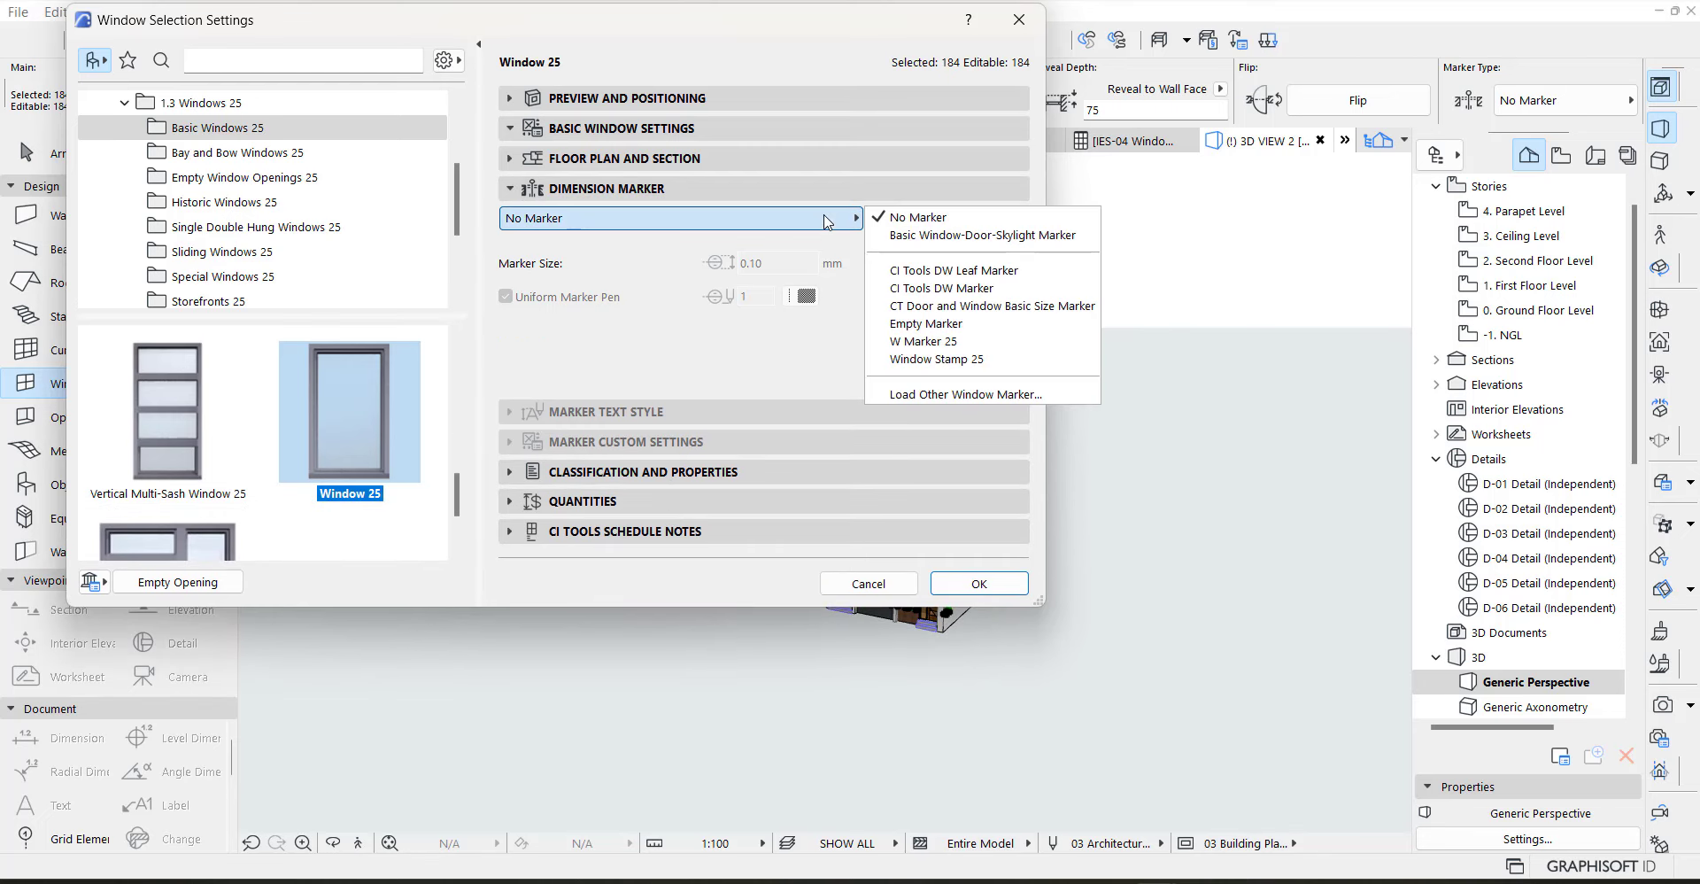
click(916, 350)
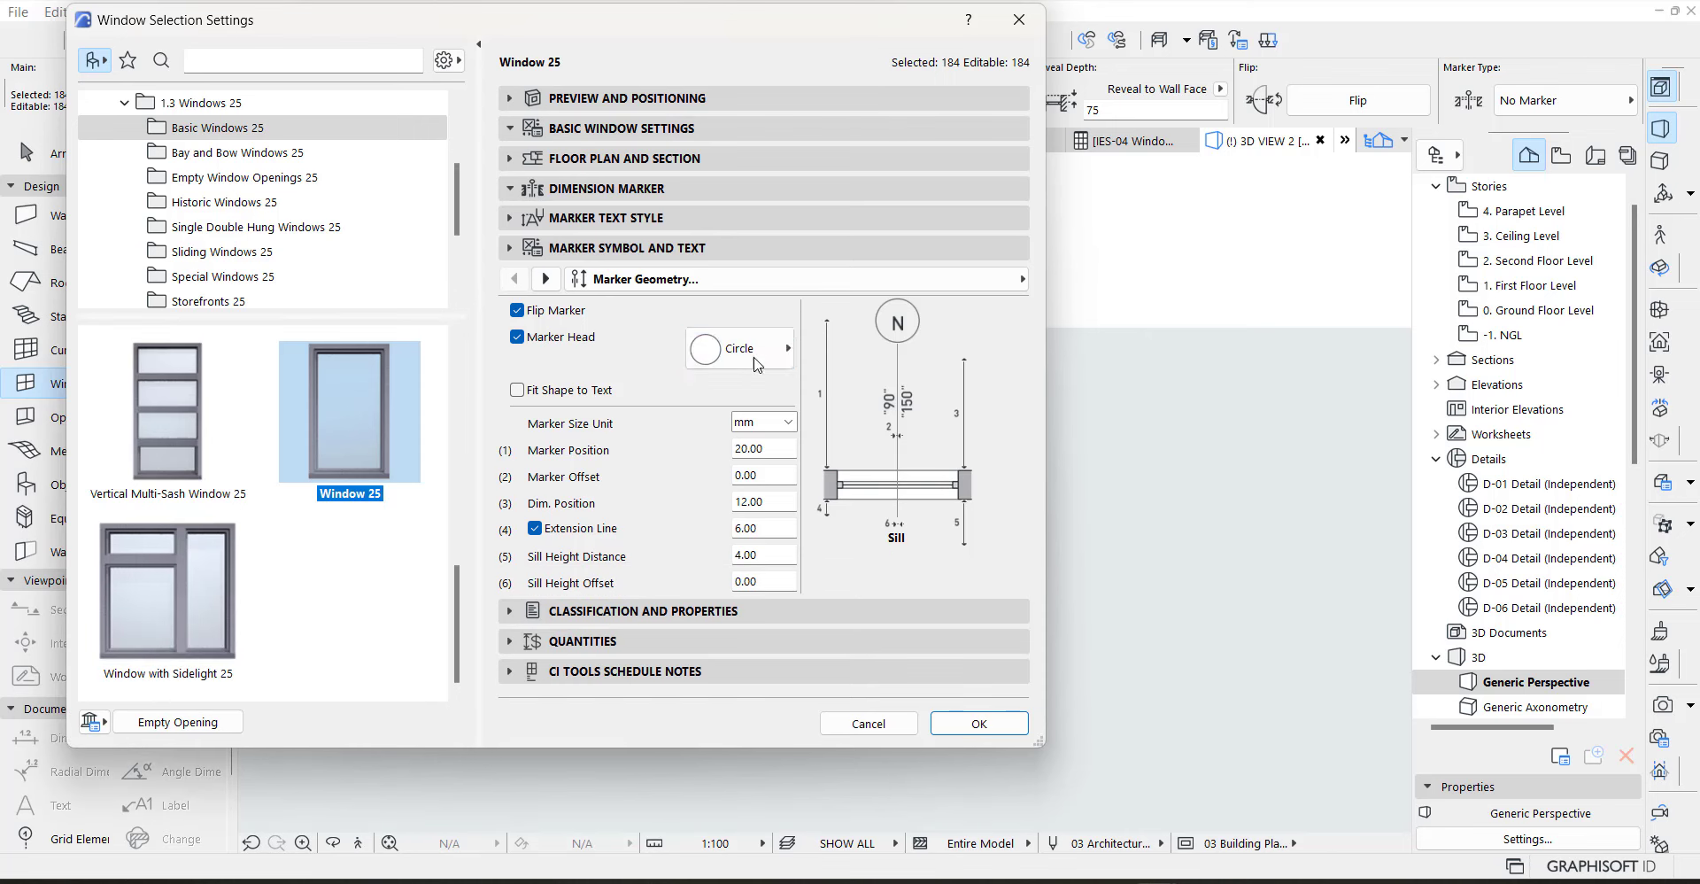
Change the window marker head to Hexagon Rotated and fit its shape to the text
click(778, 345)
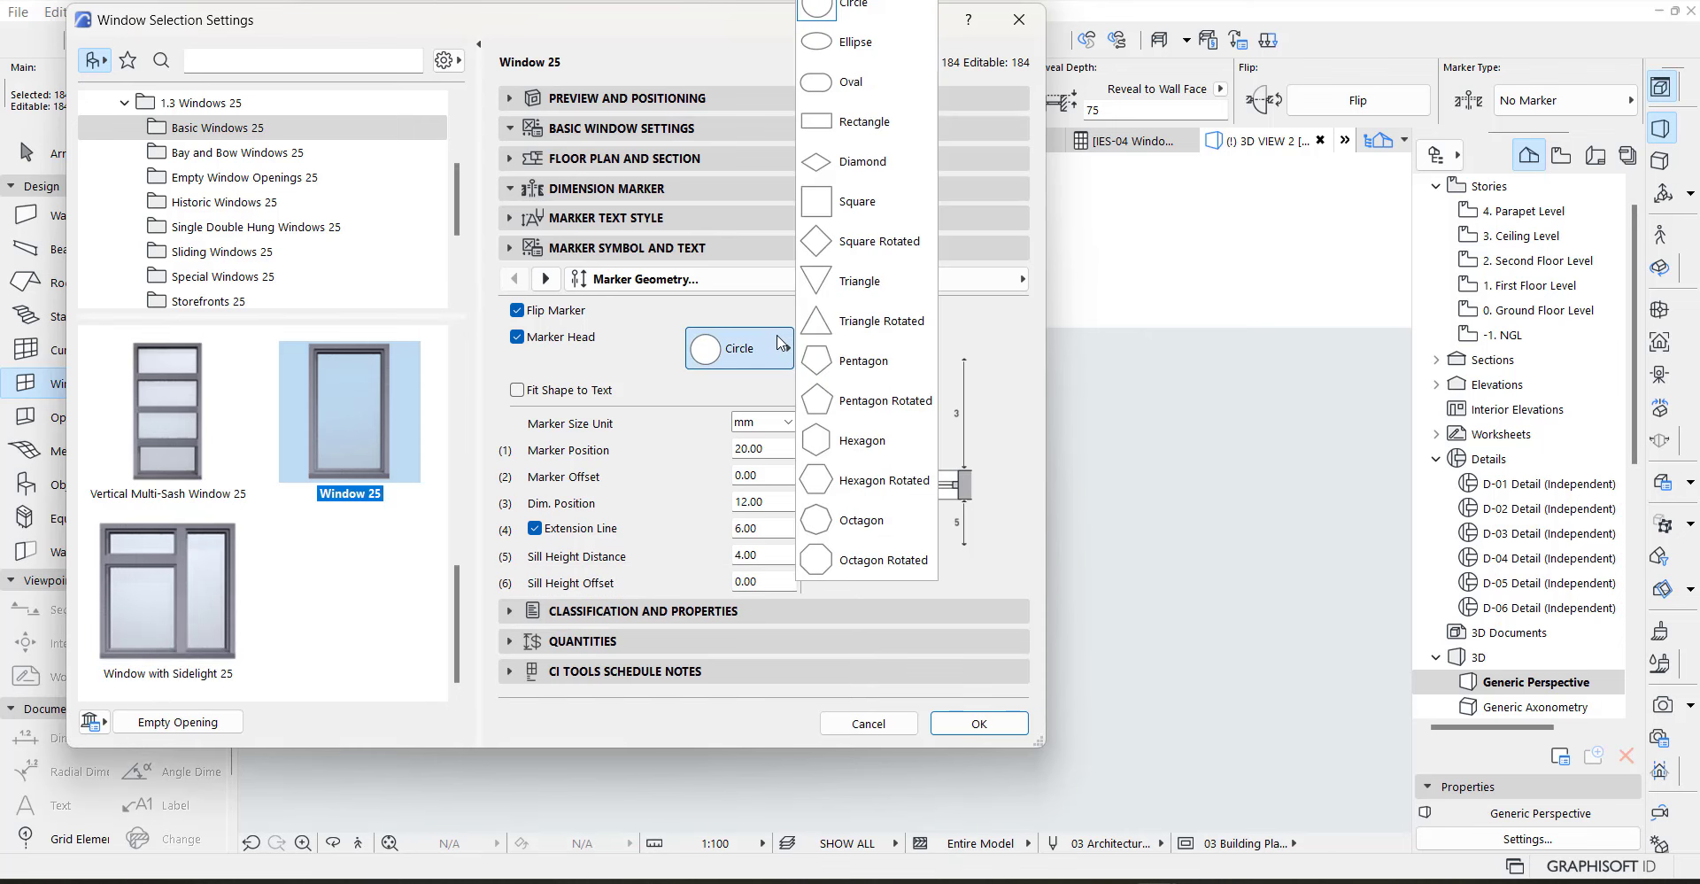
click(852, 484)
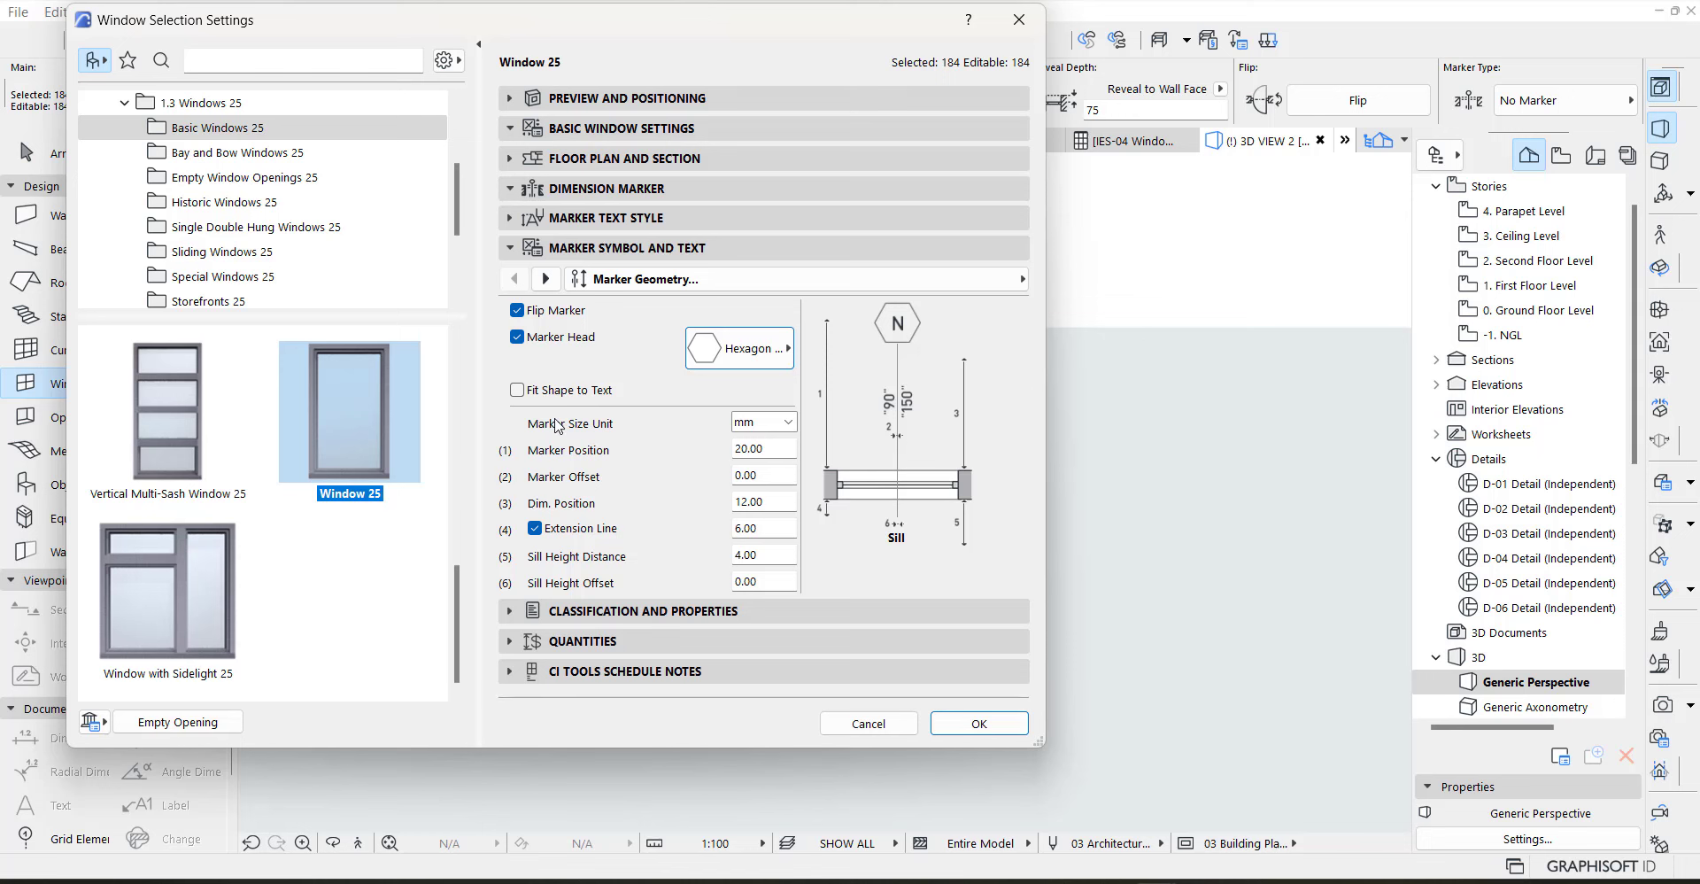
click(518, 391)
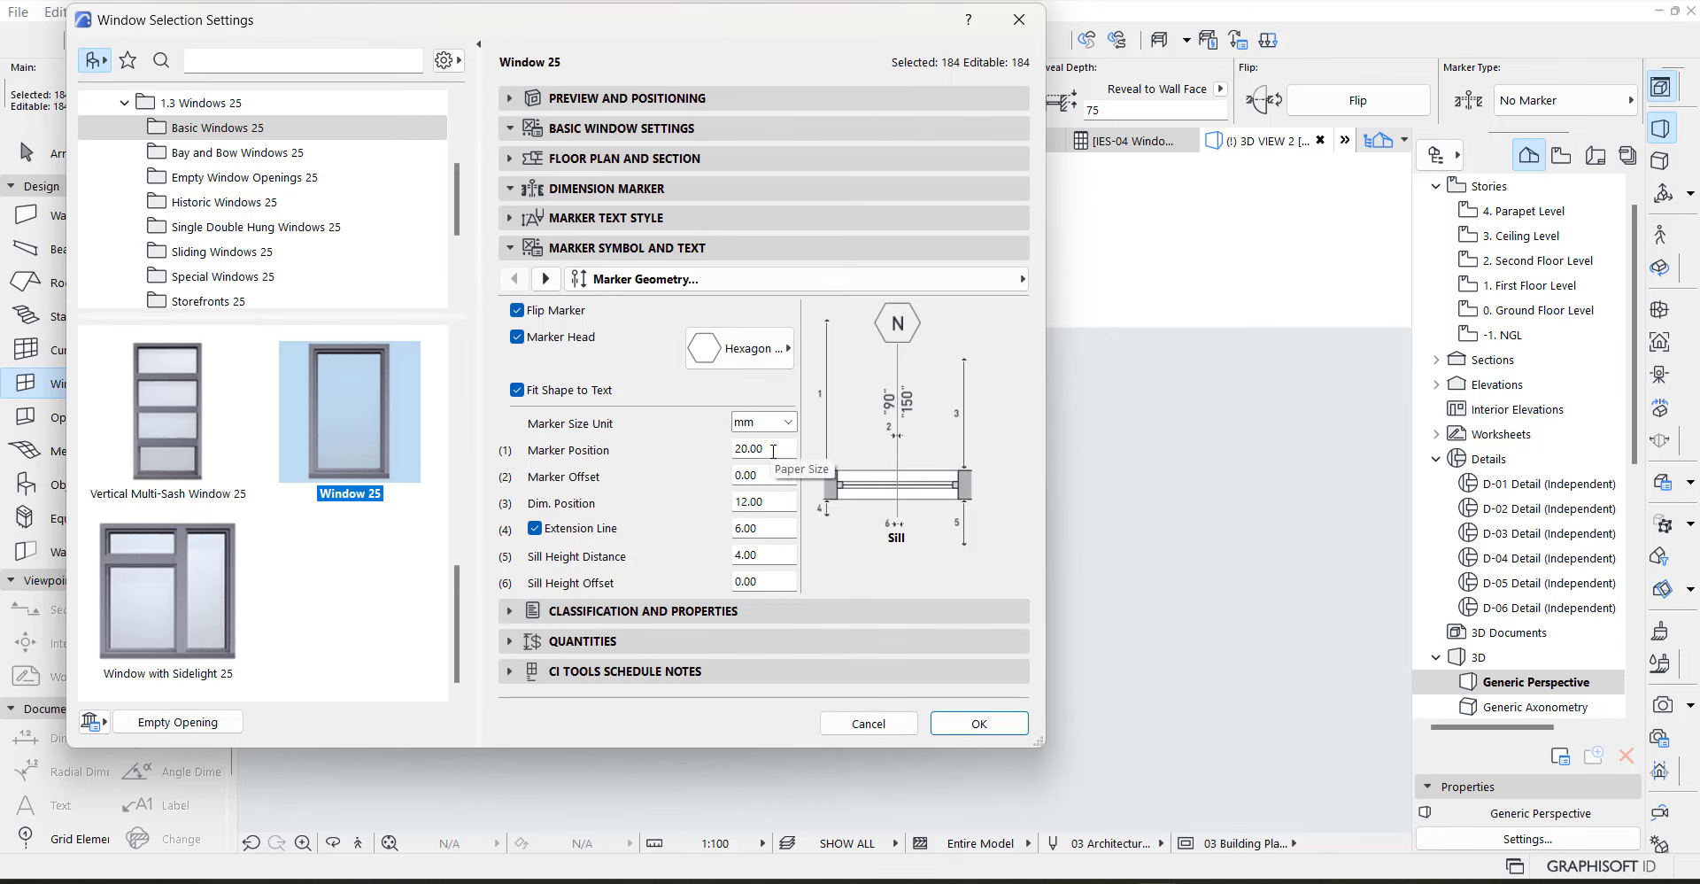
Set the marker position to 2.00 mm and turn off the marker's extension line
double_click(773, 449)
text(2)
click(764, 476)
click(770, 449)
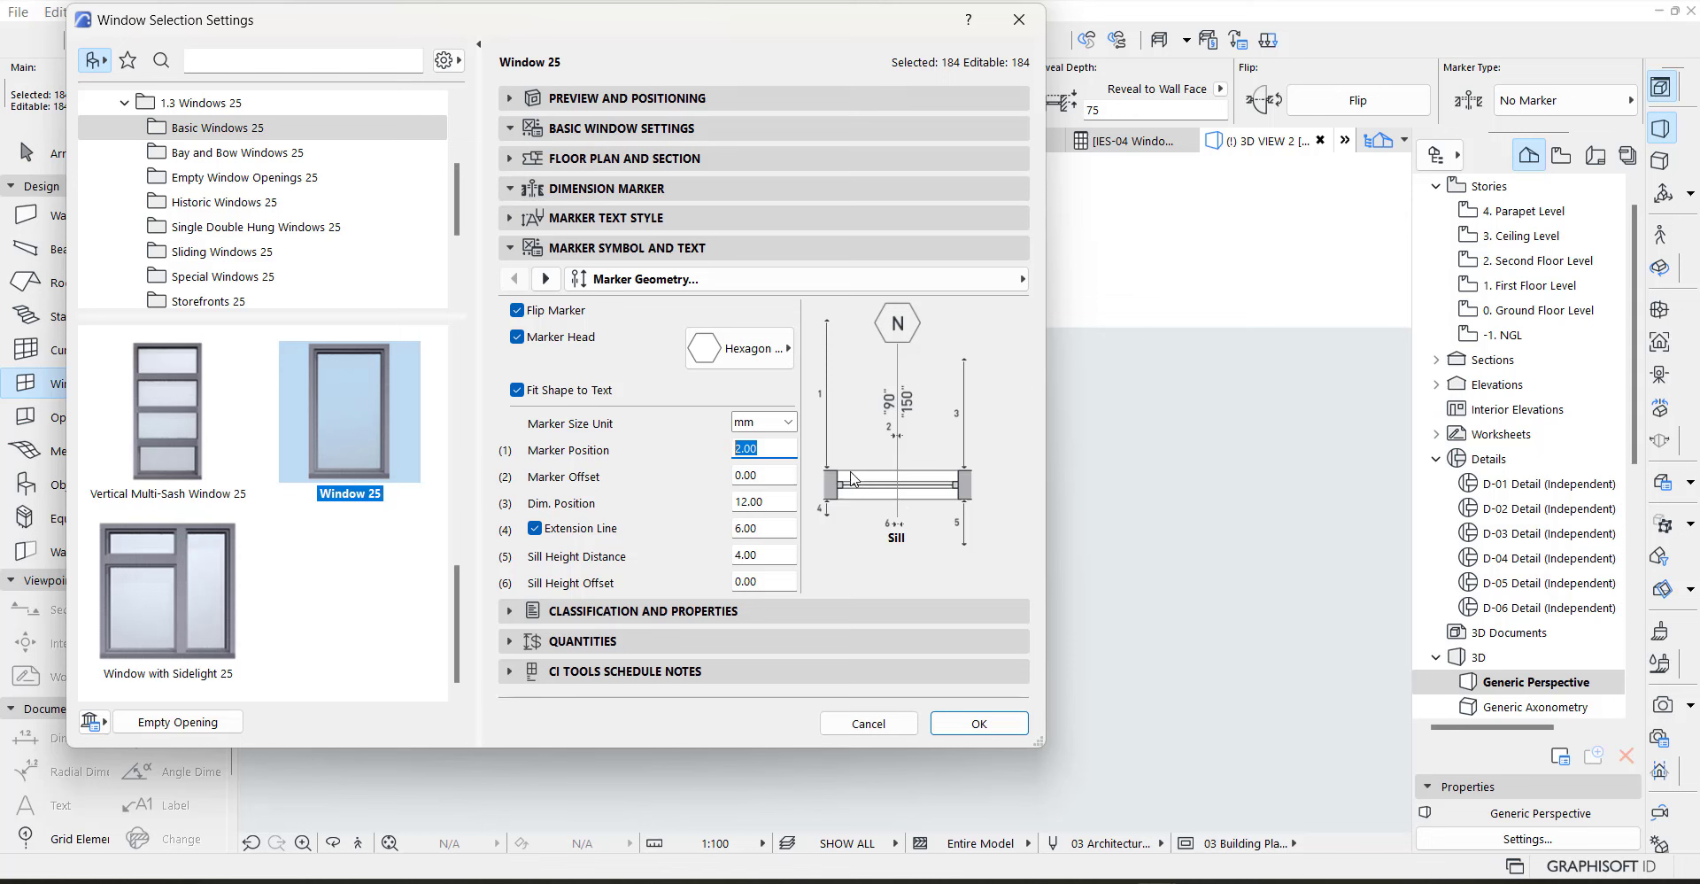
click(535, 529)
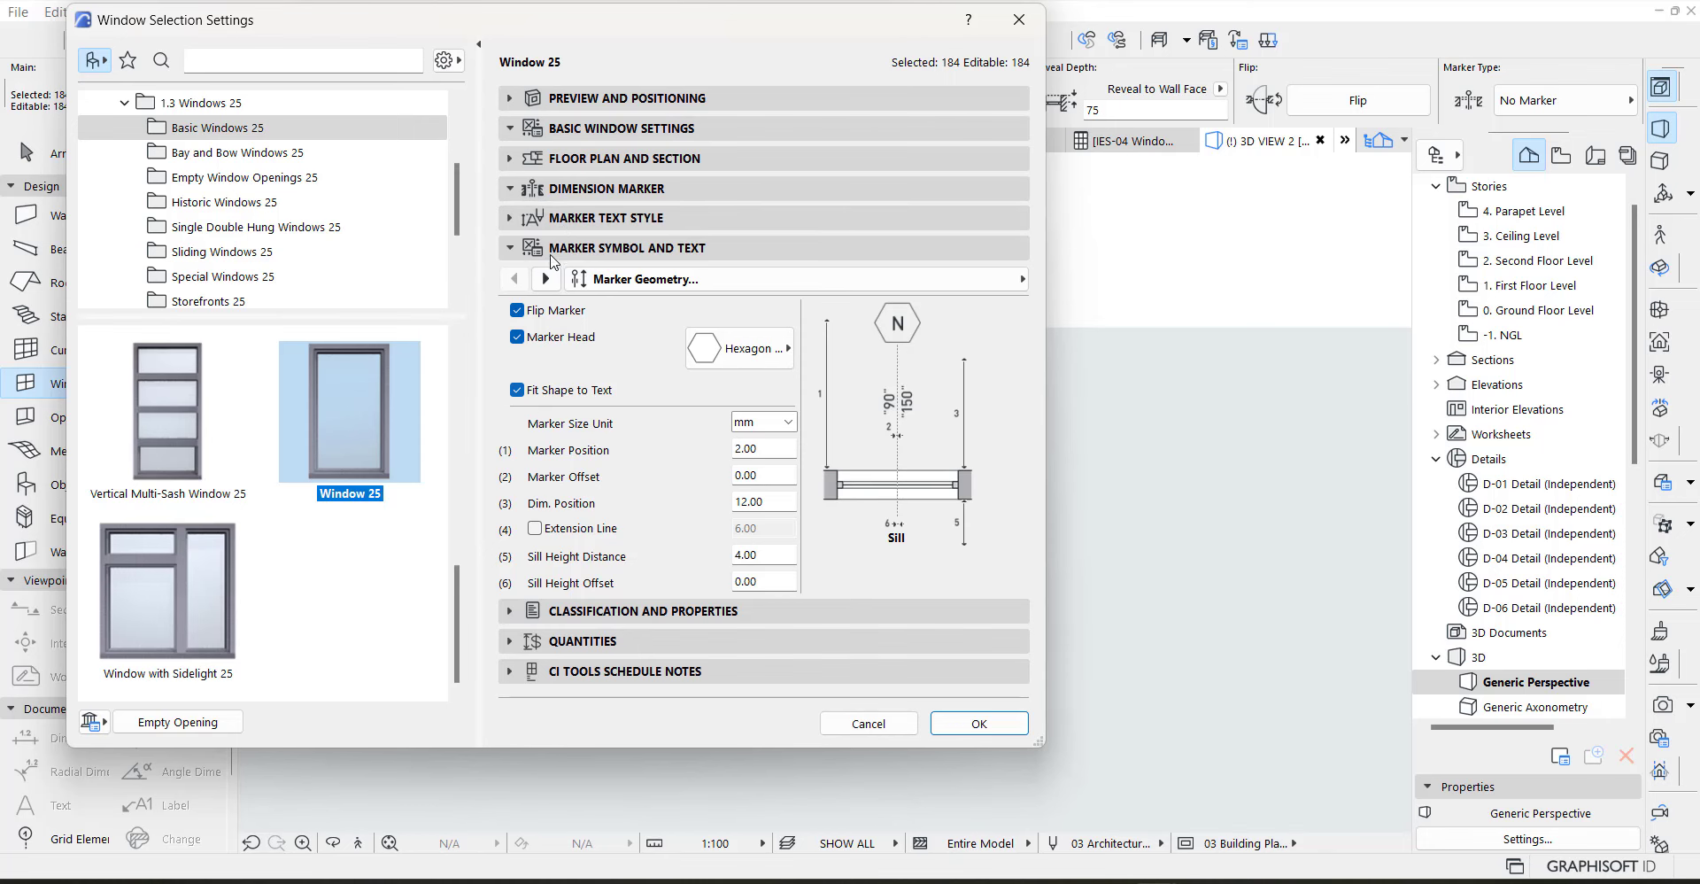
Set the window marker's text height to 1.00 mm
click(573, 227)
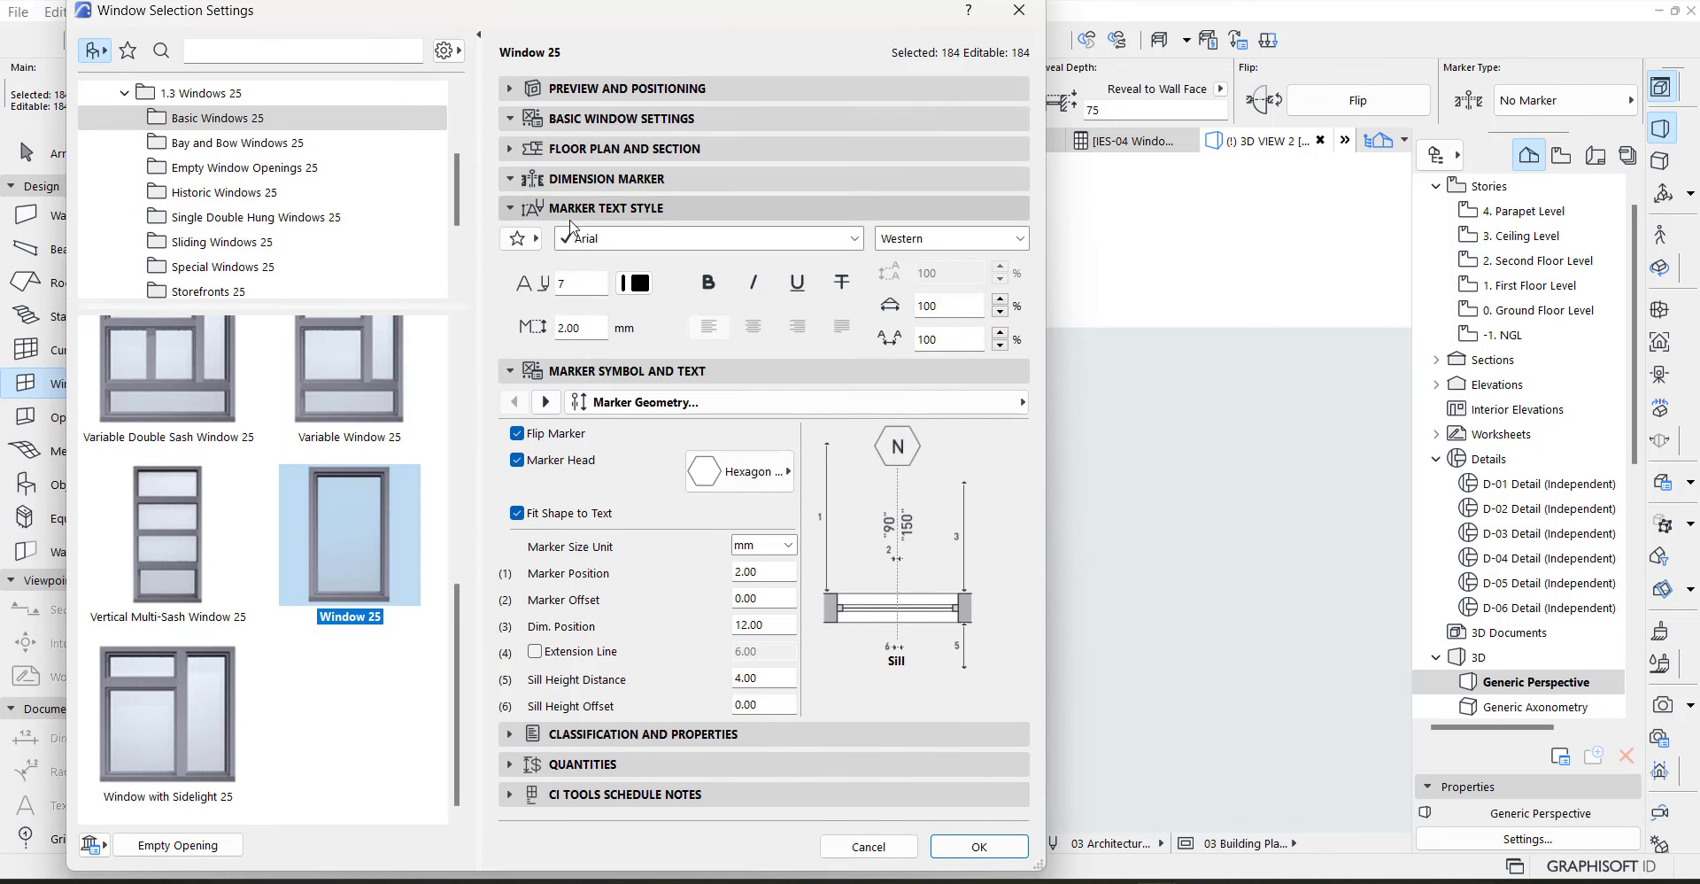
double_click(574, 328)
text(1)
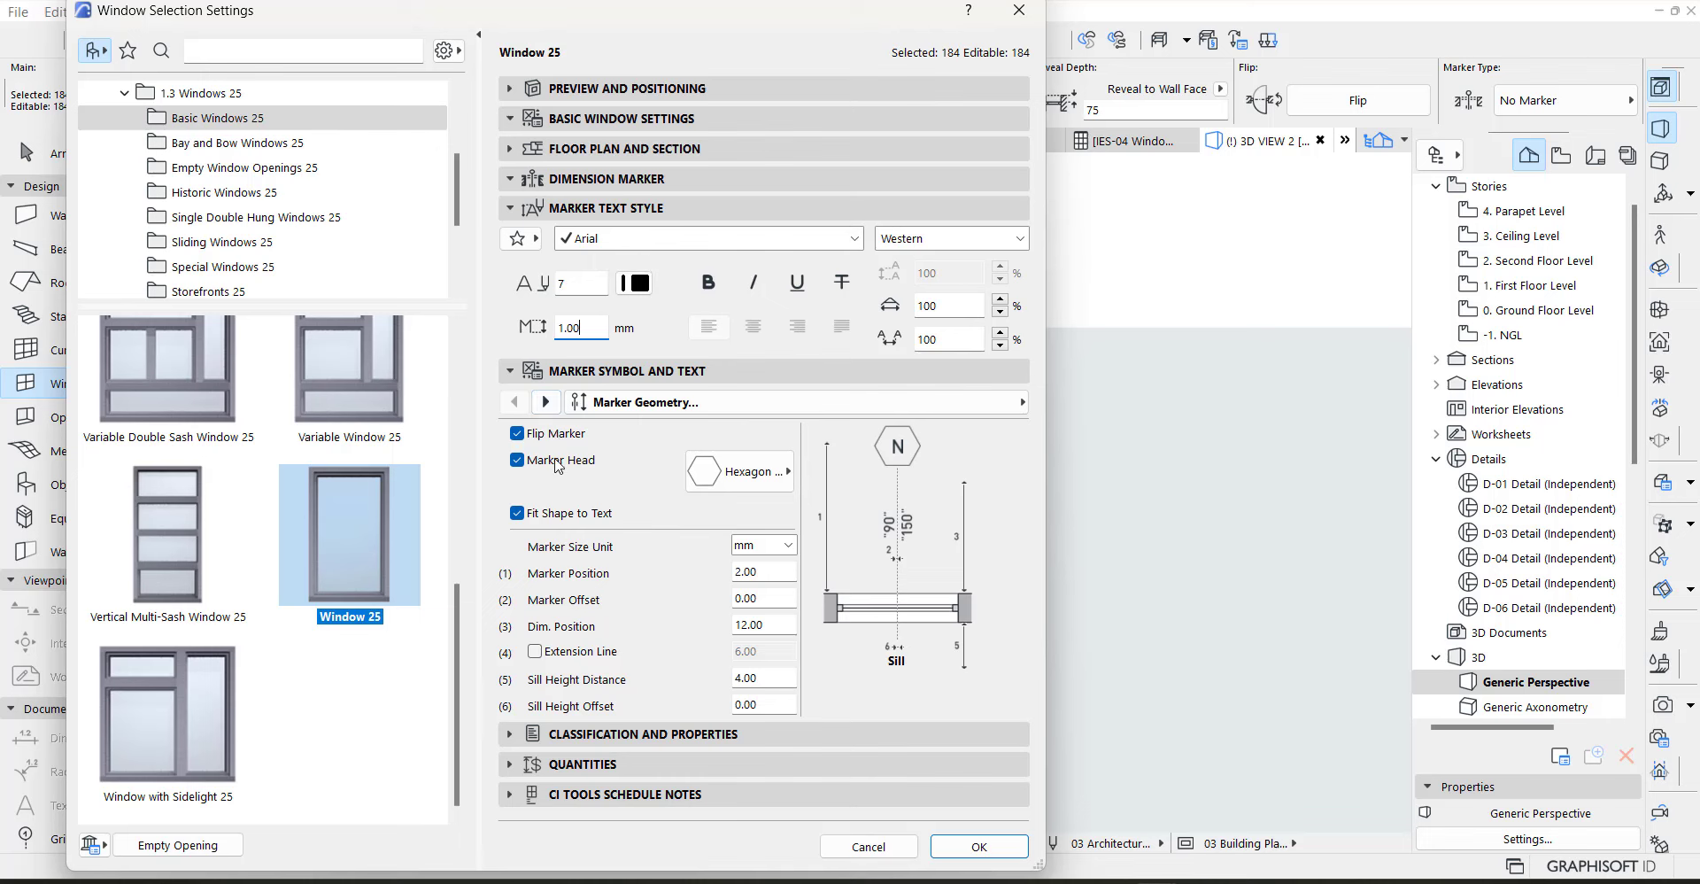
Set the window marker's ID content to Element ID and turn off its sill height display
click(547, 403)
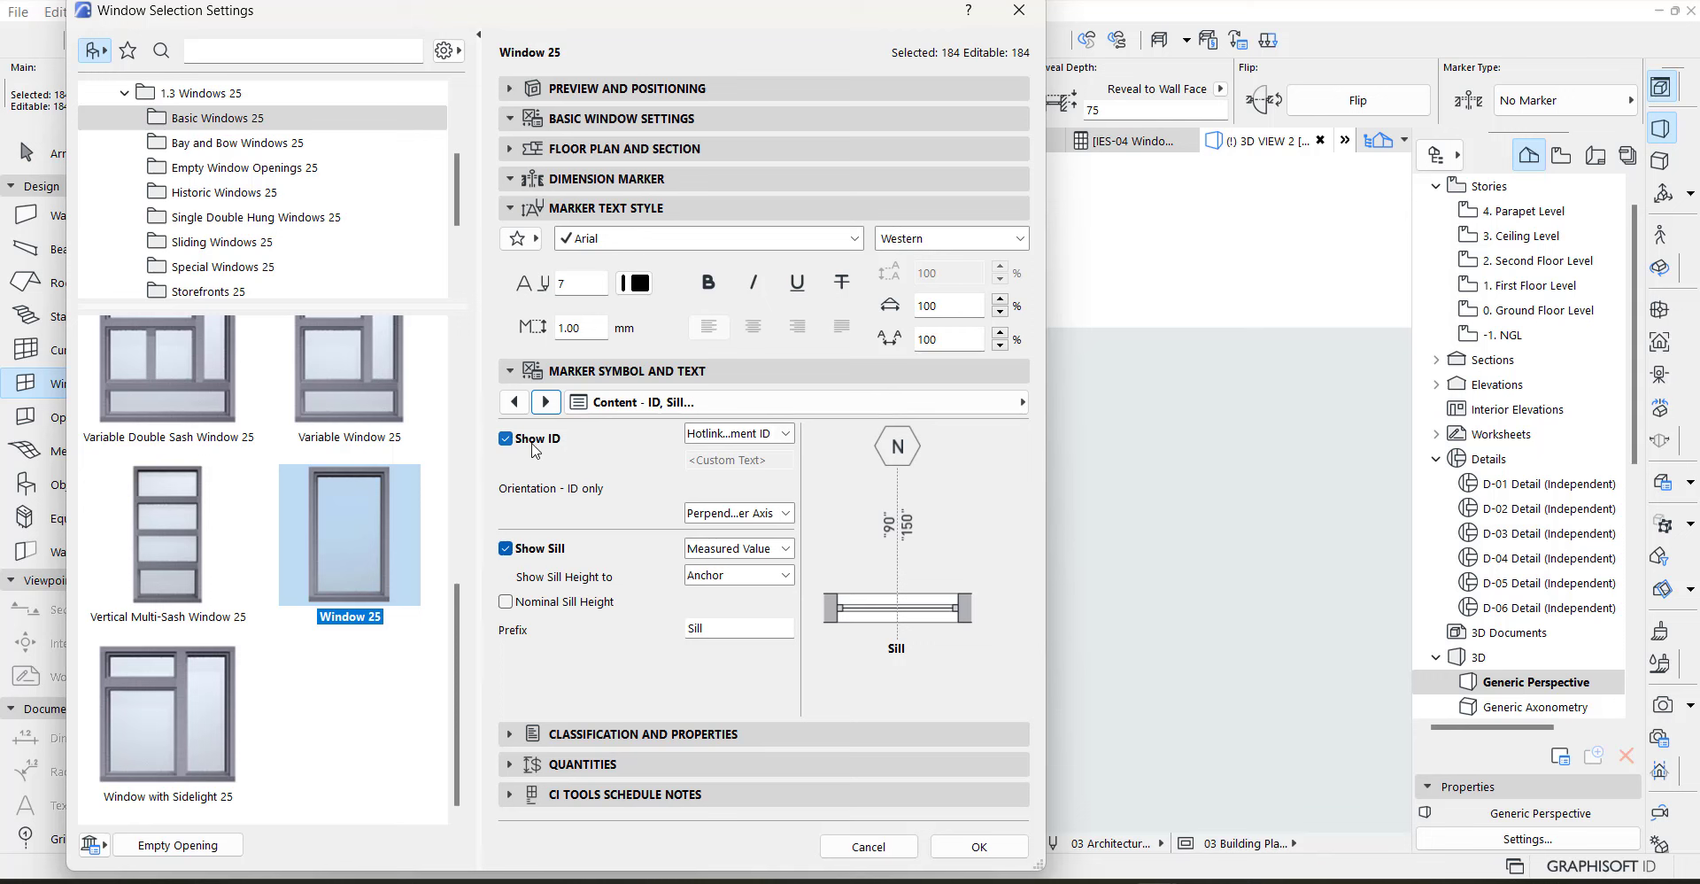
click(726, 434)
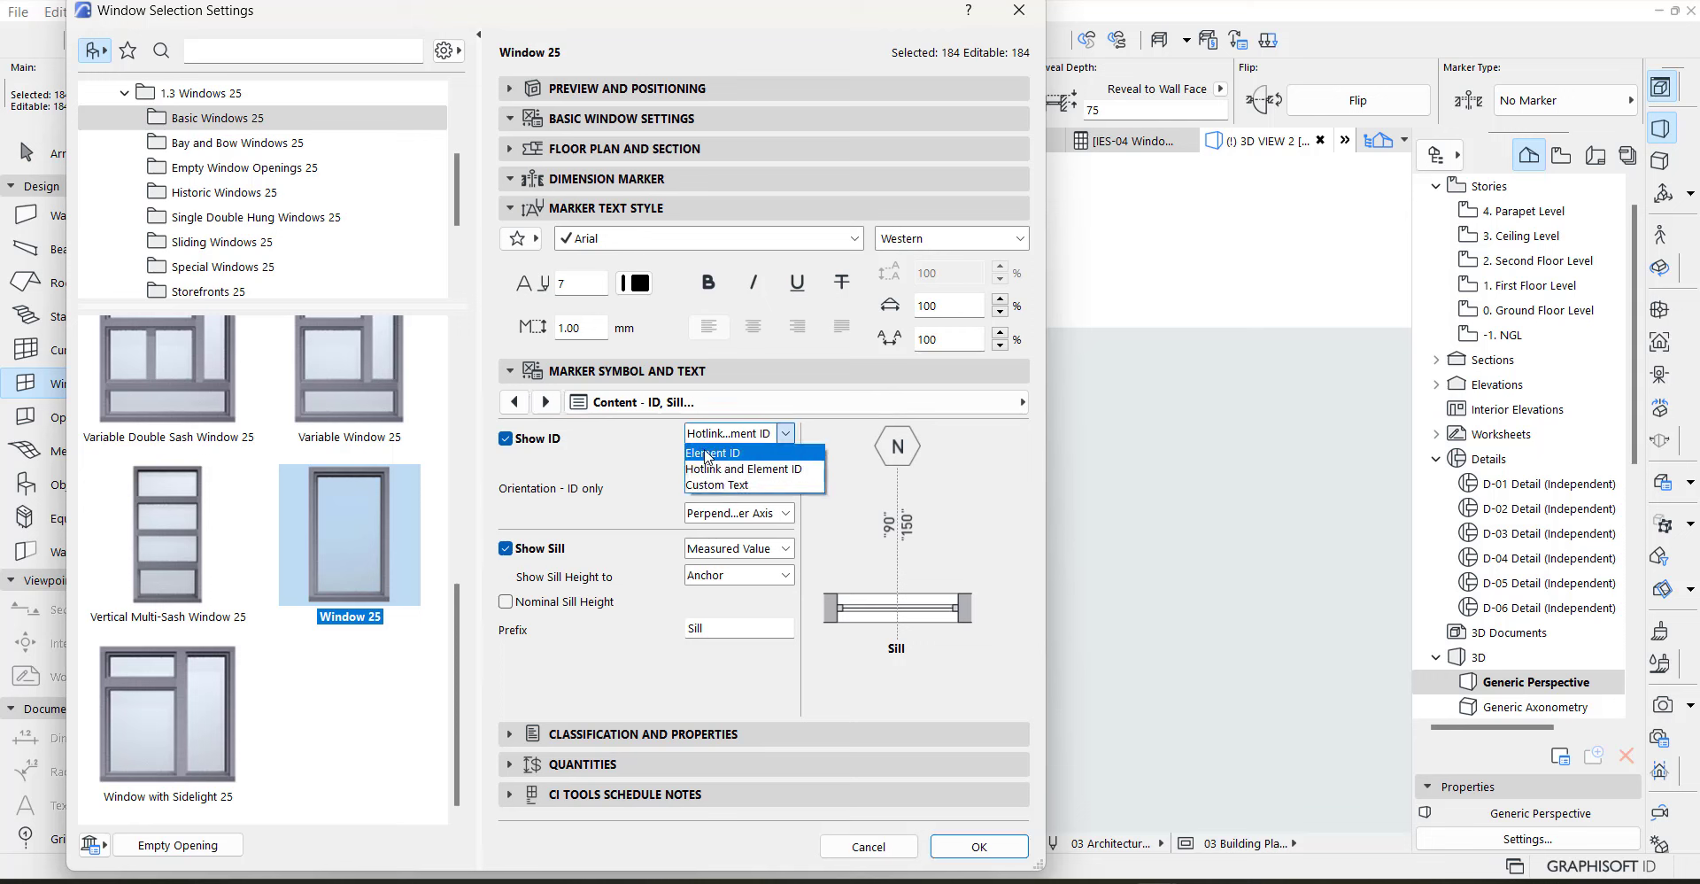
click(713, 453)
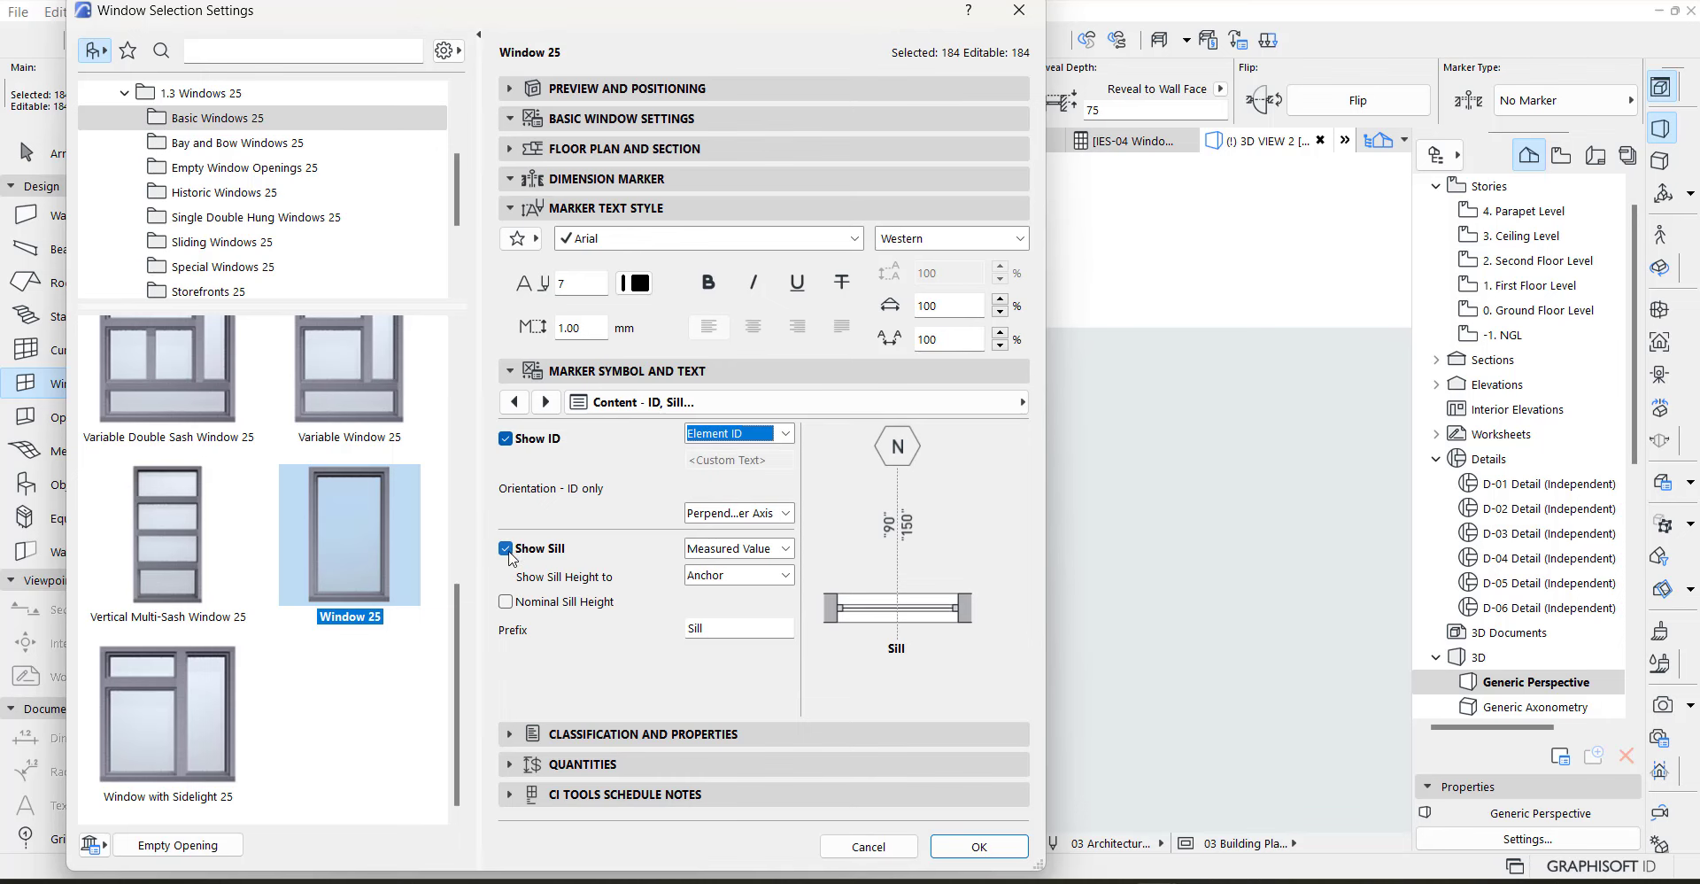
click(505, 549)
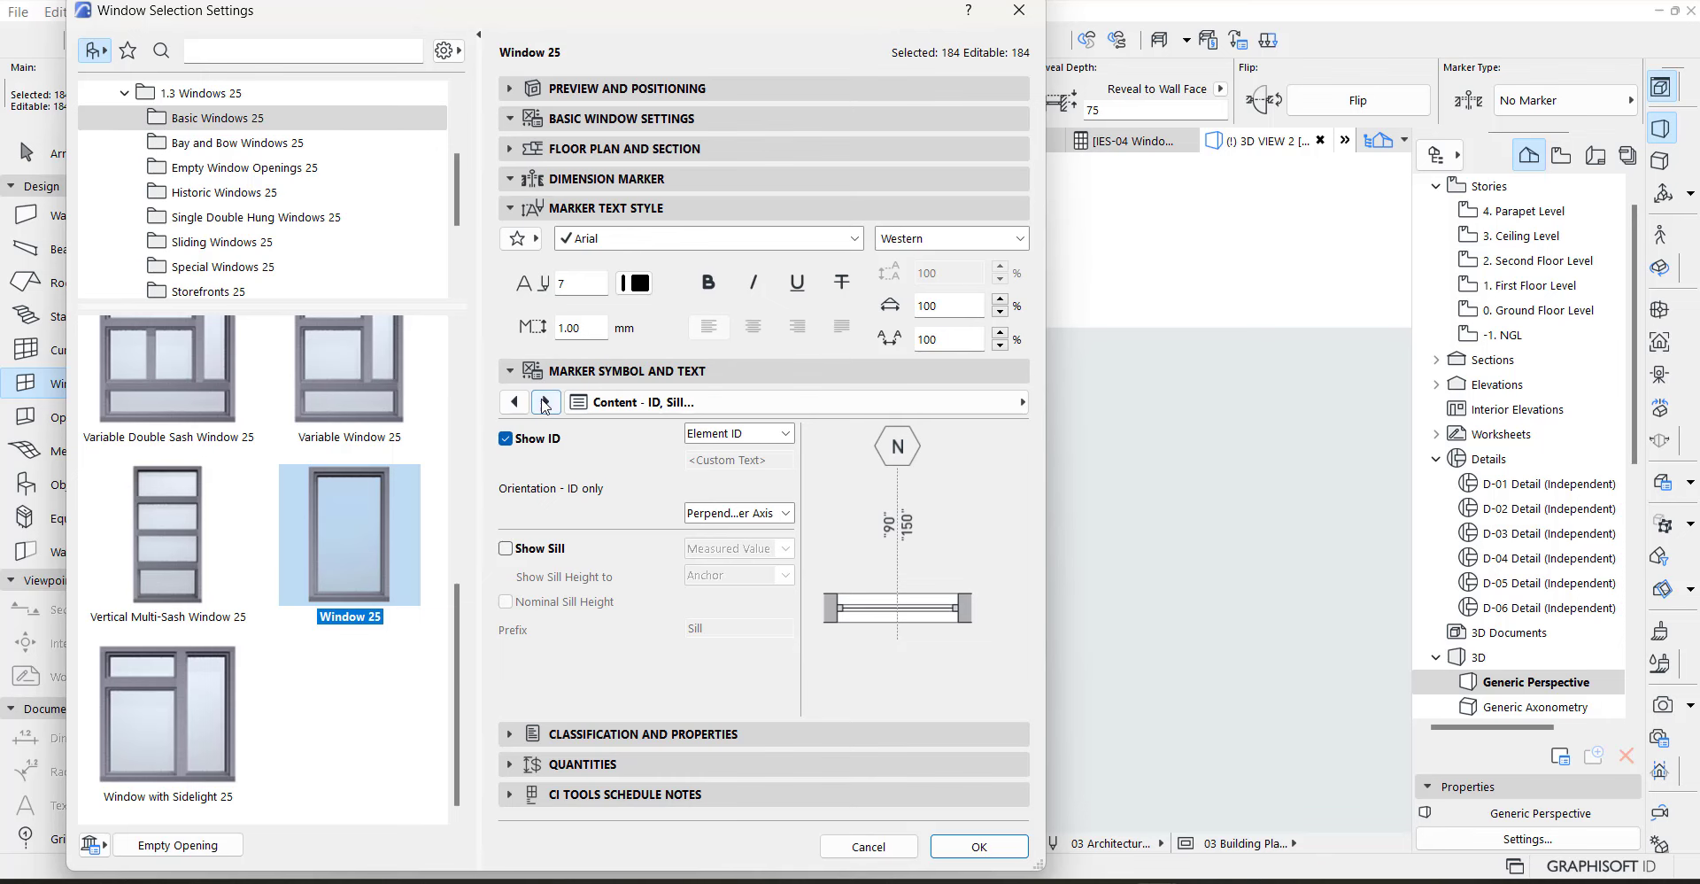
Turn off the marker's dimensions display and apply the marker settings to all selected windows
click(545, 402)
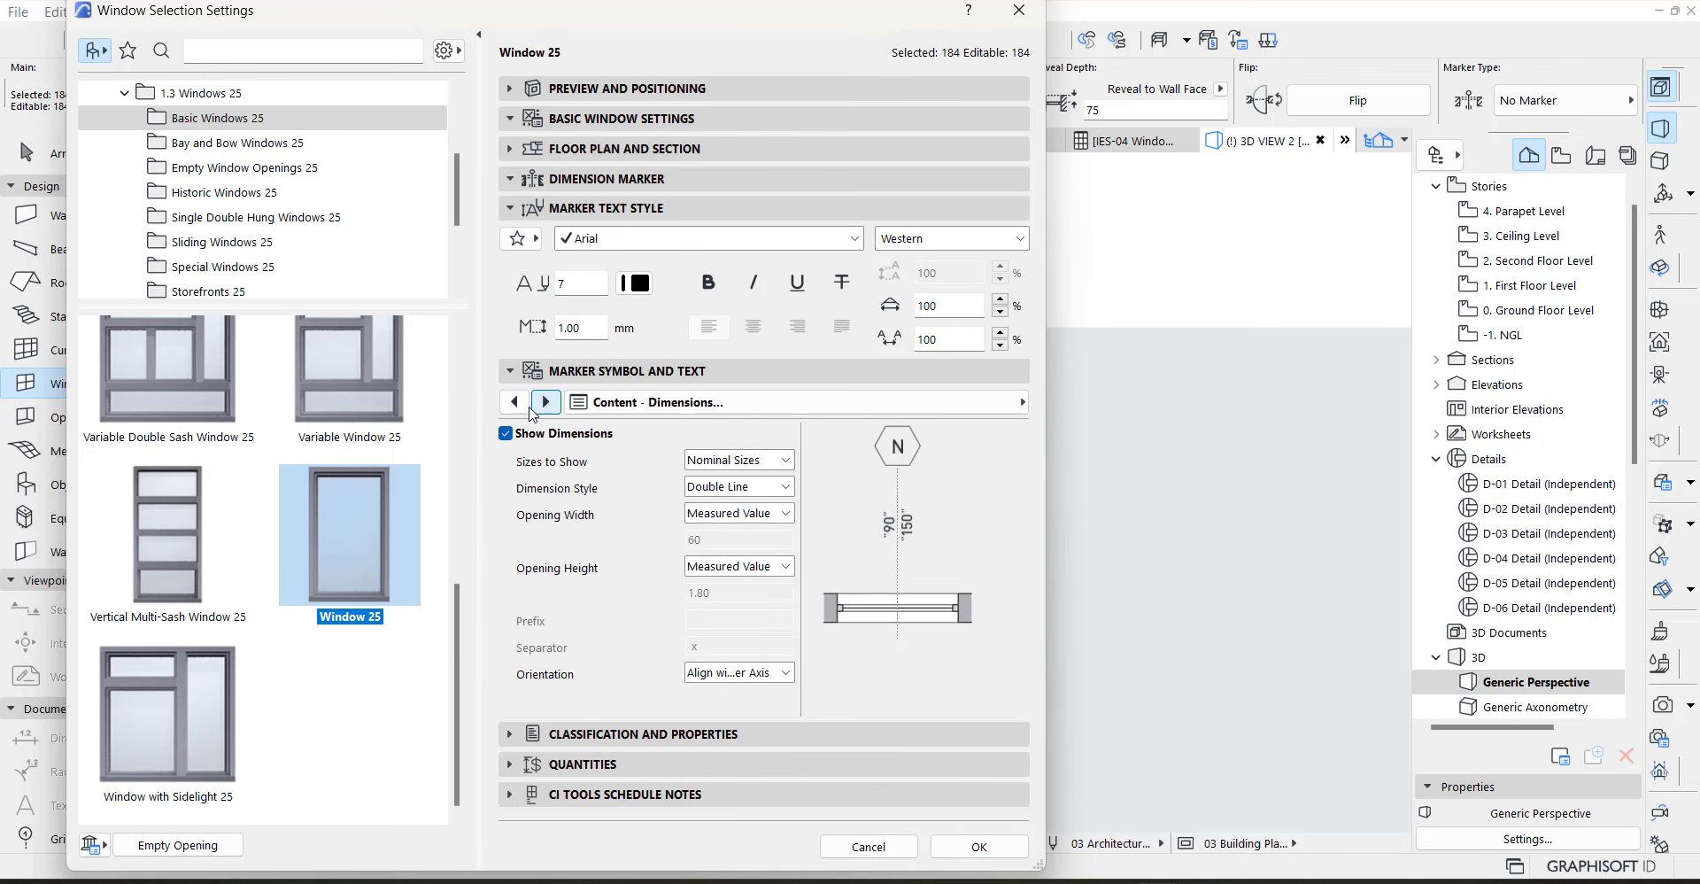
click(507, 433)
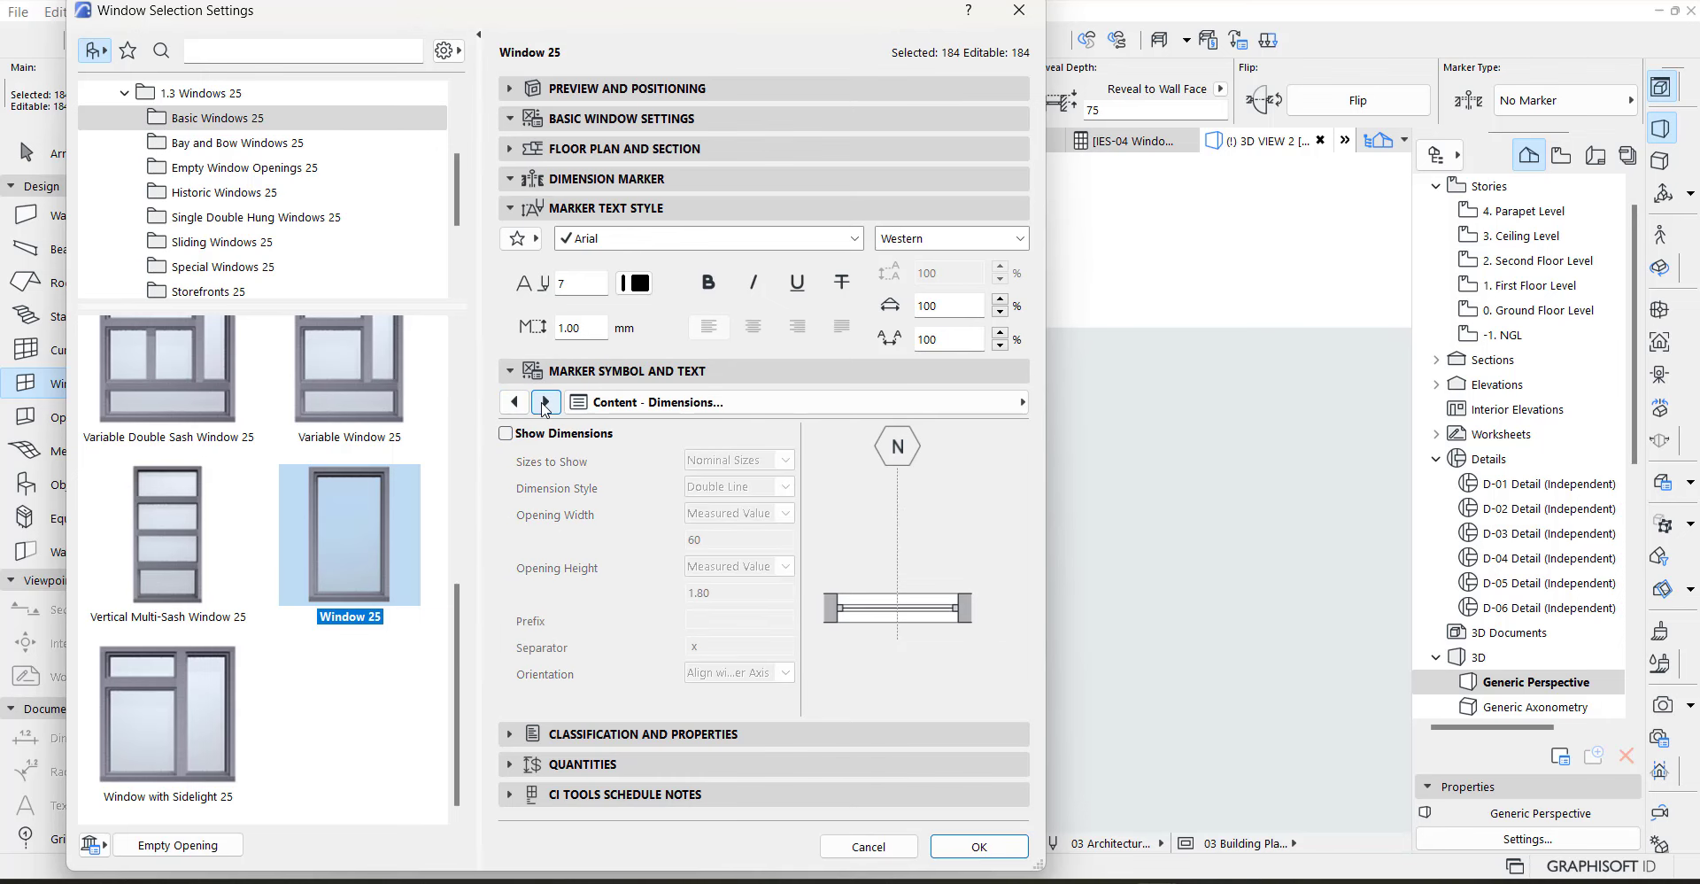
click(545, 402)
click(546, 402)
click(545, 402)
click(545, 402)
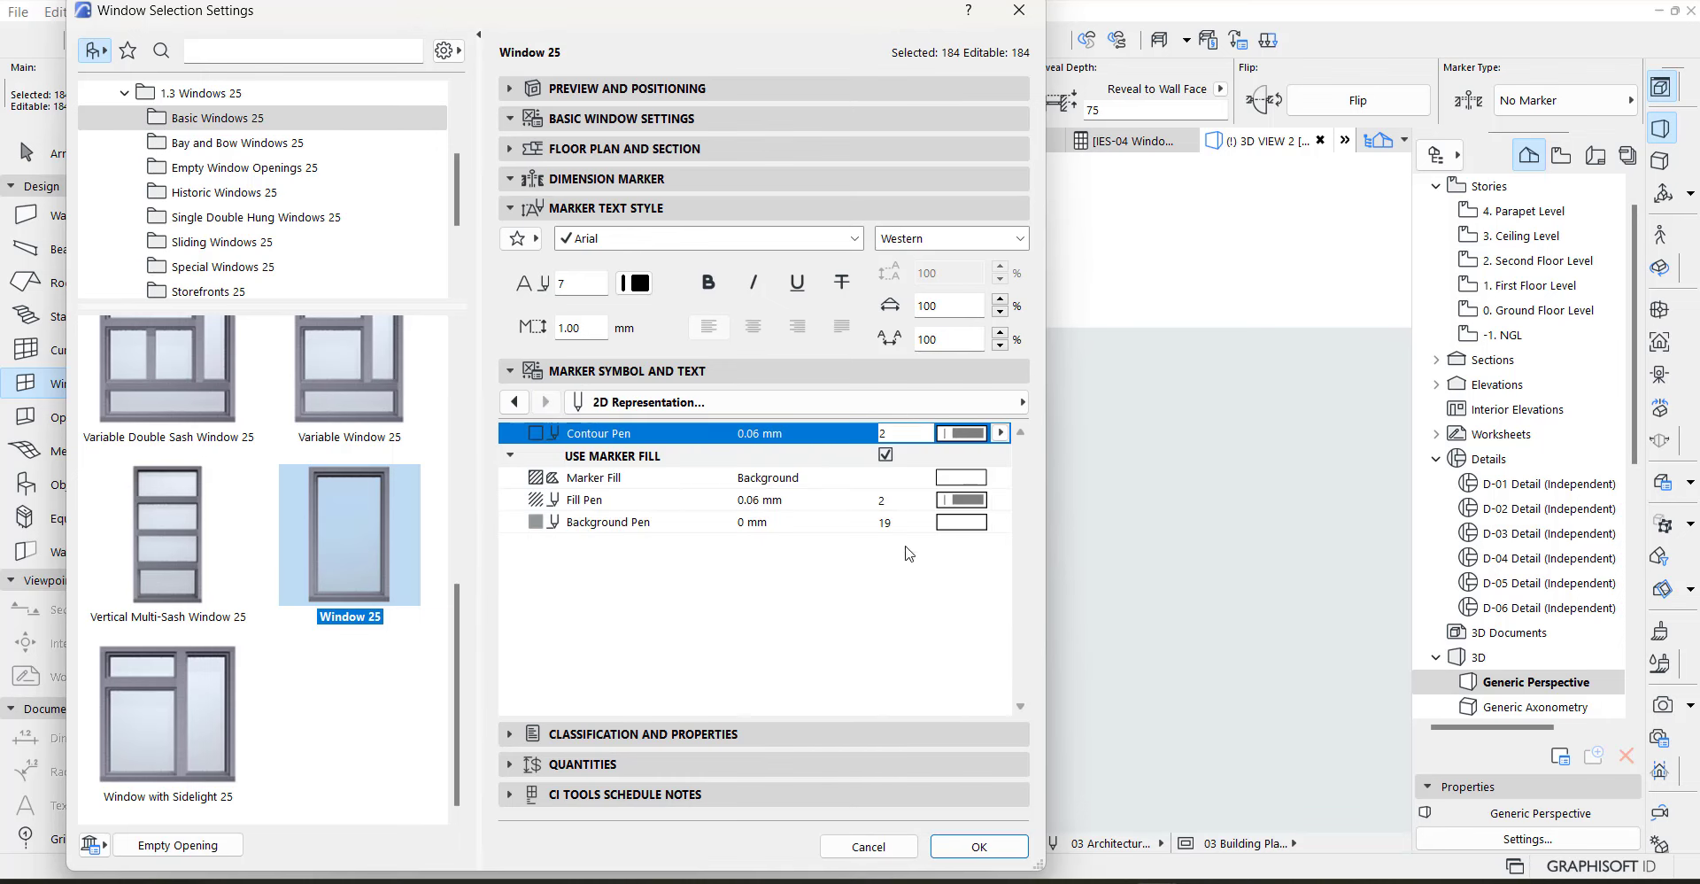
click(514, 402)
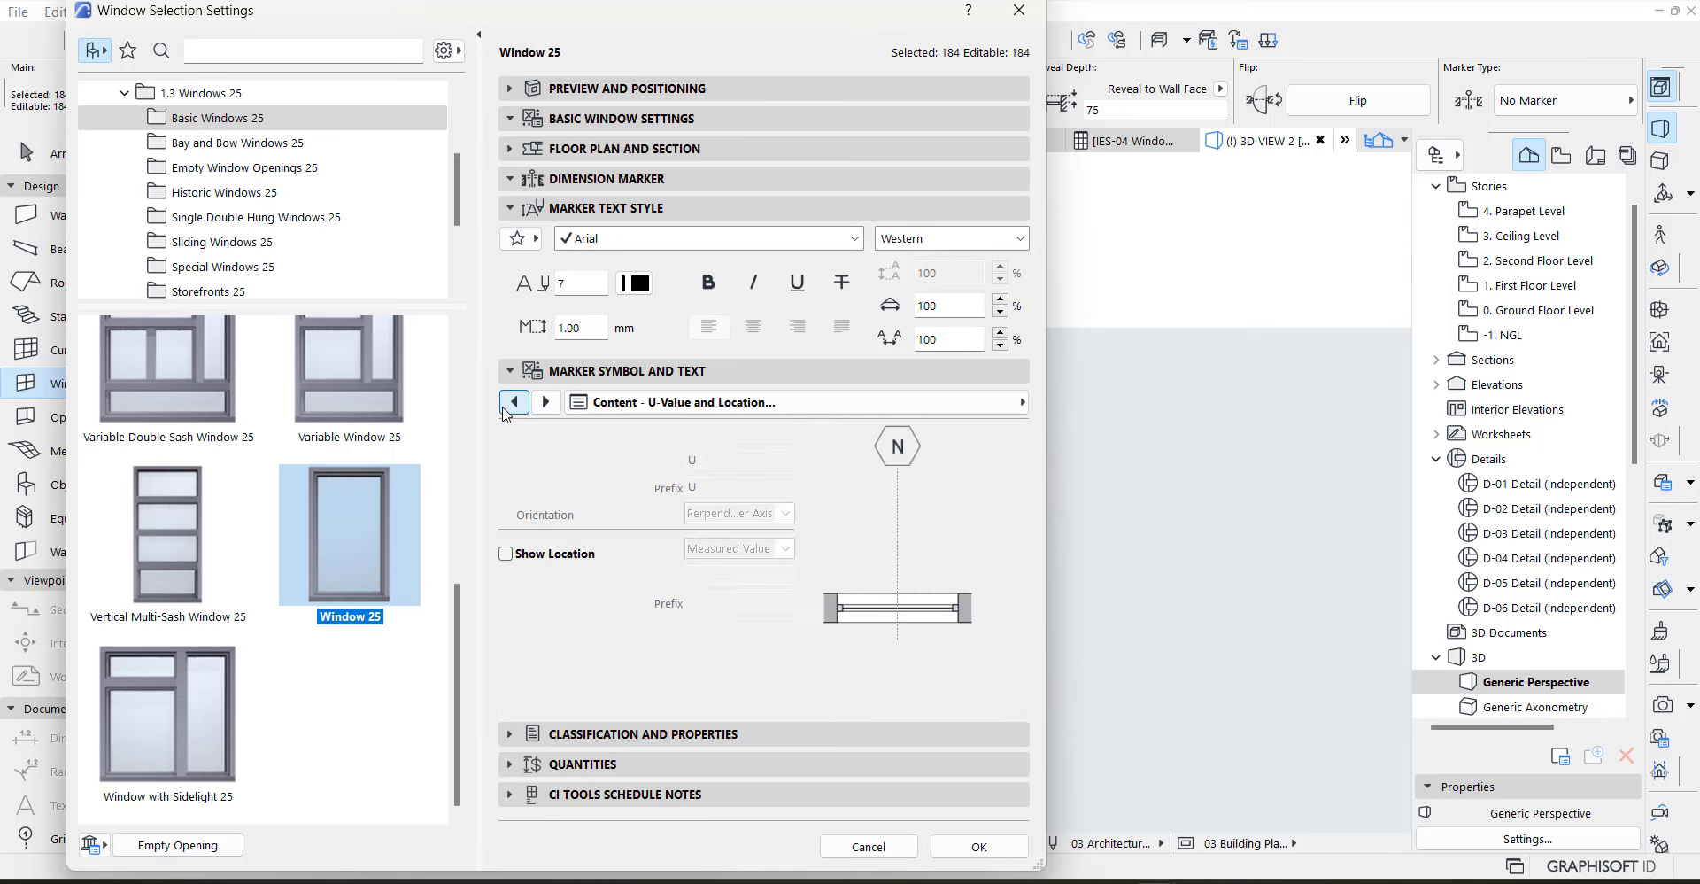
click(513, 402)
click(513, 402)
click(978, 852)
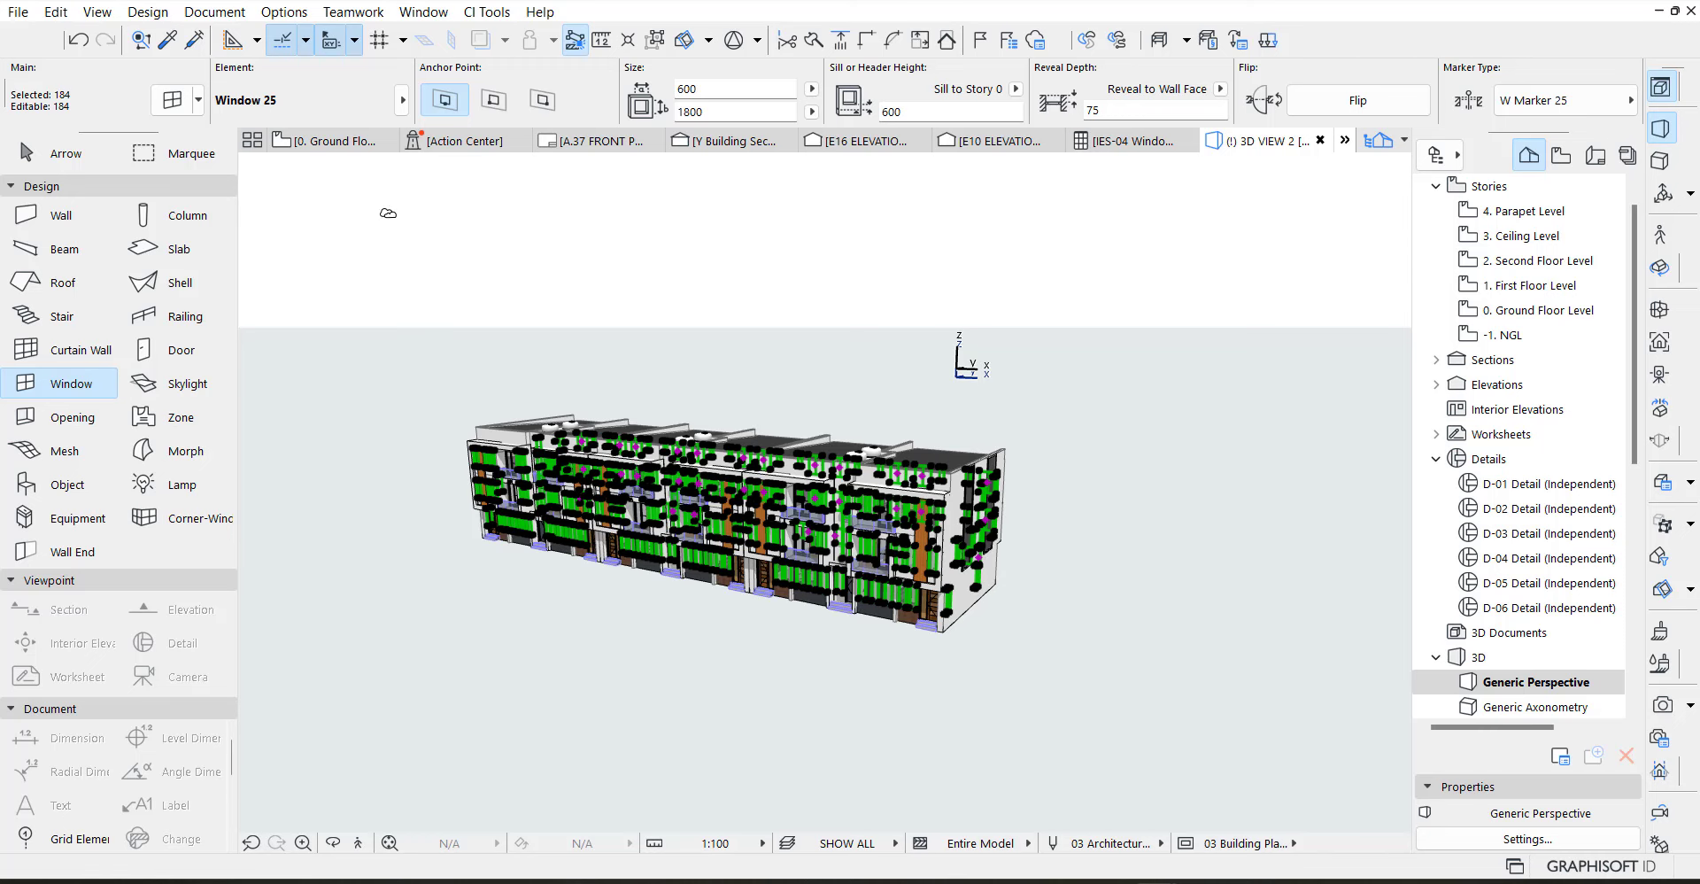
Examine the window markers along the front and kitchen walls of the ground floor plan
click(336, 141)
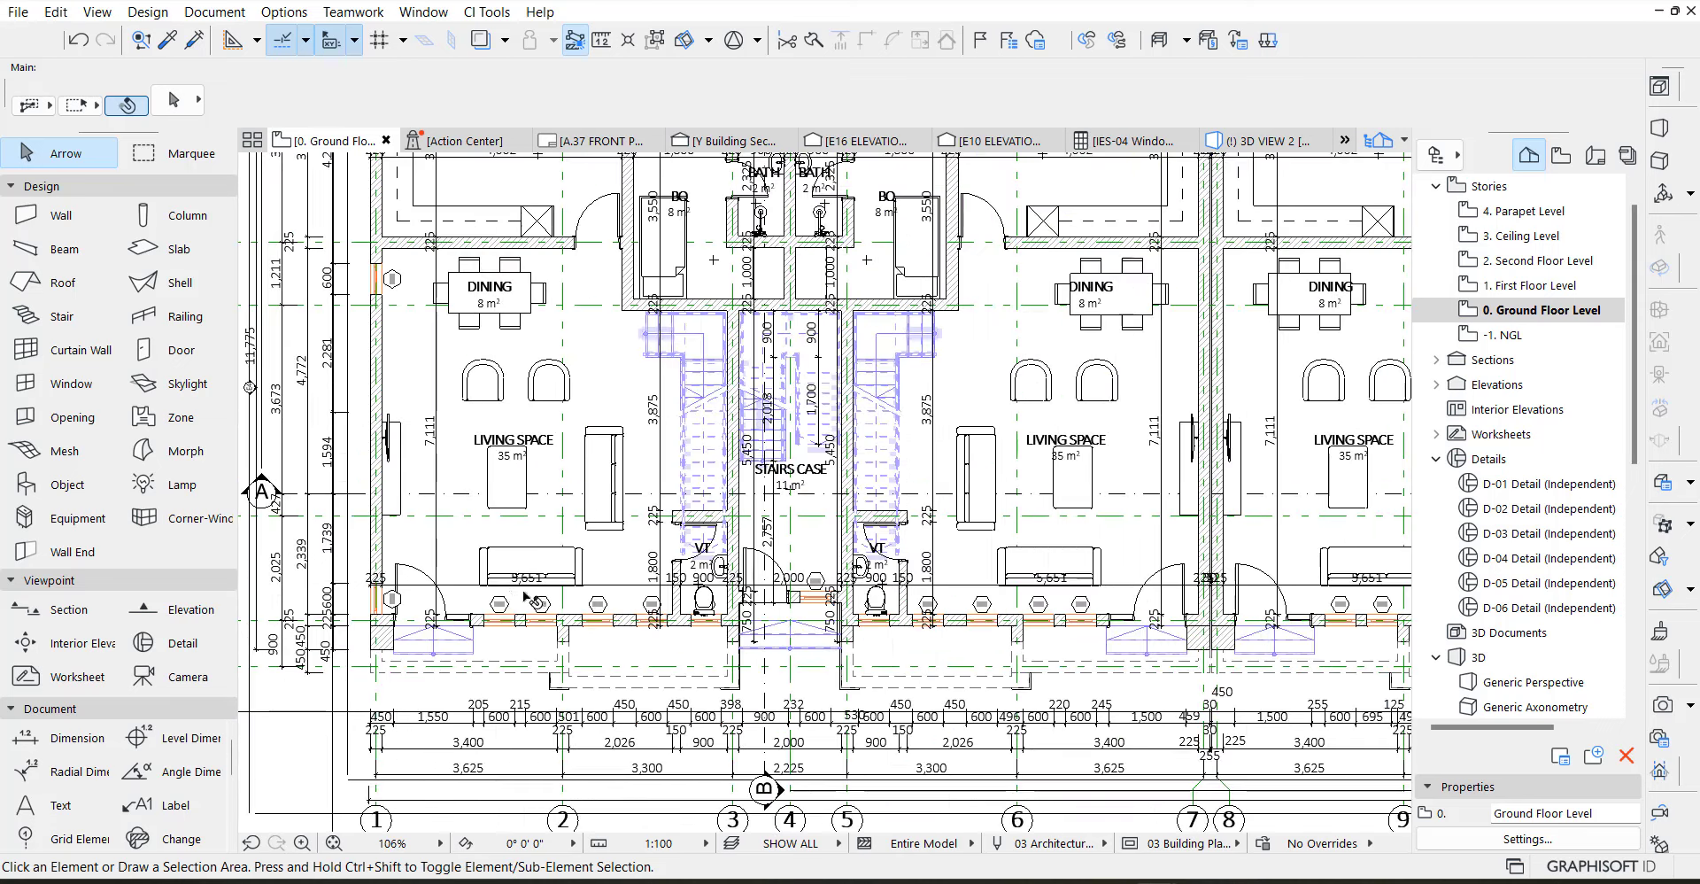
middle_drag(1007, 620, 649, 514)
scroll(1008, 551, right, 5)
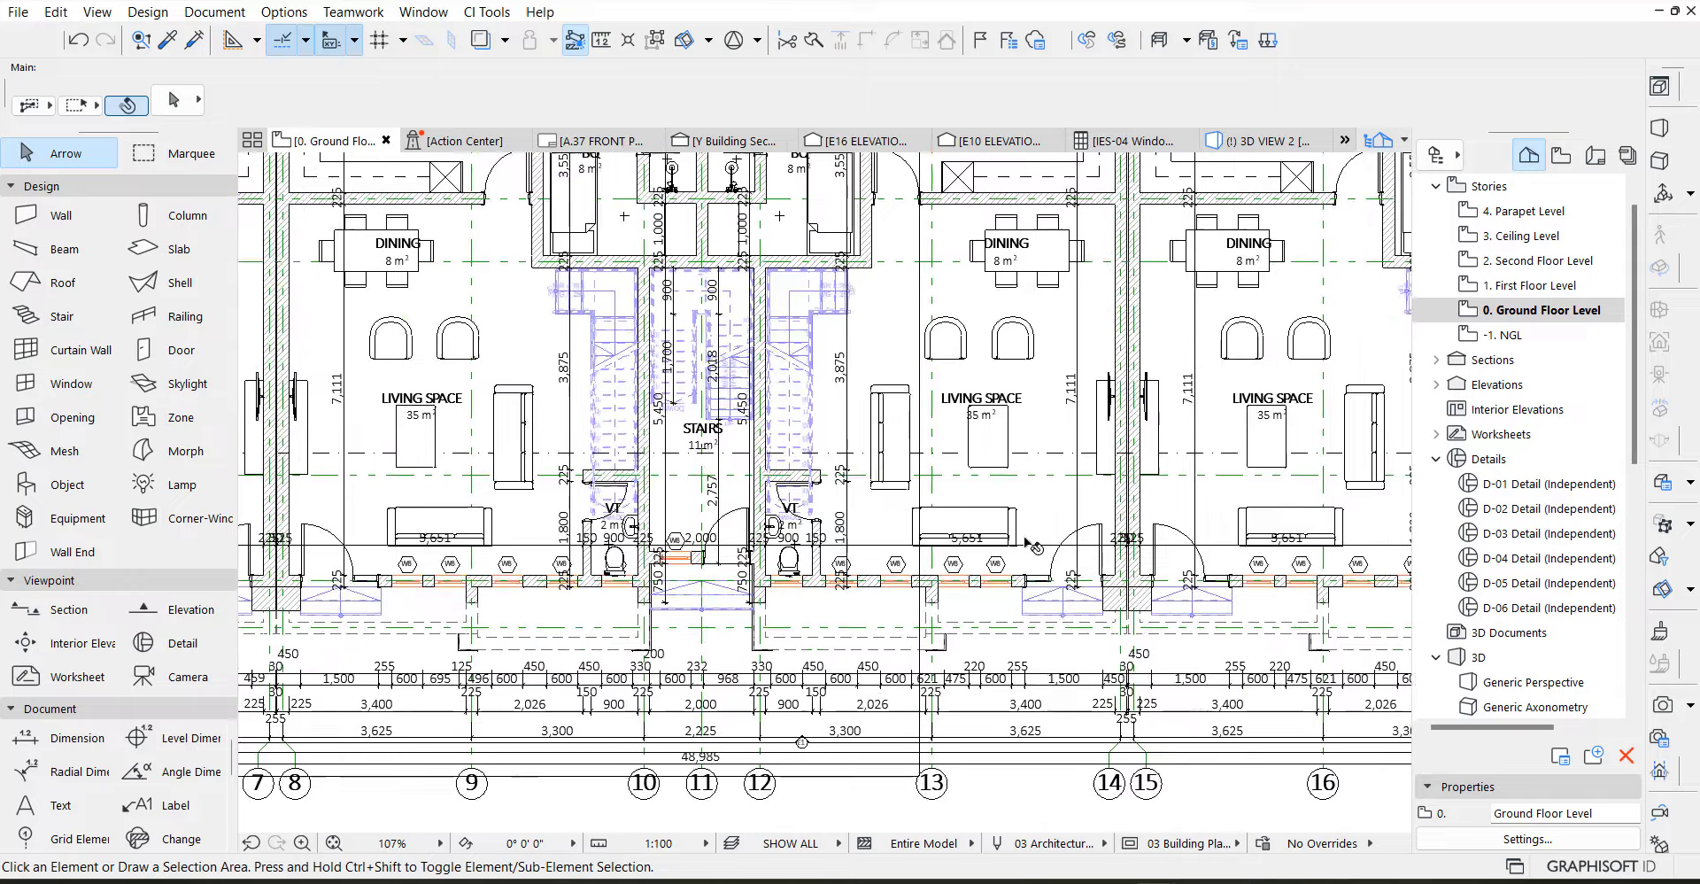
scroll(1009, 567, up, 5)
middle_drag(1003, 598, 714, 578)
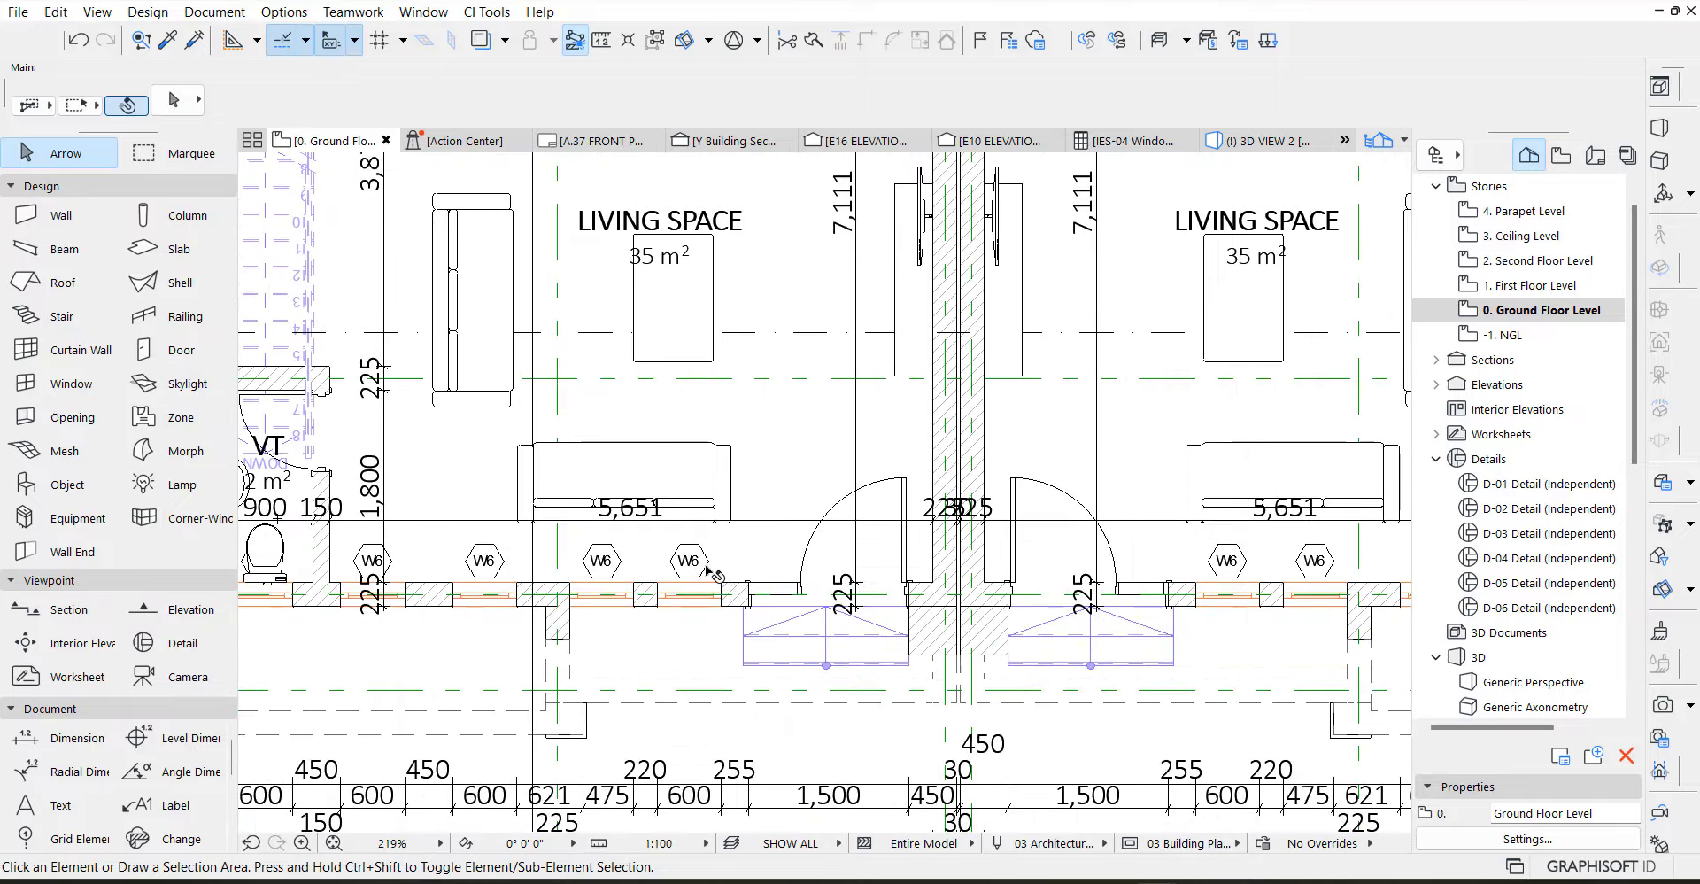
scroll(896, 590, right, 5)
click(840, 556)
scroll(495, 336, down, 6)
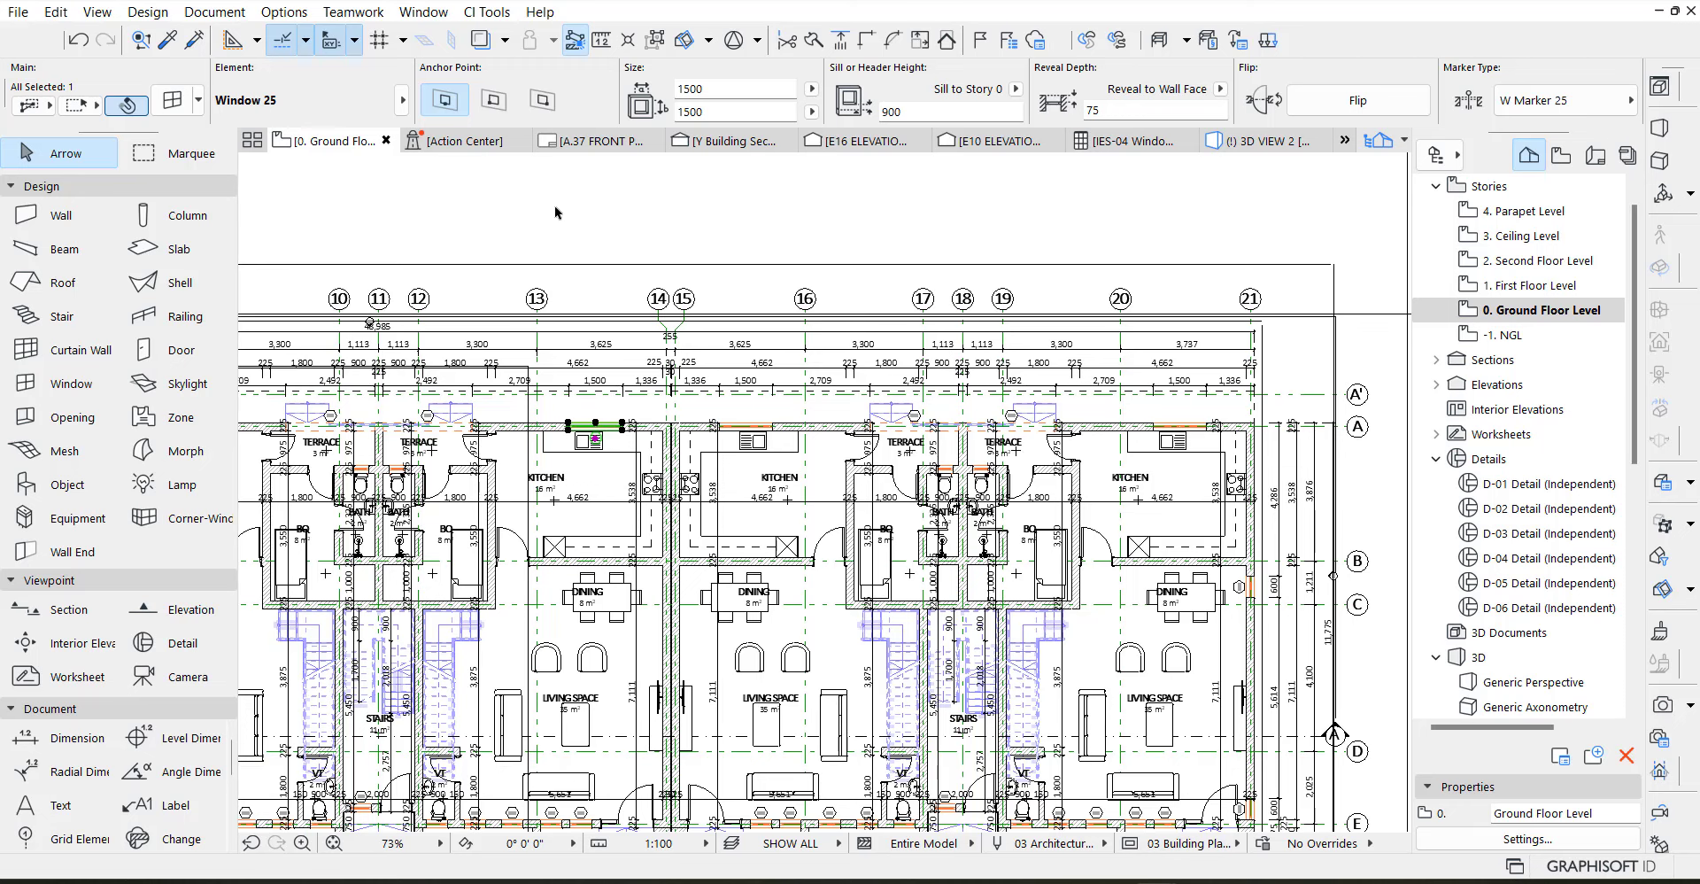
Return to the selected windows in the 3D view and turn off Flip Marker for all of them
key(F3)
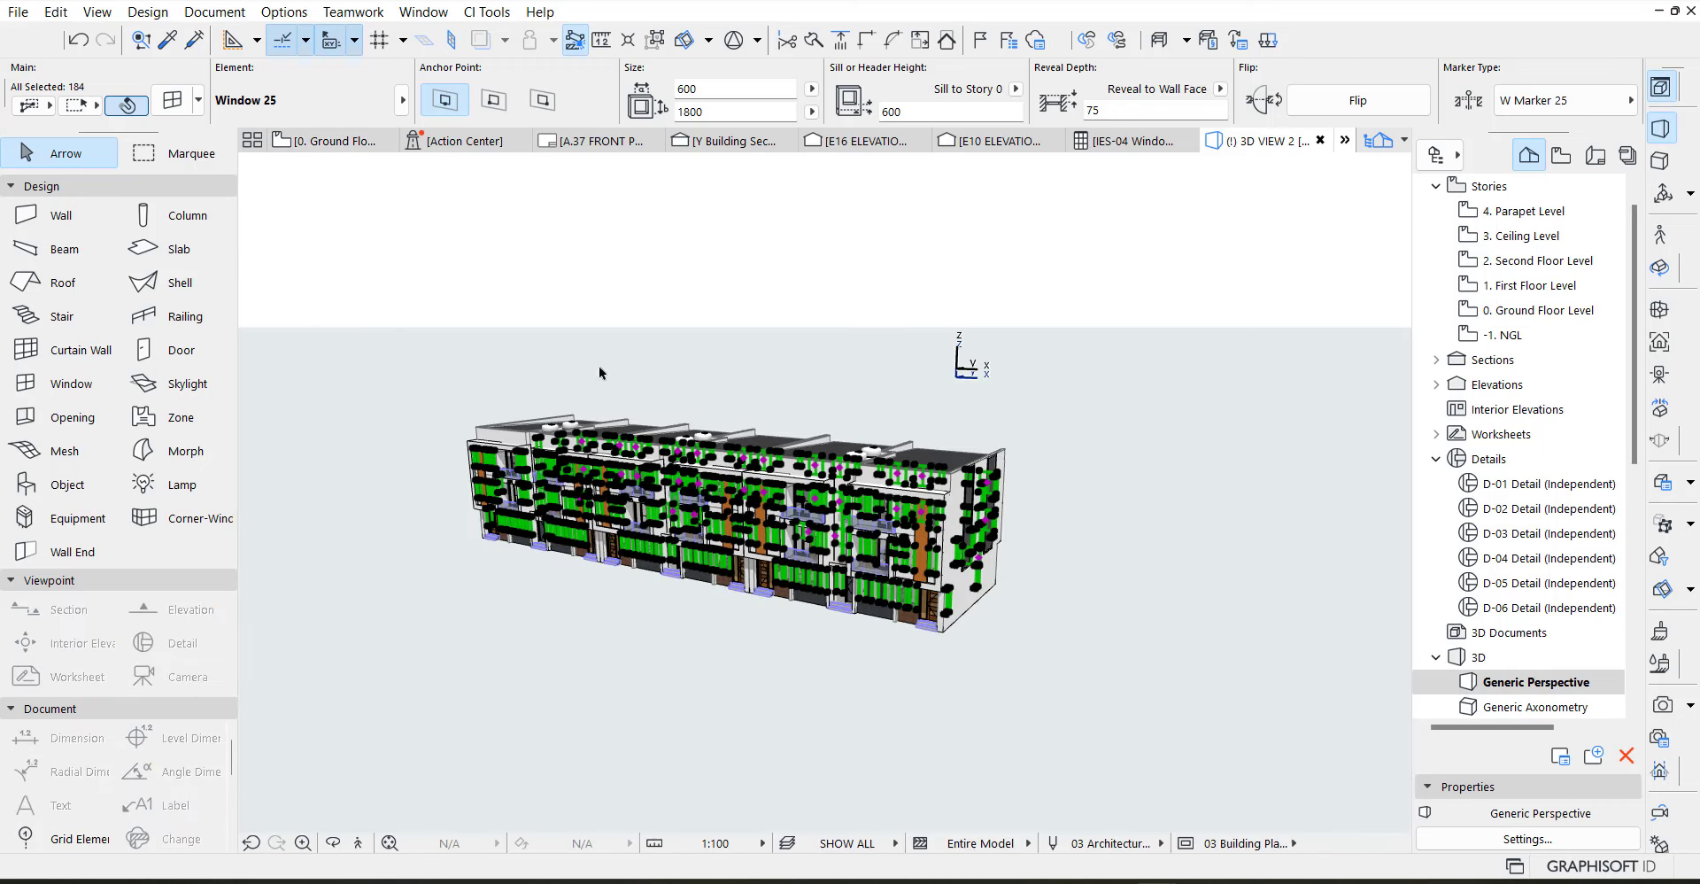
key(ctrl+t)
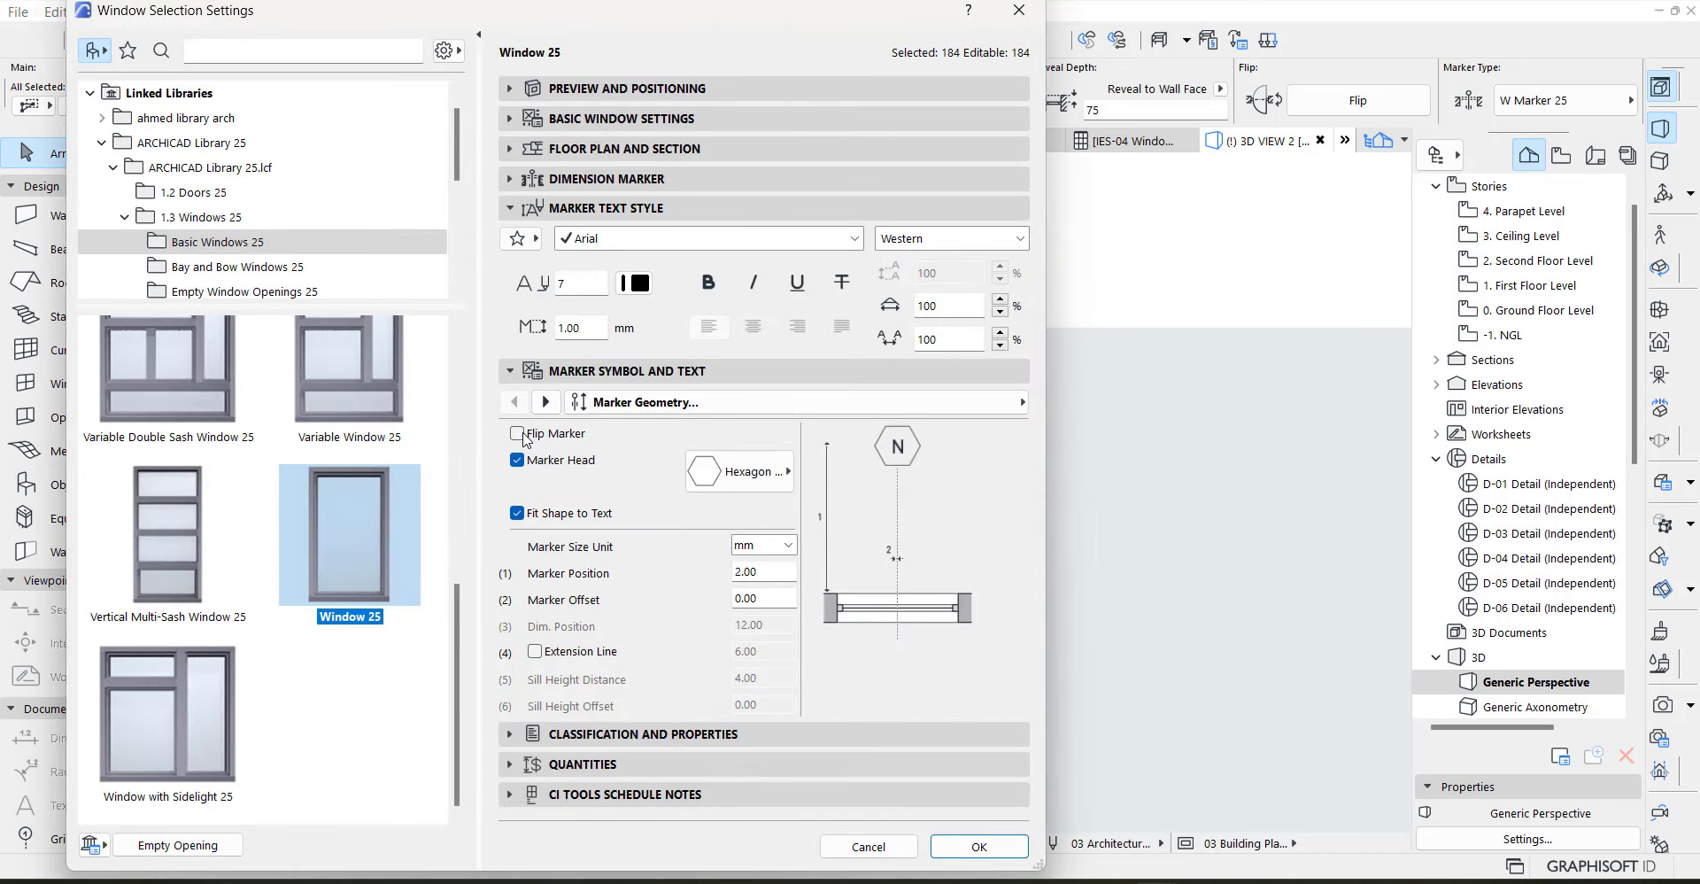
click(979, 846)
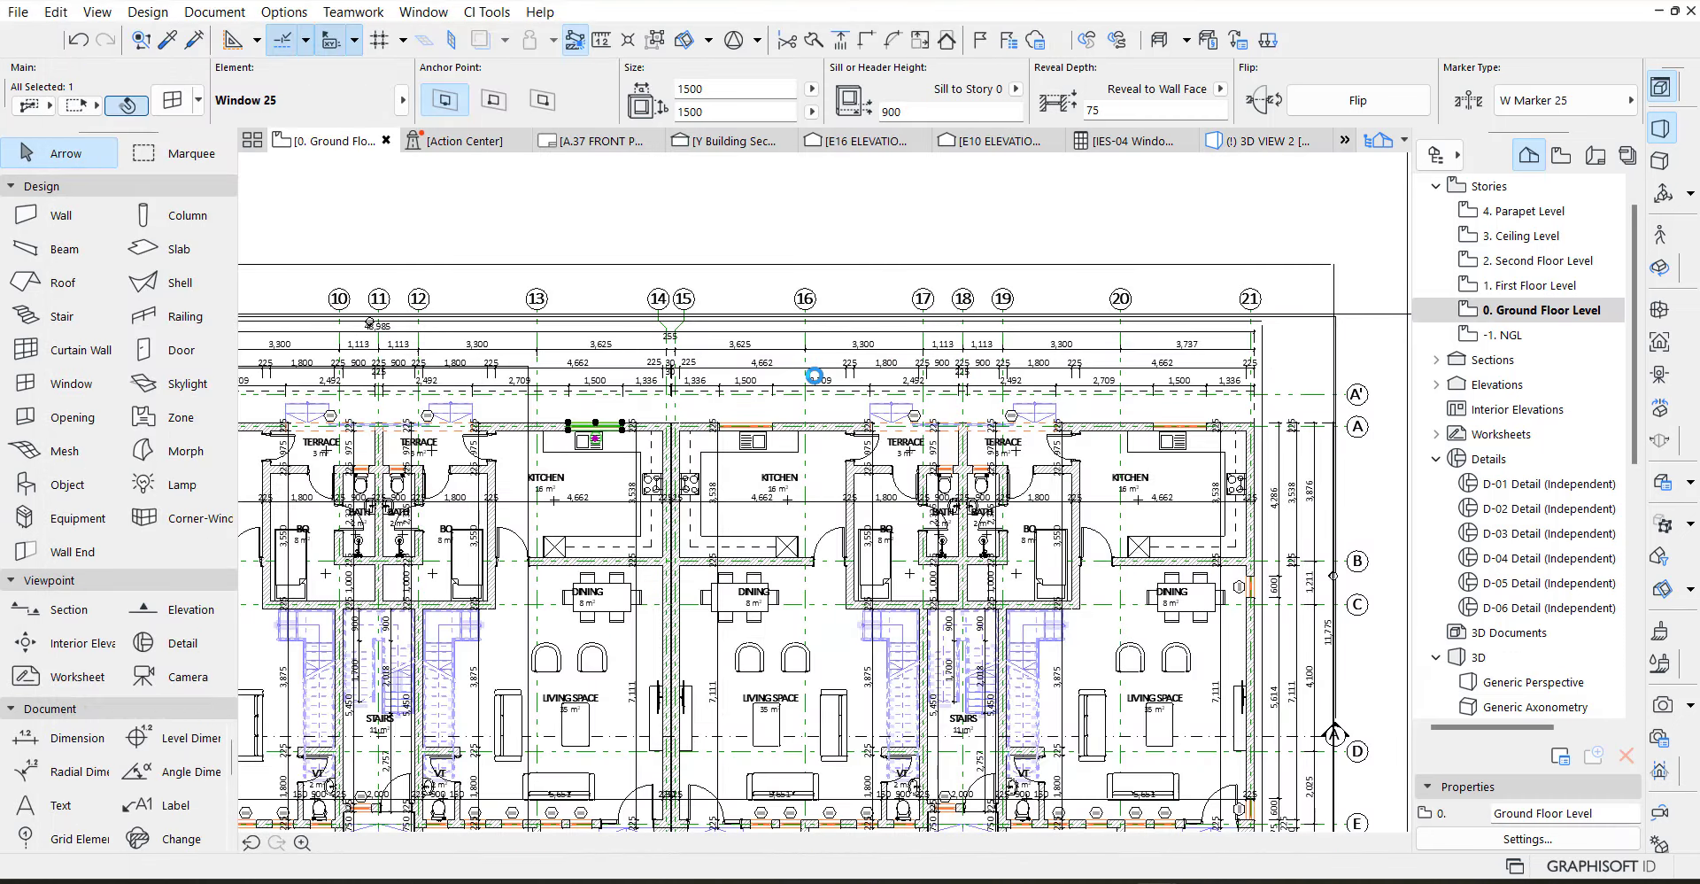
Check the placement of the unflipped markers at the kitchen and terrace windows on the ground floor plan
middle_drag(693, 422, 965, 355)
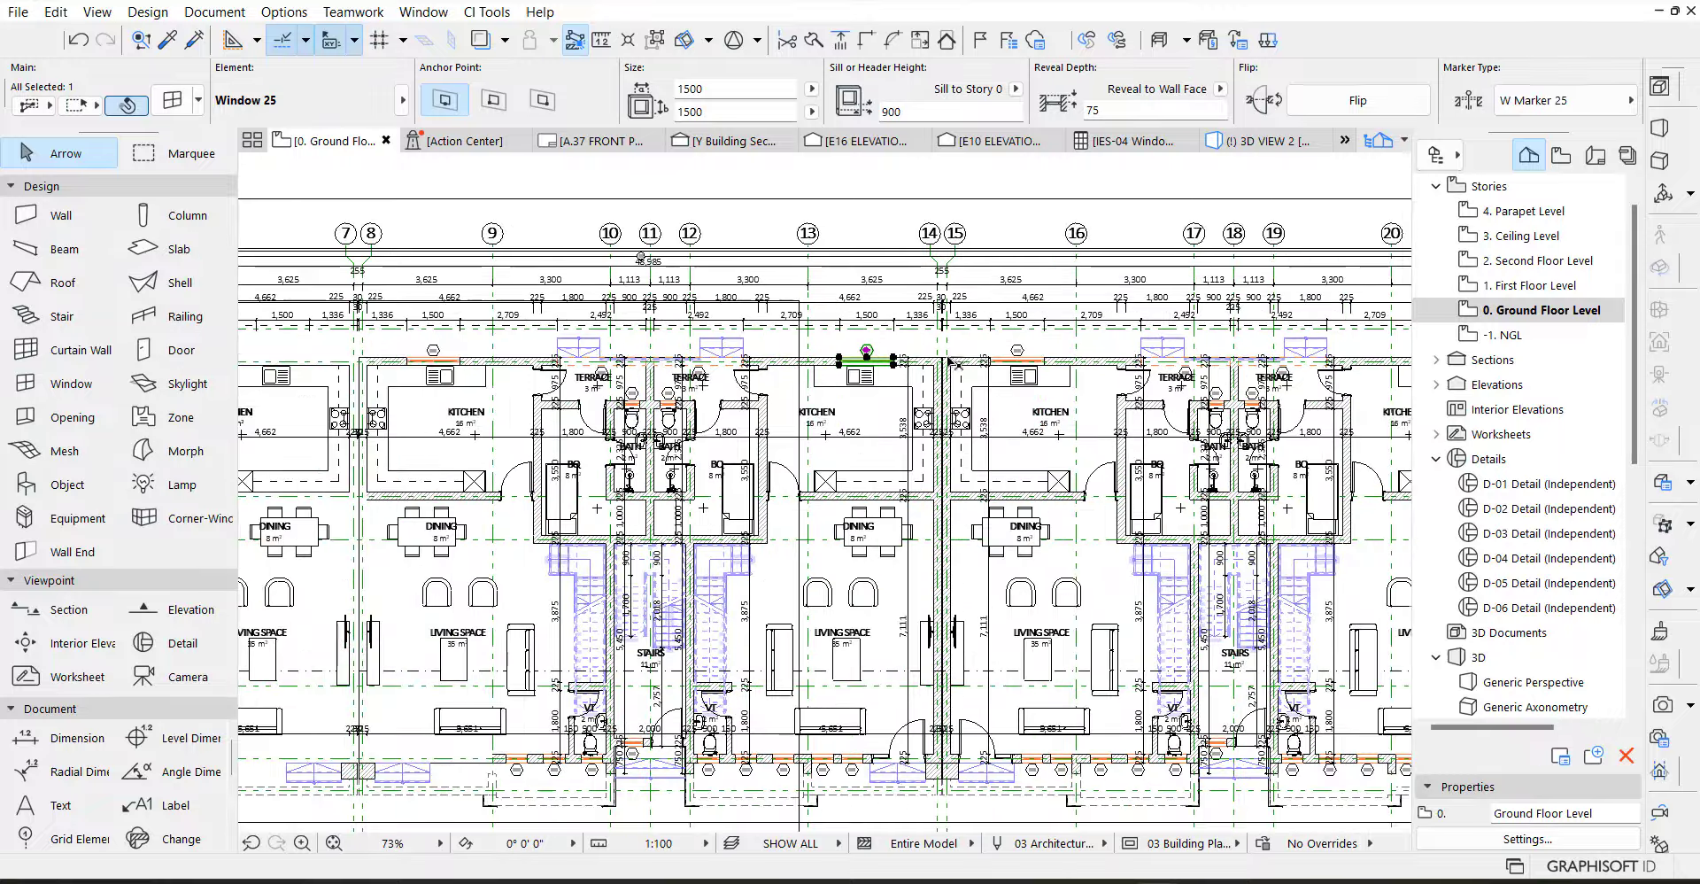
middle_drag(483, 358, 755, 314)
scroll(756, 311, up, 8)
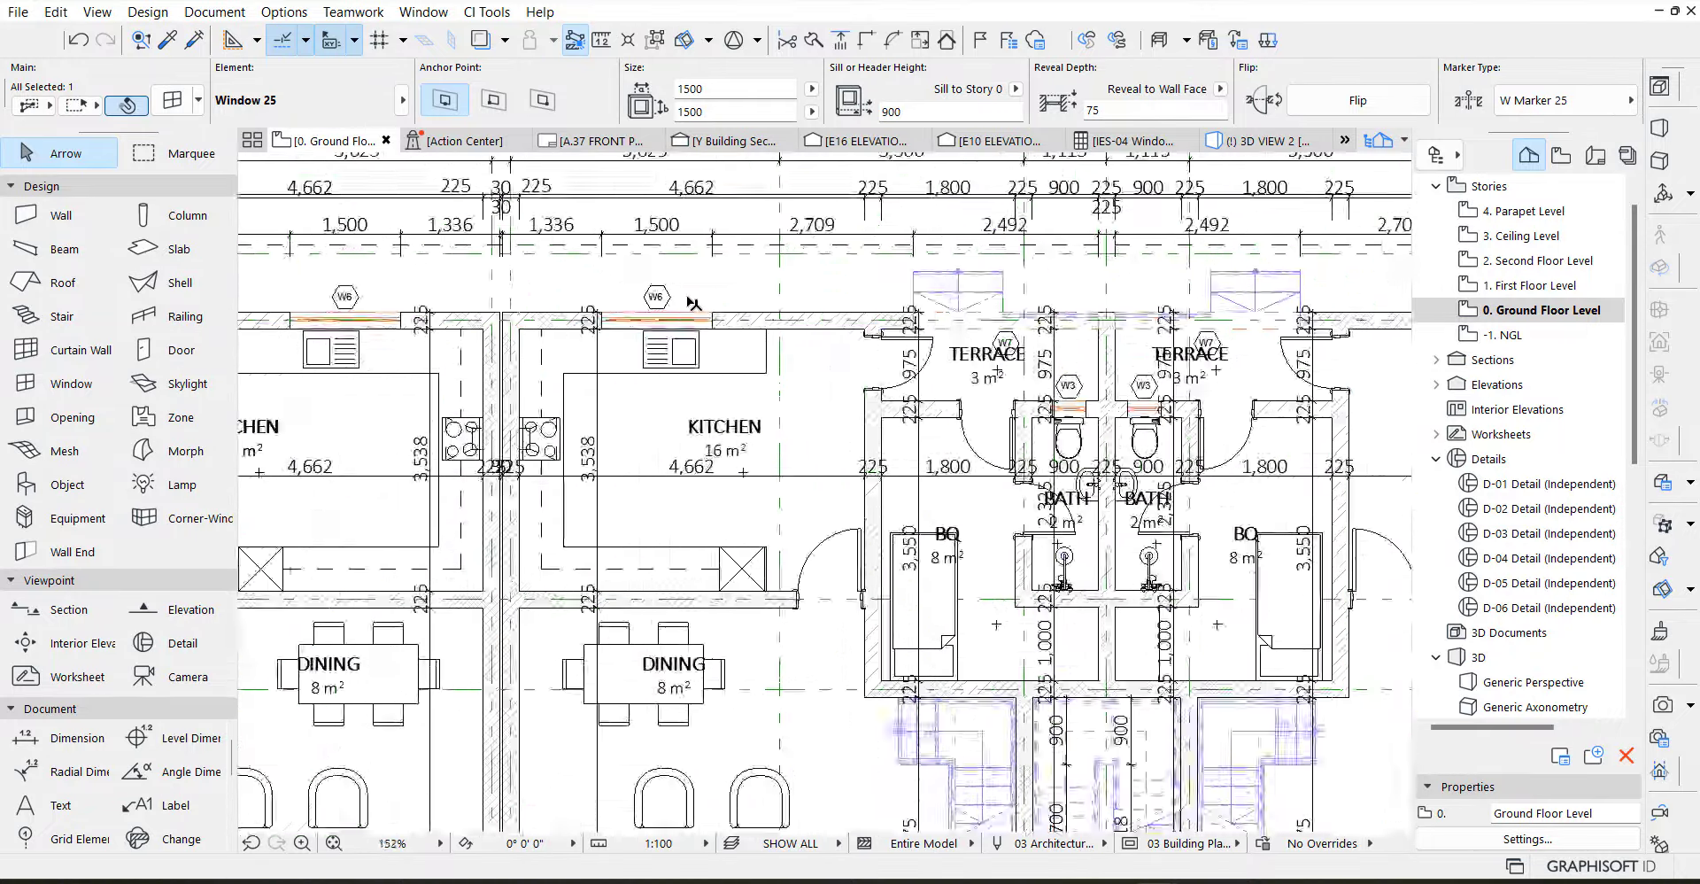
scroll(655, 310, down, 2)
middle_drag(485, 351, 845, 324)
scroll(842, 324, down, 3)
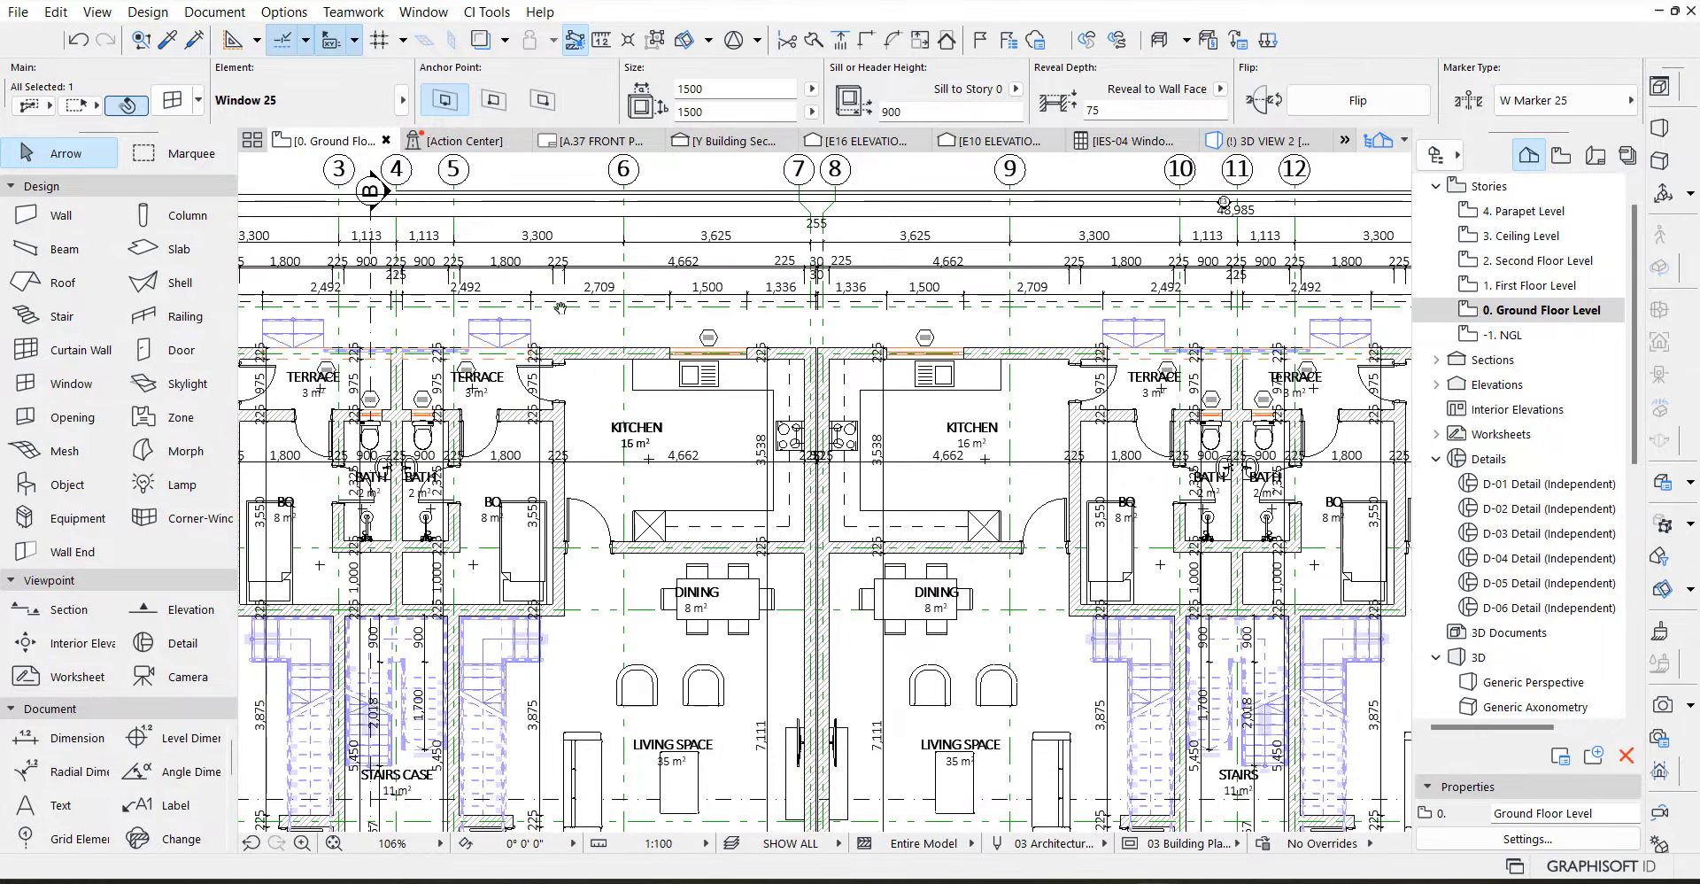
middle_drag(560, 307, 496, 372)
scroll(495, 371, up, 6)
scroll(496, 372, down, 2)
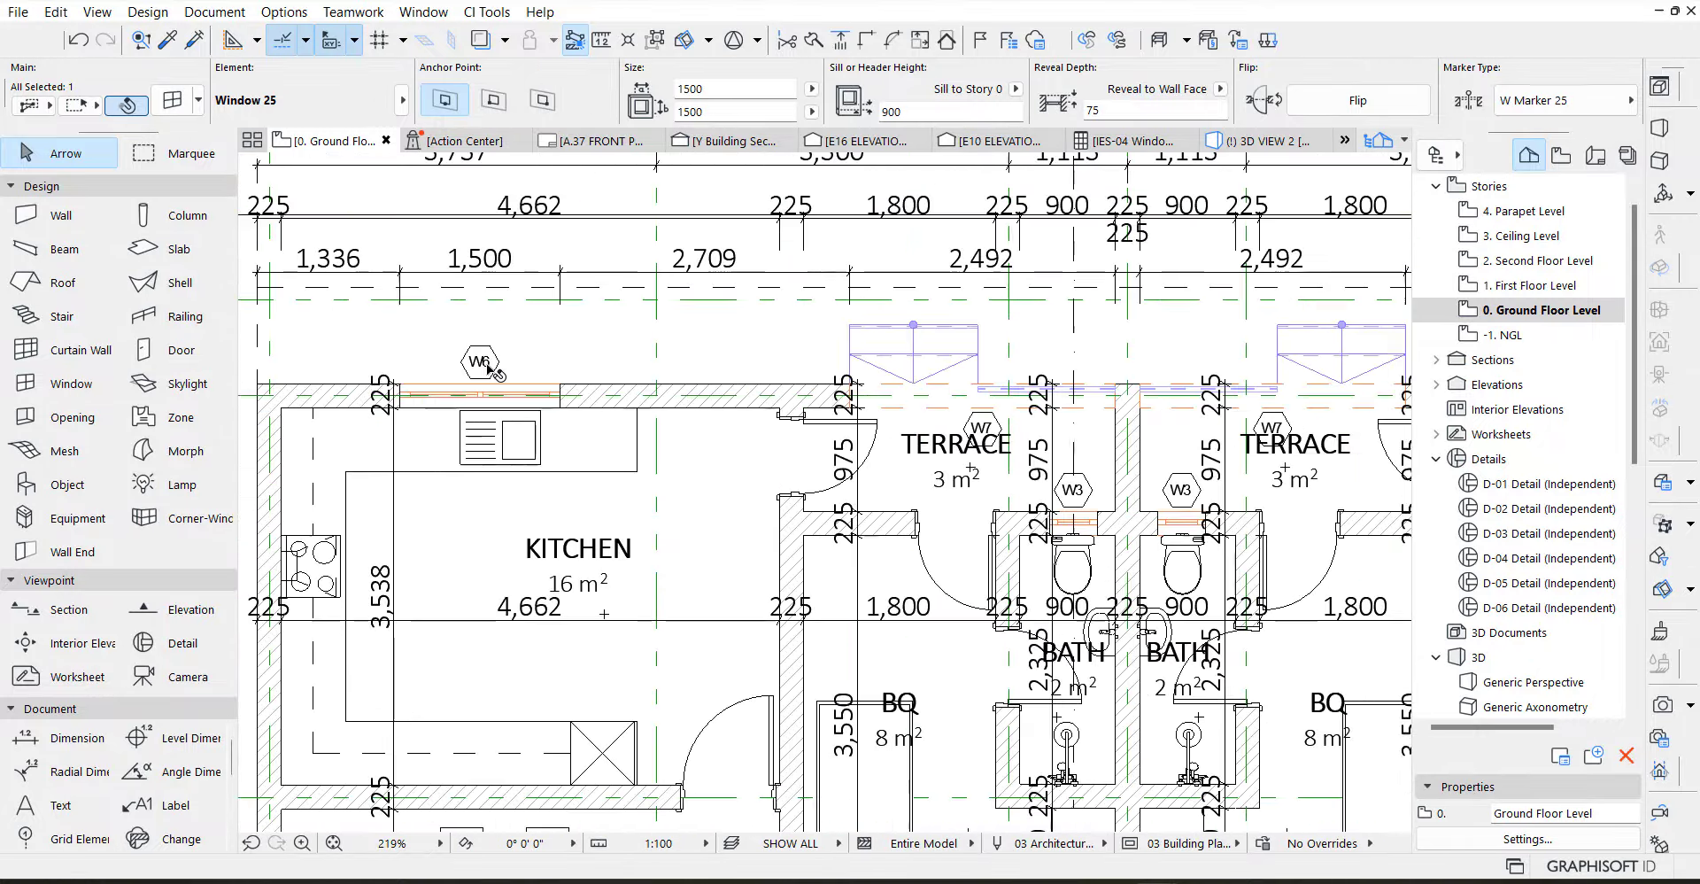
scroll(424, 386, down, 3)
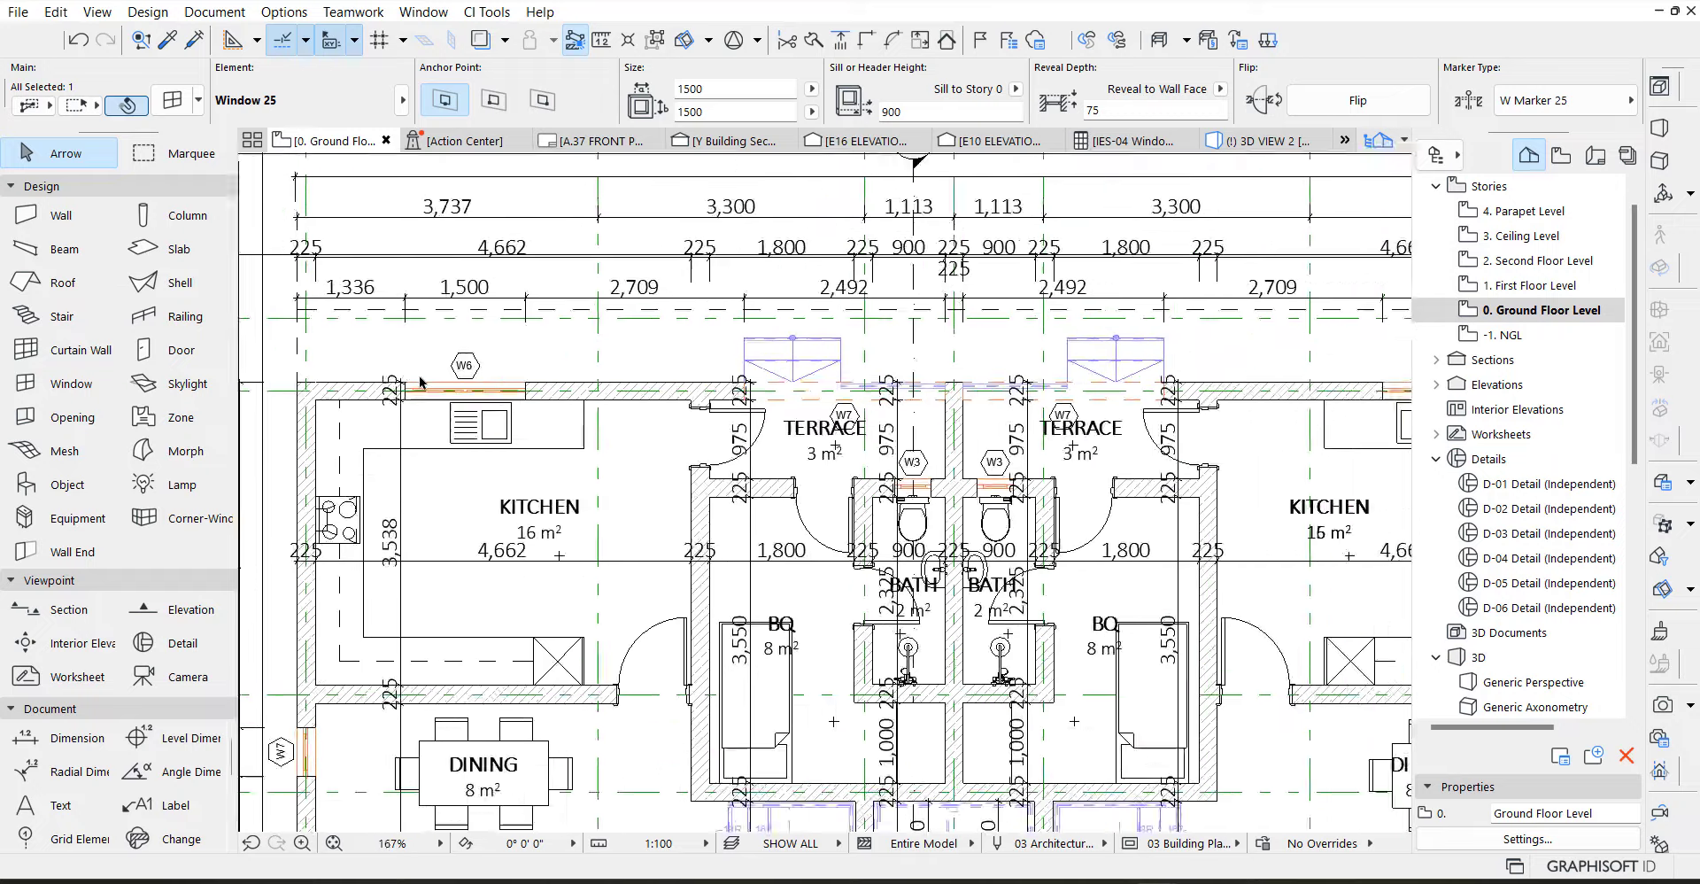
scroll(445, 373, up, 6)
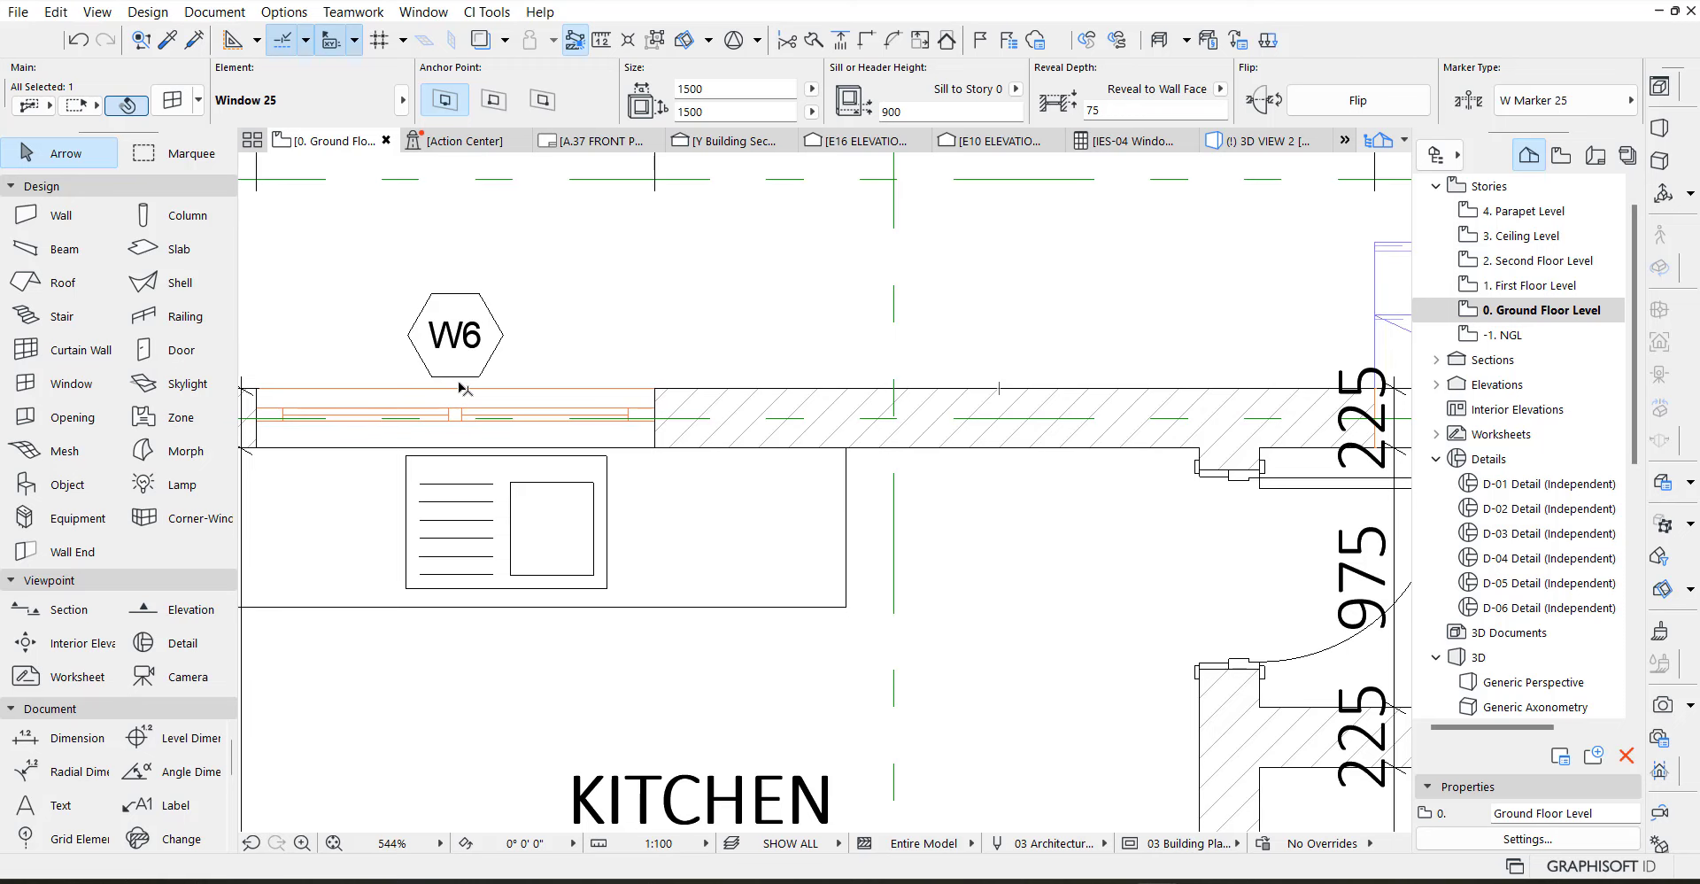
Set the marker position of all windows to 1.00 mm and check it on the ground floor plan
key(F3)
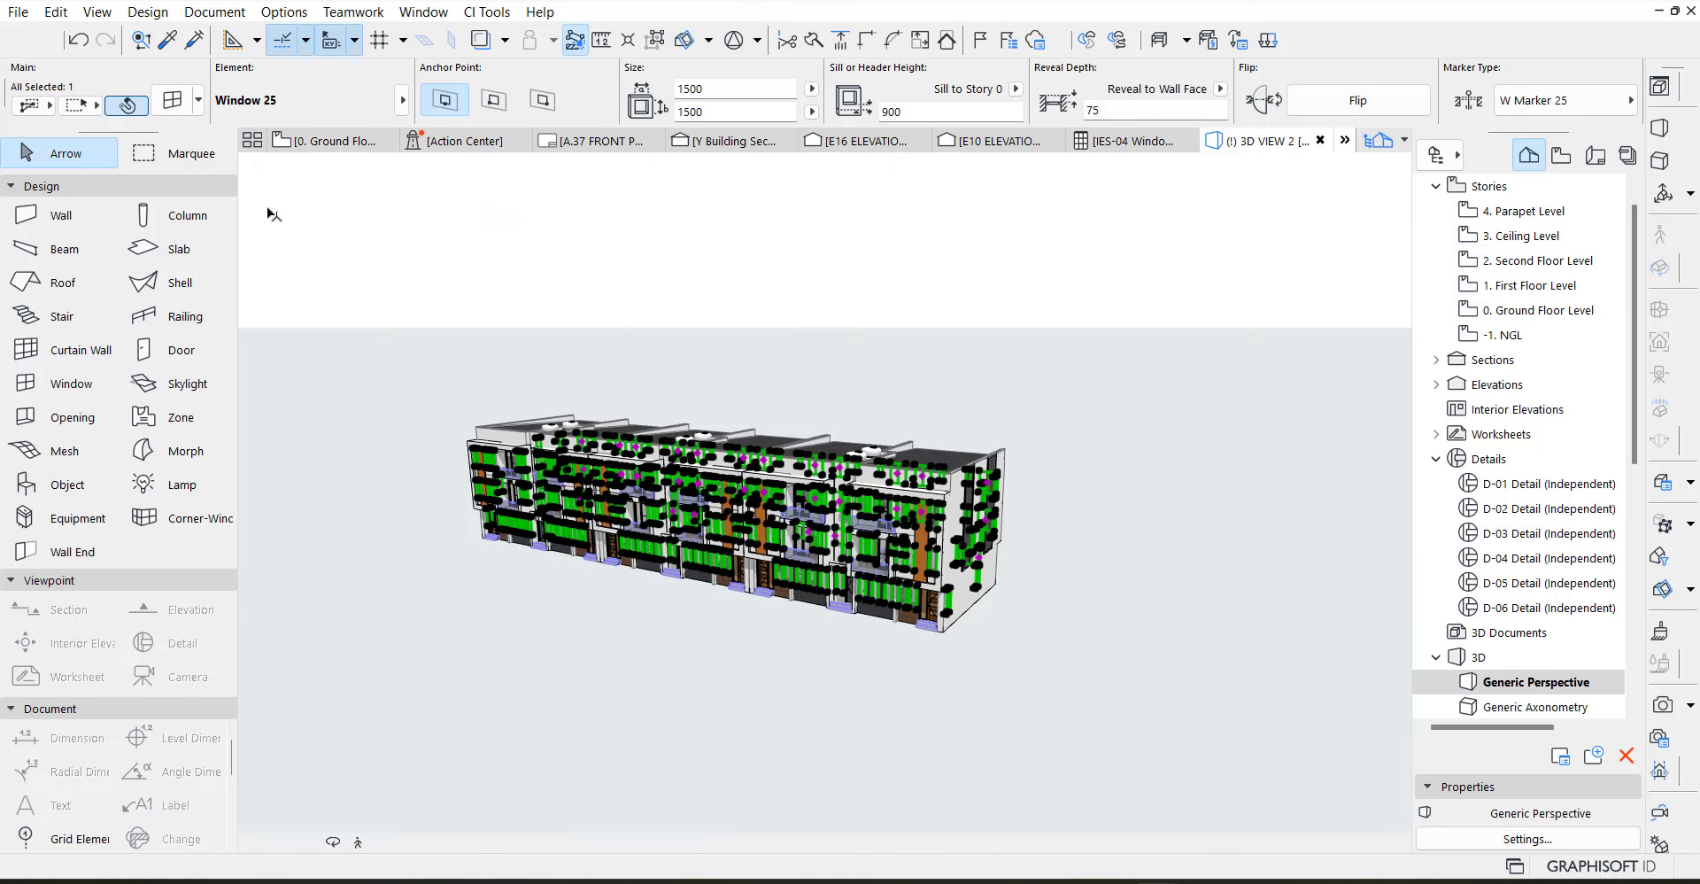
click(181, 106)
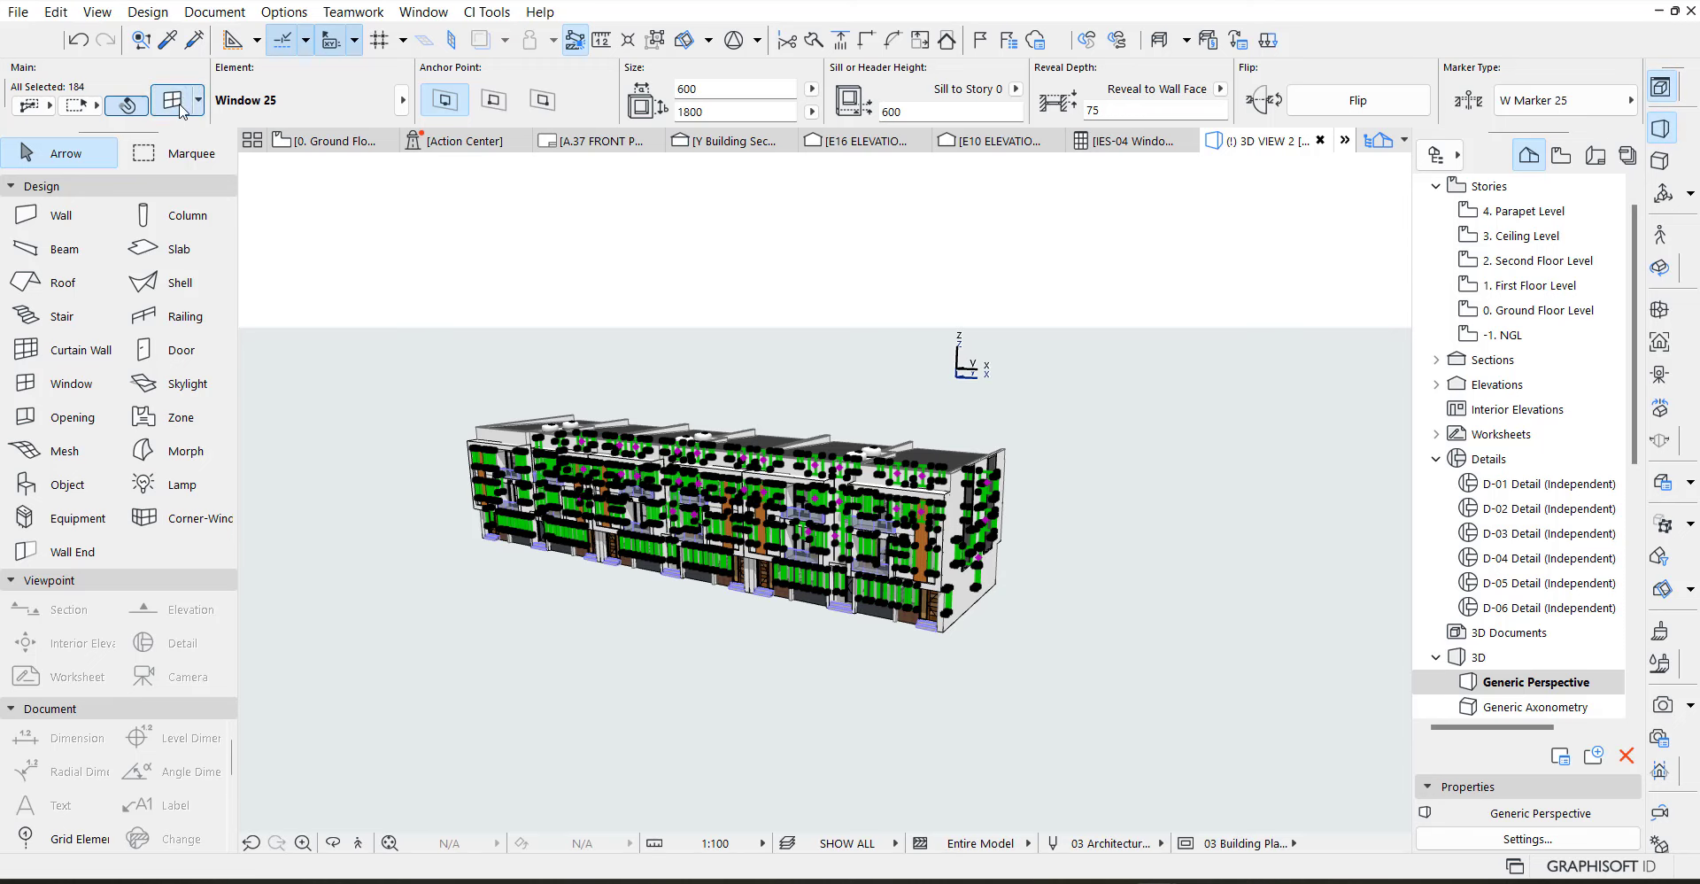
key(ctrl+t)
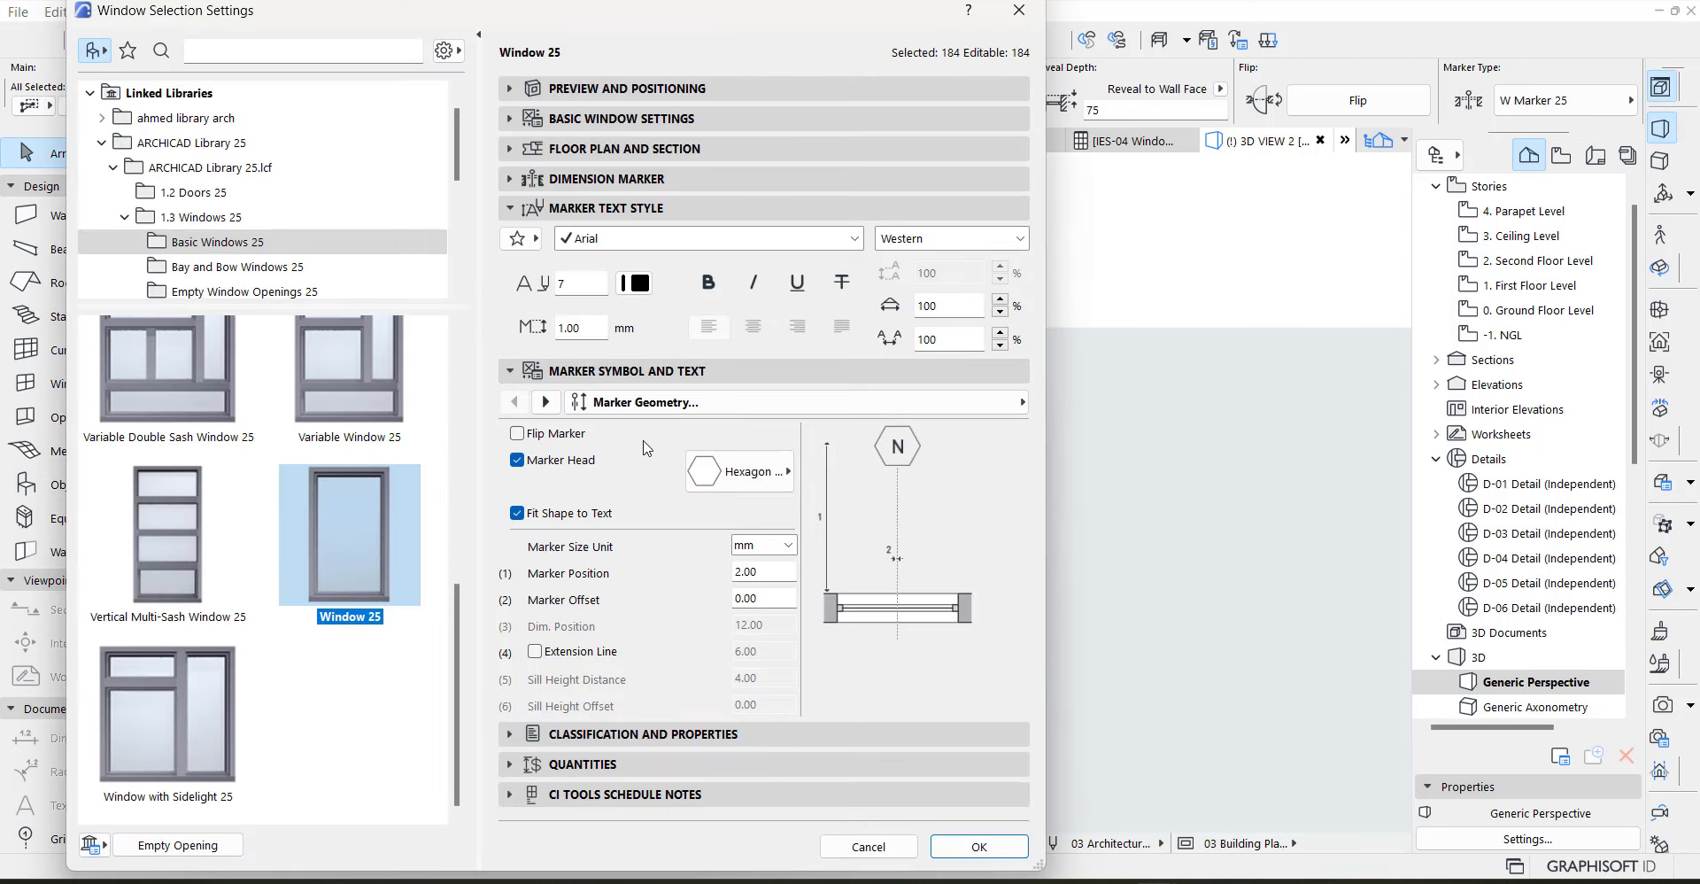
drag(759, 569, 718, 574)
text(1)
click(996, 854)
click(830, 90)
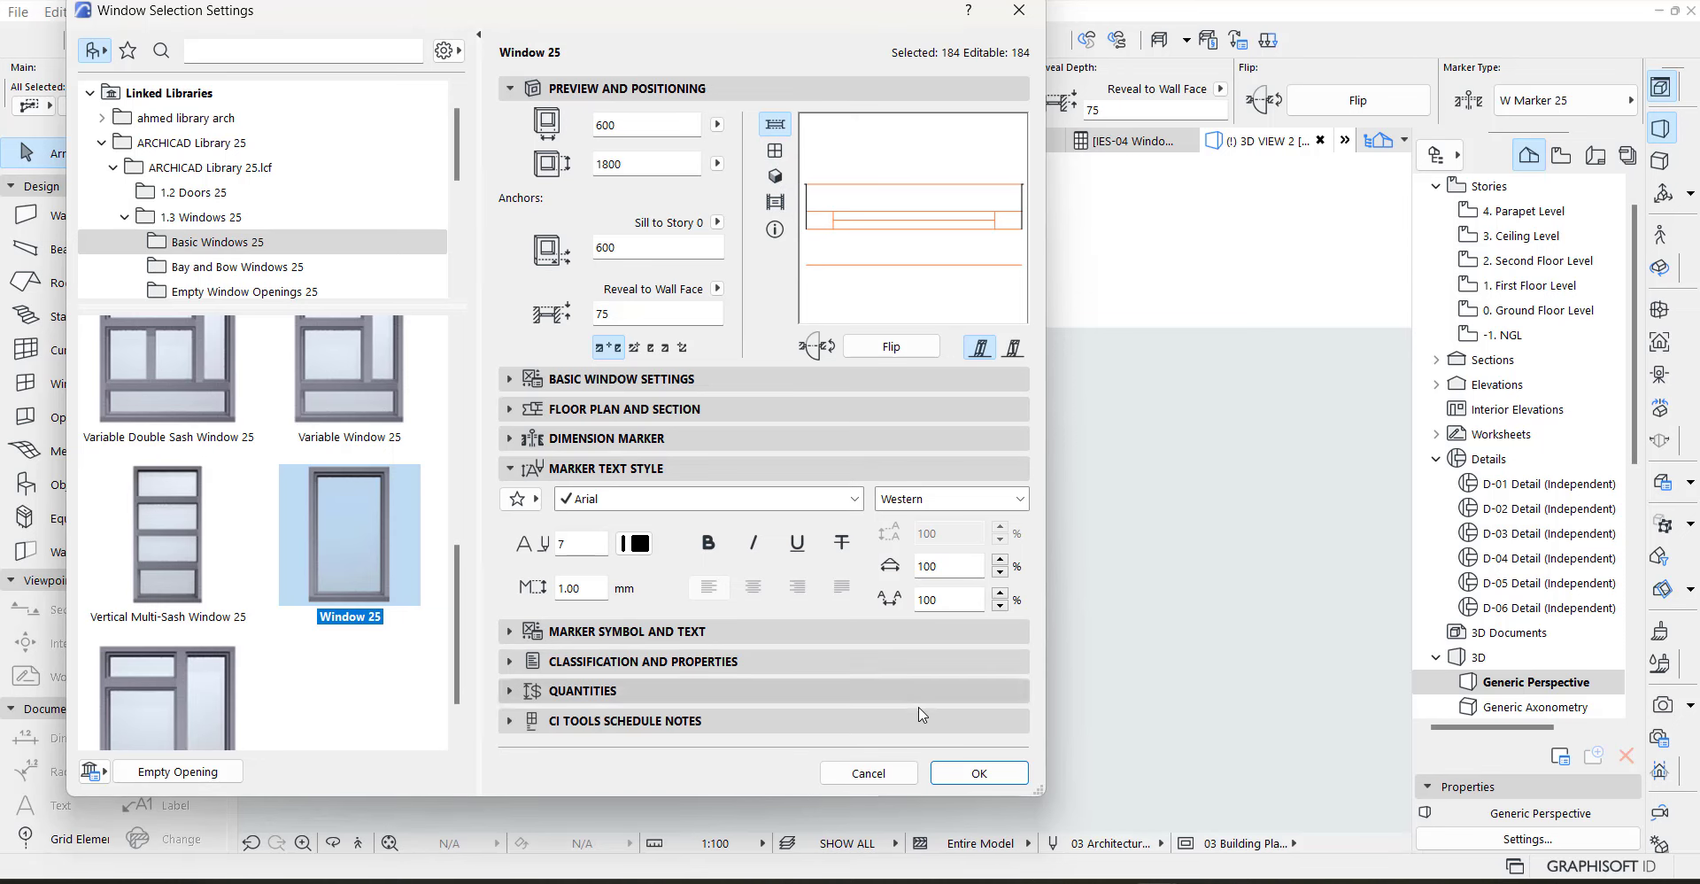
click(960, 774)
click(332, 142)
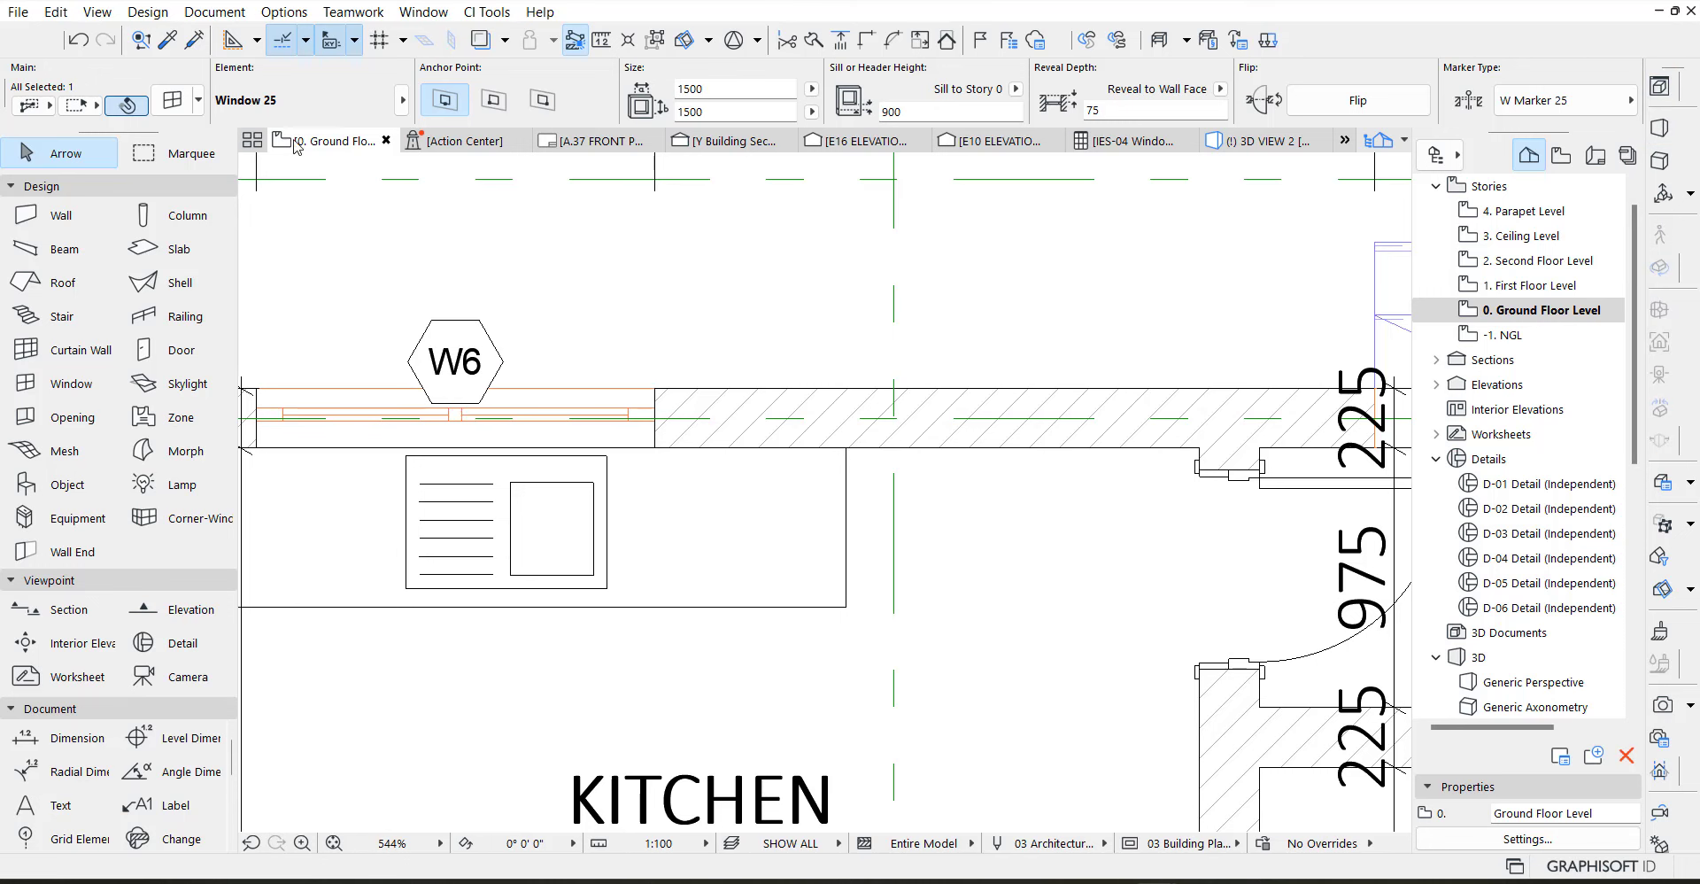
Change the marker position of all selected windows to 1.6 mm
key(F3)
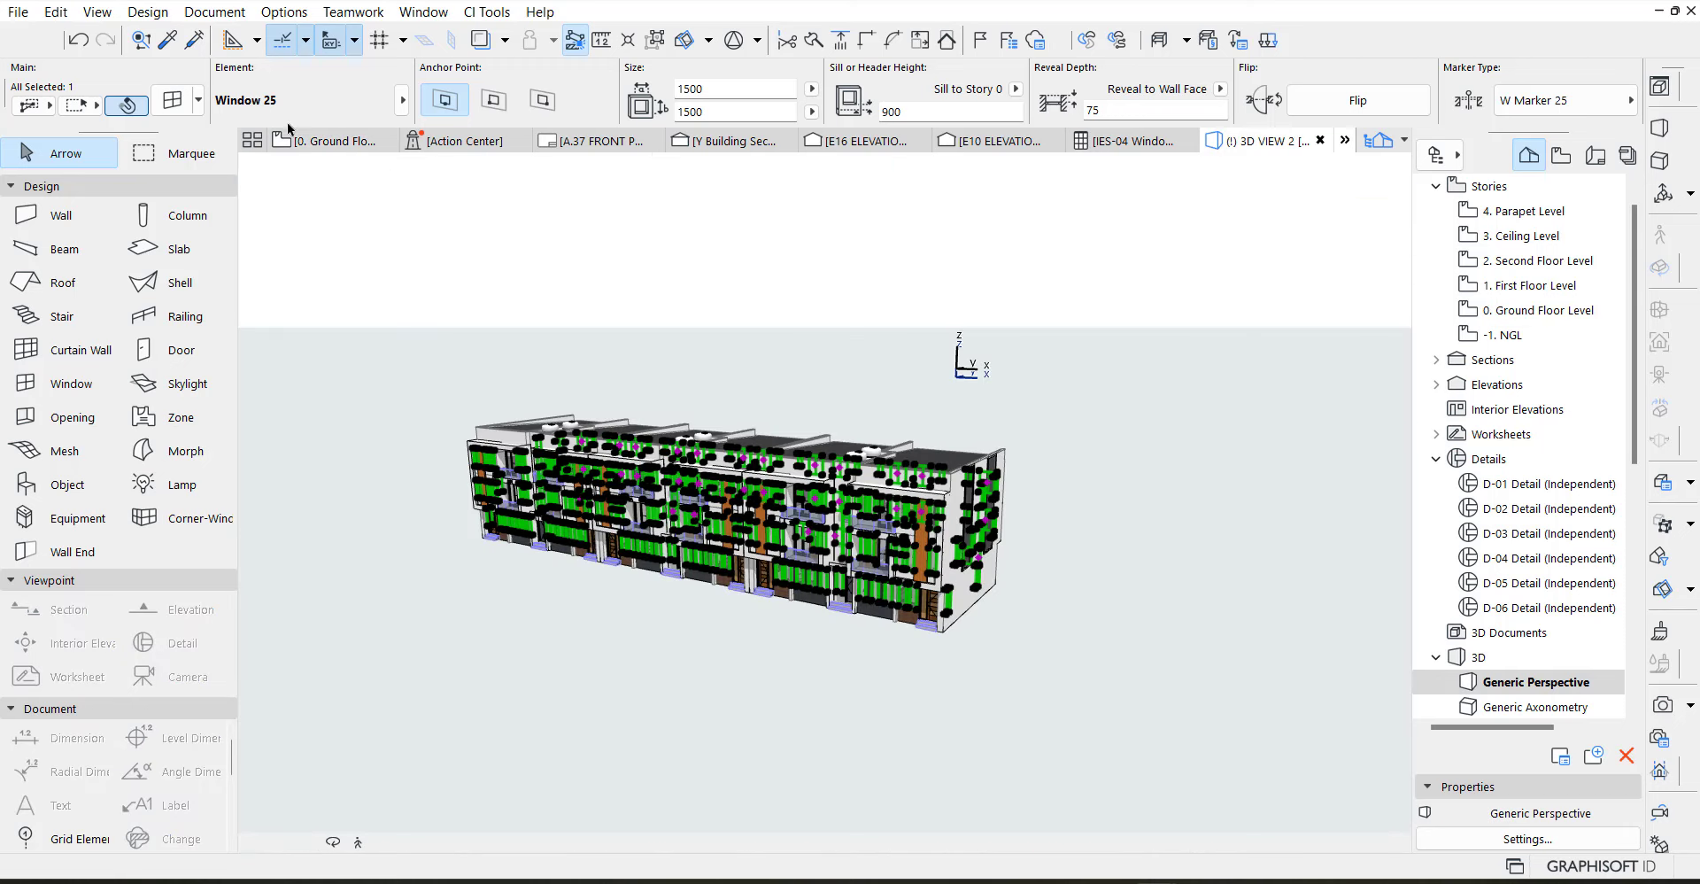
key(ctrl+t)
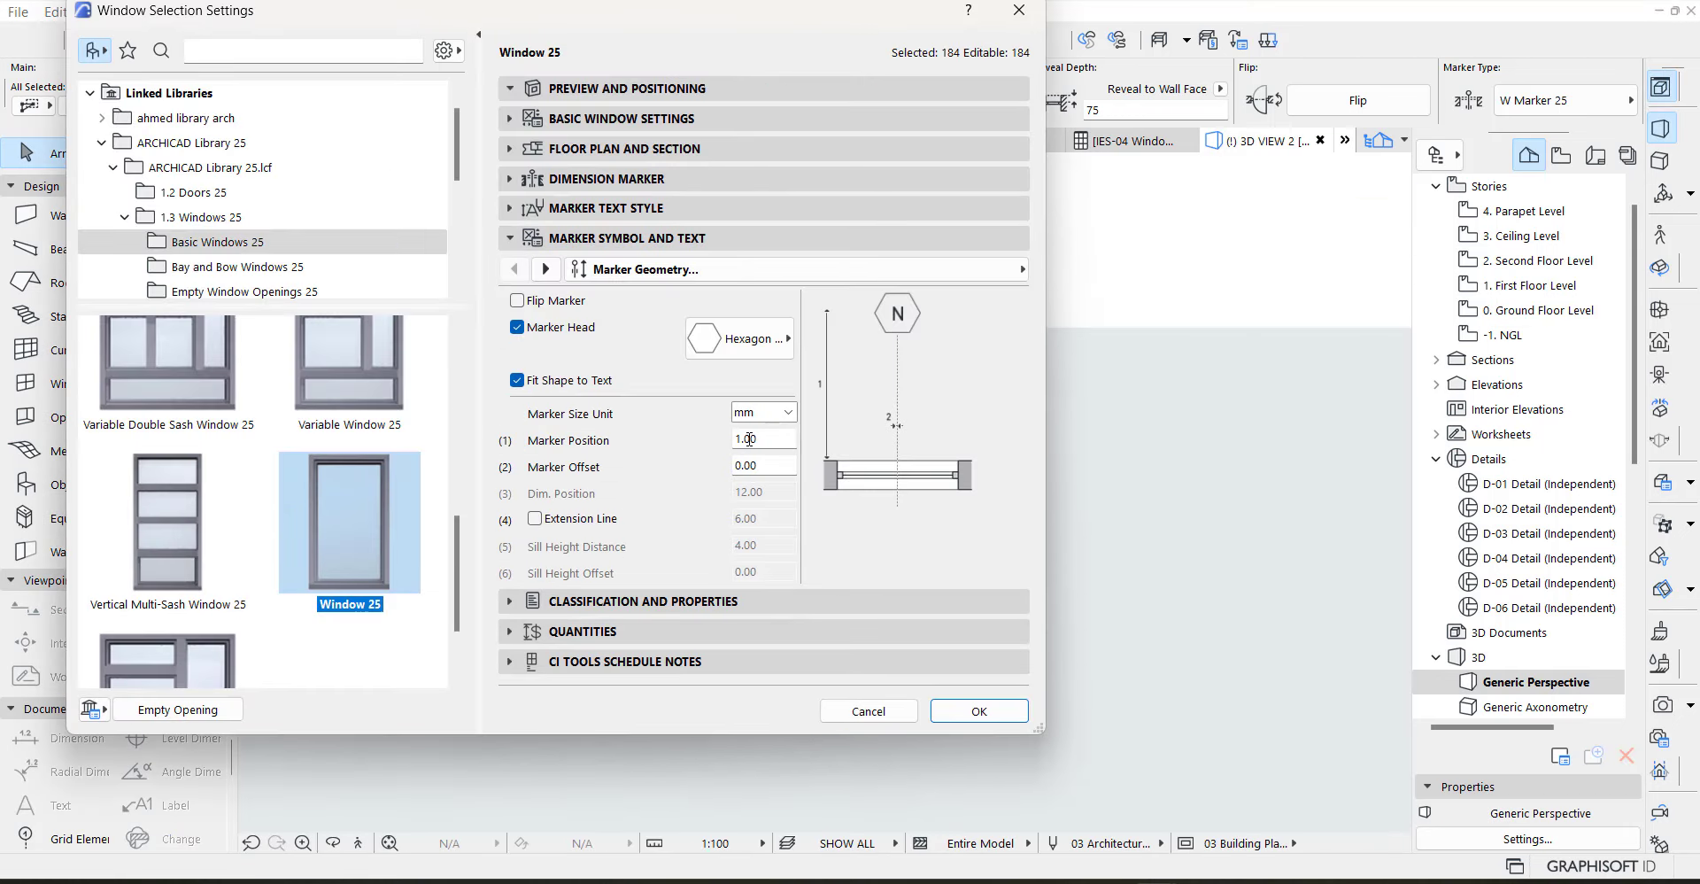
drag(746, 438, 791, 440)
text(6)
click(980, 713)
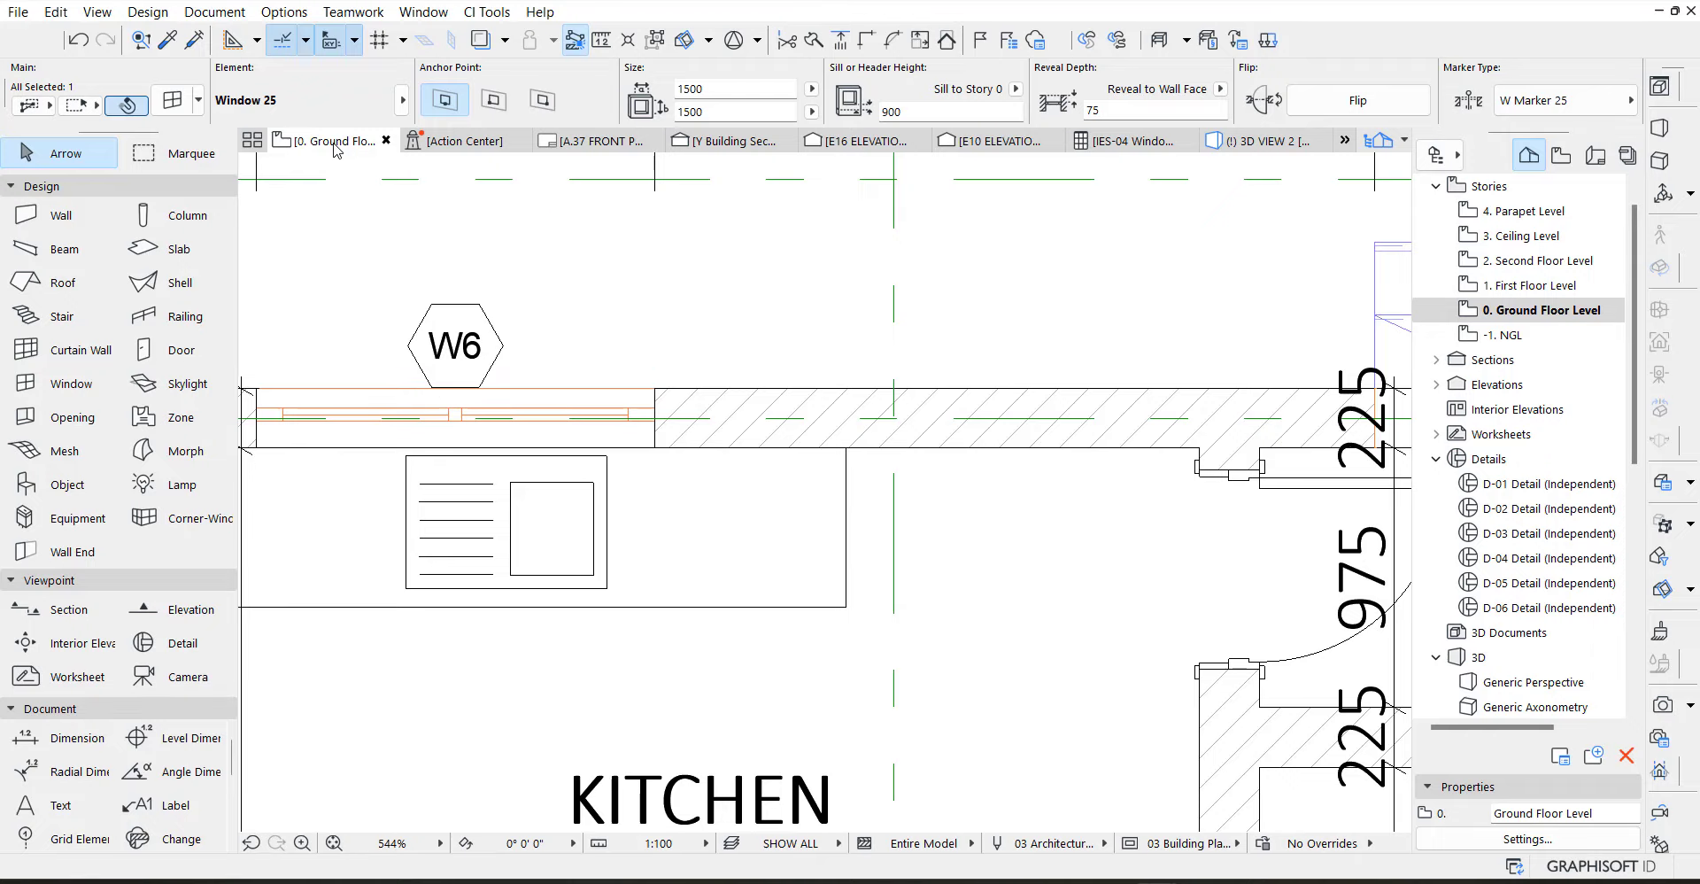
Review the repositioned window markers across the ground floor plan, from the kitchens to the front wall near the last living space
click(469, 365)
scroll(472, 368, down, 5)
scroll(472, 368, down, 3)
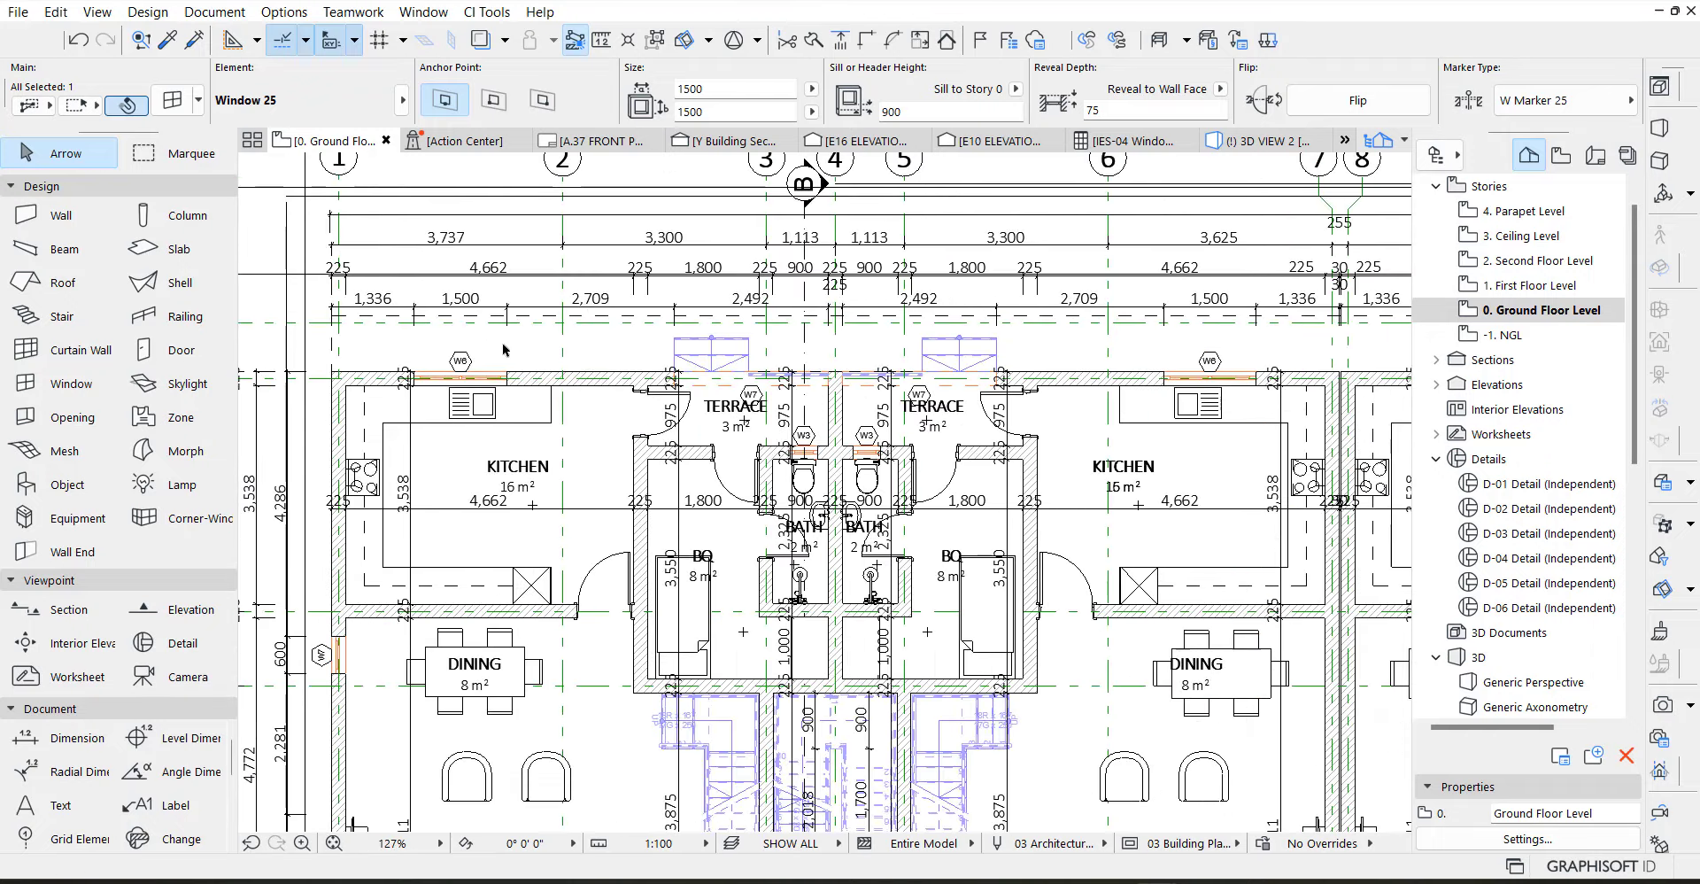
scroll(556, 352, down, 5)
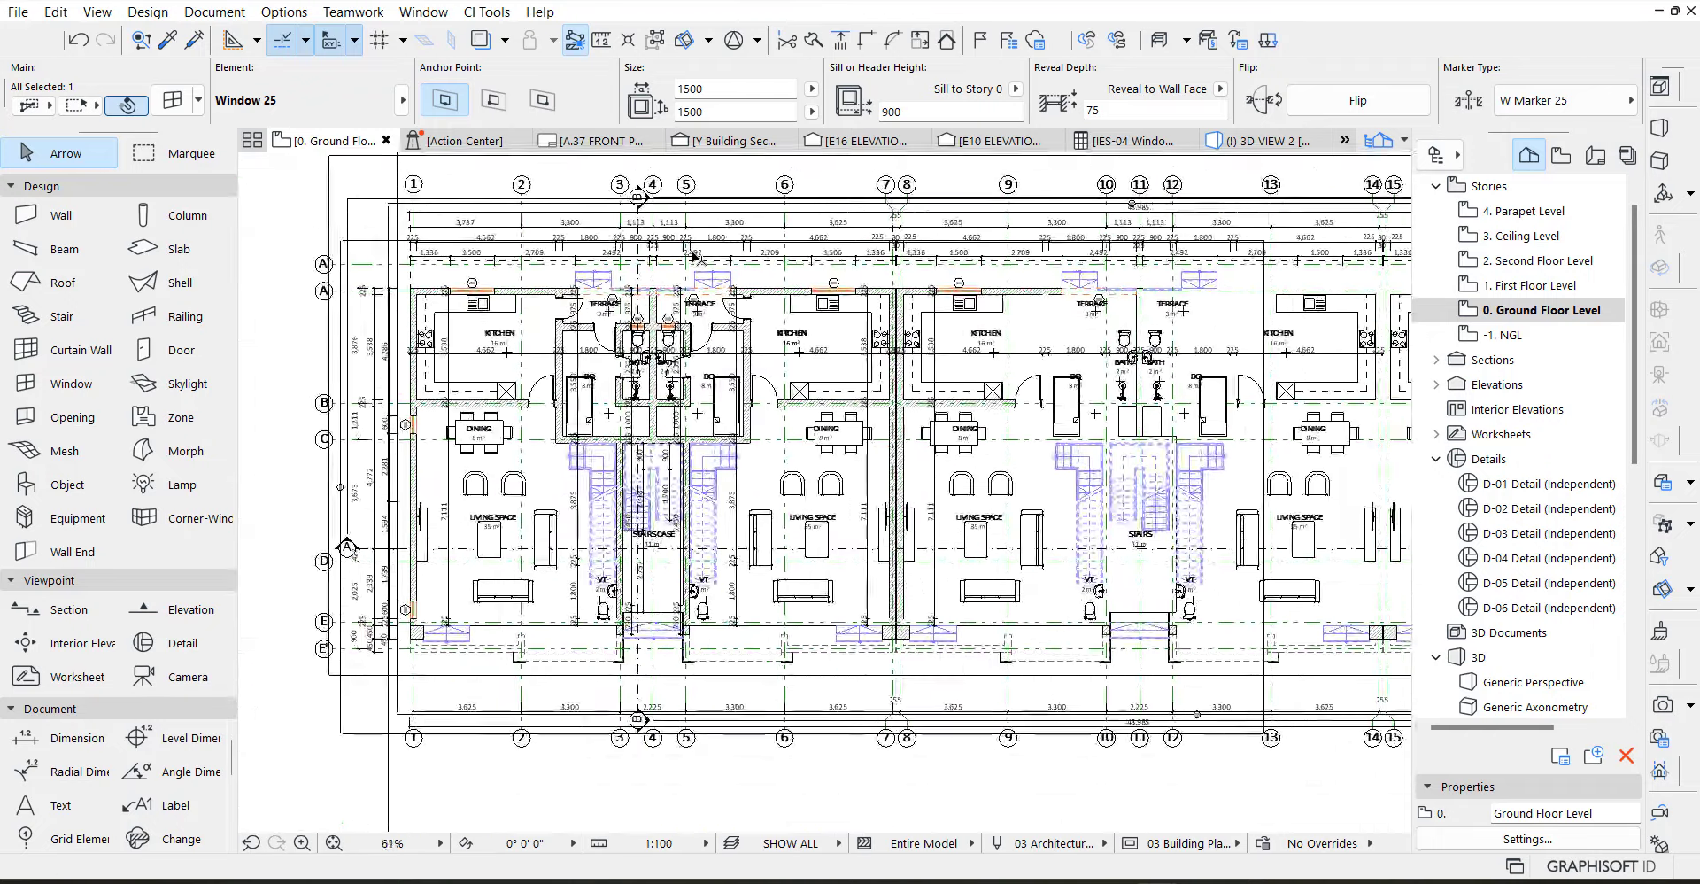
scroll(797, 380, right, 10)
scroll(1022, 390, up, 1)
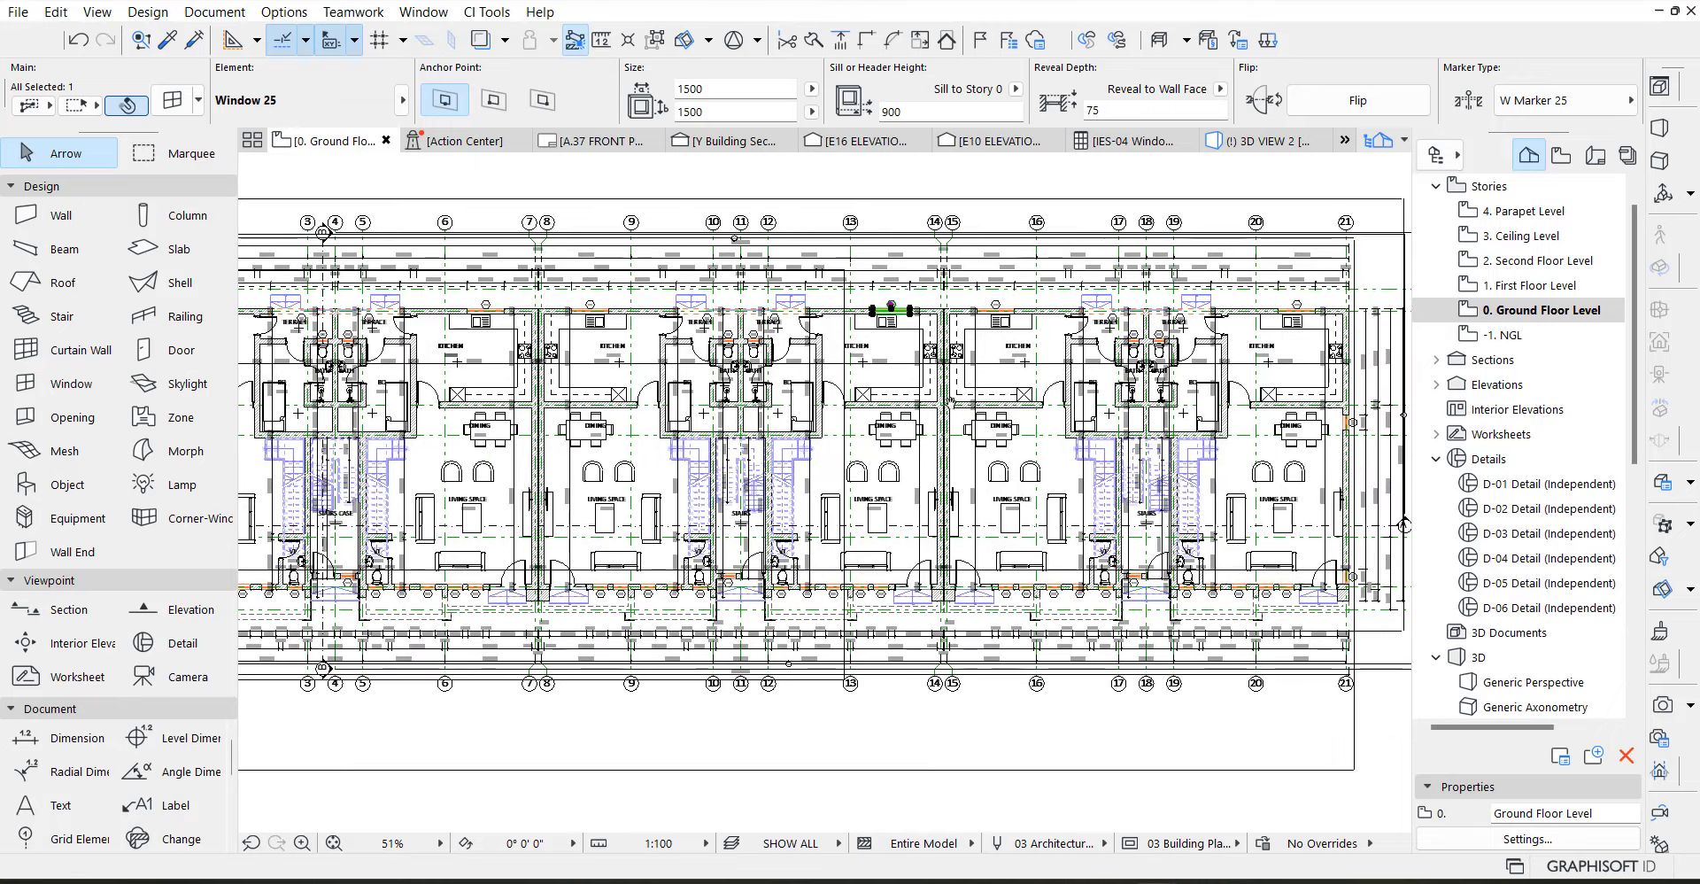
scroll(1054, 531, up, 5)
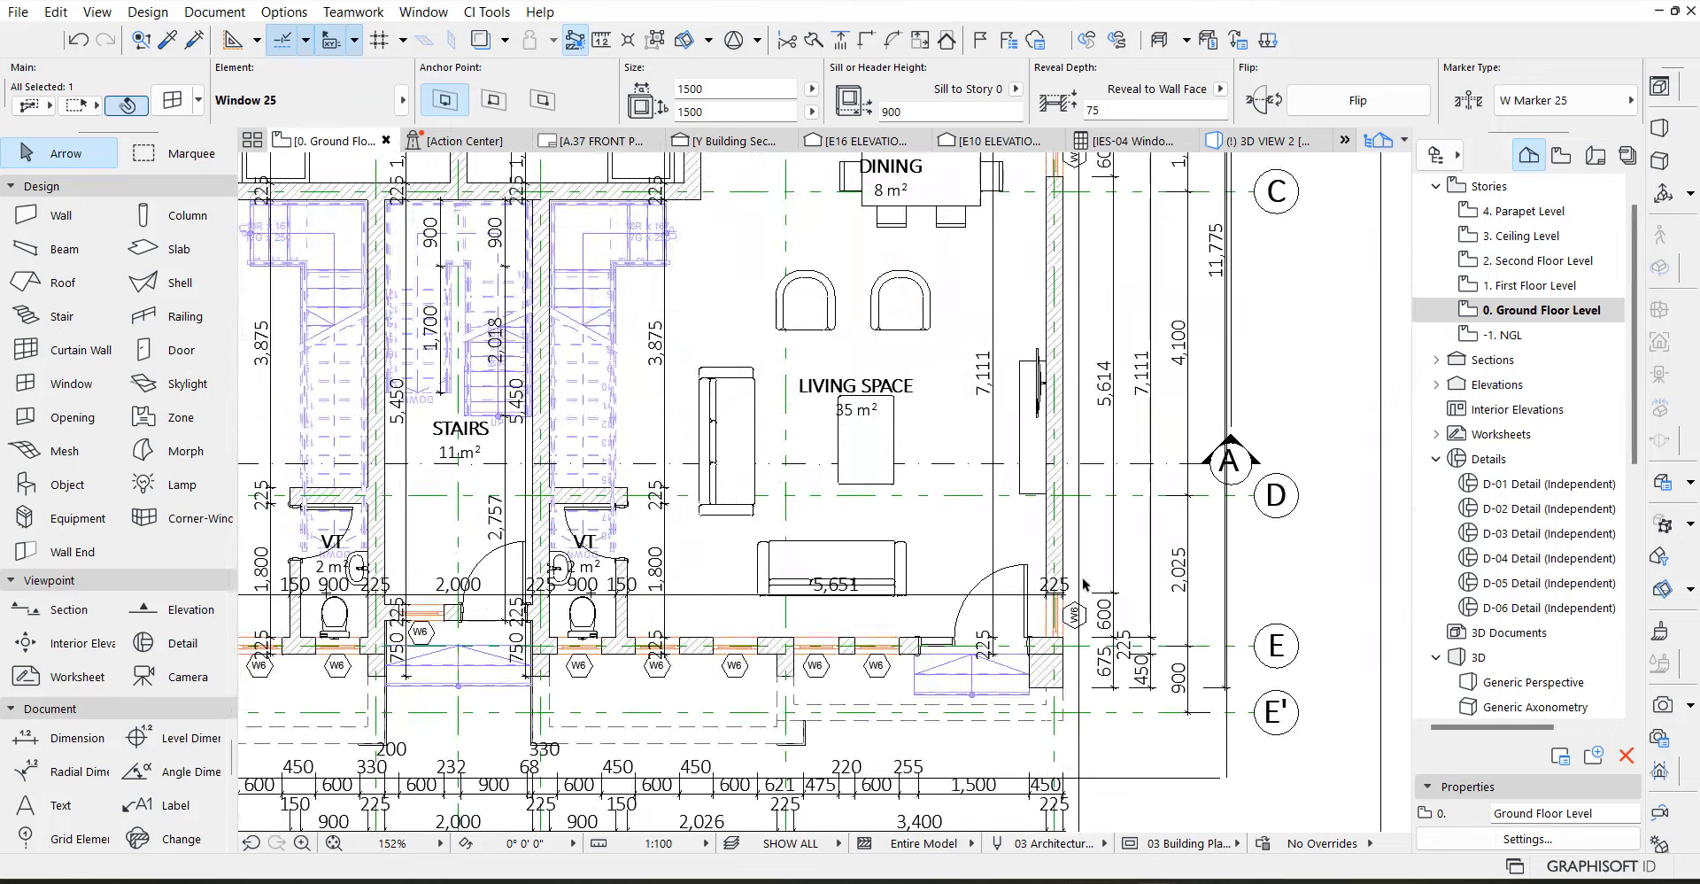
scroll(815, 688, up, 8)
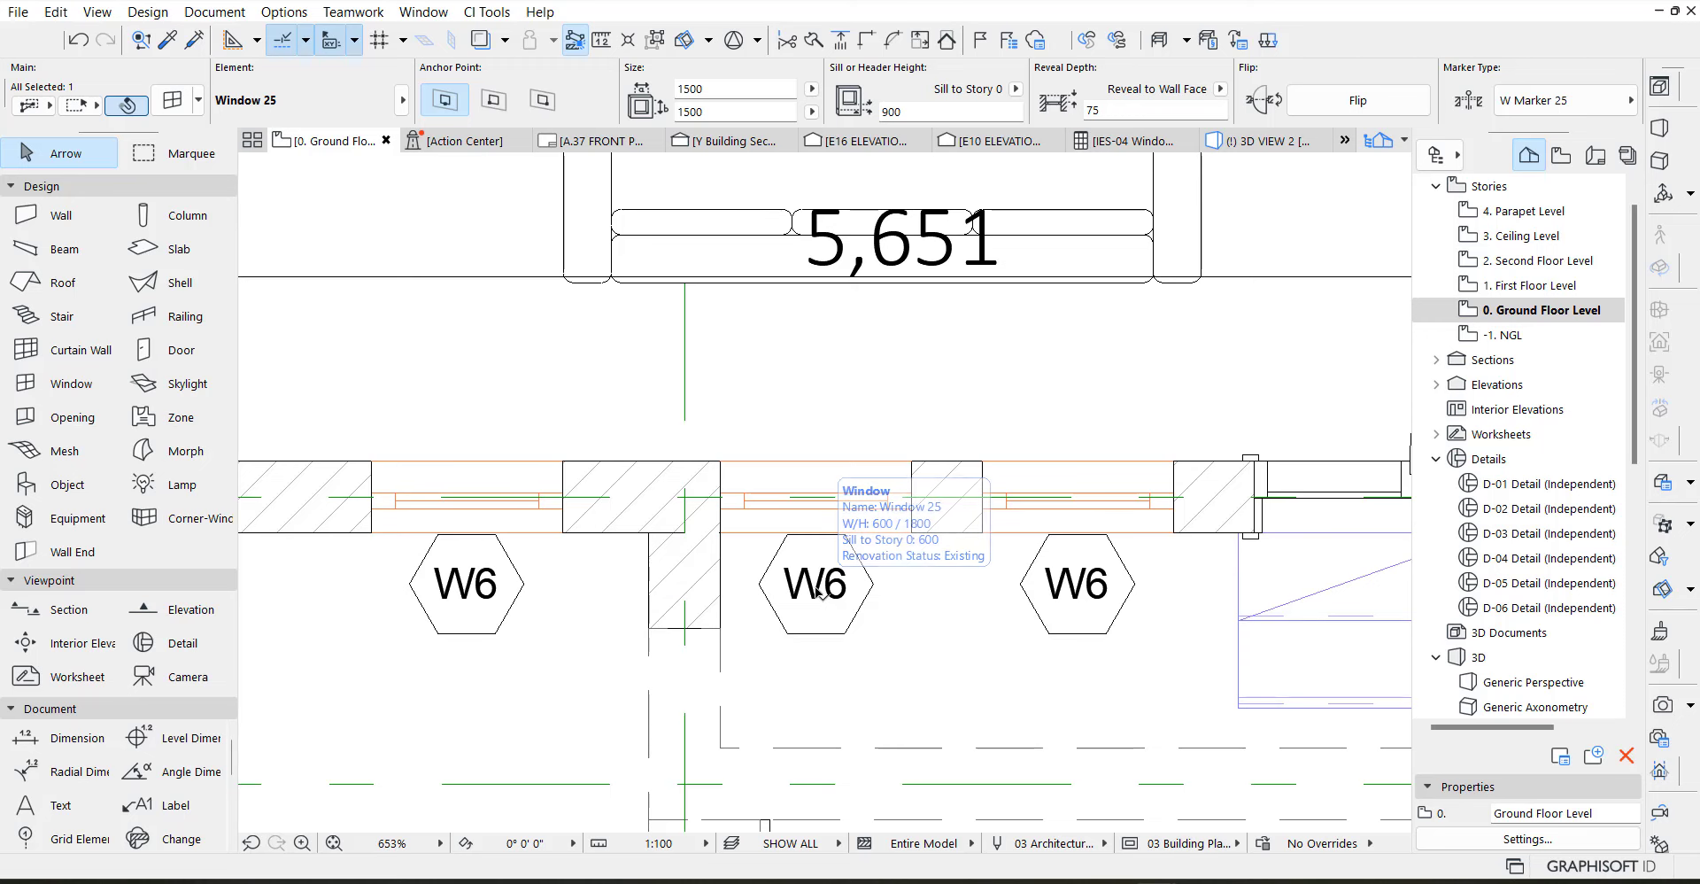
Inspect the window markers along the front walls of the living spaces, VT rooms and stairs on the ground floor plan
scroll(813, 583, down, 3)
scroll(813, 582, down, 5)
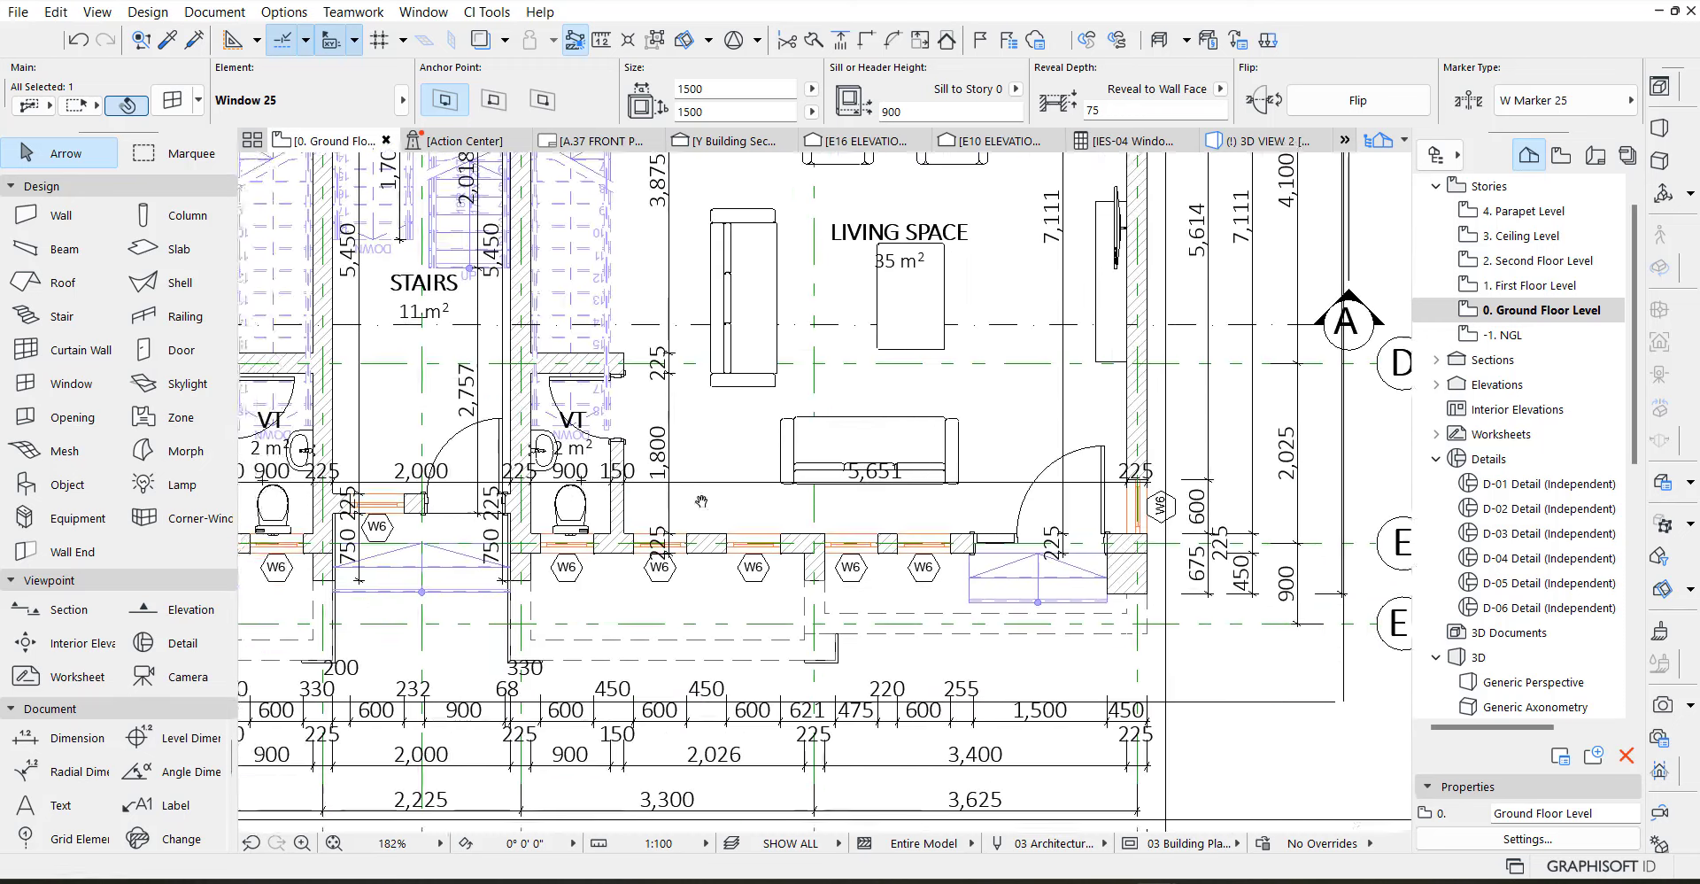
scroll(947, 524, up, 2)
scroll(947, 524, up, 1)
middle_drag(566, 524, 929, 552)
scroll(931, 553, up, 1)
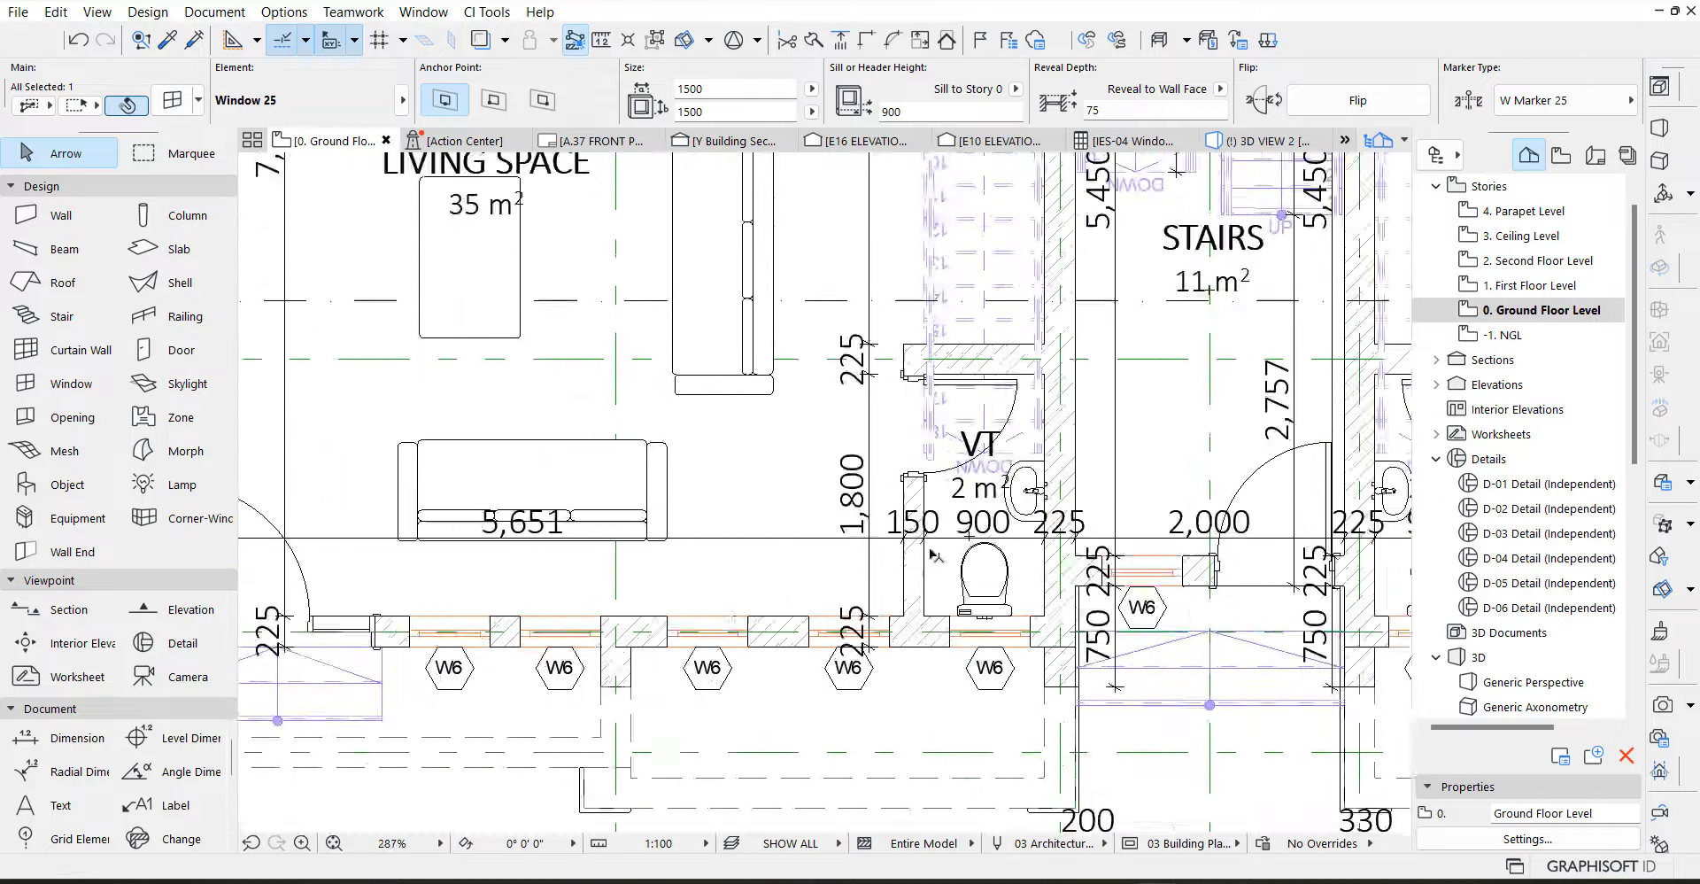
scroll(931, 554, down, 3)
scroll(931, 554, down, 7)
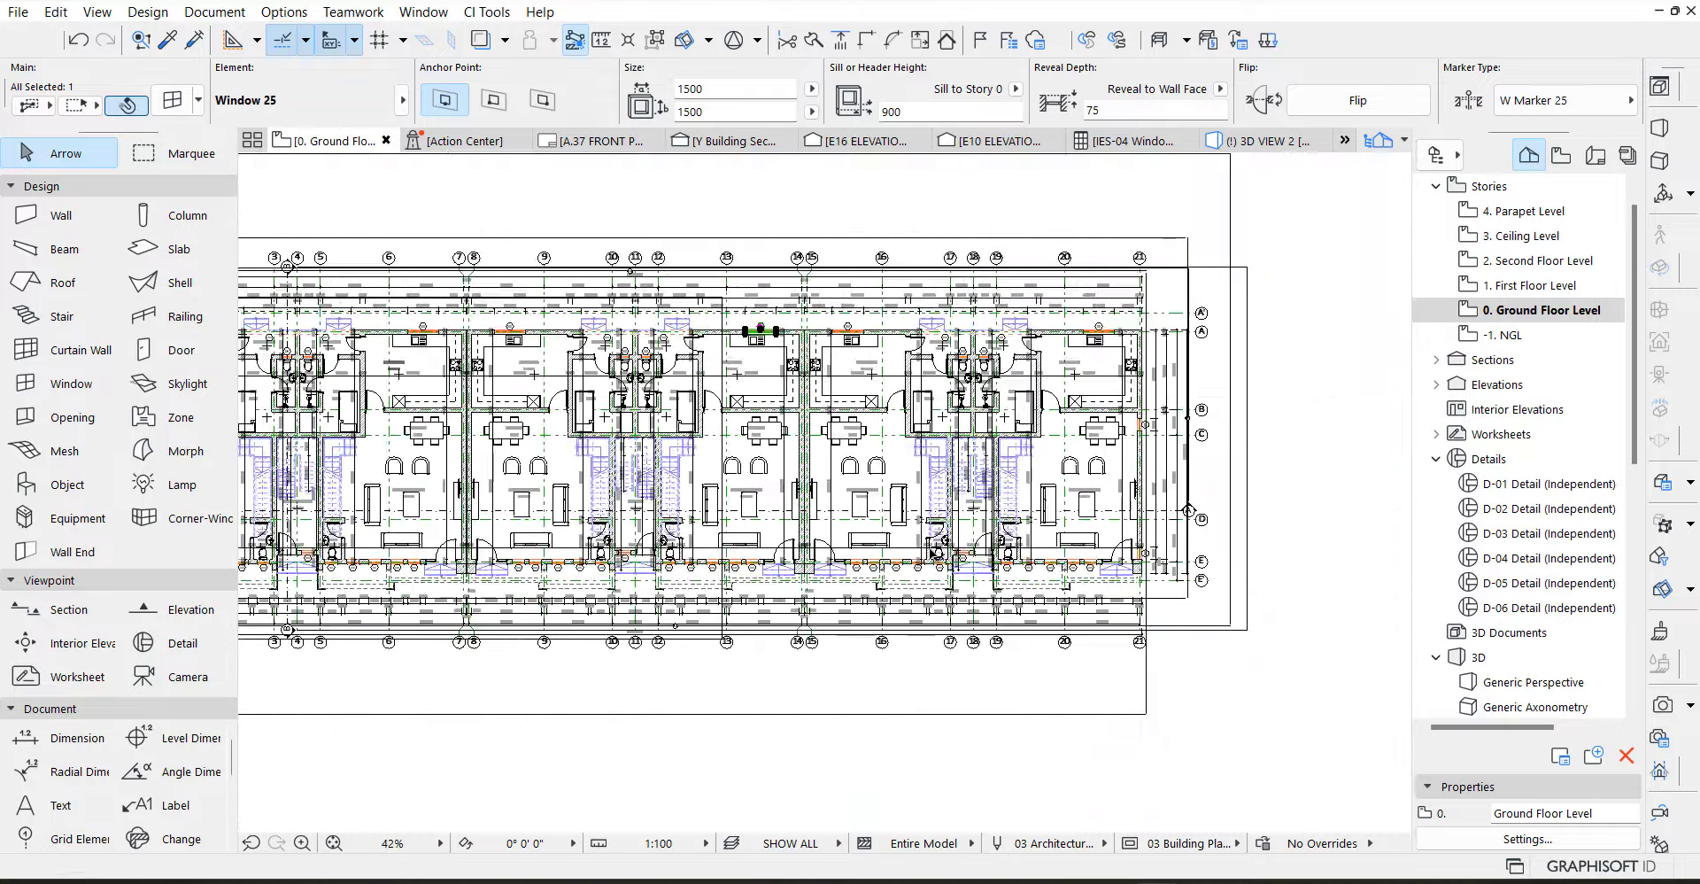
Survey the window markers across the other housing blocks on the ground floor plan and clear the window selection
scroll(931, 554, down, 4)
middle_drag(673, 738, 692, 510)
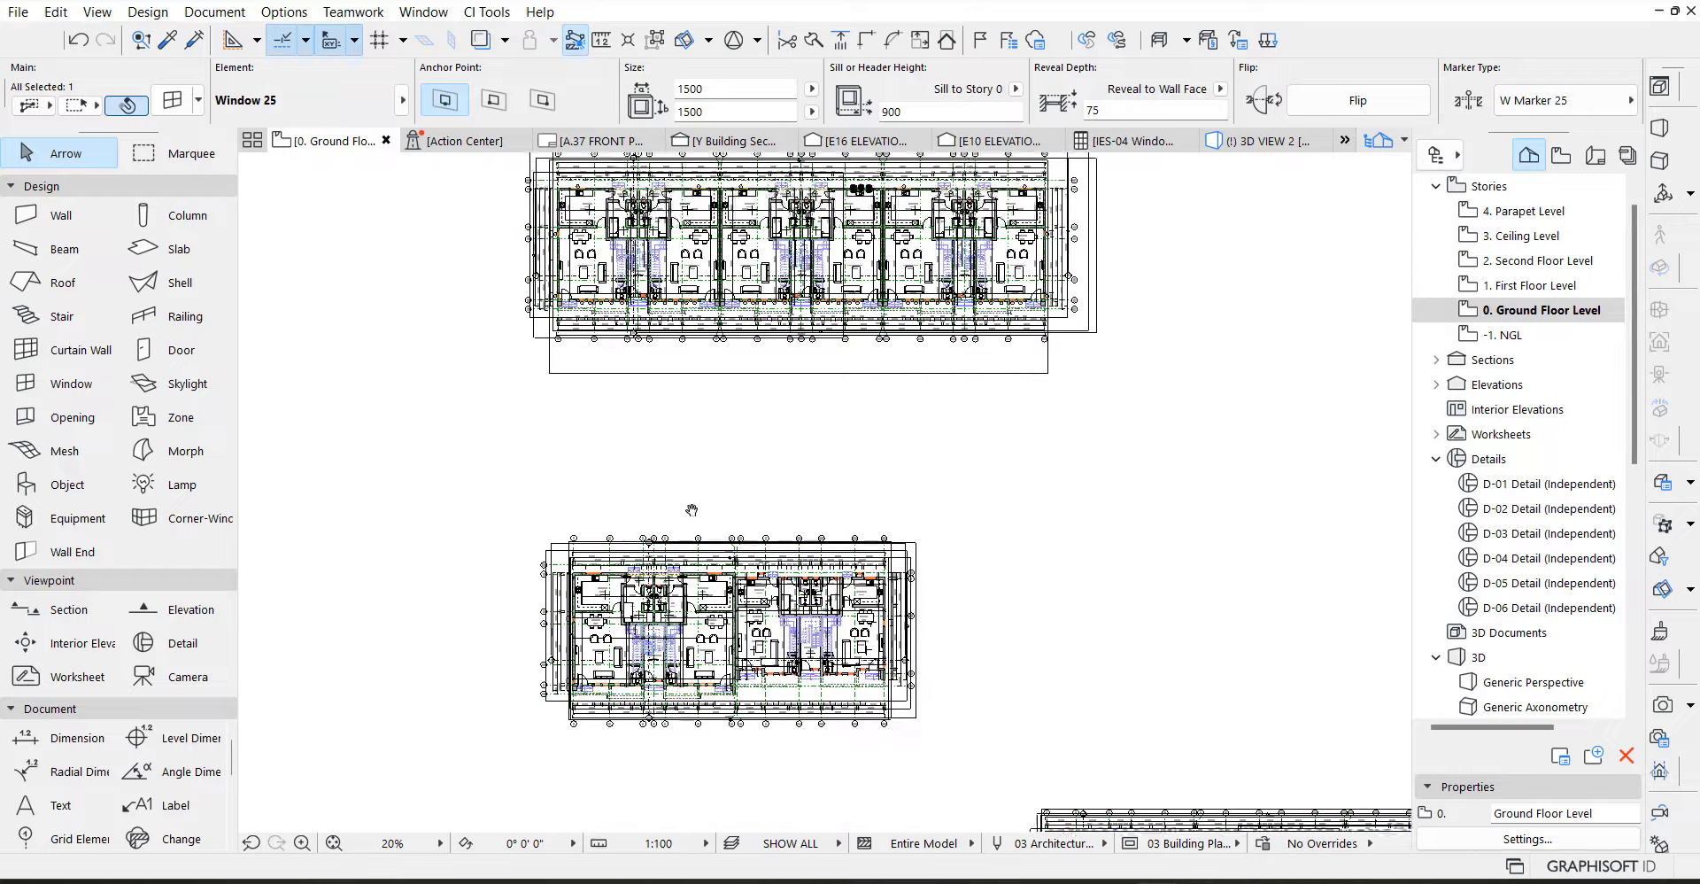
scroll(691, 510, up, 7)
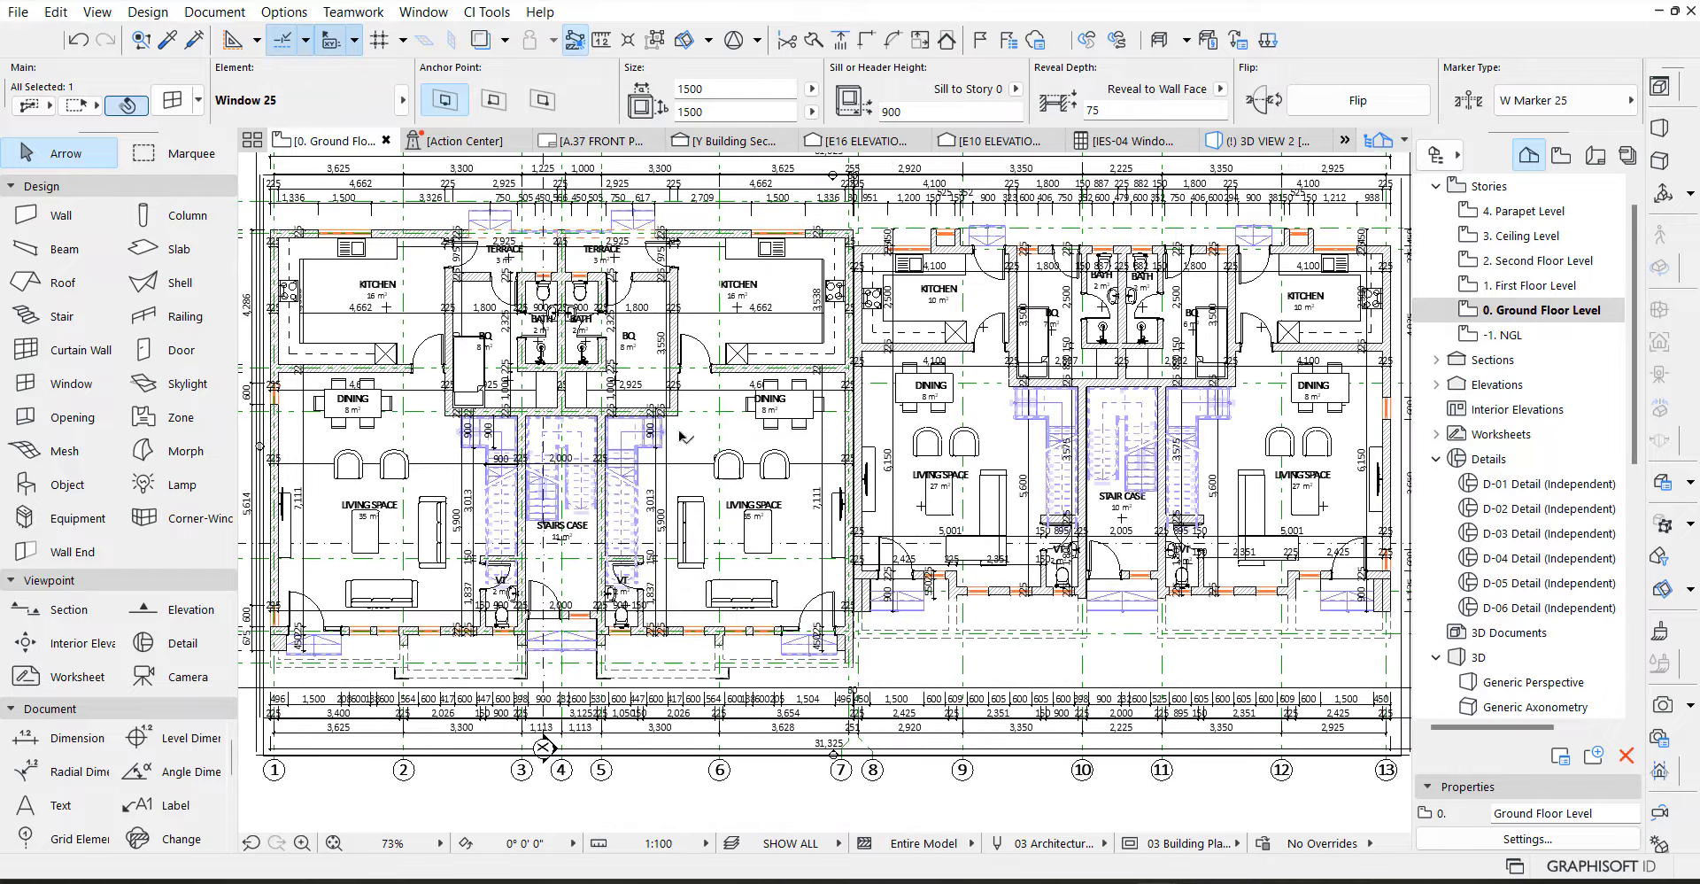
scroll(679, 436, down, 5)
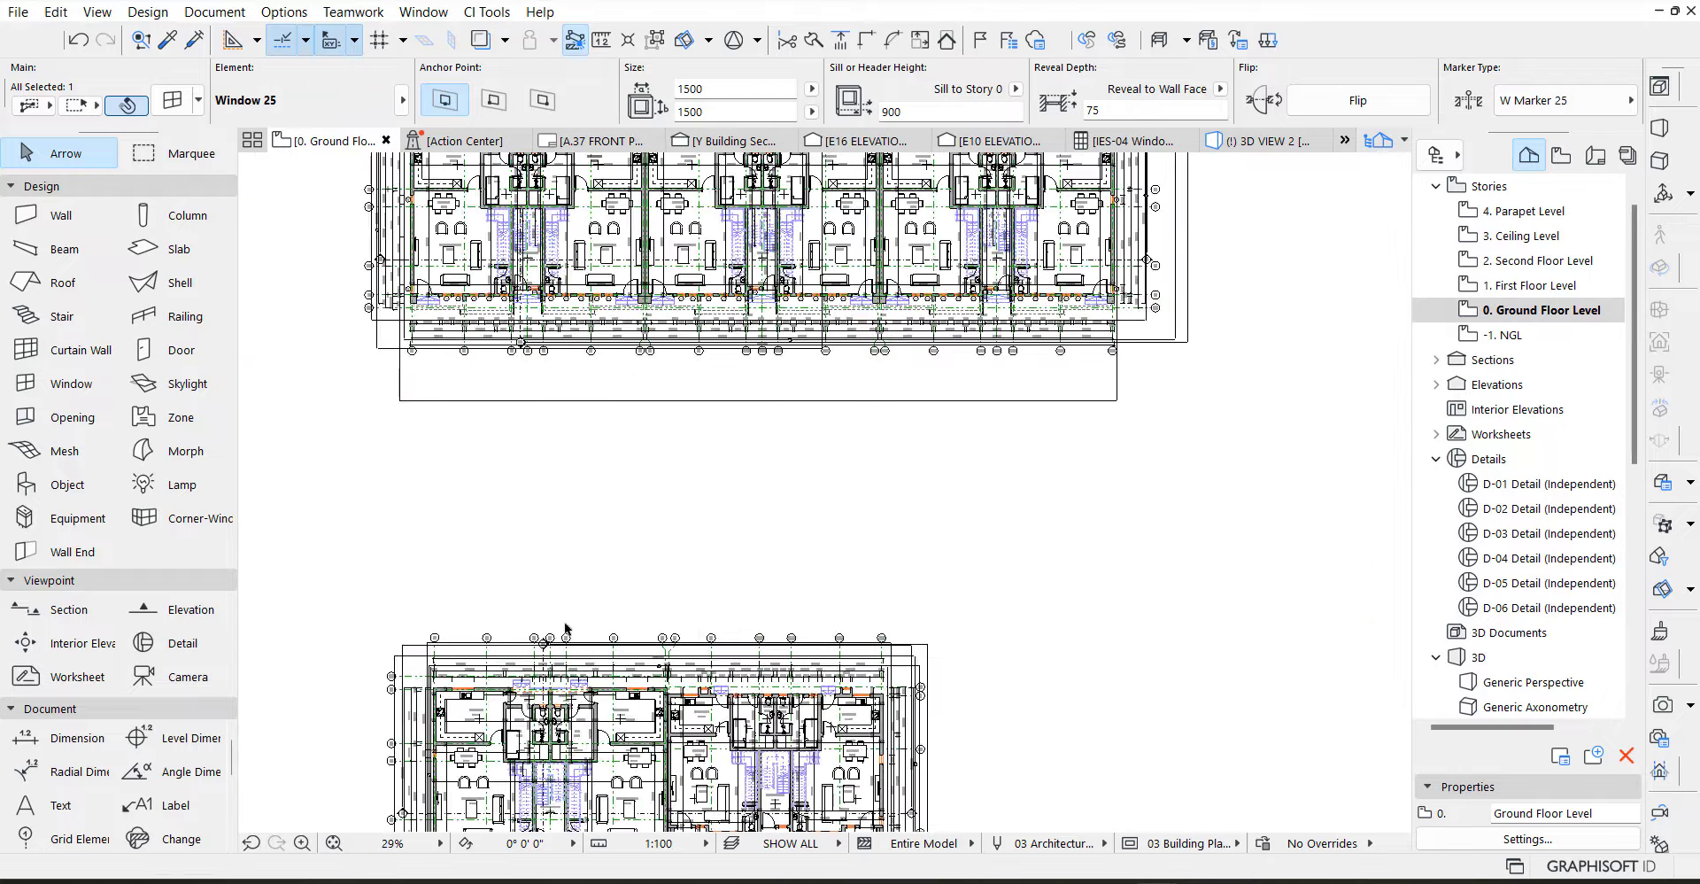
middle_drag(561, 791, 607, 528)
middle_drag(848, 670, 600, 442)
scroll(785, 457, down, 2)
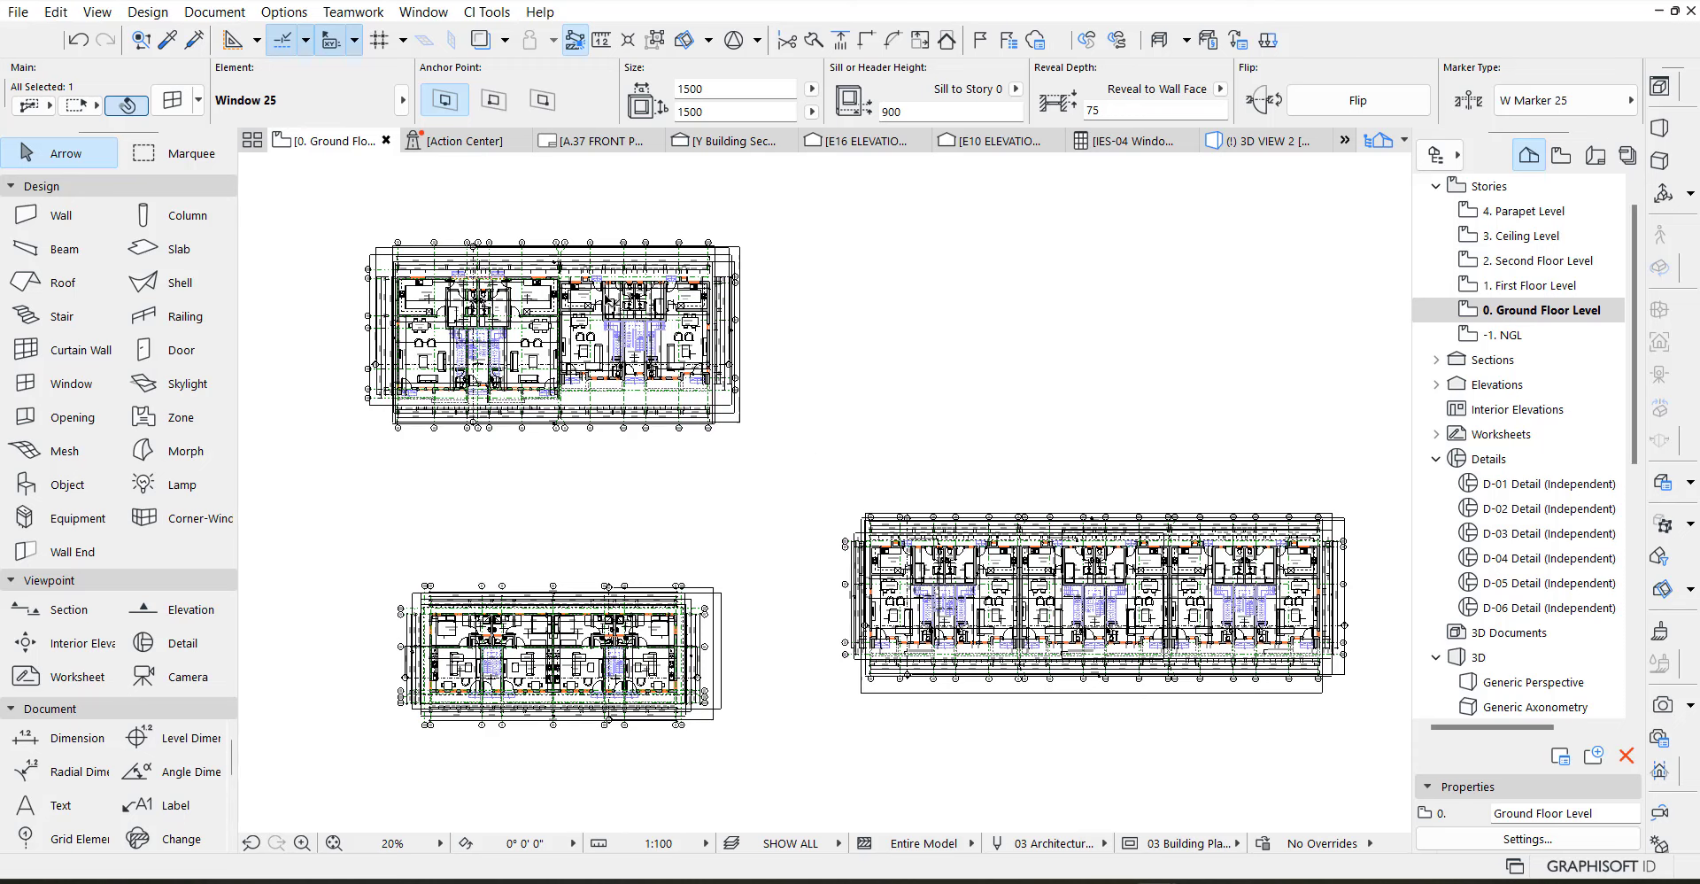
middle_drag(784, 177, 791, 493)
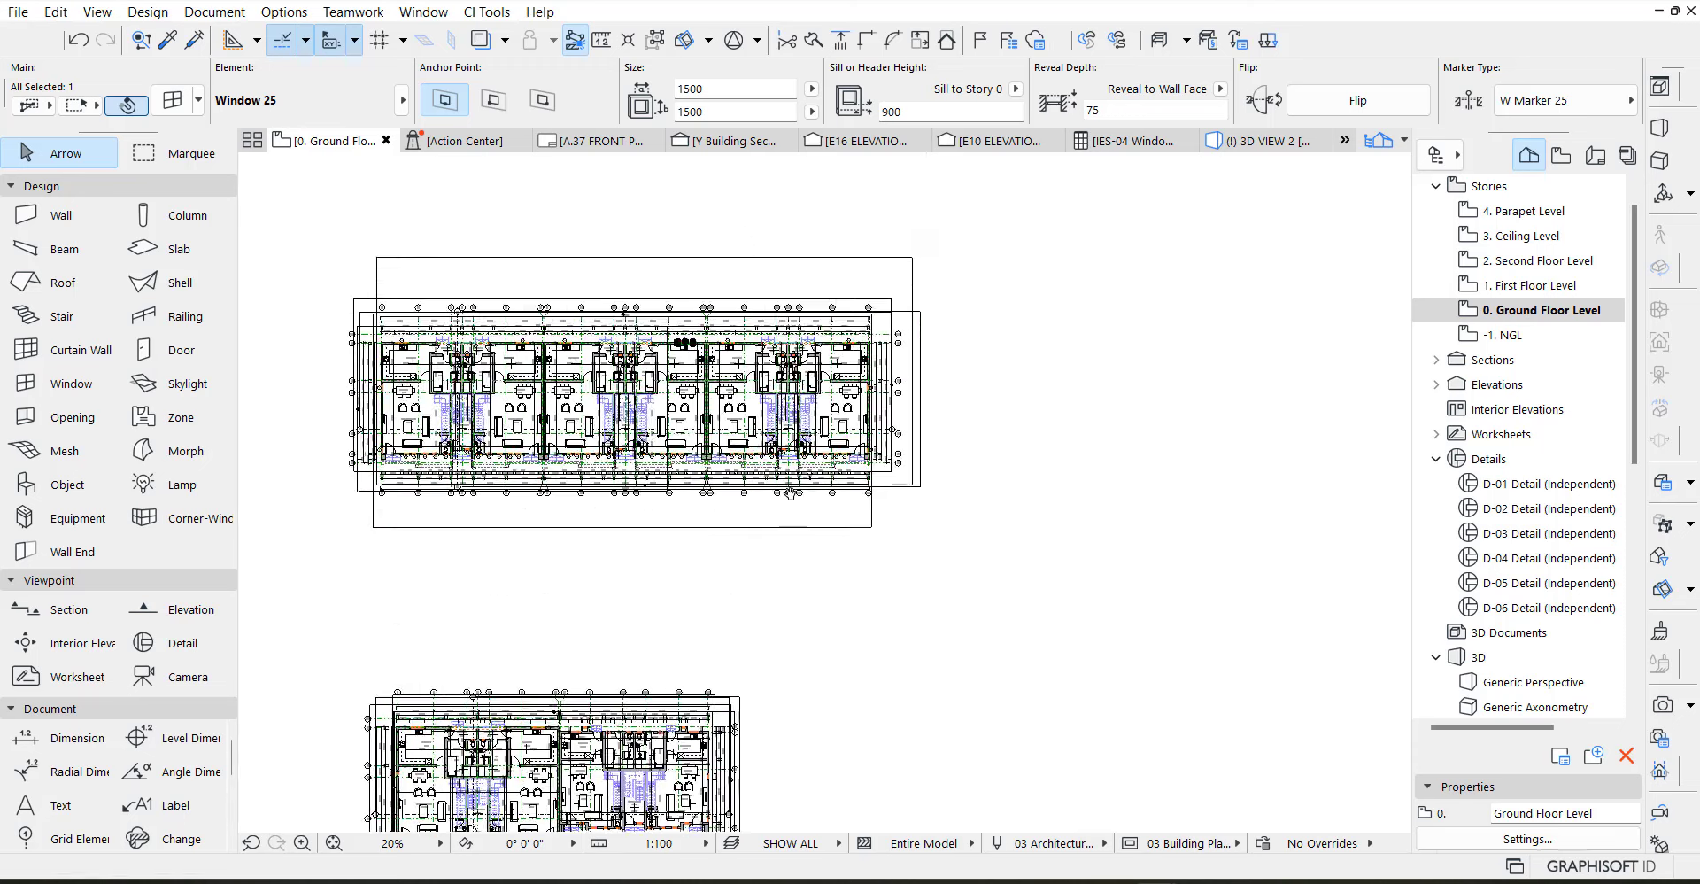
scroll(513, 327, up, 6)
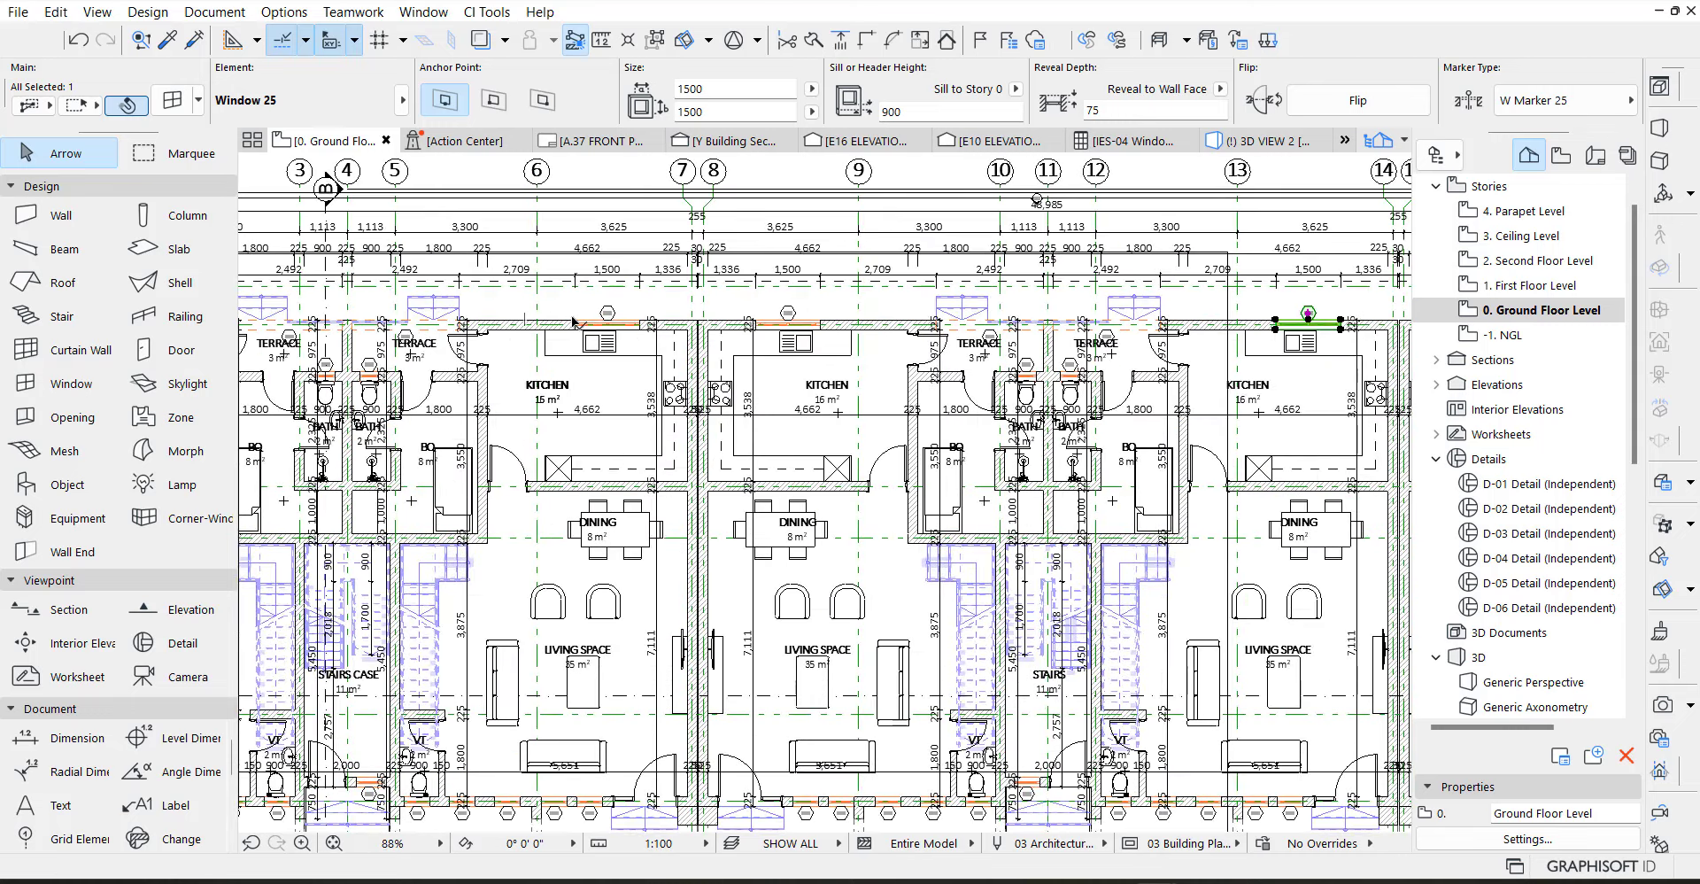
scroll(592, 337, down, 8)
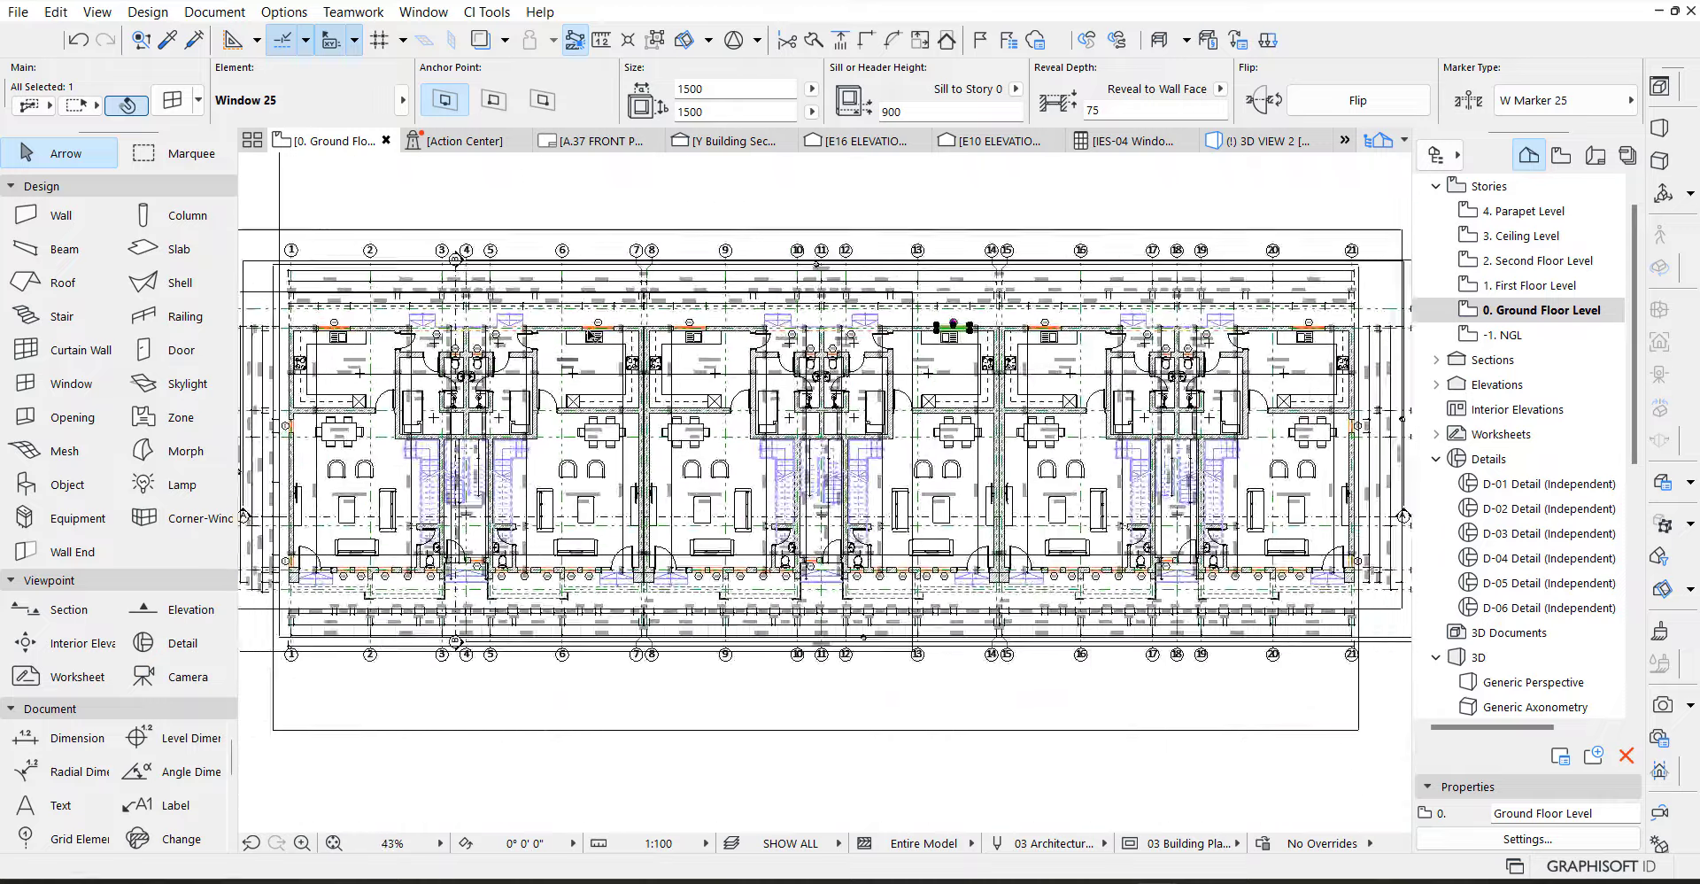
scroll(593, 328, down, 1)
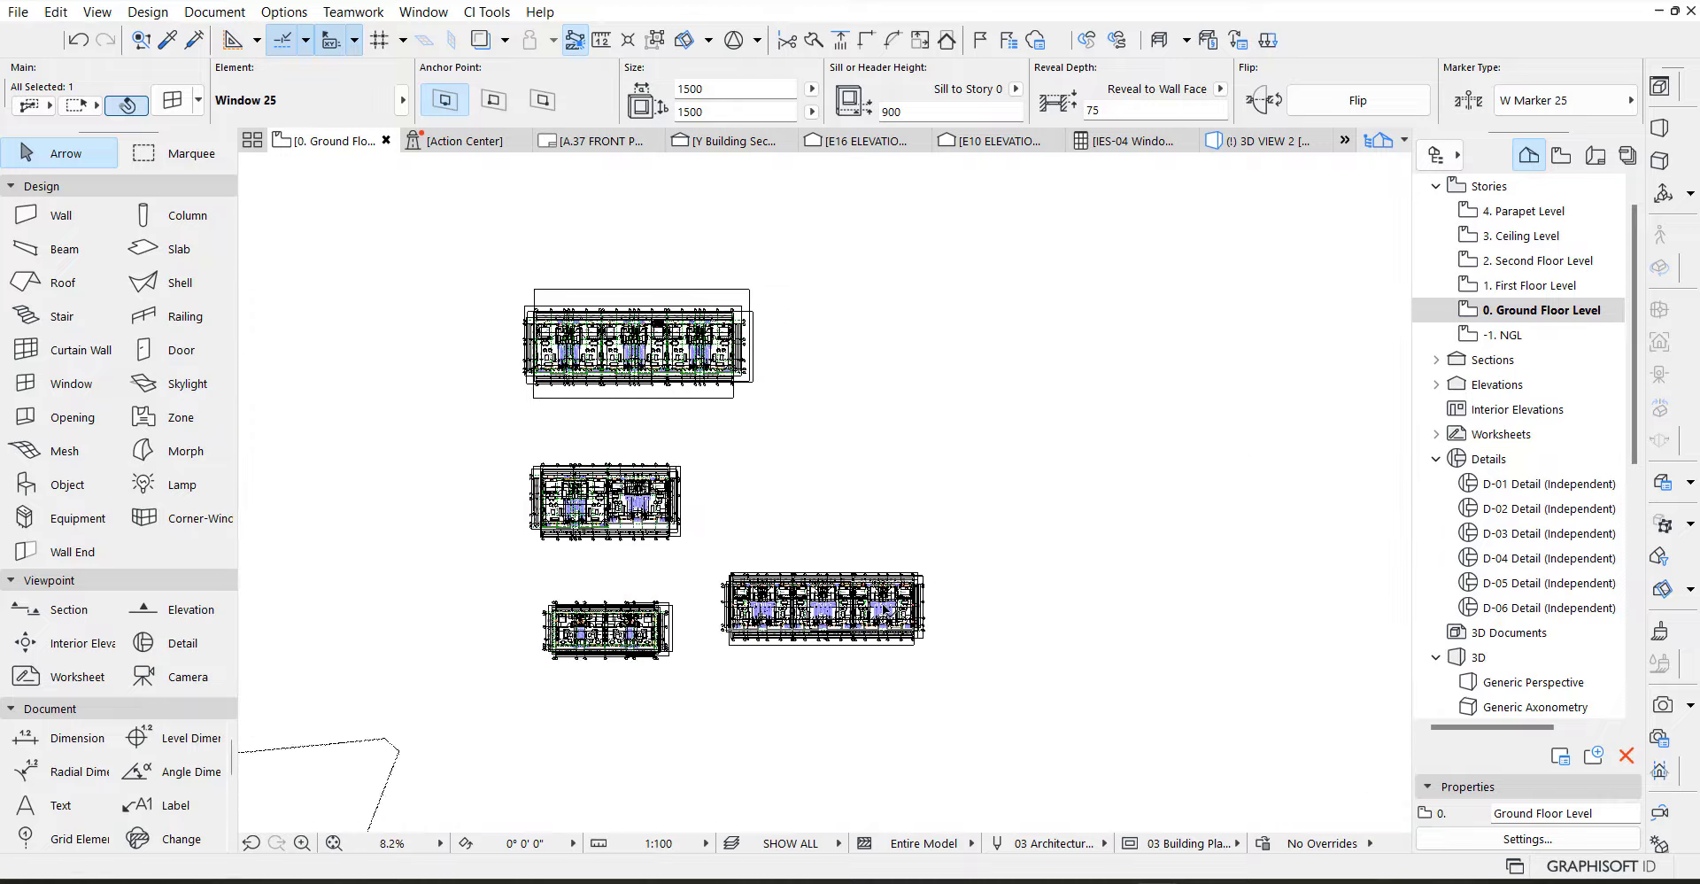
click(706, 535)
Check the window markers at the kitchens, terraces and baths of the middle housing block
scroll(706, 535, up, 2)
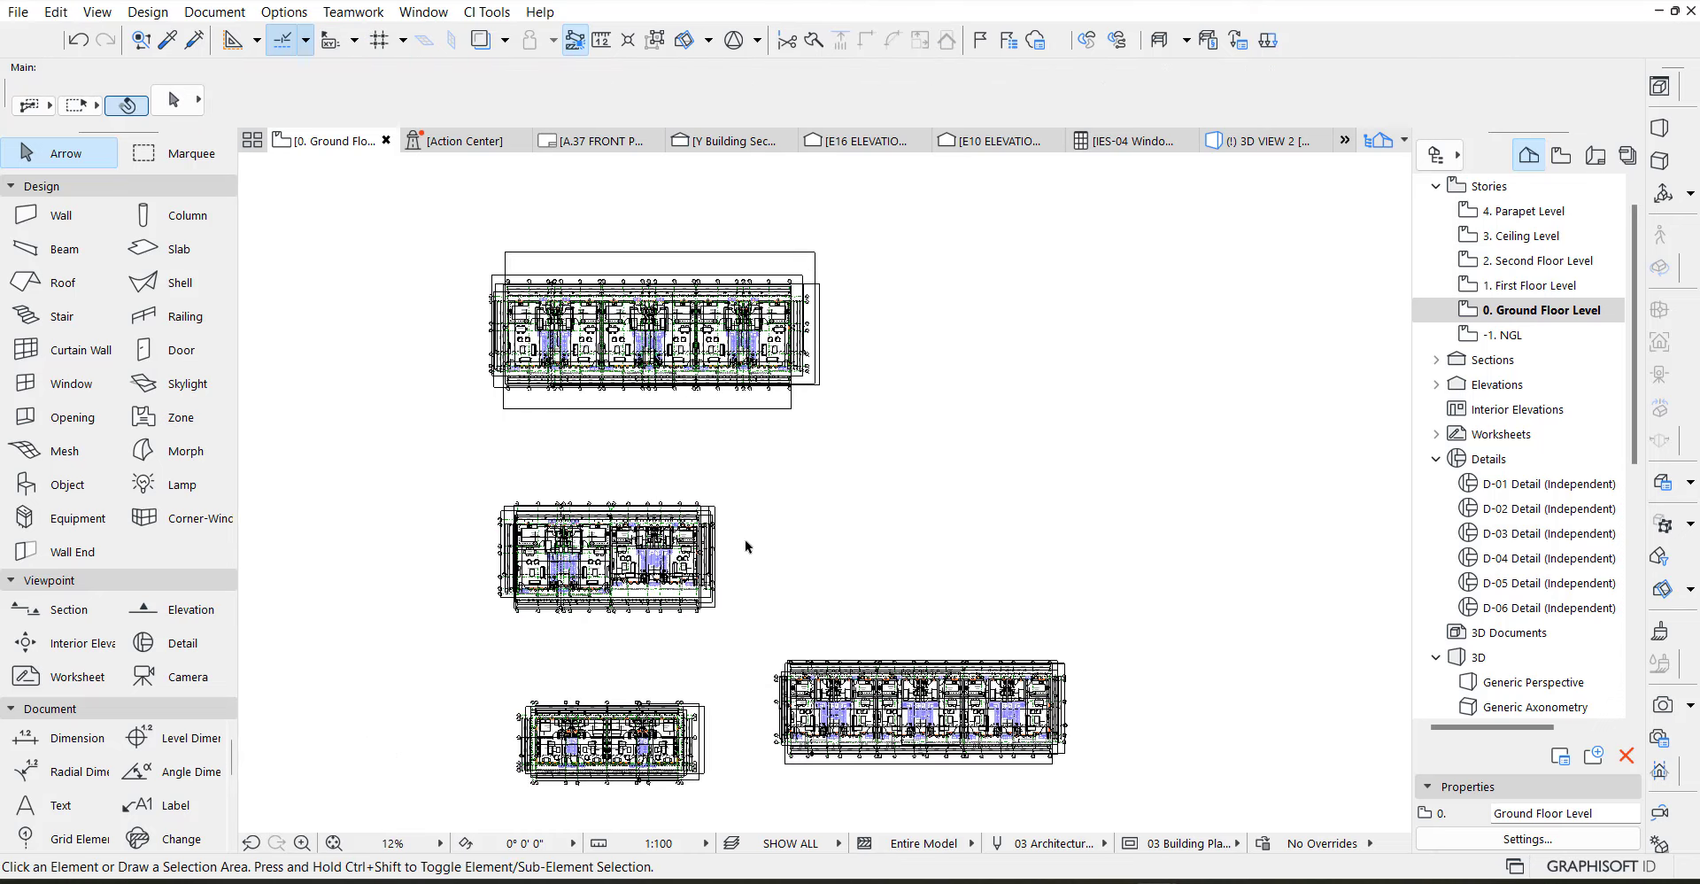
scroll(659, 414, up, 8)
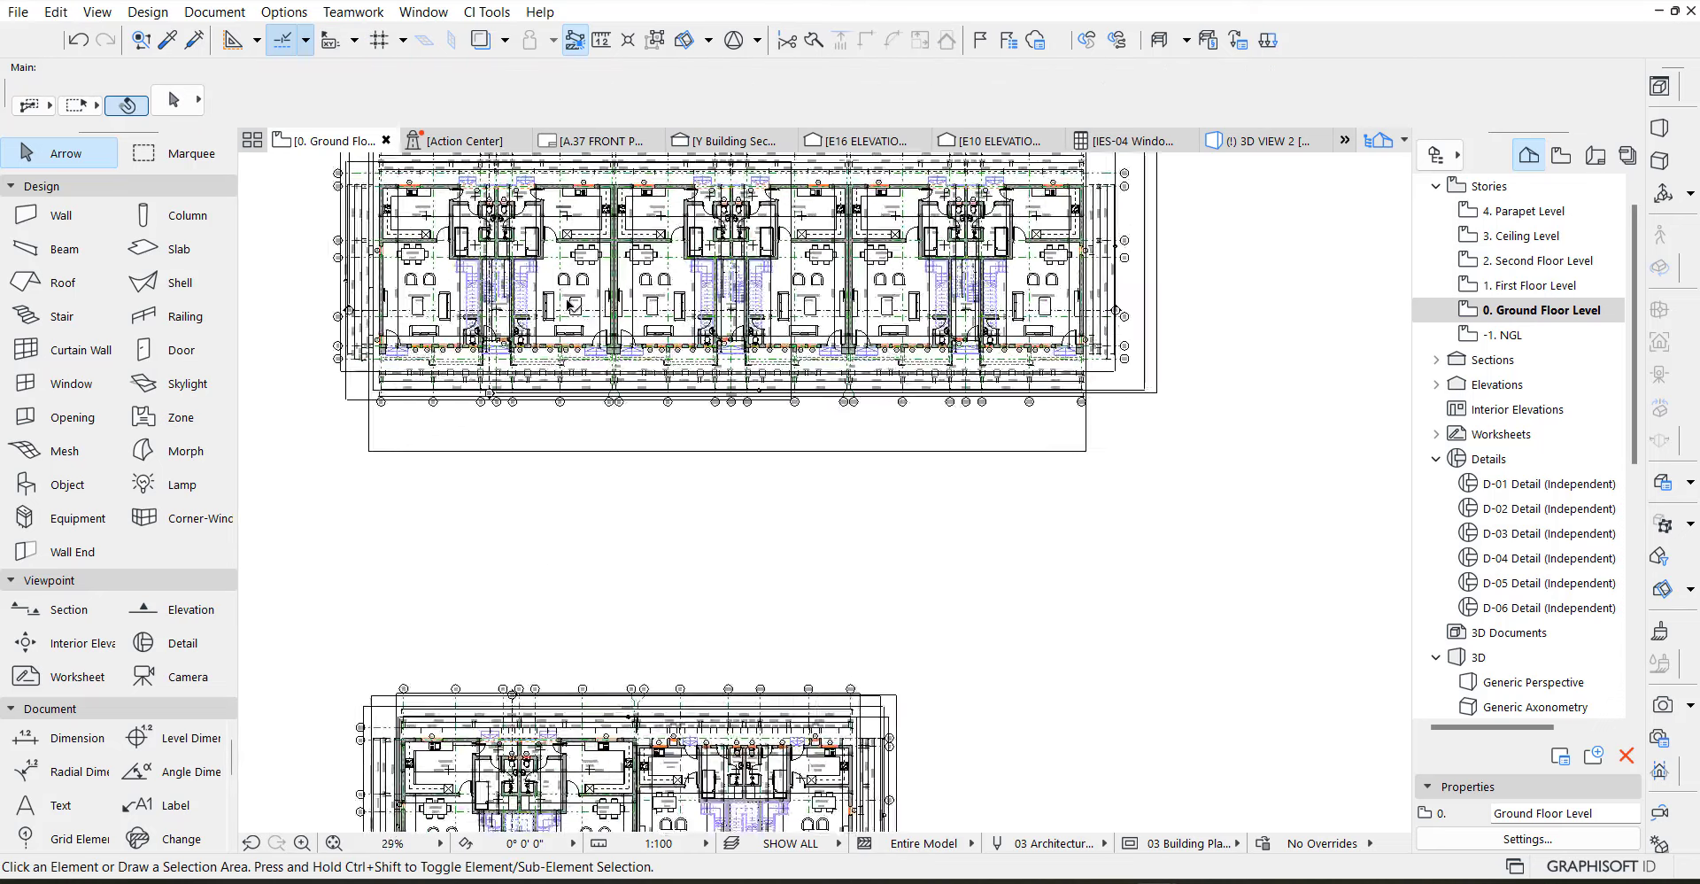
middle_drag(567, 409, 607, 460)
scroll(608, 459, down, 6)
scroll(551, 749, up, 1)
middle_drag(551, 749, 627, 549)
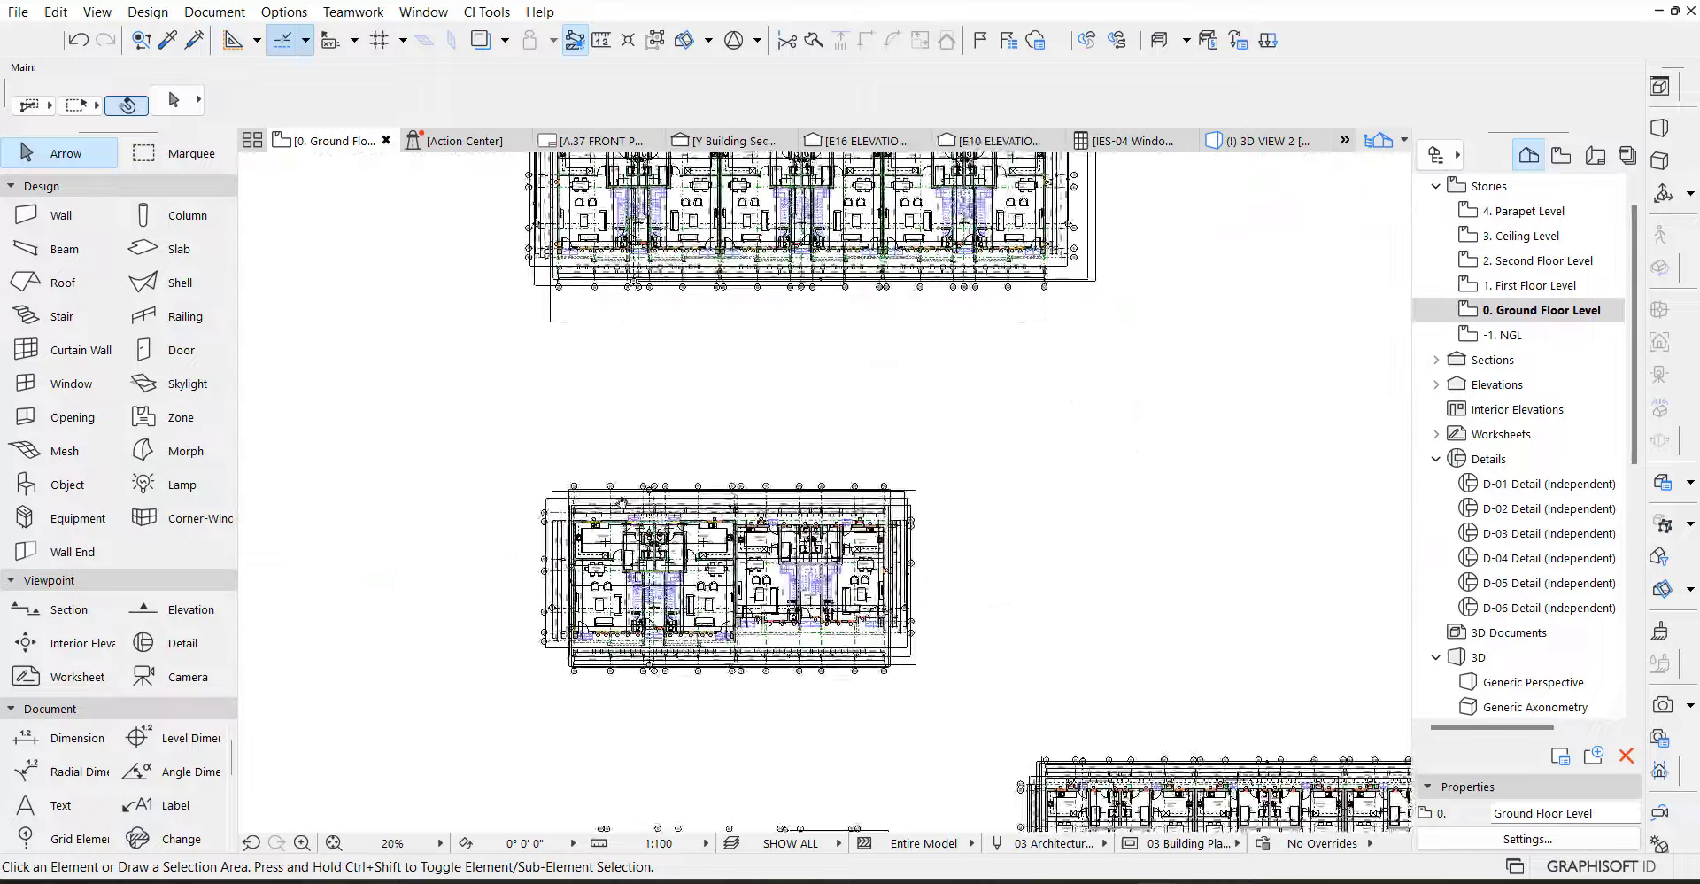
scroll(627, 549, up, 4)
scroll(625, 547, up, 8)
scroll(598, 451, down, 4)
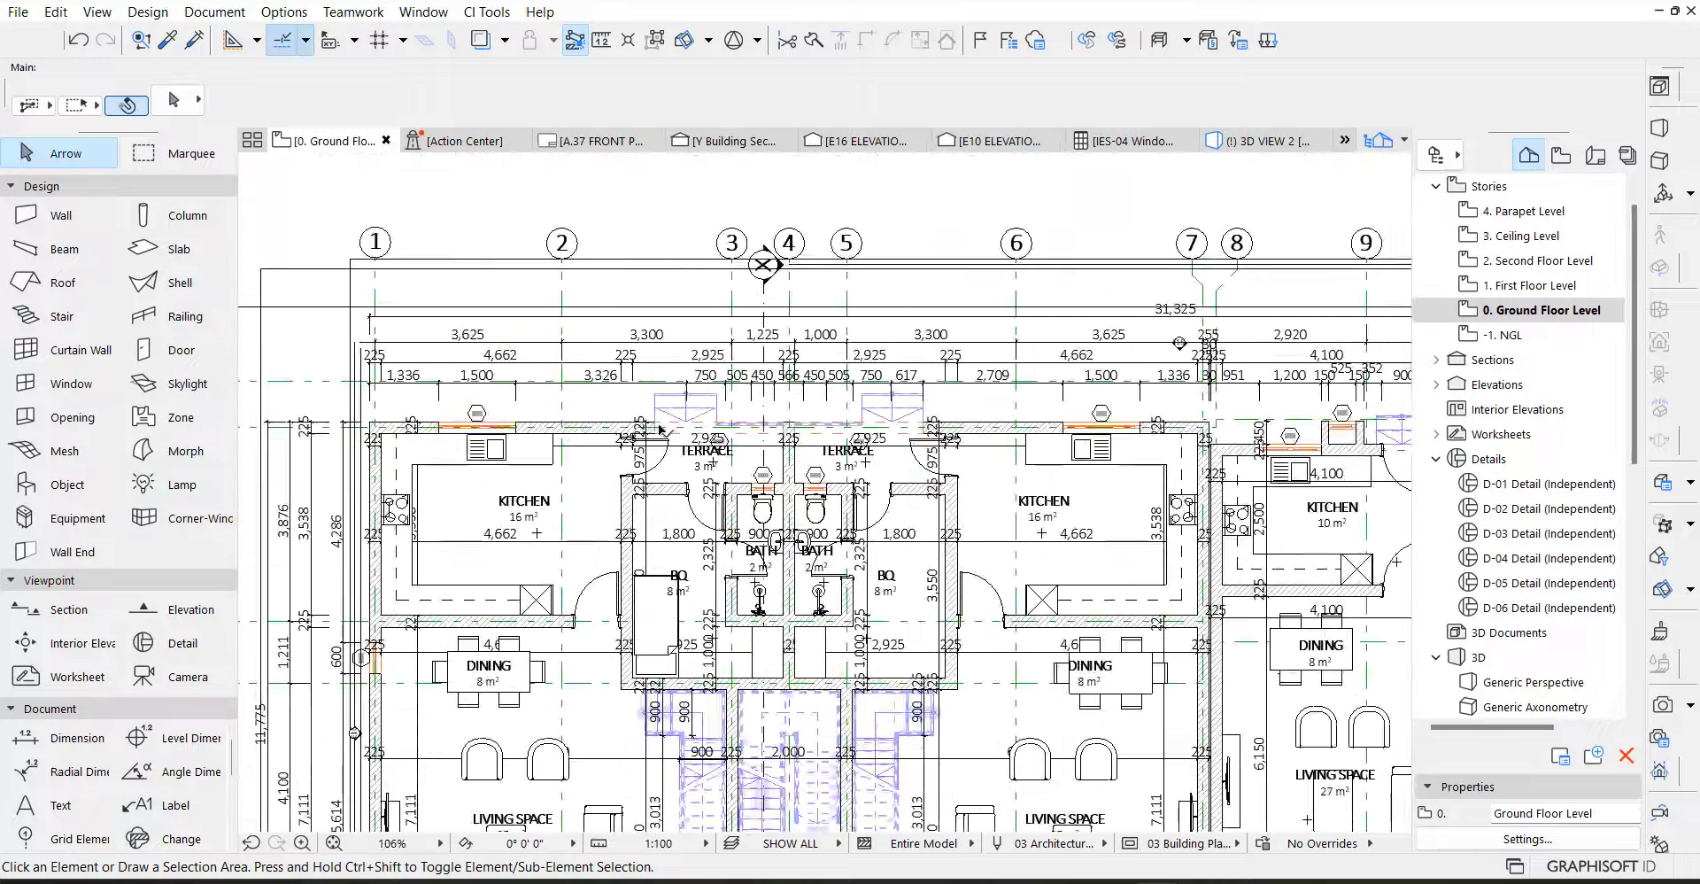
scroll(666, 431, down, 1)
middle_drag(748, 498, 439, 448)
middle_drag(870, 447, 680, 442)
scroll(680, 442, up, 1)
scroll(688, 496, down, 7)
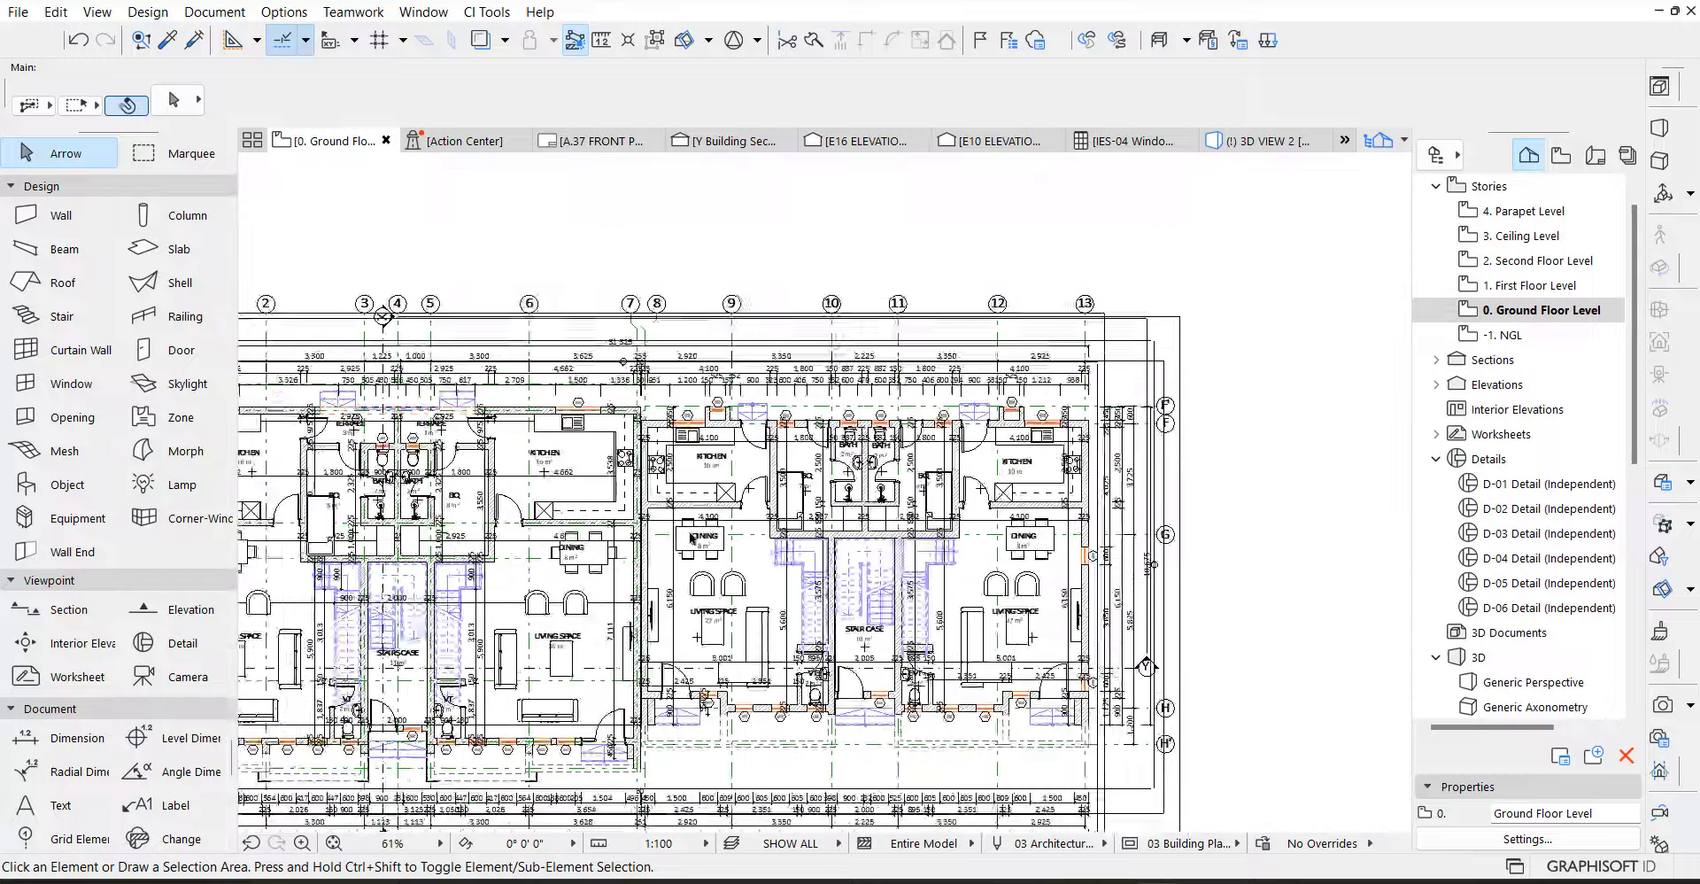
Check the markers of the bath and bedroom windows in the smallest housing block
middle_drag(678, 594, 631, 395)
scroll(761, 455, down, 4)
scroll(645, 630, up, 4)
scroll(677, 626, up, 12)
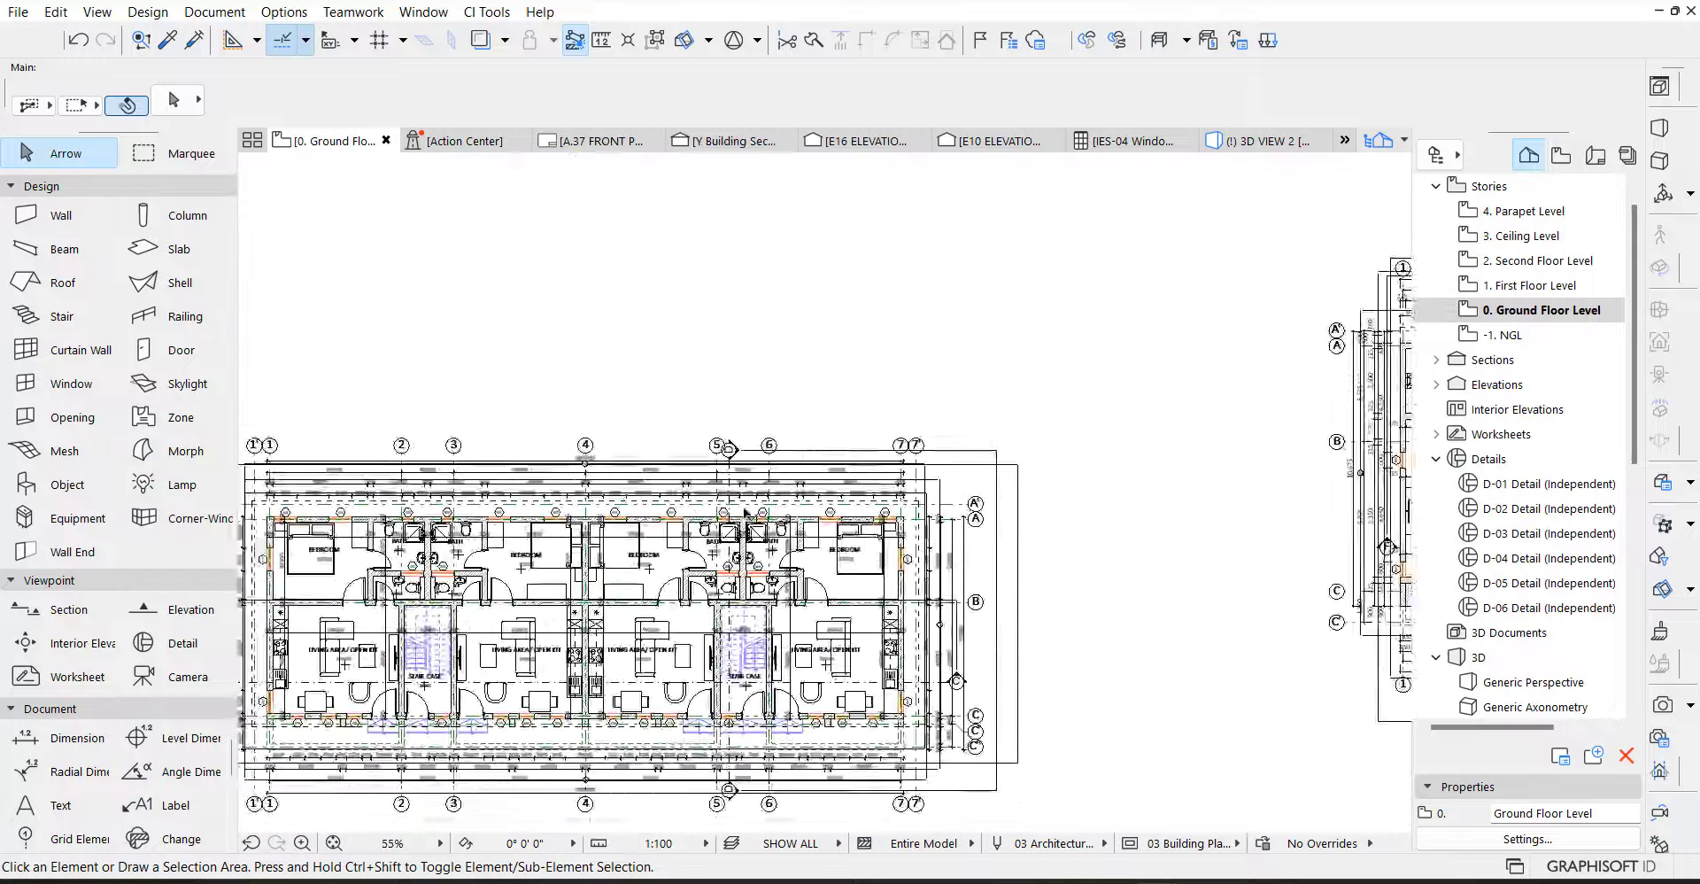
scroll(759, 533, down, 6)
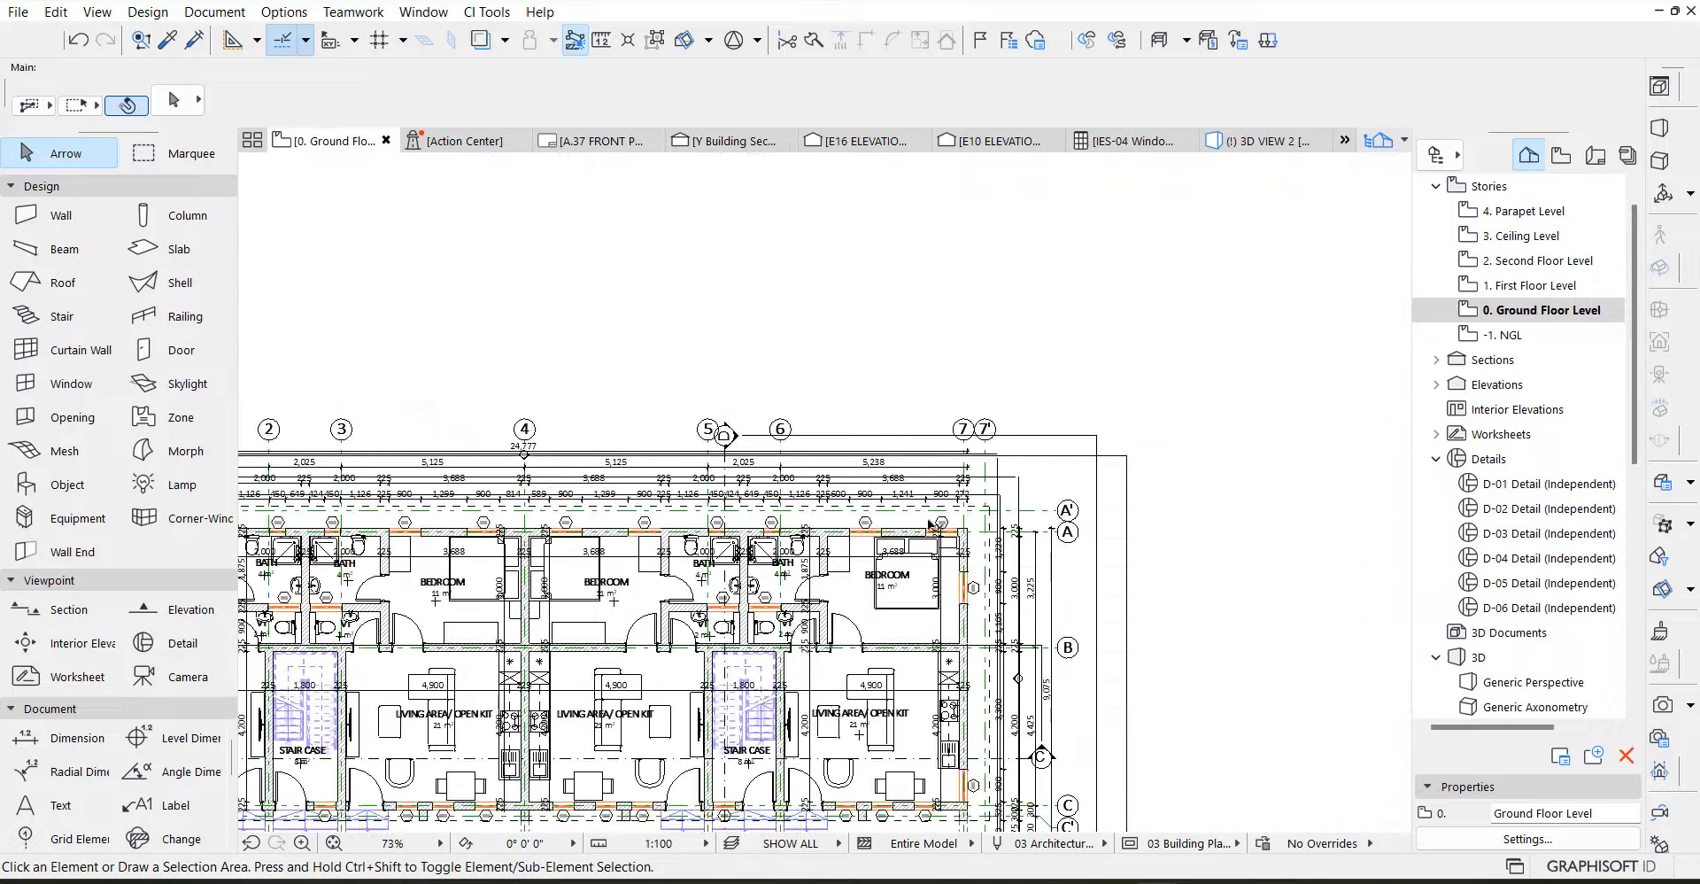
scroll(801, 536, up, 9)
scroll(807, 536, up, 2)
middle_drag(292, 542, 718, 538)
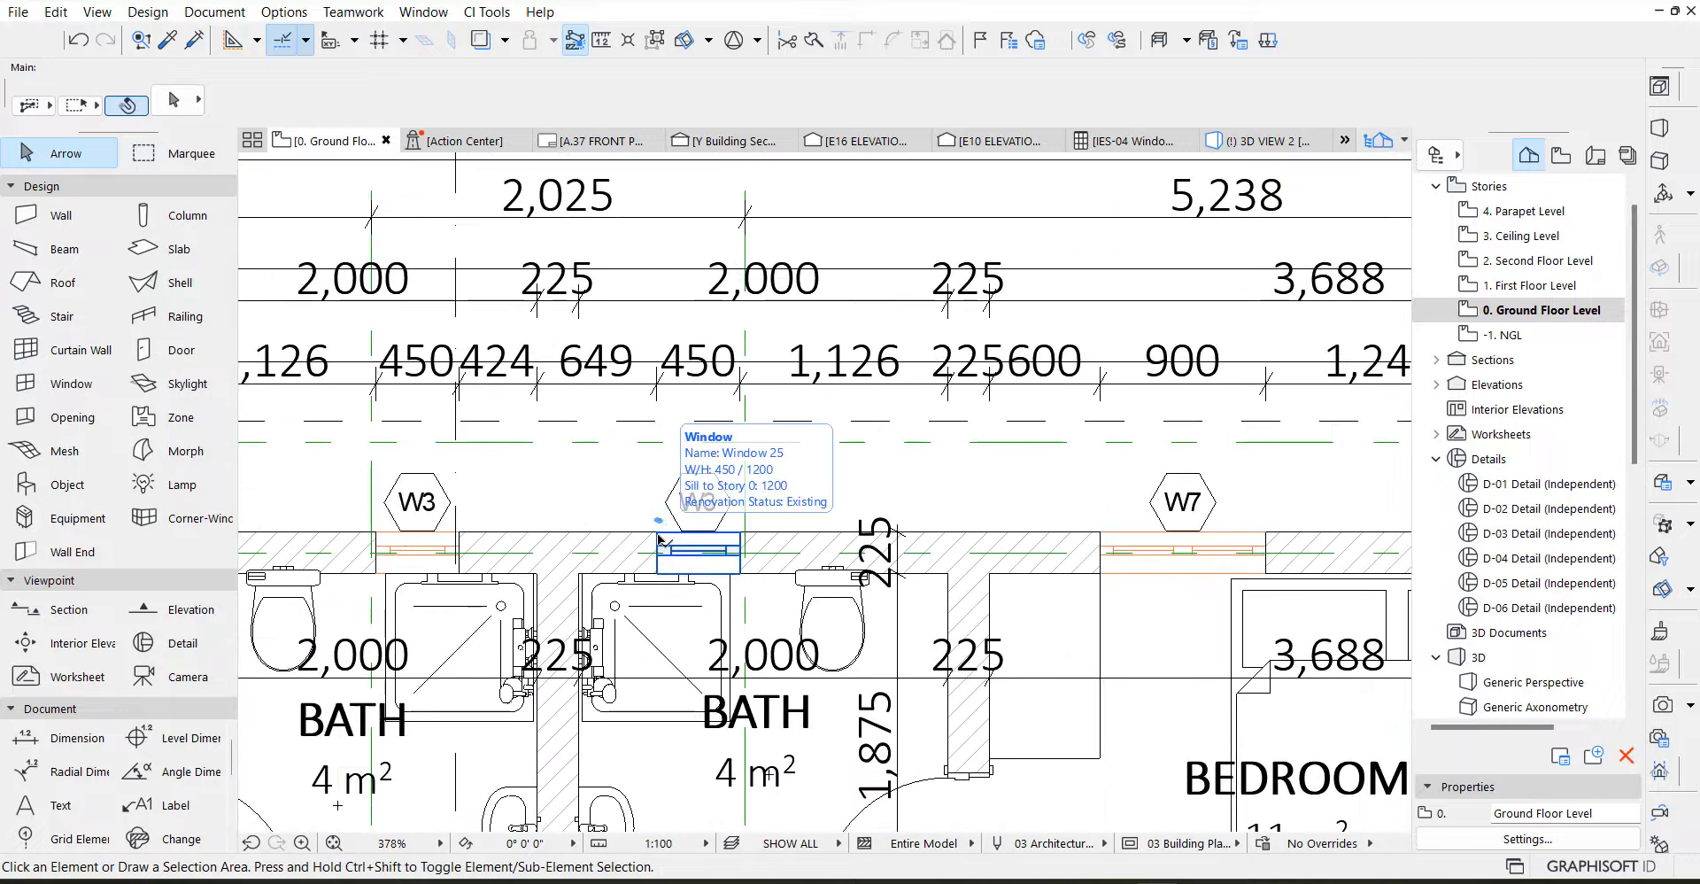
click(659, 536)
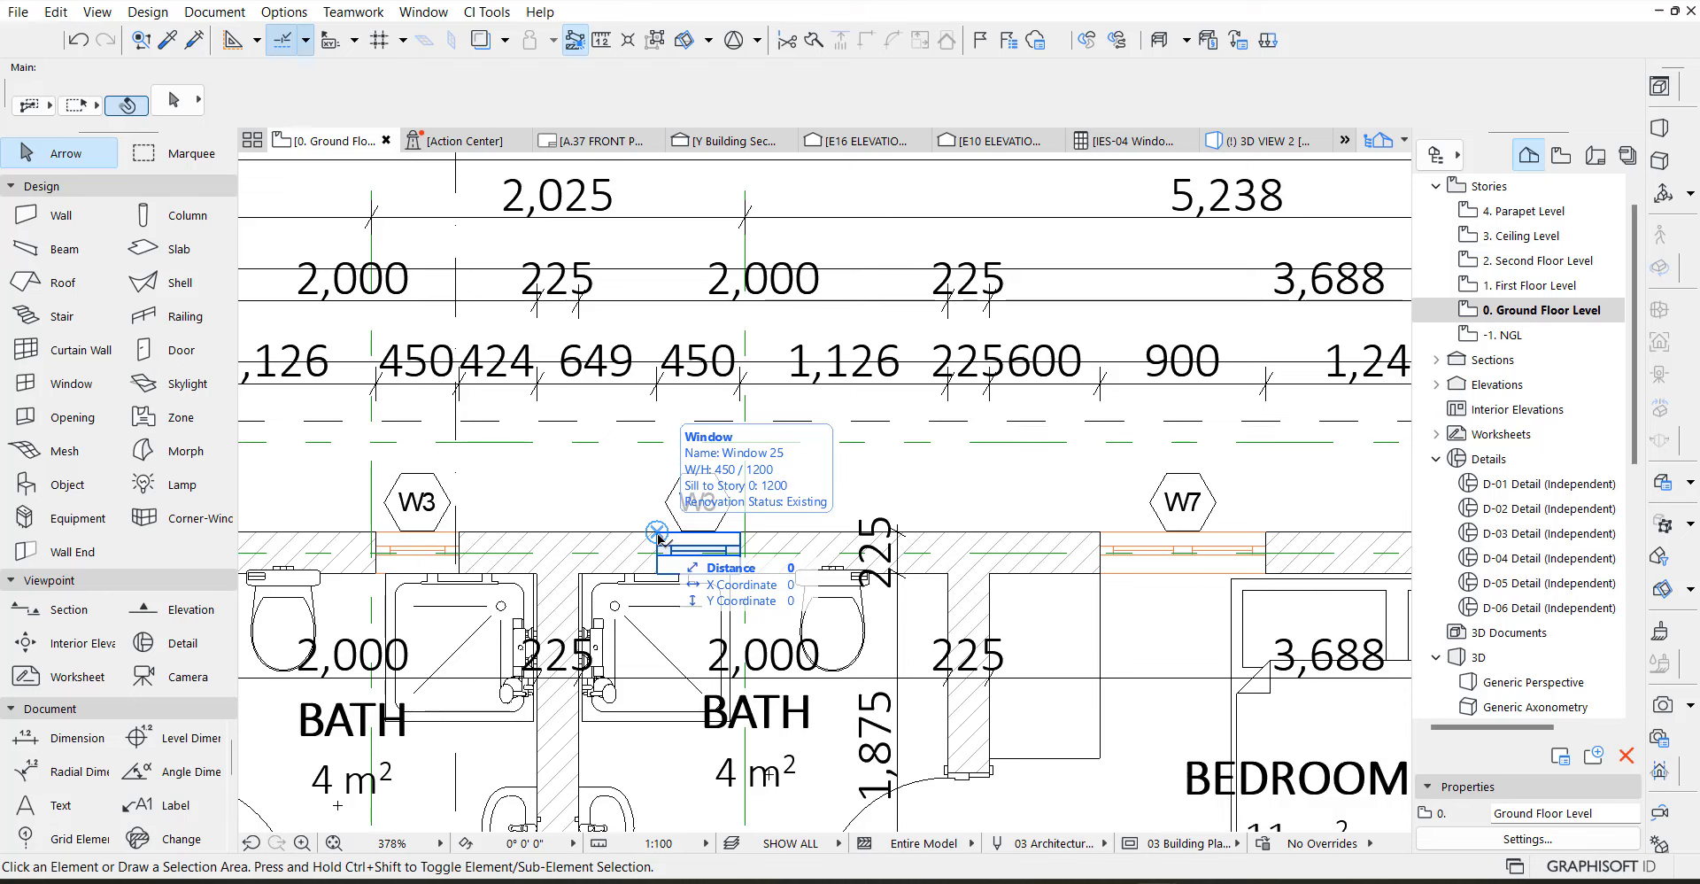
Open the IES-04 Window Schedule 01 and examine its window tags, sizes and quantities
click(1436, 458)
scroll(1514, 460, down, 5)
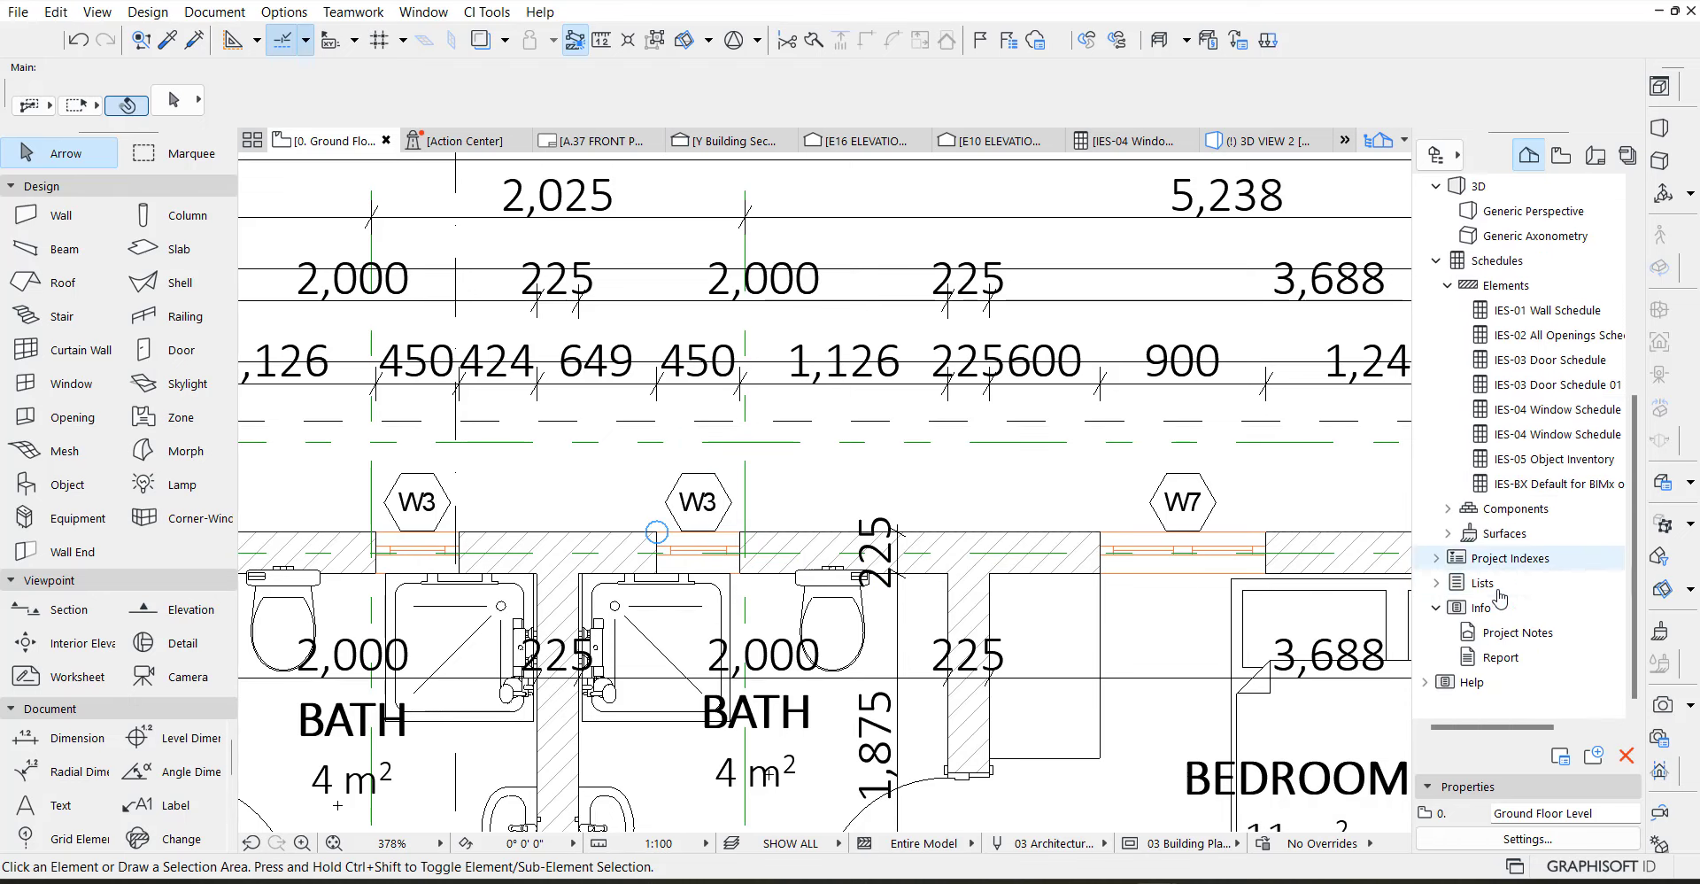
click(1573, 434)
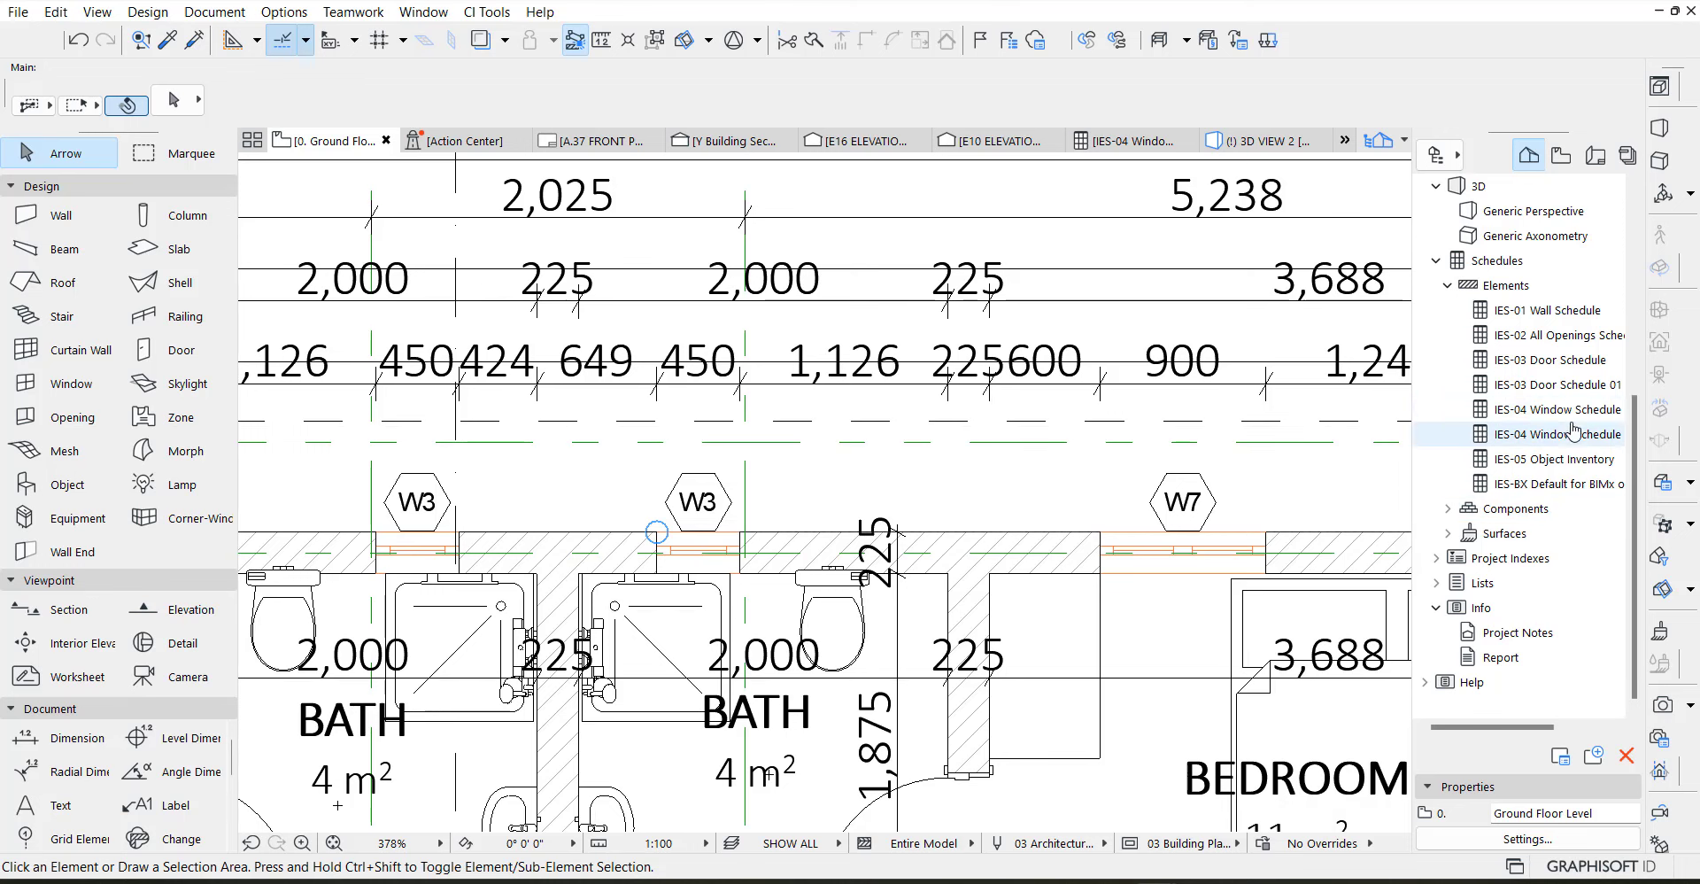
double_click(1573, 434)
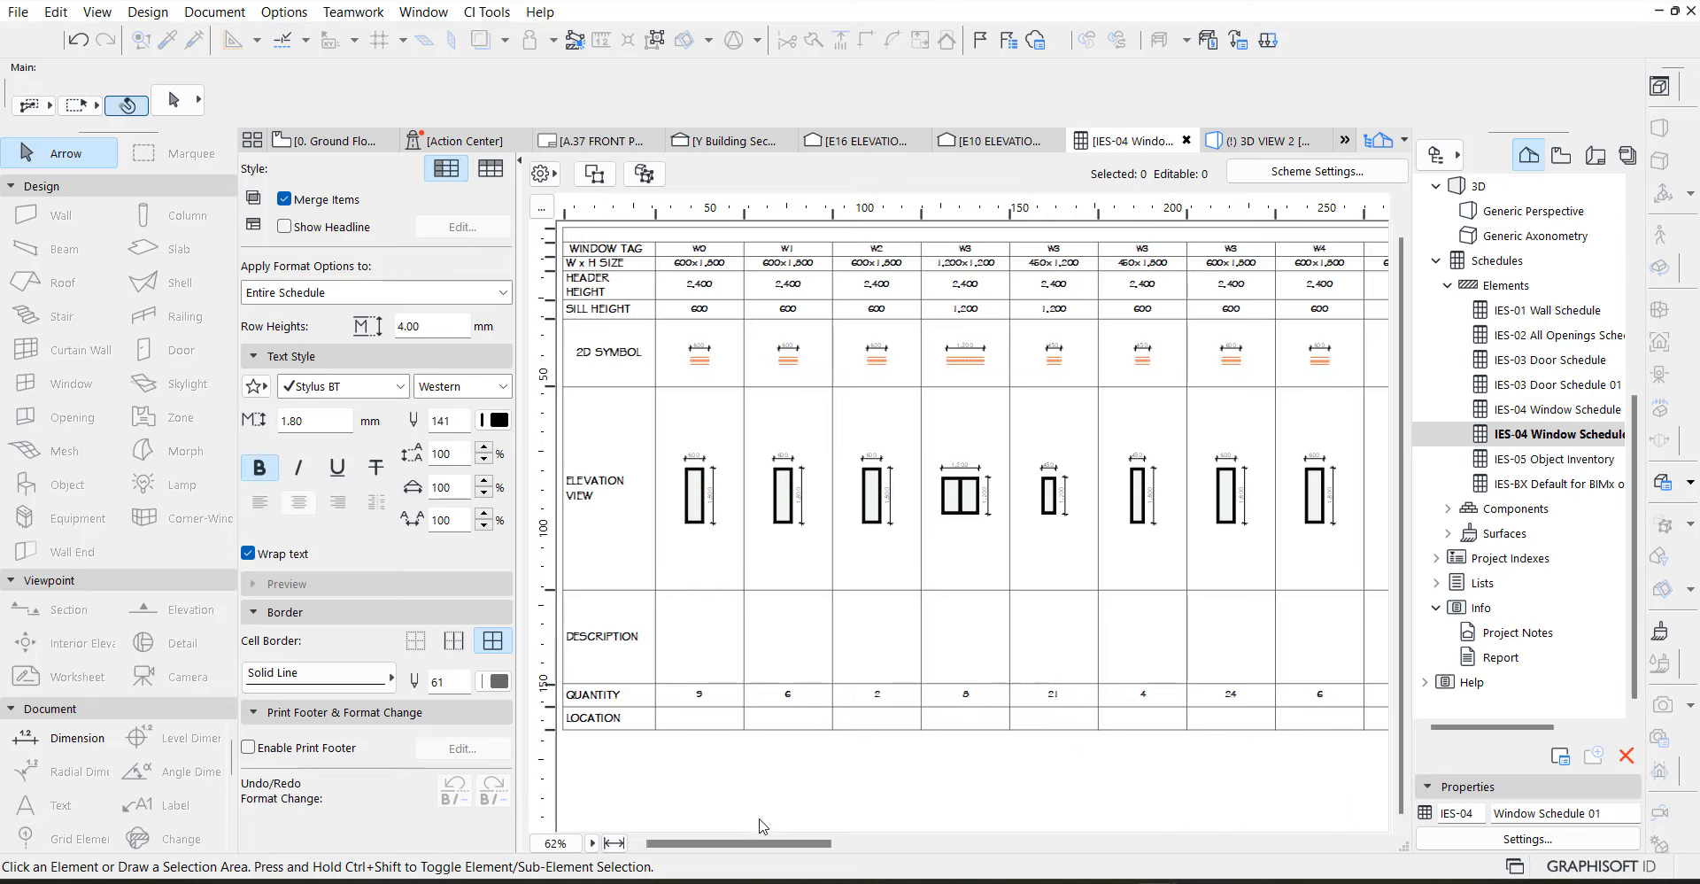
drag(796, 843, 659, 856)
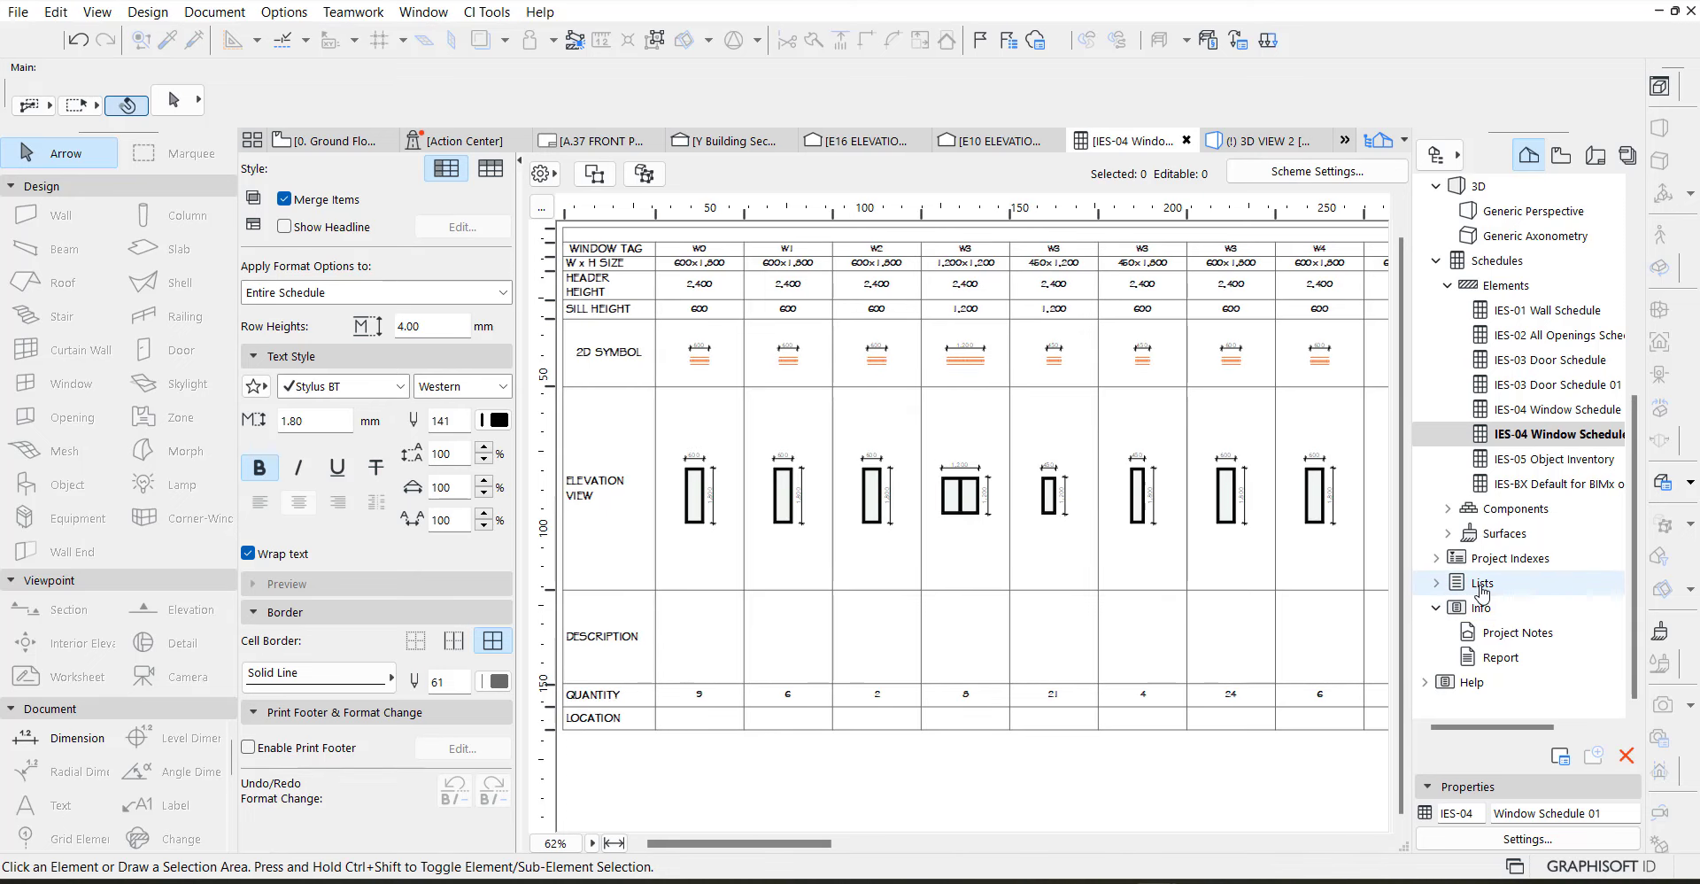
Open the IES-04 Window Schedule and remove the sum option from its View from Side Opposite to Opening Side field
double_click(1567, 417)
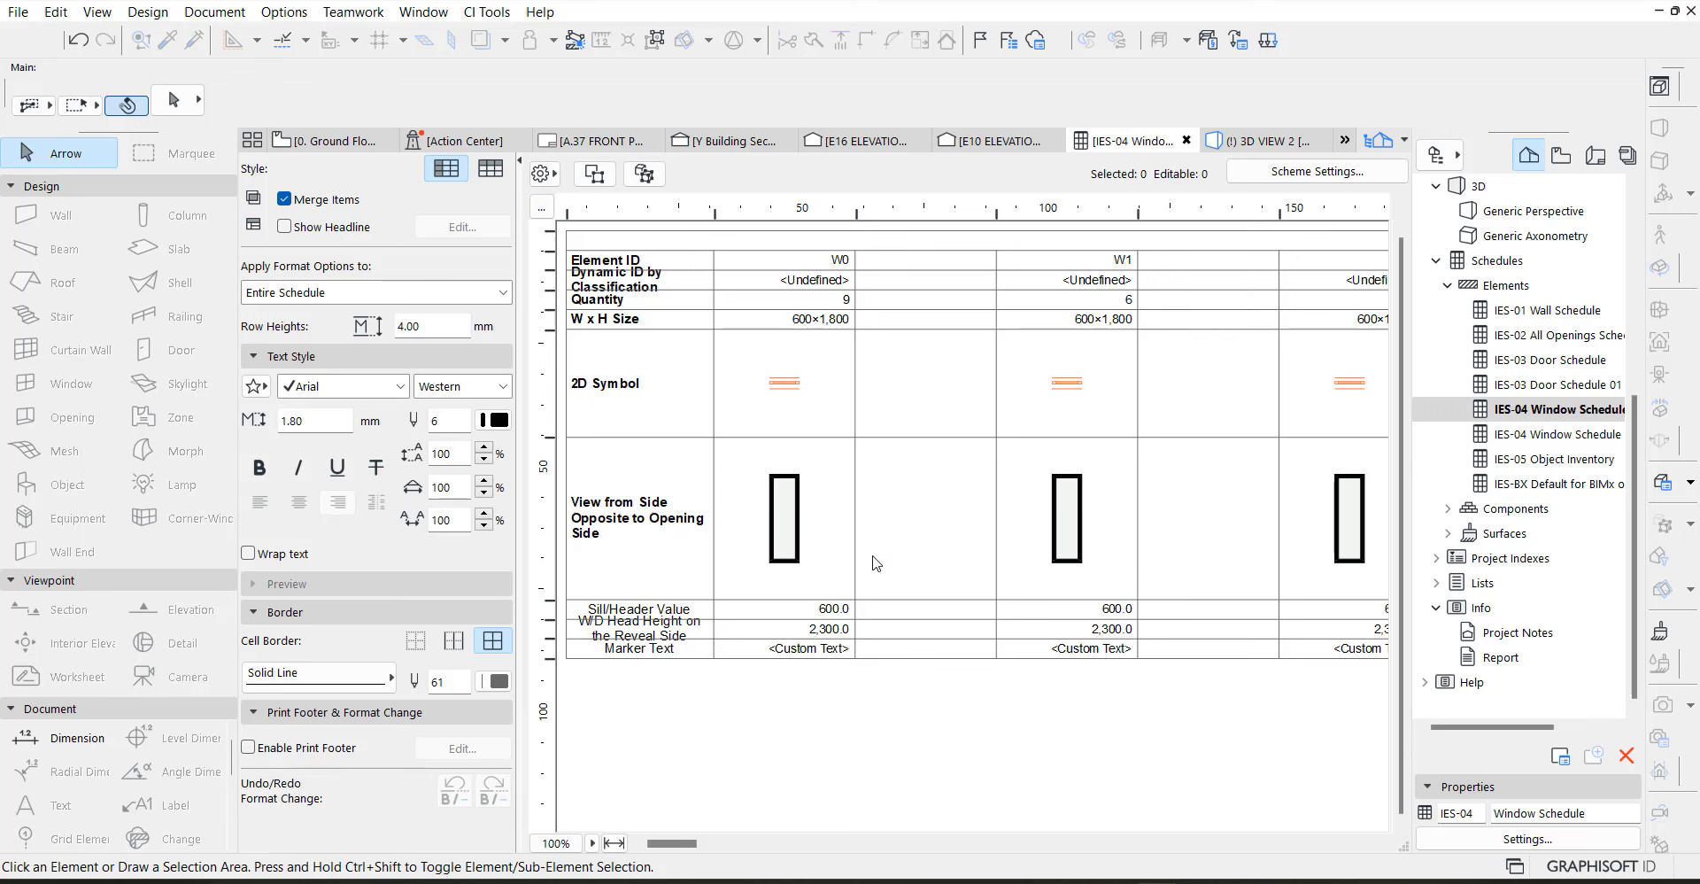
click(1290, 173)
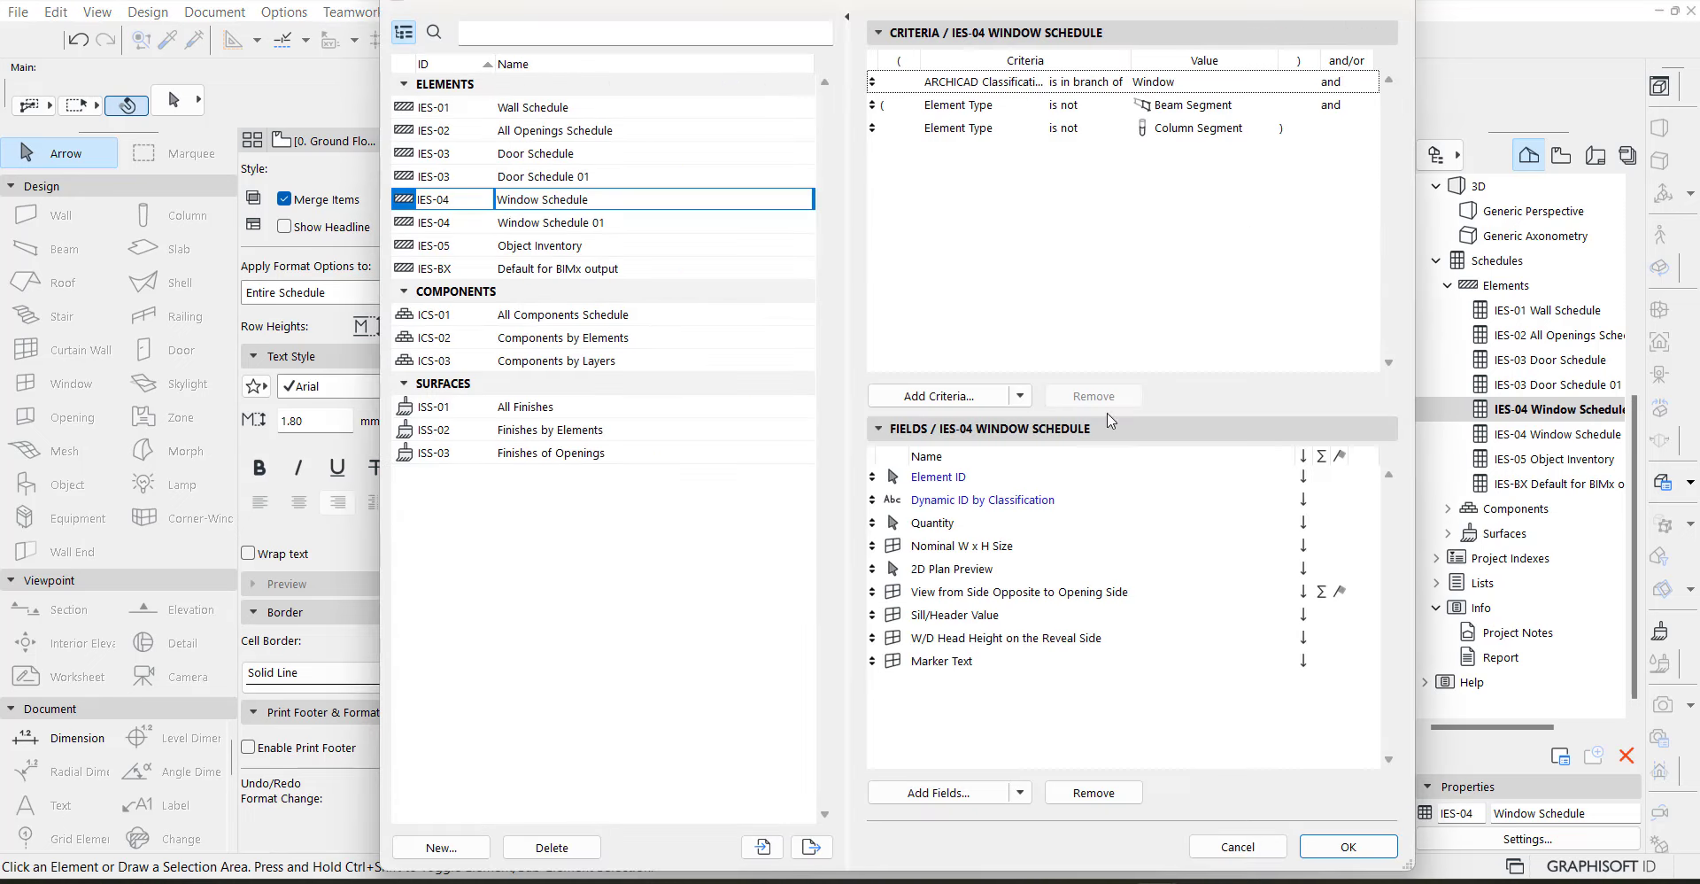
click(1322, 595)
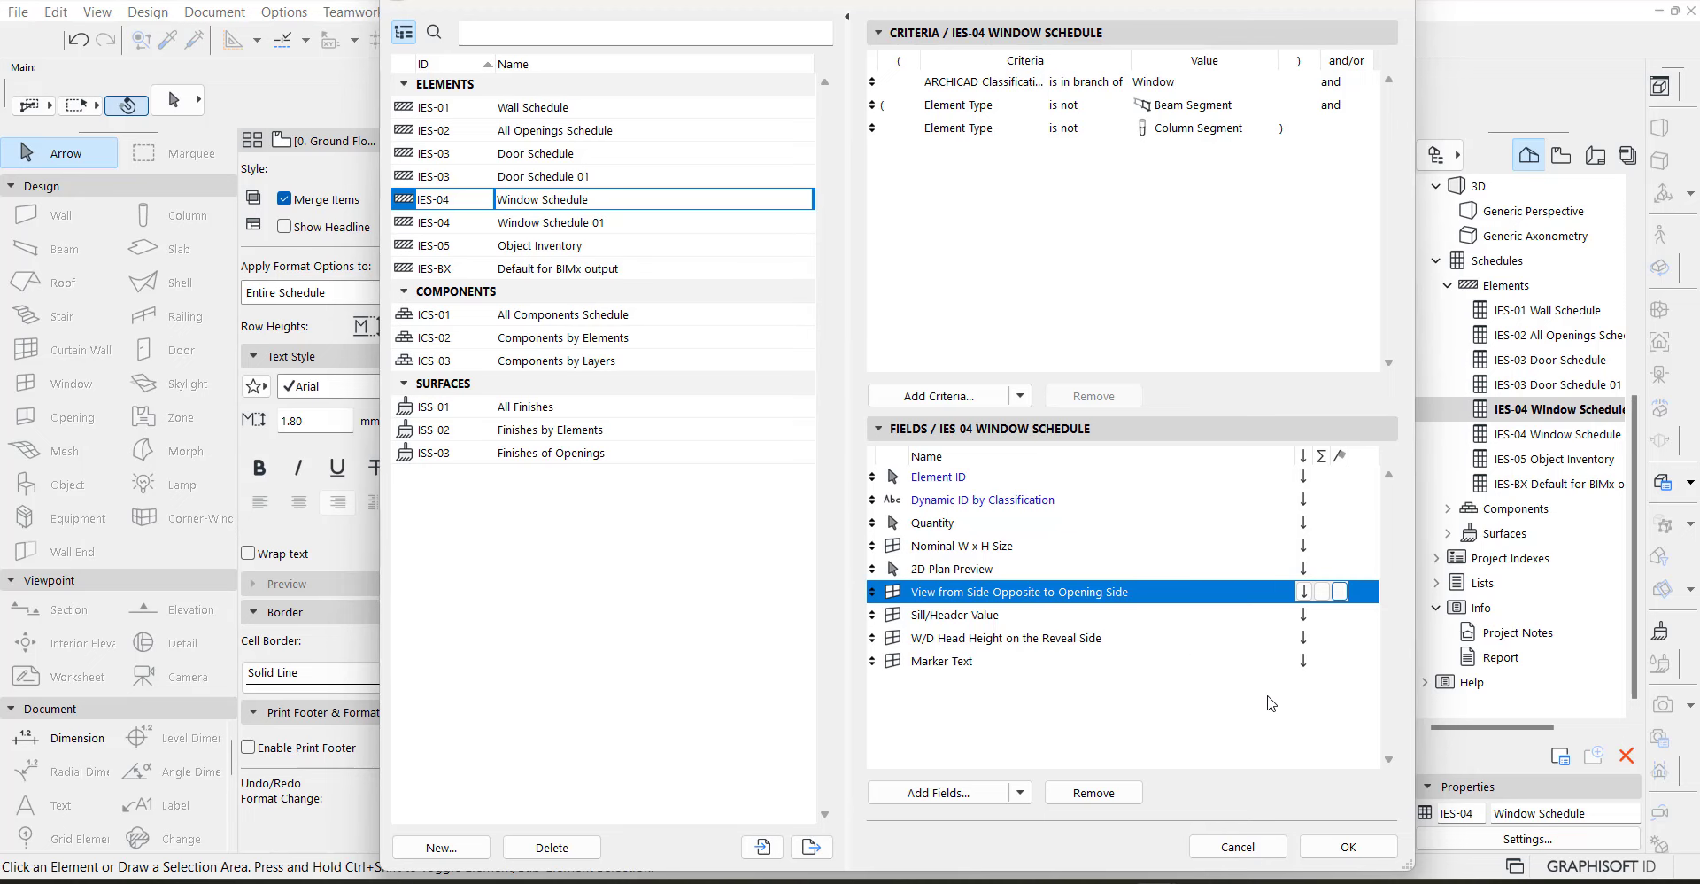
click(1342, 848)
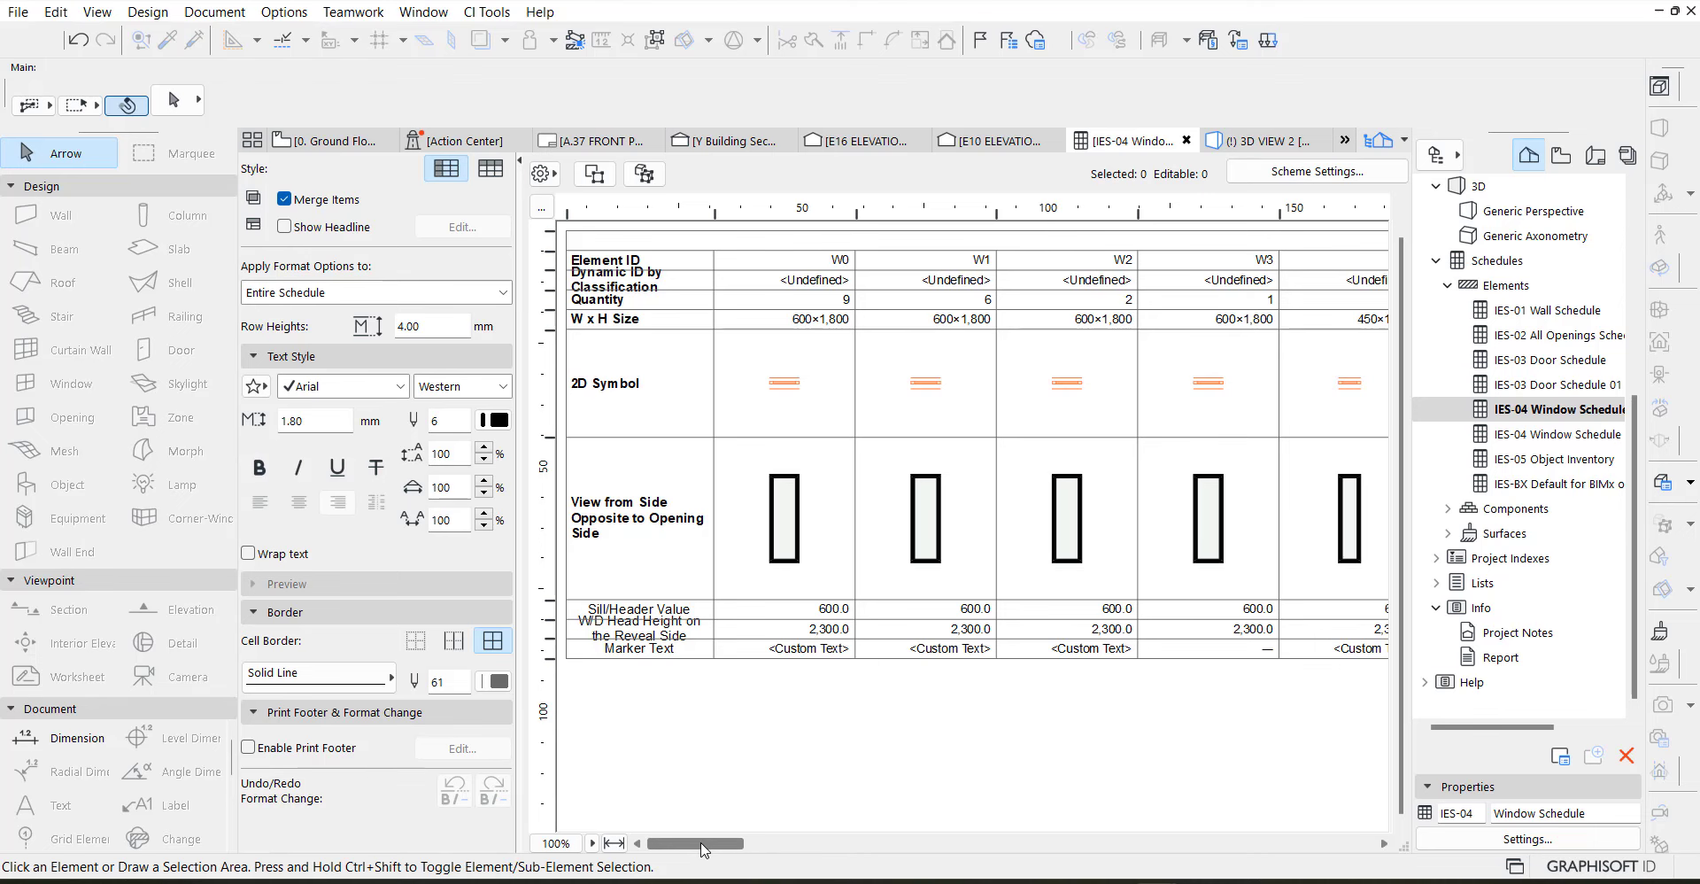
Look through the schedule's W6 and W7 columns, comparing their IDs, sizes and elevation previews
drag(702, 848, 937, 850)
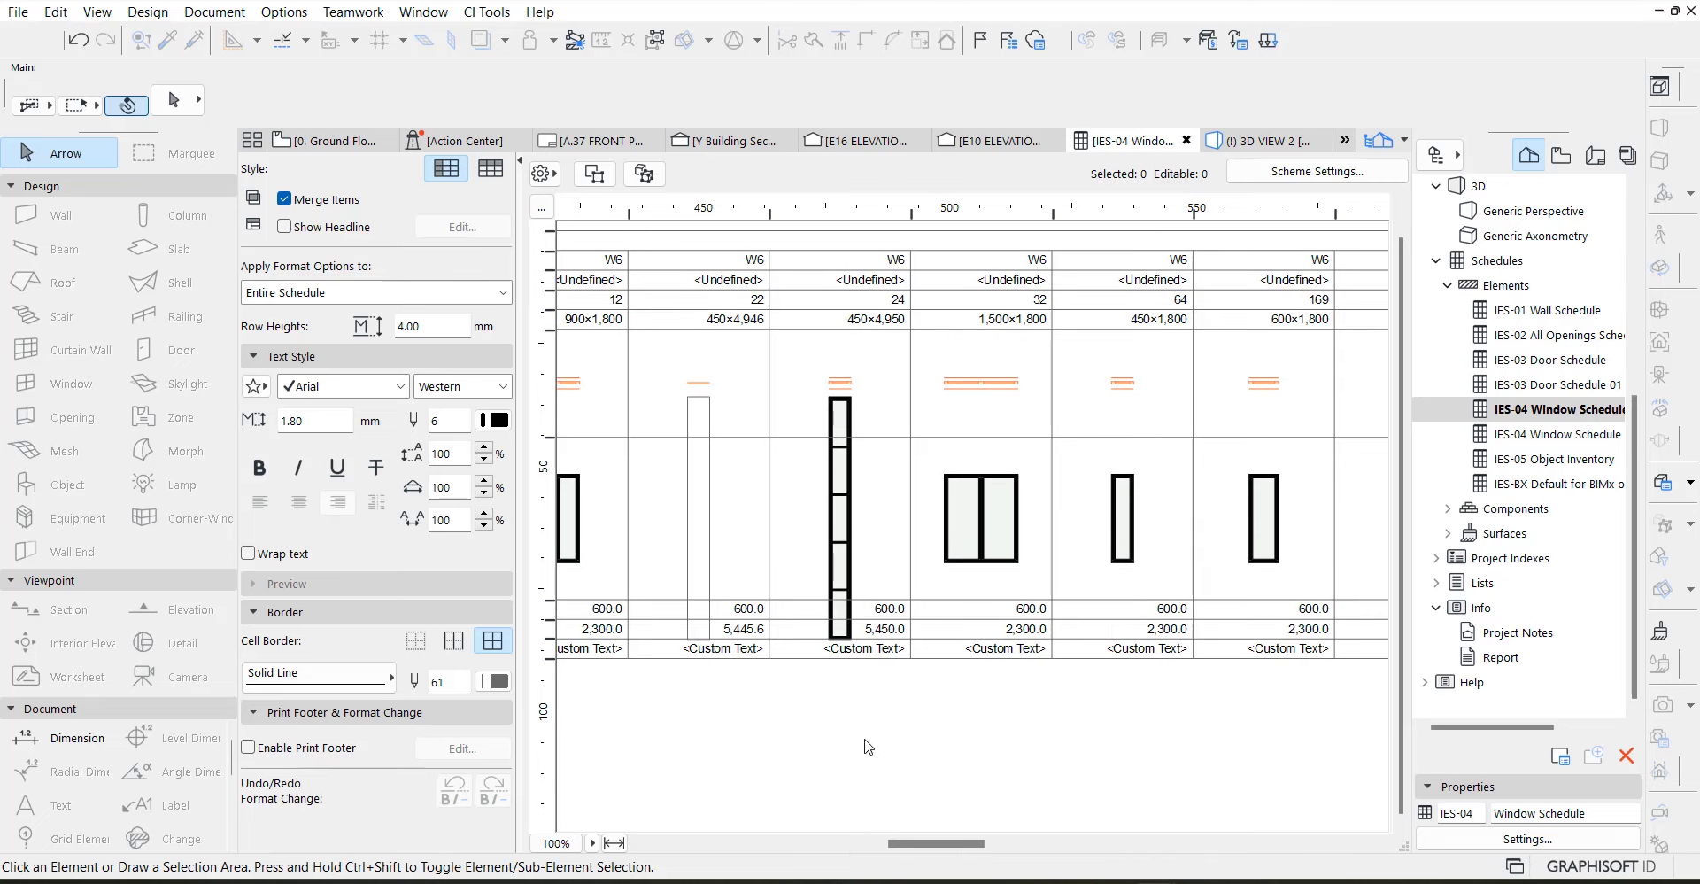
drag(917, 848, 976, 847)
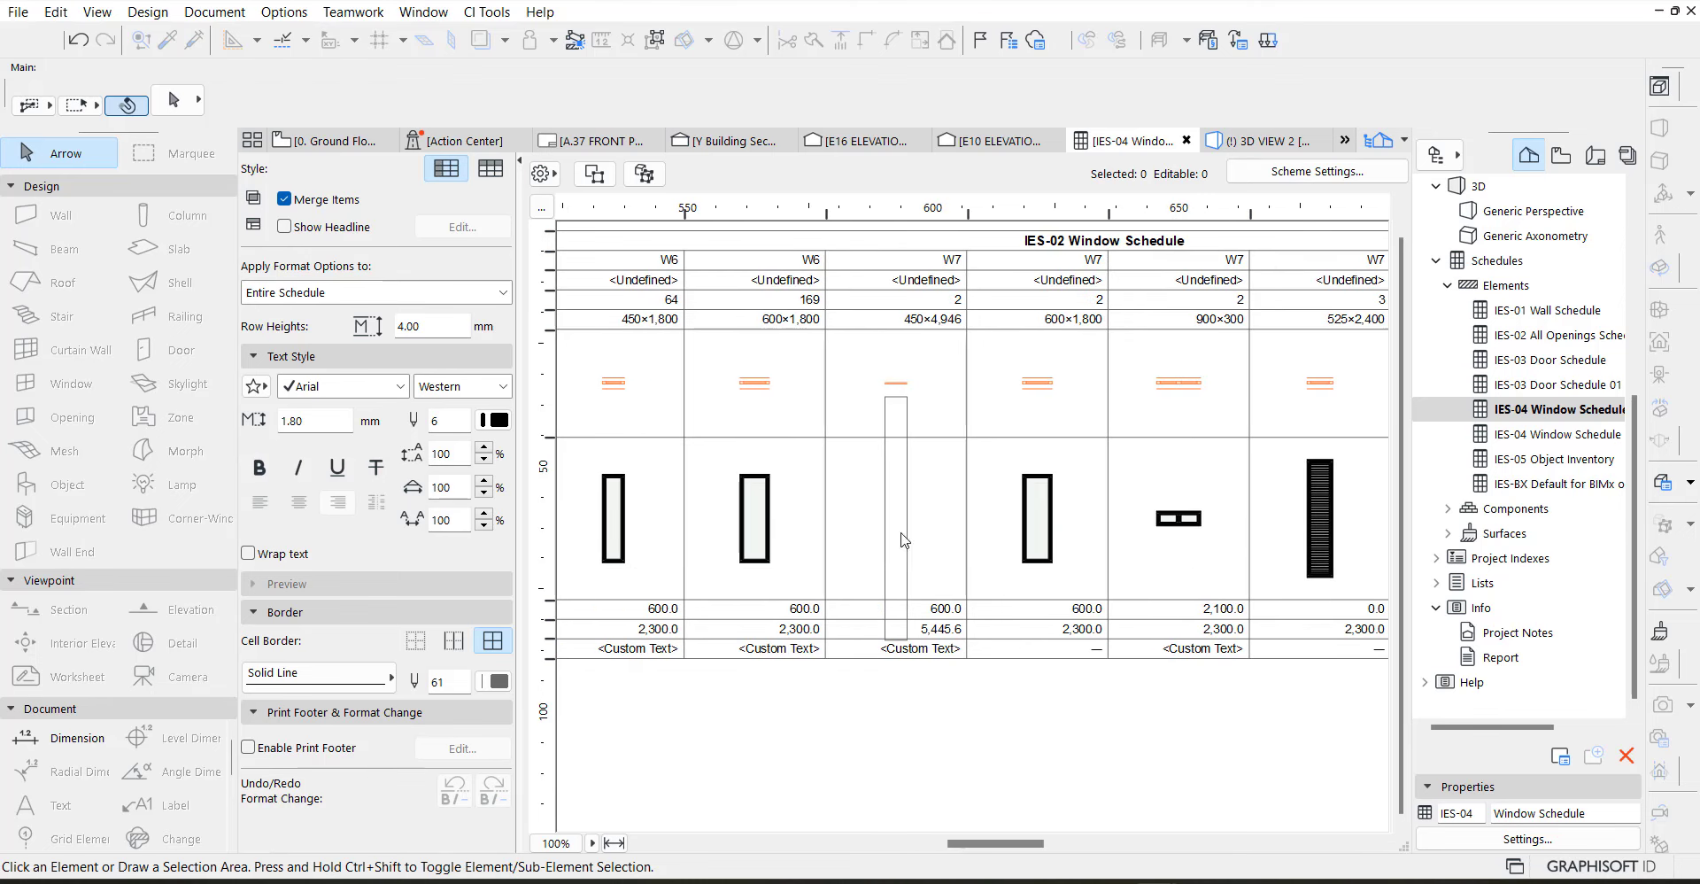
drag(1011, 844, 1120, 841)
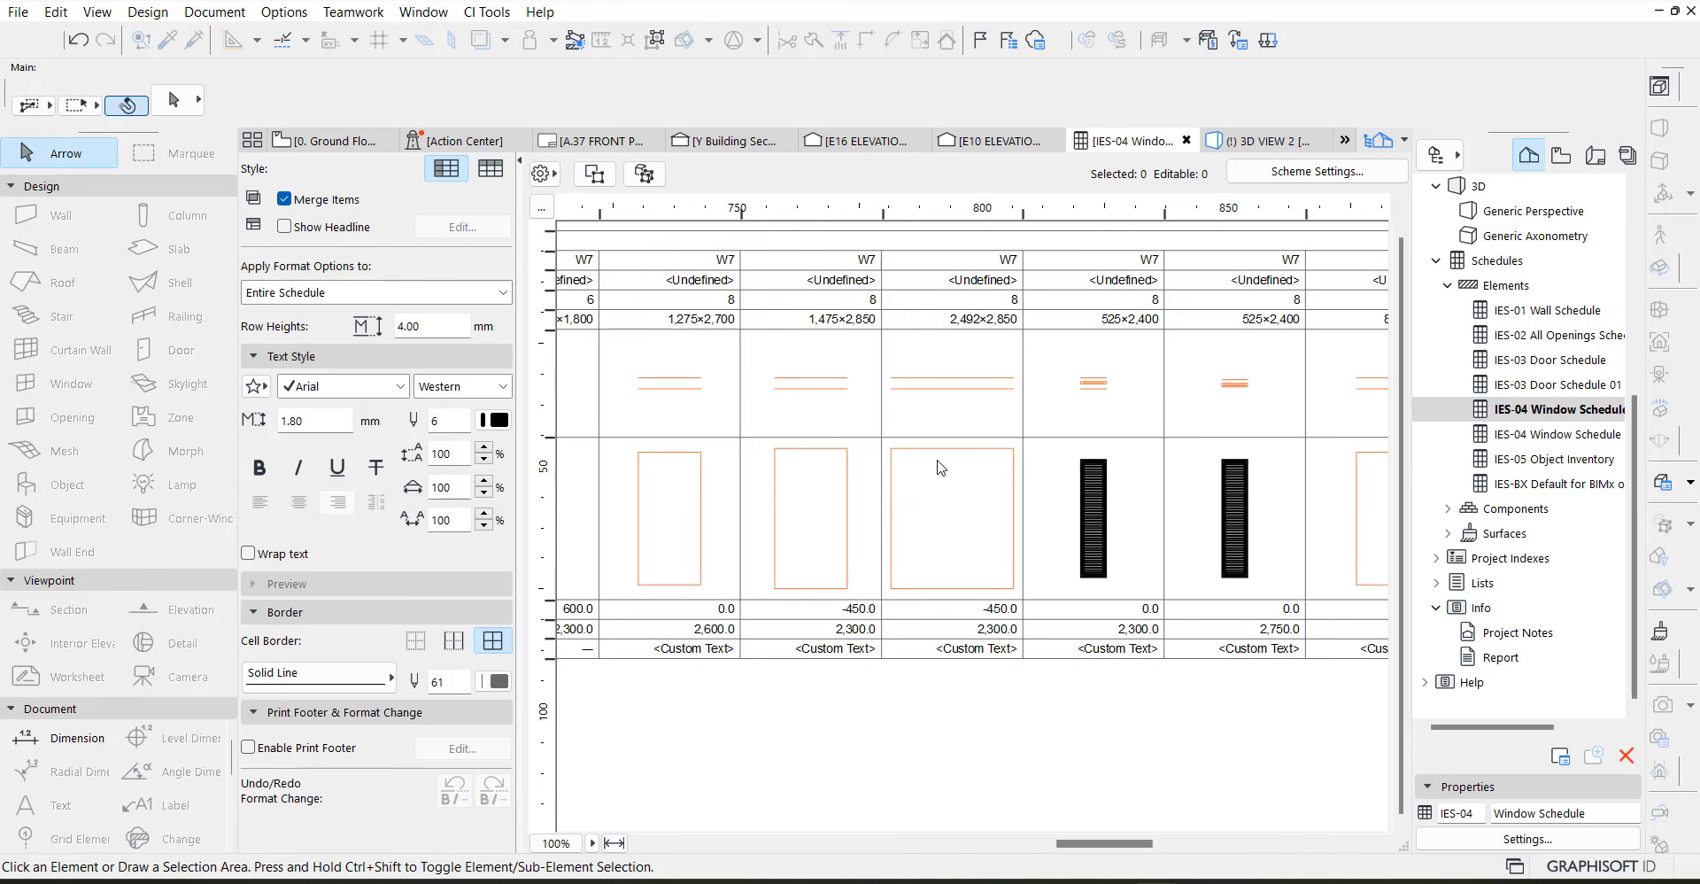
drag(1075, 849, 849, 843)
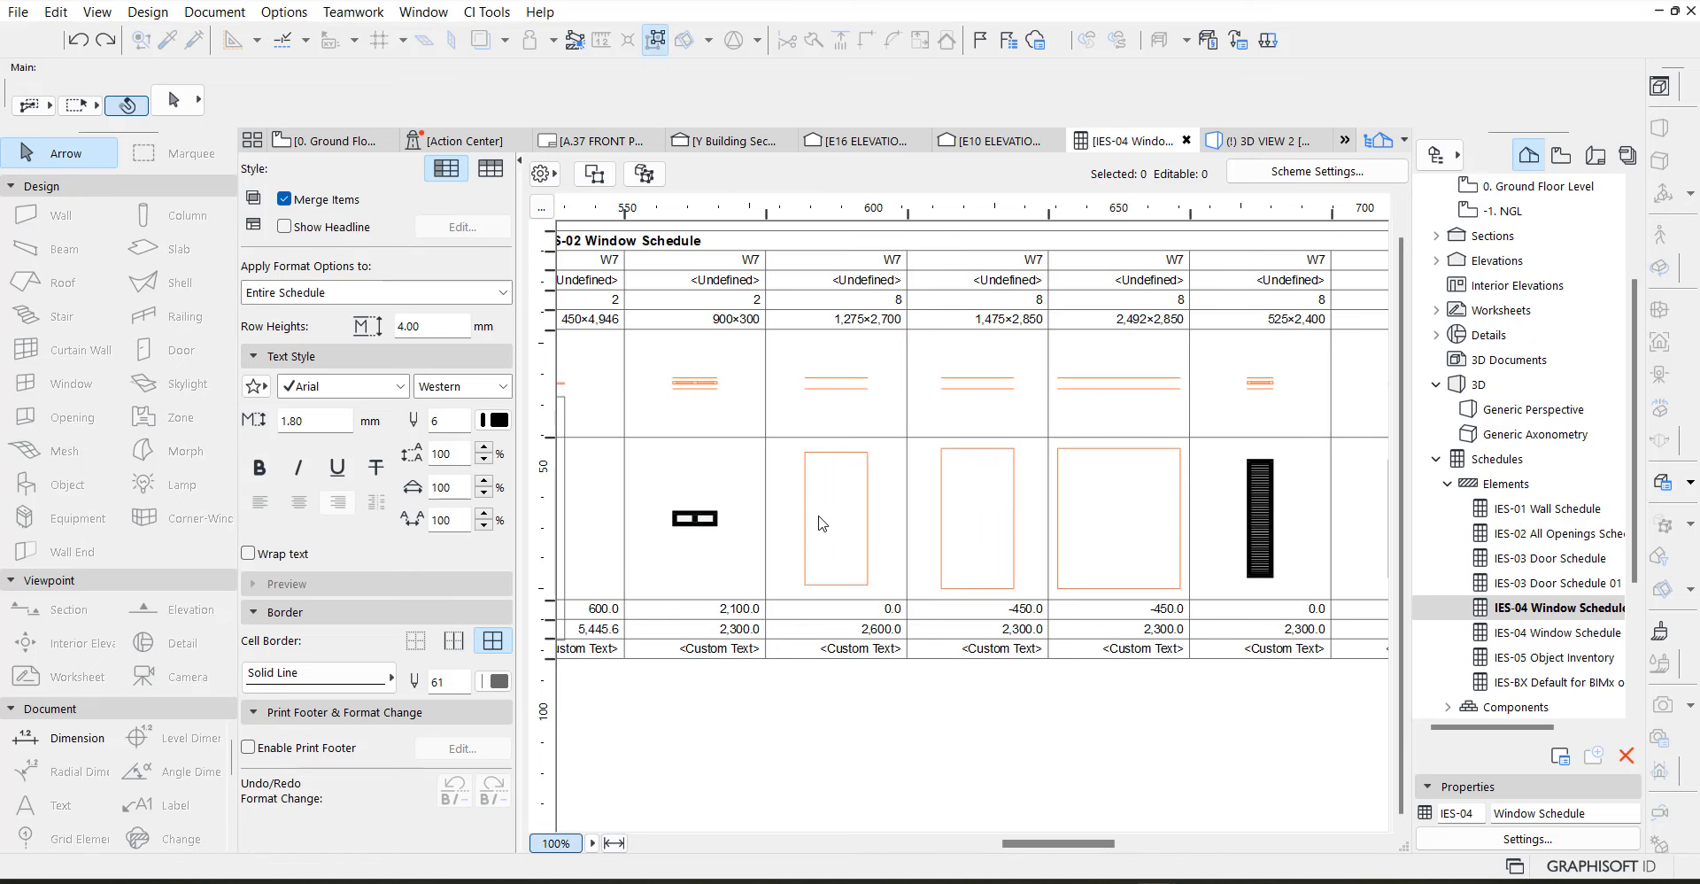
Select the 1,275×2,700 W7 openings in the schedule and show them in the 3D view
click(857, 457)
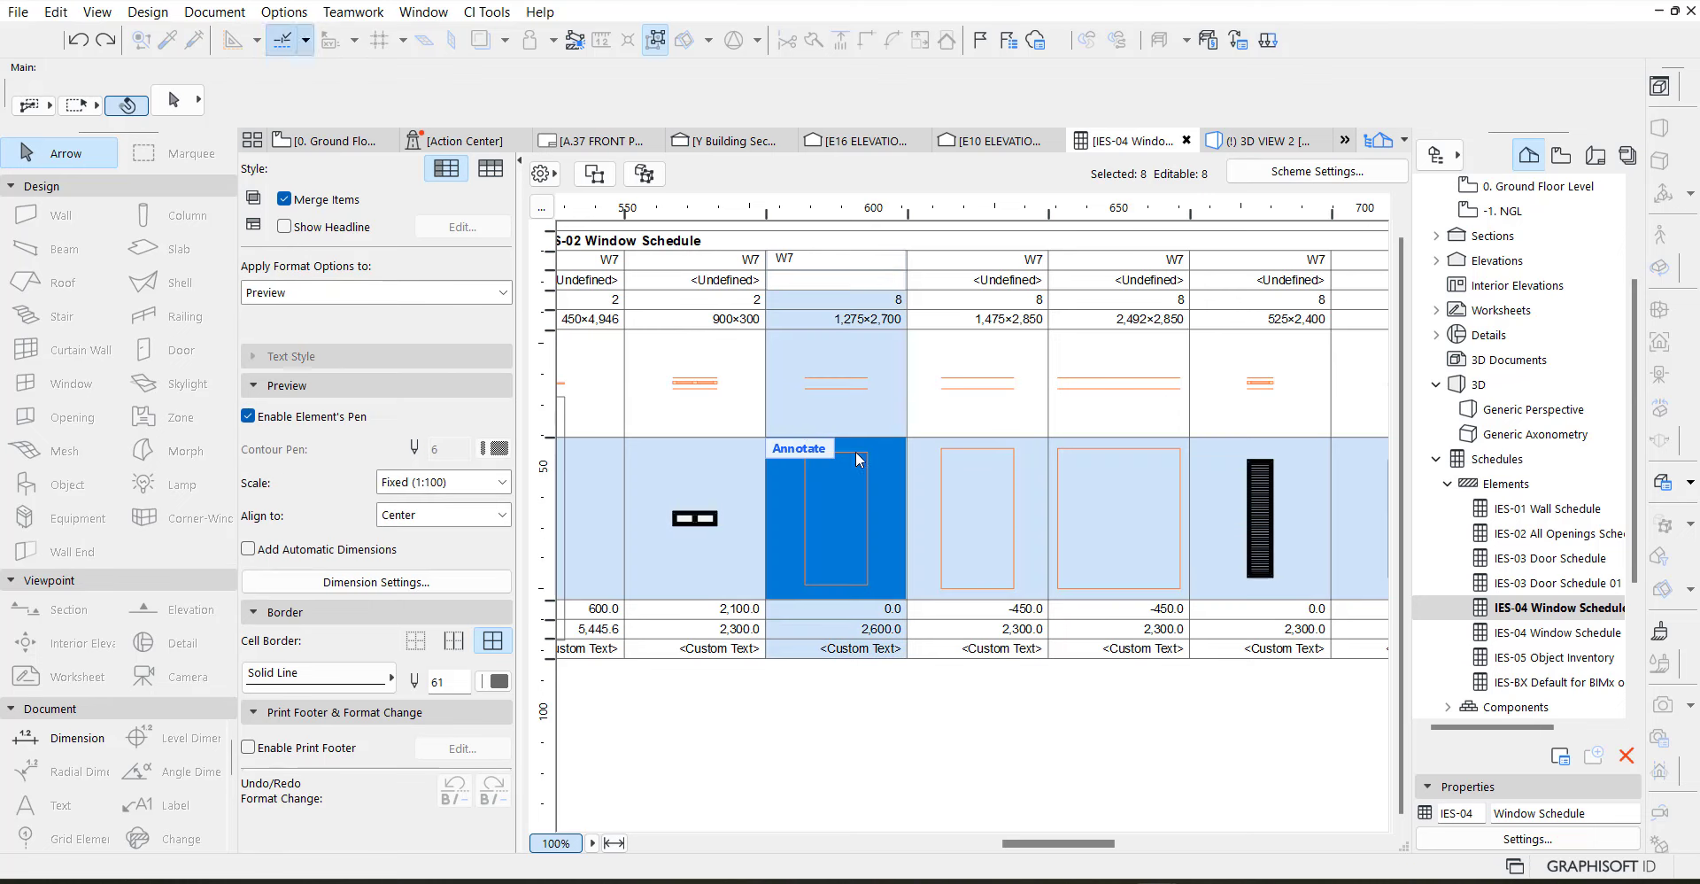
click(645, 174)
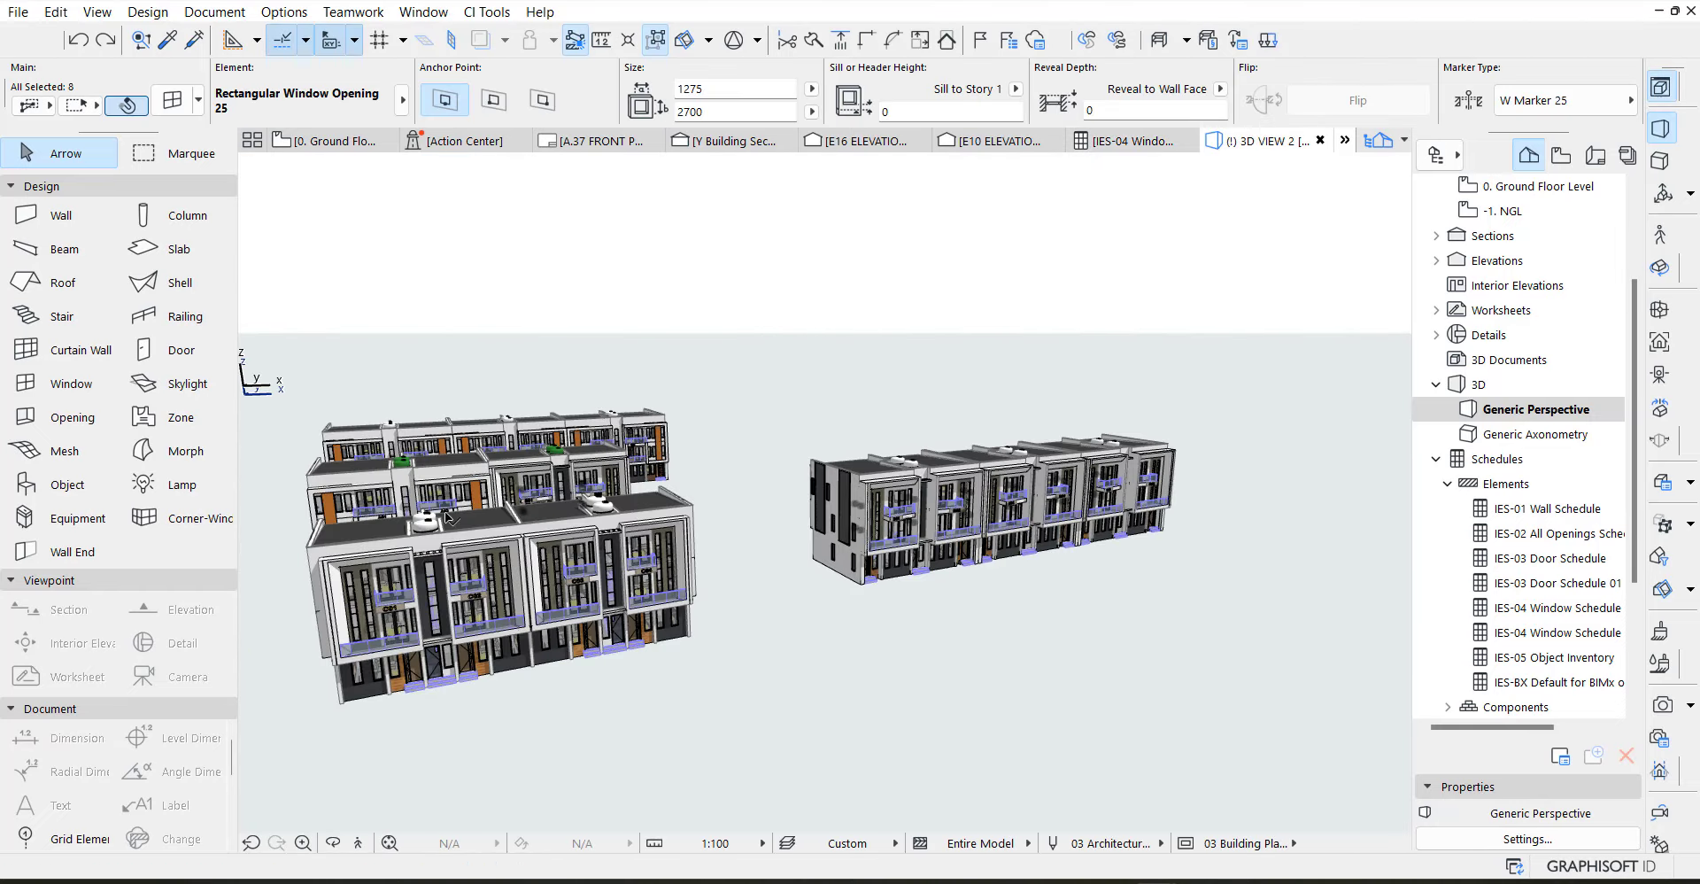
scroll(421, 518, up, 3)
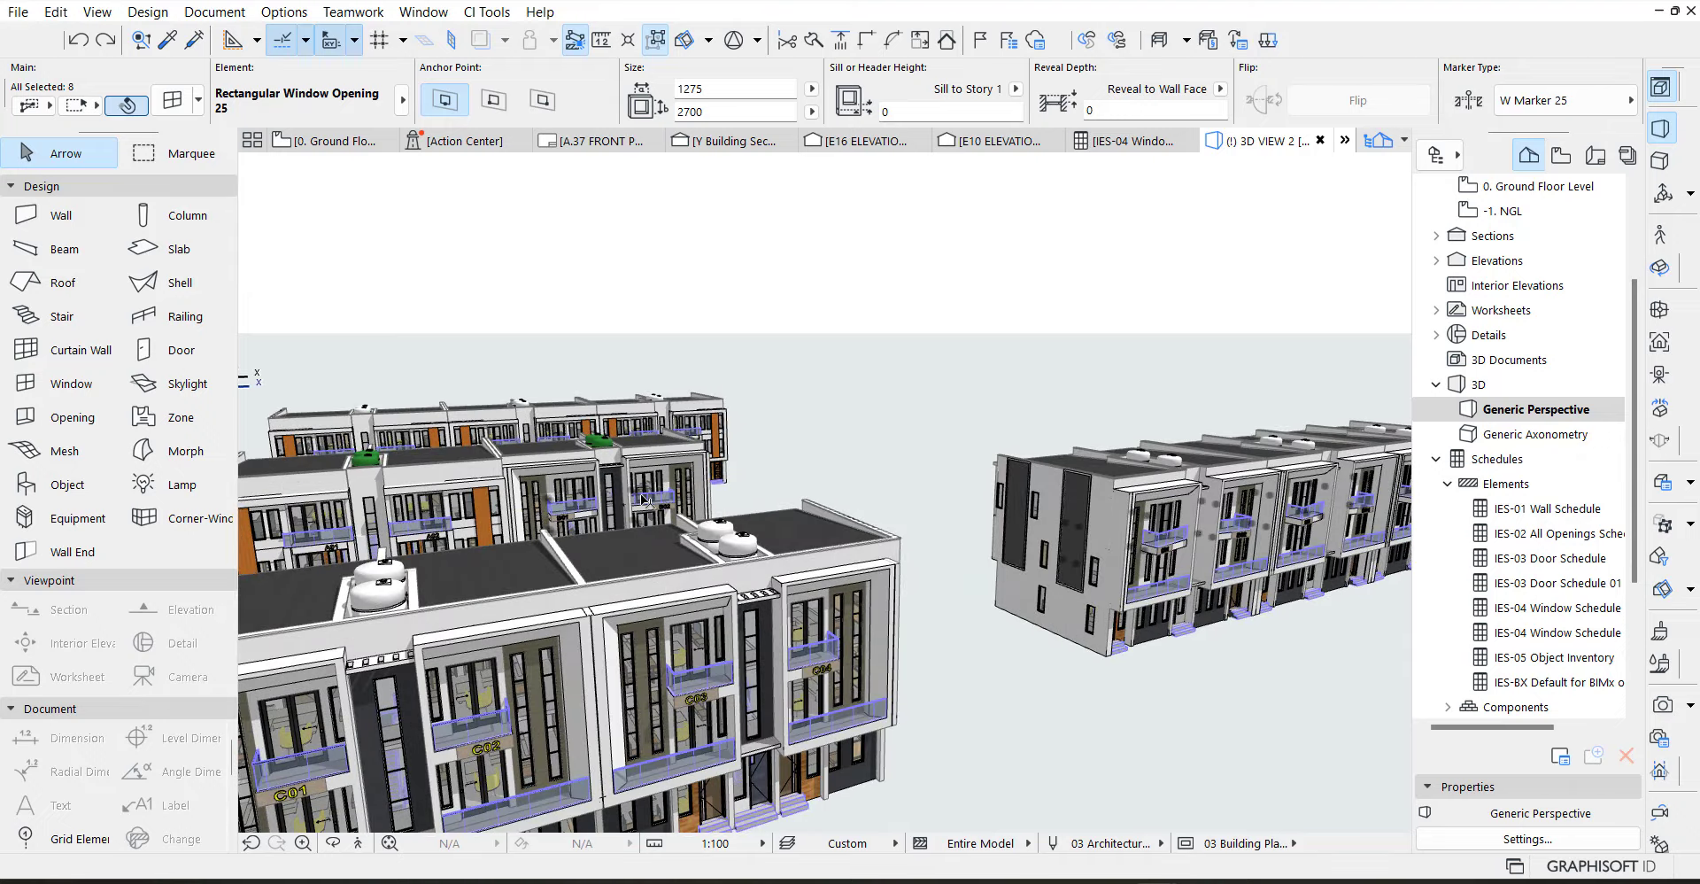
Set the selected 1,275×2,700 W7 openings to No Marker and clear their ARCHICAD Classification - 22
key(o)
drag(645, 501, 519, 377)
key(Escape)
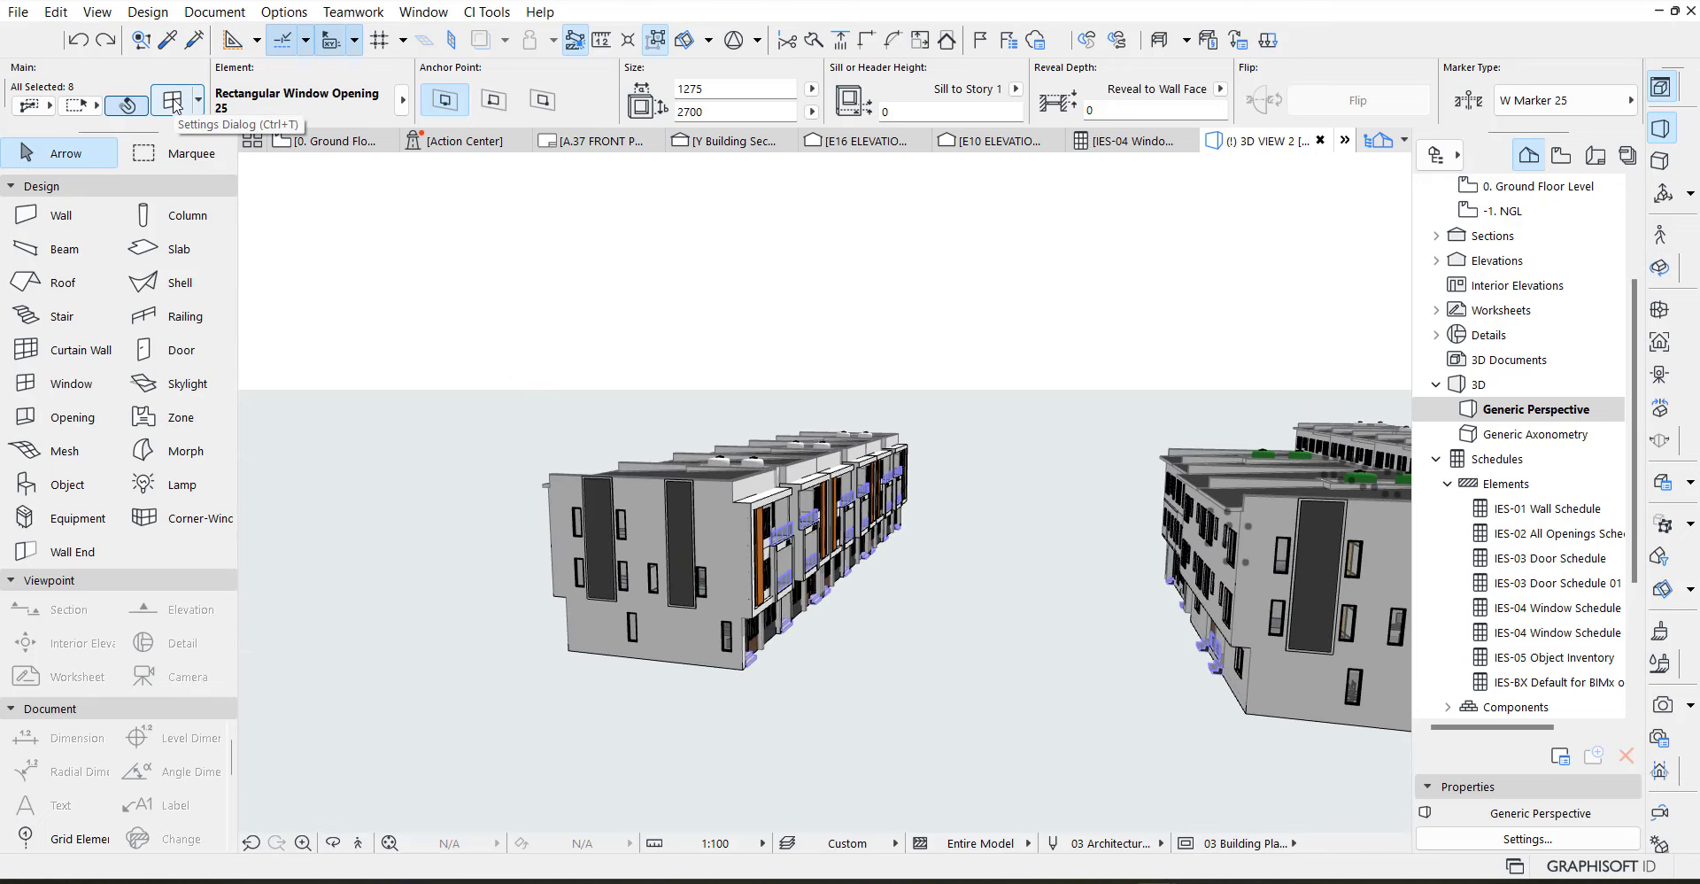
key(ctrl+t)
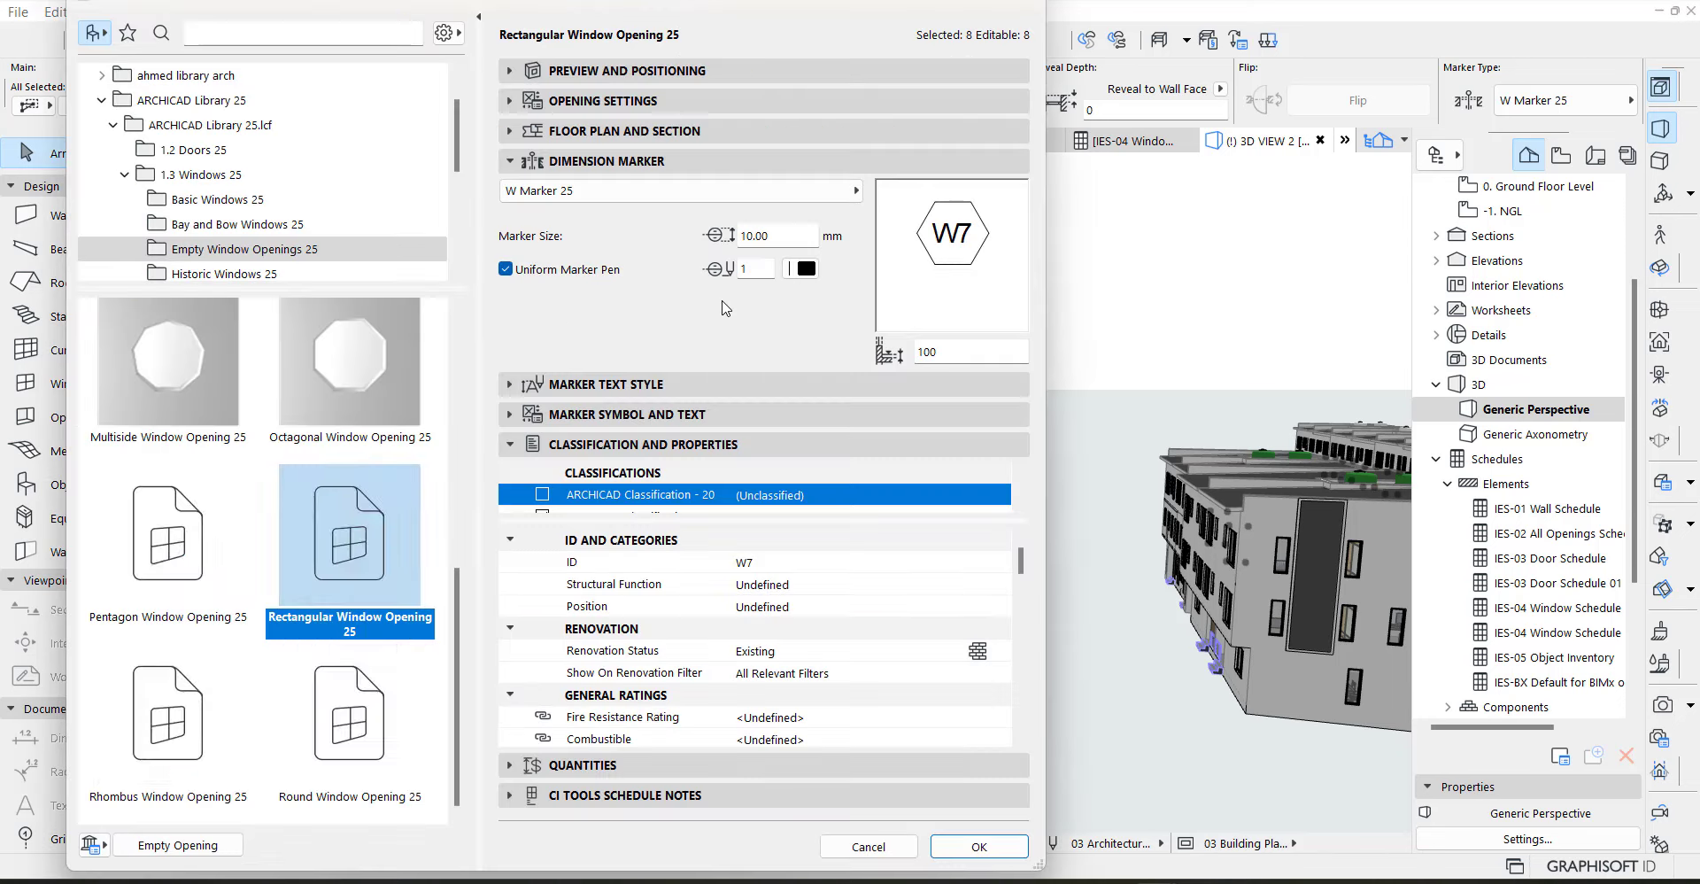
click(744, 193)
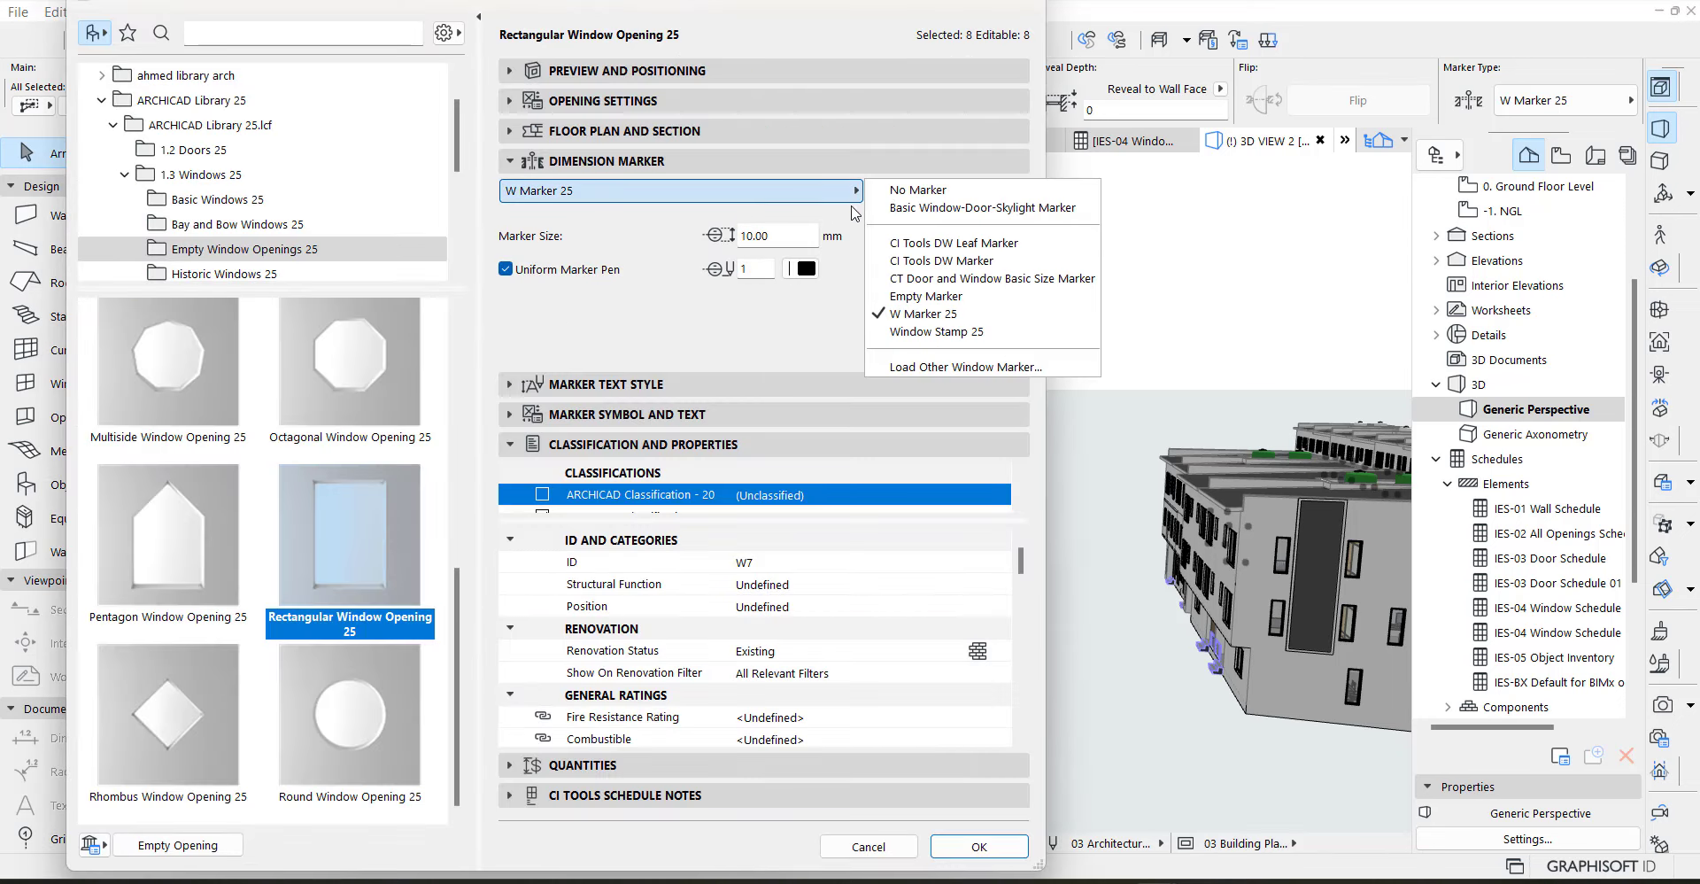
click(908, 191)
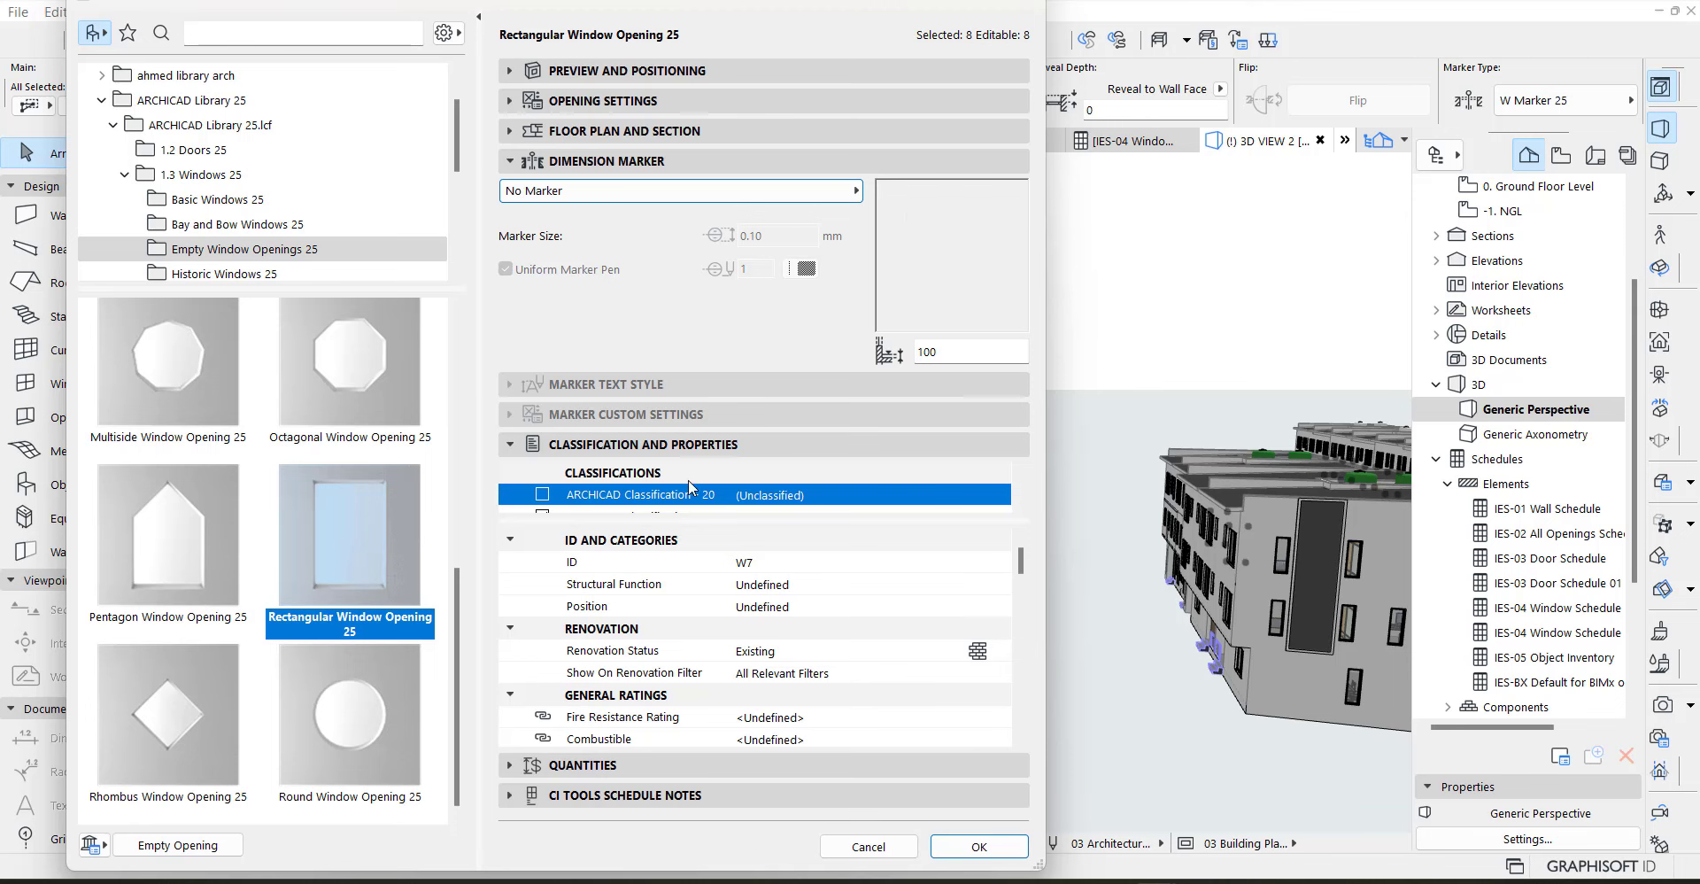
scroll(683, 485, down, 1)
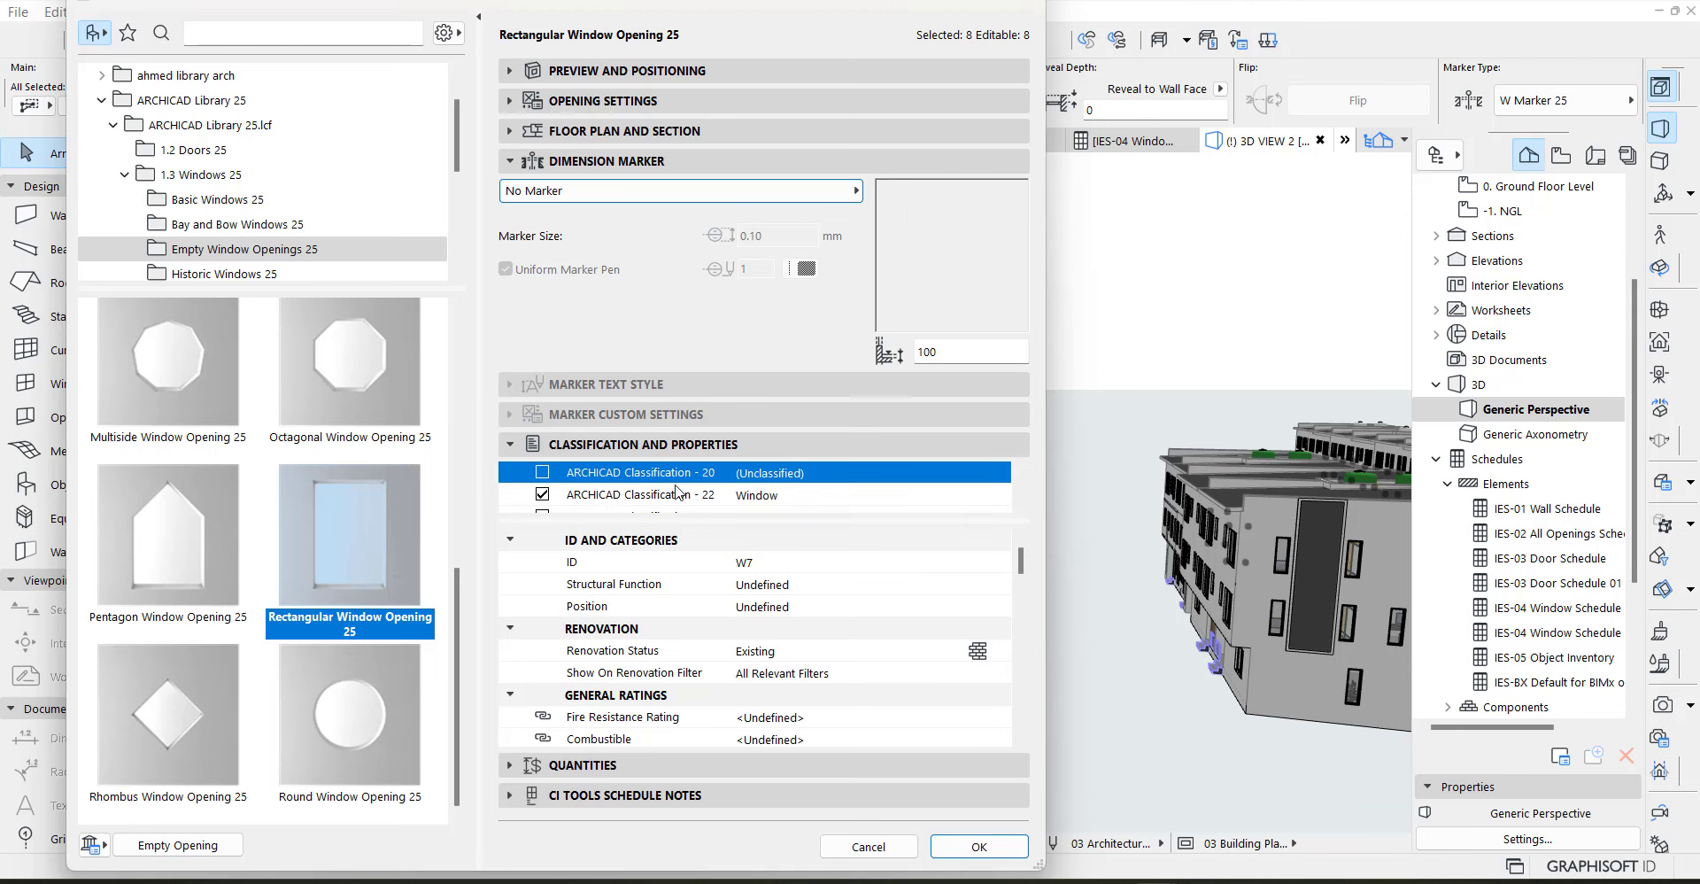
click(542, 494)
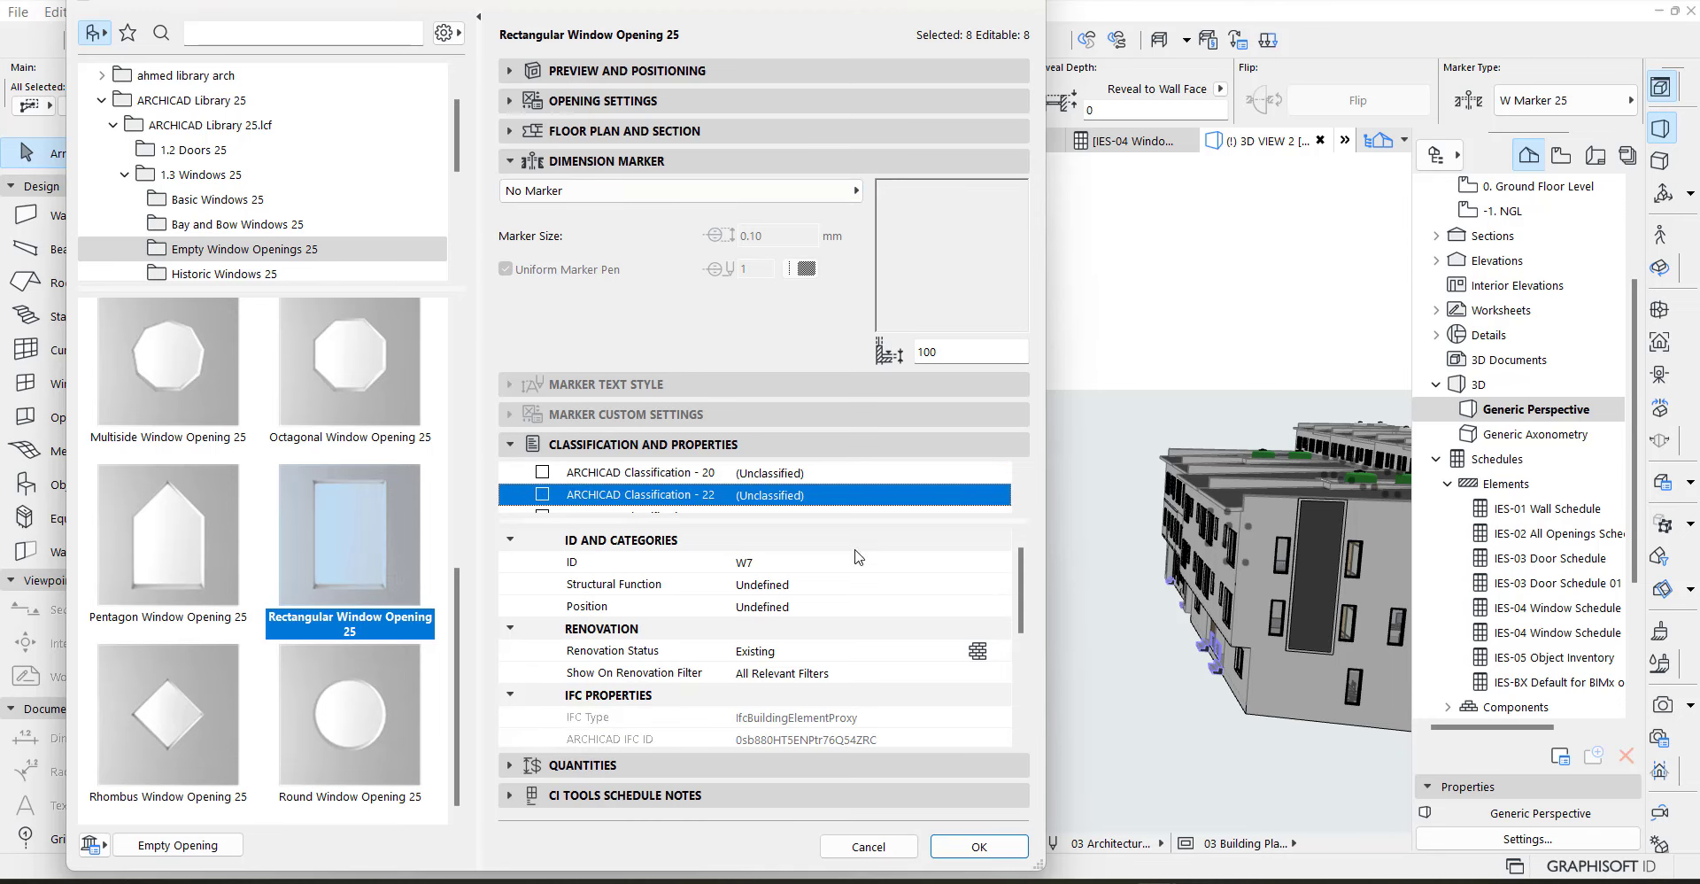
click(978, 847)
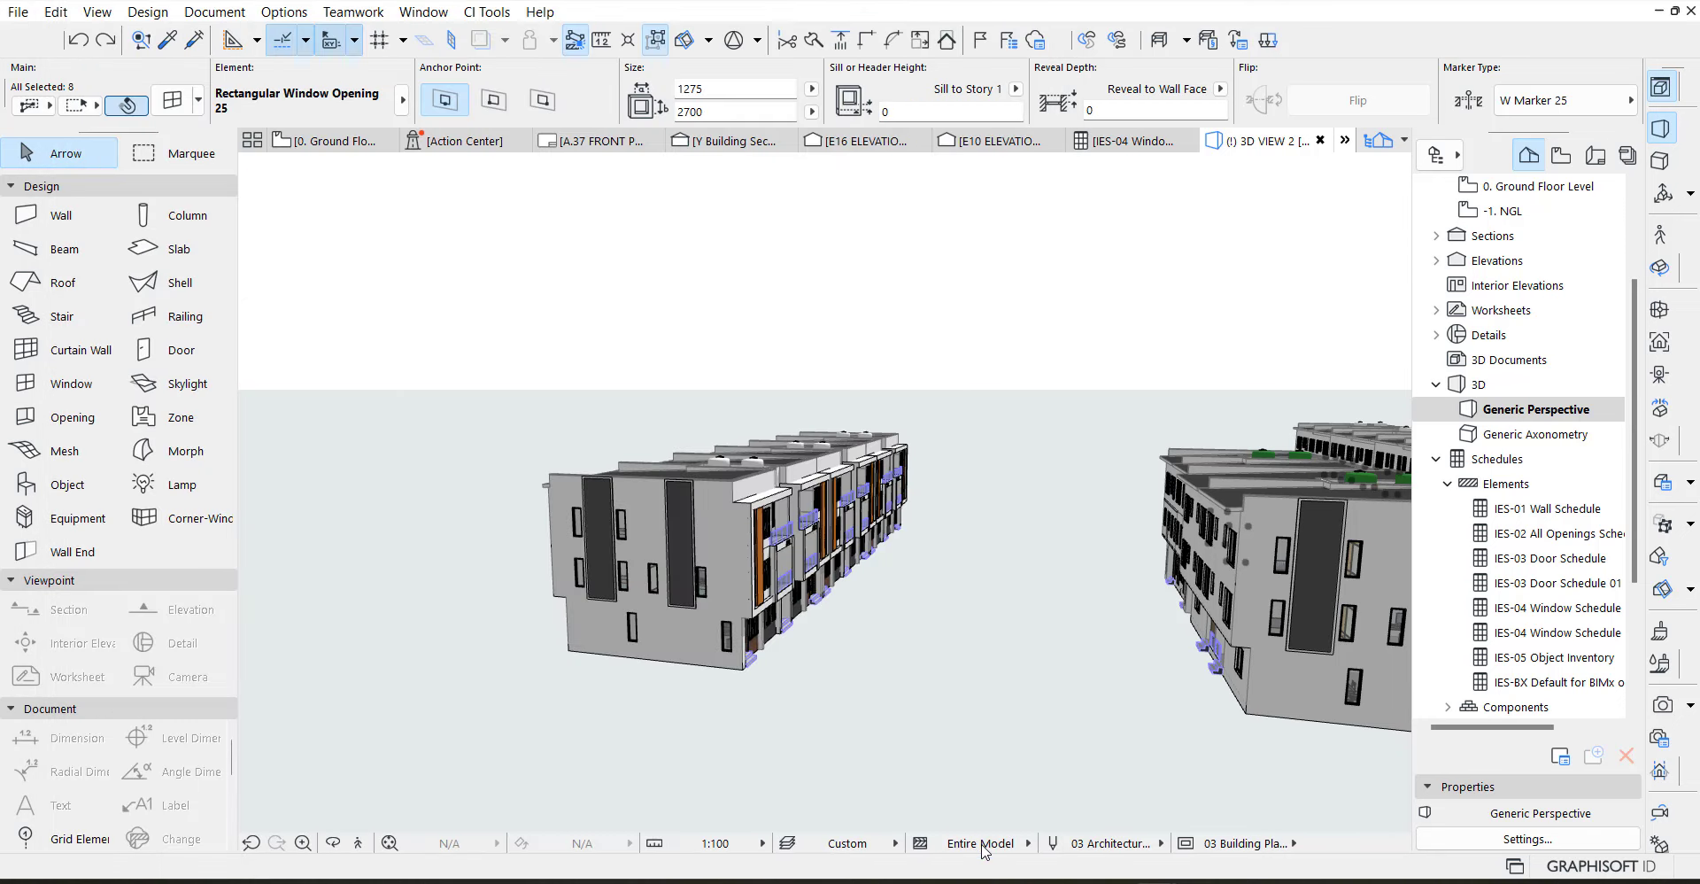
From the IES-04 Window Schedule, select the 1,475×2,850 W7 openings in 3D, set them to No Marker and clear their ARCHICAD Classification - 22
double_click(1572, 607)
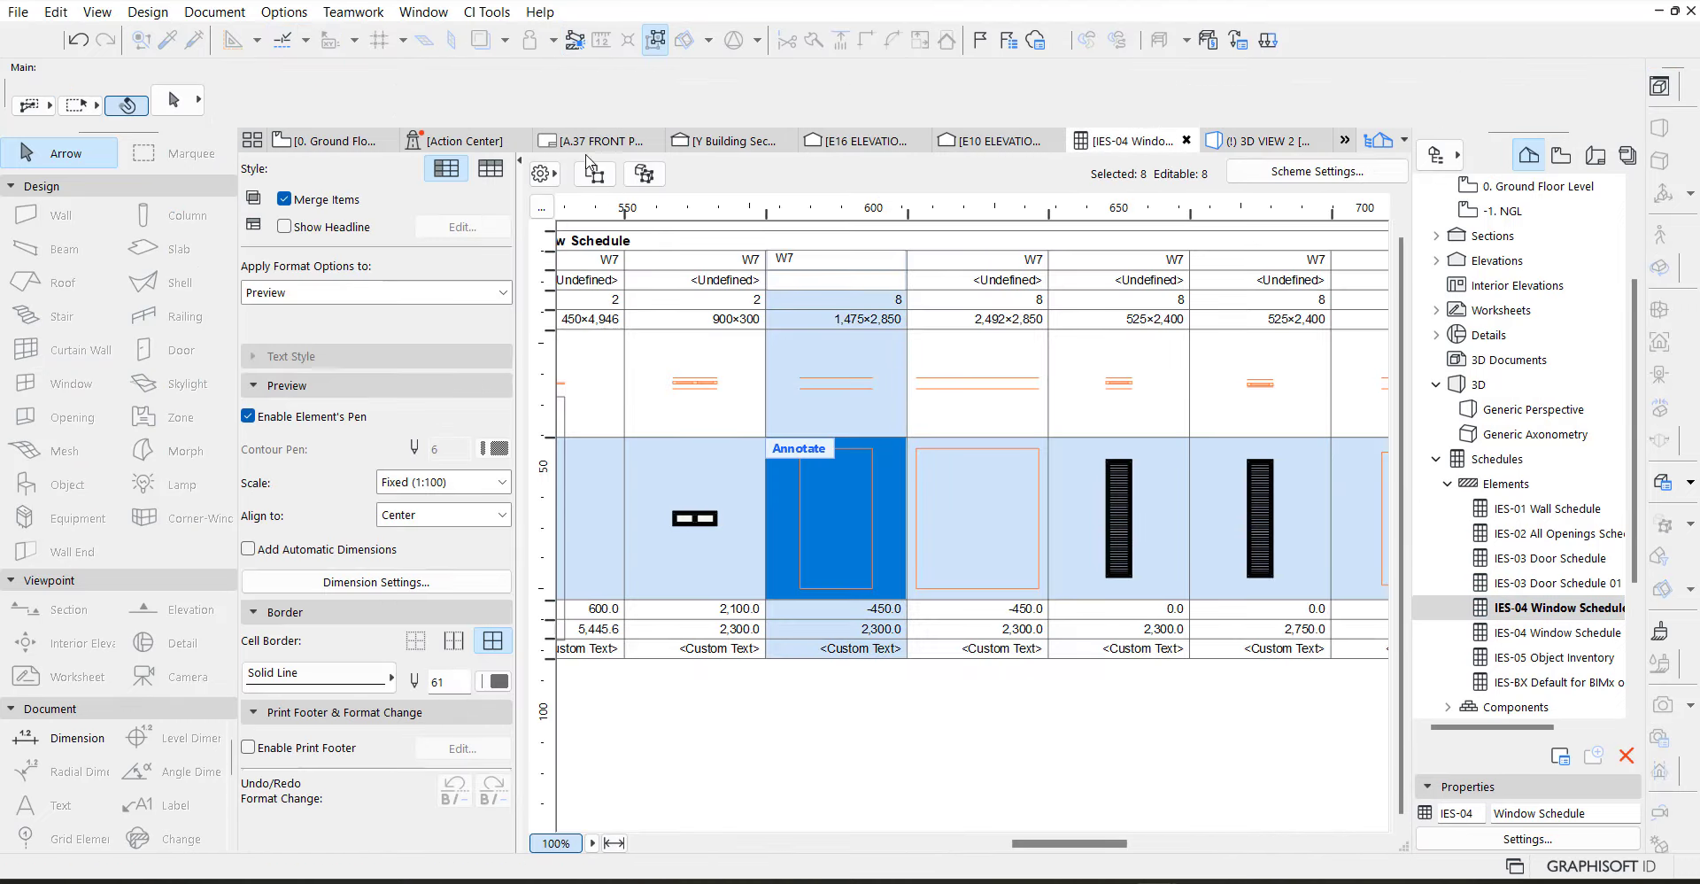
click(644, 175)
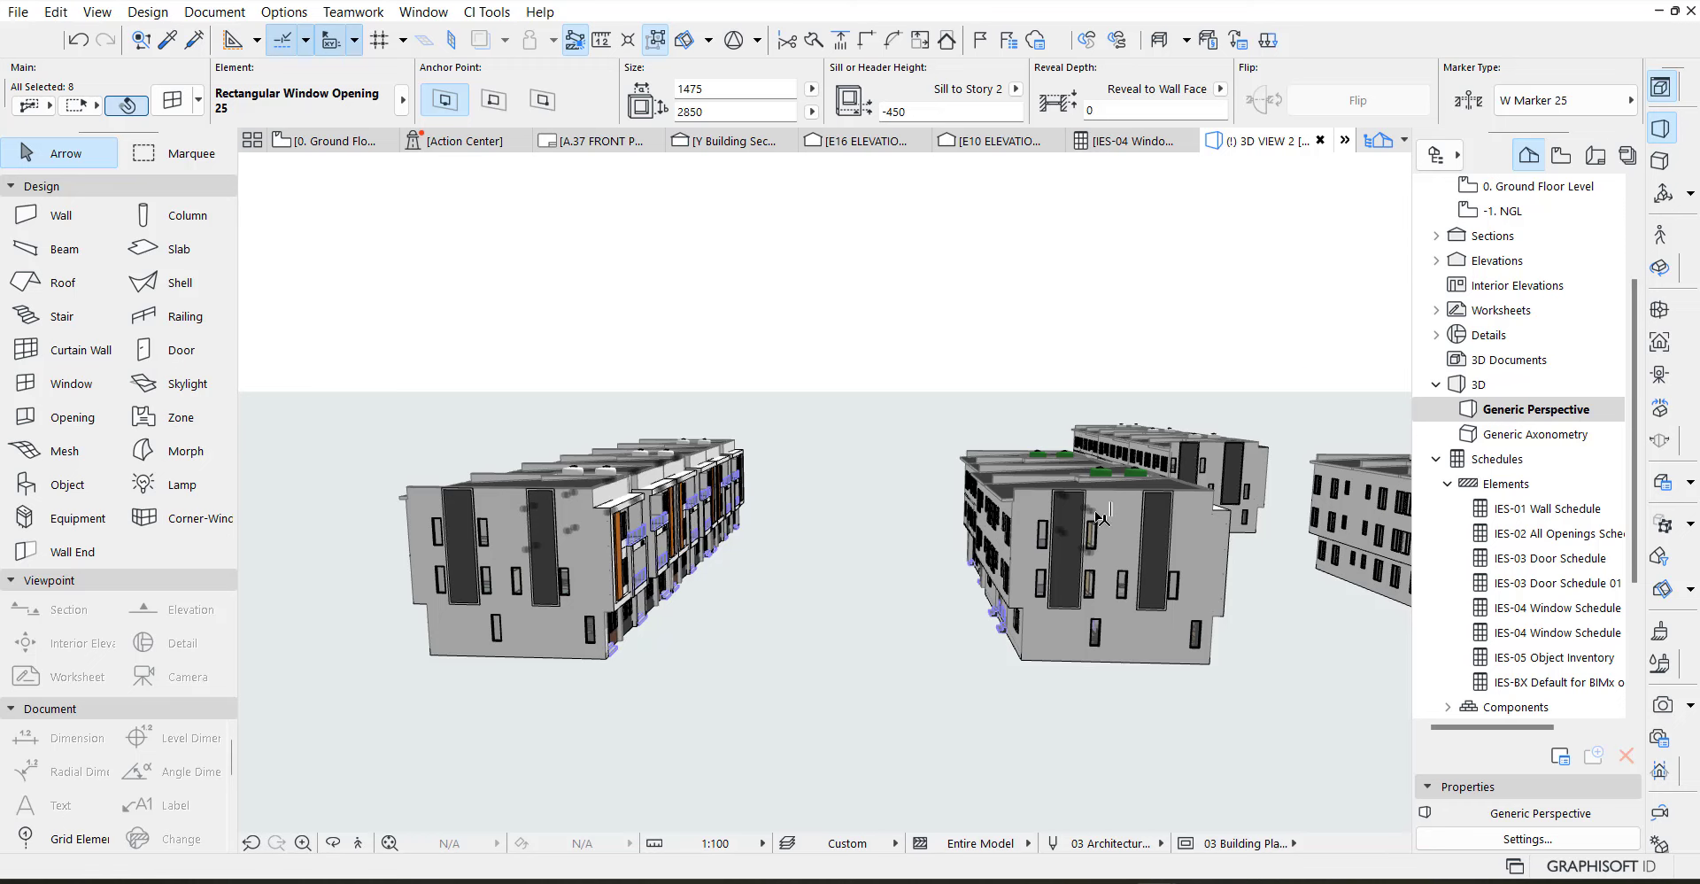
shift+middle_drag(1103, 518, 784, 504)
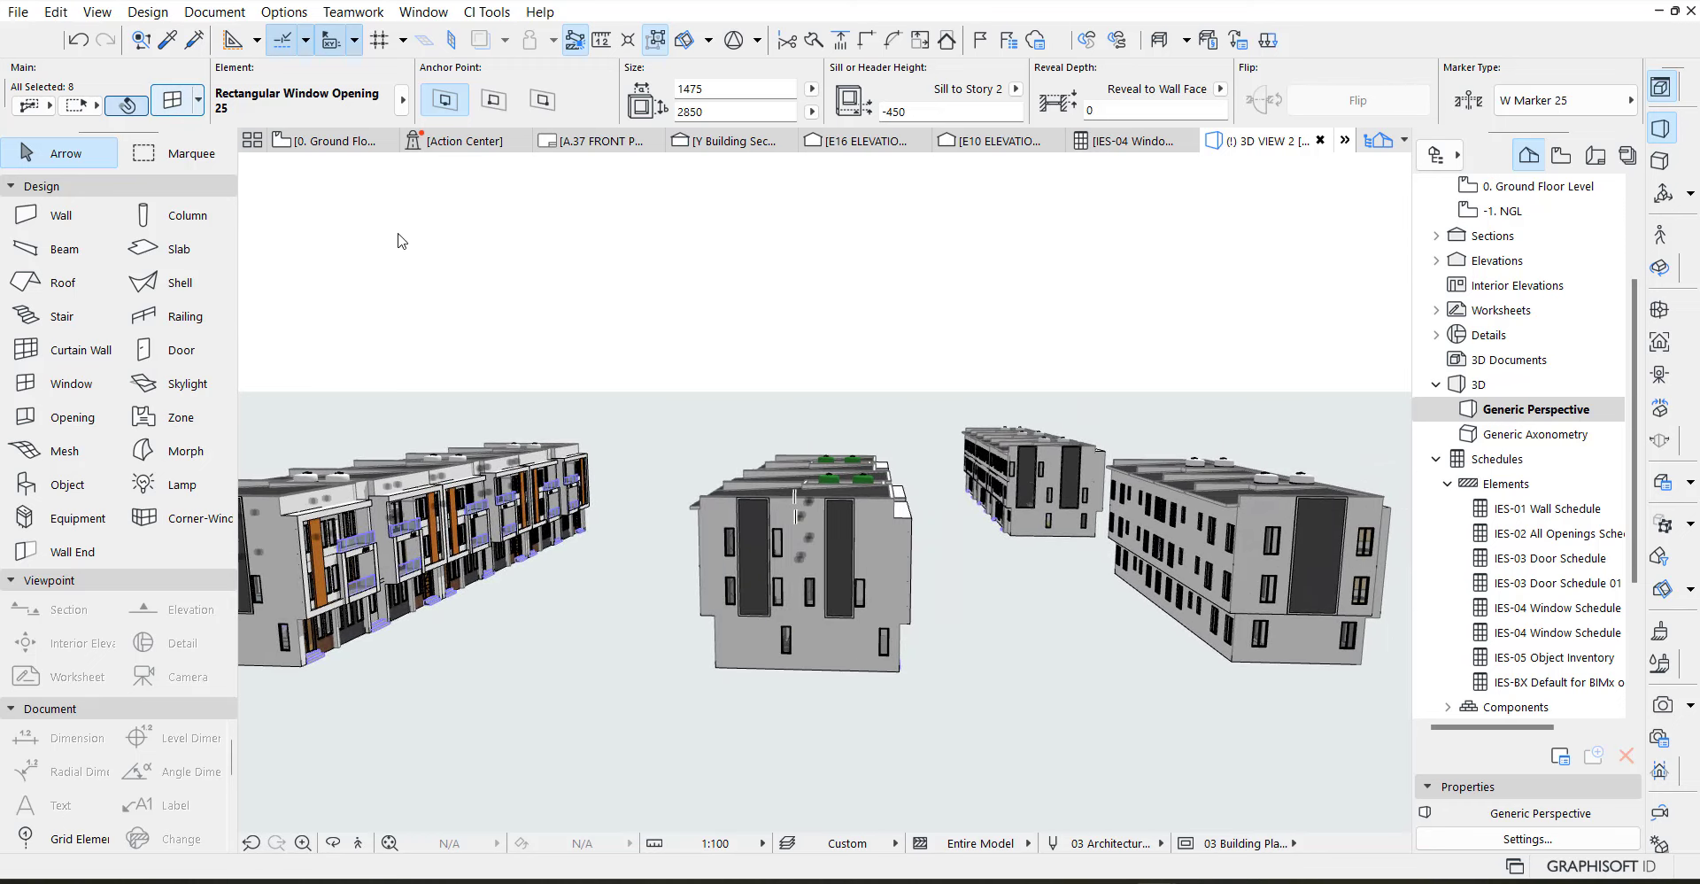
key(ctrl+t)
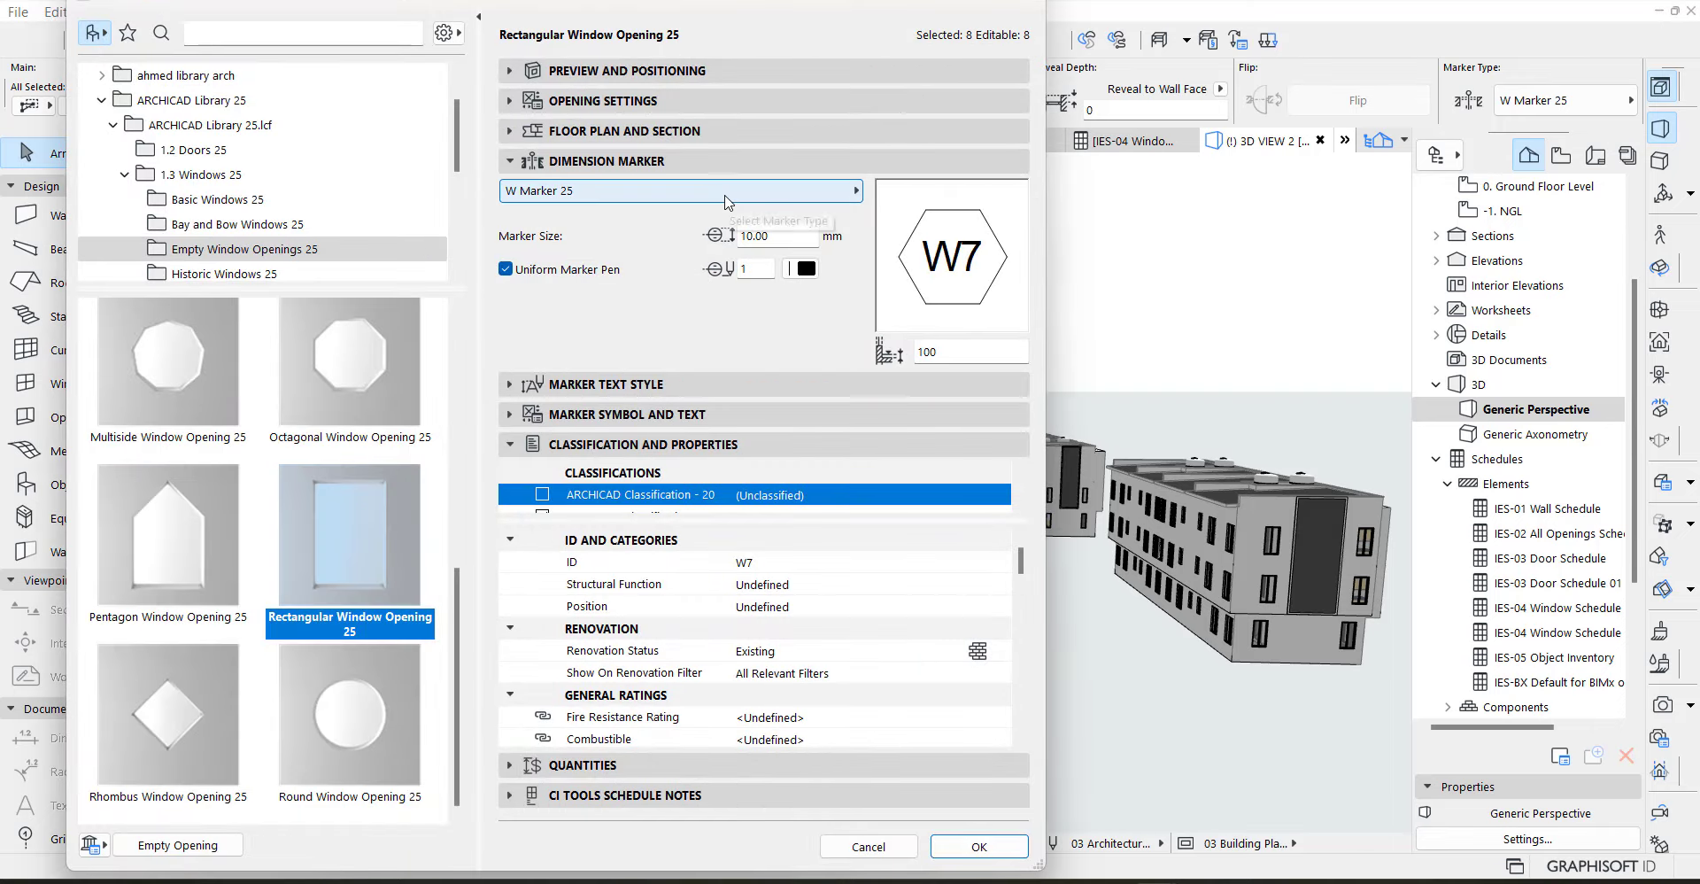
click(725, 202)
click(901, 191)
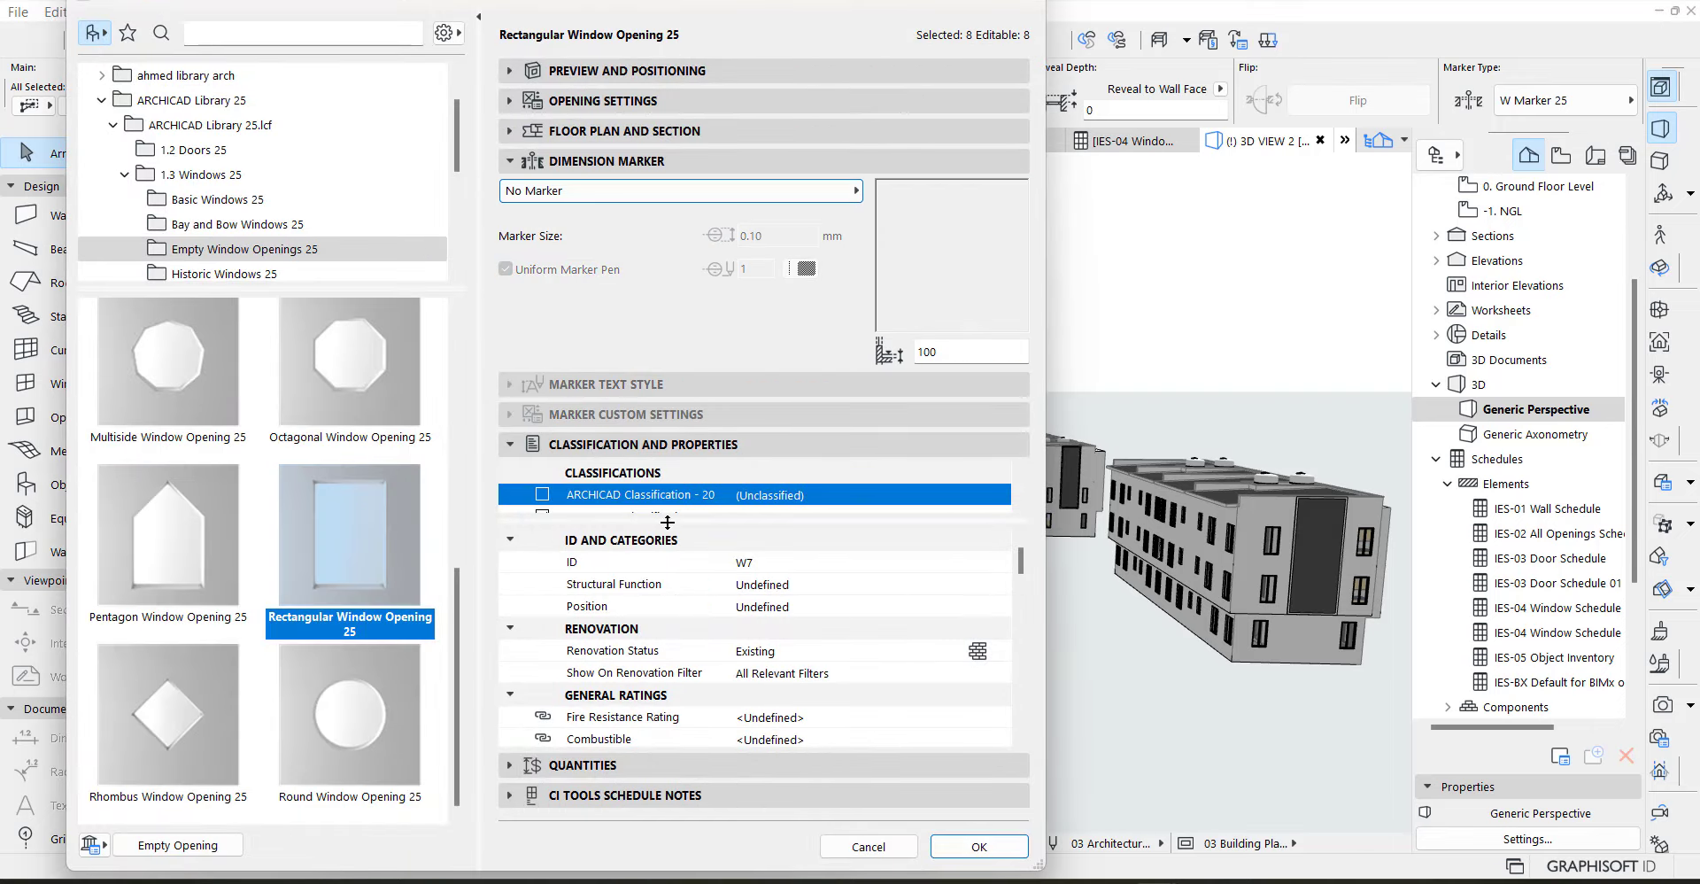
scroll(591, 506, down, 2)
click(587, 478)
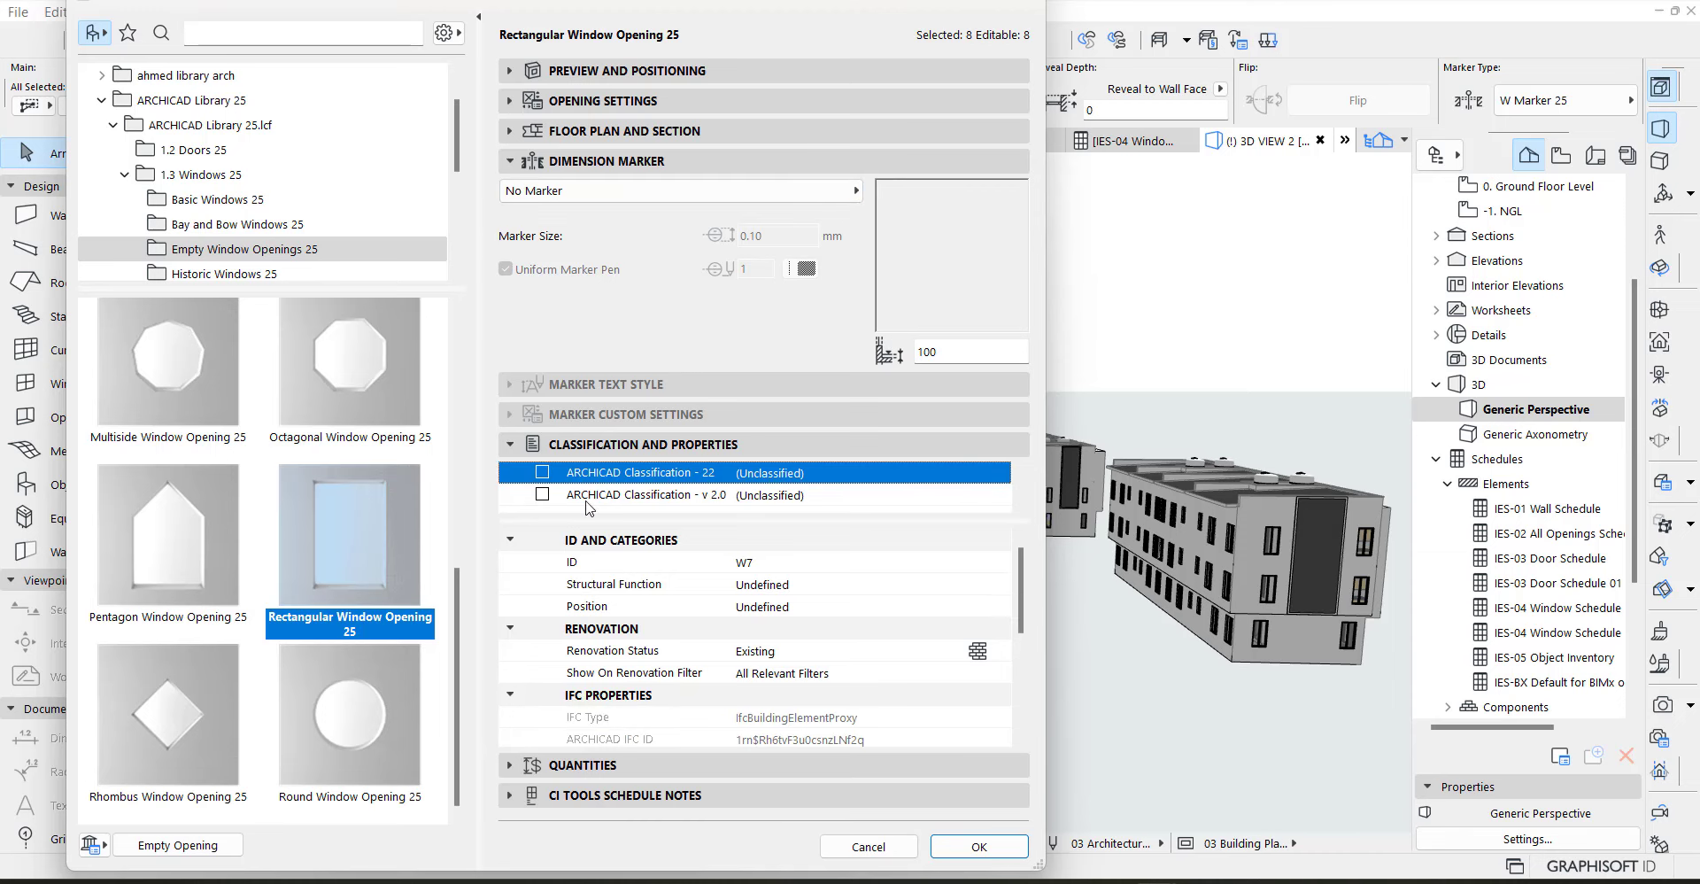
click(980, 845)
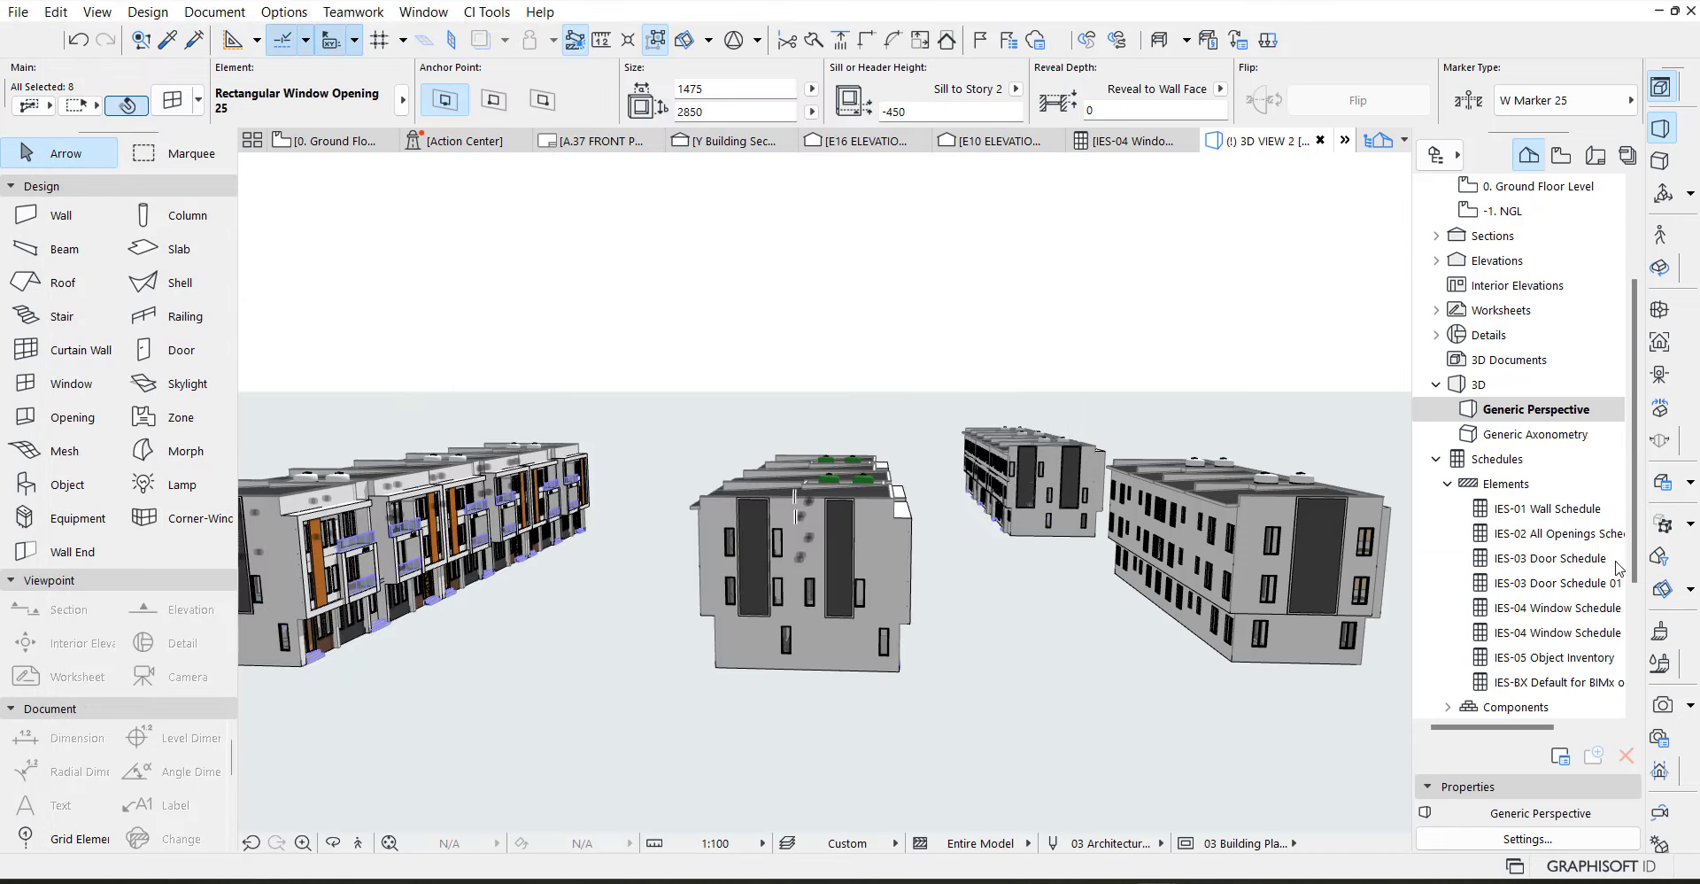
Select the schedule's 800×2,700 W7 openings in 3D, set them to No Marker and clear their ARCHICAD Classification - 22
double_click(1554, 608)
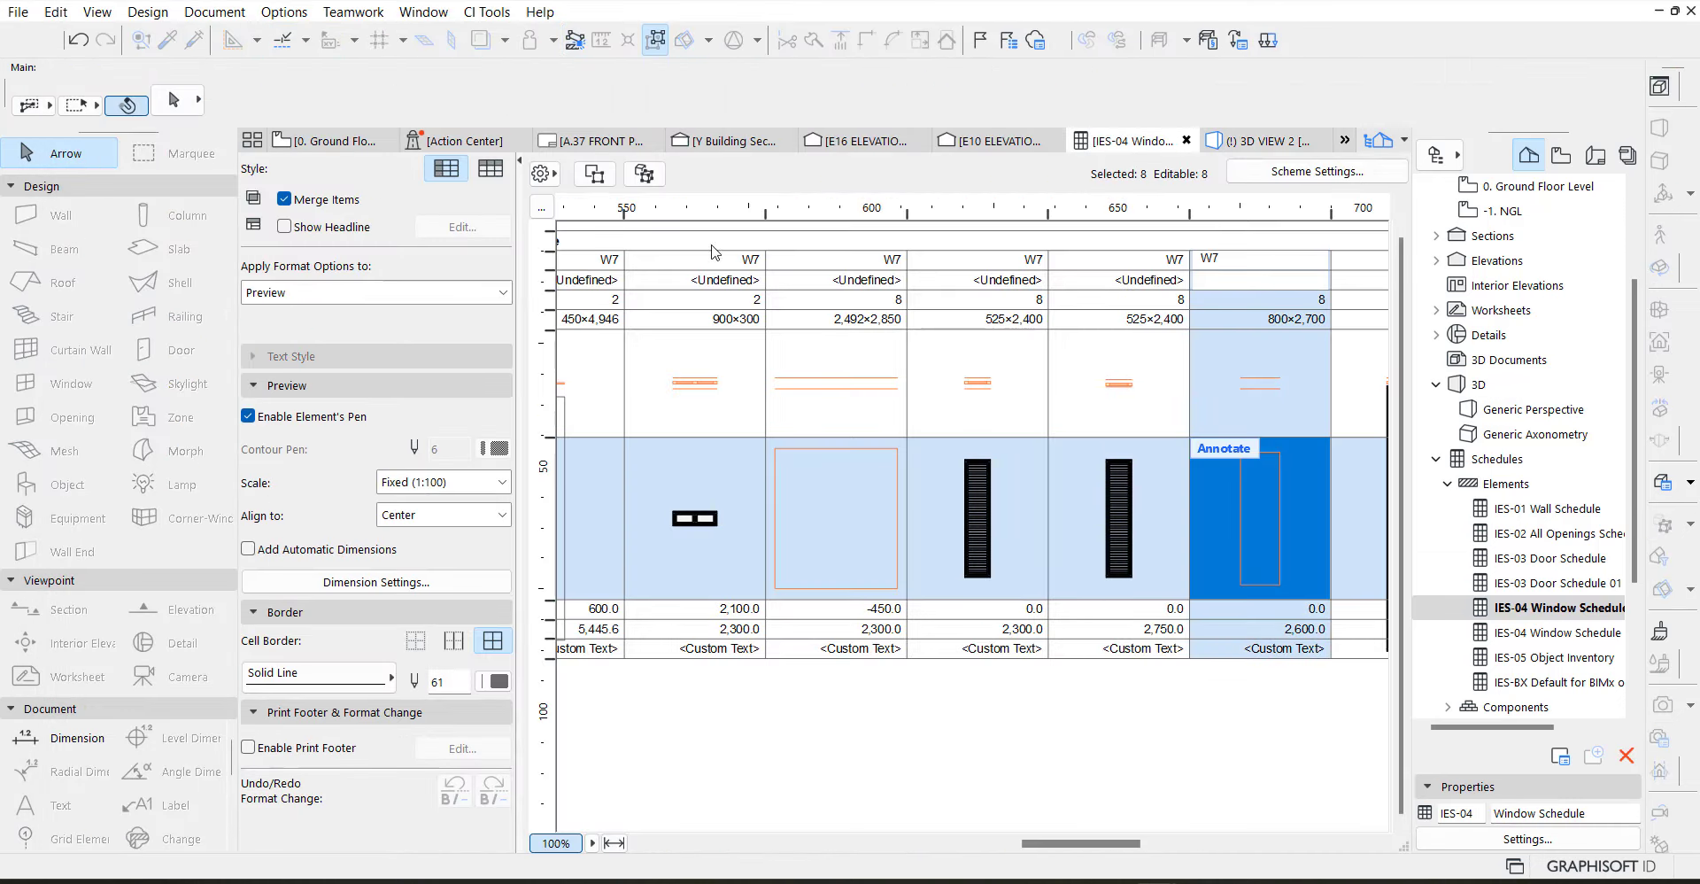
key(F3)
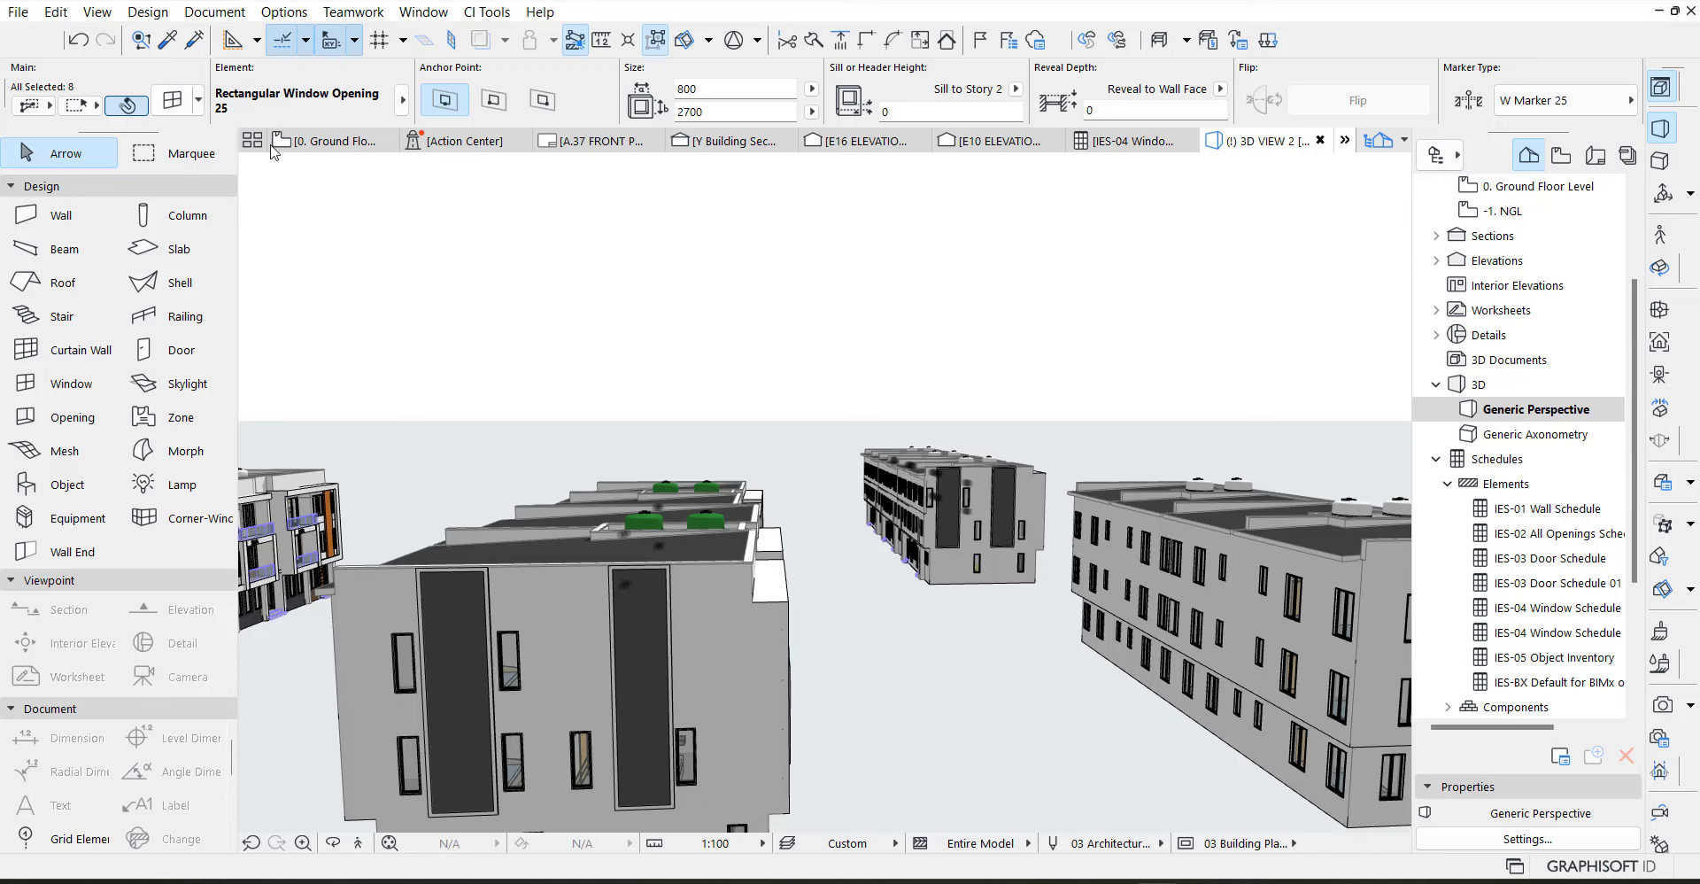
click(173, 101)
click(614, 191)
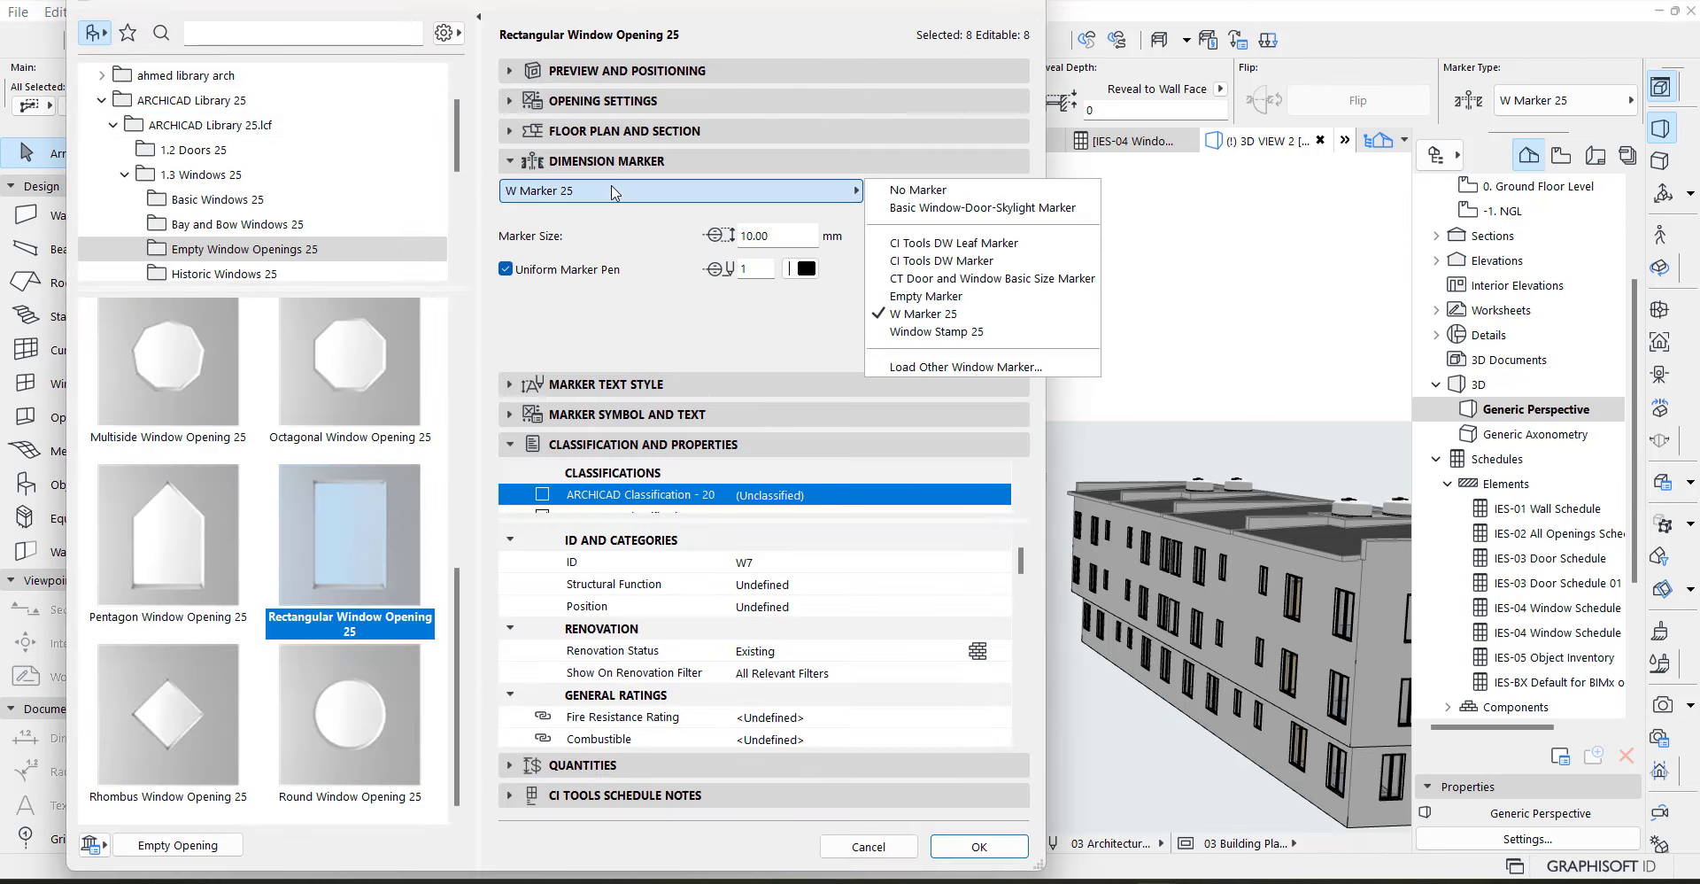
click(917, 189)
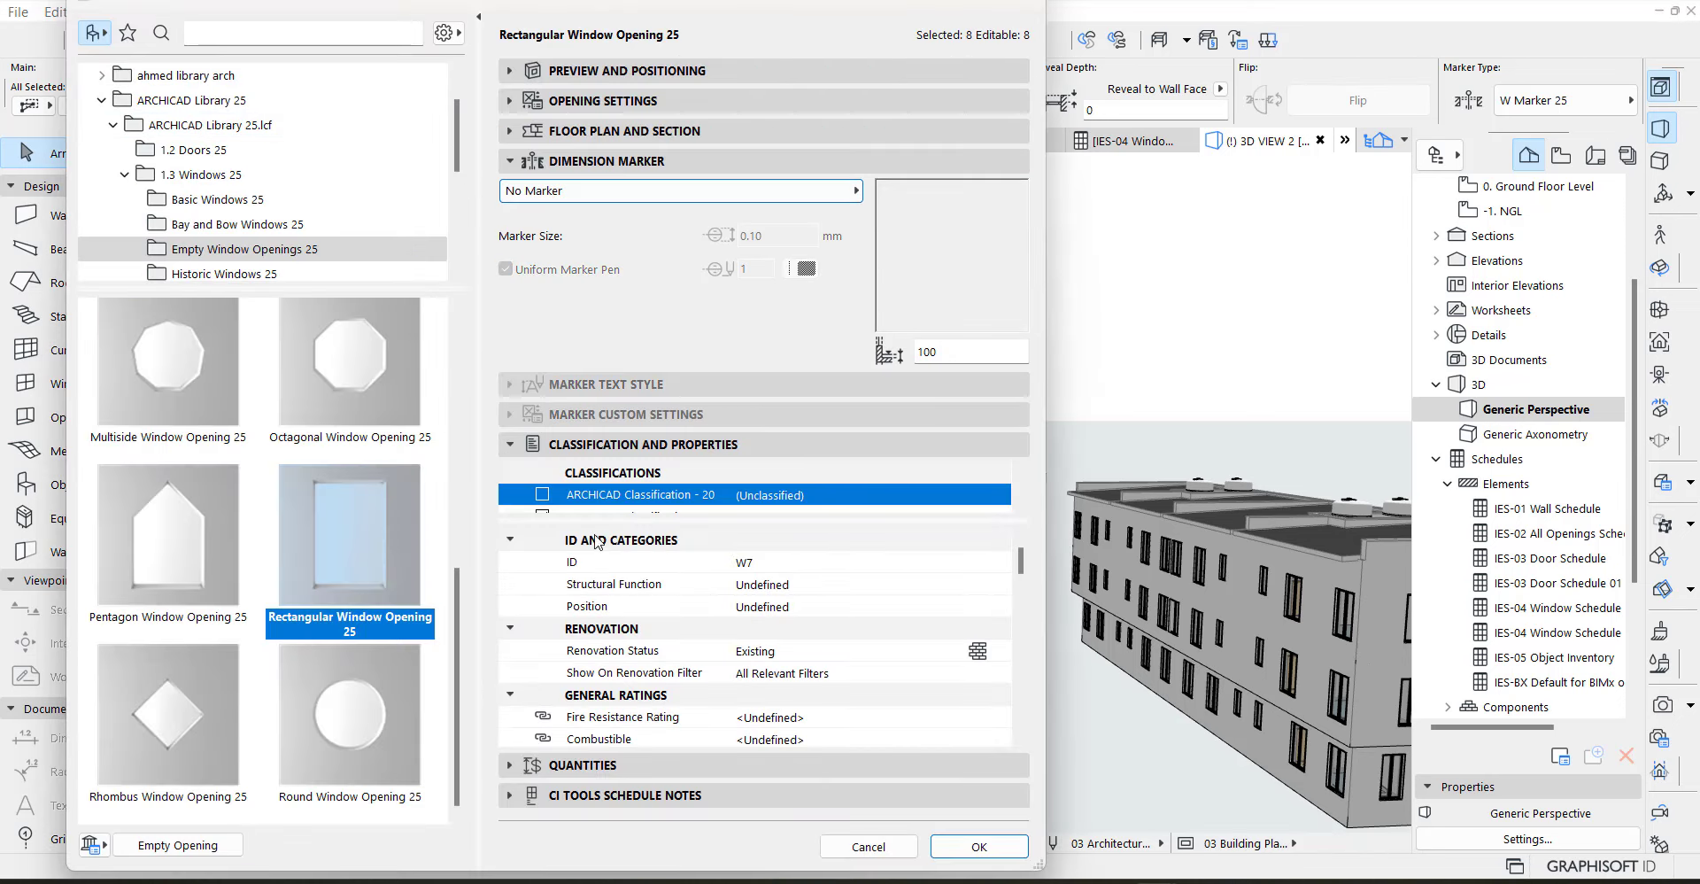
click(549, 494)
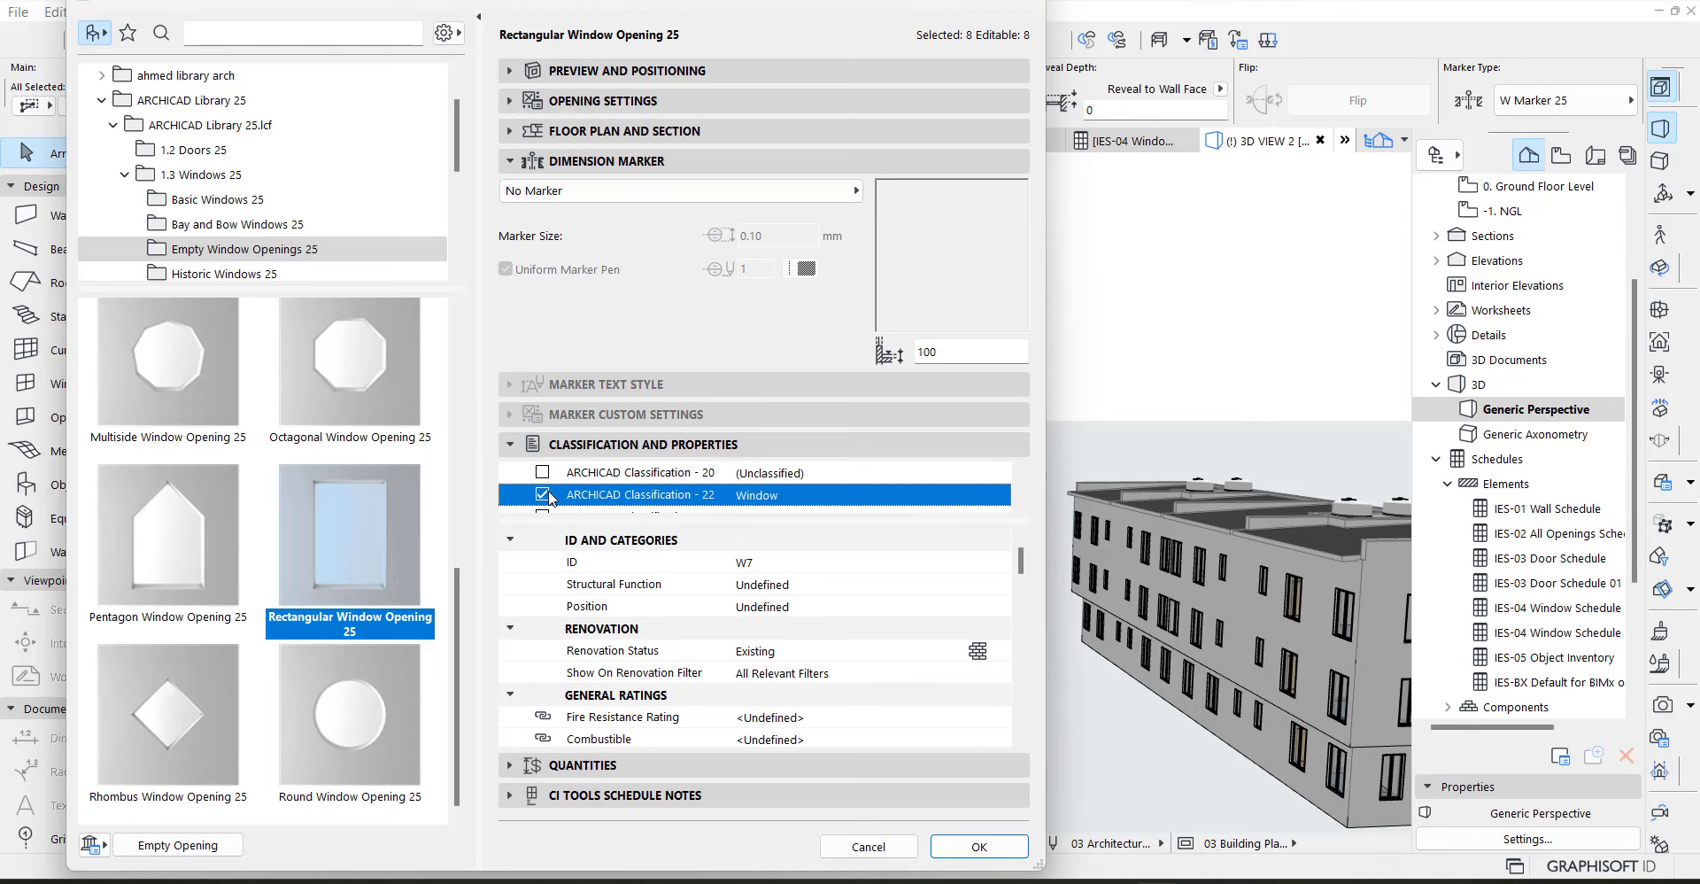
click(548, 495)
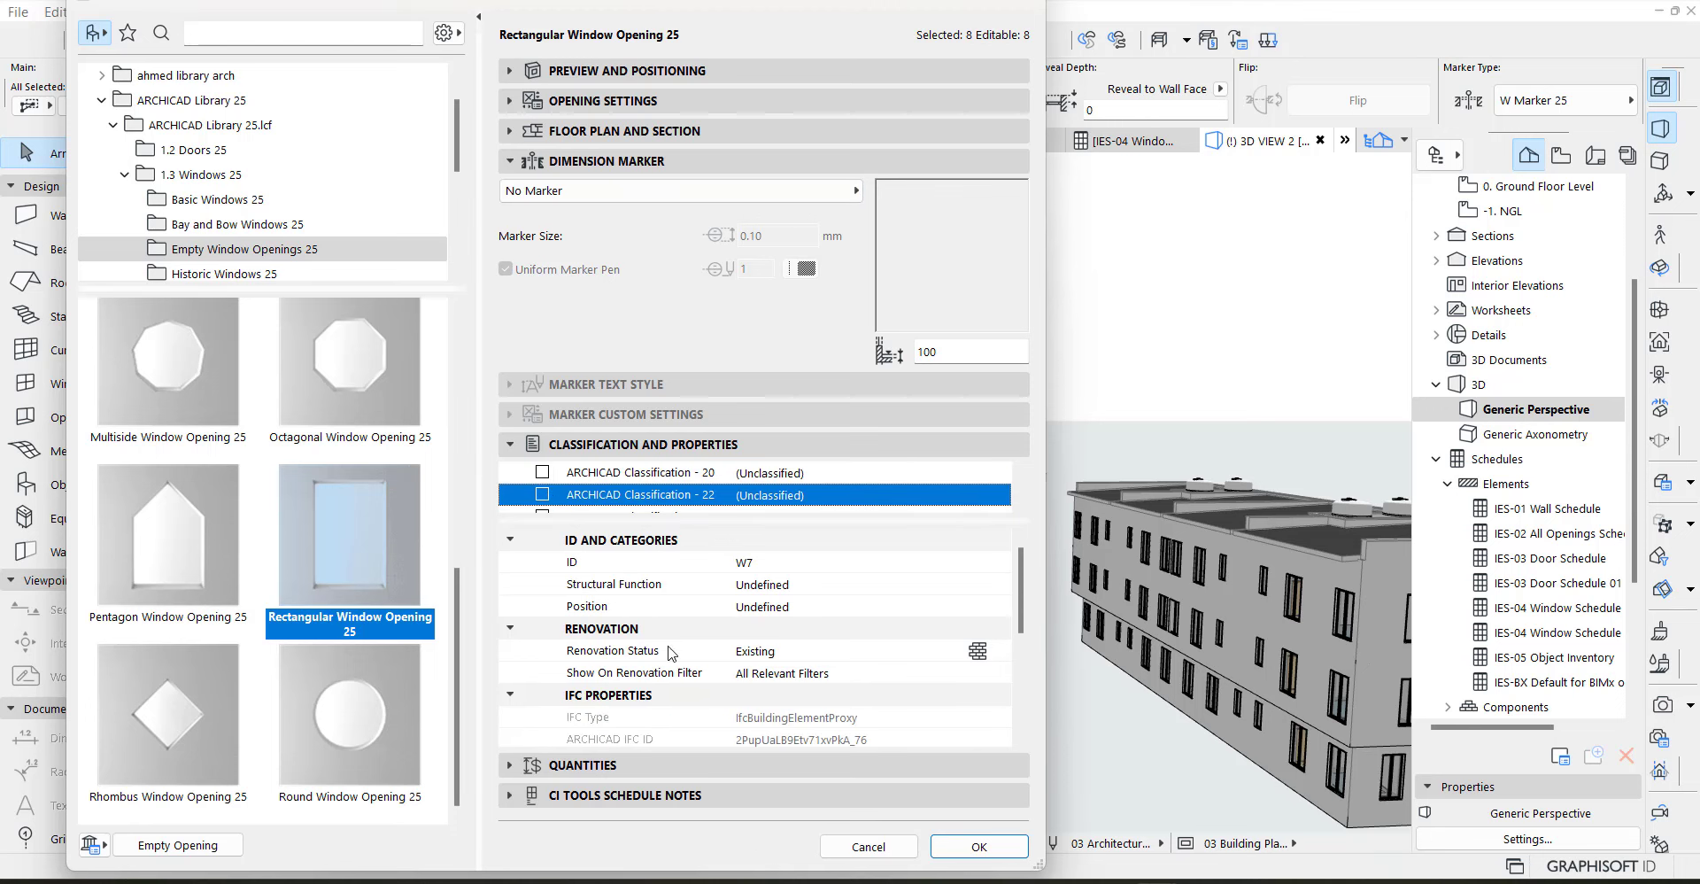
click(982, 853)
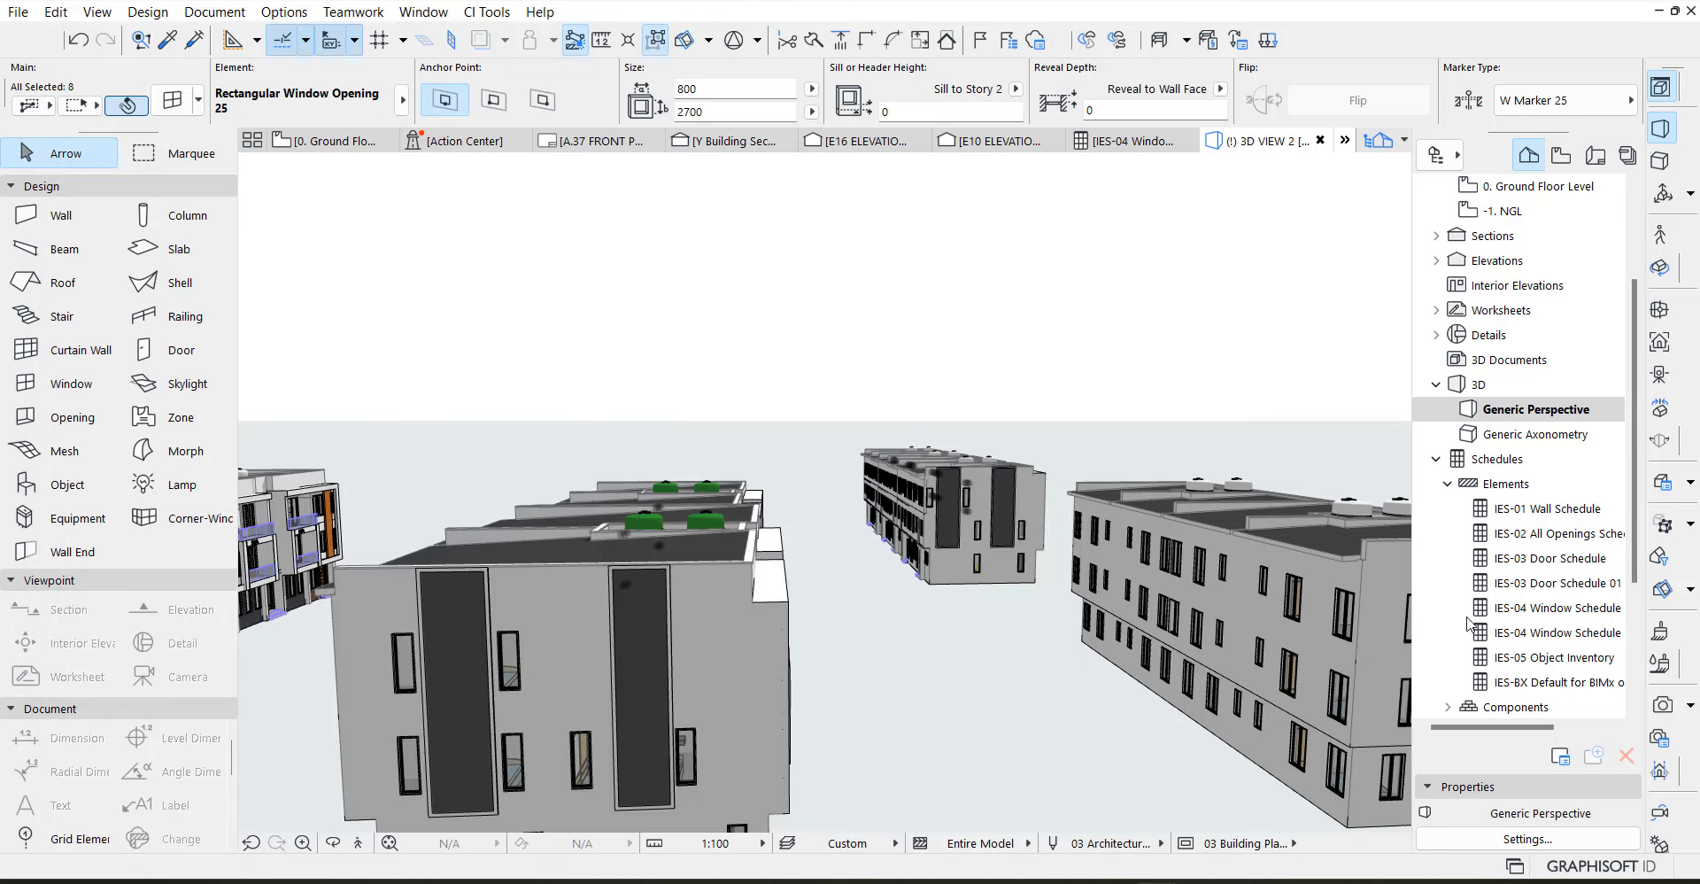
Select the schedule's 2,492×2,850 W7 openings in 3D, clear their ARCHICAD Classification - 22 and set them to No Marker
double_click(1563, 611)
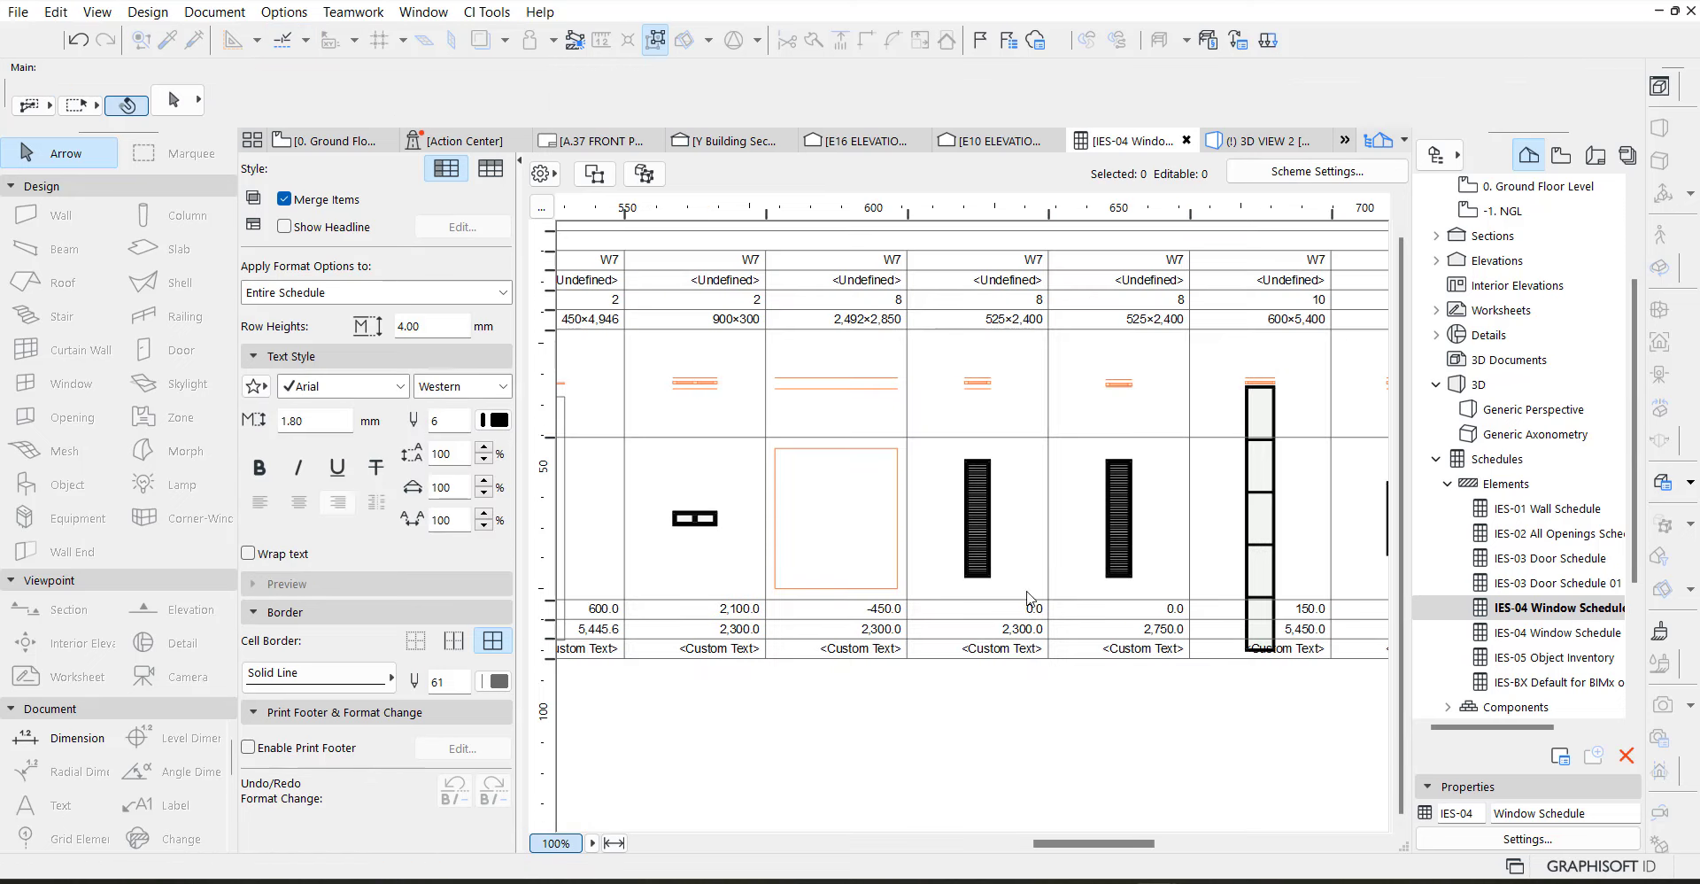
click(848, 497)
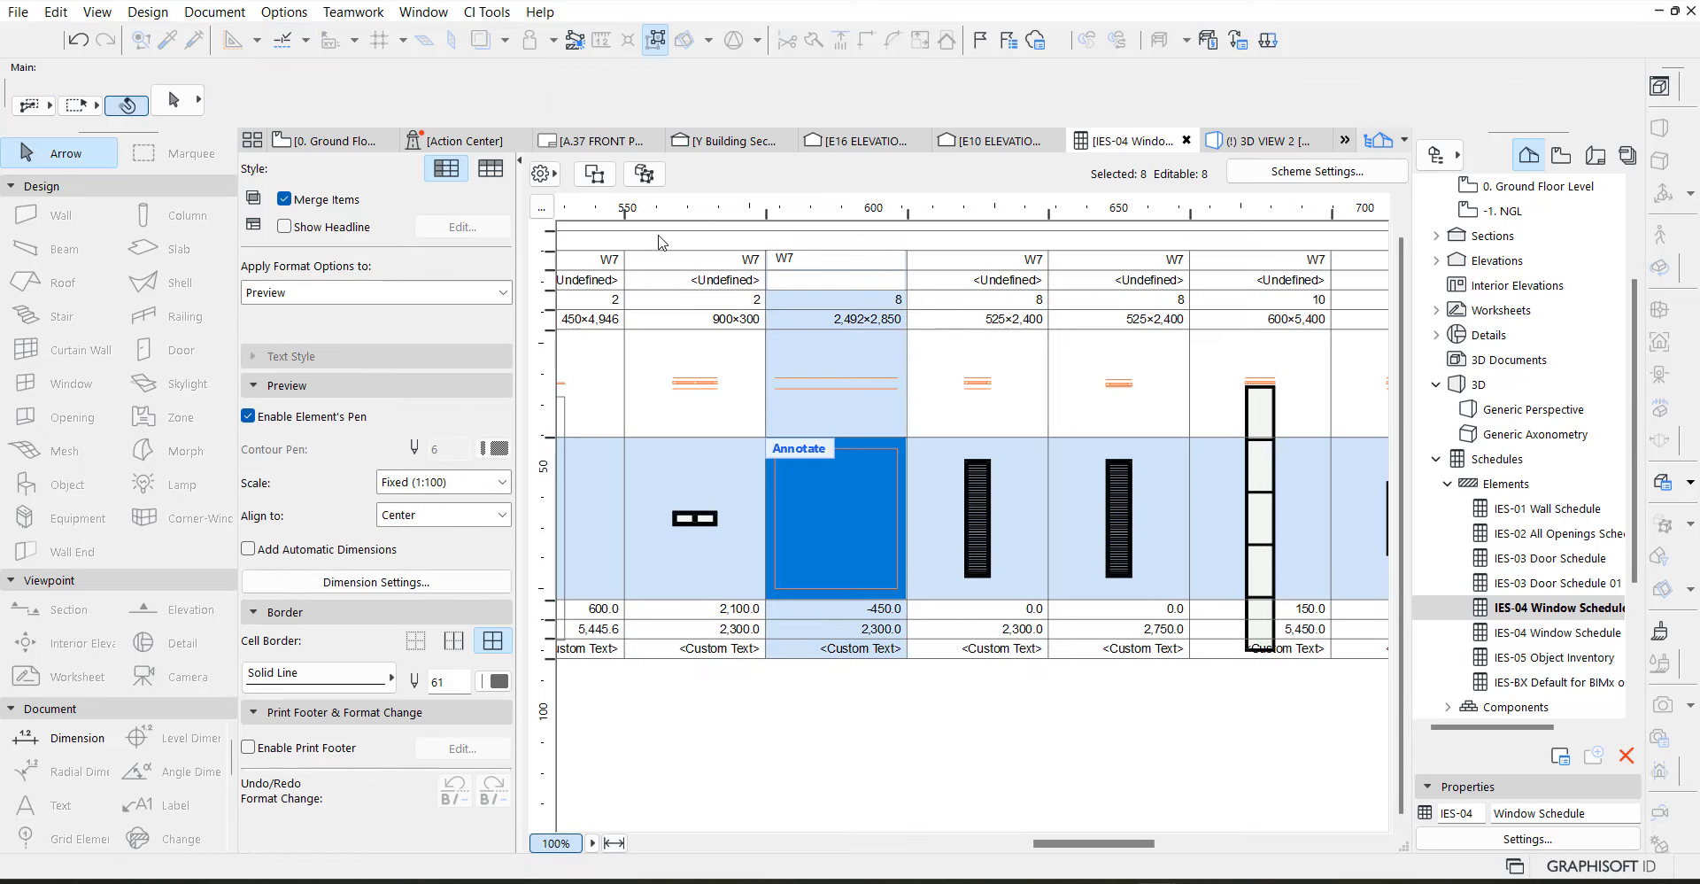
click(644, 174)
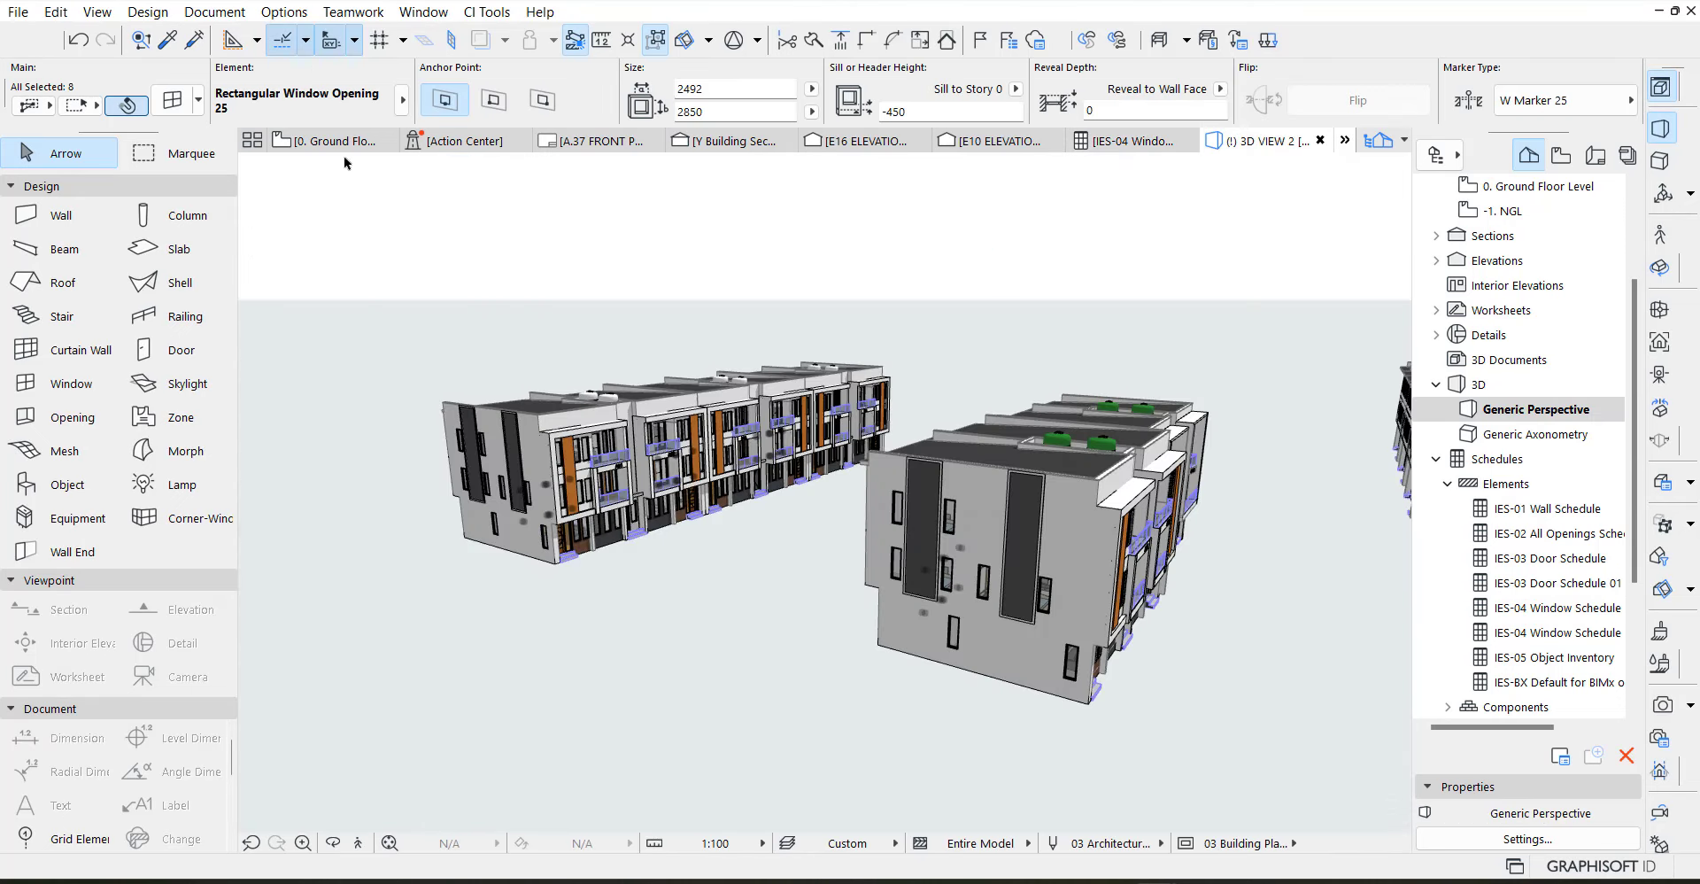
click(172, 100)
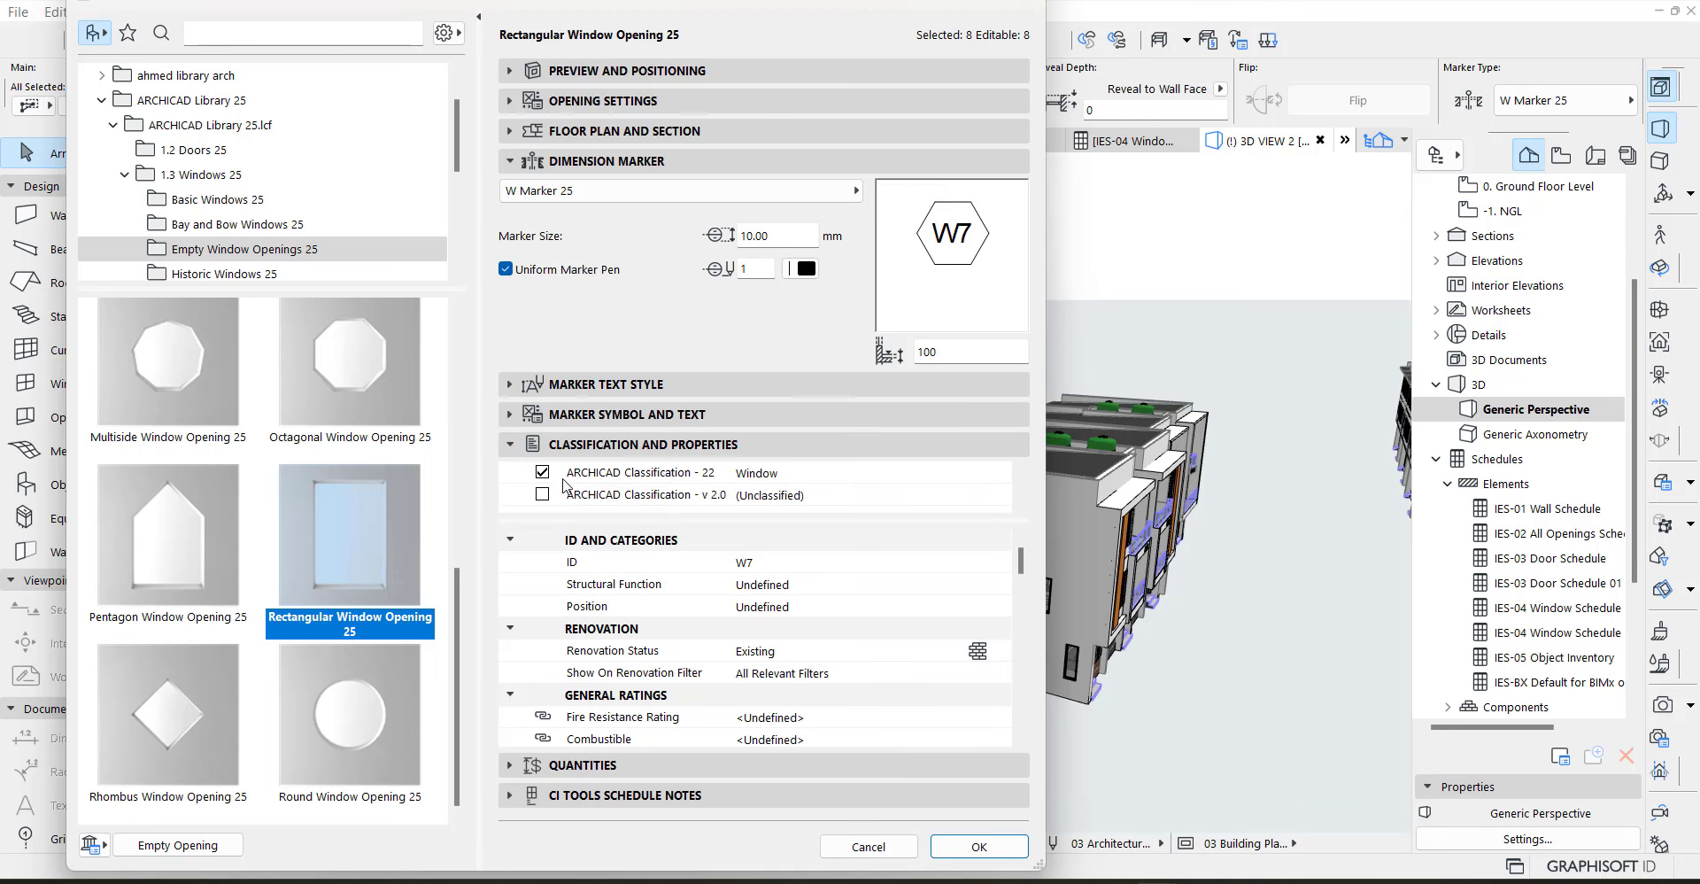
click(543, 474)
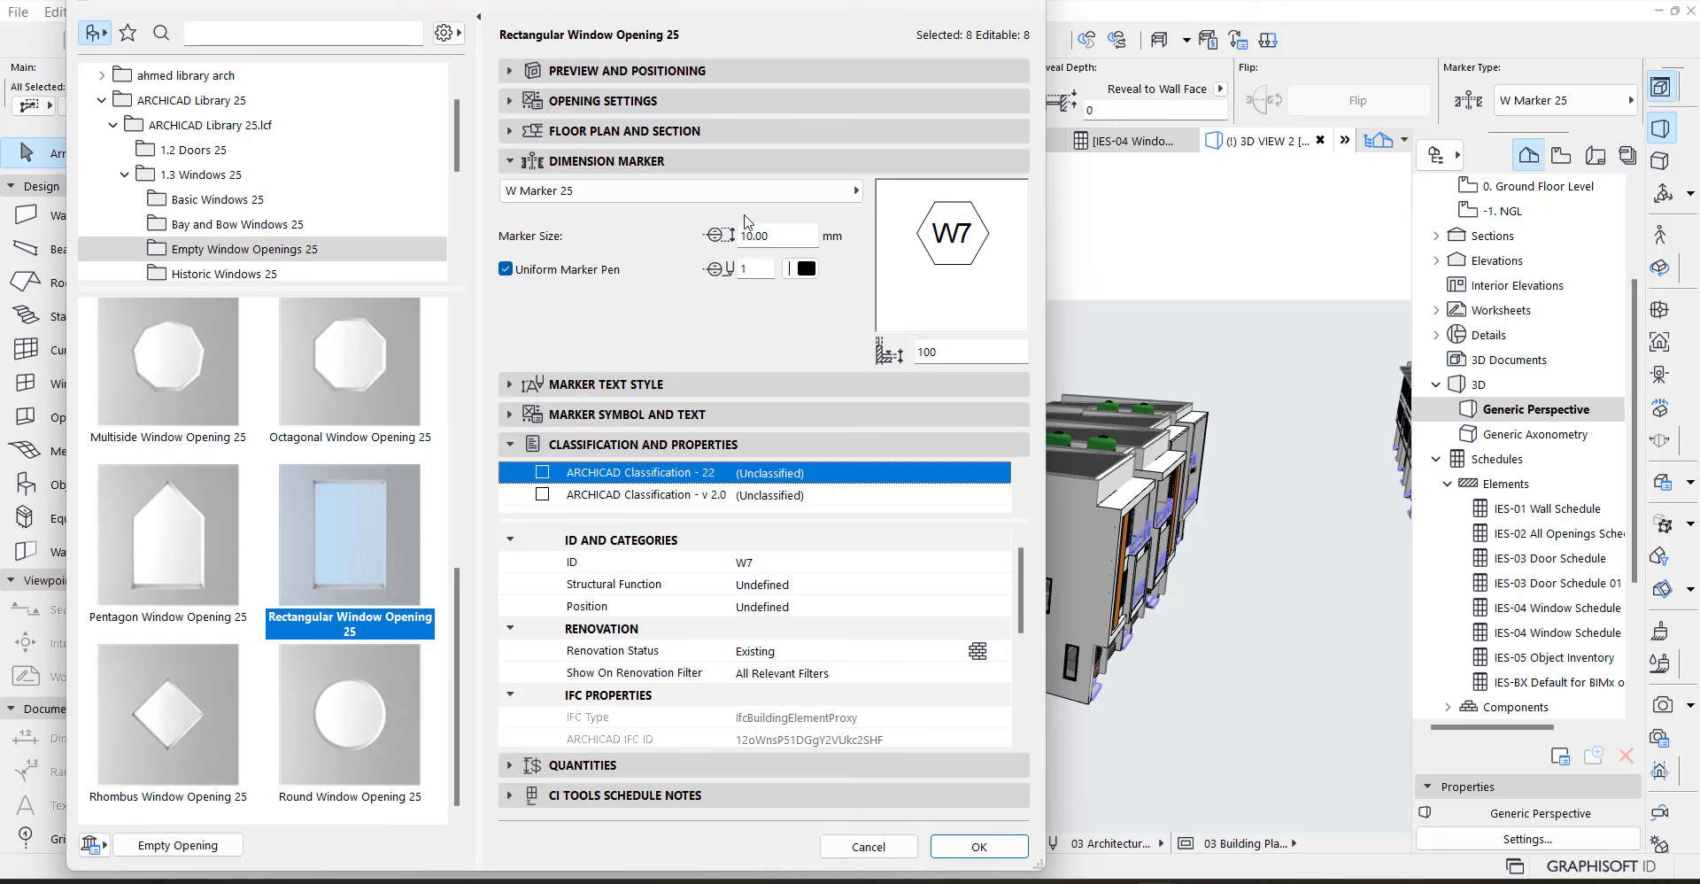
click(778, 194)
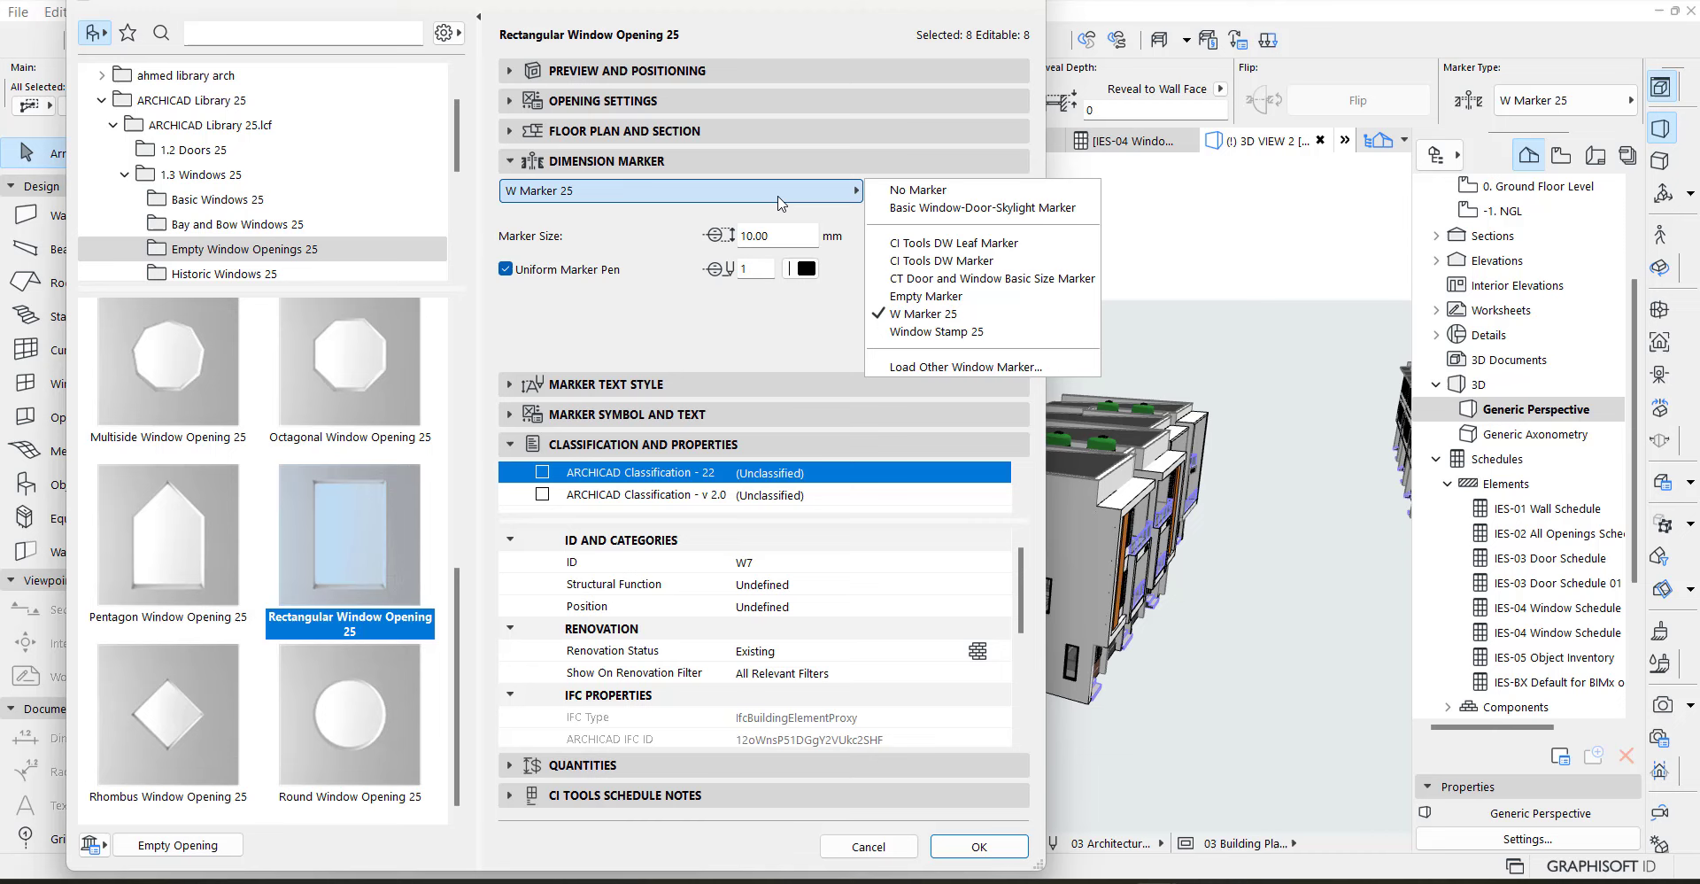
click(912, 191)
click(985, 850)
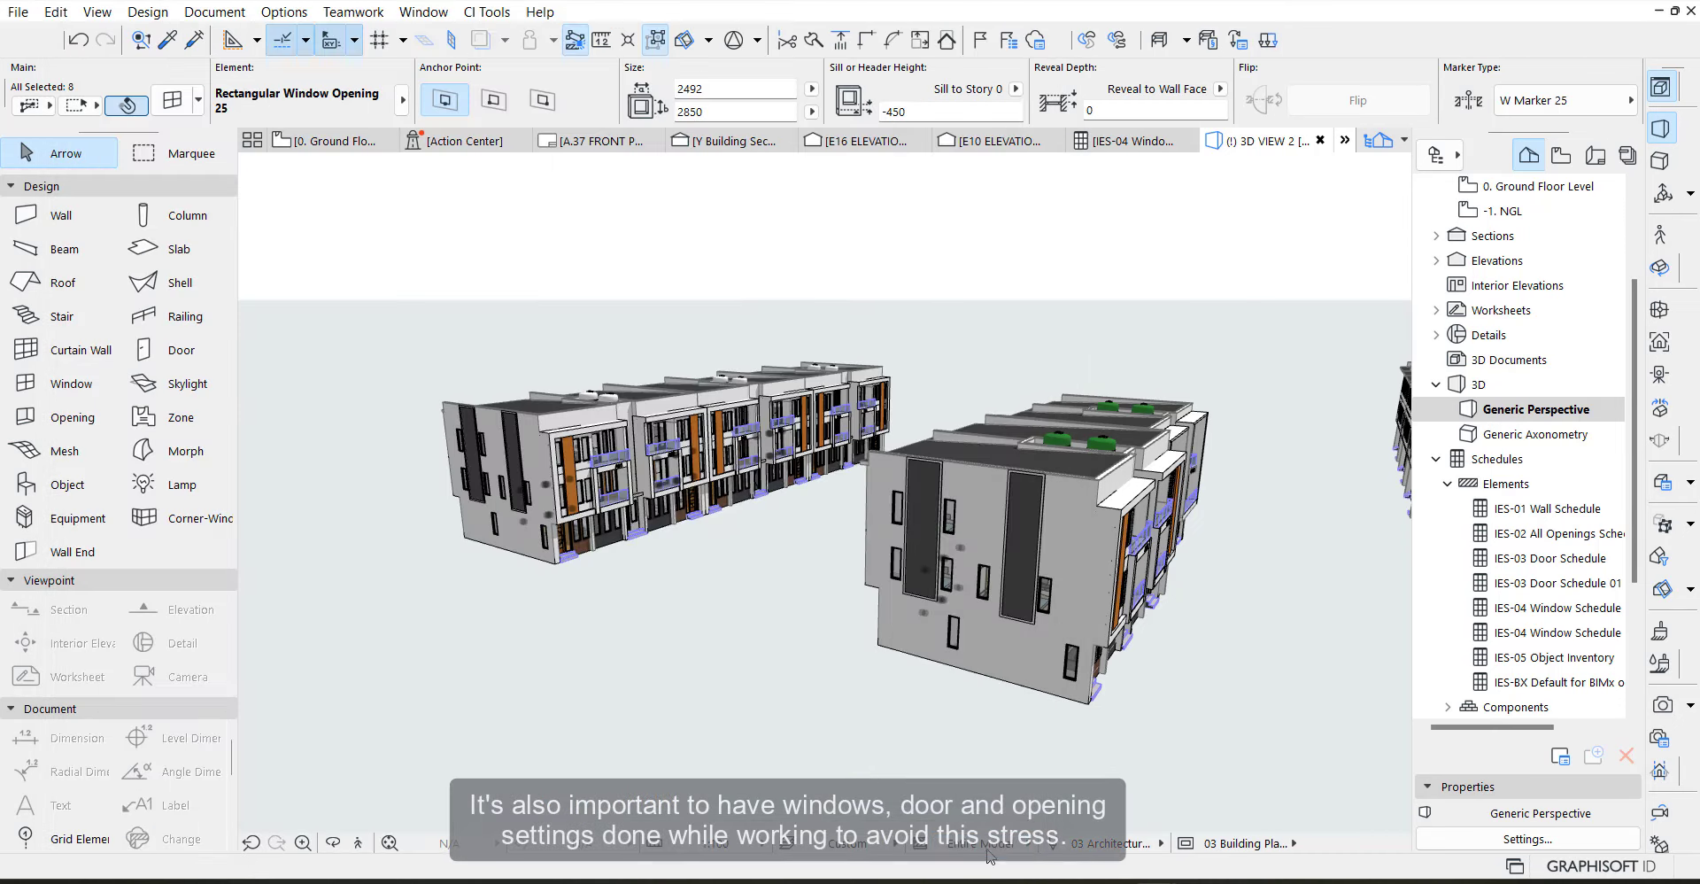
From the IES-04 Window Schedule, select the 450×4,946 W6 openings in 3D and inspect them on the building facade
double_click(1568, 609)
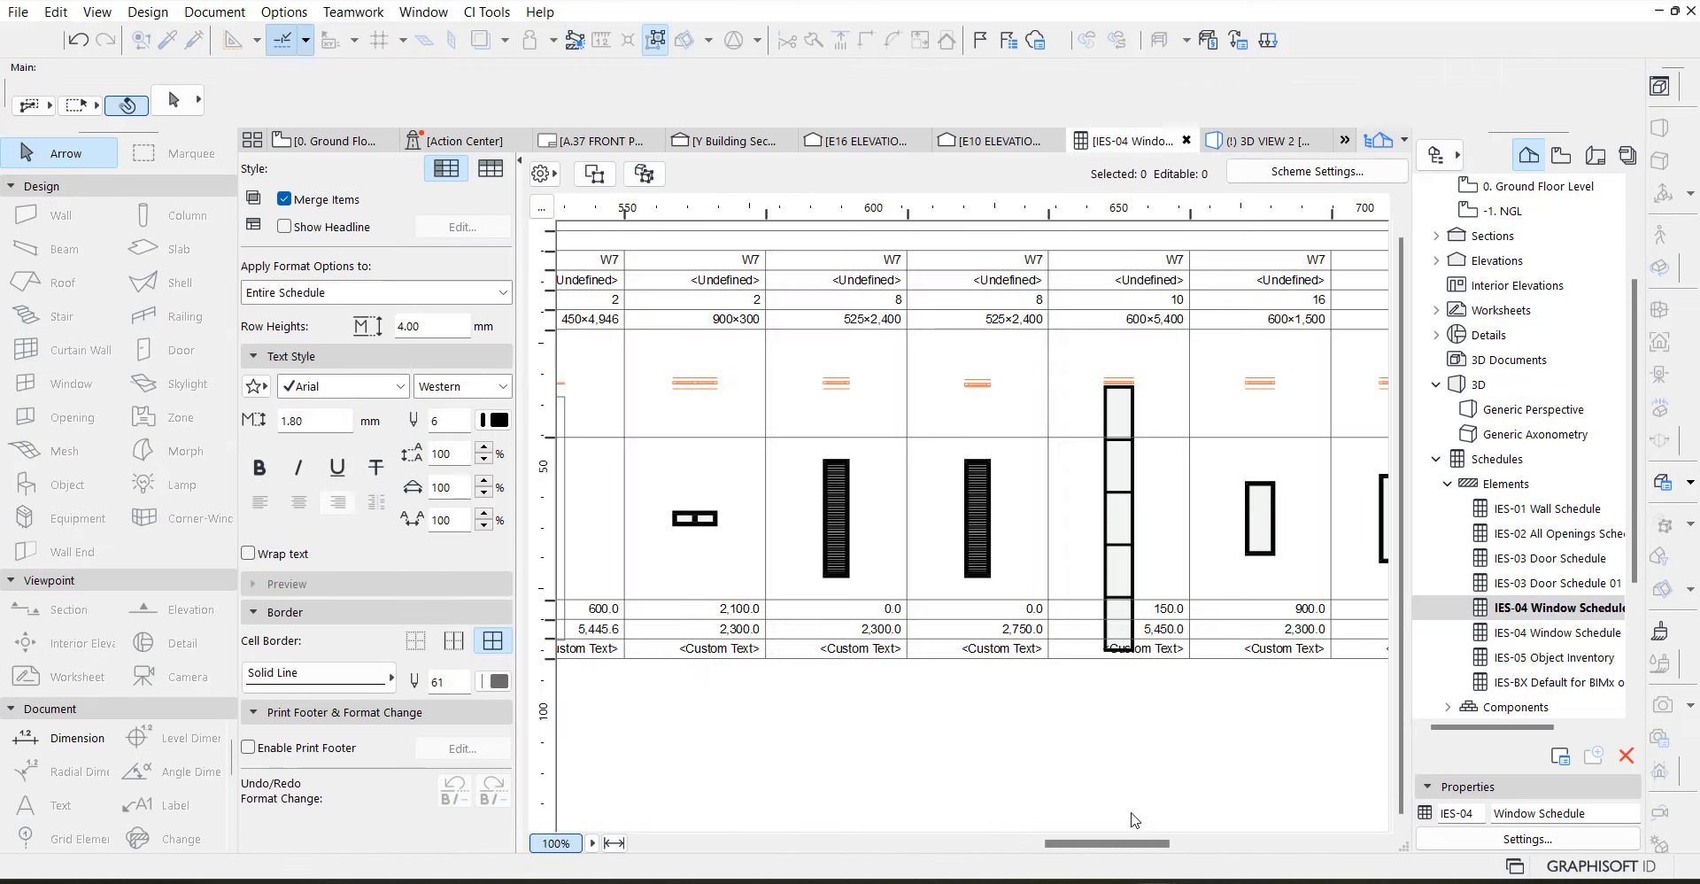
drag(1122, 848, 982, 849)
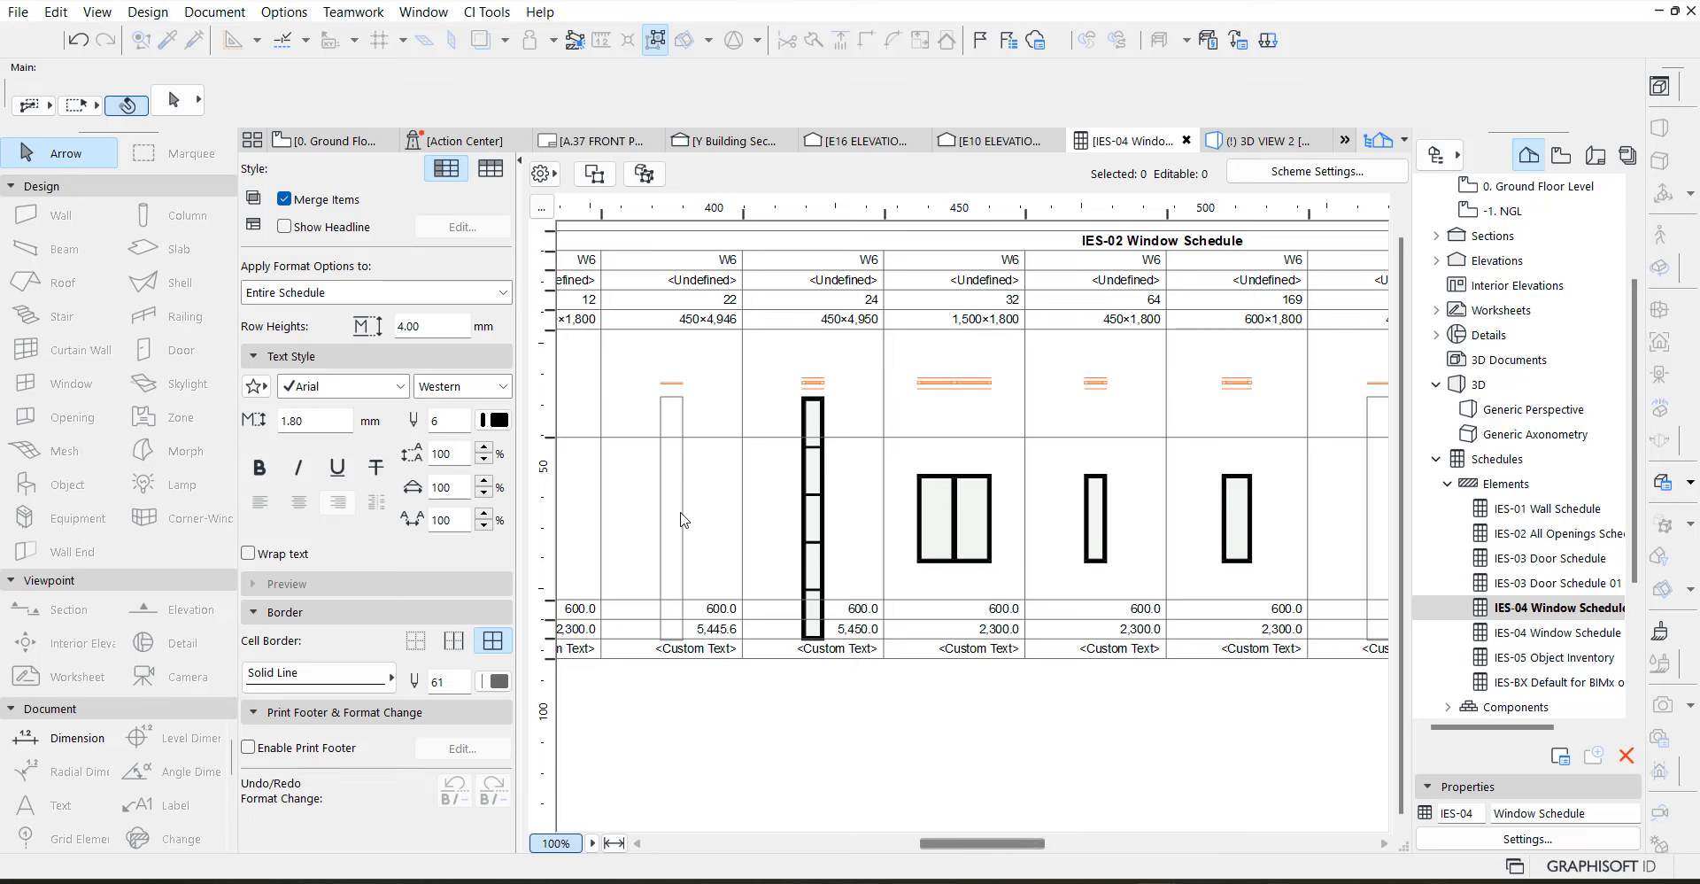
click(689, 494)
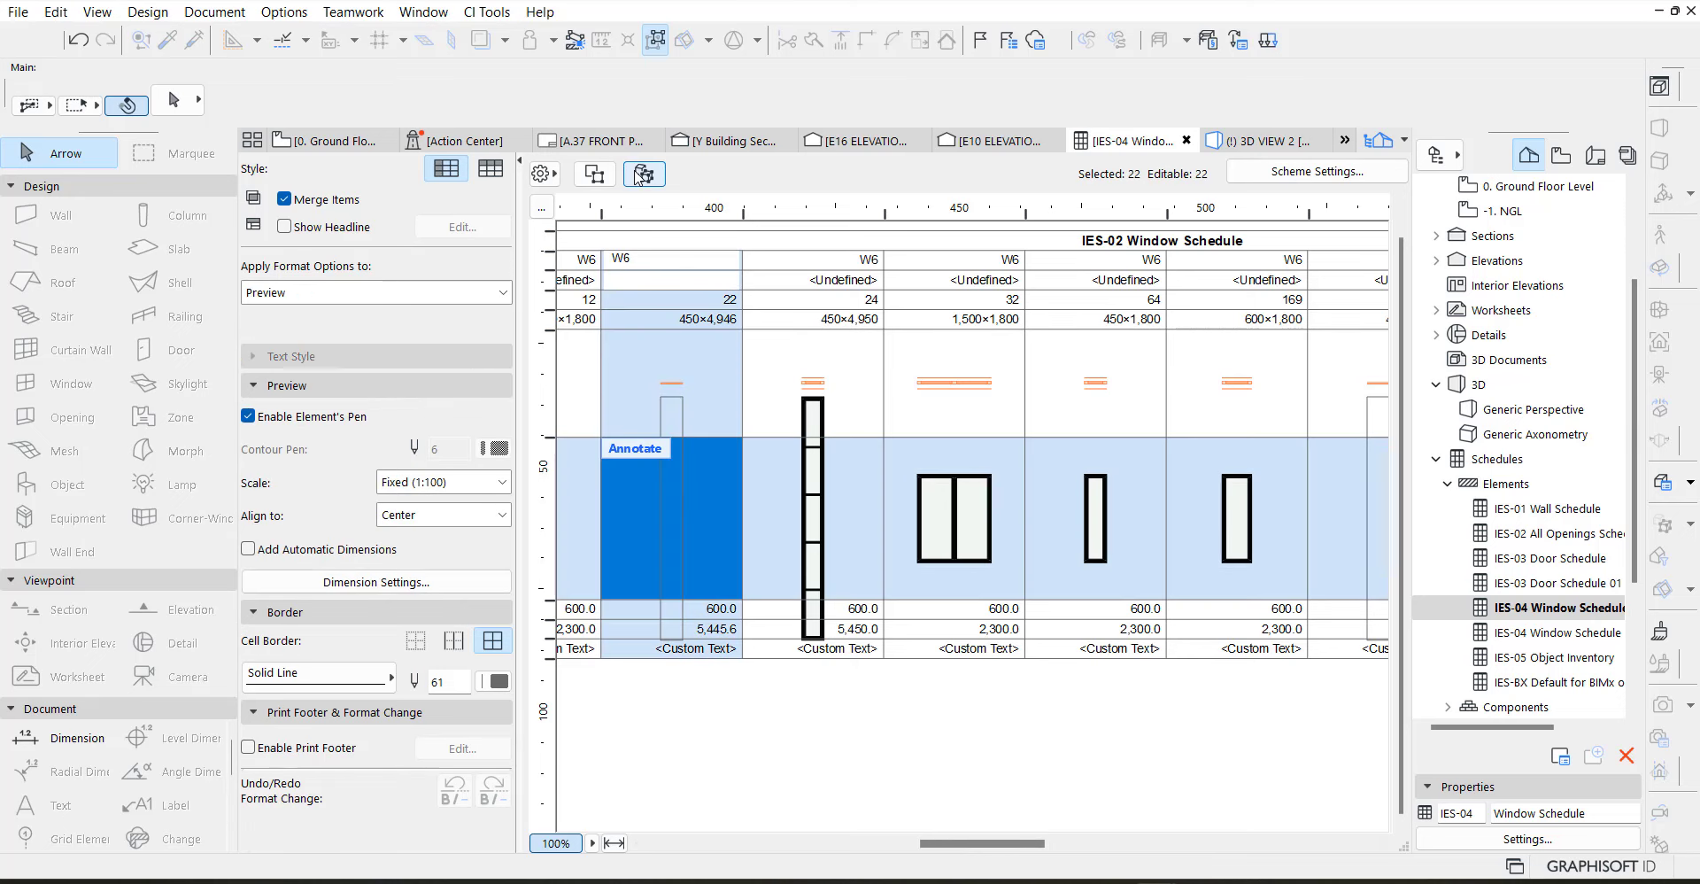
click(639, 176)
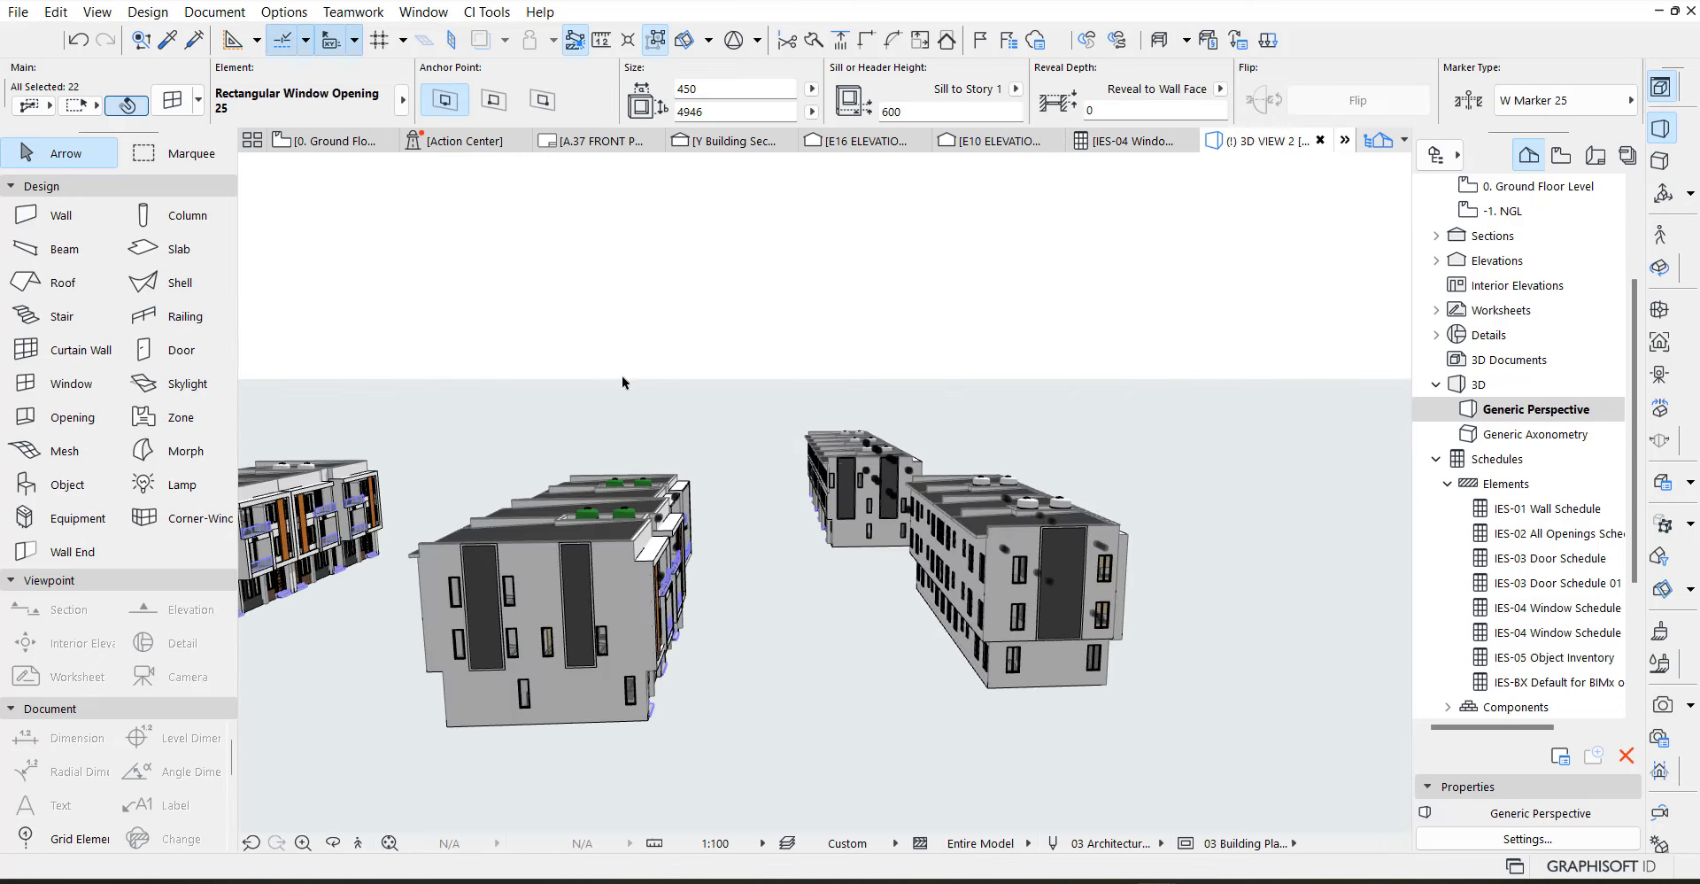
shift+middle_drag(901, 536, 743, 493)
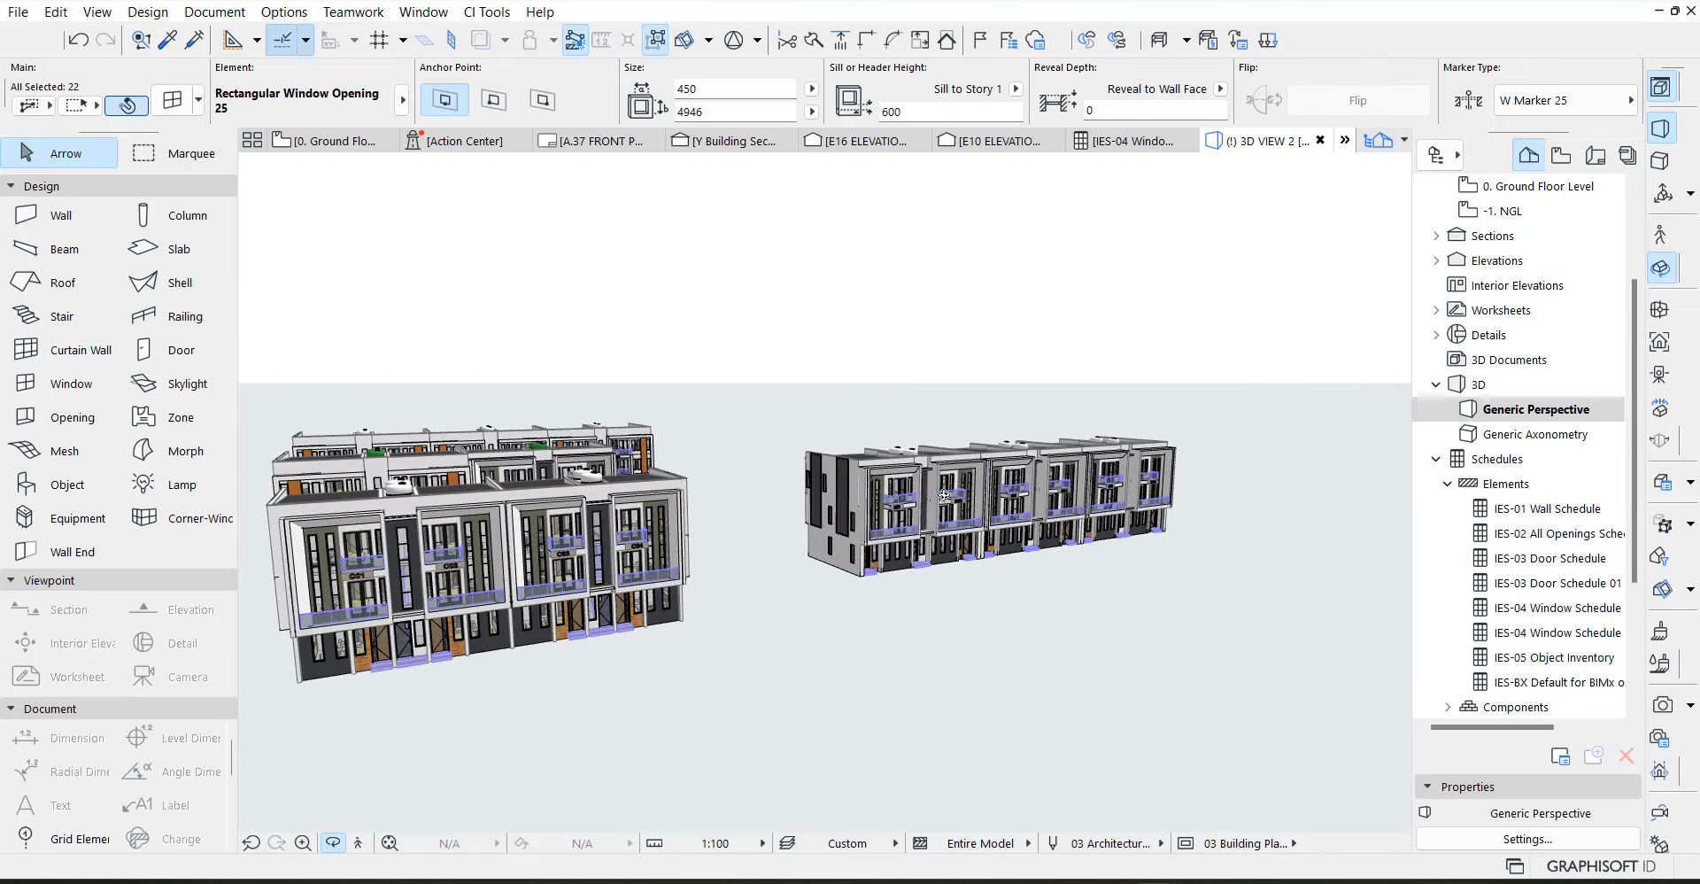
scroll(744, 493, up, 4)
scroll(861, 507, up, 5)
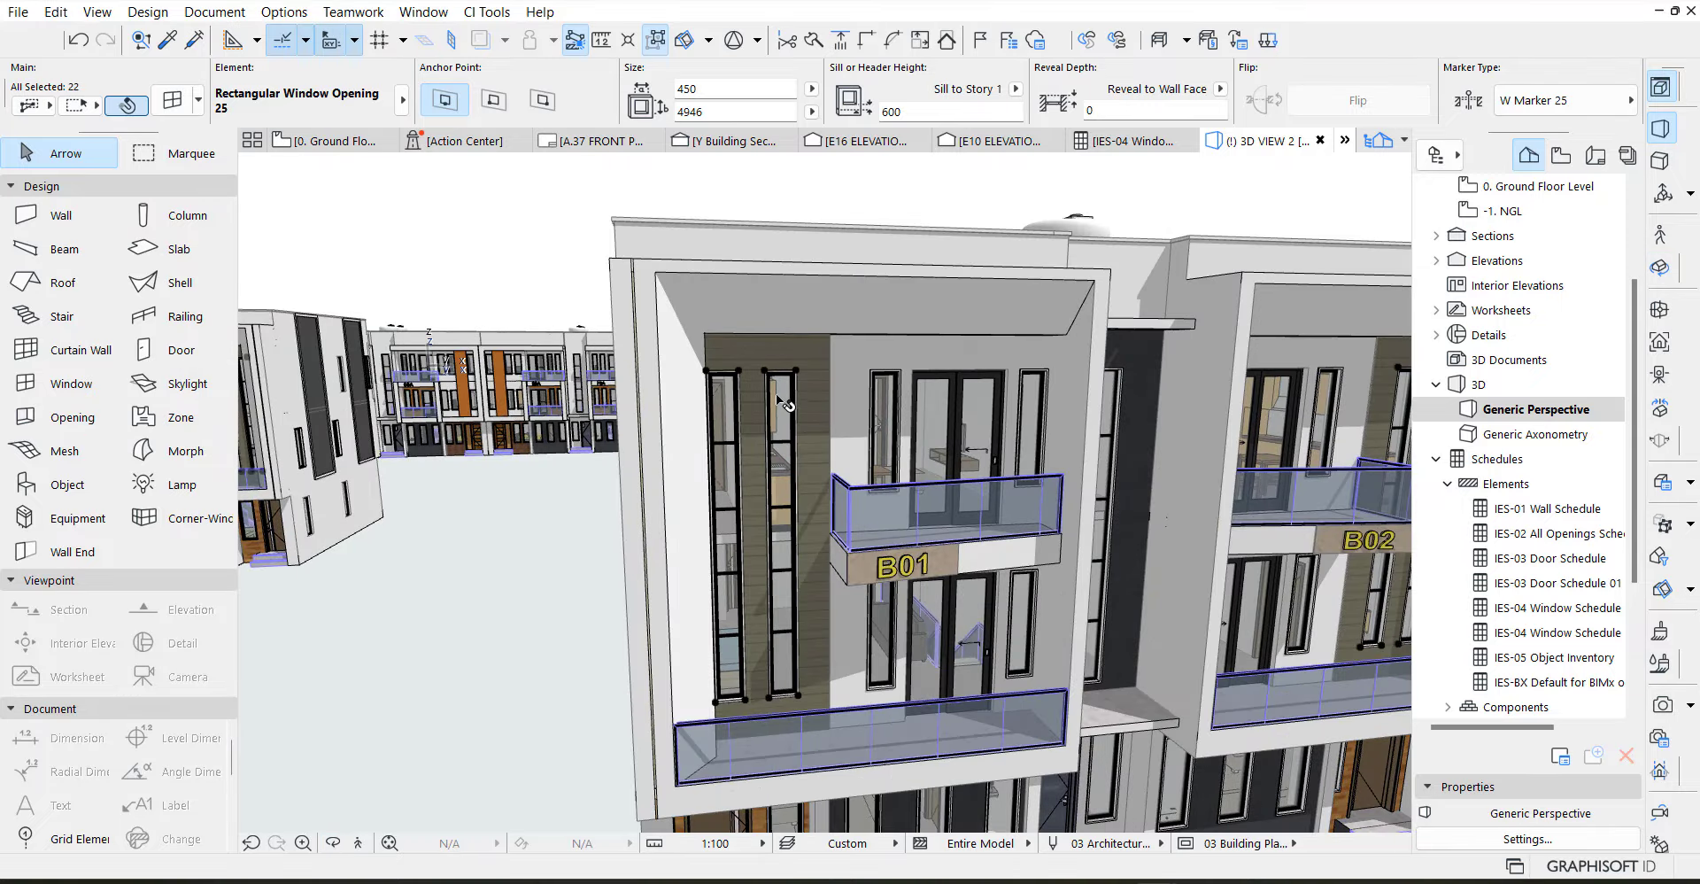
Set the selected 450×4,946 W6 openings to No Marker and clear their ARCHICAD Classification - 22
click(172, 100)
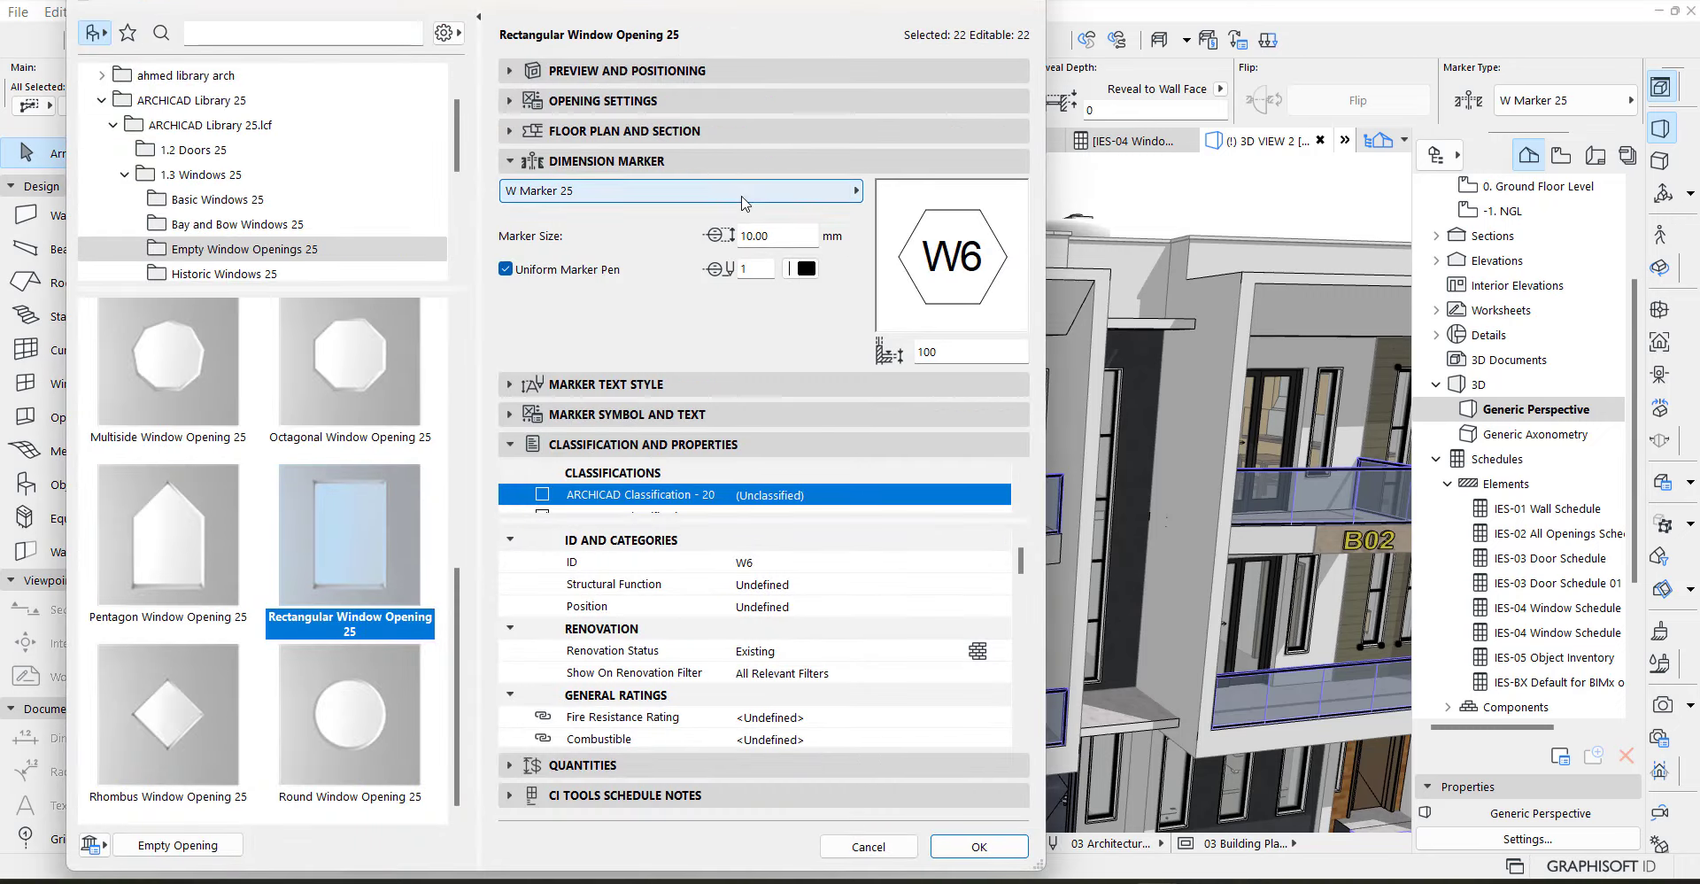
click(748, 190)
click(903, 191)
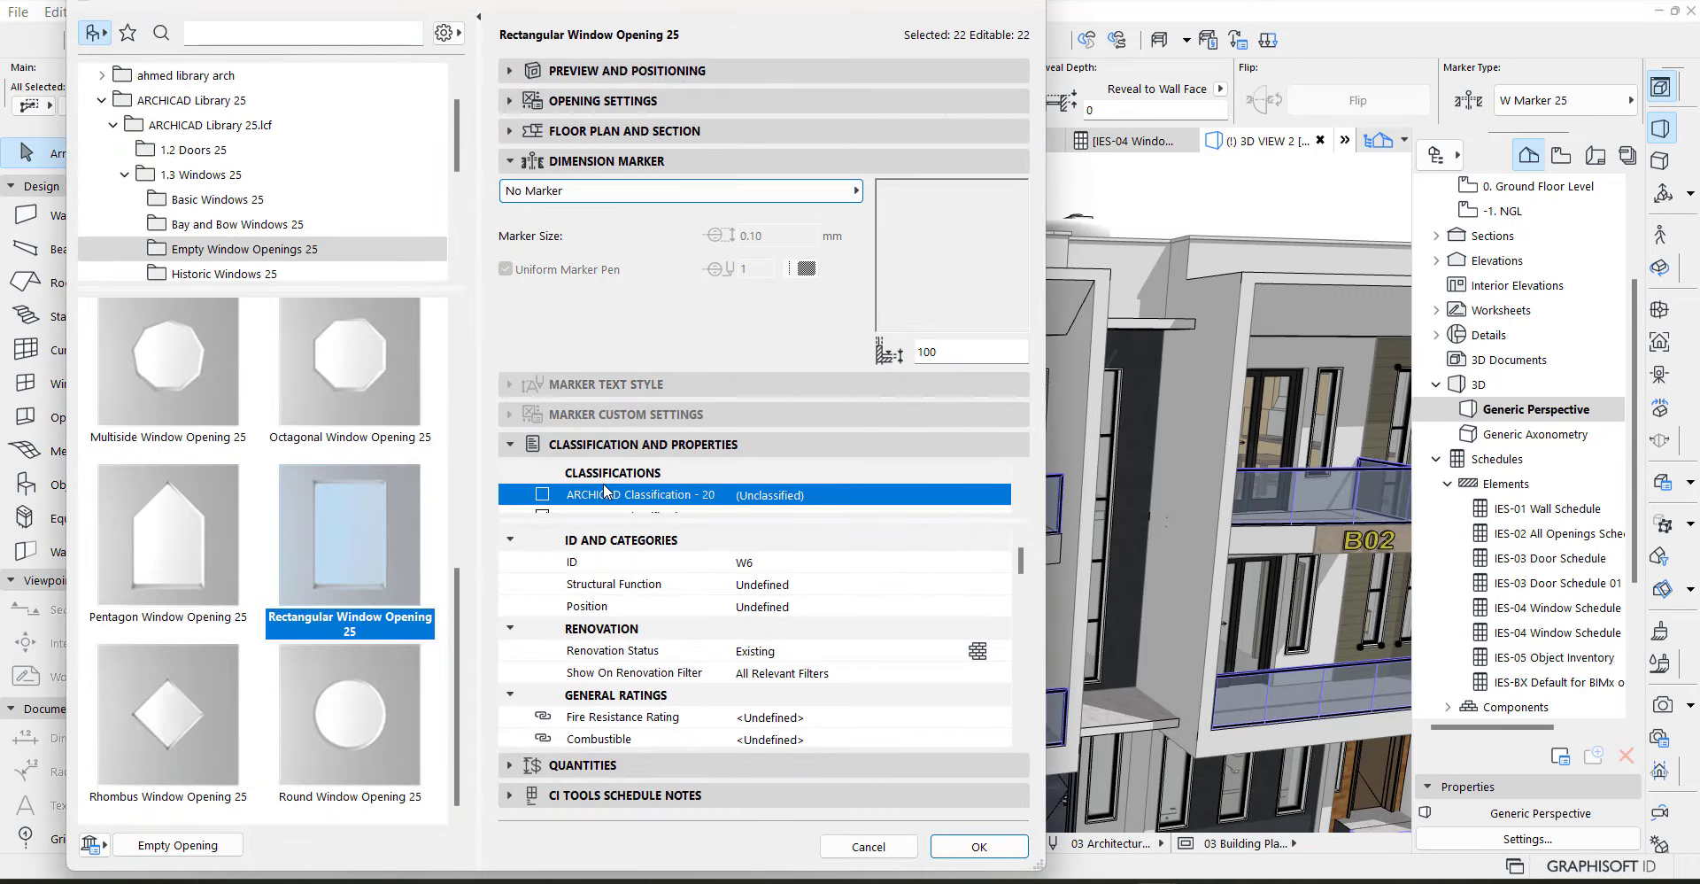
scroll(603, 481, up, 1)
click(543, 473)
click(543, 473)
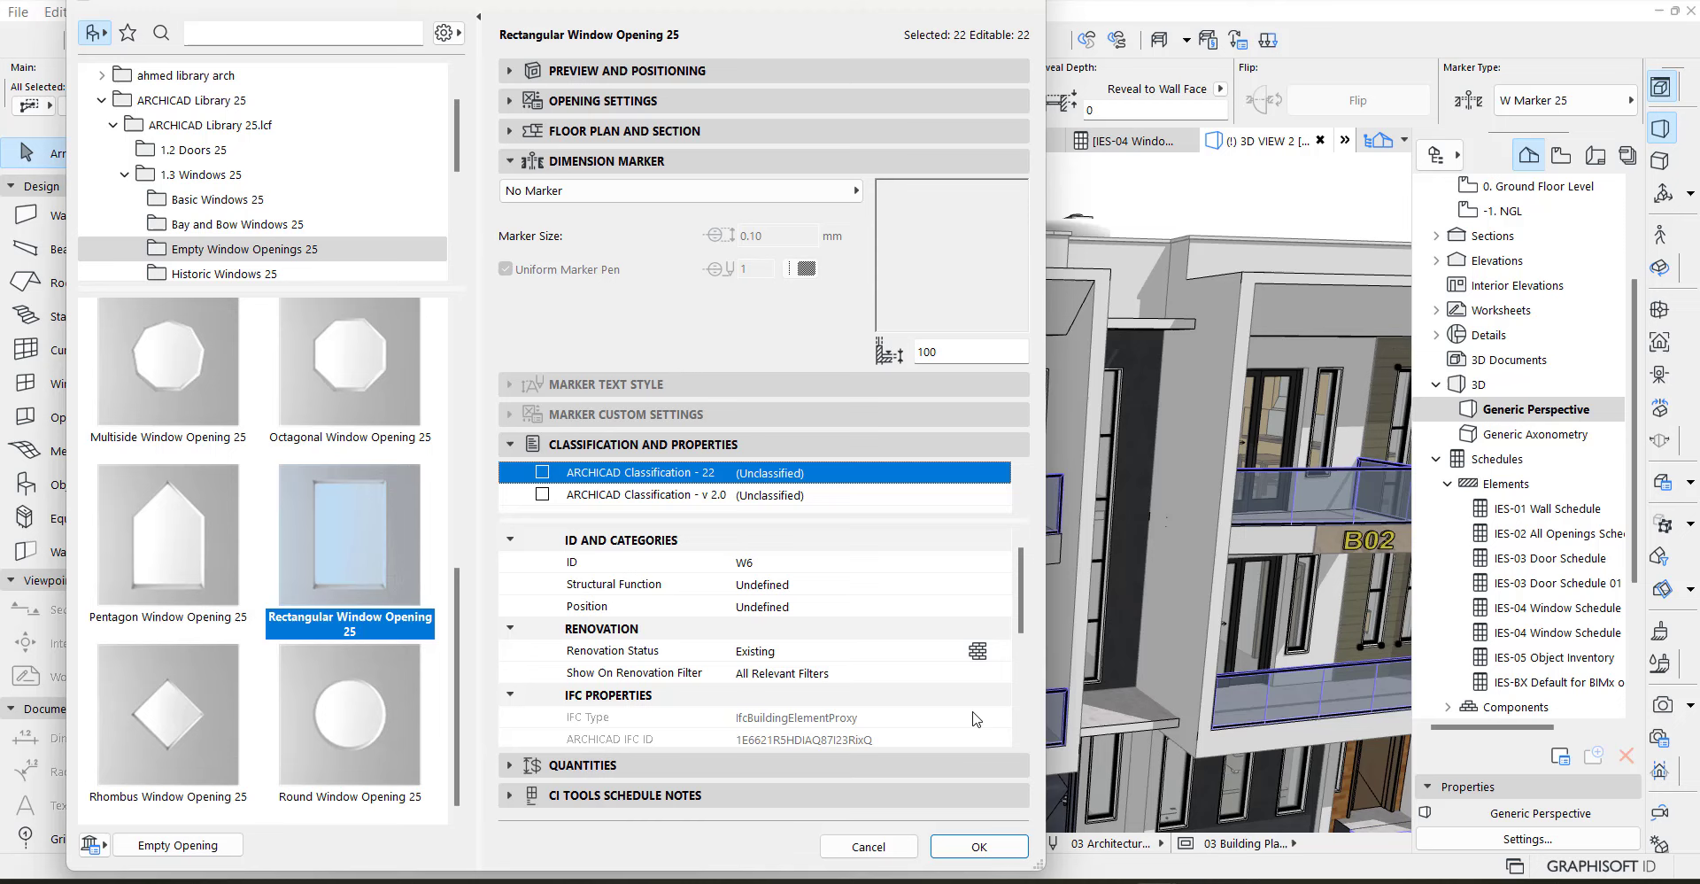
click(978, 846)
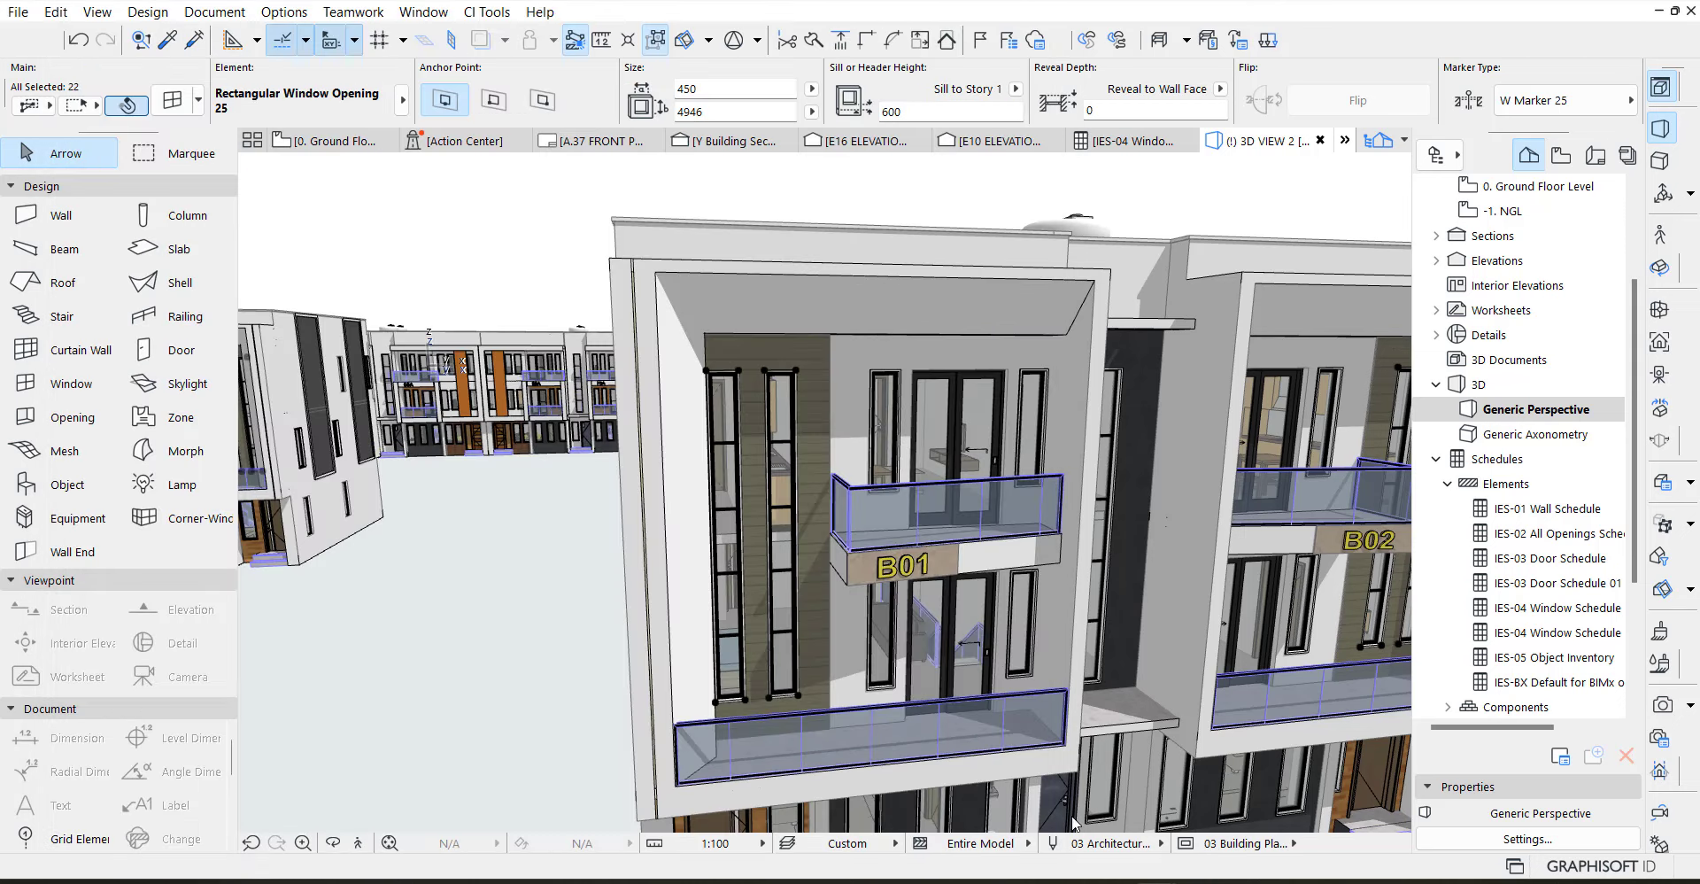
Review the IES-04 Window Schedule, select its 600×1,800 W0 windows in 3D and set their ID to W1
double_click(1547, 607)
drag(870, 843, 1094, 877)
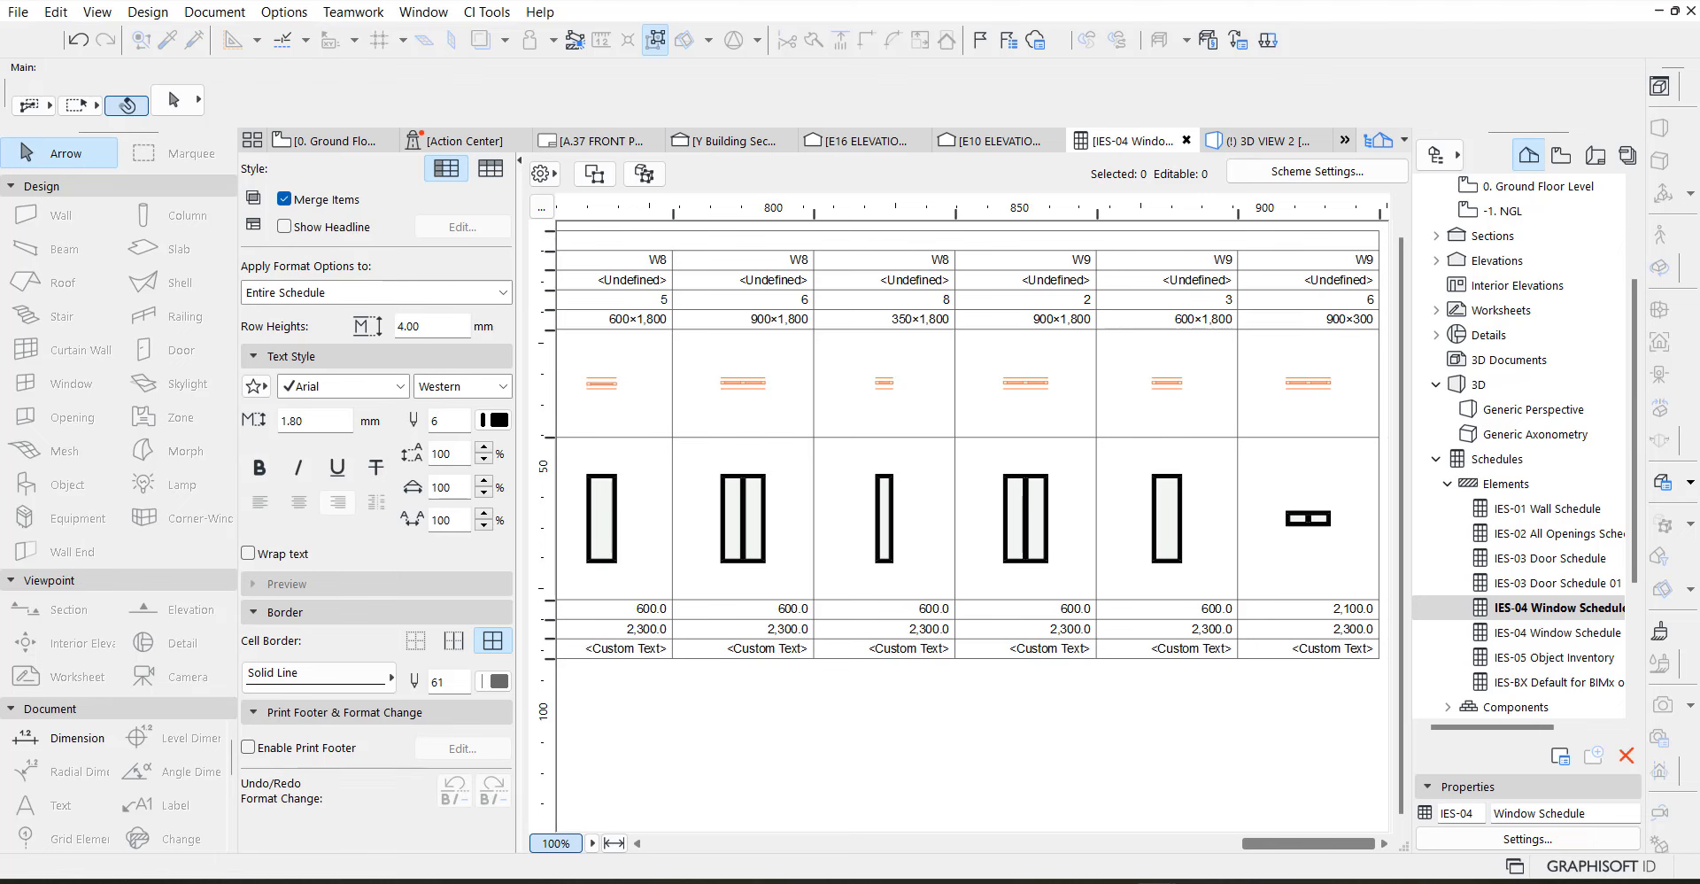
scroll(627, 813, left, 10)
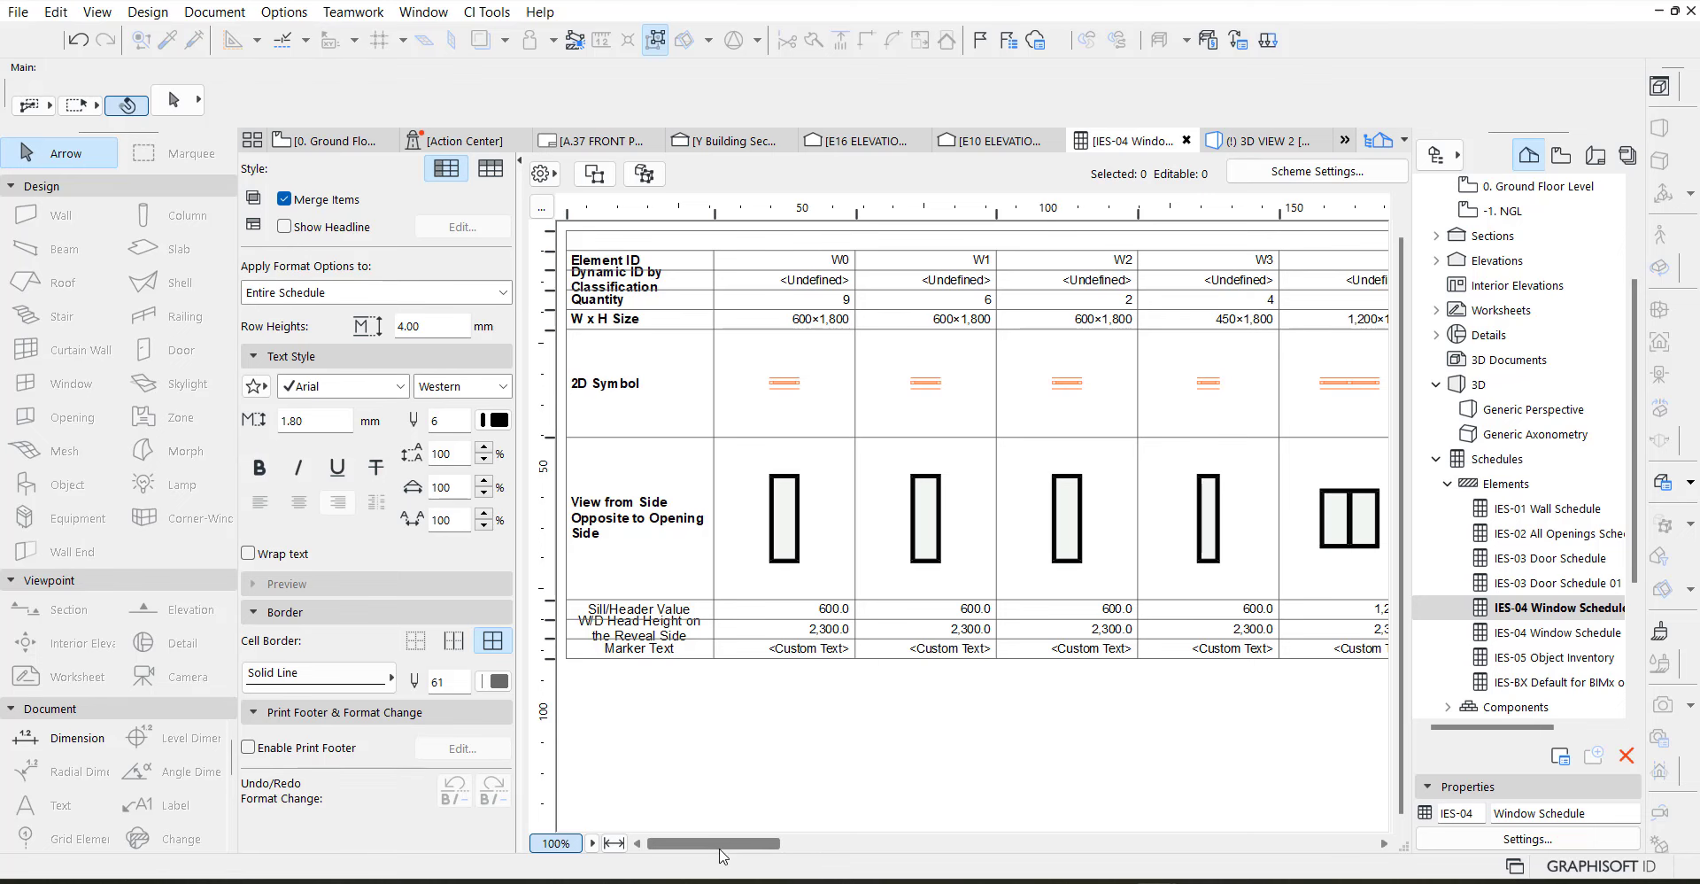
drag(719, 846, 748, 816)
click(801, 482)
click(831, 445)
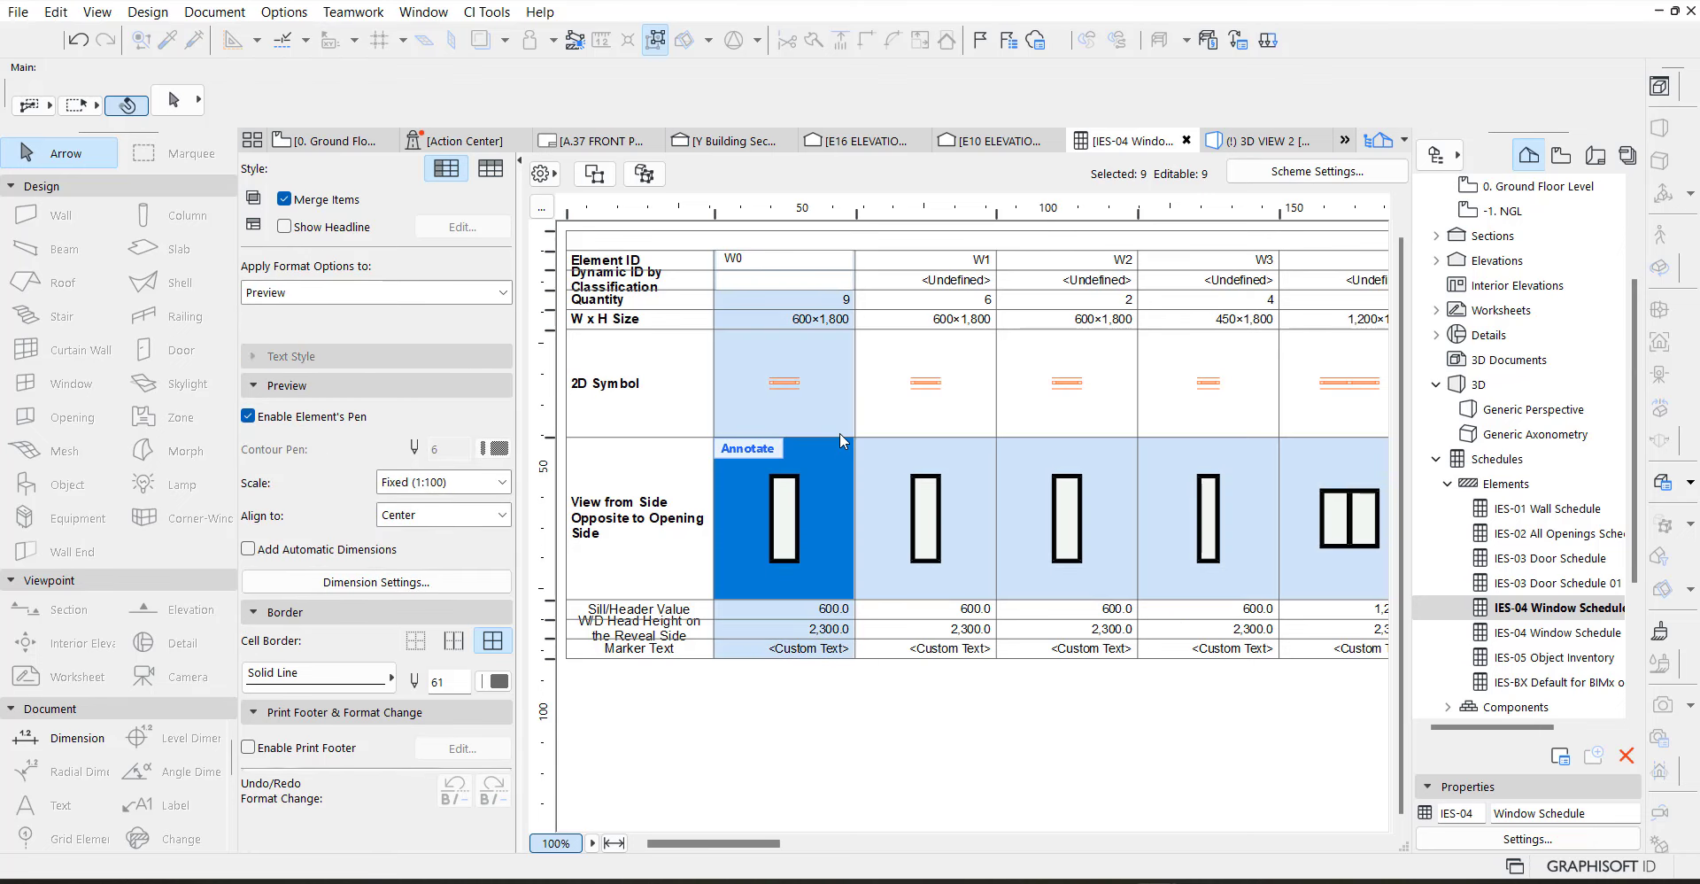
click(645, 175)
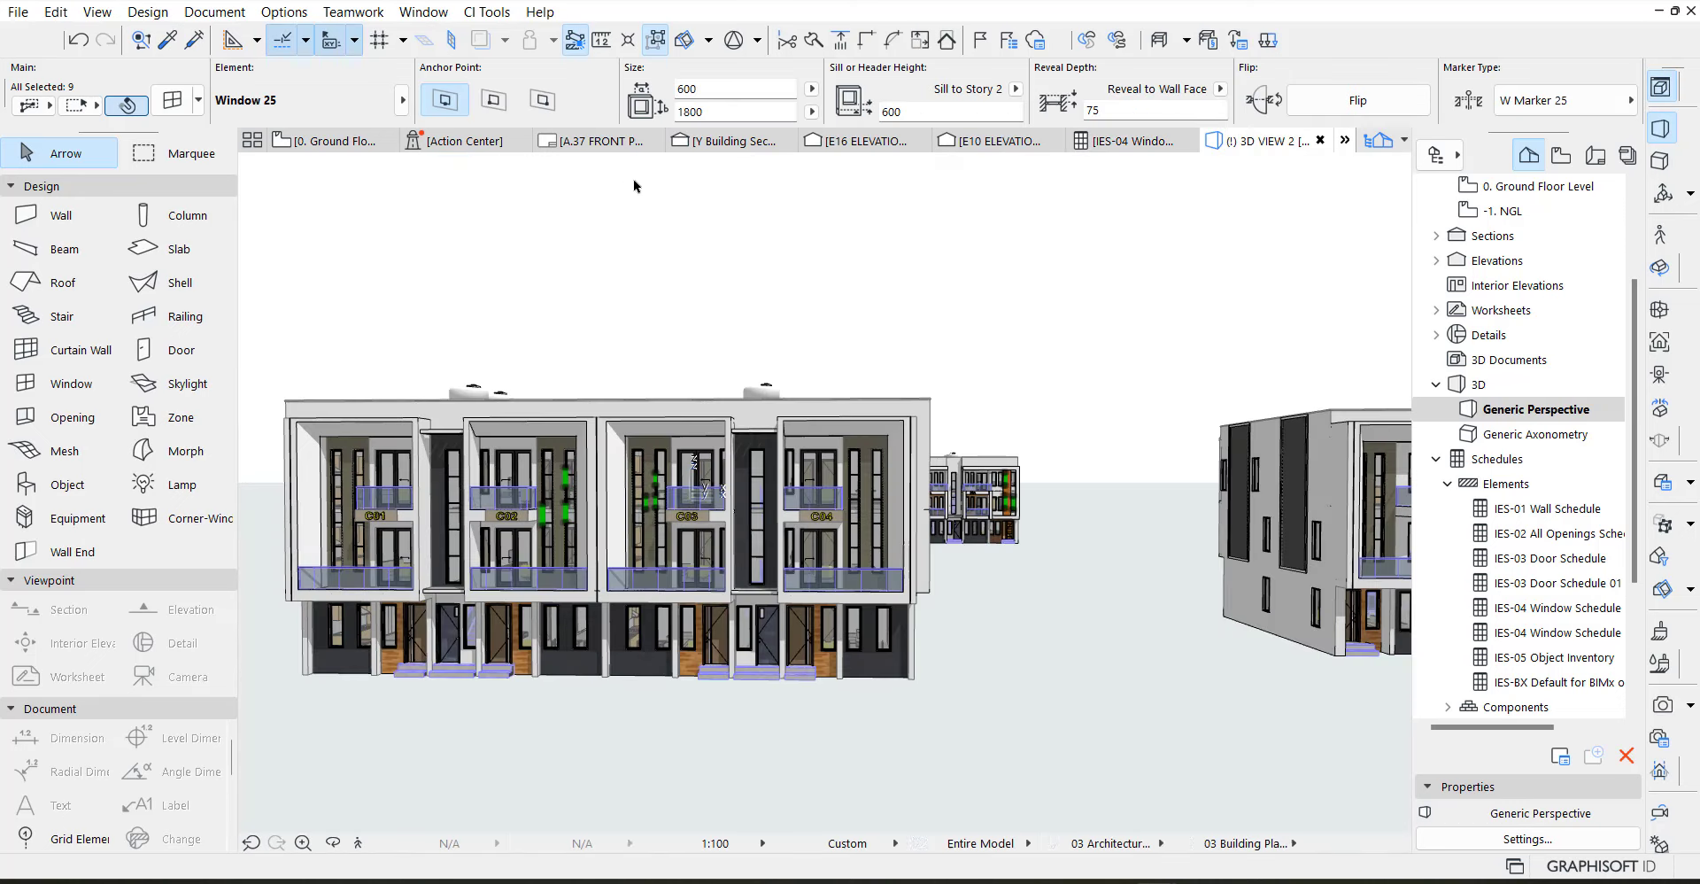
click(188, 104)
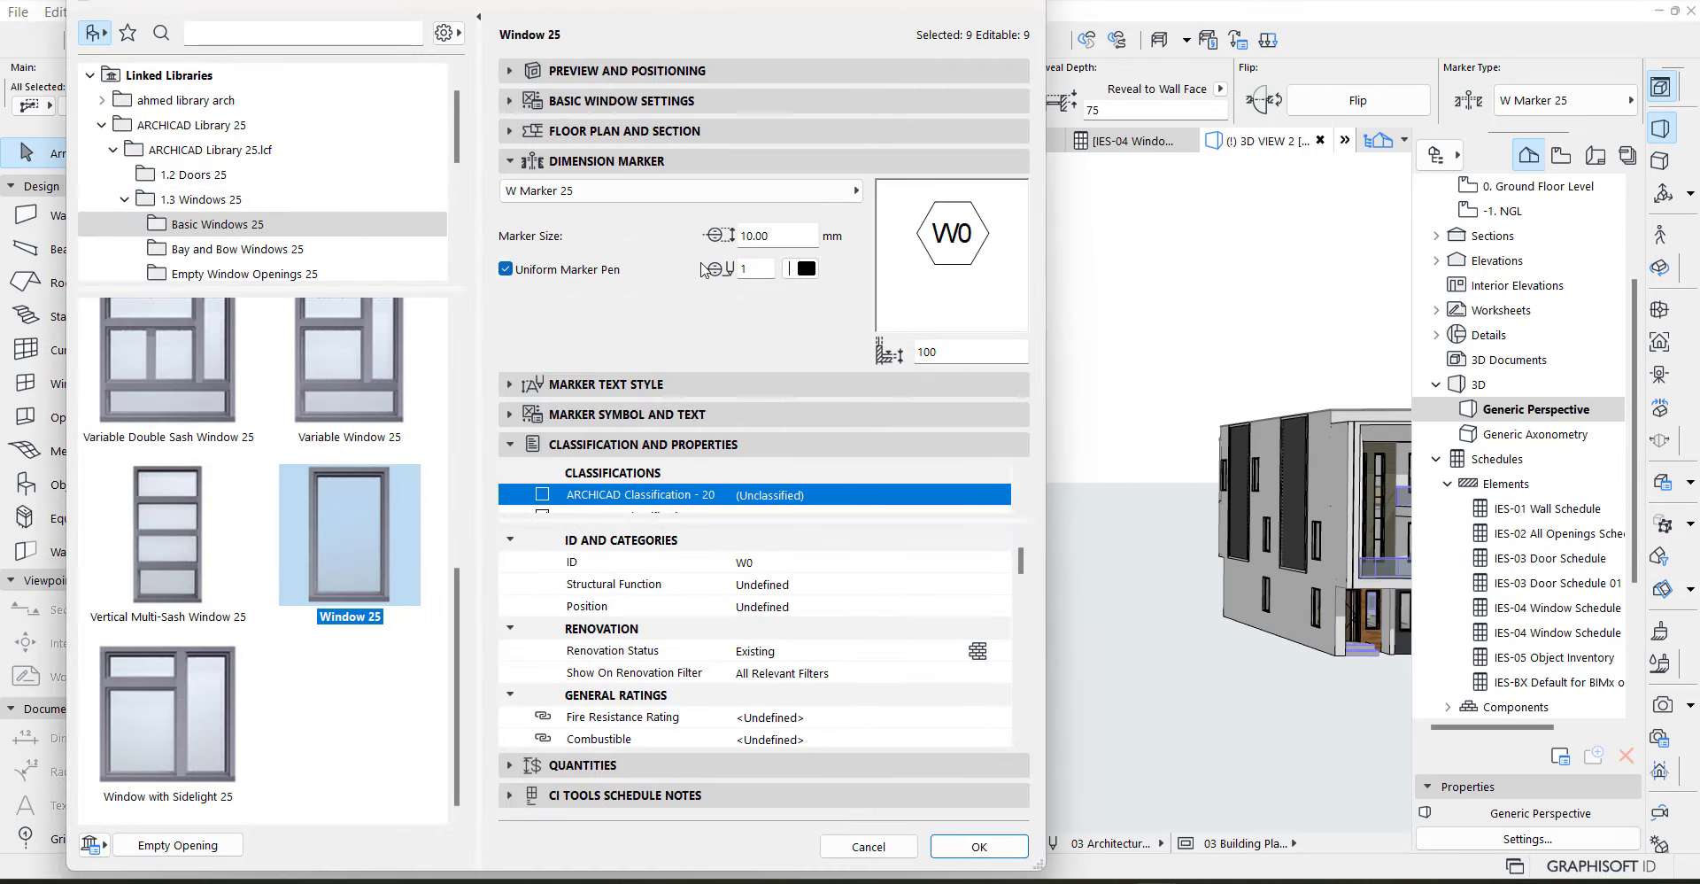
click(746, 566)
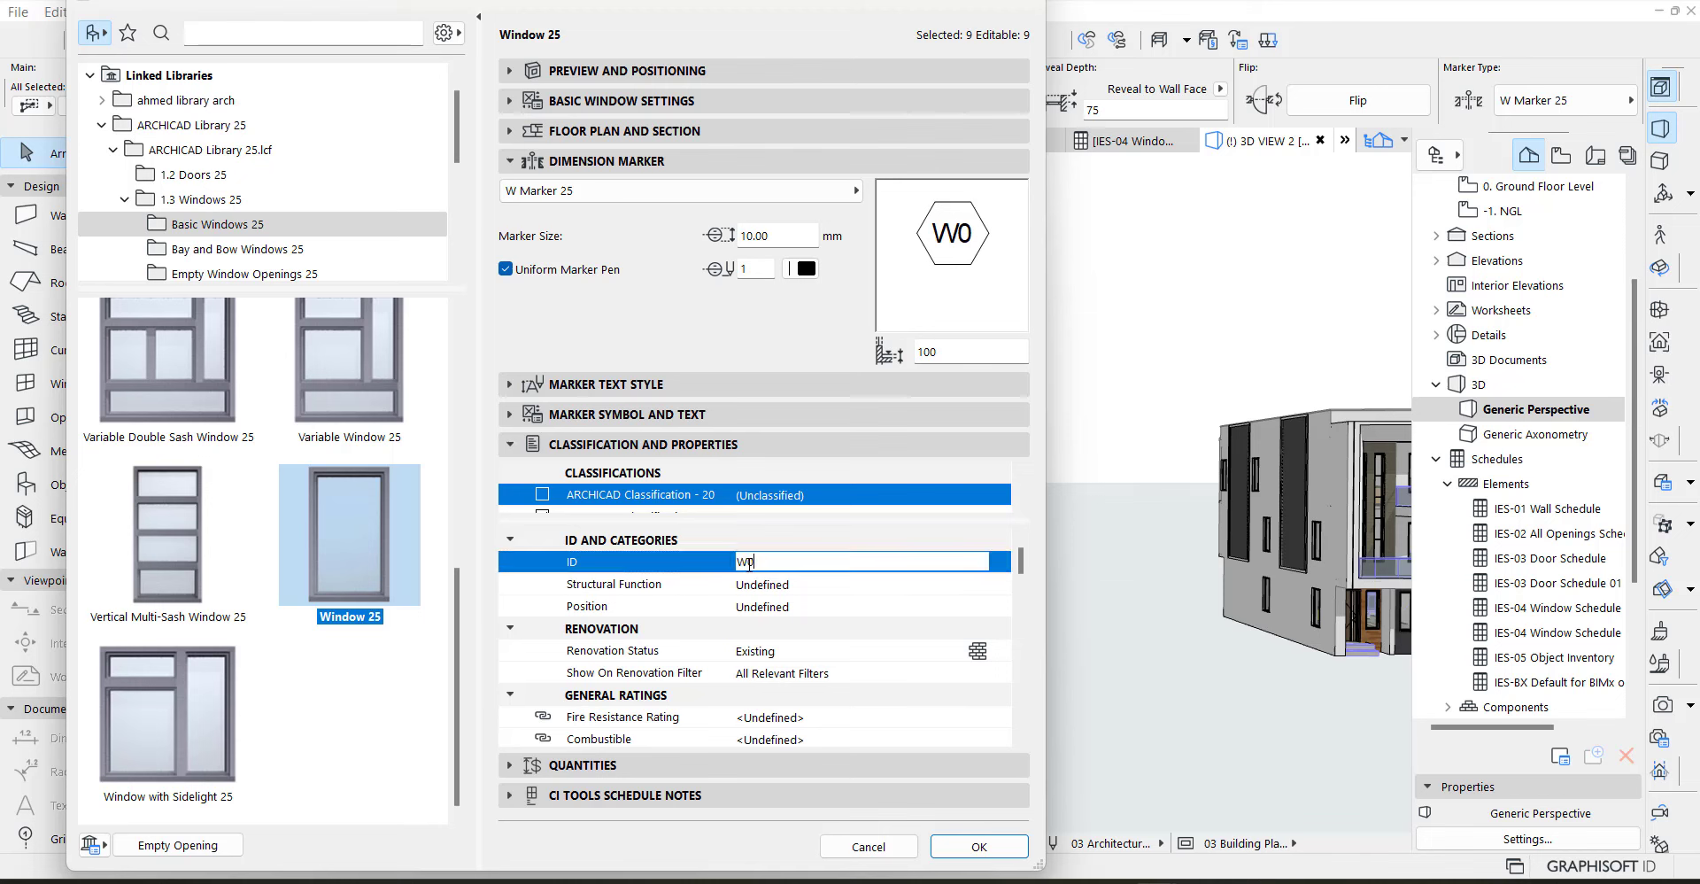
text(1)
Choose Element ID as the ID content shown in the selected windows' marker and apply the window settings
click(536, 446)
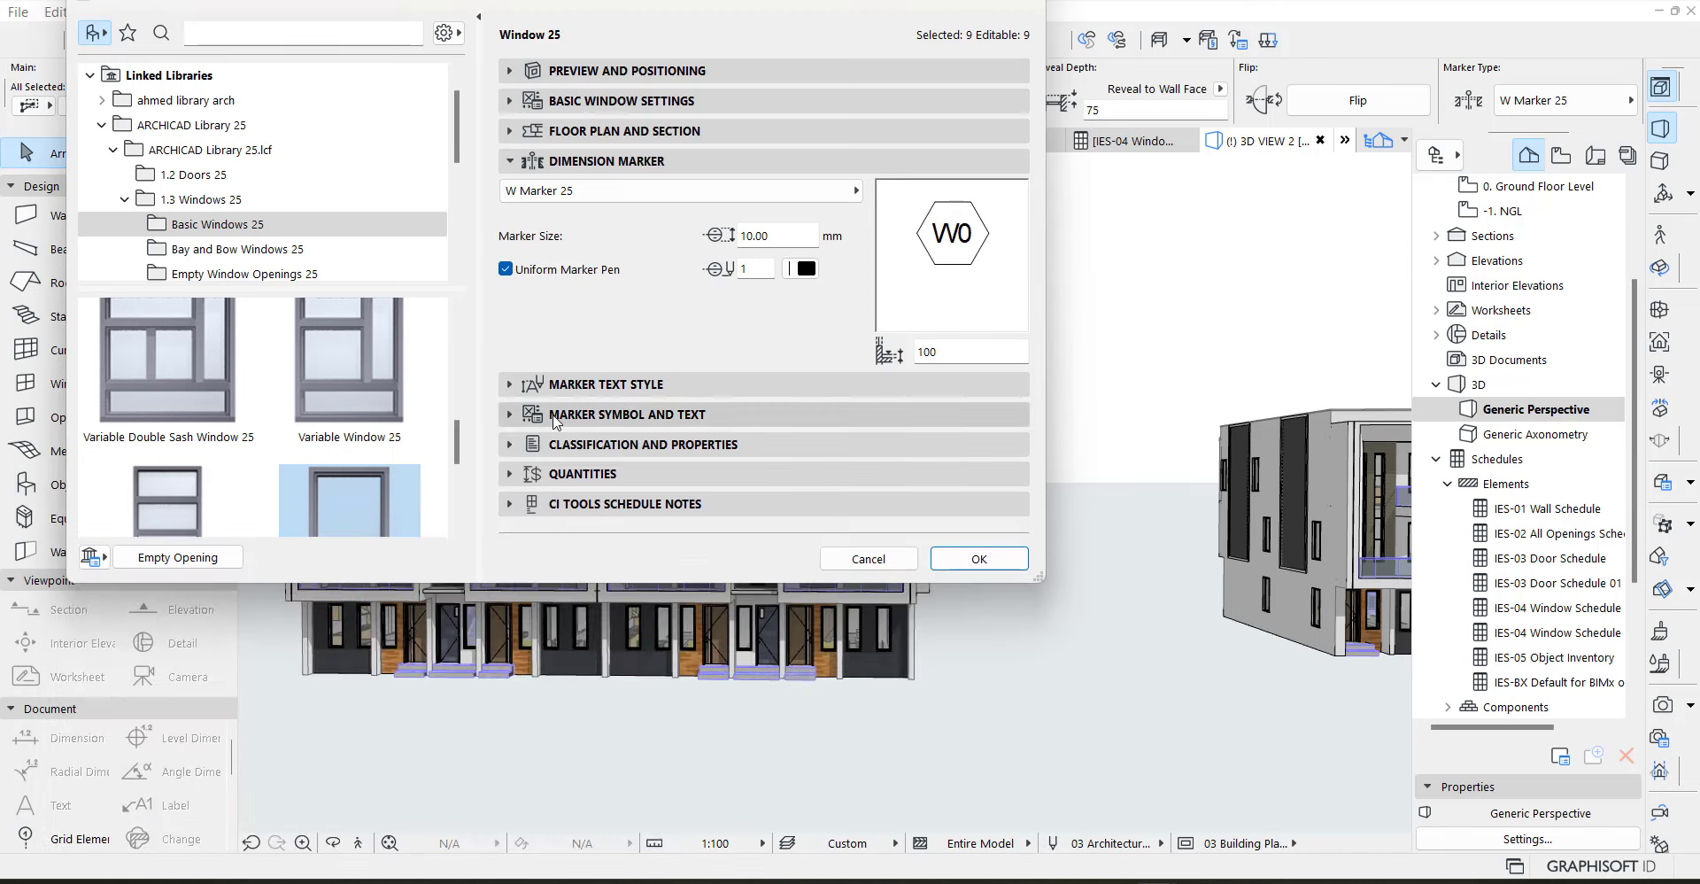
click(556, 422)
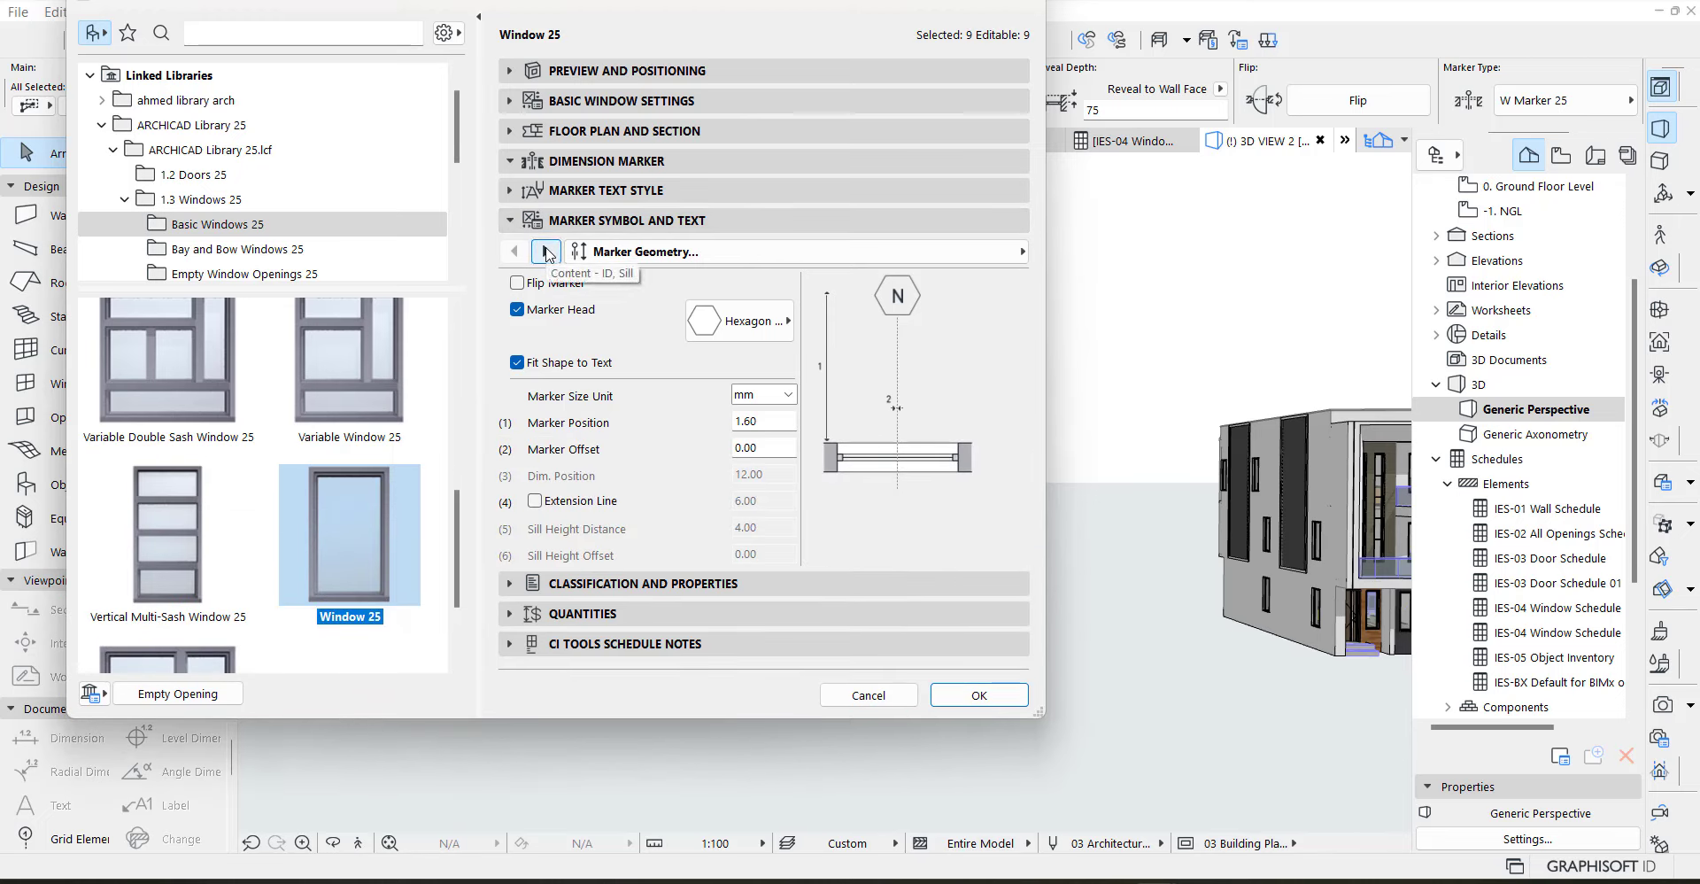
click(546, 252)
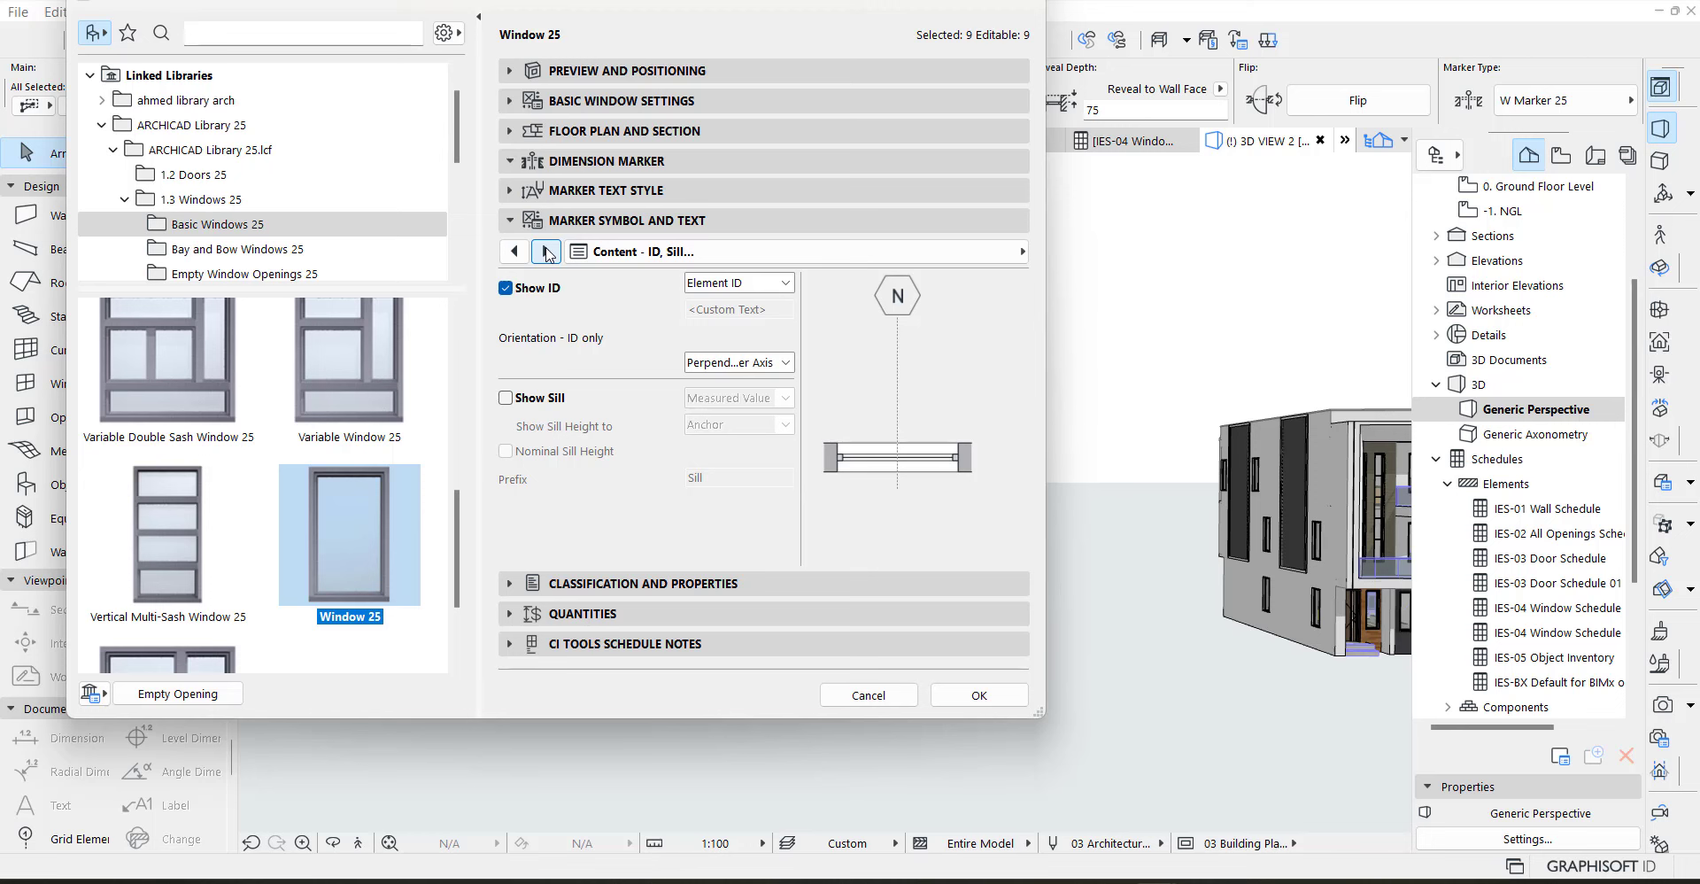
click(723, 285)
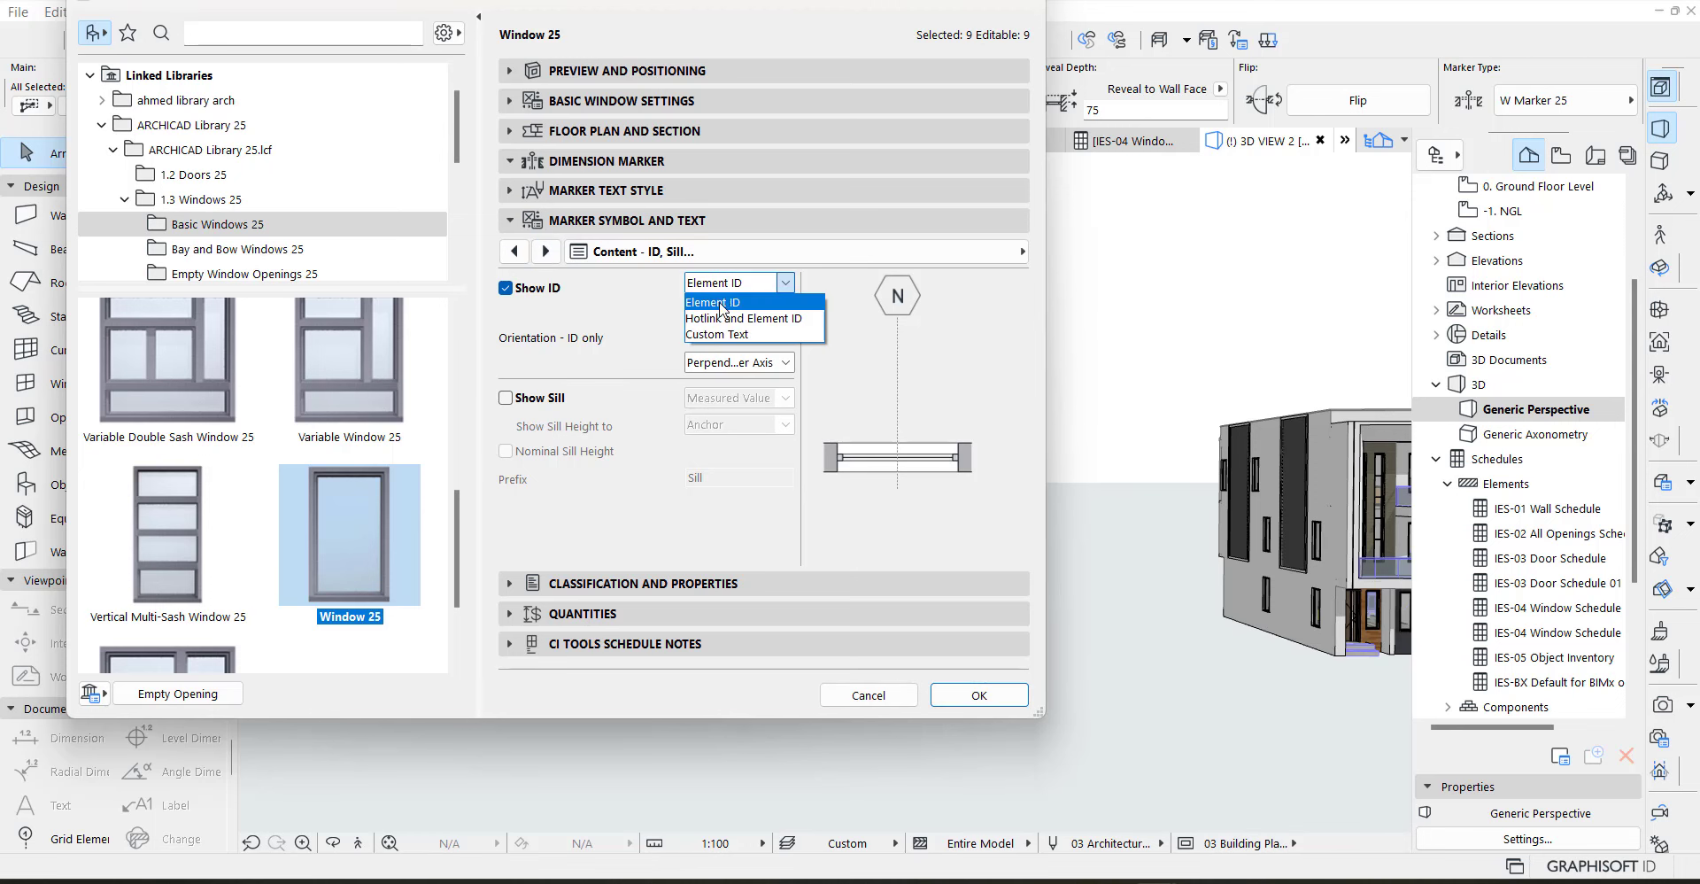
click(714, 303)
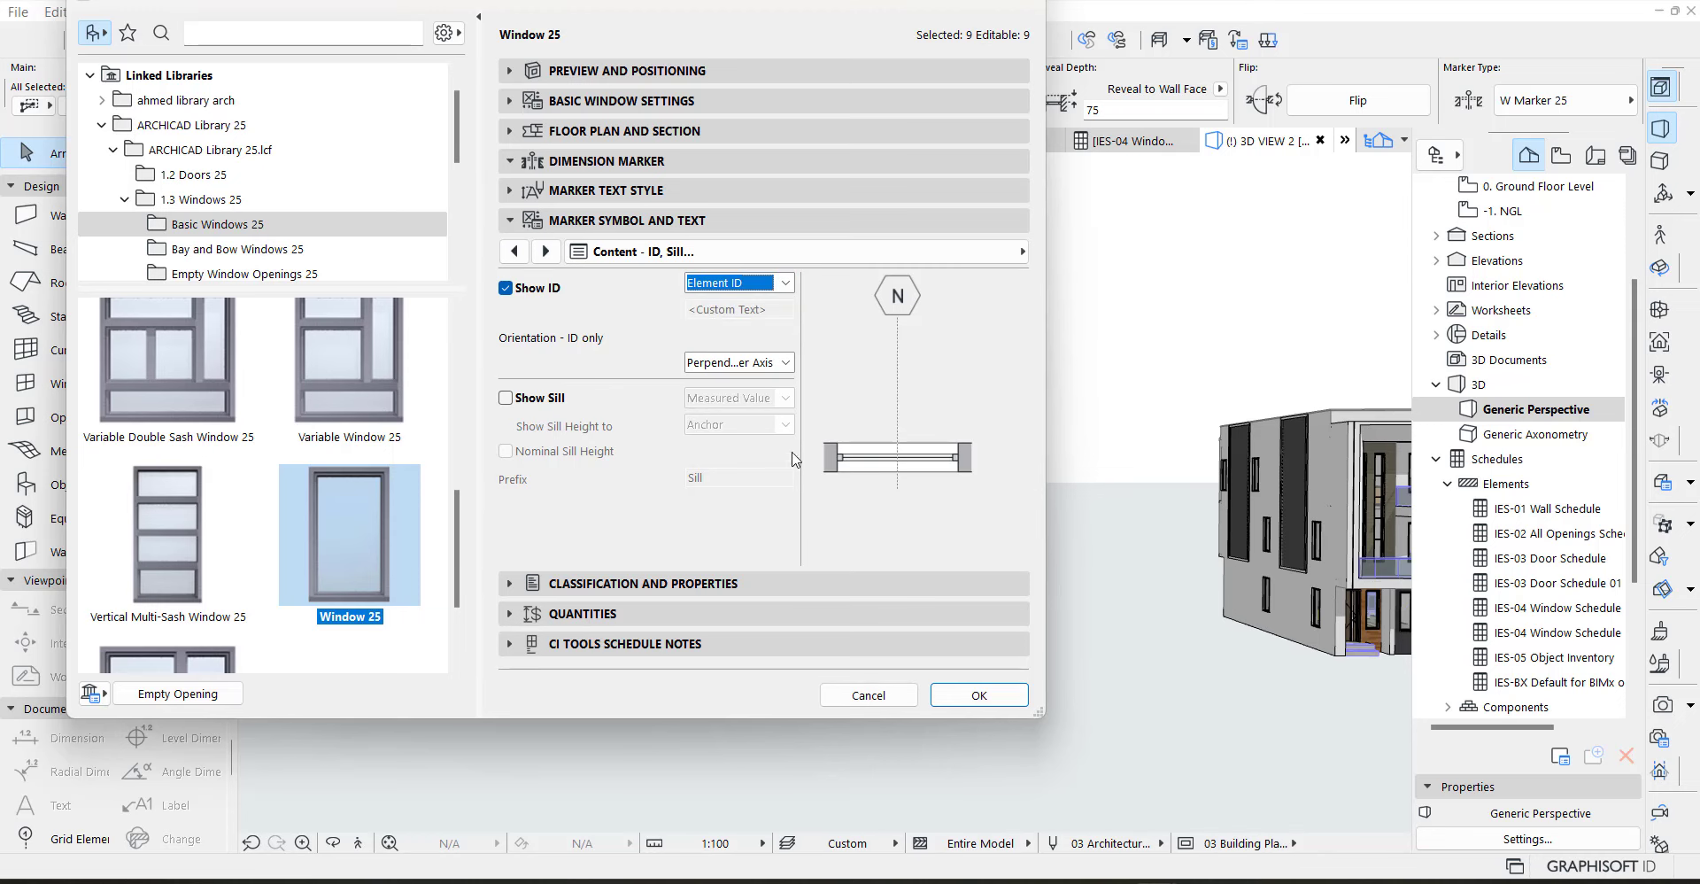
click(974, 693)
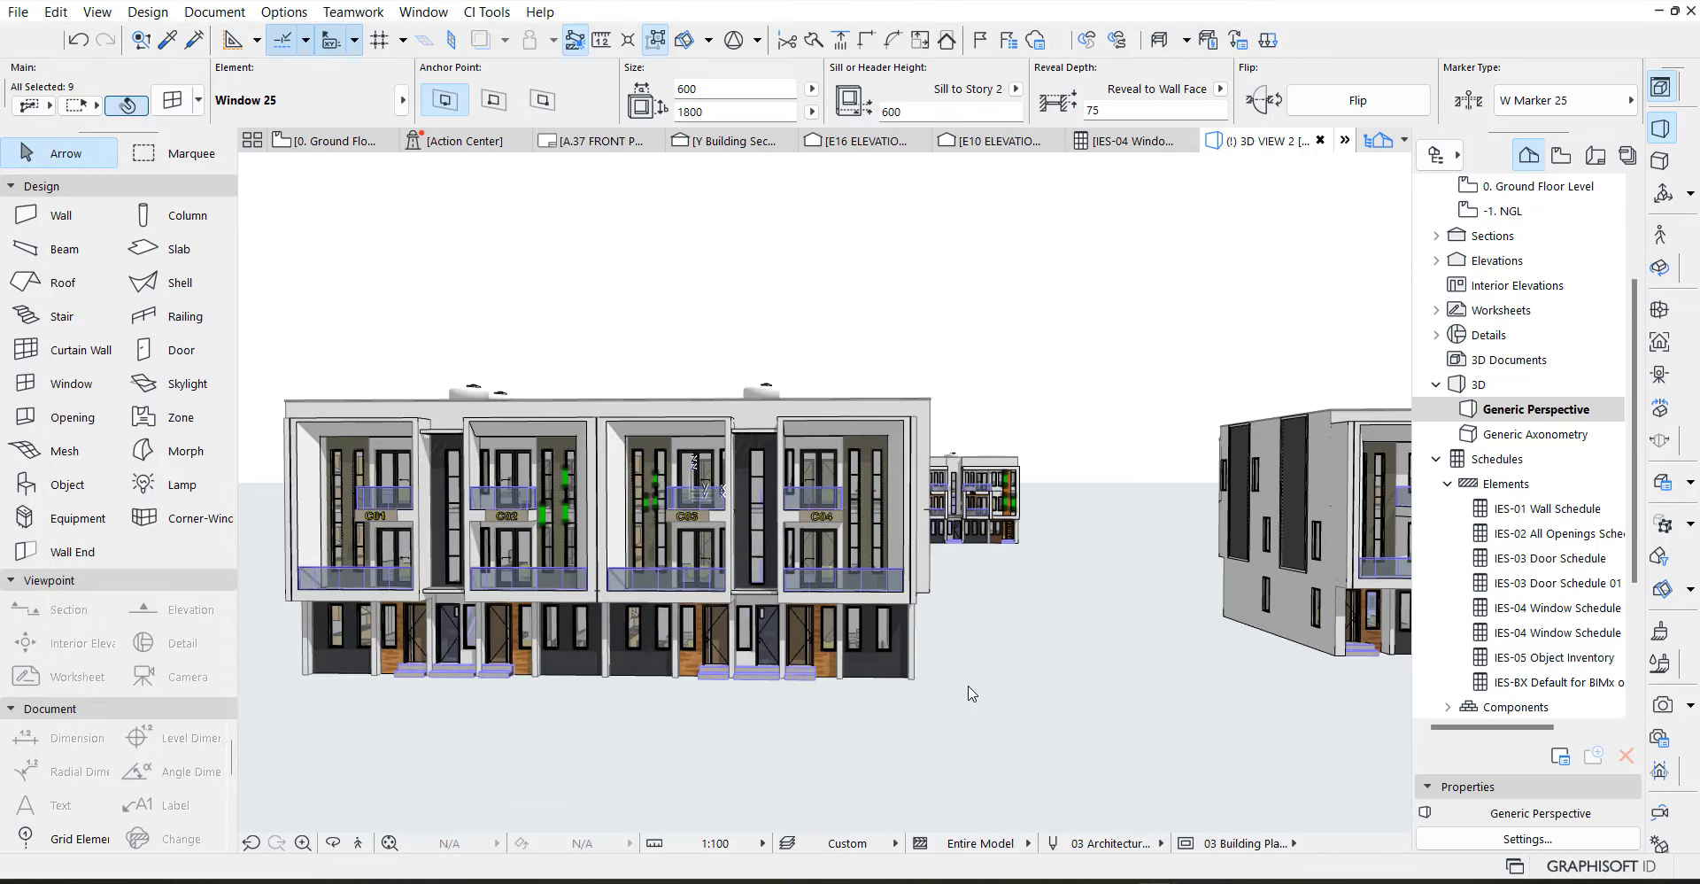
From the IES-04 Window Schedule, select the 600×1,800 W2 windows in 3D and change their ID to W1
double_click(1569, 611)
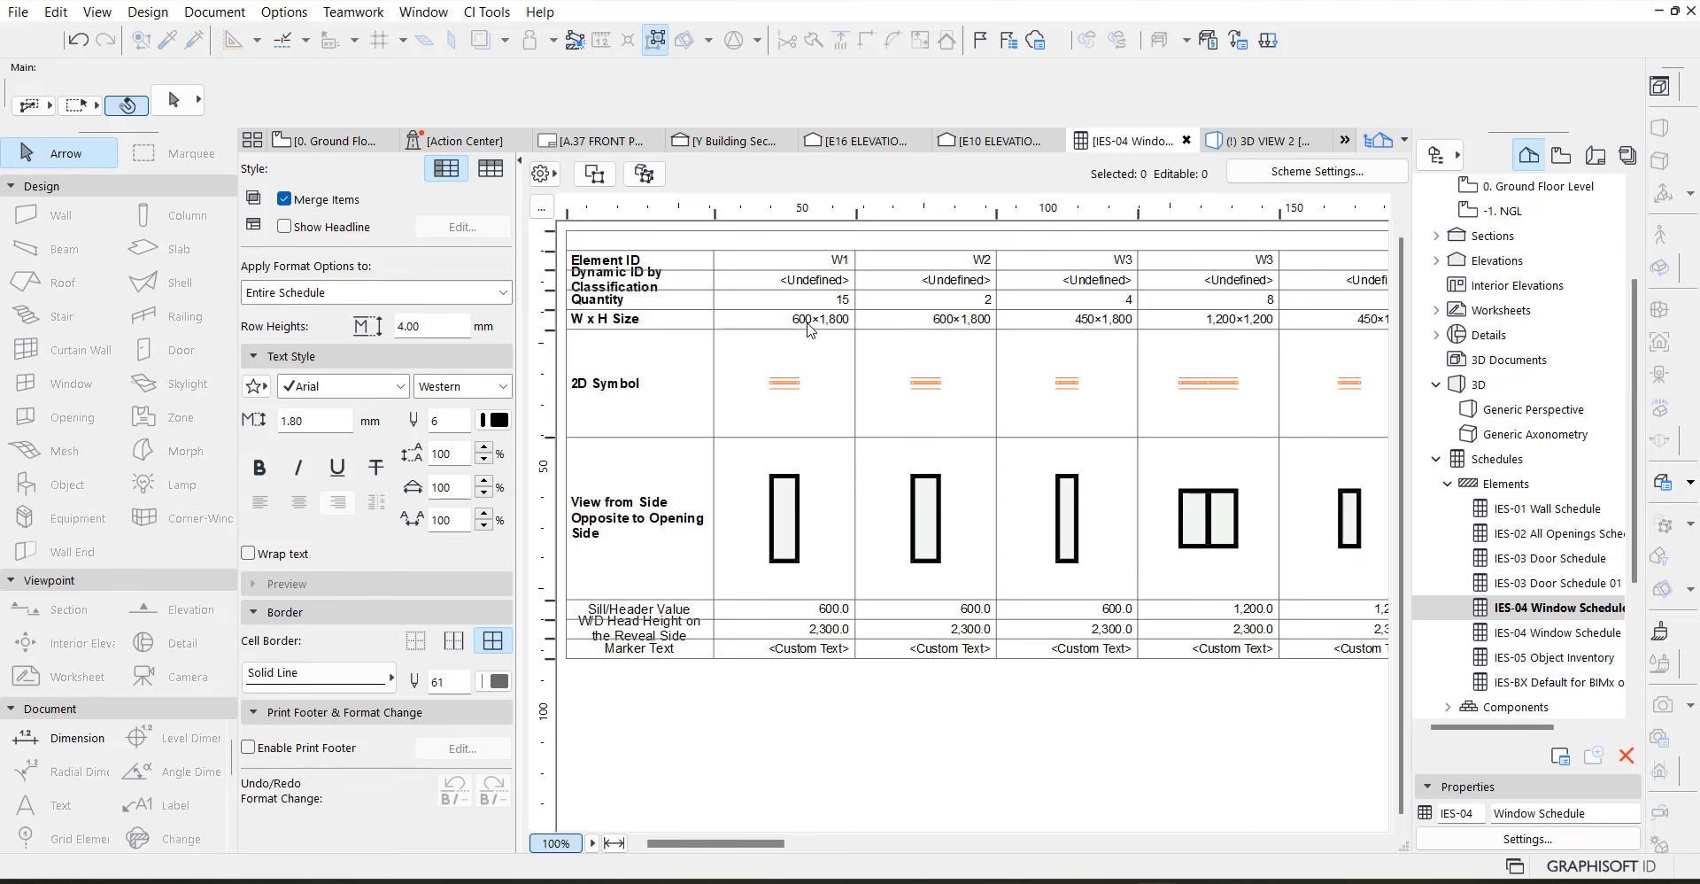
click(929, 516)
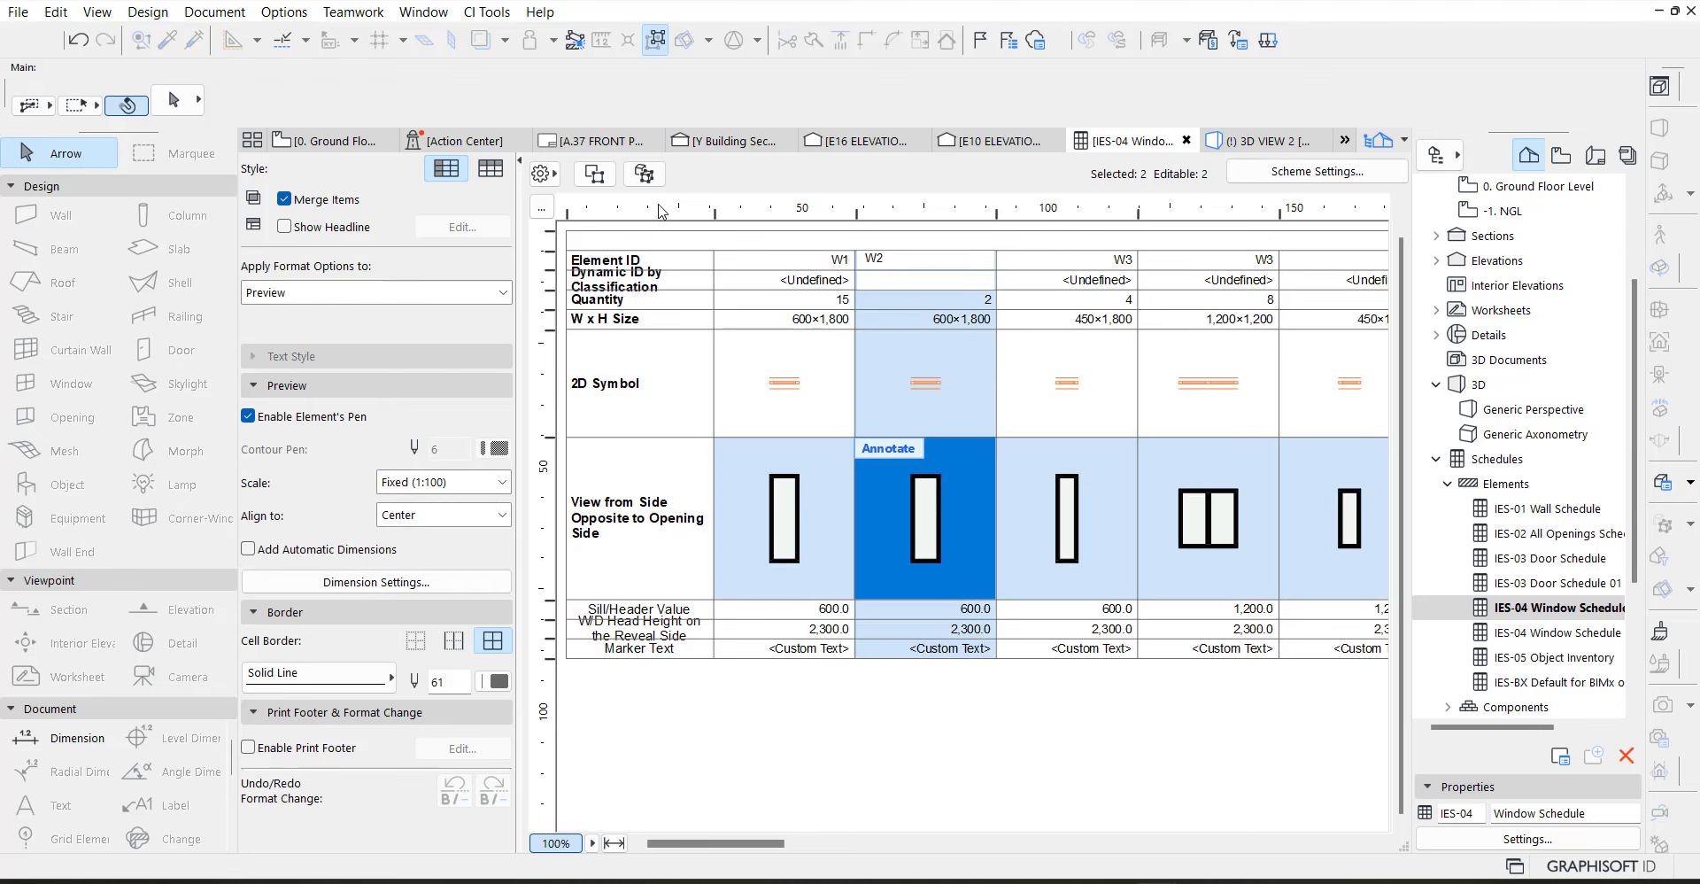
click(646, 174)
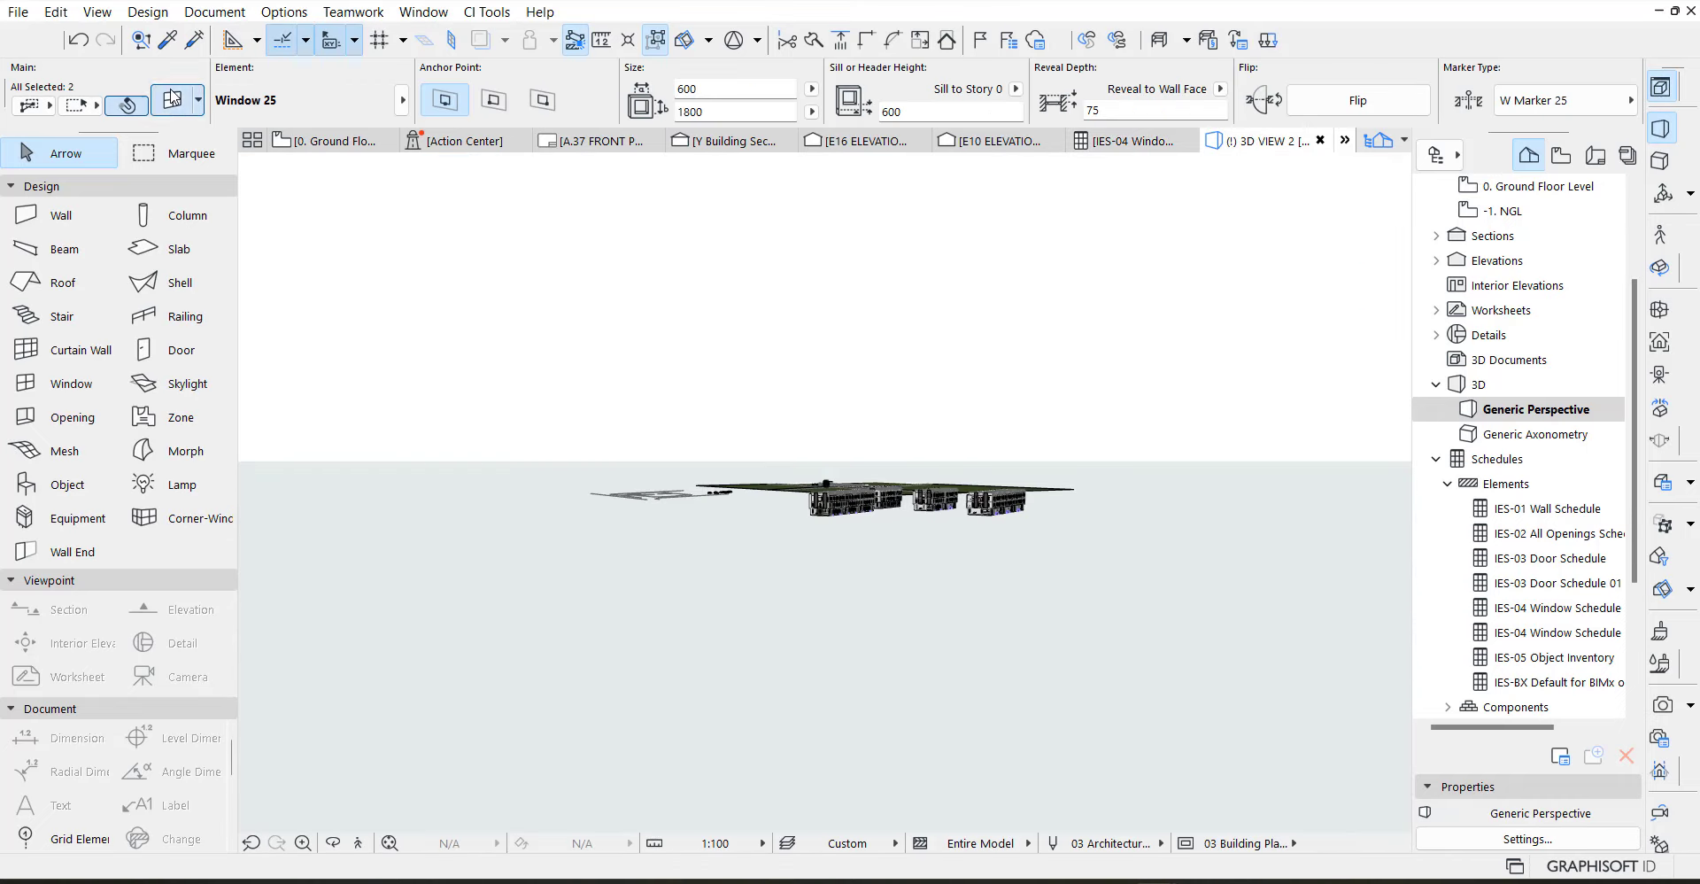
key(ctrl+t)
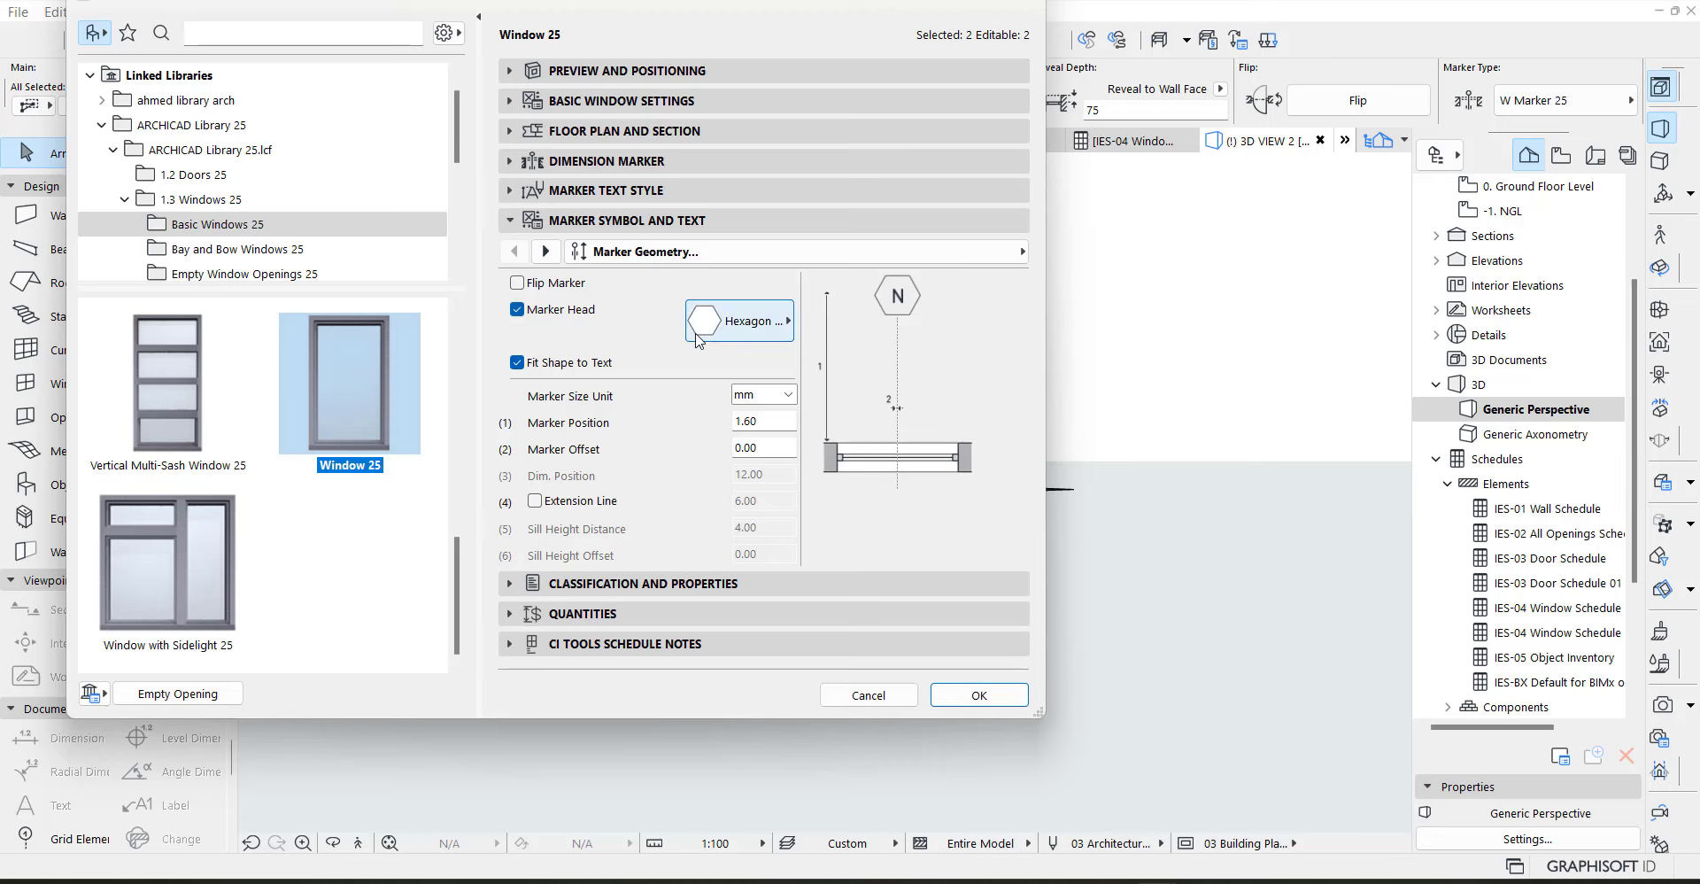
click(609, 592)
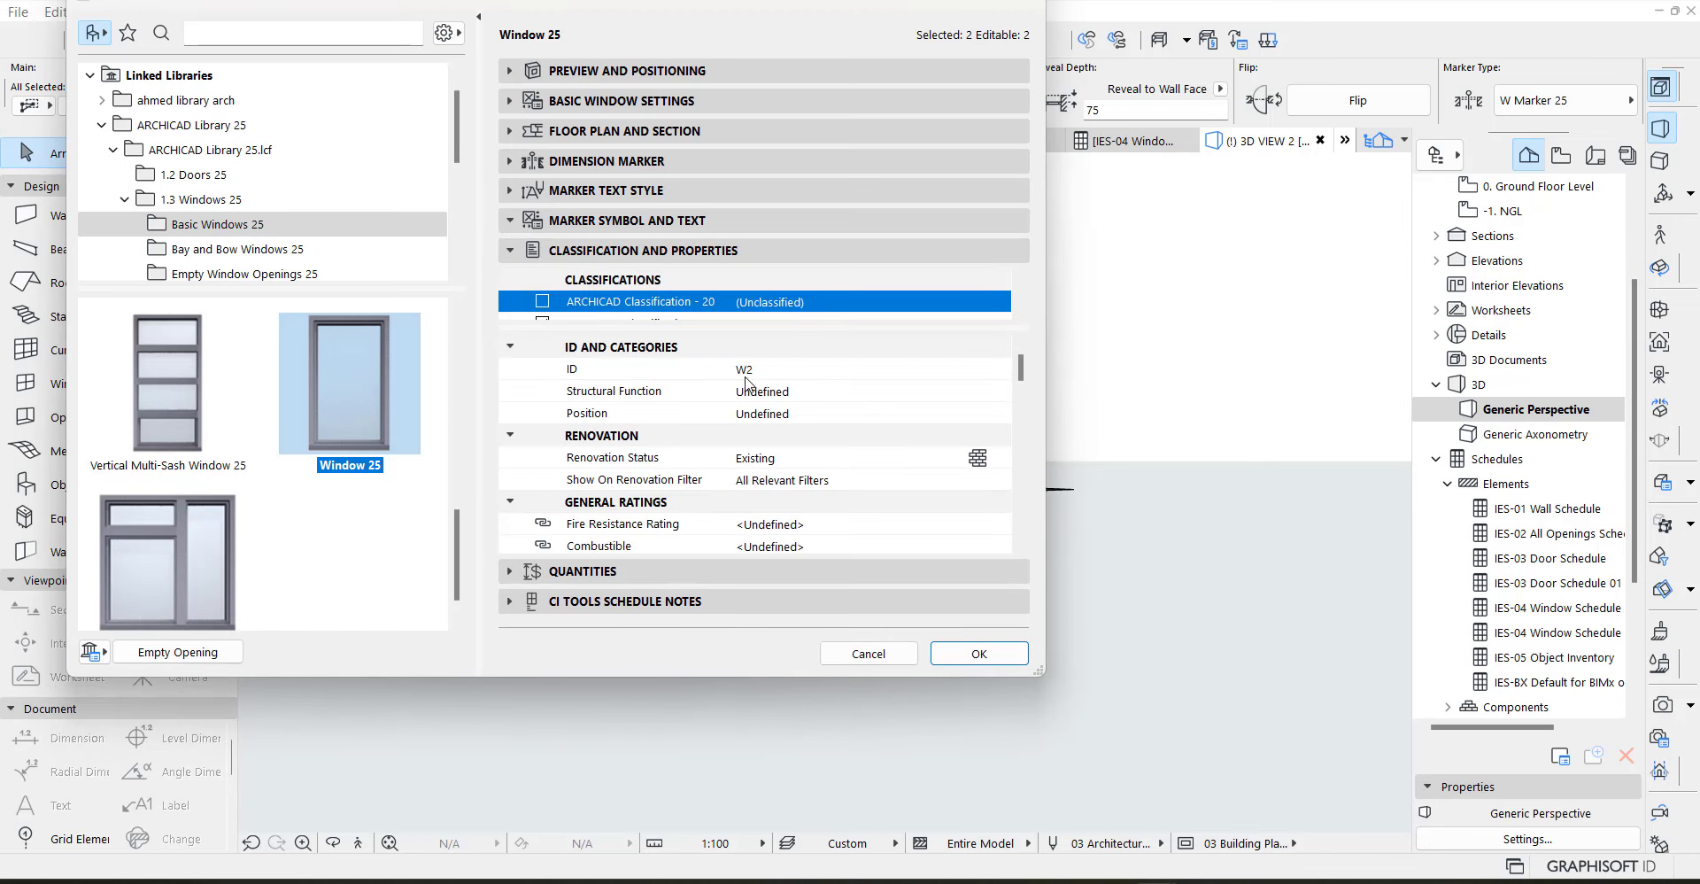
click(748, 370)
click(748, 370)
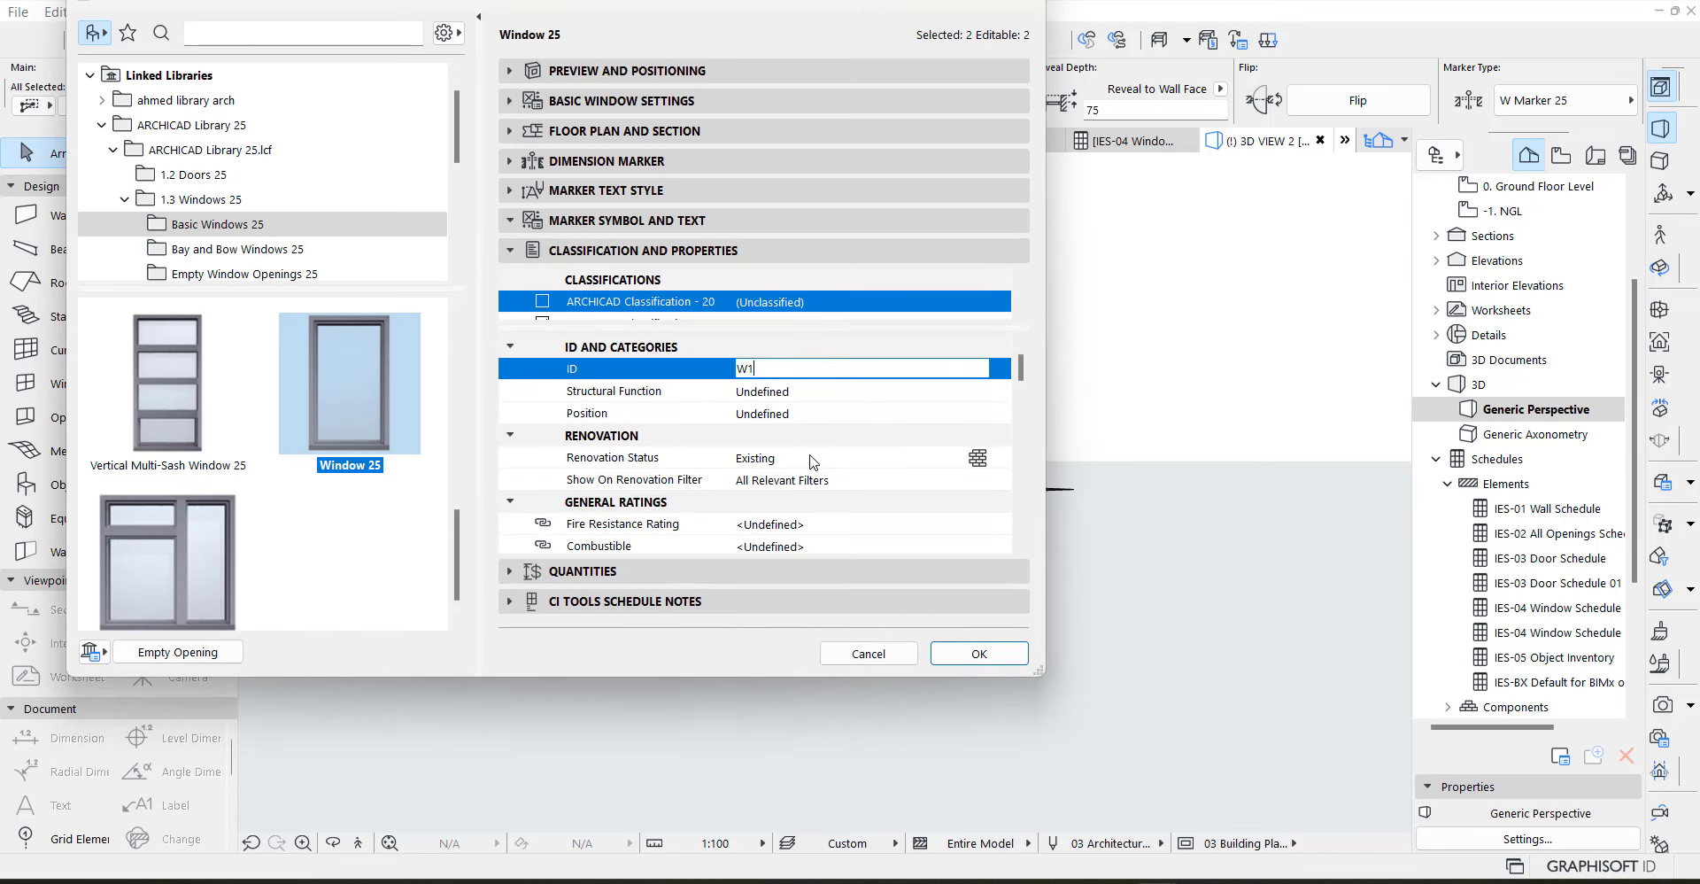
click(959, 655)
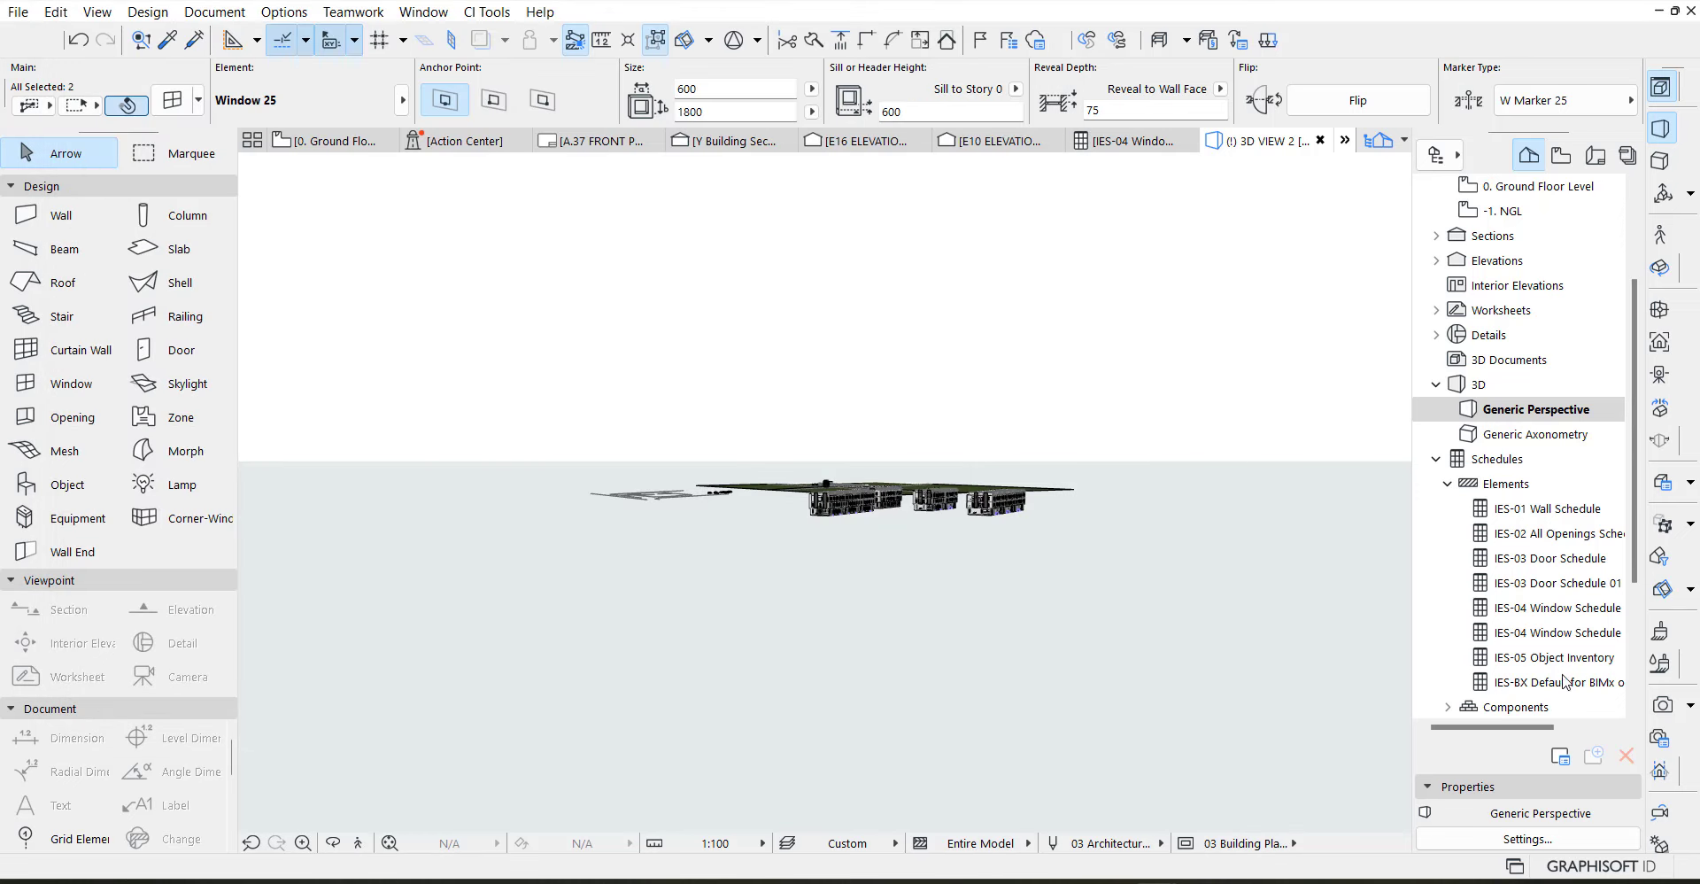
Select the schedule's 600×1,800 W5 windows in 3D and change their ID to W1
double_click(1584, 609)
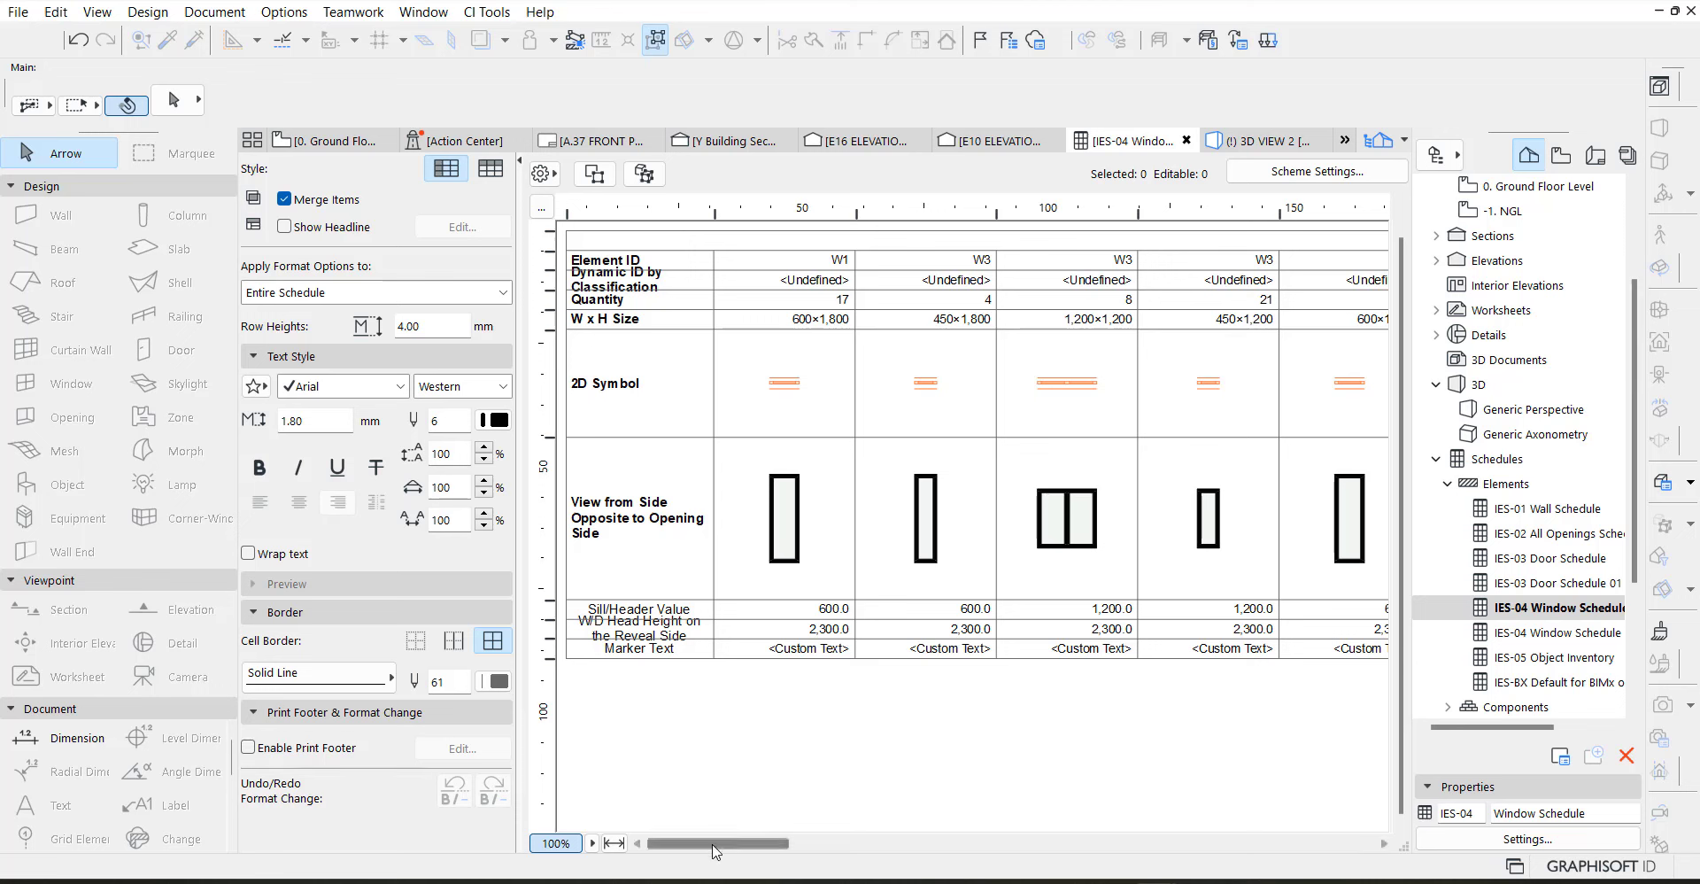
drag(719, 847, 825, 856)
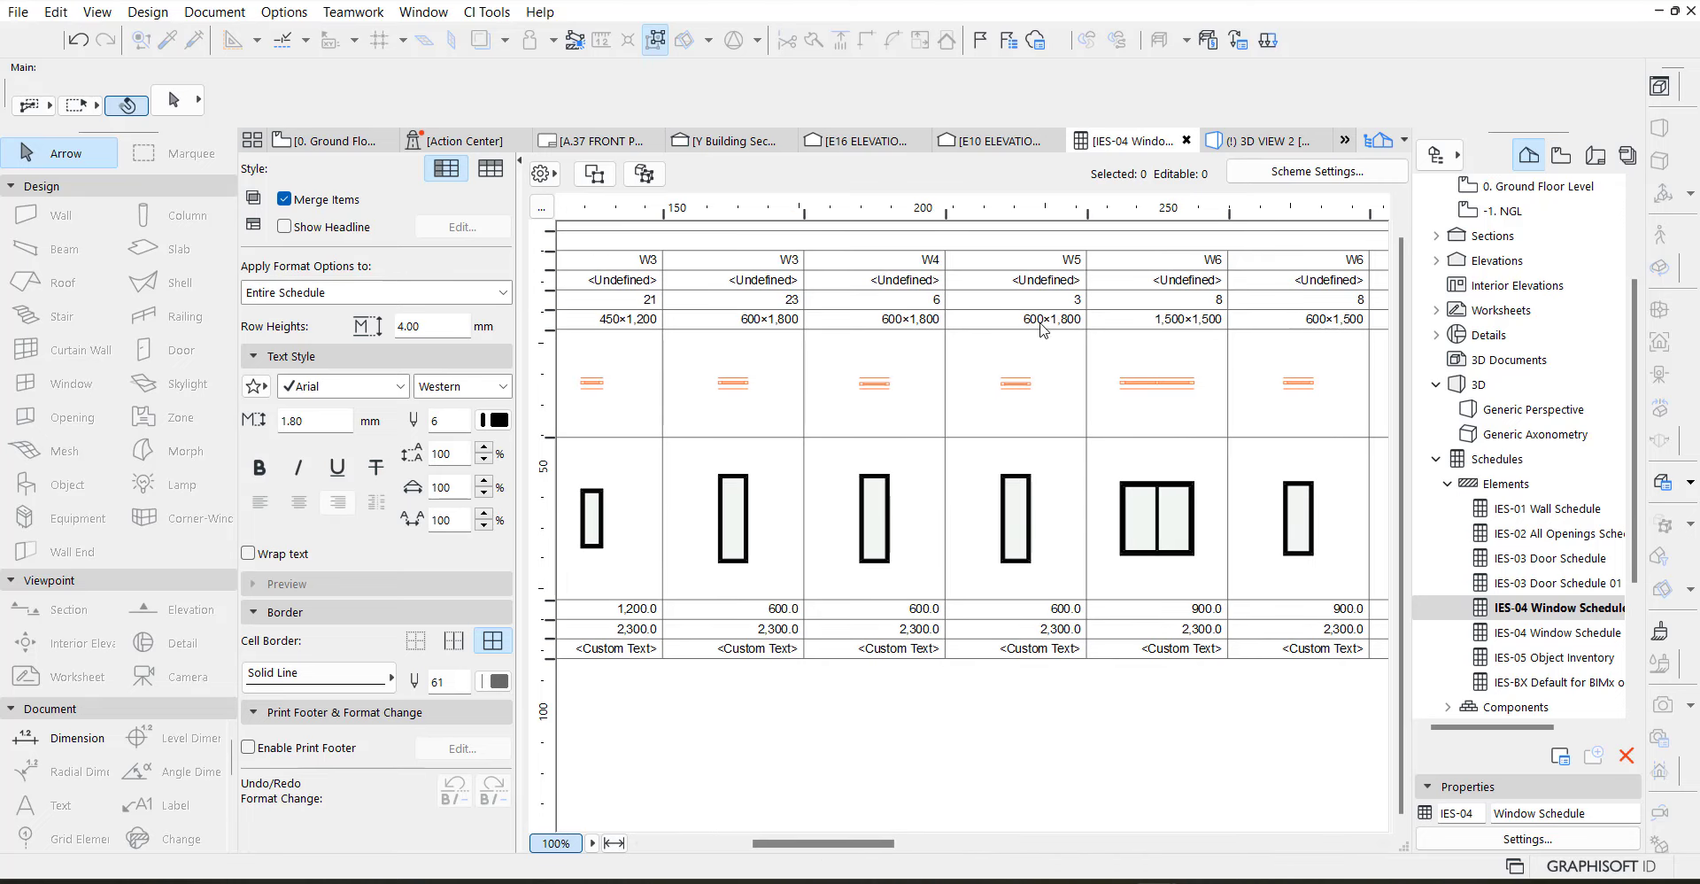
click(995, 501)
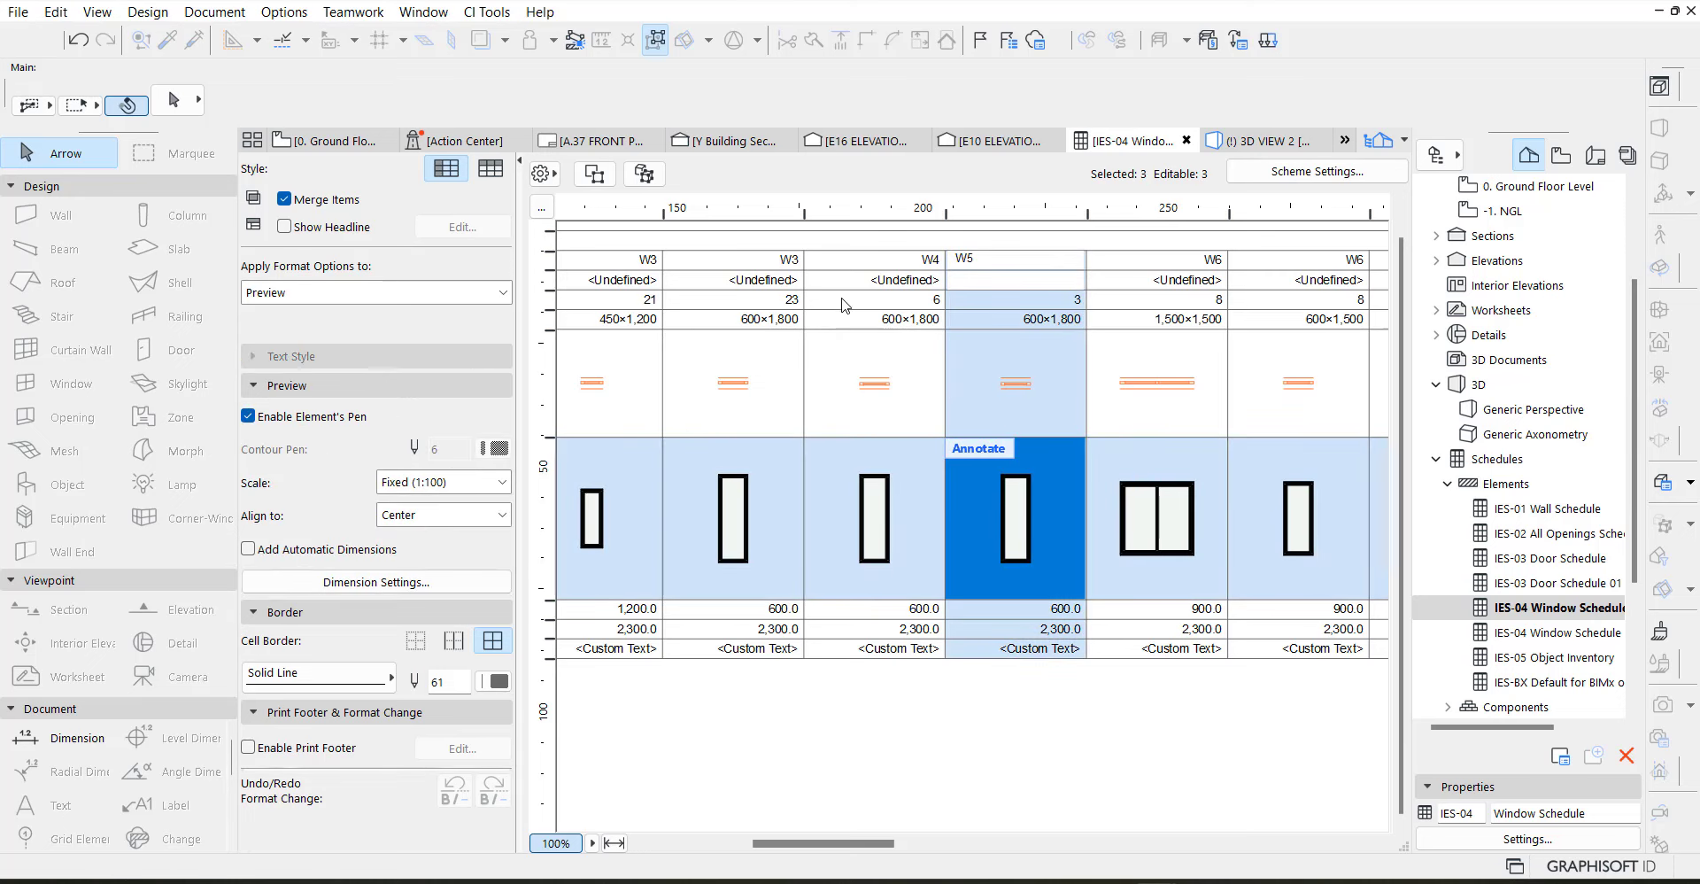
key(F3)
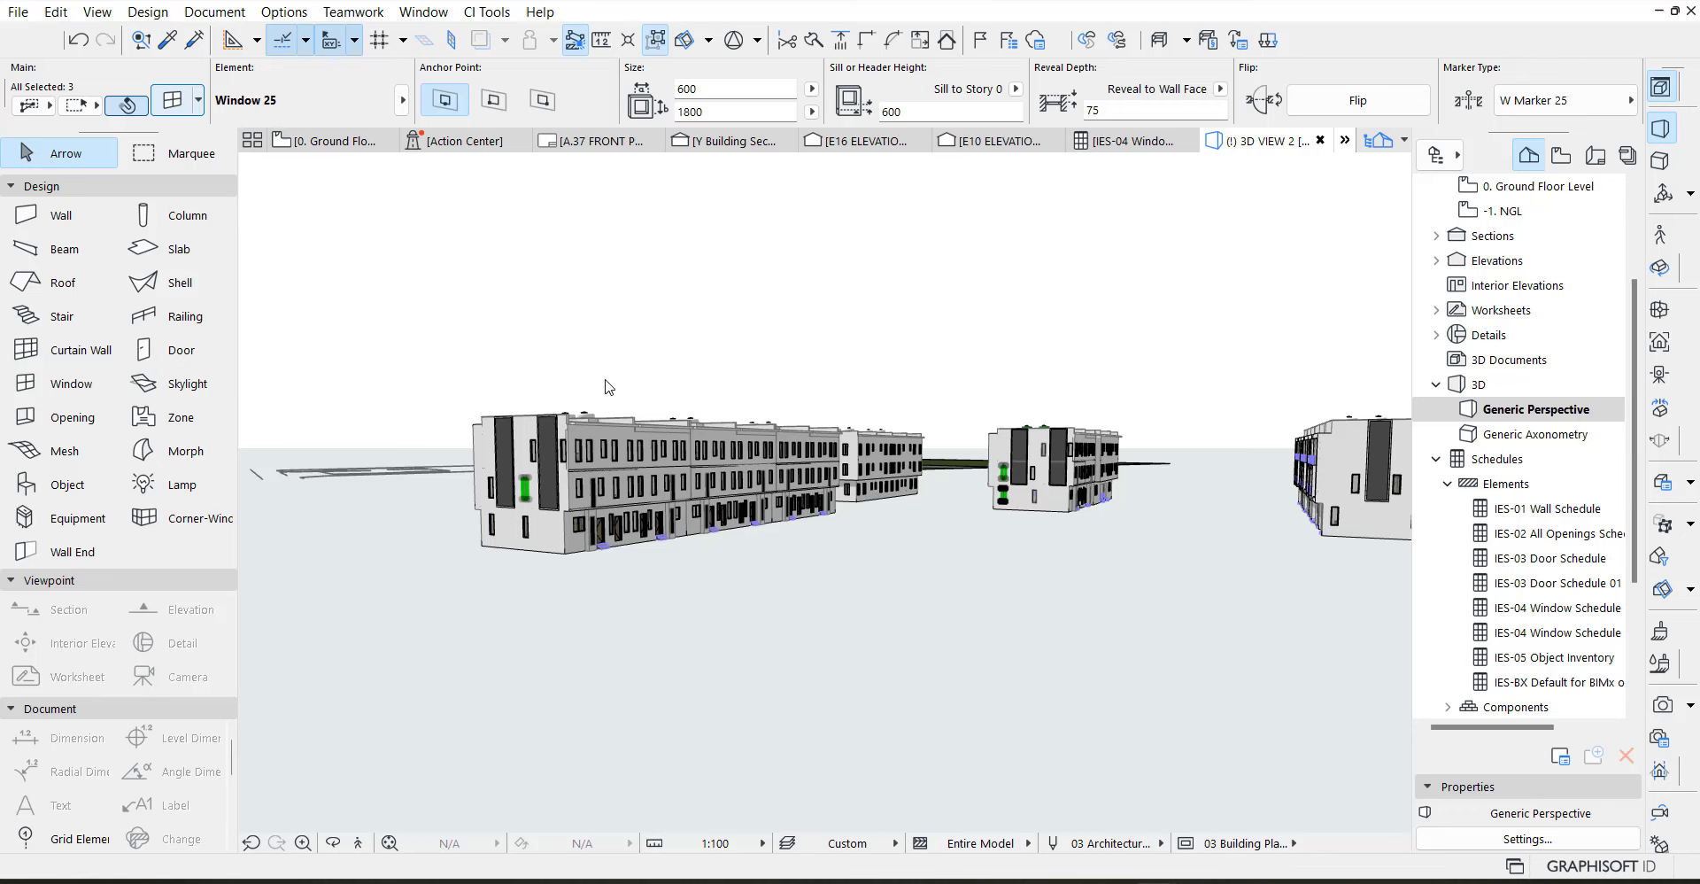
key(ctrl+t)
click(751, 370)
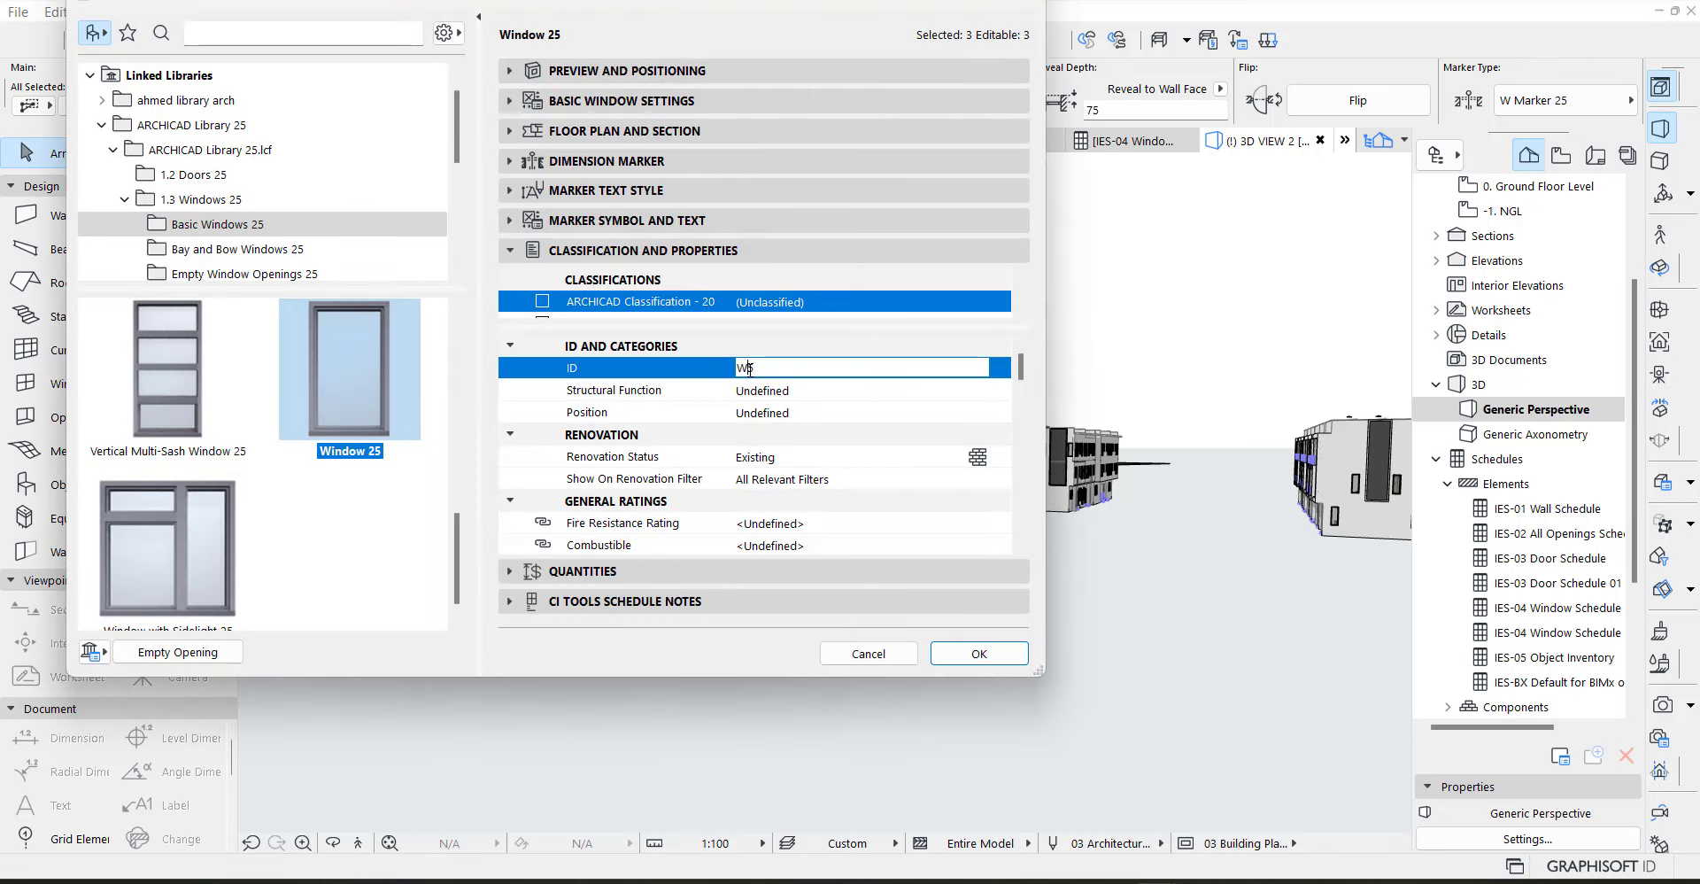
text(1)
click(980, 654)
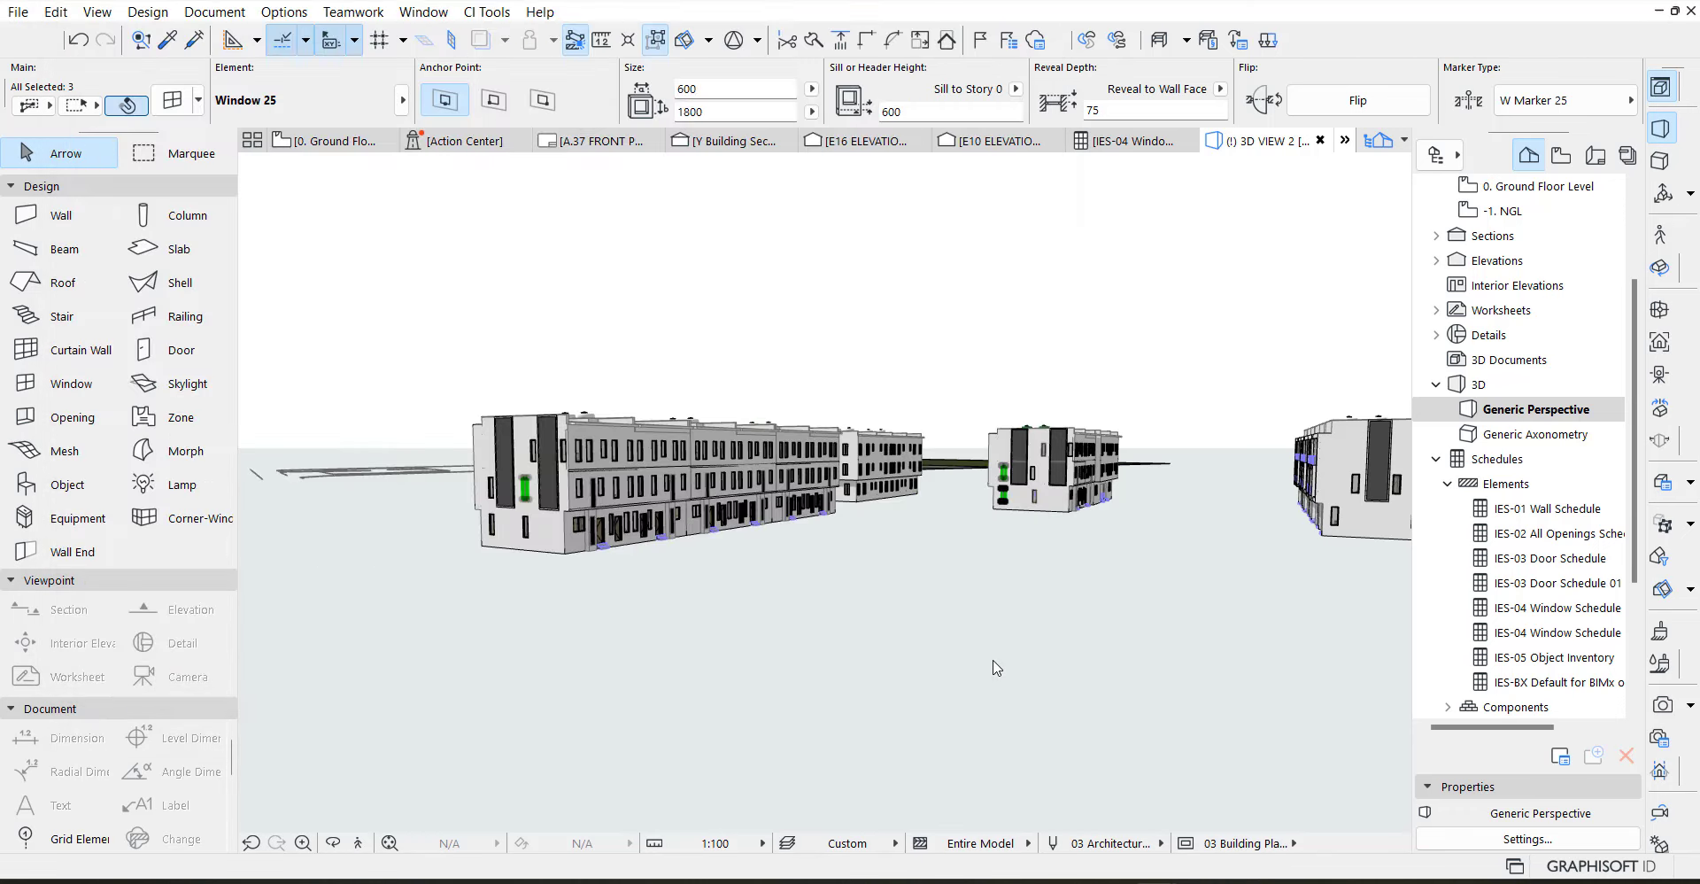
From the IES-04 Window Schedule, select the 600×1,800 W3 windows in 3D and change their ID to W1
double_click(1592, 610)
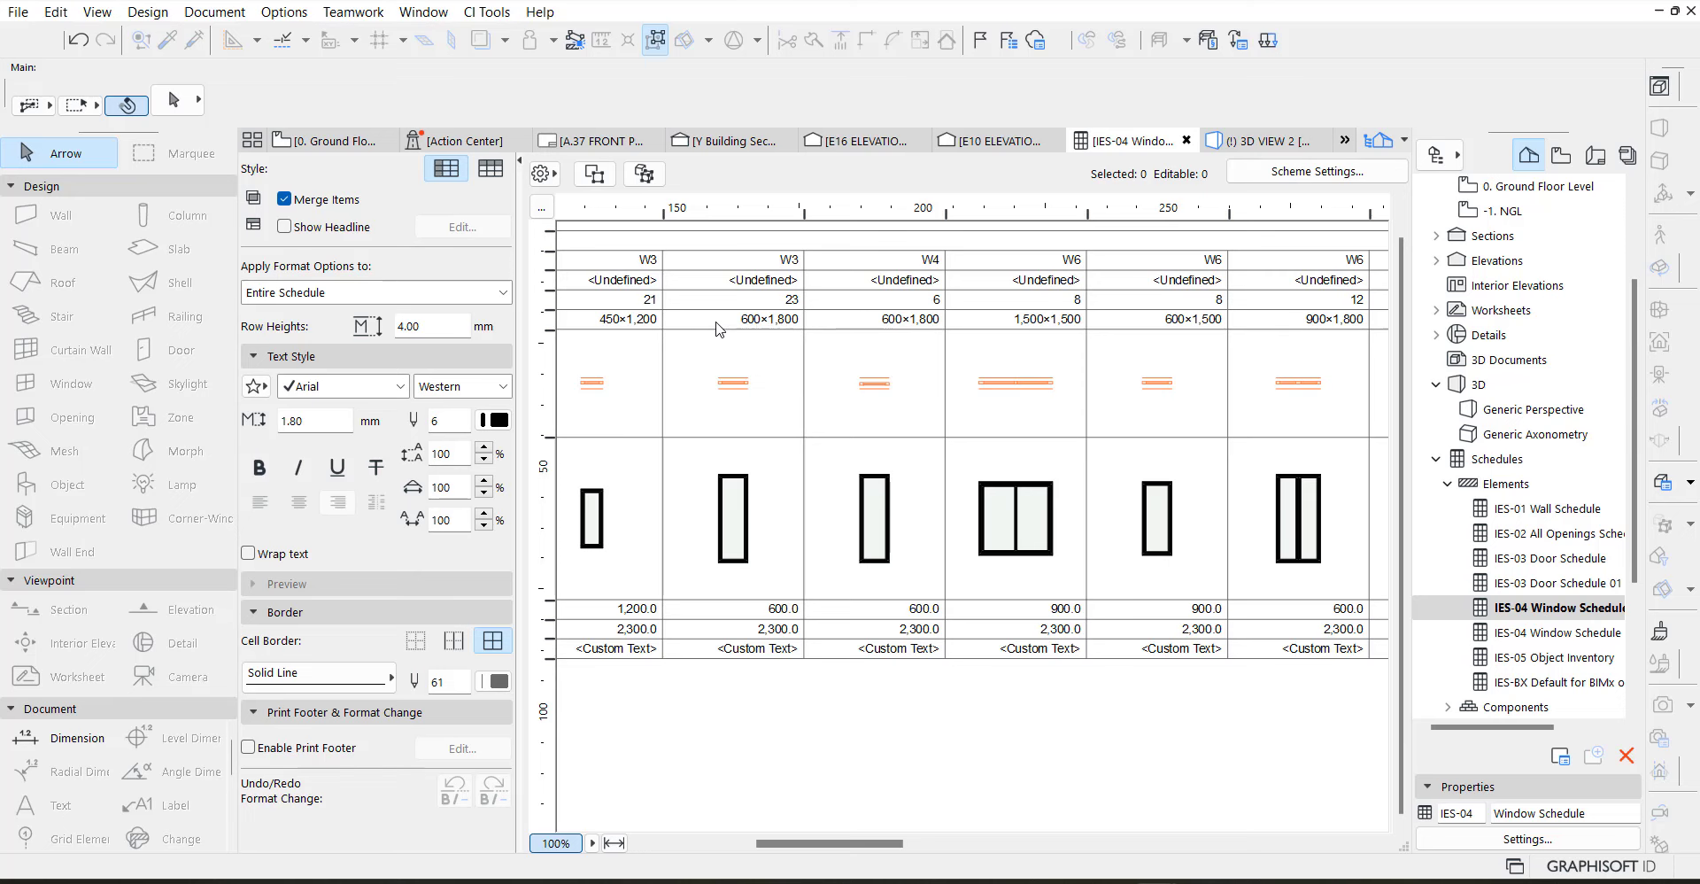
click(733, 484)
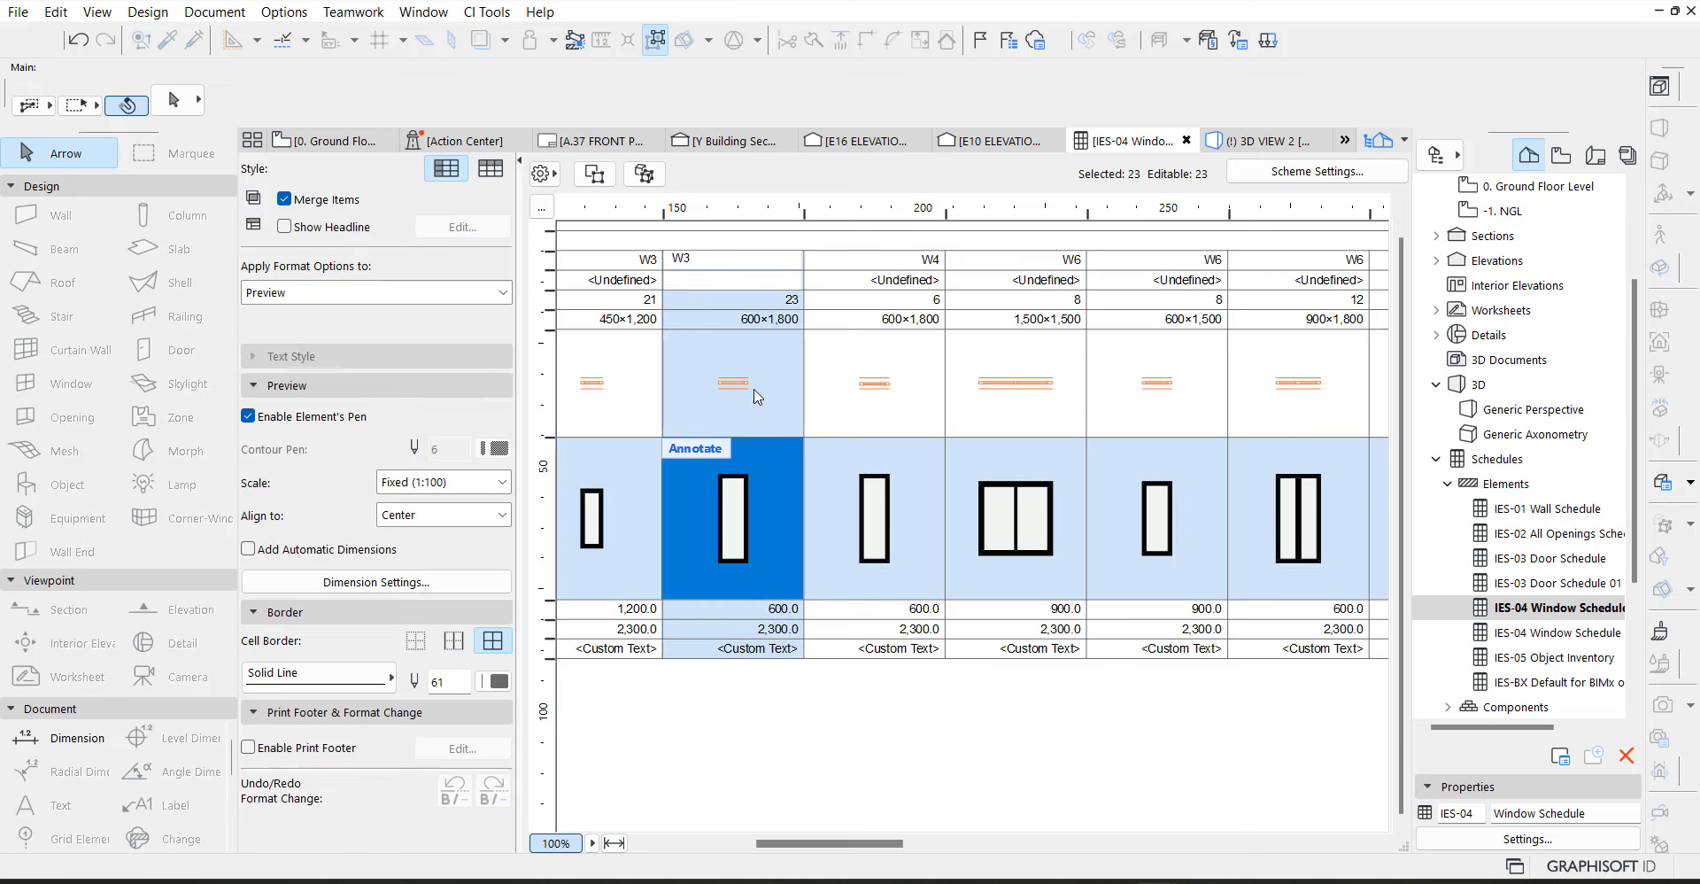
click(643, 174)
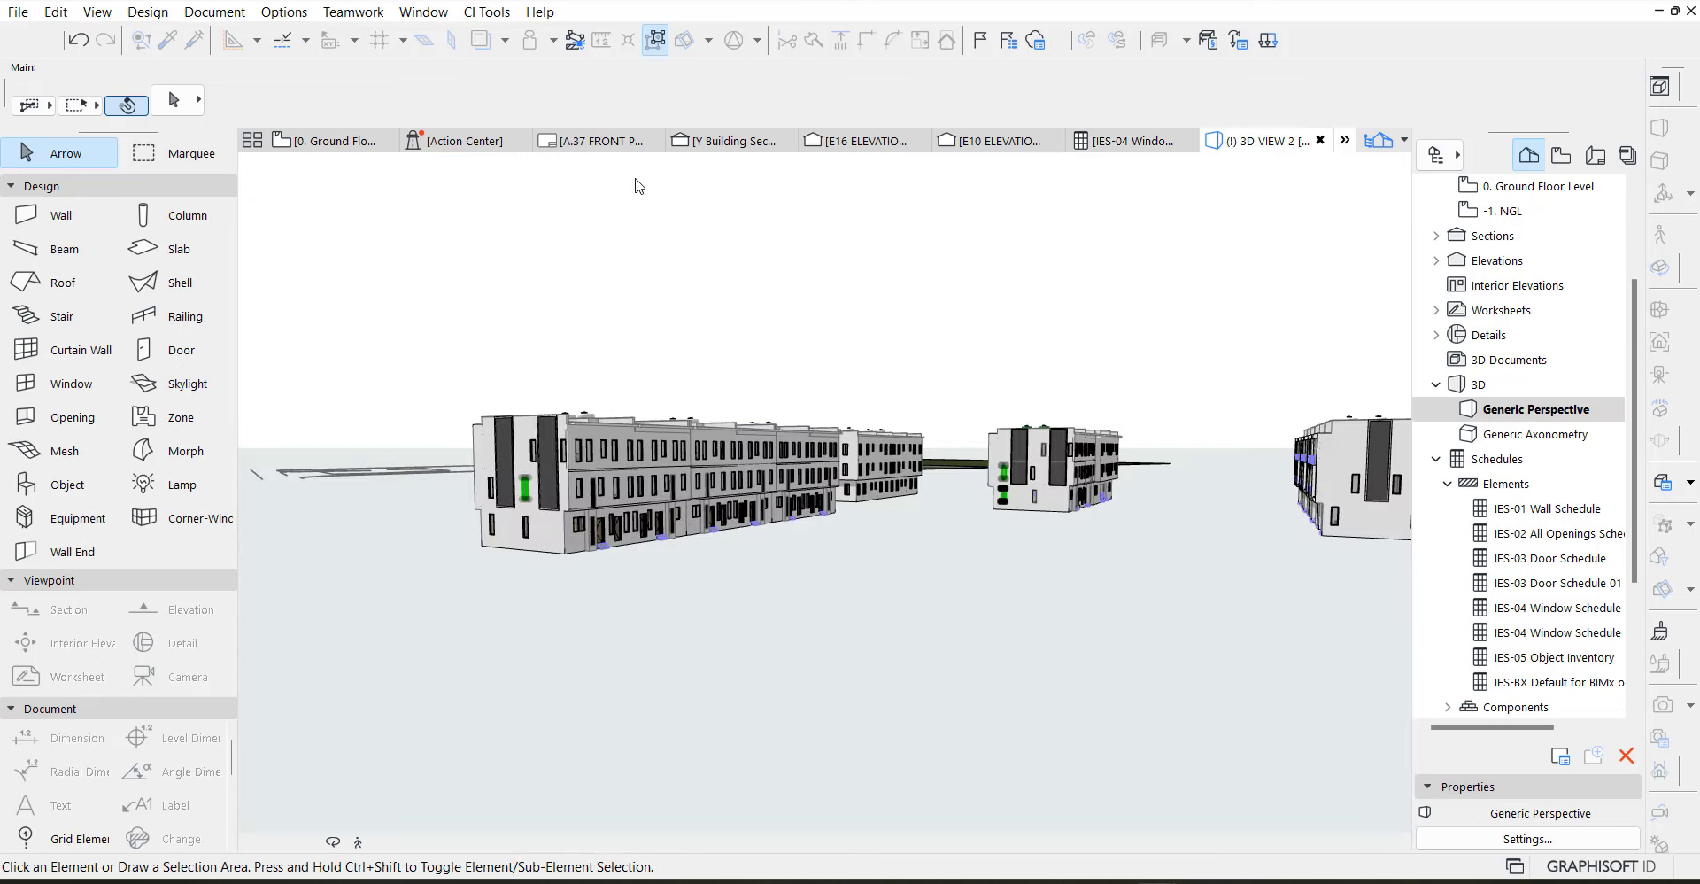
click(171, 105)
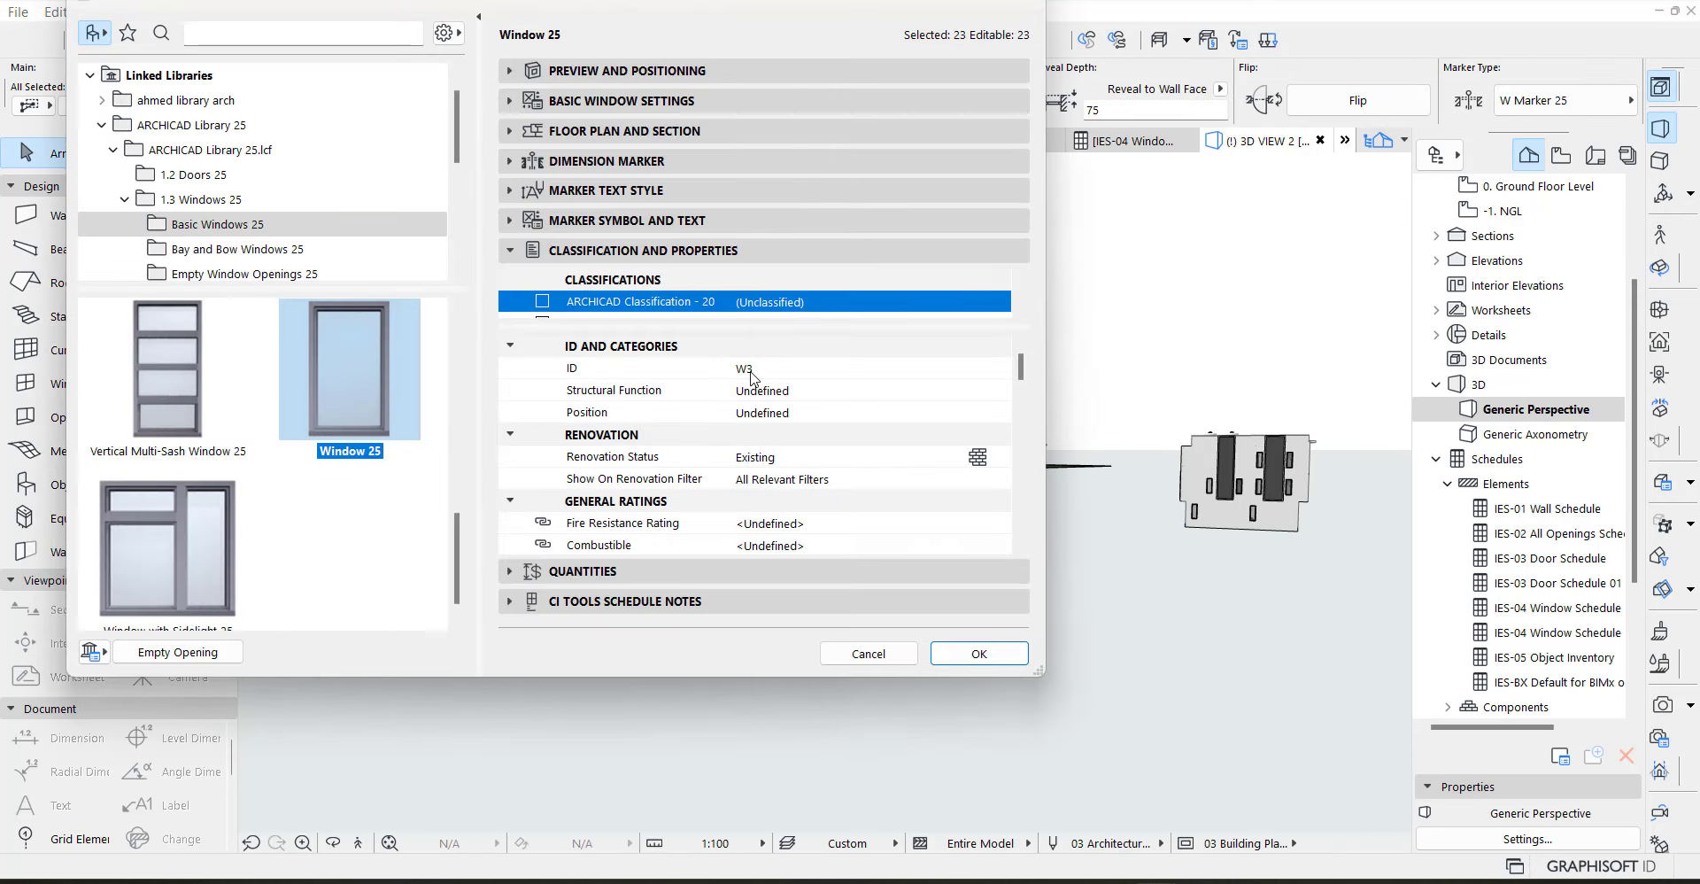
click(750, 369)
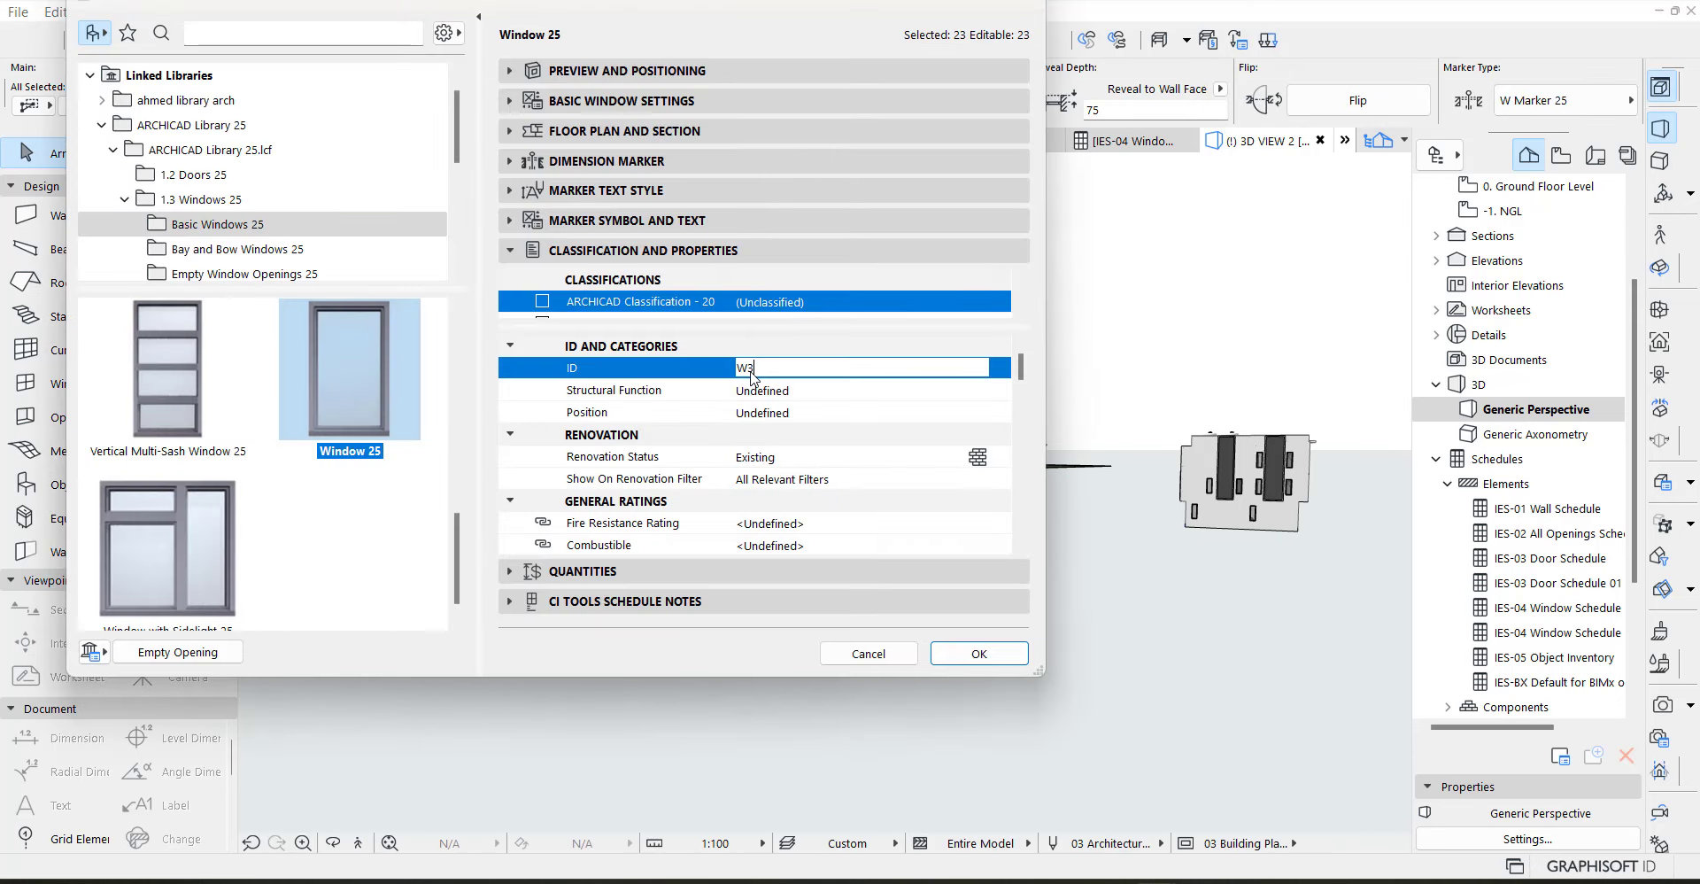
click(978, 653)
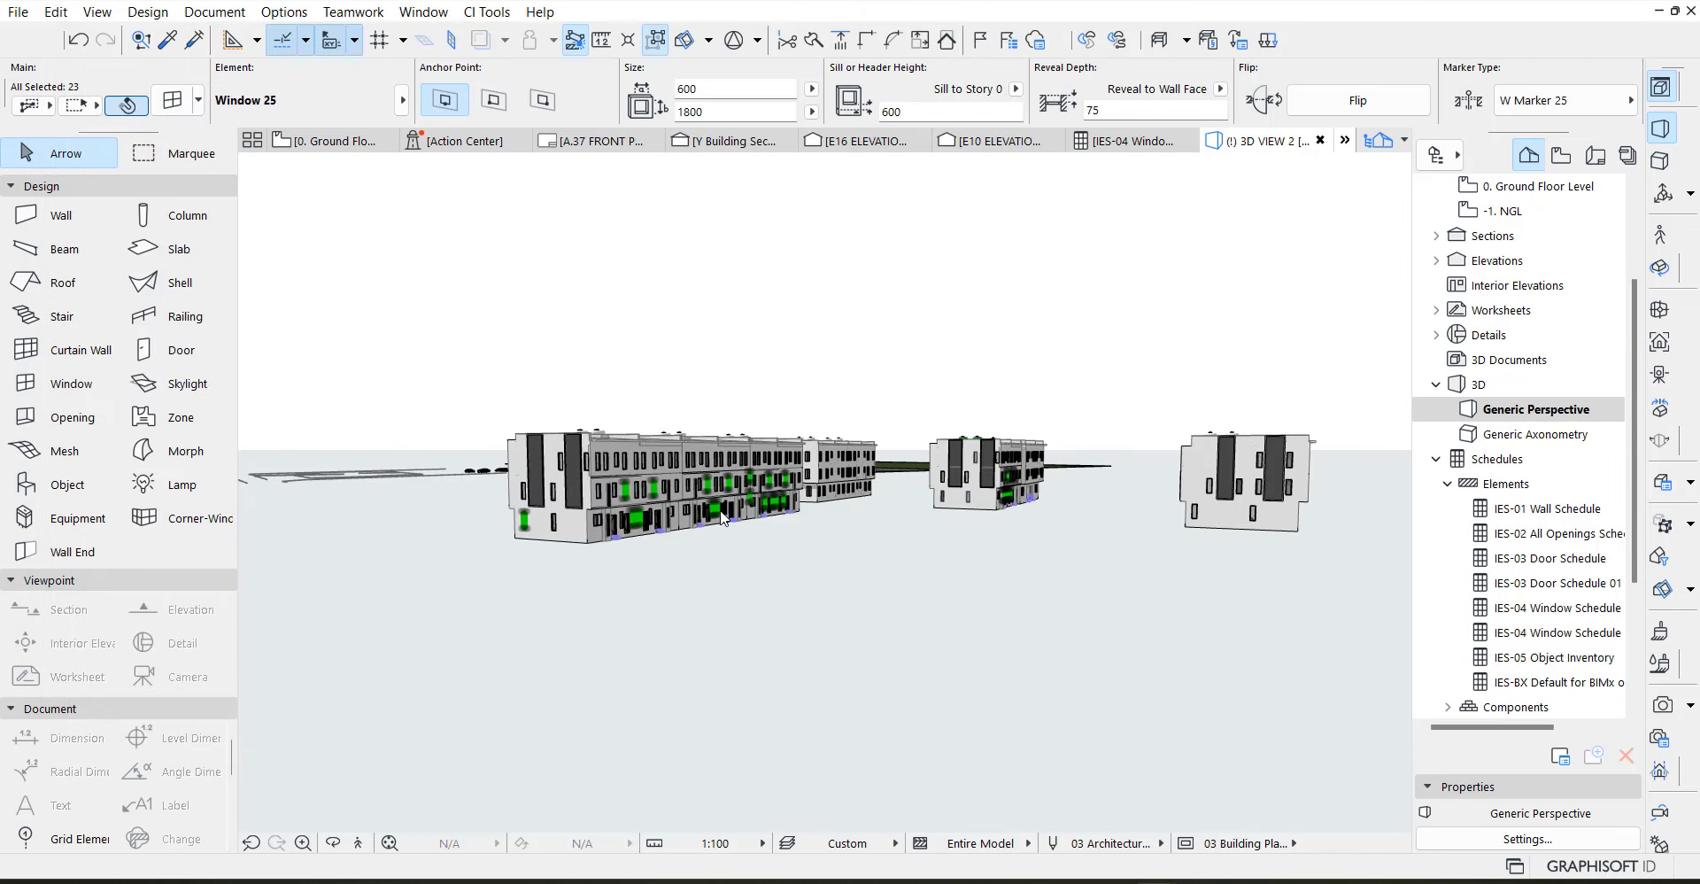
Select the schedule's 600×1,800 W4 windows in 3D and set their ID to W1
double_click(1567, 607)
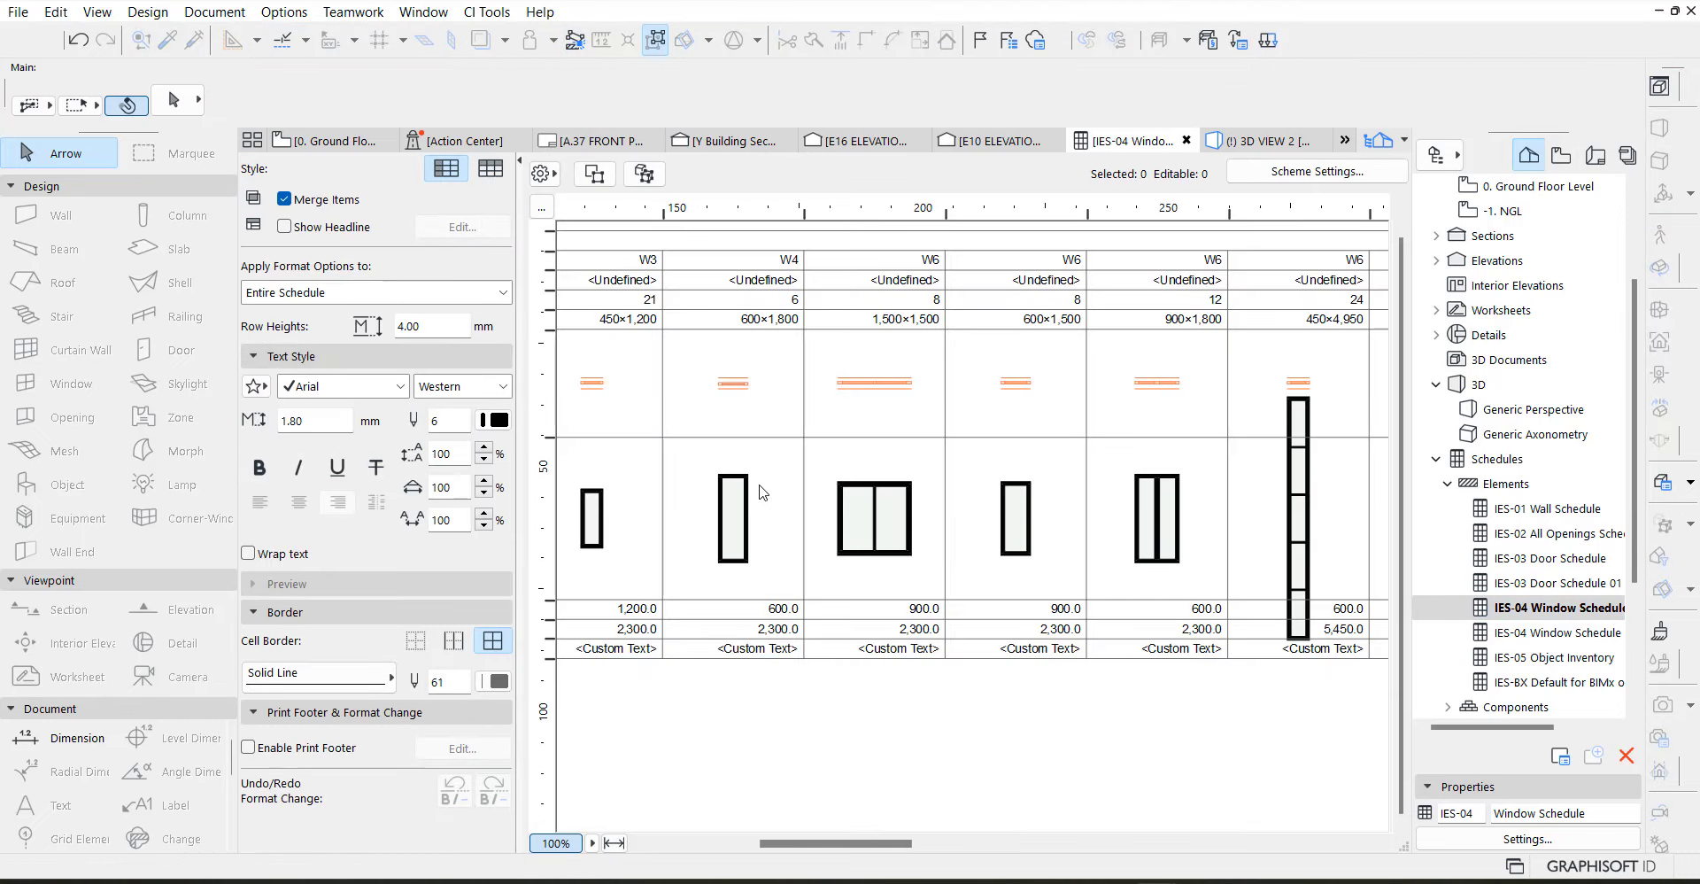
click(760, 489)
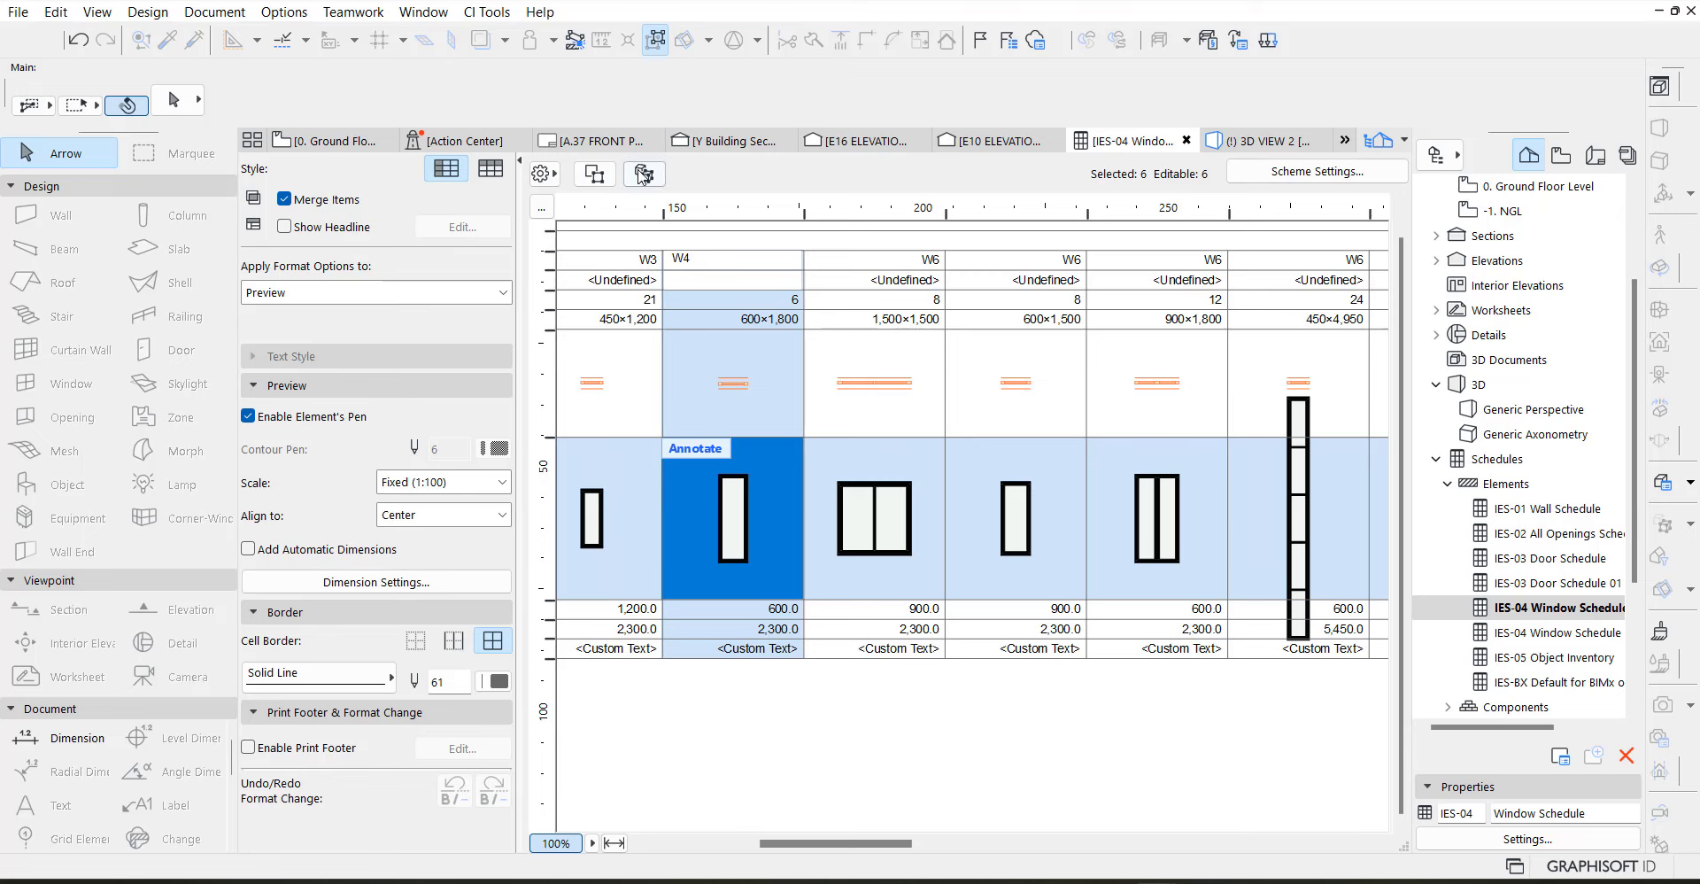
key(F3)
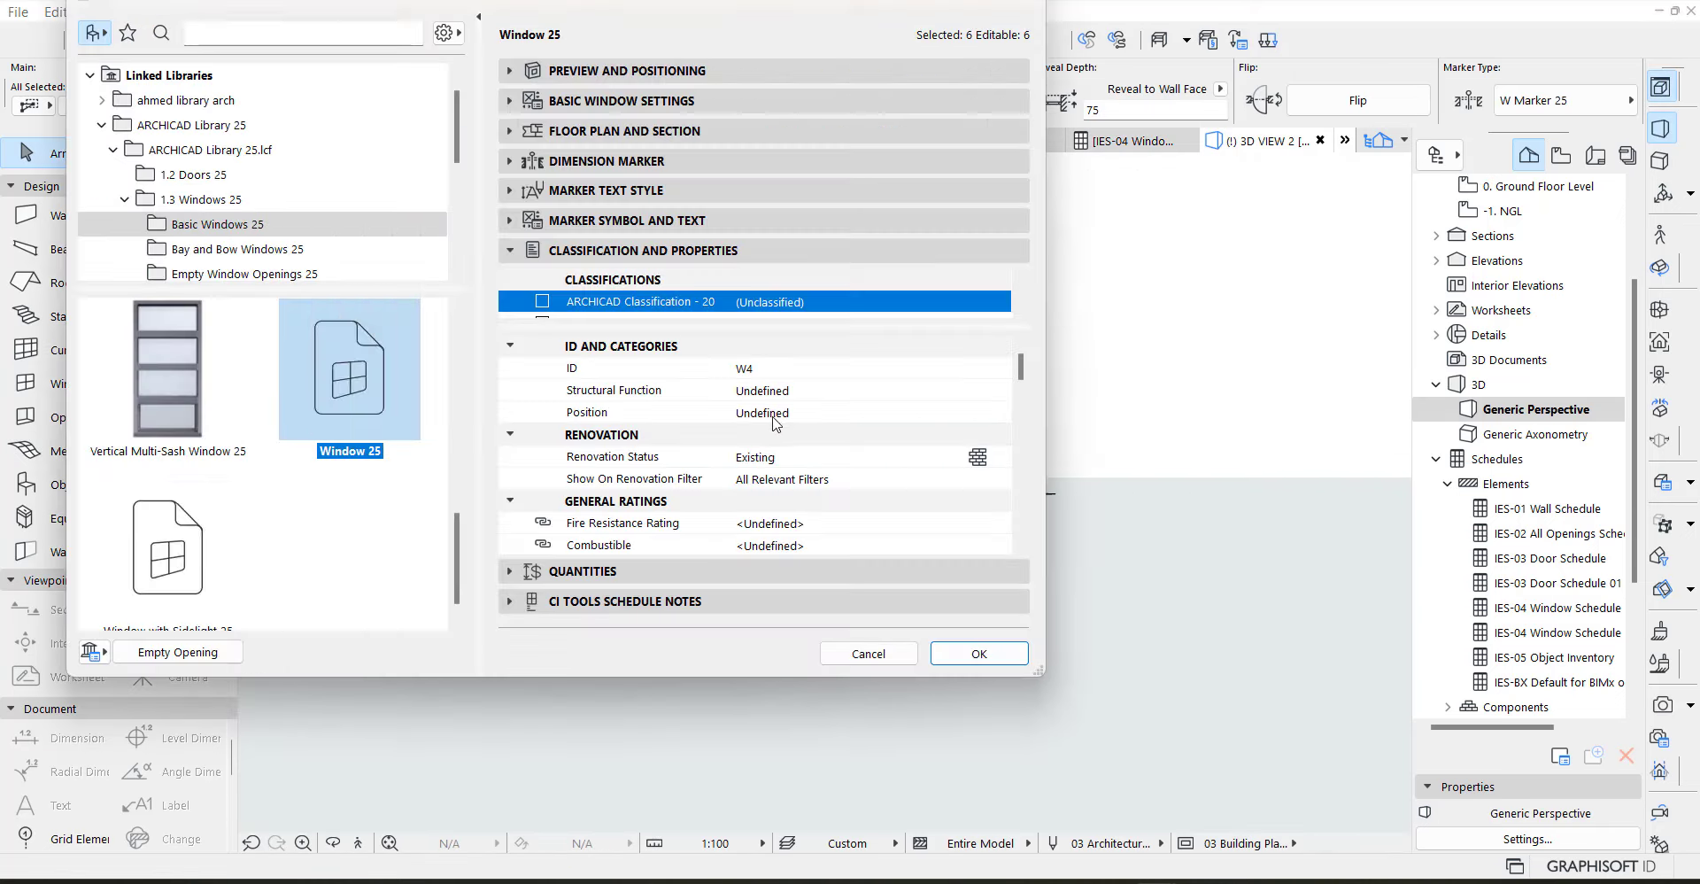
click(750, 367)
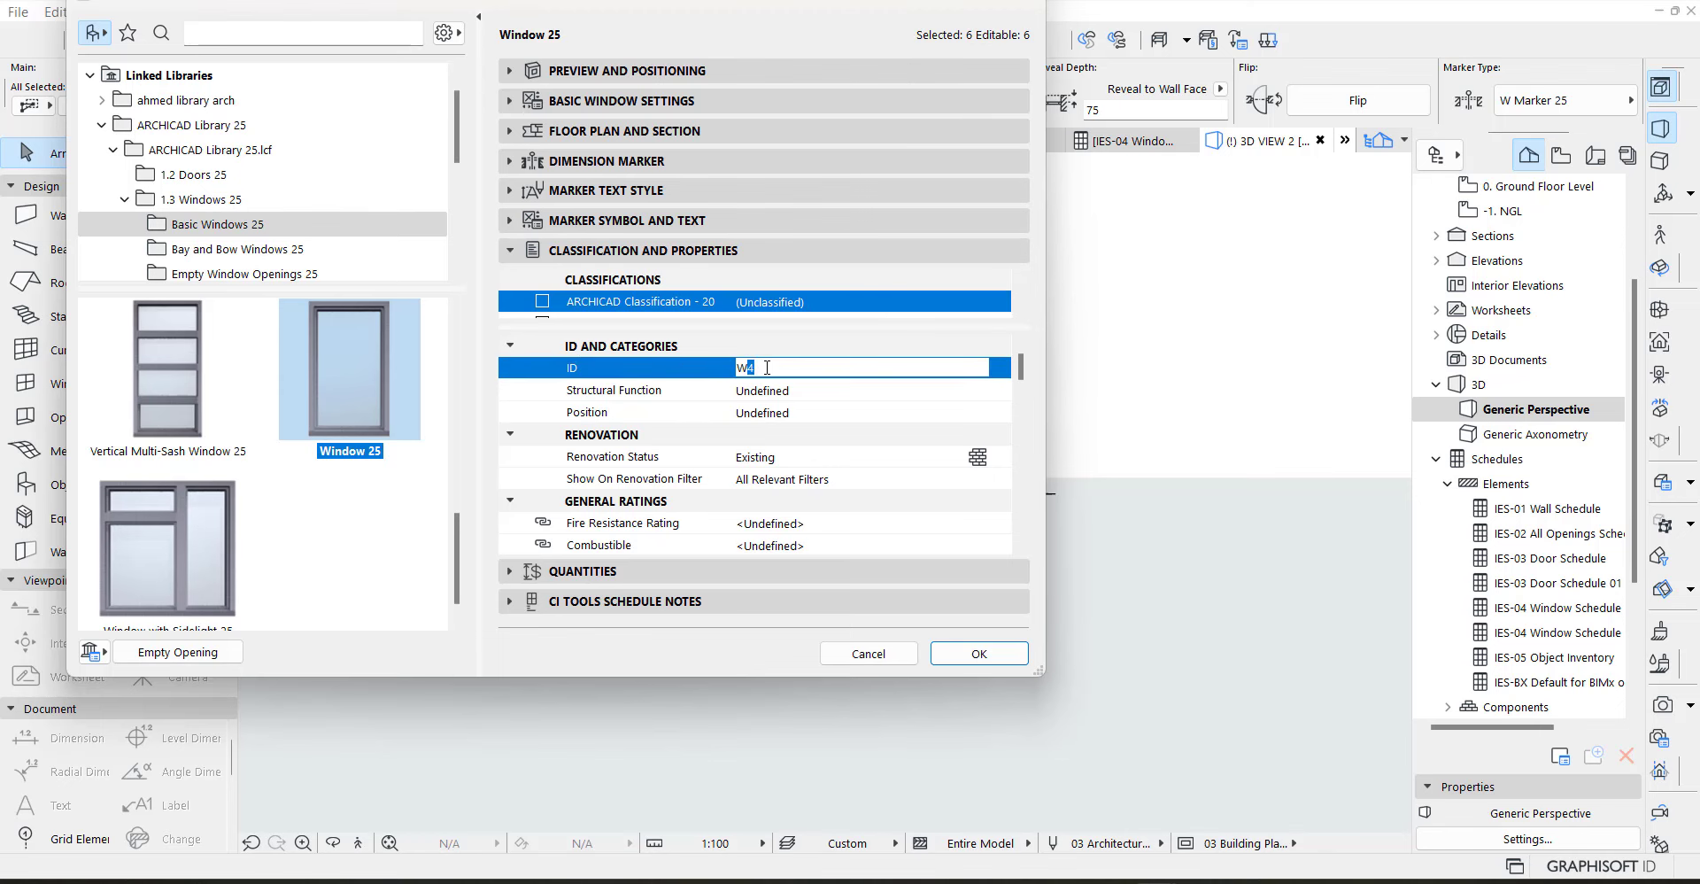
click(982, 655)
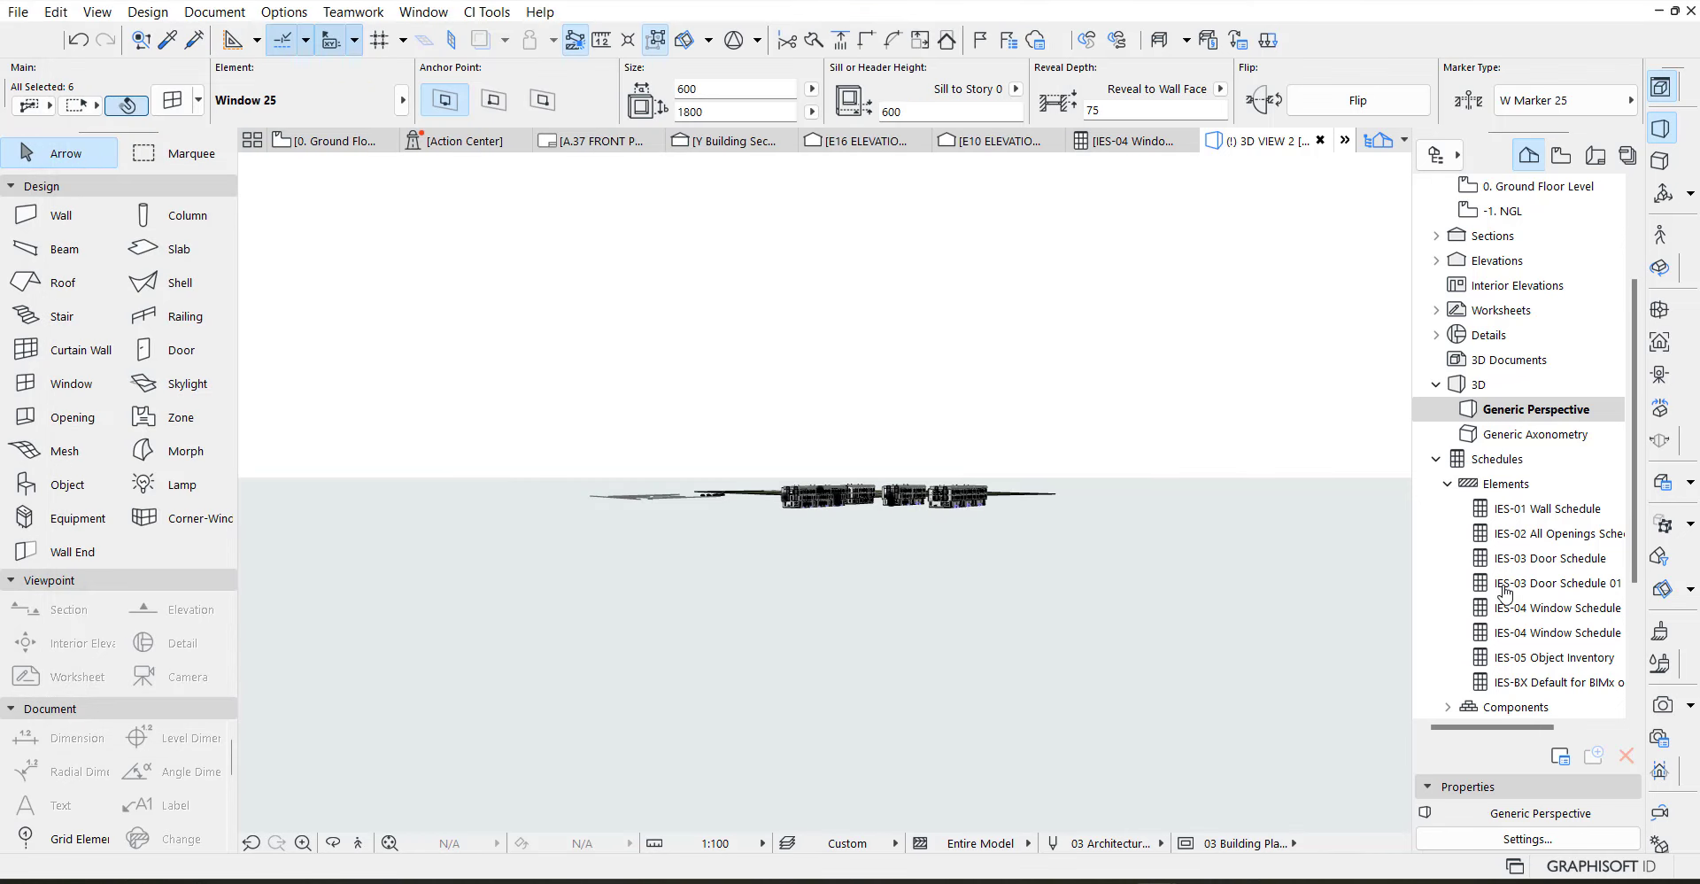
Find the 600×1,800 W6 windows in the IES-04 Window Schedule, select them in 3D and change their ID to W1
double_click(1551, 607)
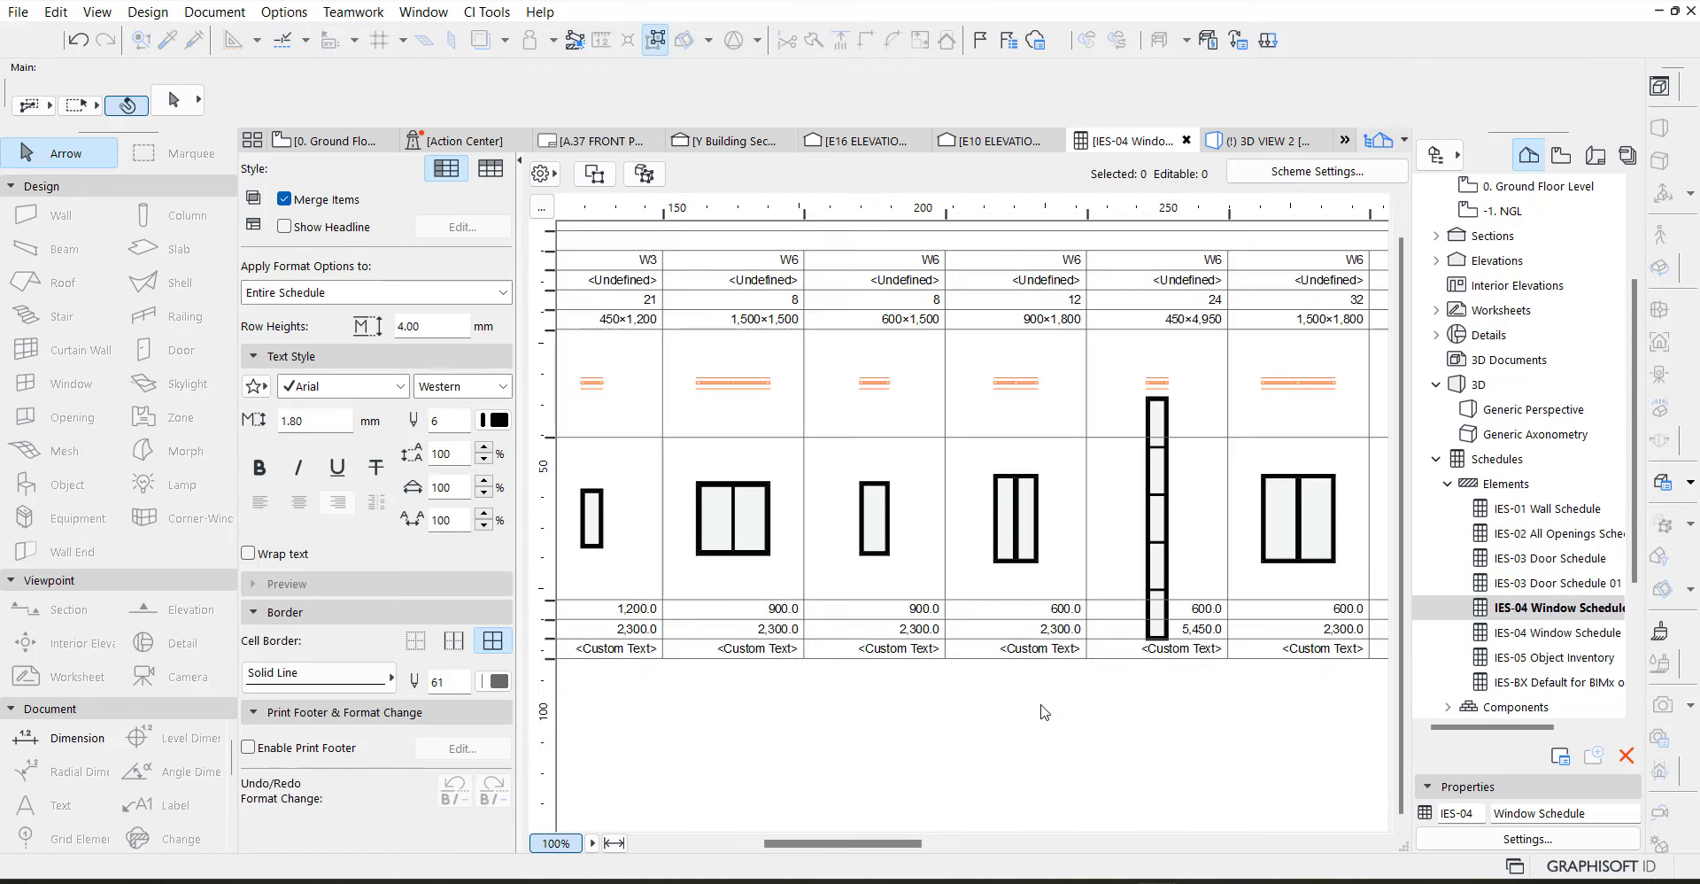
scroll(851, 850, right, 1)
drag(852, 850, 753, 852)
scroll(756, 851, right, 1)
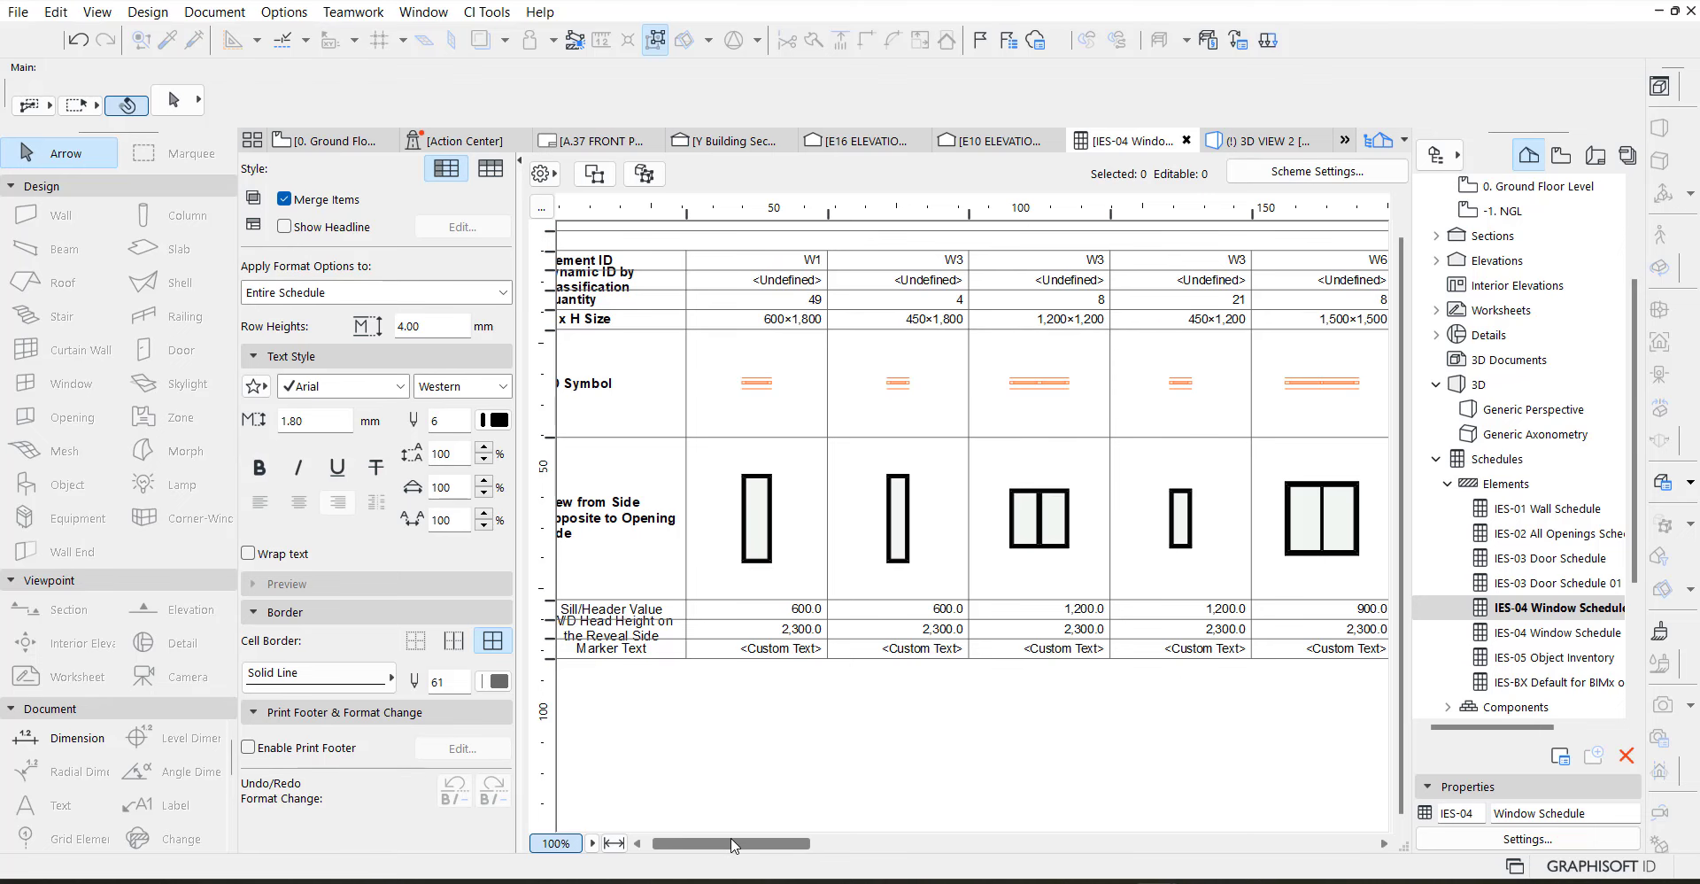
drag(733, 845, 932, 857)
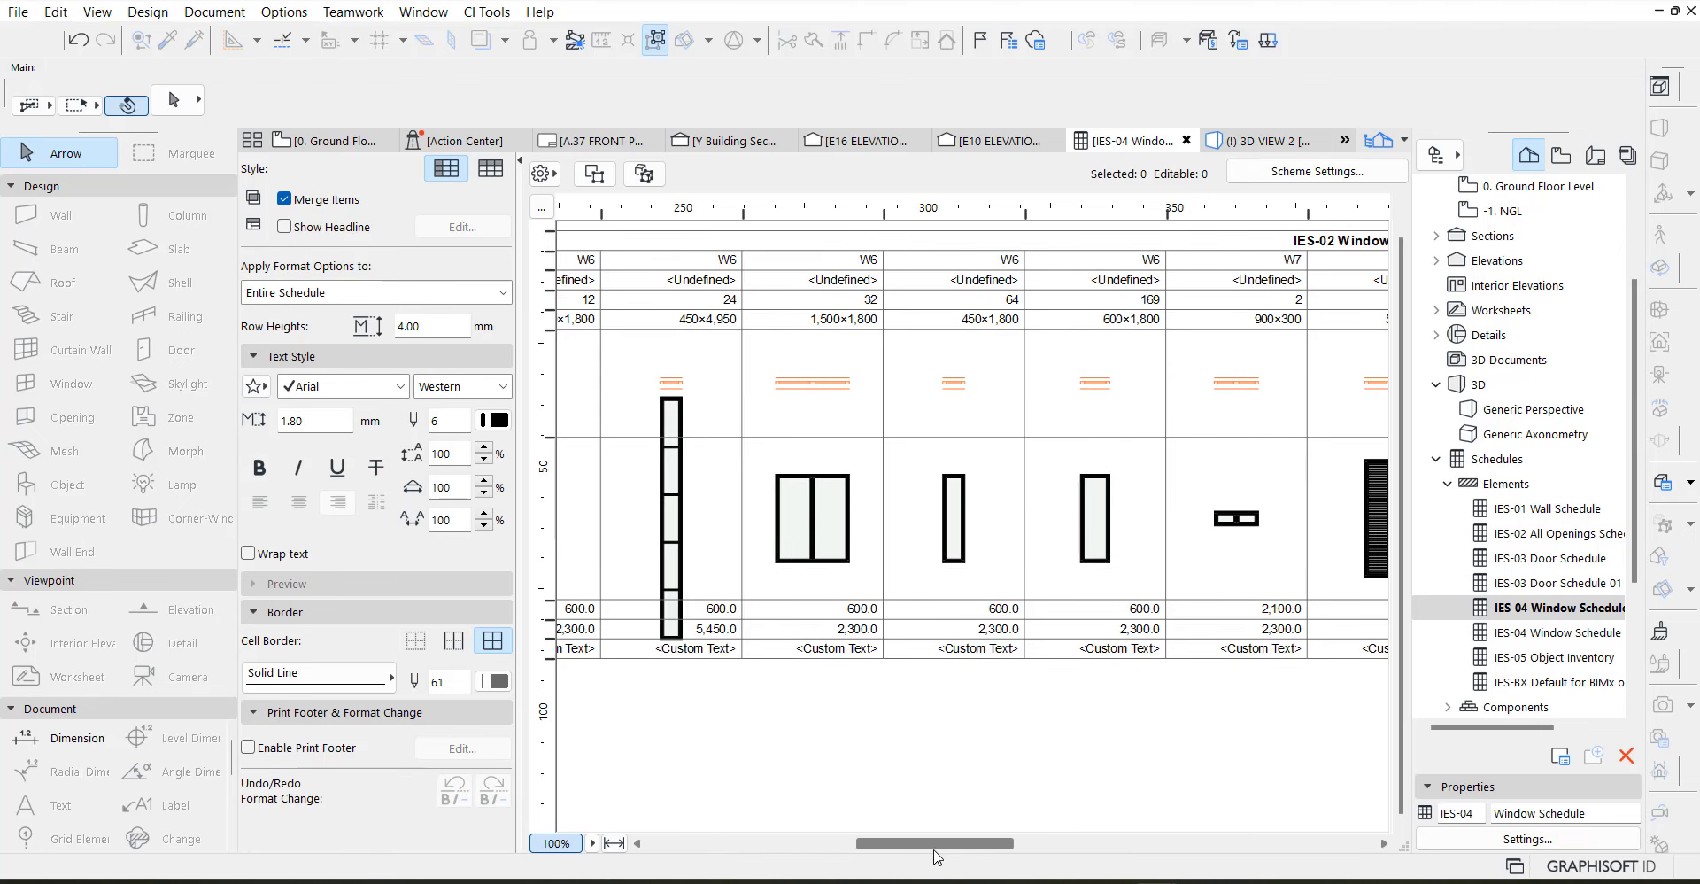
click(1113, 454)
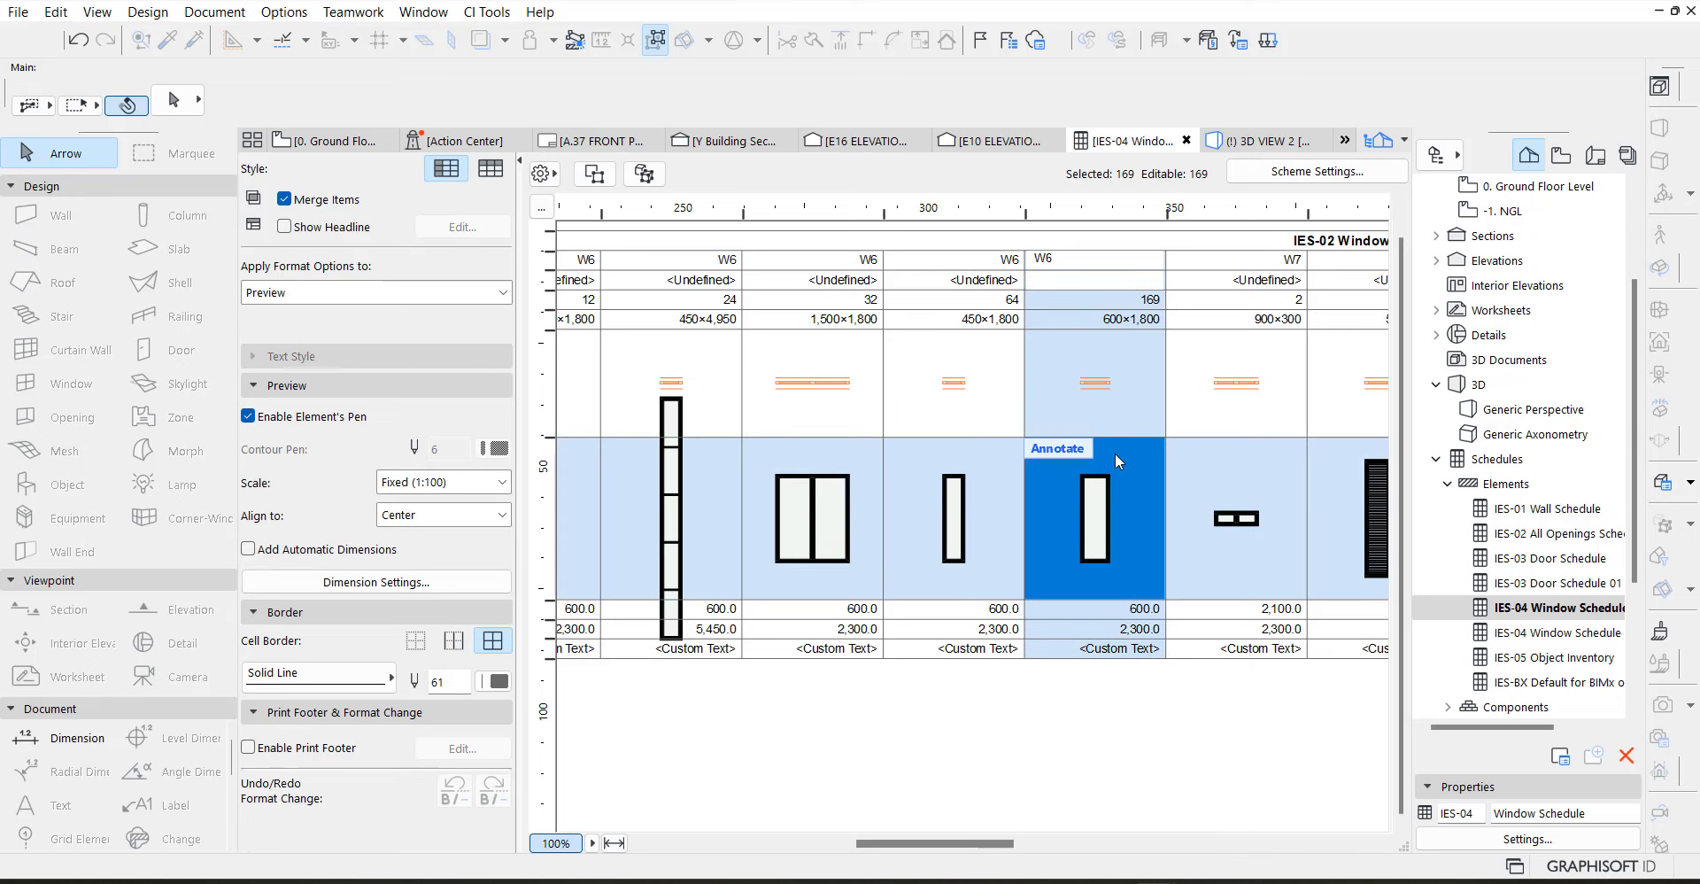
click(644, 174)
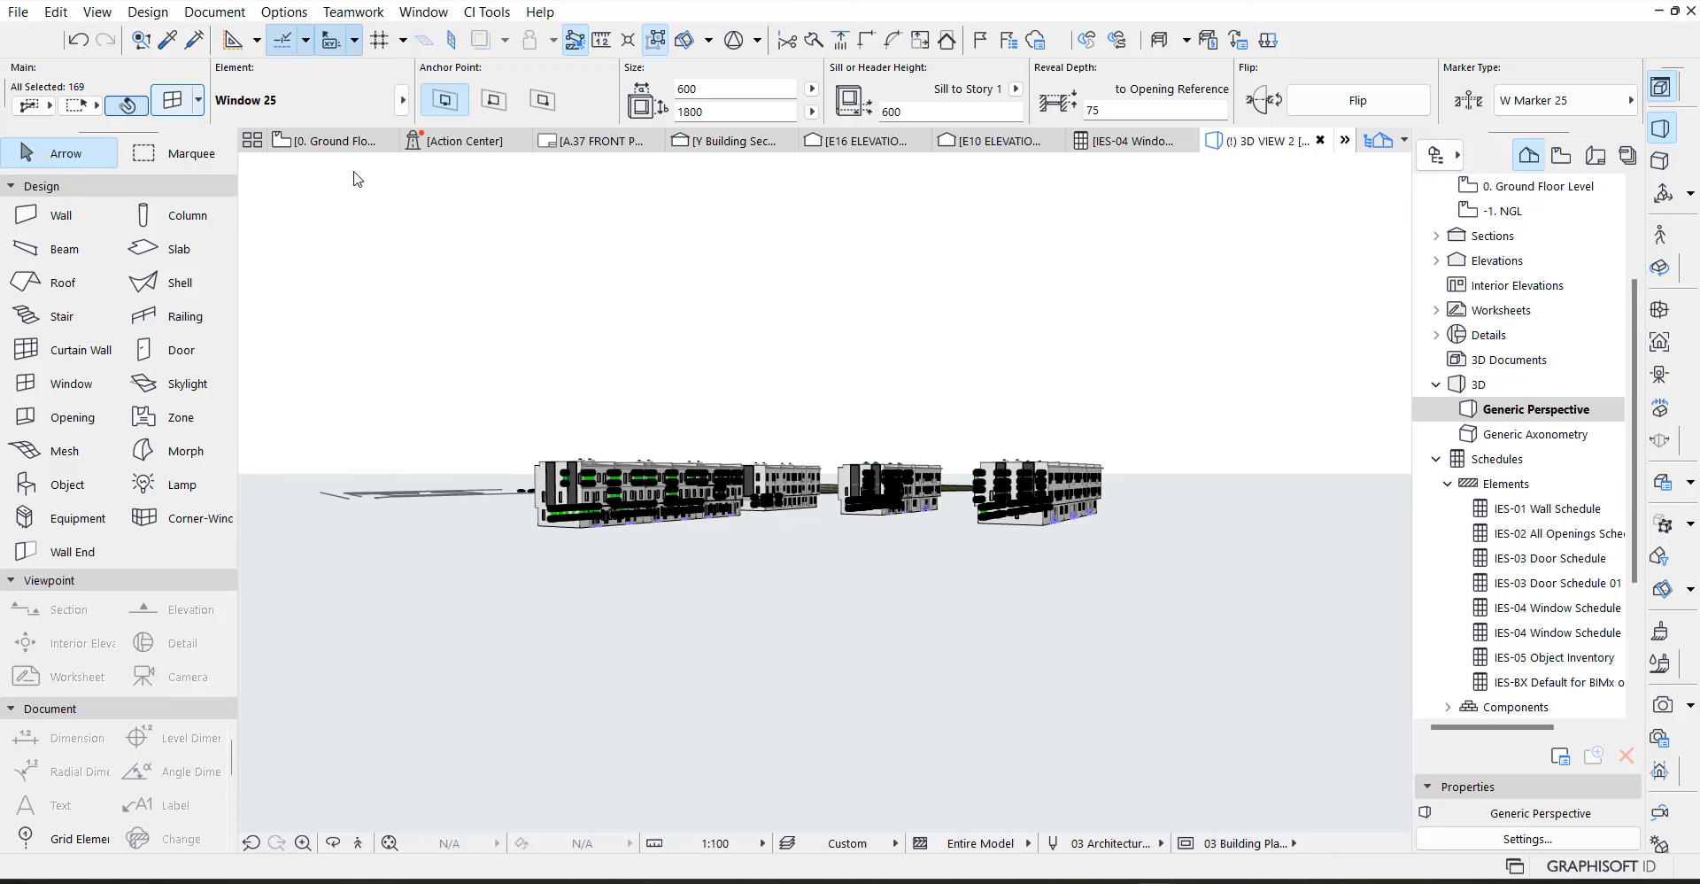
key(ctrl+t)
click(741, 370)
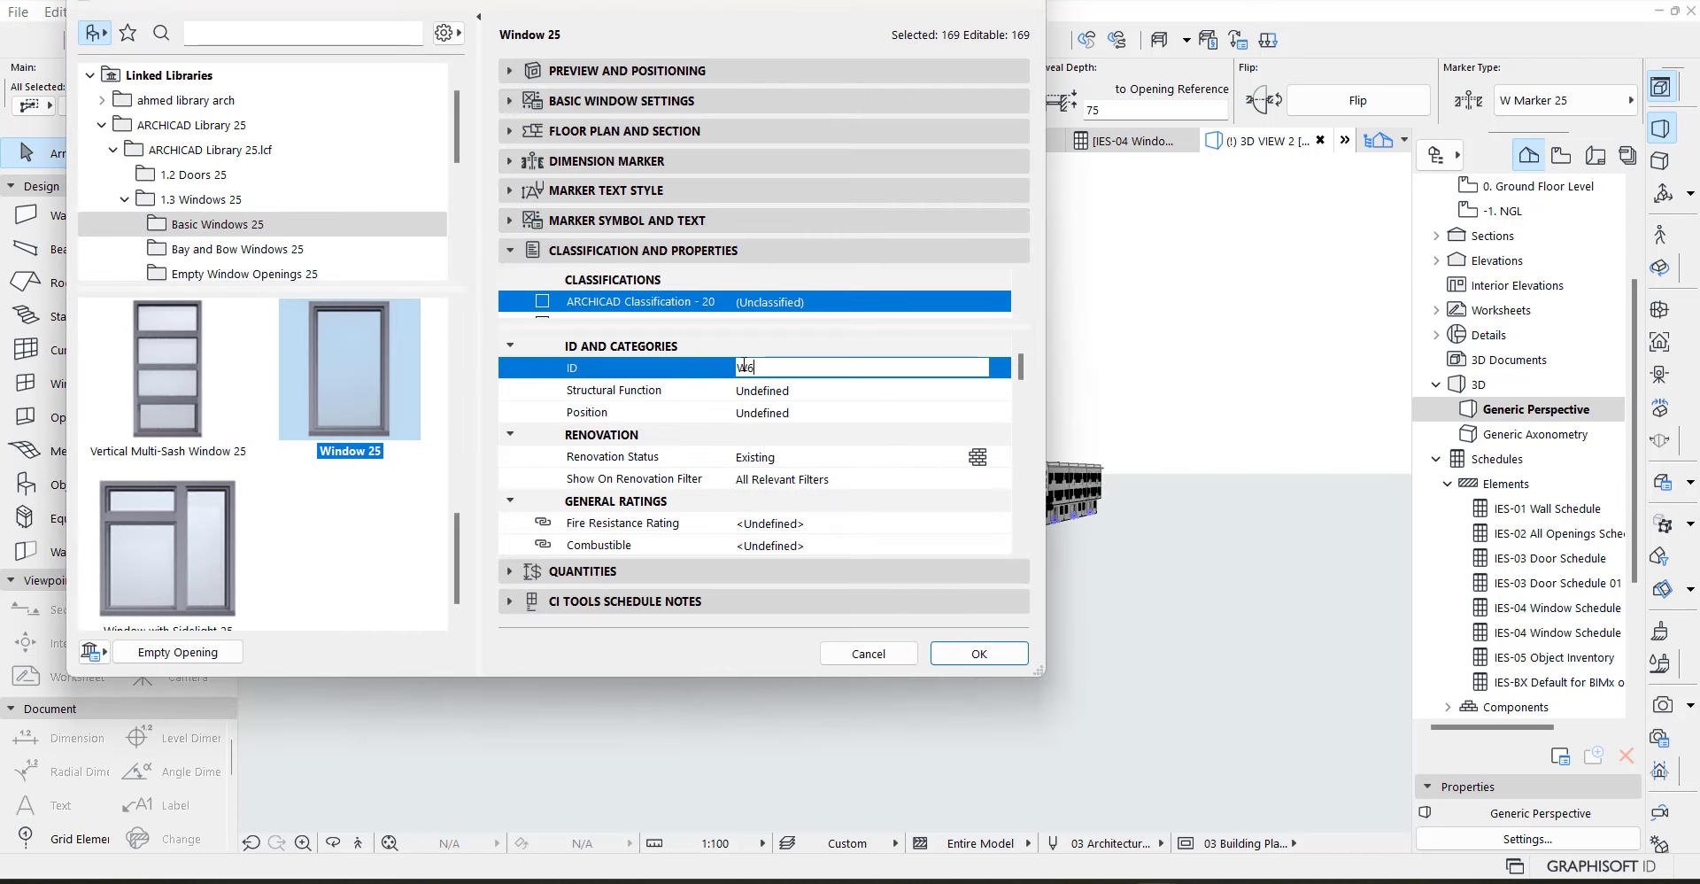
click(960, 655)
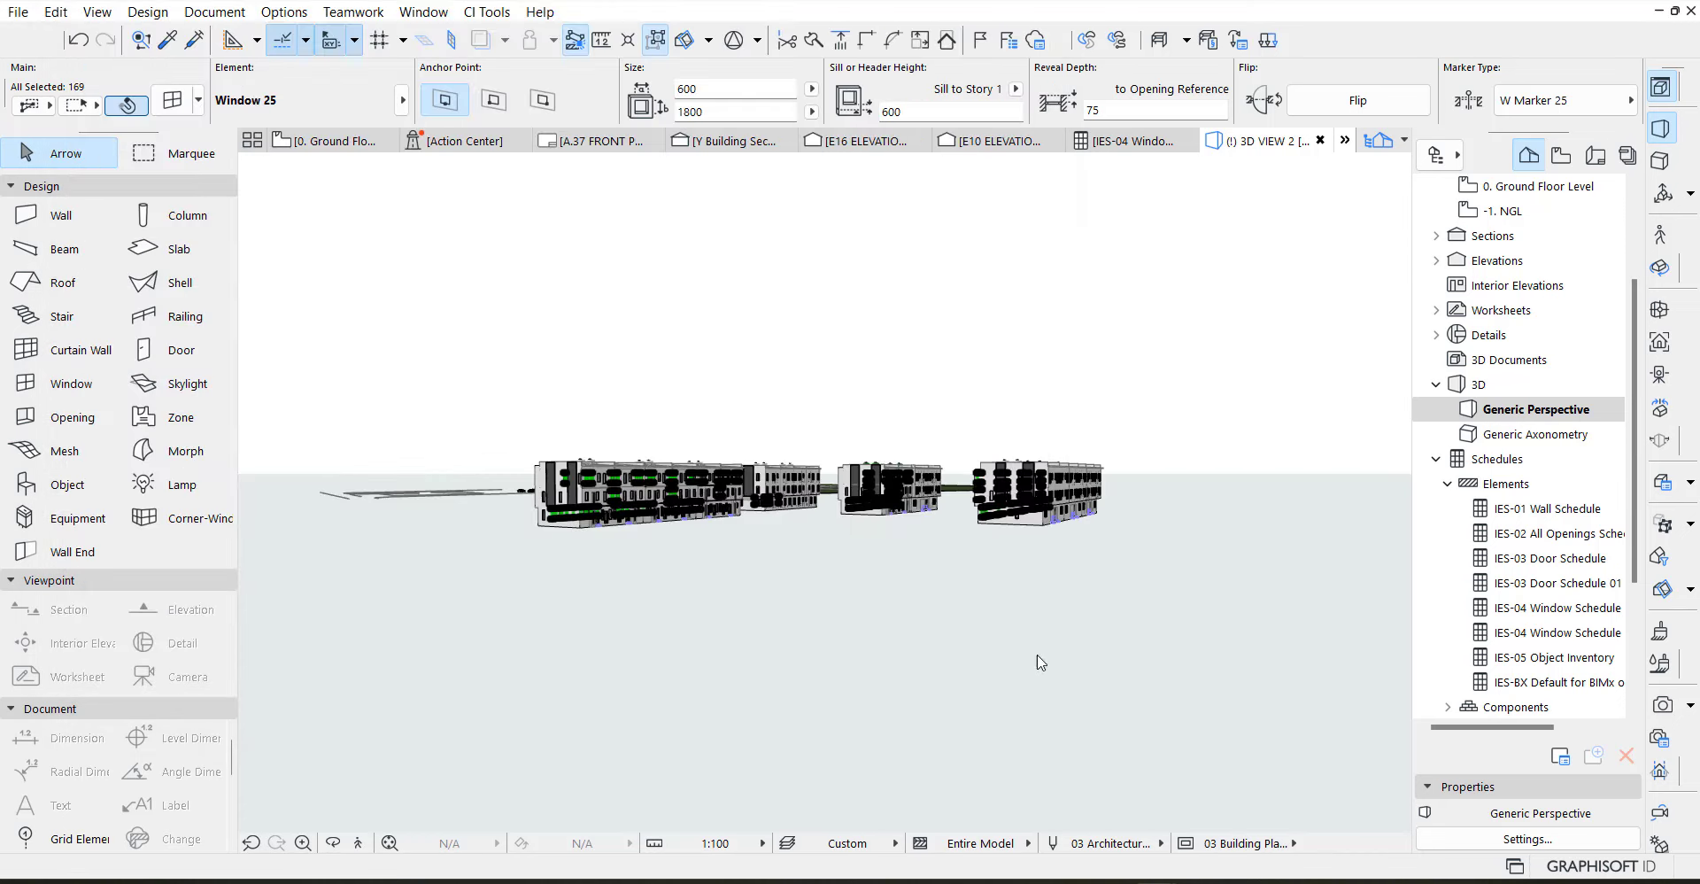
Locate the schedule's 600×1,800 W7 windows, select them in 3D and change their ID to W1
double_click(1575, 609)
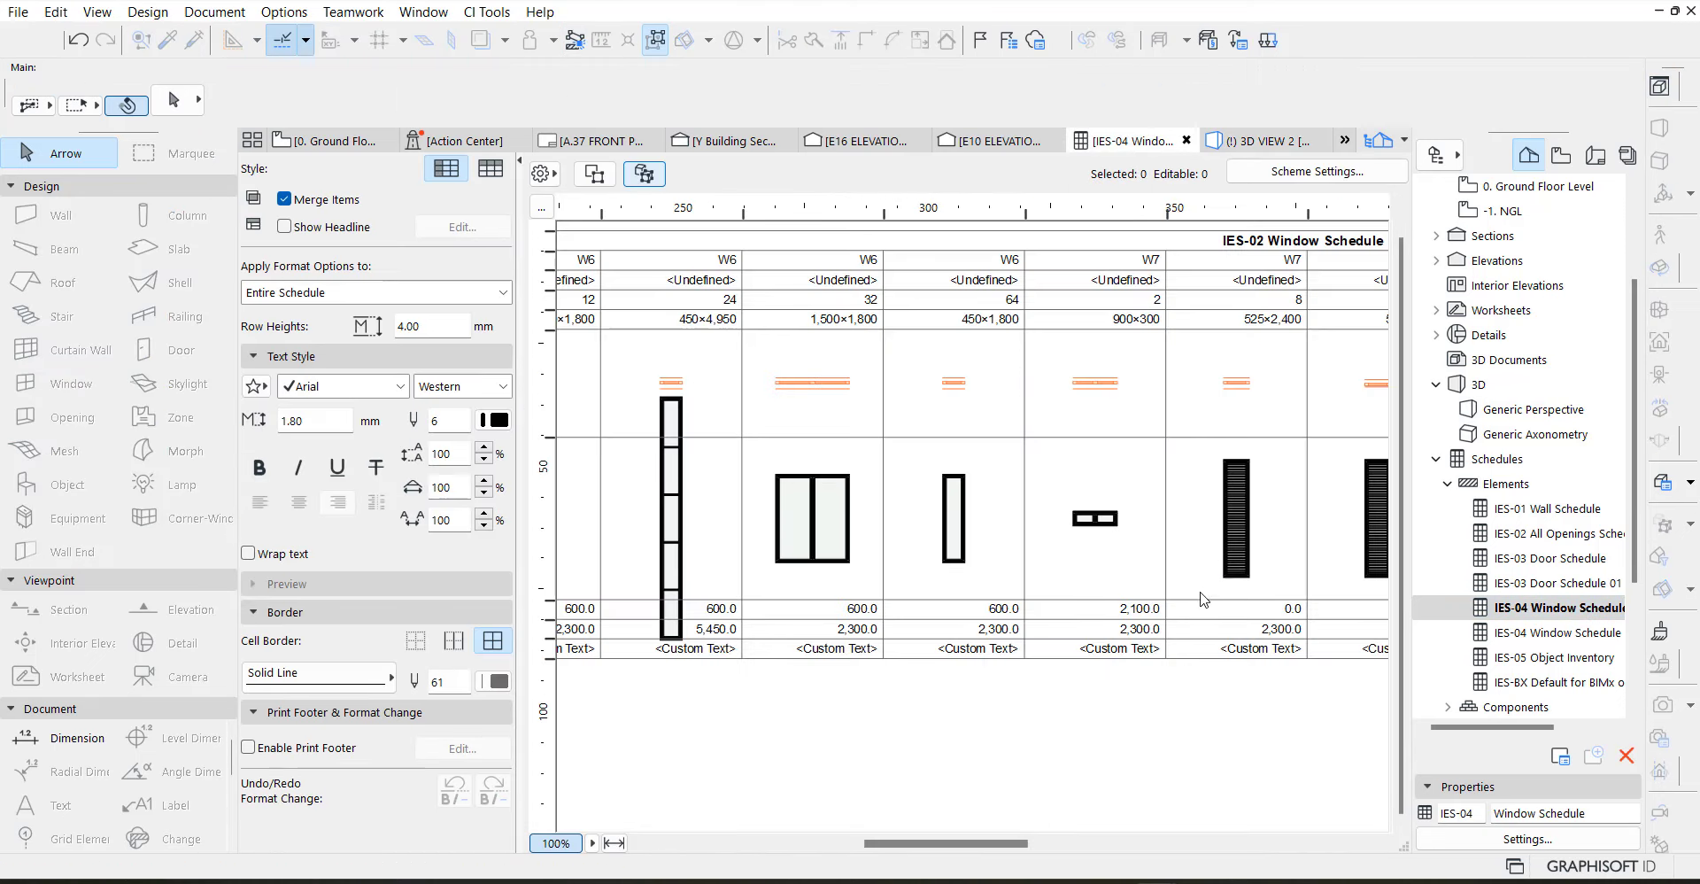
drag(1014, 848, 1155, 852)
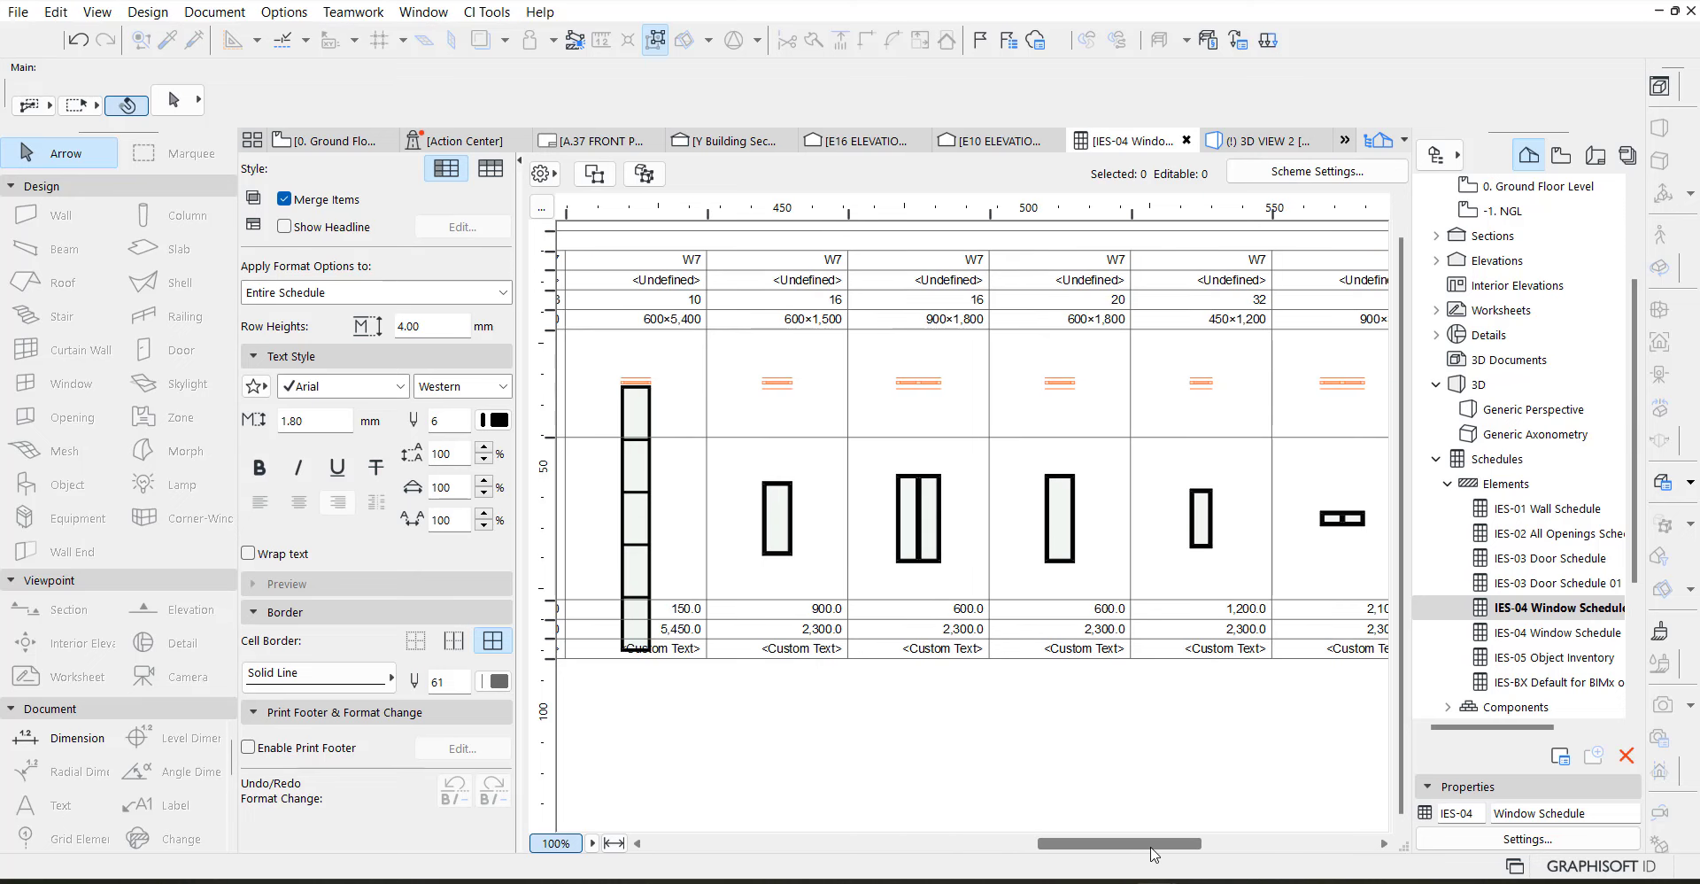
click(1101, 544)
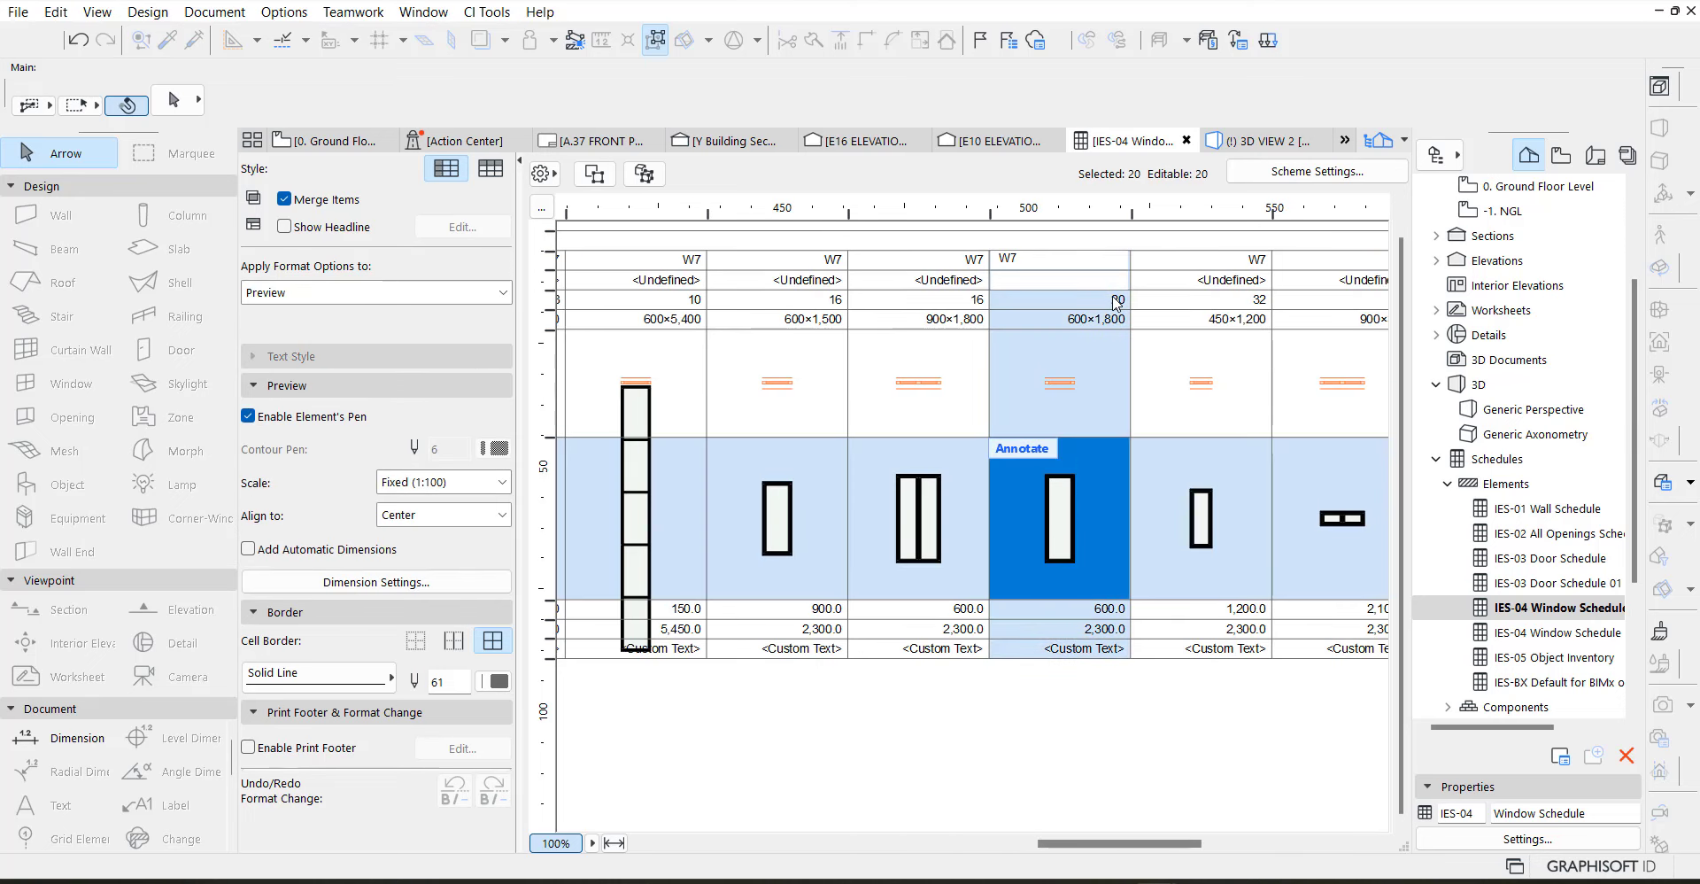
click(641, 175)
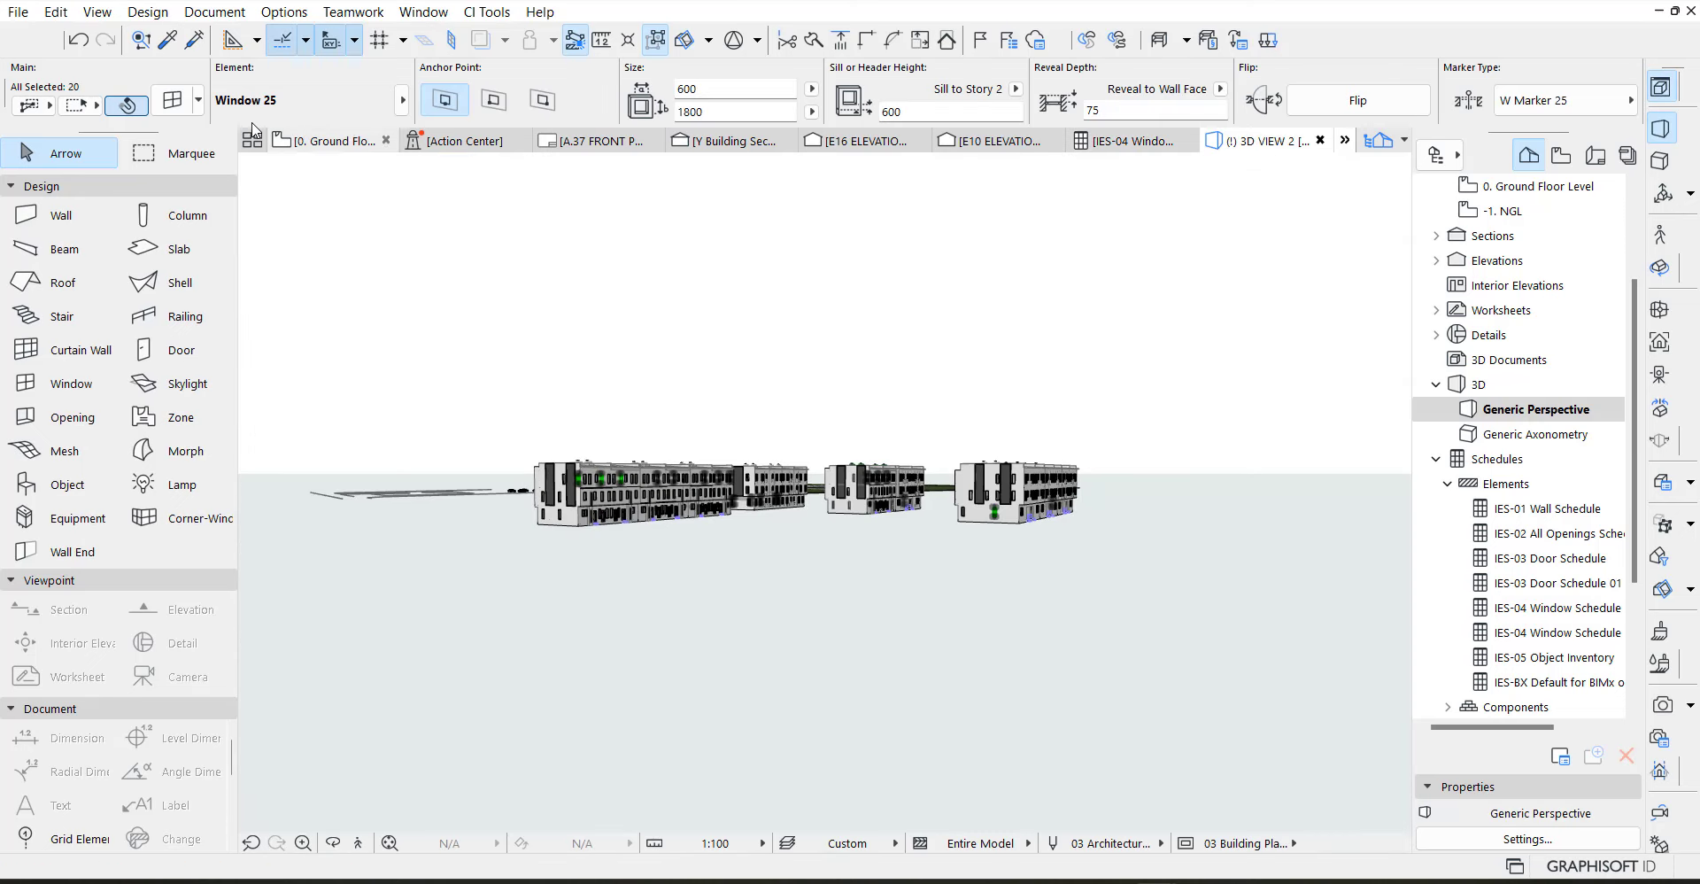
key(ctrl+t)
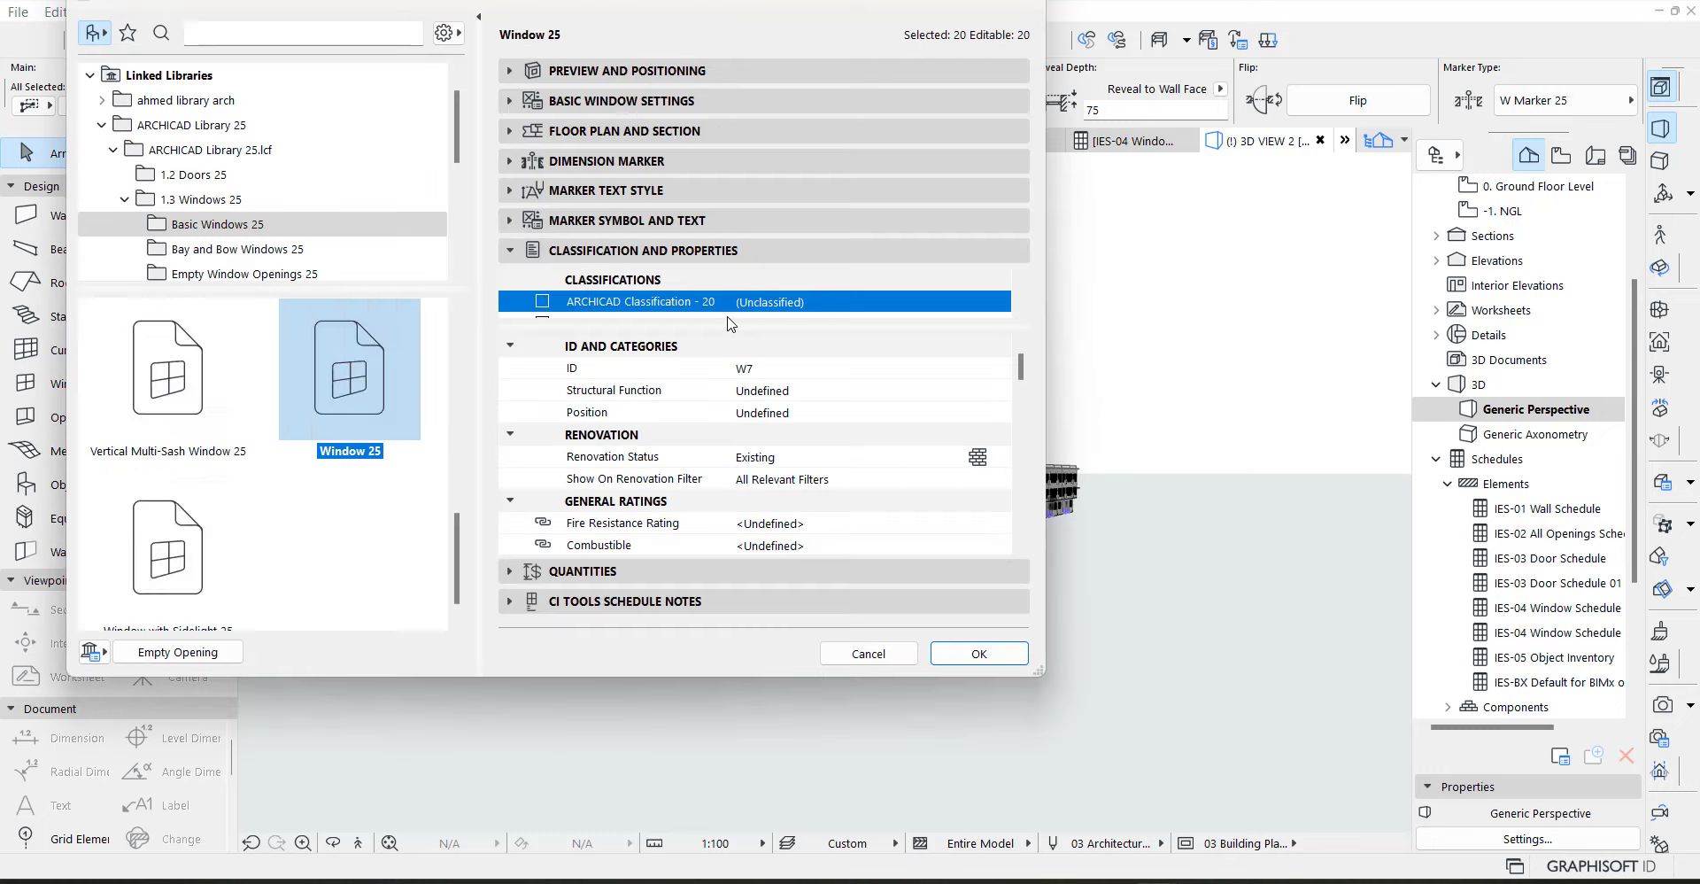
click(754, 369)
click(751, 368)
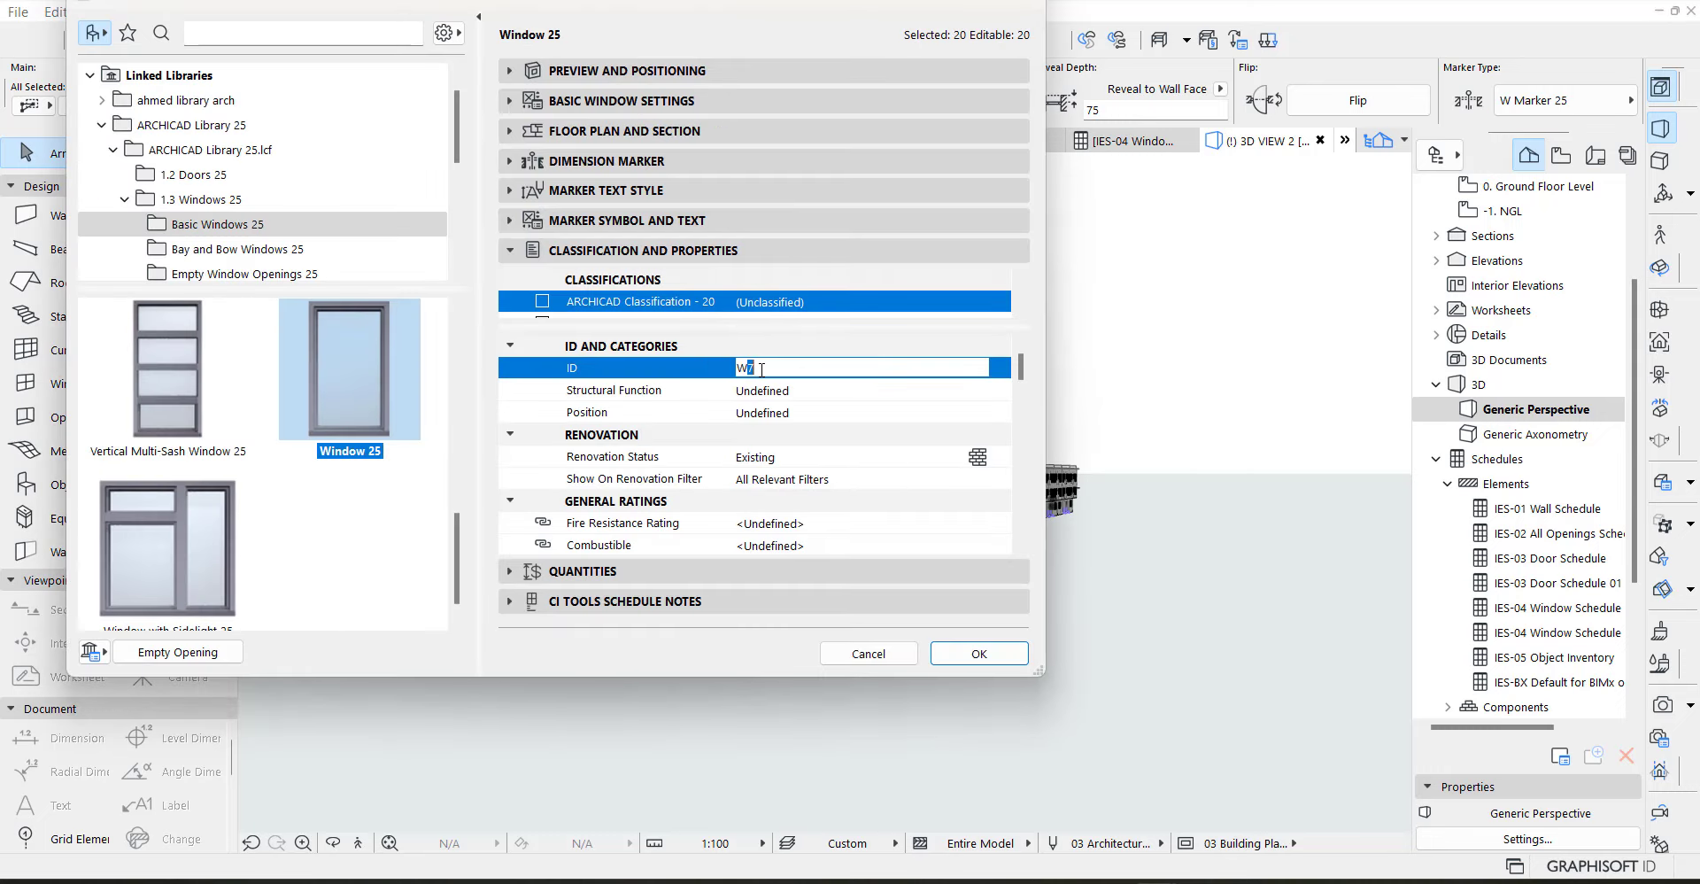
click(977, 653)
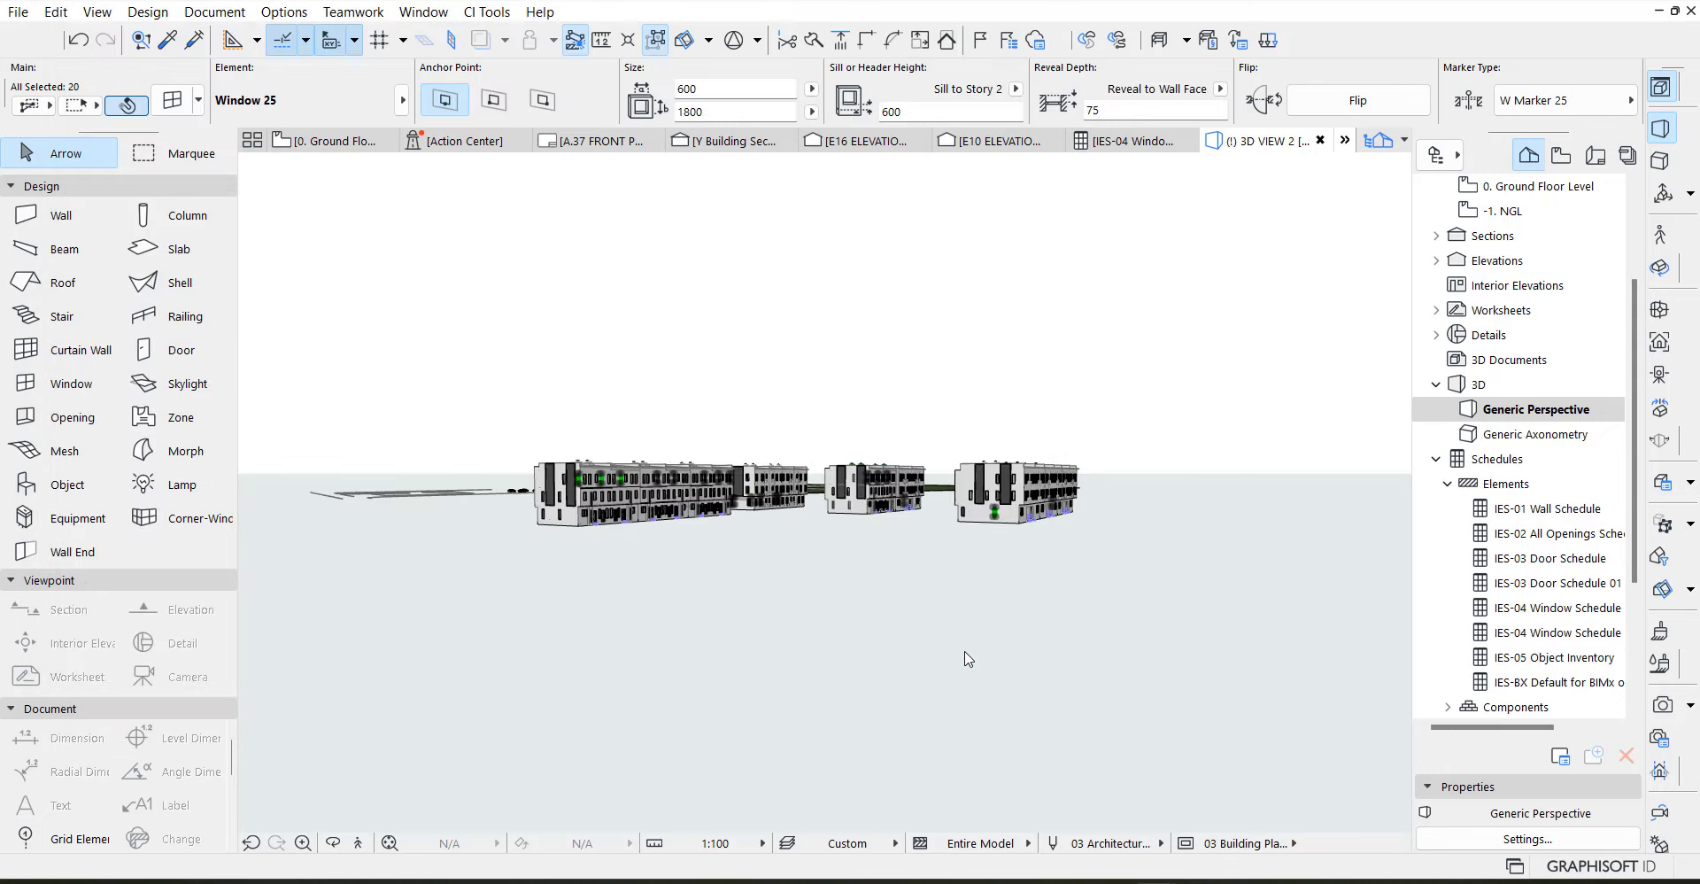
Change the Element ID of the 600×1,800 W8 windows to W1 directly in the IES-04 Window Schedule
click(1558, 605)
double_click(1558, 606)
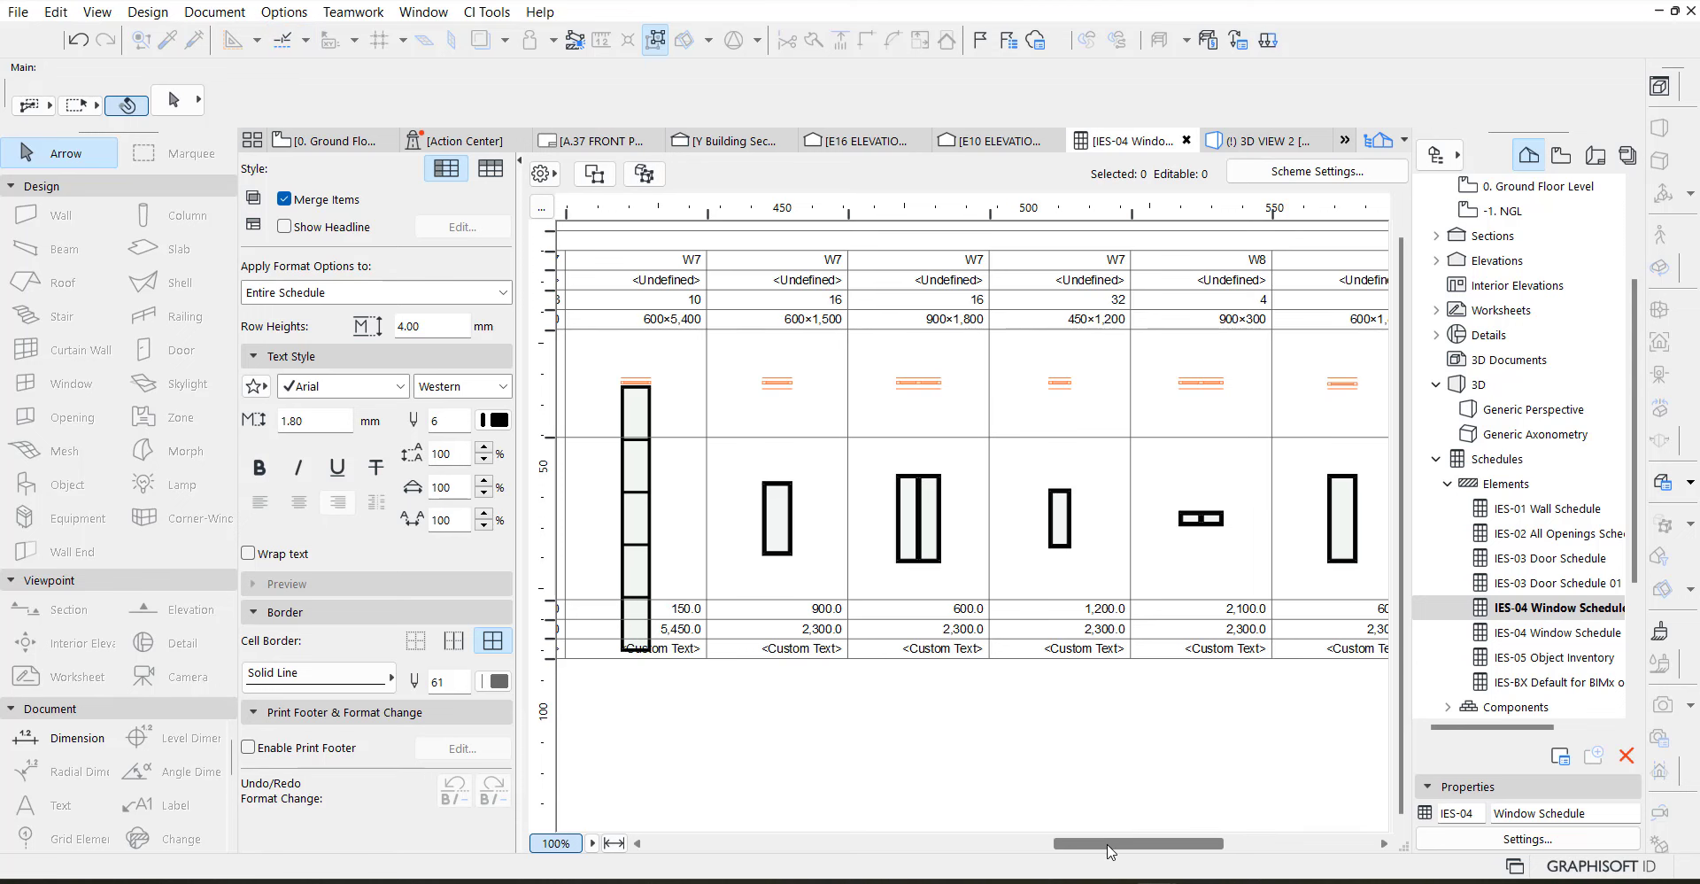
drag(1122, 843, 1232, 839)
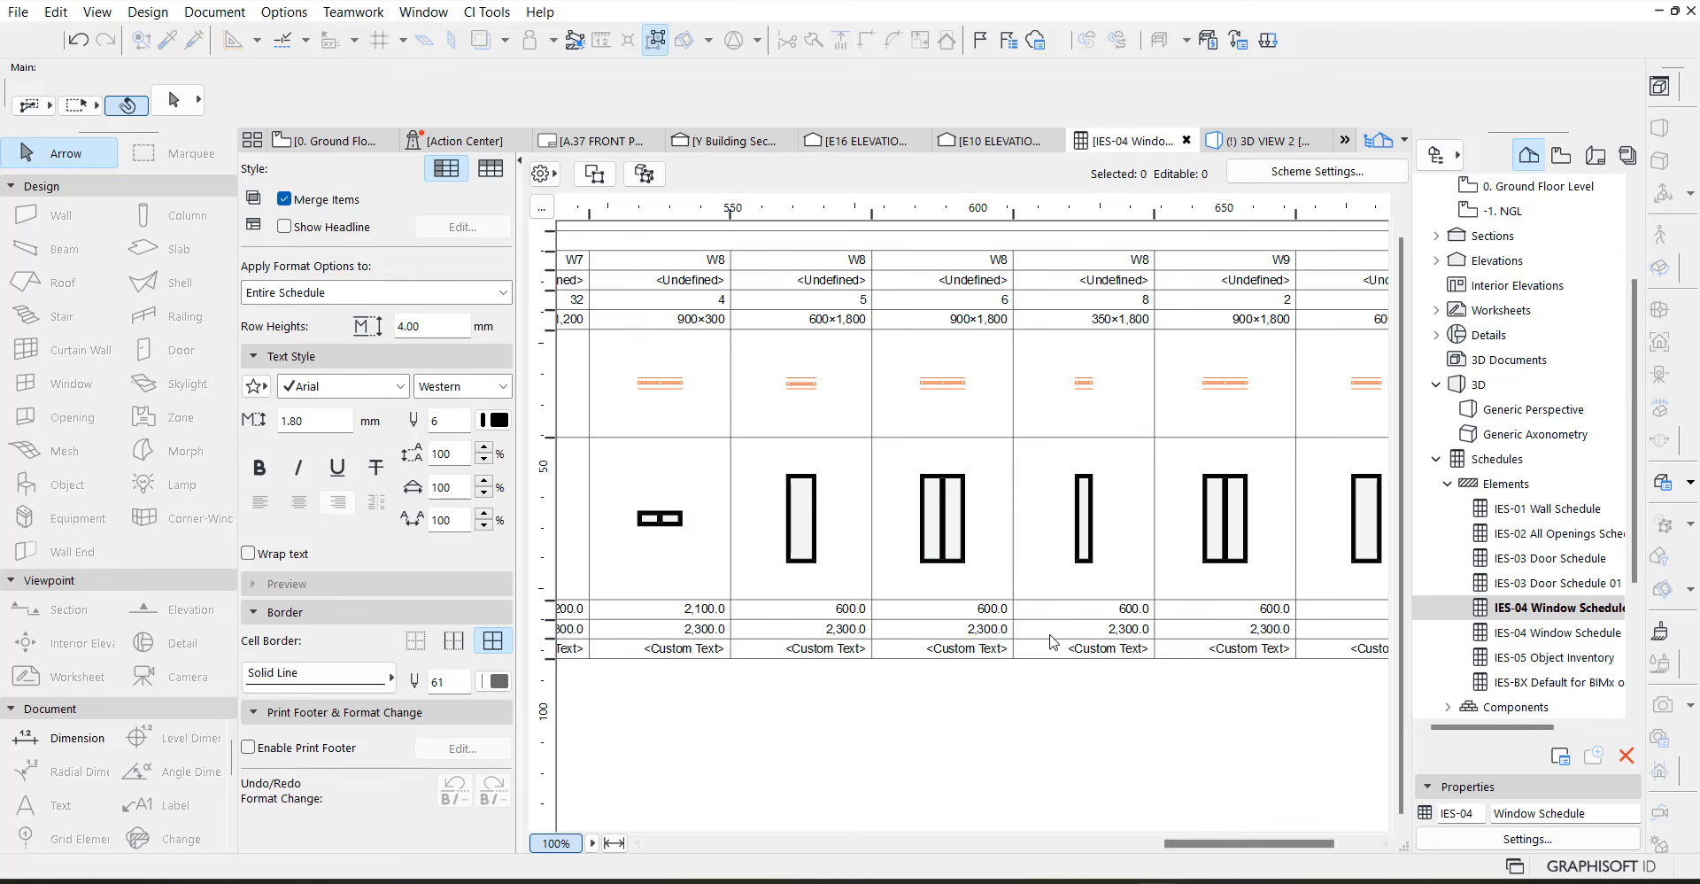
click(820, 461)
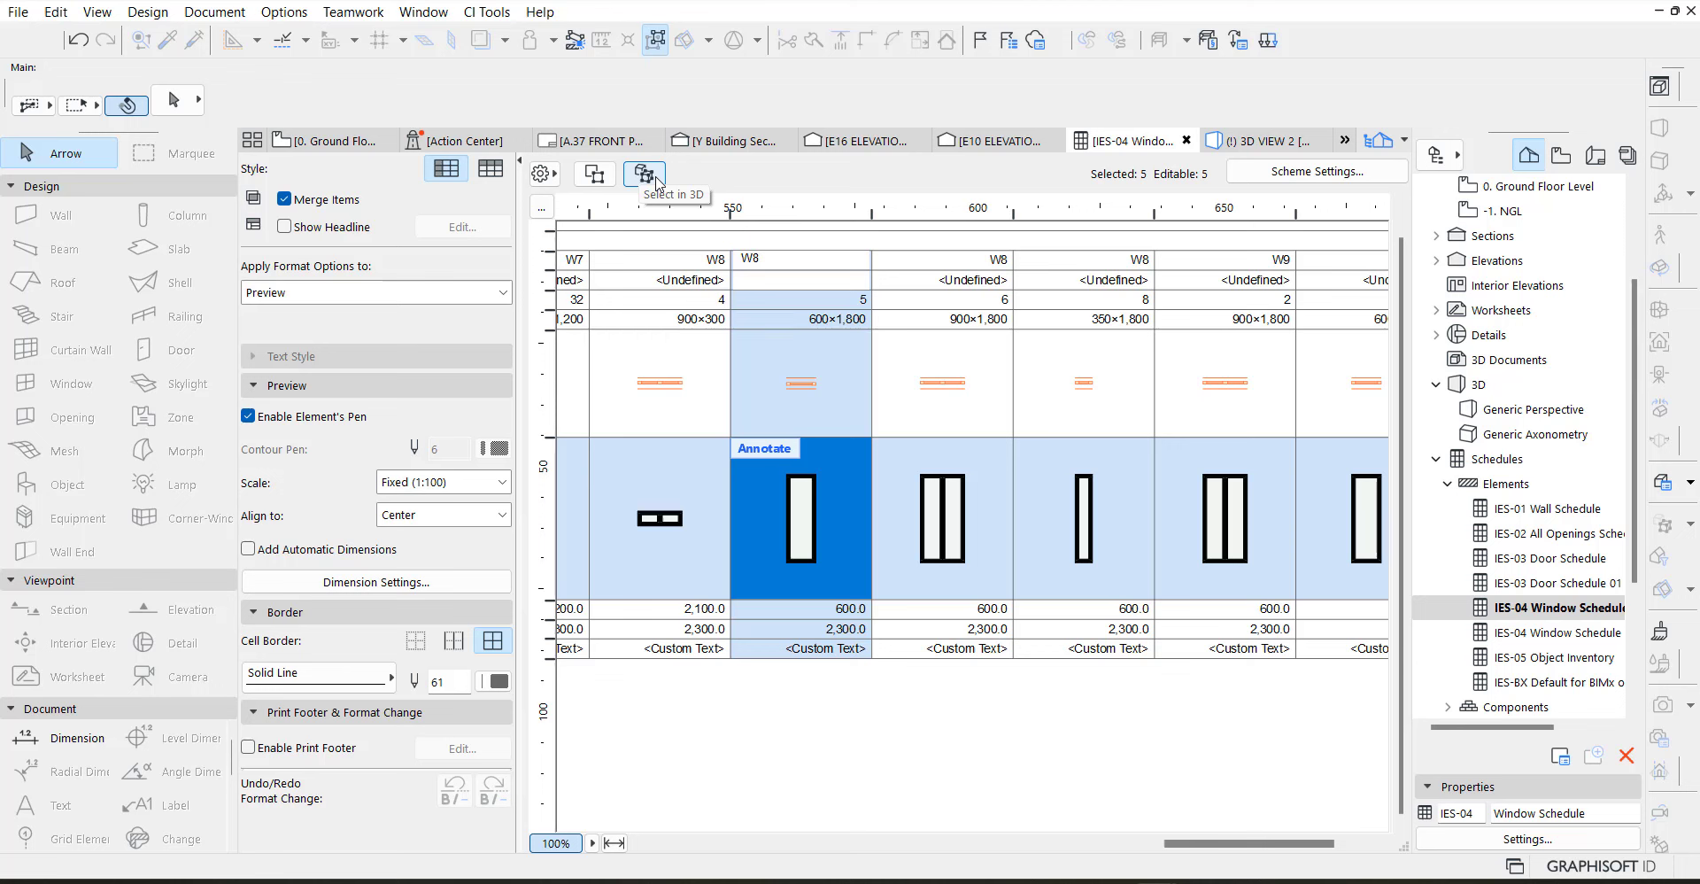
click(758, 255)
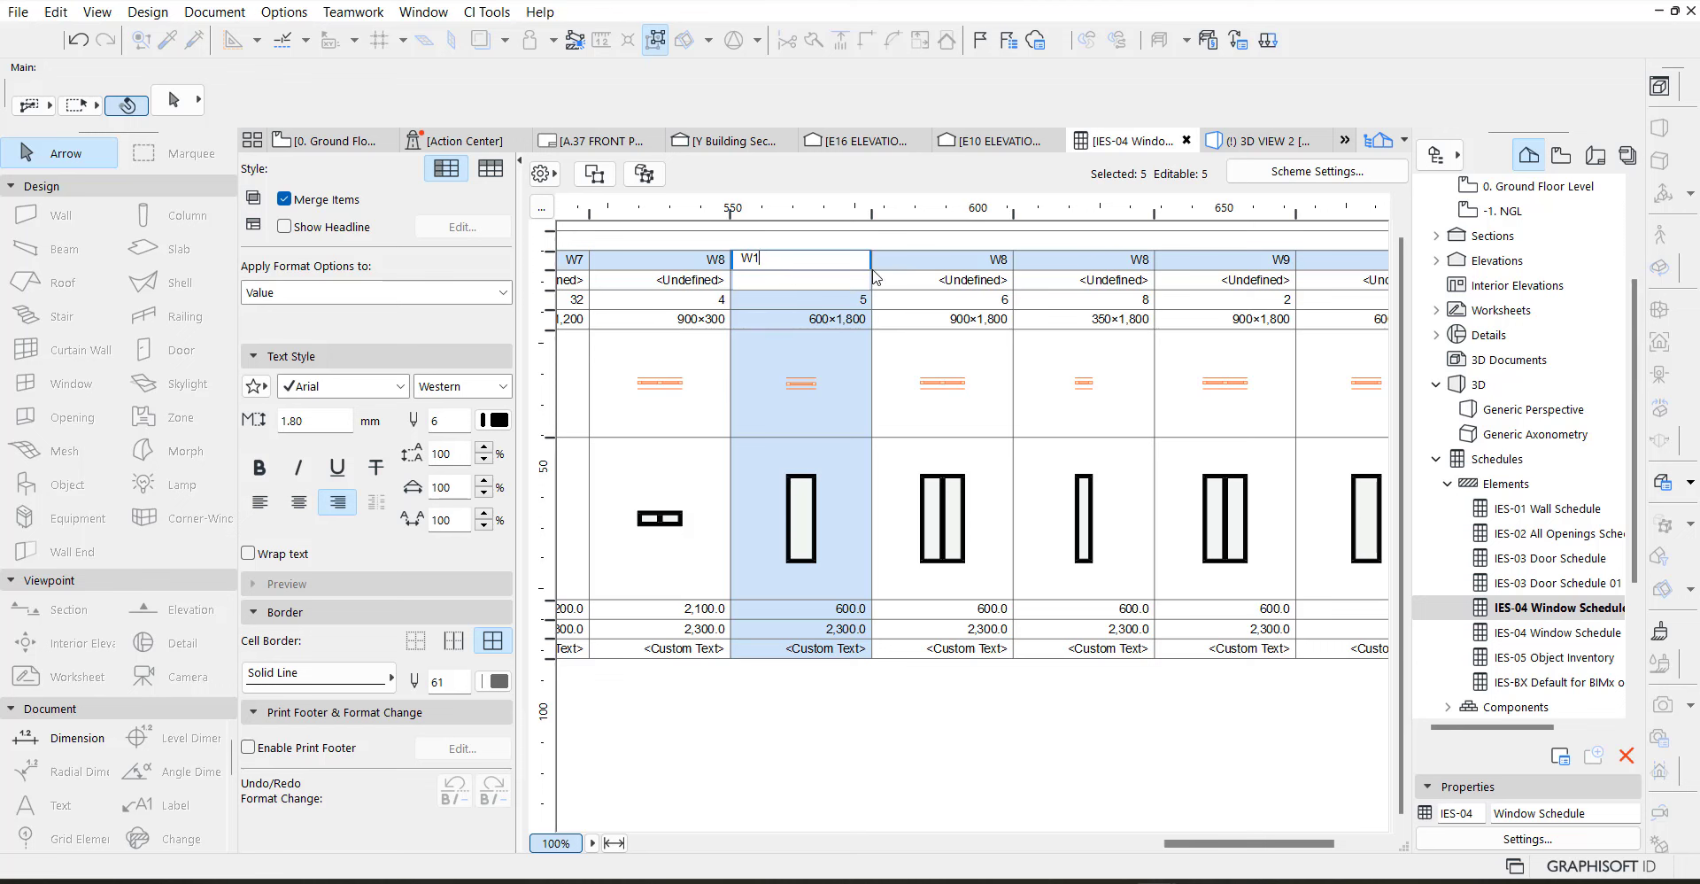
click(1003, 261)
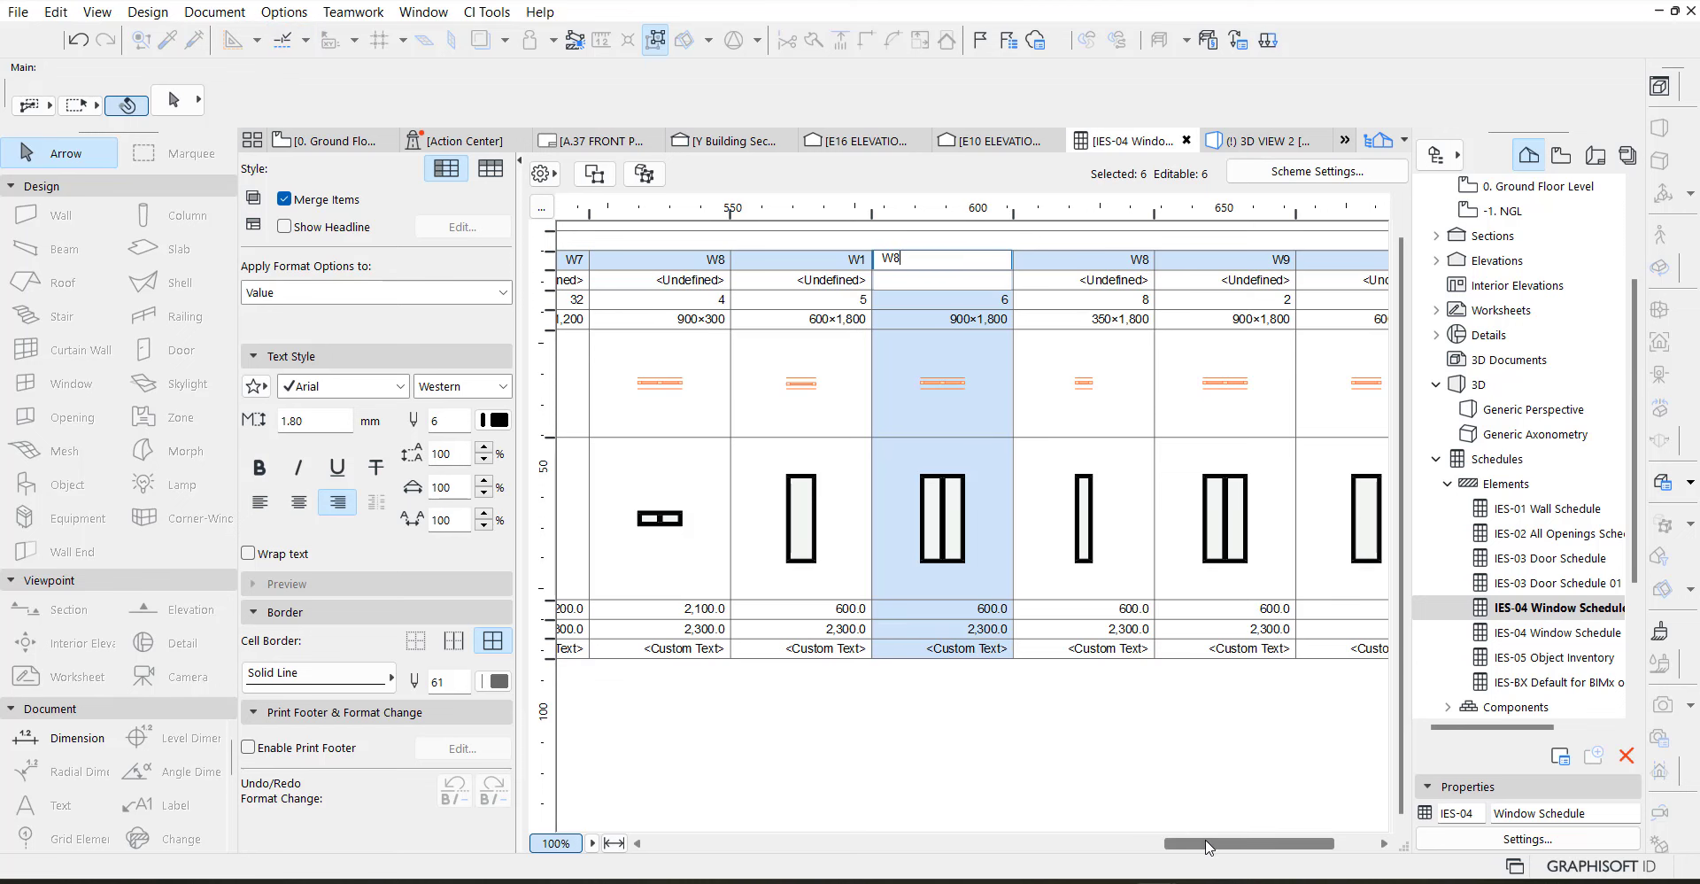
Select the 600×1,800 windows re-labelled in the schedule in 3D and check the ID in their window settings
drag(1209, 848, 1254, 841)
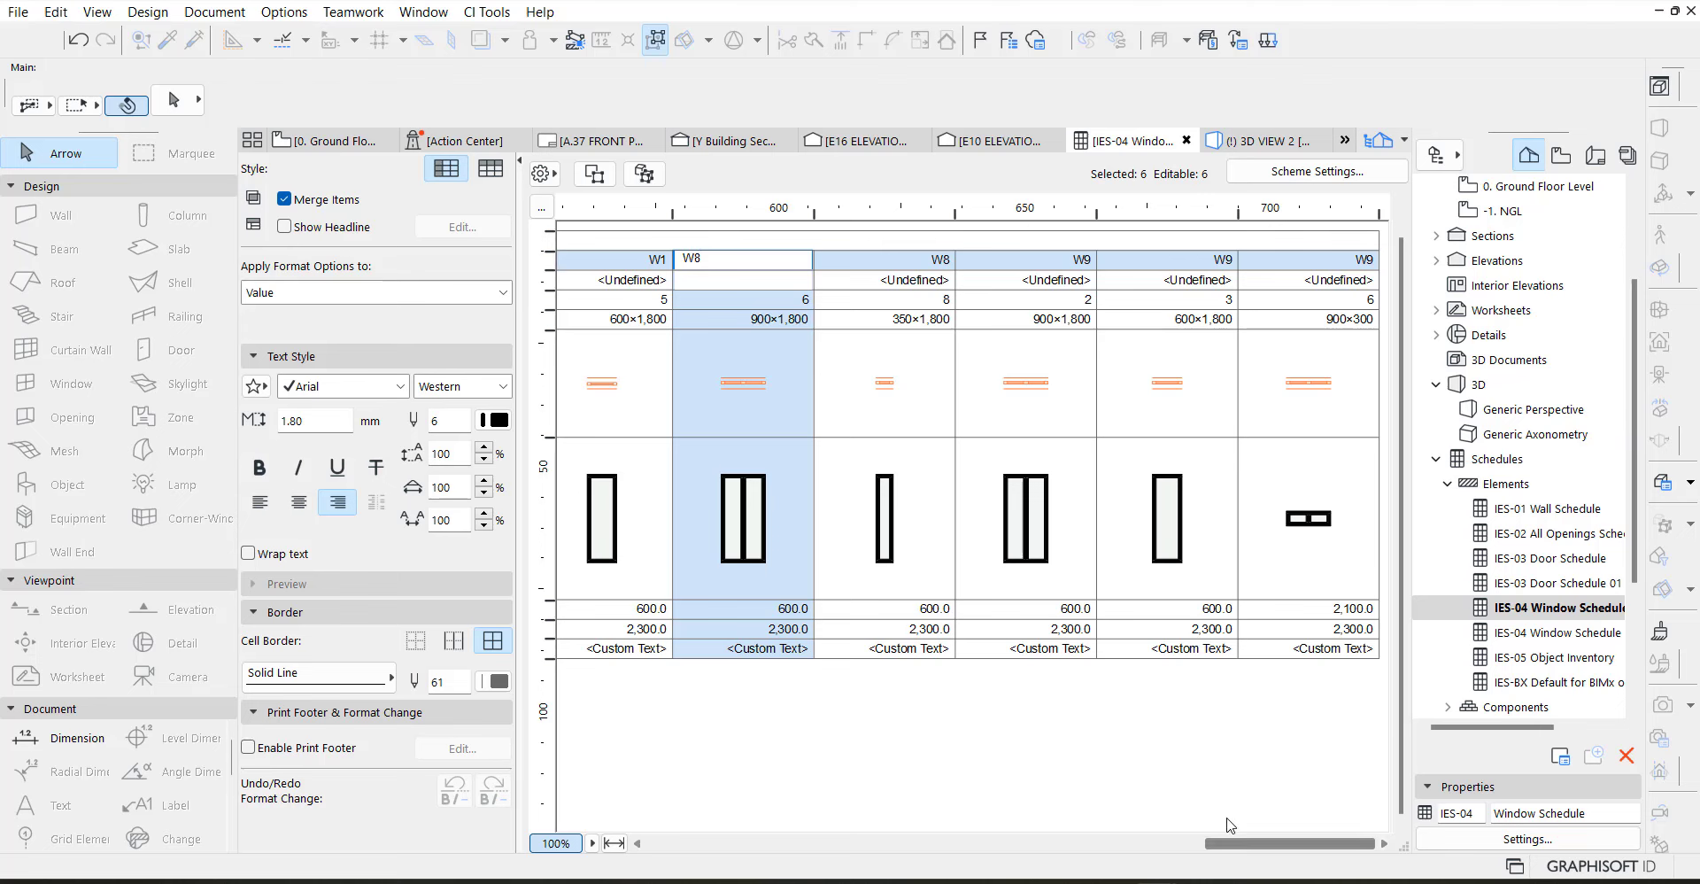
click(617, 501)
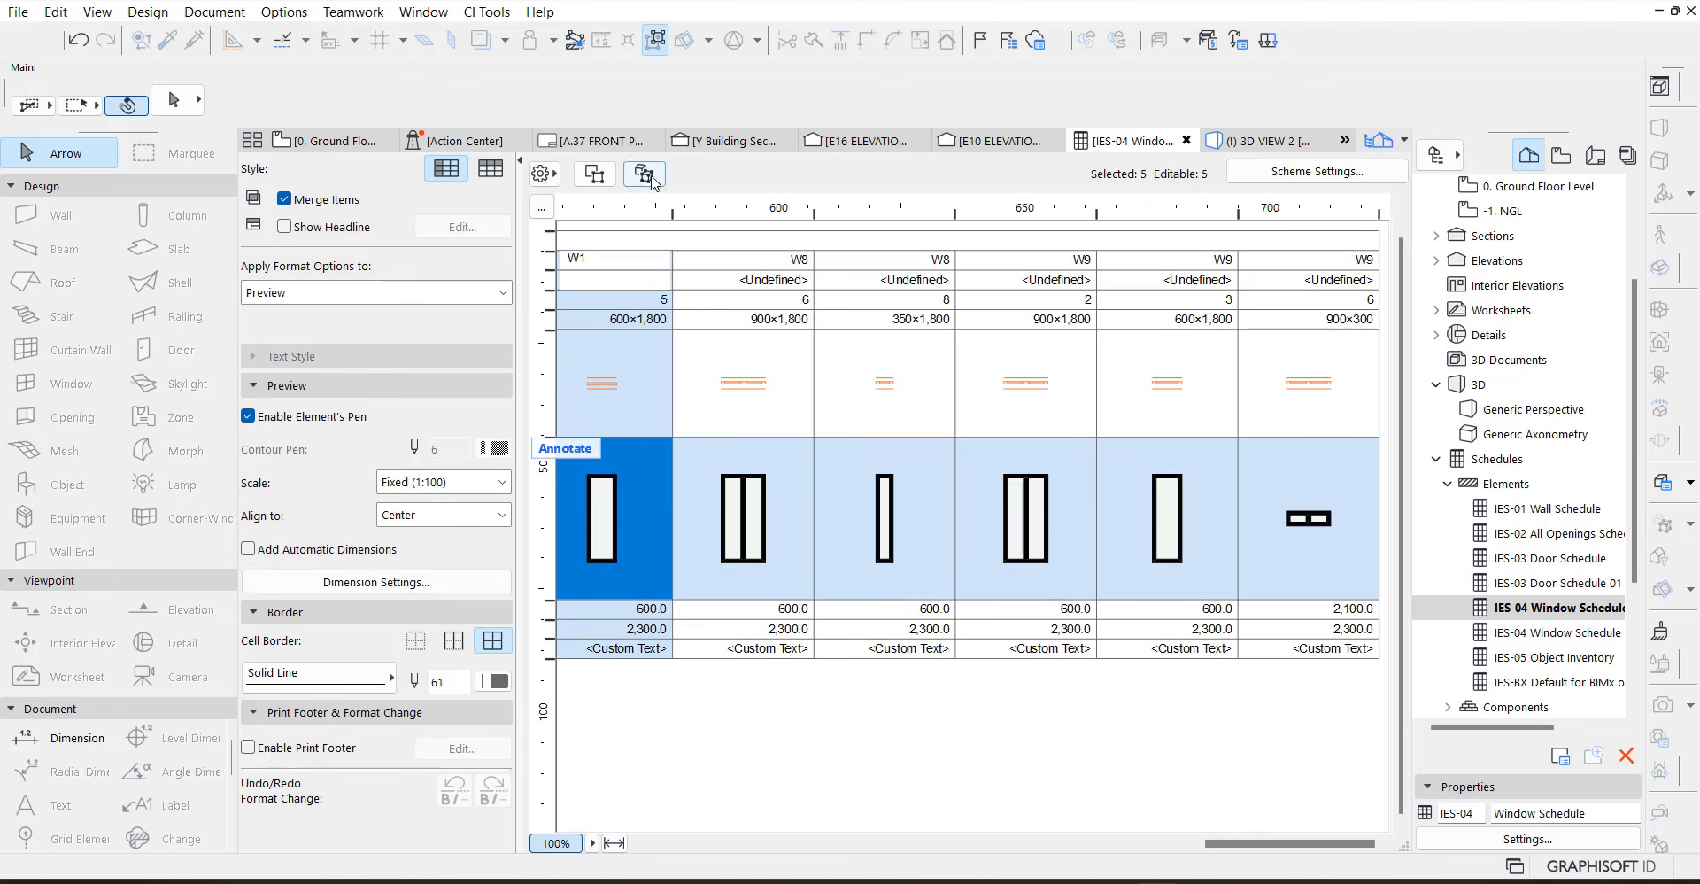
key(F3)
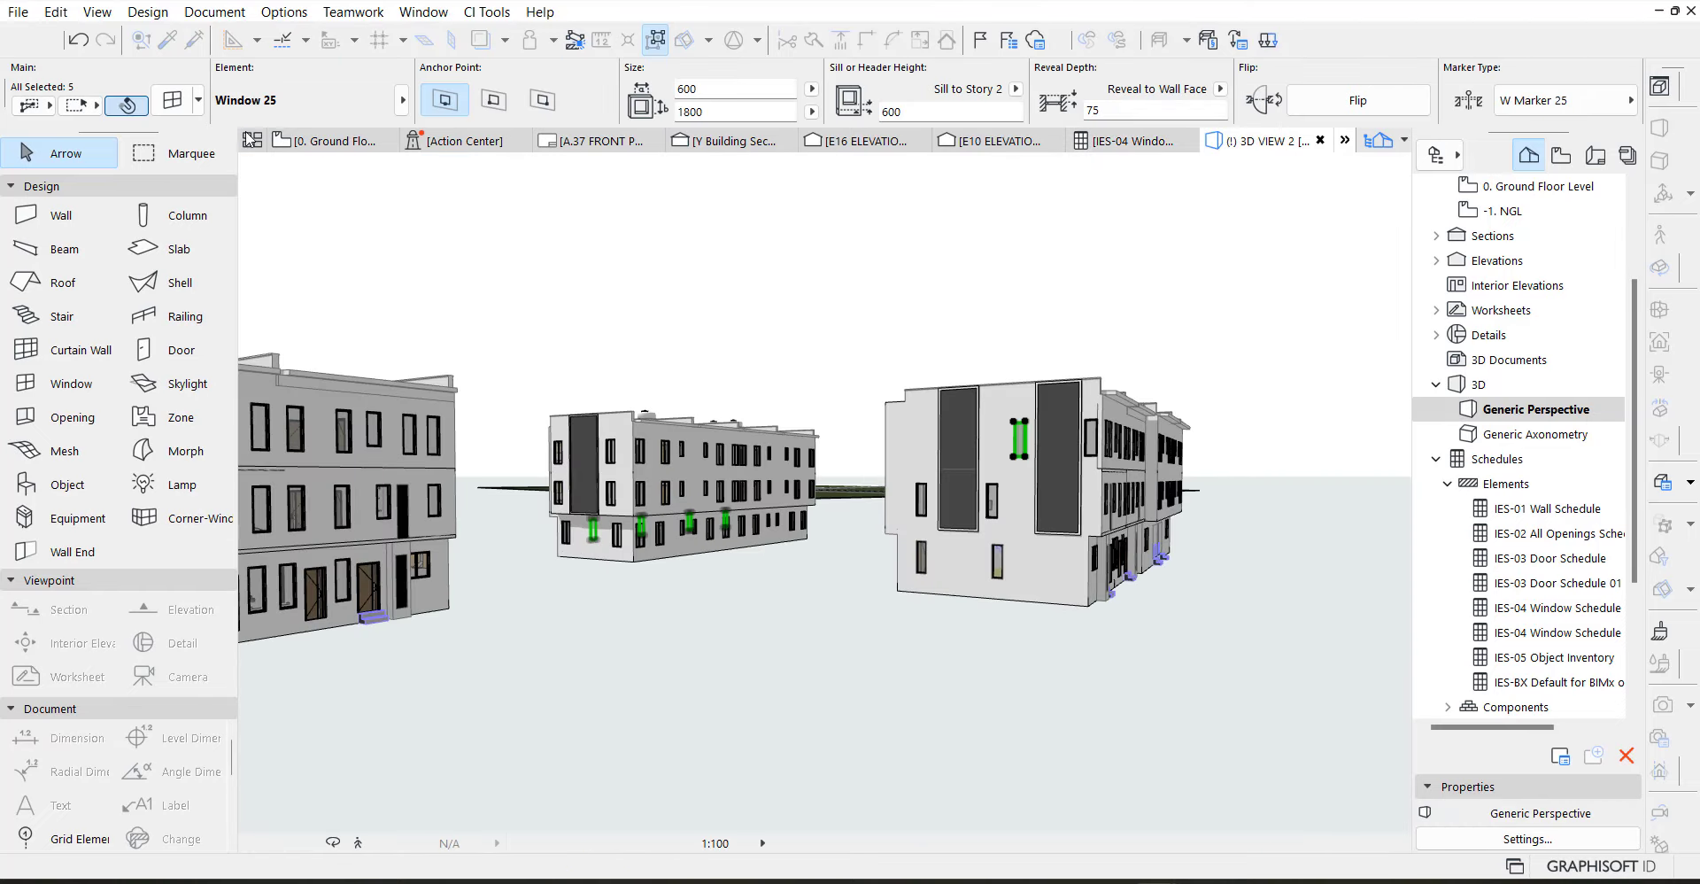
key(ctrl+t)
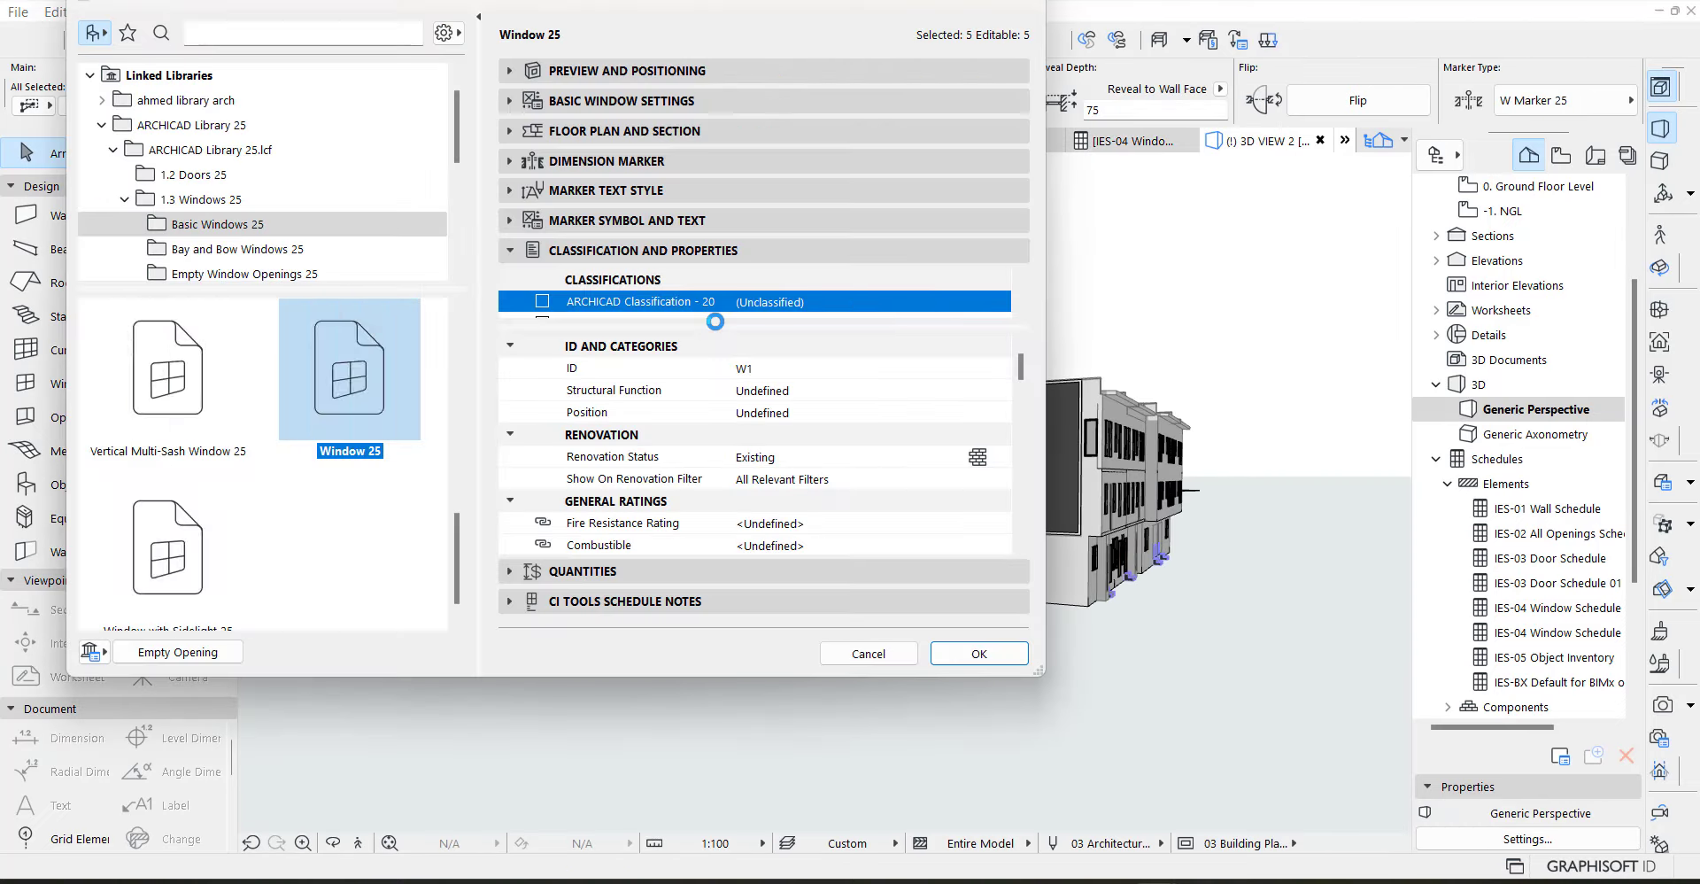
click(876, 655)
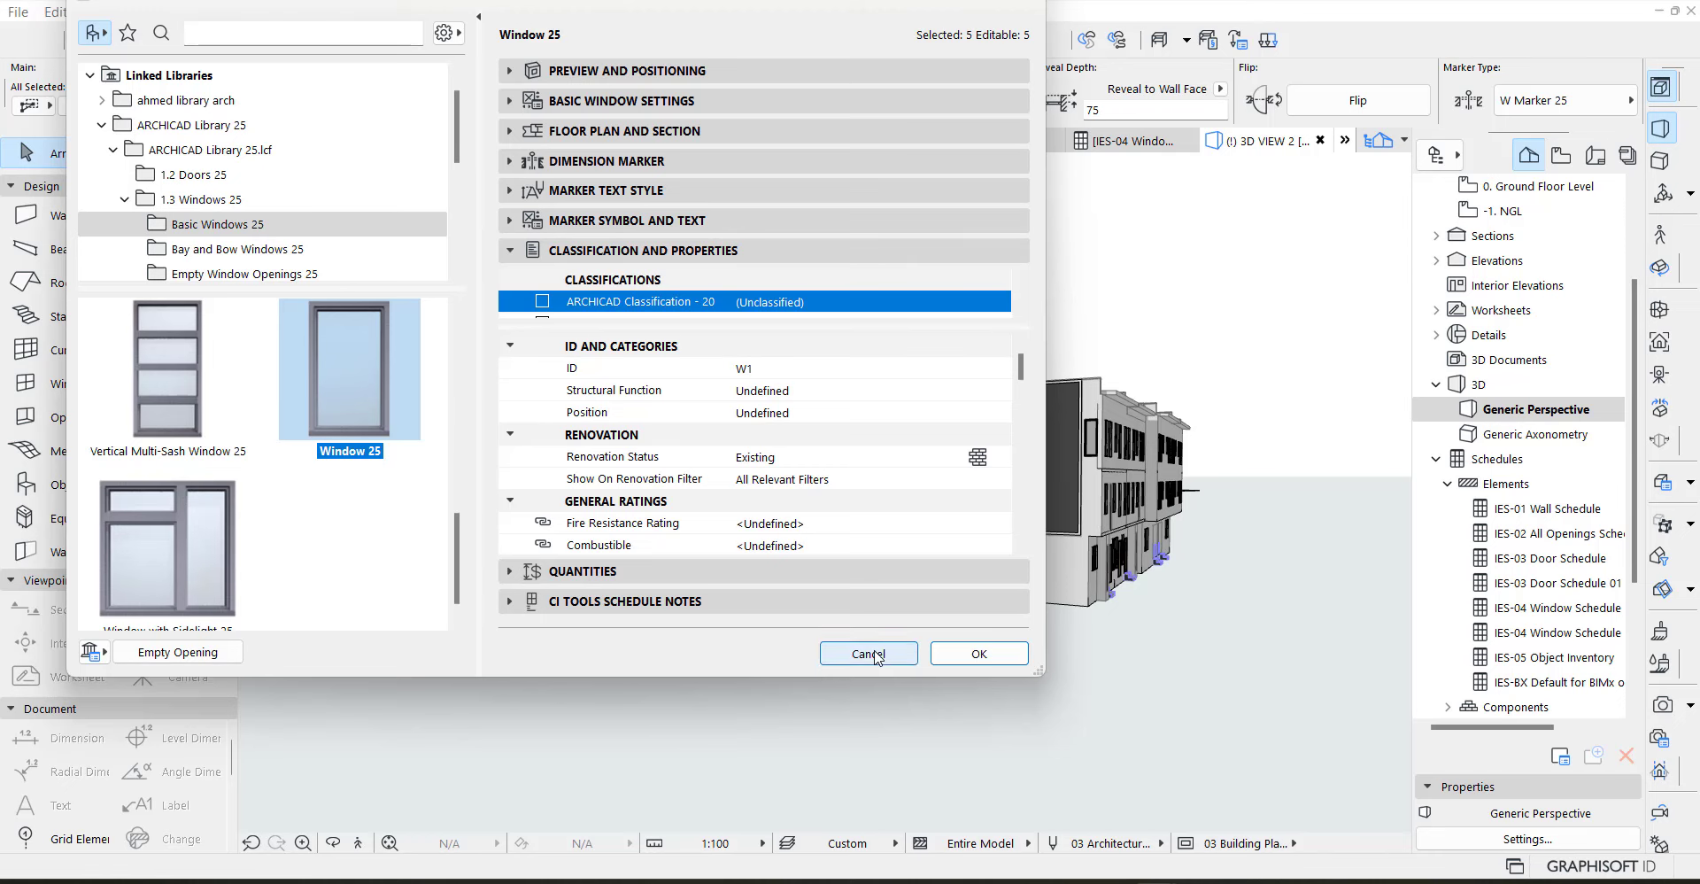
Change the ID of the 600×1,800 W9 windows to W1 directly in the IES-04 Window Schedule
double_click(1570, 609)
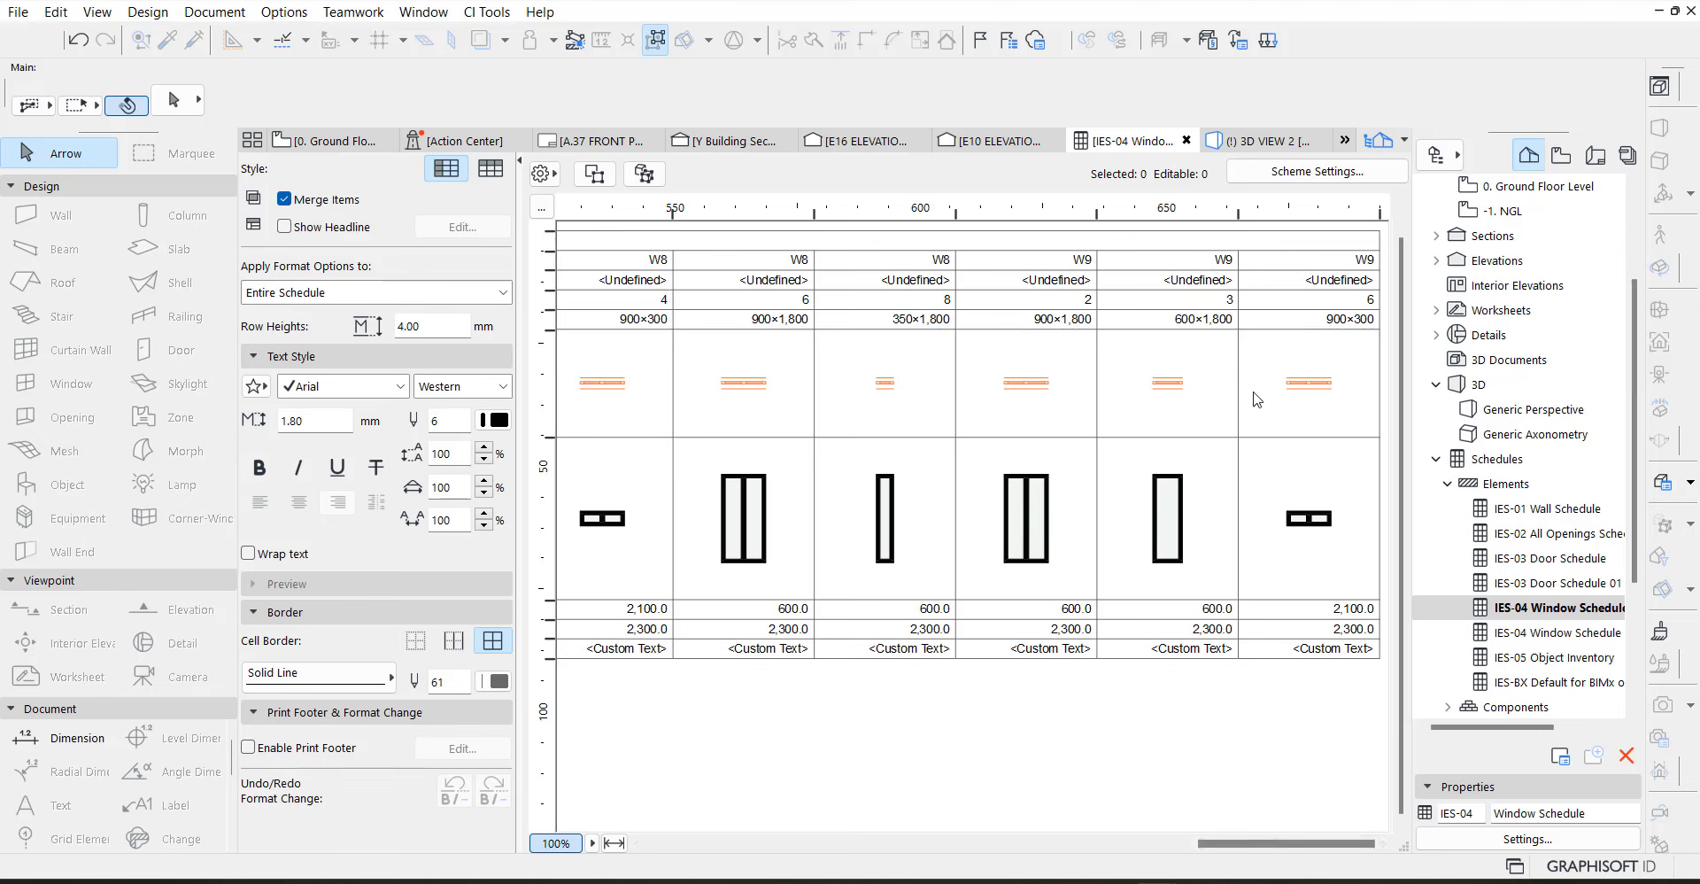
click(1136, 262)
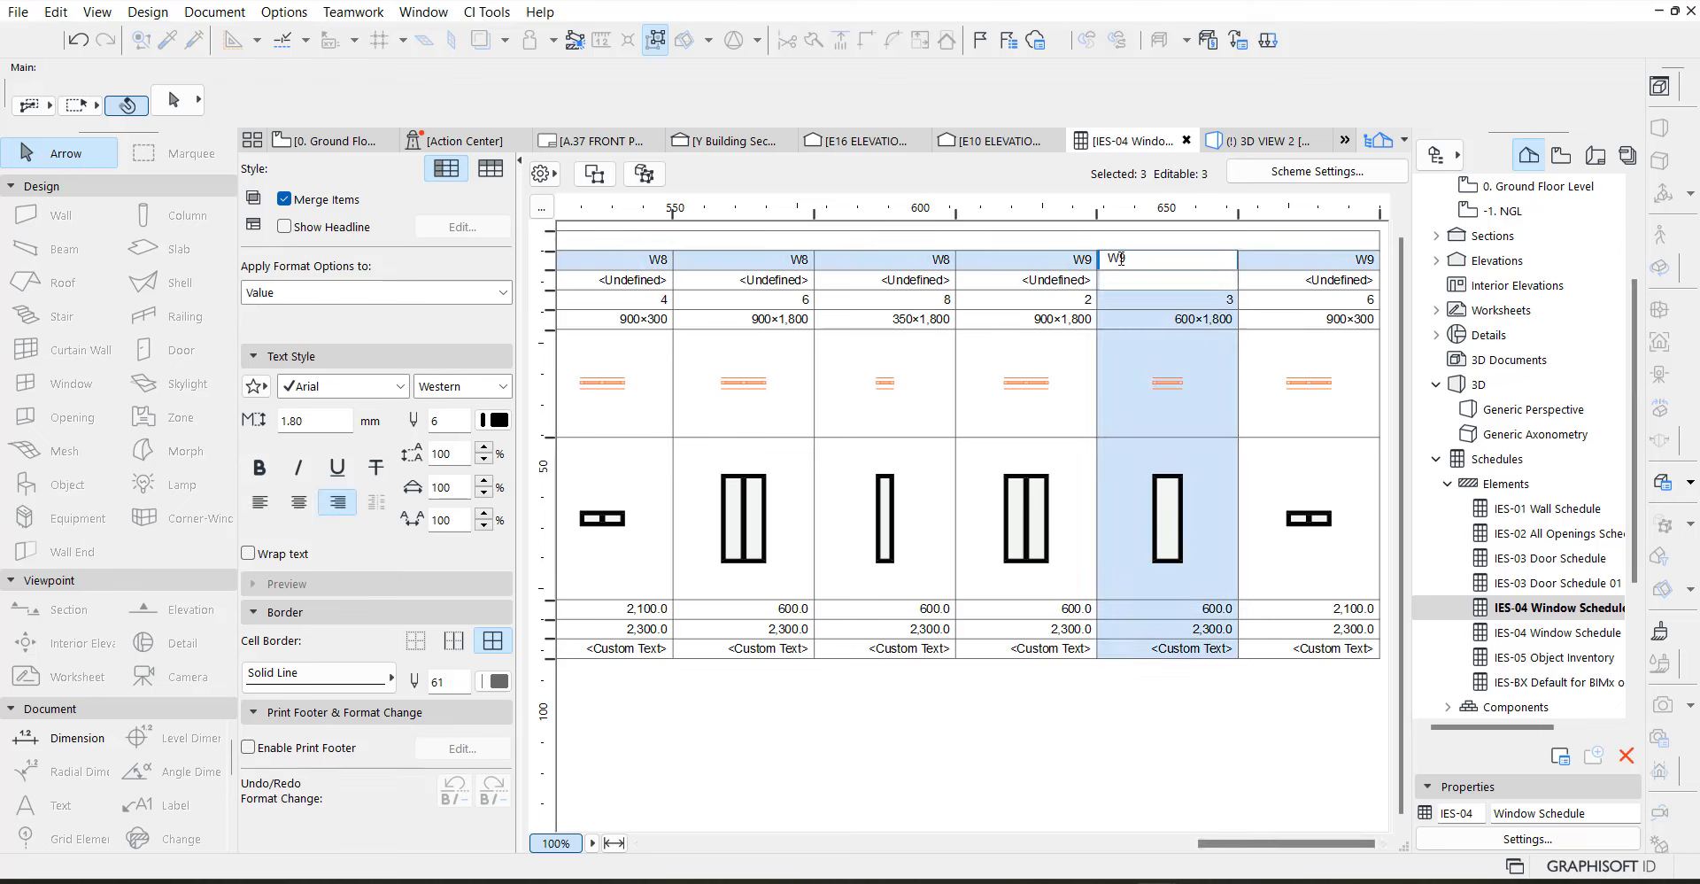
text(1)
Select the 525×2,400 W7 windows with the 2,750 head height in 3D, uncheck their ARCHICAD Classification - 22 and clear their ID
drag(1251, 848, 1125, 846)
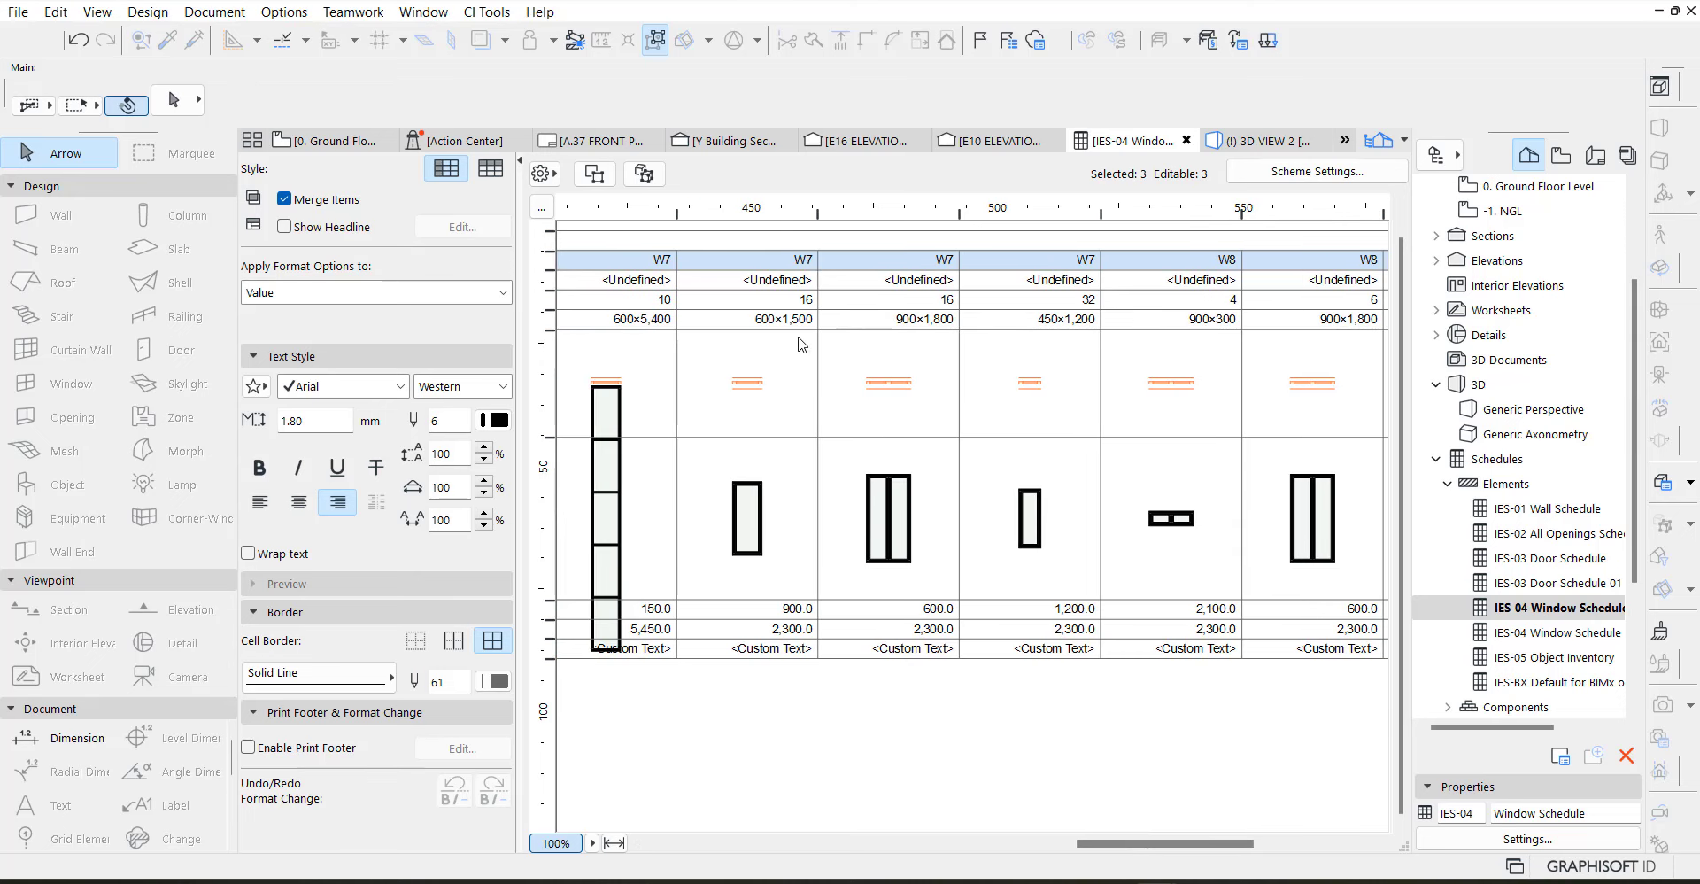
drag(1136, 845, 668, 811)
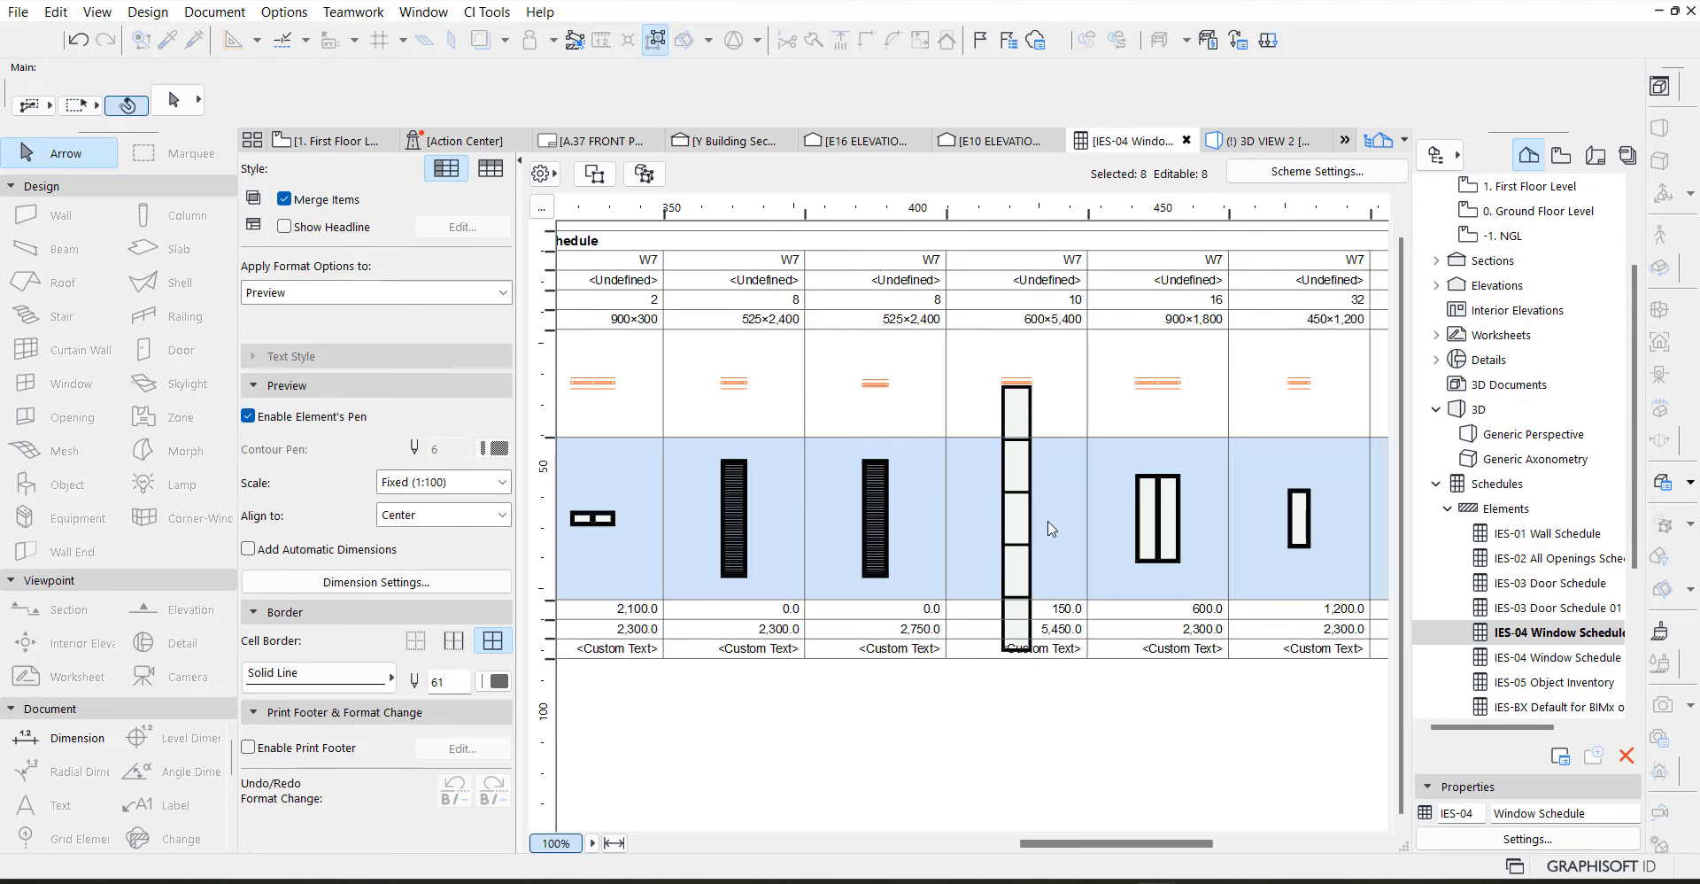
click(851, 508)
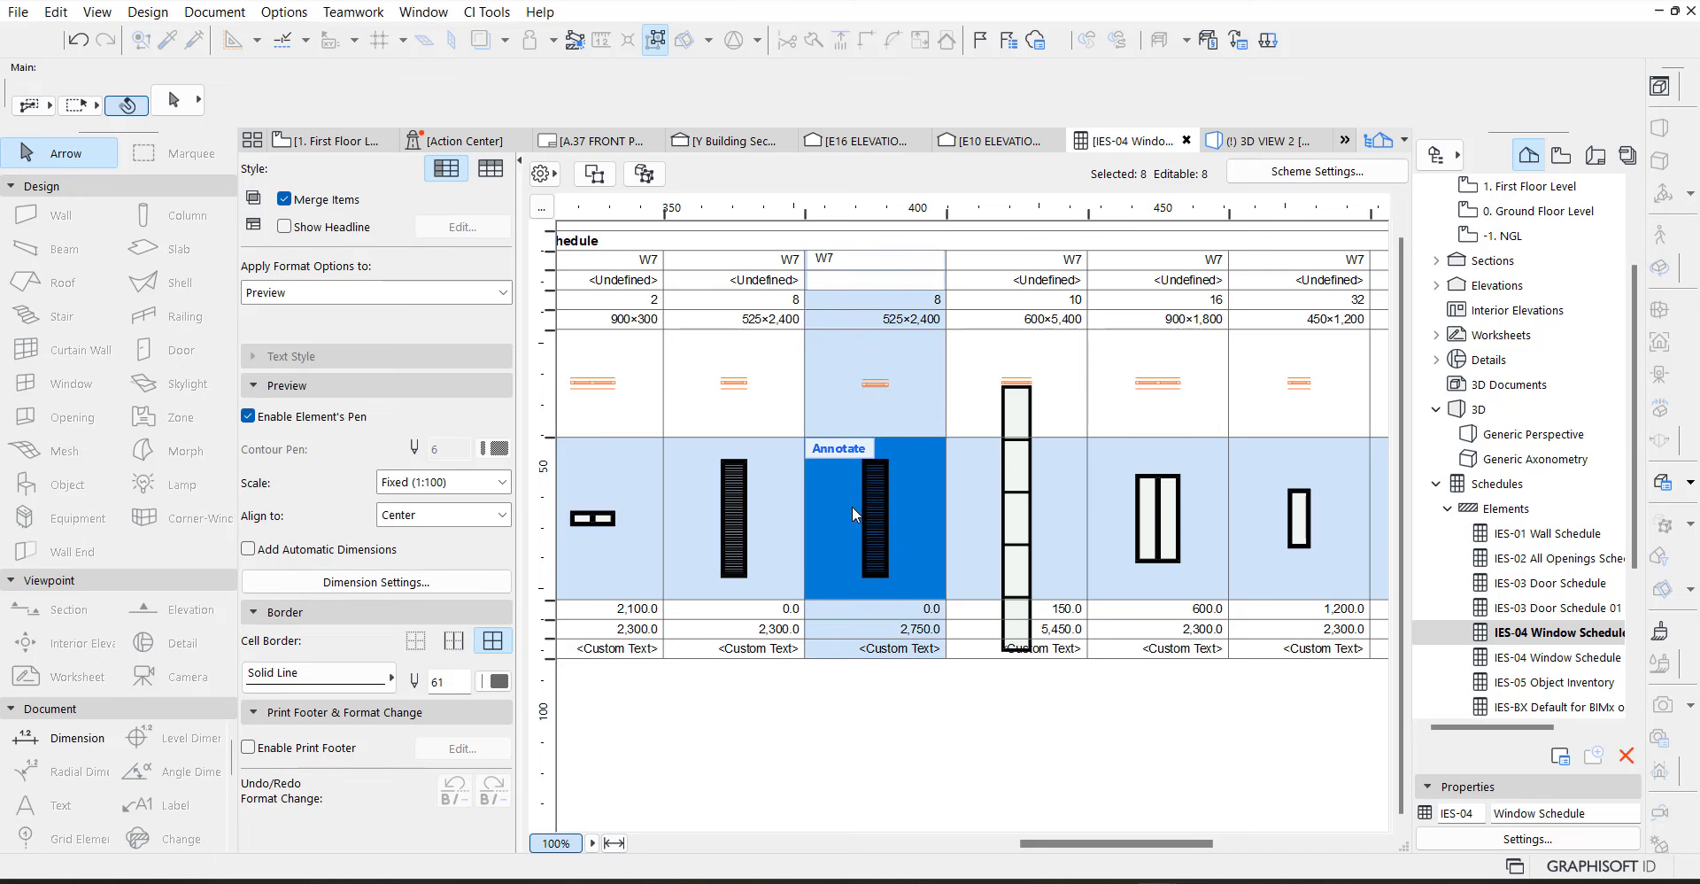
click(643, 173)
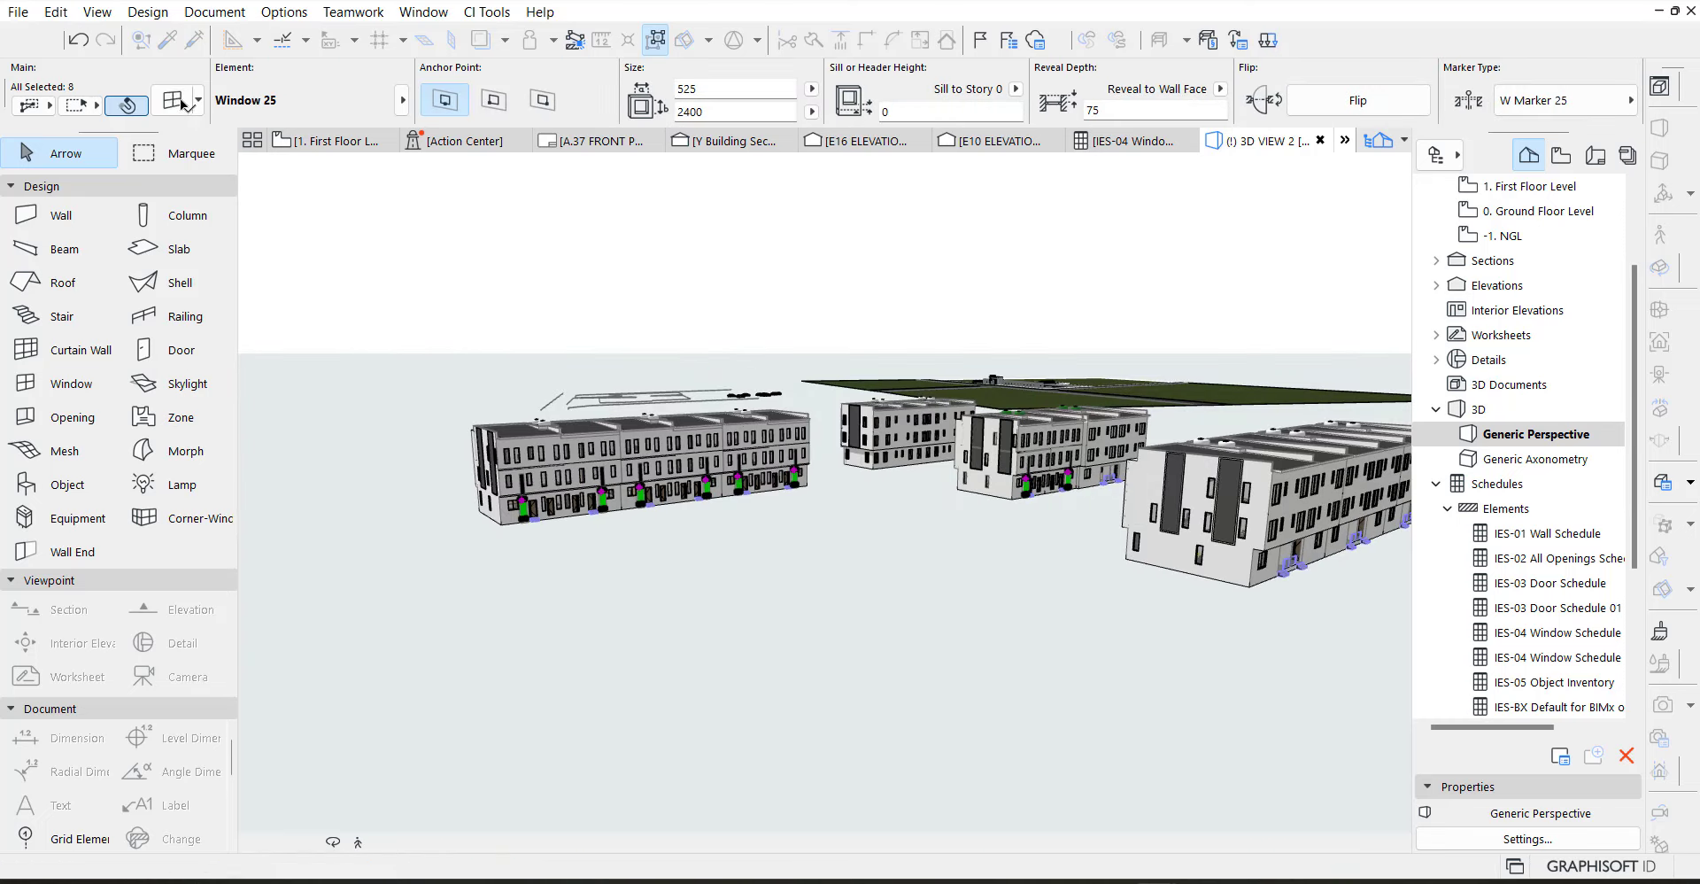
click(183, 104)
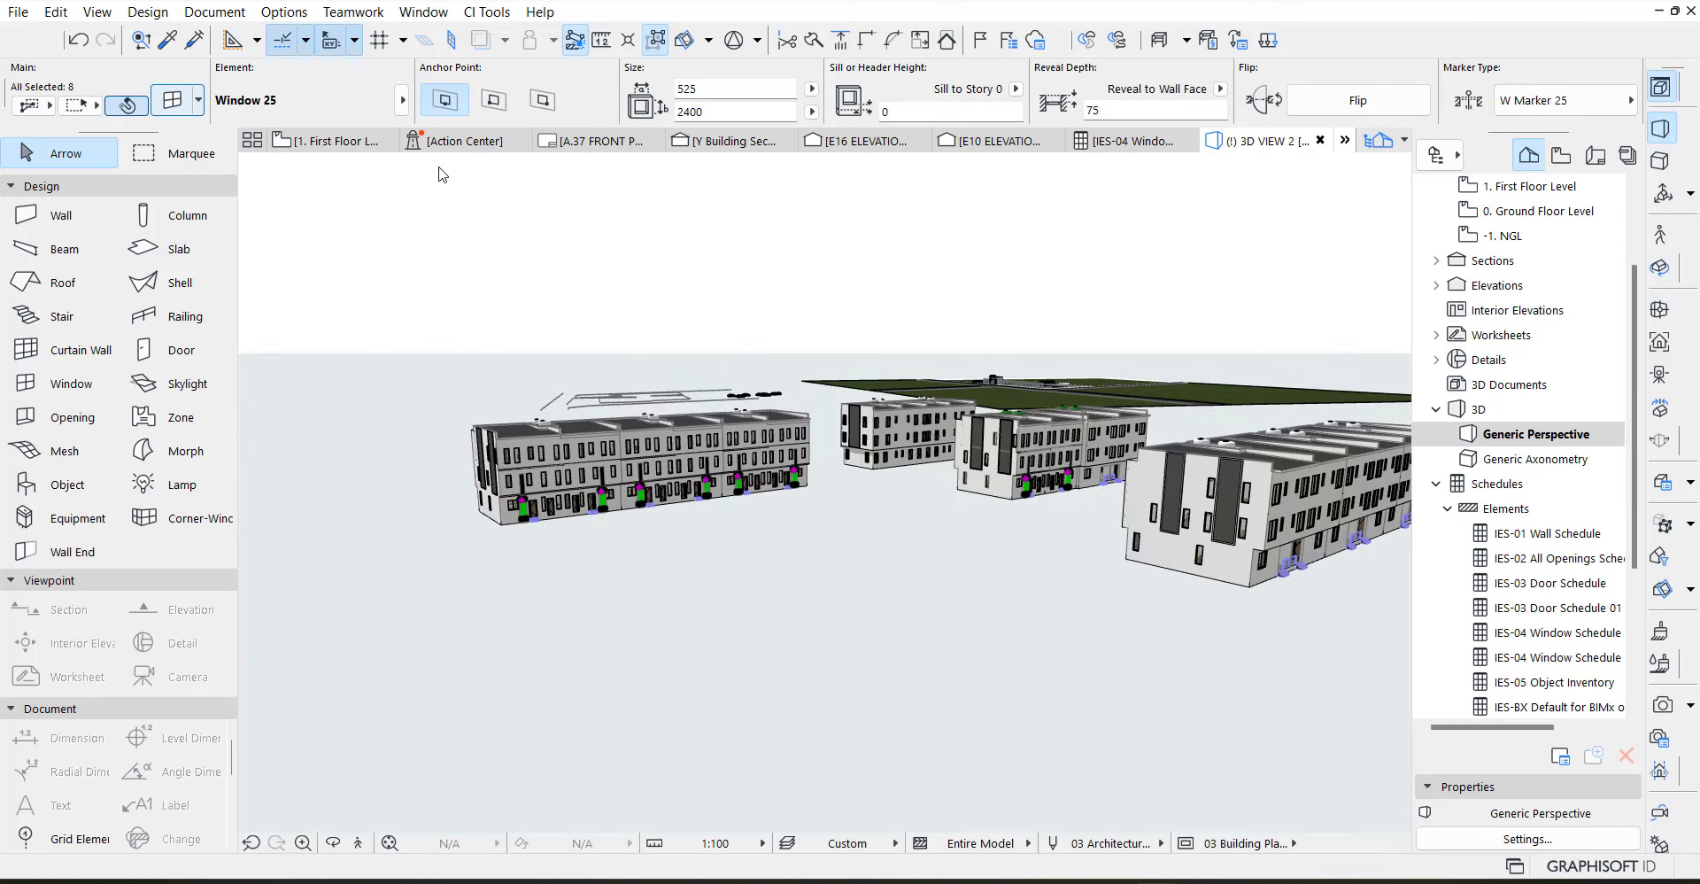
scroll(604, 305, down, 1)
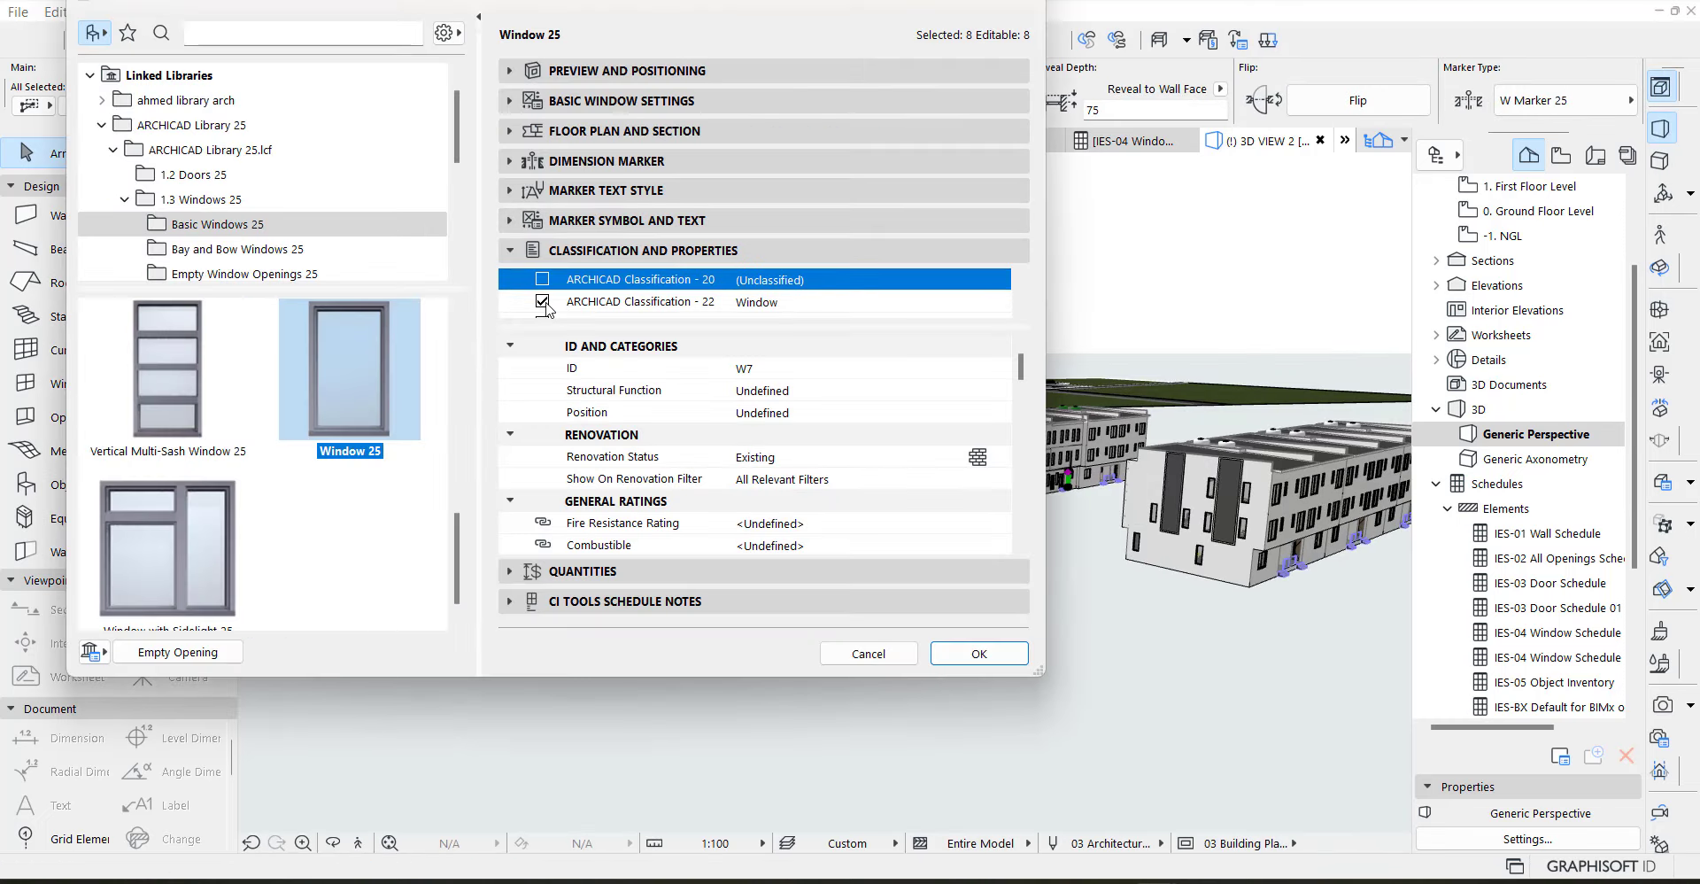
click(637, 302)
click(702, 373)
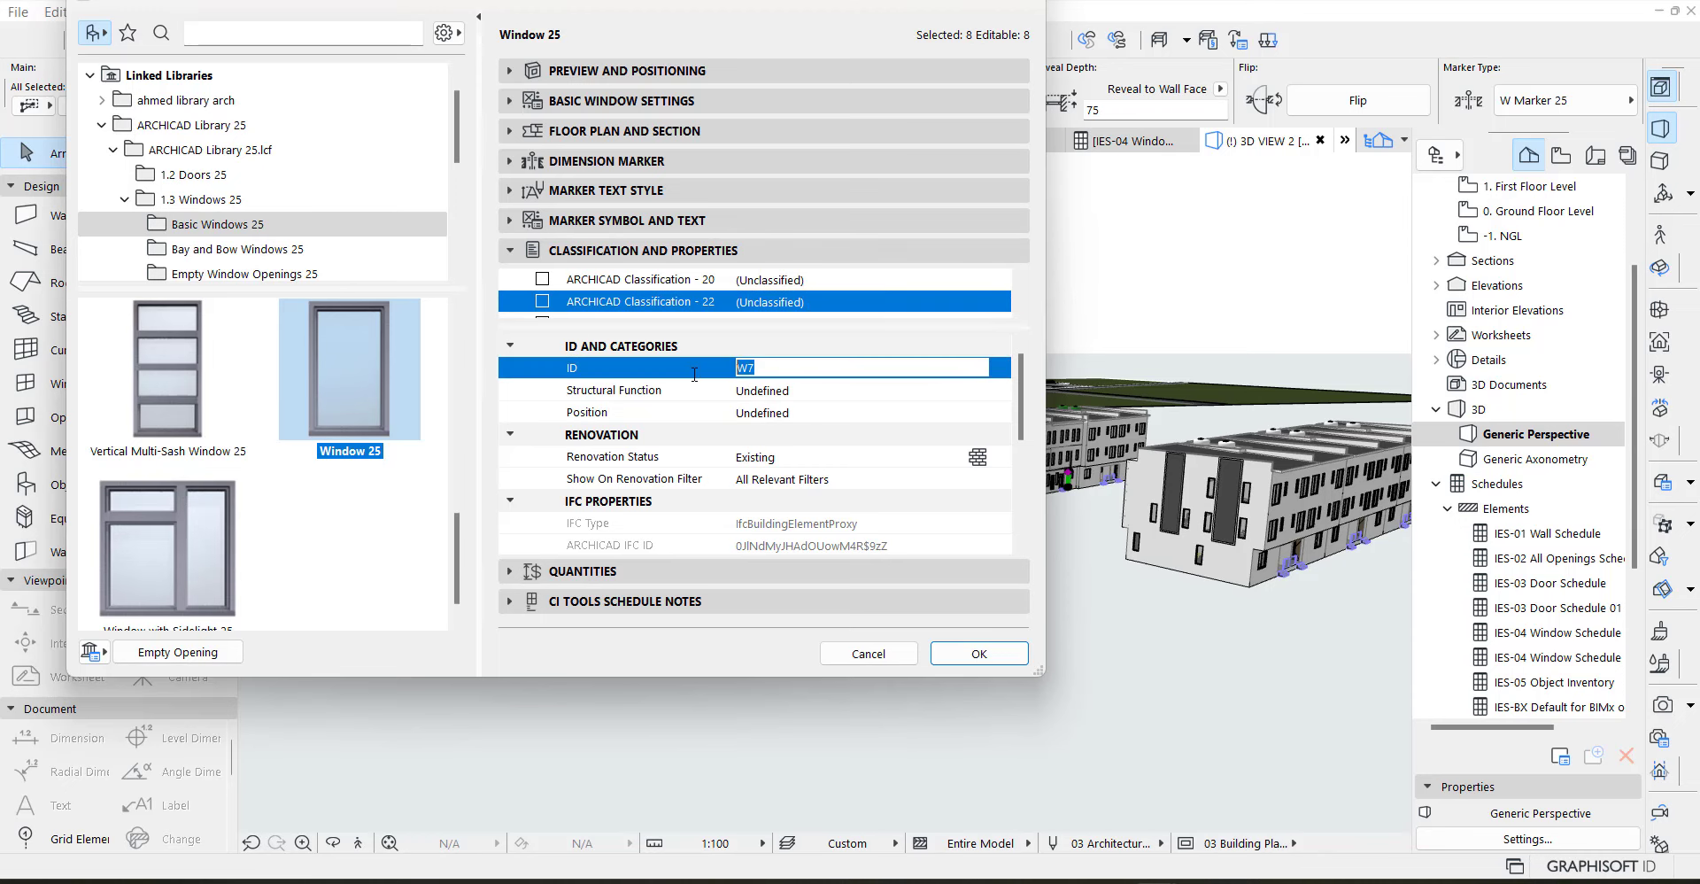
key(BackSpace)
click(978, 653)
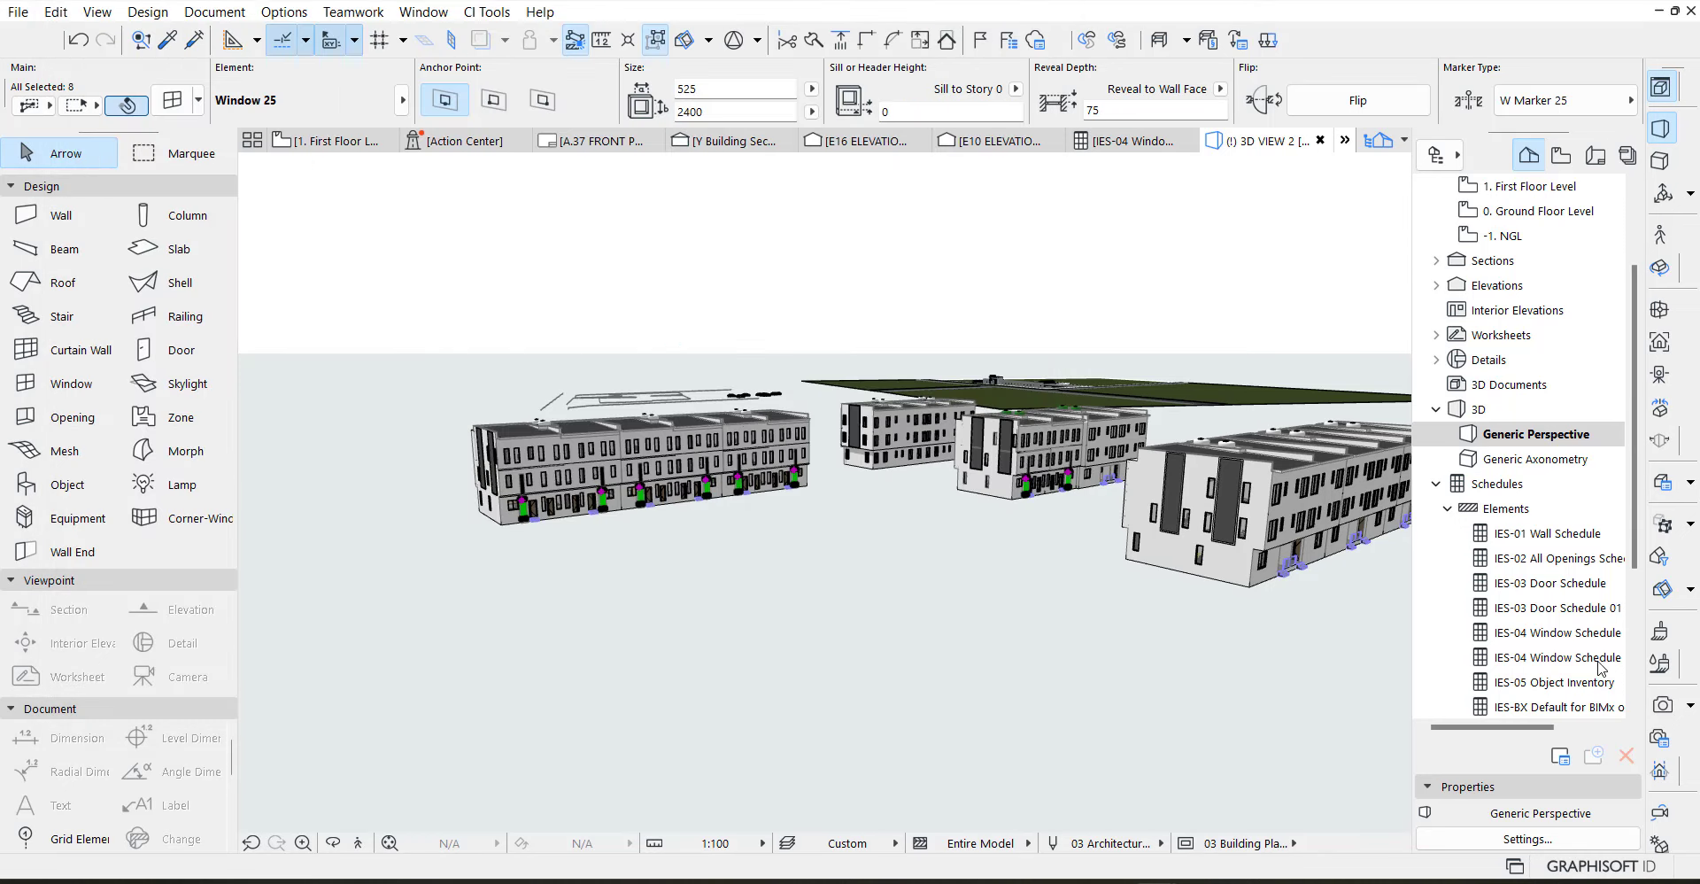
Select the schedule's remaining 525×2,400 W7 windows in 3D, uncheck their ARCHICAD Classification - 22 and clear their ID
double_click(1585, 633)
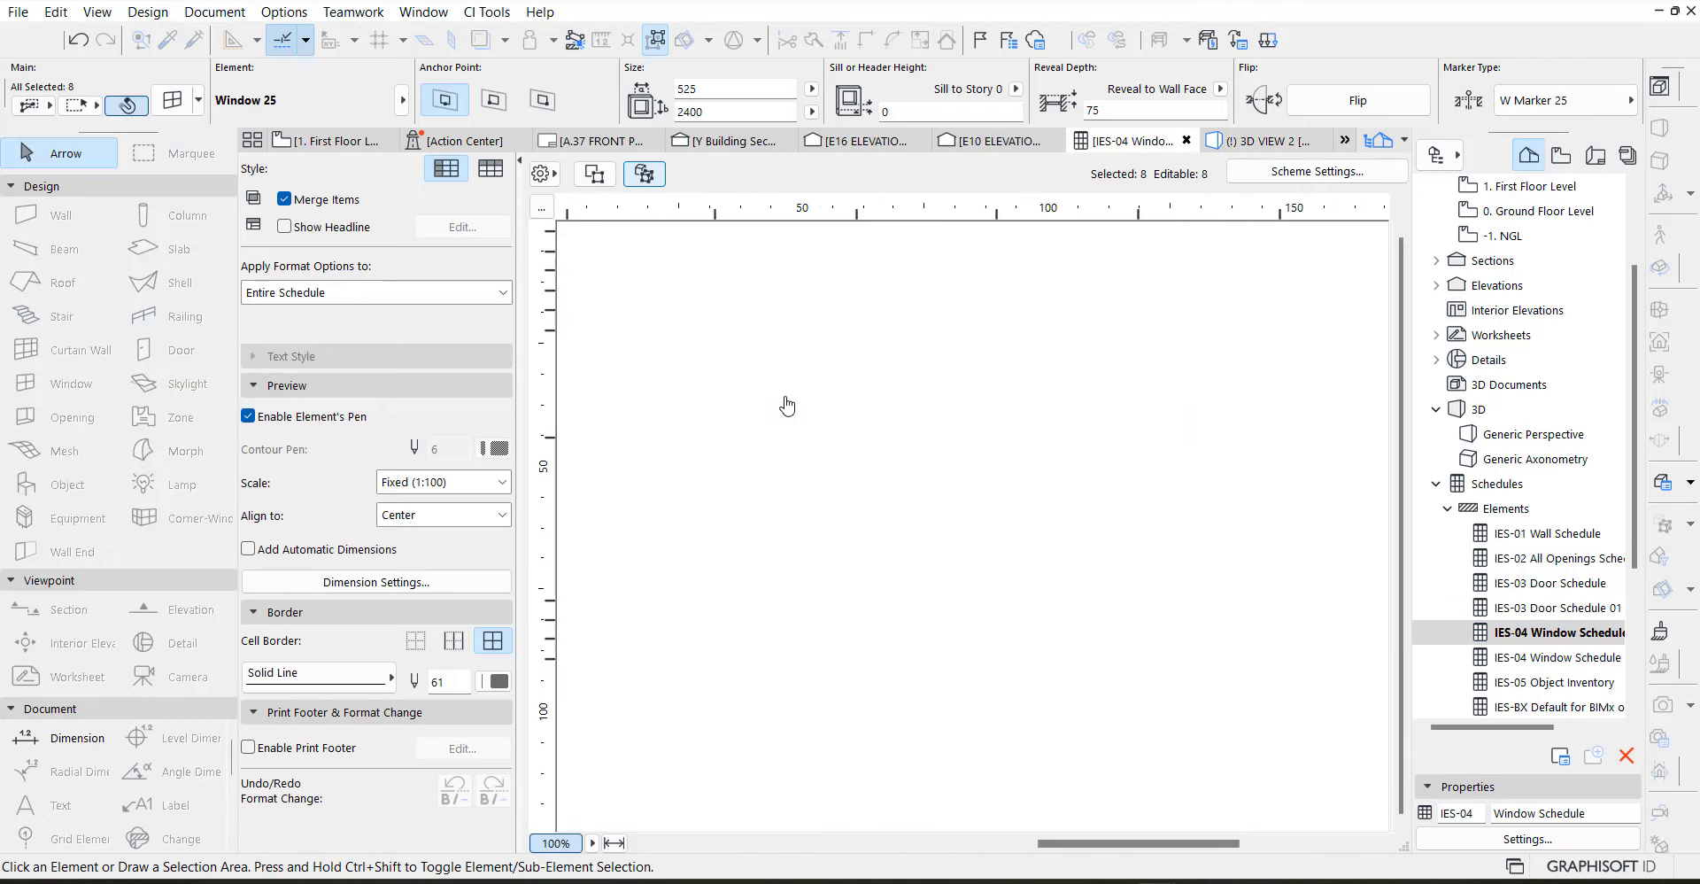
click(740, 462)
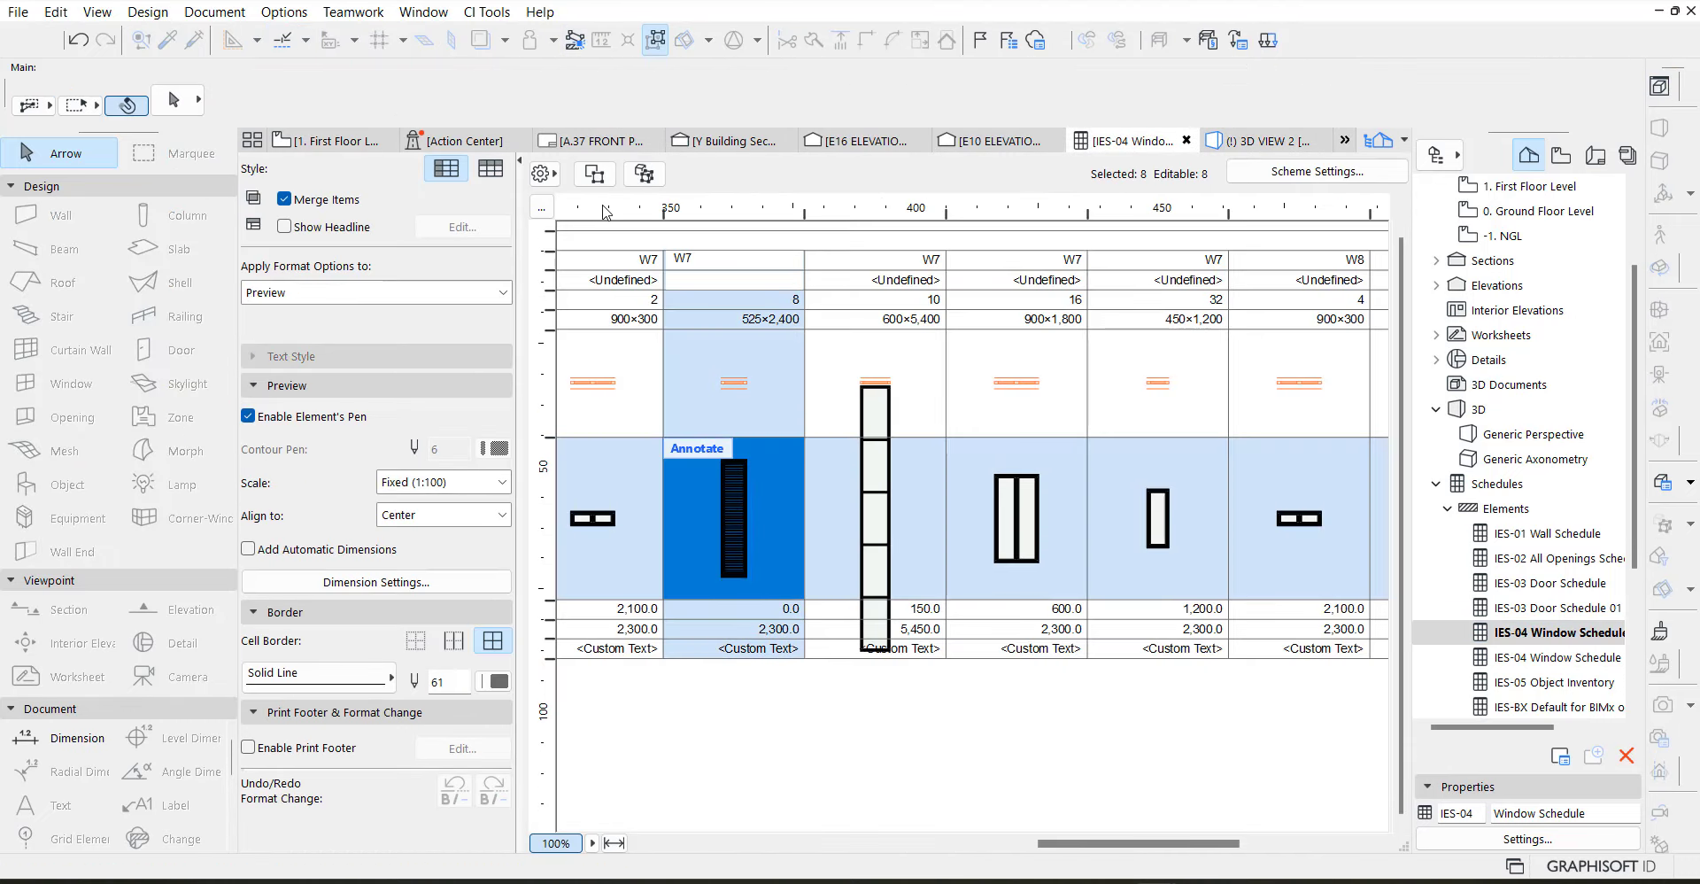
click(644, 174)
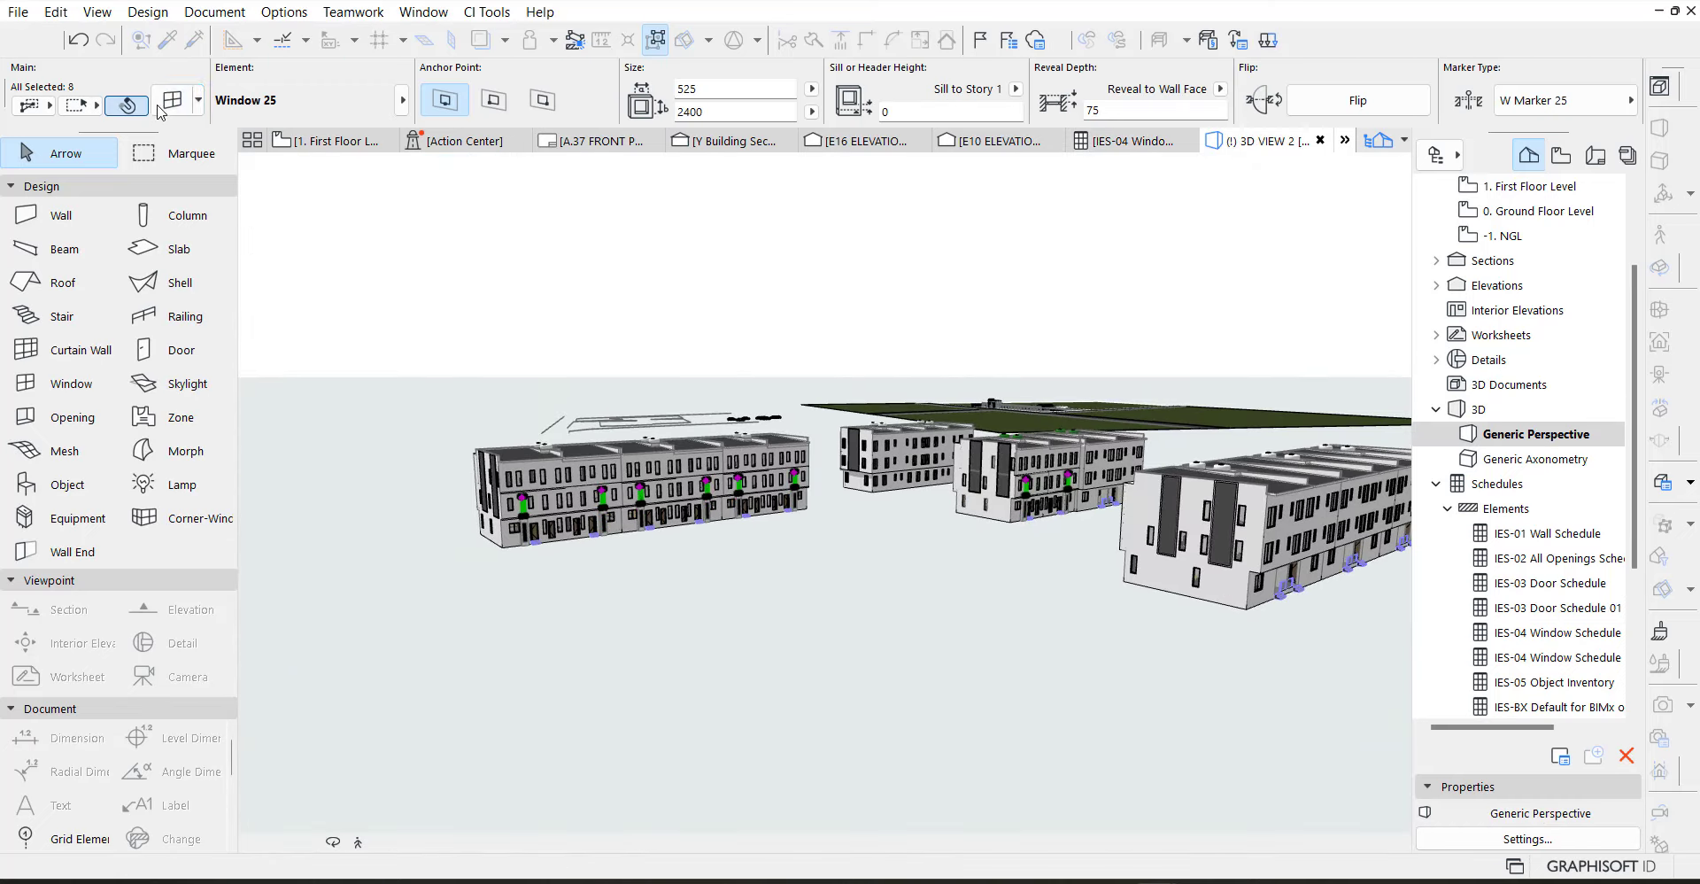
click(162, 108)
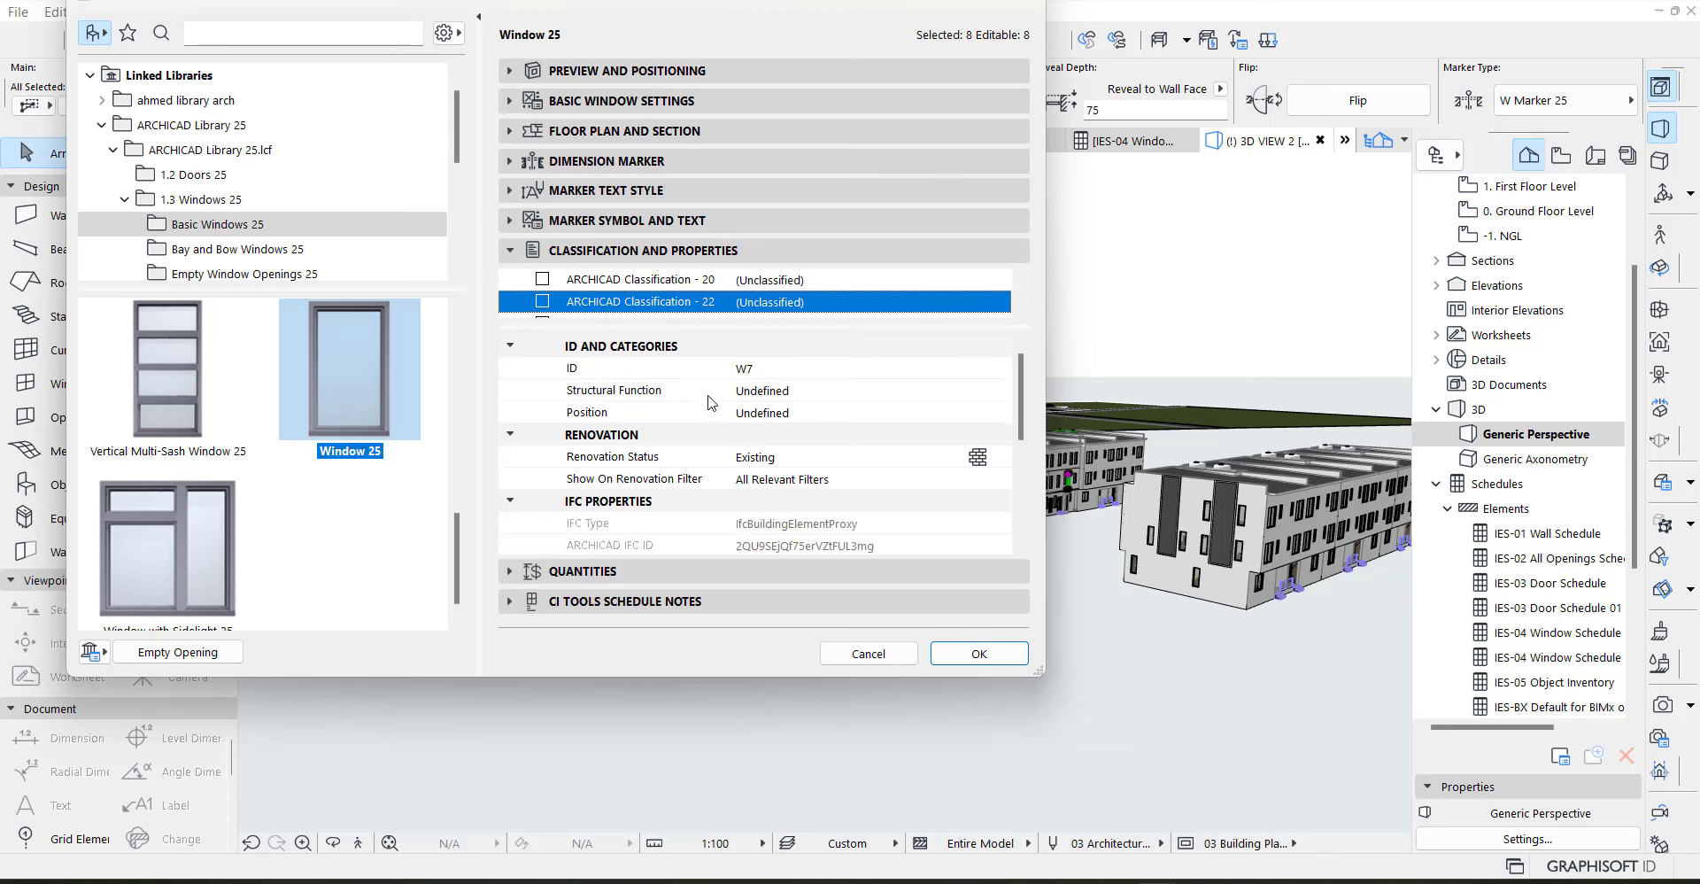
click(753, 368)
key(BackSpace)
key(BackSpace)
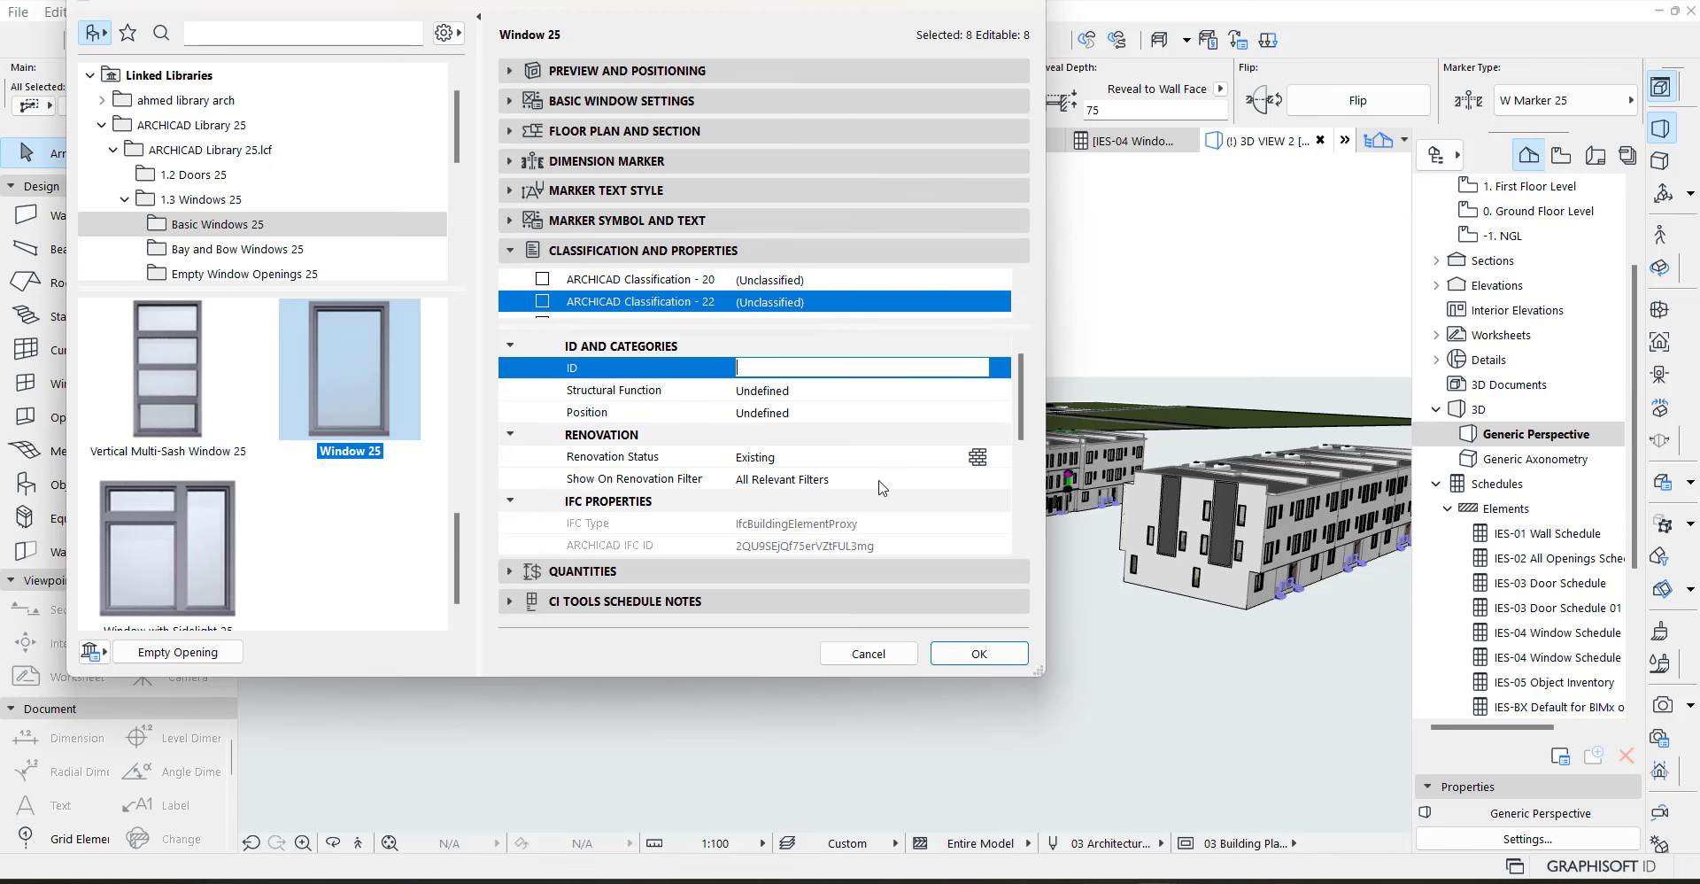
click(979, 653)
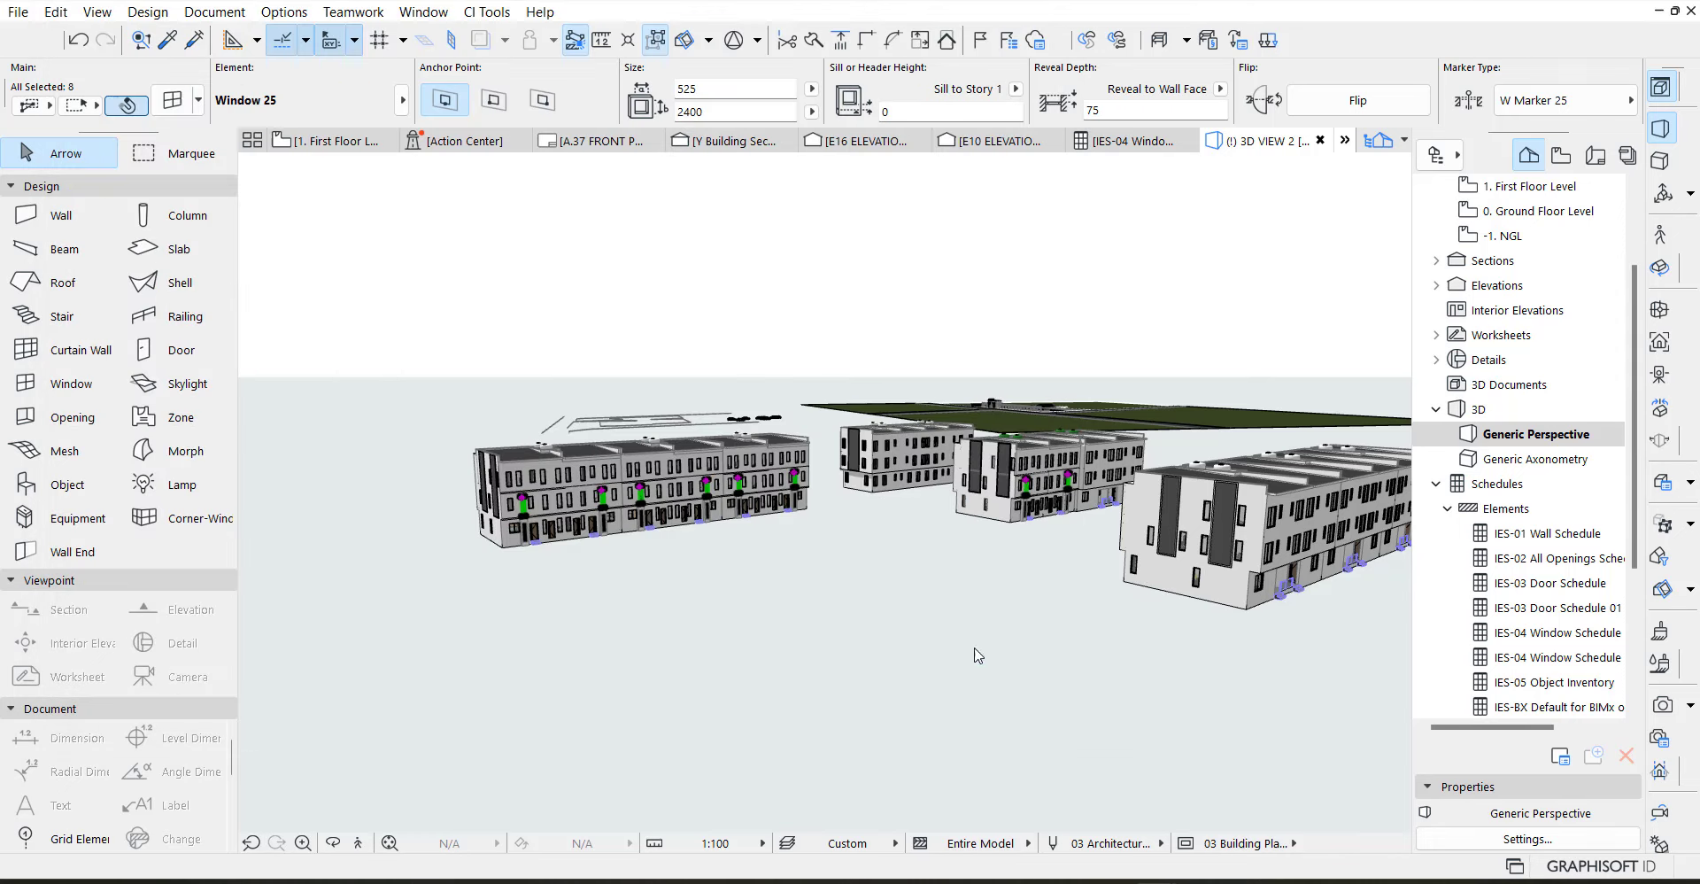
Change the ID of the 450×1,800 W3 windows to W2 directly in the IES-04 Window Schedule
double_click(1579, 643)
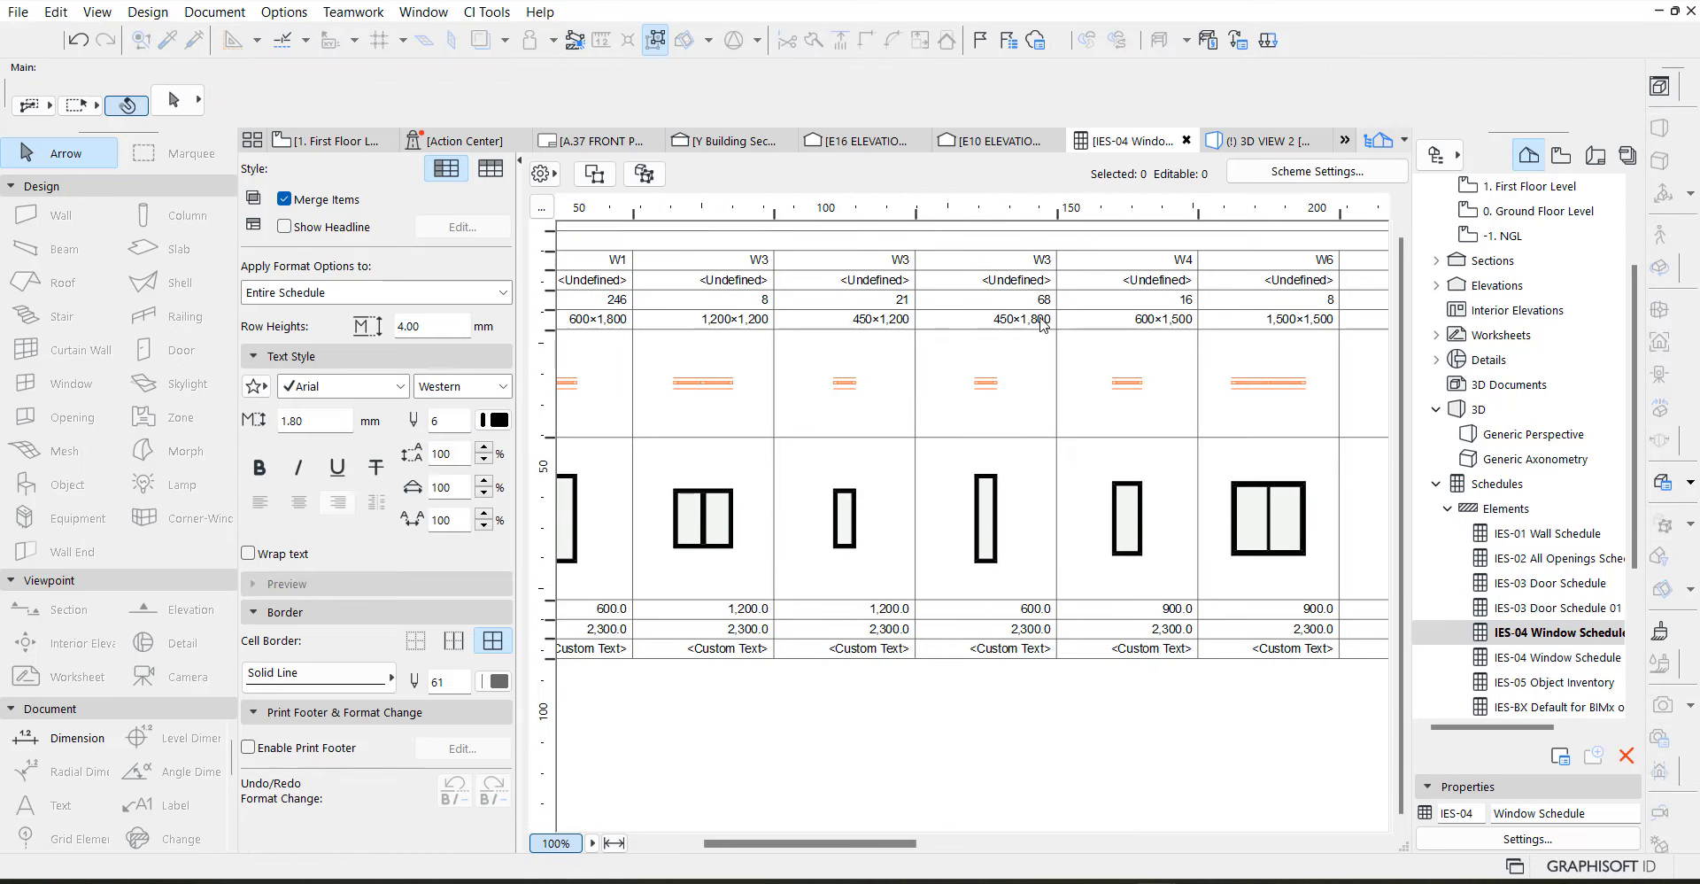
click(1015, 489)
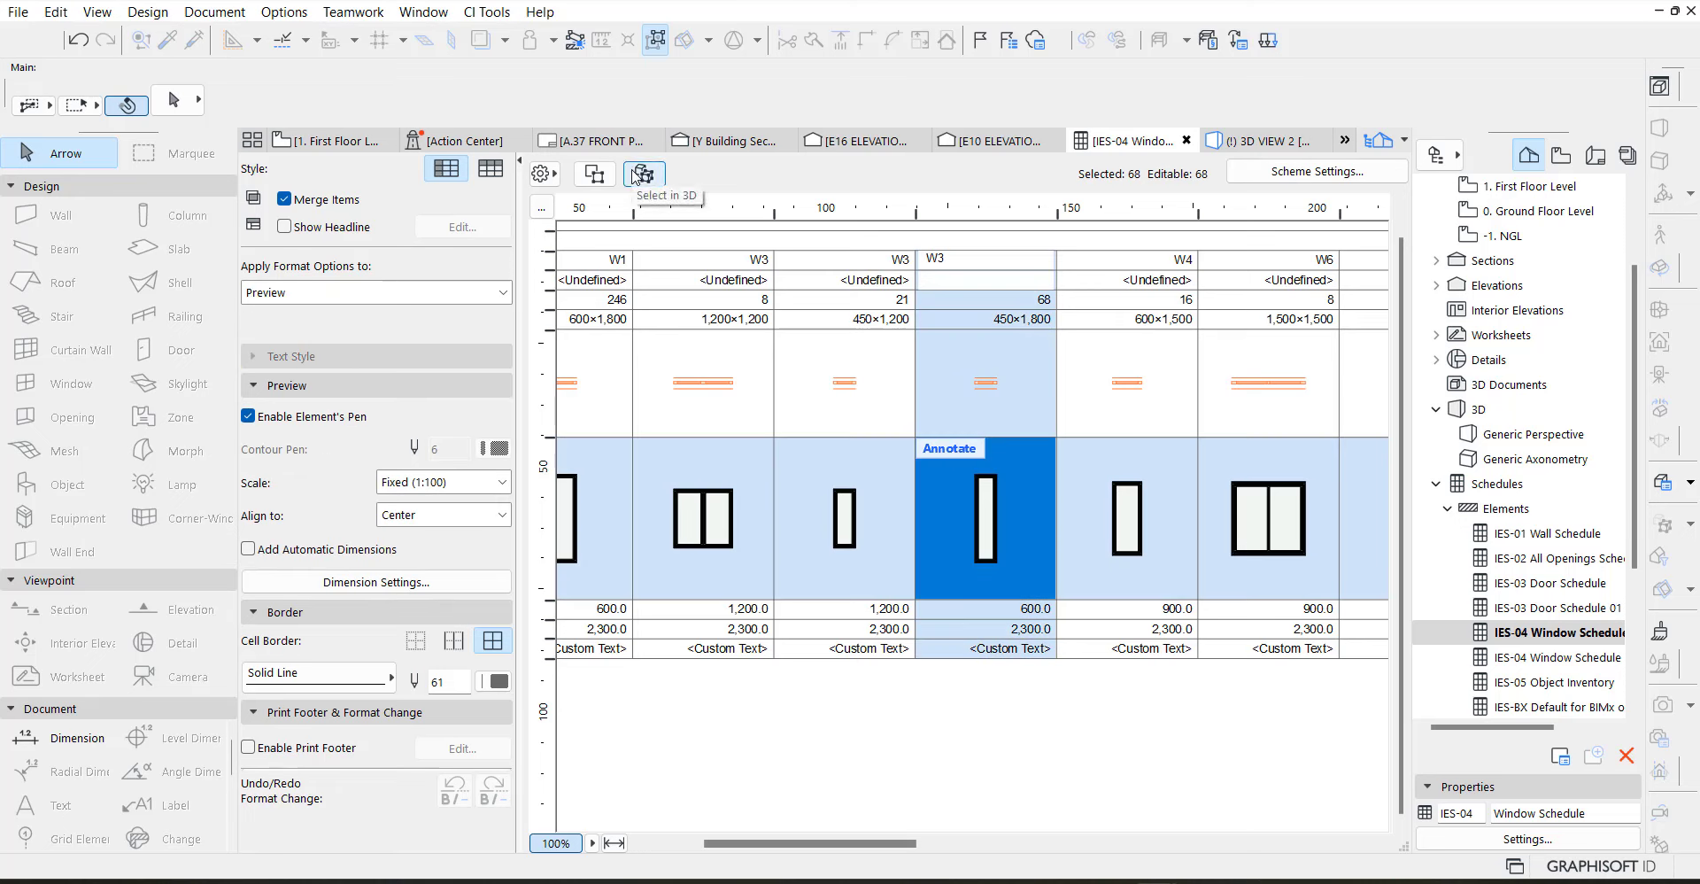
click(940, 261)
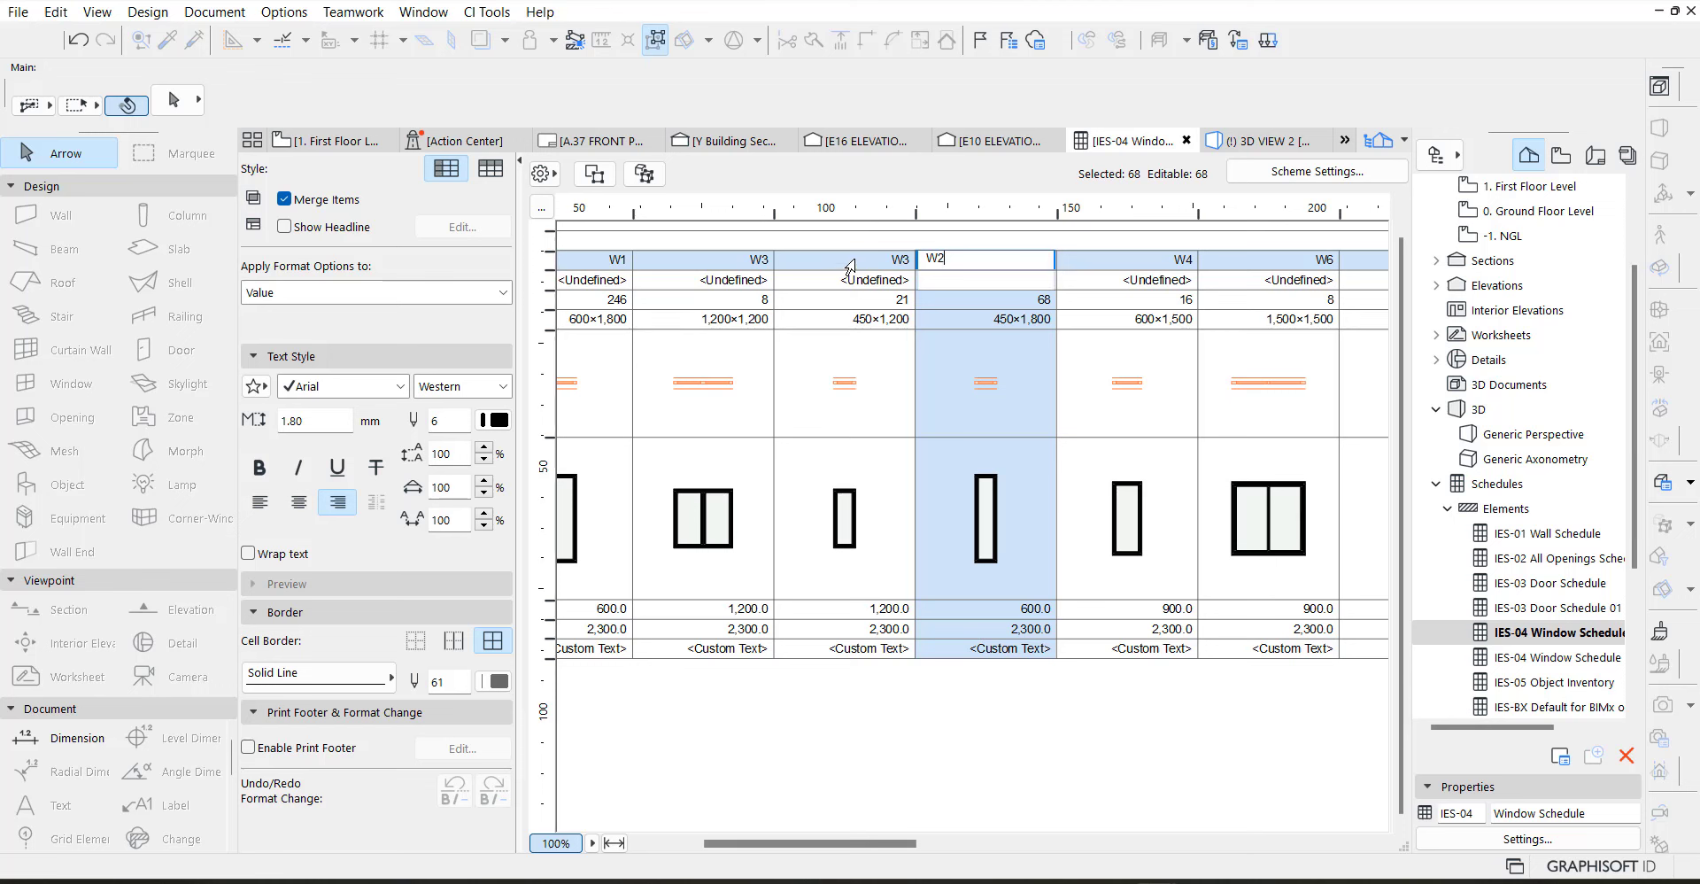
Select the schedule's 1,200×1,200 W3 windows on the Ground Floor plan and examine where they are placed
click(745, 262)
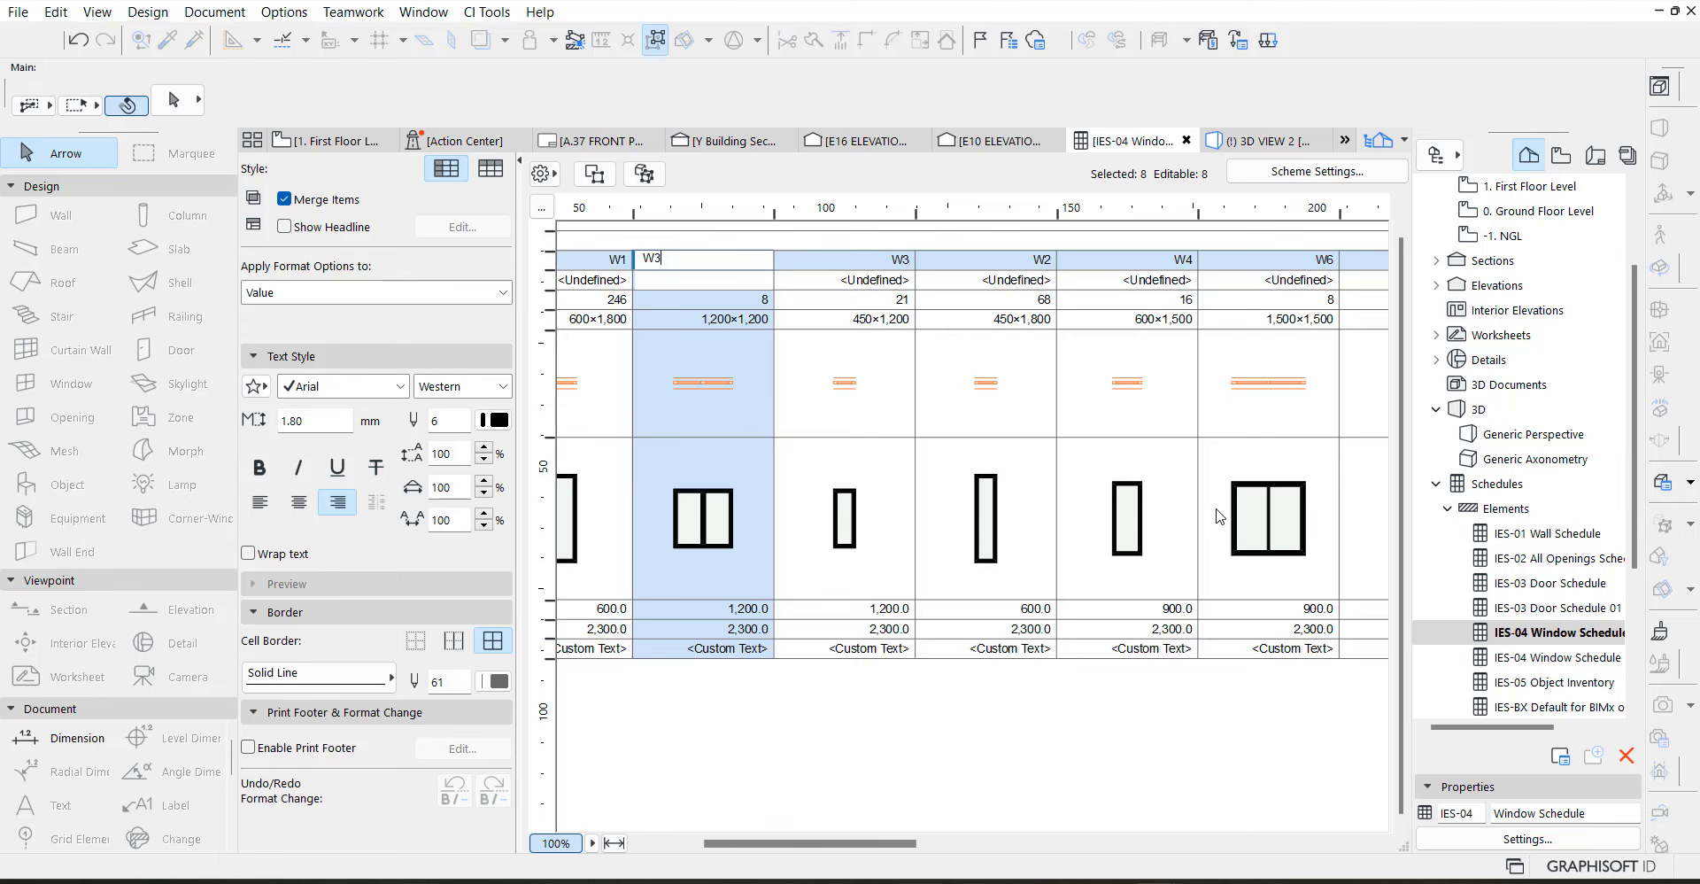
mouse_move(846, 845)
mouse_down()
mouse_move(860, 845)
mouse_move(834, 846)
mouse_up()
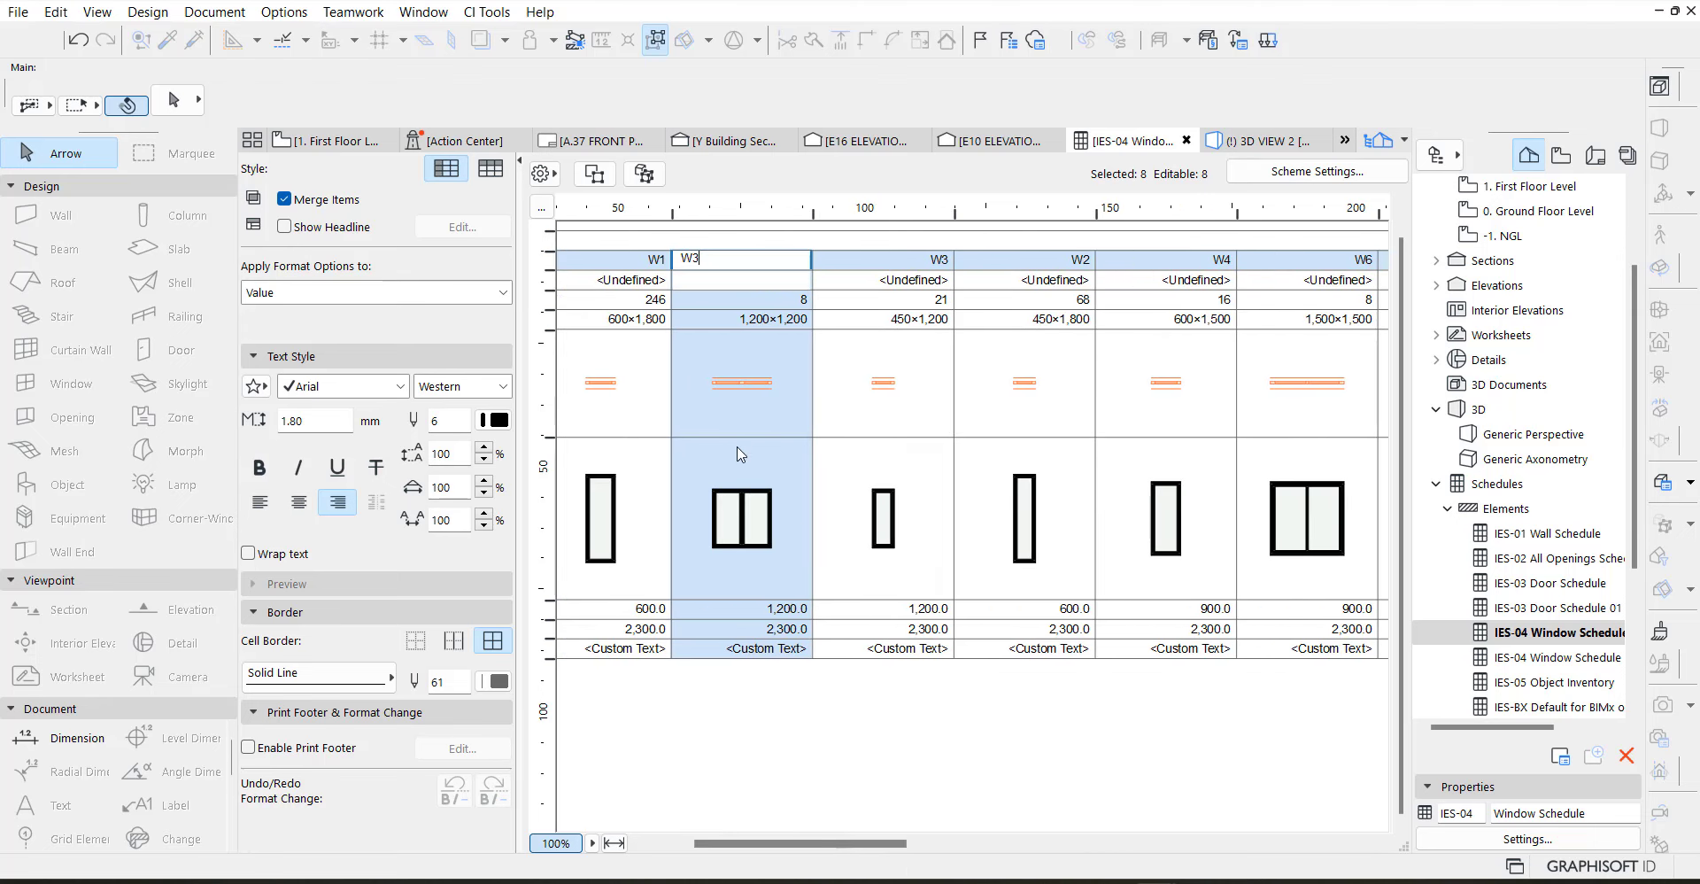
click(598, 176)
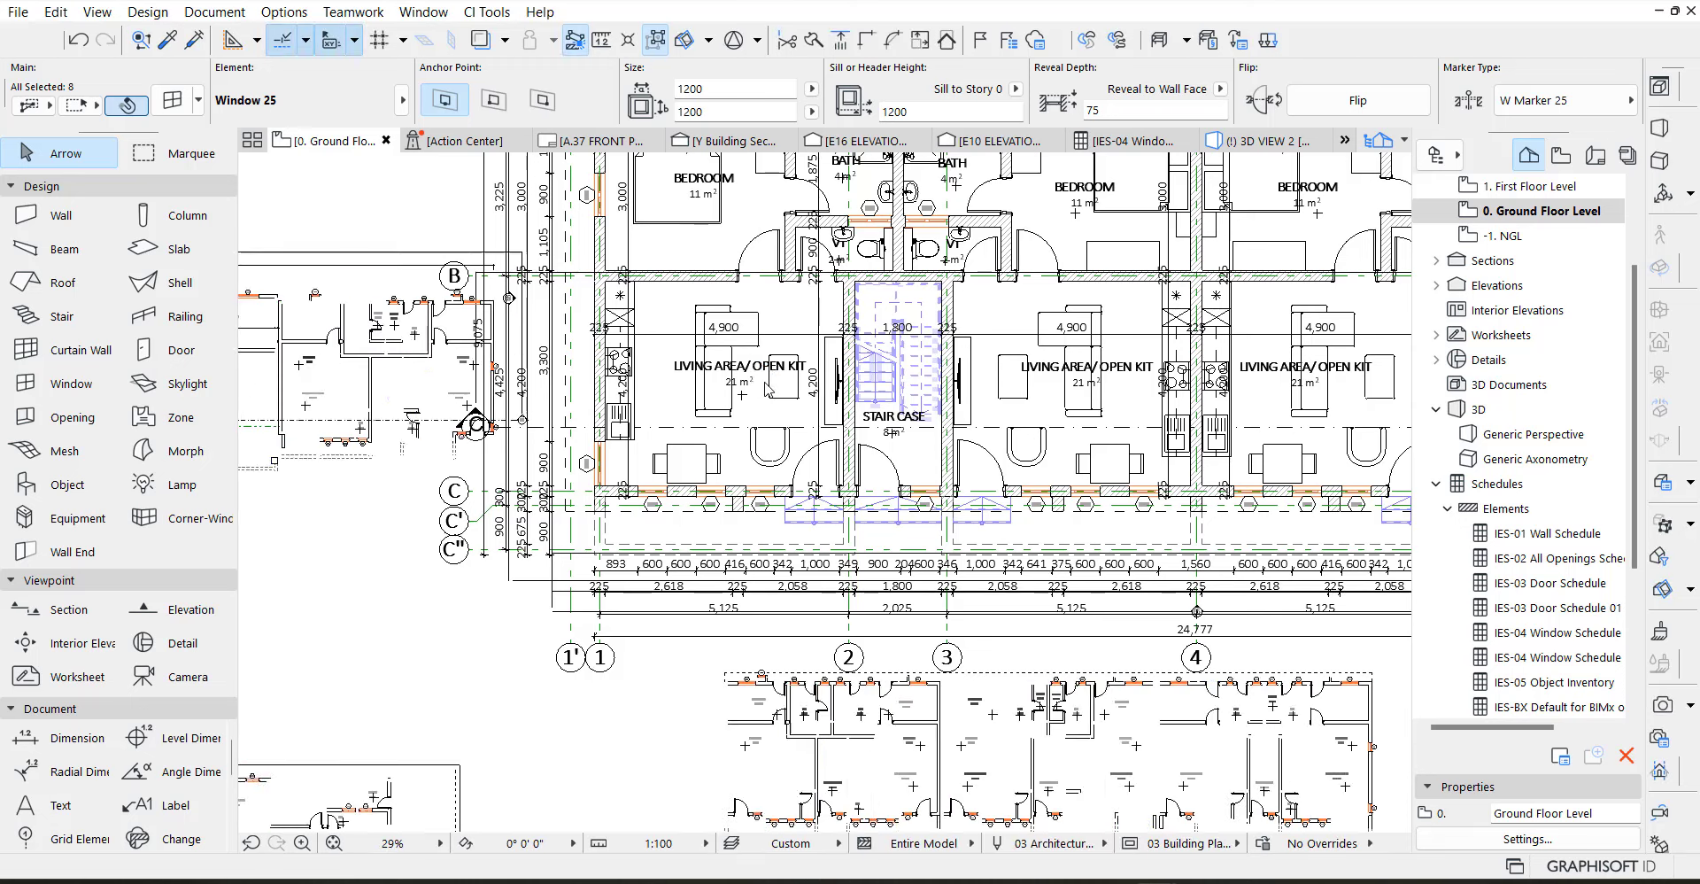
scroll(447, 293, up, 7)
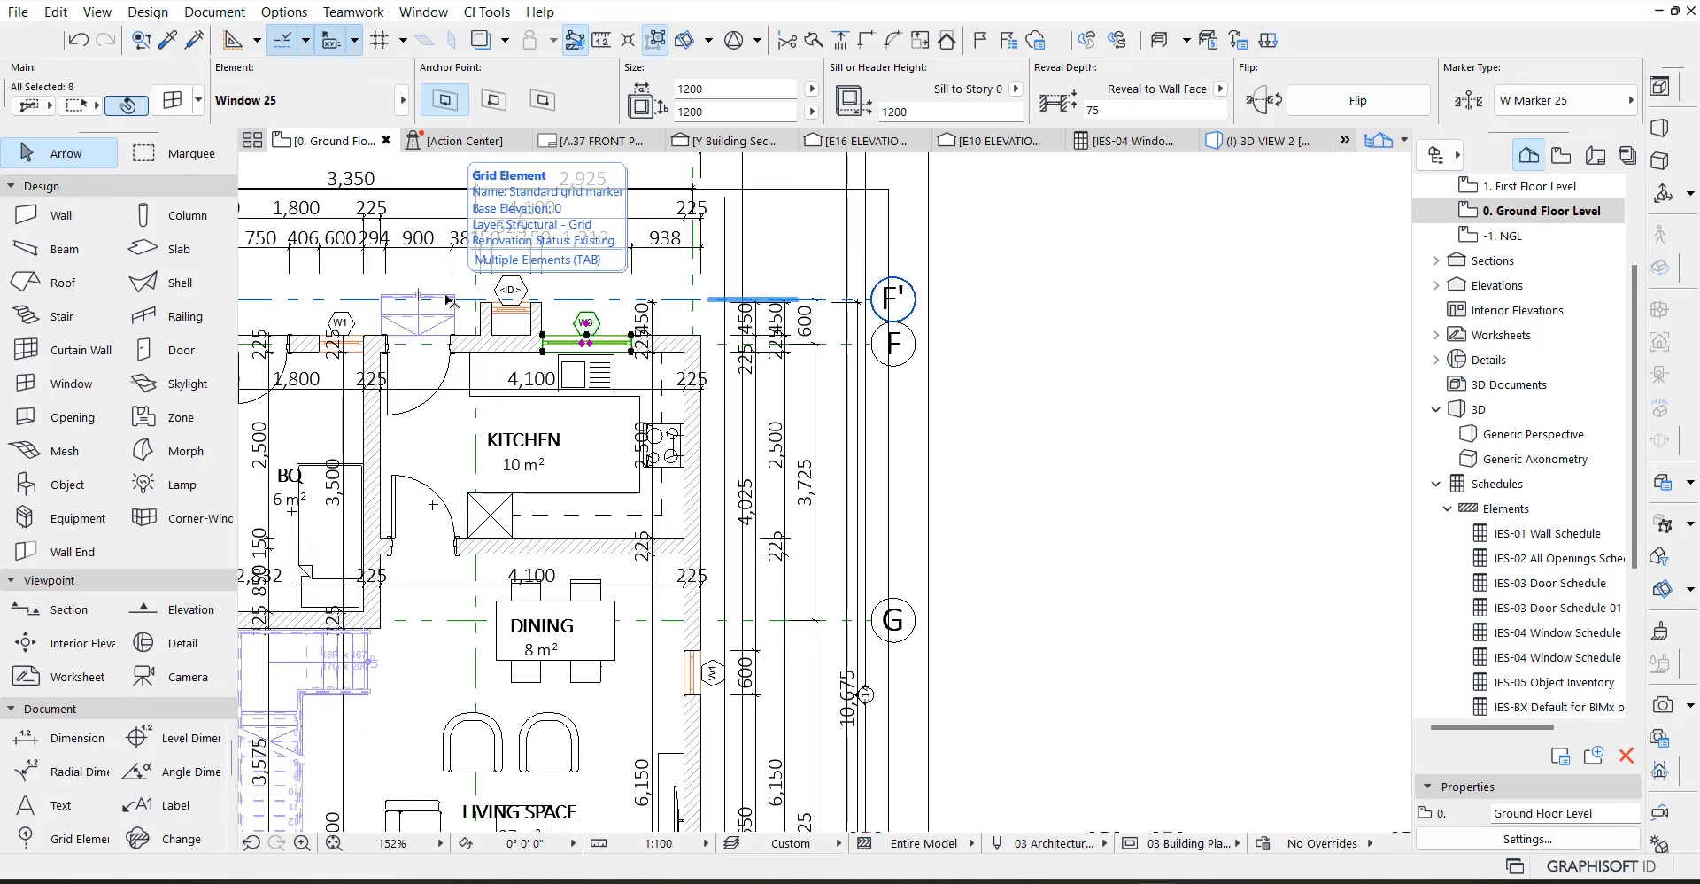
Select the schedule's 1,500×1,500 W6 windows on the Ground Floor plan and examine their kitchen placement
double_click(1565, 632)
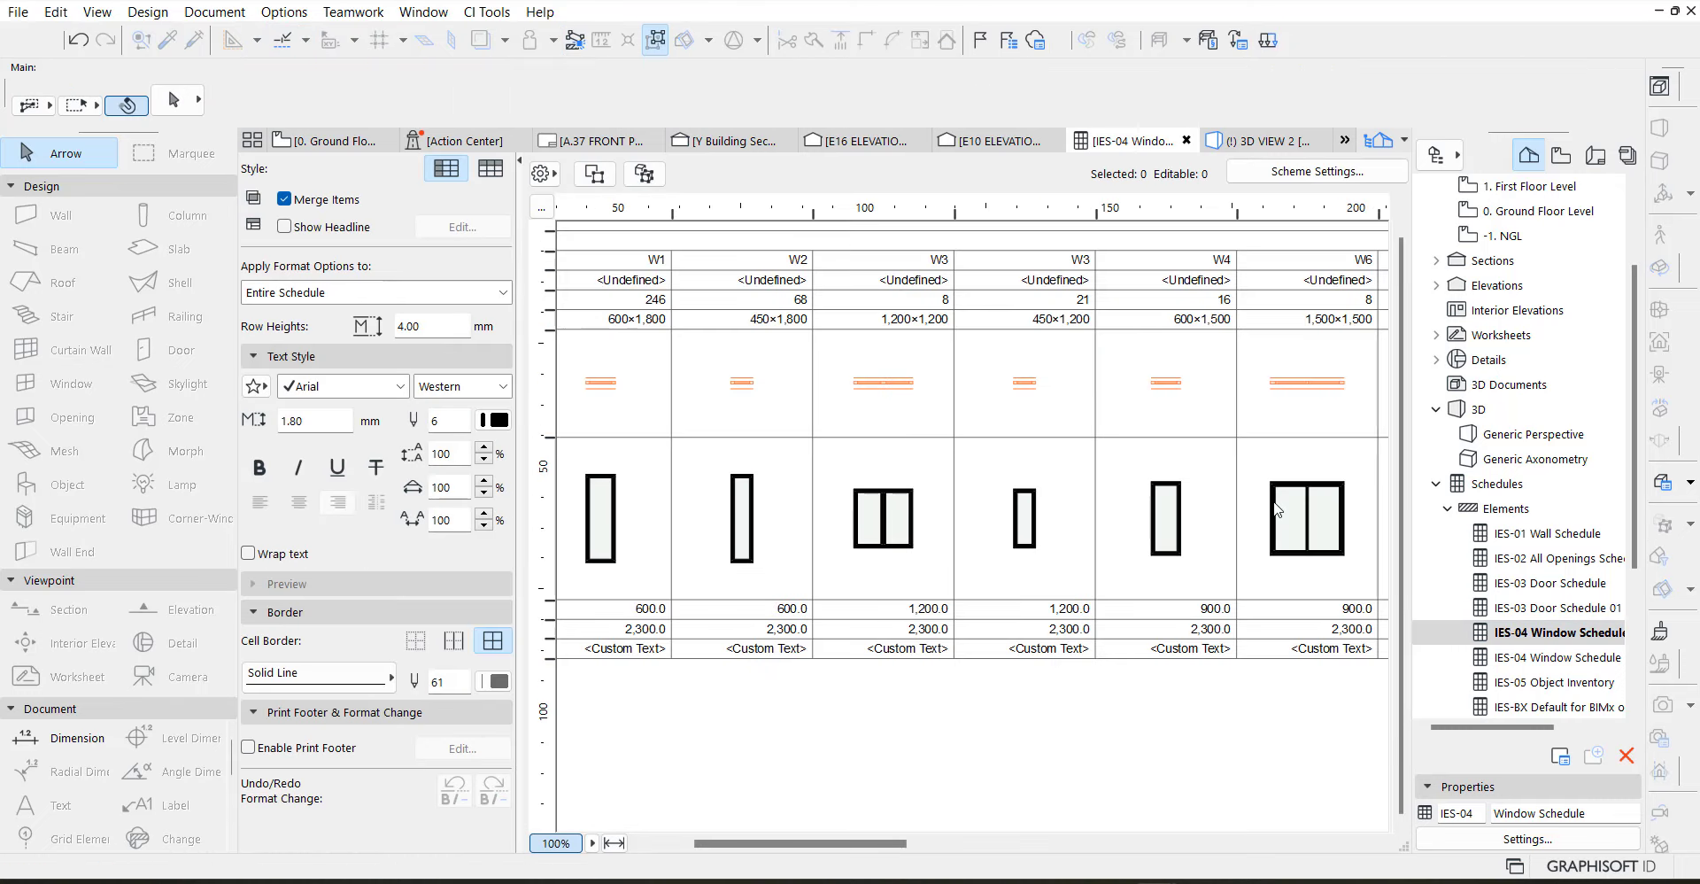
click(1276, 509)
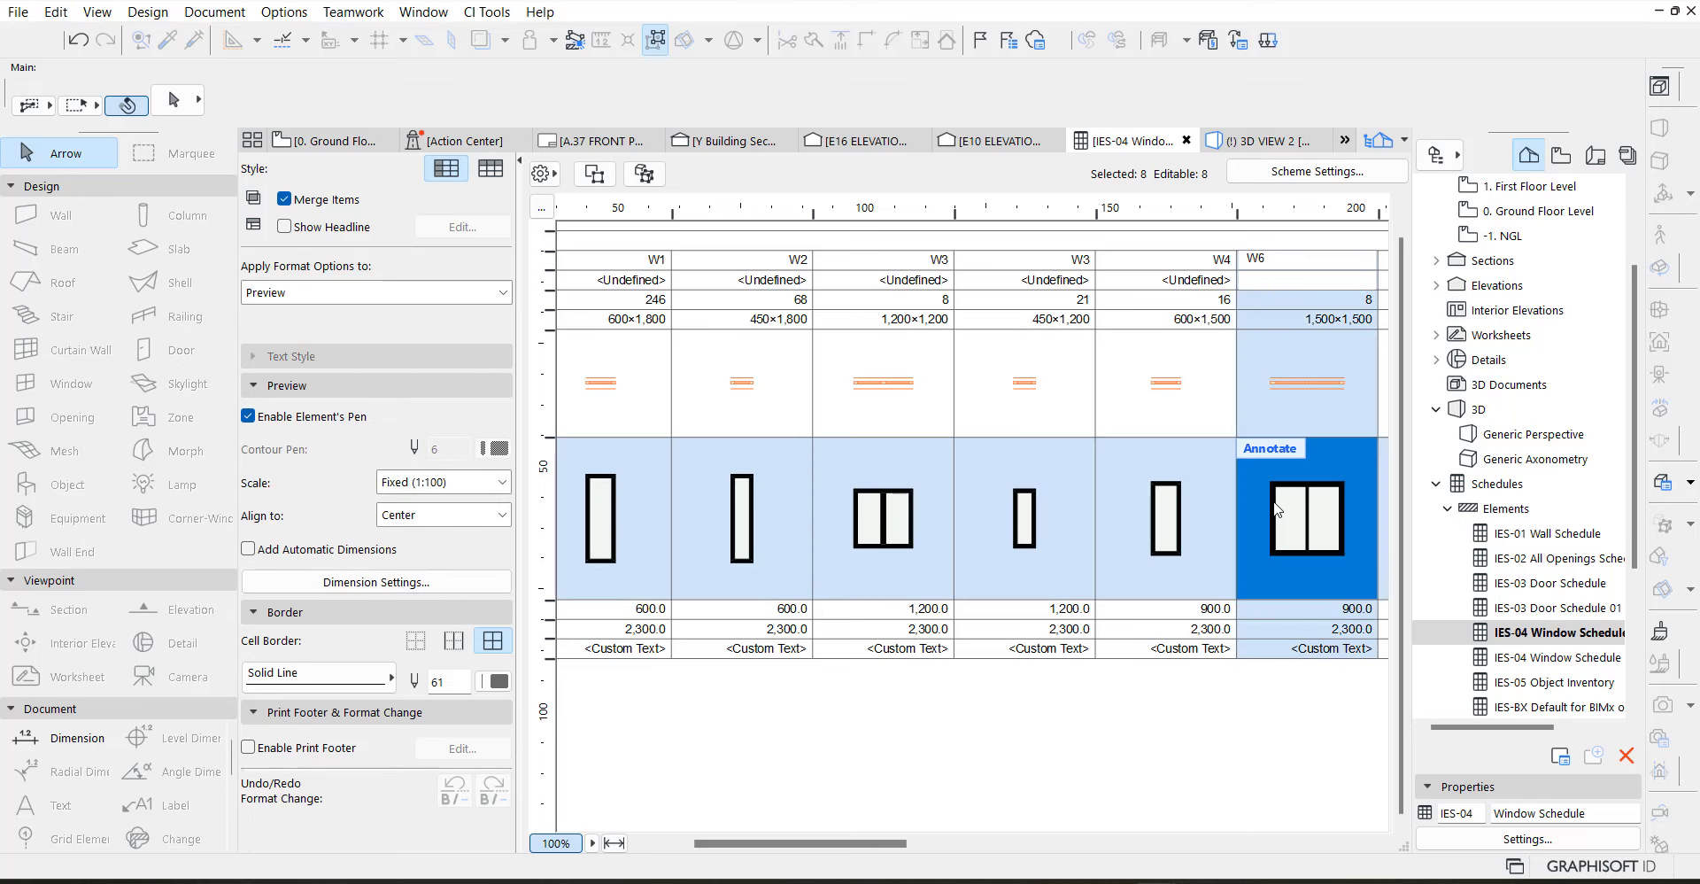
click(595, 174)
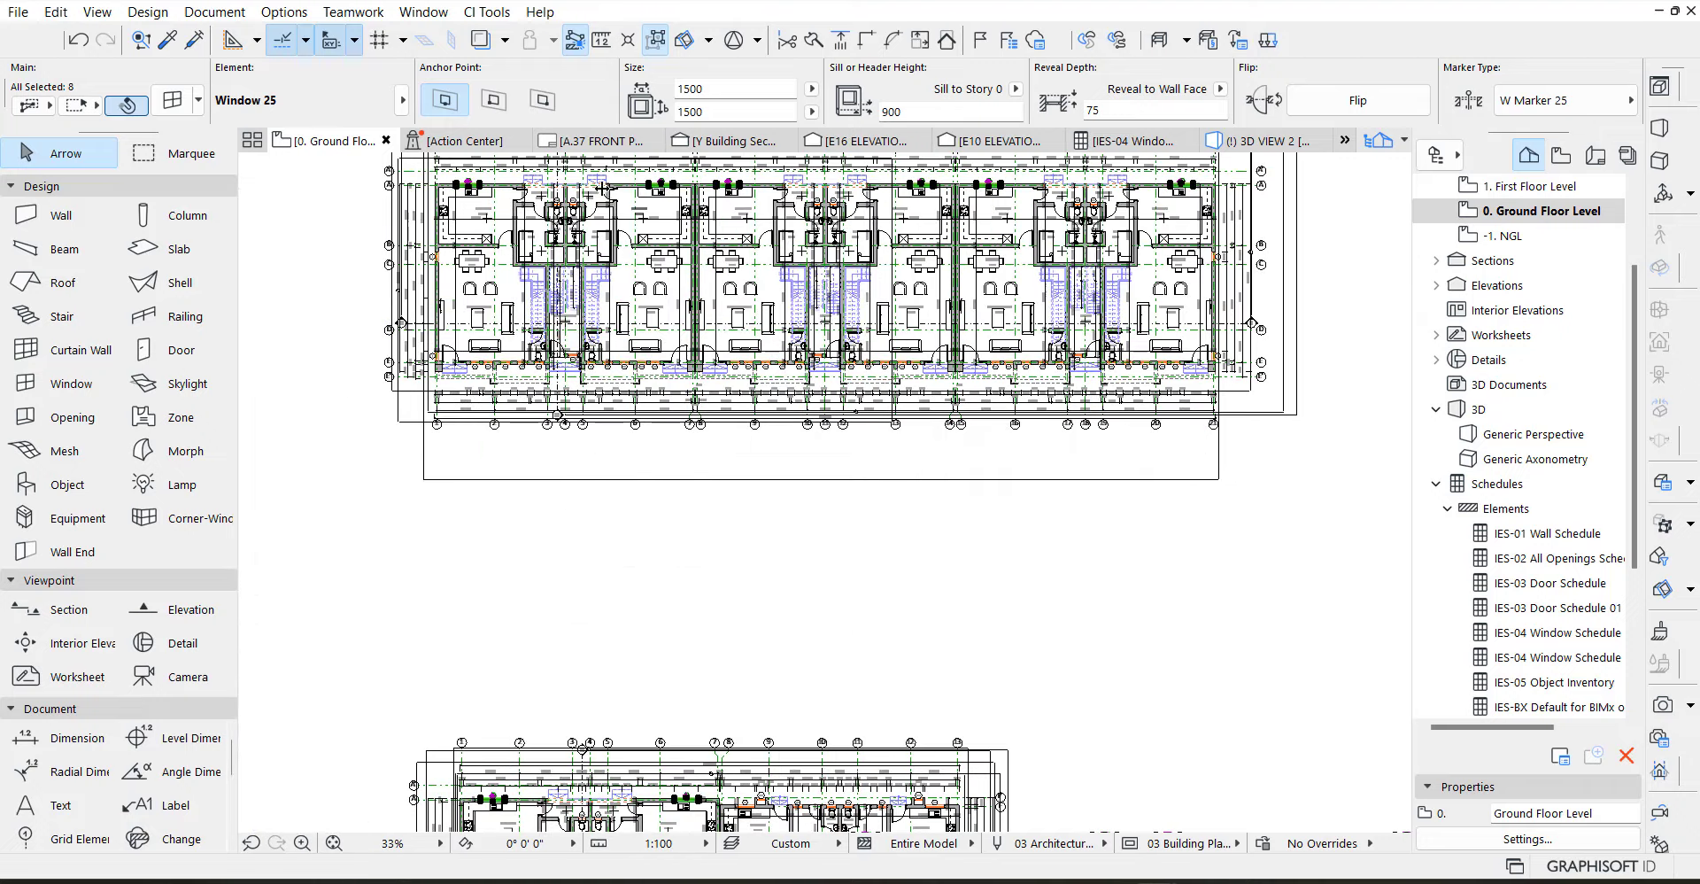
scroll(665, 177, up, 8)
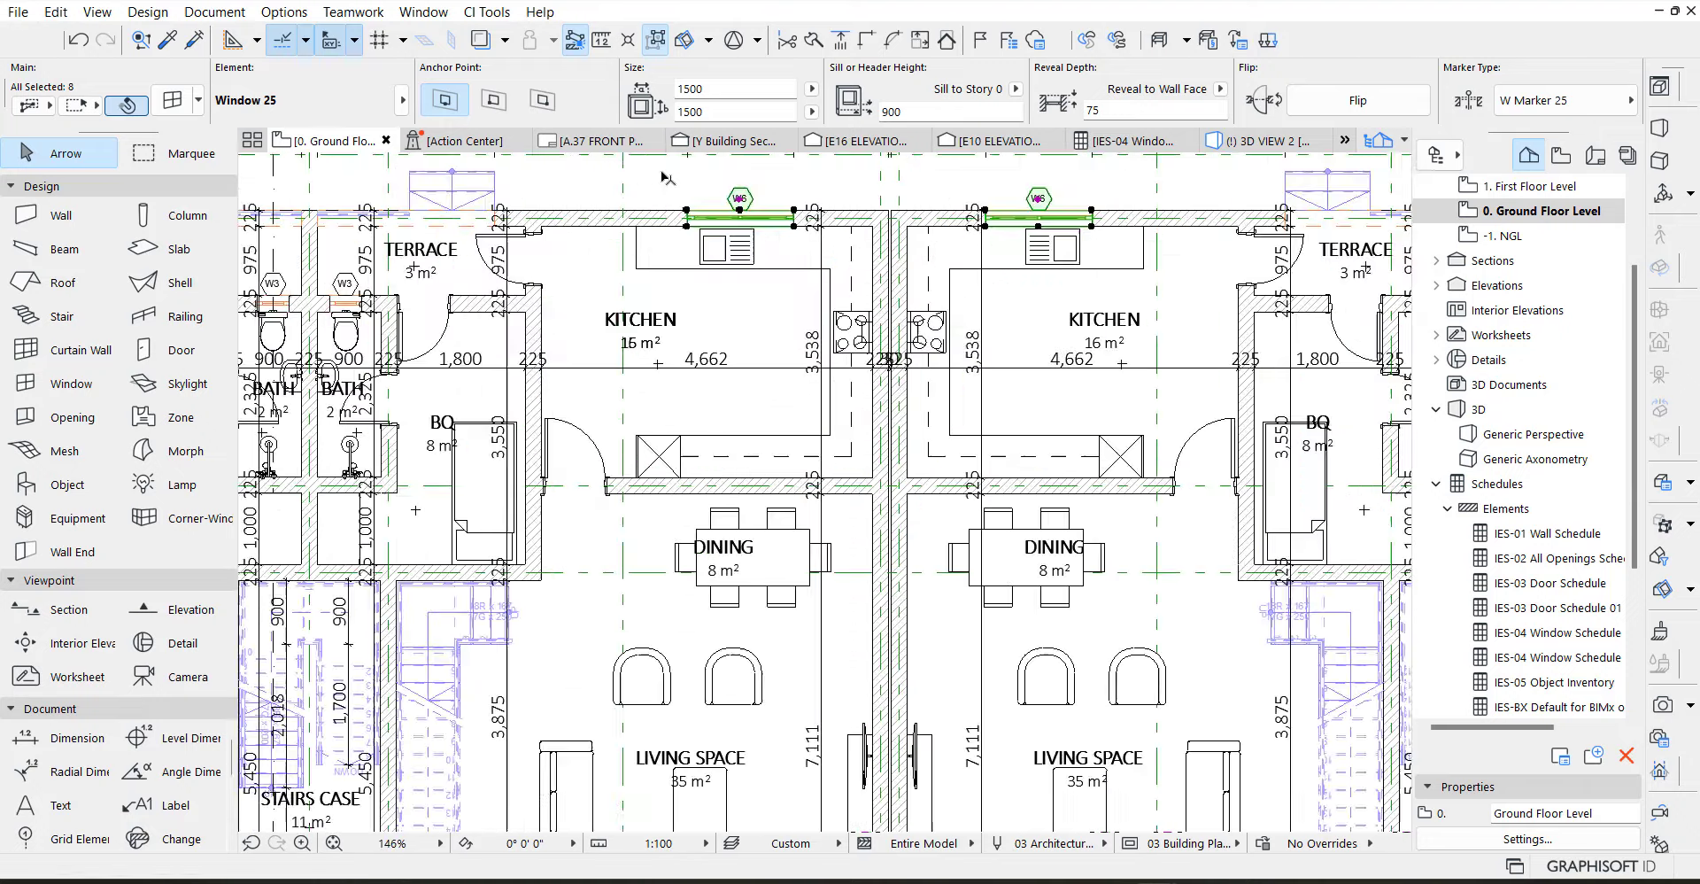
scroll(667, 183, up, 5)
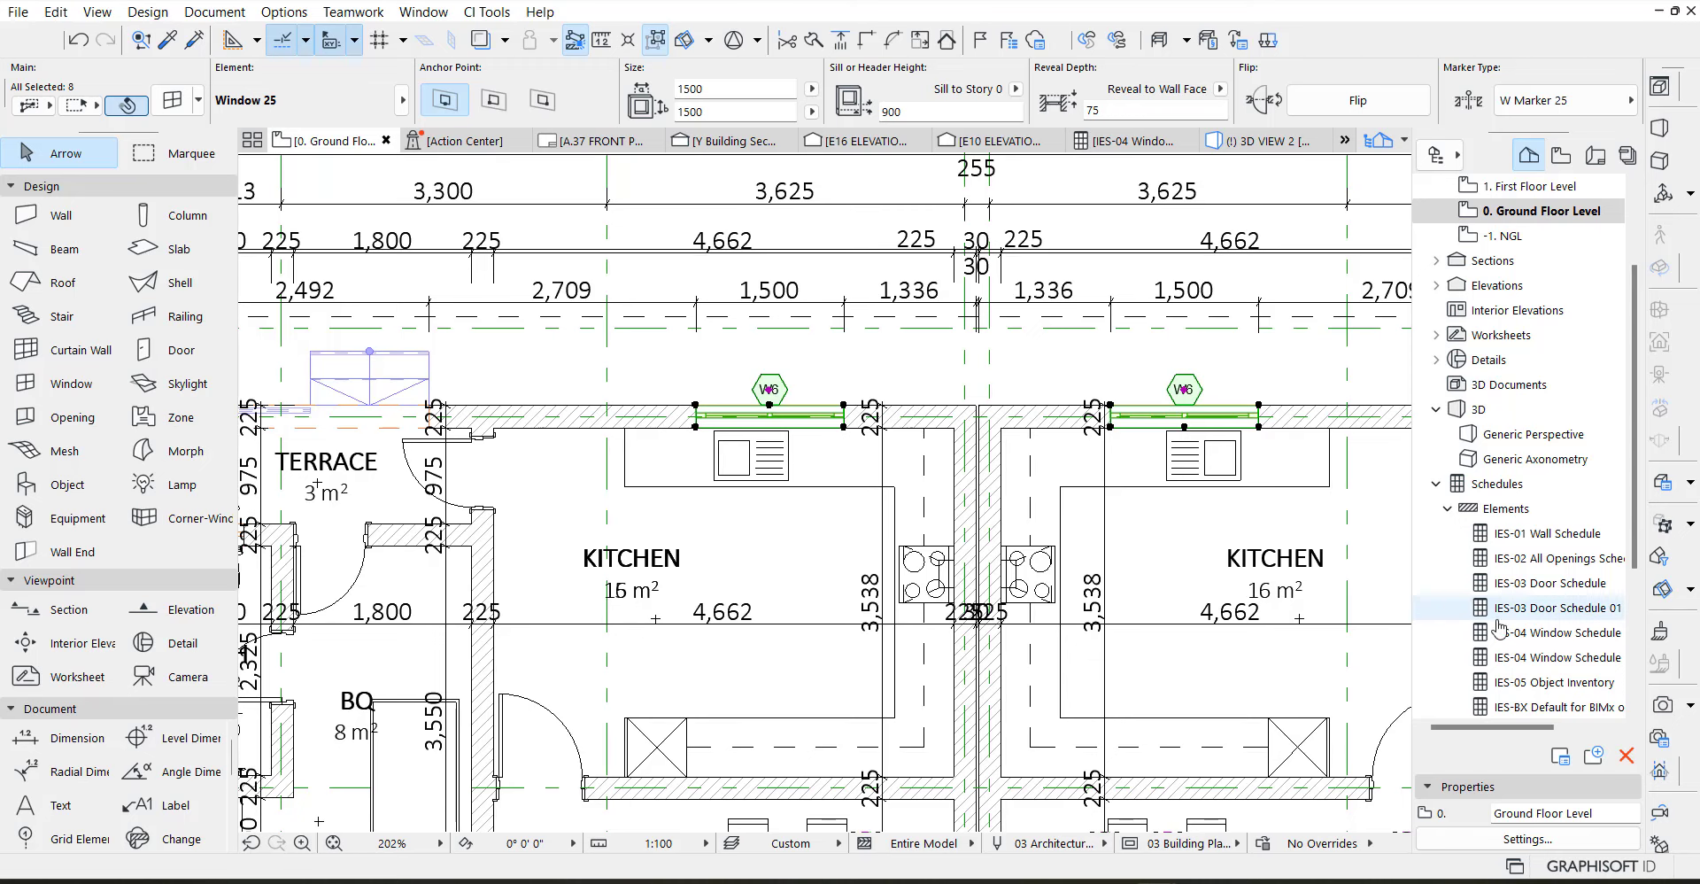
Locate the 1,200×1,200 W3 windows on the Ground Floor plan again and select their sill height in the IES-04 Window Schedule
double_click(1578, 633)
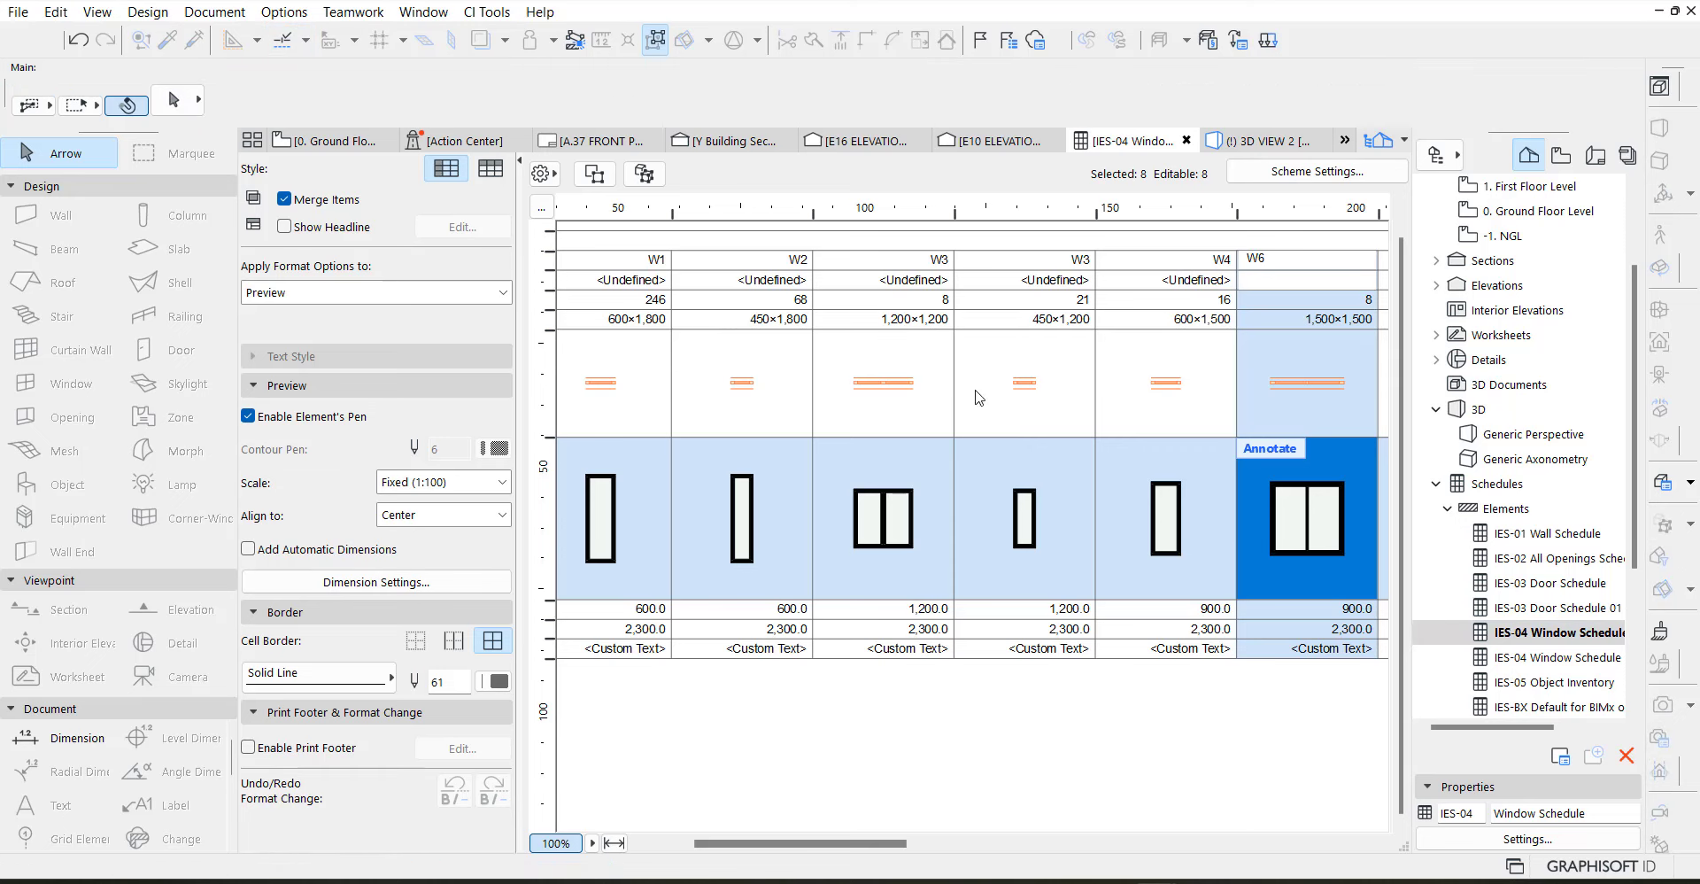
click(904, 478)
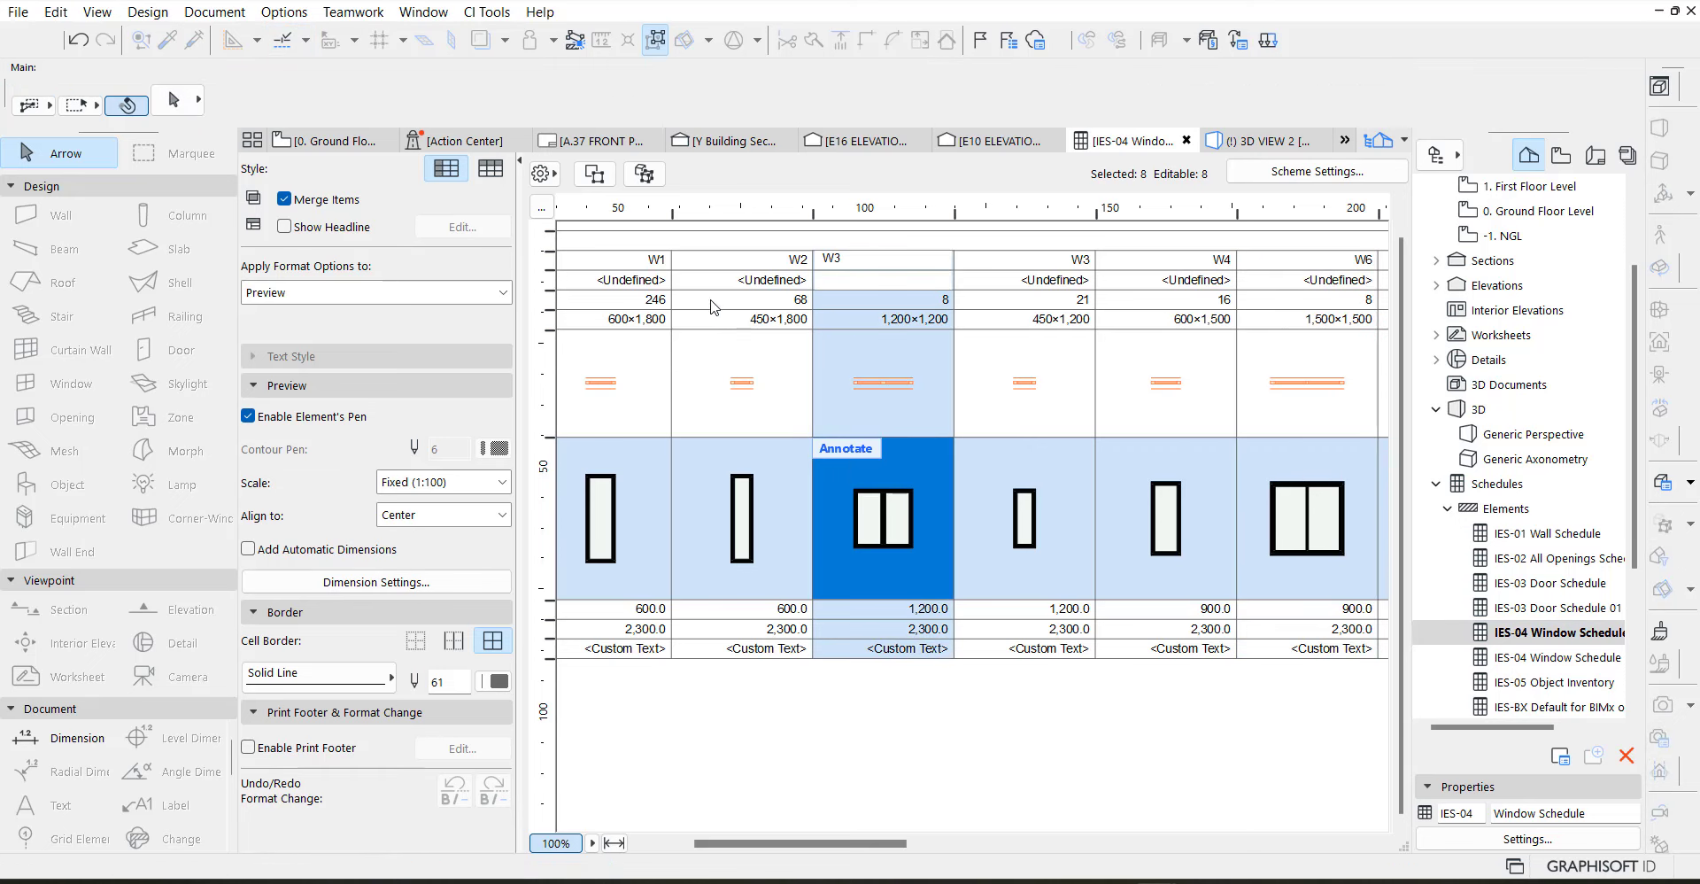
click(643, 175)
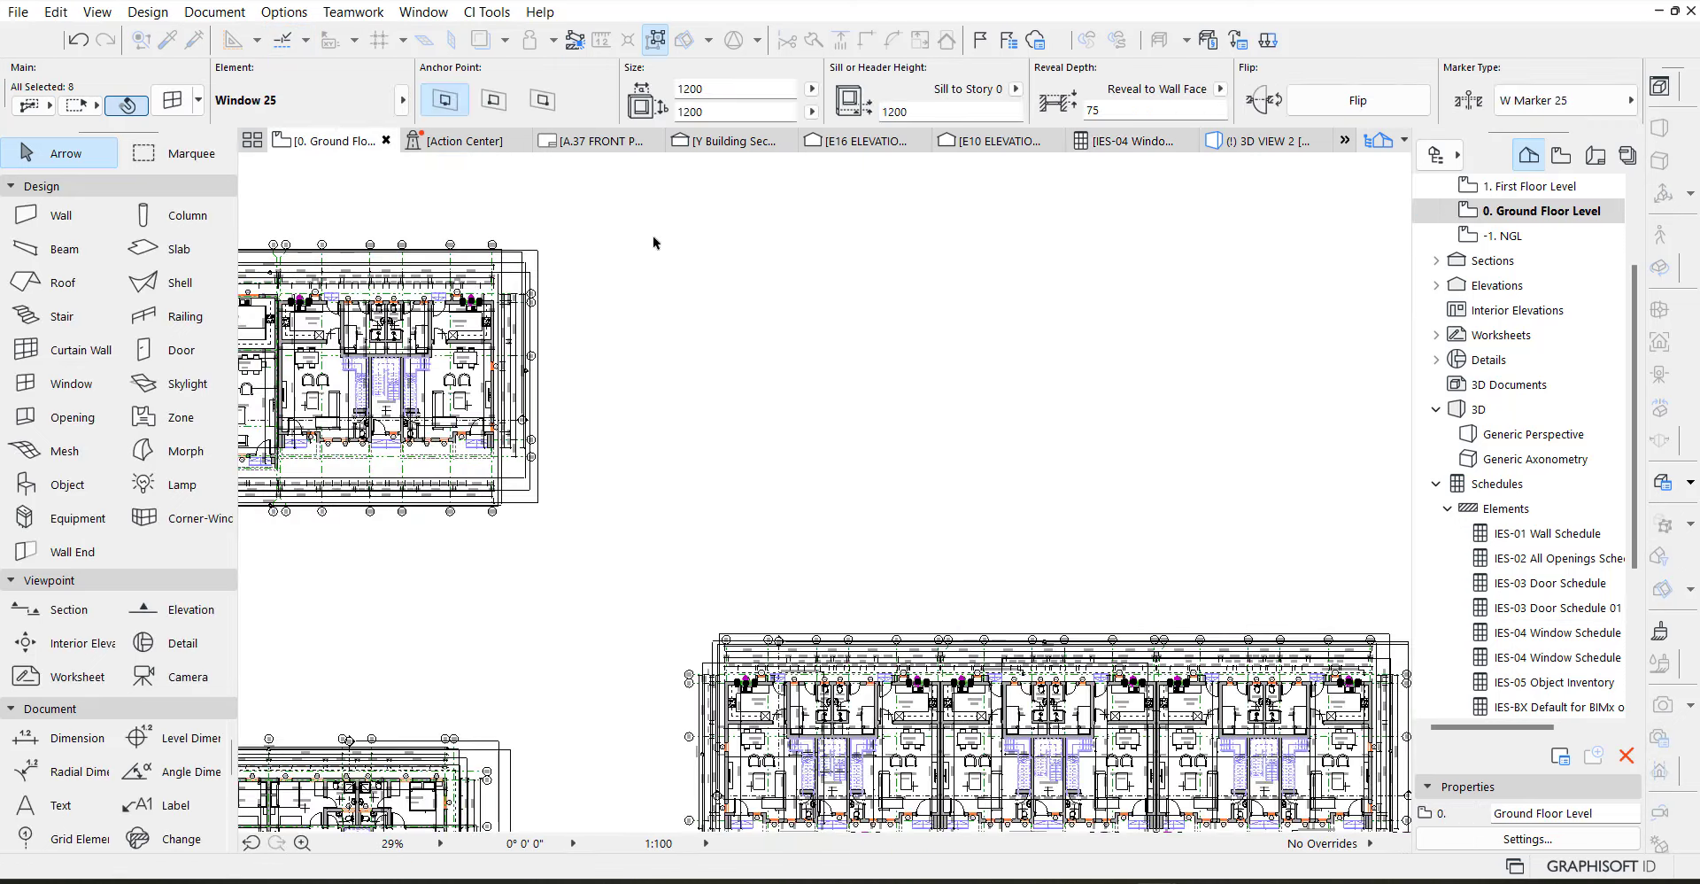
scroll(470, 280, up, 10)
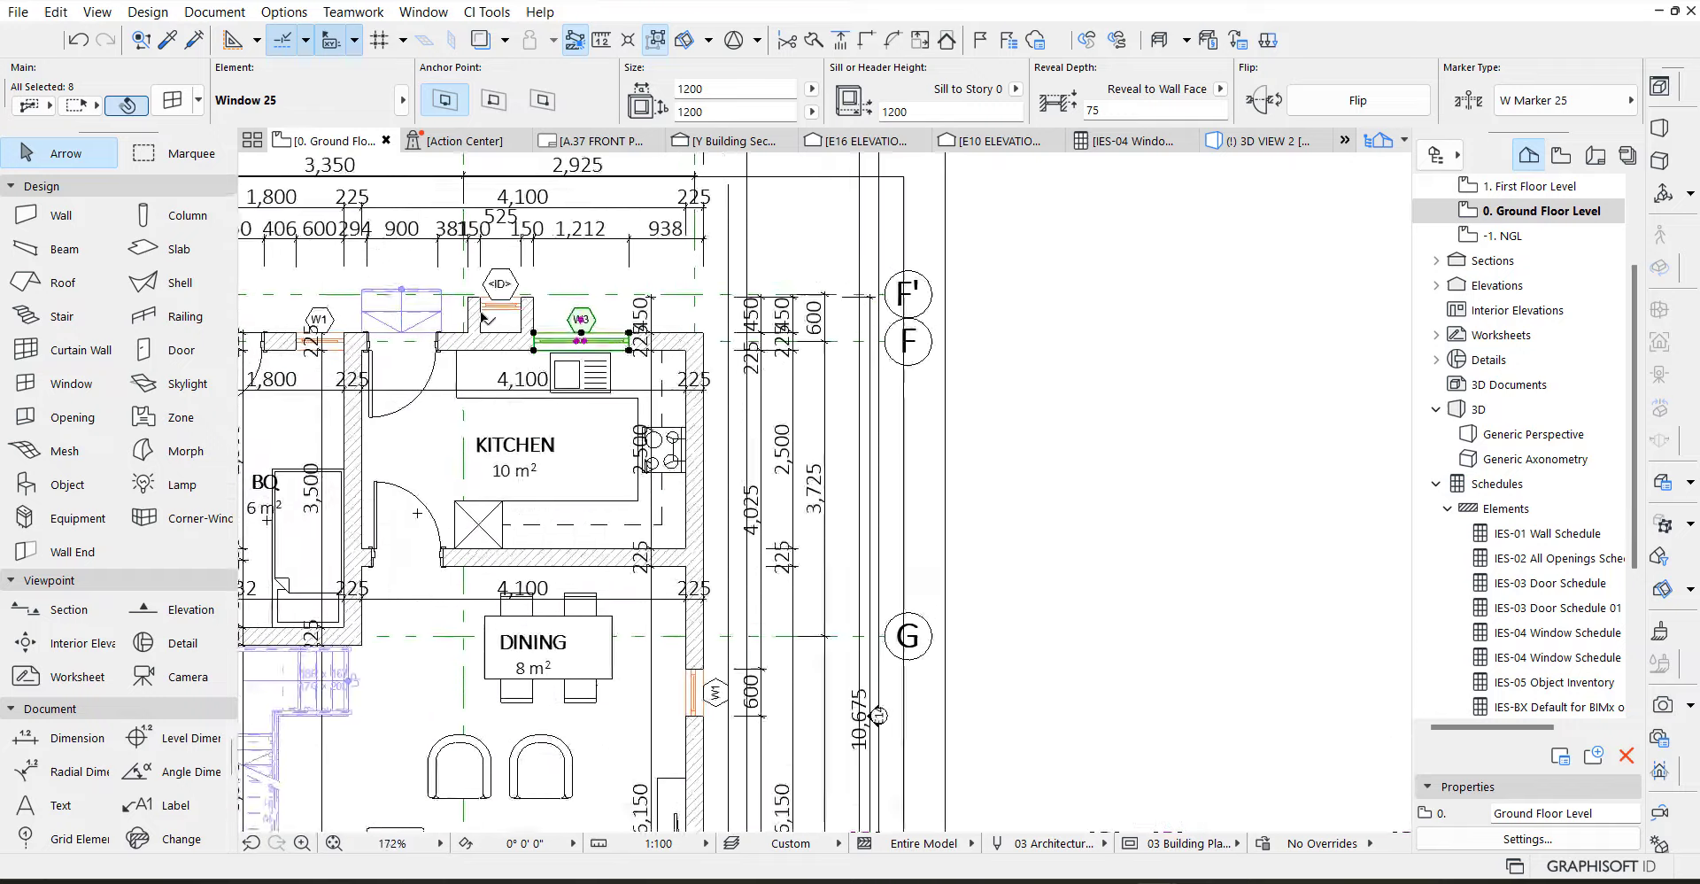
scroll(498, 321, up, 3)
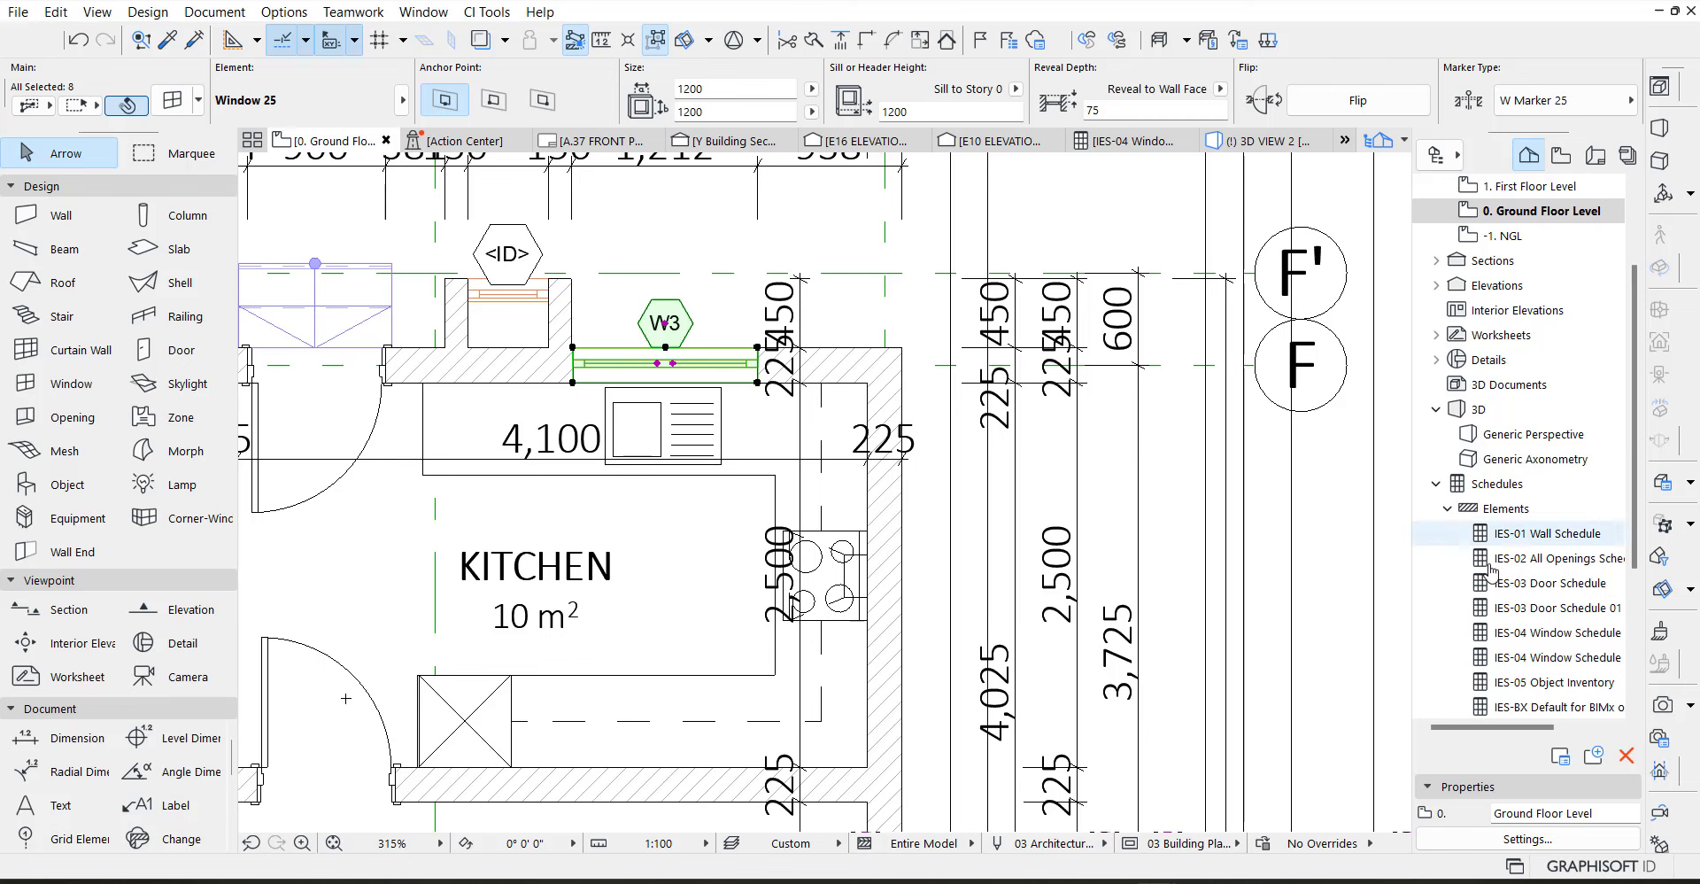
double_click(1540, 632)
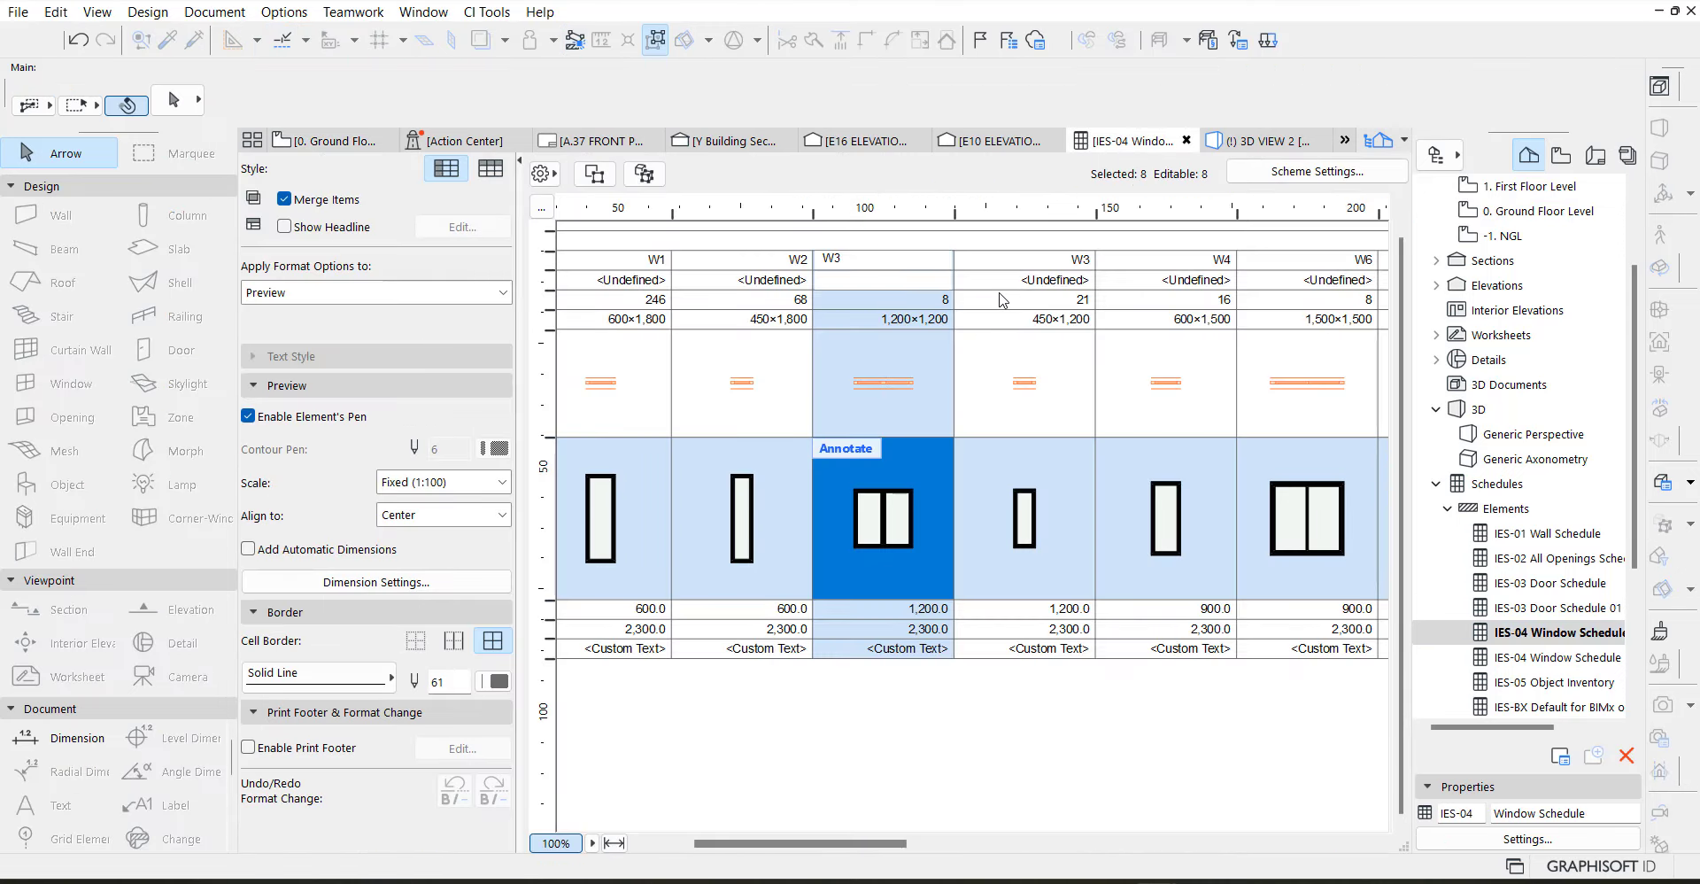
click(927, 612)
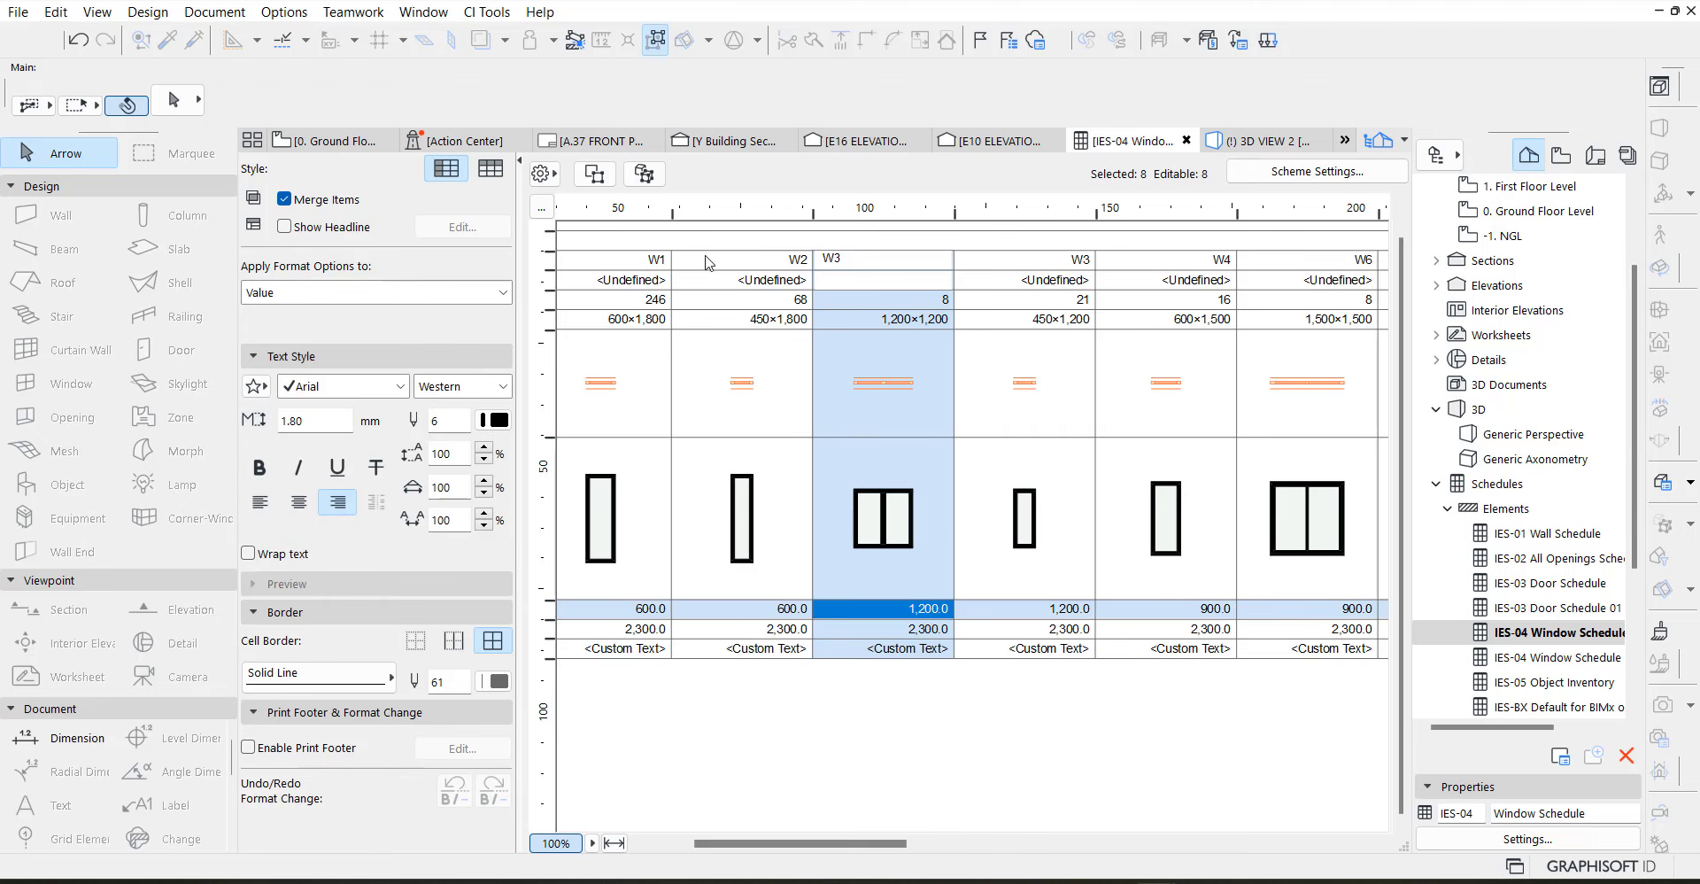
Show the 1,200×1,200 W3 windows in 3D, set their sill height to 900 and height to 1500, and reopen the IES-04 Window Schedule
click(647, 180)
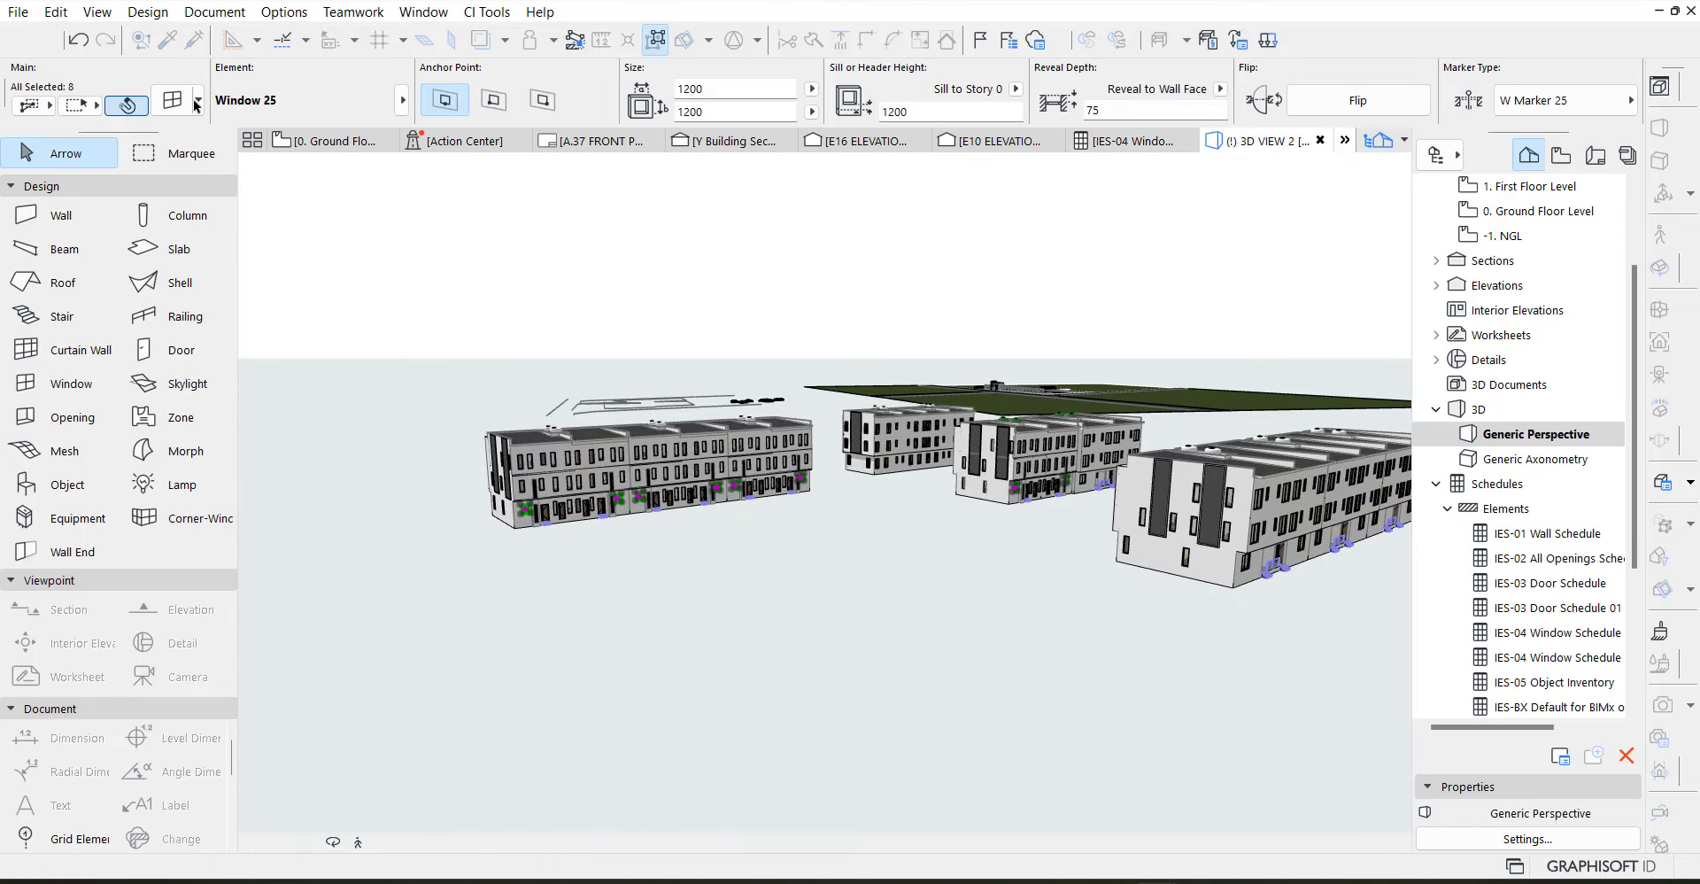
drag(920, 115, 884, 115)
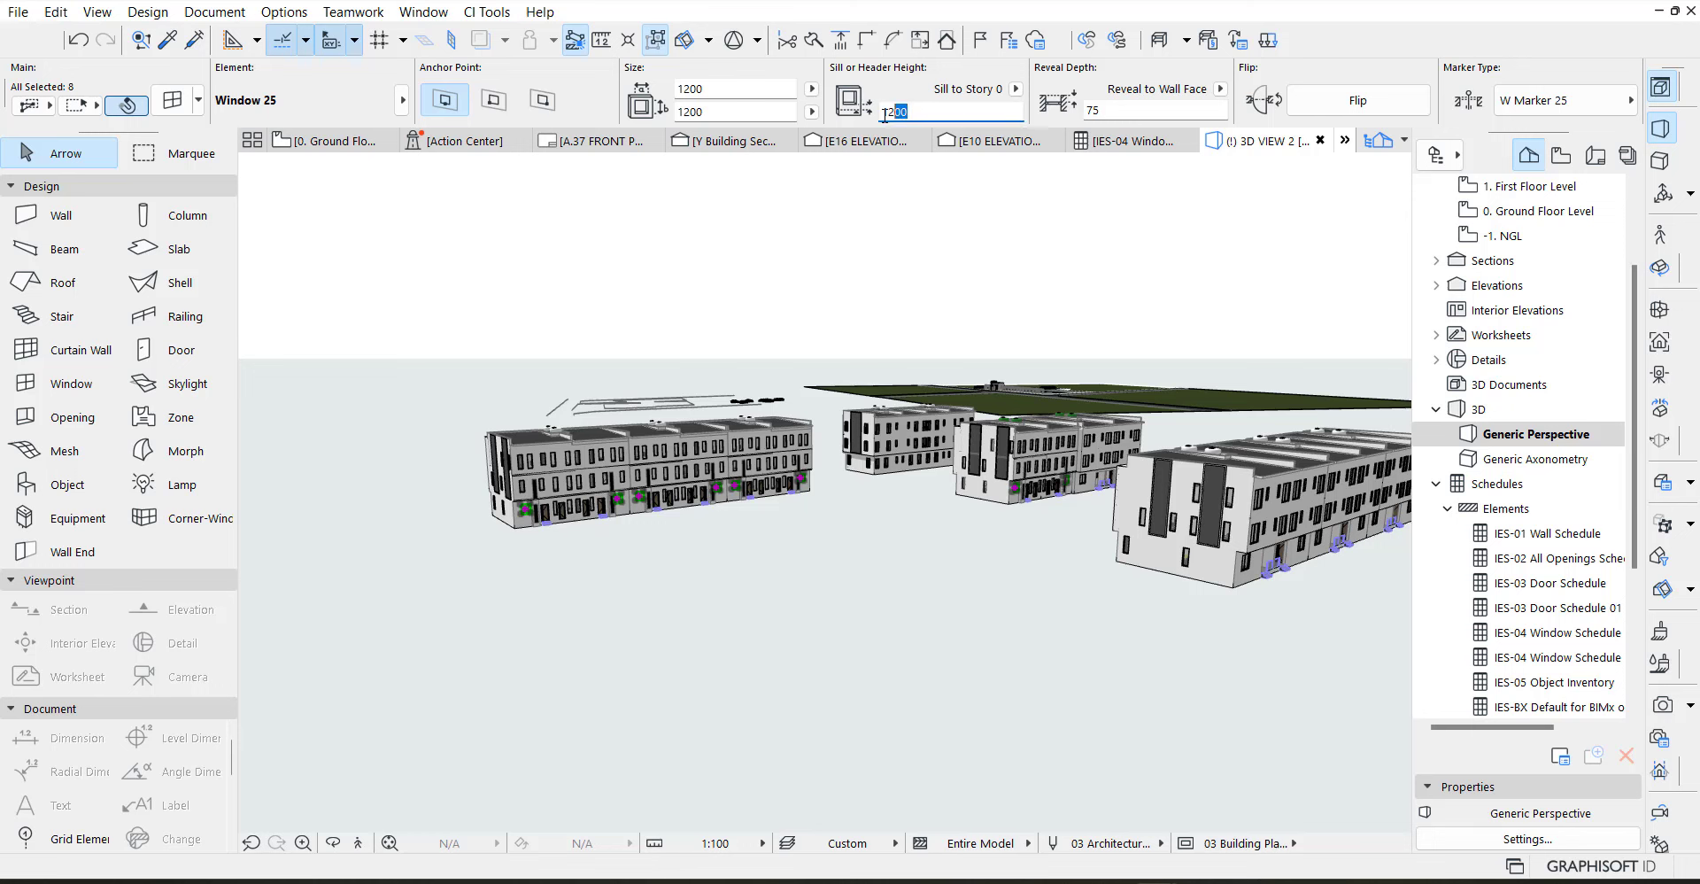
text(900)
key(Return)
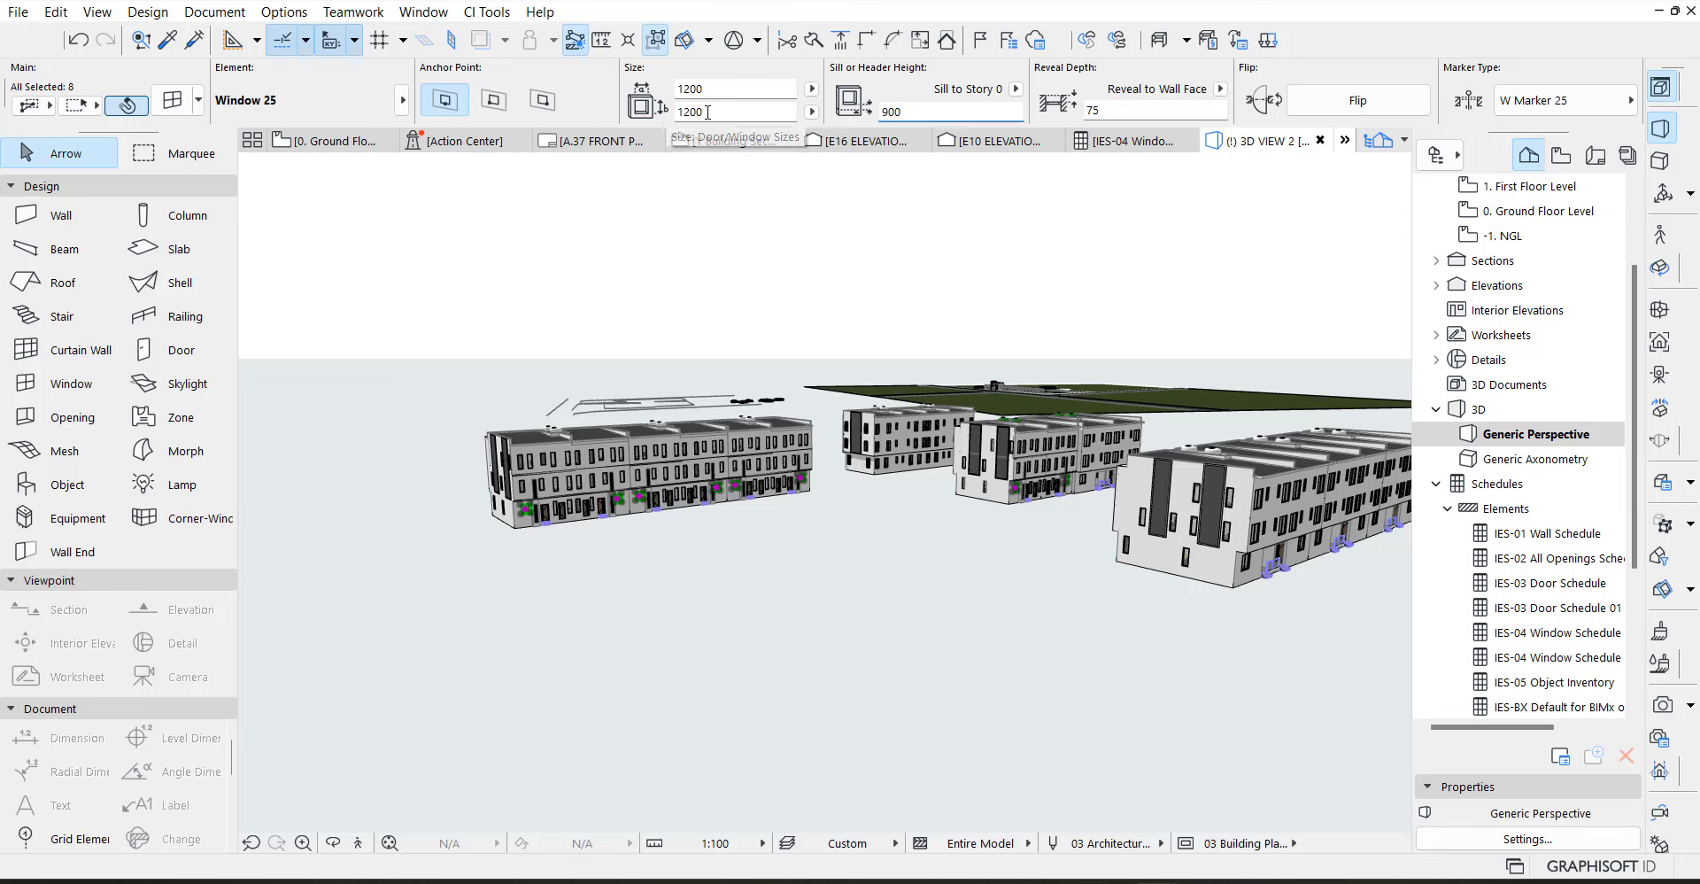
click(706, 116)
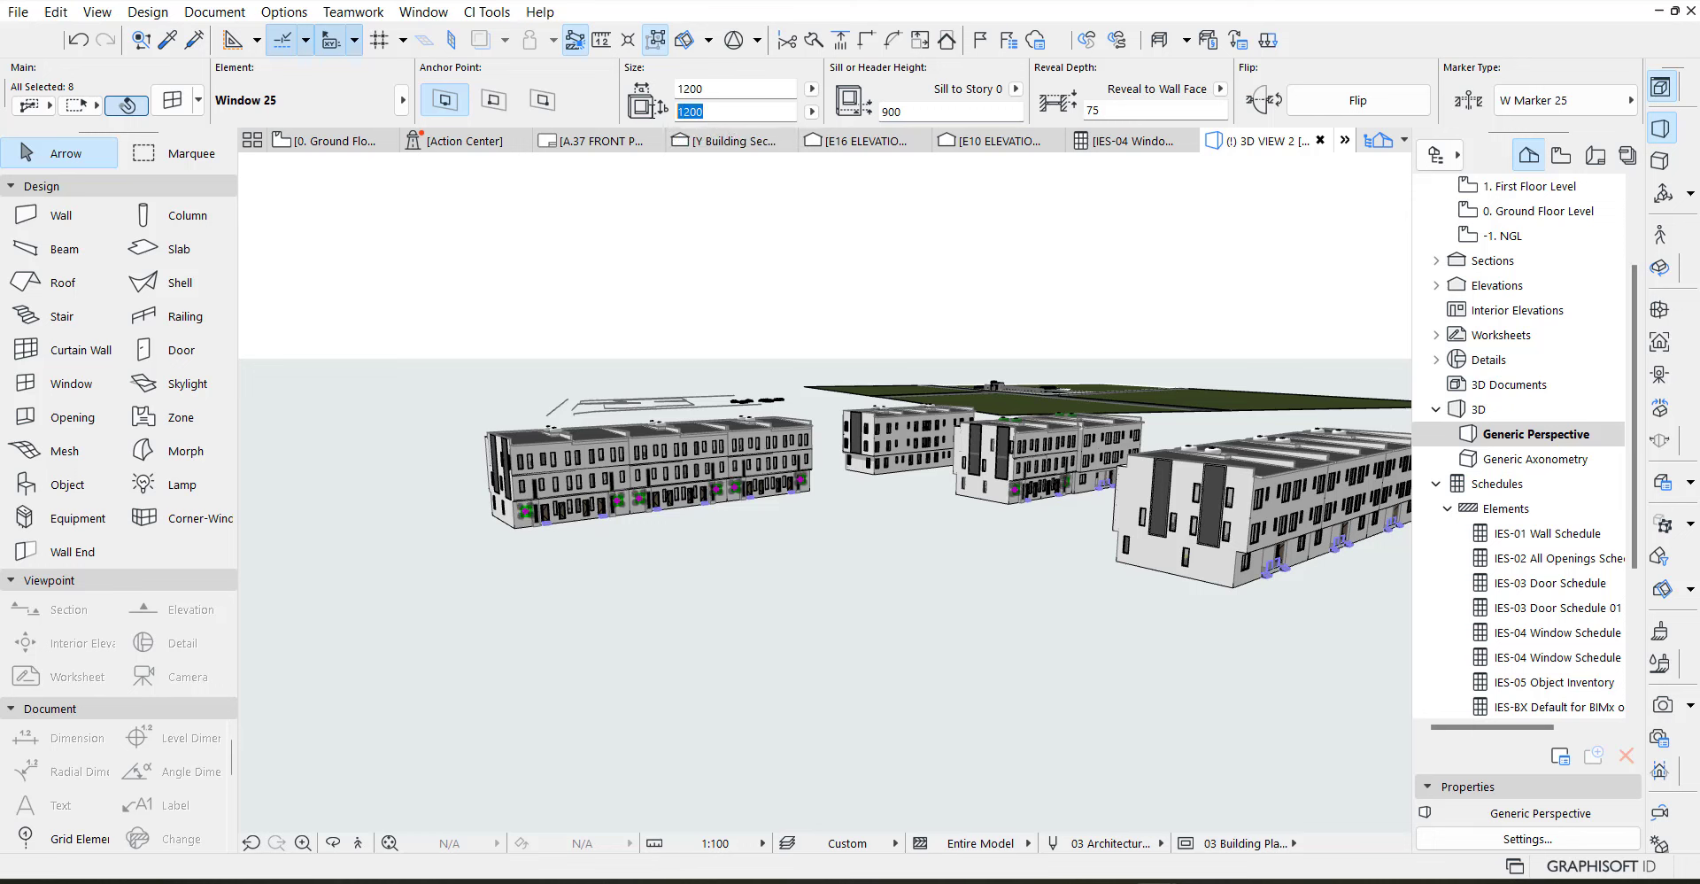
text(1500)
key(Return)
key(Tab)
click(1590, 636)
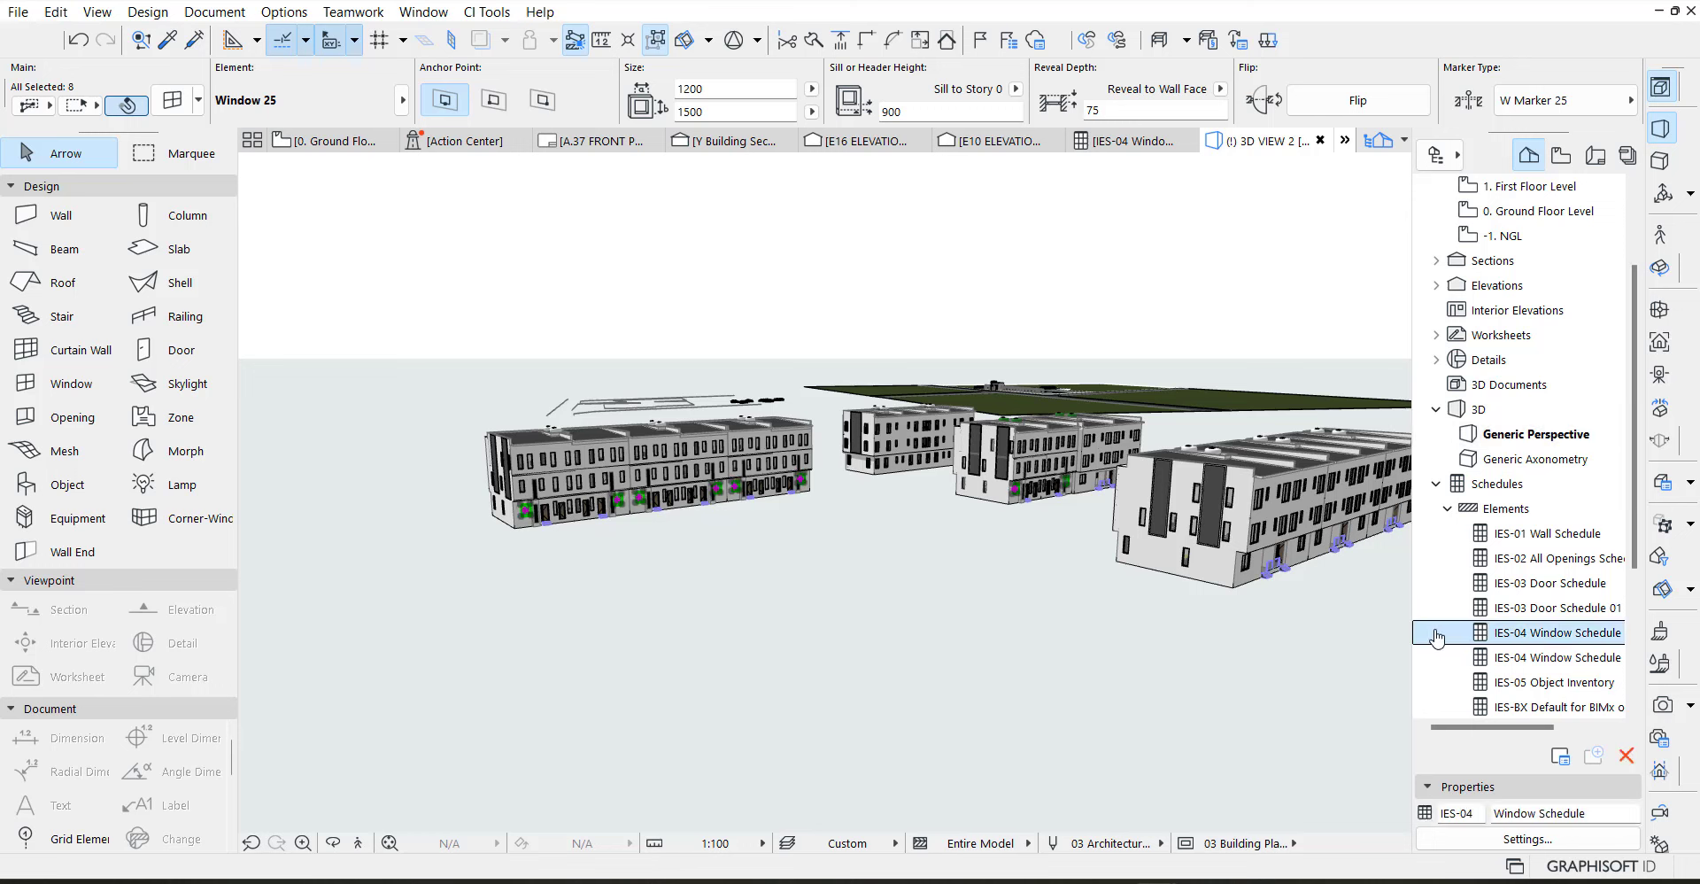
double_click(1569, 637)
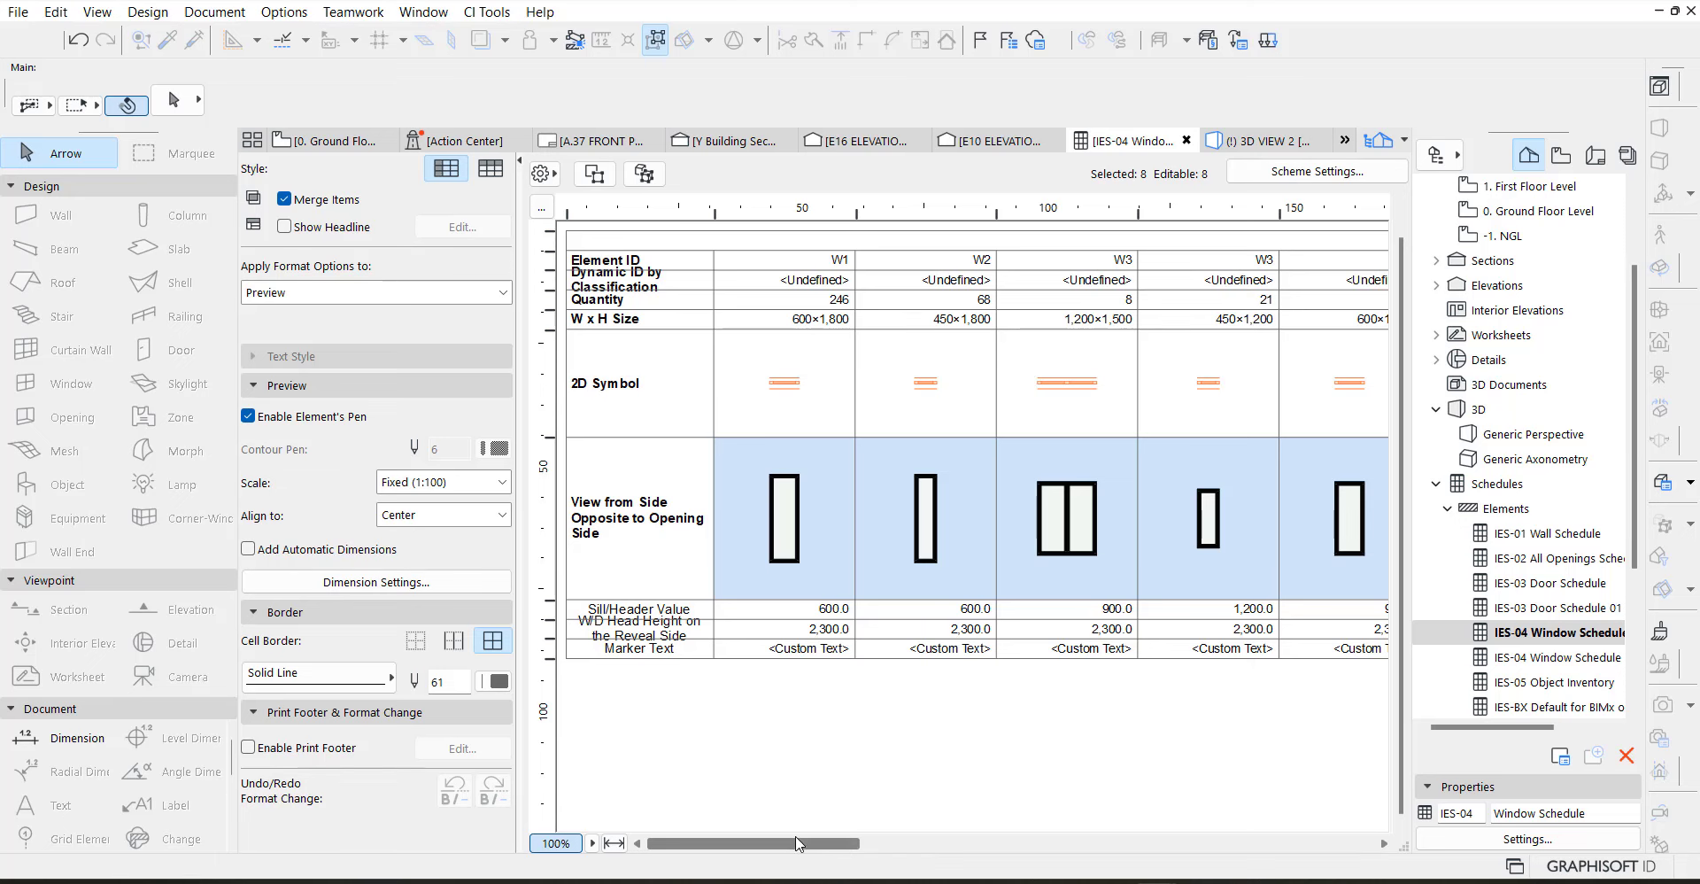
Change the ID of the 1,500×1,800 W6 windows to W4 in the schedule
drag(799, 848, 1017, 848)
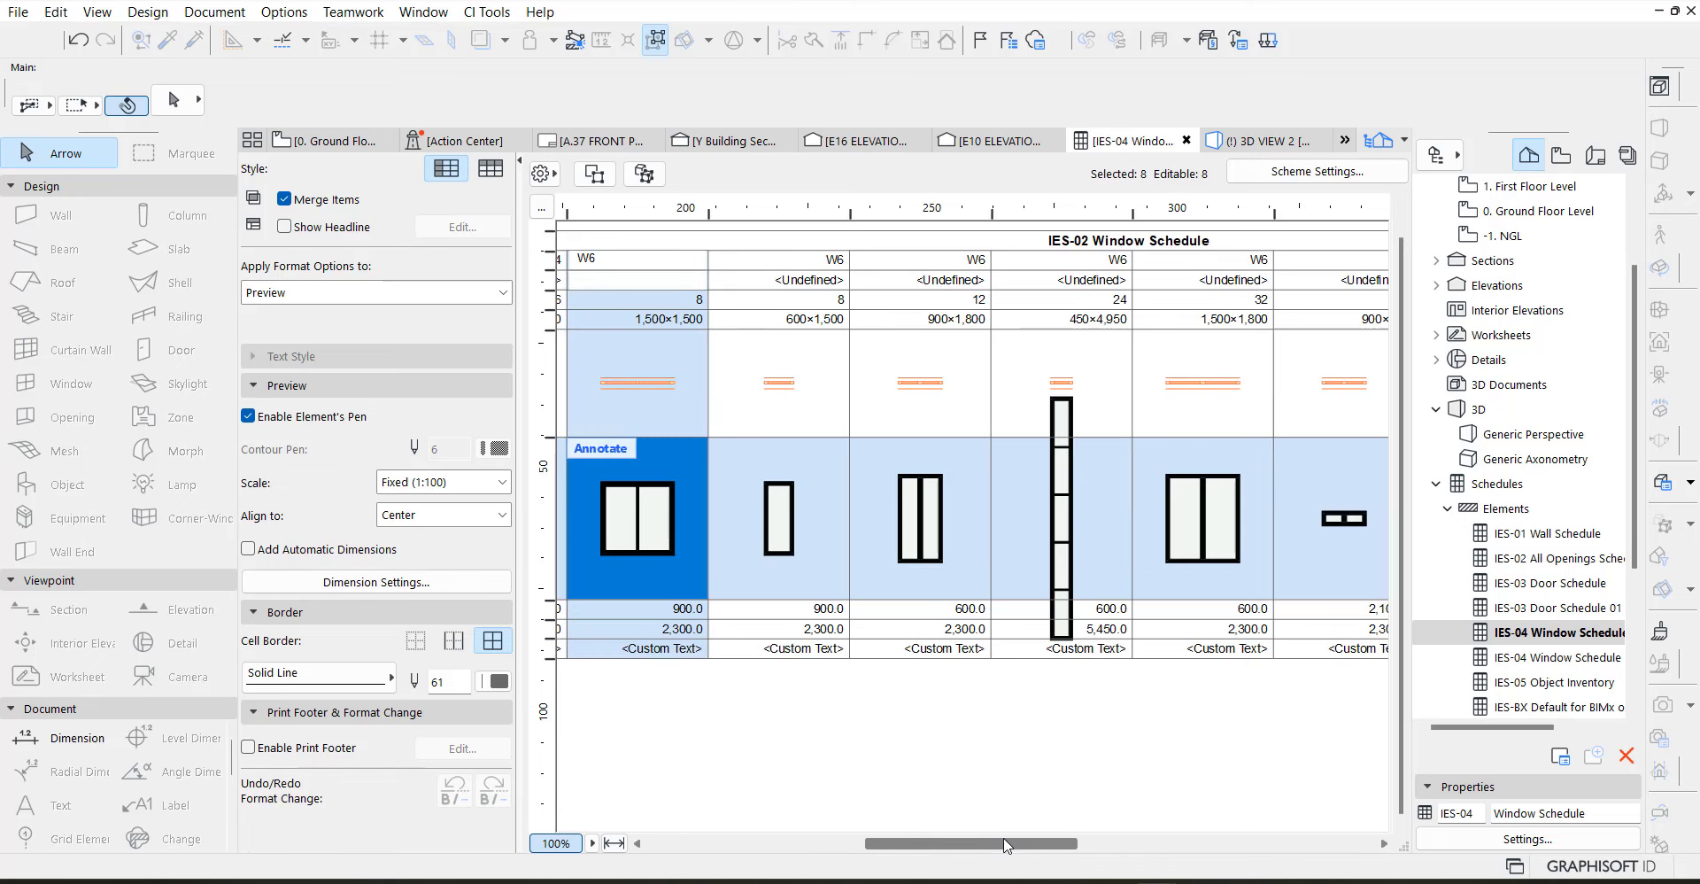
click(1199, 558)
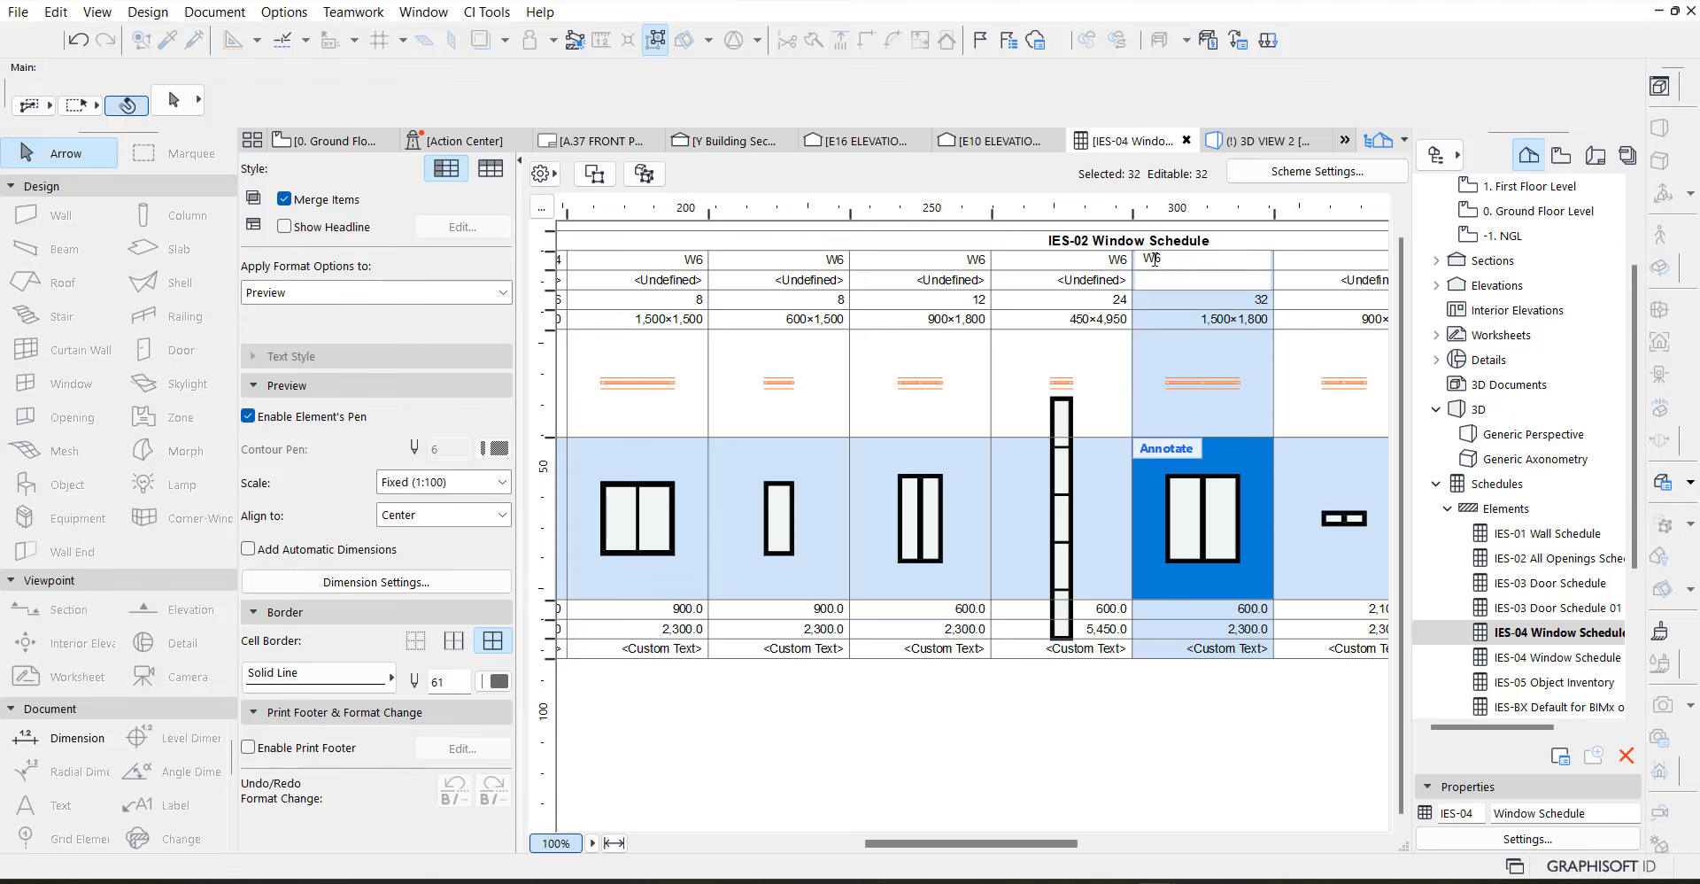
drag(1154, 259, 1176, 259)
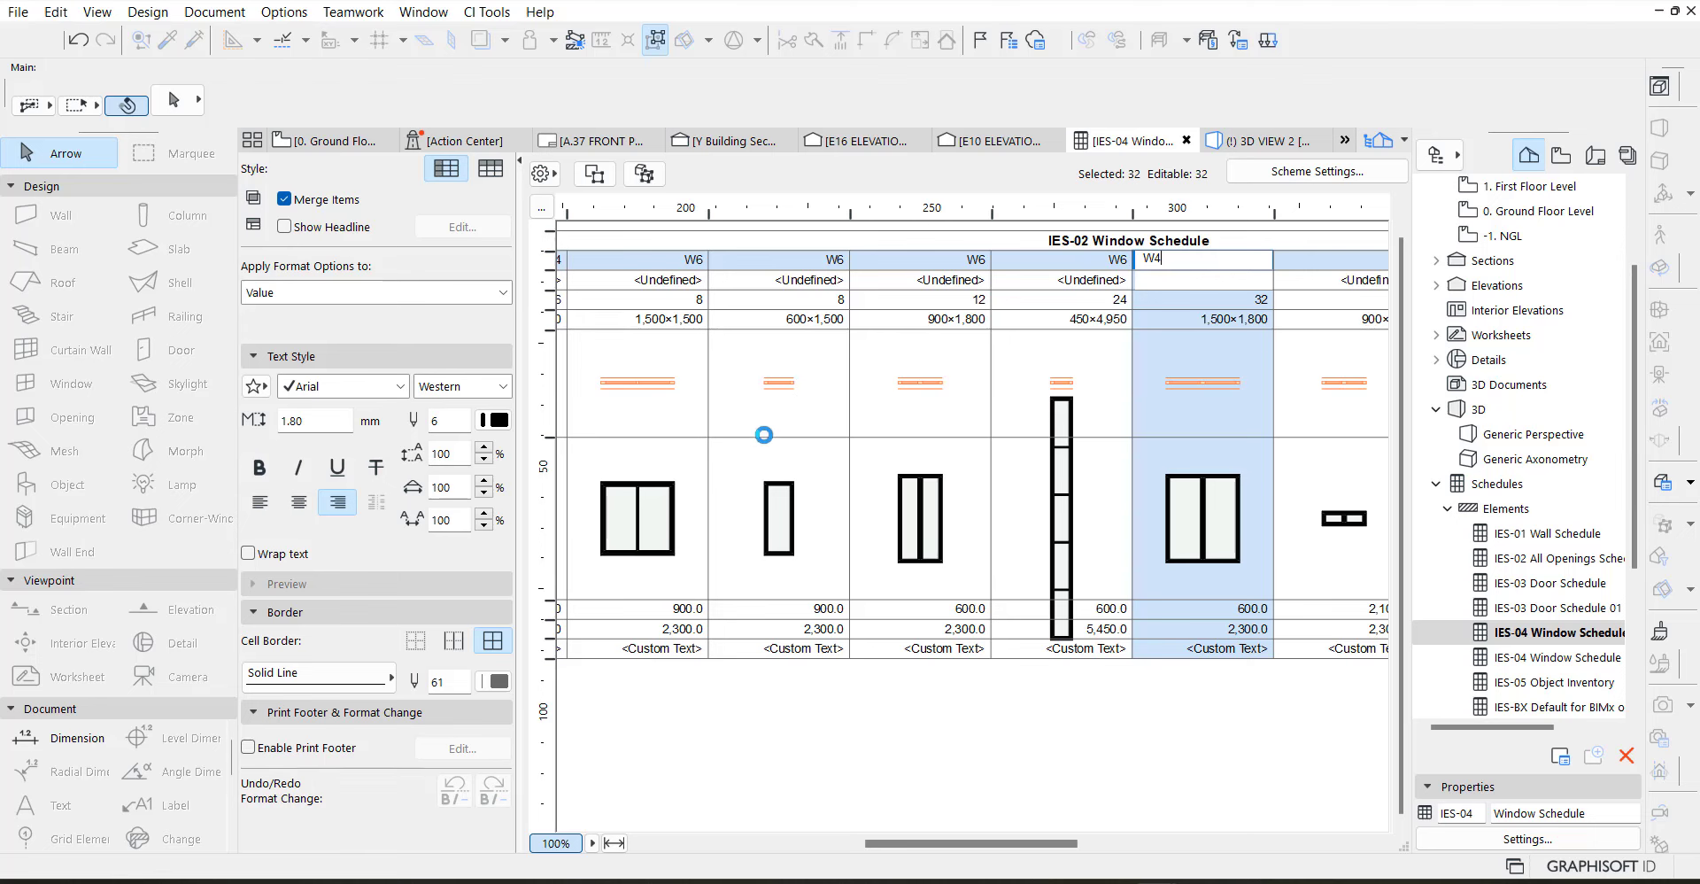
Change the ID of the 1,500×1,500 W6 windows to W4 in the schedule
click(669, 497)
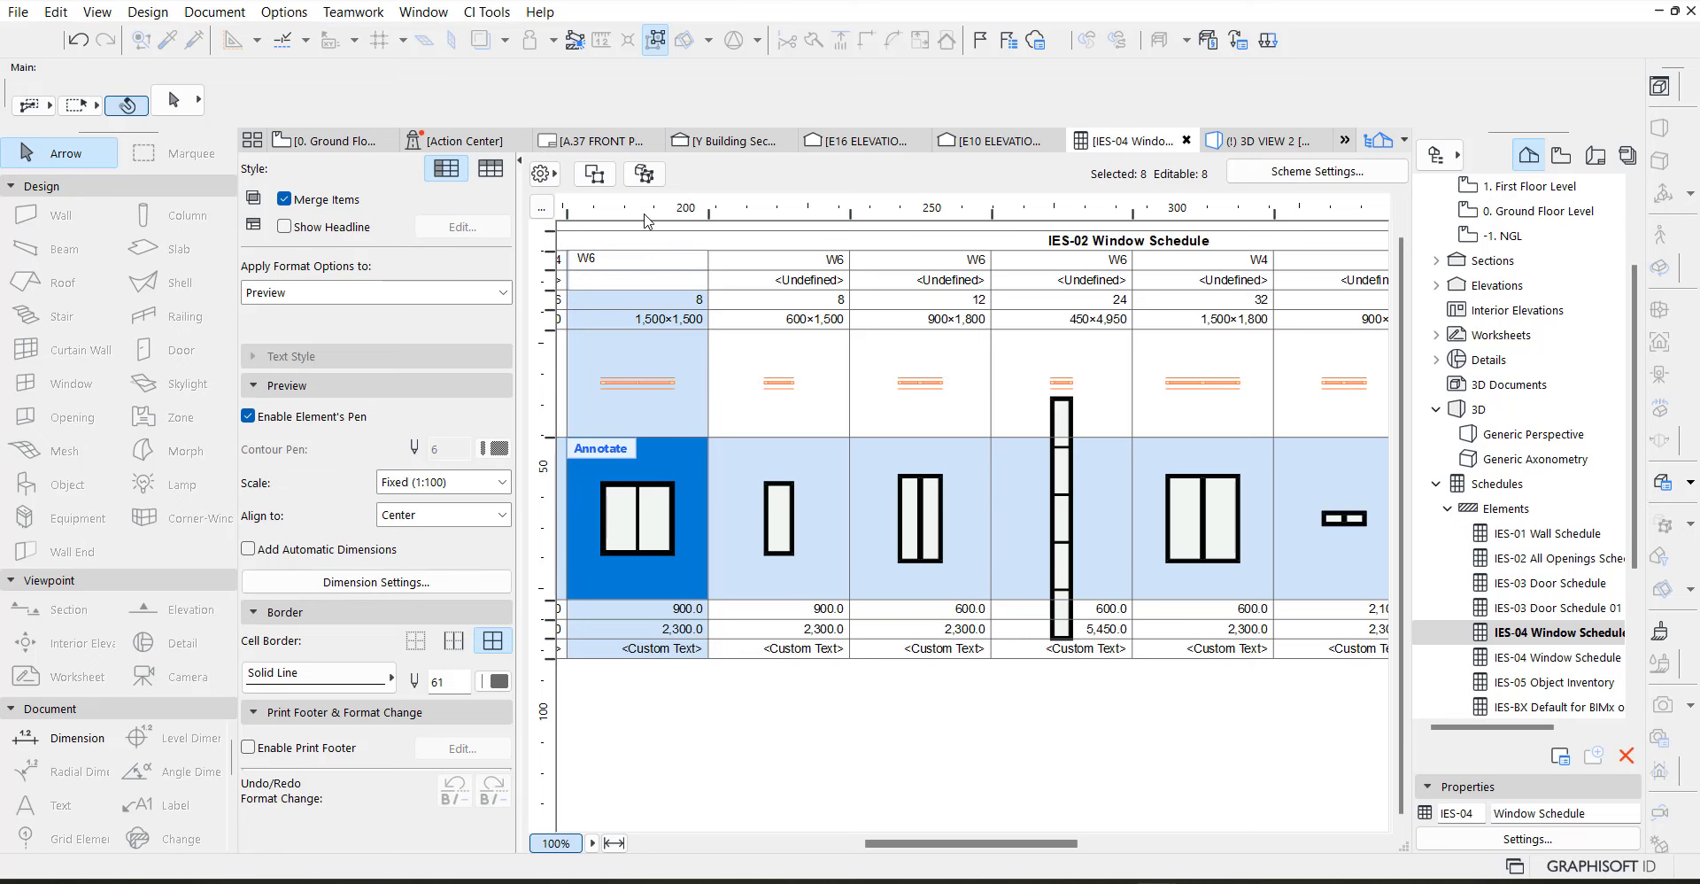
click(592, 258)
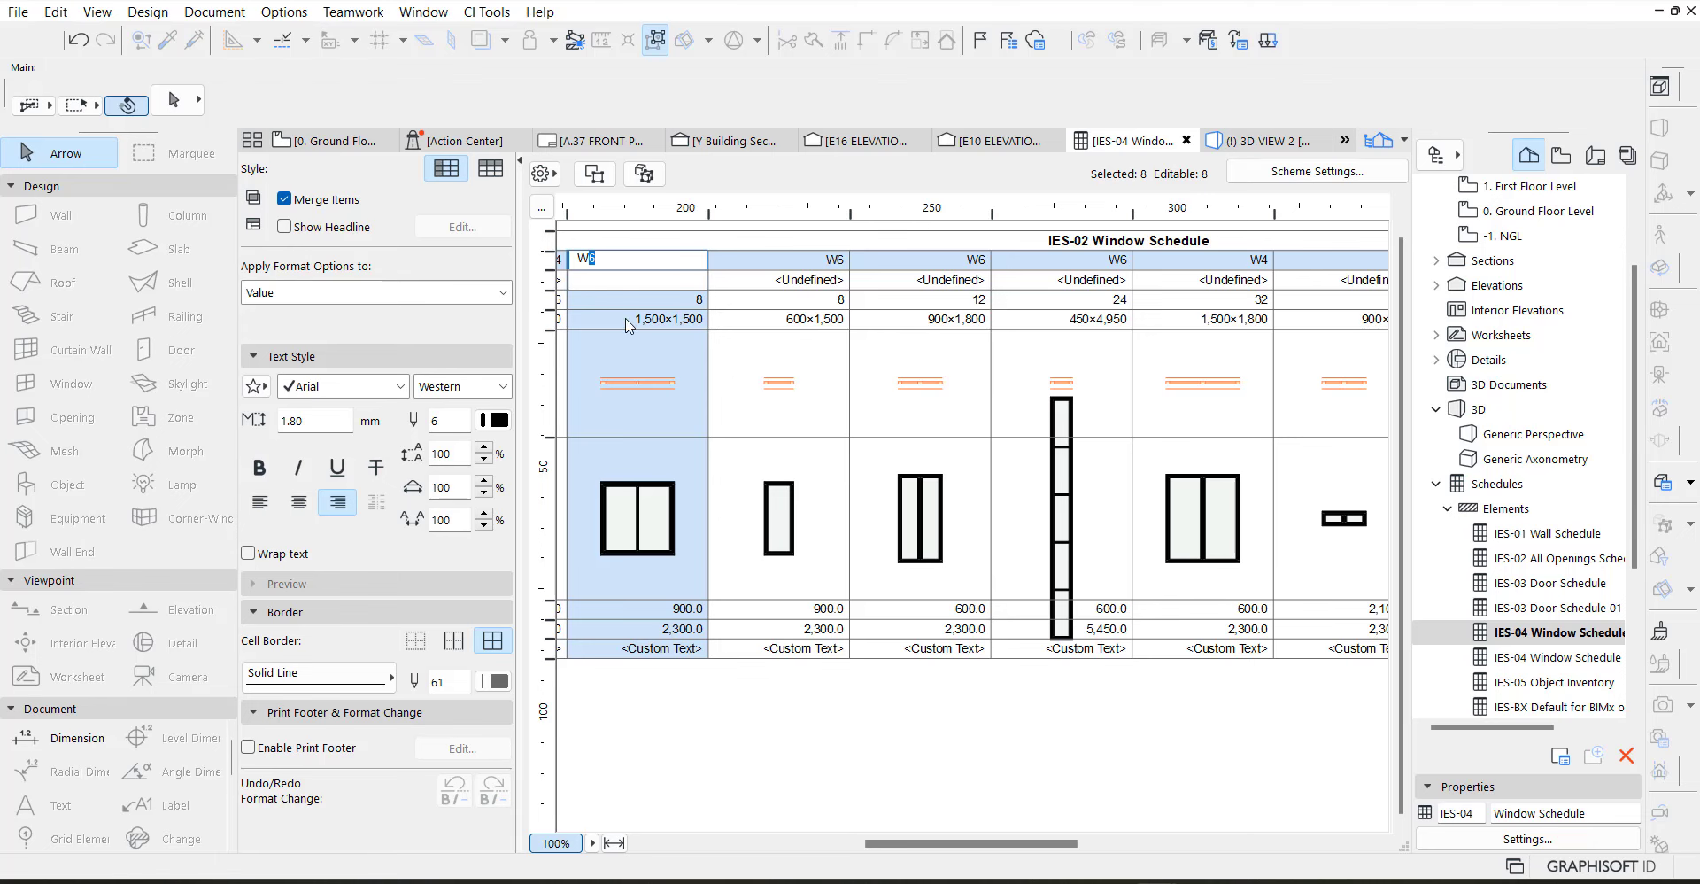
text(3)
drag(906, 845, 801, 844)
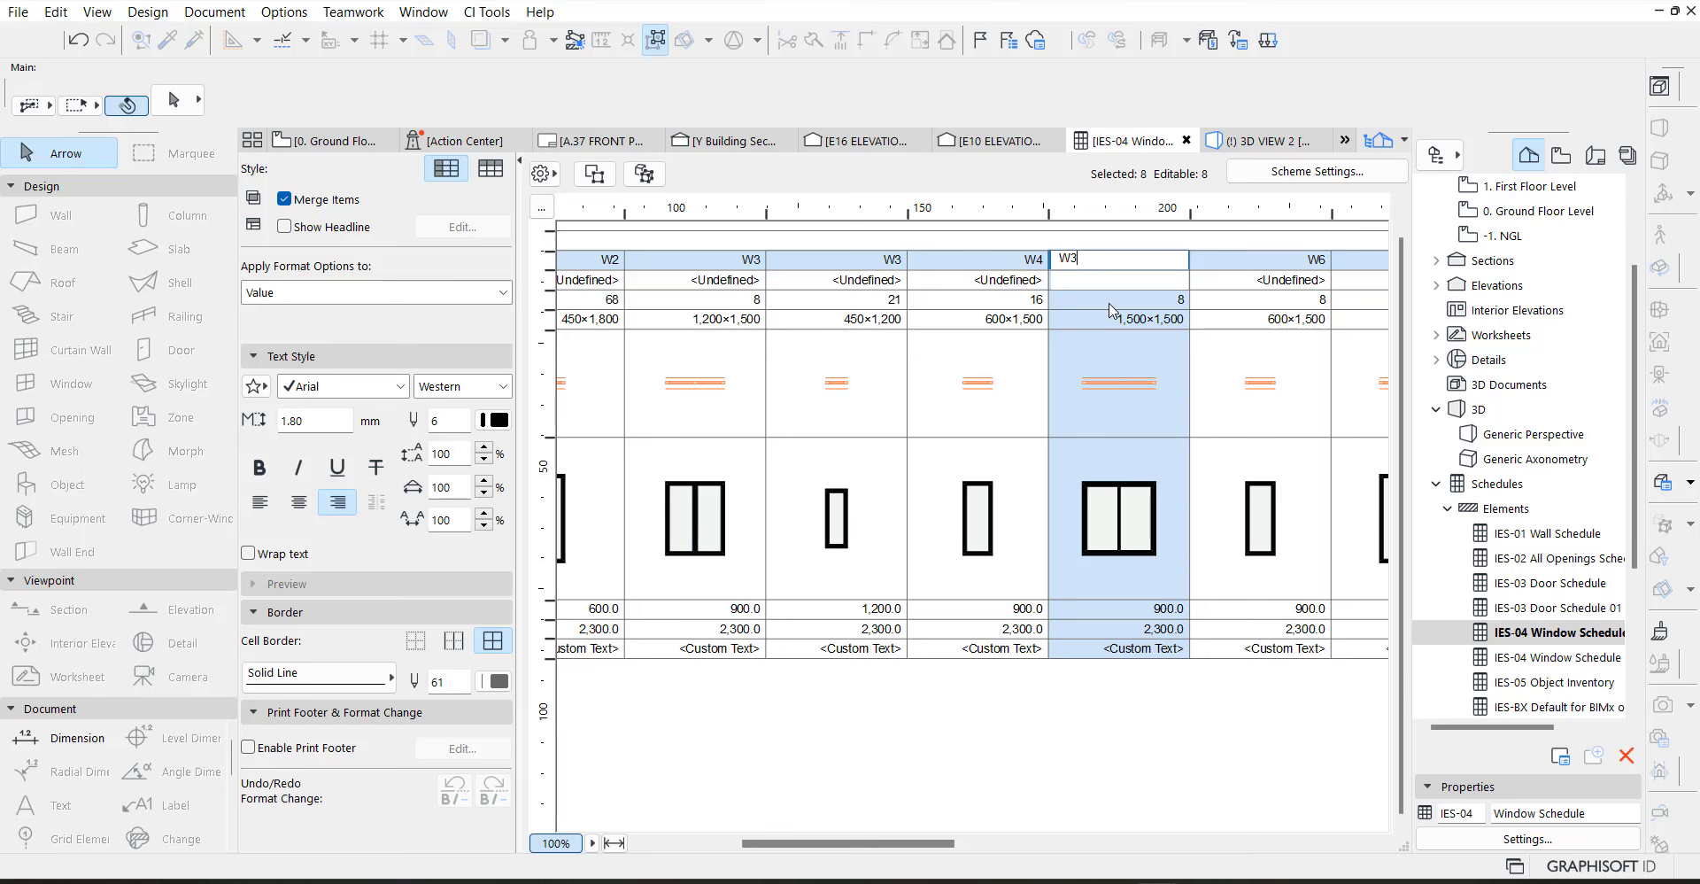
drag(1071, 256, 1106, 256)
text(4)
Check the 1,500×1,800 windows' placement on the First Floor plan and change their ID to W5 in the IES-04 Window Schedule
drag(905, 852, 1021, 850)
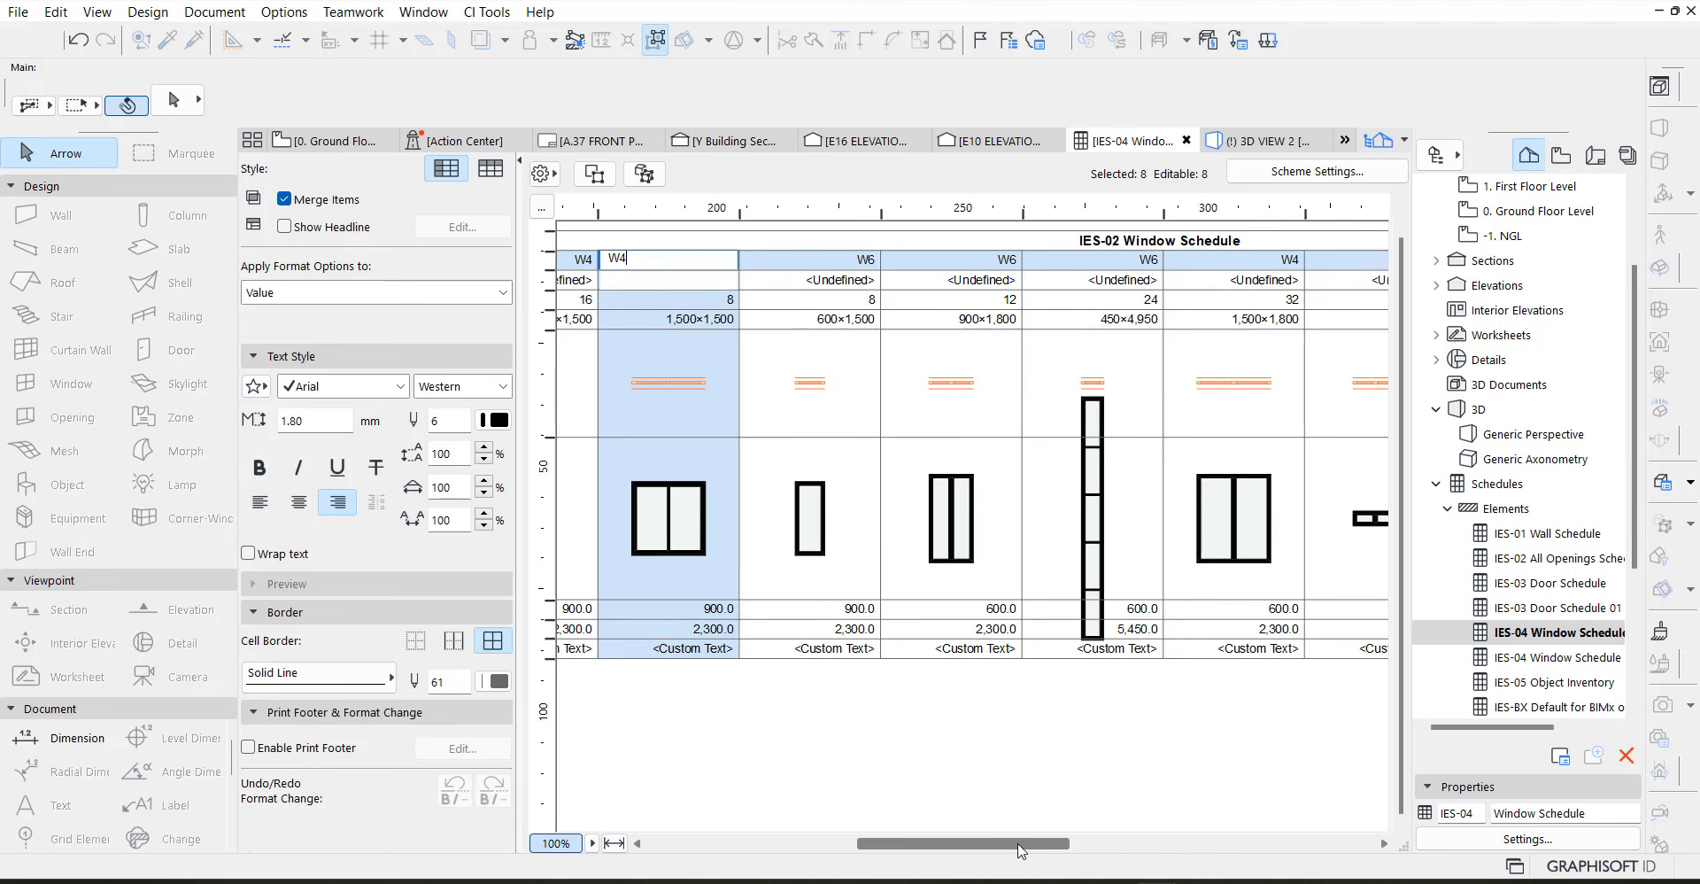
click(1244, 511)
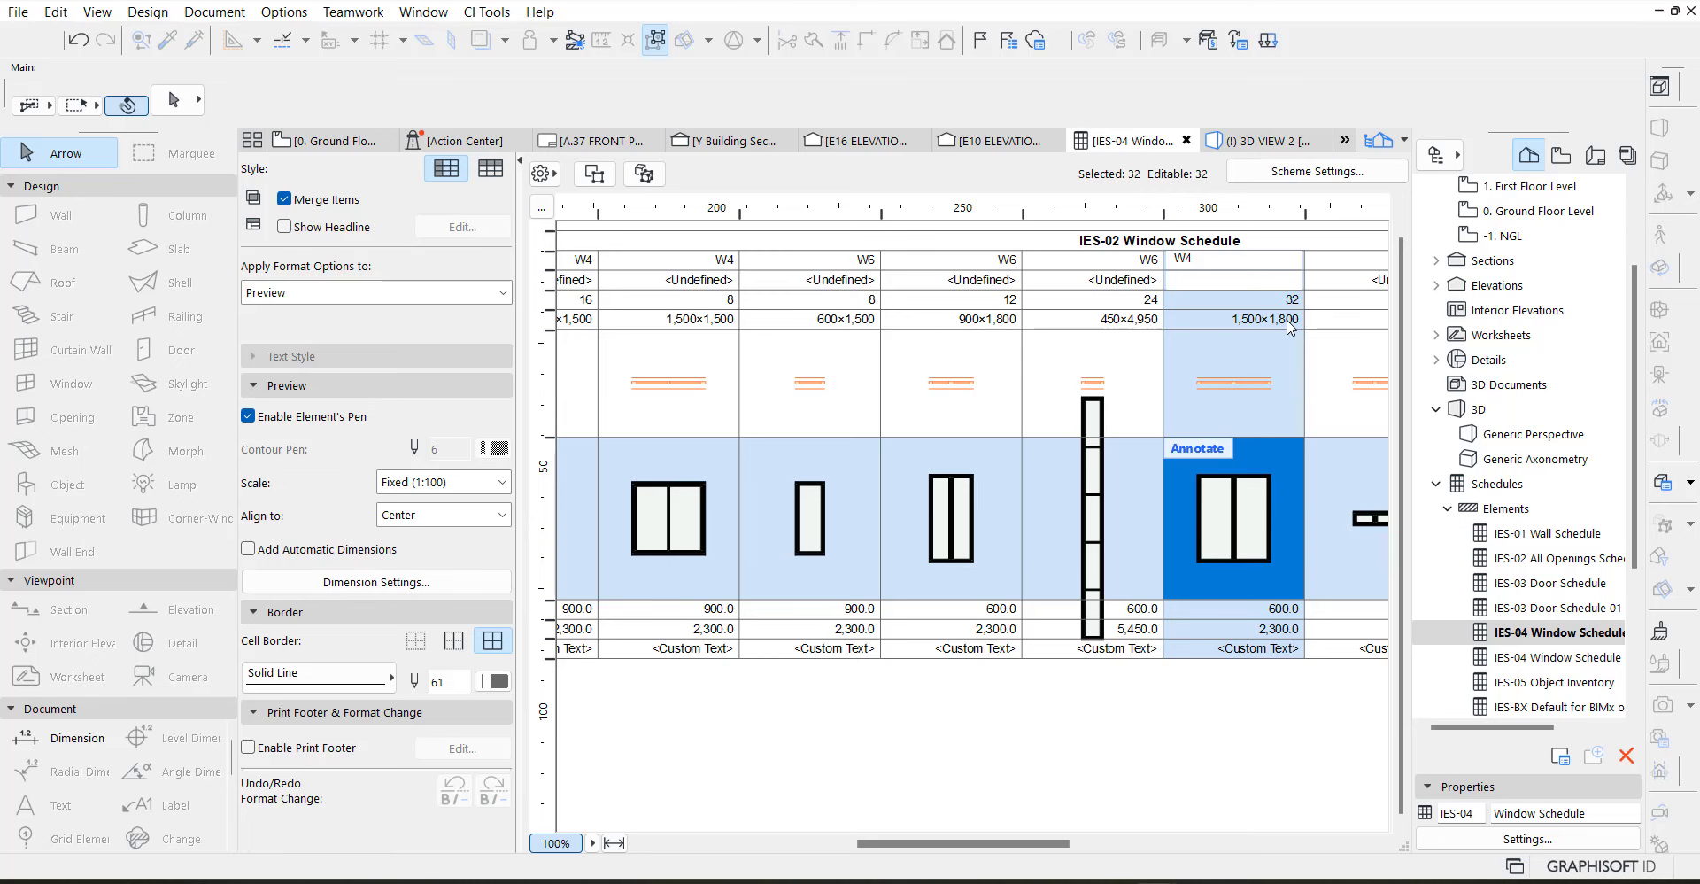
click(594, 175)
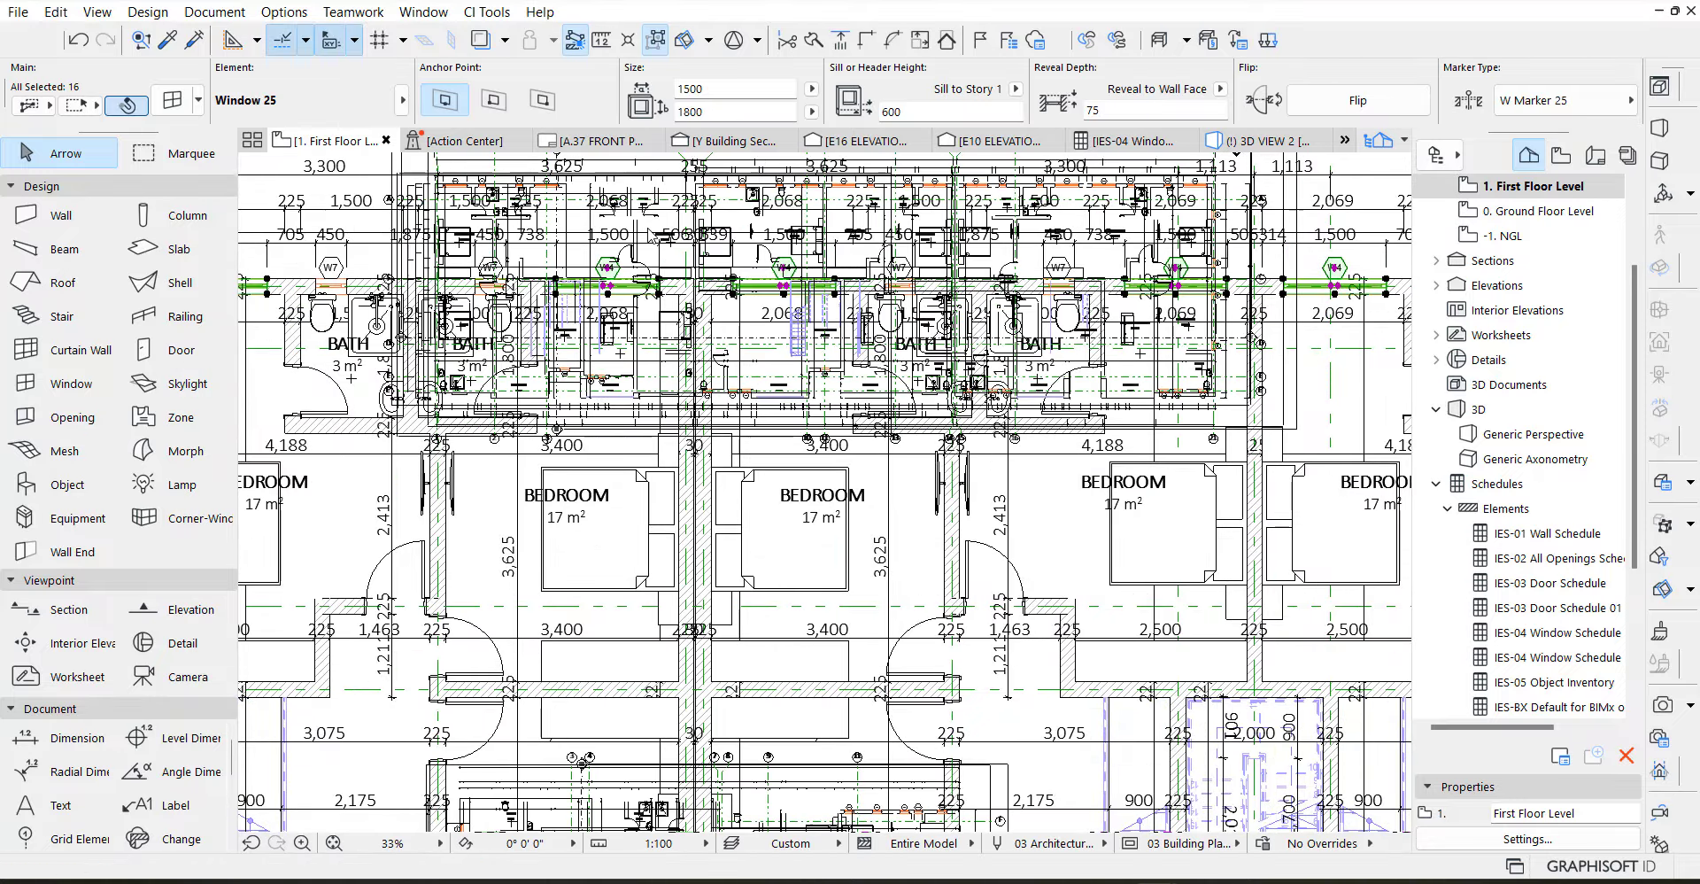
scroll(620, 292, up, 5)
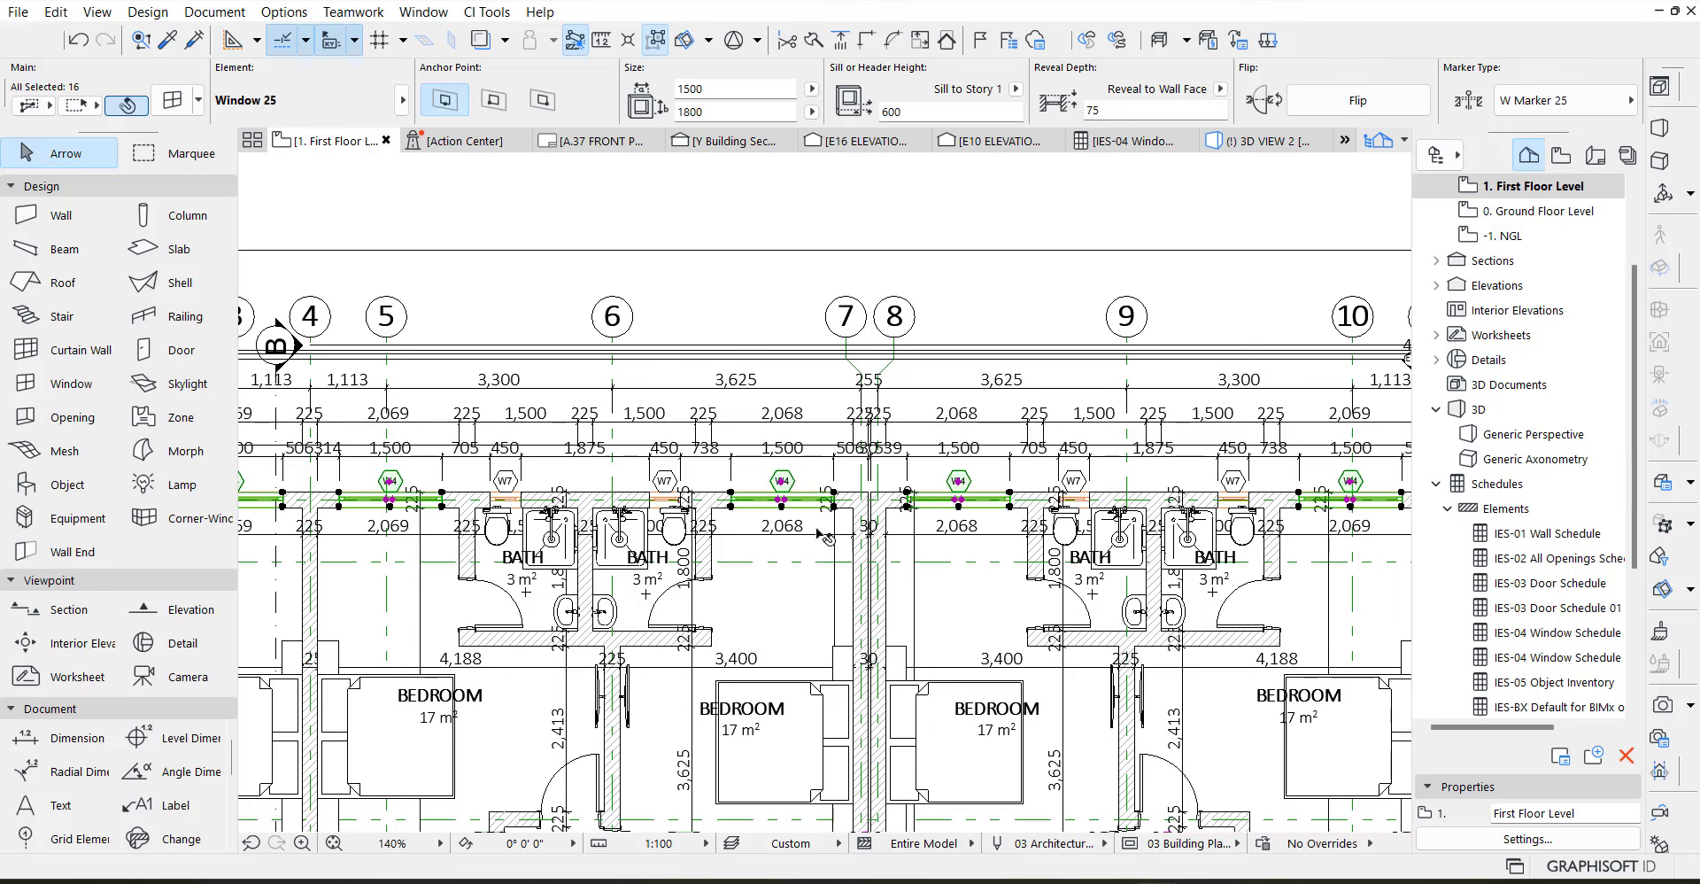
double_click(1560, 632)
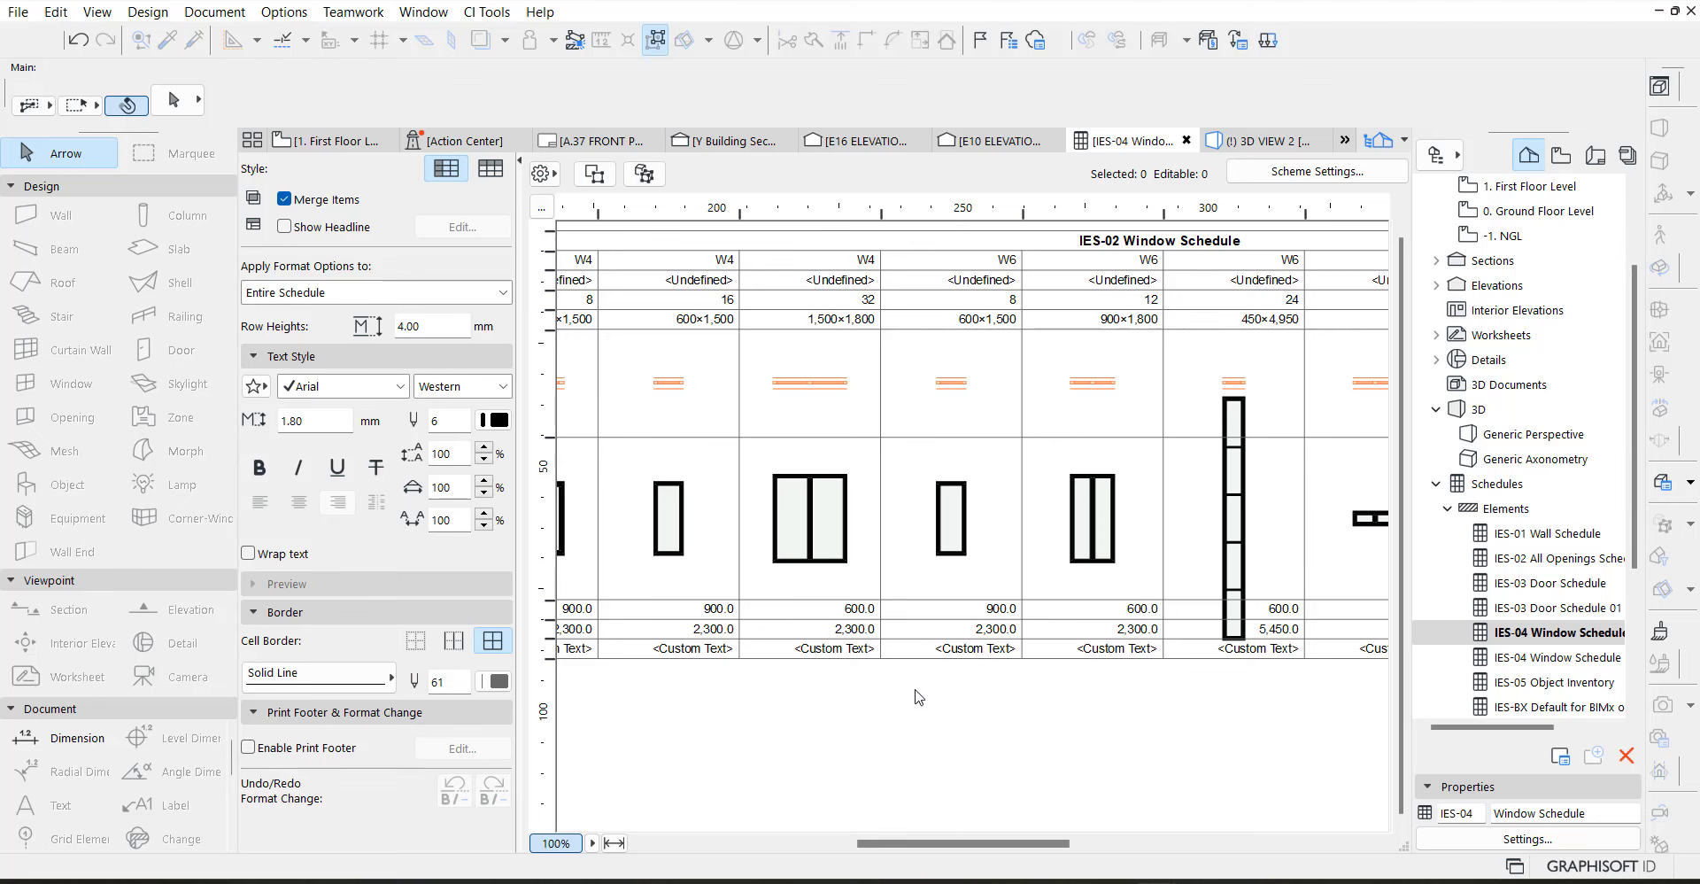
click(789, 259)
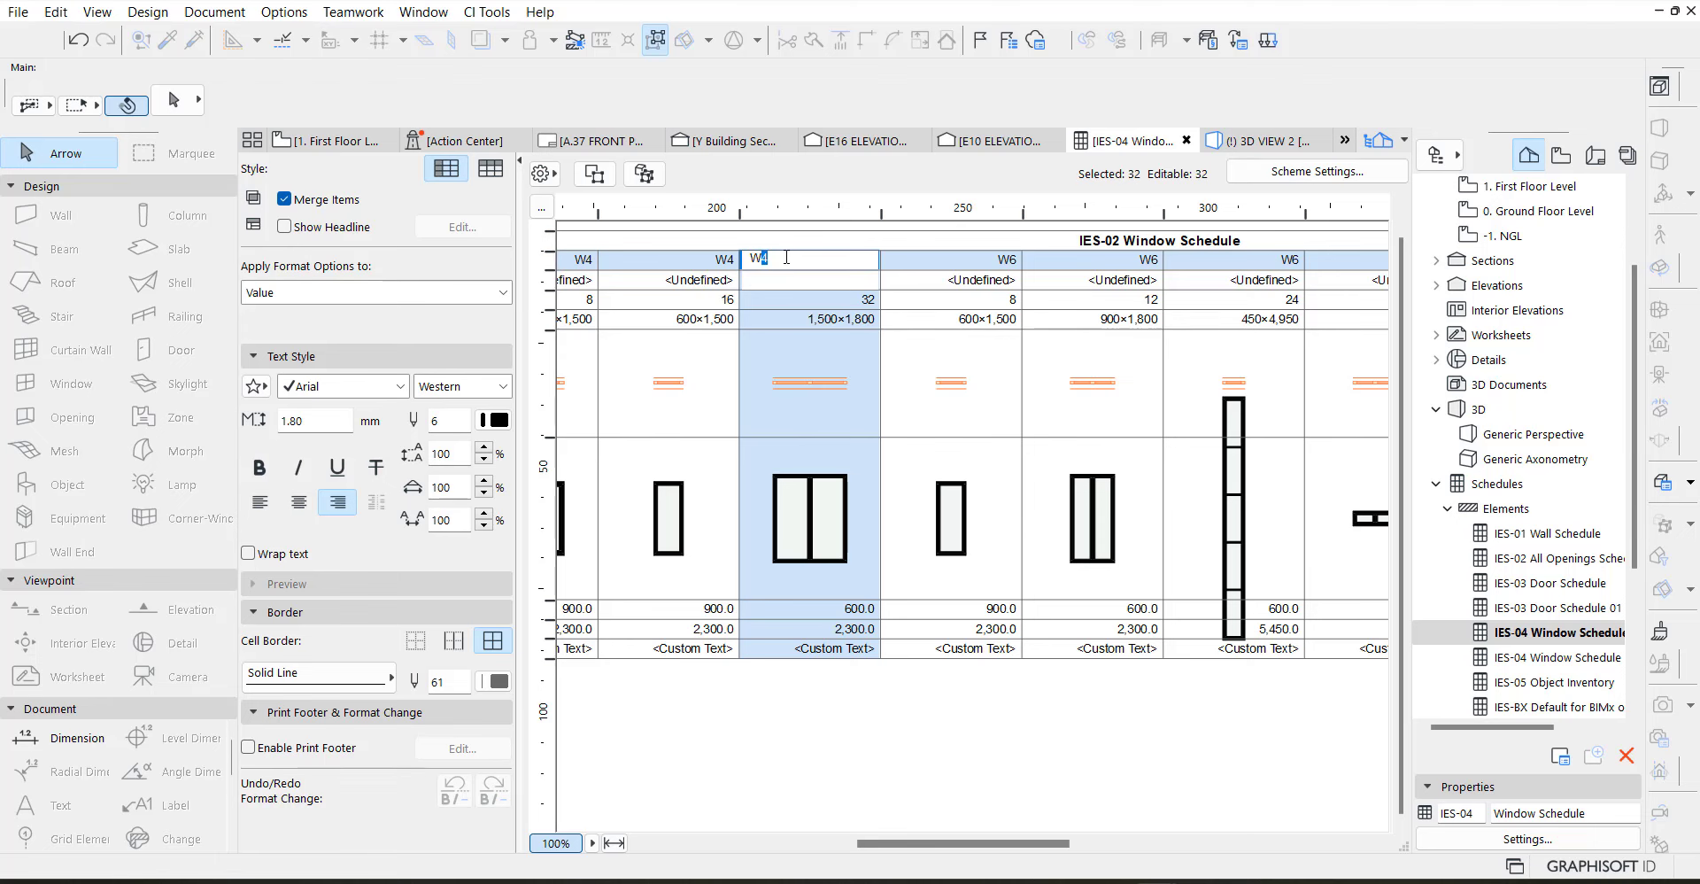
text(5)
Select the schedule's 900×1,800 W6 windows on the First Floor plan, examine their placement, and return to the schedule
drag(919, 855, 900, 851)
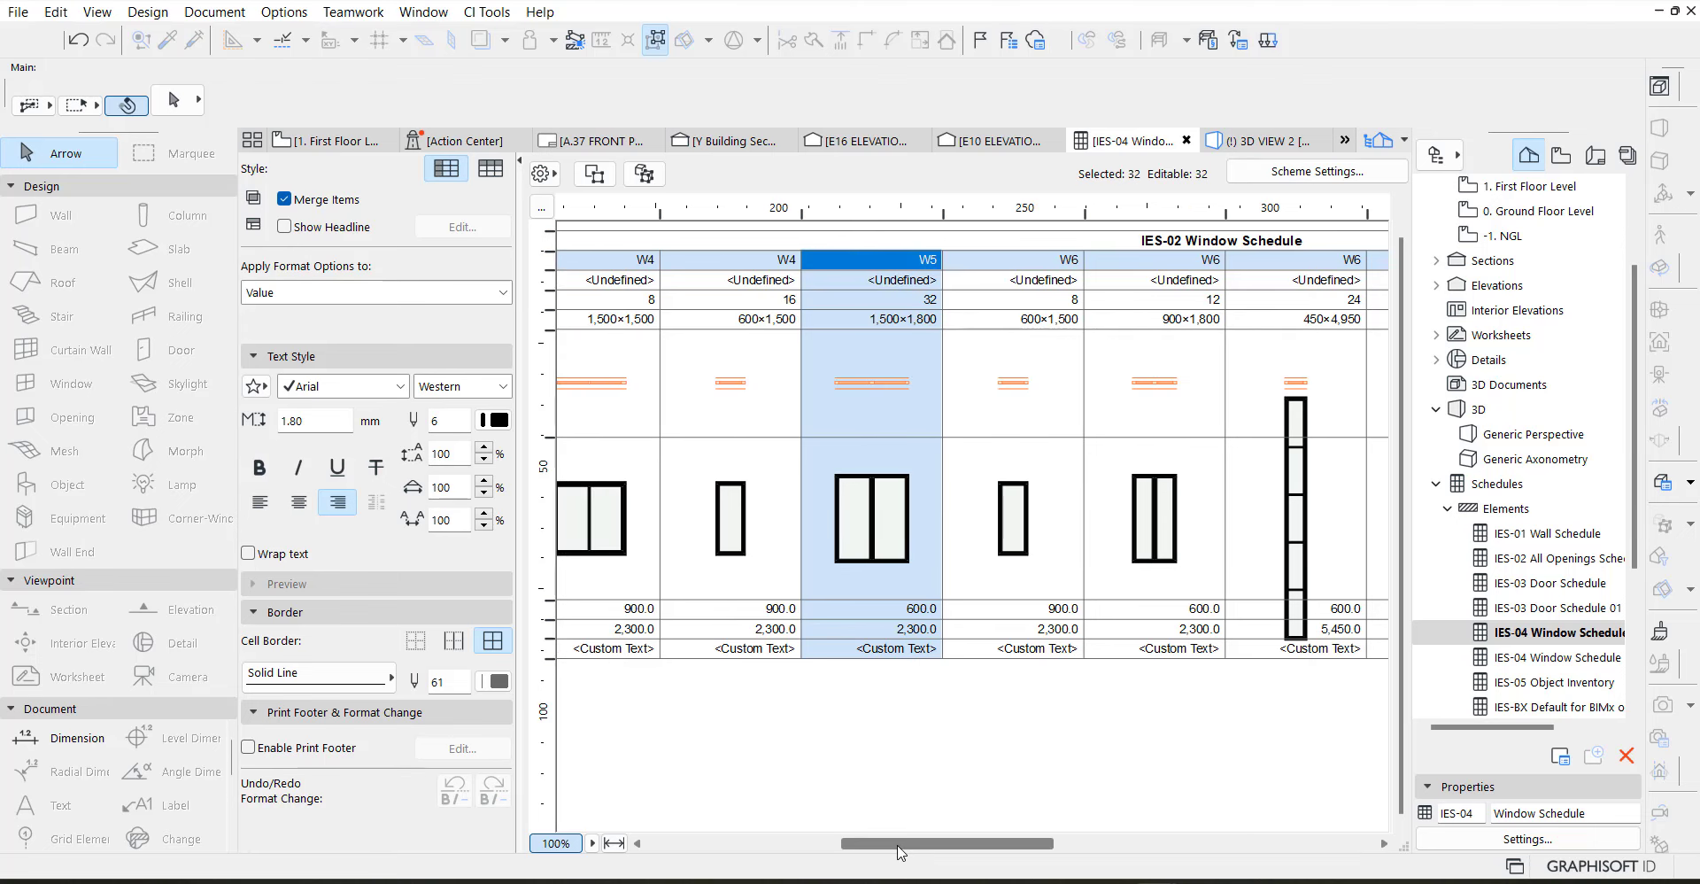
click(1156, 537)
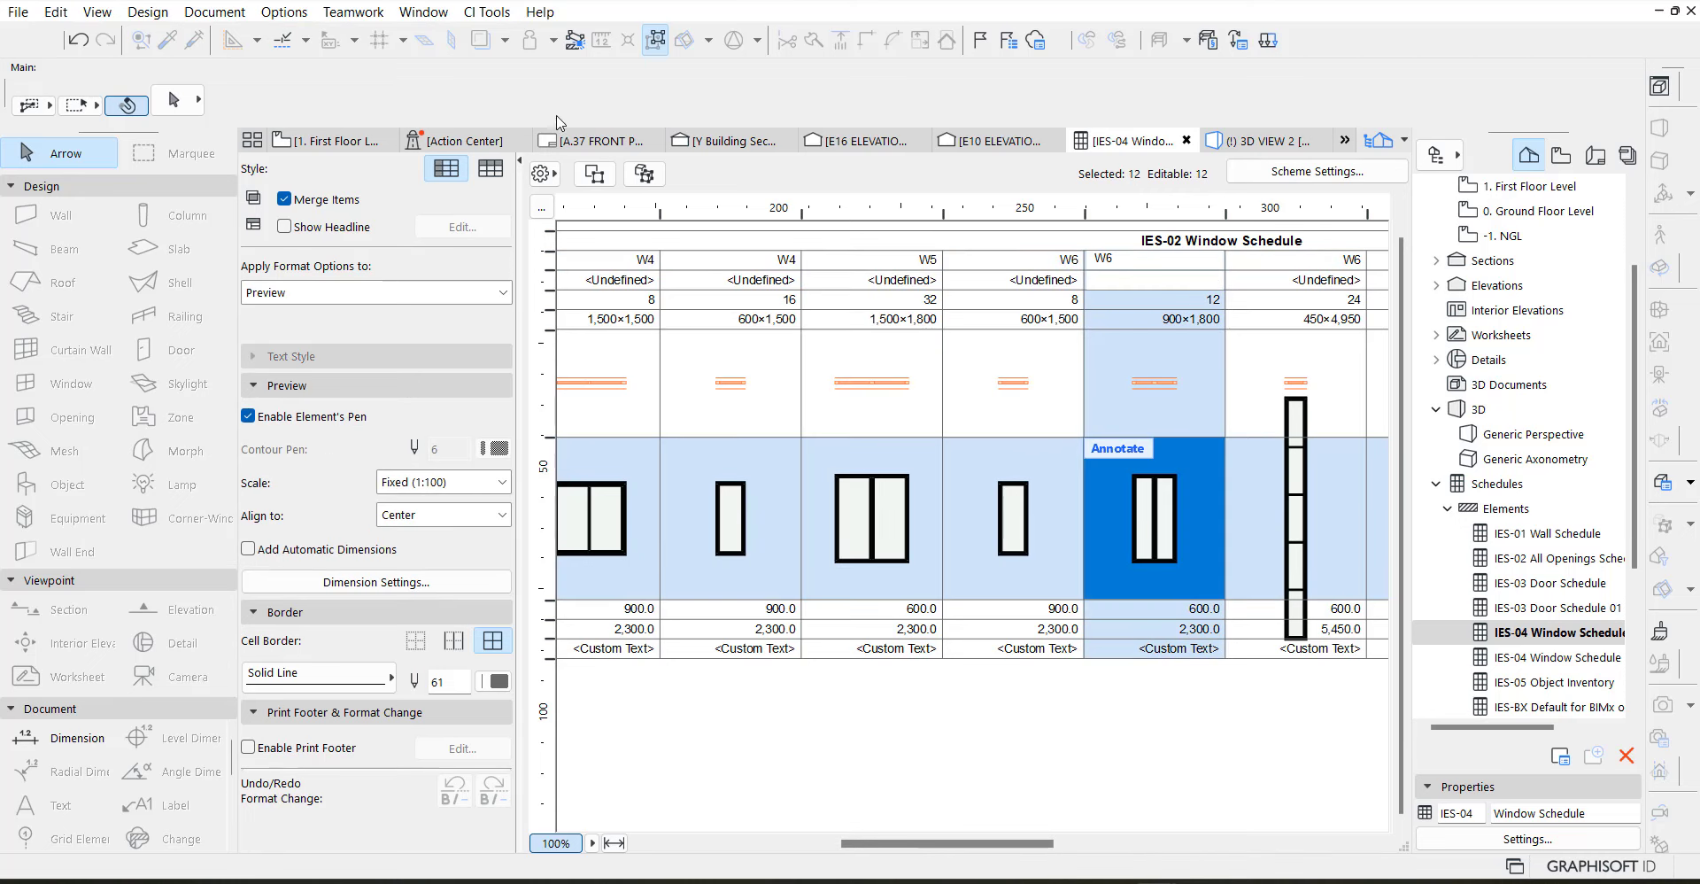
click(602, 180)
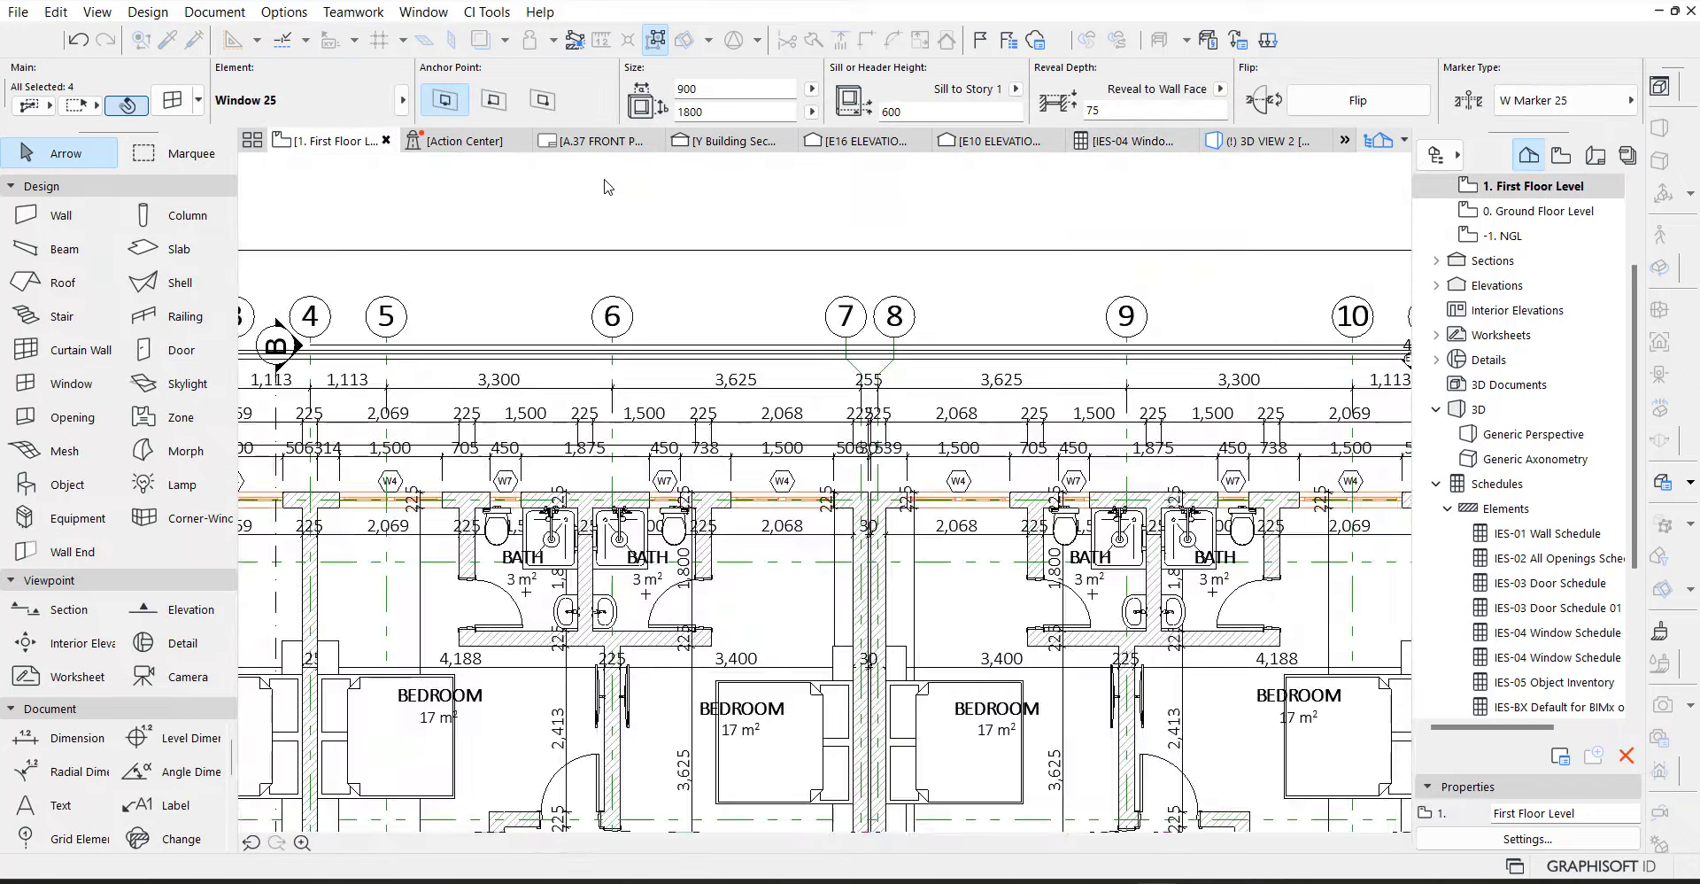
scroll(706, 461, up, 5)
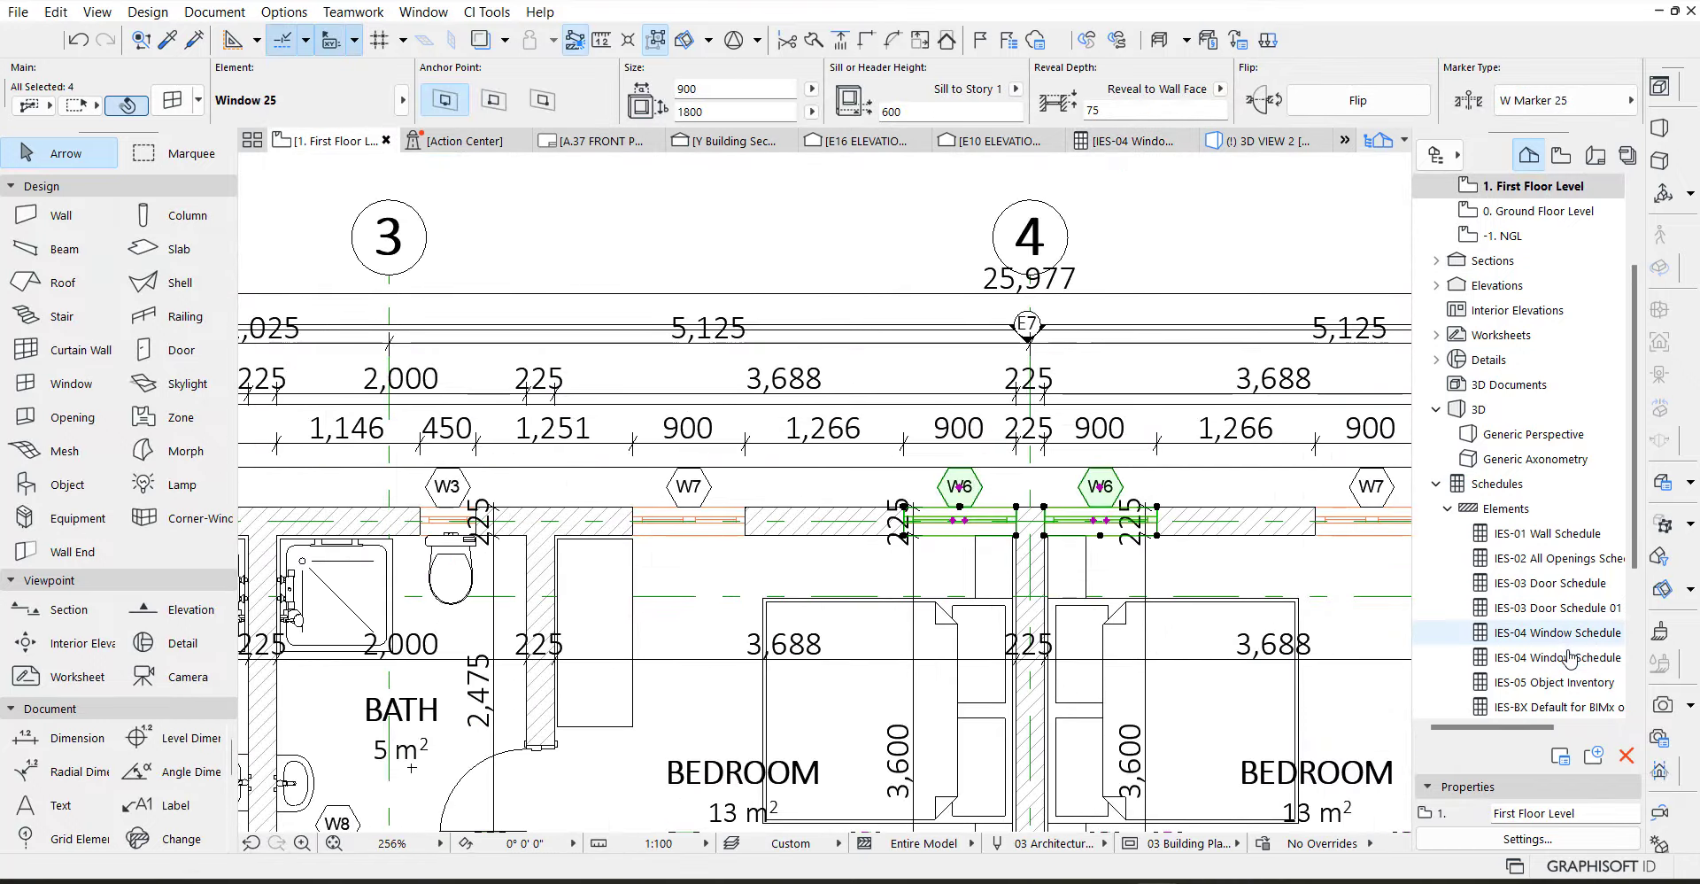
double_click(1549, 633)
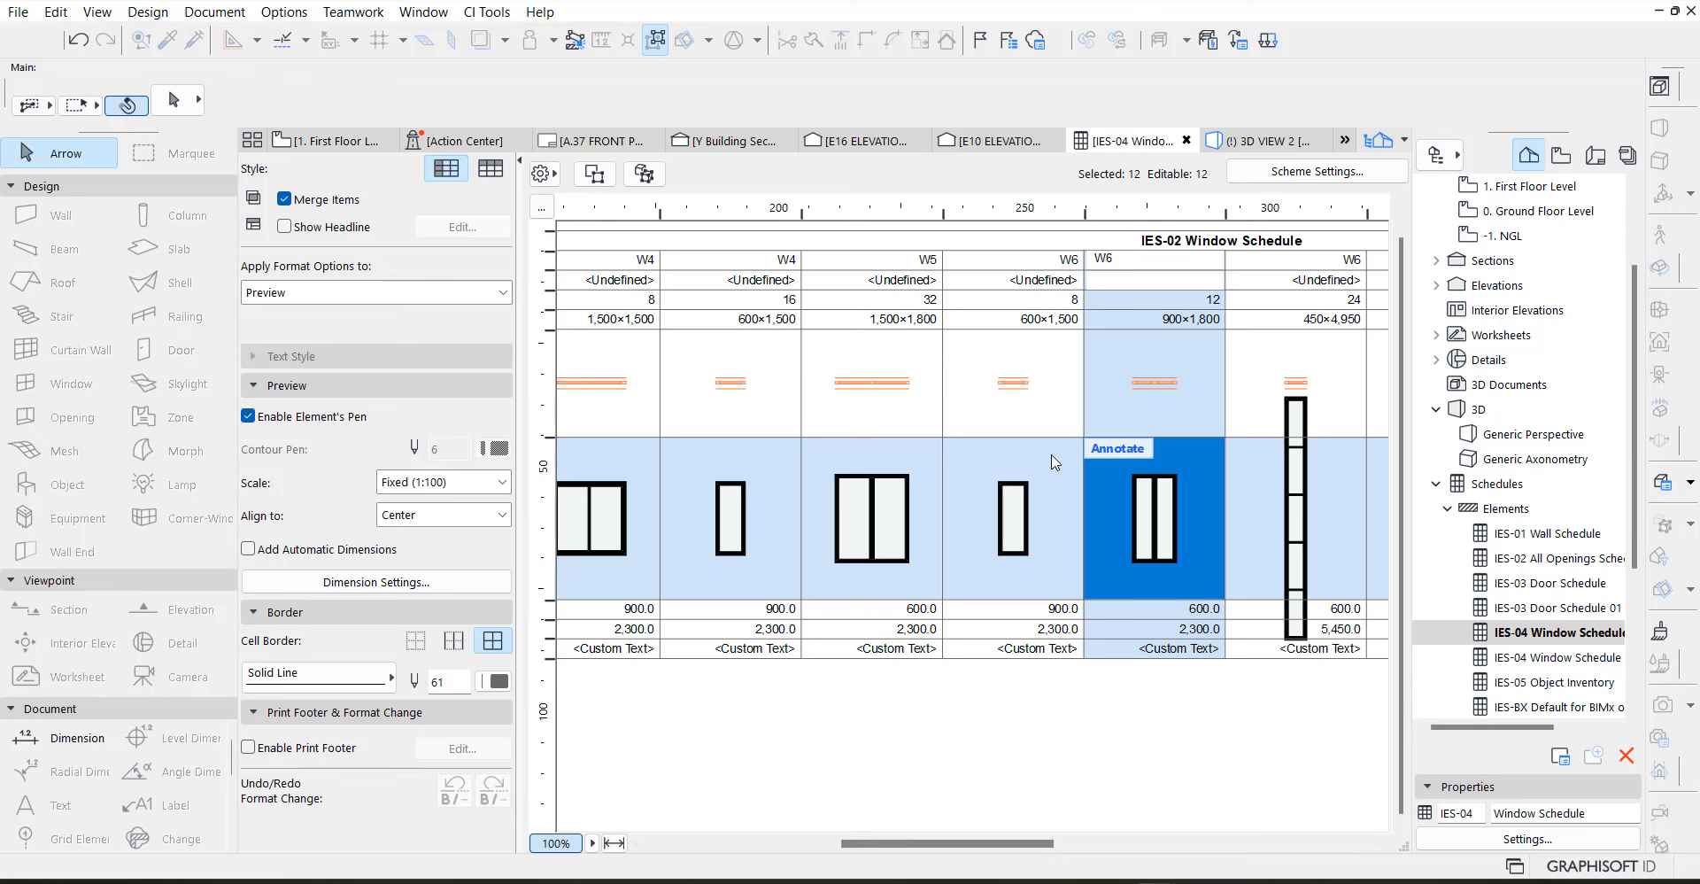
Change the IDs of both the W6 and the W4 windows sized 600×1,500 to W7
click(1033, 472)
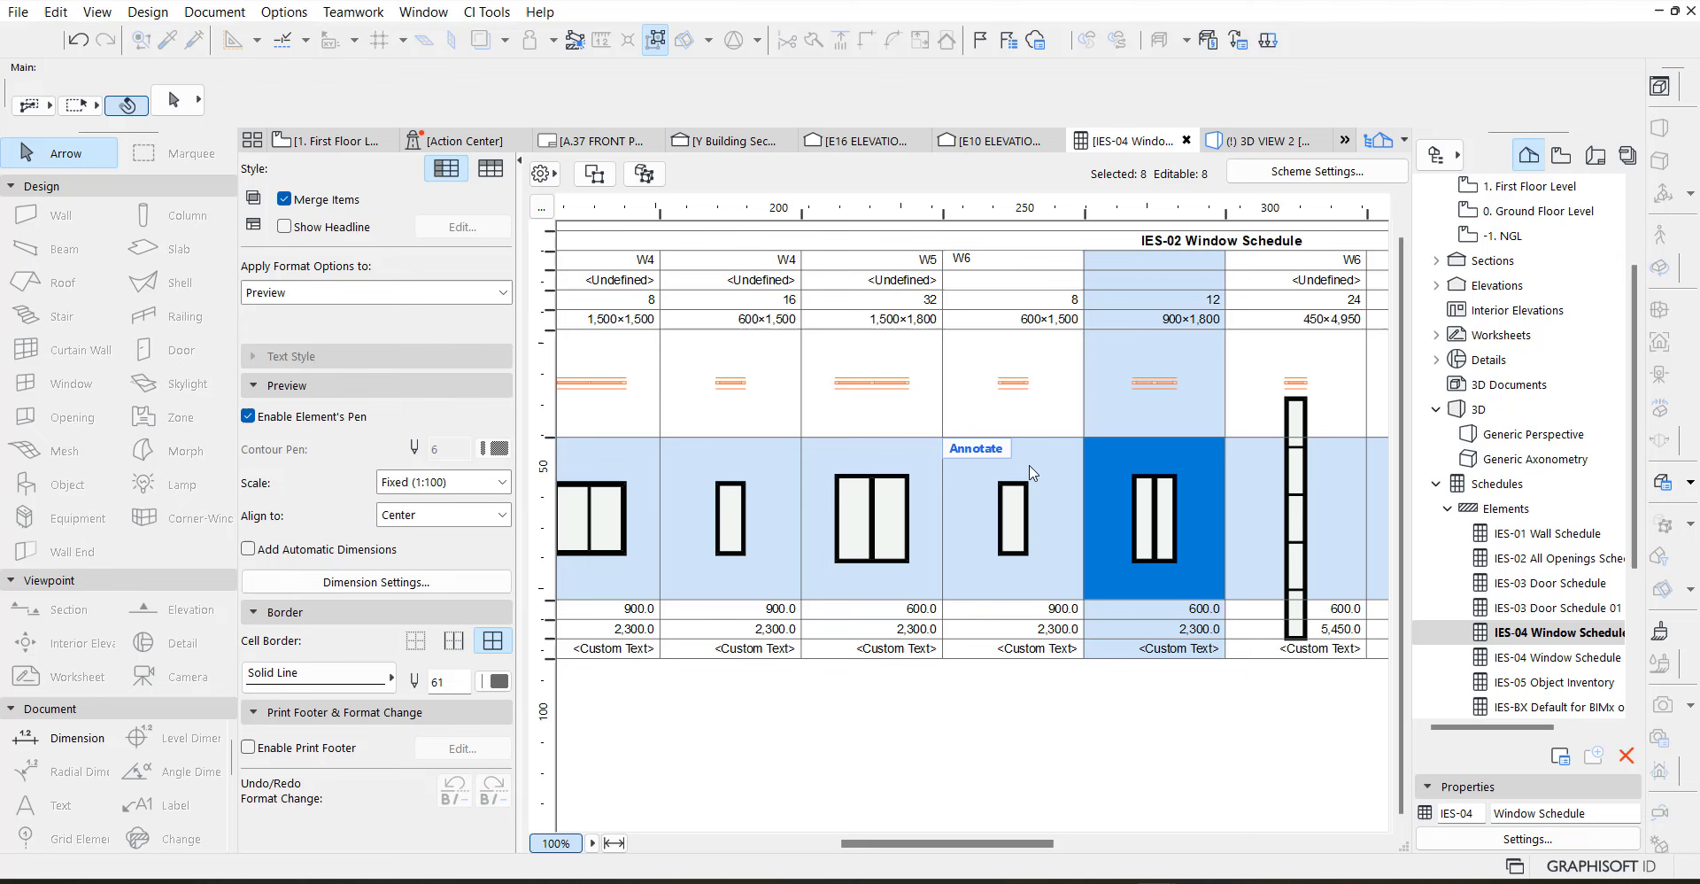
click(965, 255)
drag(965, 255, 979, 258)
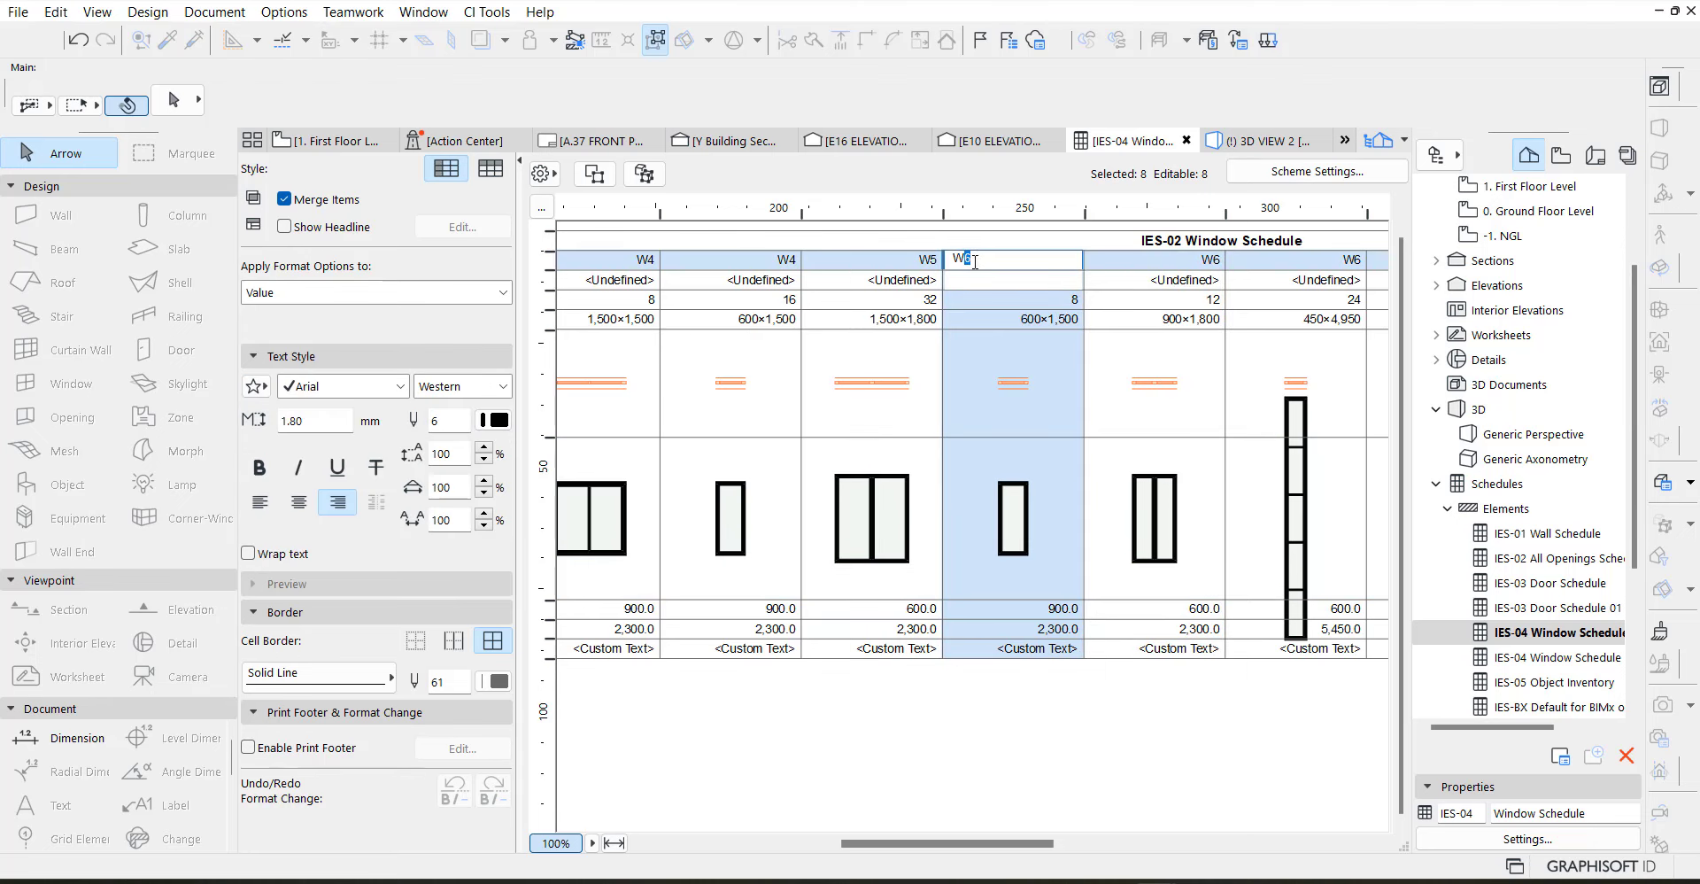
text(7)
click(741, 493)
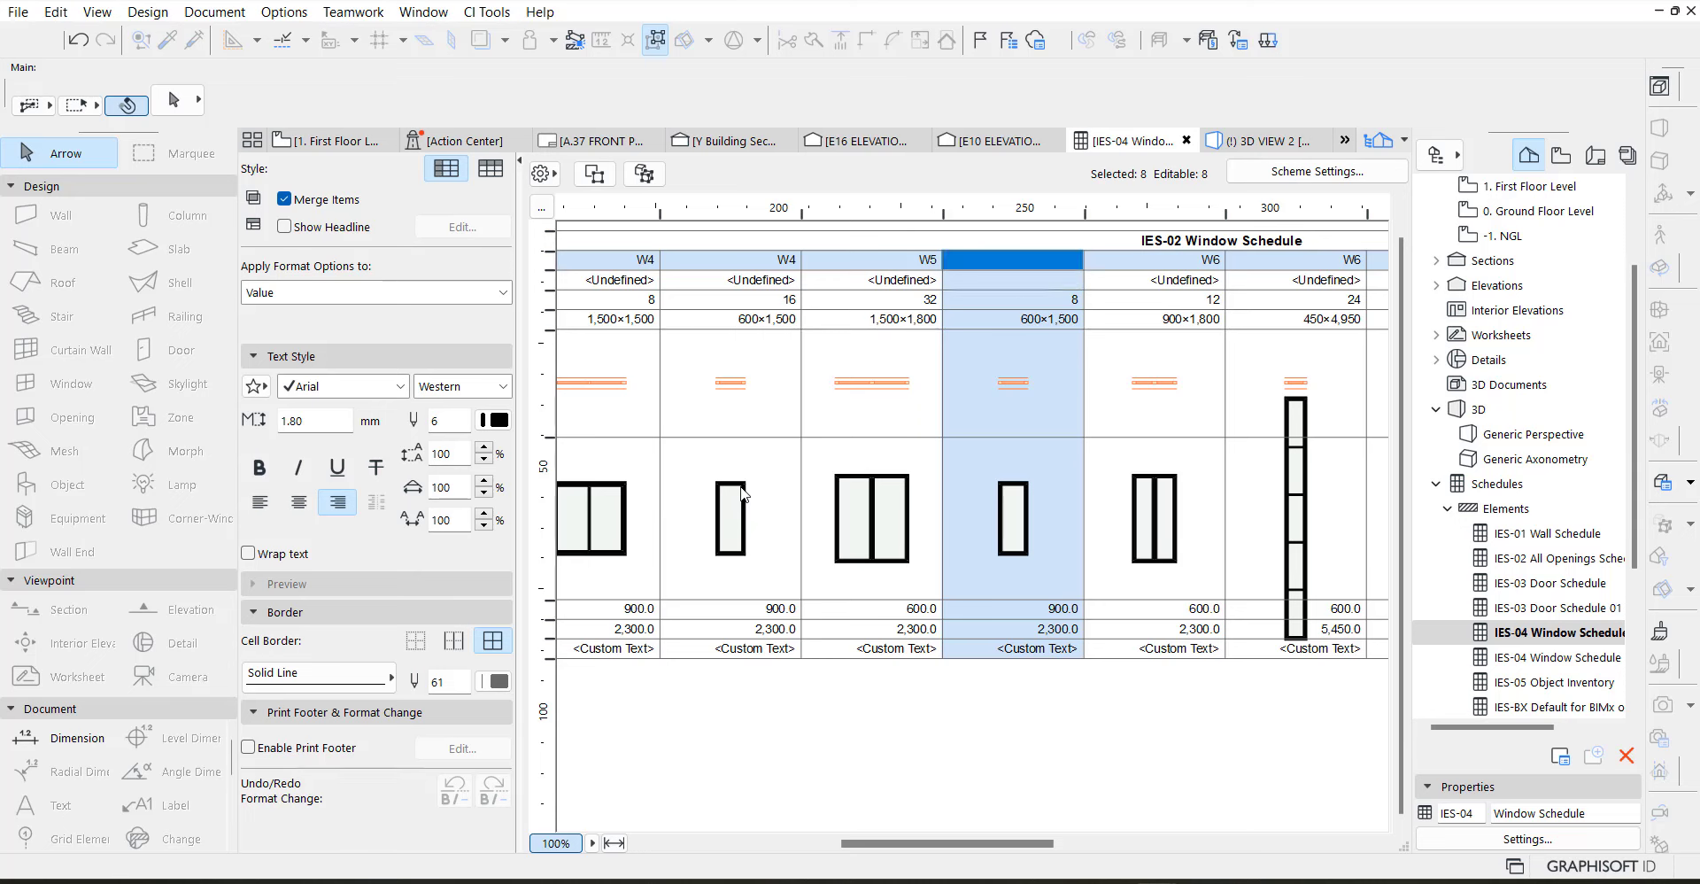
click(679, 258)
drag(679, 258, 702, 255)
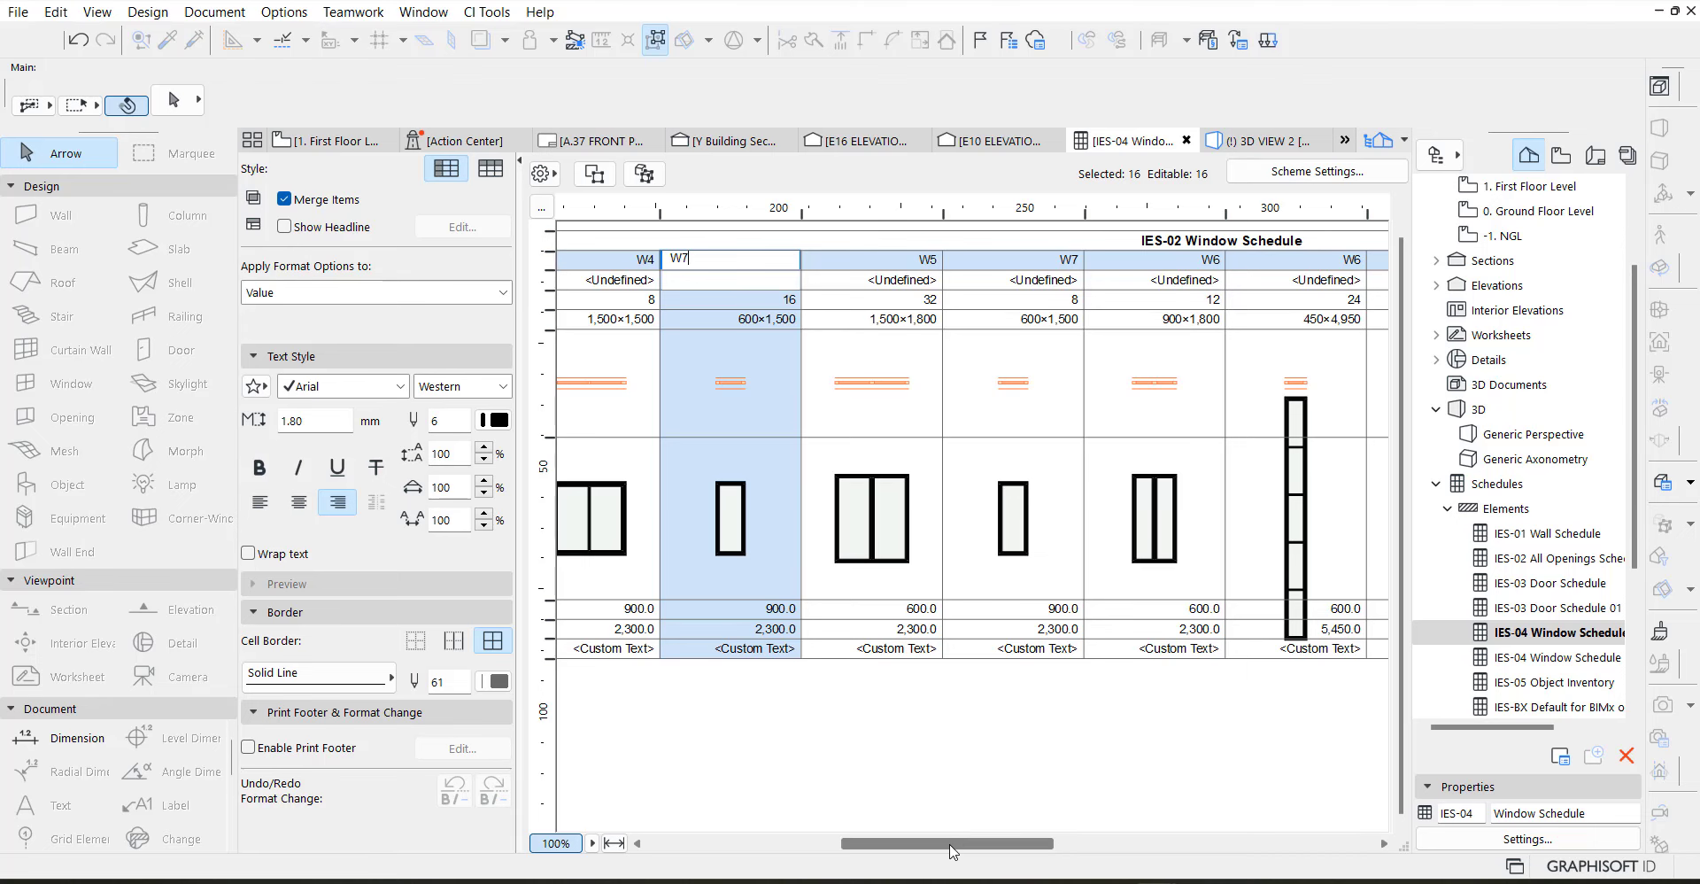
Close and reopen the IES-04 Window Schedule to refresh it, and review the window IDs and sizes from W1 onward
drag(952, 852, 1105, 850)
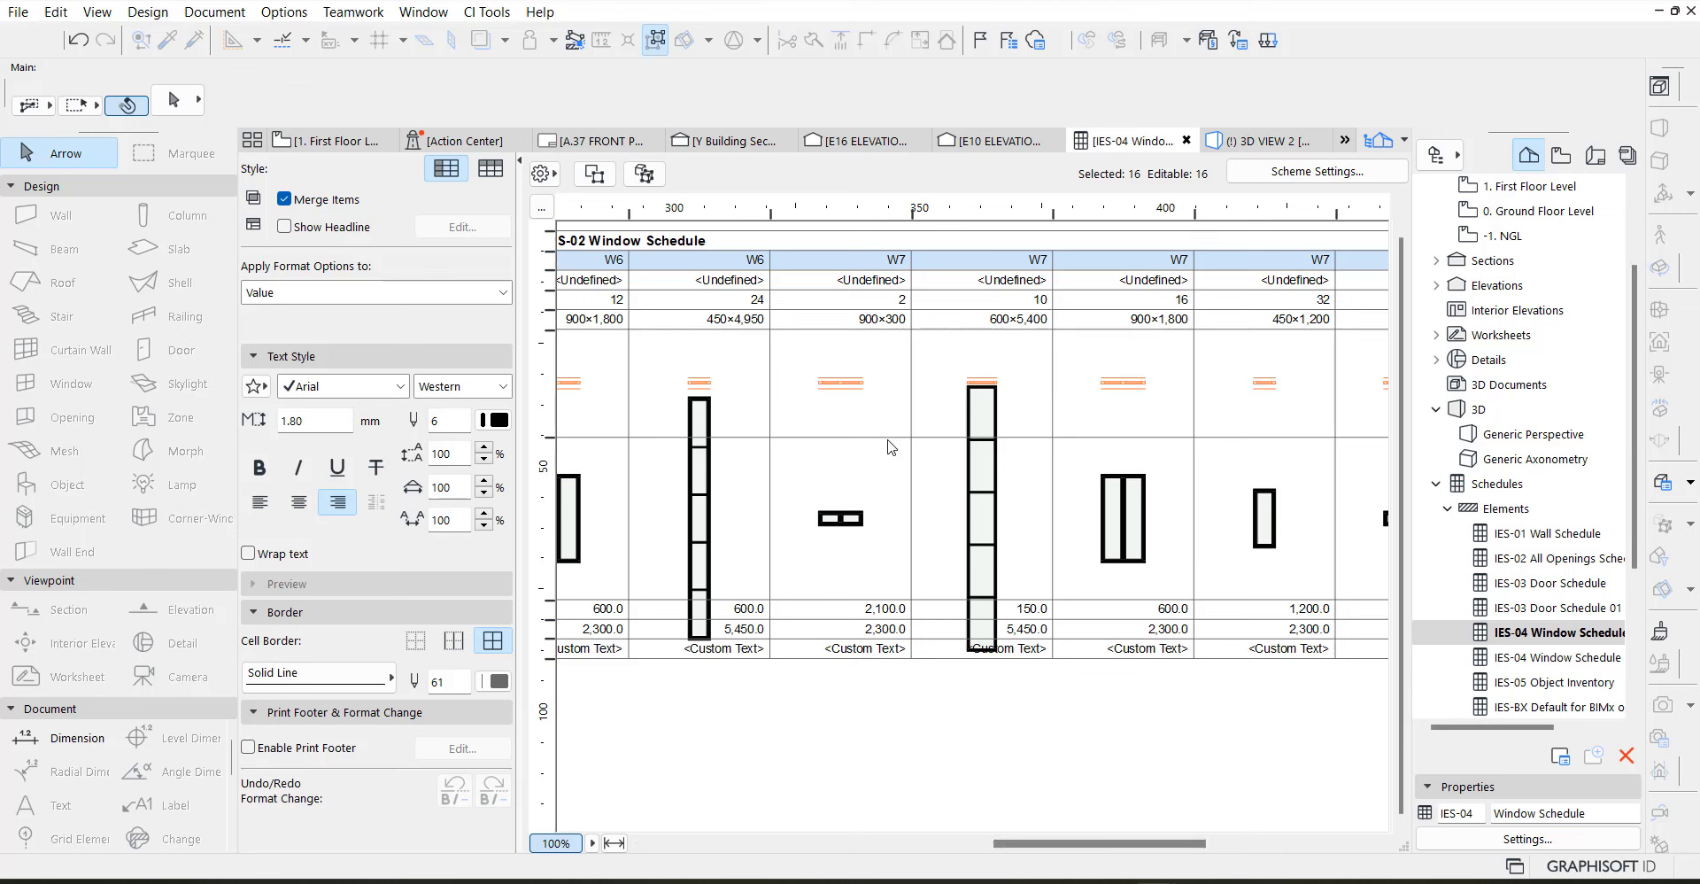
drag(1052, 843, 598, 836)
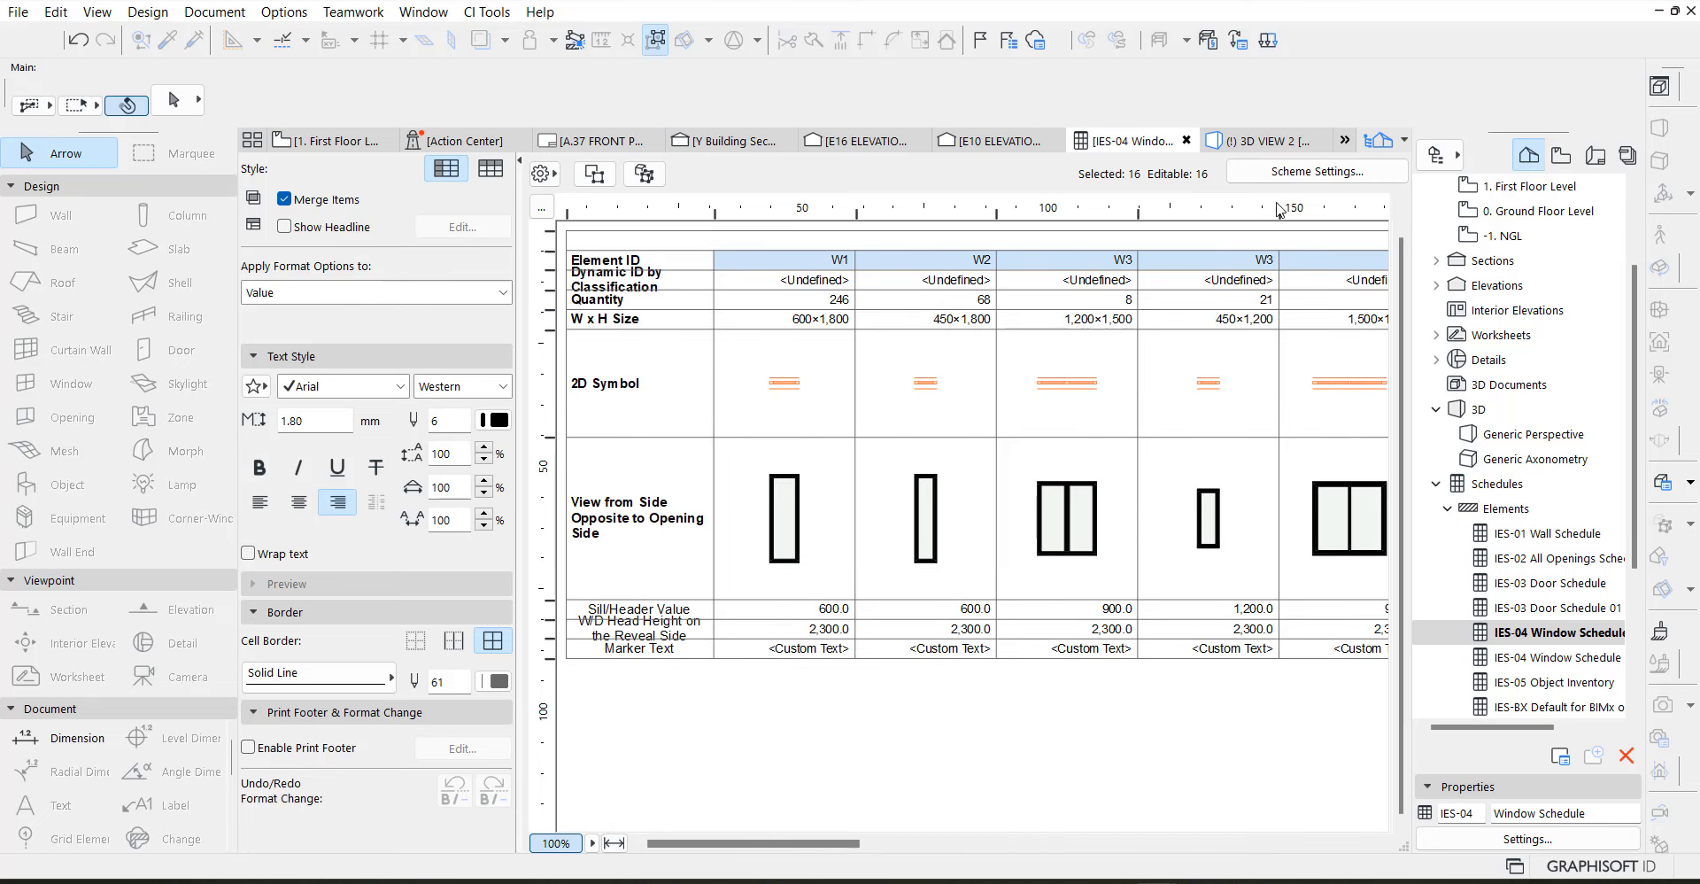
click(1186, 142)
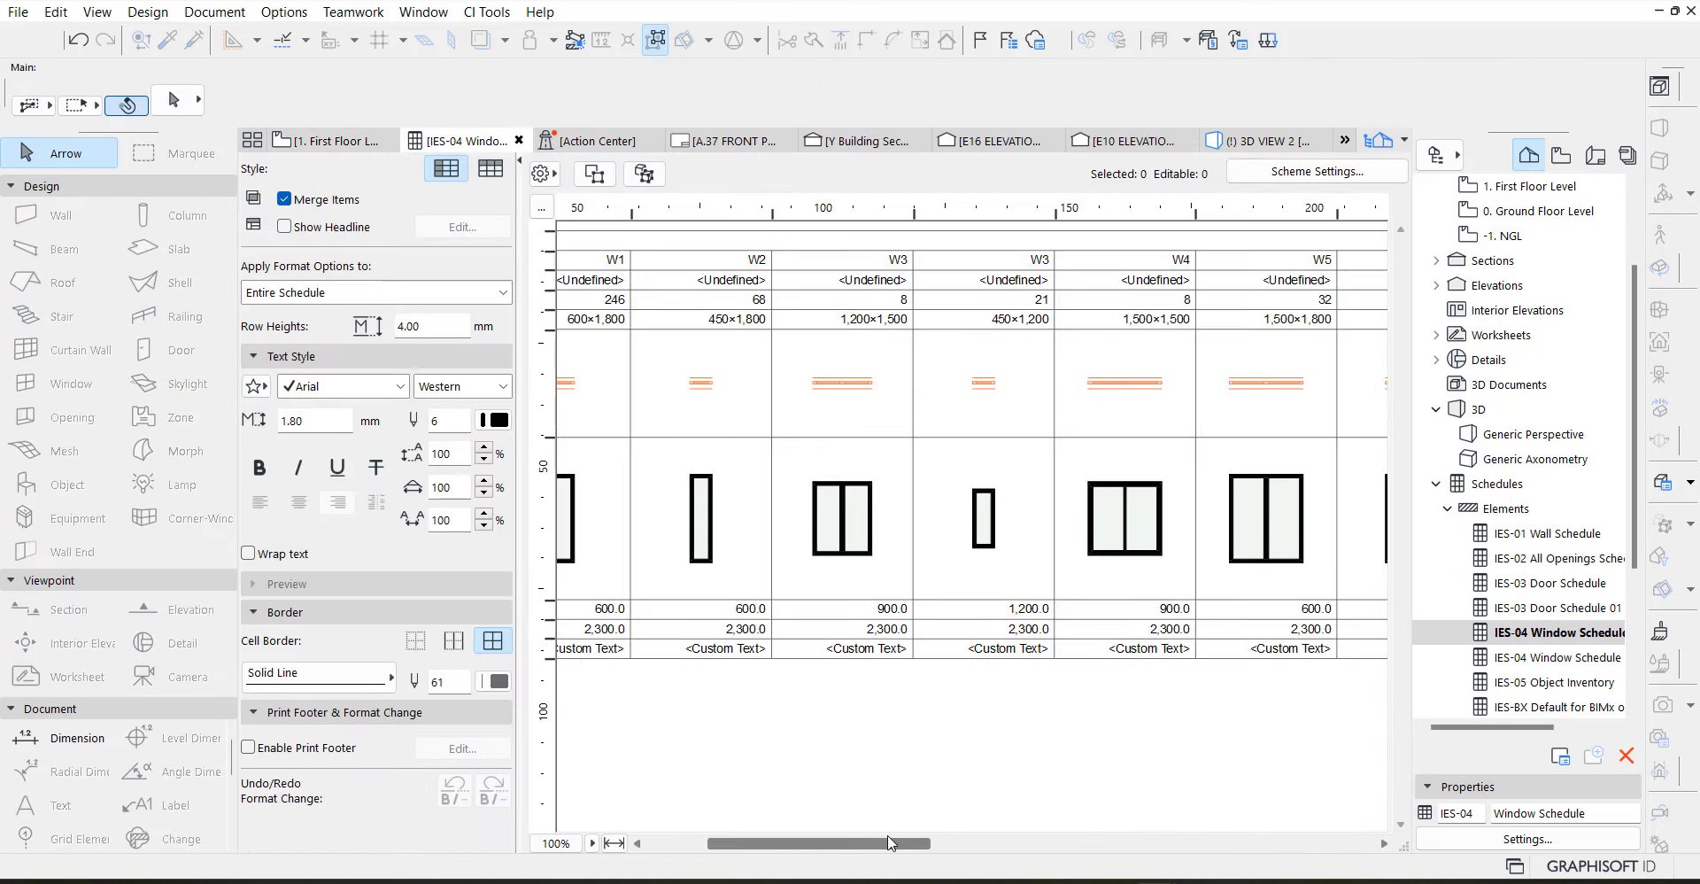
drag(891, 842, 763, 841)
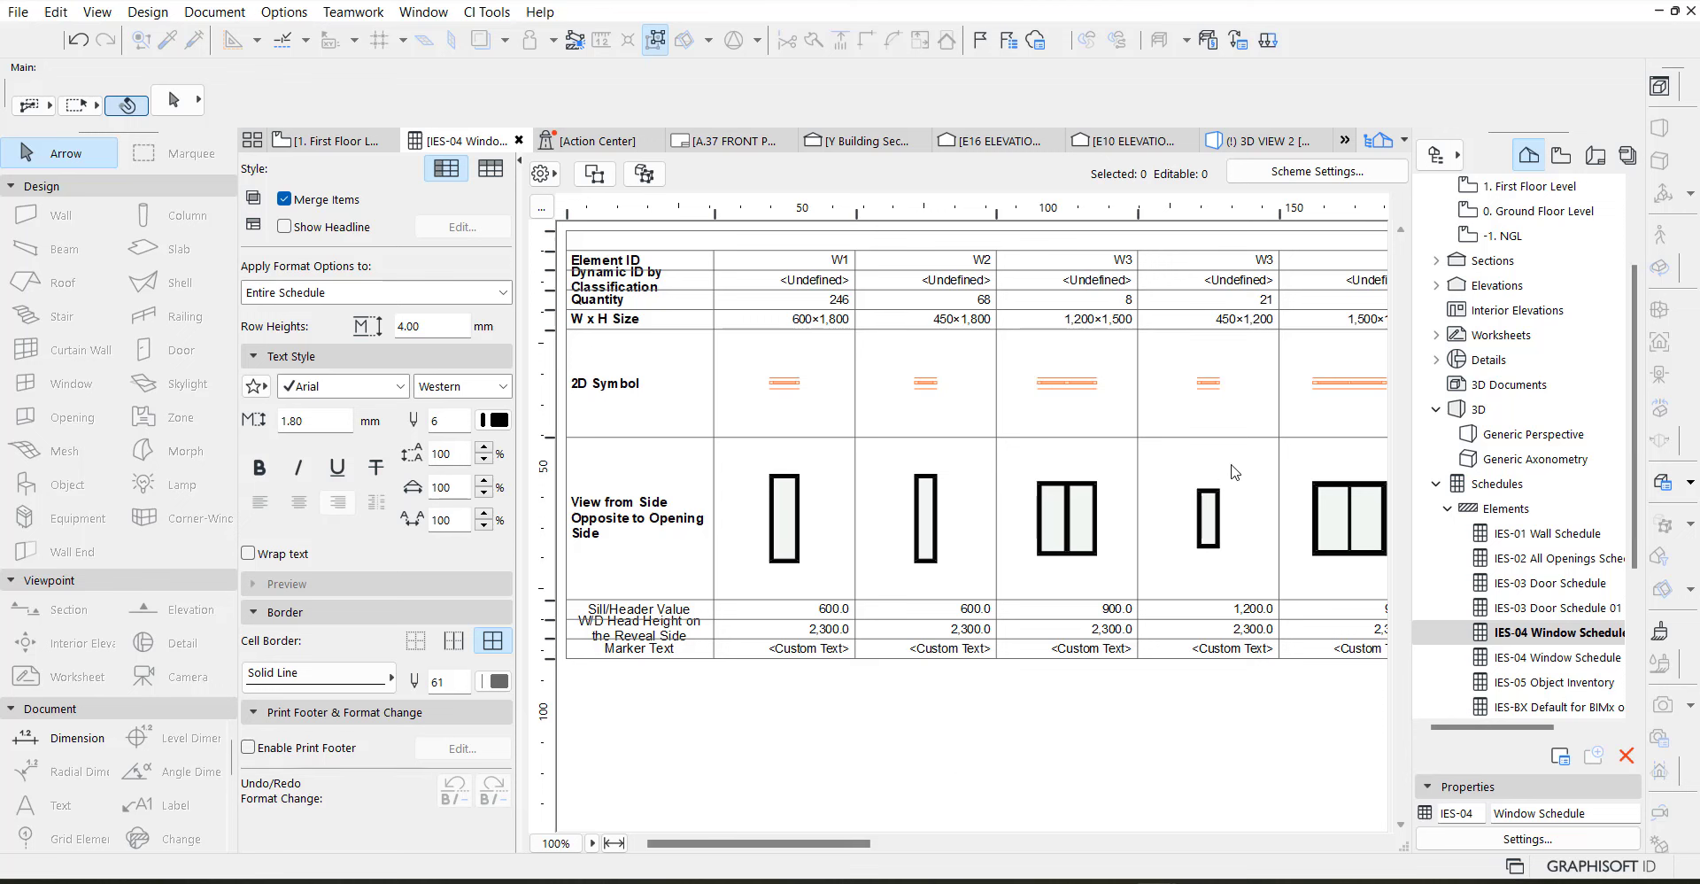
drag(797, 850, 869, 843)
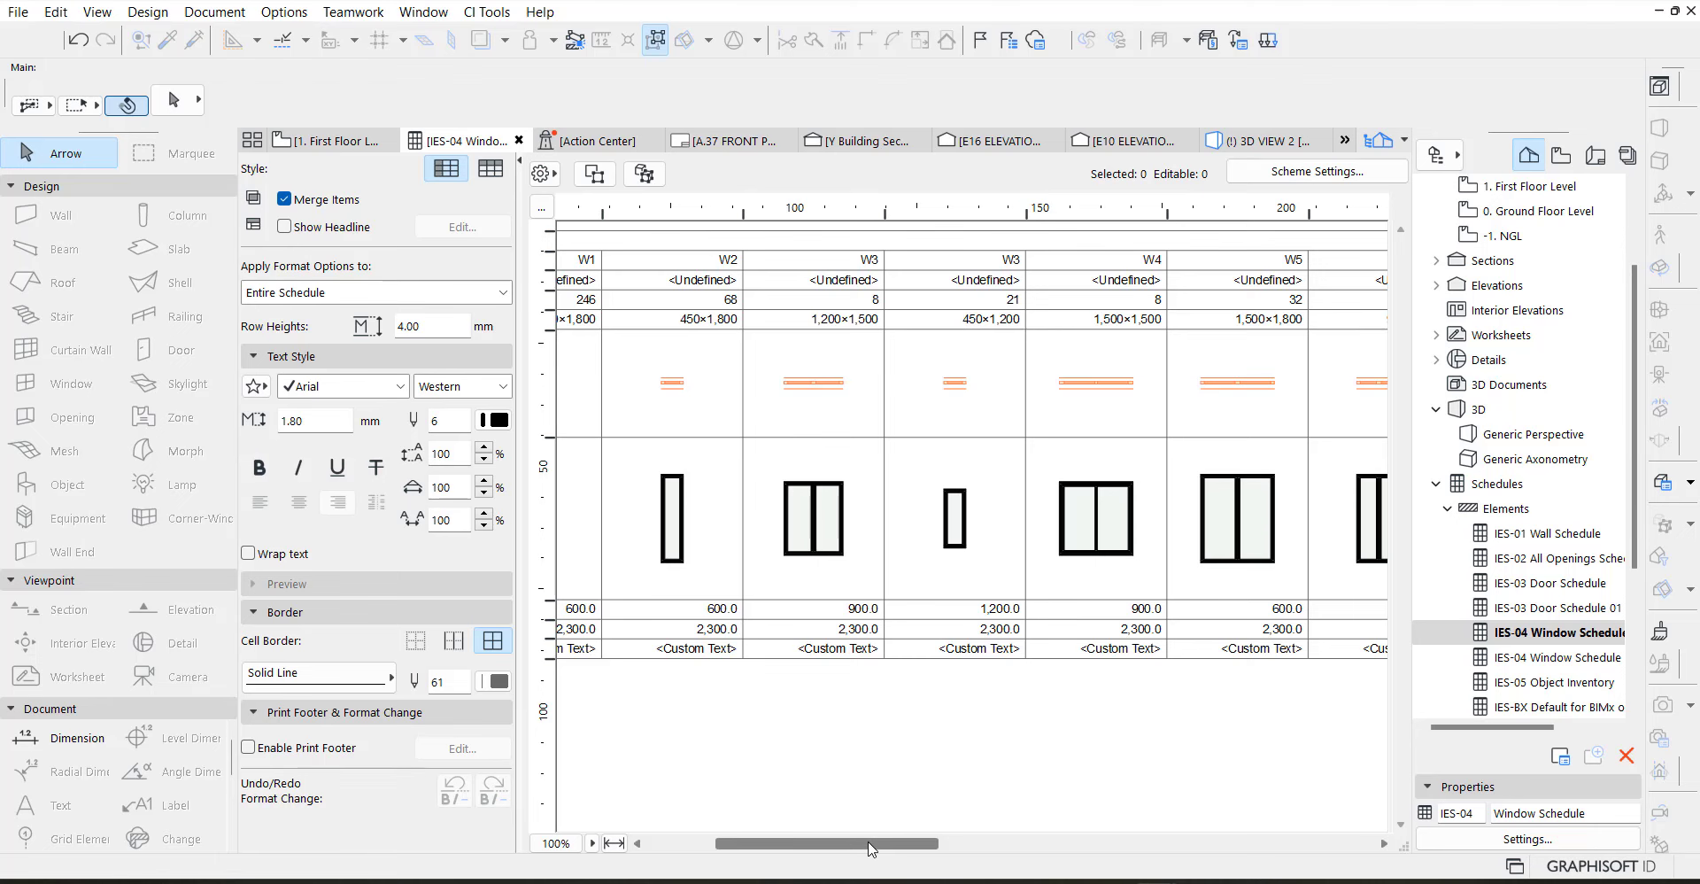
drag(872, 848, 962, 842)
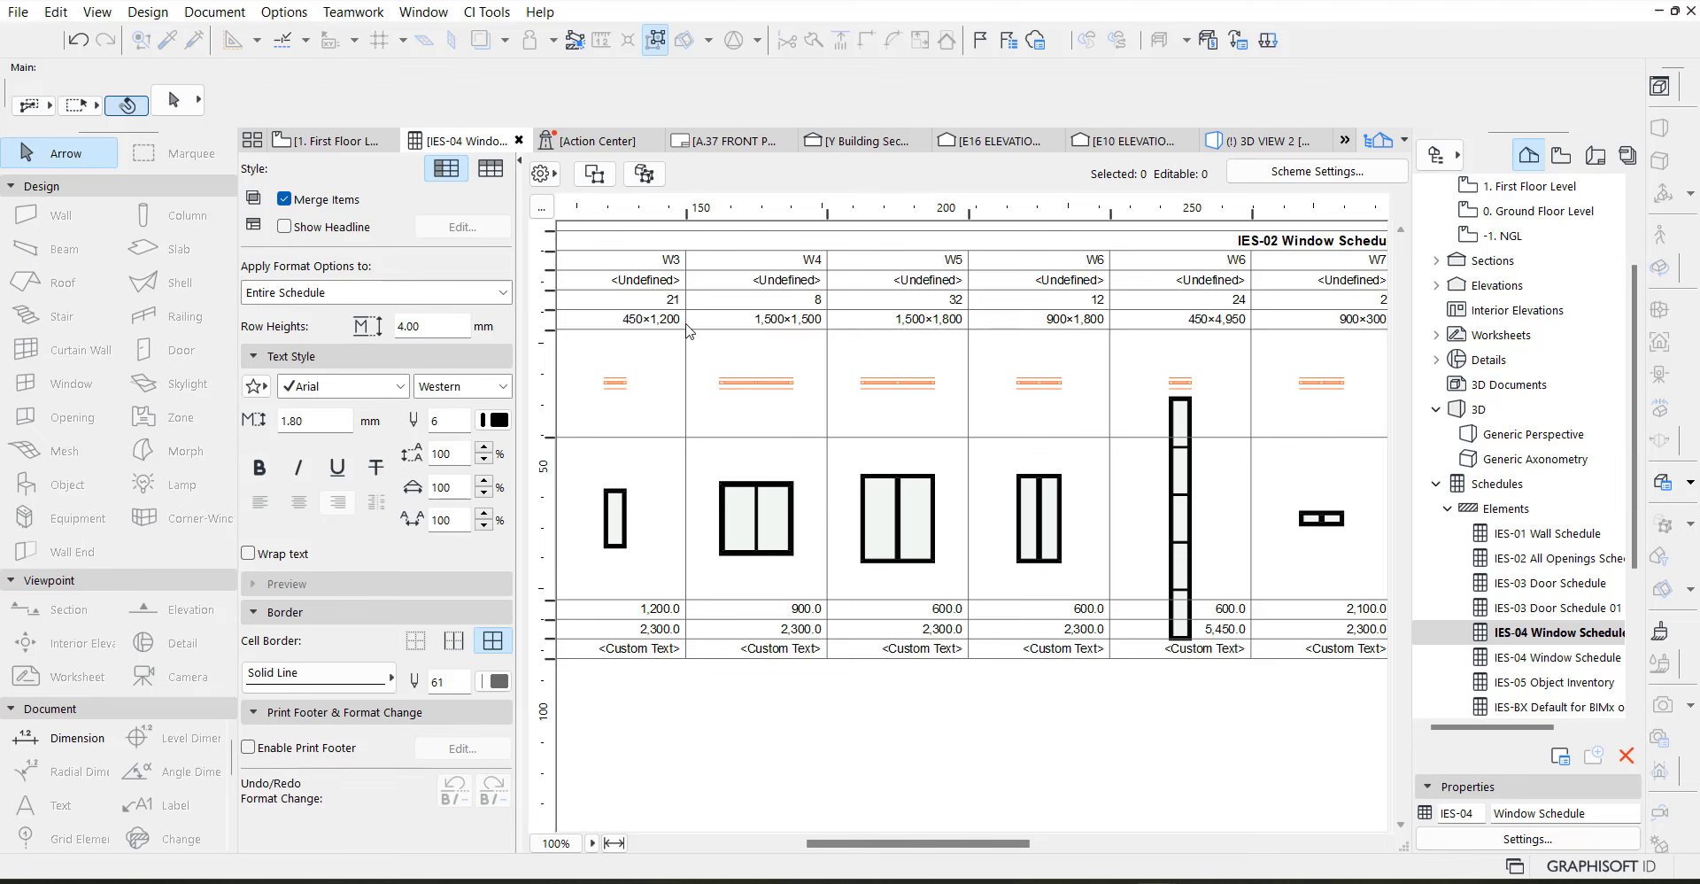
Change the ID of the 450×1,200 W3 windows to W7 in the IES-04 Window Schedule
click(675, 267)
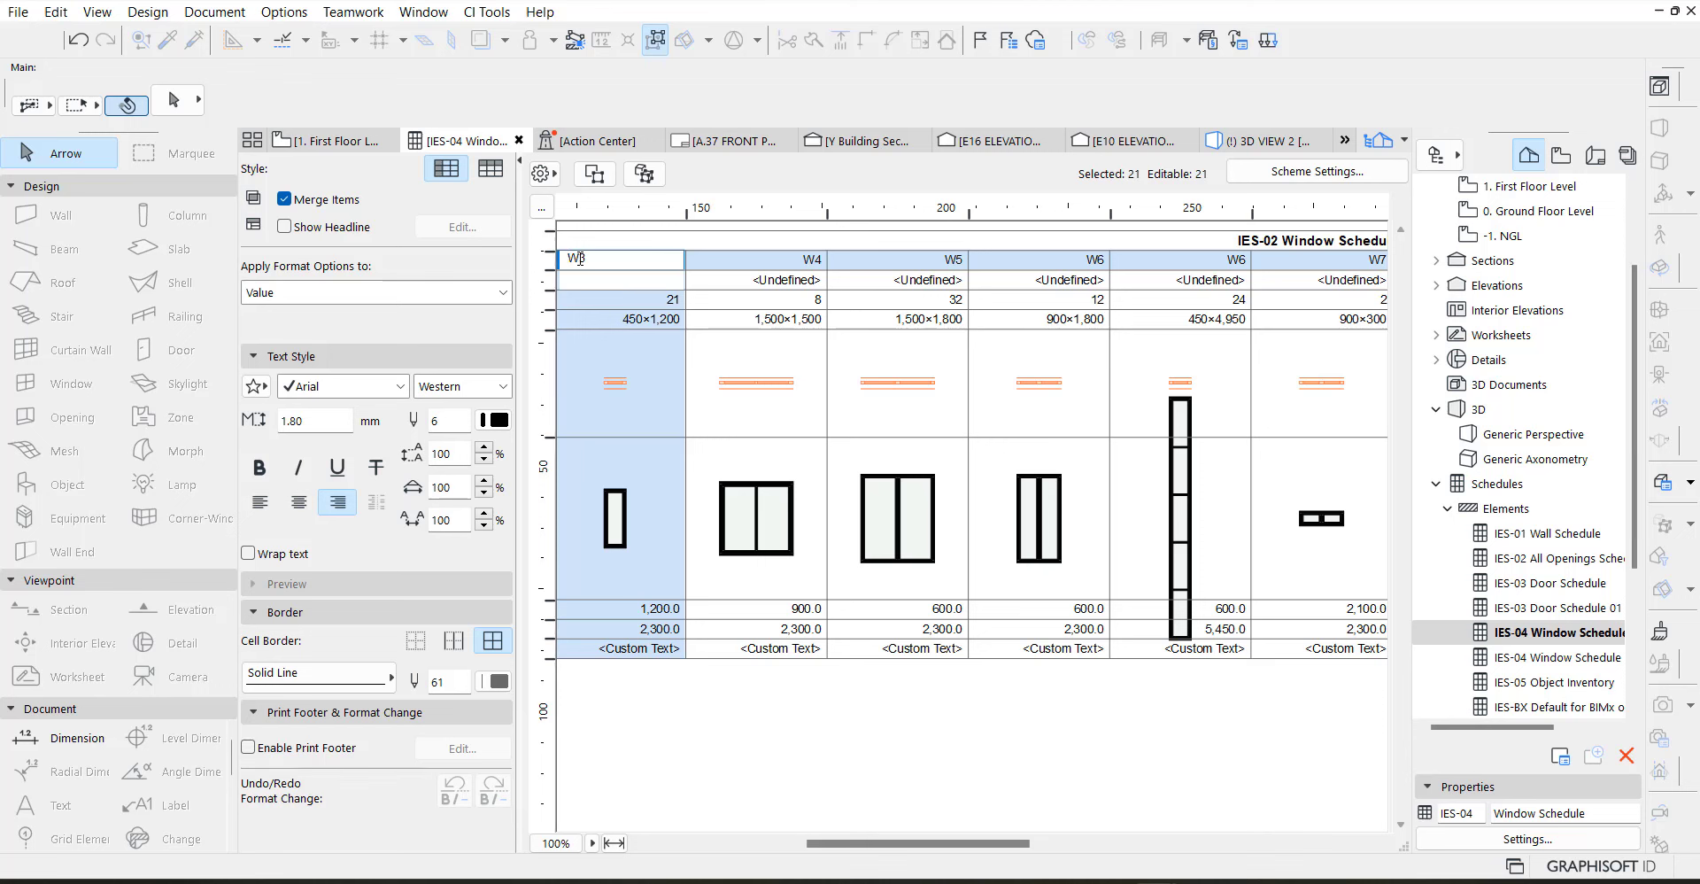
drag(577, 258, 614, 258)
drag(966, 843, 1266, 857)
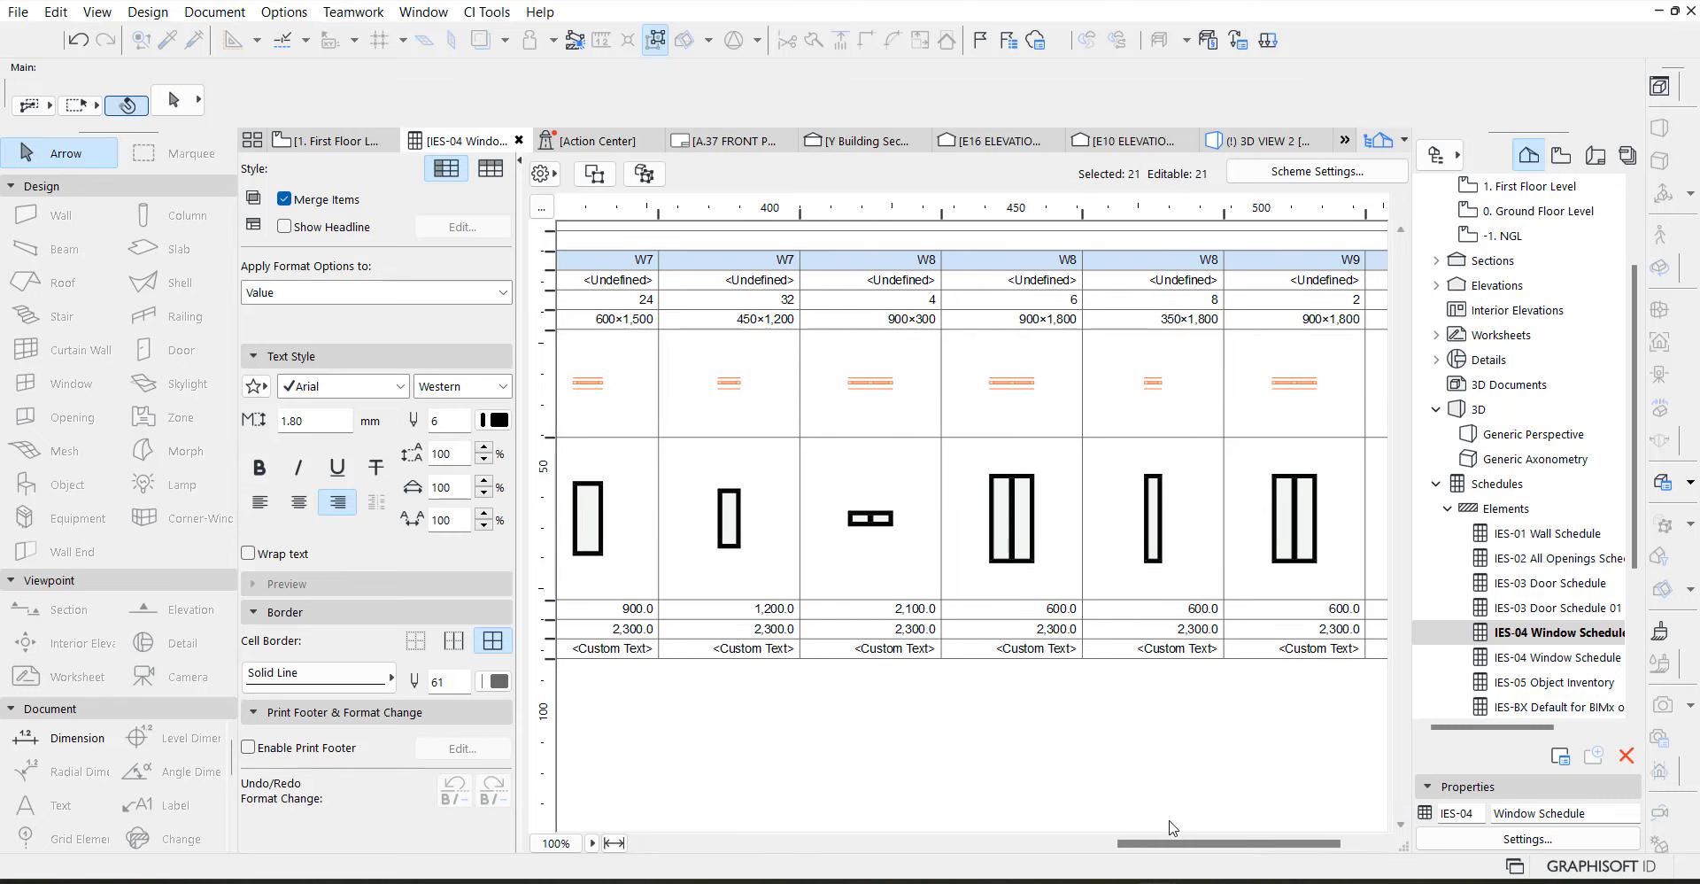
drag(1142, 846, 899, 827)
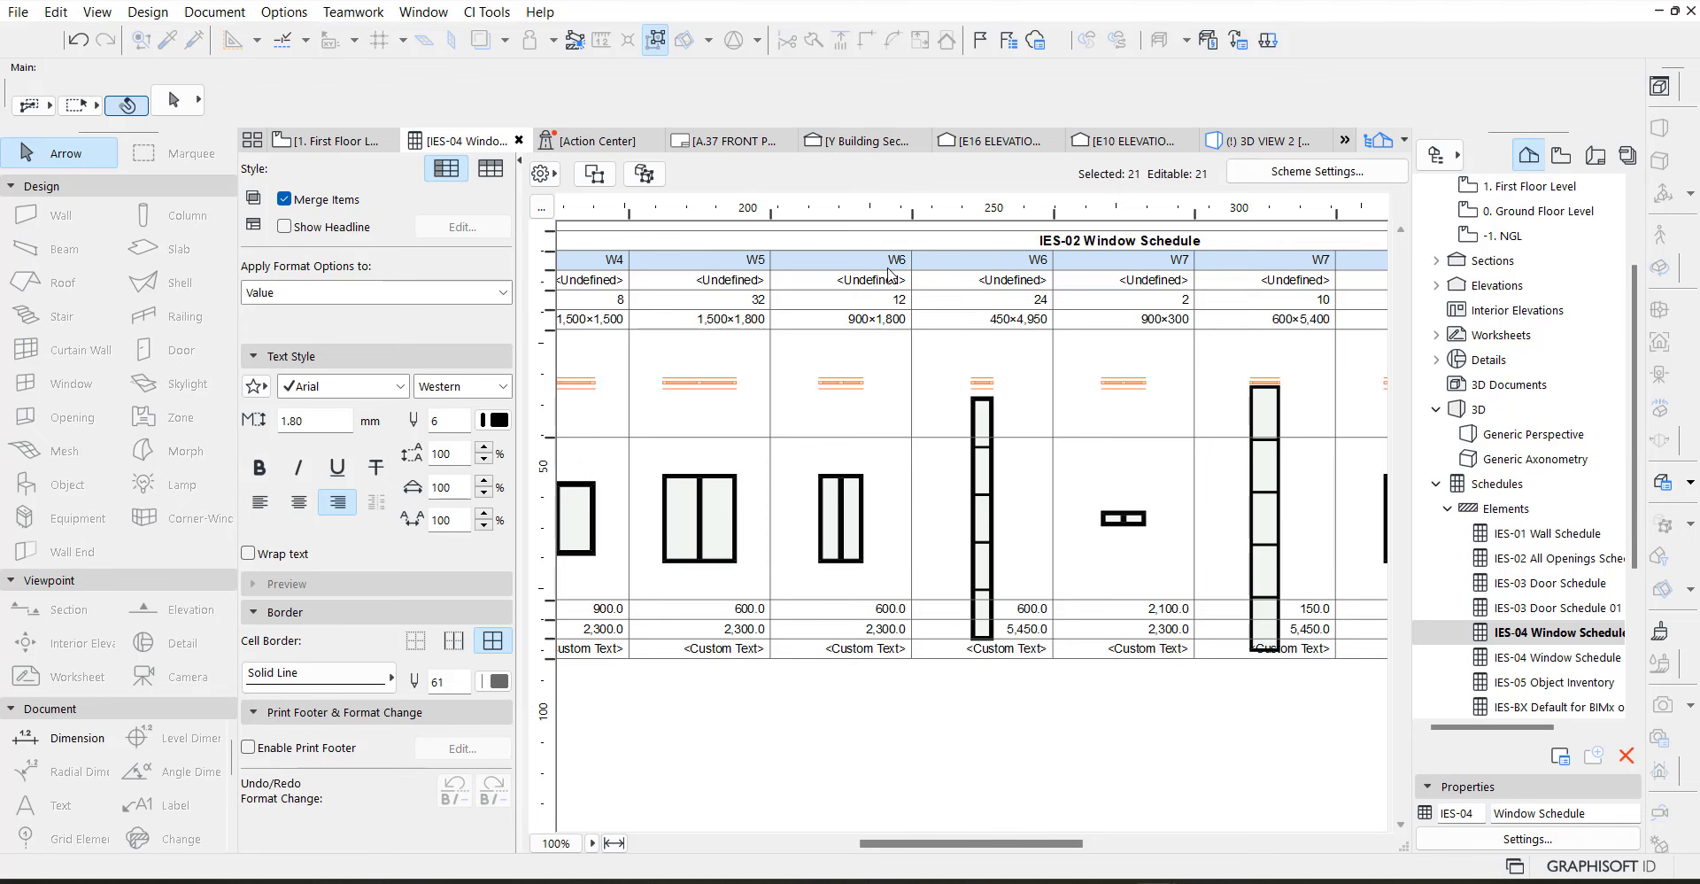
Change the IDs of the 900×1,800 W8 and W9 windows to W6, and of the 900×300 W9 windows to W8
drag(945, 847, 1271, 861)
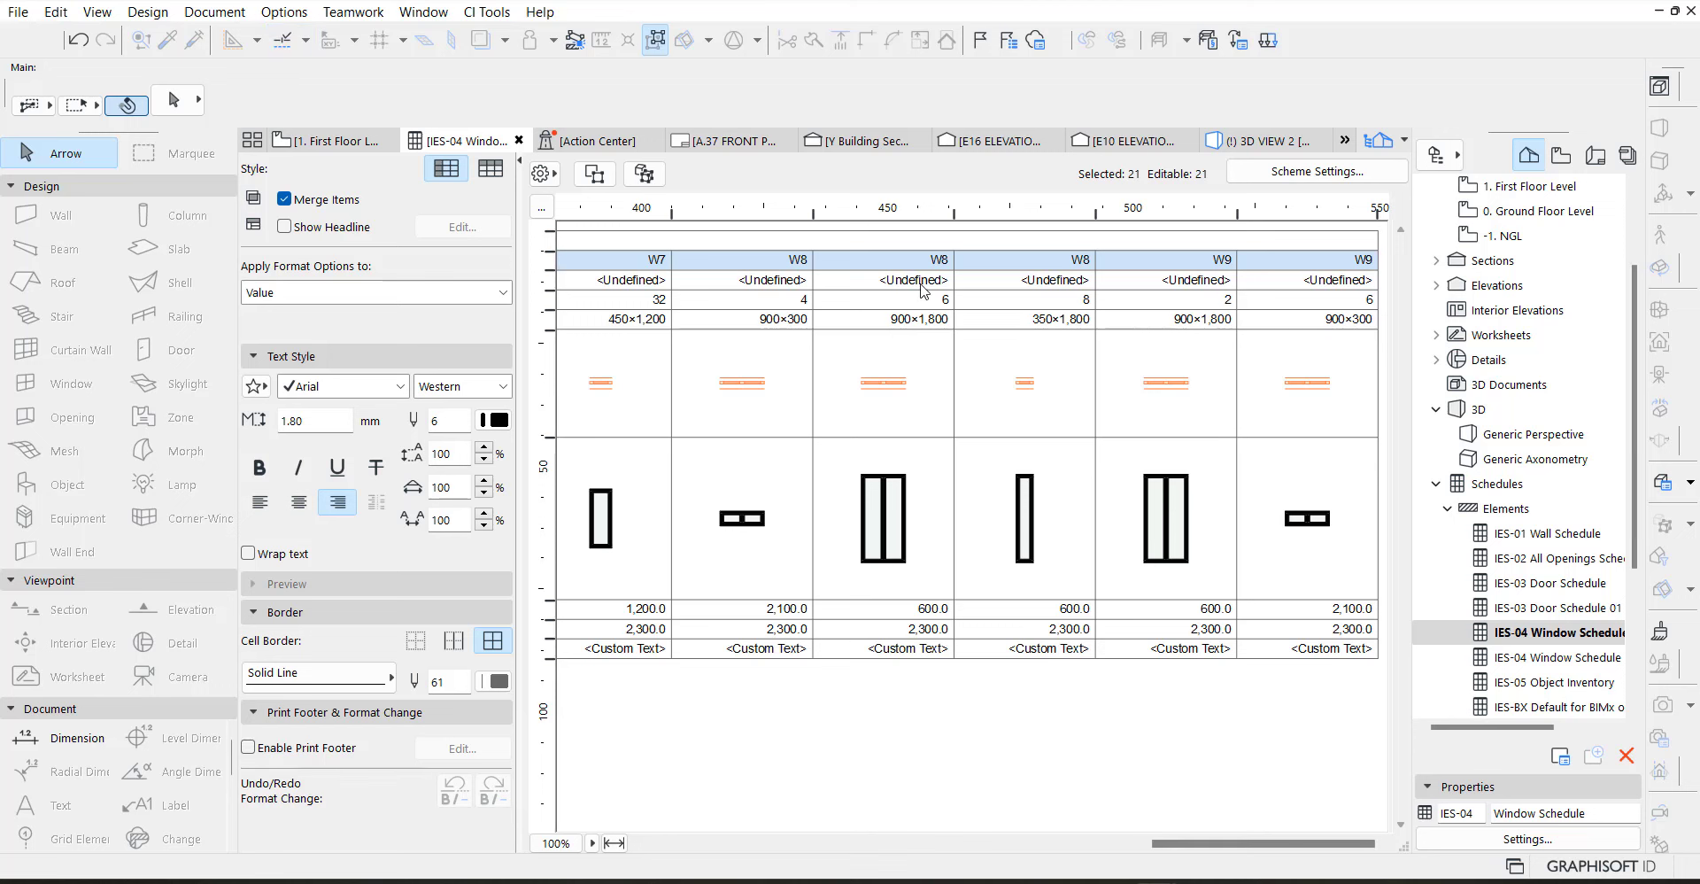
click(939, 259)
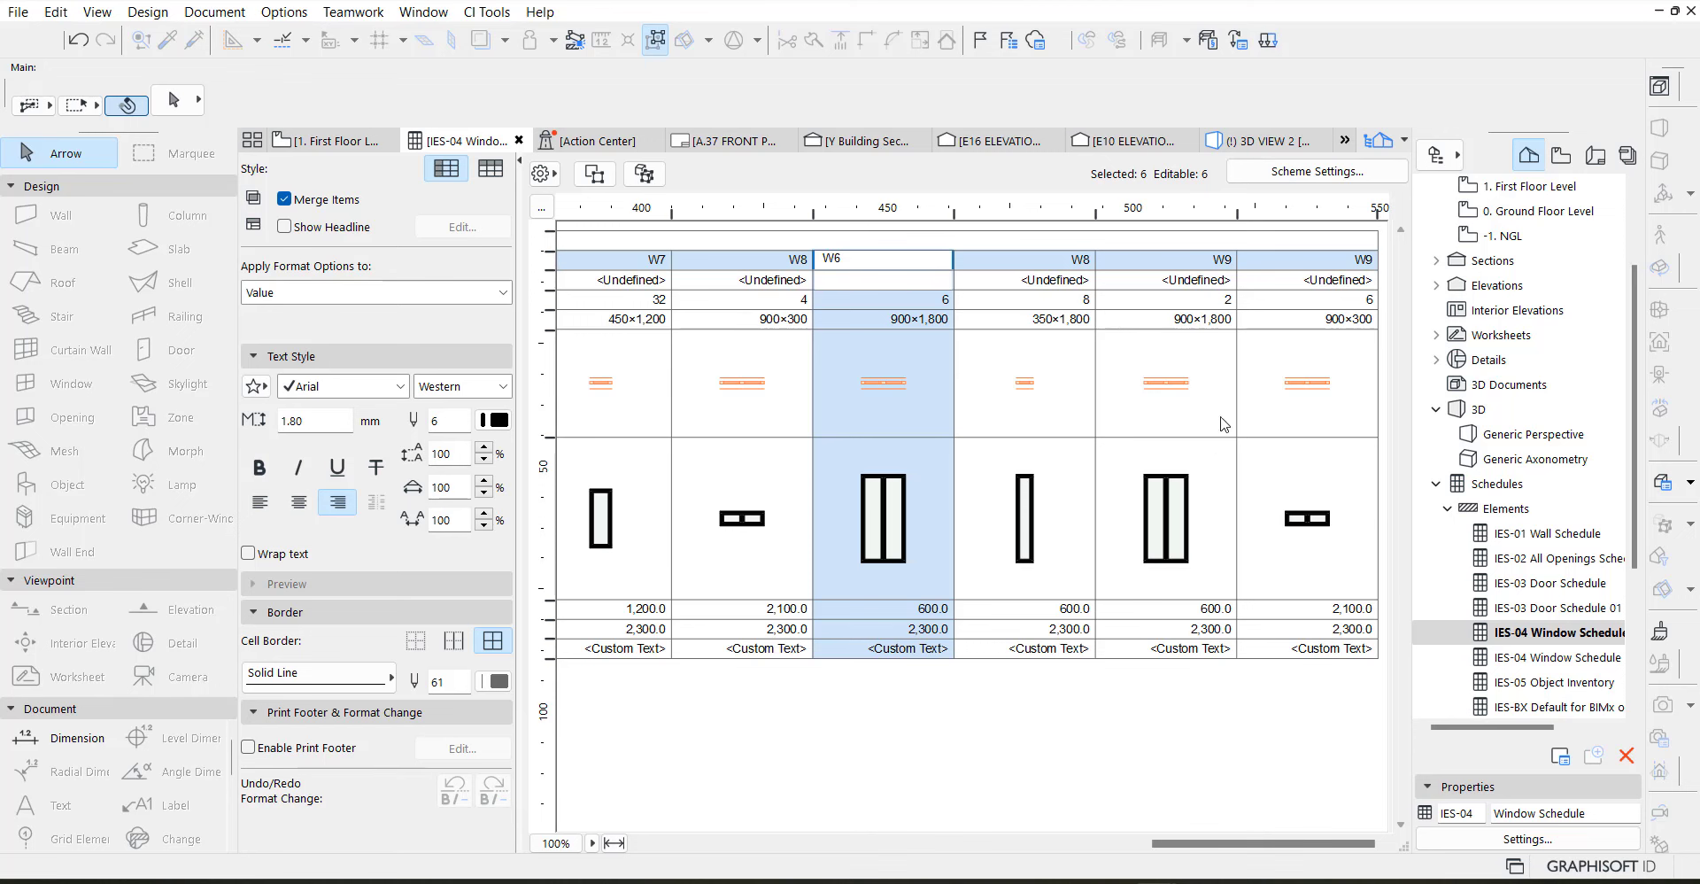
click(1222, 264)
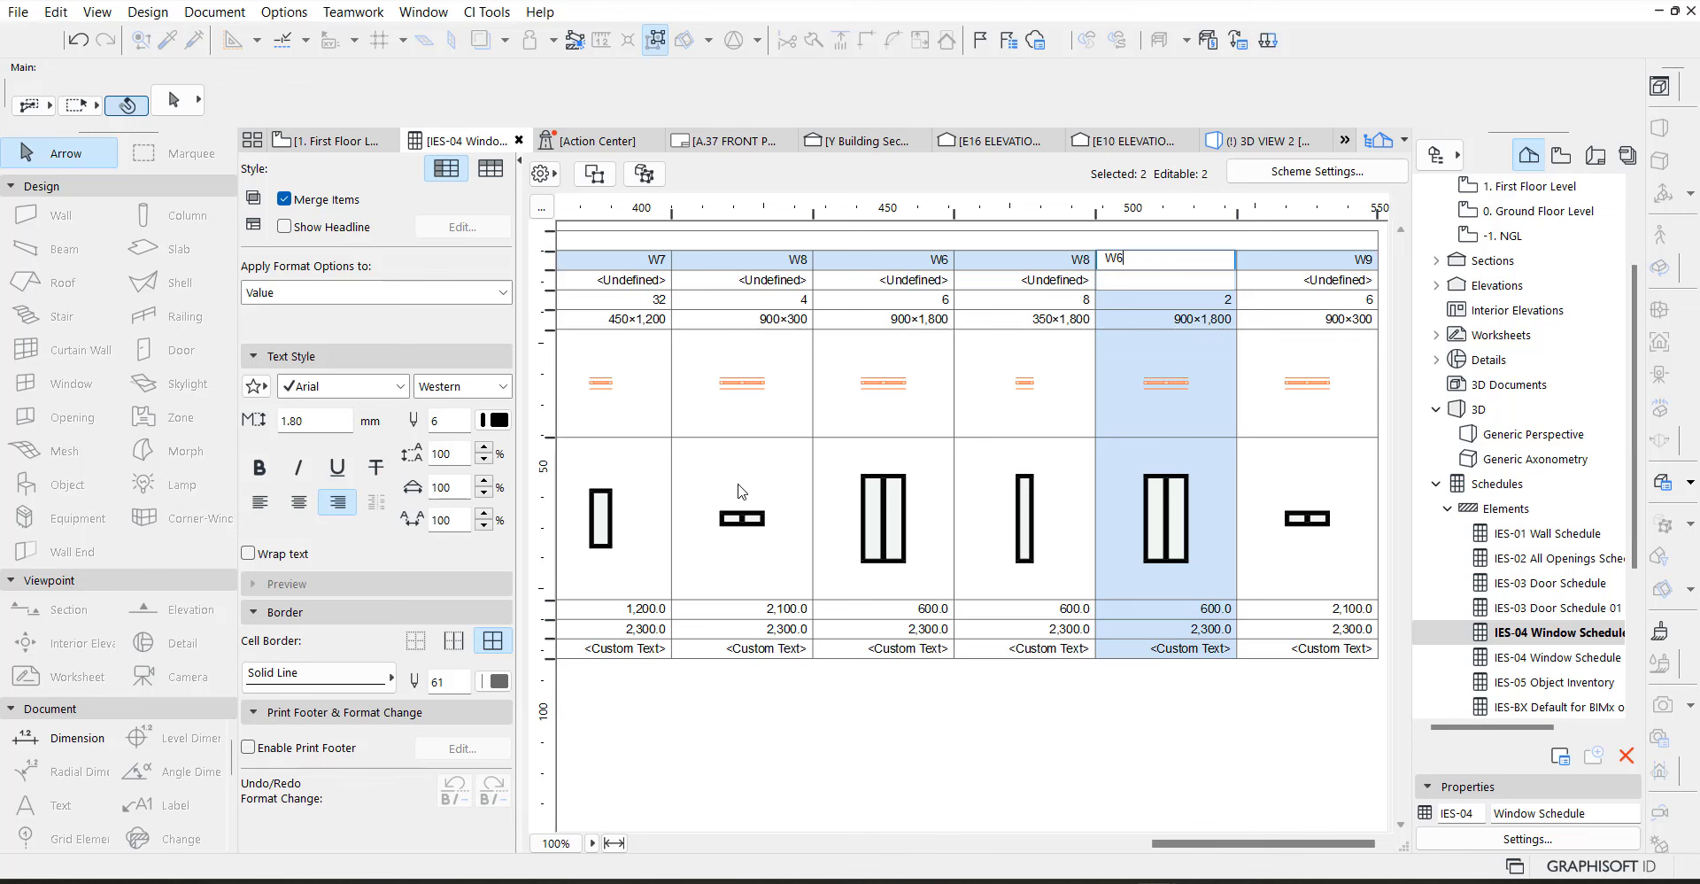
click(1307, 500)
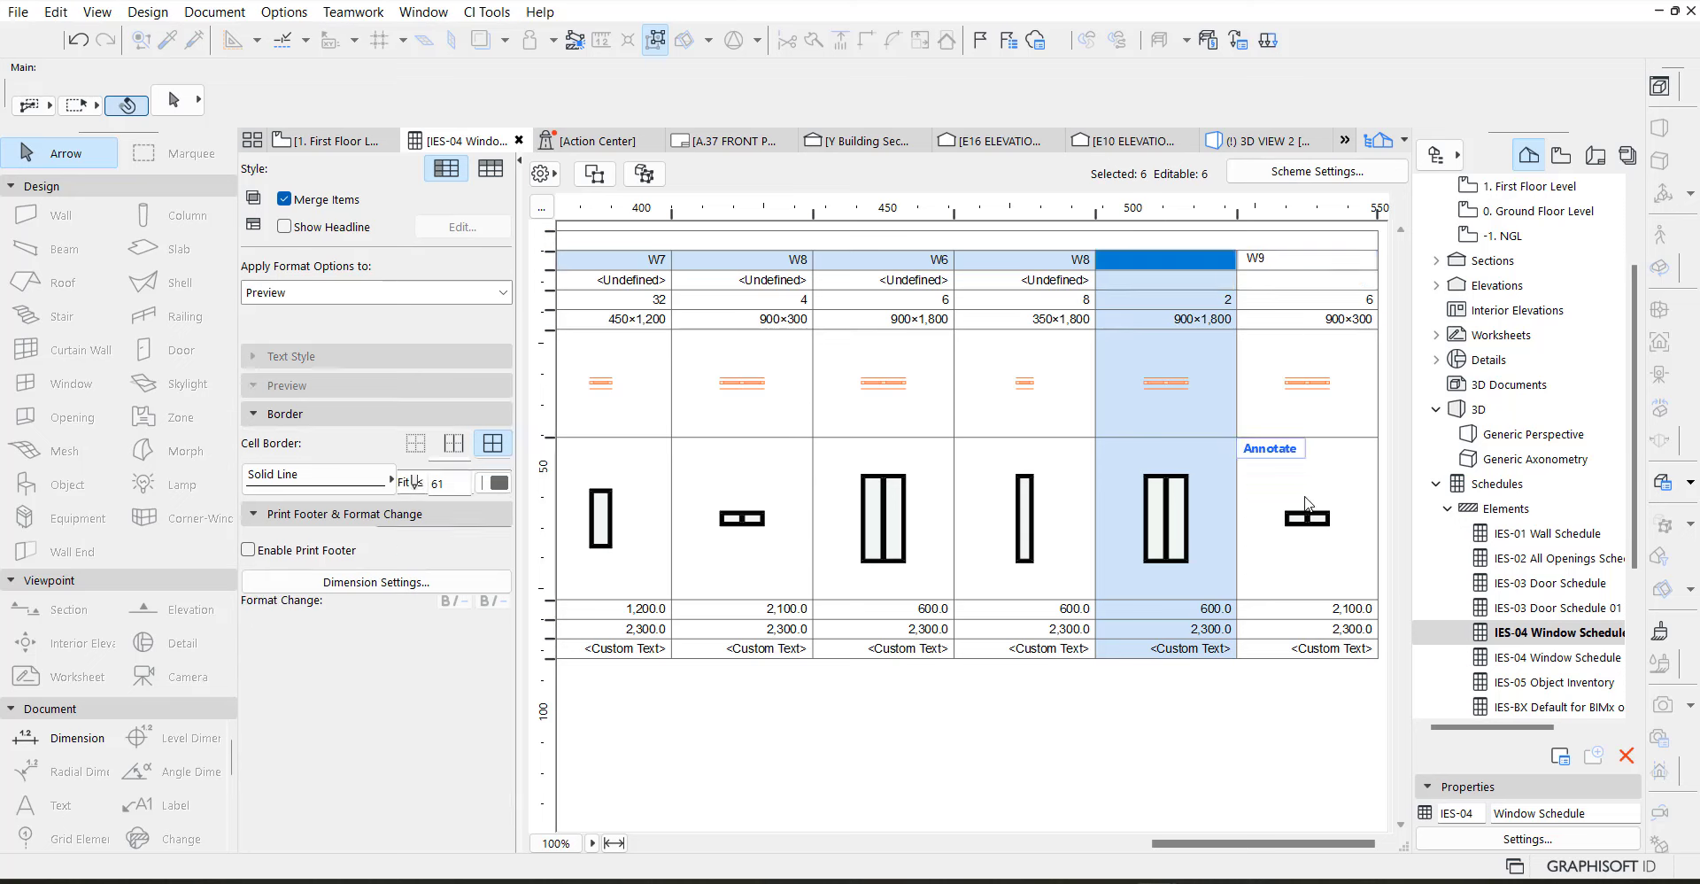
click(1269, 259)
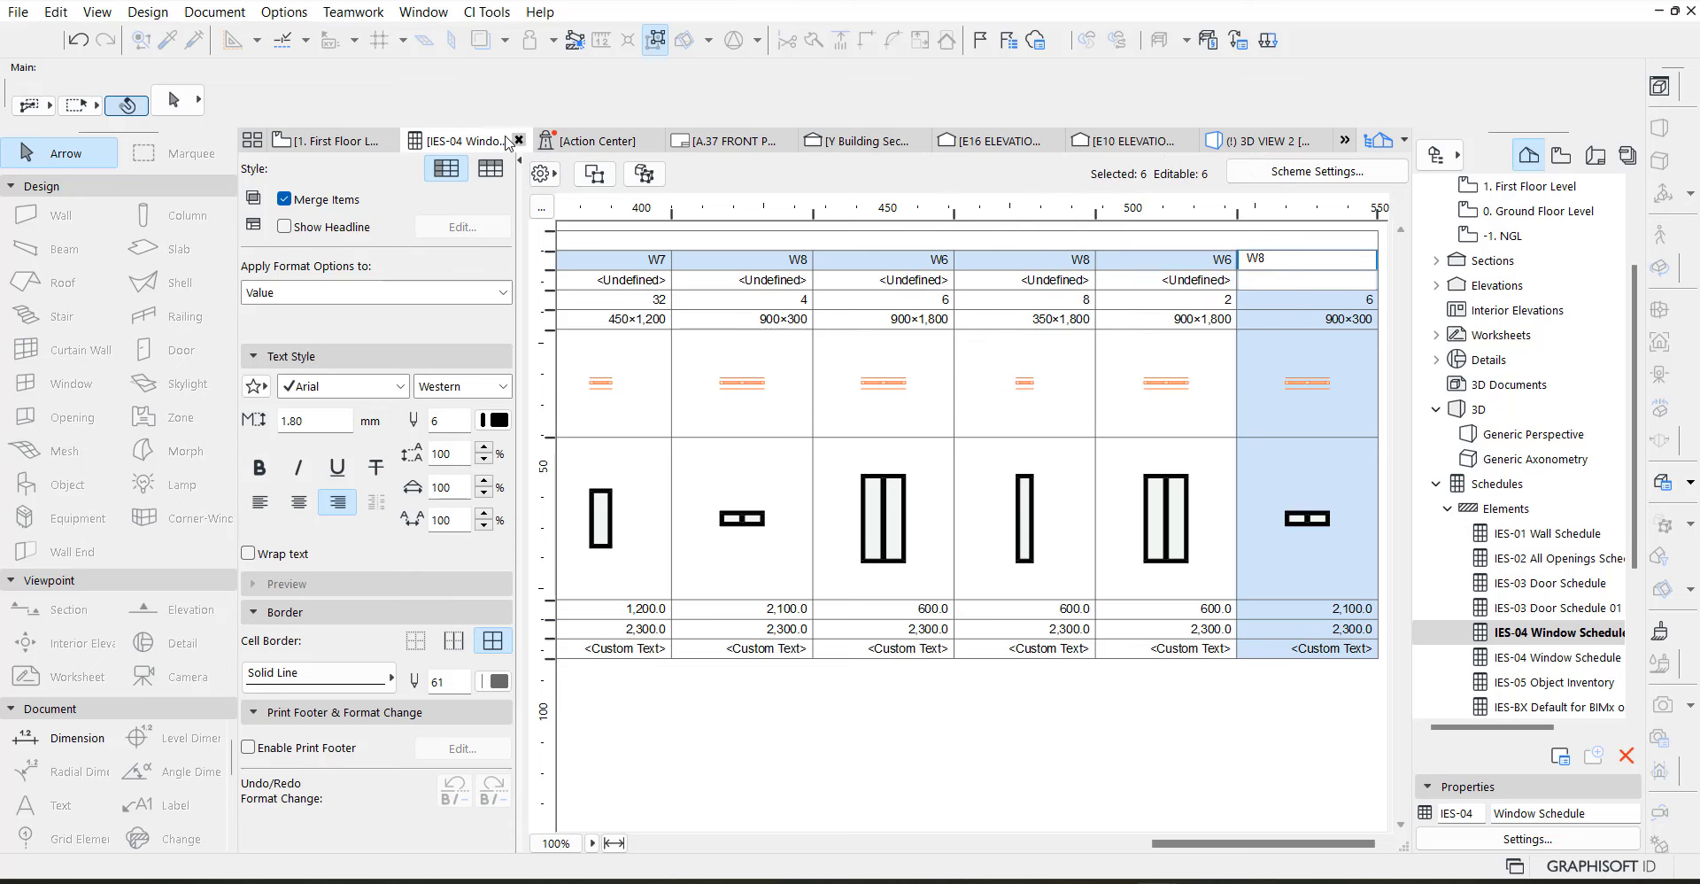
Close and reopen the IES-04 Window Schedule to refresh its merged entries, and review the IDs and sizes from W1 to W7
click(519, 140)
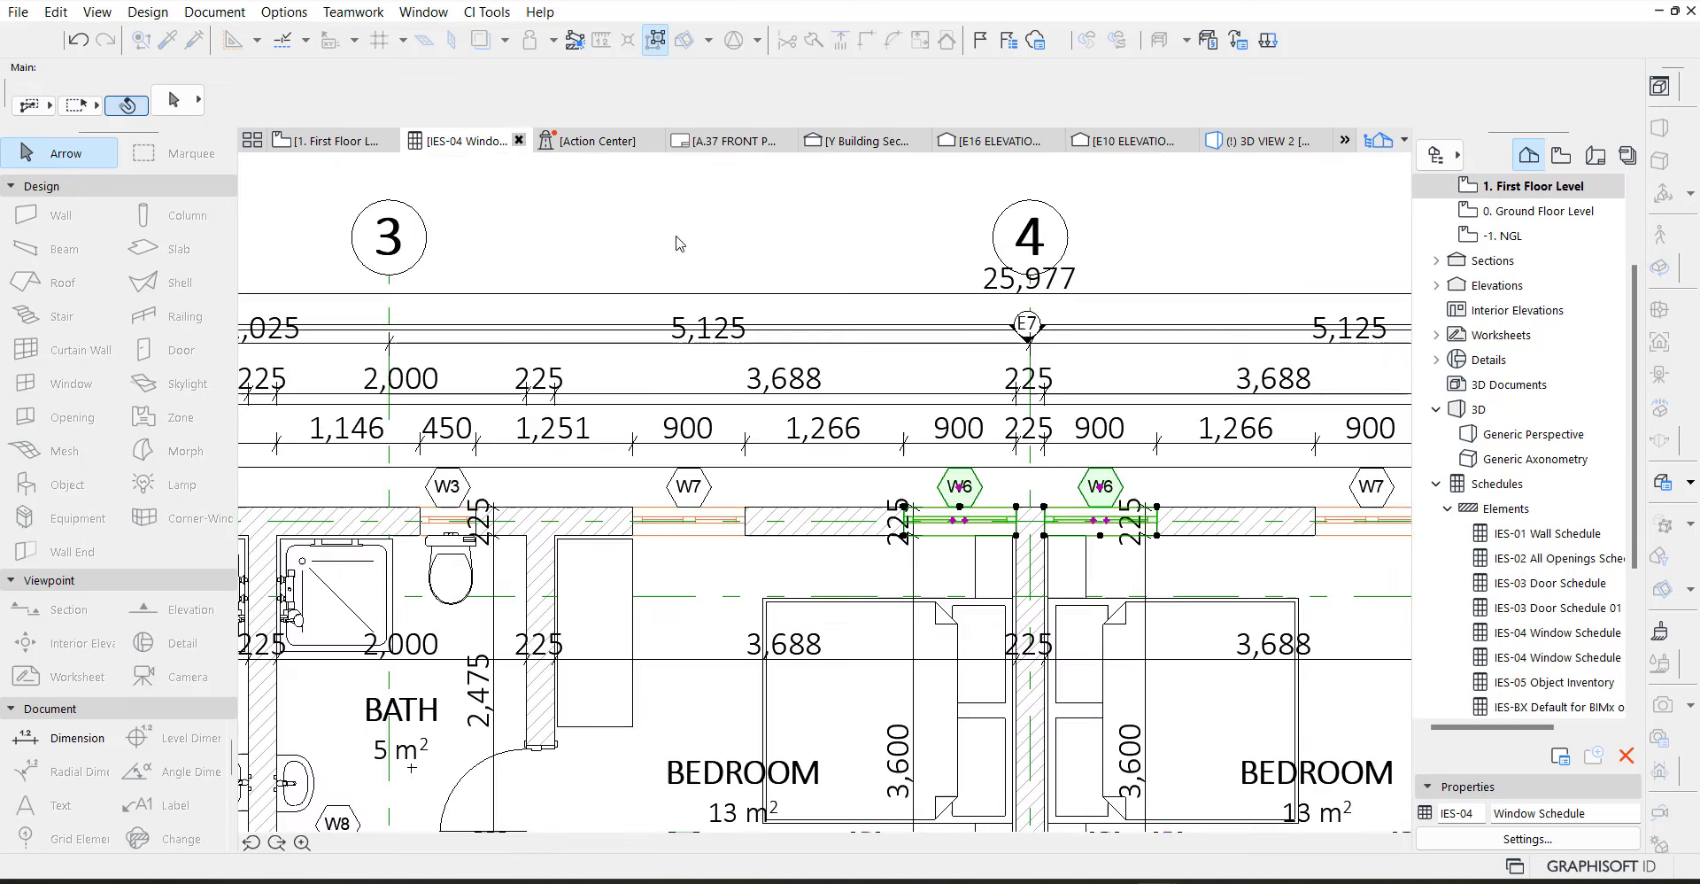
click(1560, 632)
double_click(1485, 632)
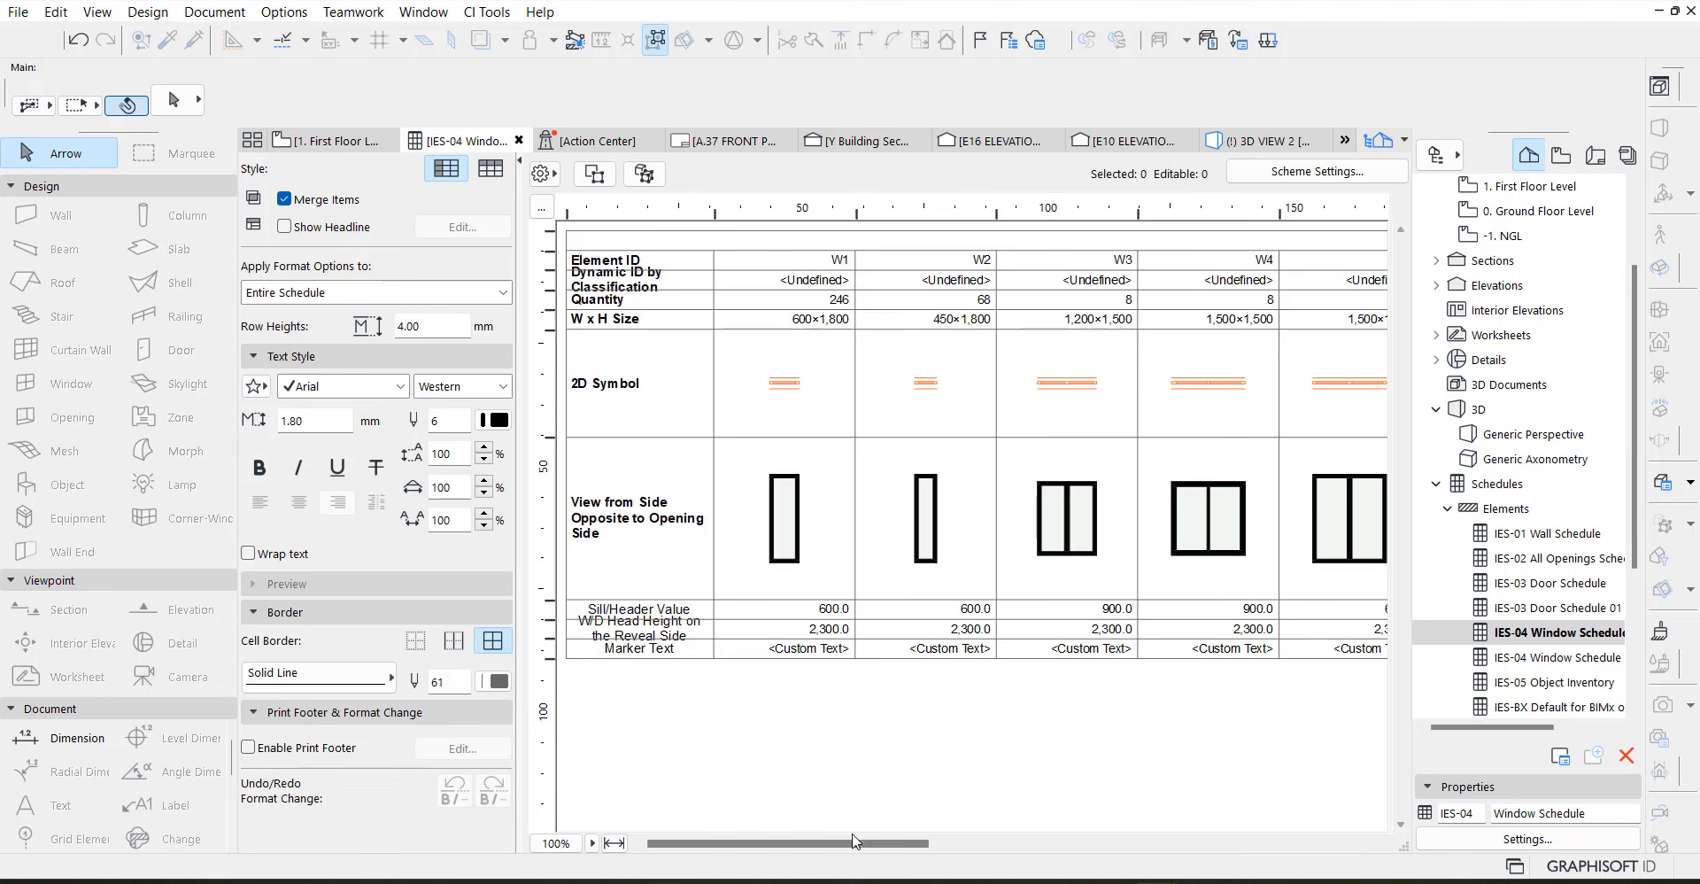
drag(857, 849, 1028, 850)
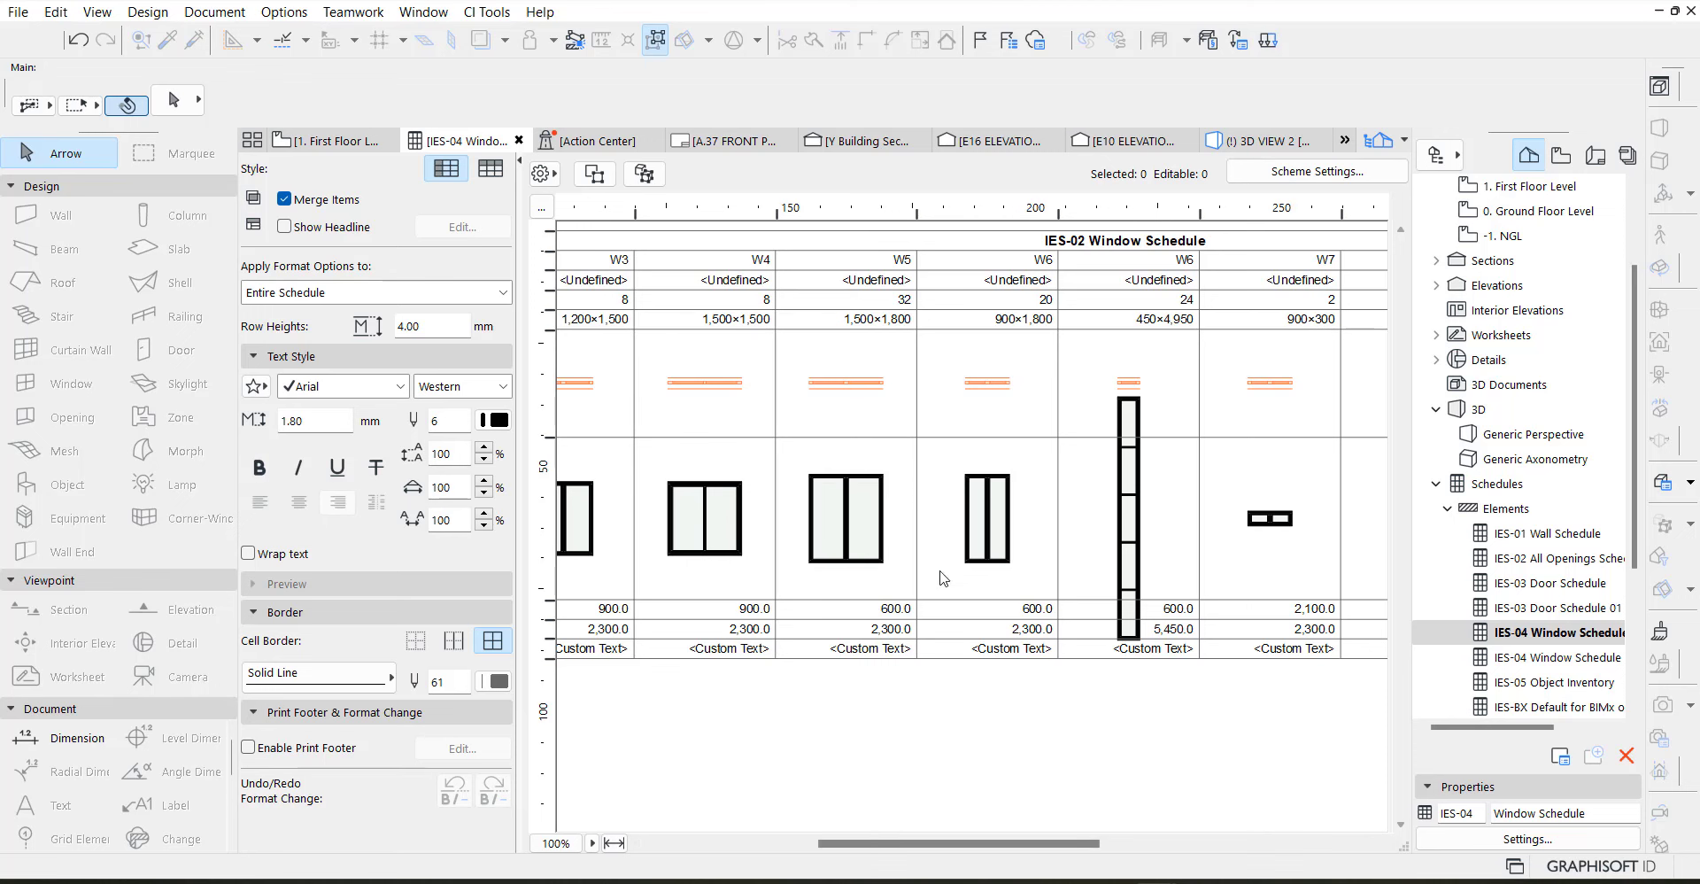
drag(921, 846, 887, 846)
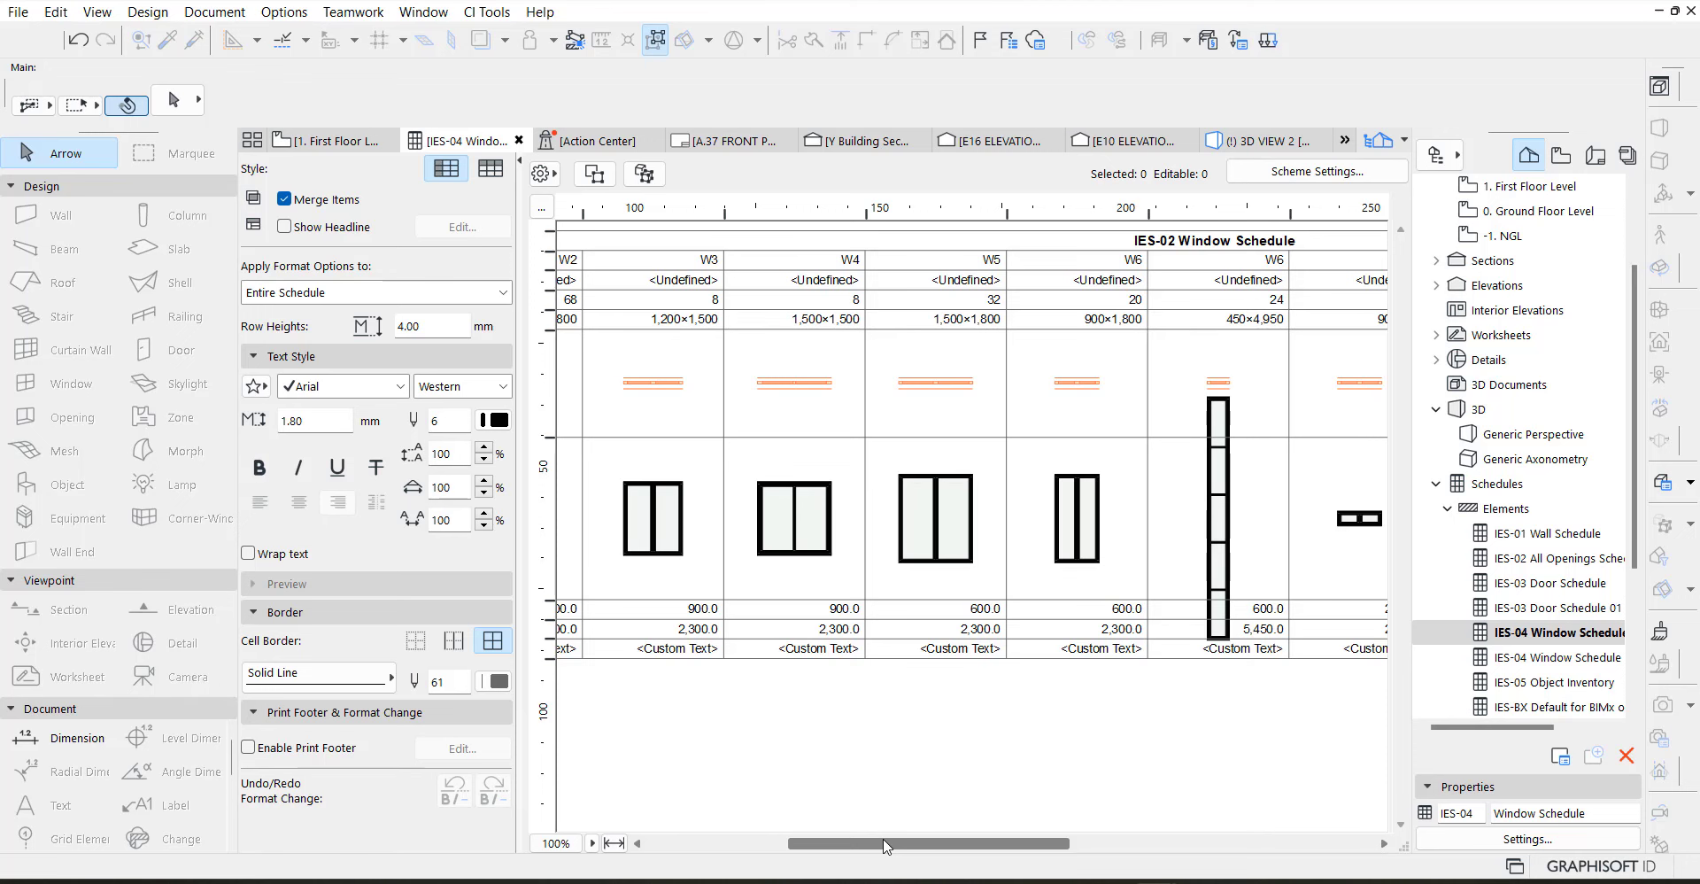
drag(907, 848, 1087, 843)
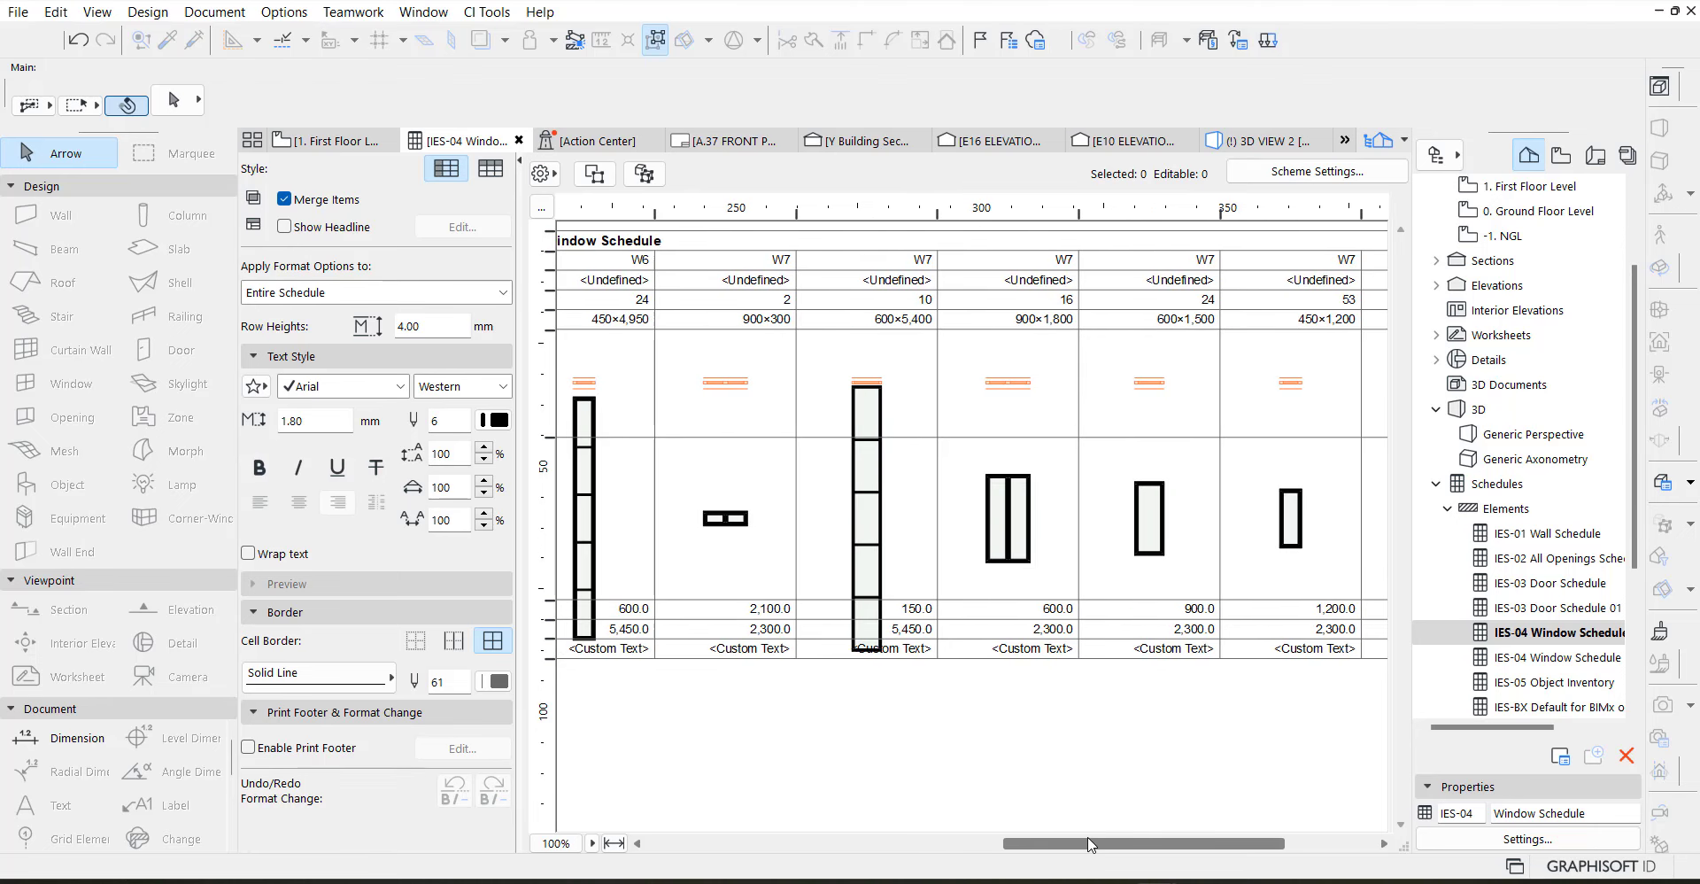
Change the ID of the tall 450×4,950 W6 windows to W10
click(643, 353)
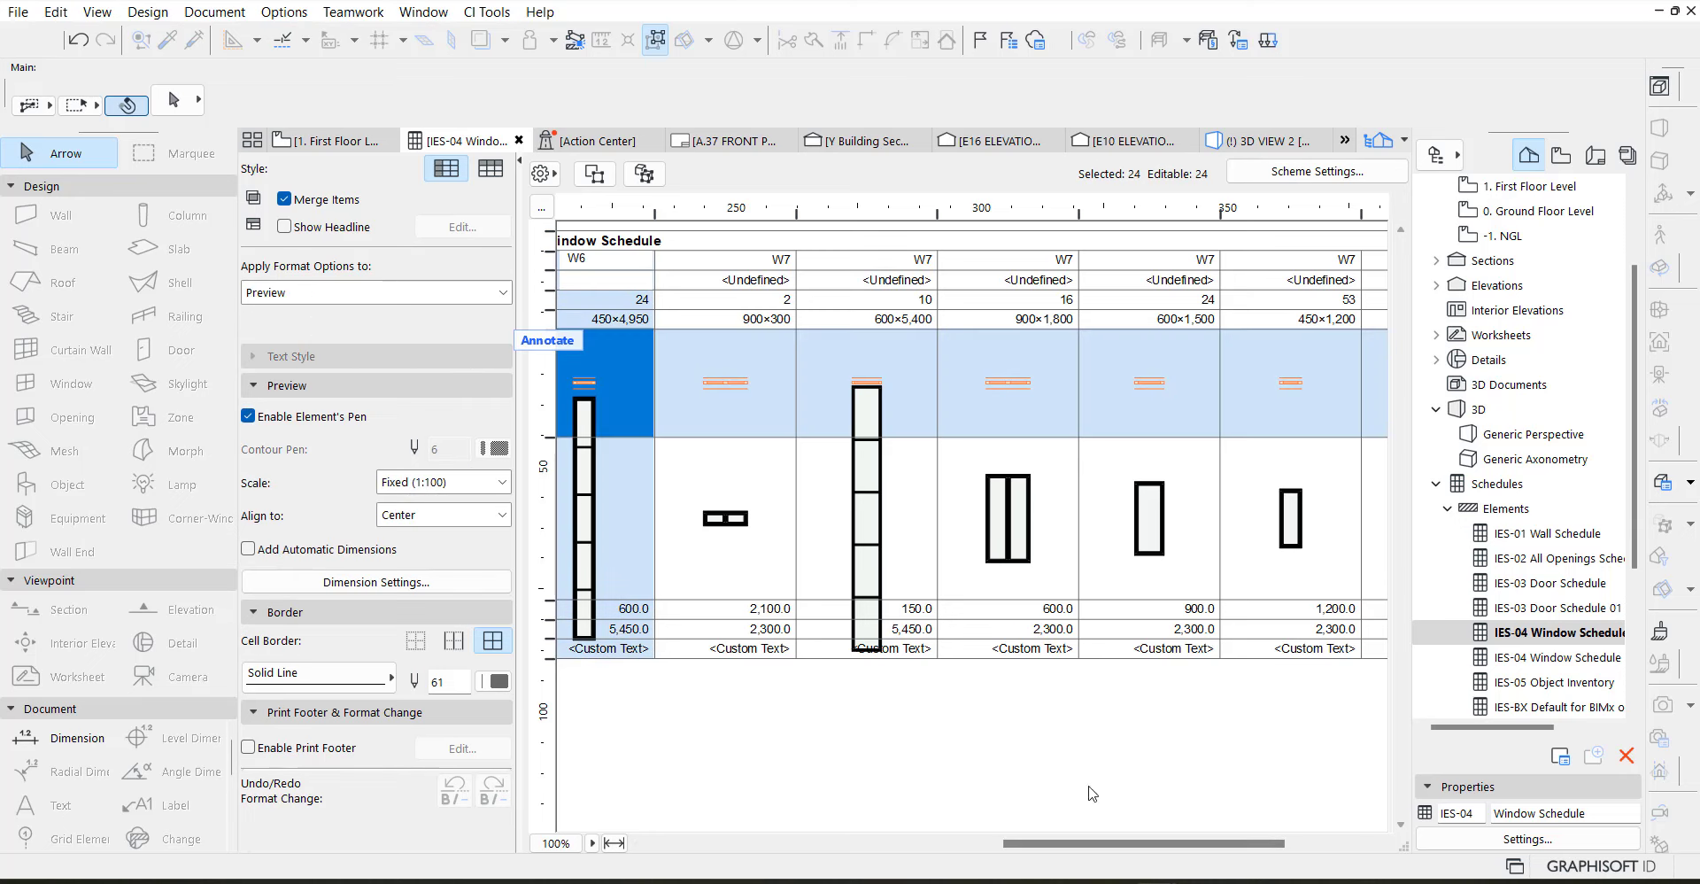
click(590, 262)
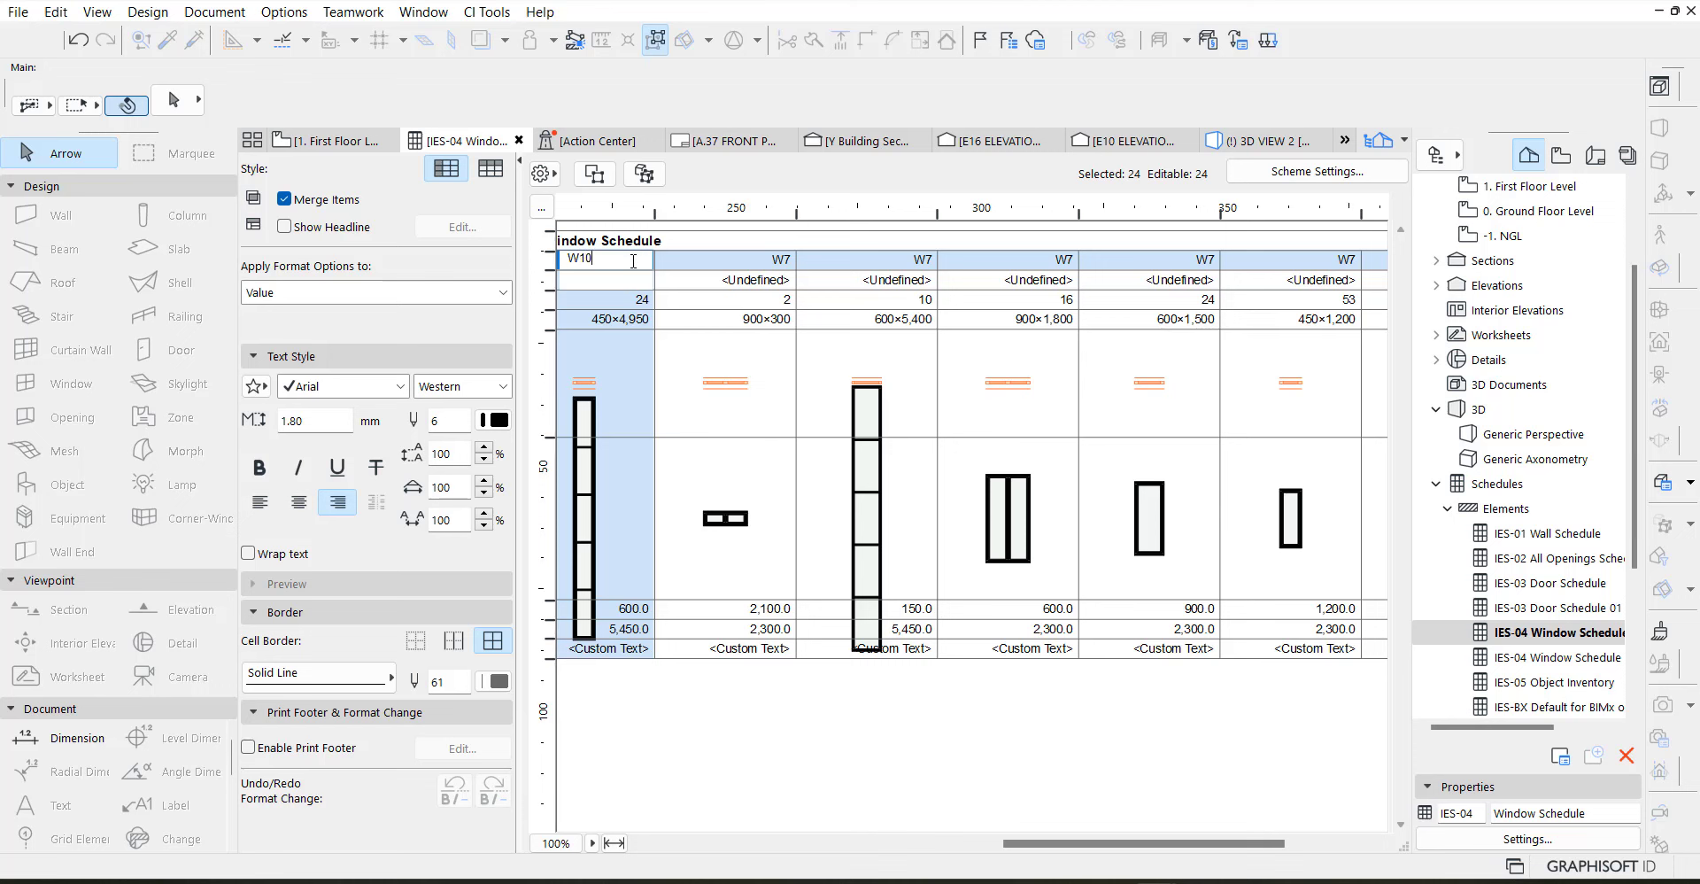
Set the element ID of the 600×5,400 windows in the window schedule to W11
click(889, 349)
drag(819, 260, 863, 259)
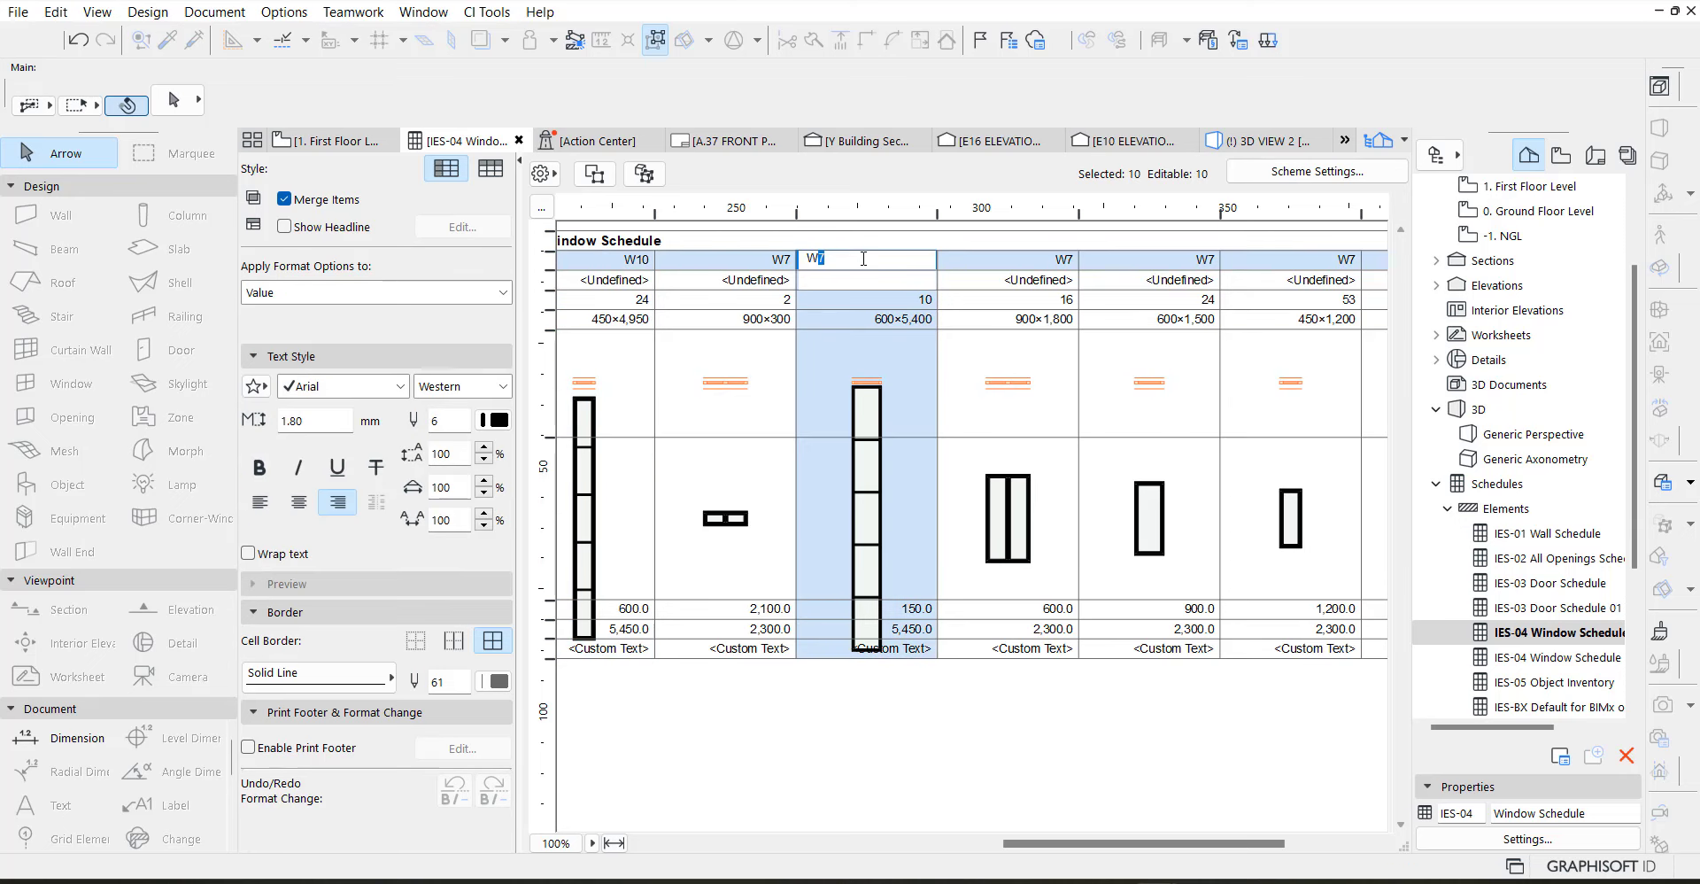
text(11)
Set the element ID of the second group of 900×1,800 windows, in the column after the 600×5,400 windows, to W6
click(1021, 494)
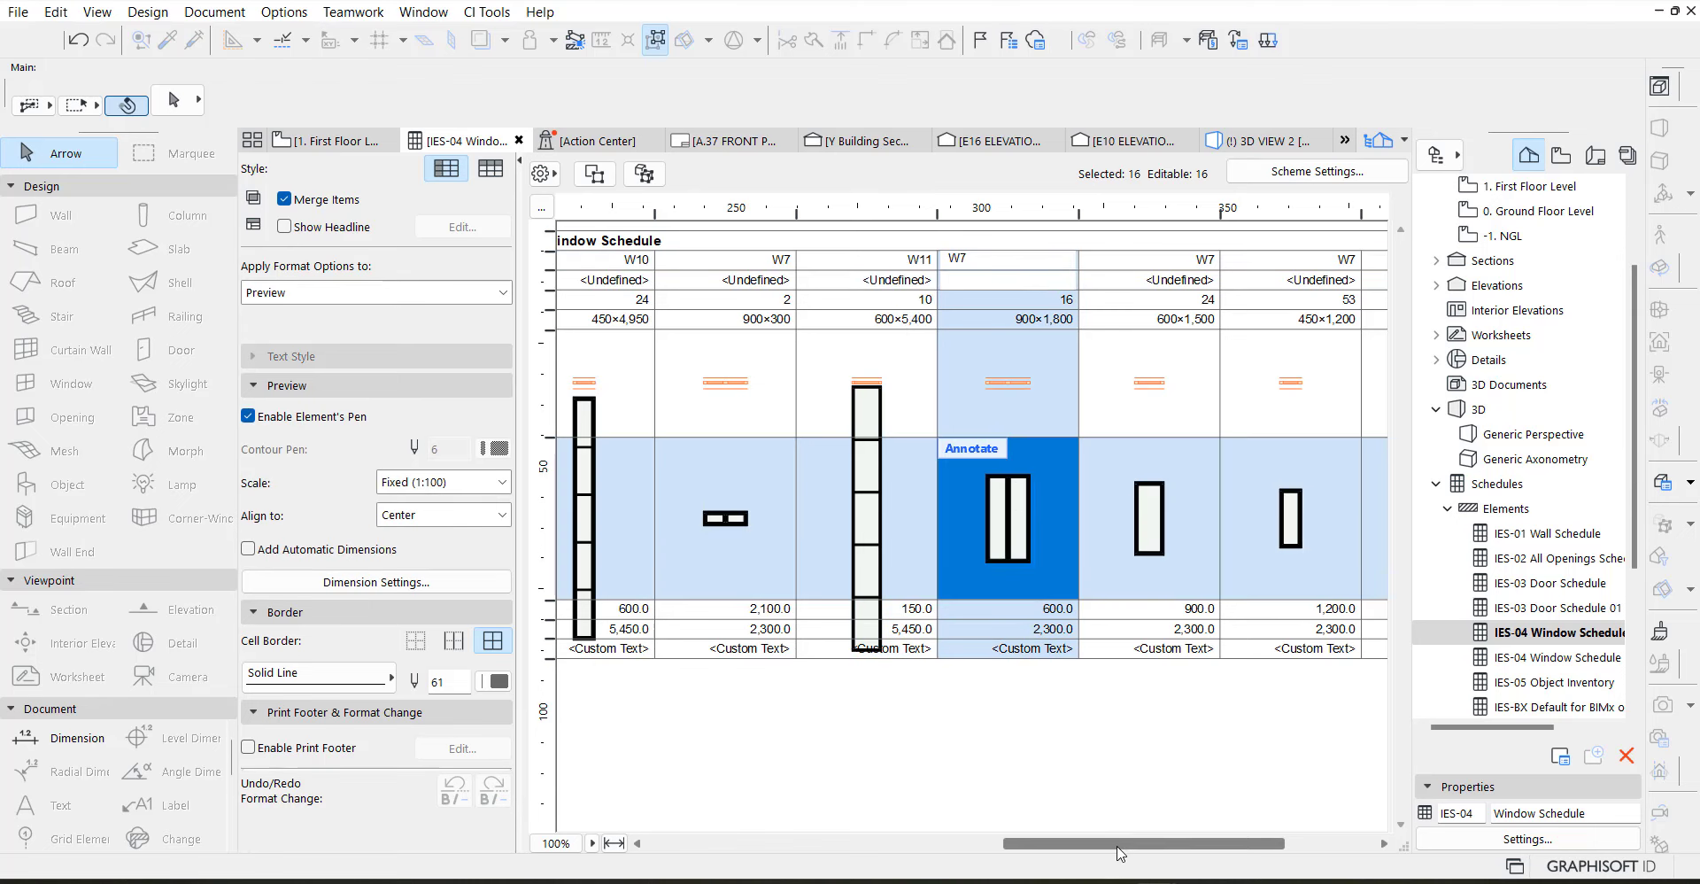
drag(1086, 848, 959, 832)
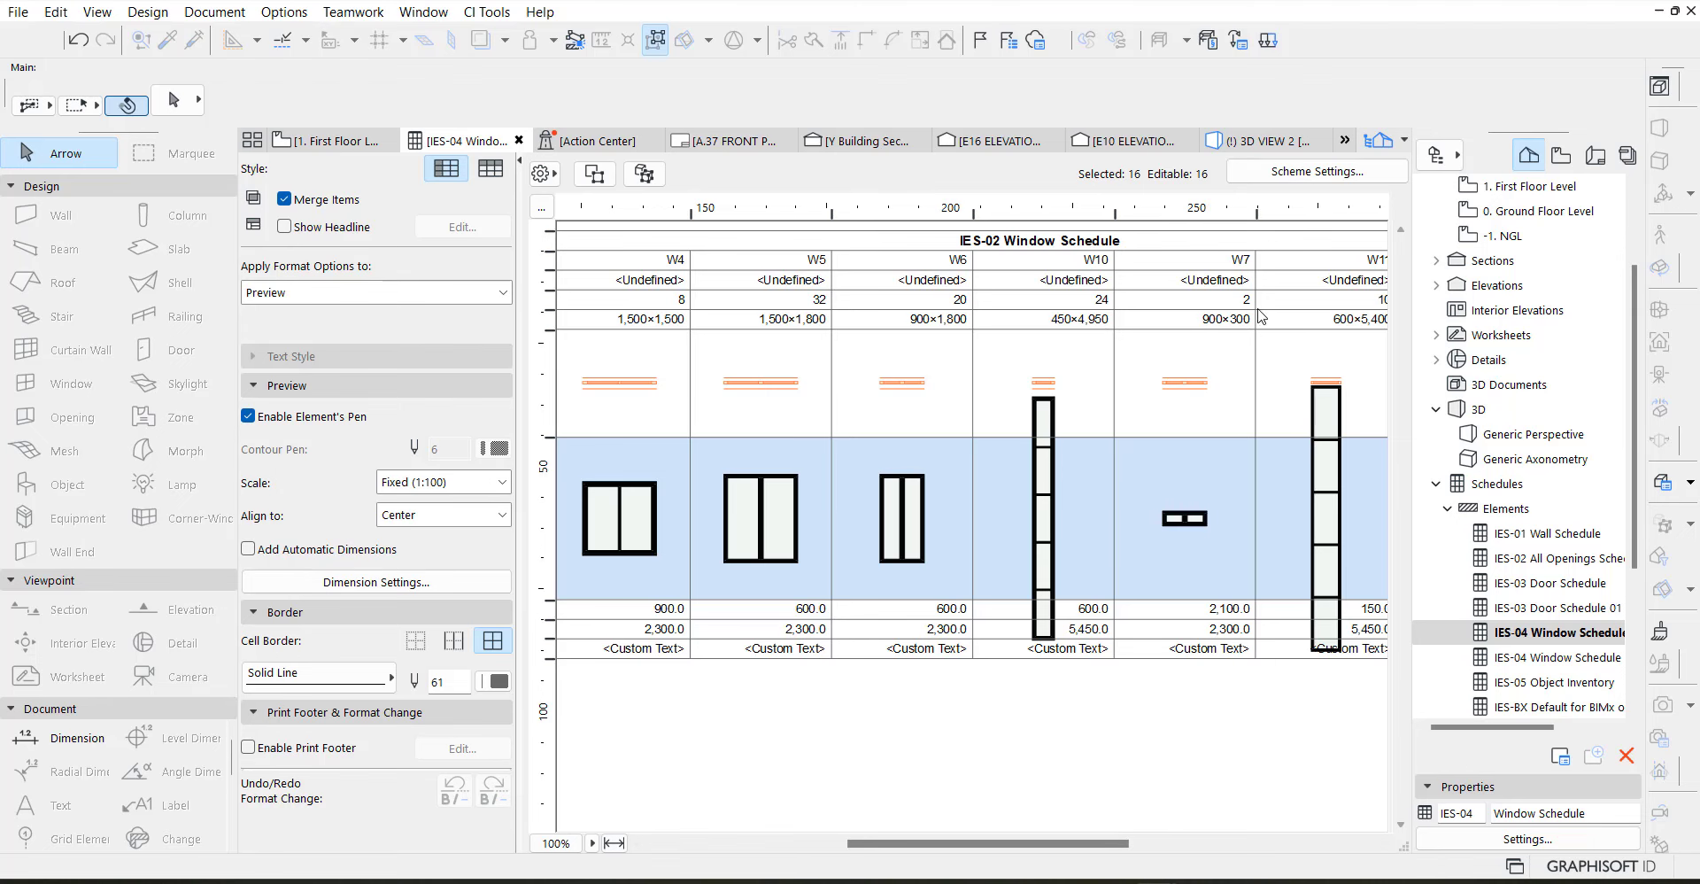
drag(993, 841, 1131, 841)
click(1034, 425)
click(1028, 259)
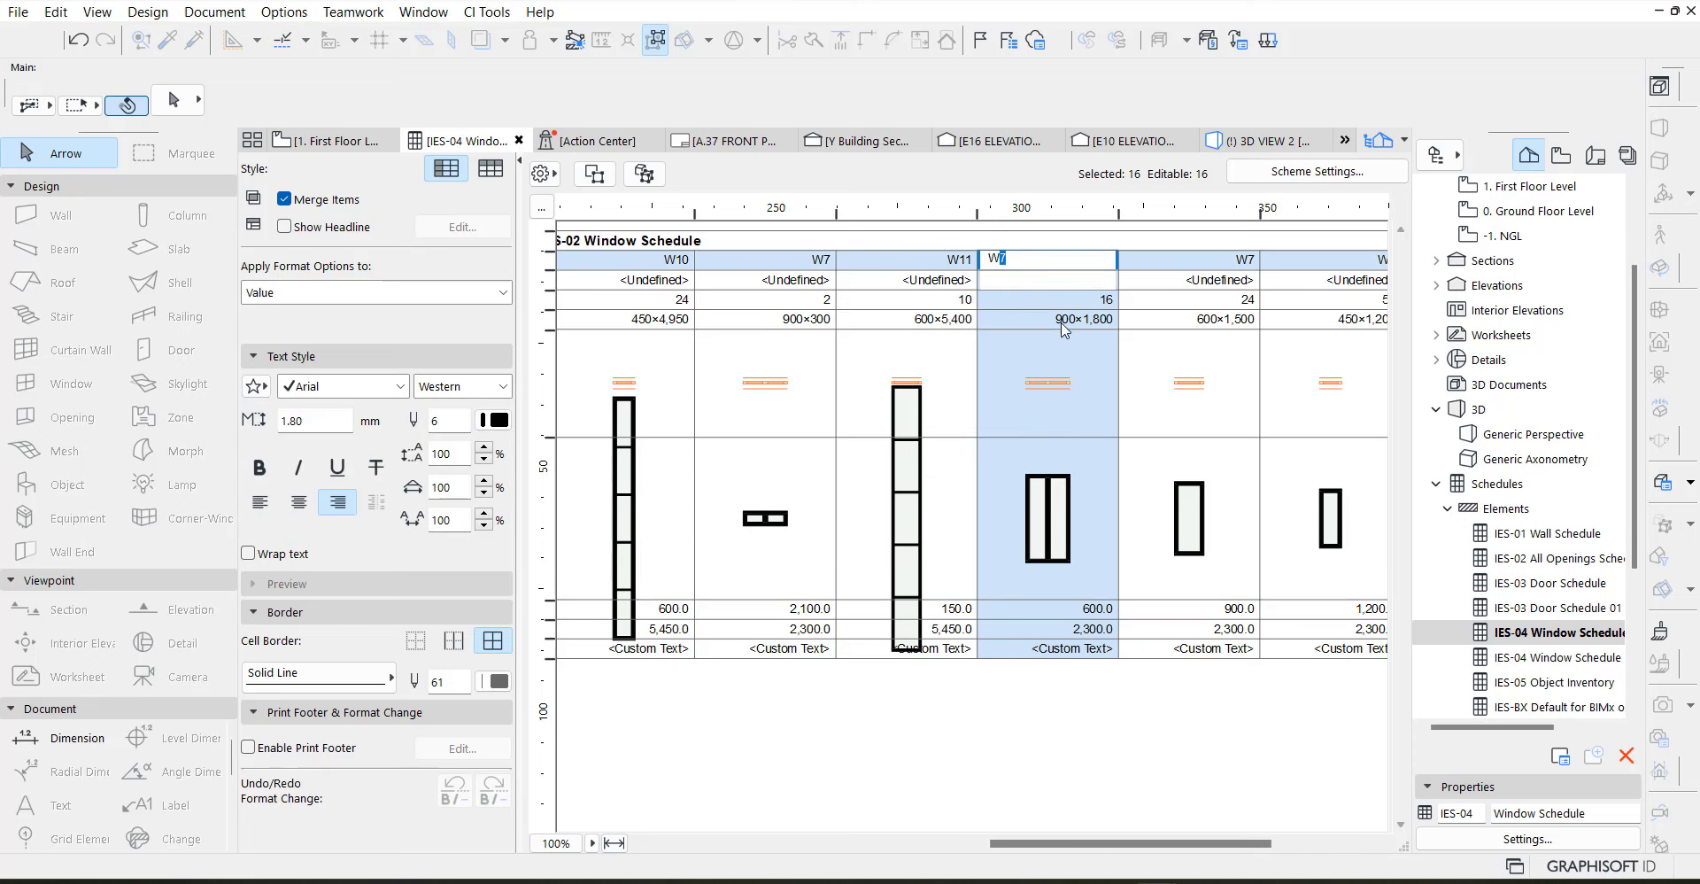
text(6)
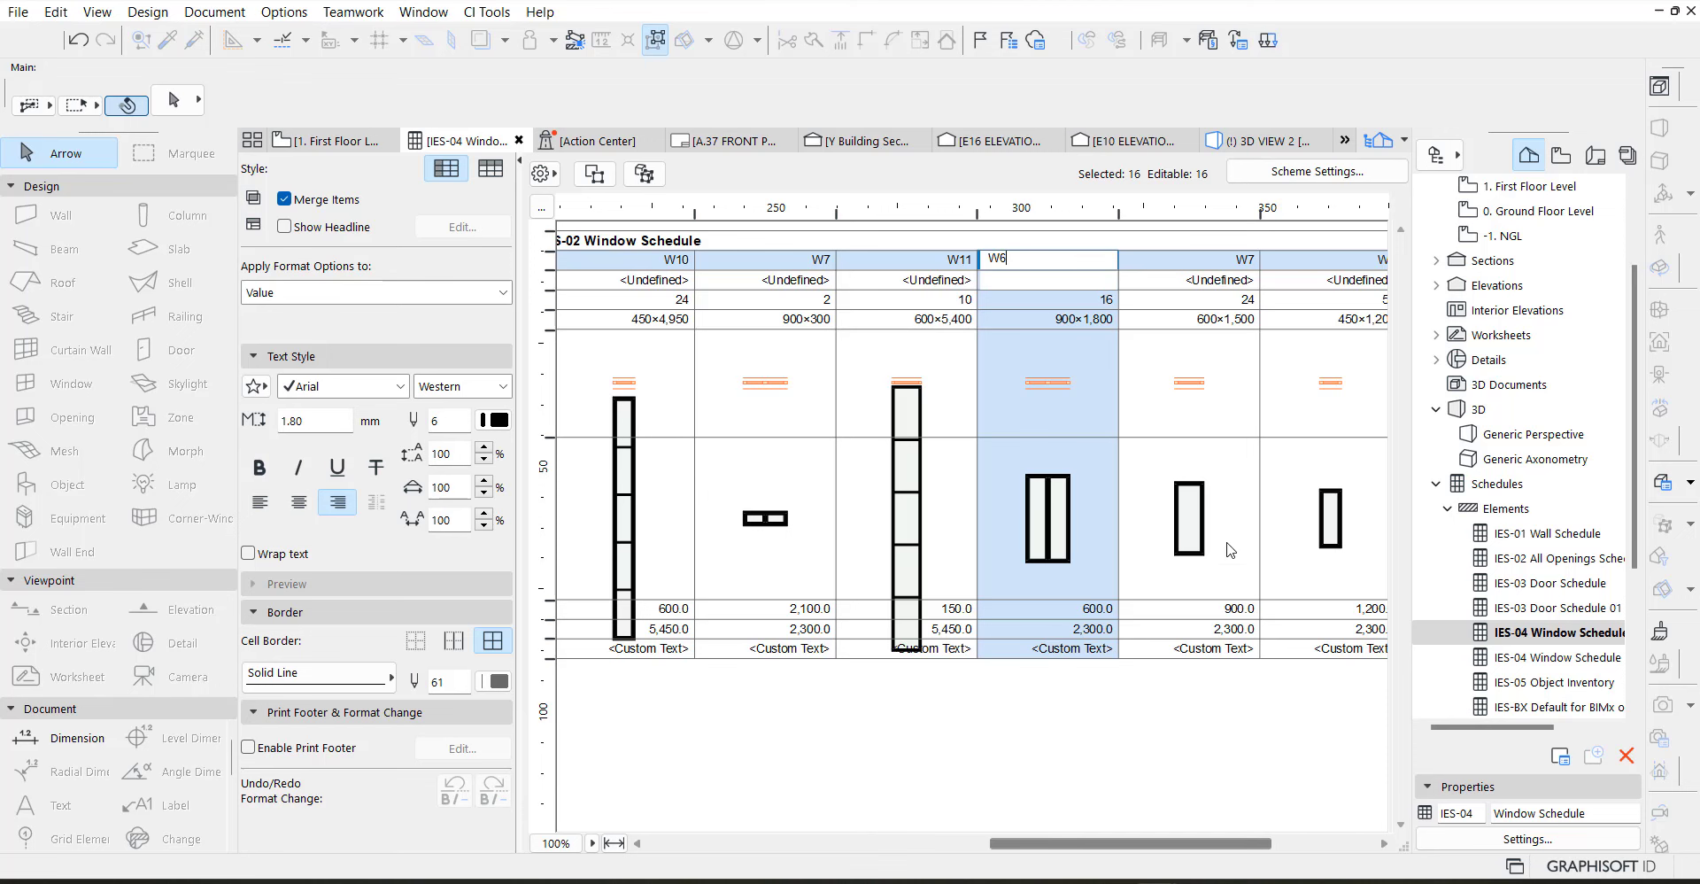
Compare the window sizes across the schedule and set the element ID of the 600×1,500 windows to W3
drag(1098, 846, 1165, 848)
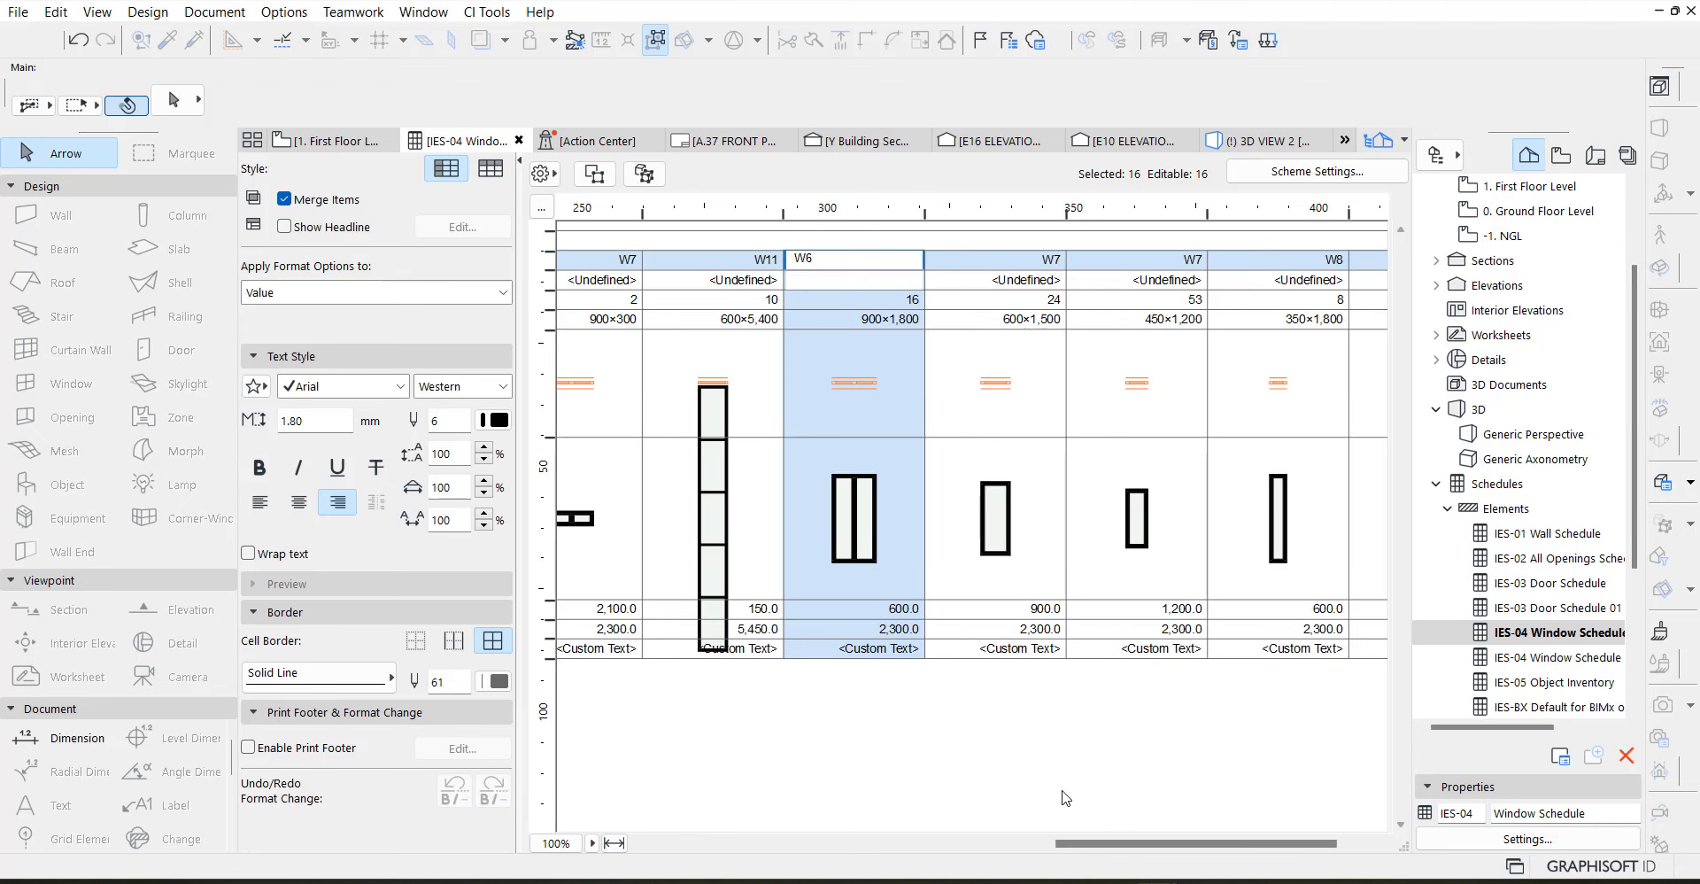
drag(1071, 843, 1222, 847)
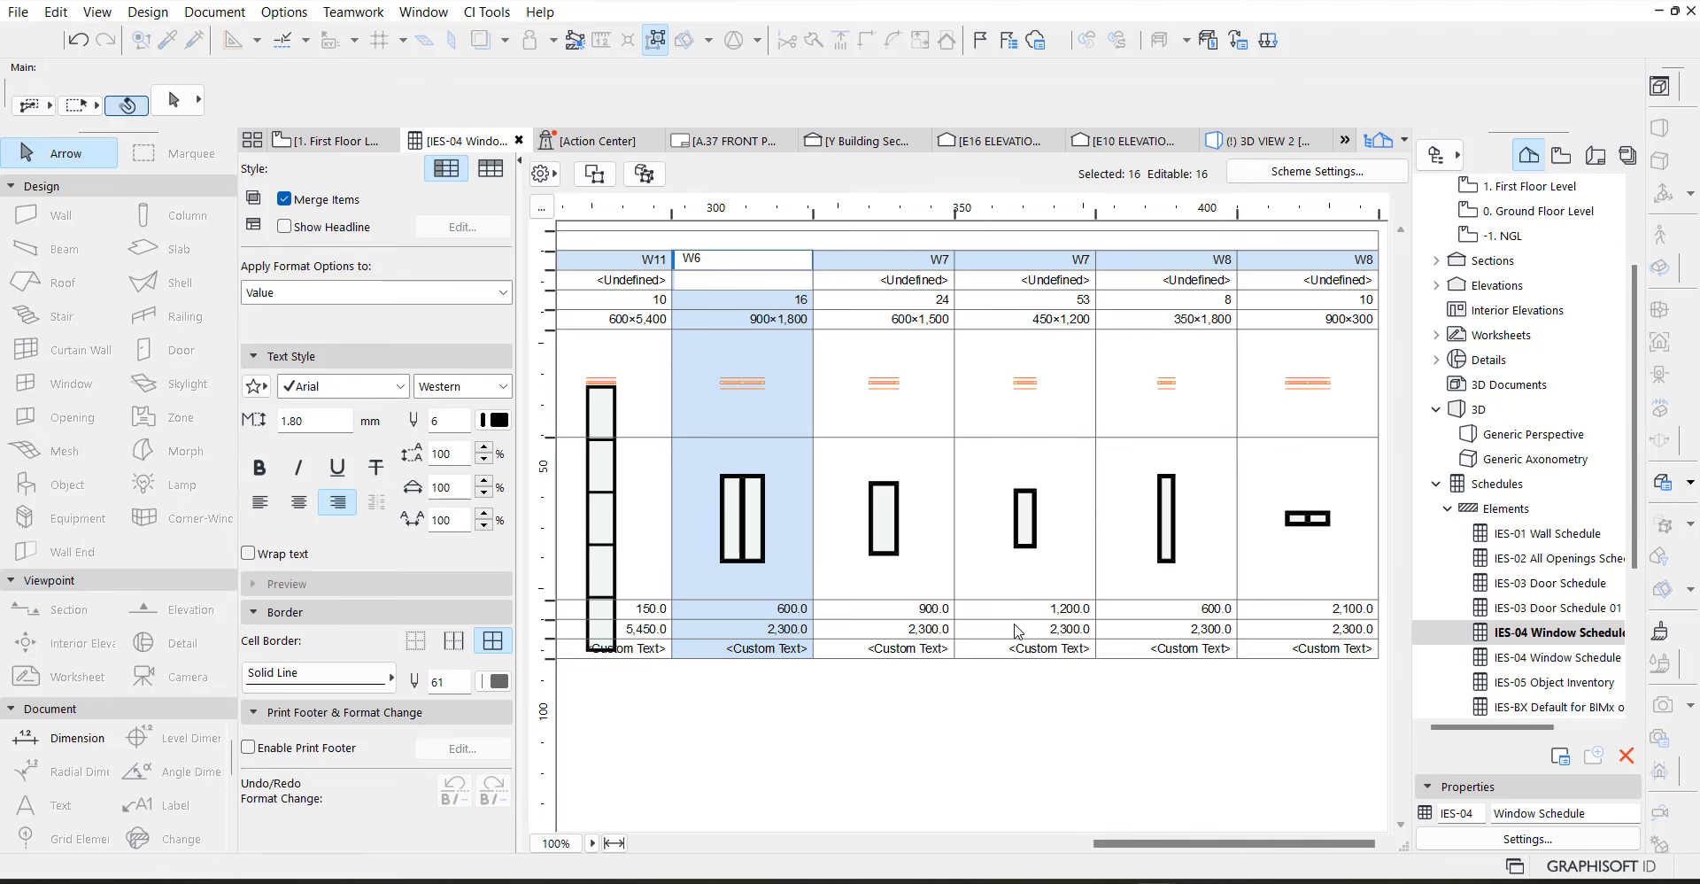
drag(1169, 850, 1087, 848)
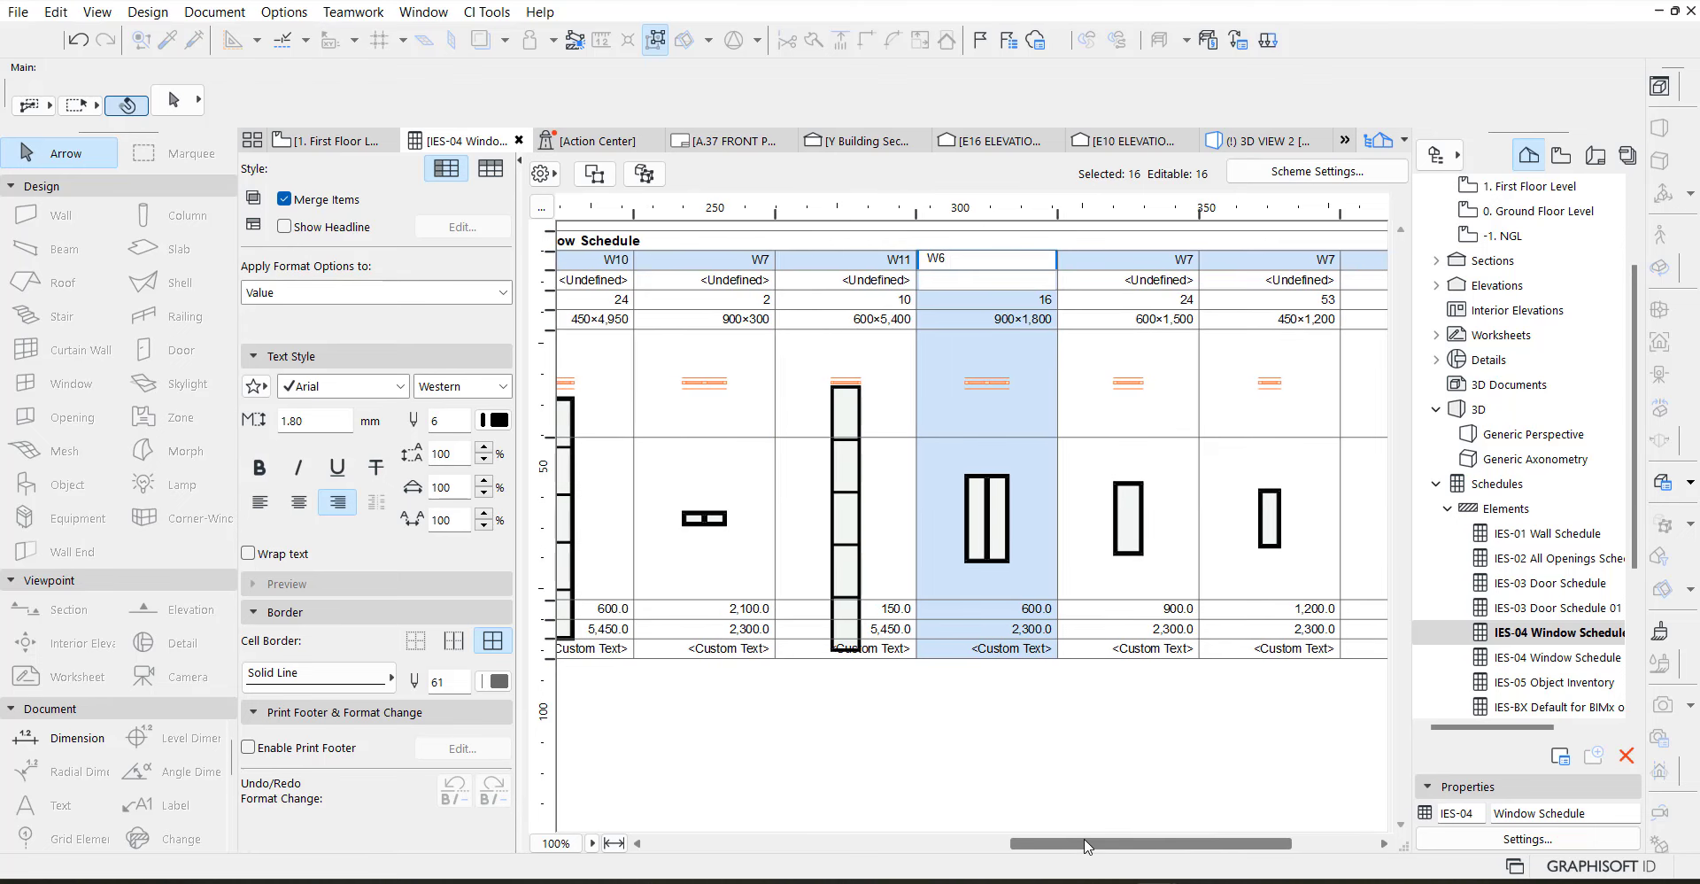
drag(1087, 847, 734, 819)
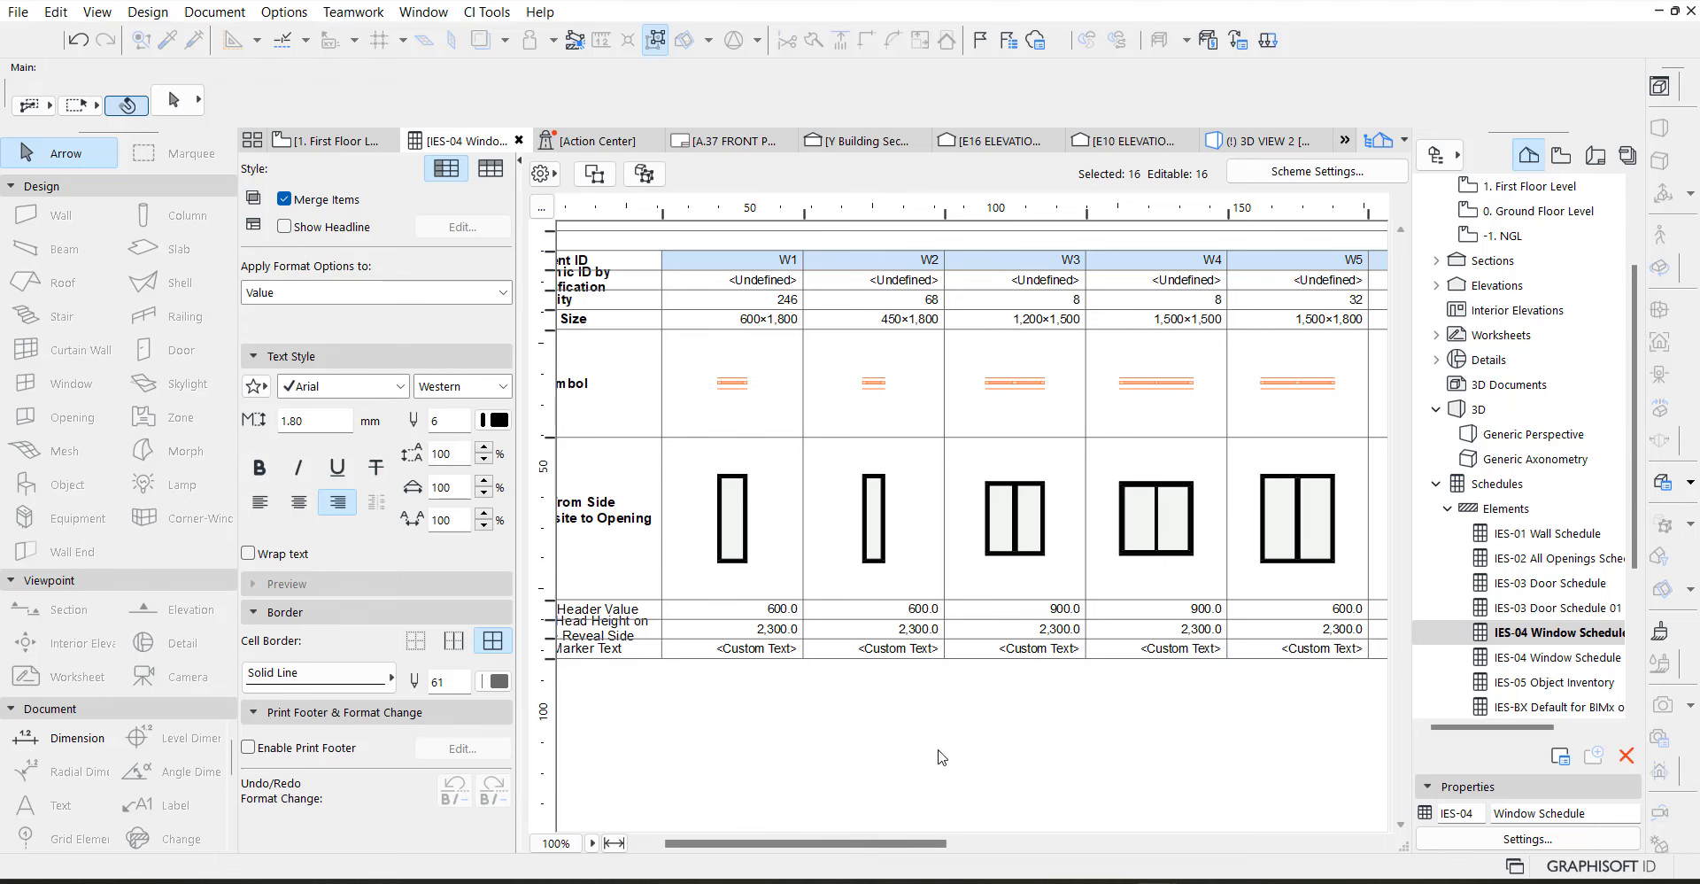
drag(848, 841, 685, 825)
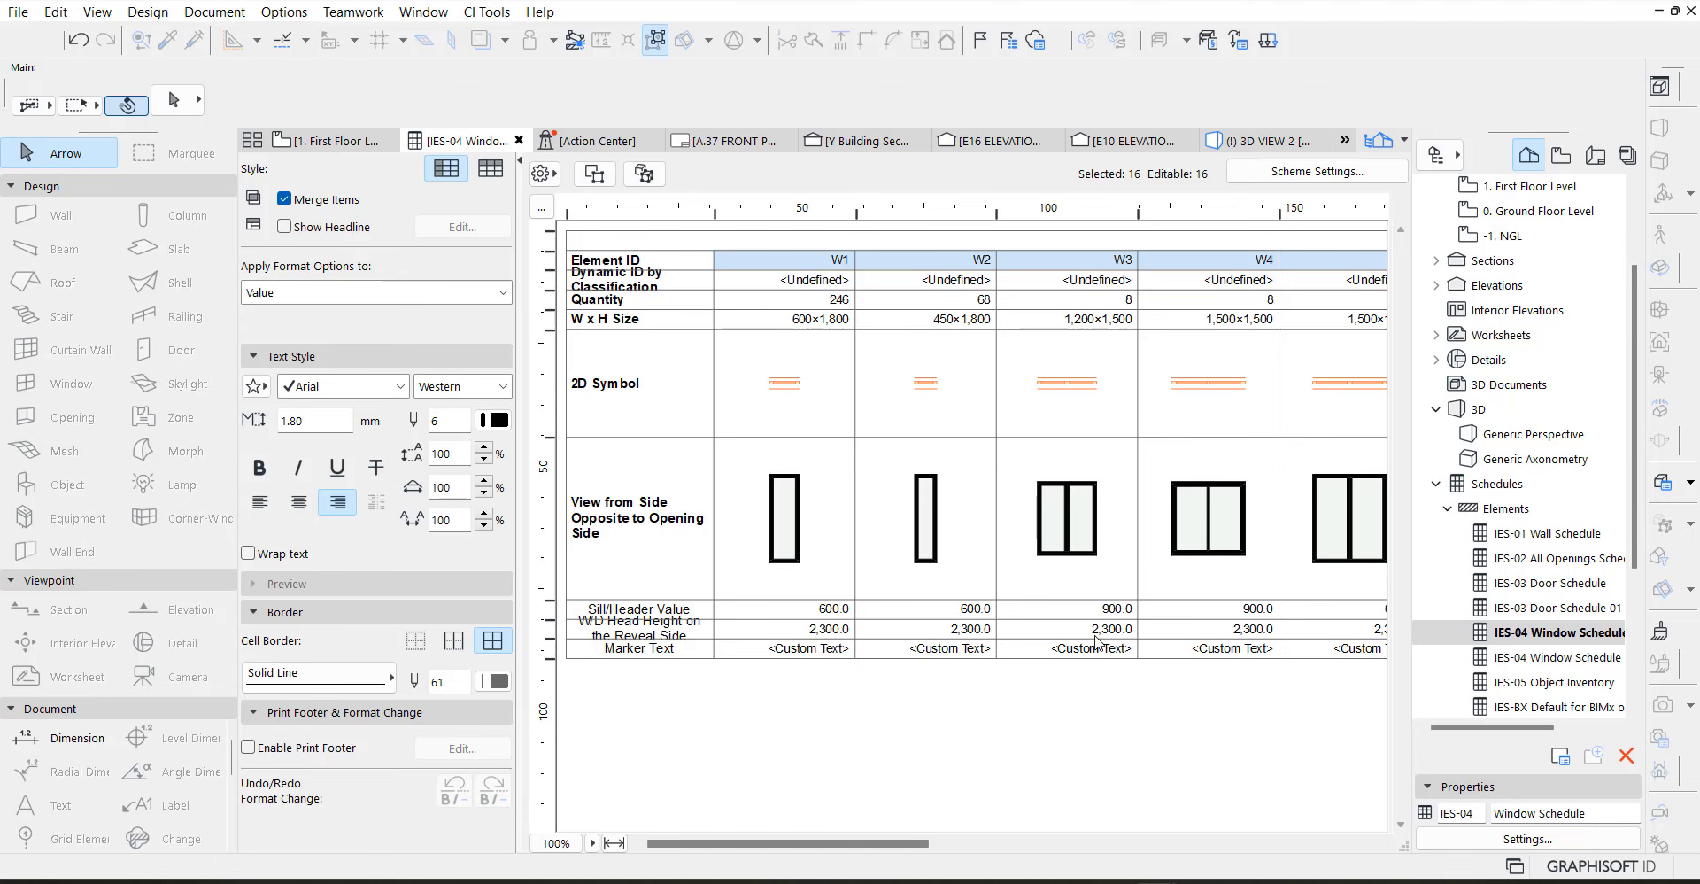
drag(901, 847, 1313, 876)
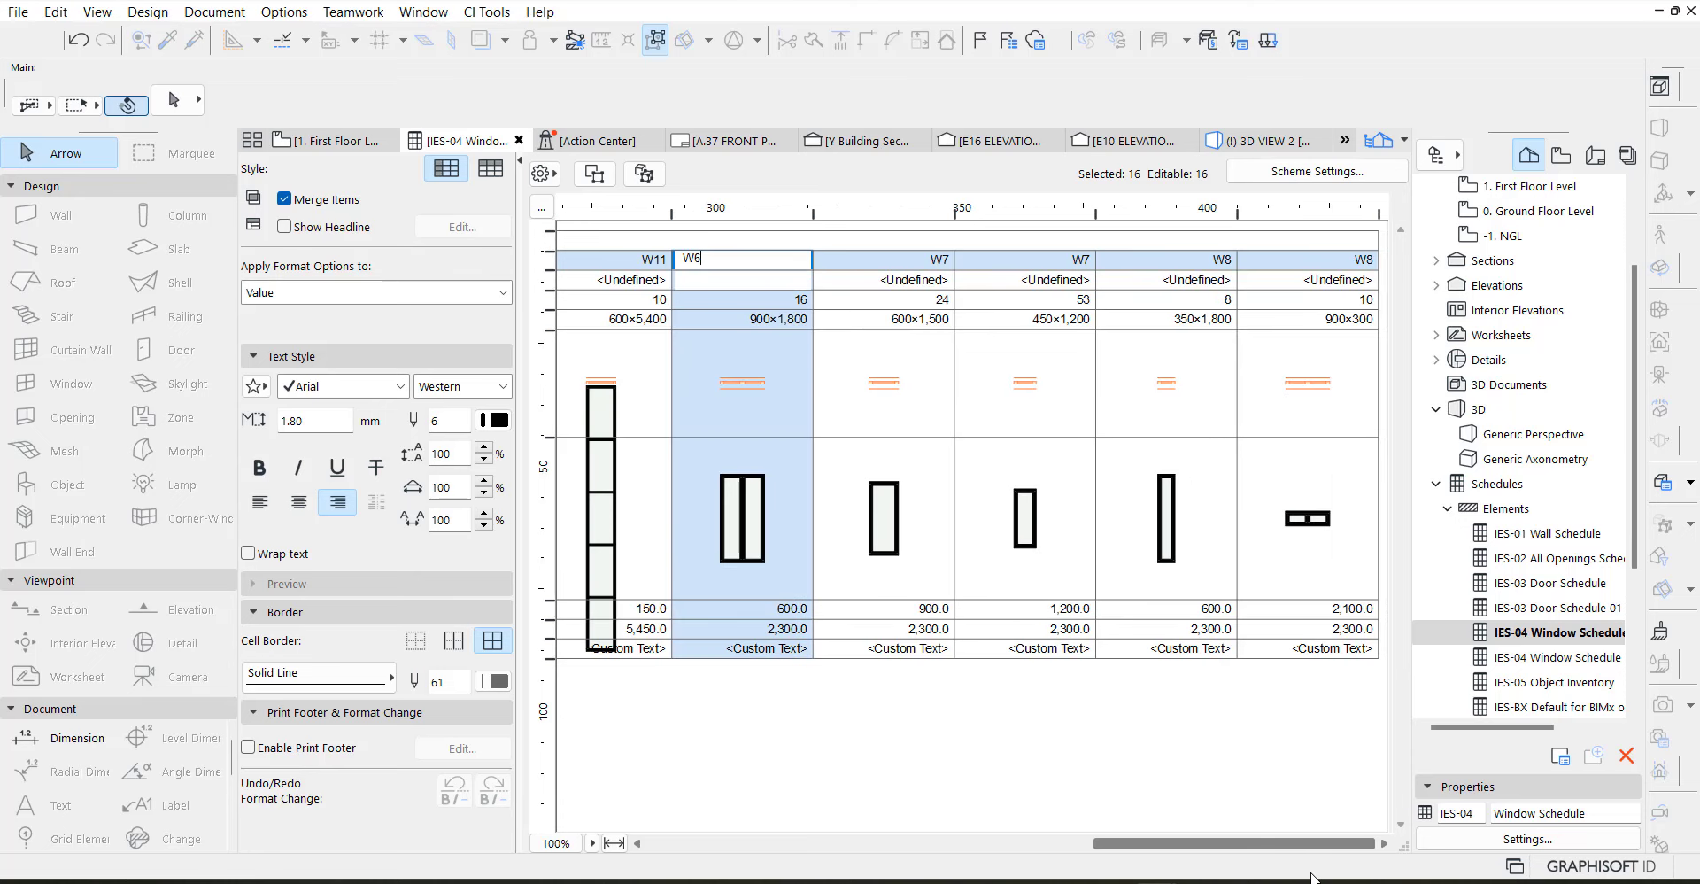
click(931, 540)
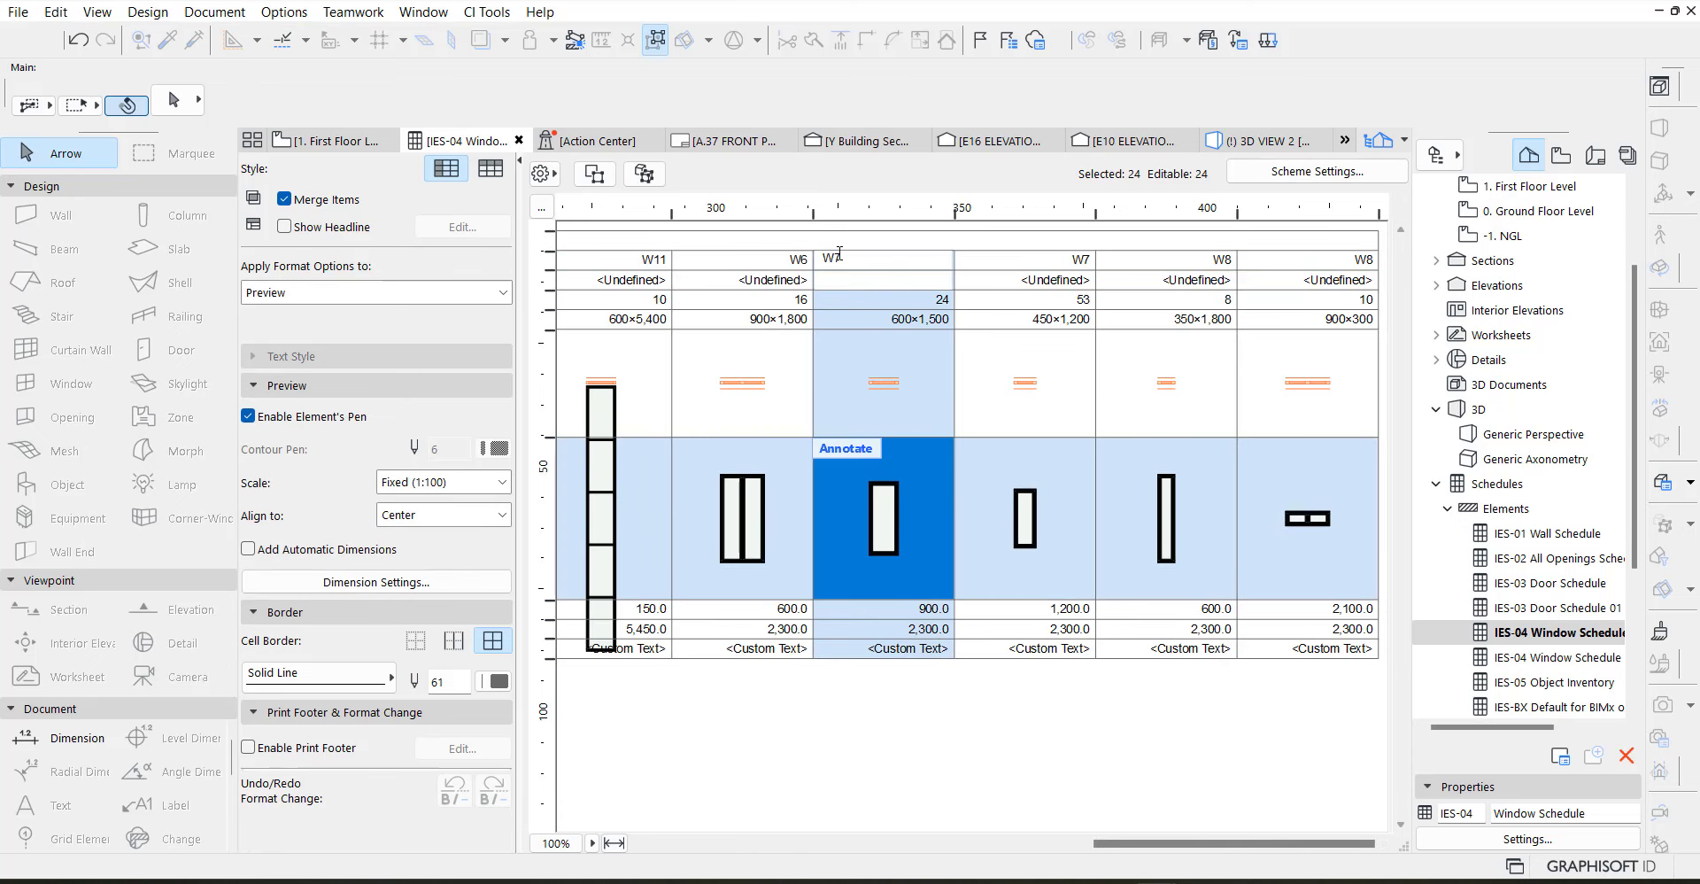
drag(836, 254, 881, 262)
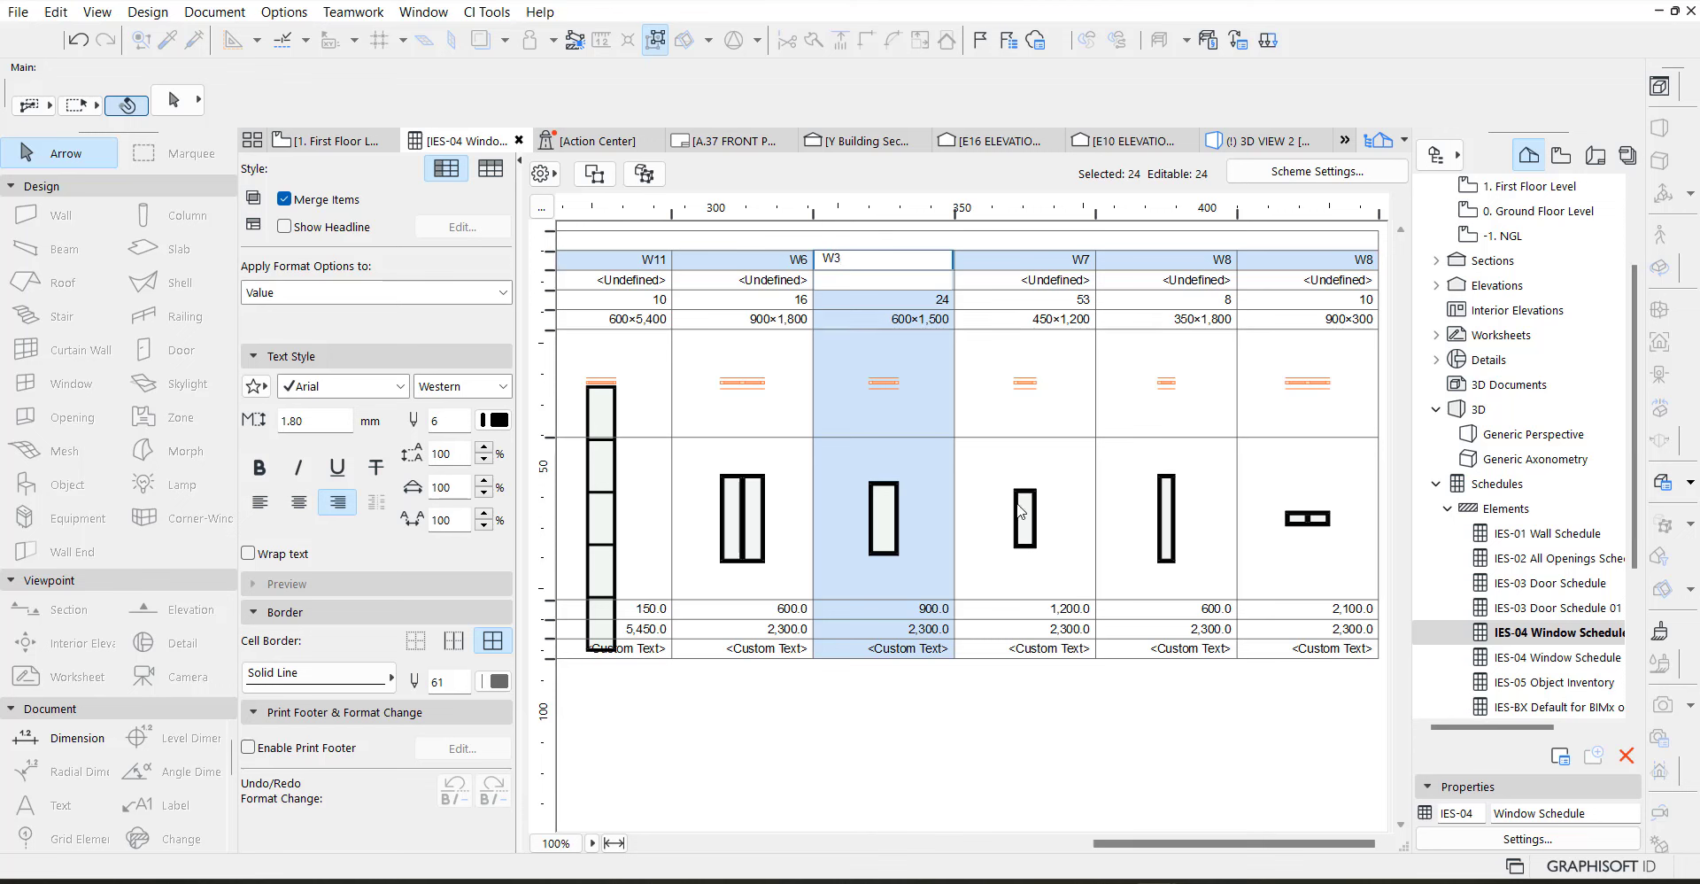
Set the element ID of the 350×1,800 windows to W4 and of the 450×1,200 windows to W5
click(1164, 487)
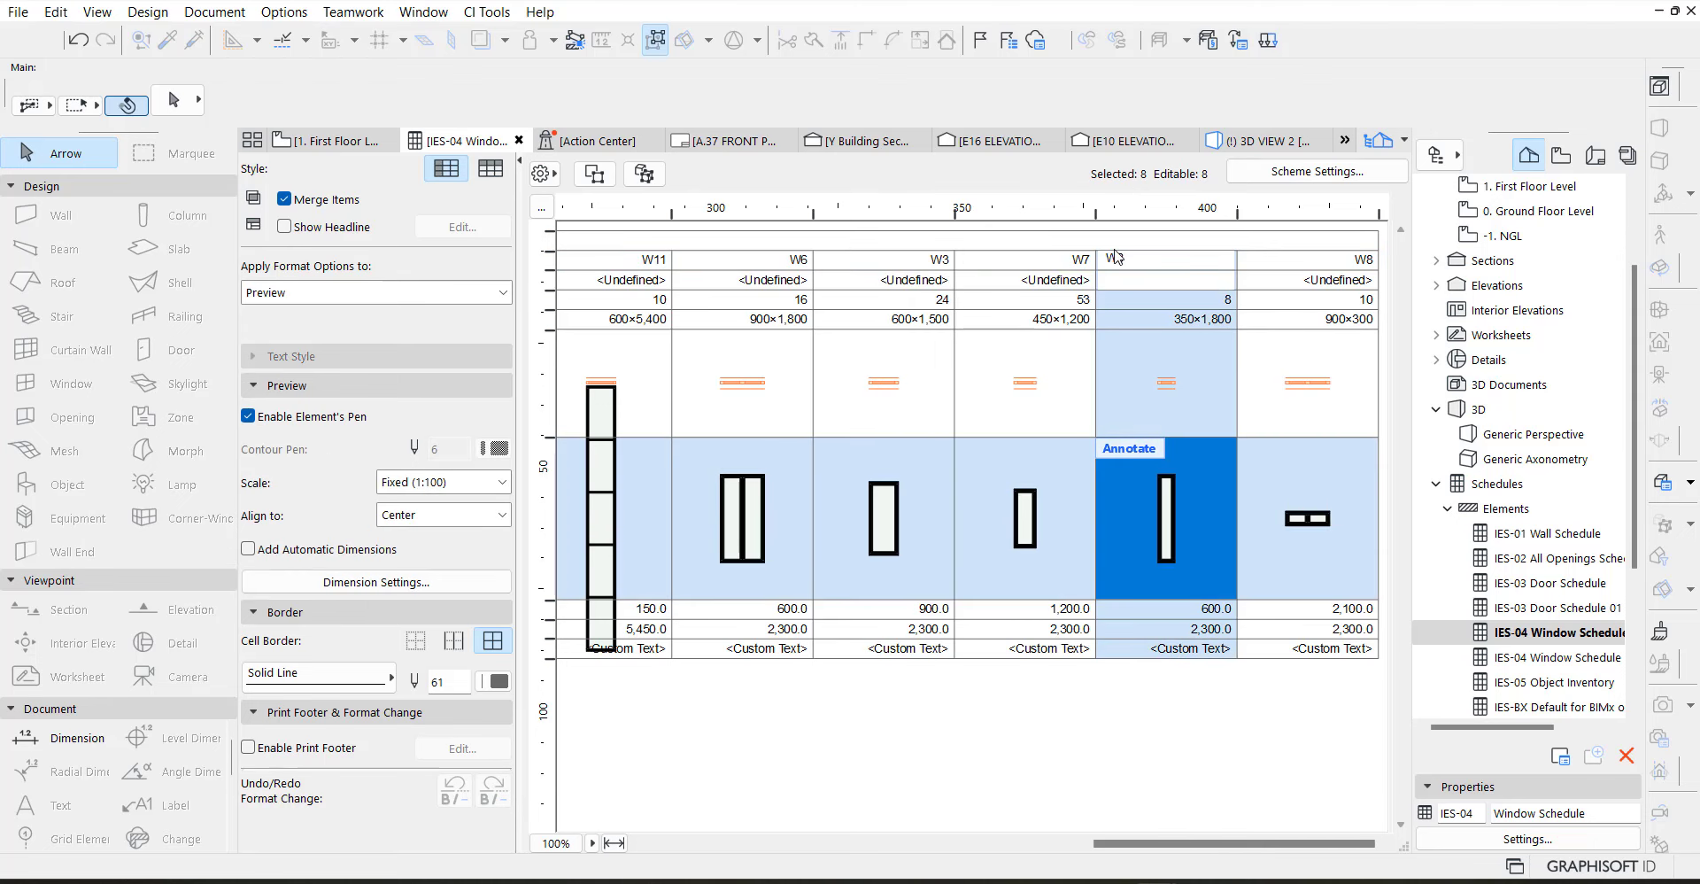
drag(1117, 258, 1142, 257)
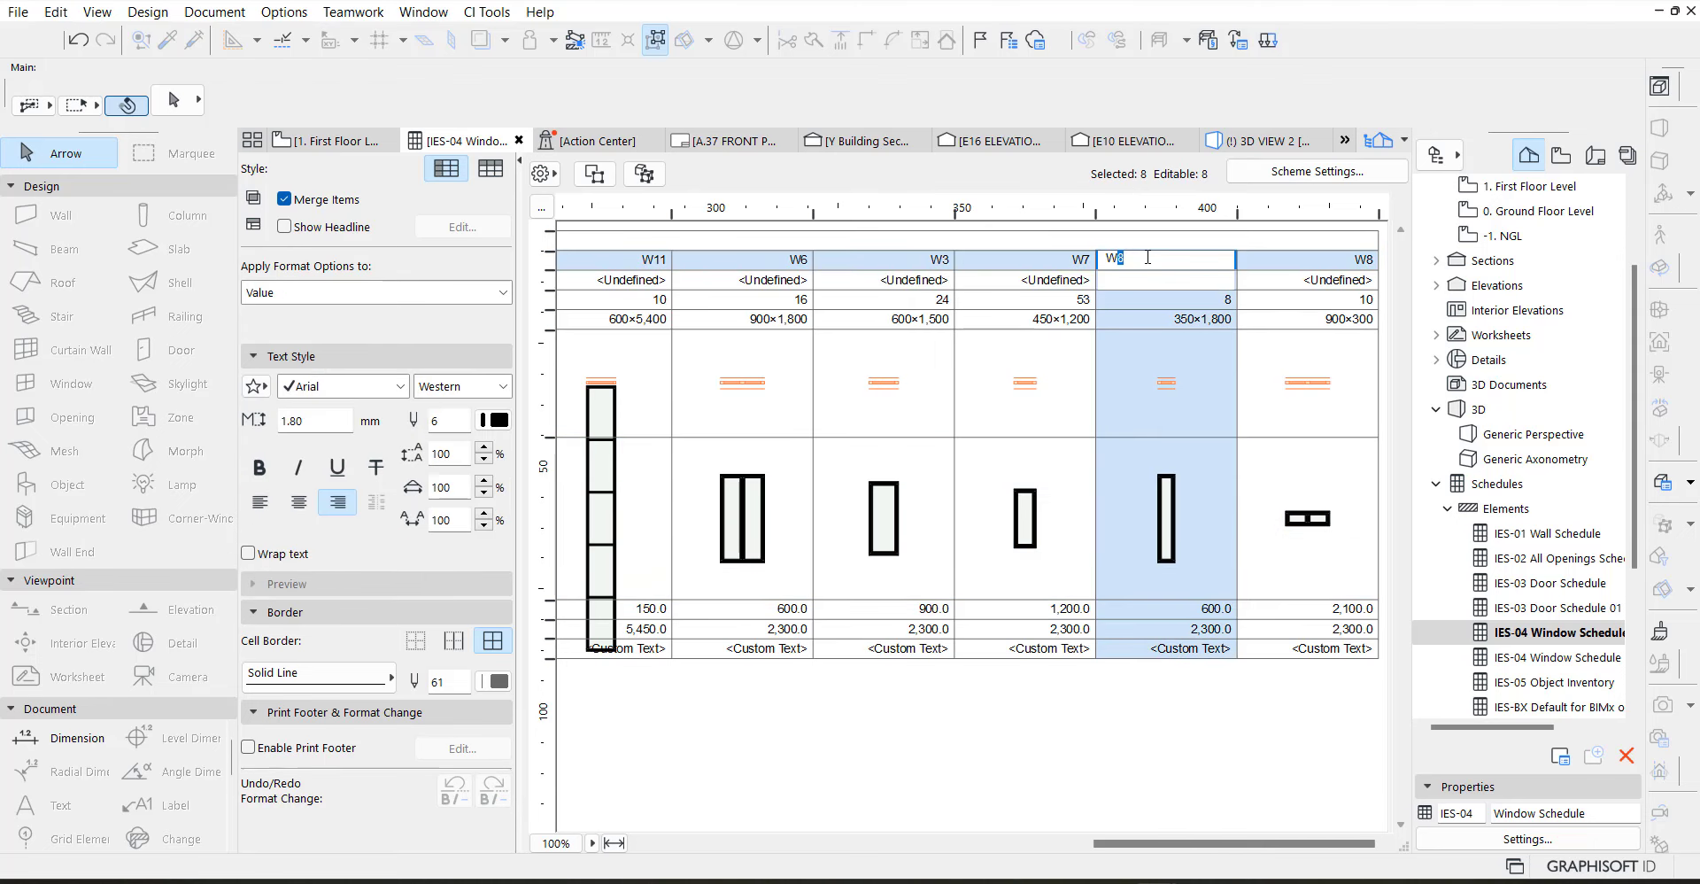
text(4)
click(994, 257)
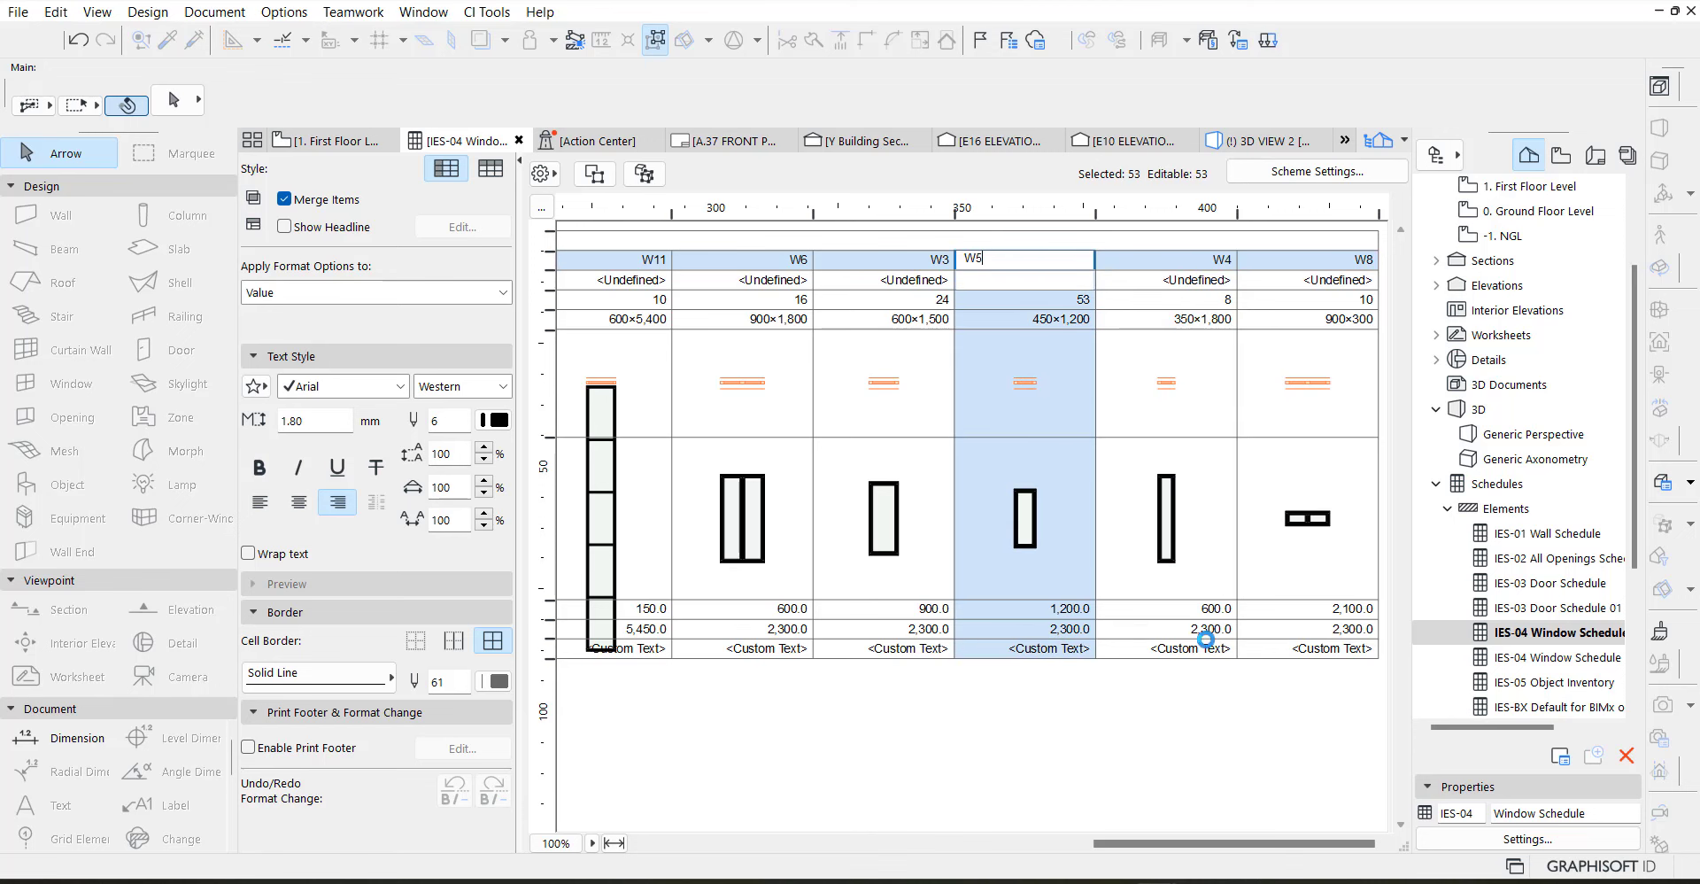
Set the element ID of the 1,200×1,500 windows to W7 and of the 1,500×1,500 windows to W8
drag(1188, 852, 891, 815)
scroll(891, 814, left, 10)
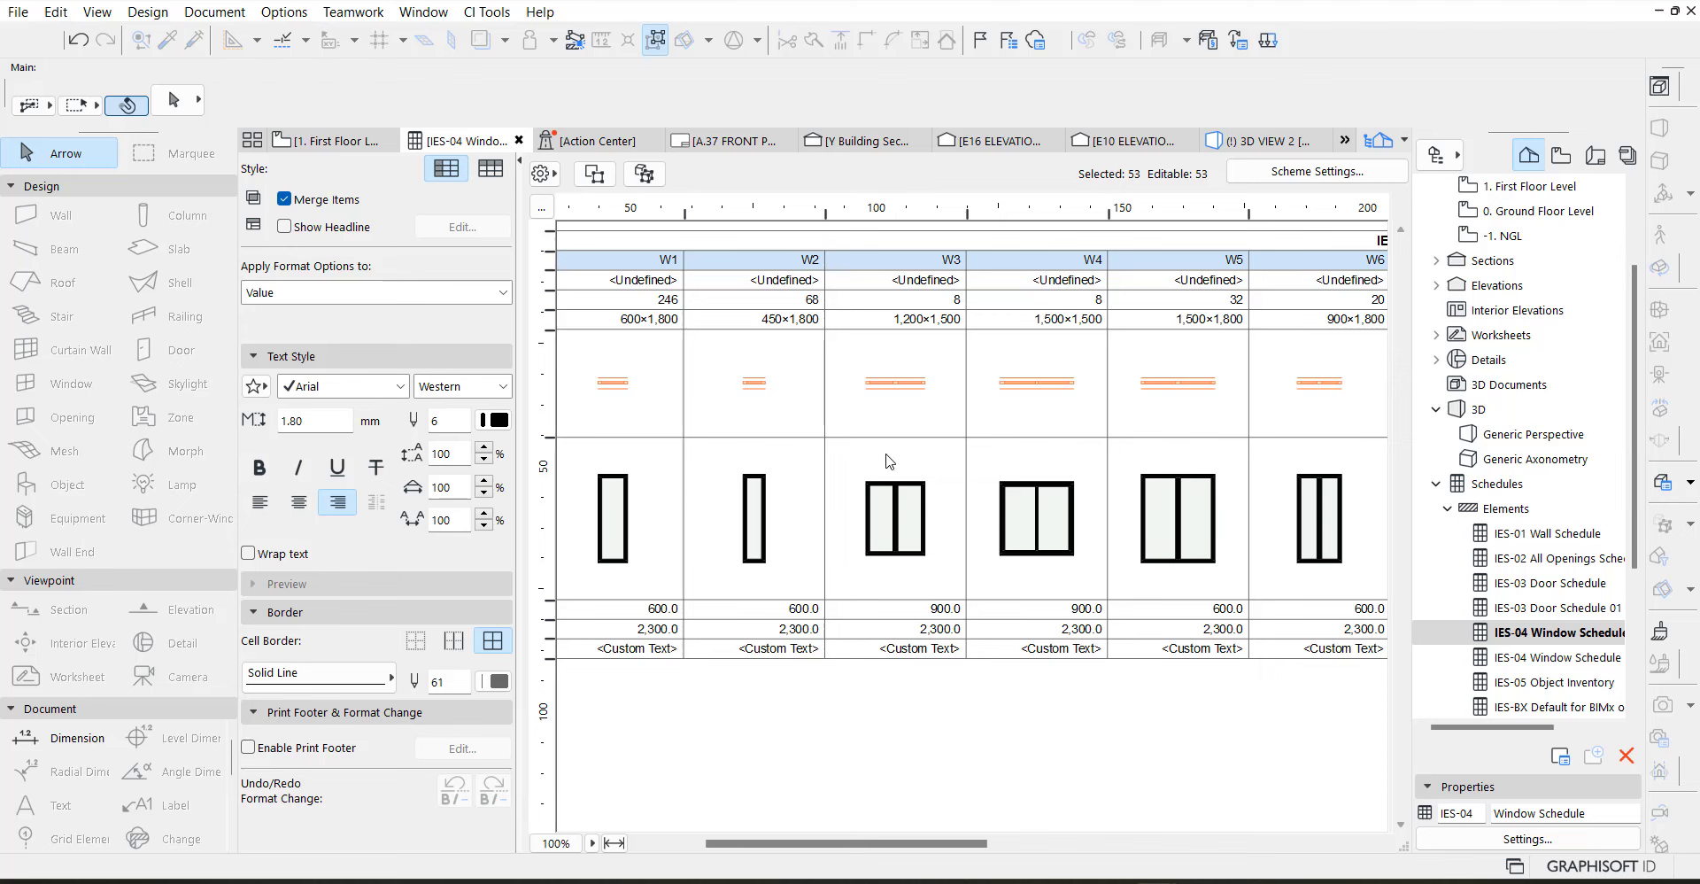
click(946, 261)
click(945, 264)
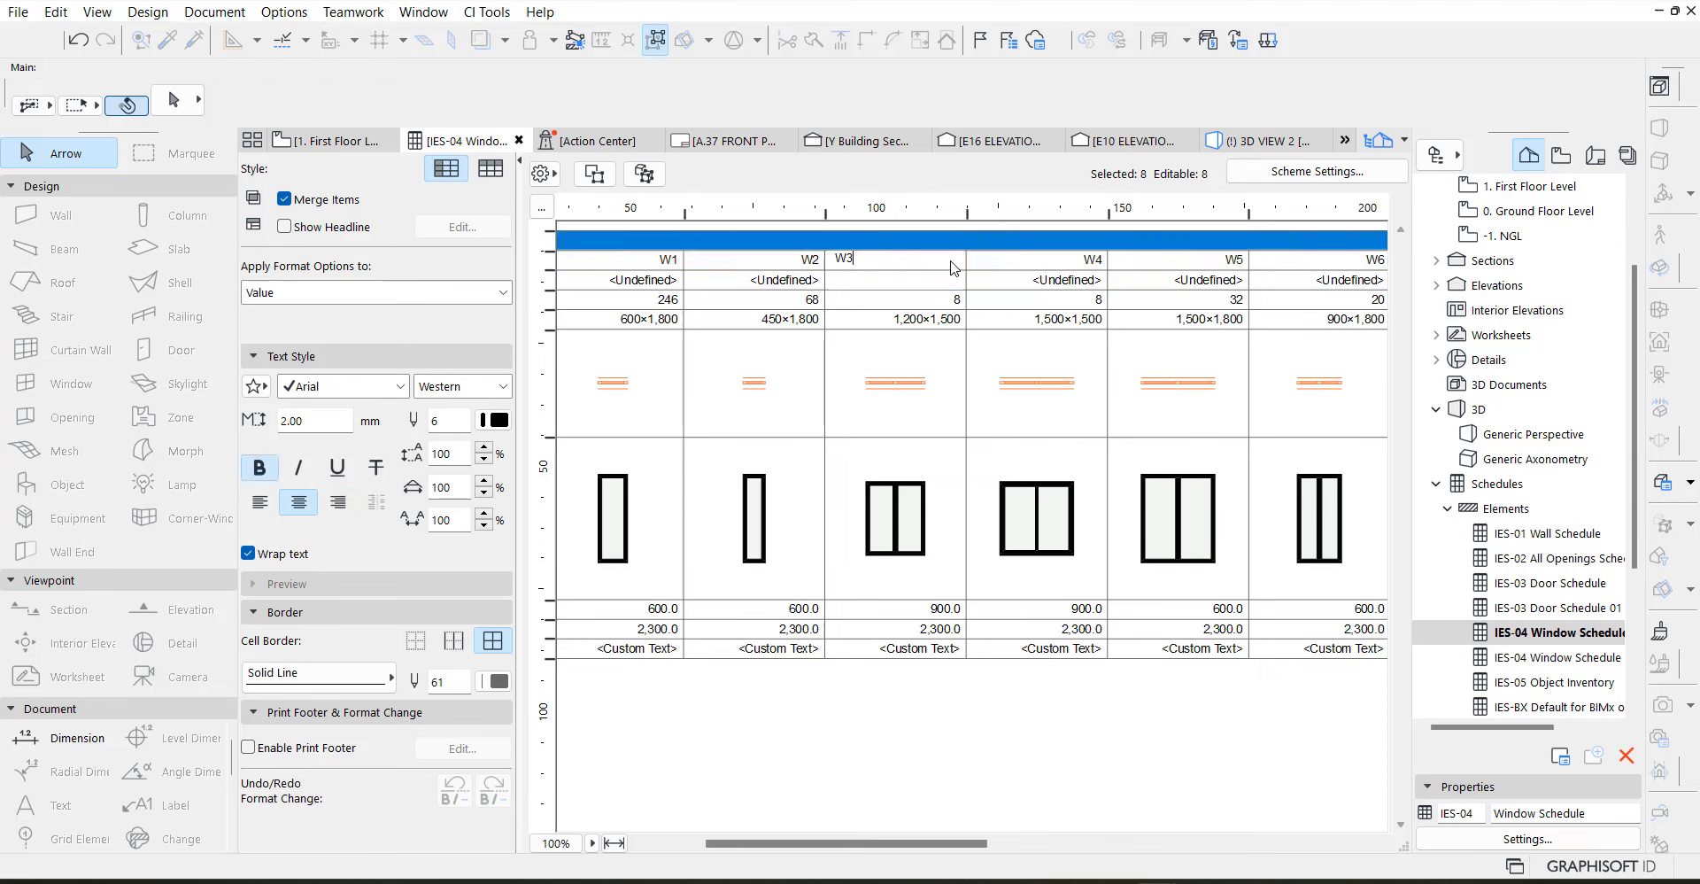
click(864, 264)
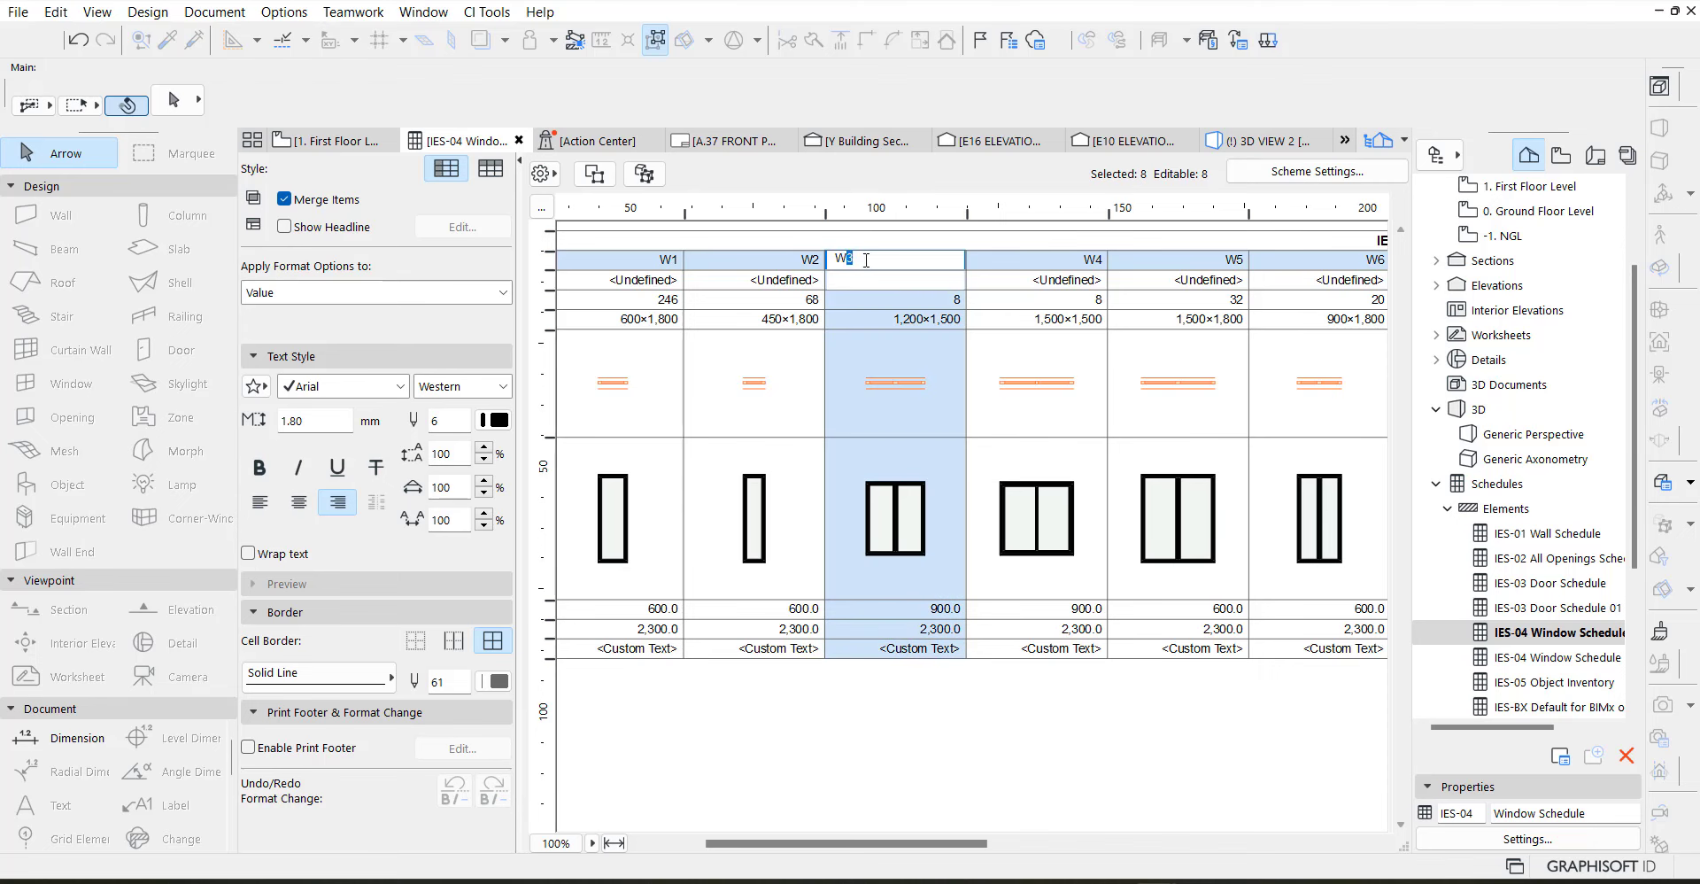
text(7)
click(1088, 263)
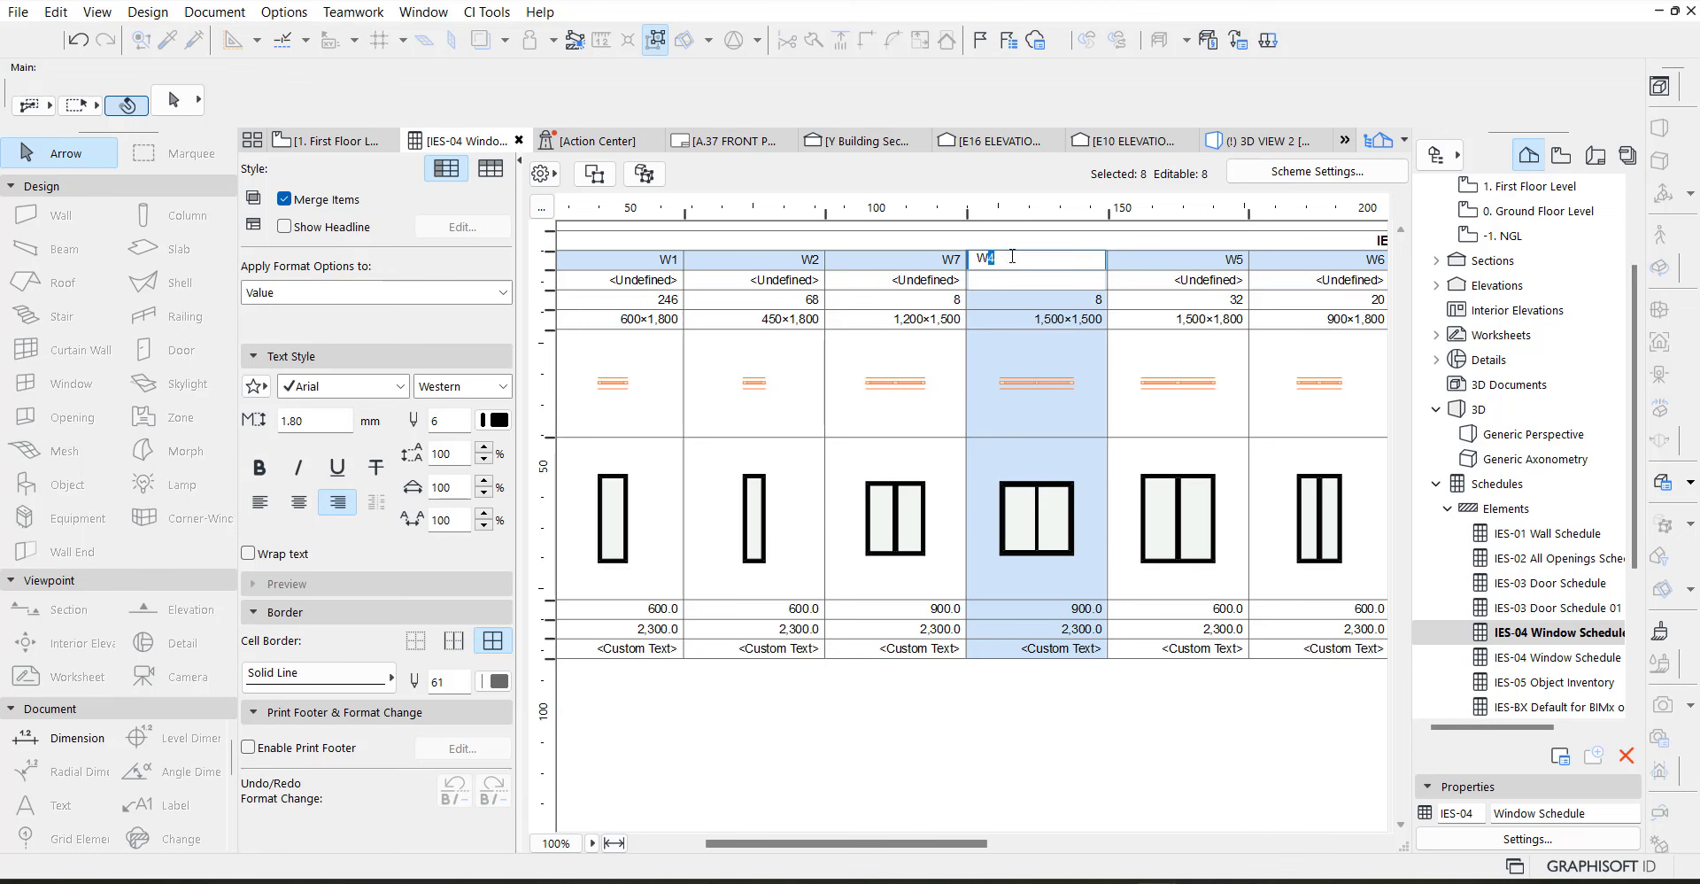
text(8)
Set the element ID of the 1,500×1,800 windows to W9
click(1234, 261)
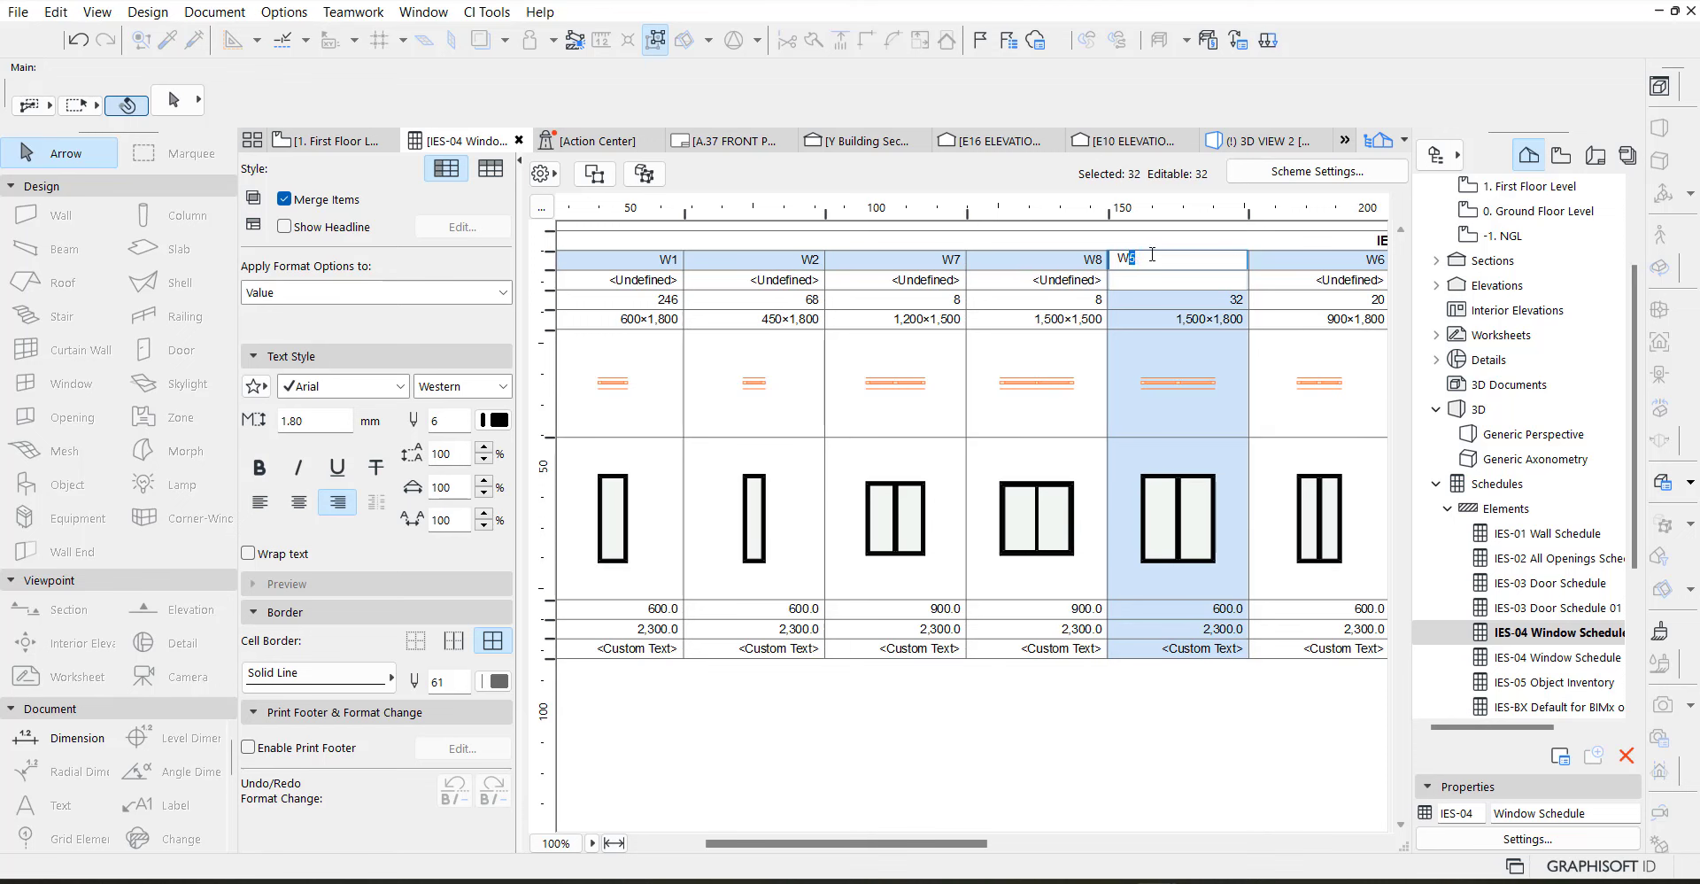
text(9)
click(899, 848)
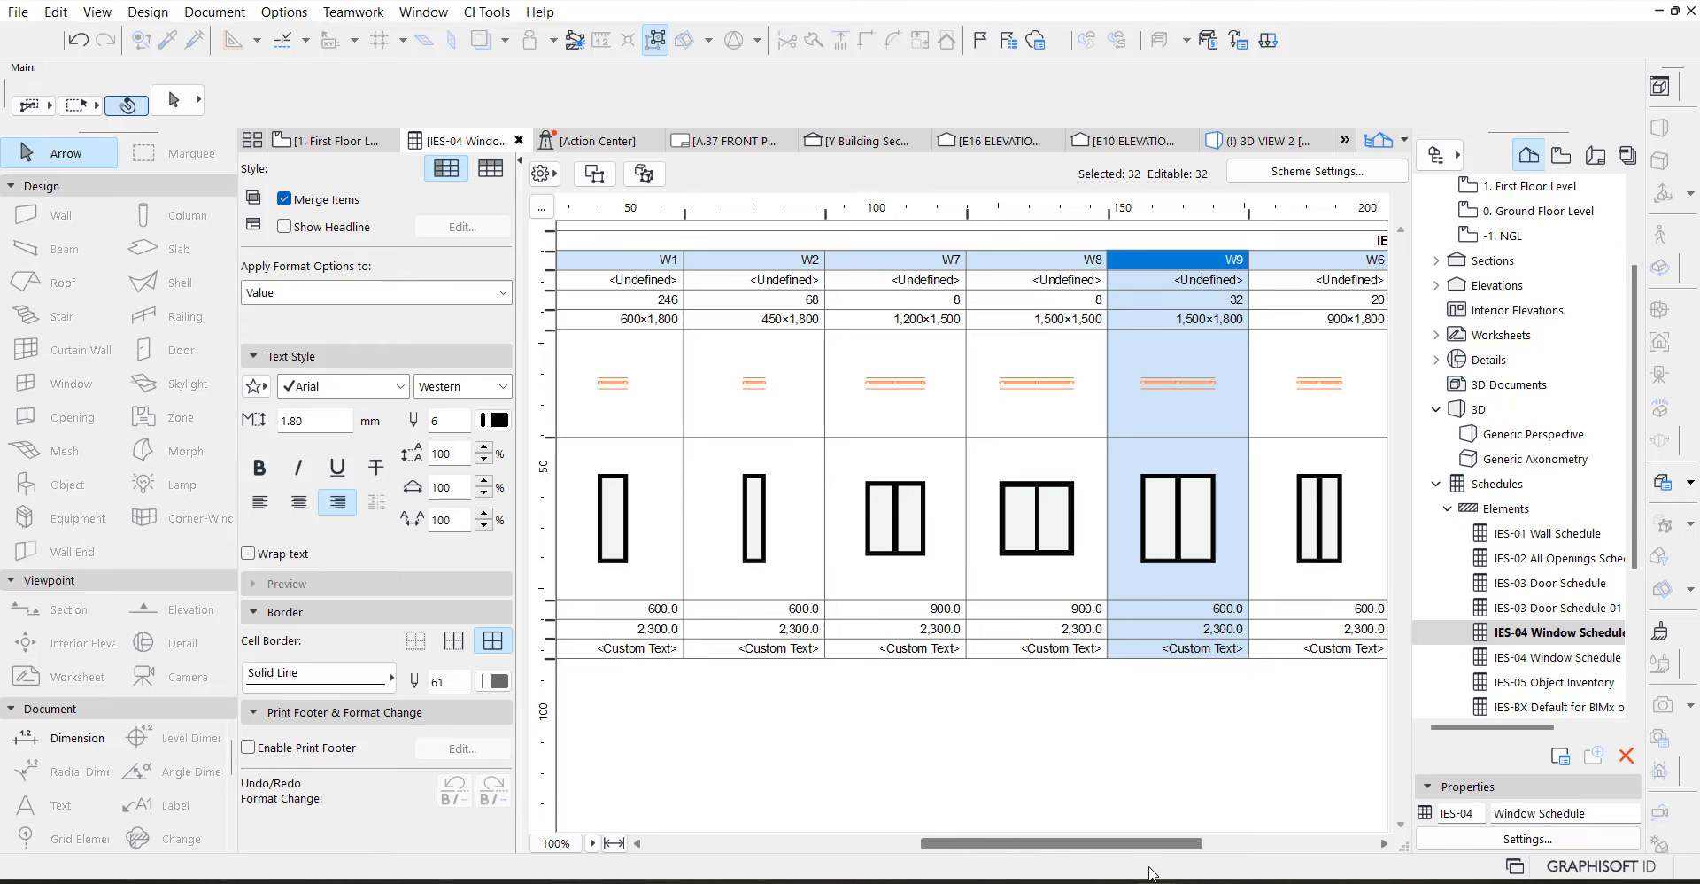
Show the 900×1,800 windows on the First Floor Level plan and reopen the IES-04 Window Schedule
drag(1151, 872, 1300, 876)
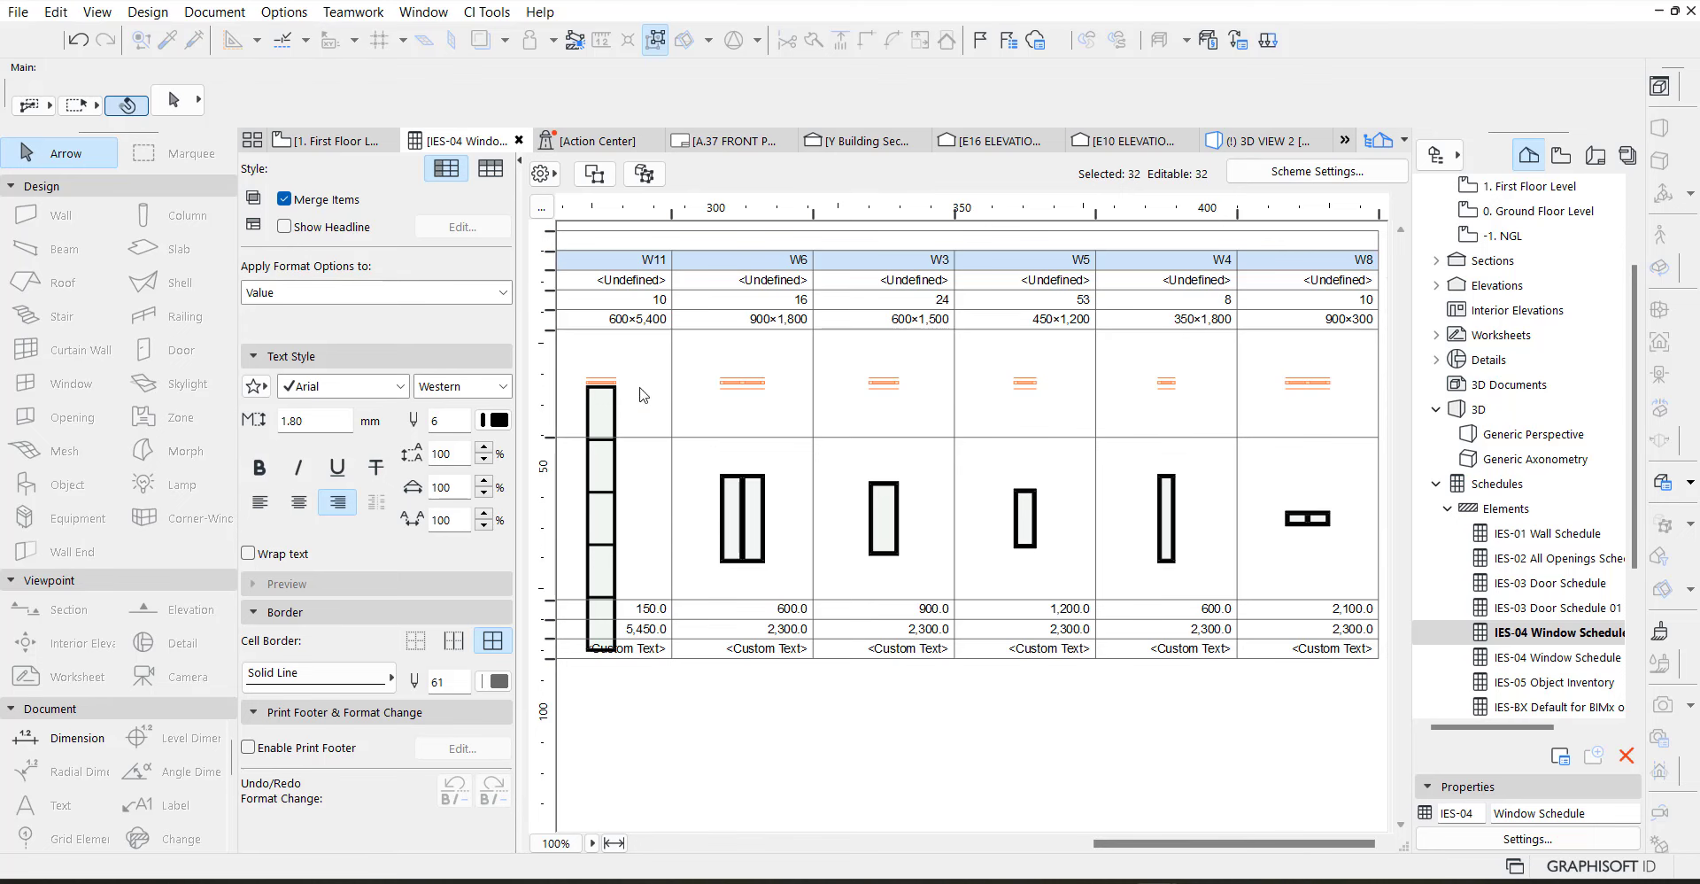
drag(1165, 850, 1036, 841)
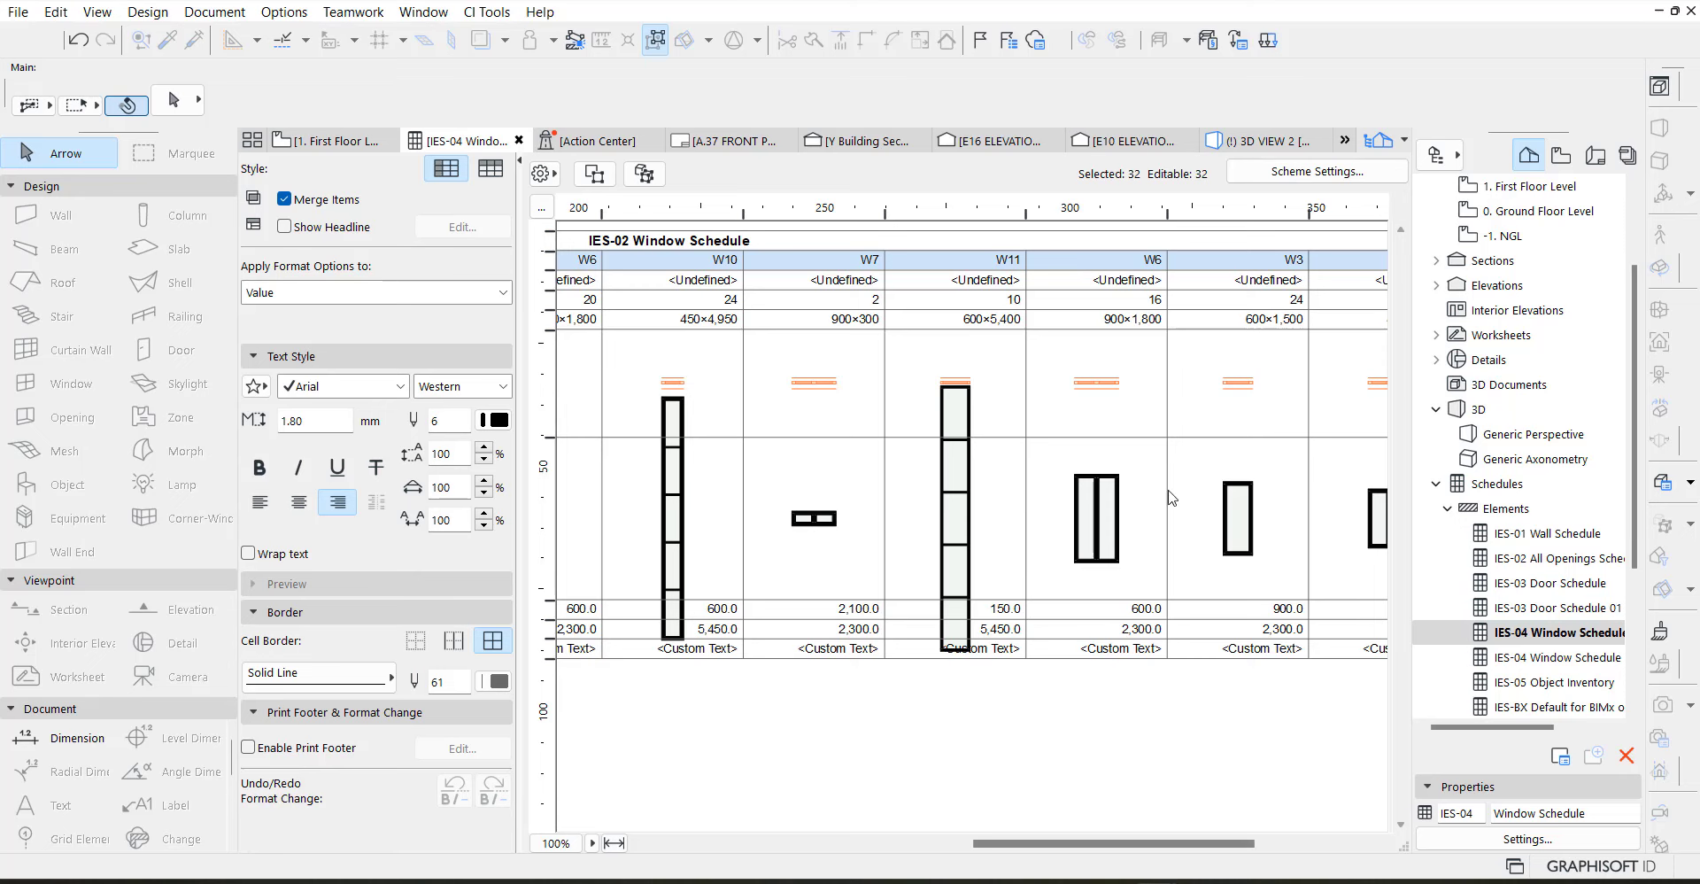
click(578, 177)
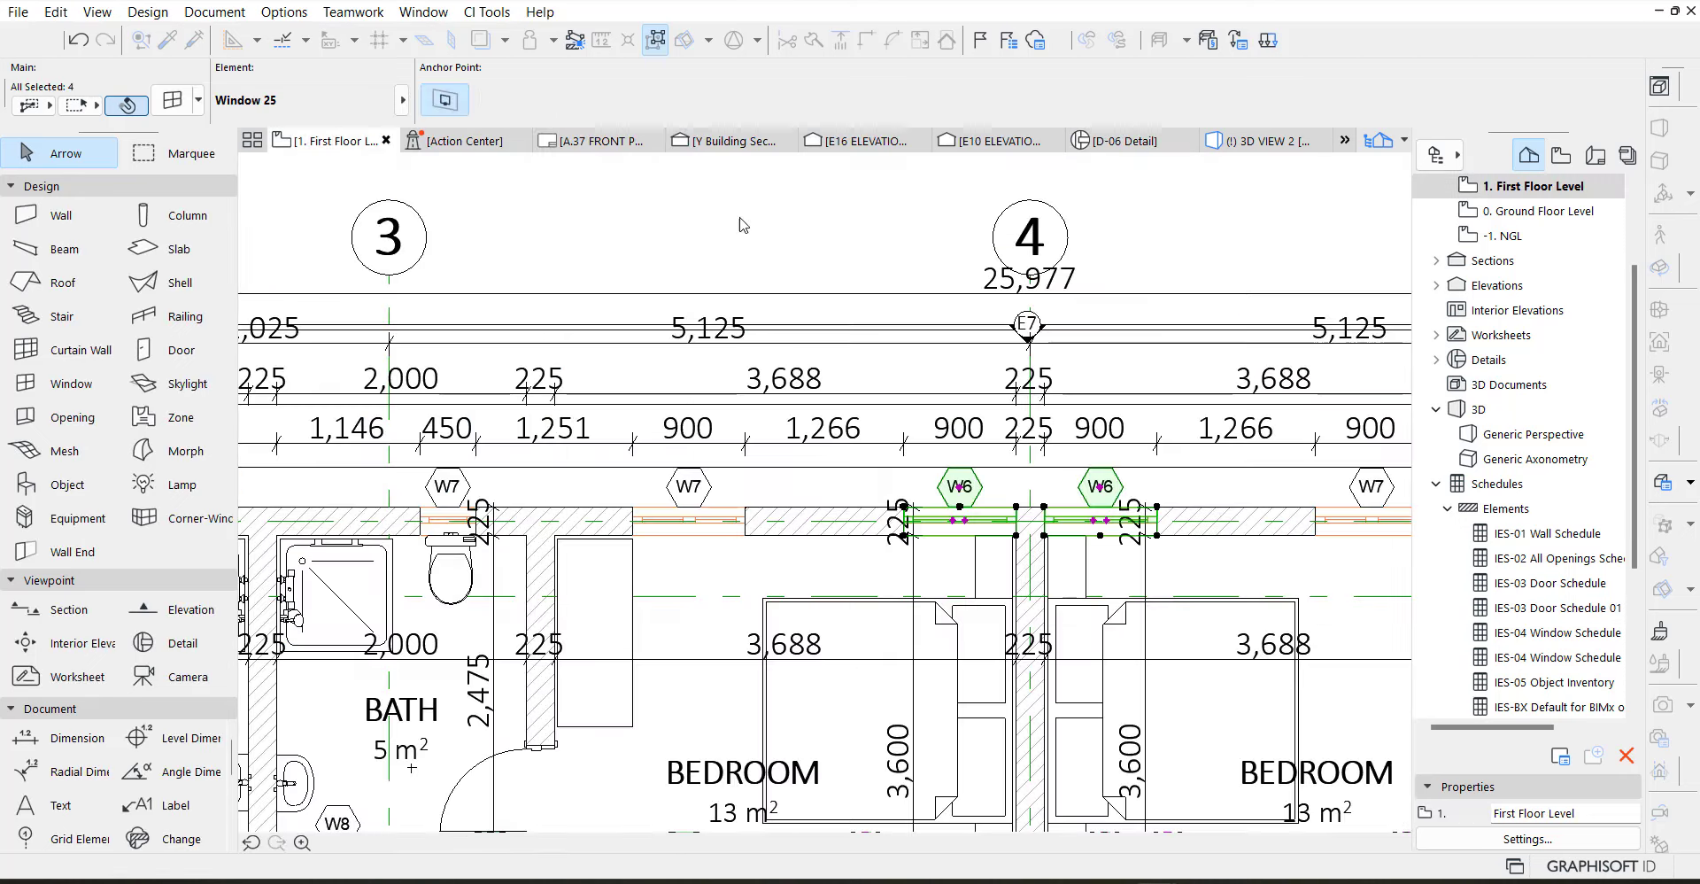
click(1562, 634)
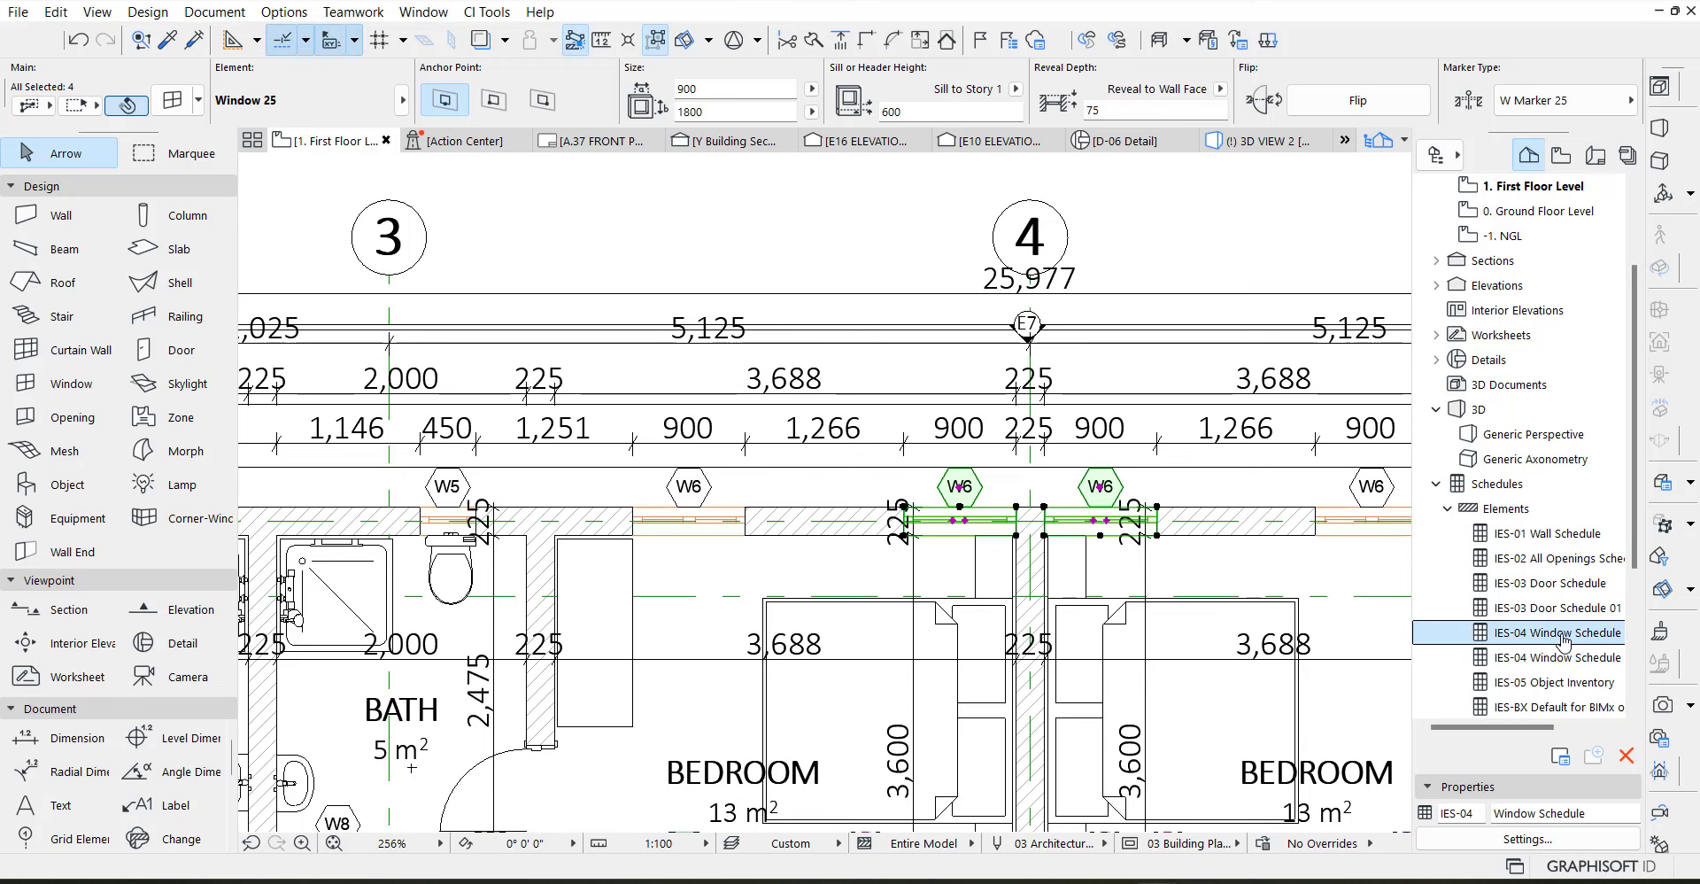
double_click(1563, 633)
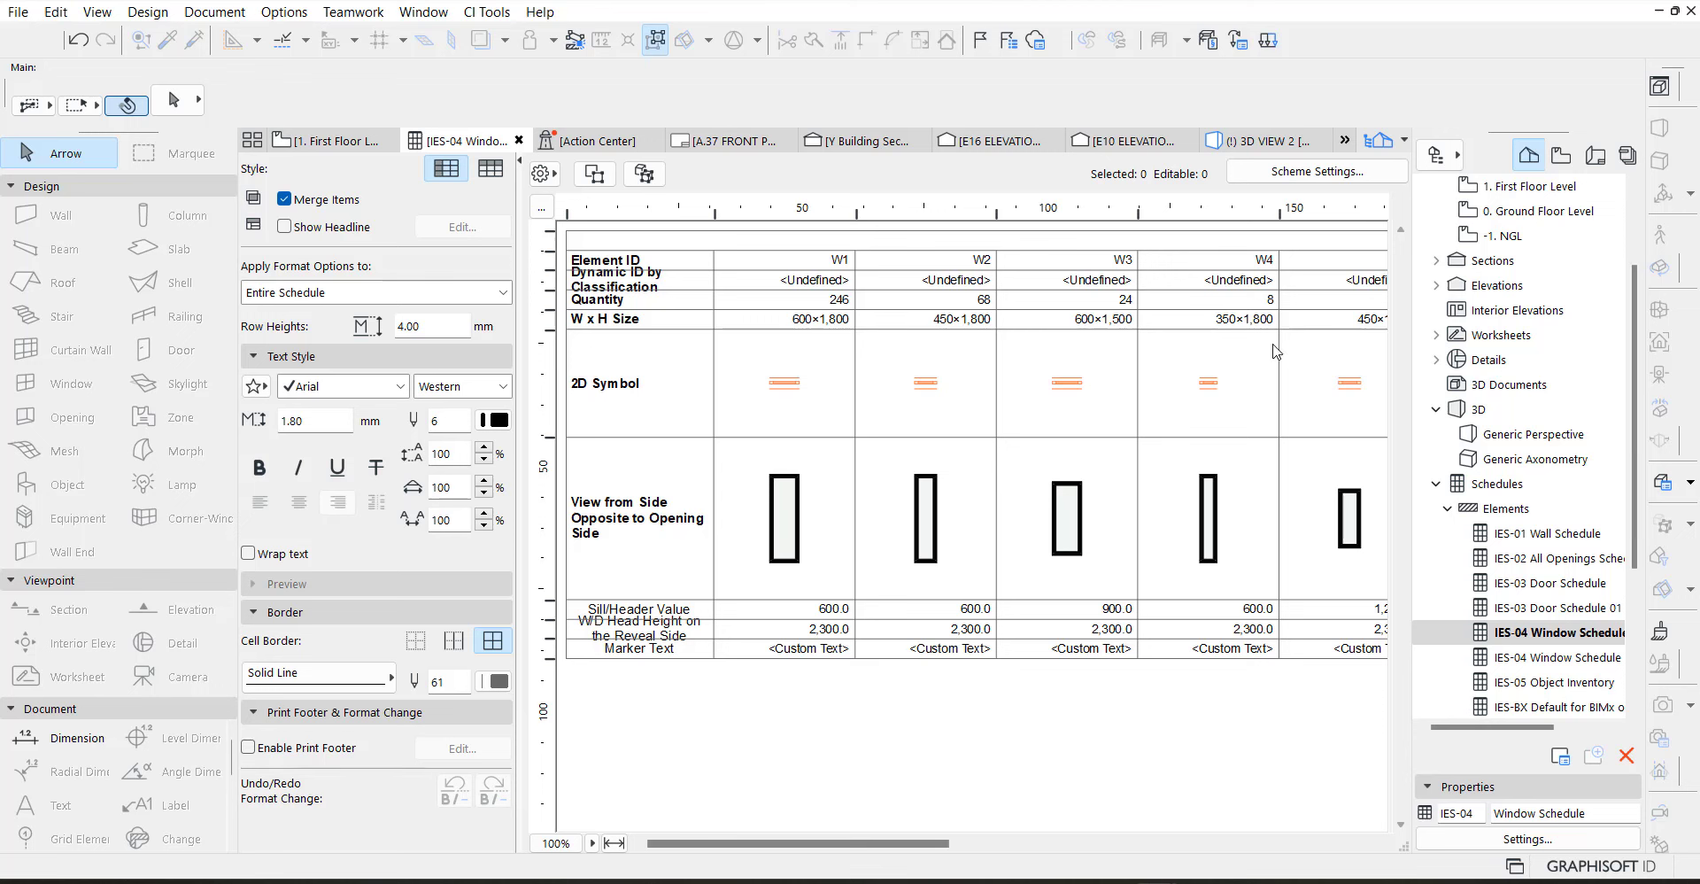
Set the element ID of the two 900×300 windows to W6 and of the 900×1,800 windows to W7
drag(872, 843, 1029, 866)
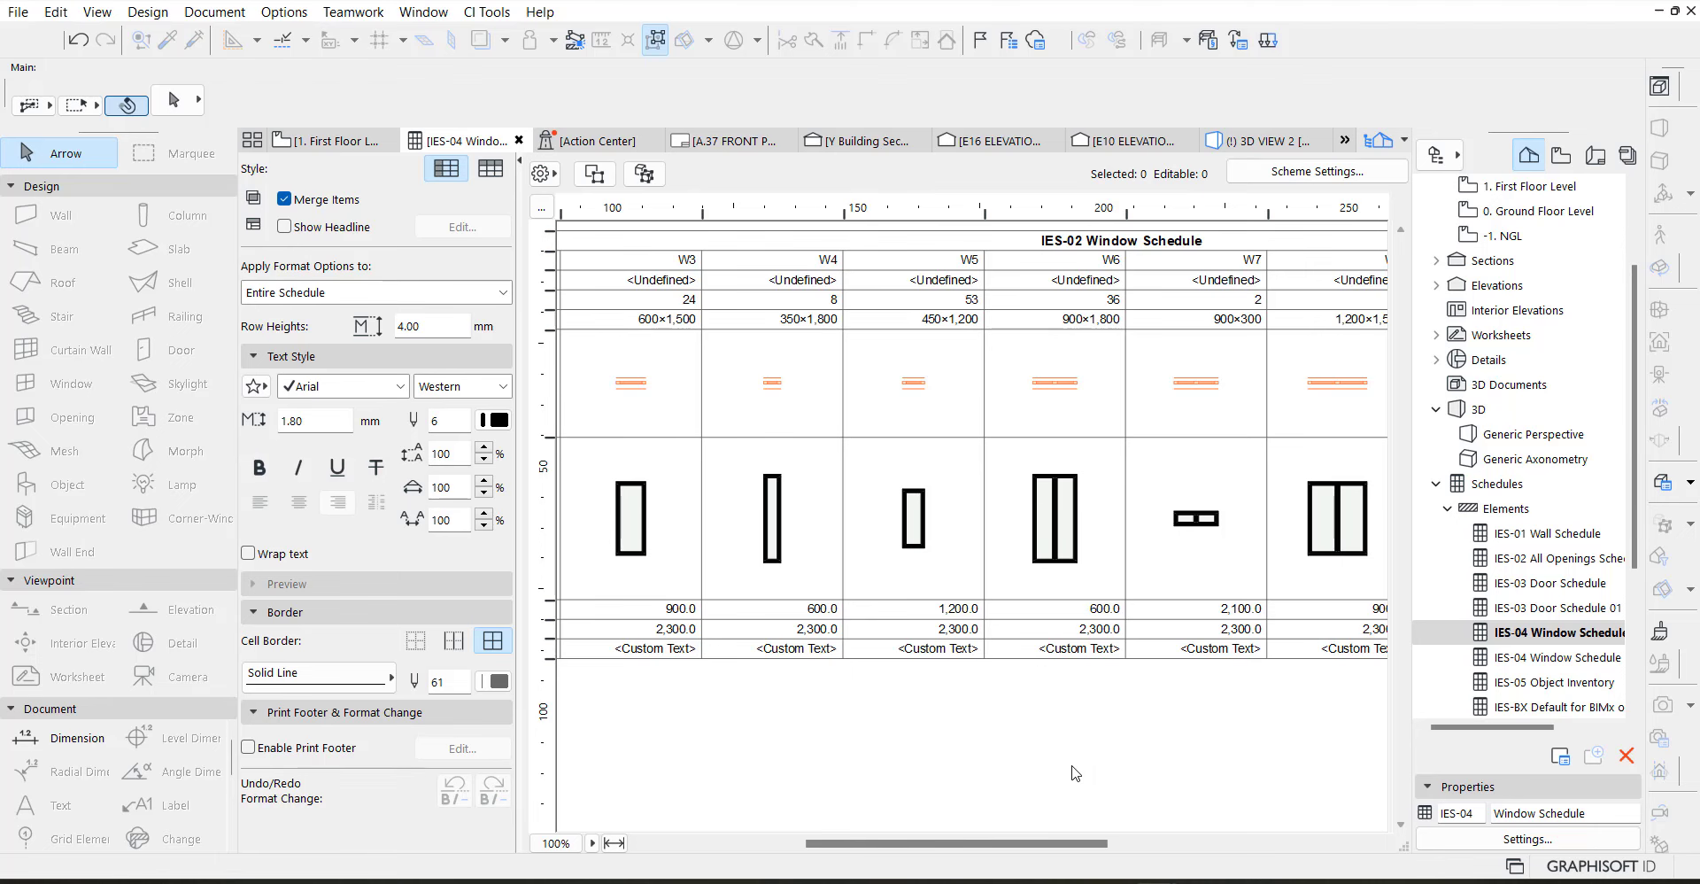
drag(996, 844, 1092, 843)
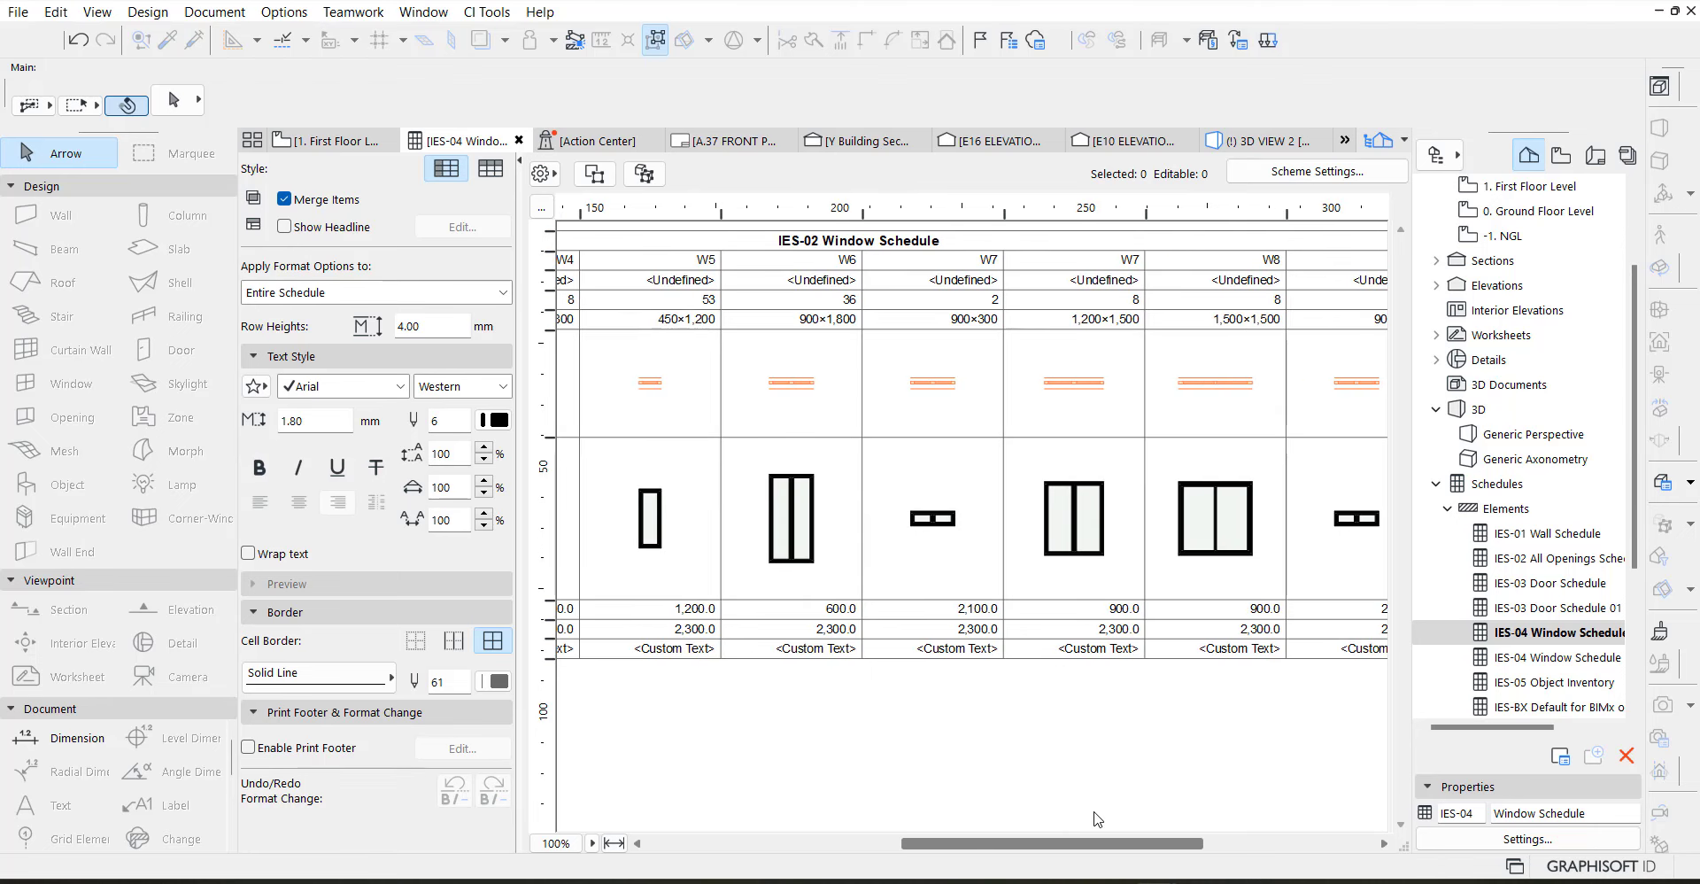
click(1123, 259)
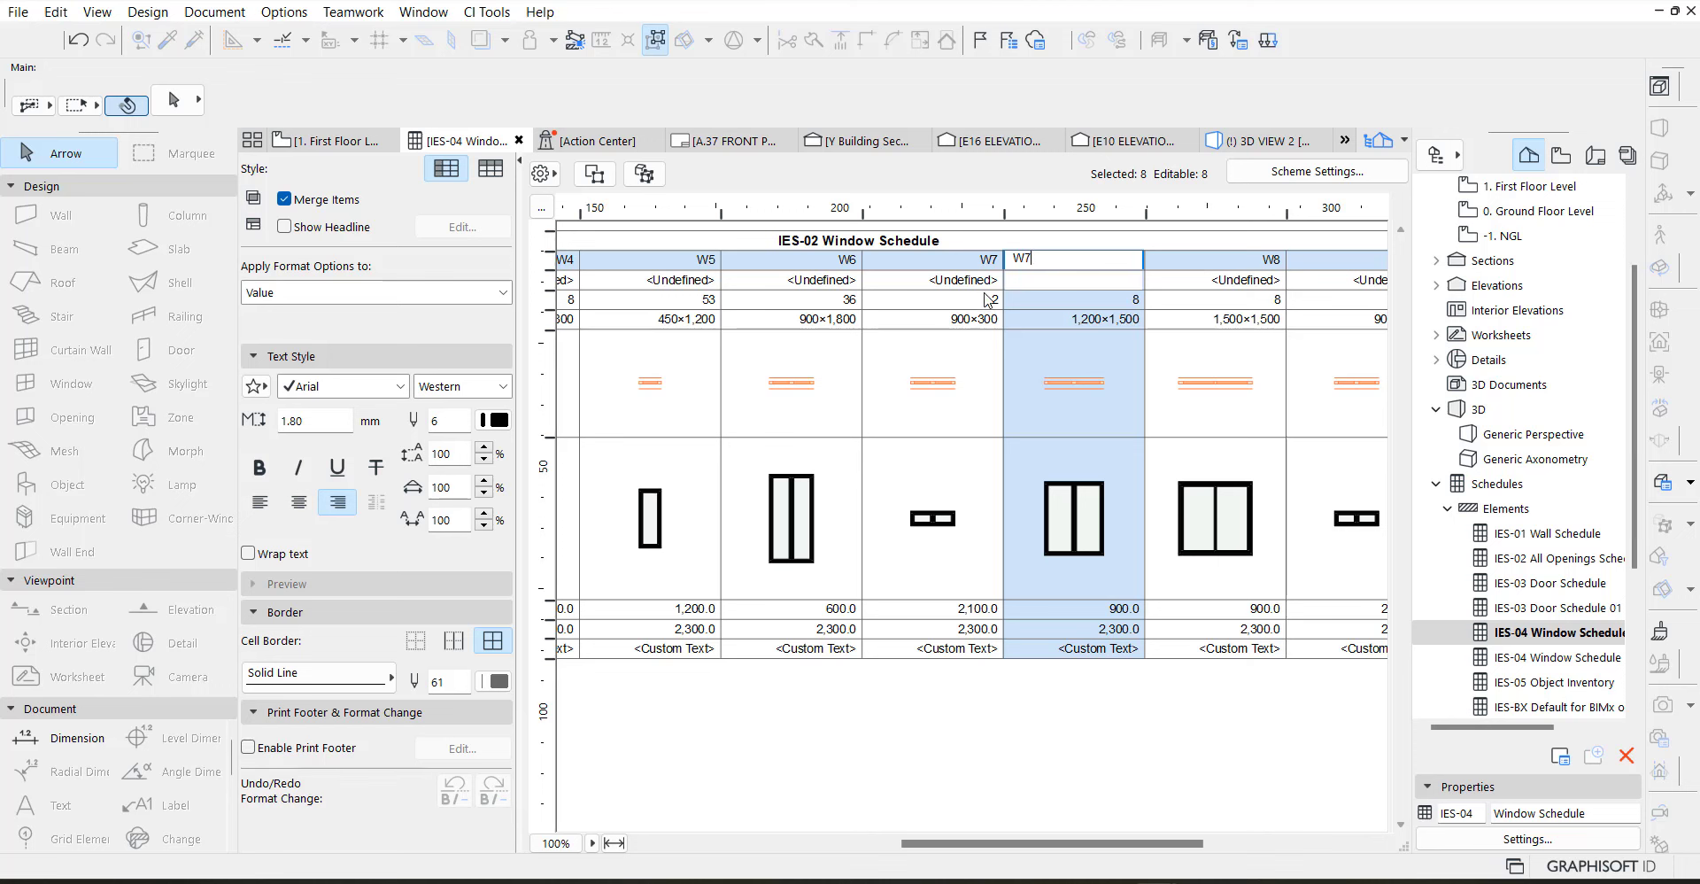
click(964, 257)
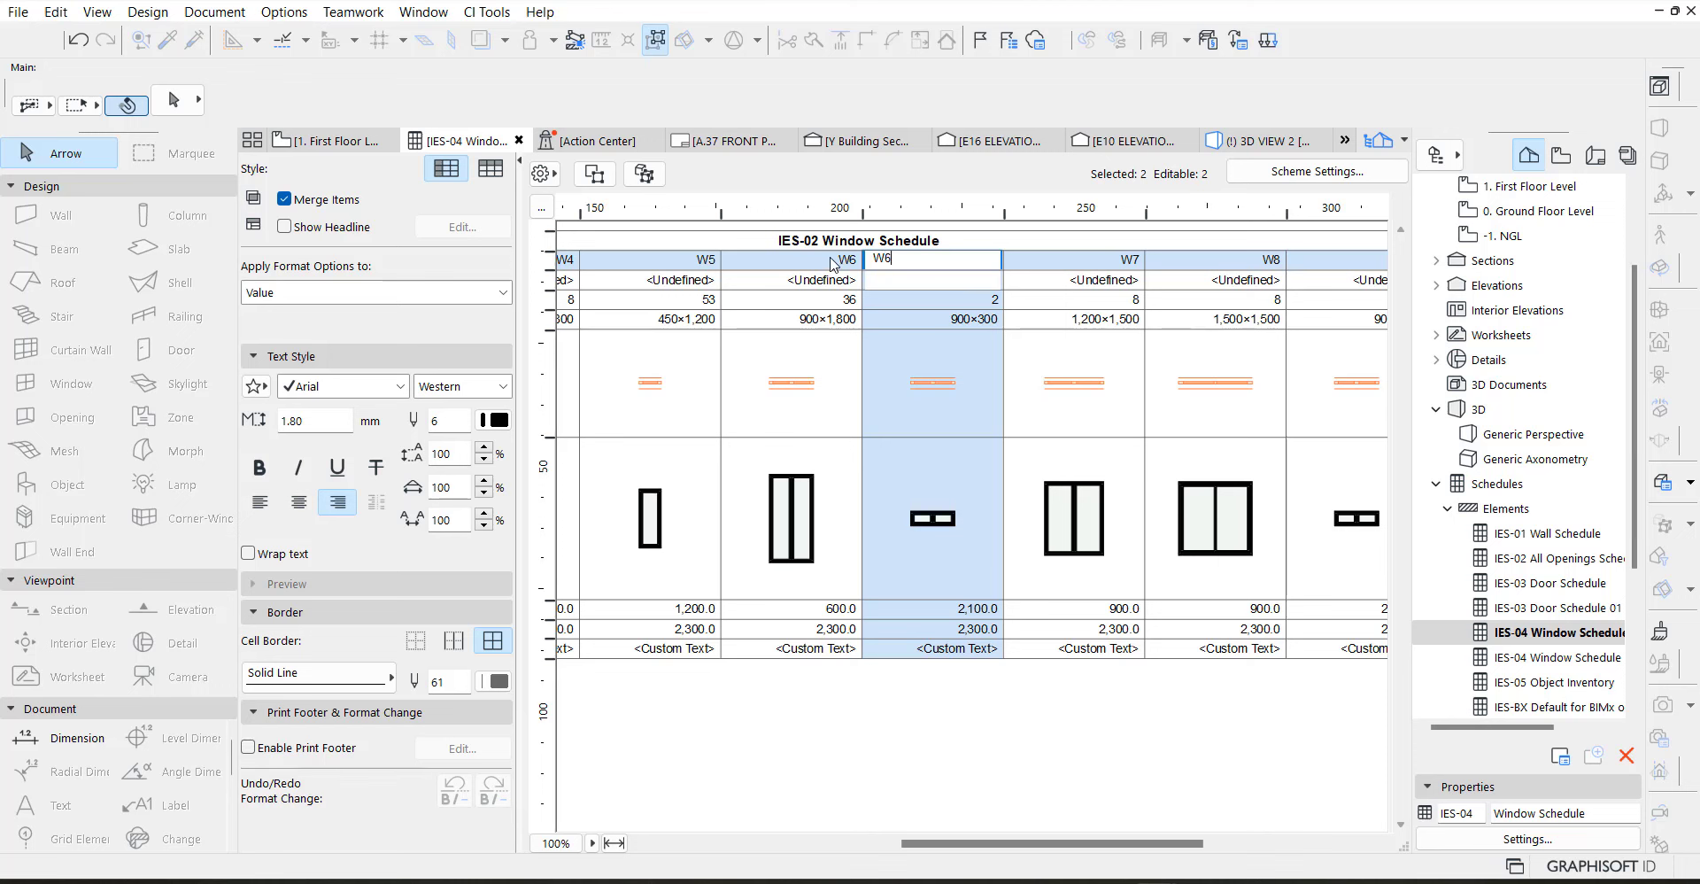
click(776, 260)
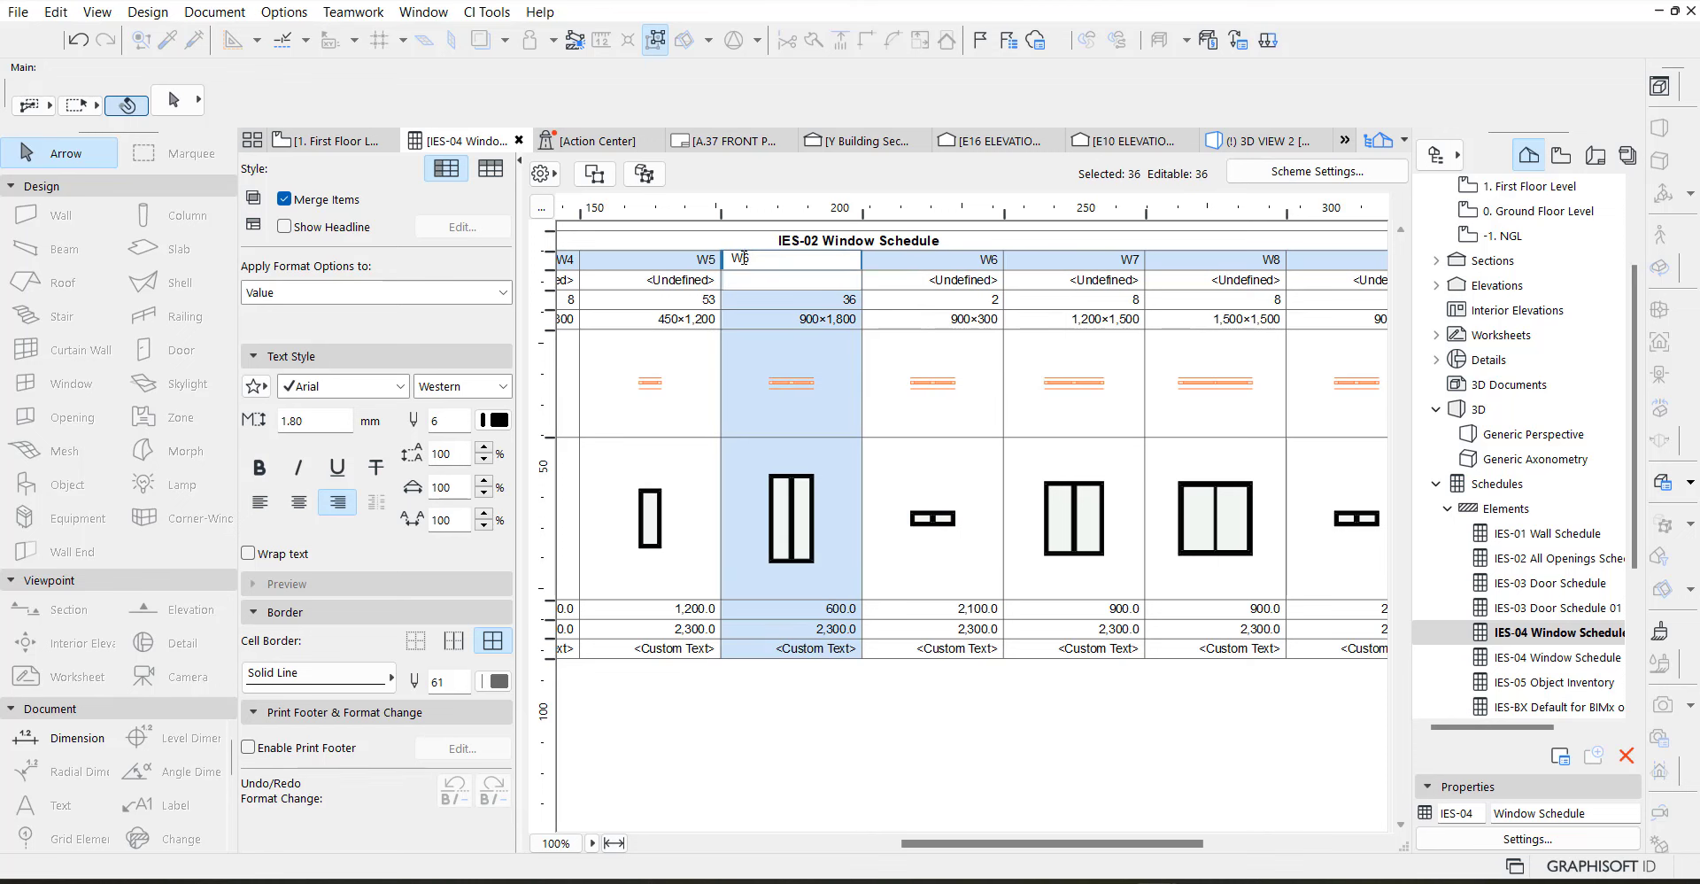
Set the element ID of the 1,200×1,500 windows to W8 and of the 1,500×1,500 windows to W9
click(1124, 260)
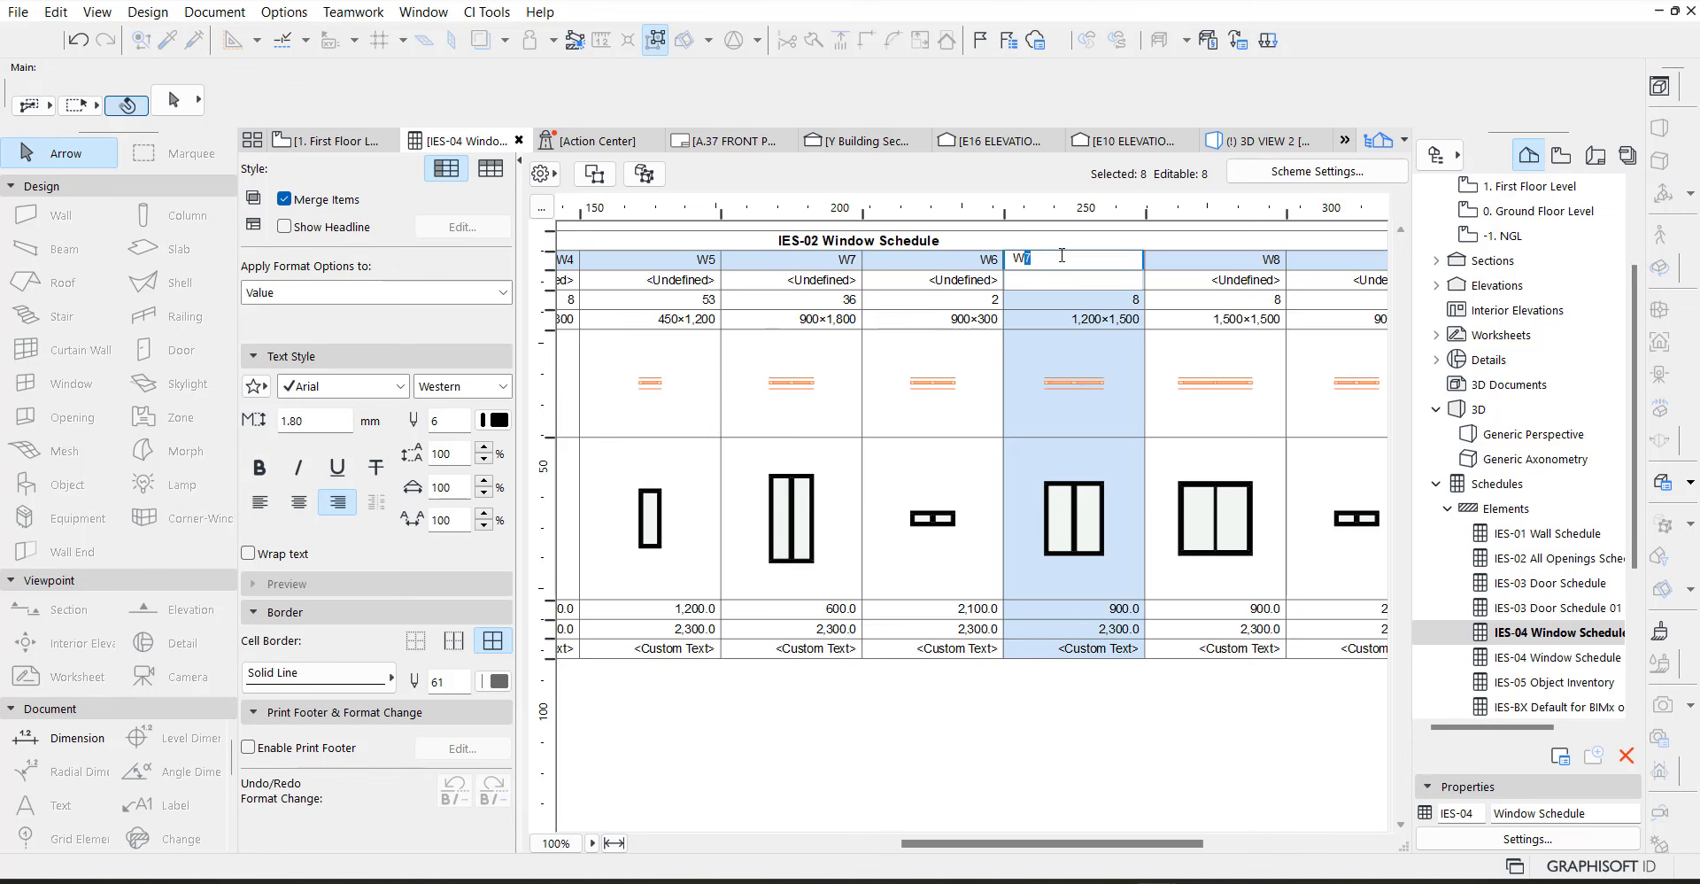
click(1243, 265)
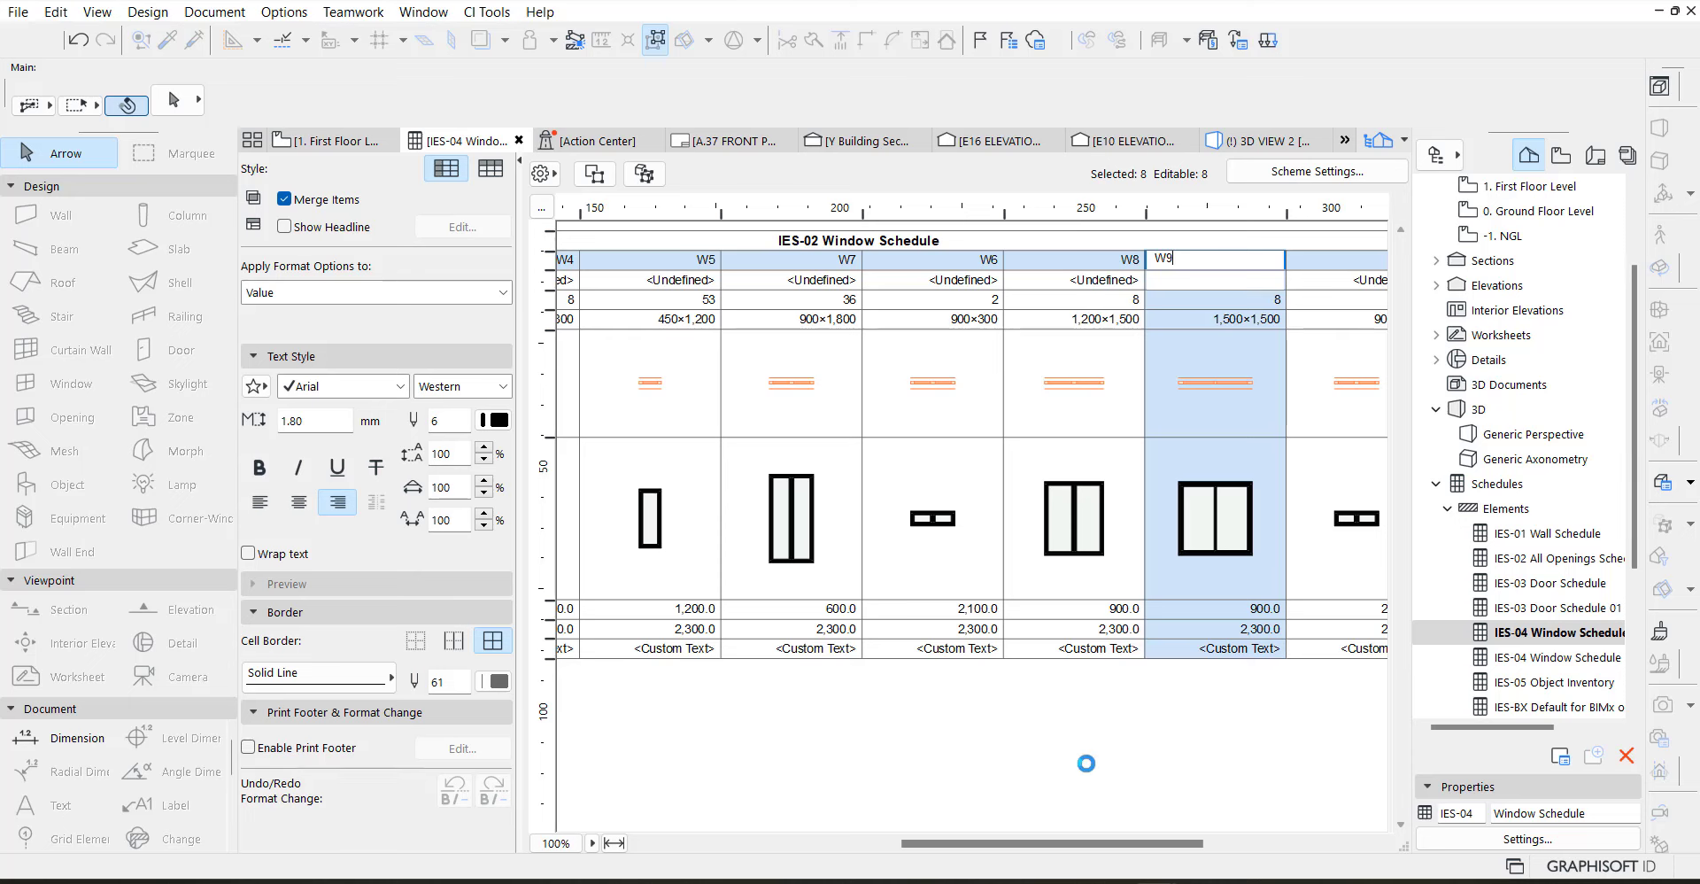
click(1349, 363)
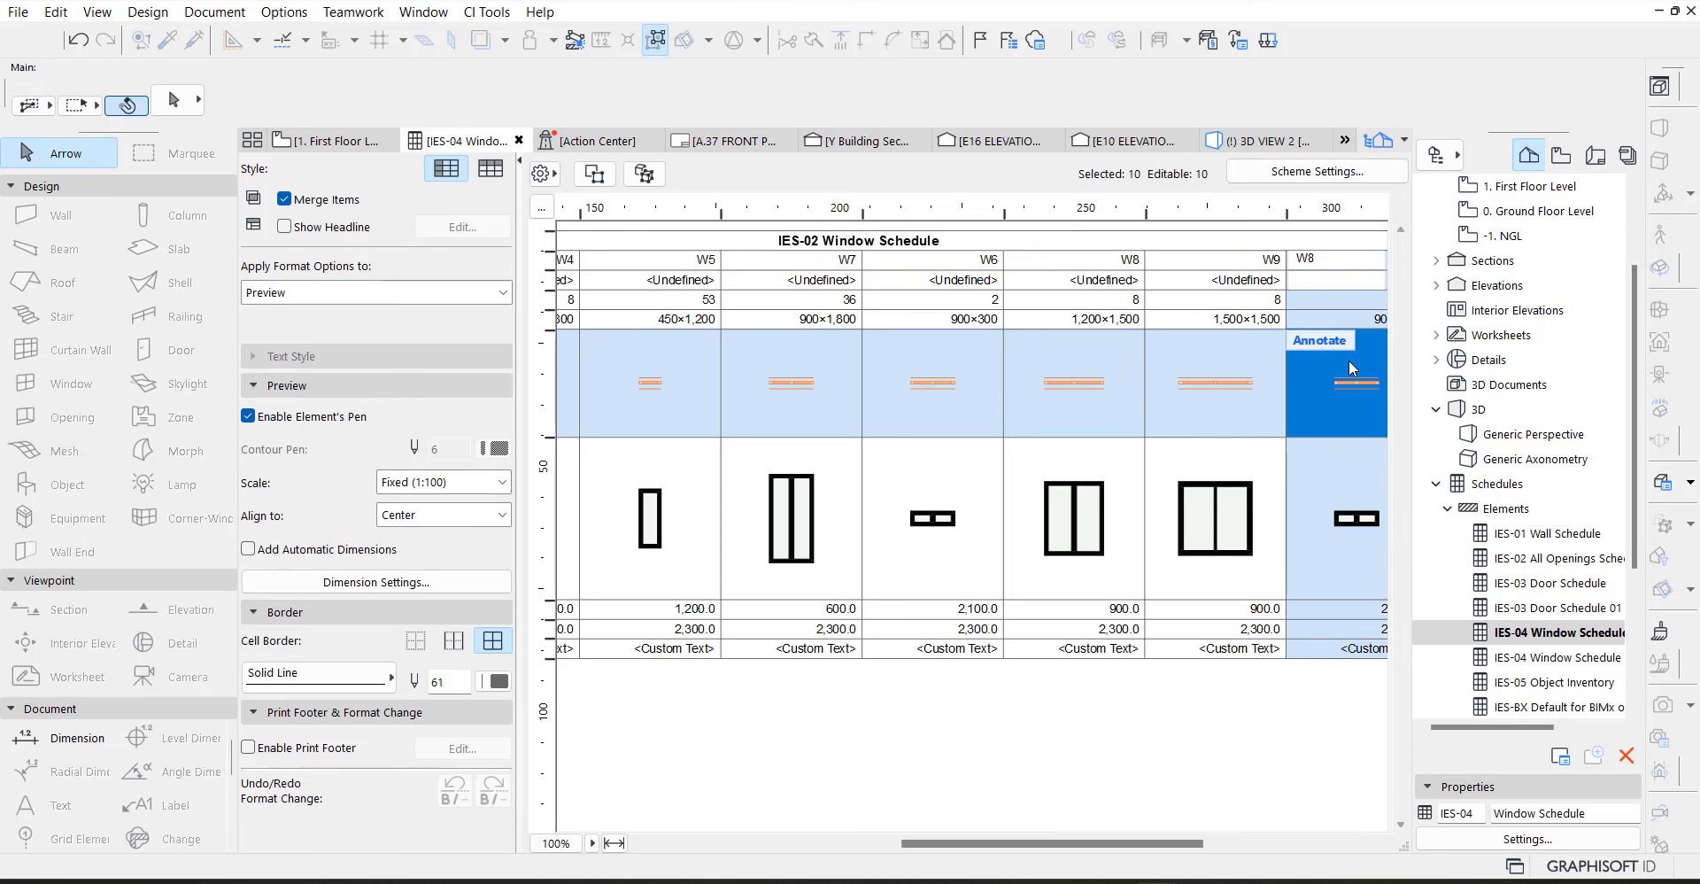
Set the element ID of the ten 900×300 windows to W6 and of the 1,500×1,800 windows to W10
click(1317, 260)
text(6)
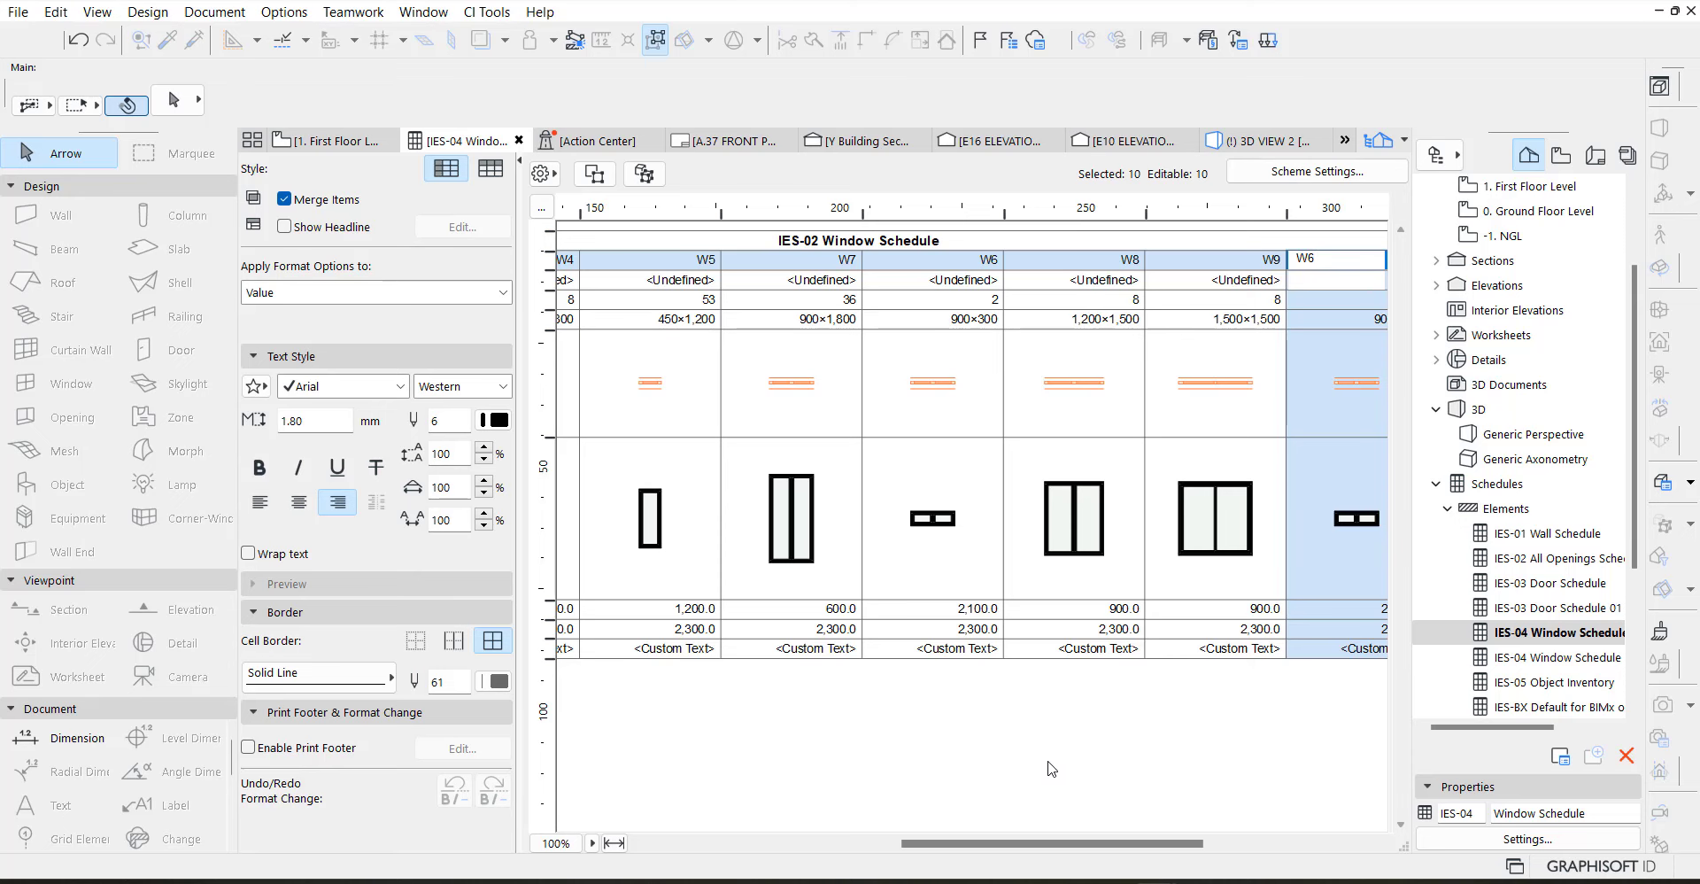
drag(999, 845, 1246, 855)
click(1027, 433)
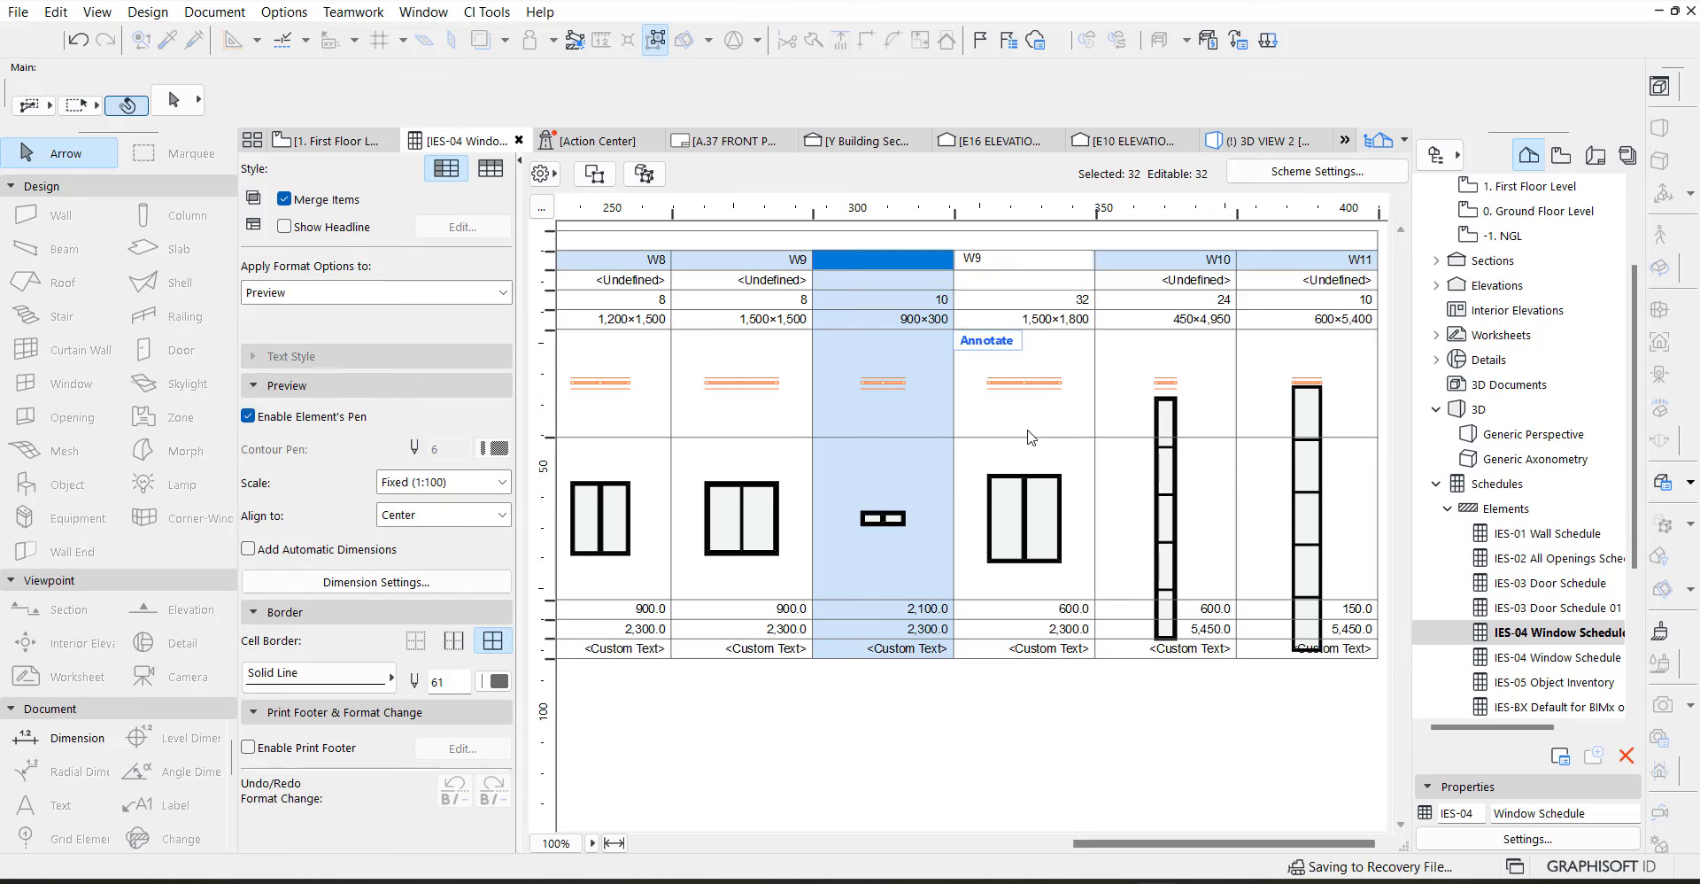
drag(978, 256, 1017, 260)
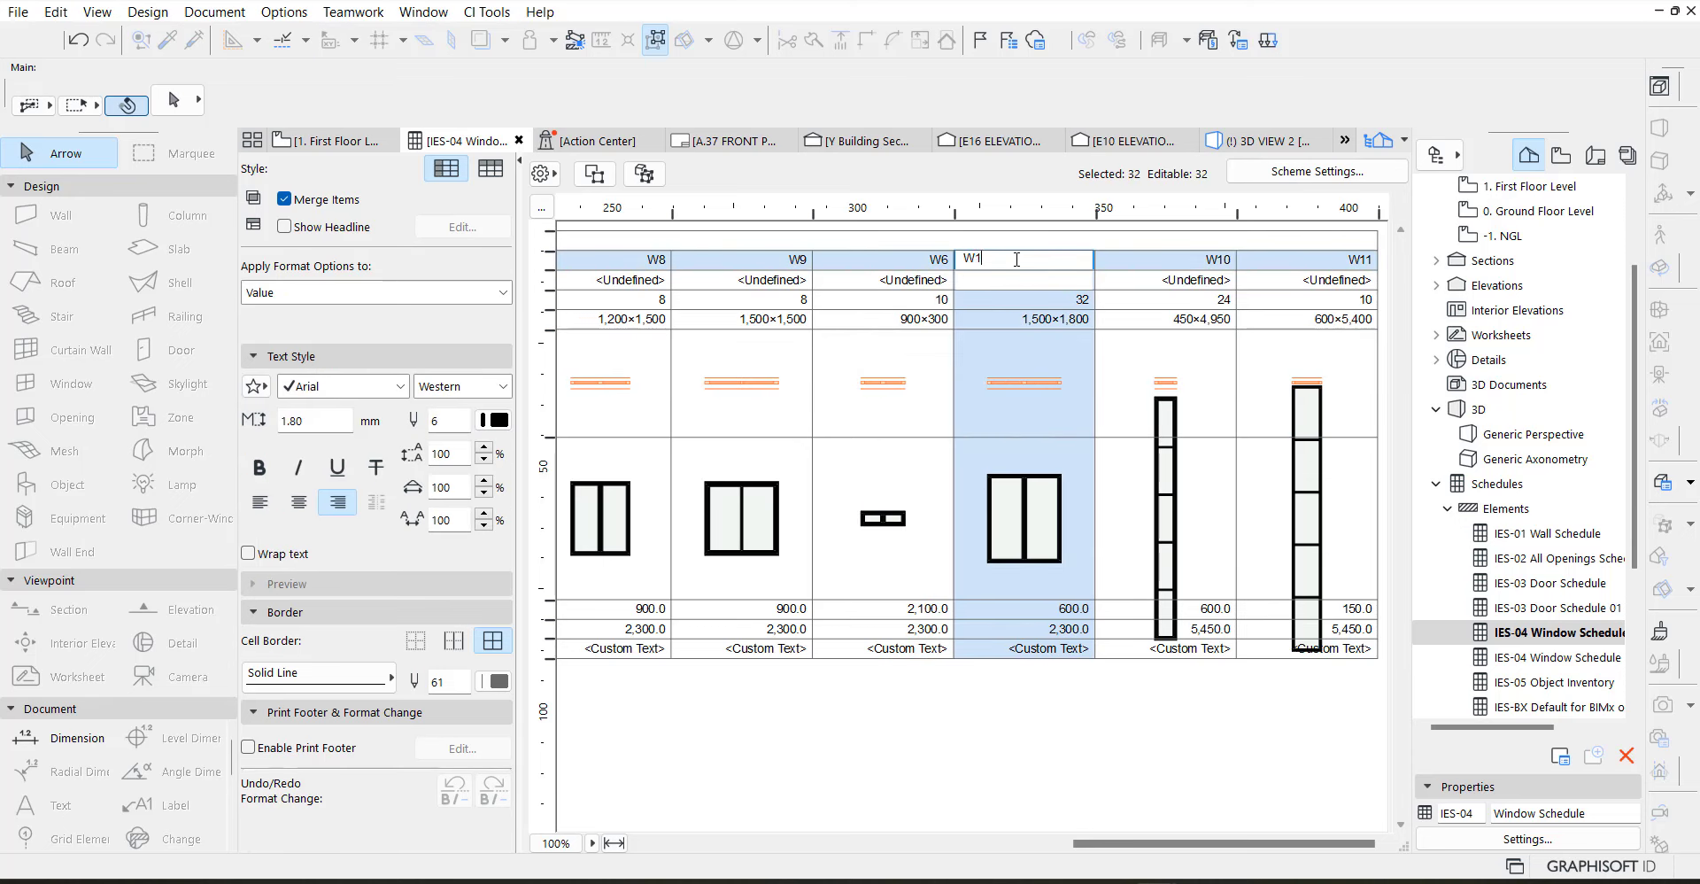
text(10)
Set the element ID of the 450×4,950 windows to W11 and close the window schedule
click(1208, 259)
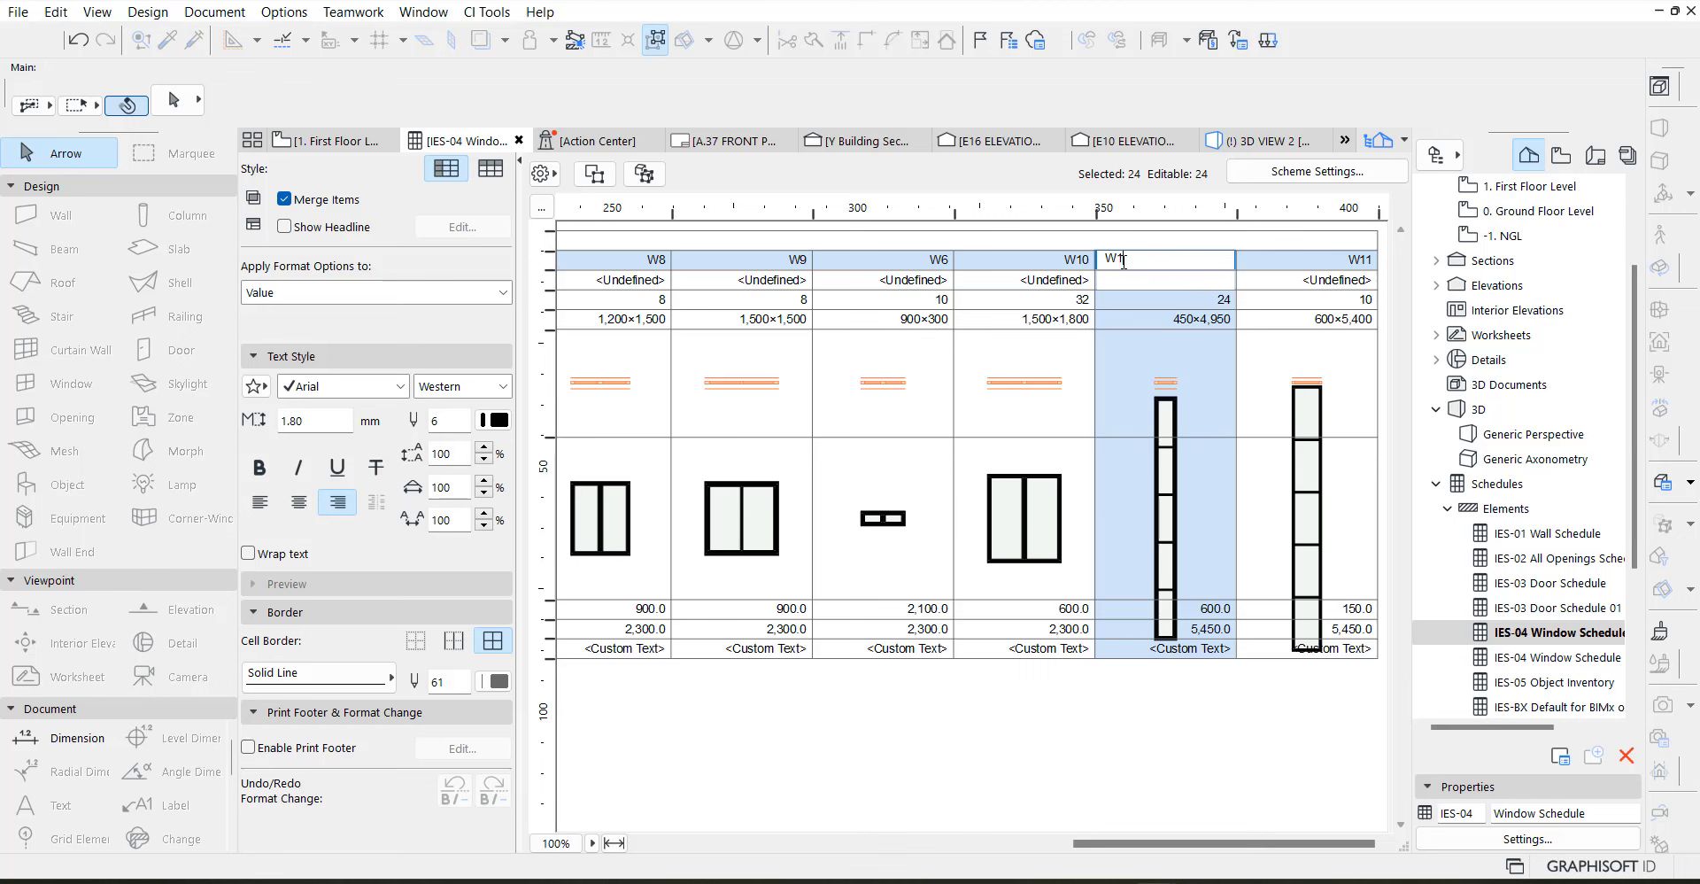
click(1339, 266)
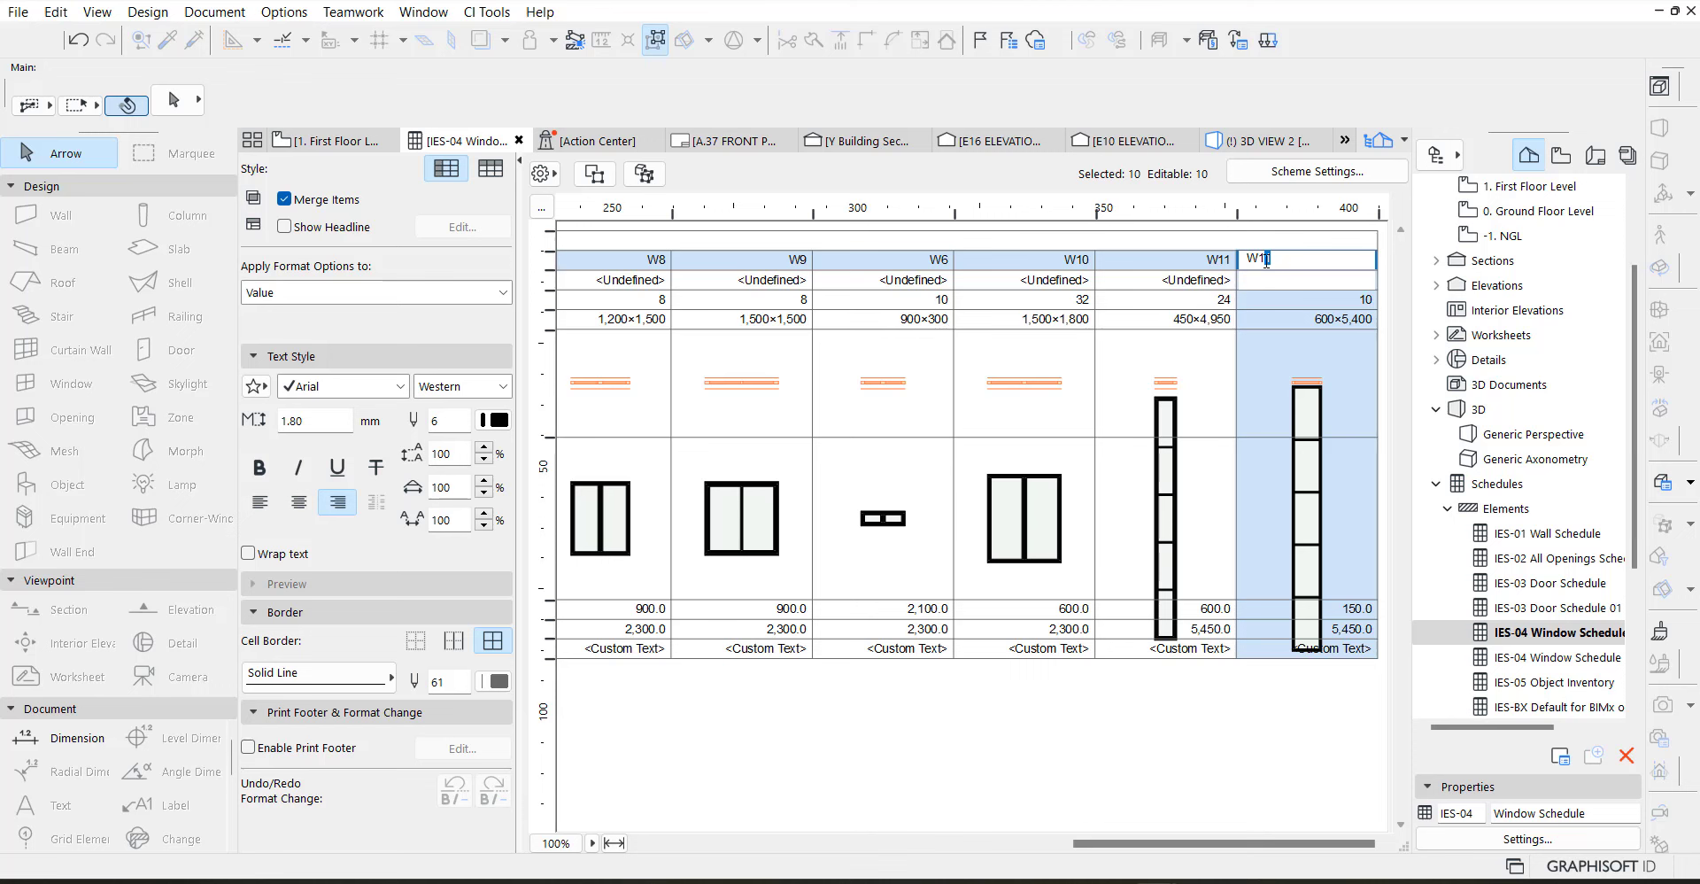
click(1525, 634)
click(519, 140)
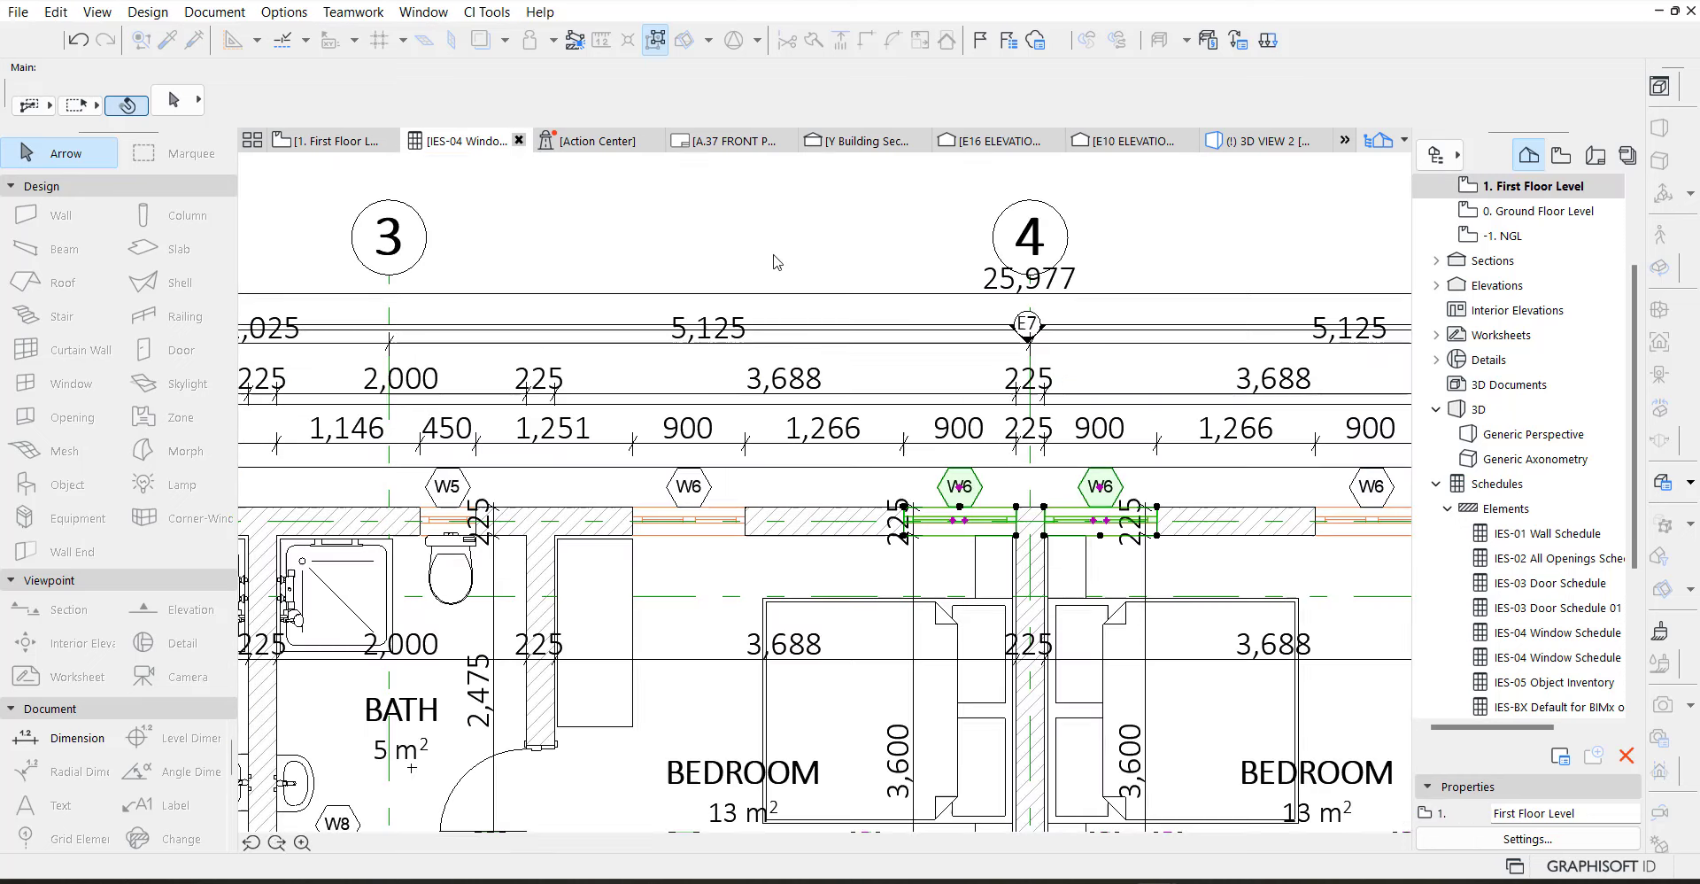
Reopen the IES-04 Window Schedule and set the element ID of the 600×5,400 windows to W12
click(1560, 634)
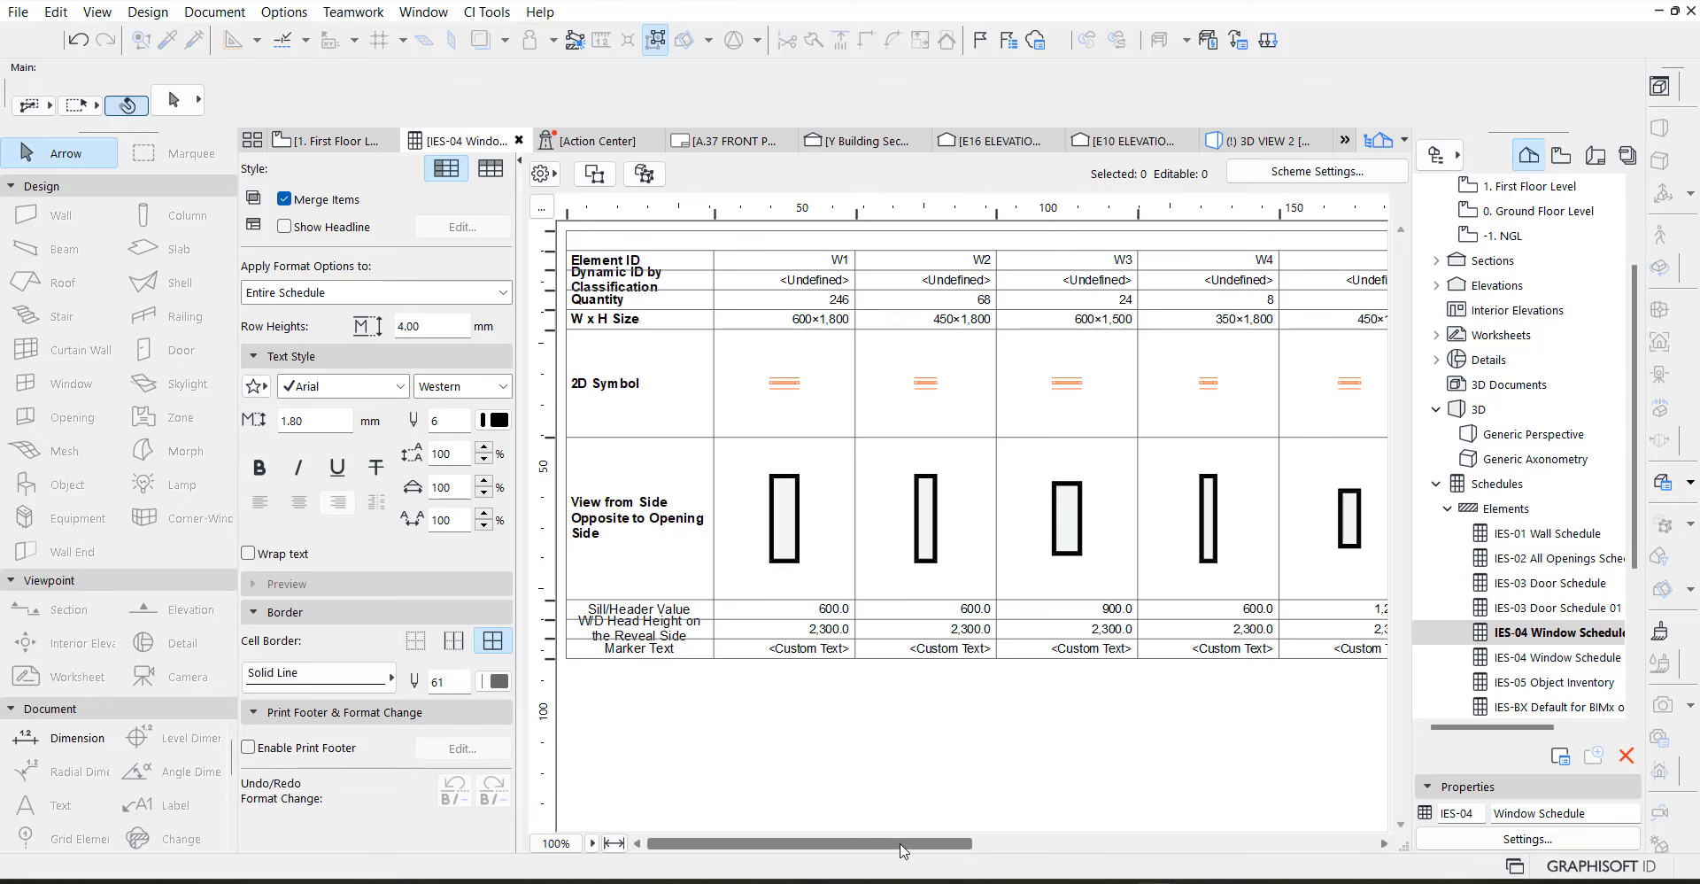
drag(926, 848, 1349, 854)
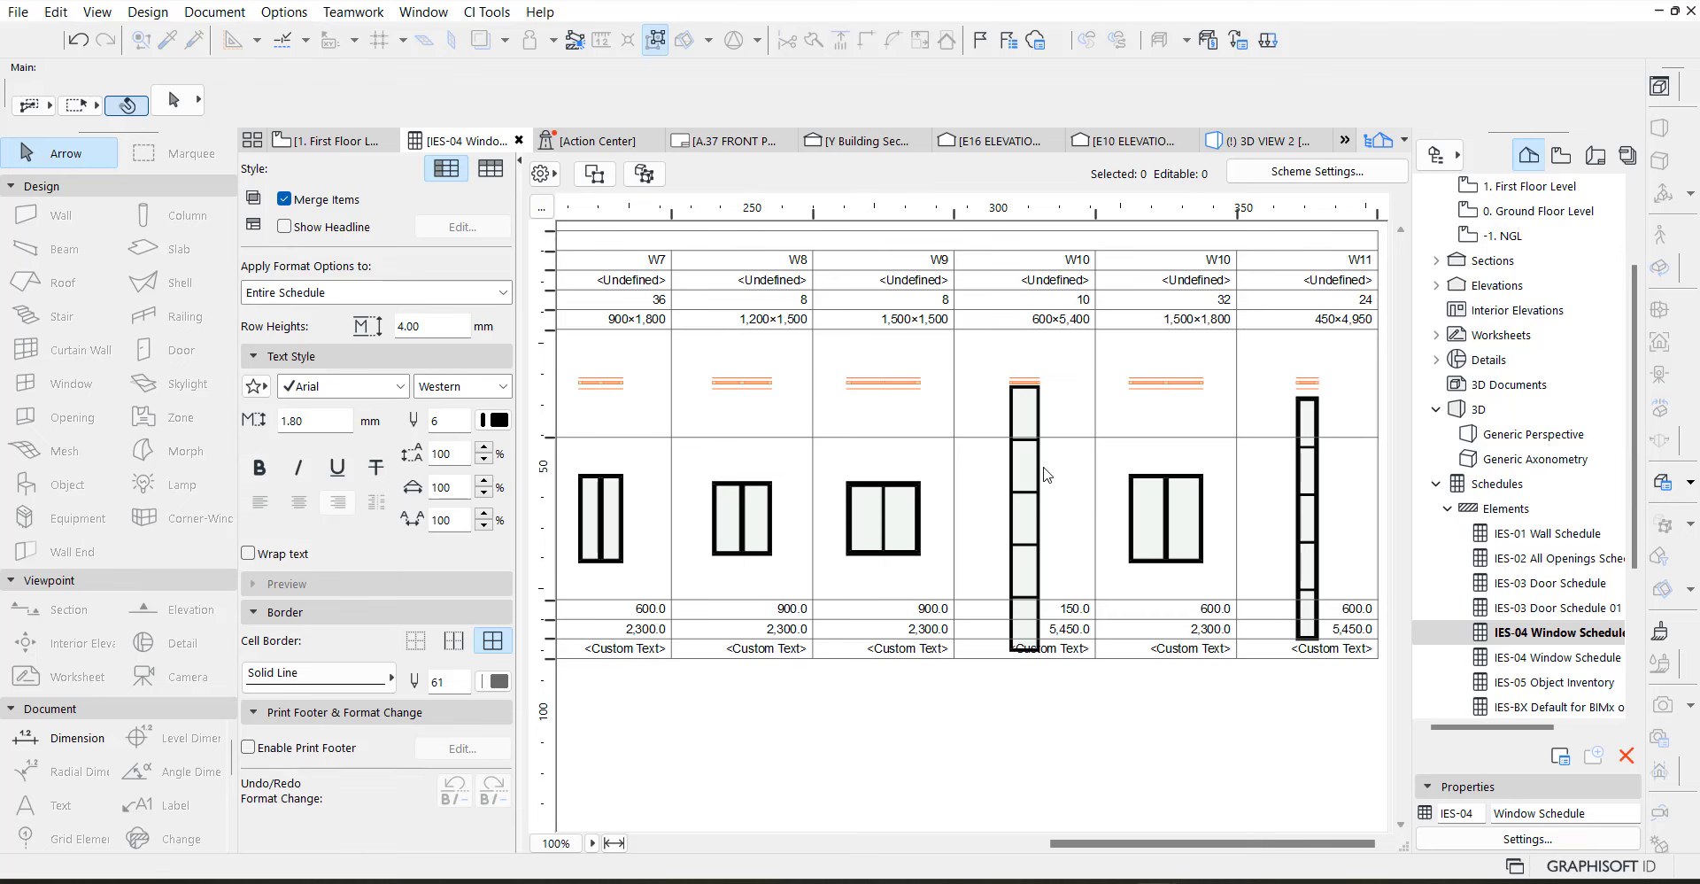
click(1025, 493)
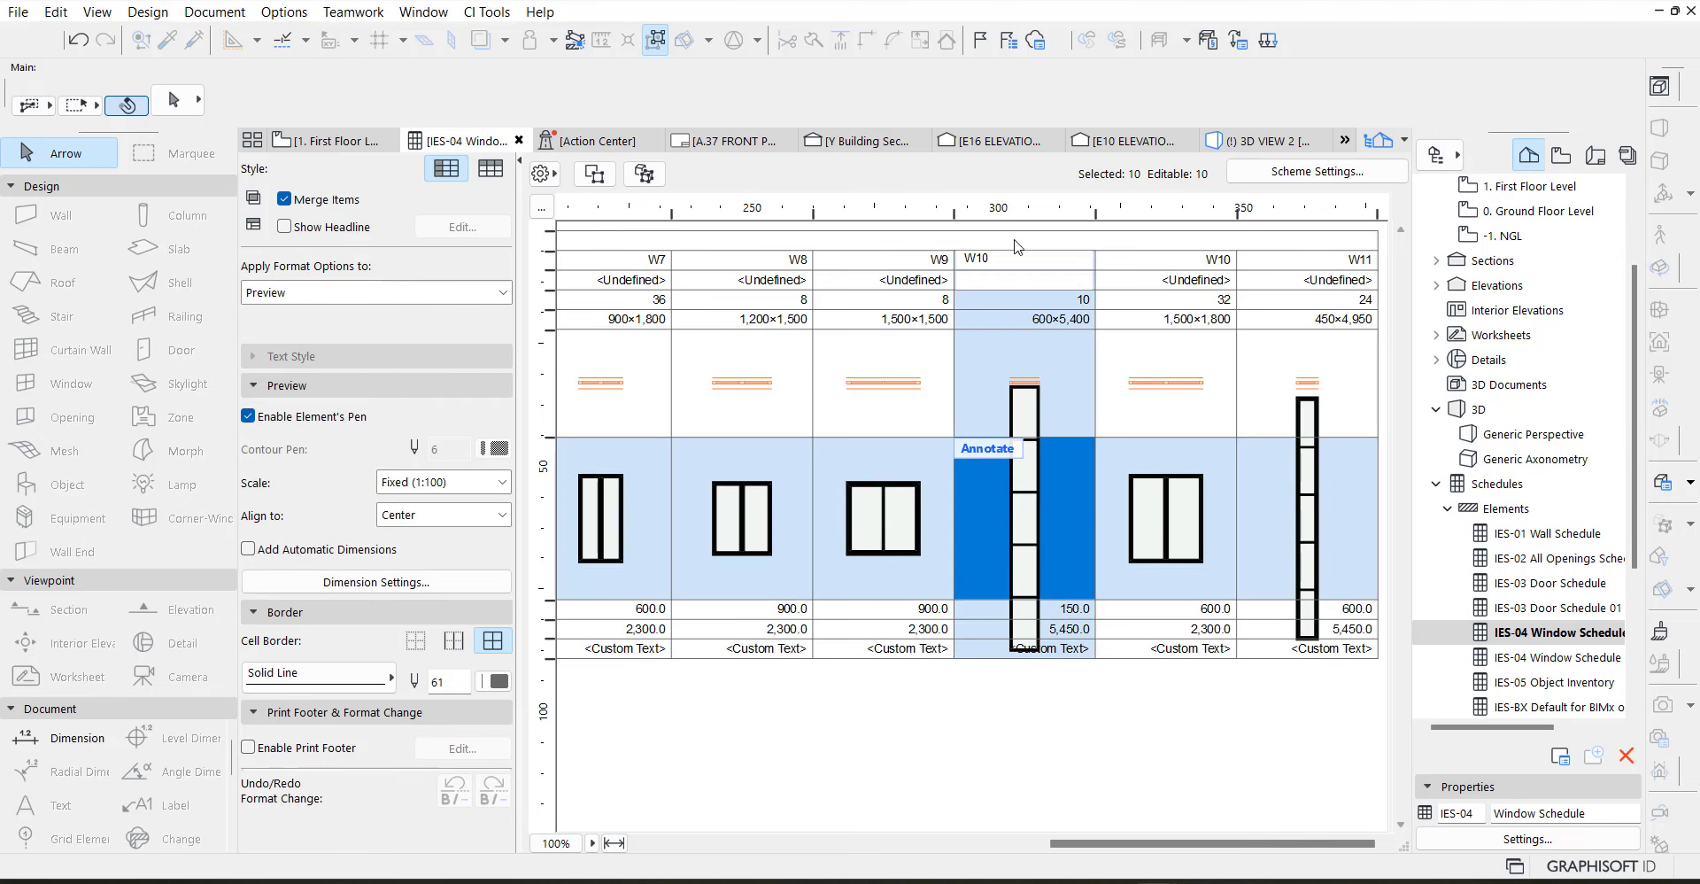
drag(983, 256, 1008, 257)
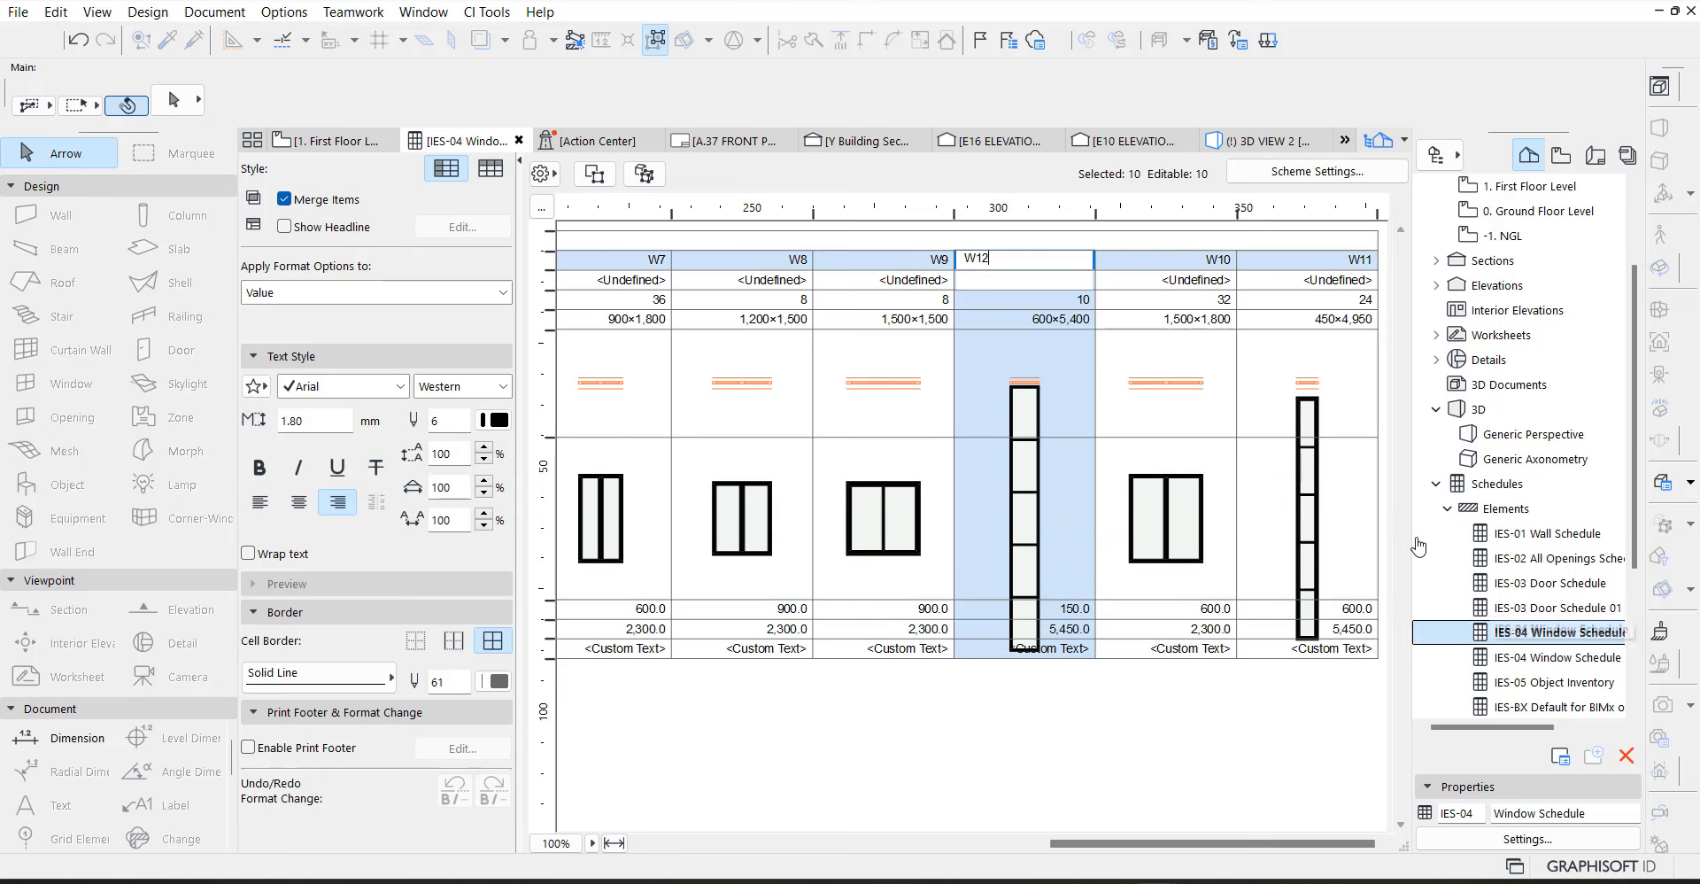
Return to the First Floor Level plan, then reopen the IES-04 Window Schedule and review the order of its element IDs
click(595, 174)
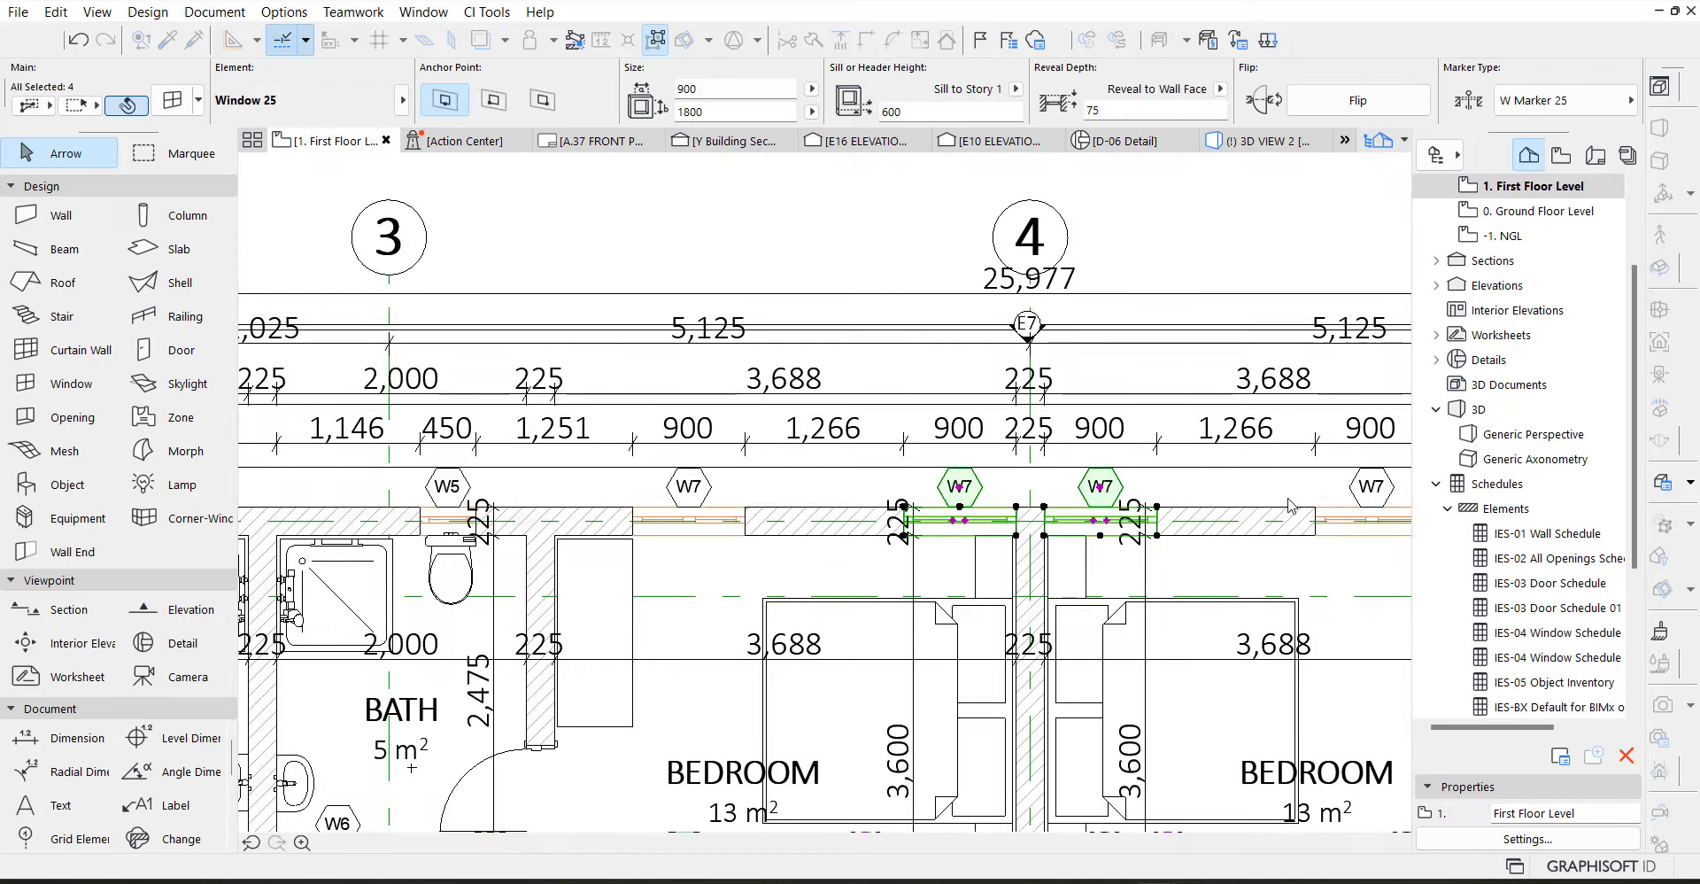
click(1545, 632)
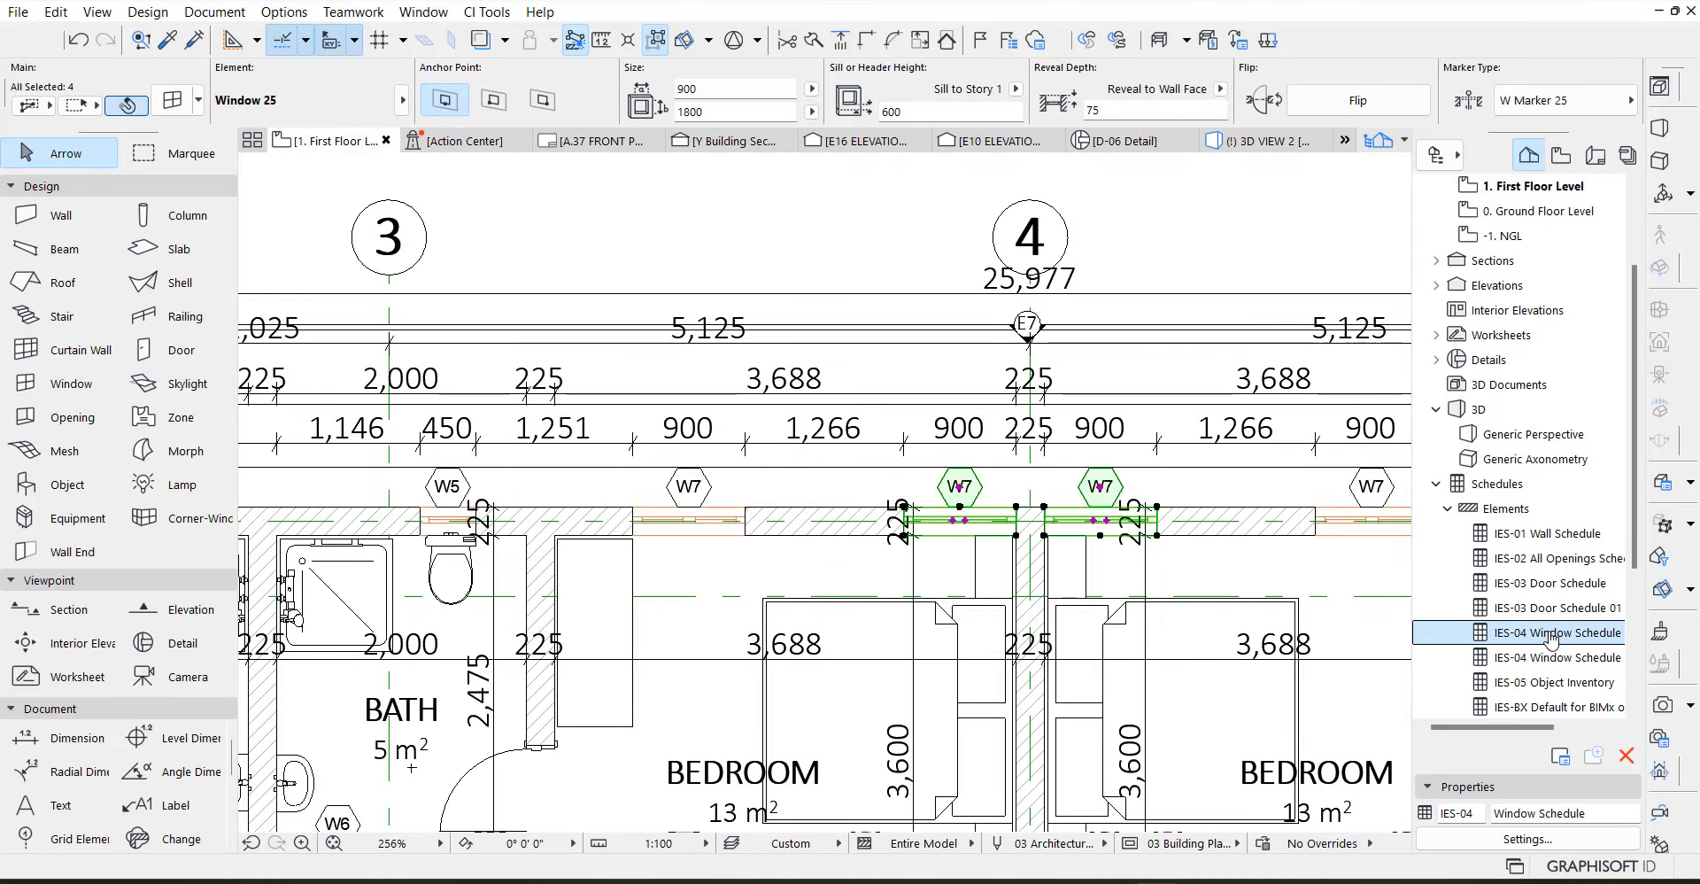
double_click(1529, 631)
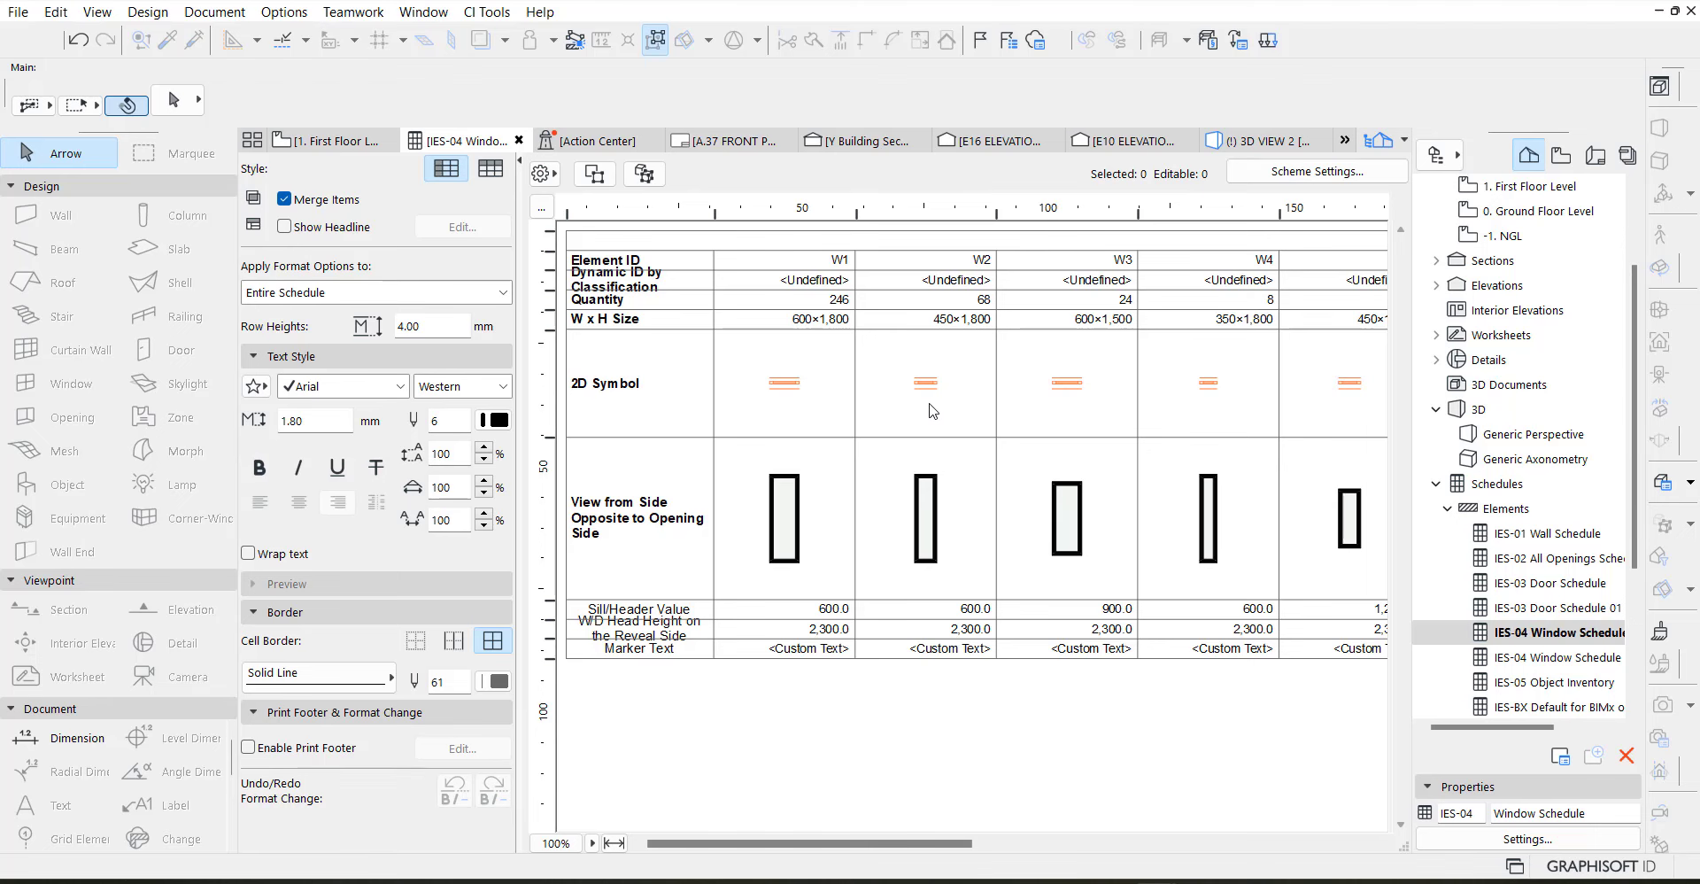
drag(875, 844, 1129, 851)
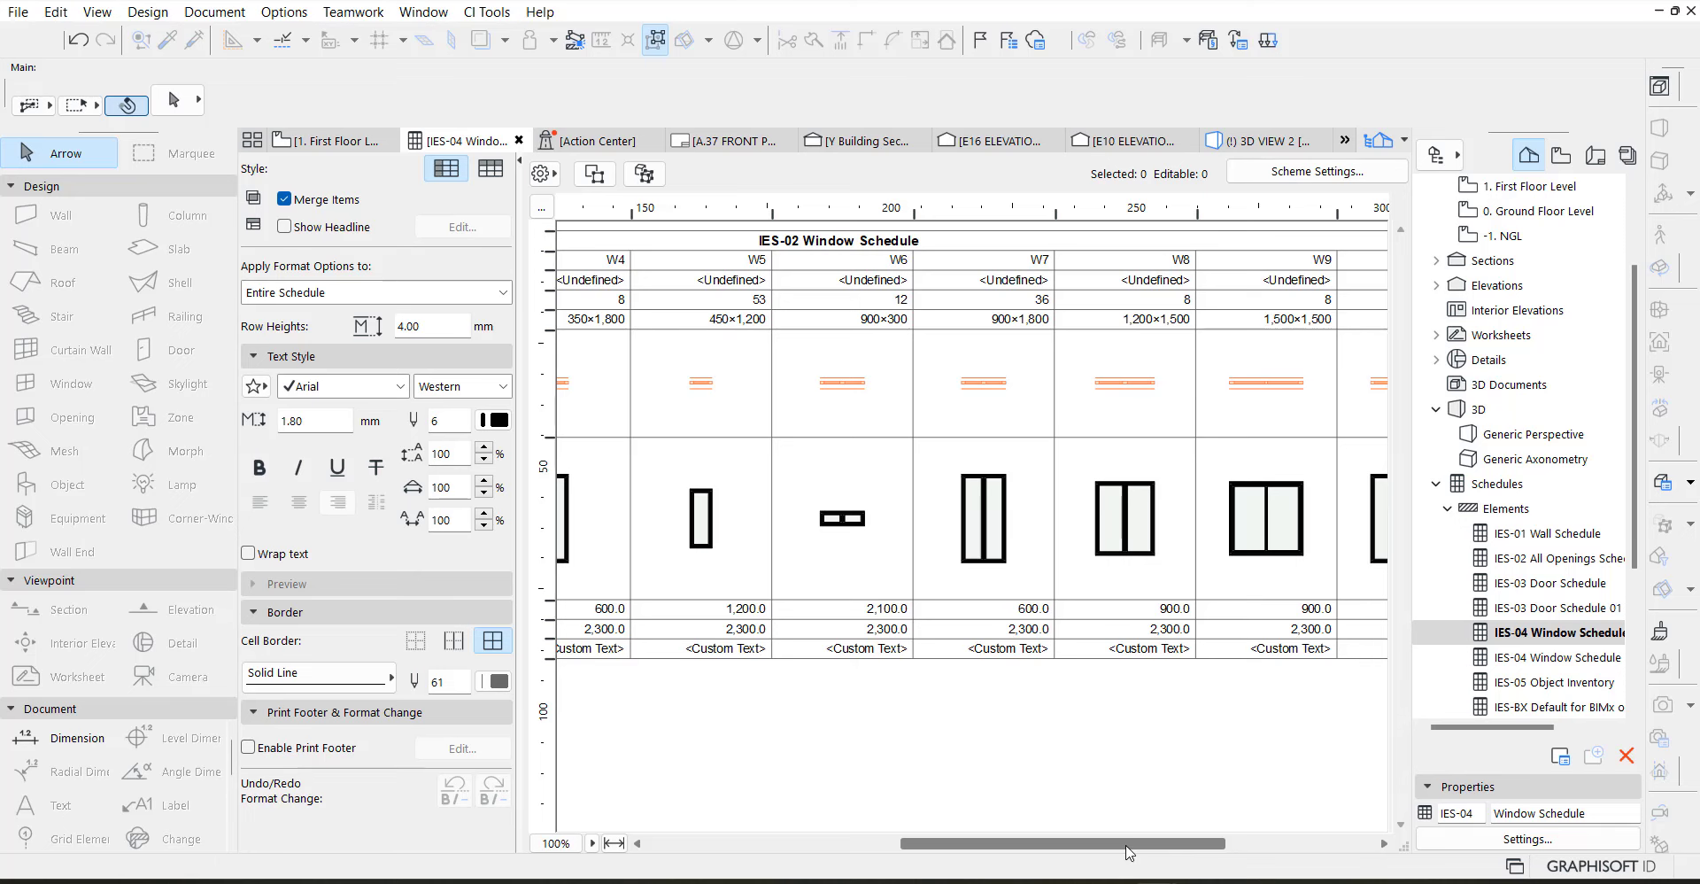
drag(1111, 846, 1031, 845)
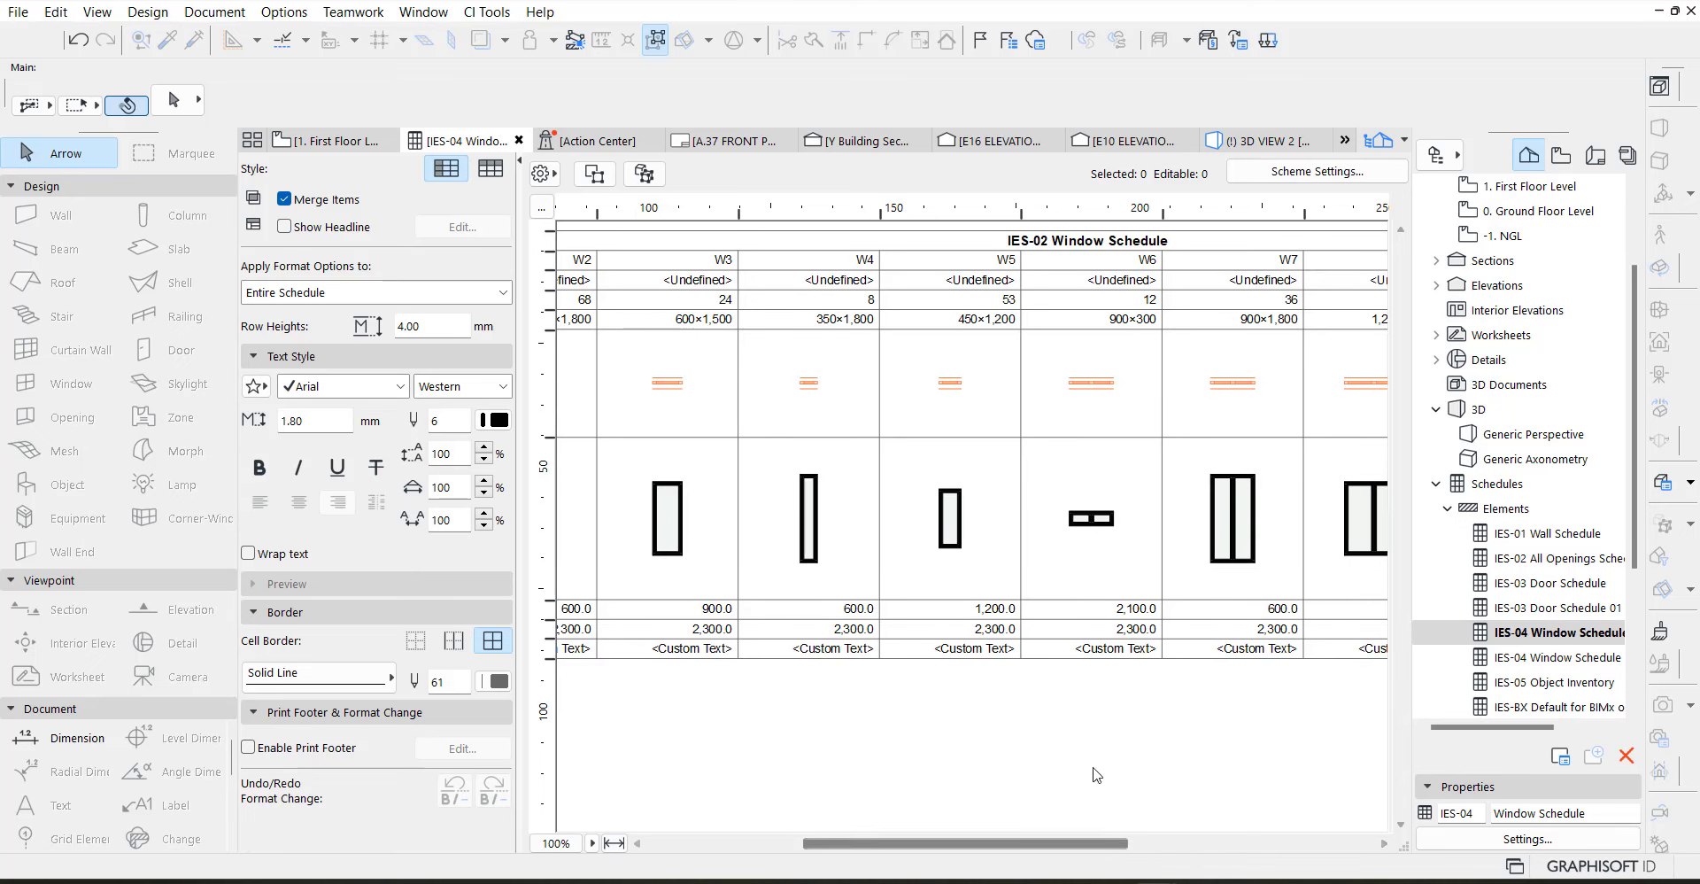
Examine the window markers on the First Floor Level plan around the bedrooms, baths, terraces and stair case
click(345, 142)
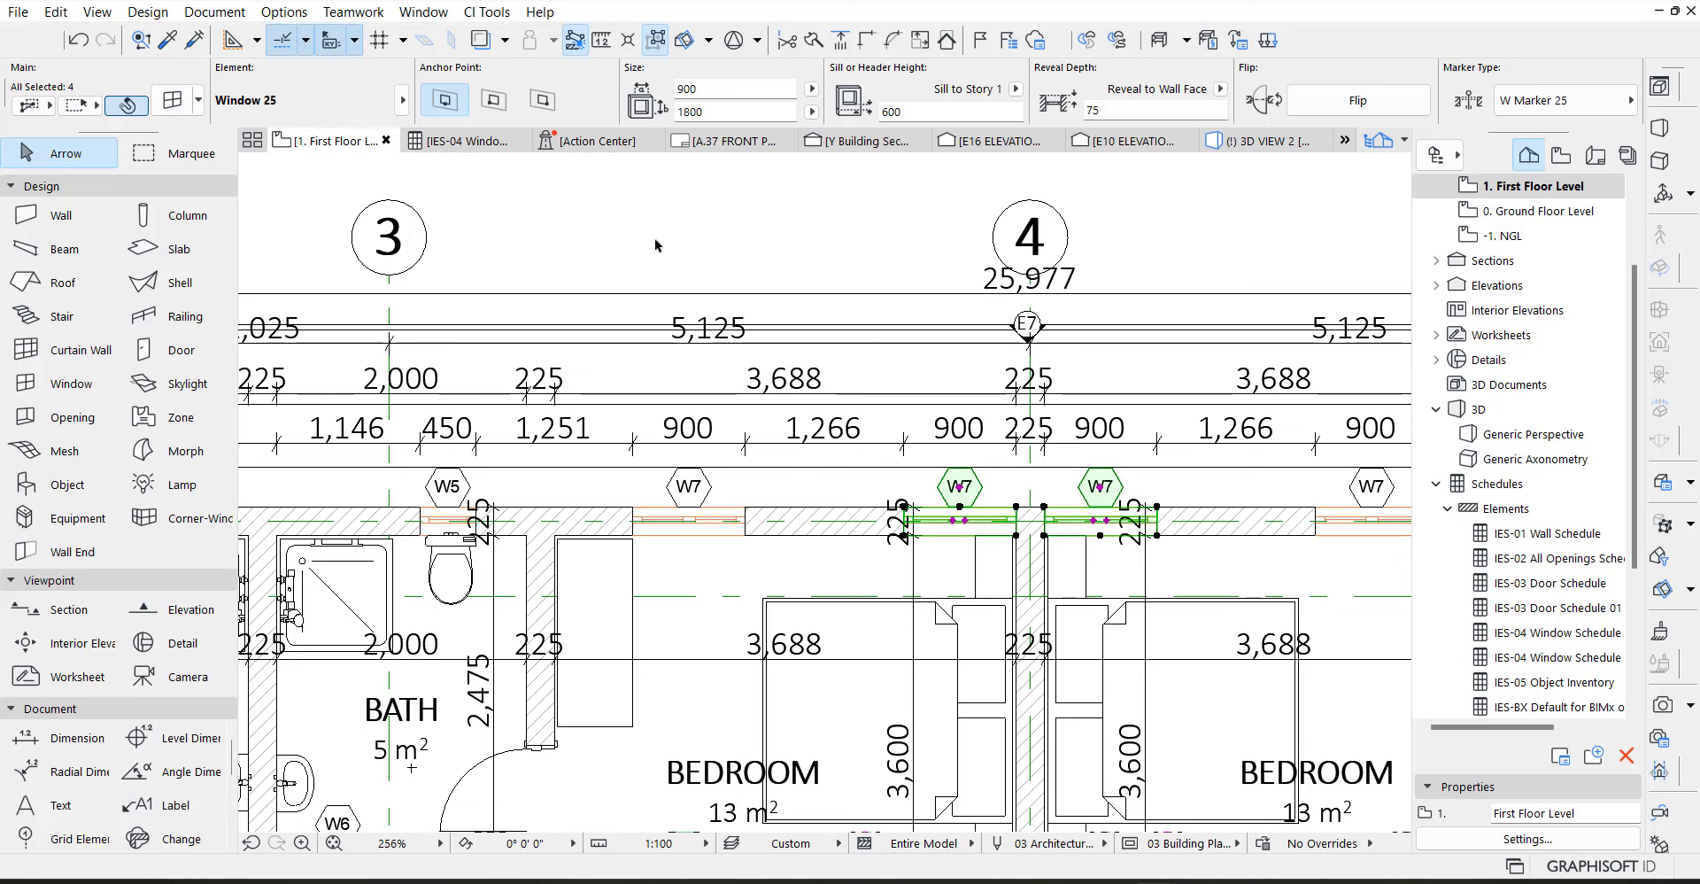
scroll(931, 376, down, 1)
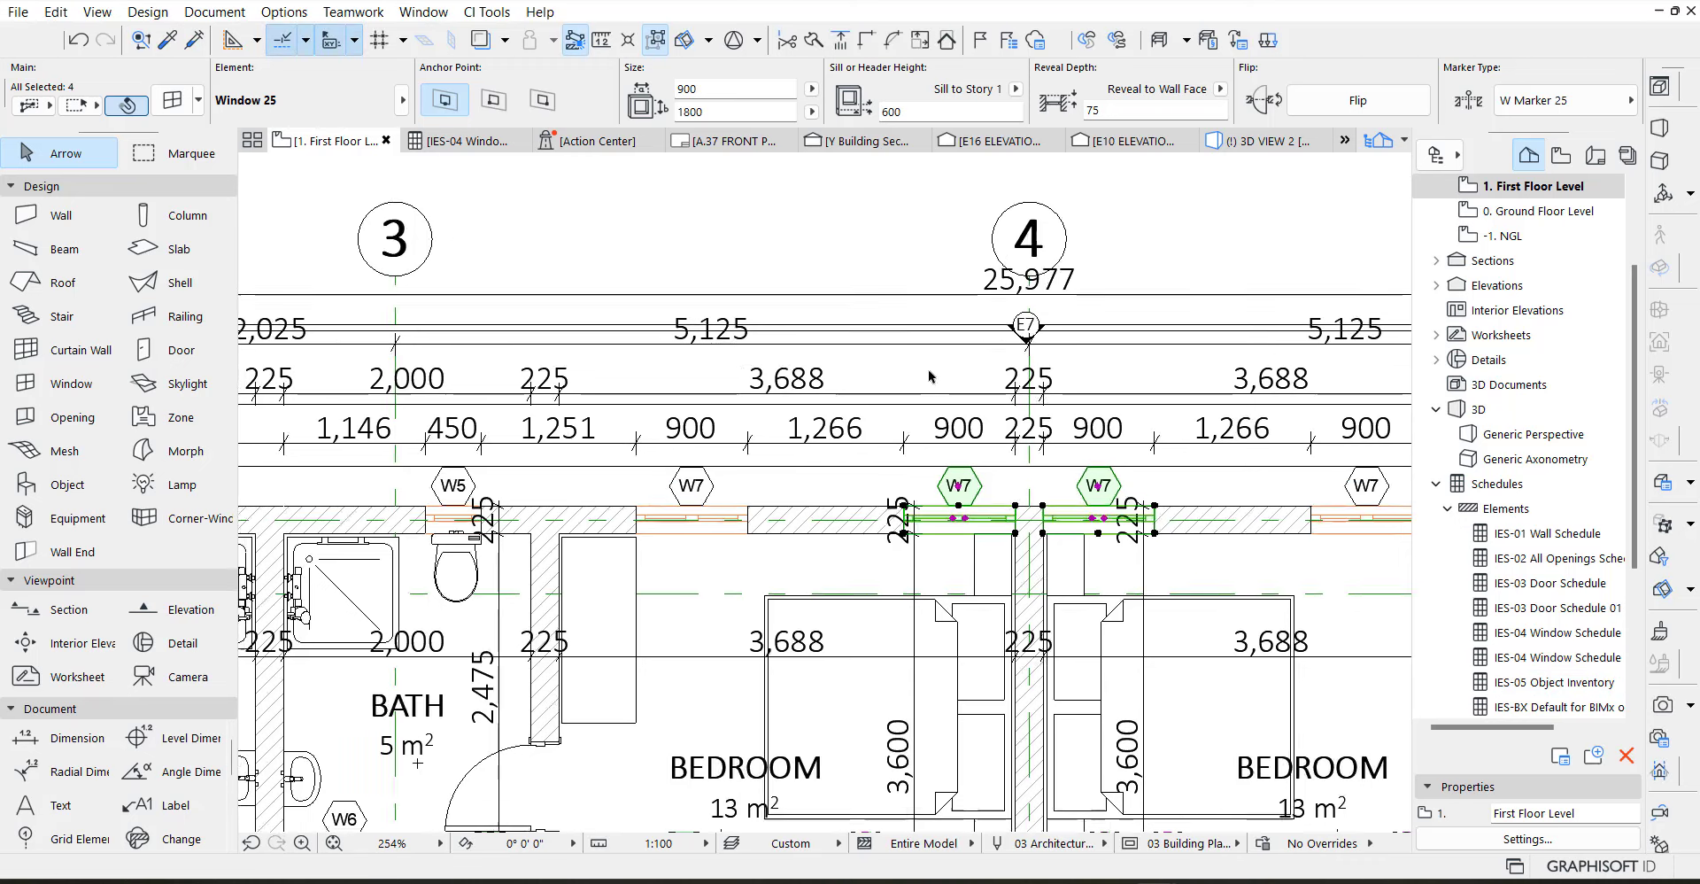
scroll(931, 377, down, 5)
scroll(1281, 435, up, 4)
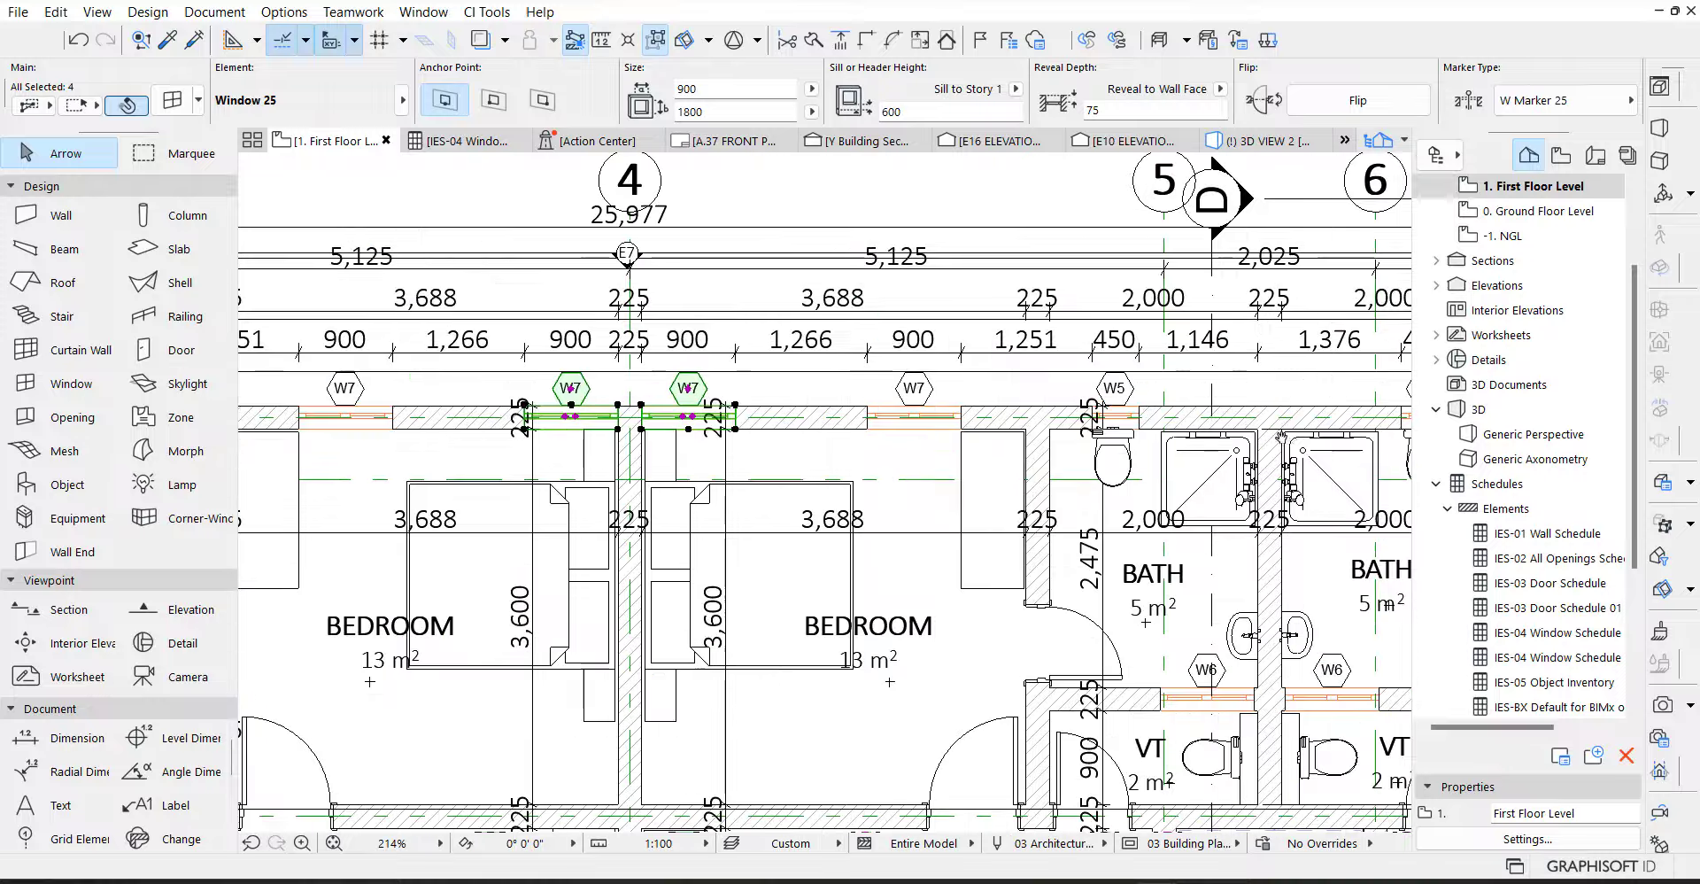
middle_drag(1281, 435, 985, 411)
scroll(673, 339, down, 2)
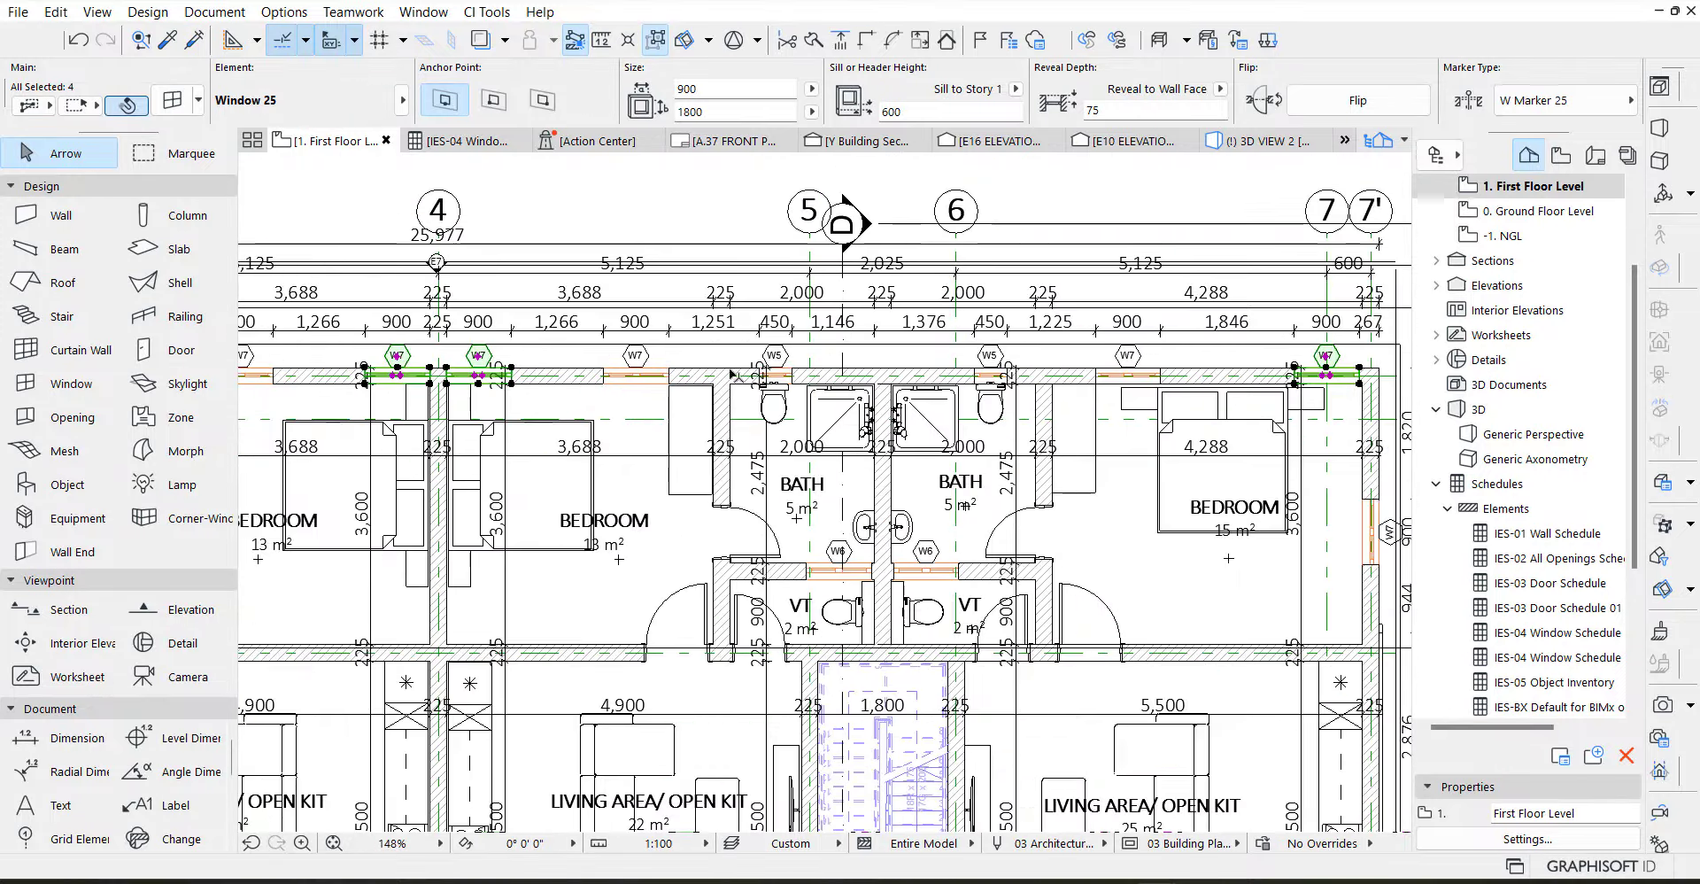
scroll(1049, 376, up, 2)
middle_drag(1049, 376, 664, 372)
scroll(1022, 364, up, 2)
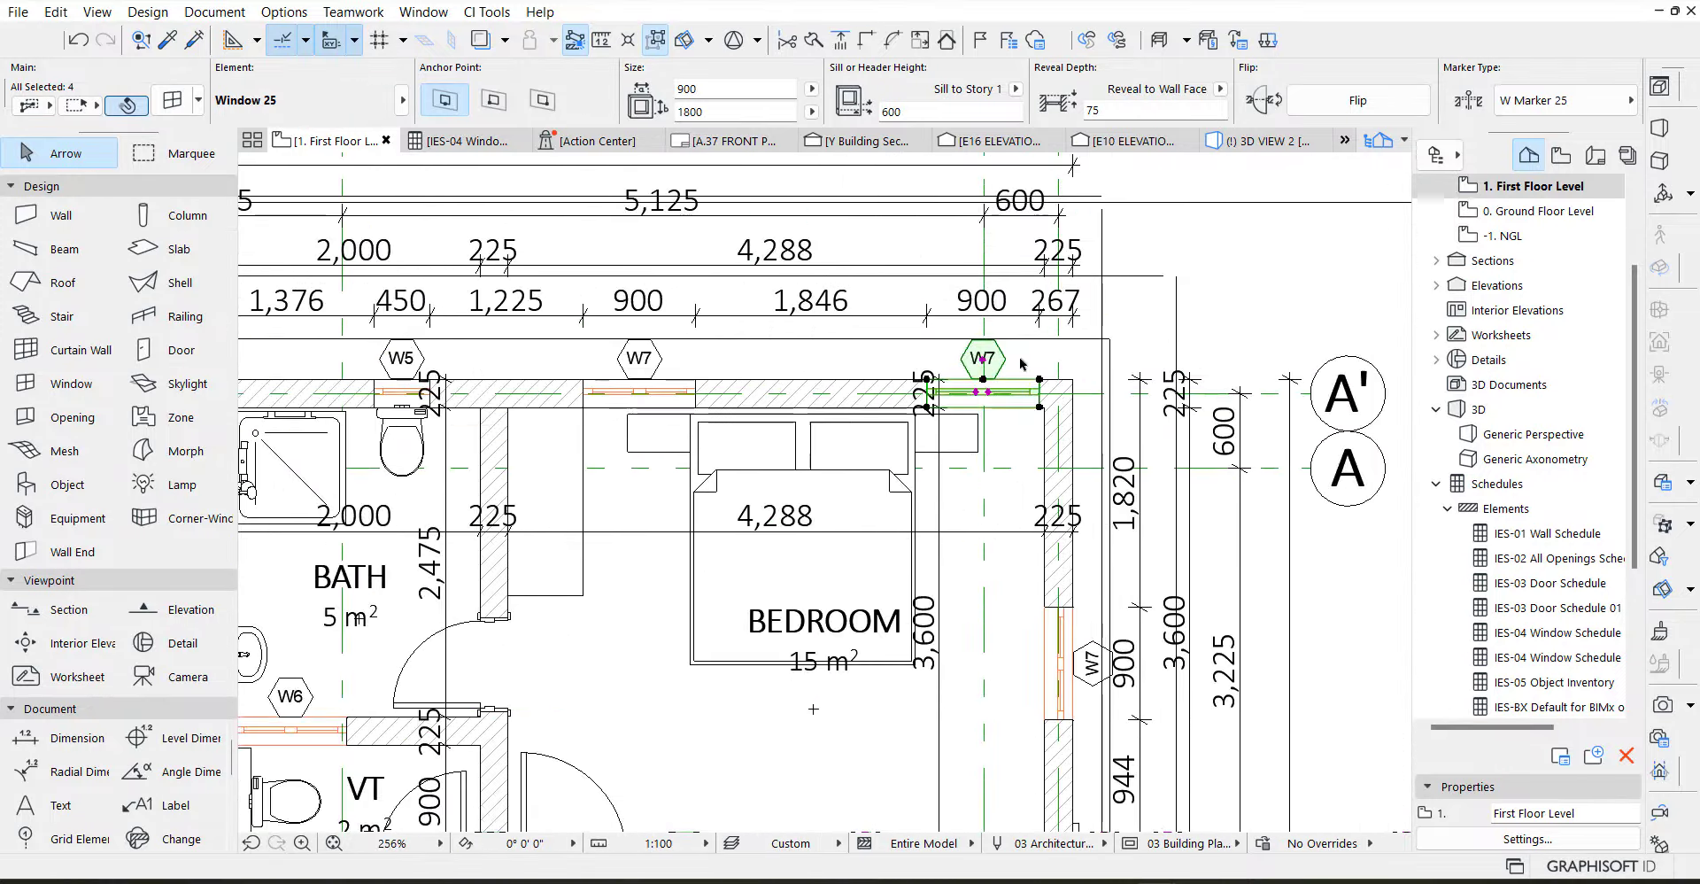
scroll(1045, 363, down, 2)
scroll(1125, 496, up, 1)
scroll(1138, 500, down, 1)
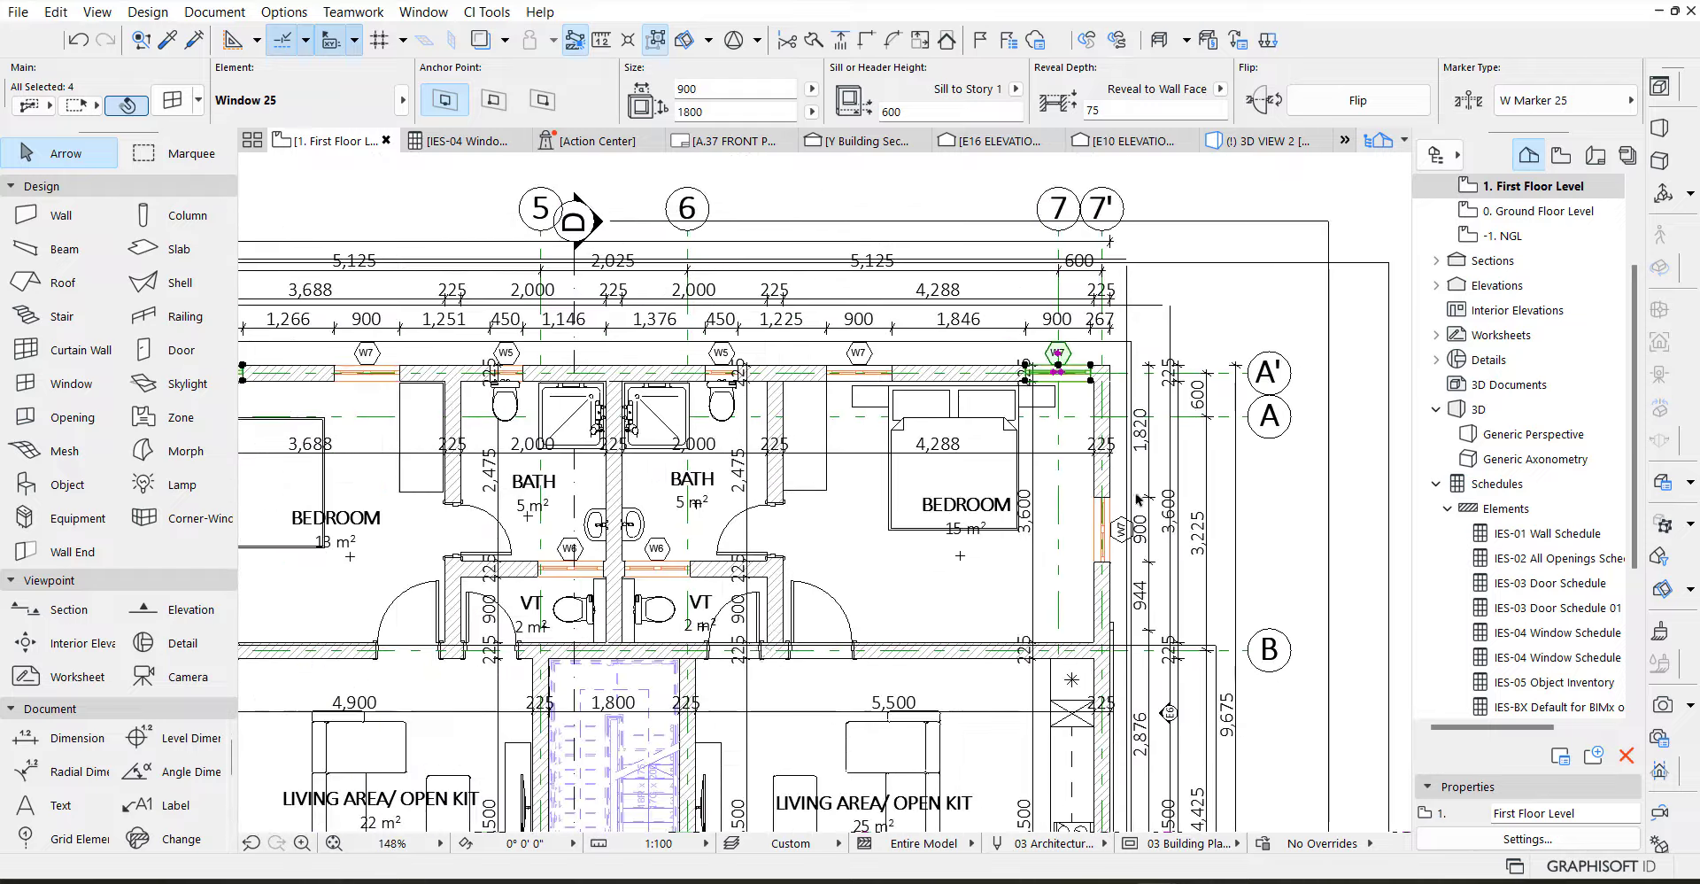
scroll(940, 496, up, 3)
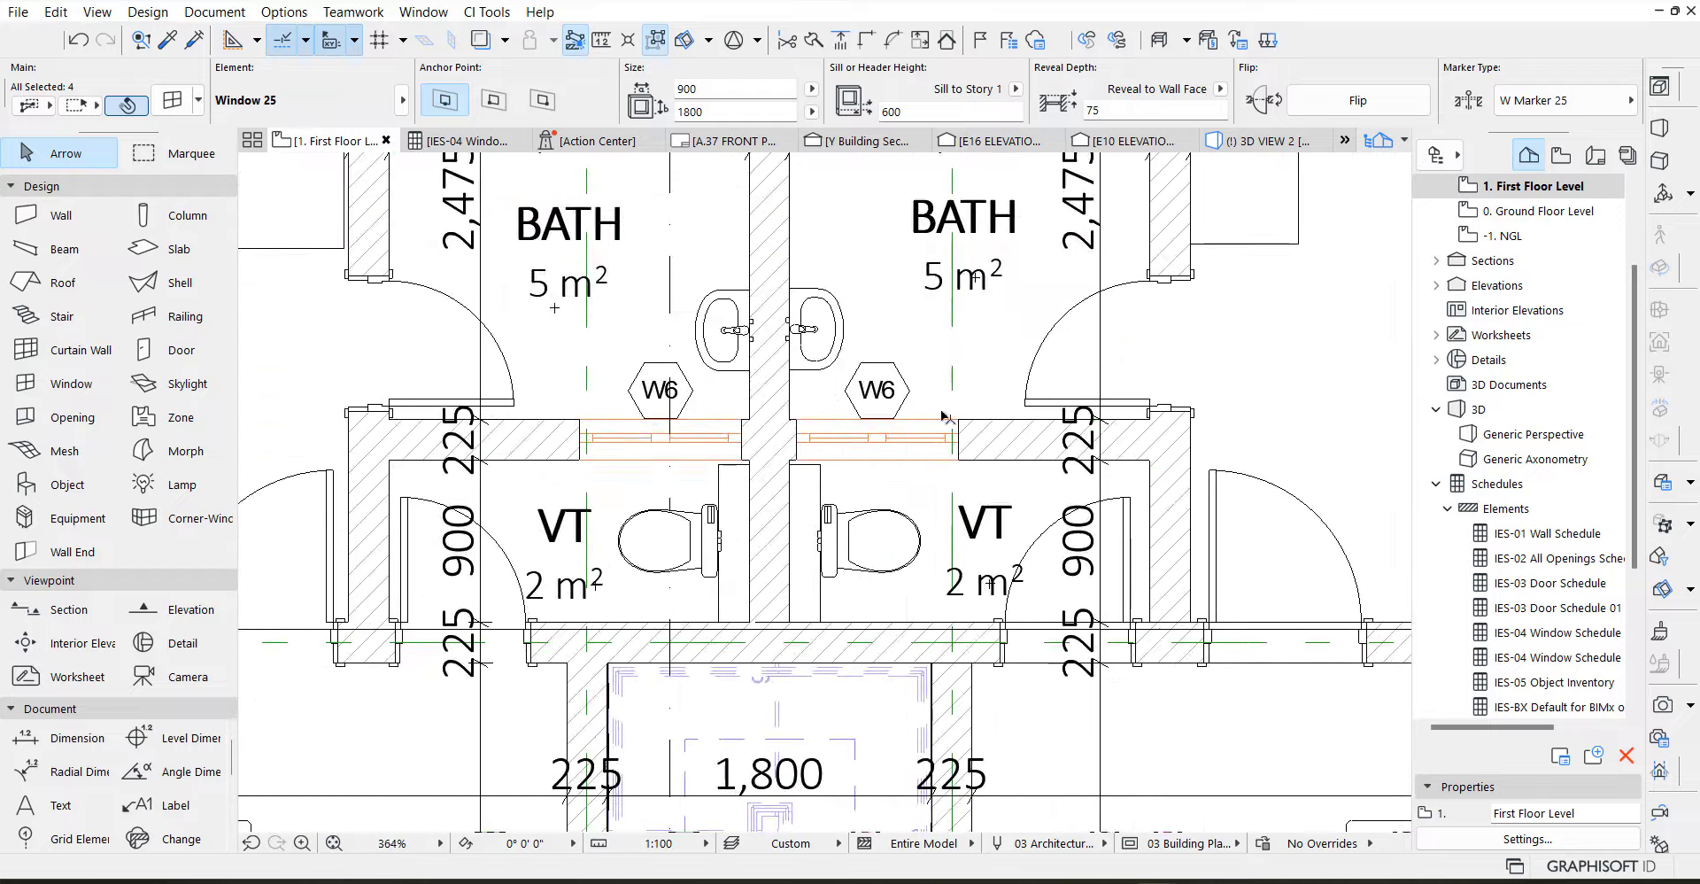
scroll(946, 416, down, 3)
middle_drag(945, 416, 921, 435)
scroll(921, 435, up, 1)
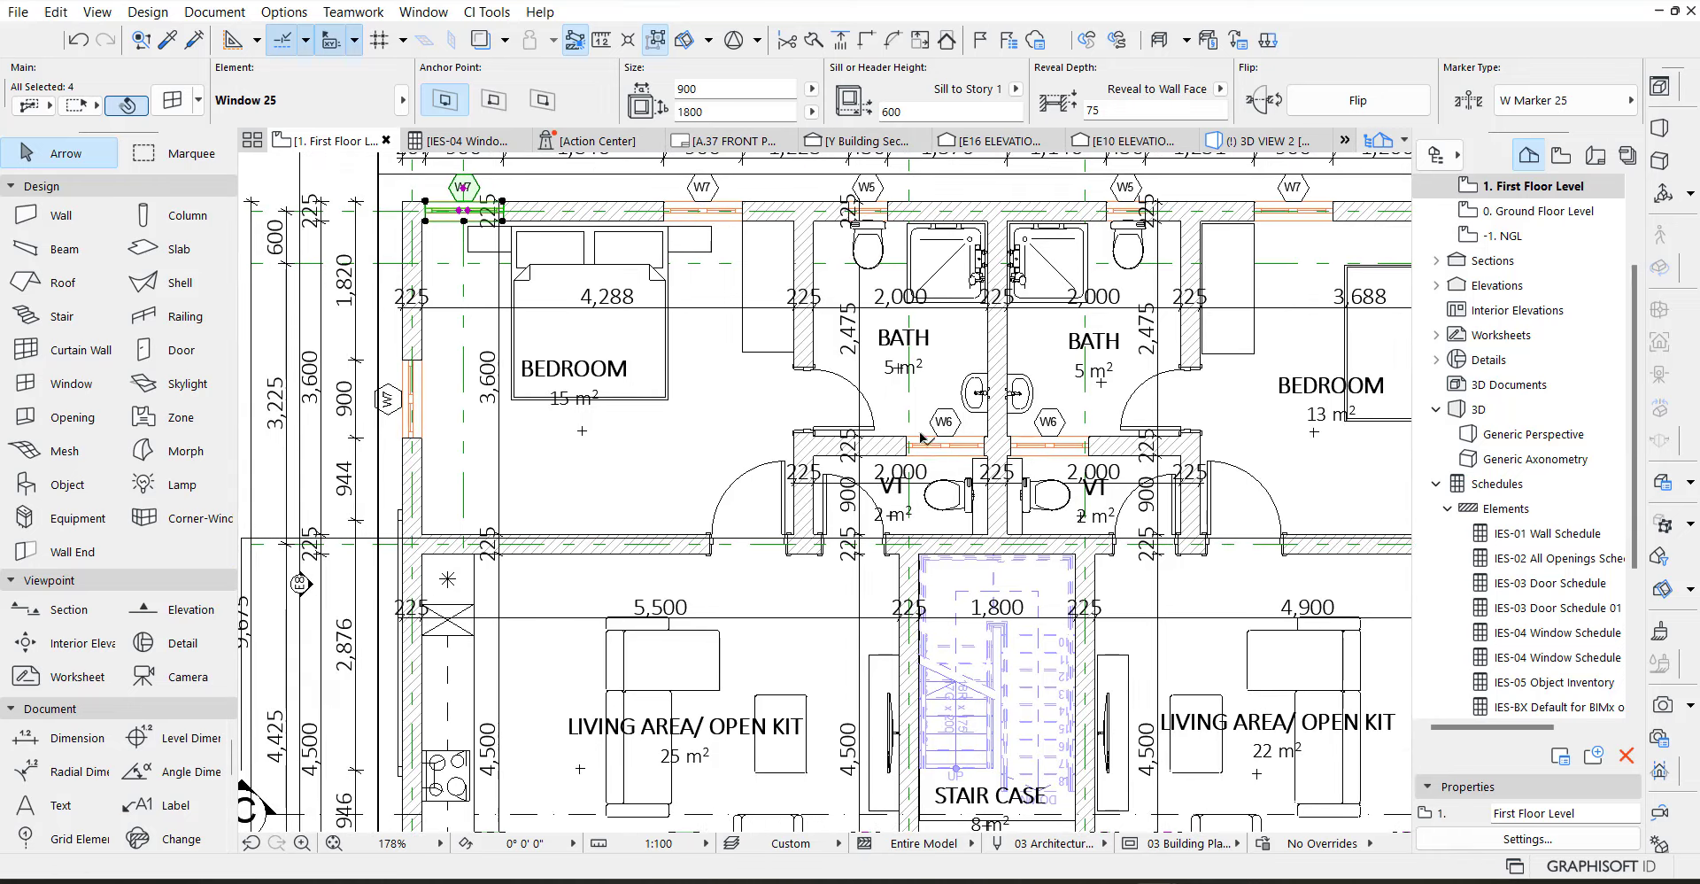
scroll(414, 450, down, 1)
middle_drag(414, 449, 728, 350)
scroll(728, 350, up, 1)
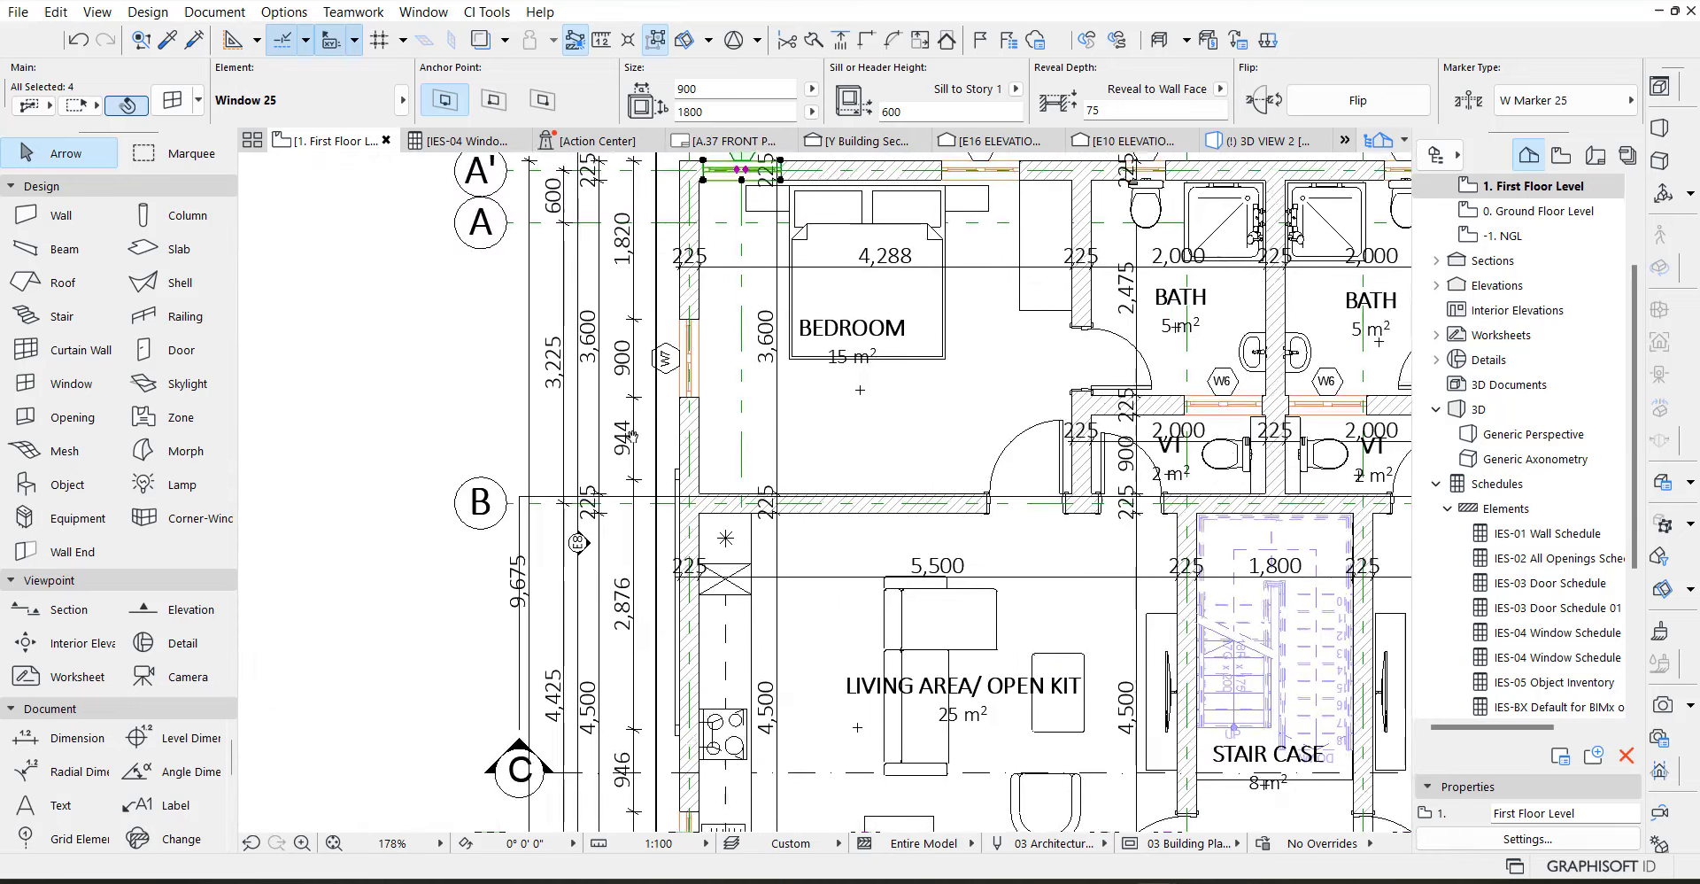
middle_drag(631, 435, 126, 143)
middle_drag(389, 744, 379, 555)
scroll(379, 555, up, 1)
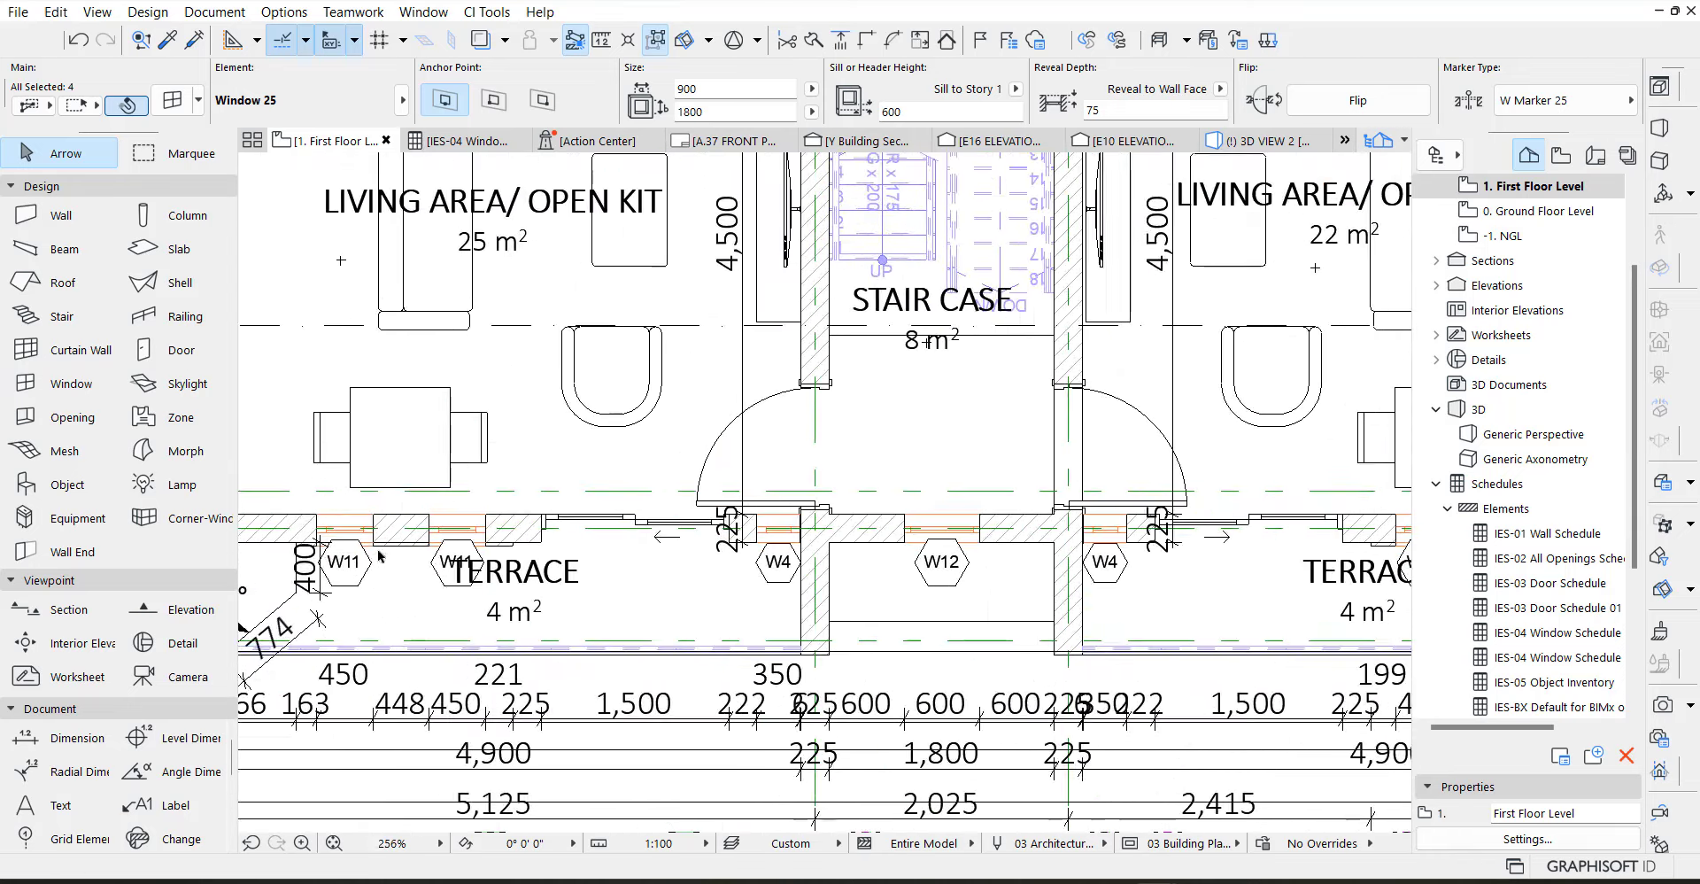
middle_drag(808, 537, 547, 523)
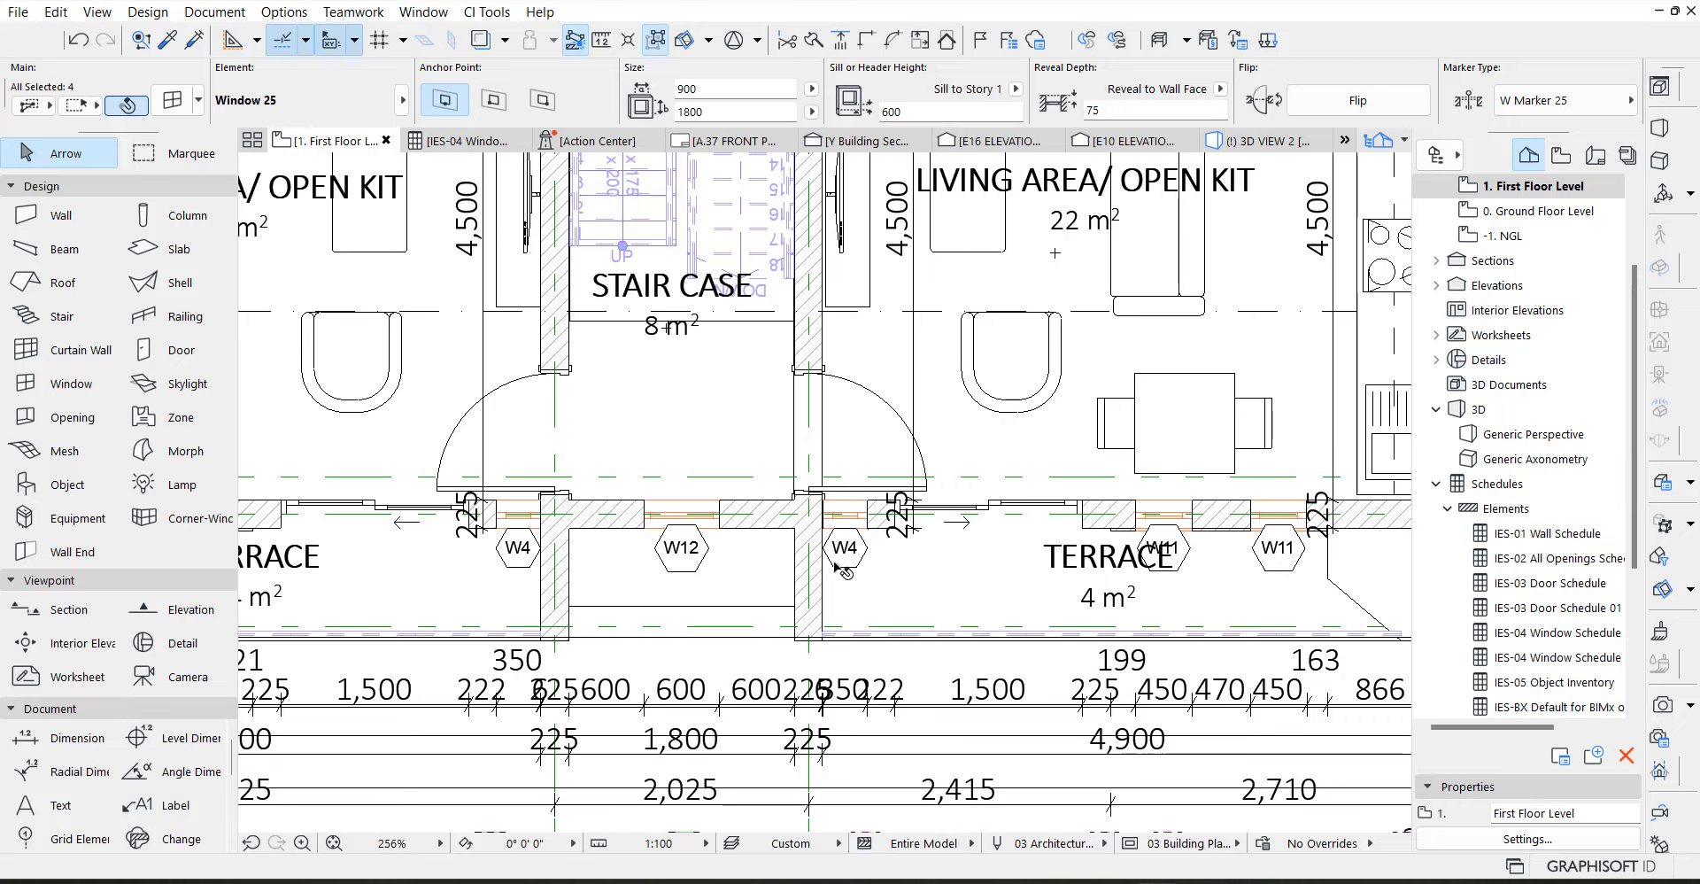
scroll(707, 549, up, 3)
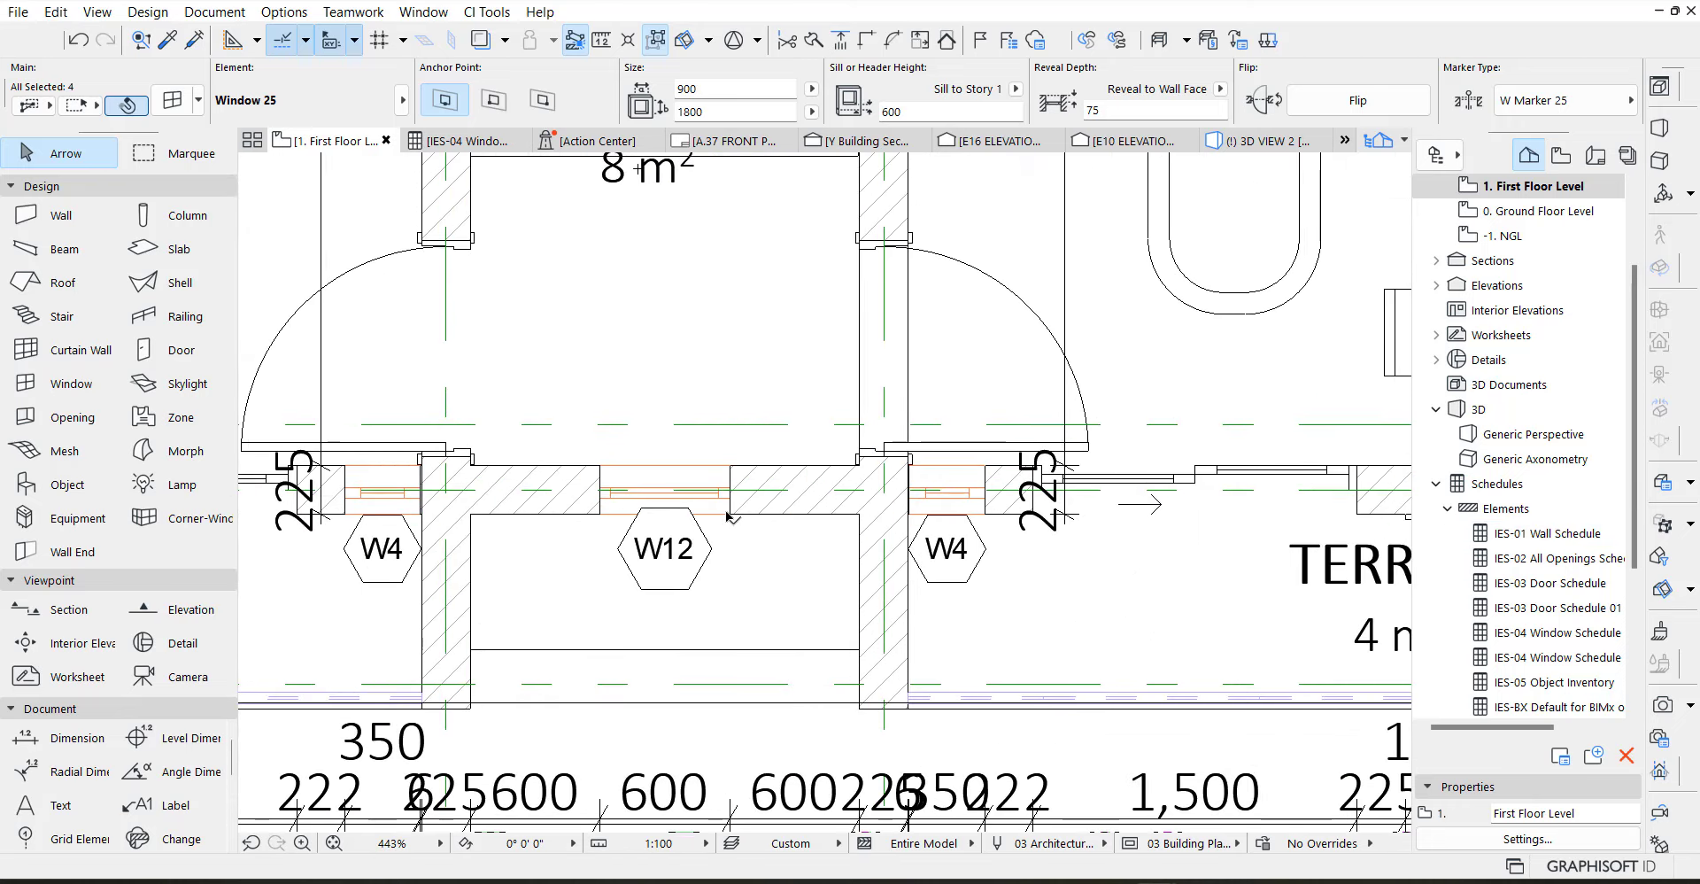
Review the marker size, text style and marker head shape options of the stair case window W12 without changing them
click(727, 513)
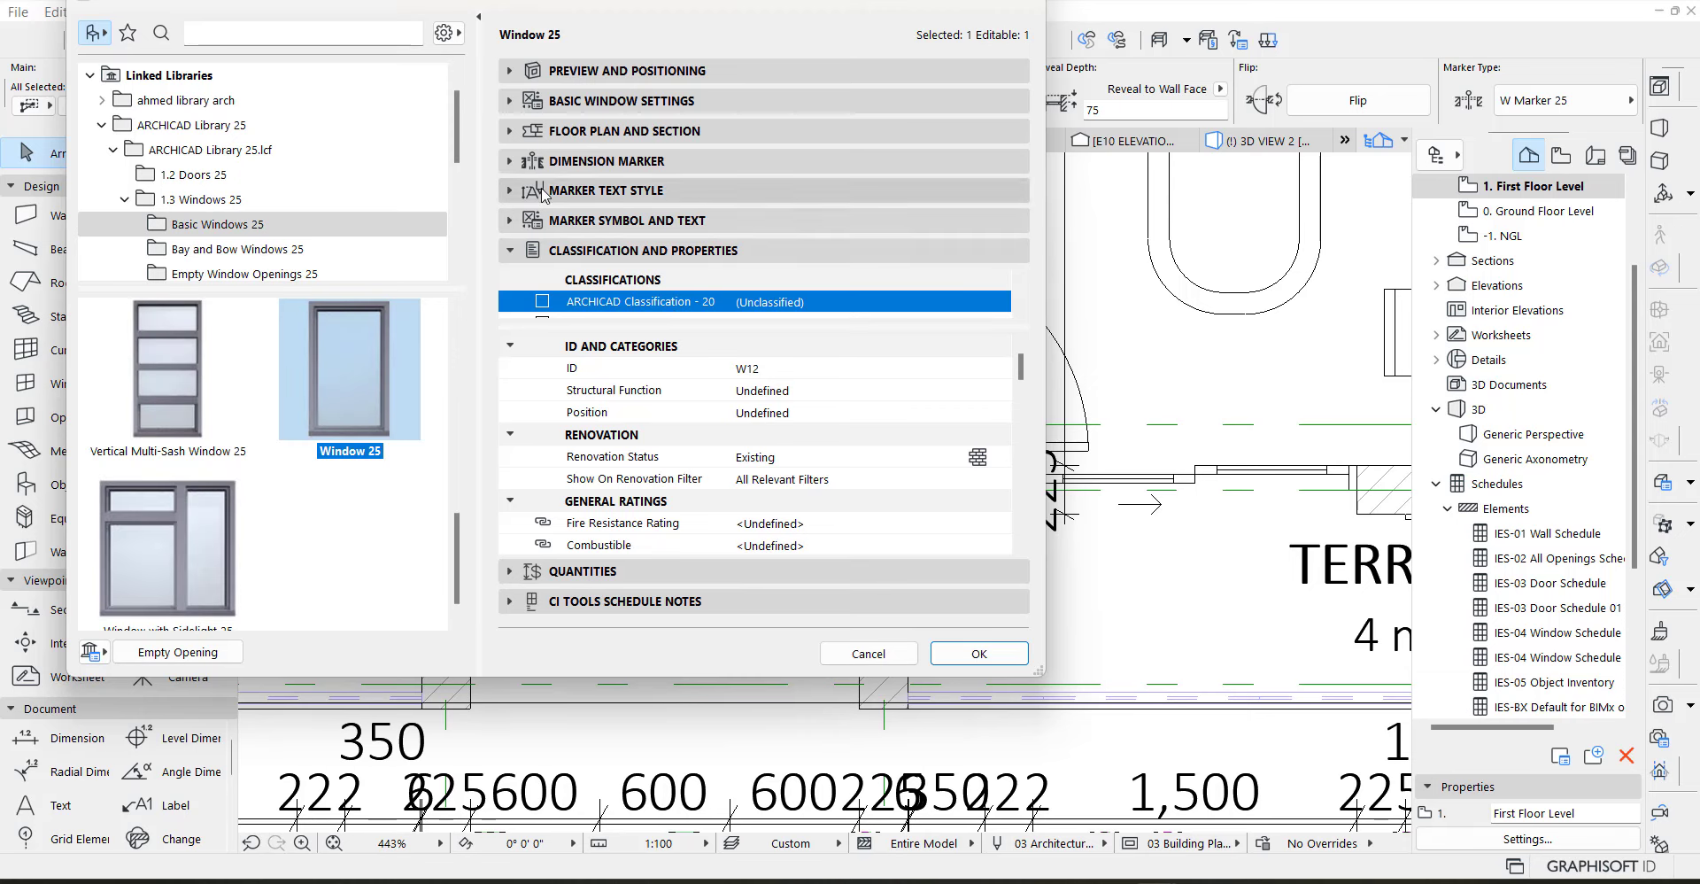
click(555, 164)
click(579, 384)
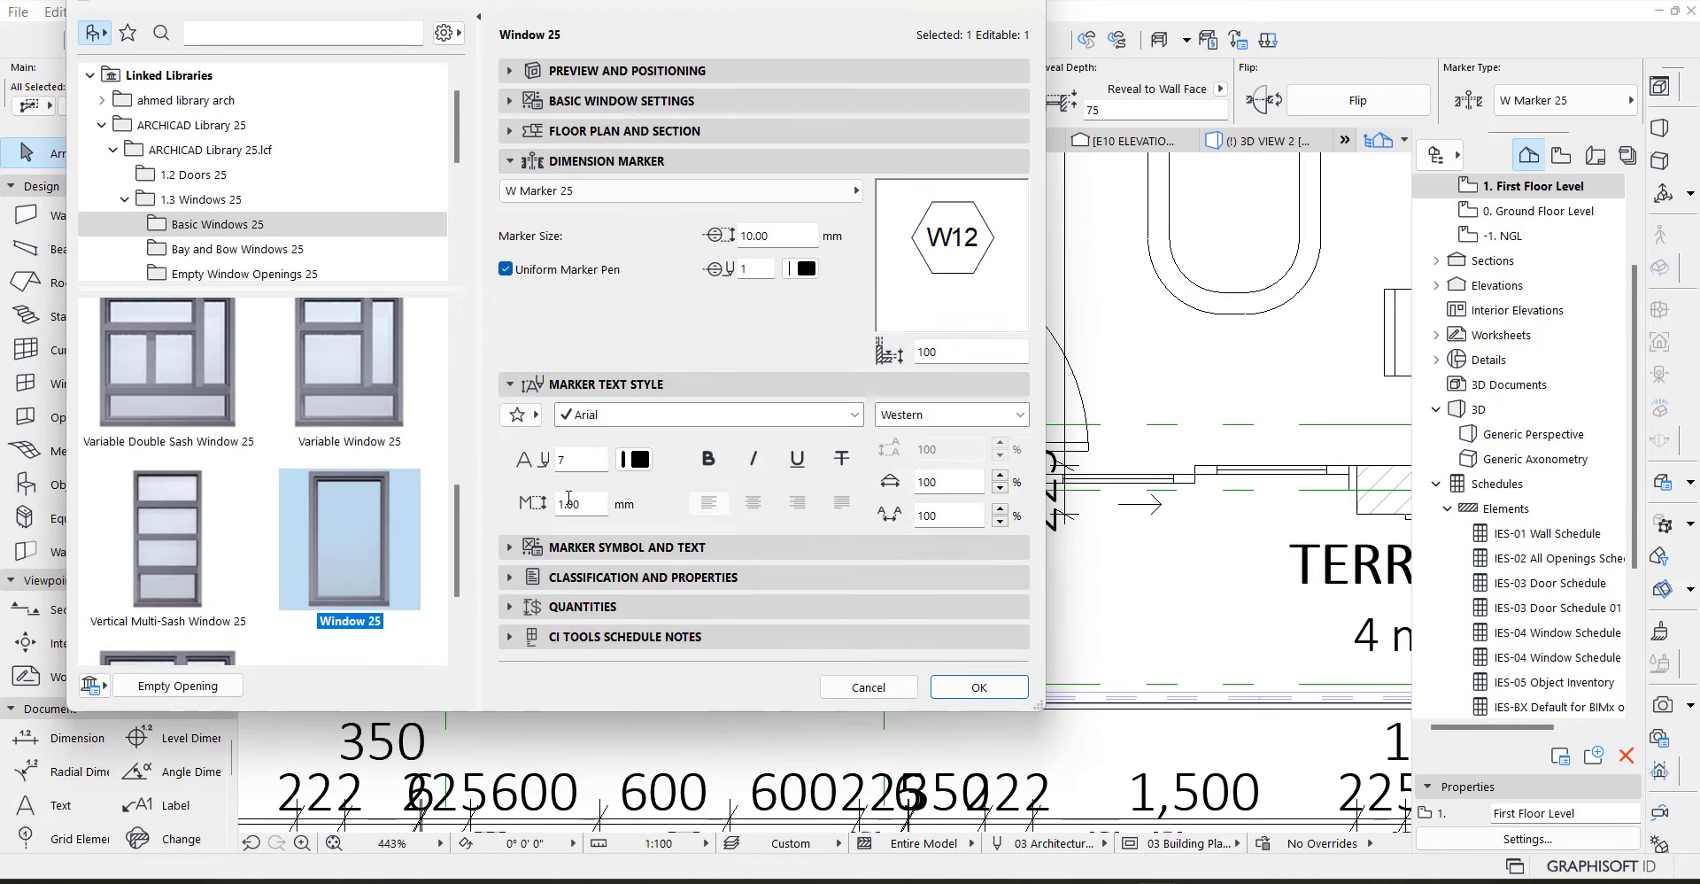
click(567, 546)
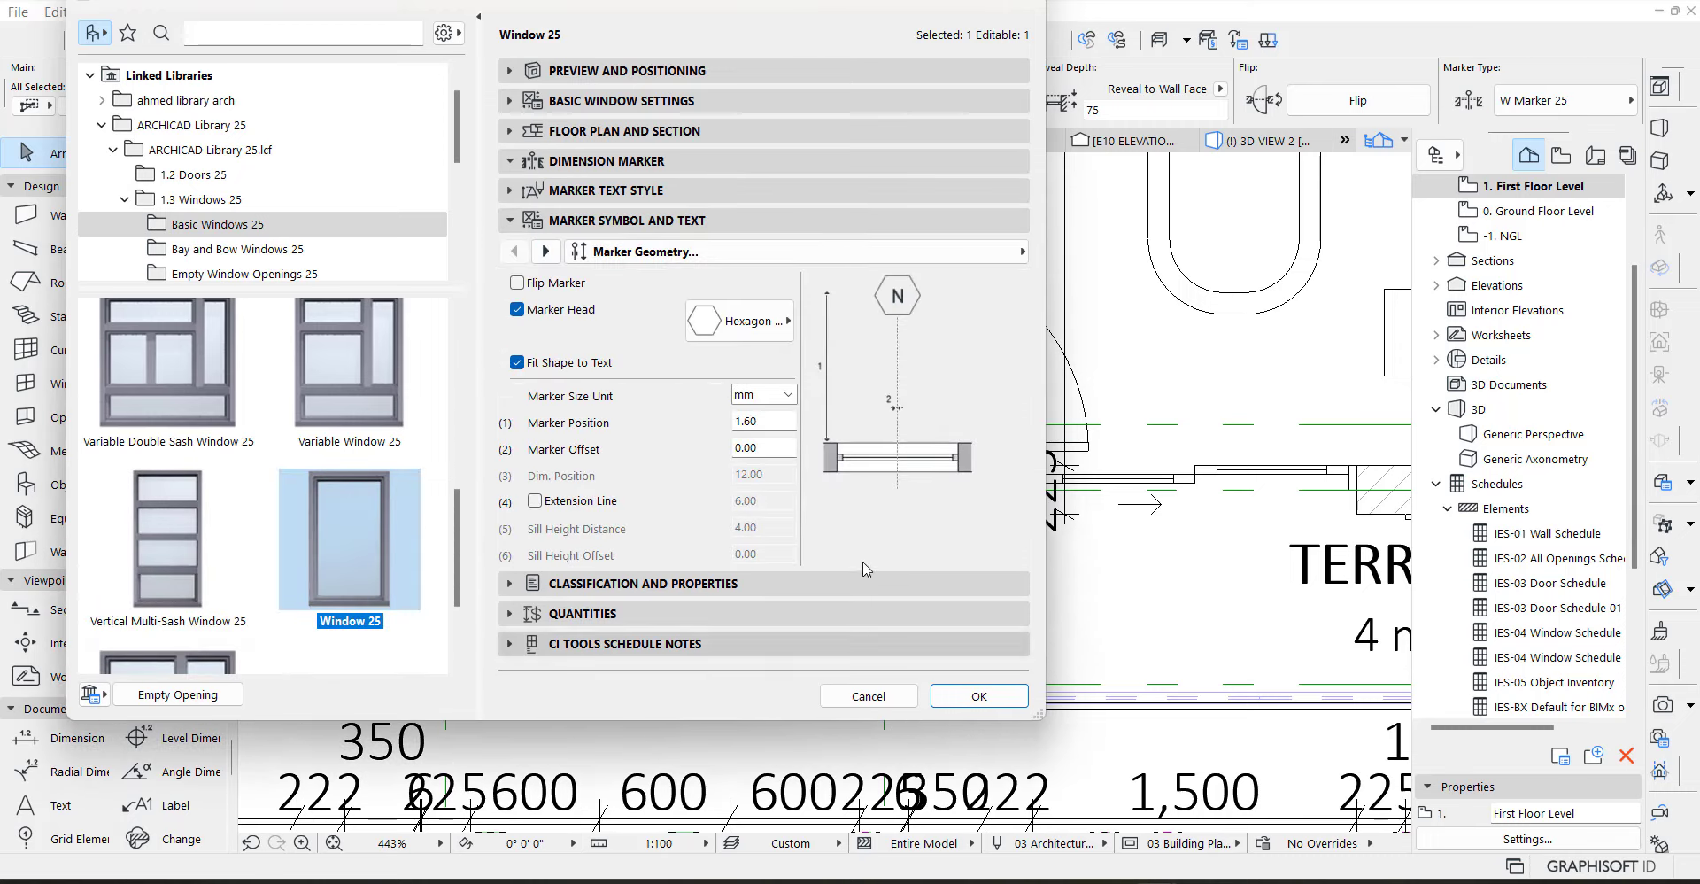
click(782, 323)
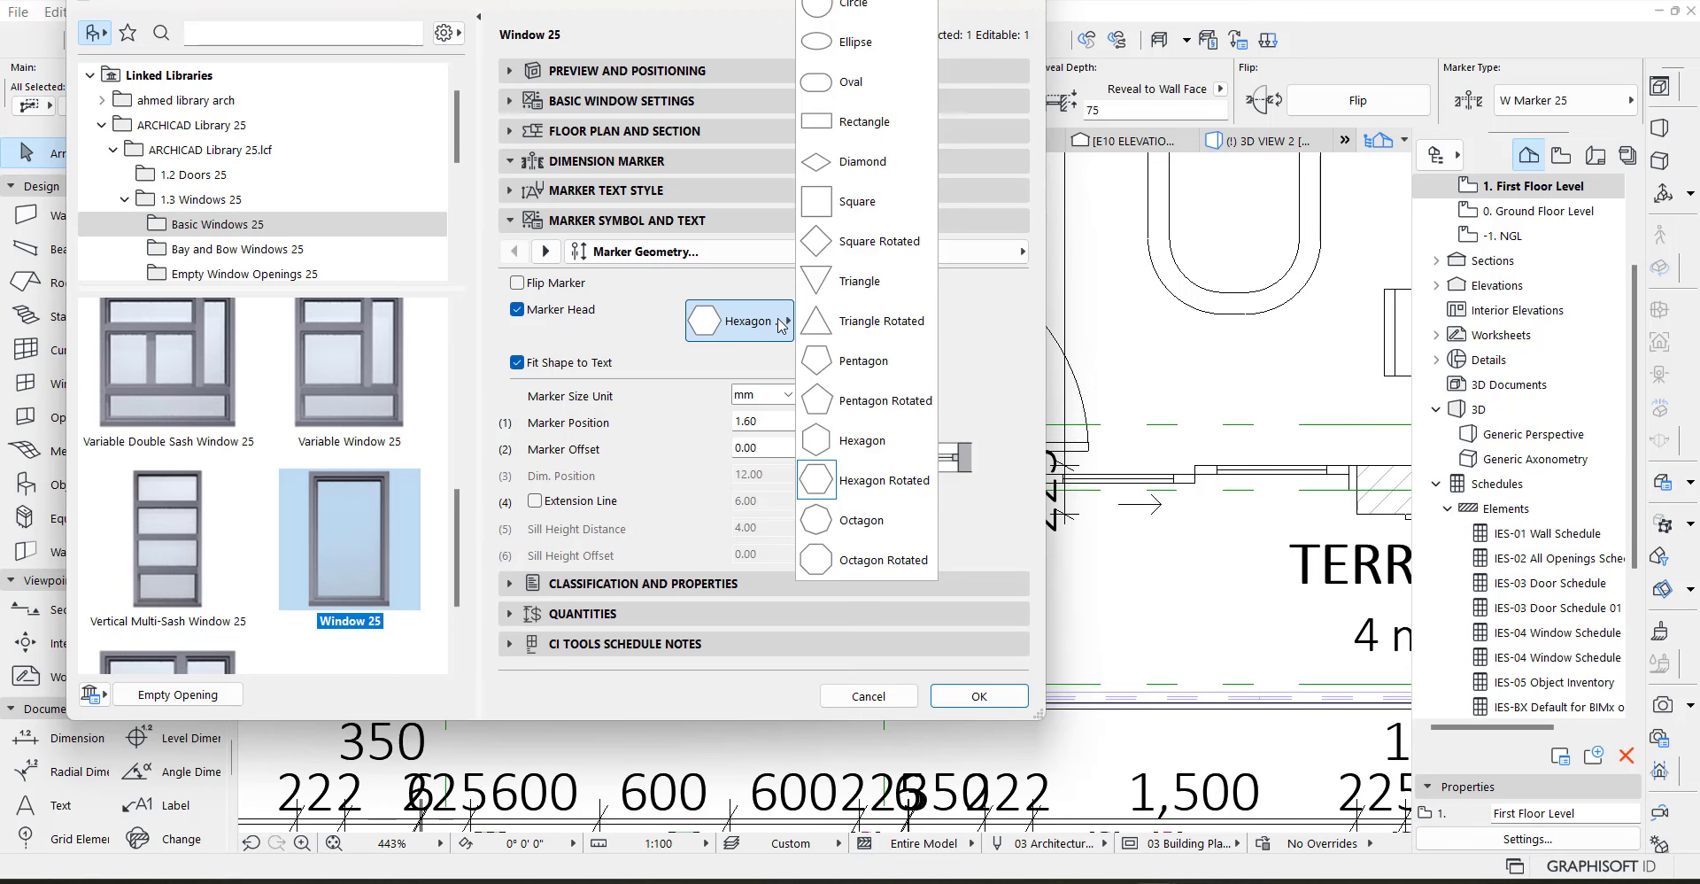
click(782, 323)
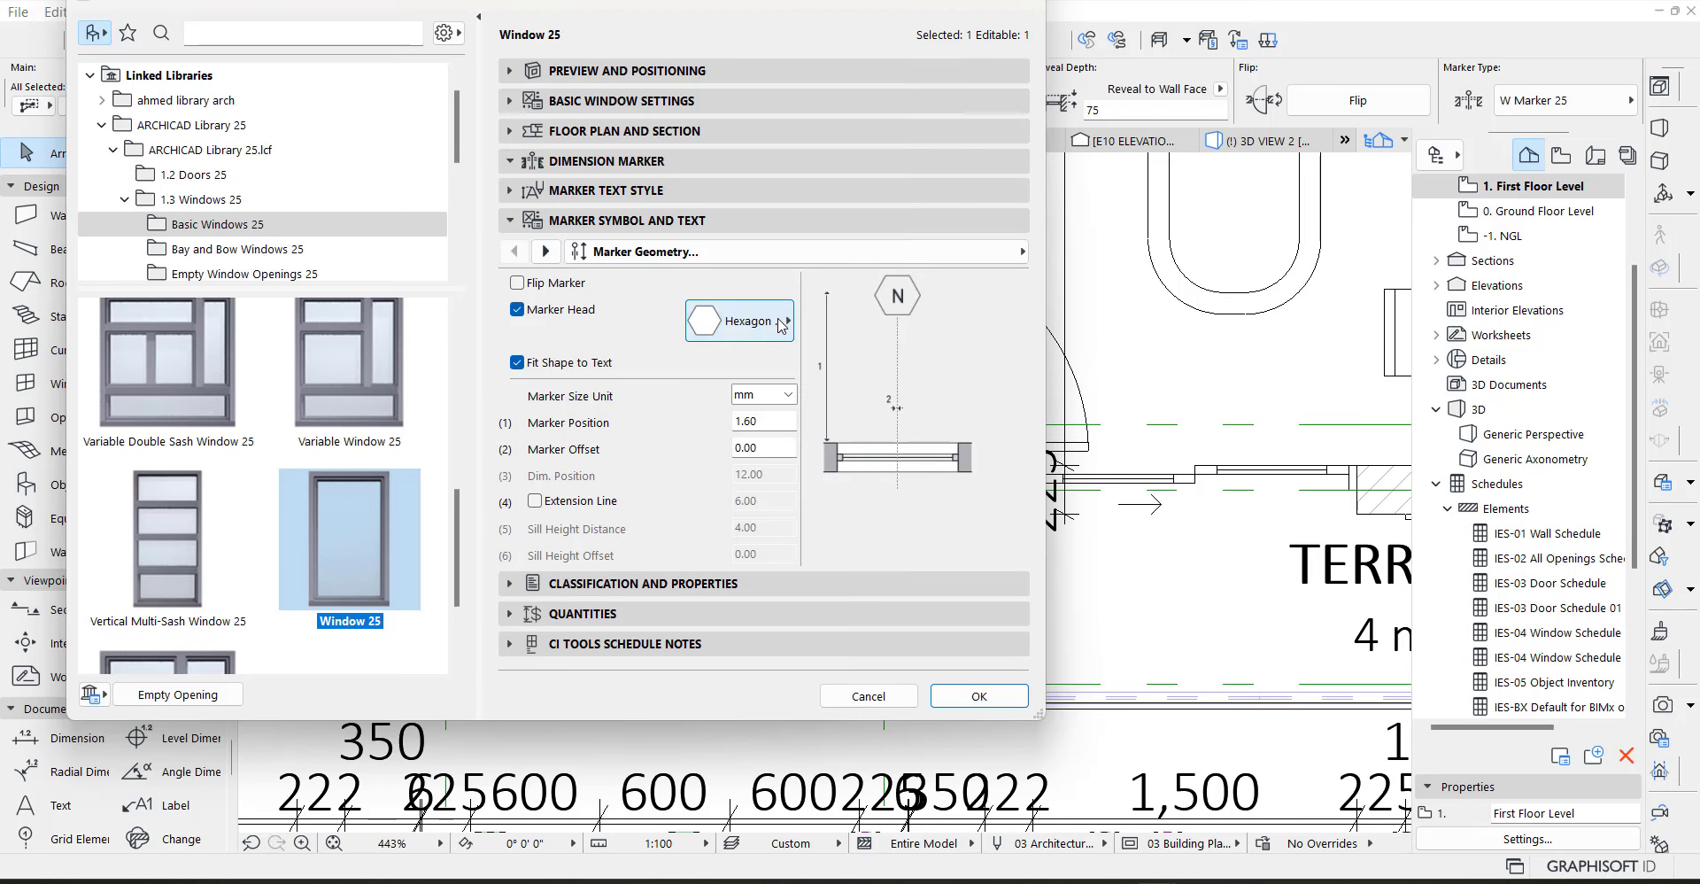
click(879, 695)
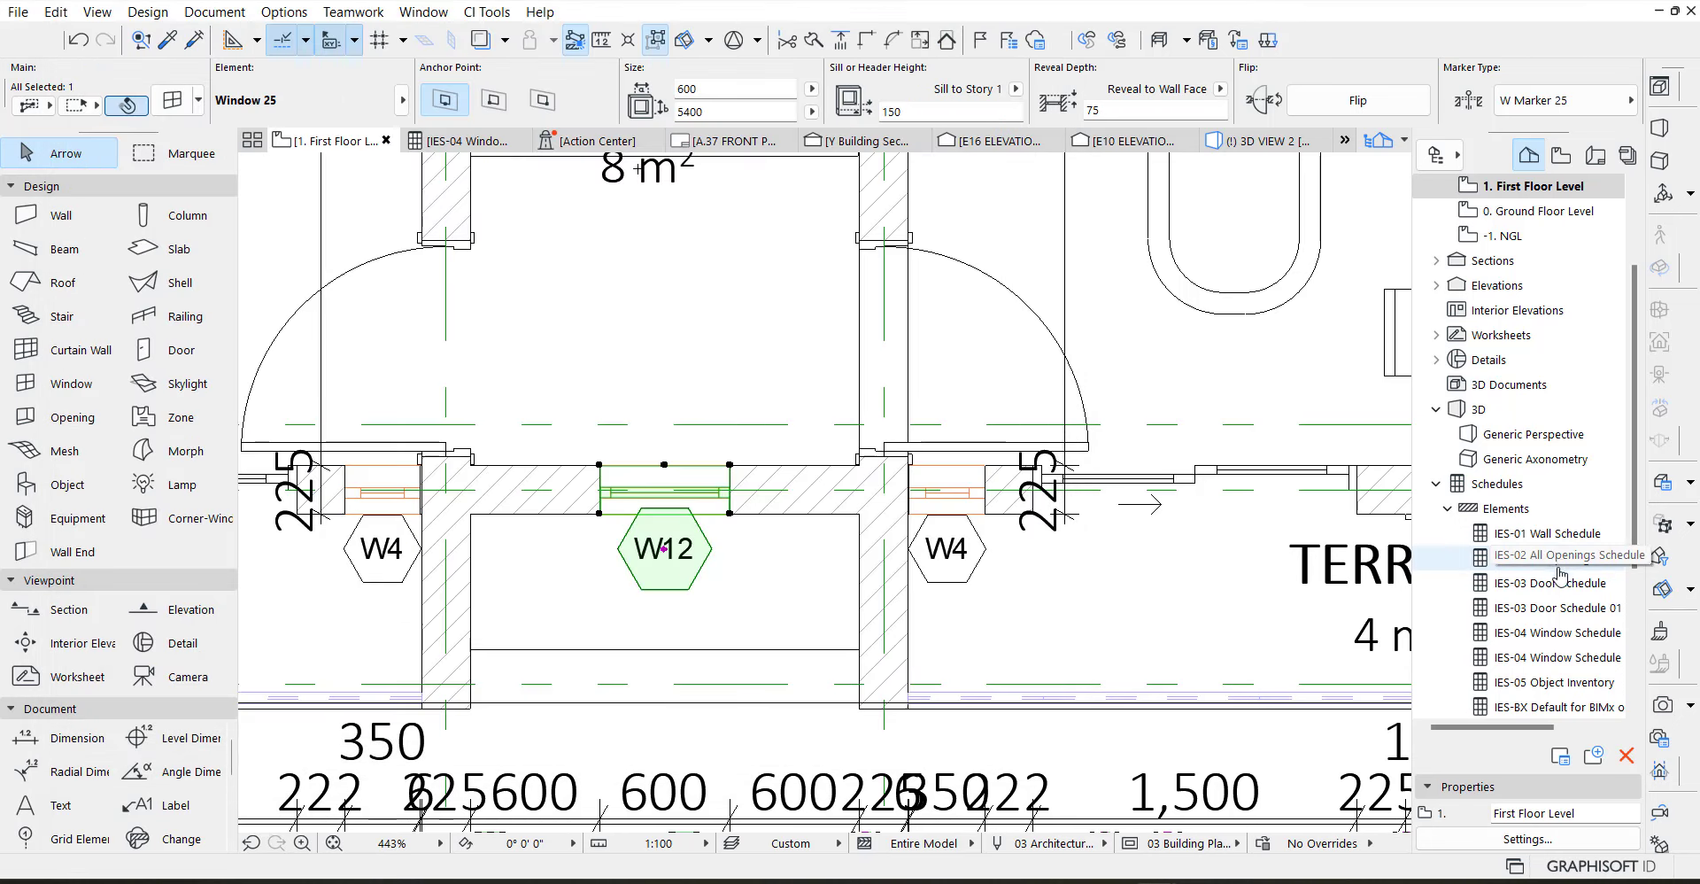
Reopen the IES-04 Window Schedule and check the element IDs of its last columns
double_click(1557, 632)
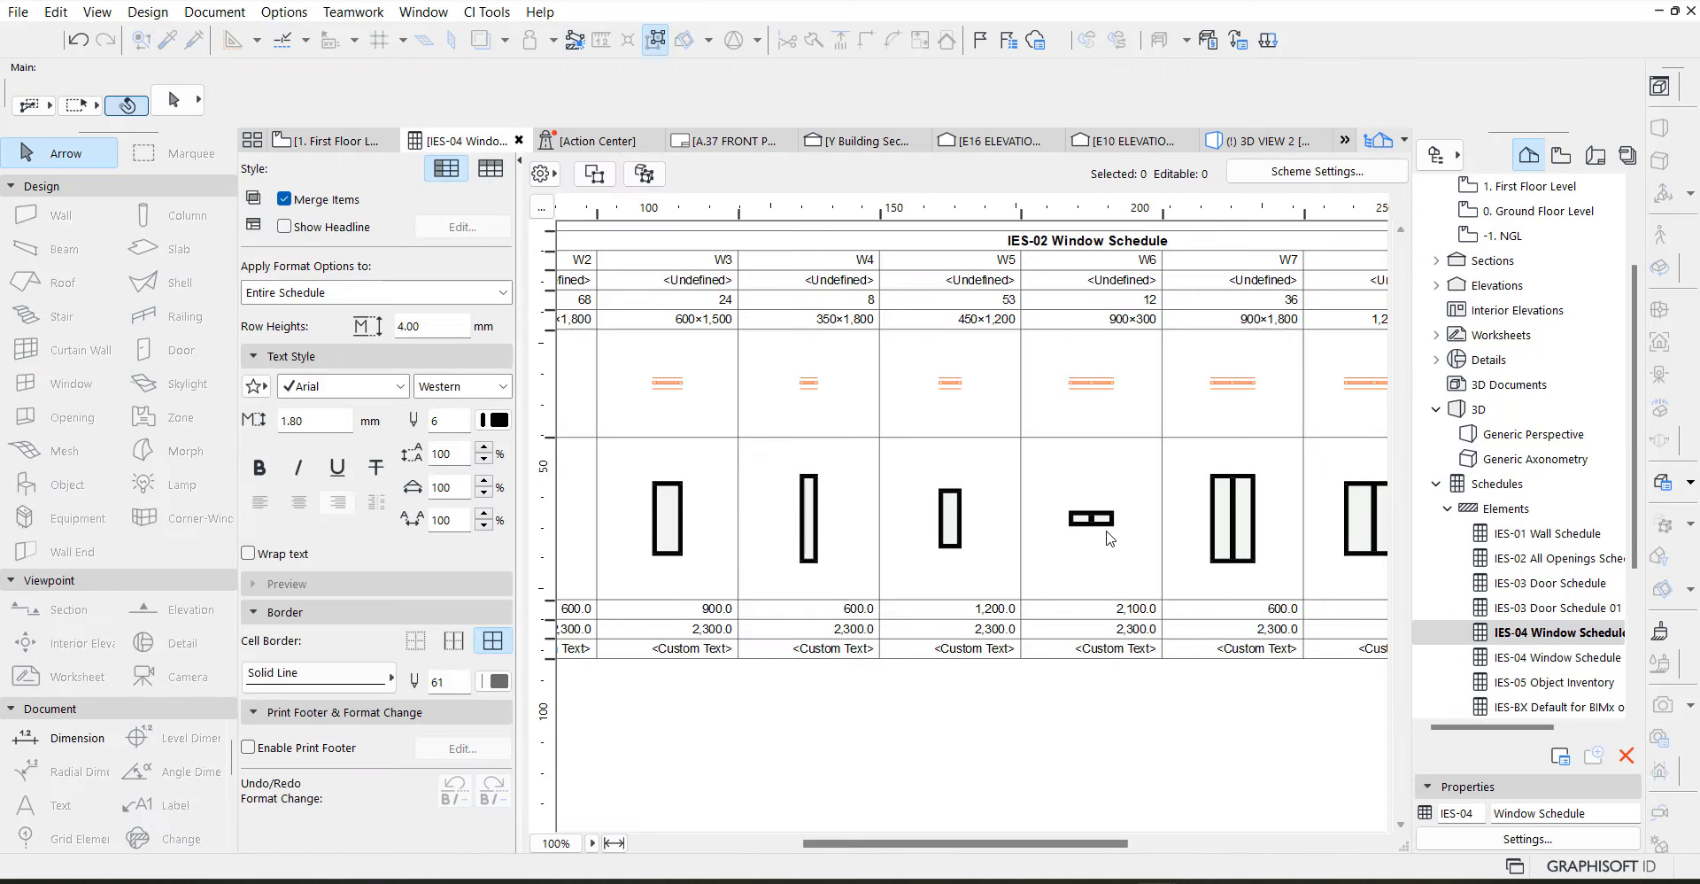
drag(919, 850, 1237, 832)
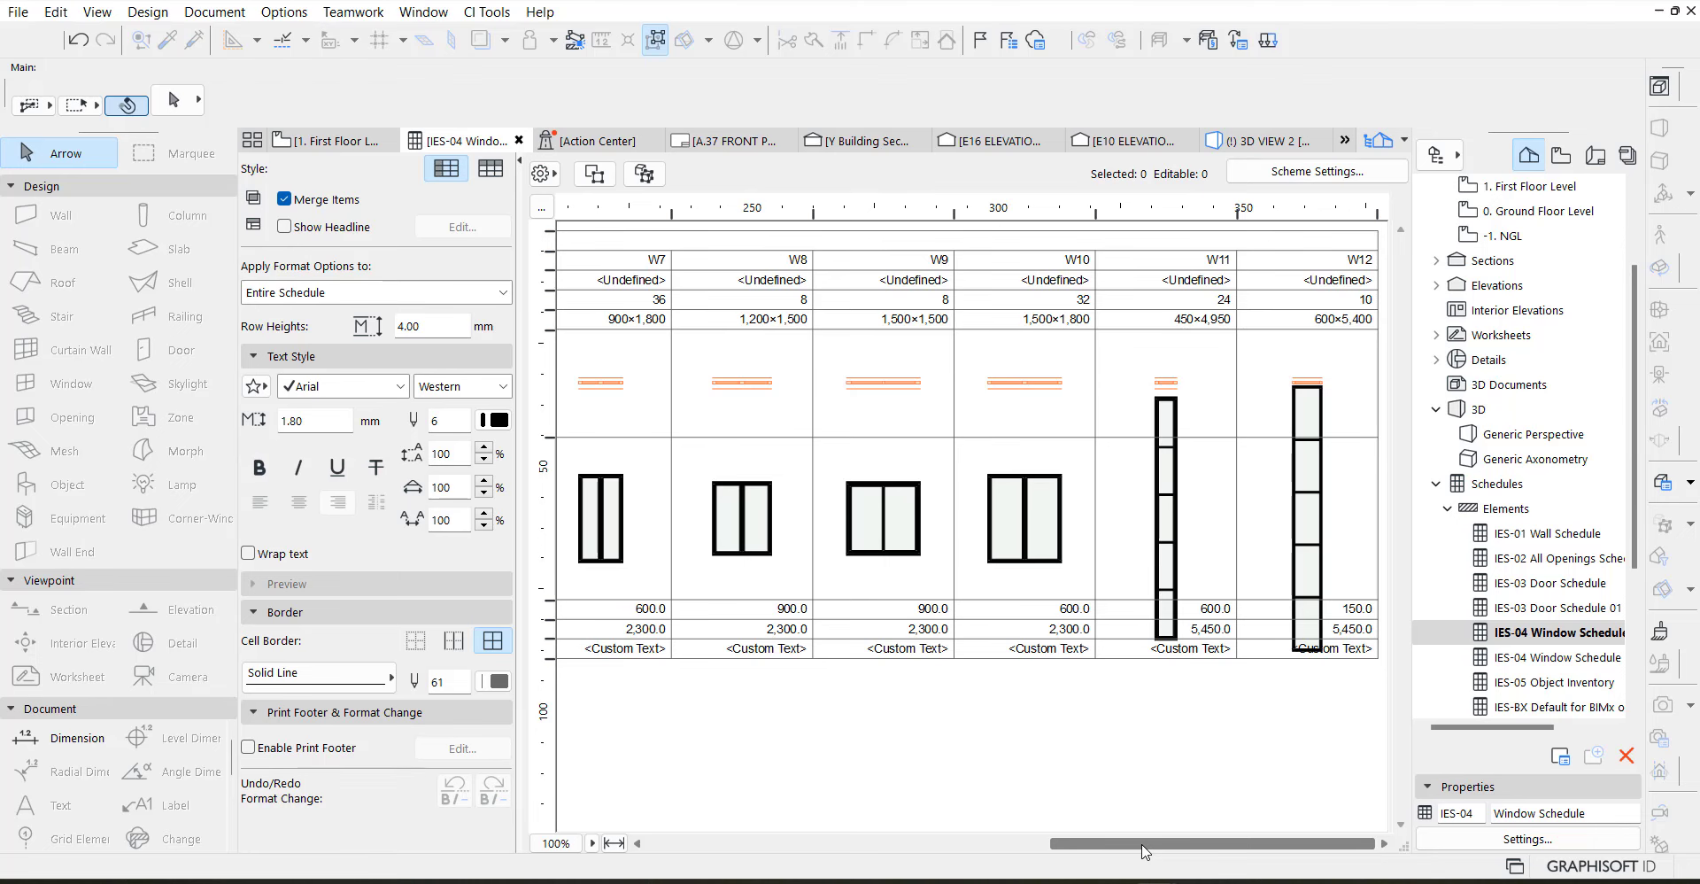
Review the element IDs and W x H sizes across all columns of the IES-04 Window Schedule
drag(1142, 852, 651, 845)
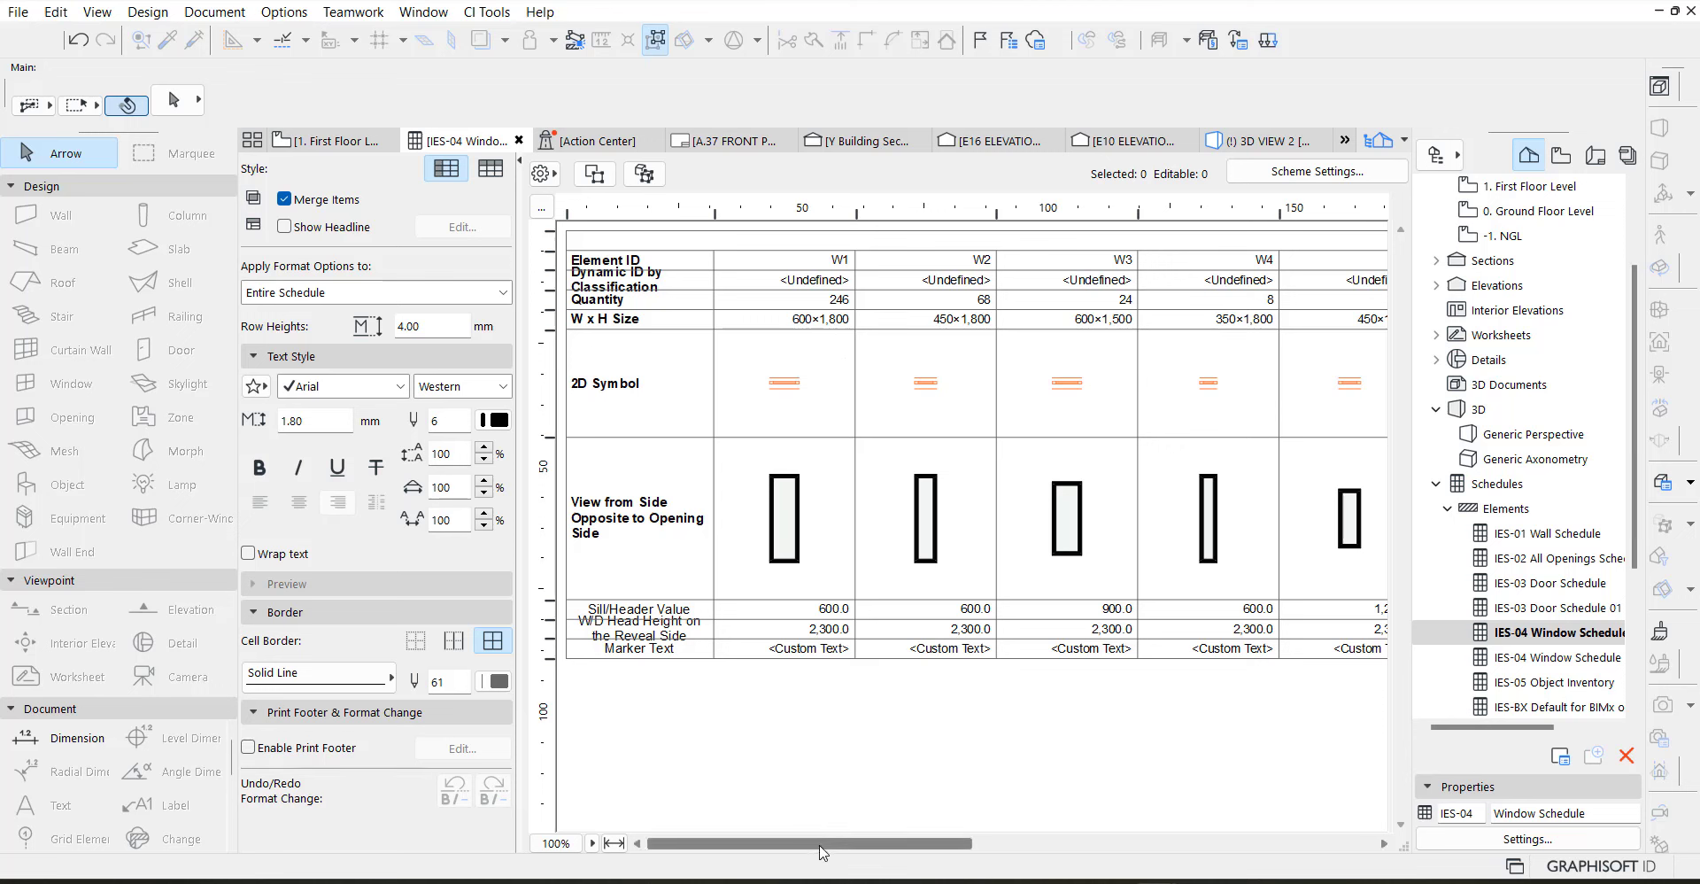
drag(824, 851, 1420, 865)
drag(1195, 852, 1018, 846)
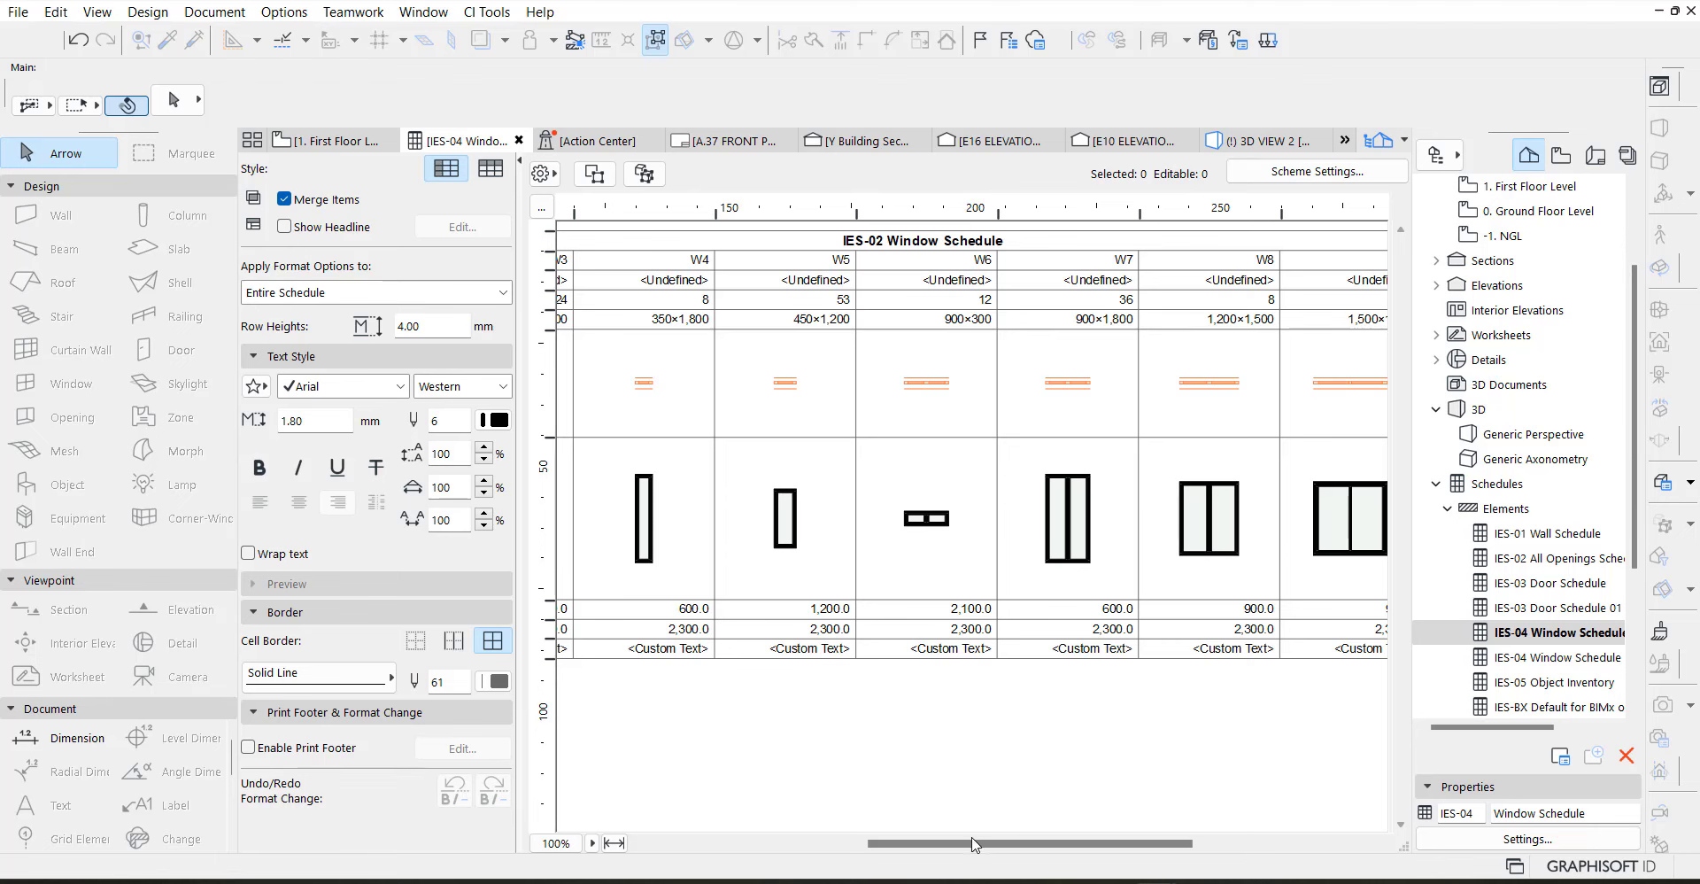
drag(972, 843, 752, 843)
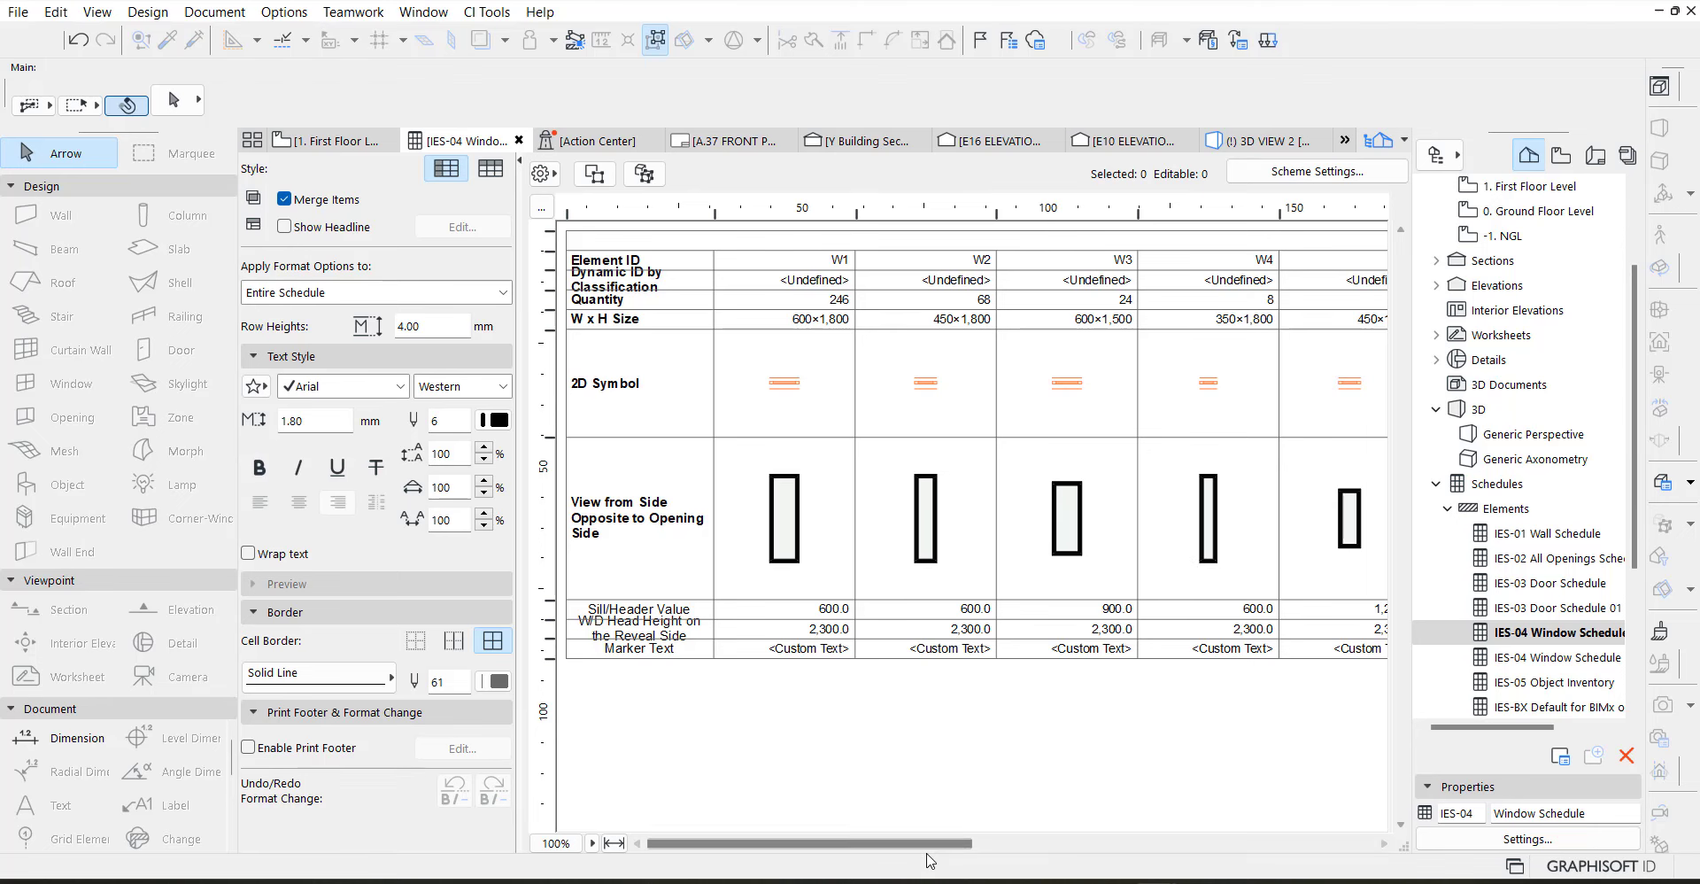
drag(958, 843, 1030, 842)
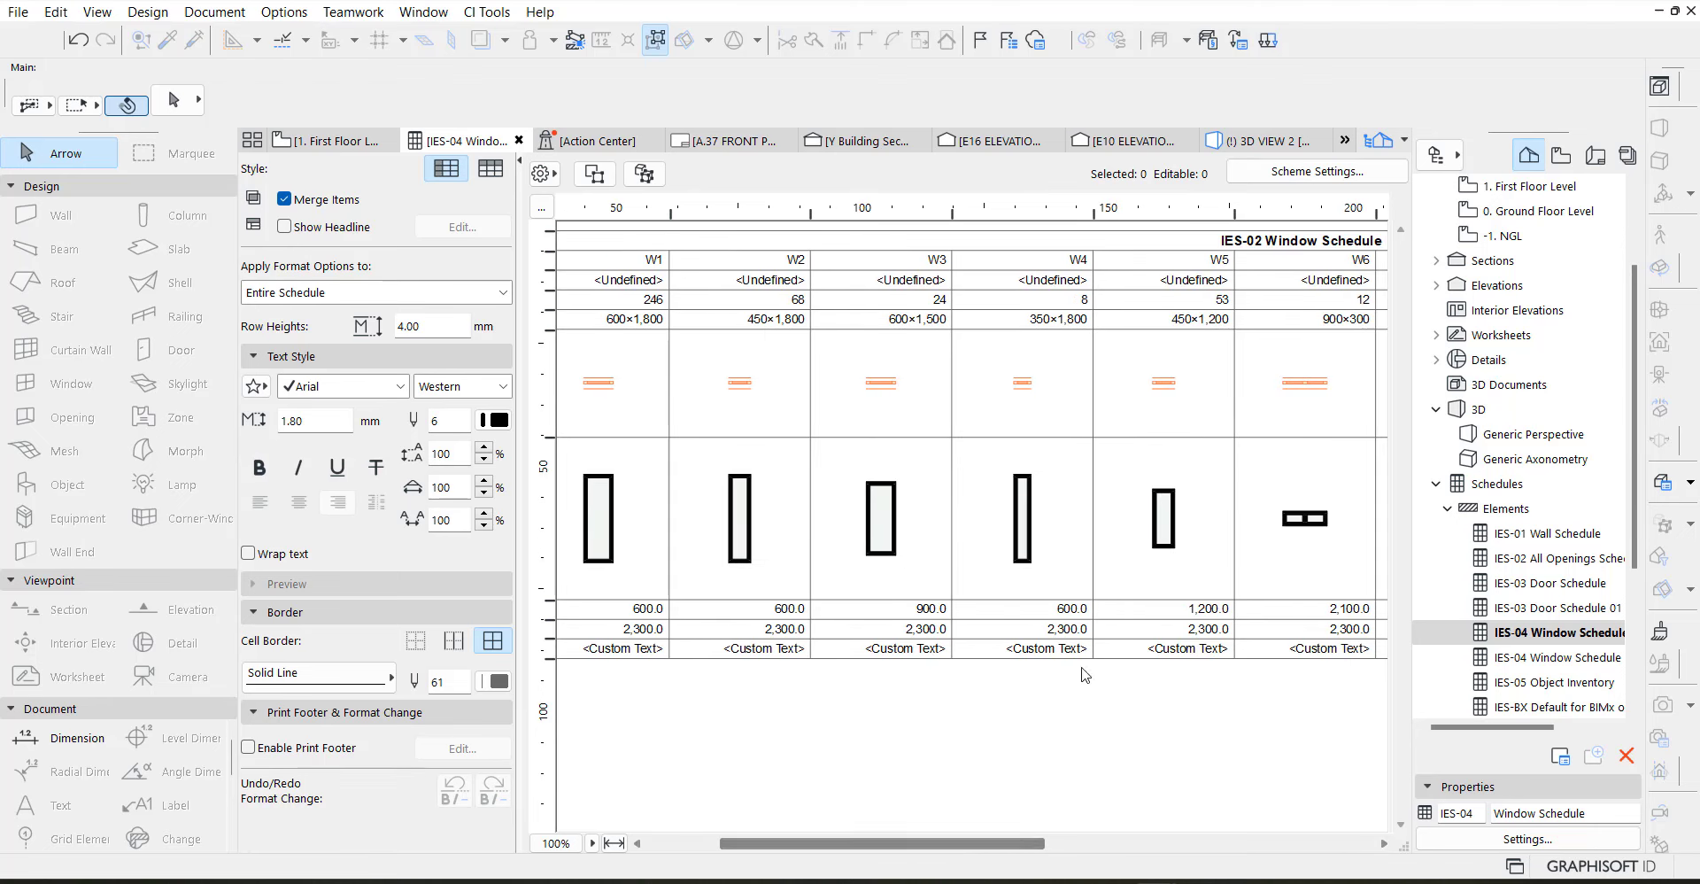
Select the W5 windows in the schedule and locate them at the baths on the First Floor Level plan
click(1162, 546)
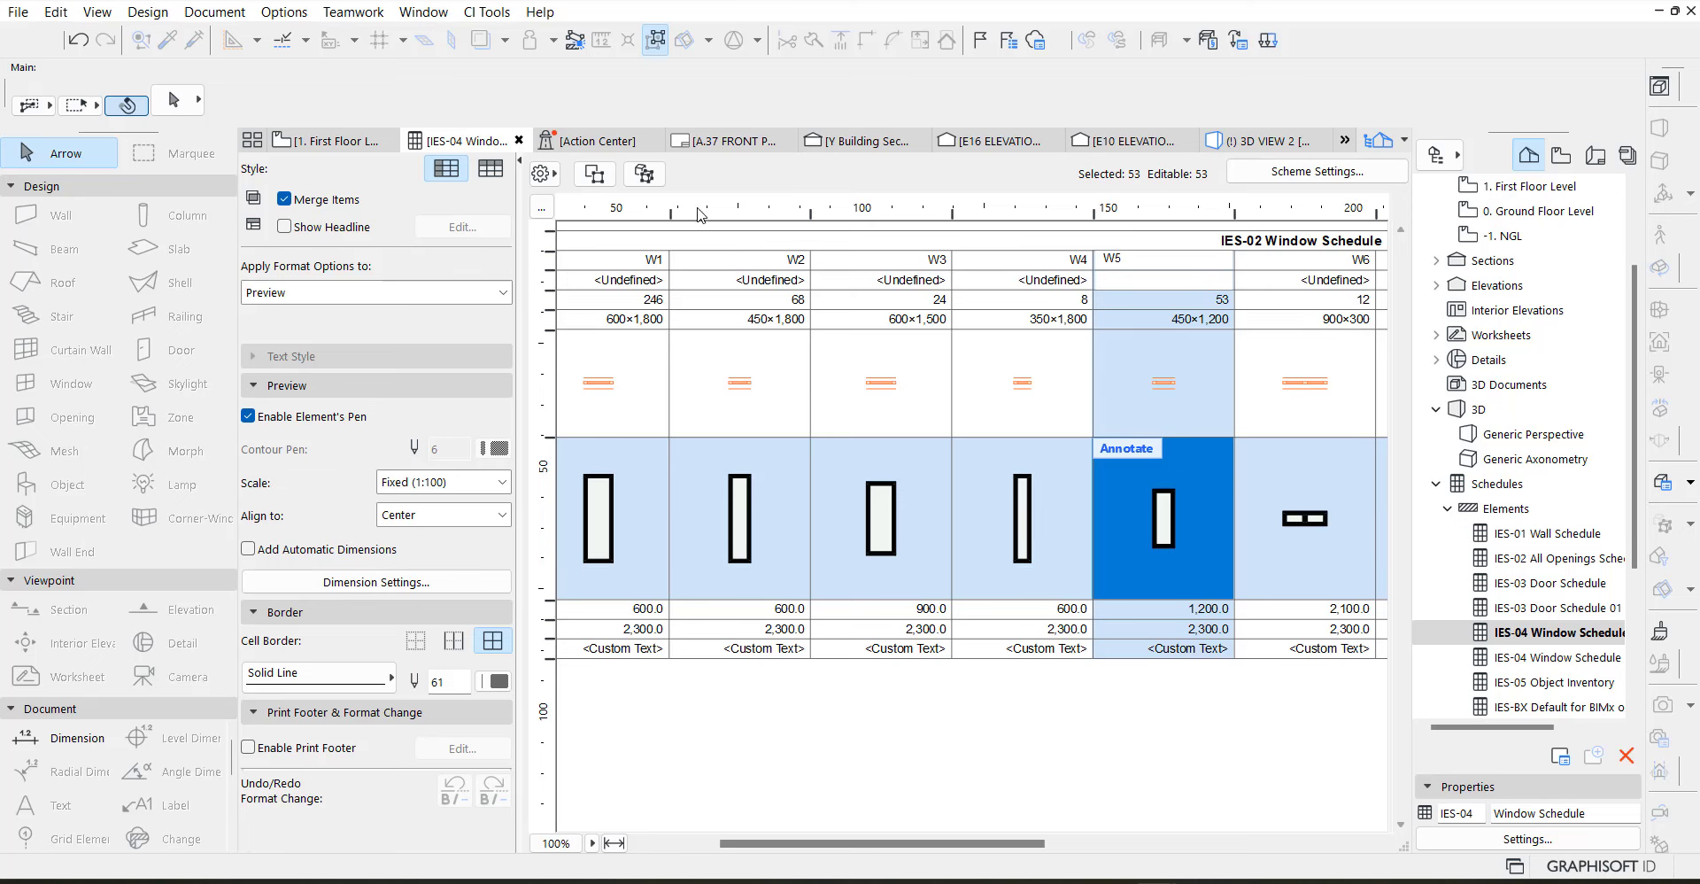
click(608, 176)
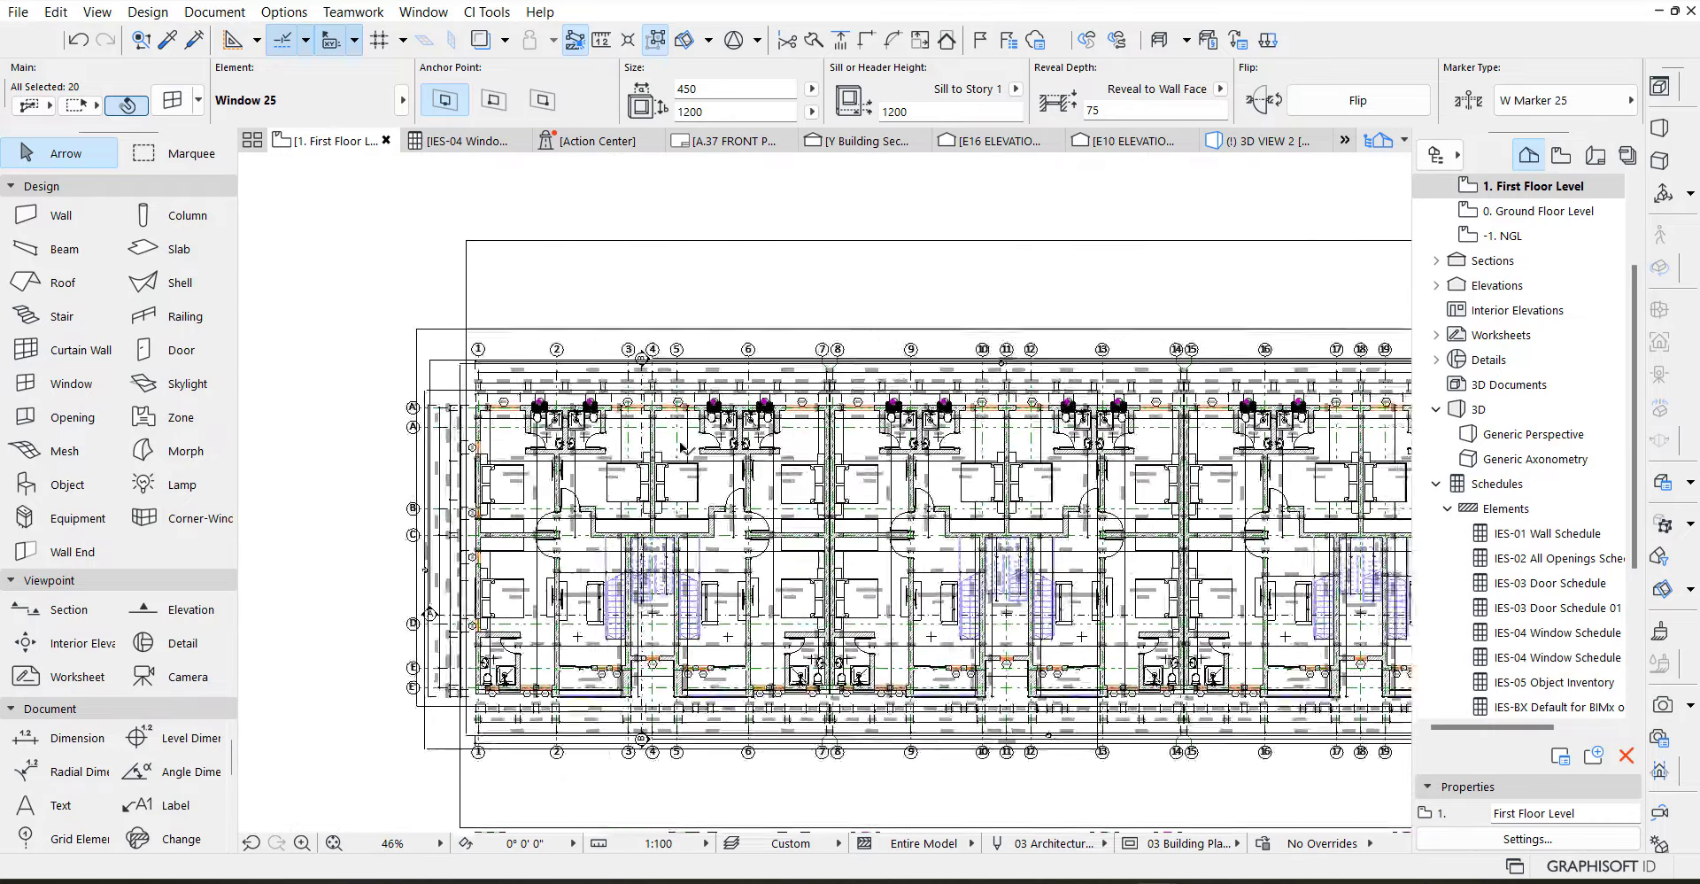
scroll(686, 443, up, 2)
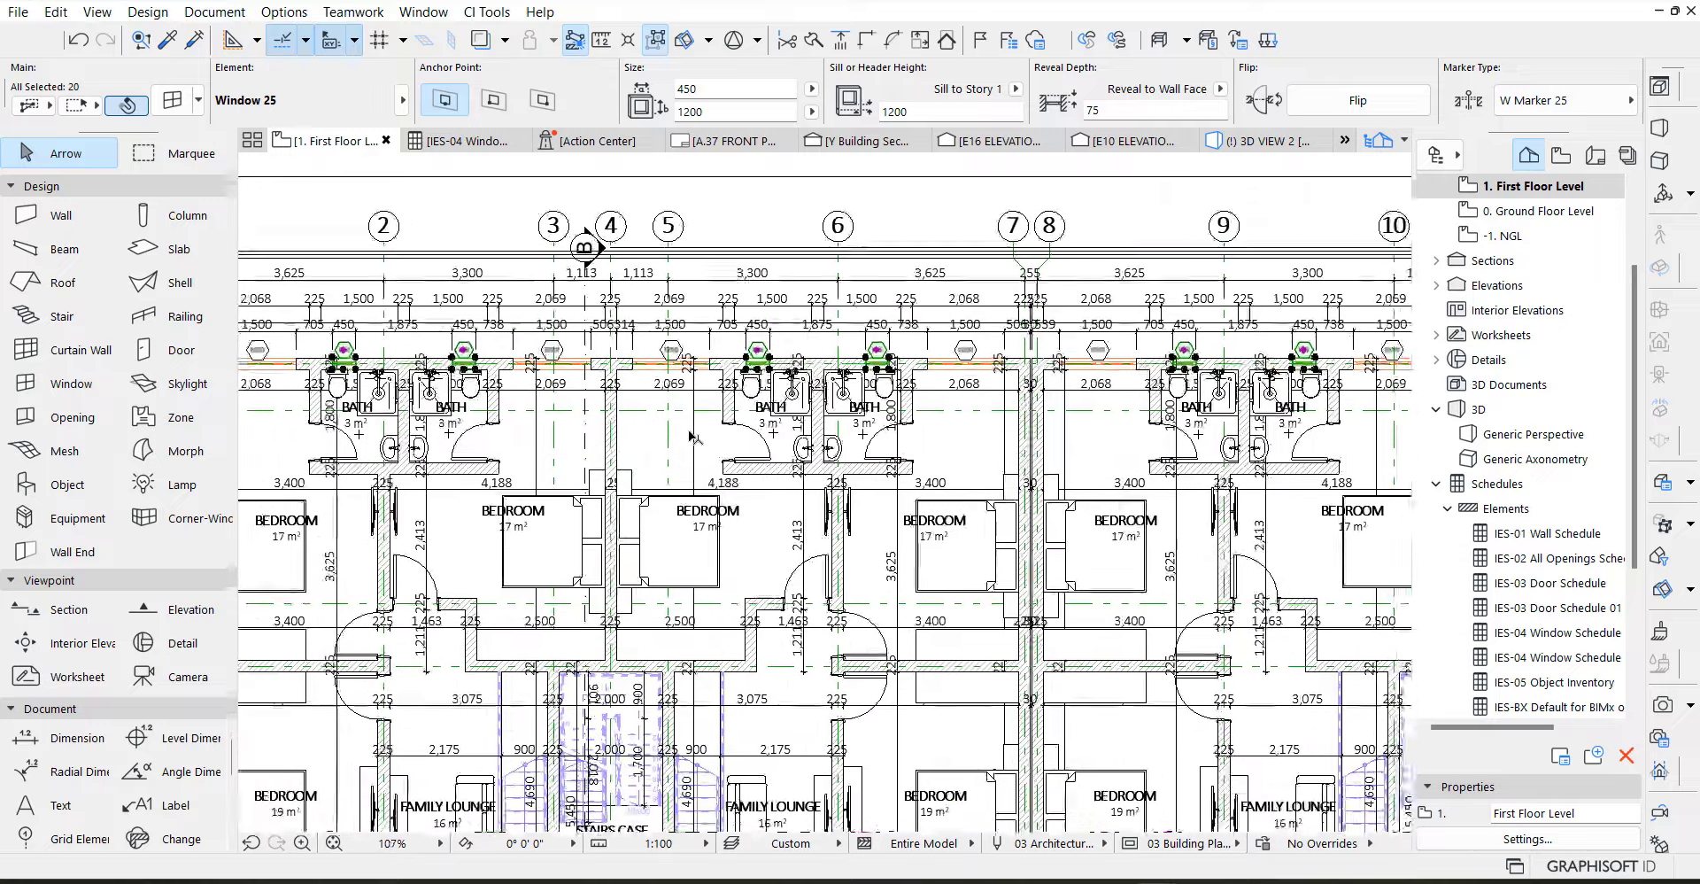
scroll(736, 403, up, 4)
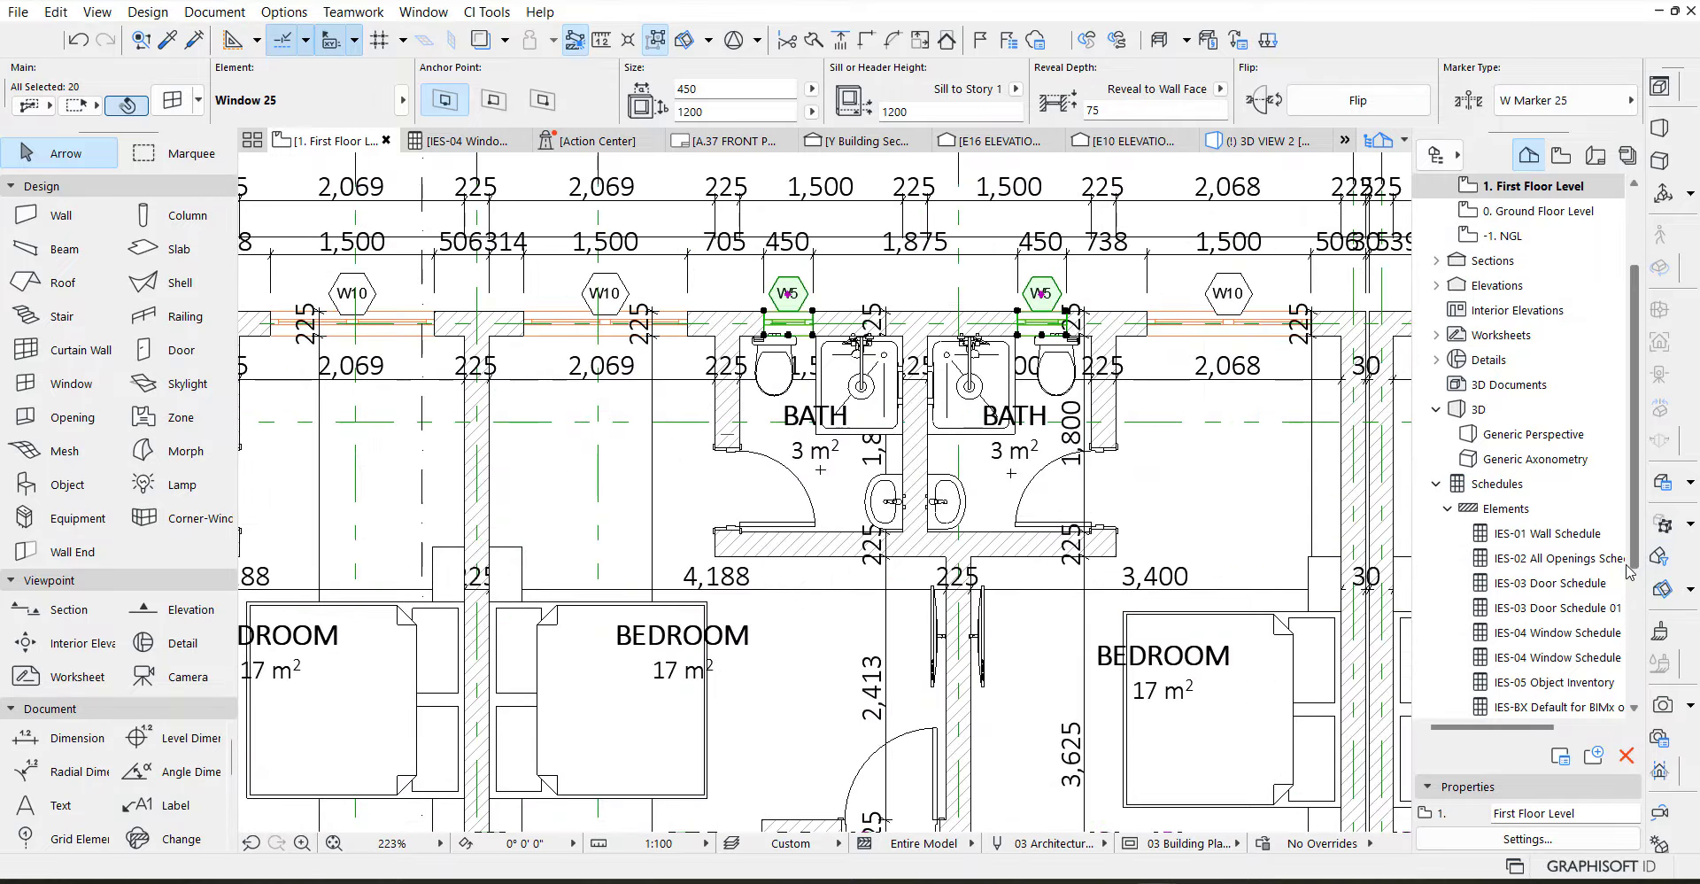
Select the W3 windows from the IES-04 Window Schedule and inspect them on the First Floor Level plan around grids 1 and 2
double_click(1572, 631)
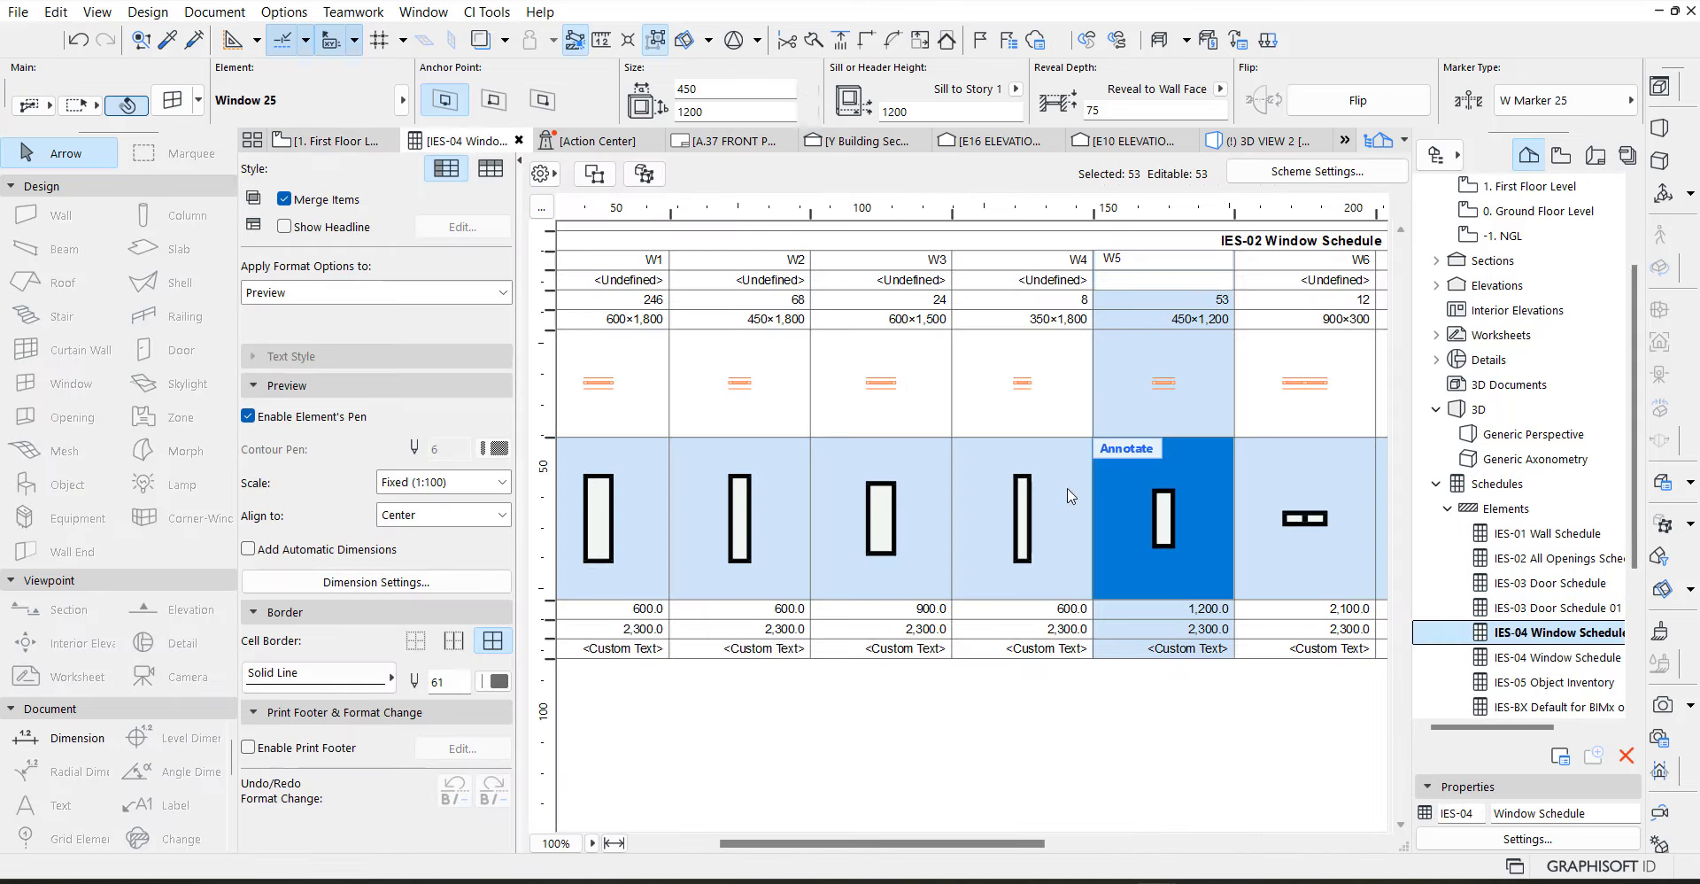
click(918, 405)
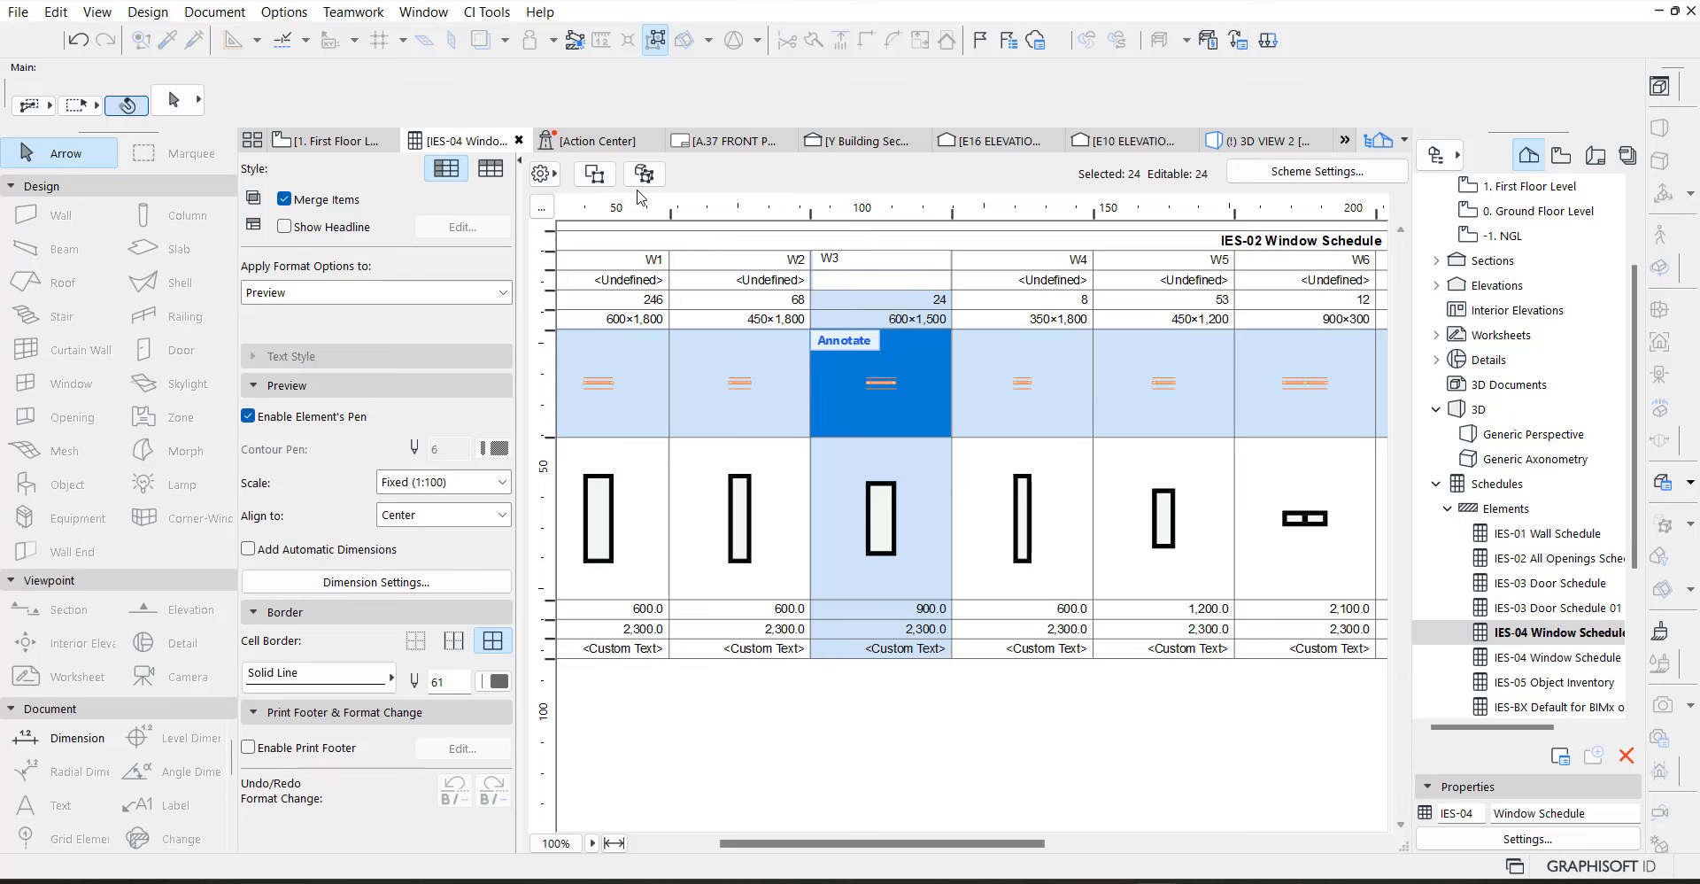
click(596, 175)
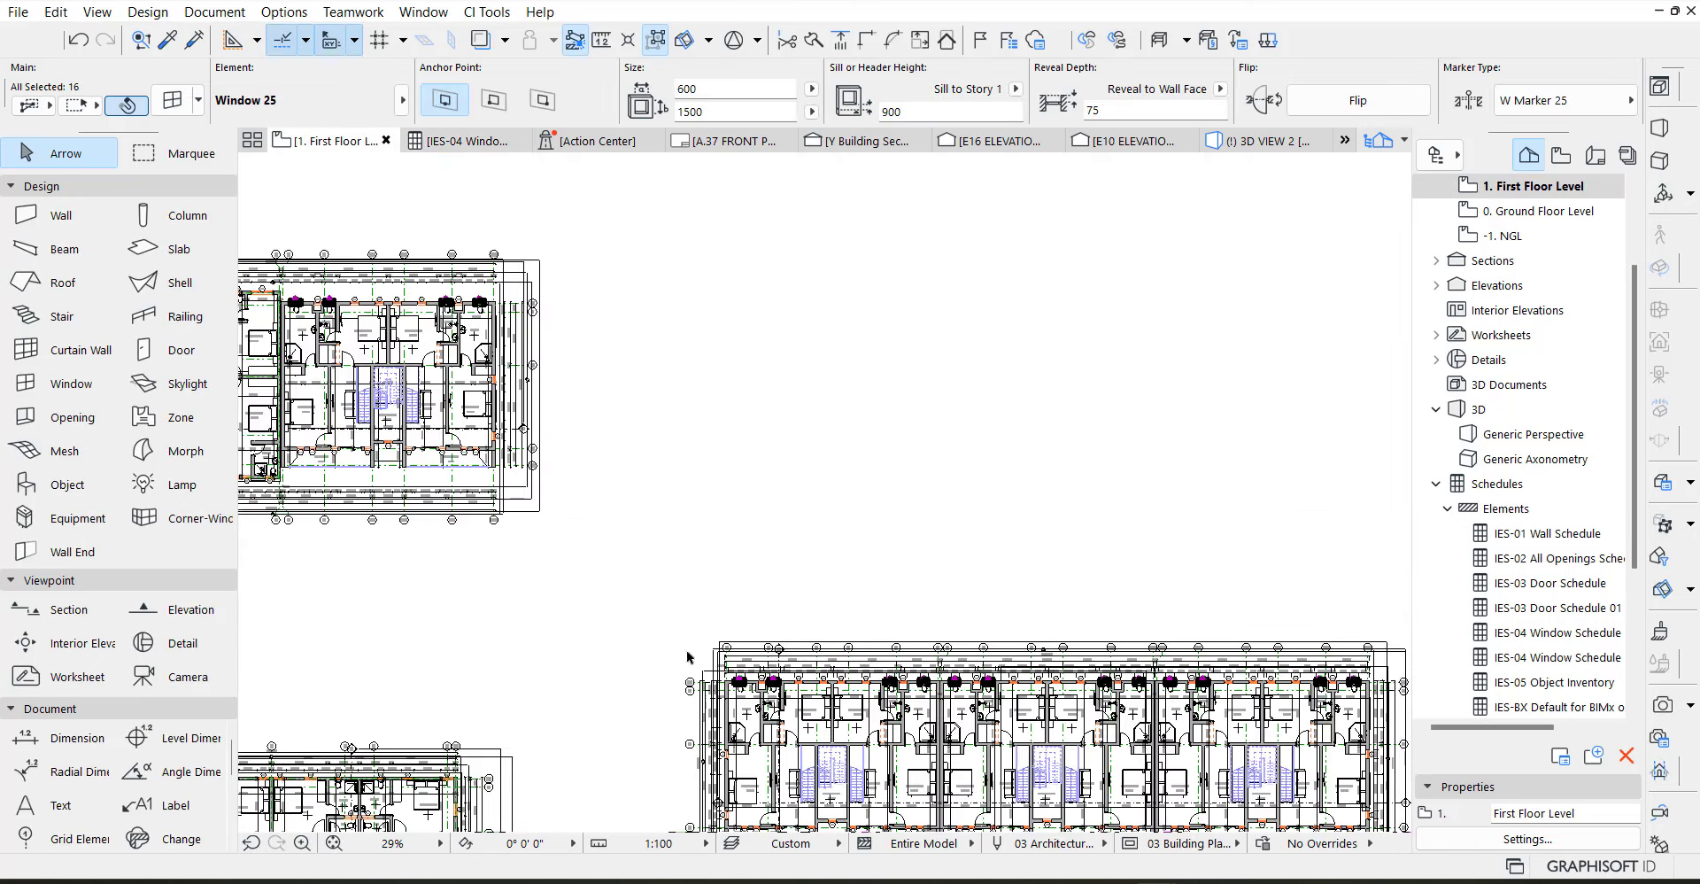
scroll(688, 656, up, 4)
scroll(884, 709, up, 7)
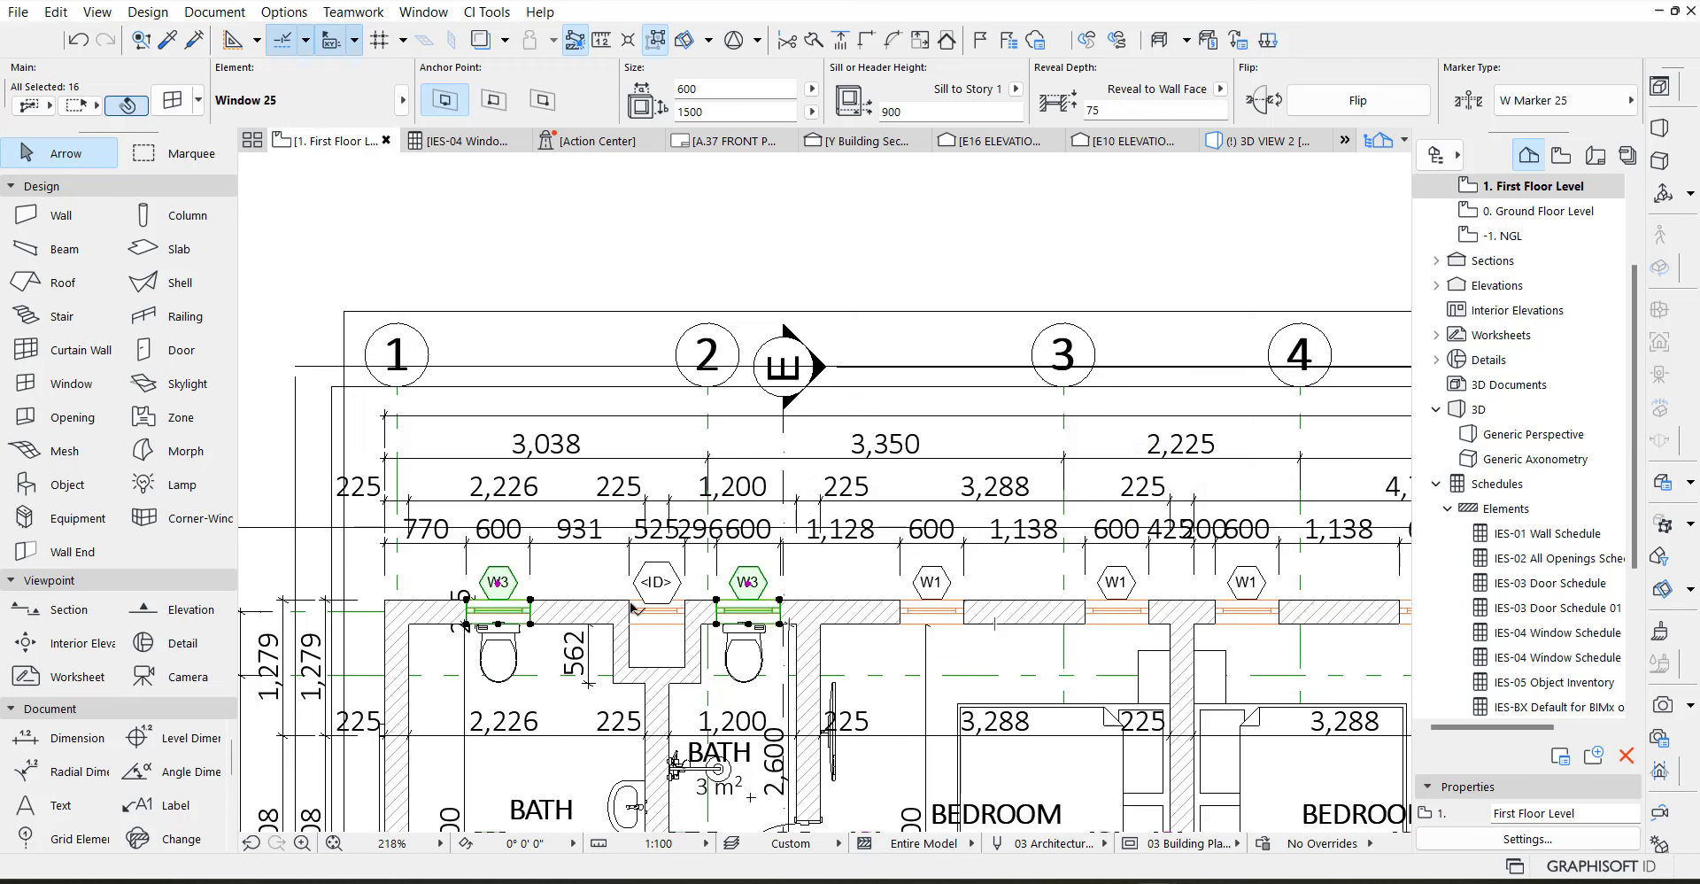
scroll(611, 614, up, 6)
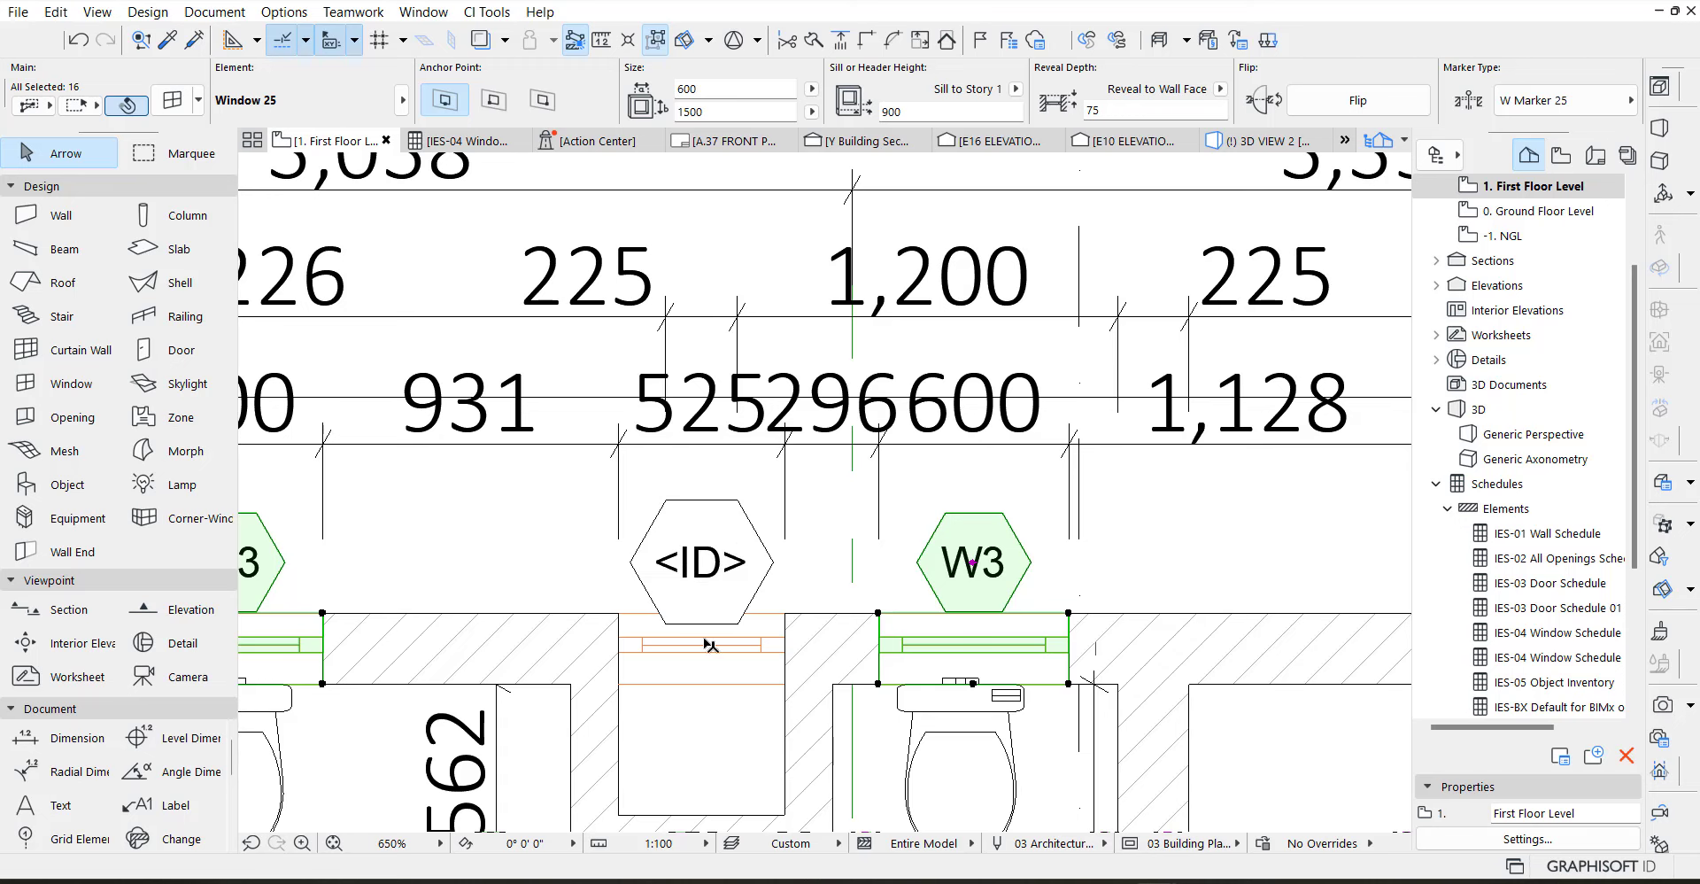
scroll(681, 621, down, 6)
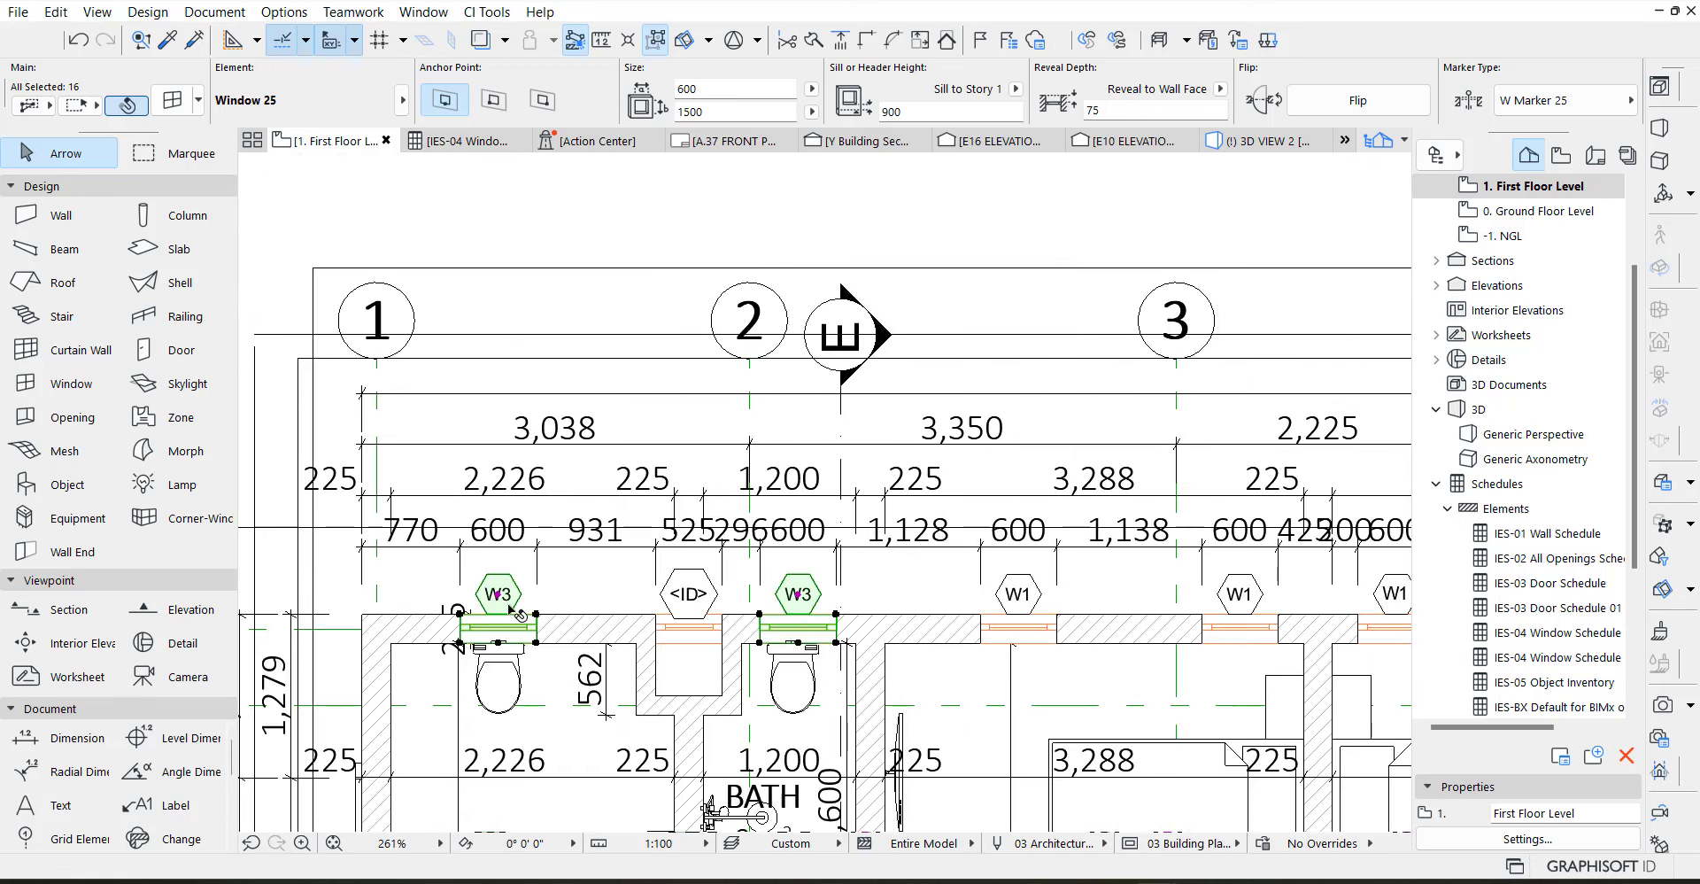
scroll(500, 611, up, 3)
scroll(500, 610, up, 1)
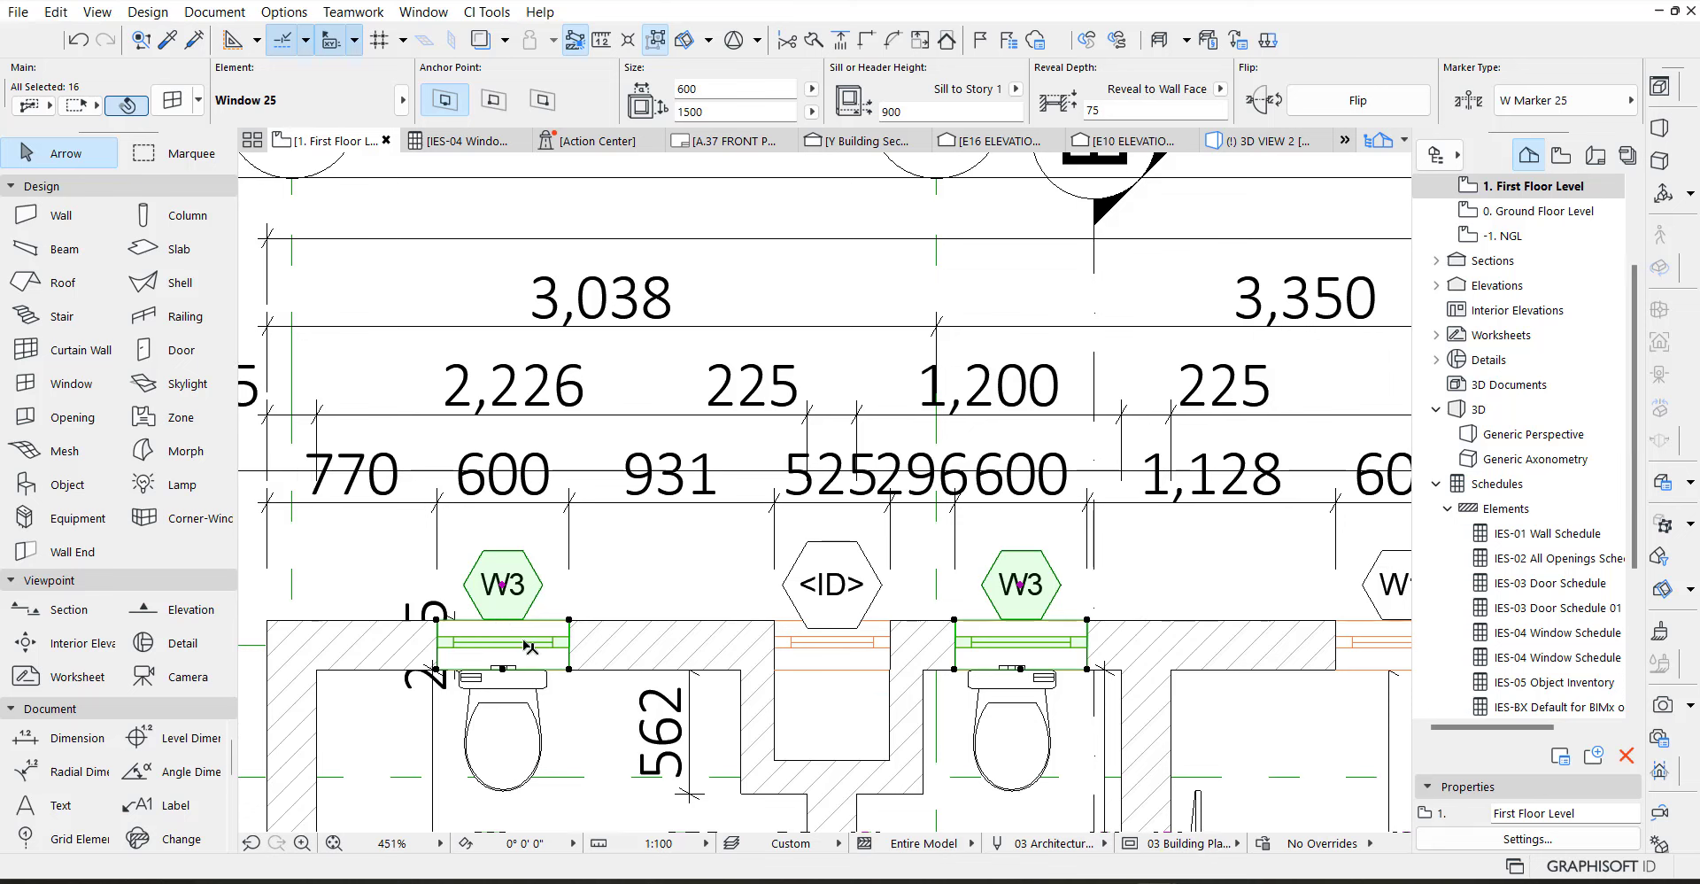
Compare the W3 and W5 sizes in the window schedule and examine the W5 windows on the First Floor Level plan again
double_click(1548, 633)
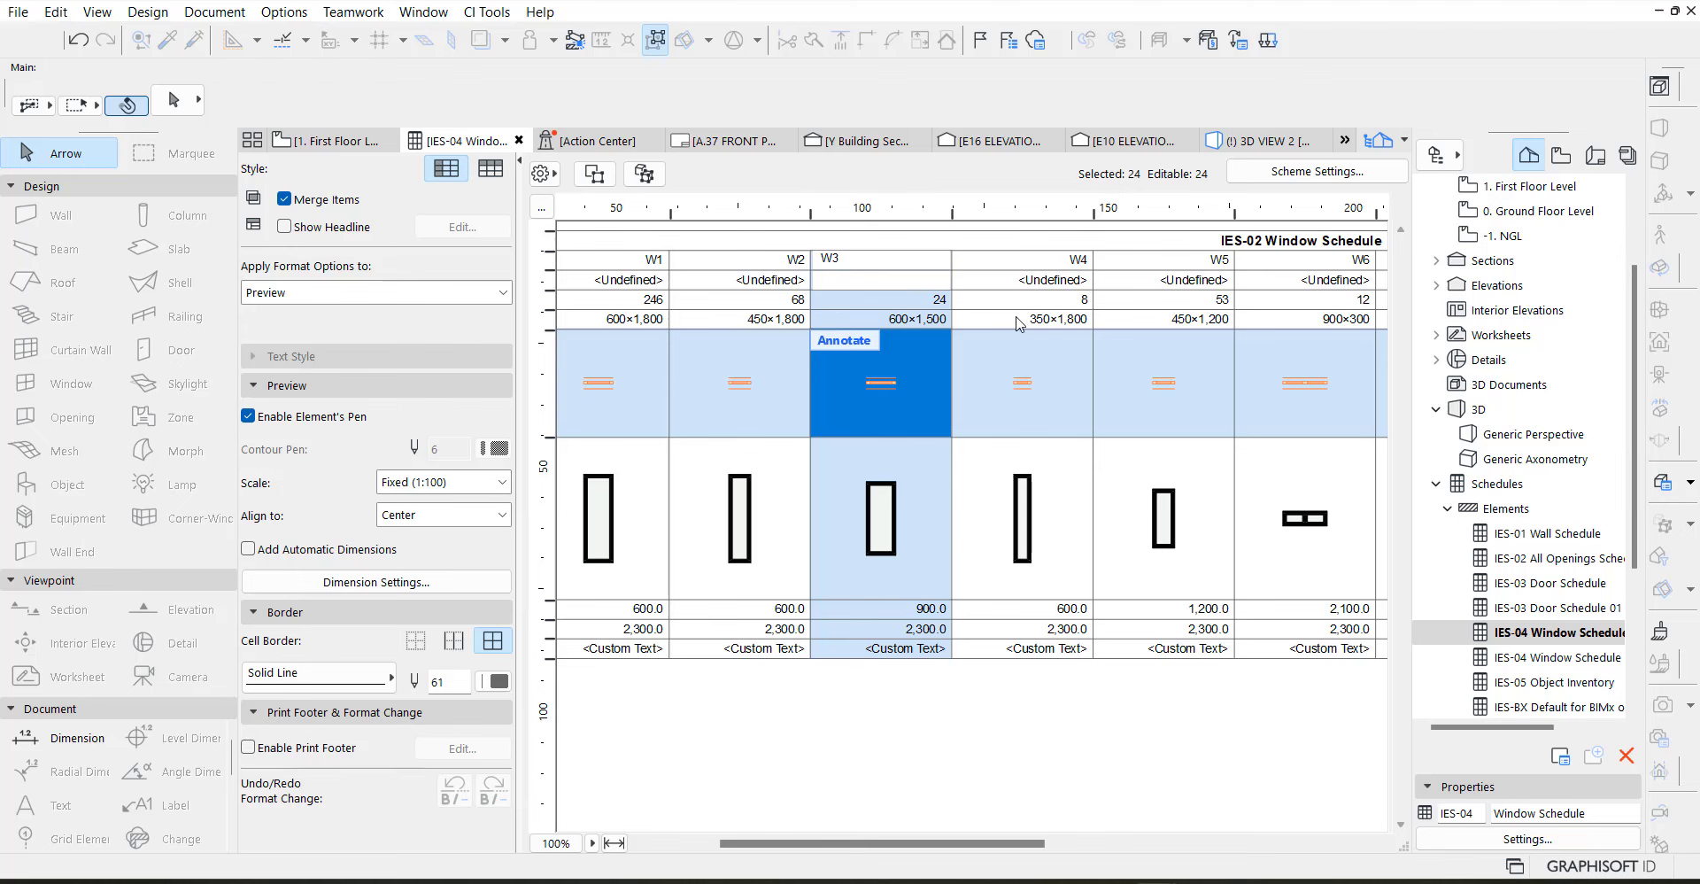
click(934, 322)
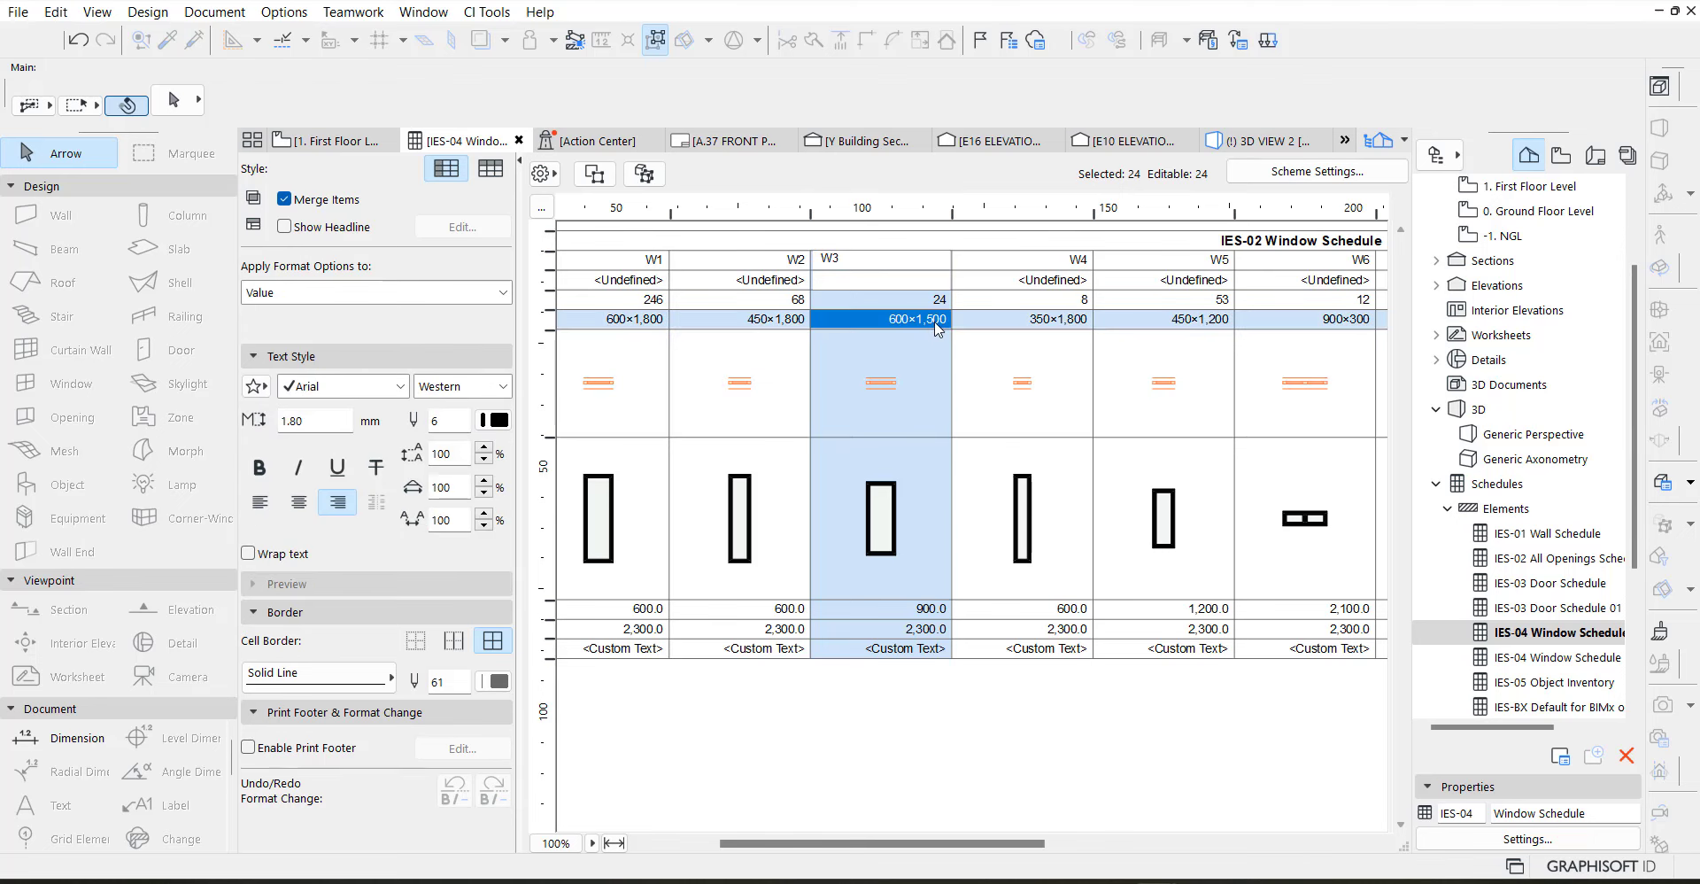
click(1207, 320)
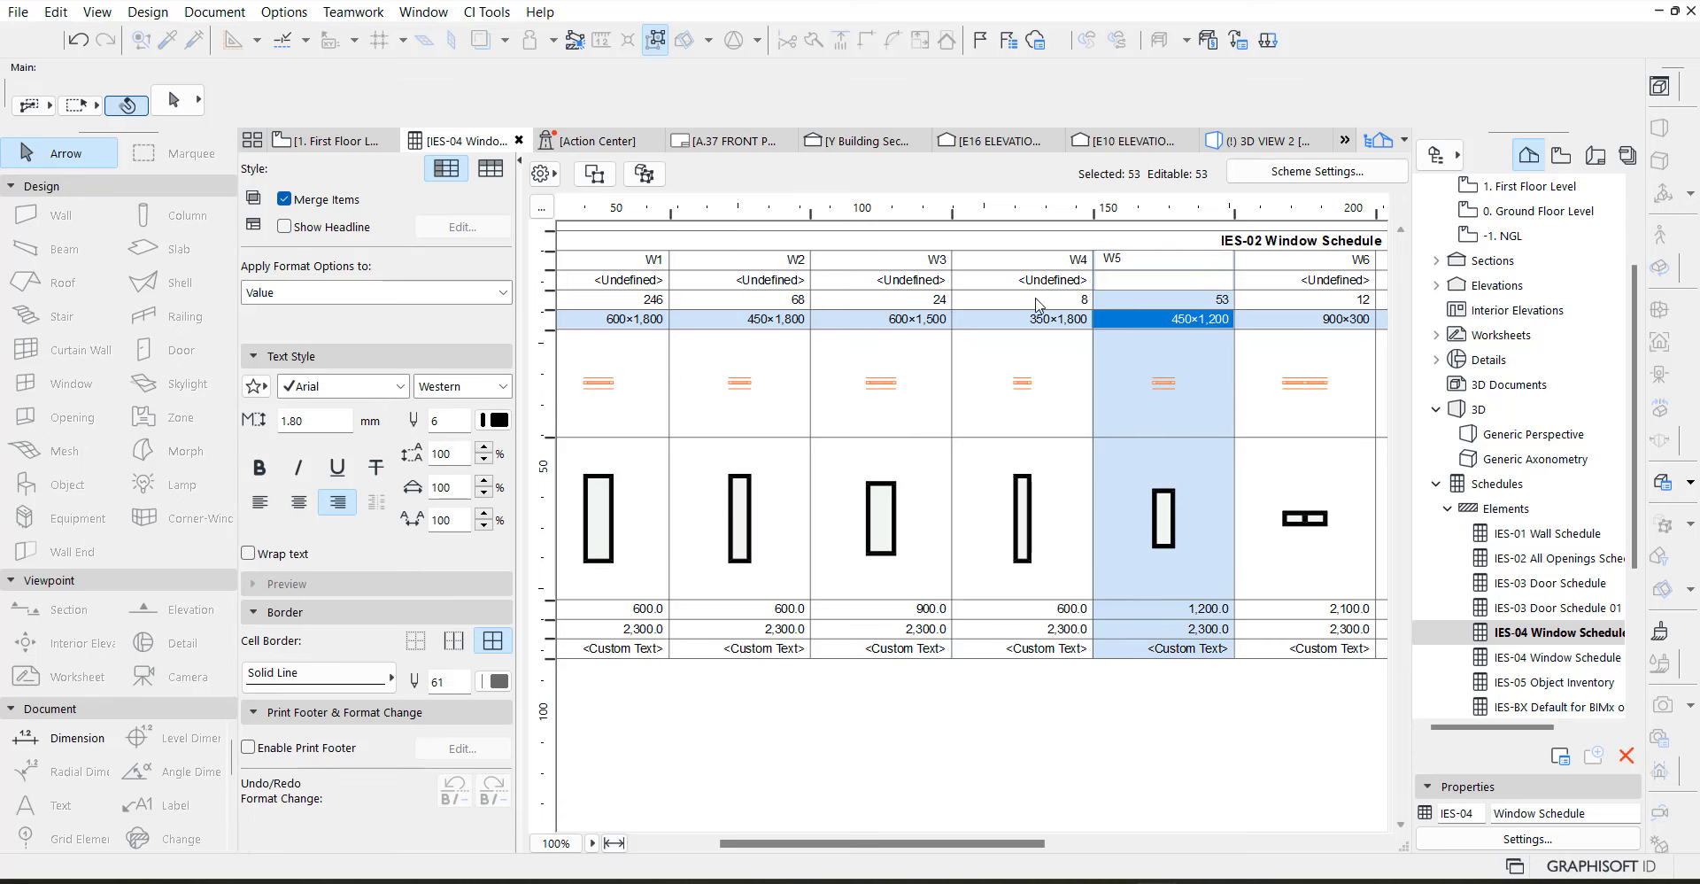
click(644, 174)
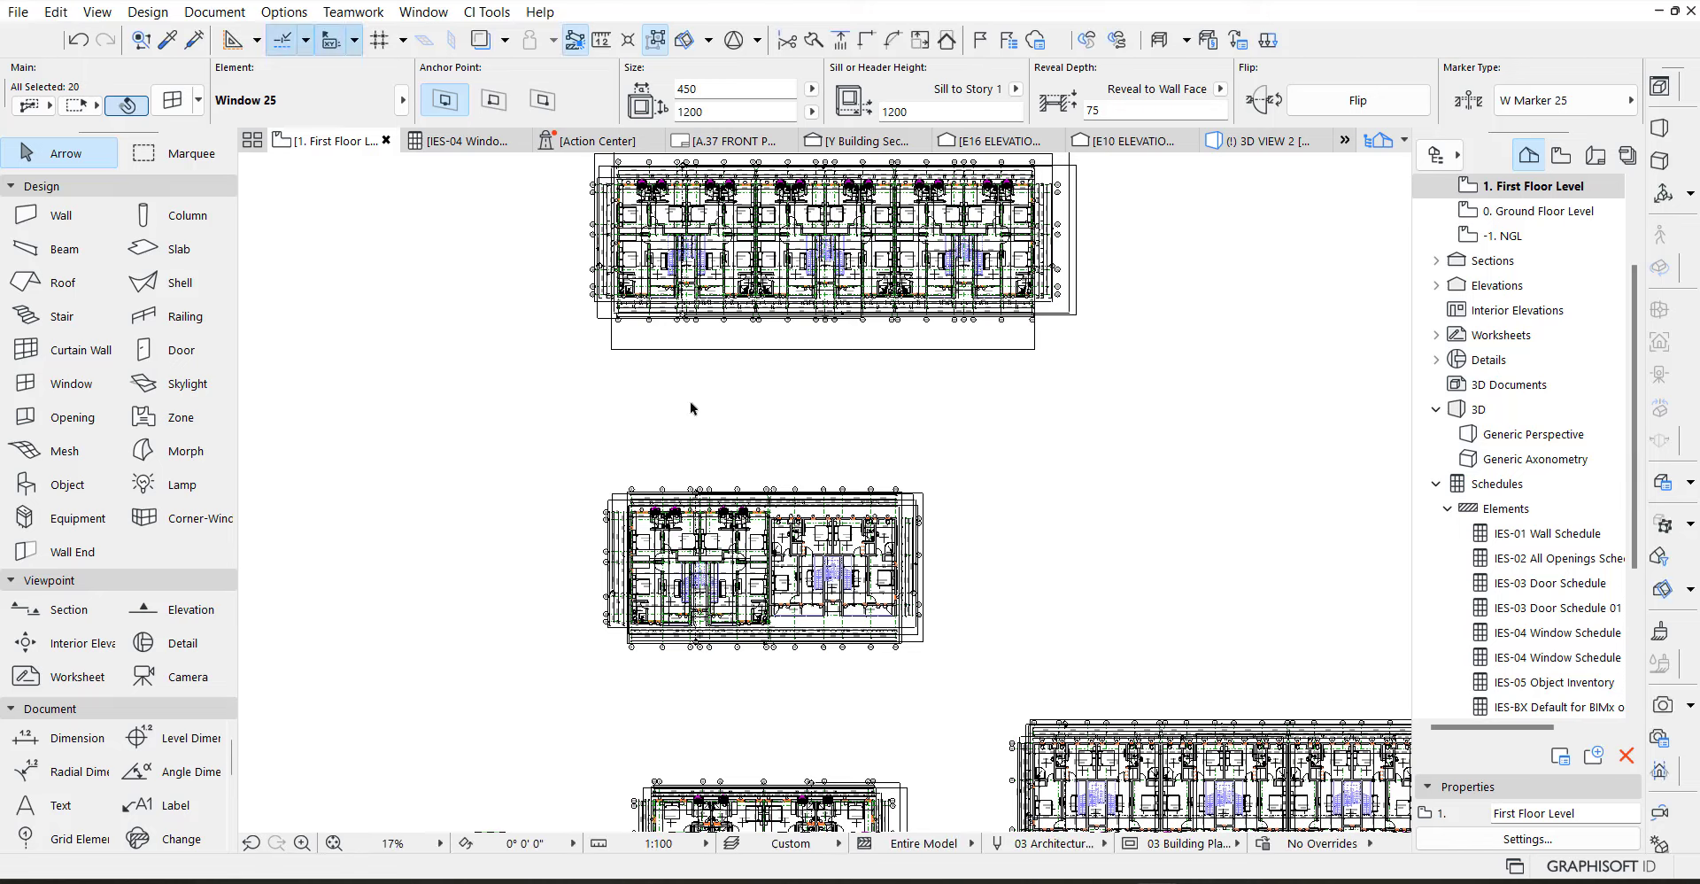
scroll(656, 594, up, 10)
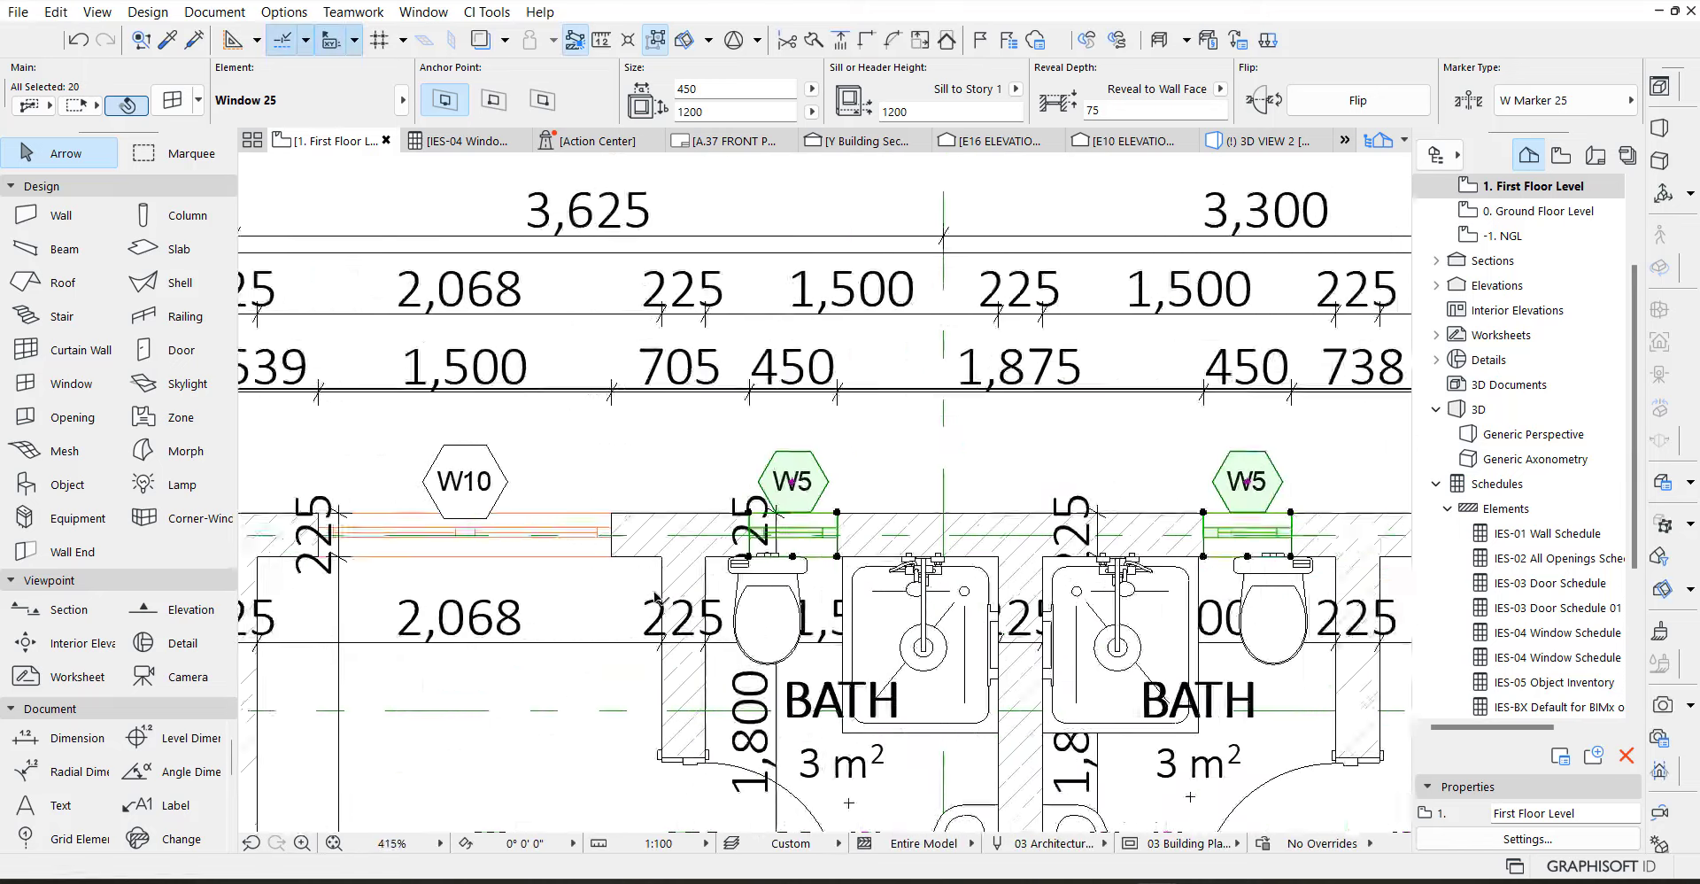
scroll(655, 595, up, 1)
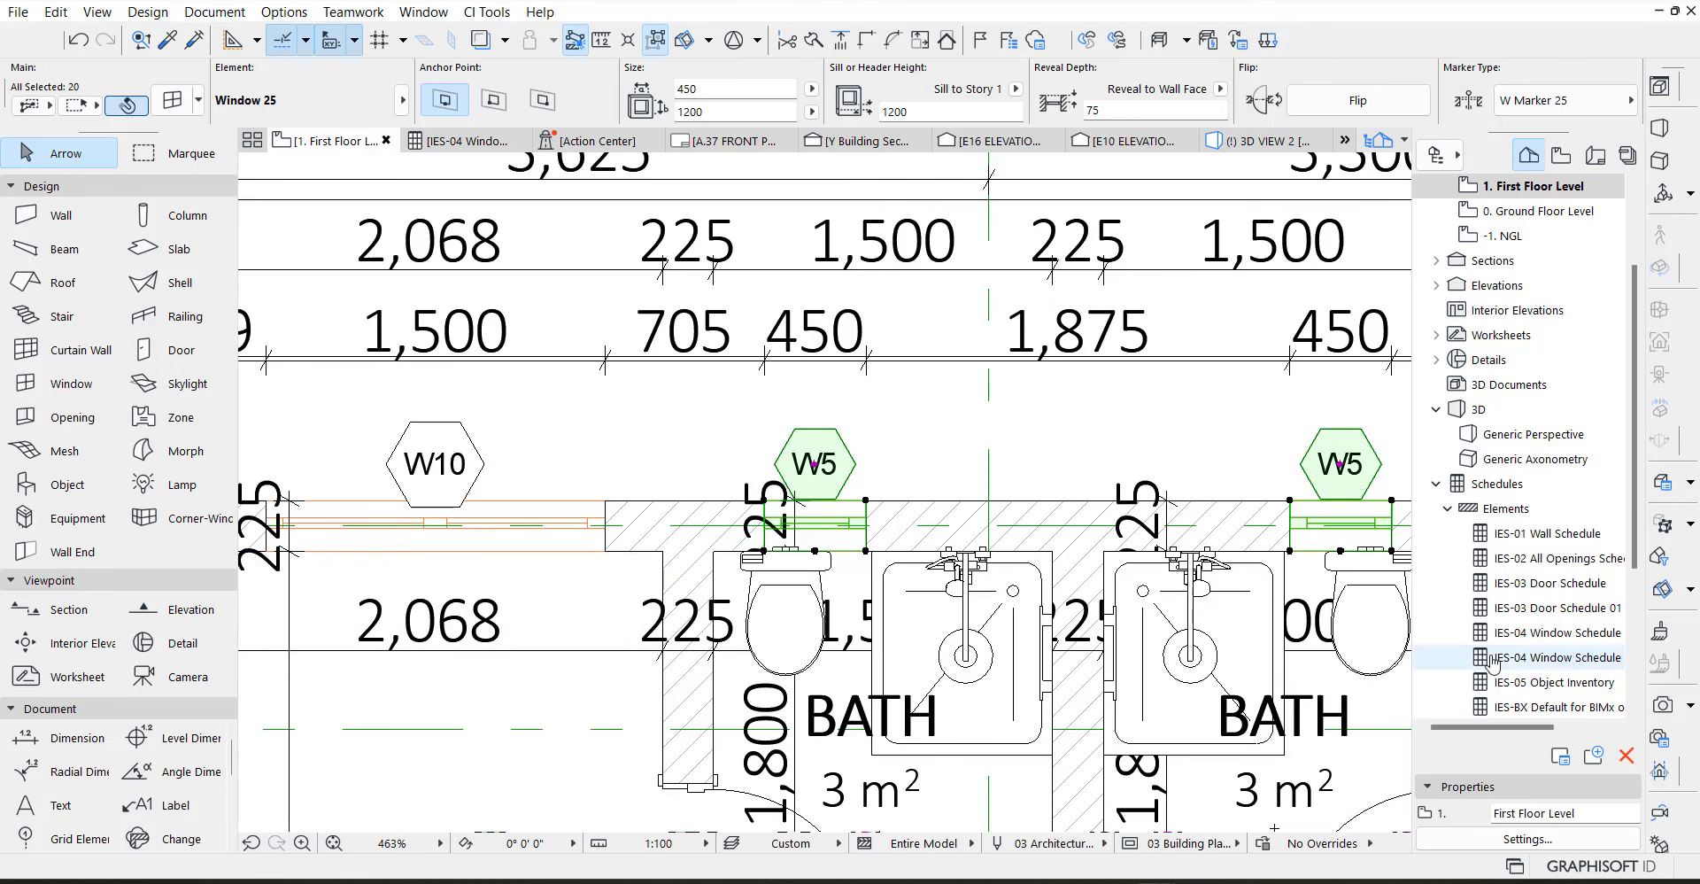
Show the scheduled W5 windows selected in the 3D view and set their width to 600
double_click(1604, 632)
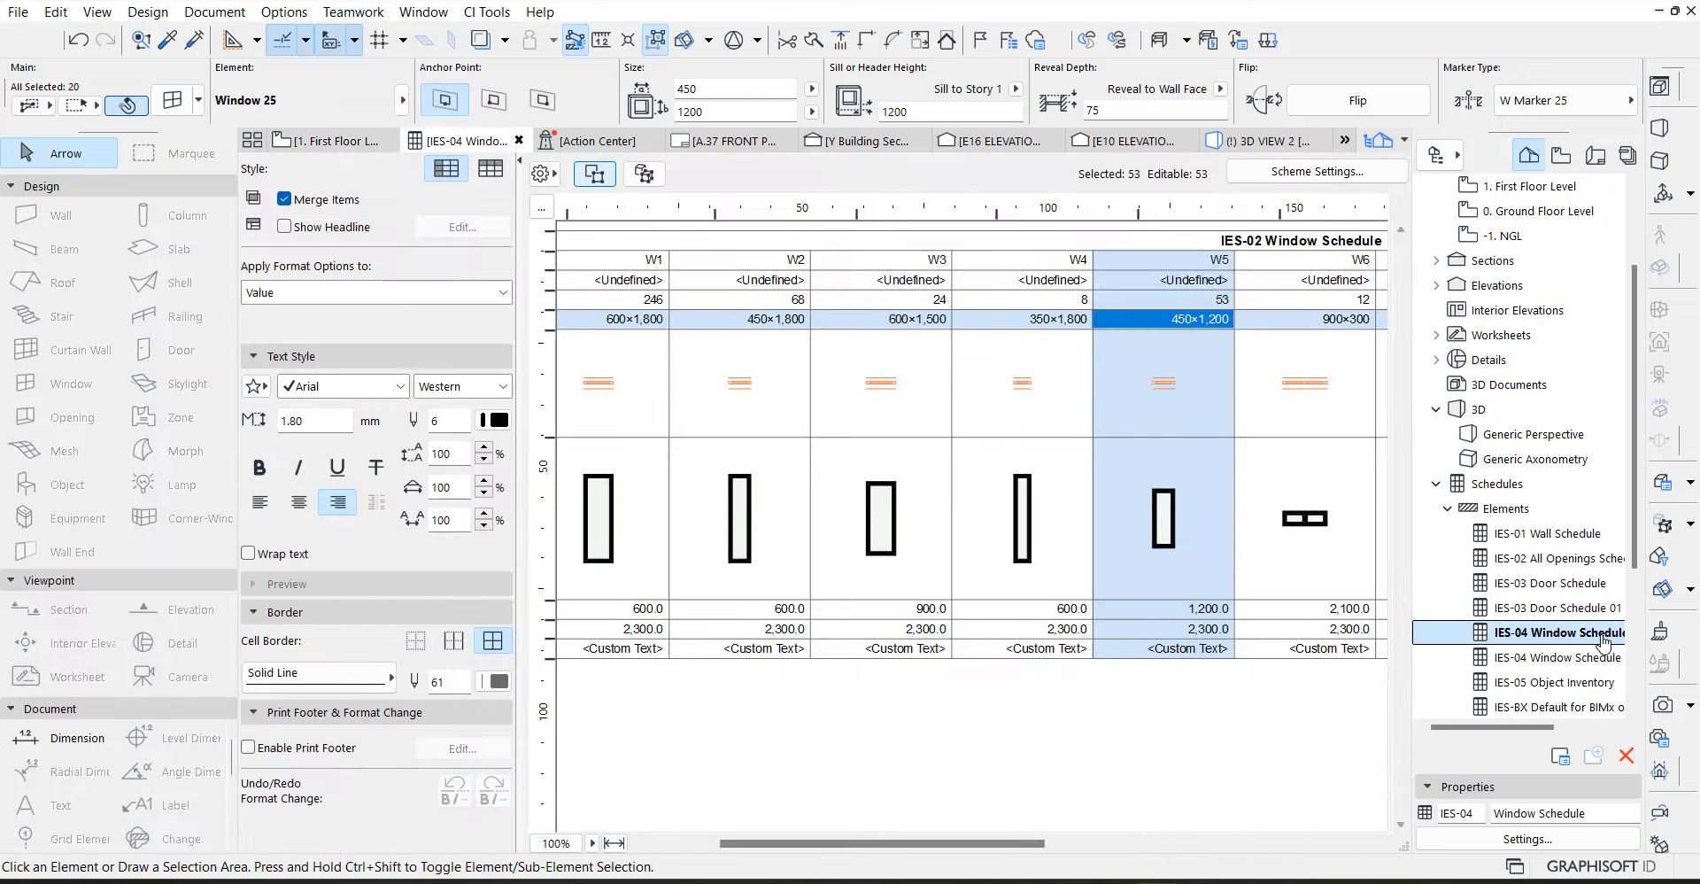
click(645, 173)
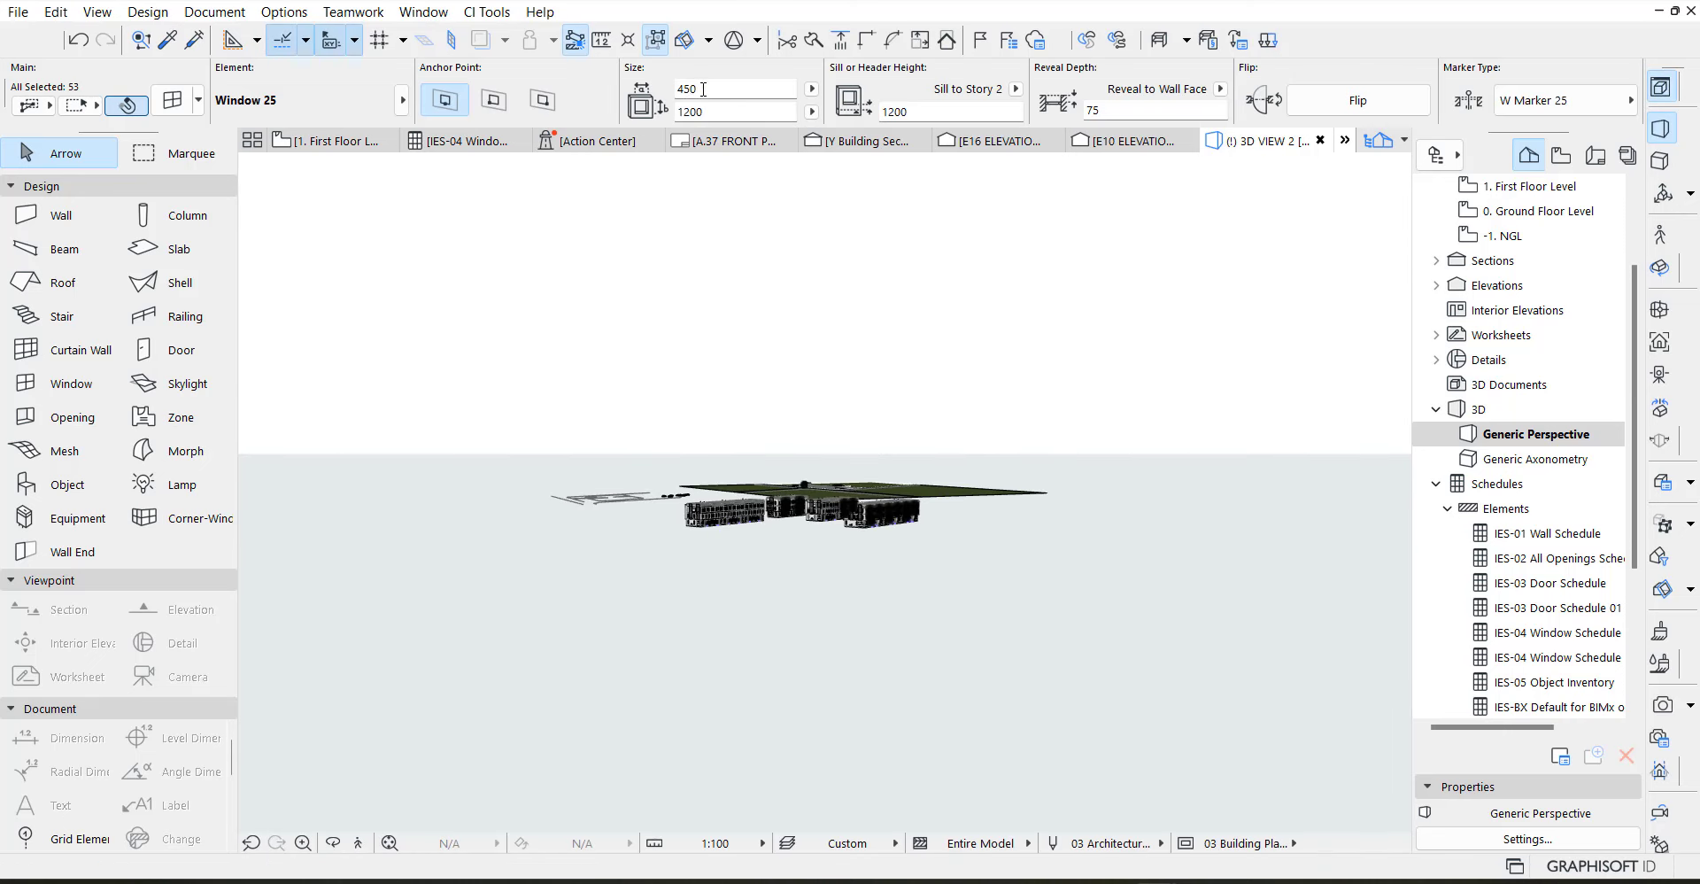
double_click(703, 89)
text(600)
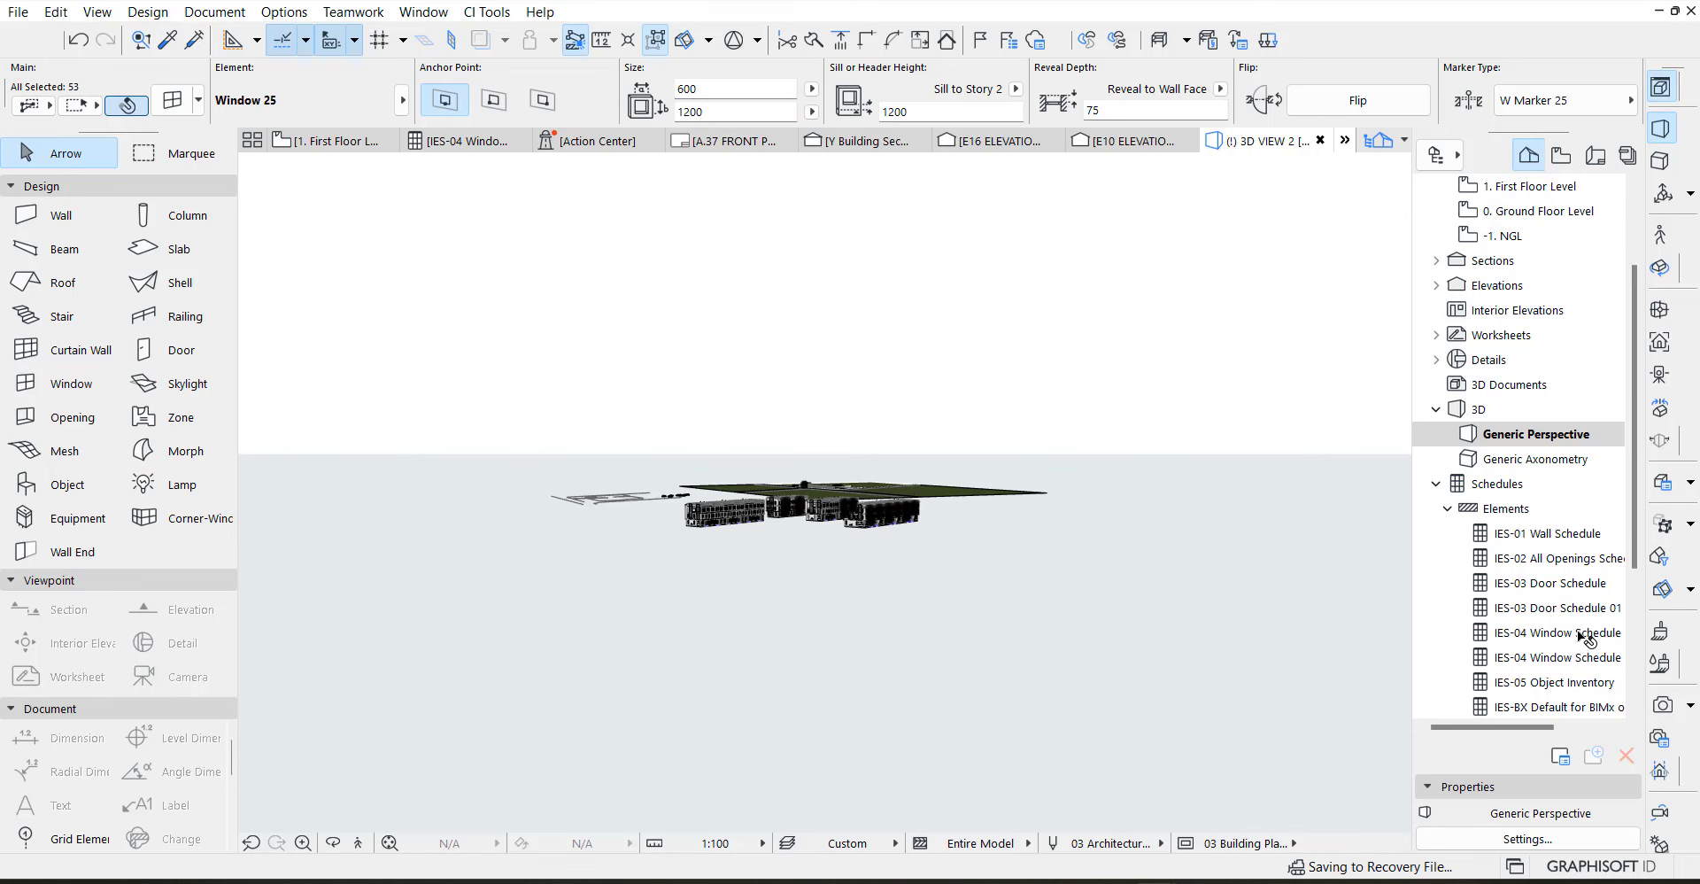
Show the schedule's W3 windows selected in the 3D view and set both their height and their sill height to 1200
double_click(1579, 632)
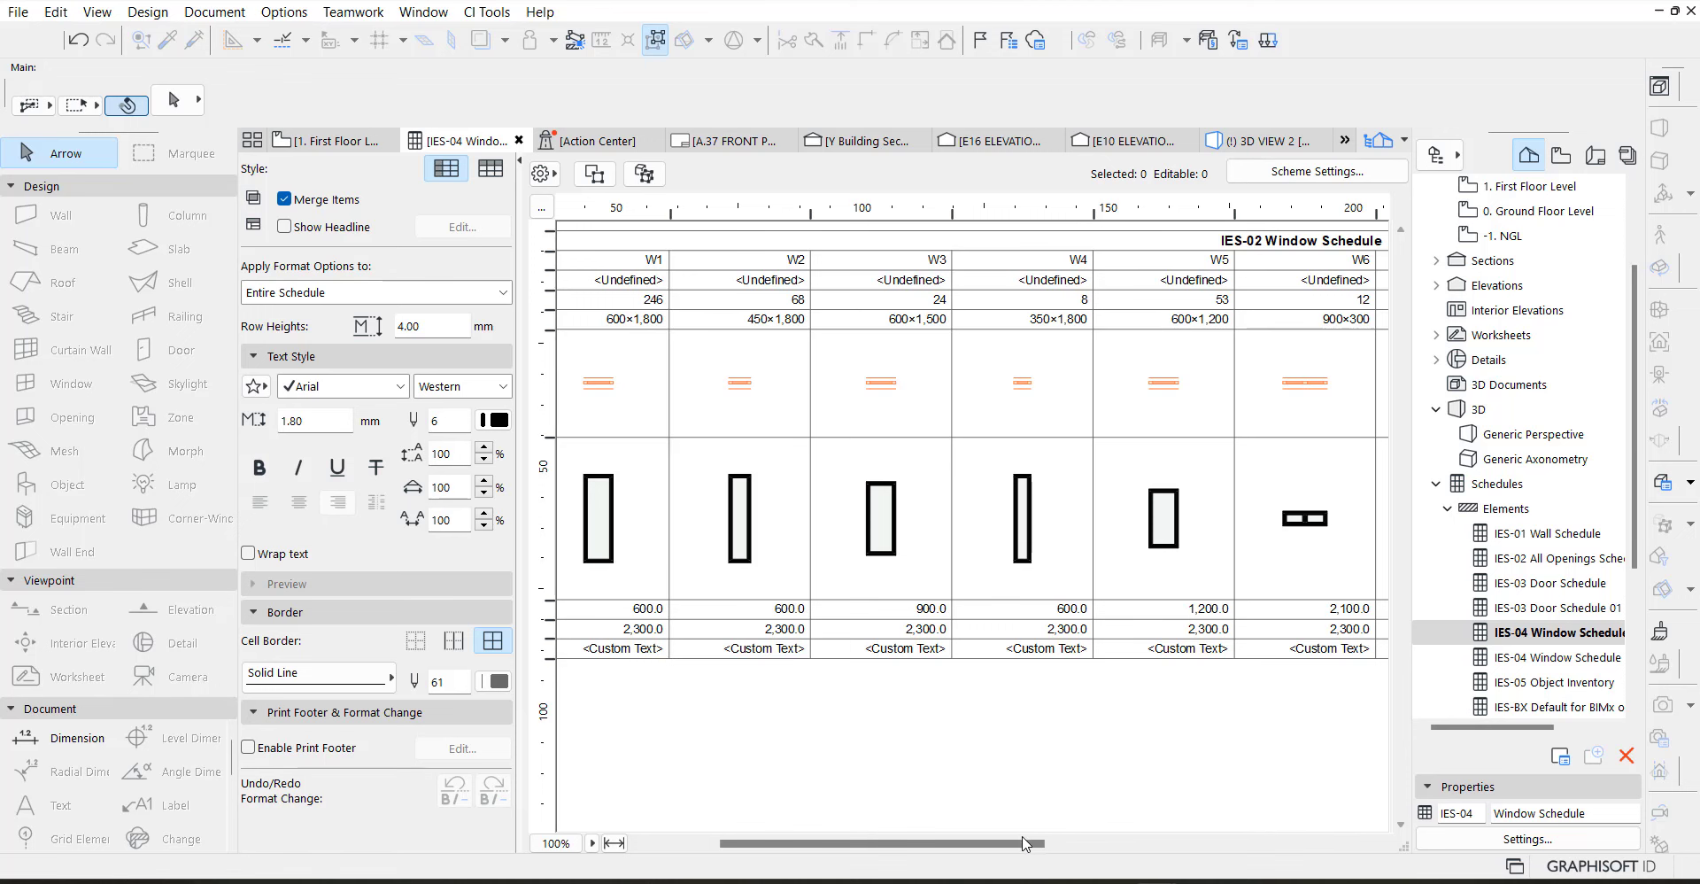
drag(1023, 848, 1069, 846)
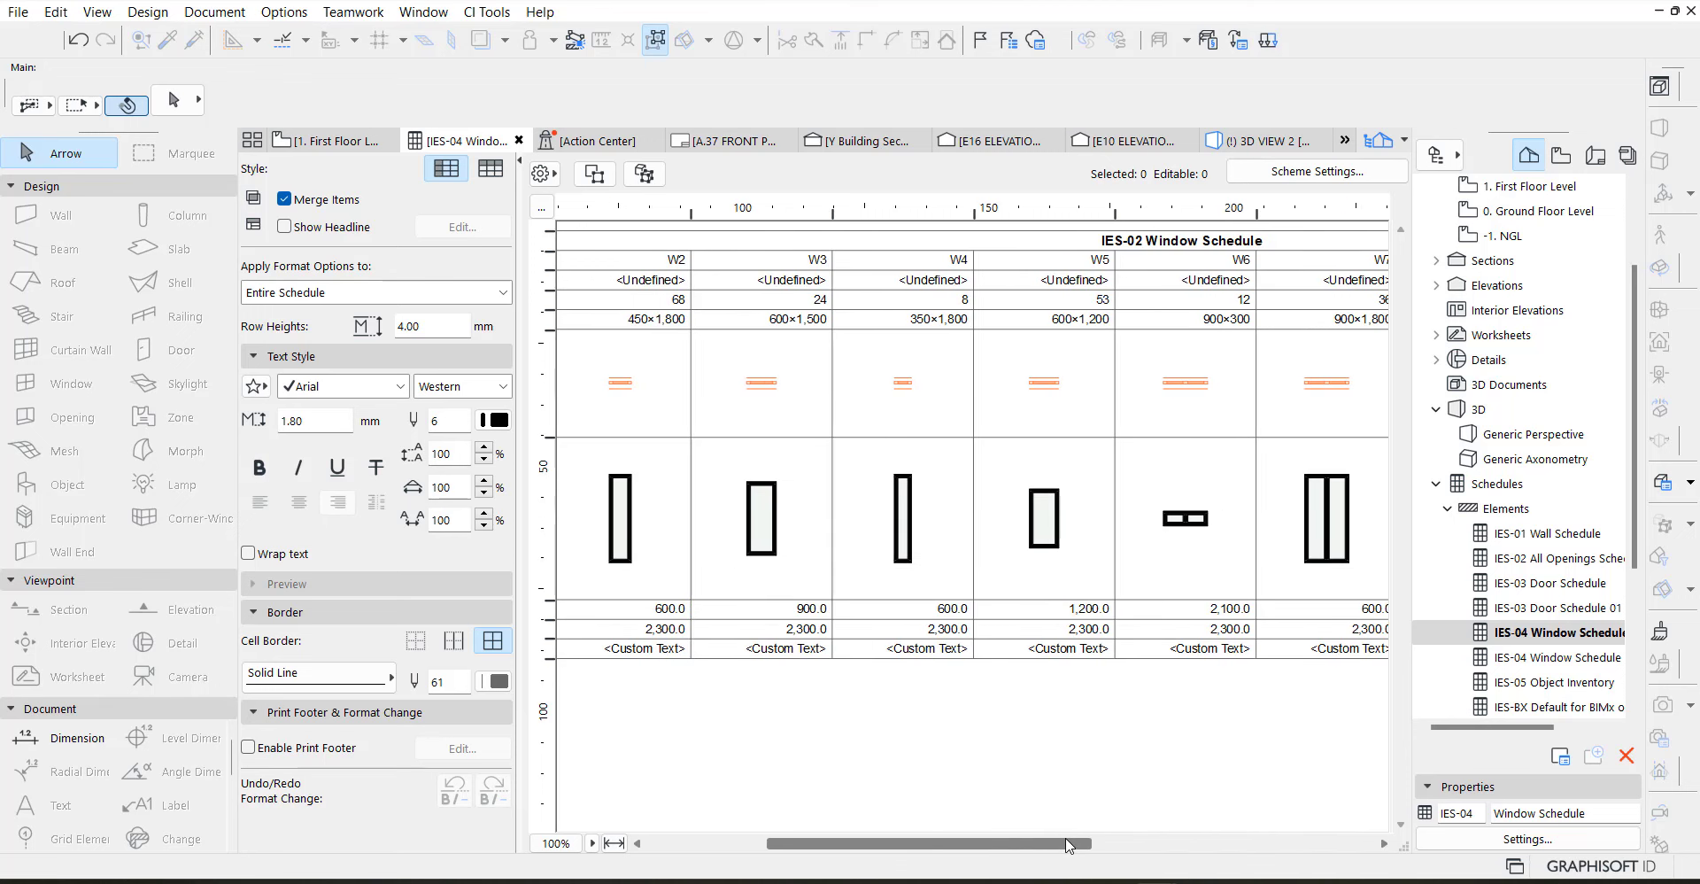
drag(1068, 847, 1088, 848)
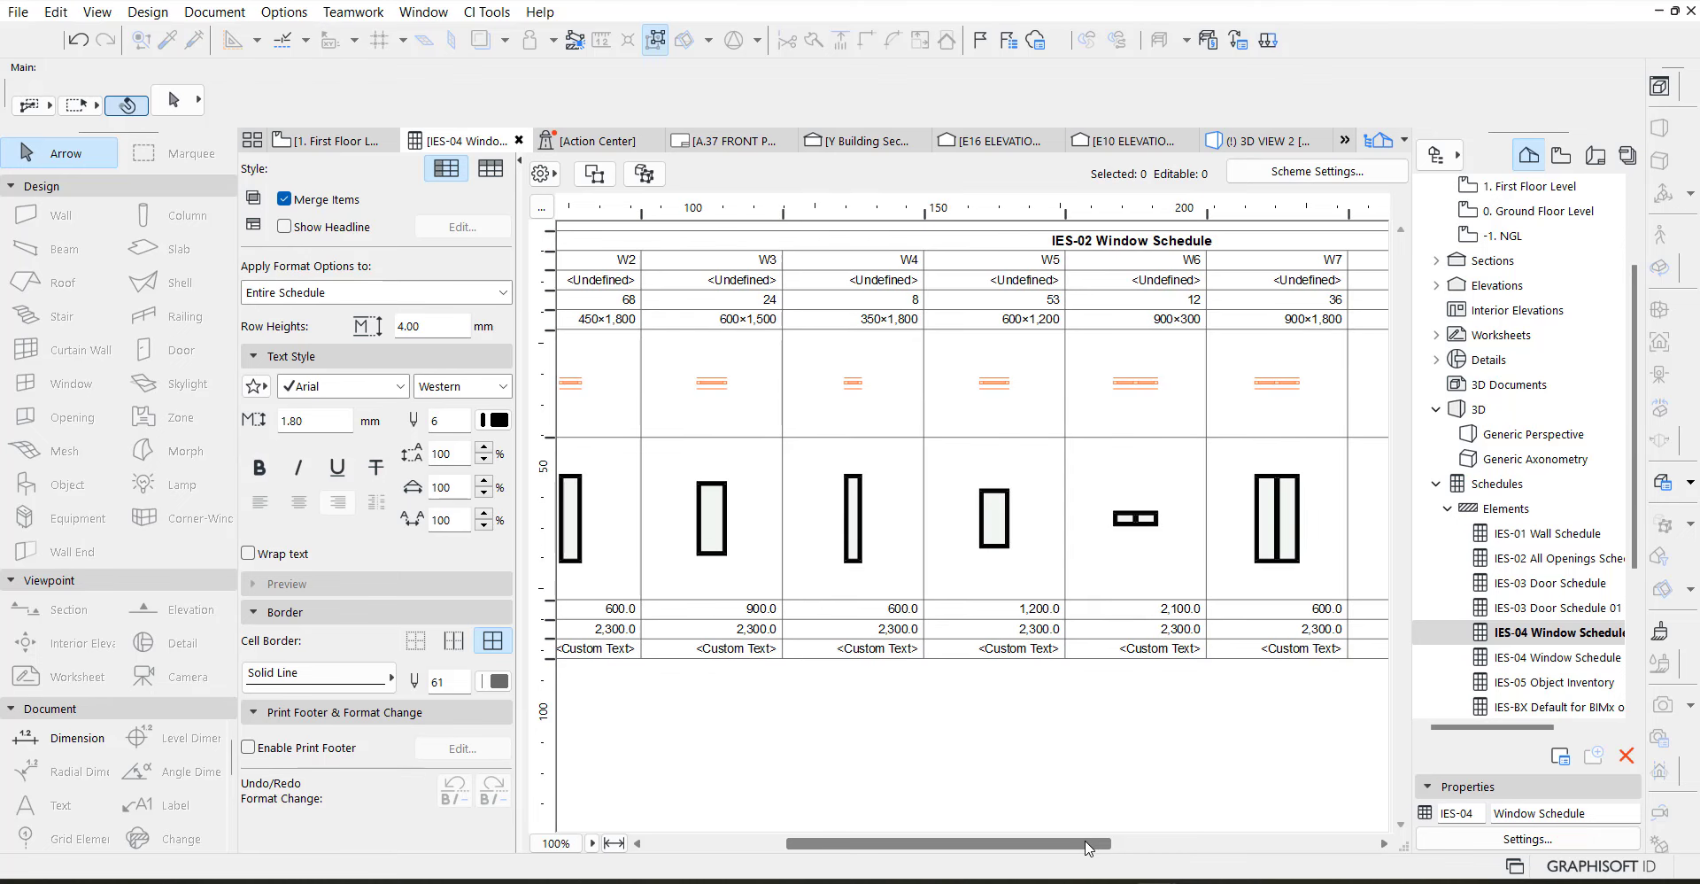
click(733, 324)
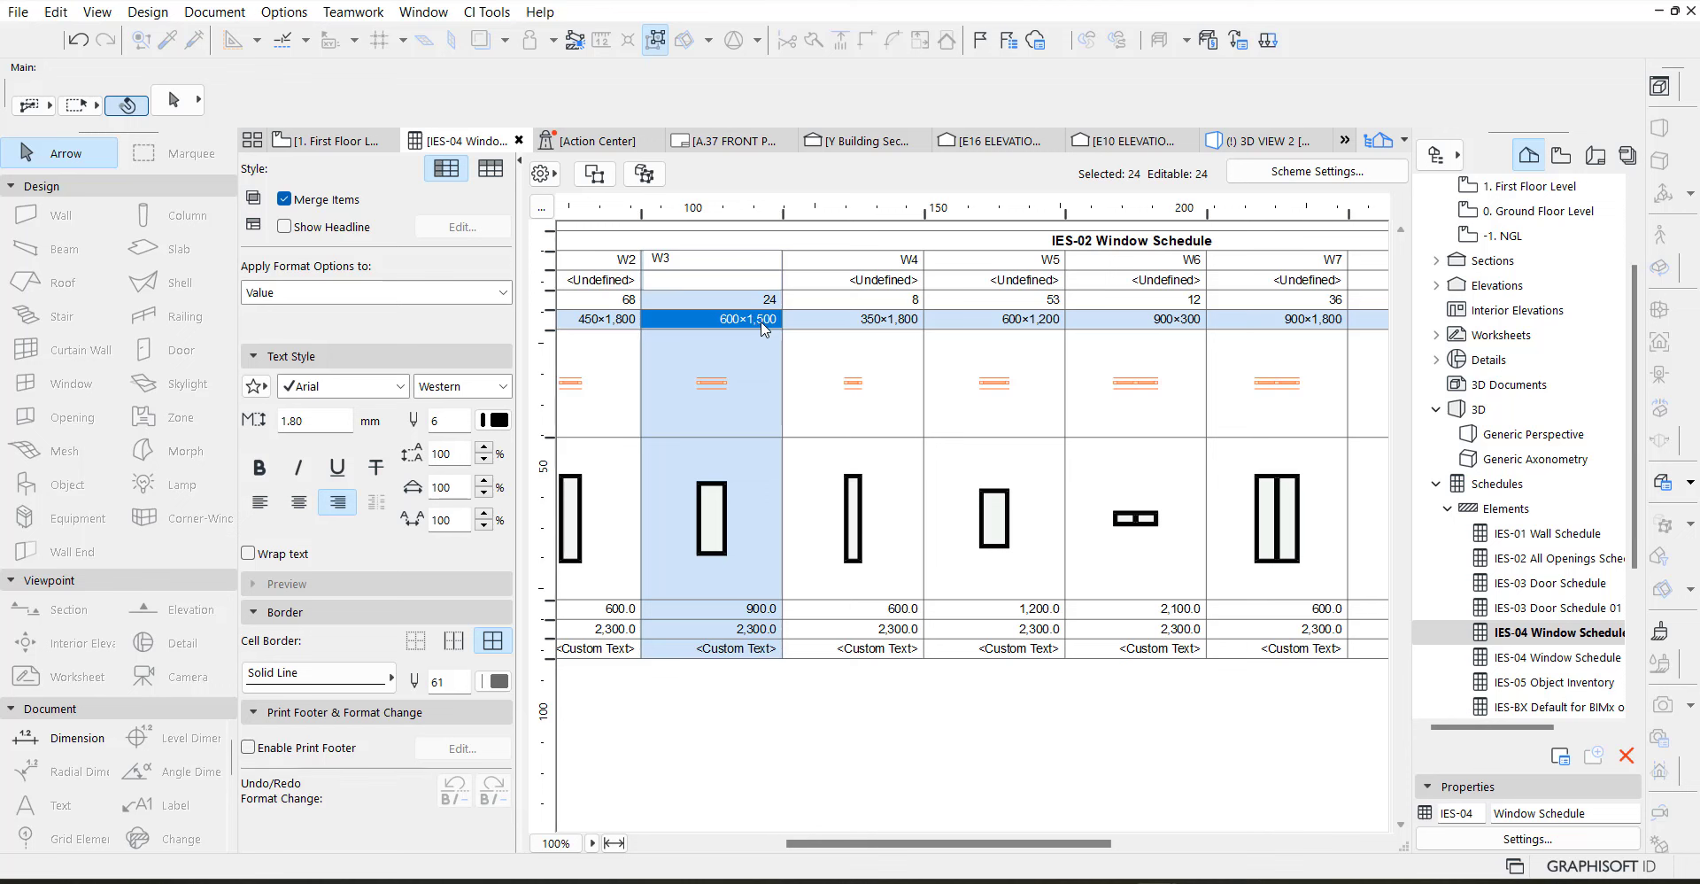
click(650, 182)
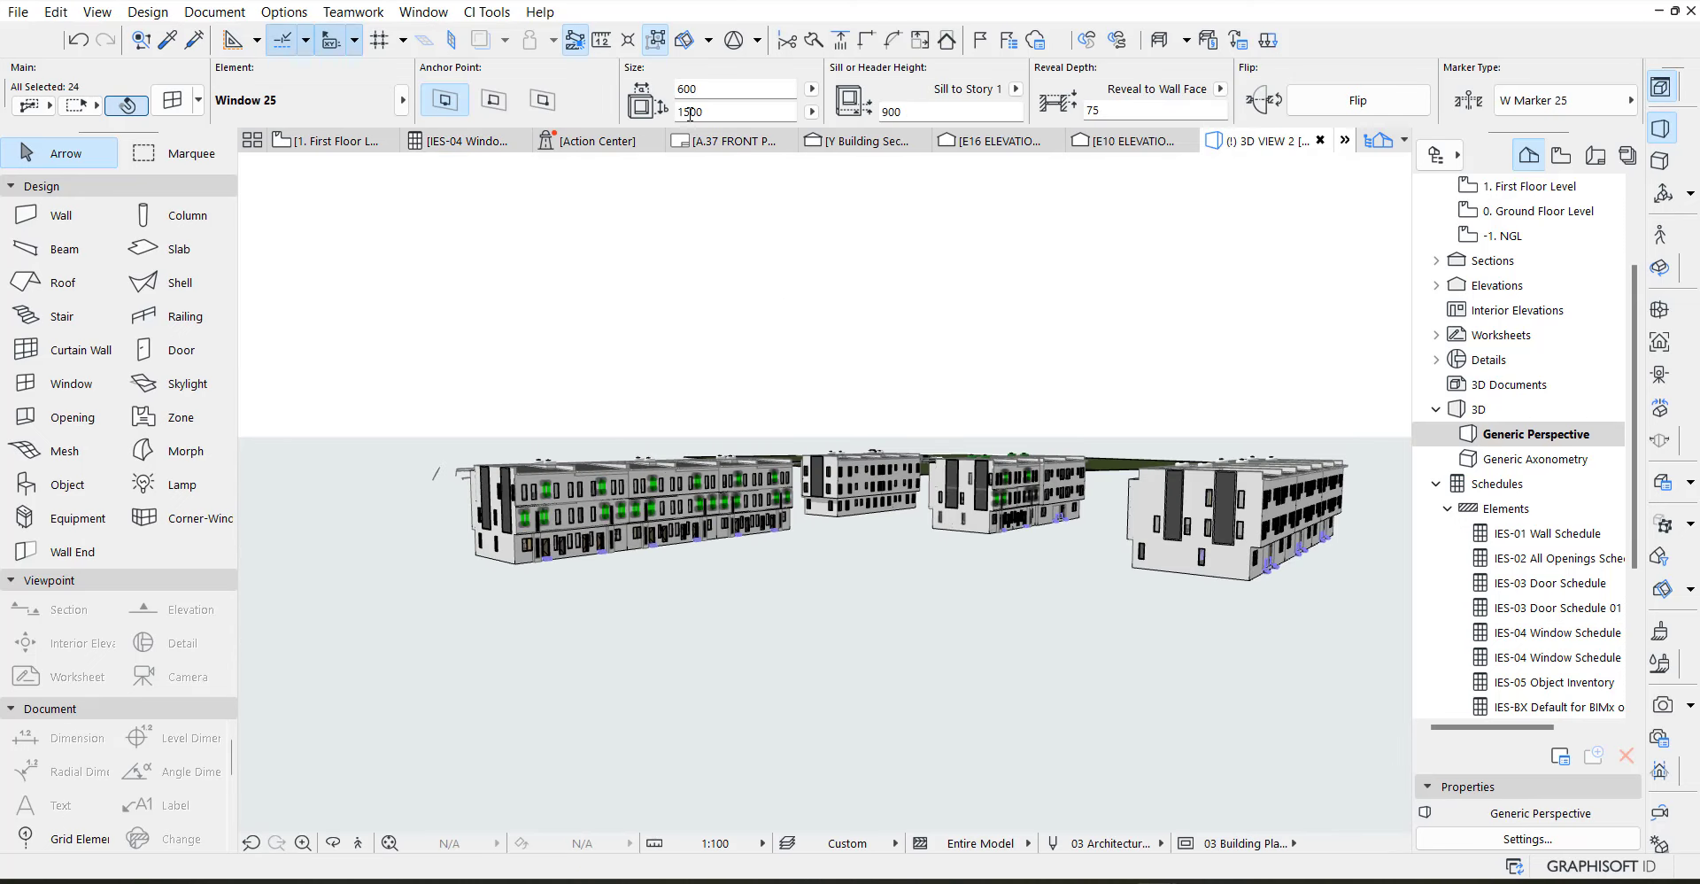
drag(690, 112, 680, 112)
text(12)
key(Delete)
key(Delete)
text(00)
key(Return)
double_click(886, 112)
text(1200)
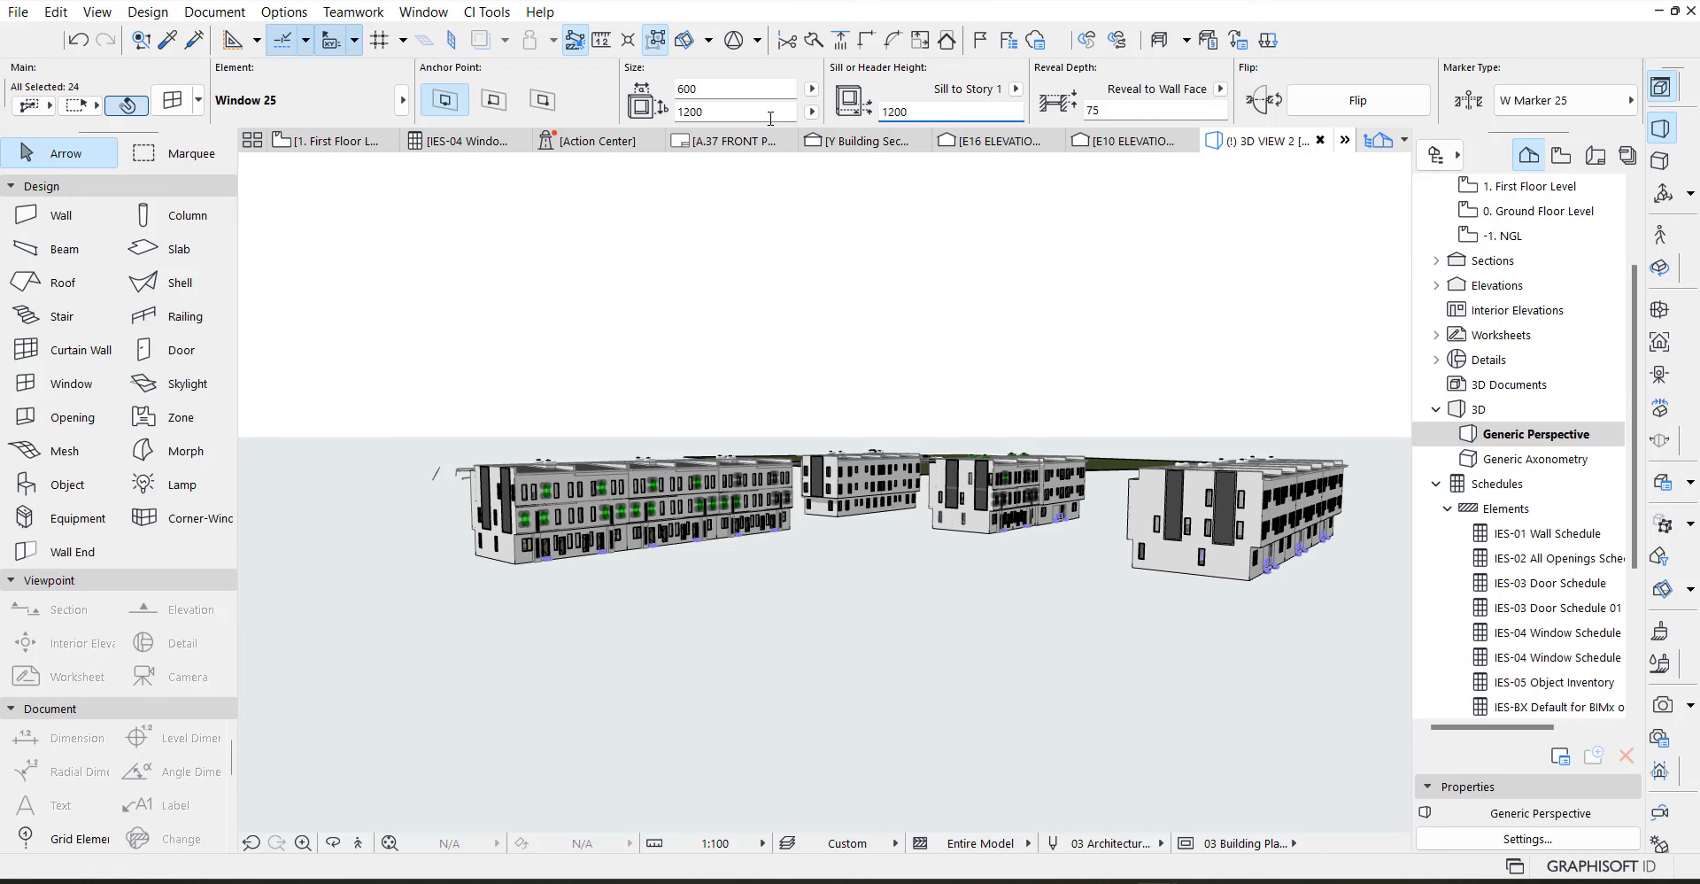
In the IES-04 Window Schedule, change the W5 windows' element ID to W3 and the 900×300 windows' ID to W5
double_click(1558, 634)
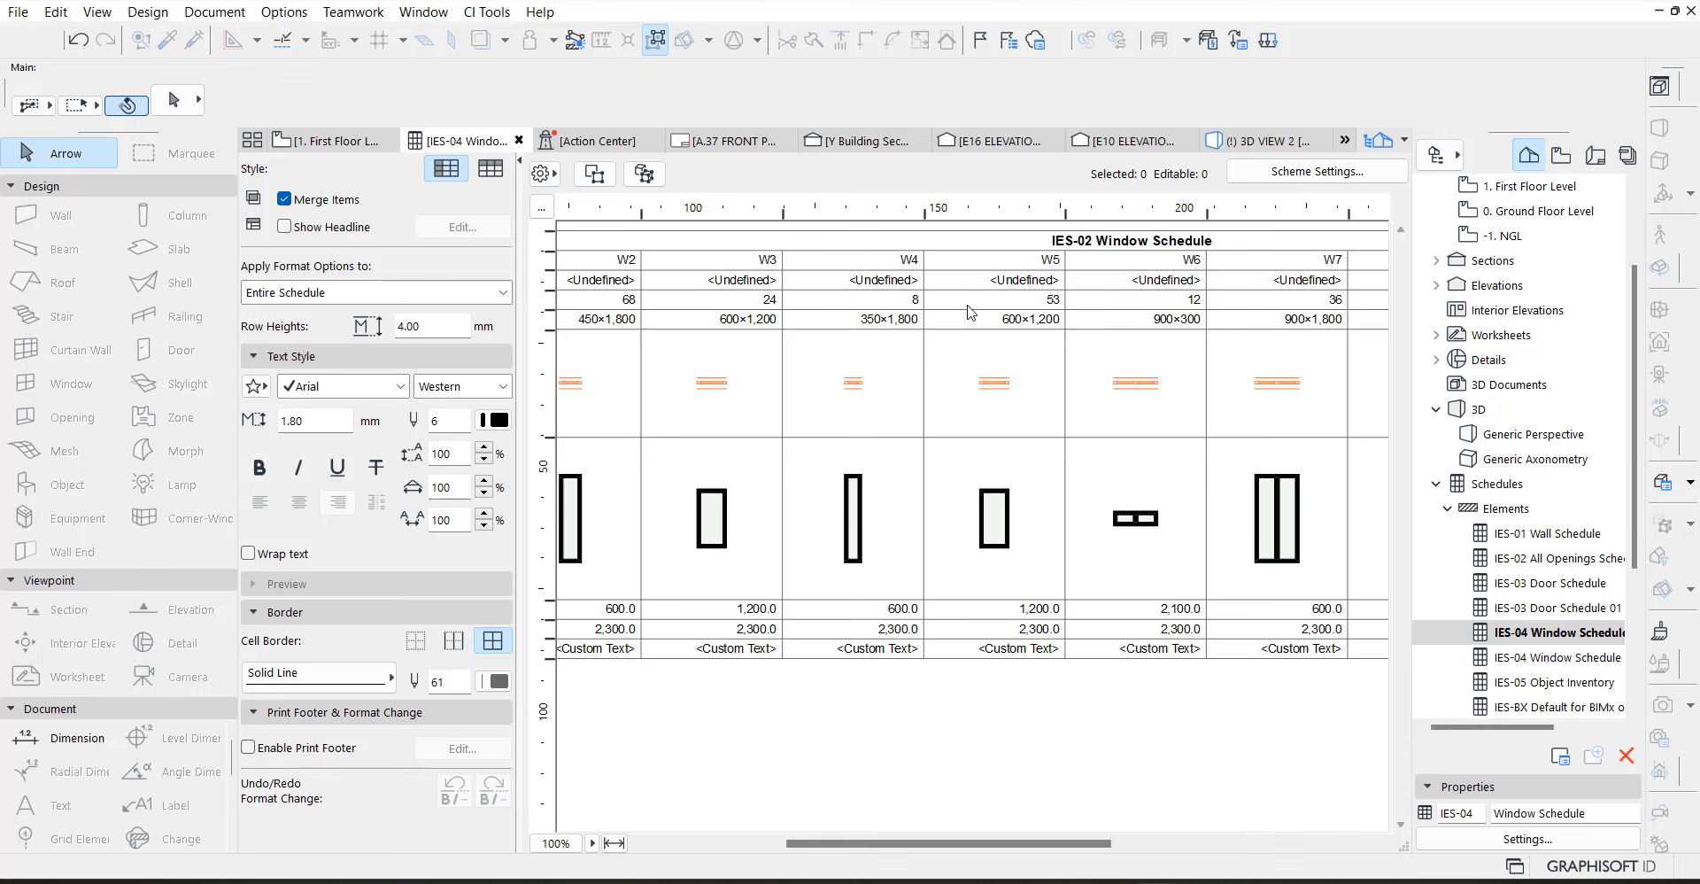
click(1049, 260)
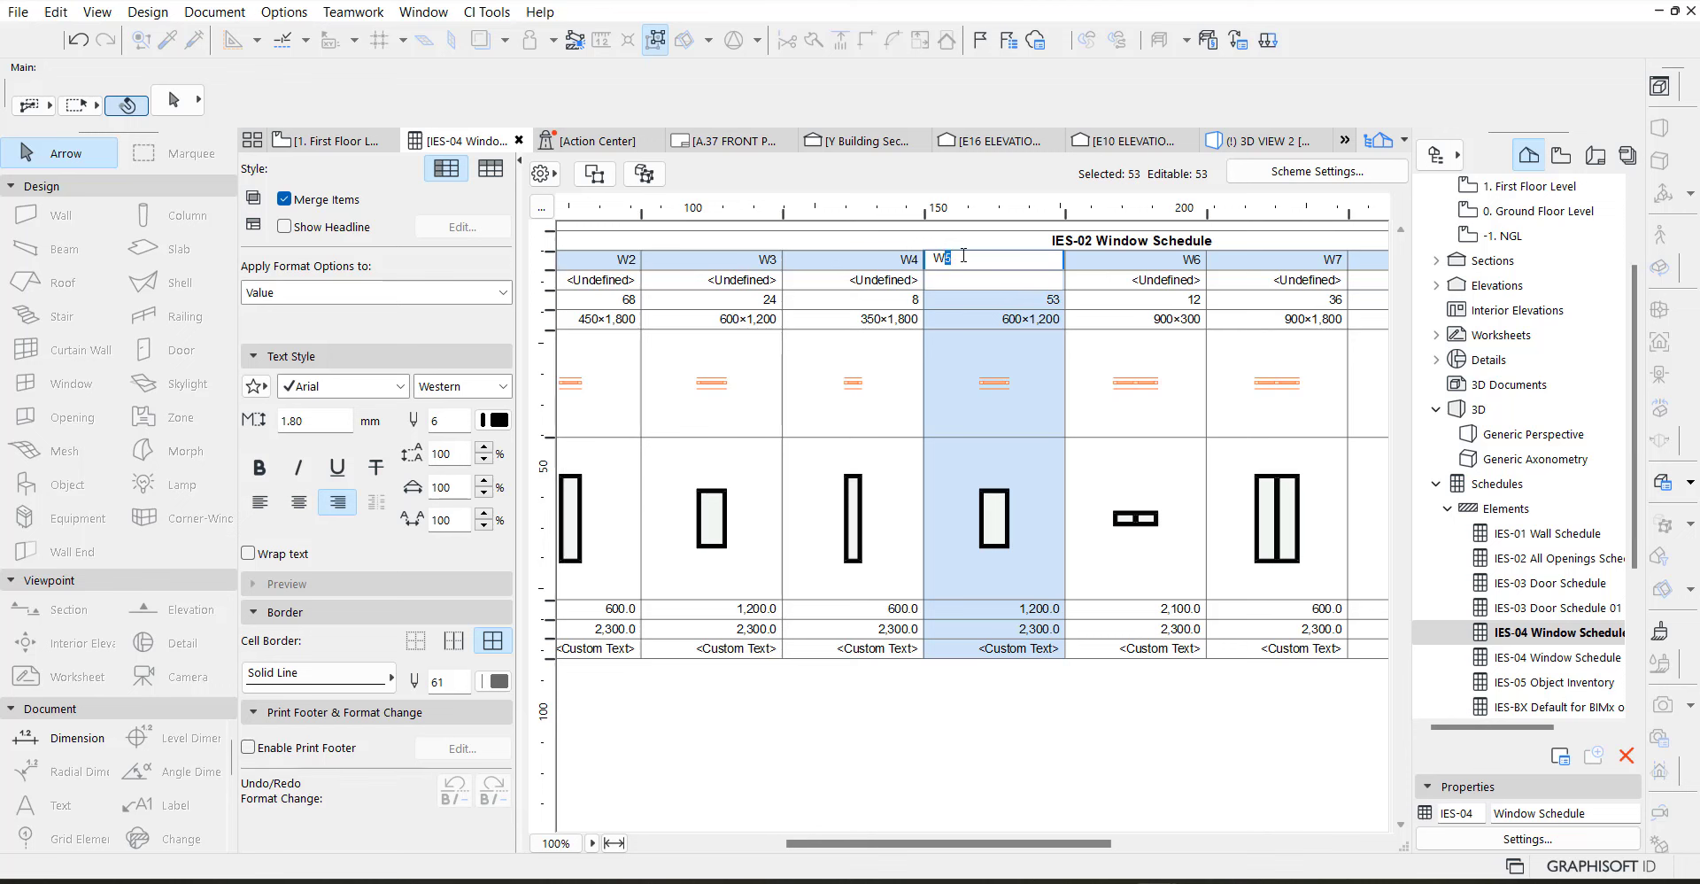
click(988, 395)
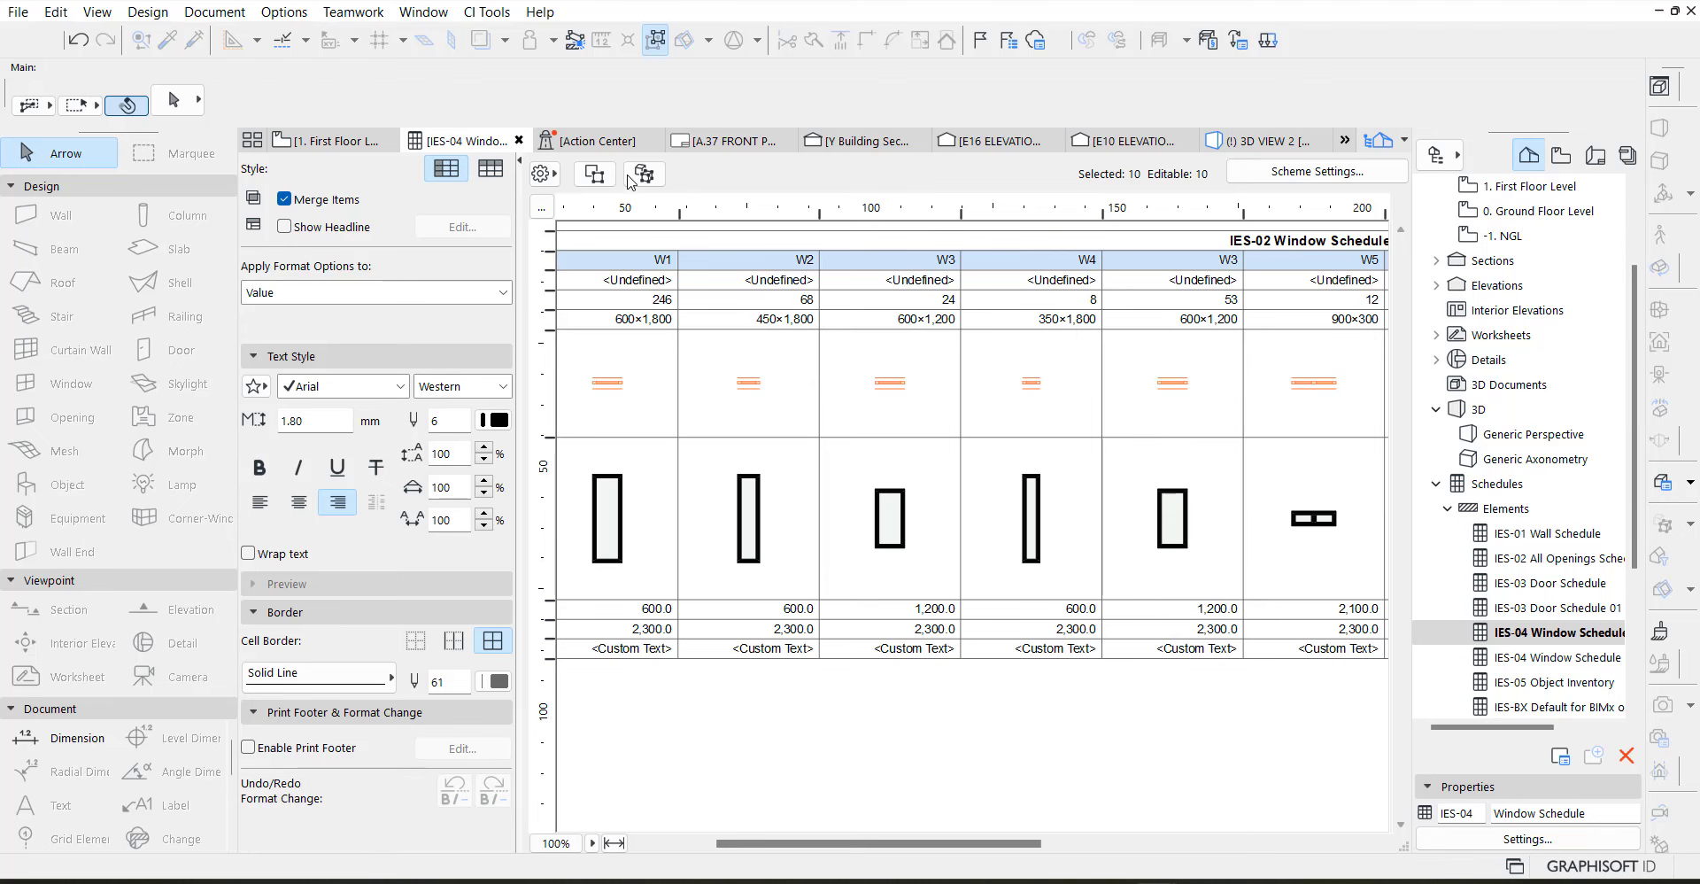
Close and reopen the IES-04 Window Schedule to refresh the grouping of its window columns
click(519, 140)
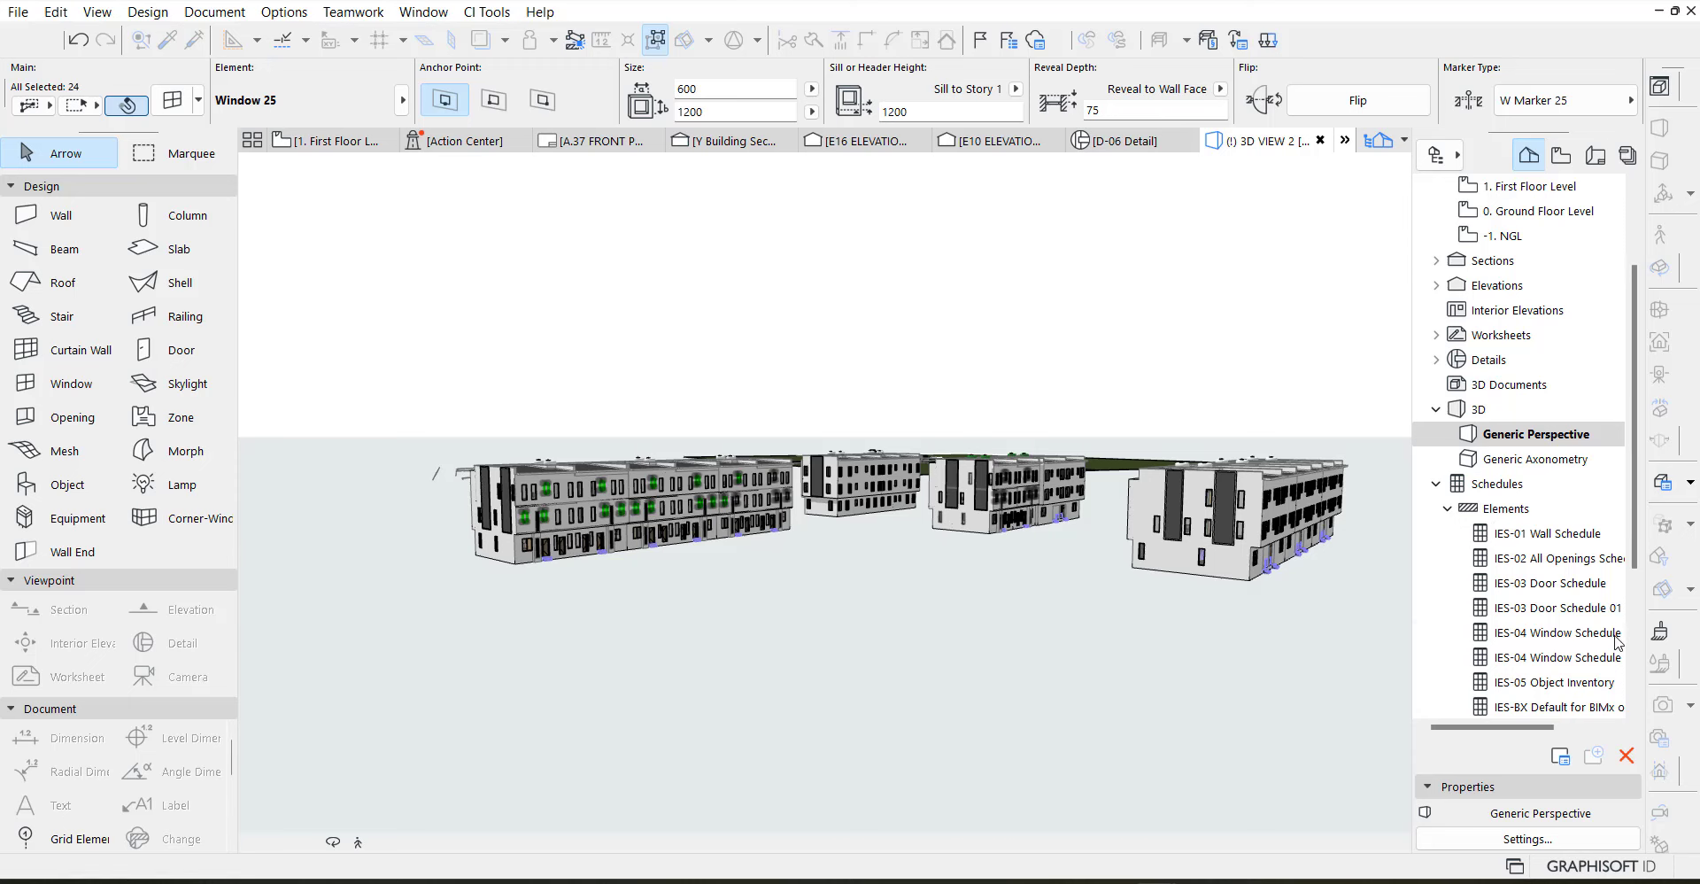
click(1580, 634)
double_click(1570, 638)
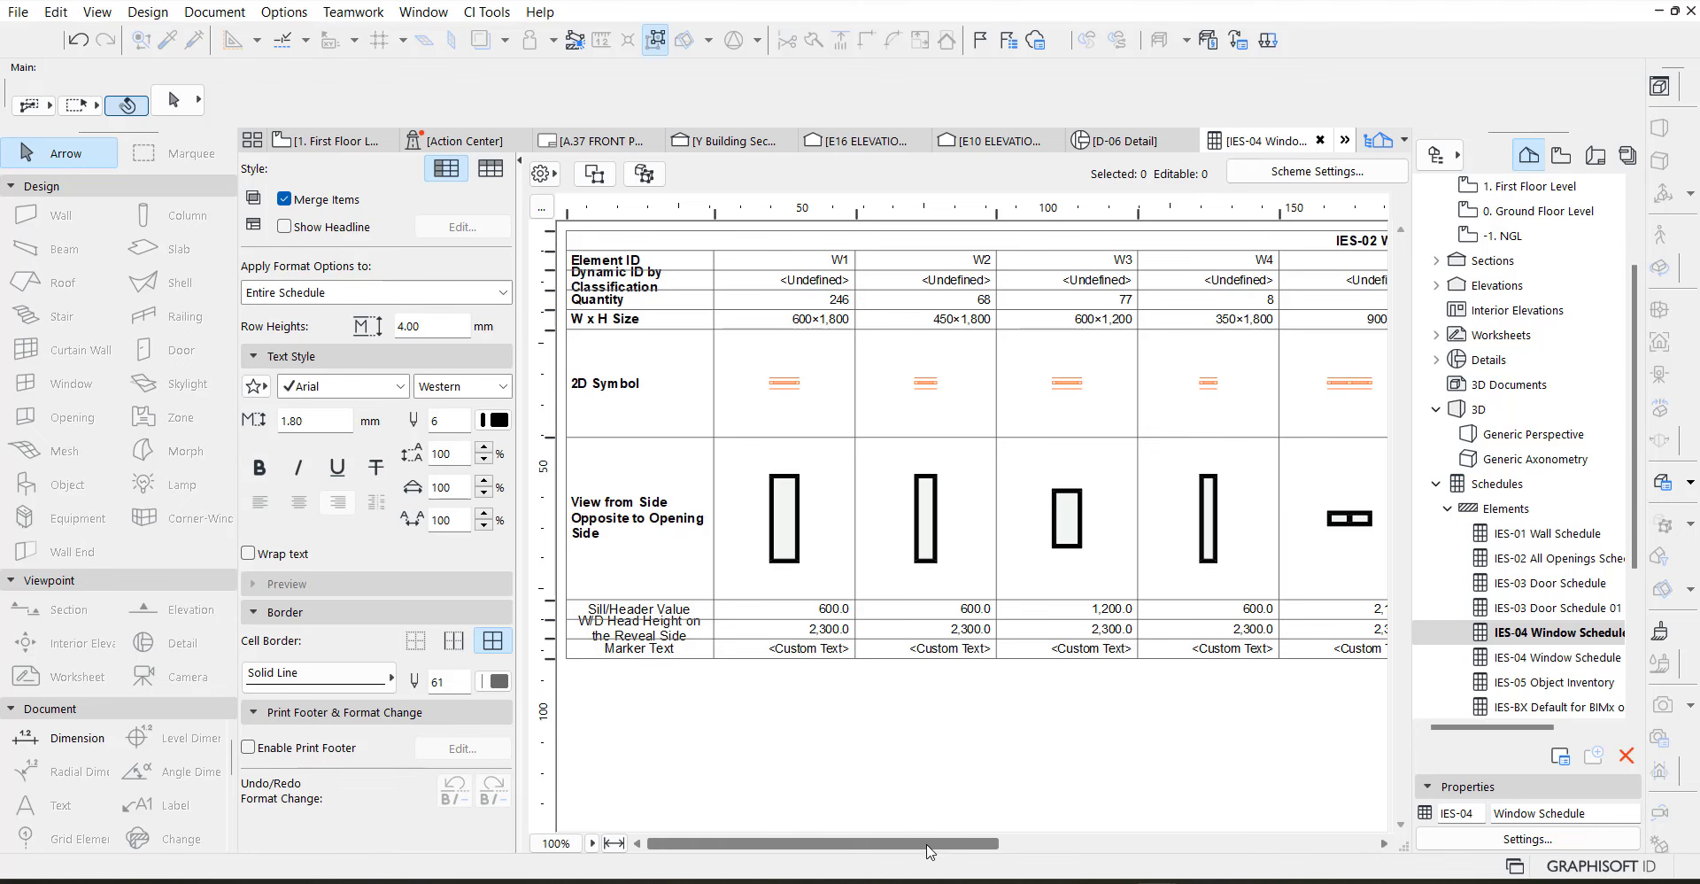
Check the selected window on the First Floor Level plan, then return to the IES-04 Window Schedule
drag(928, 852, 1065, 847)
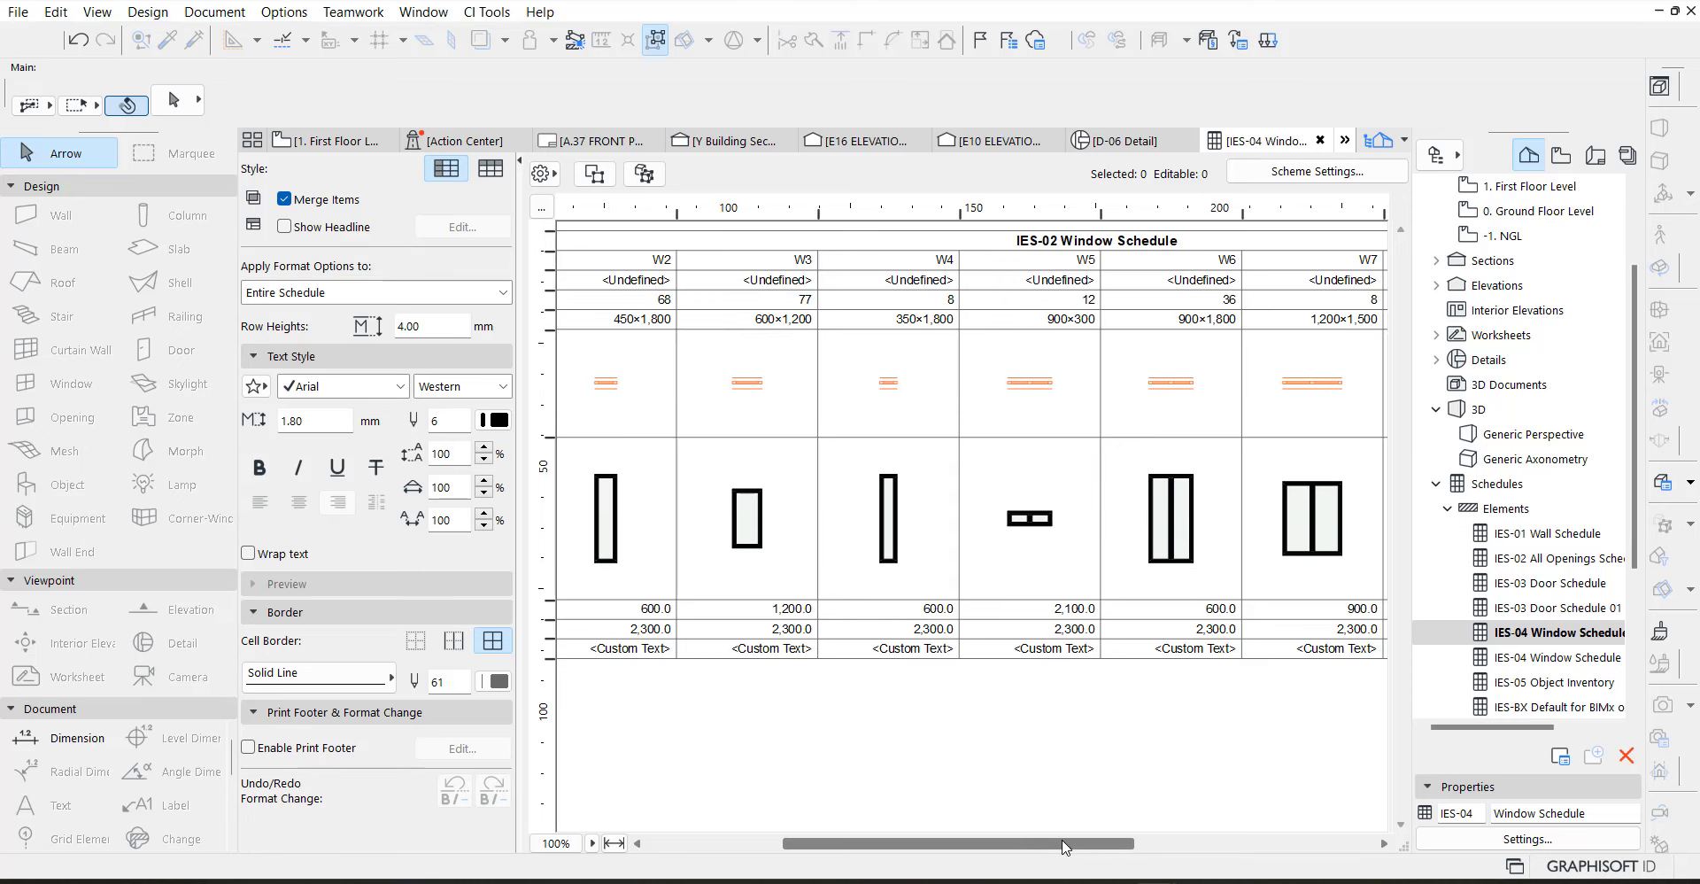
key(F2)
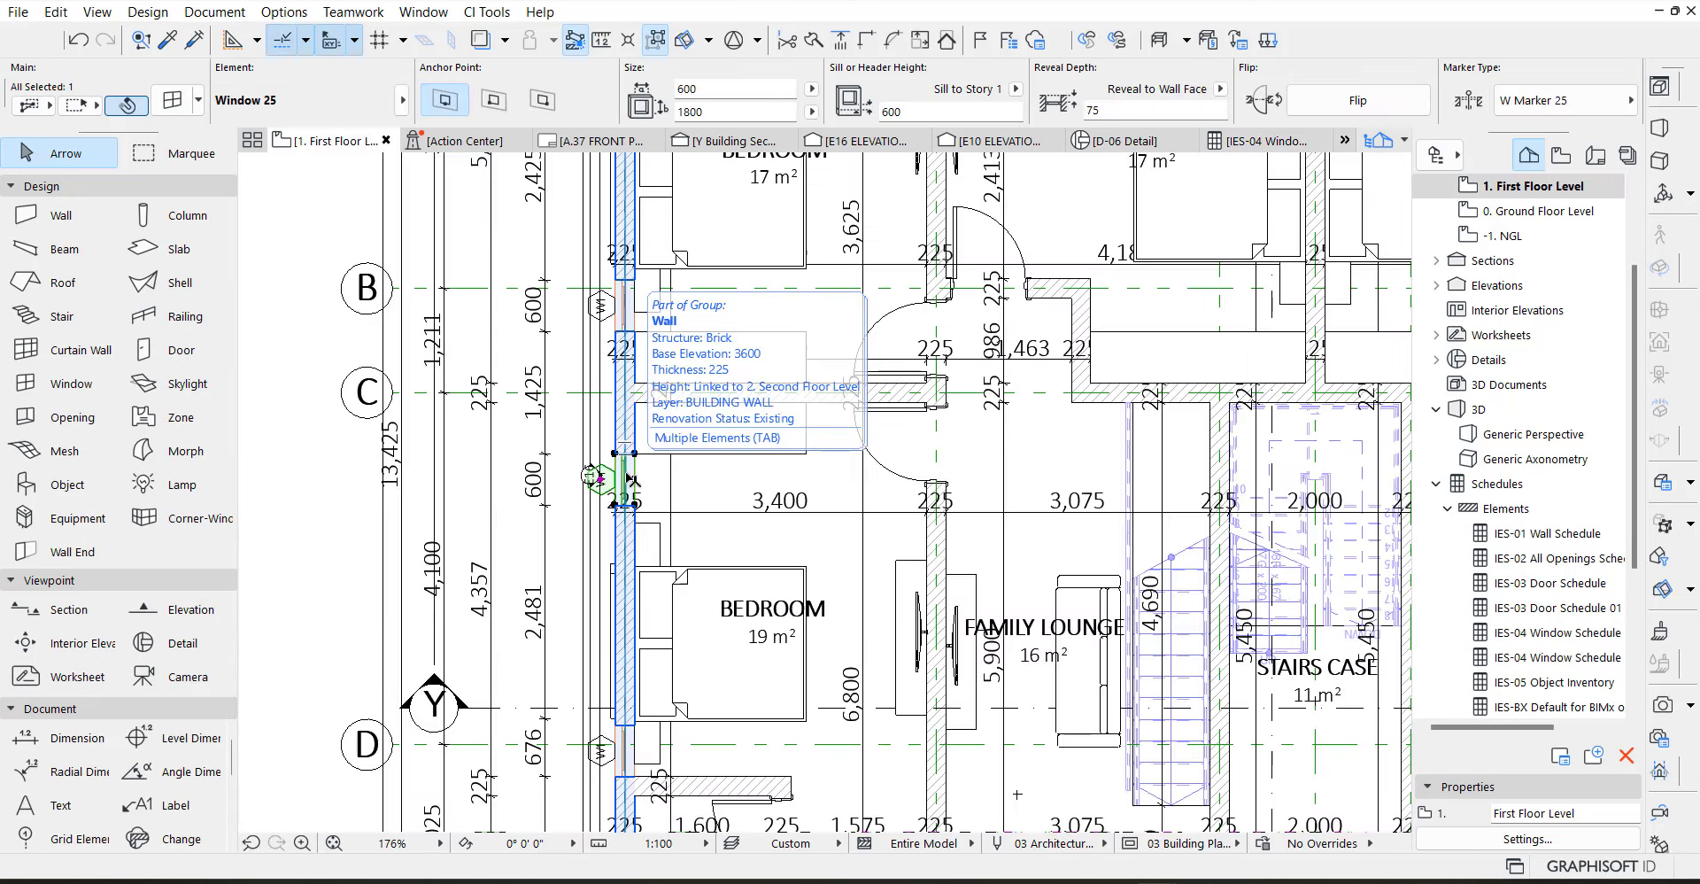
double_click(1572, 634)
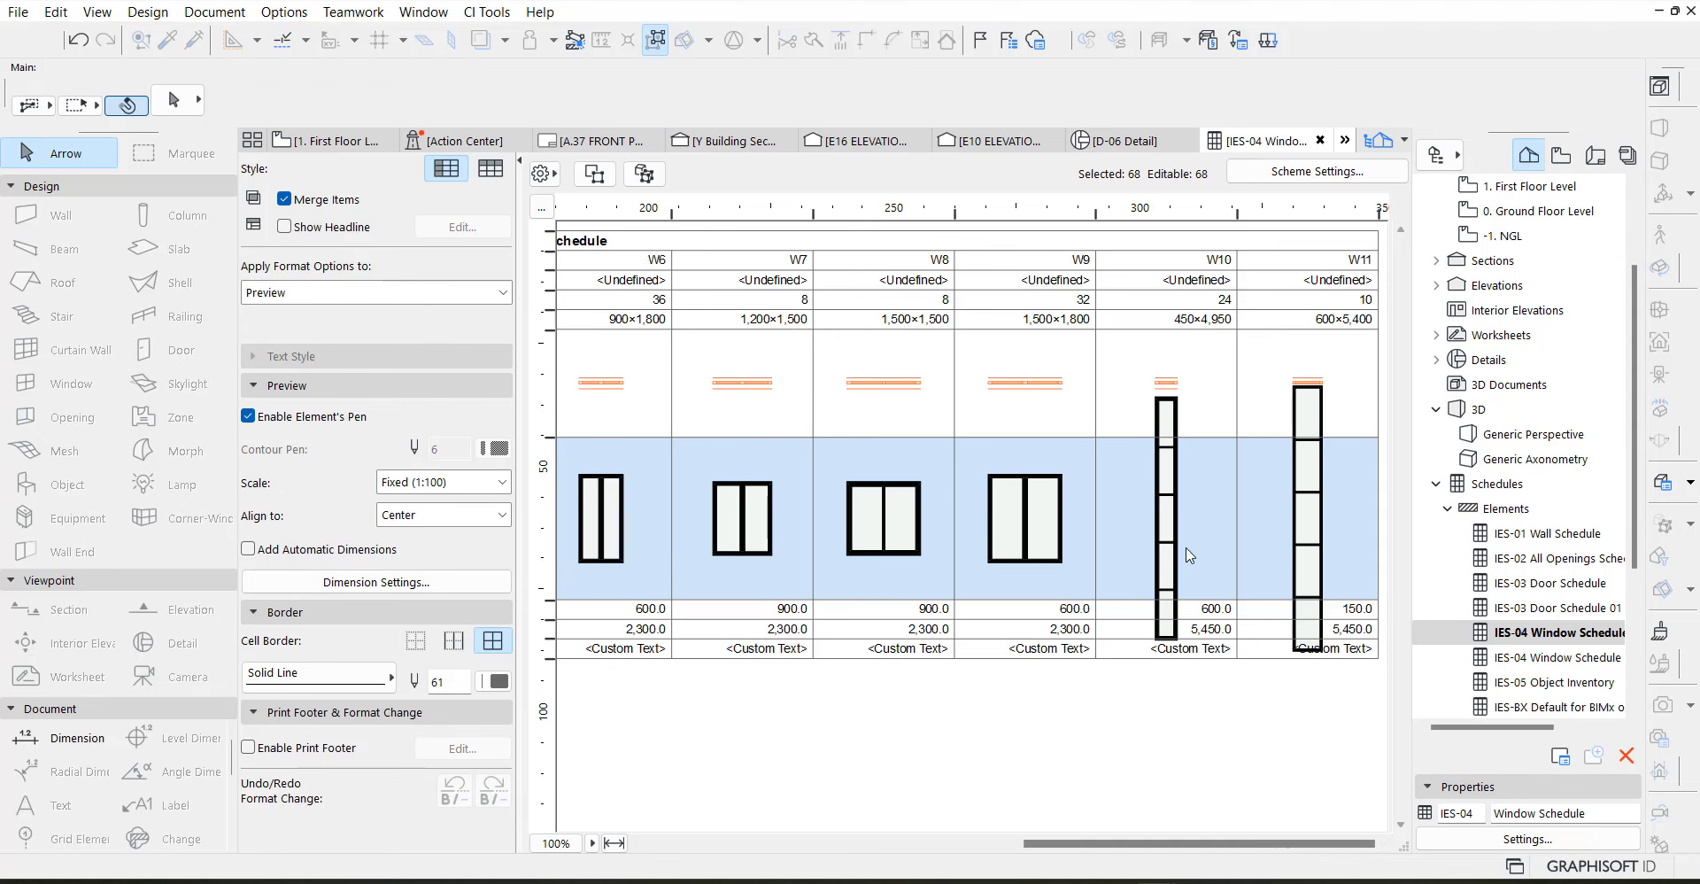
Heighten the schedule's lower rows, enlarging the opening-side view row until the tall W10 and W11 window previews fit inside it
click(1281, 481)
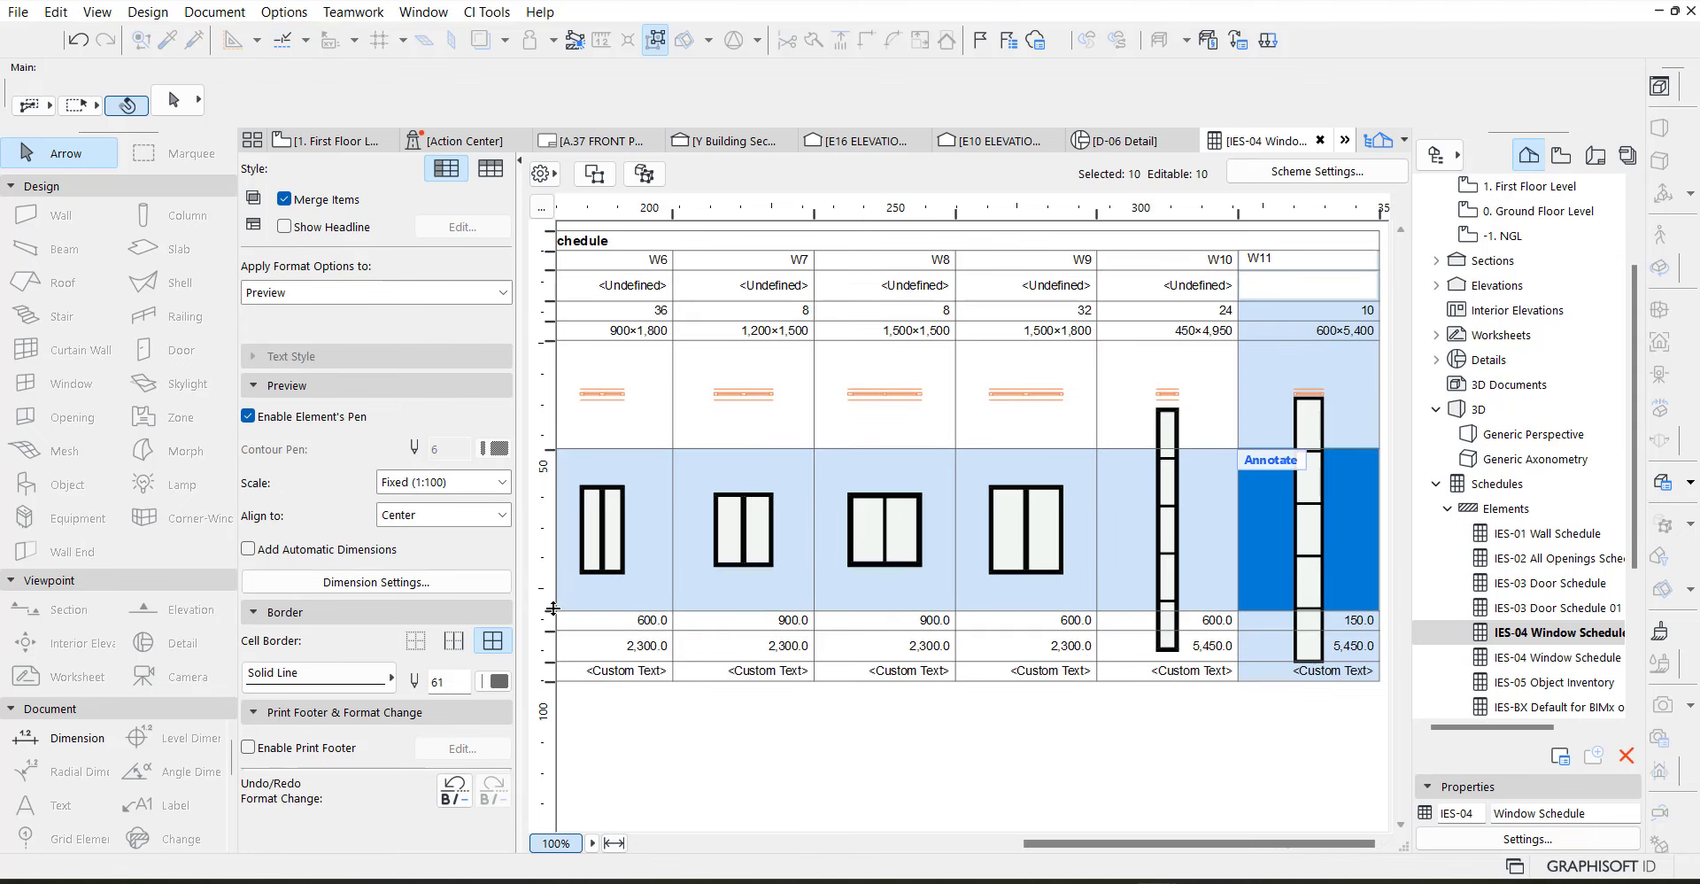
drag(553, 608, 552, 641)
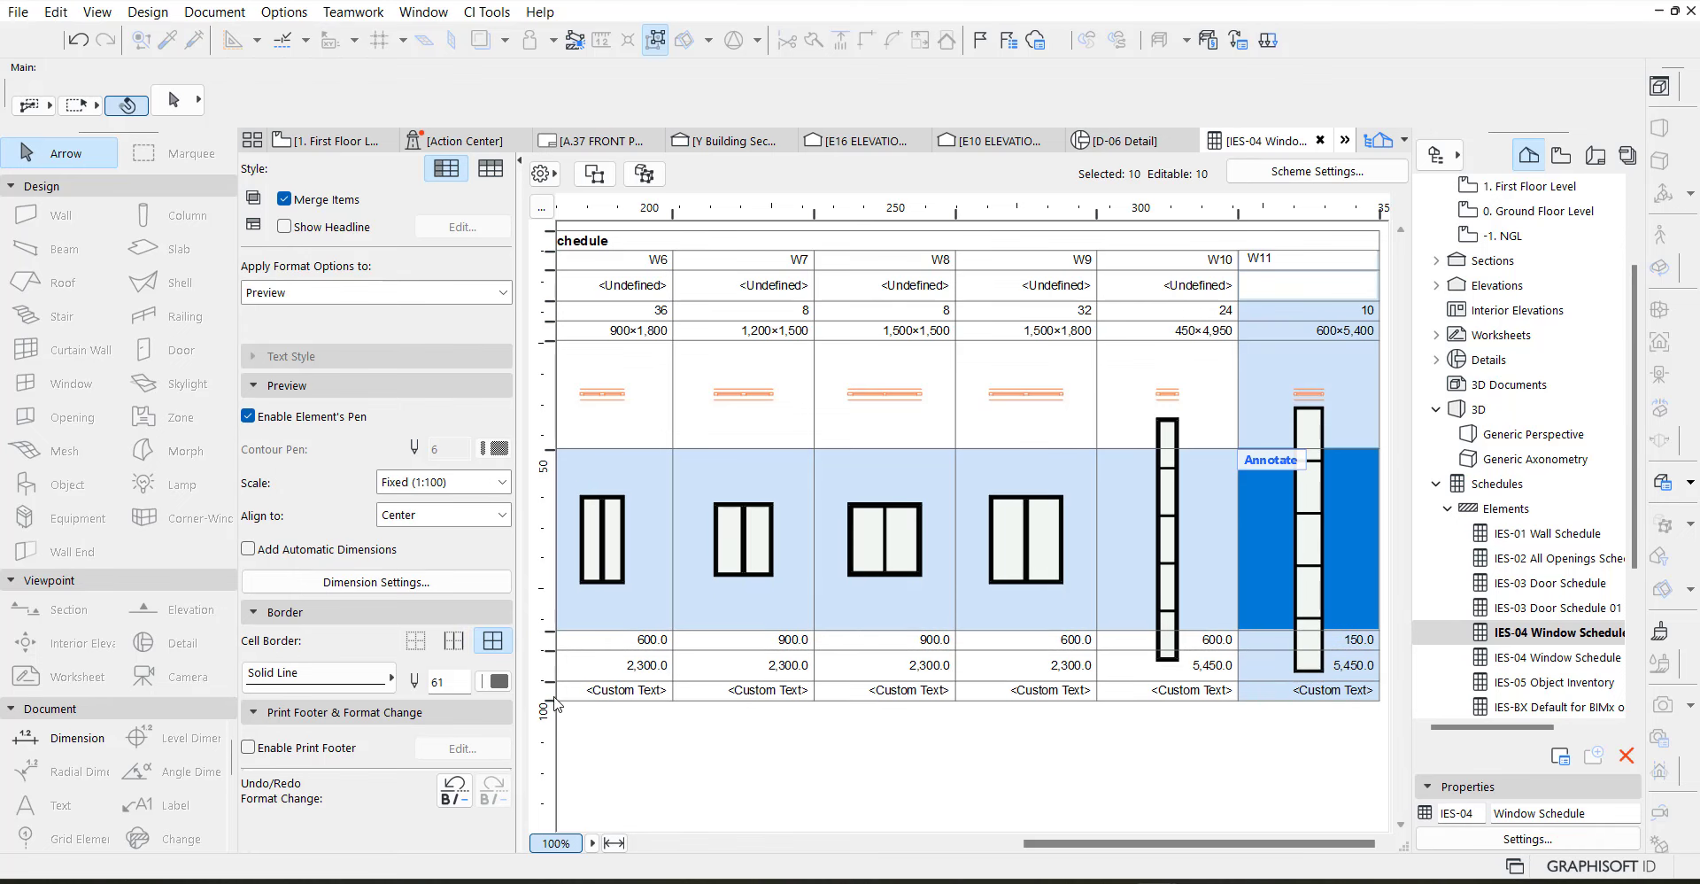
drag(550, 704, 549, 801)
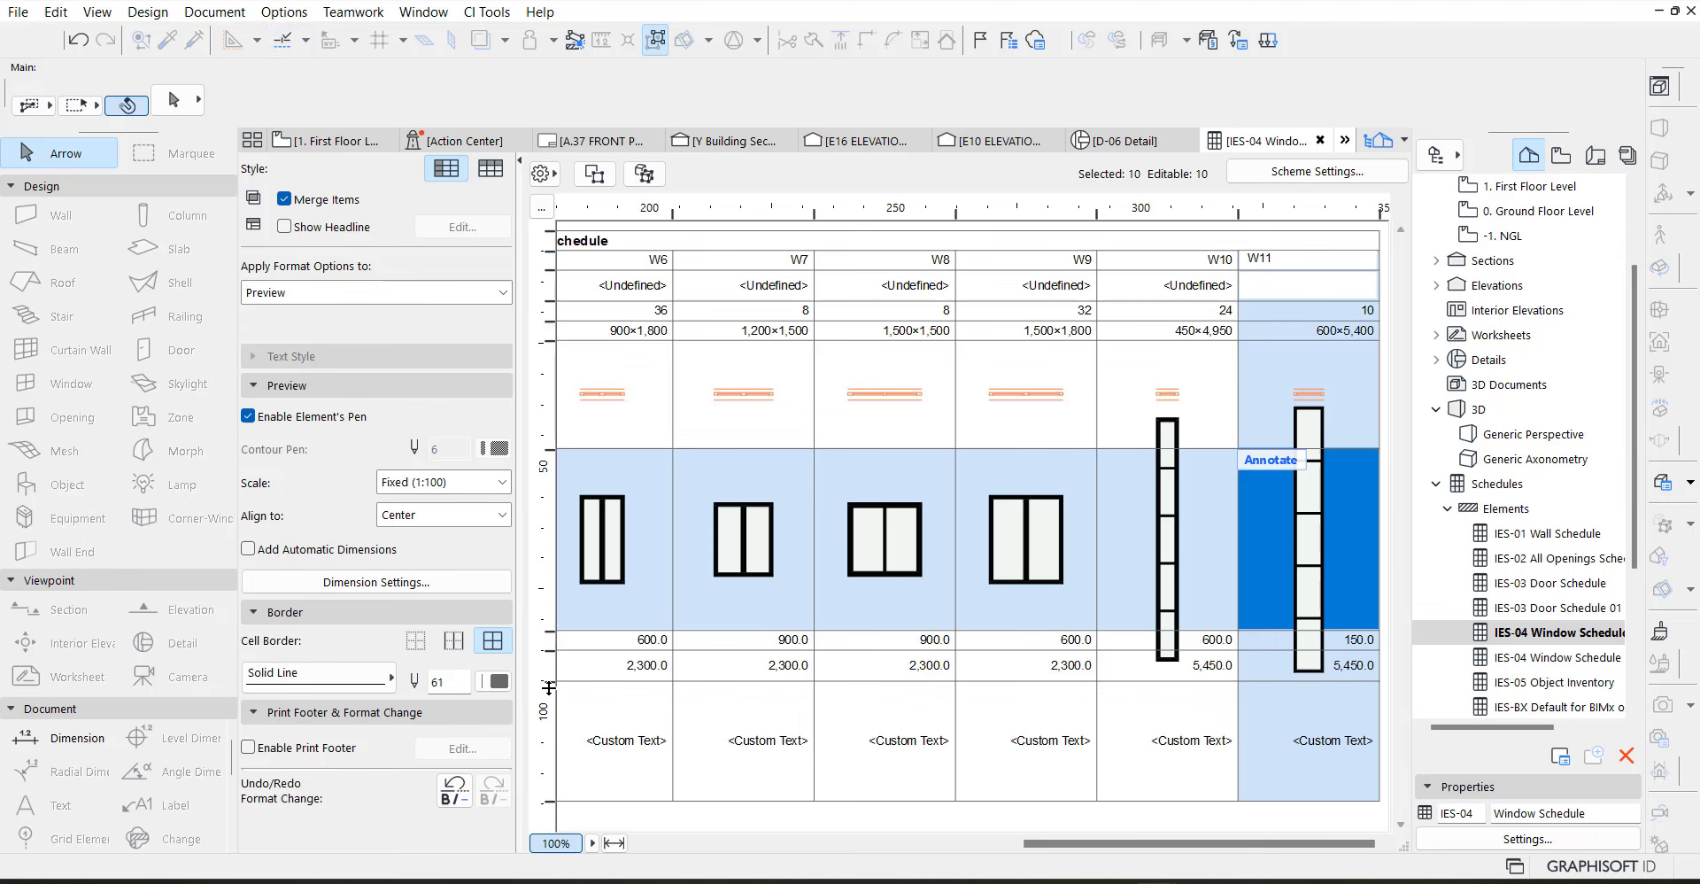
drag(550, 682, 550, 742)
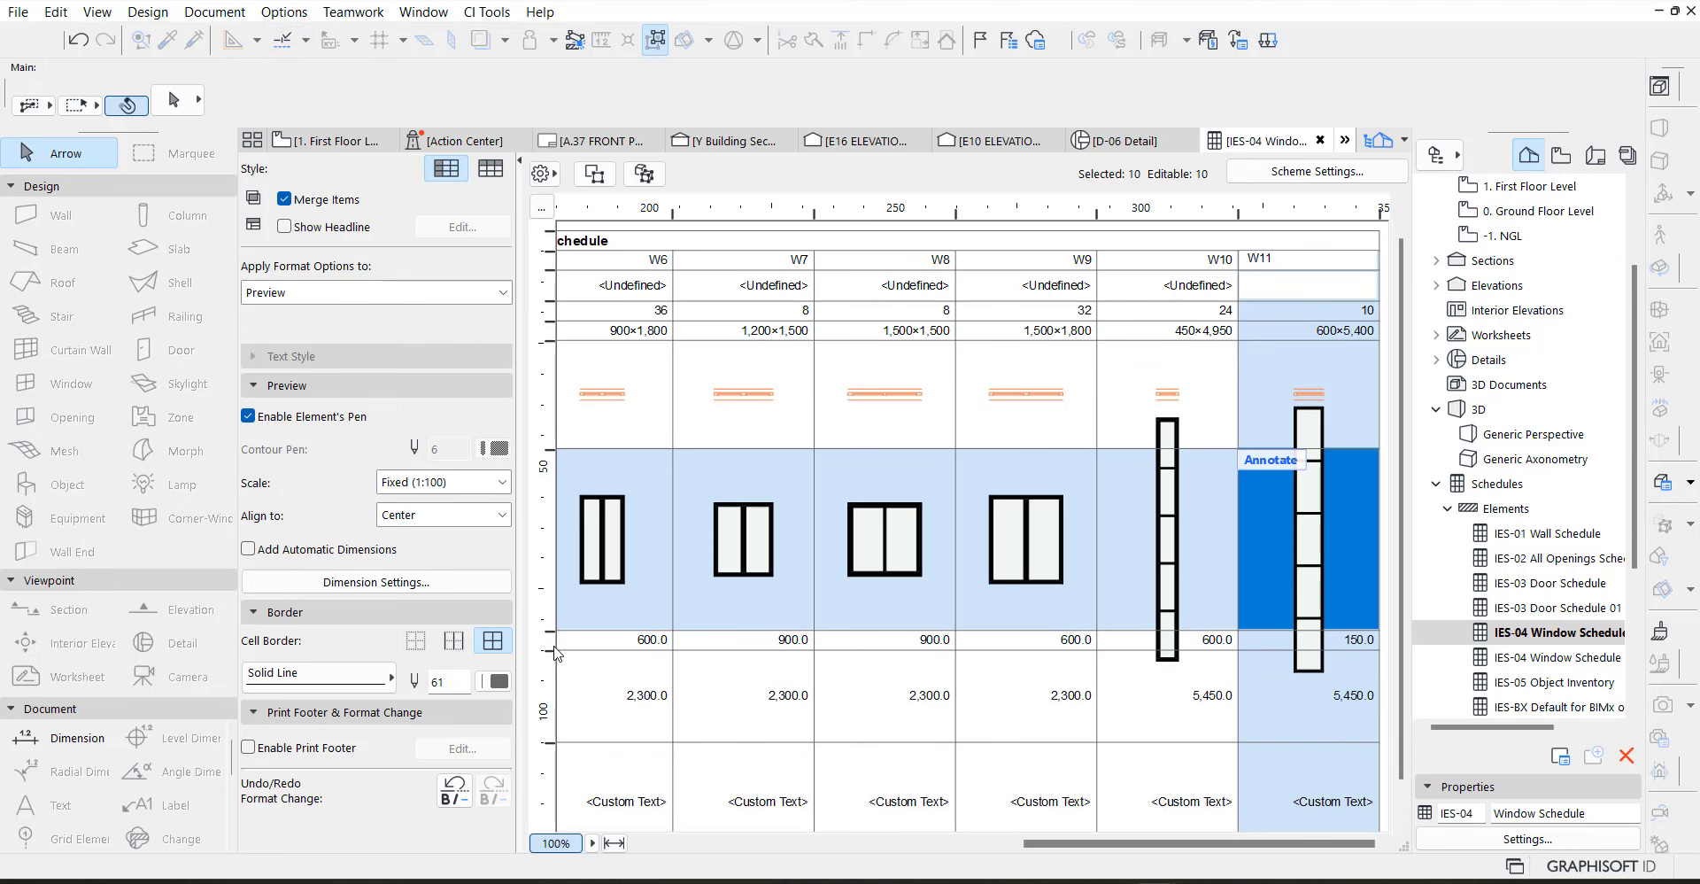
drag(550, 653, 552, 733)
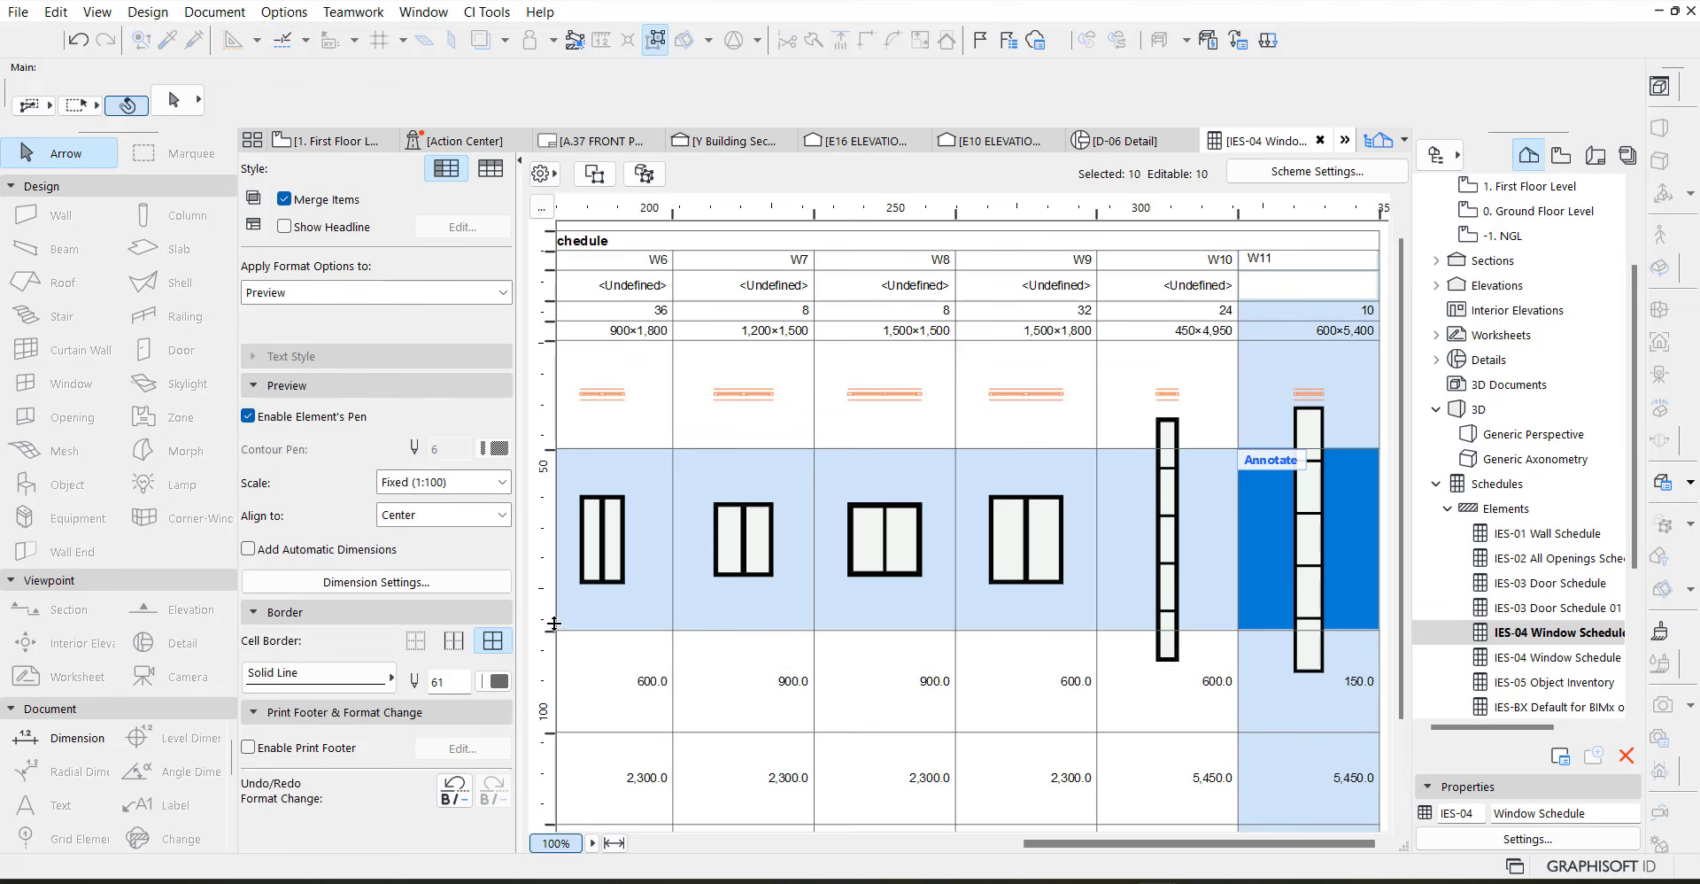
drag(553, 630, 554, 678)
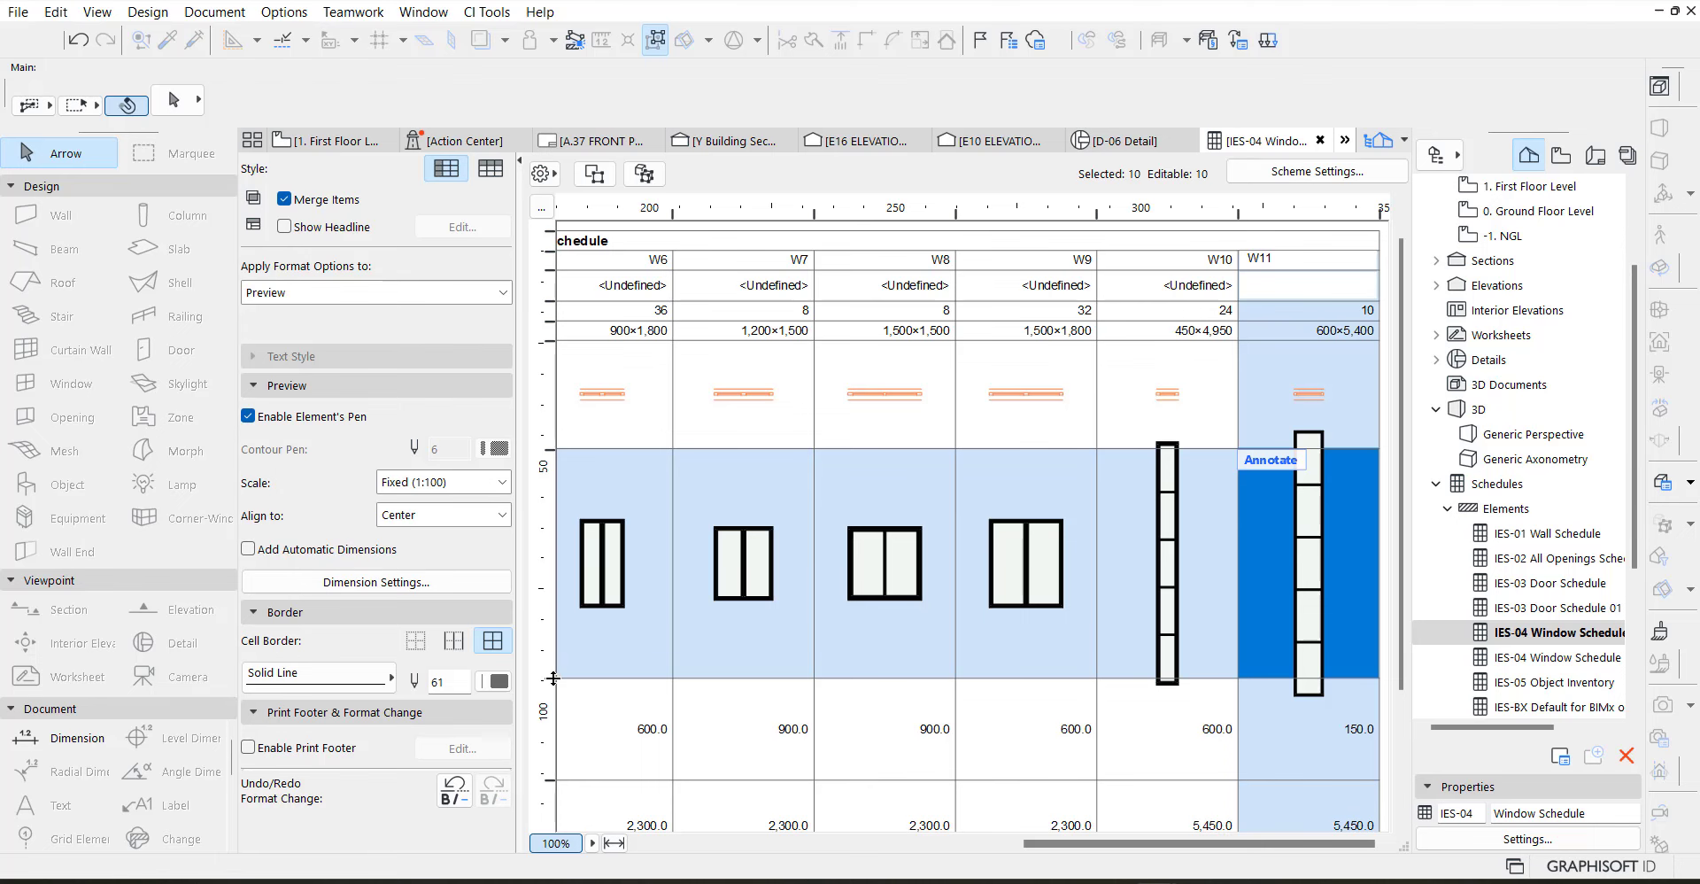
drag(553, 678, 553, 742)
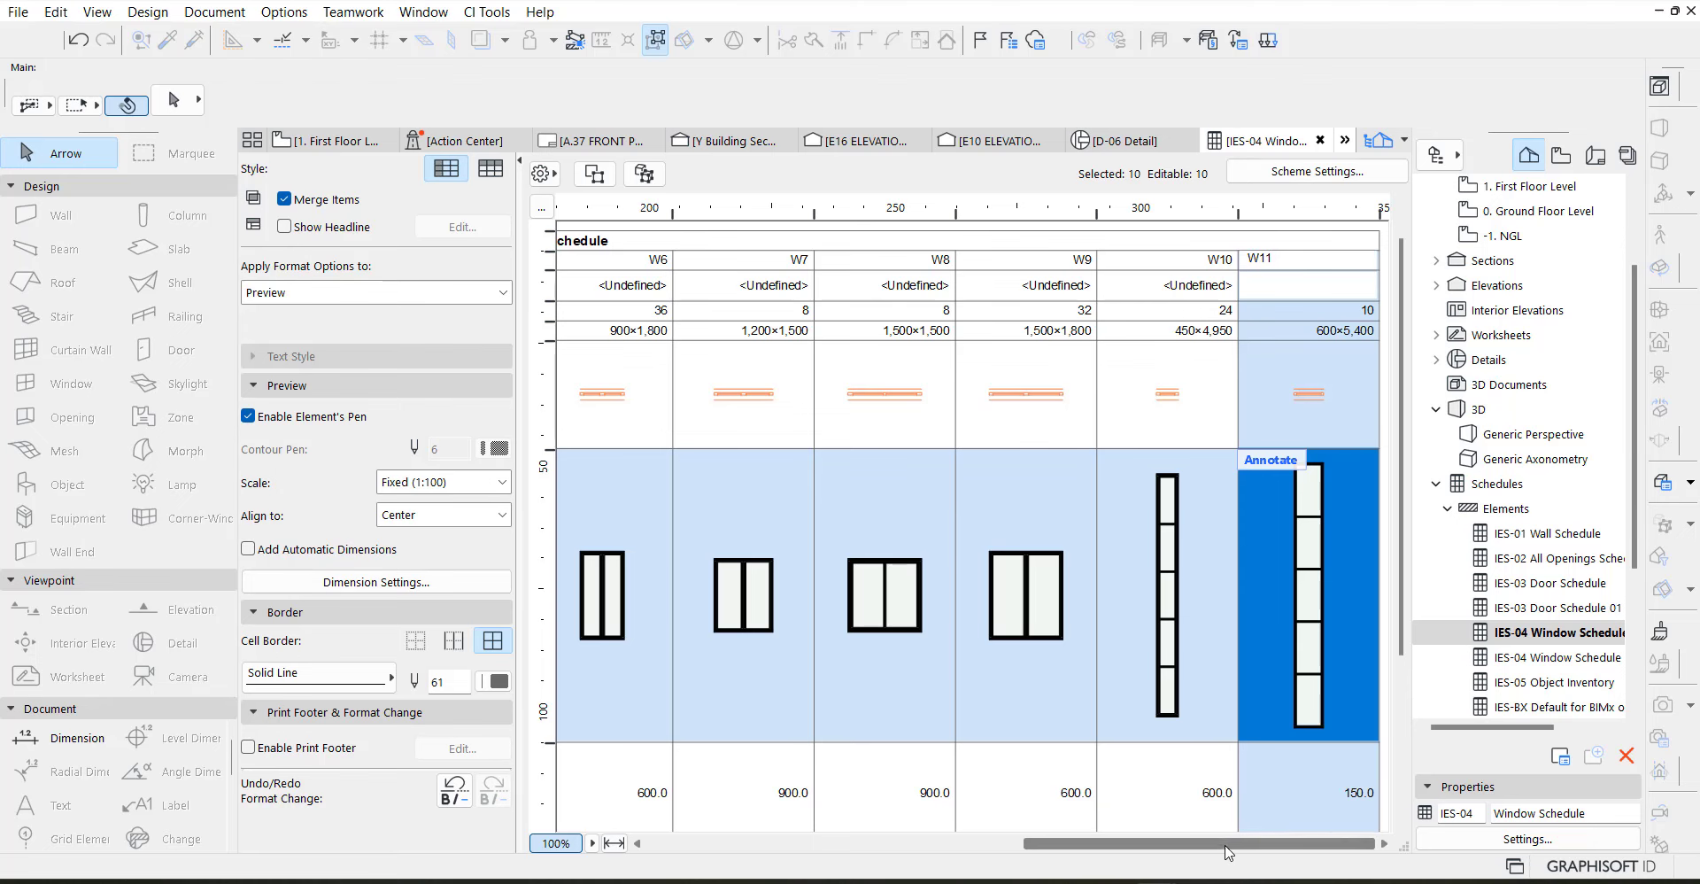
Turn on text wrapping for the "View from Side Opposite to Opening Side" header cell and review the lower schedule rows
click(614, 843)
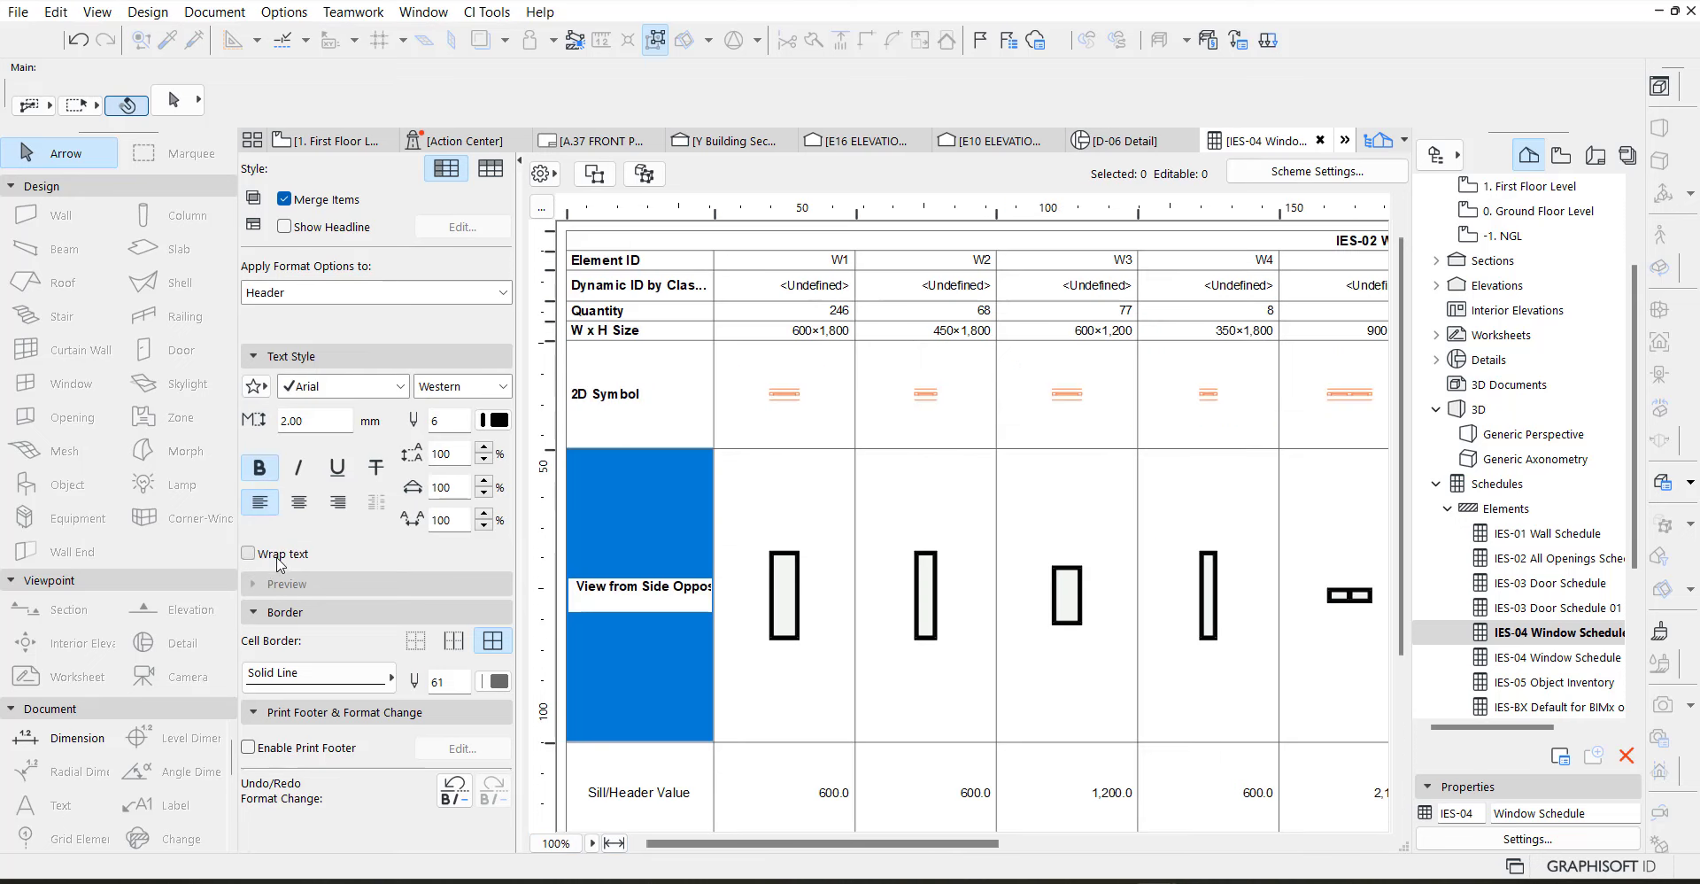
click(279, 556)
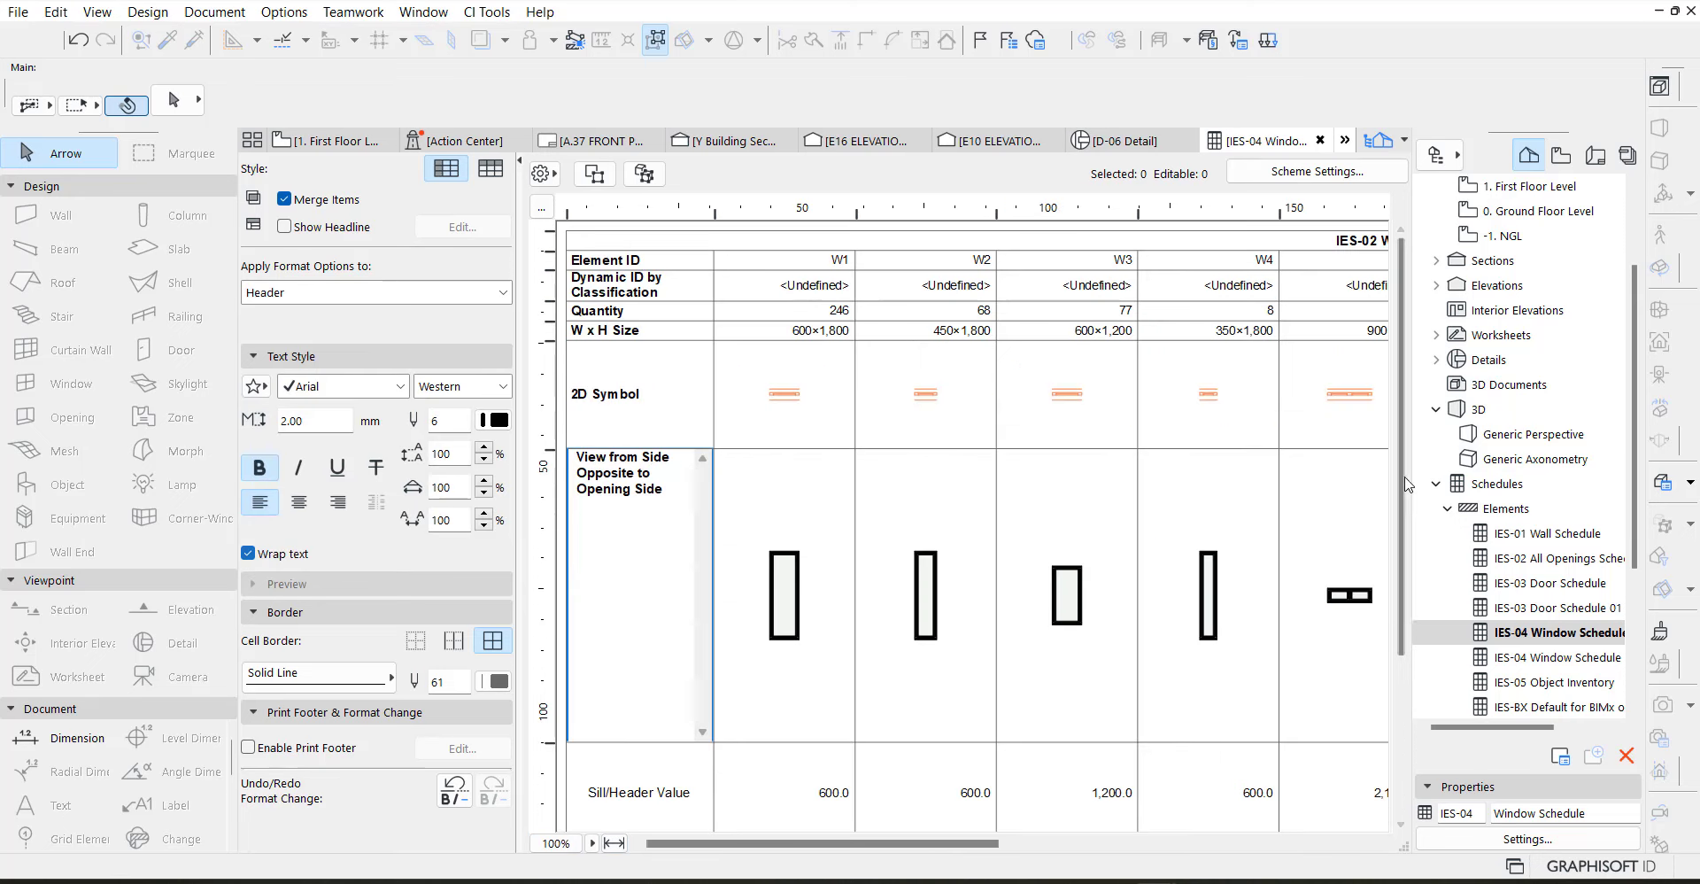
drag(1399, 537, 1399, 687)
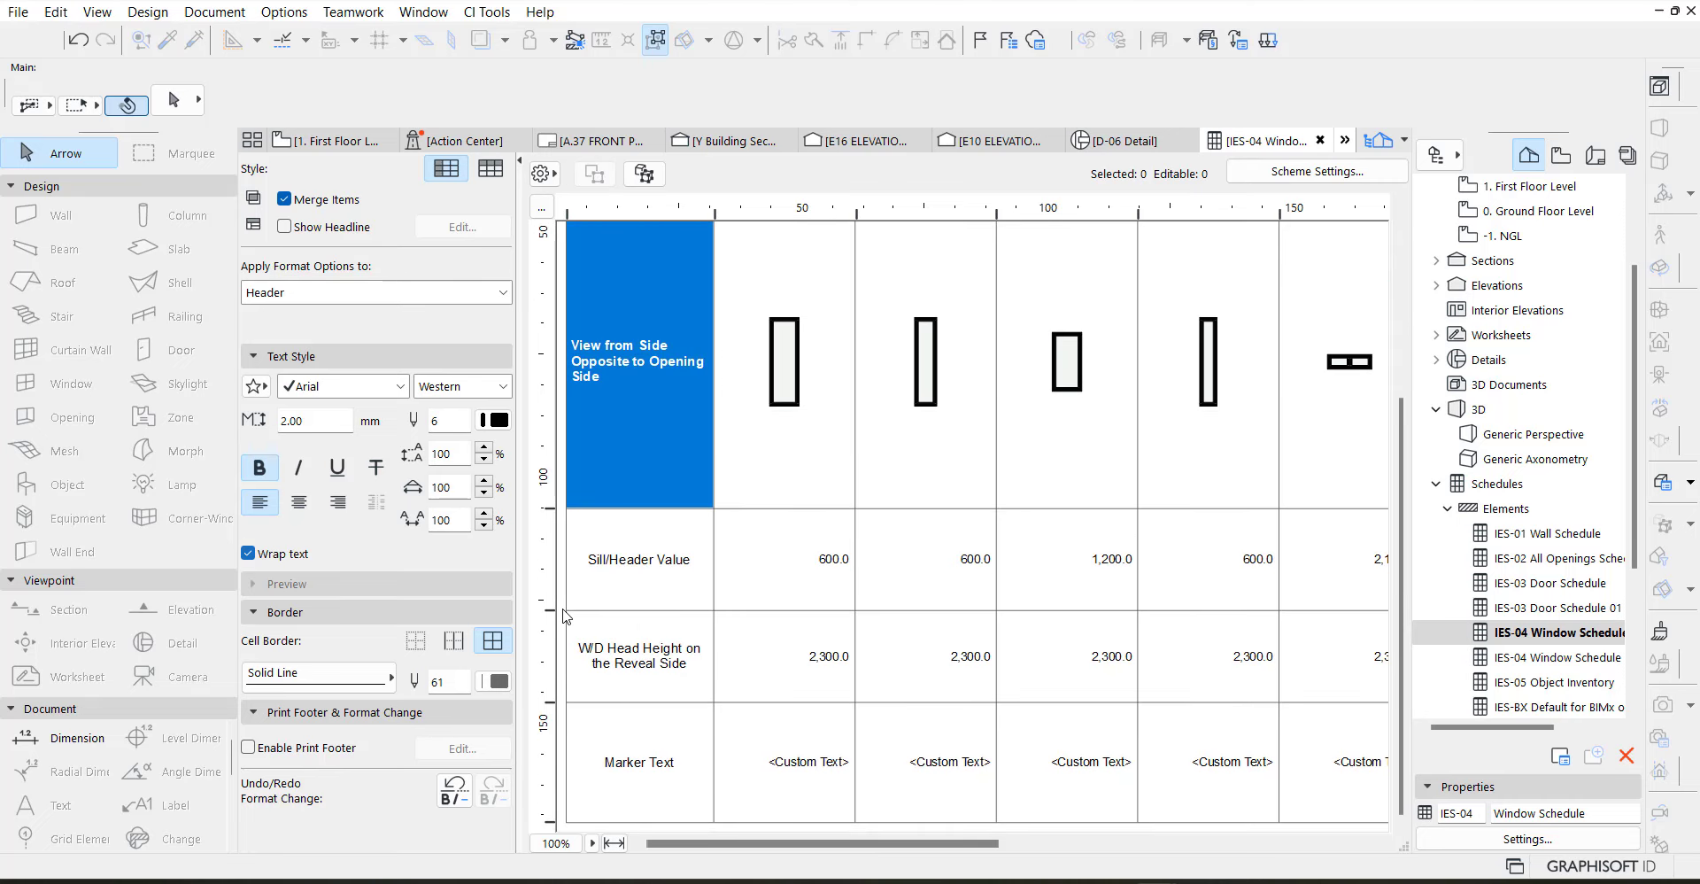
scroll(829, 527, up, 3)
scroll(832, 525, down, 3)
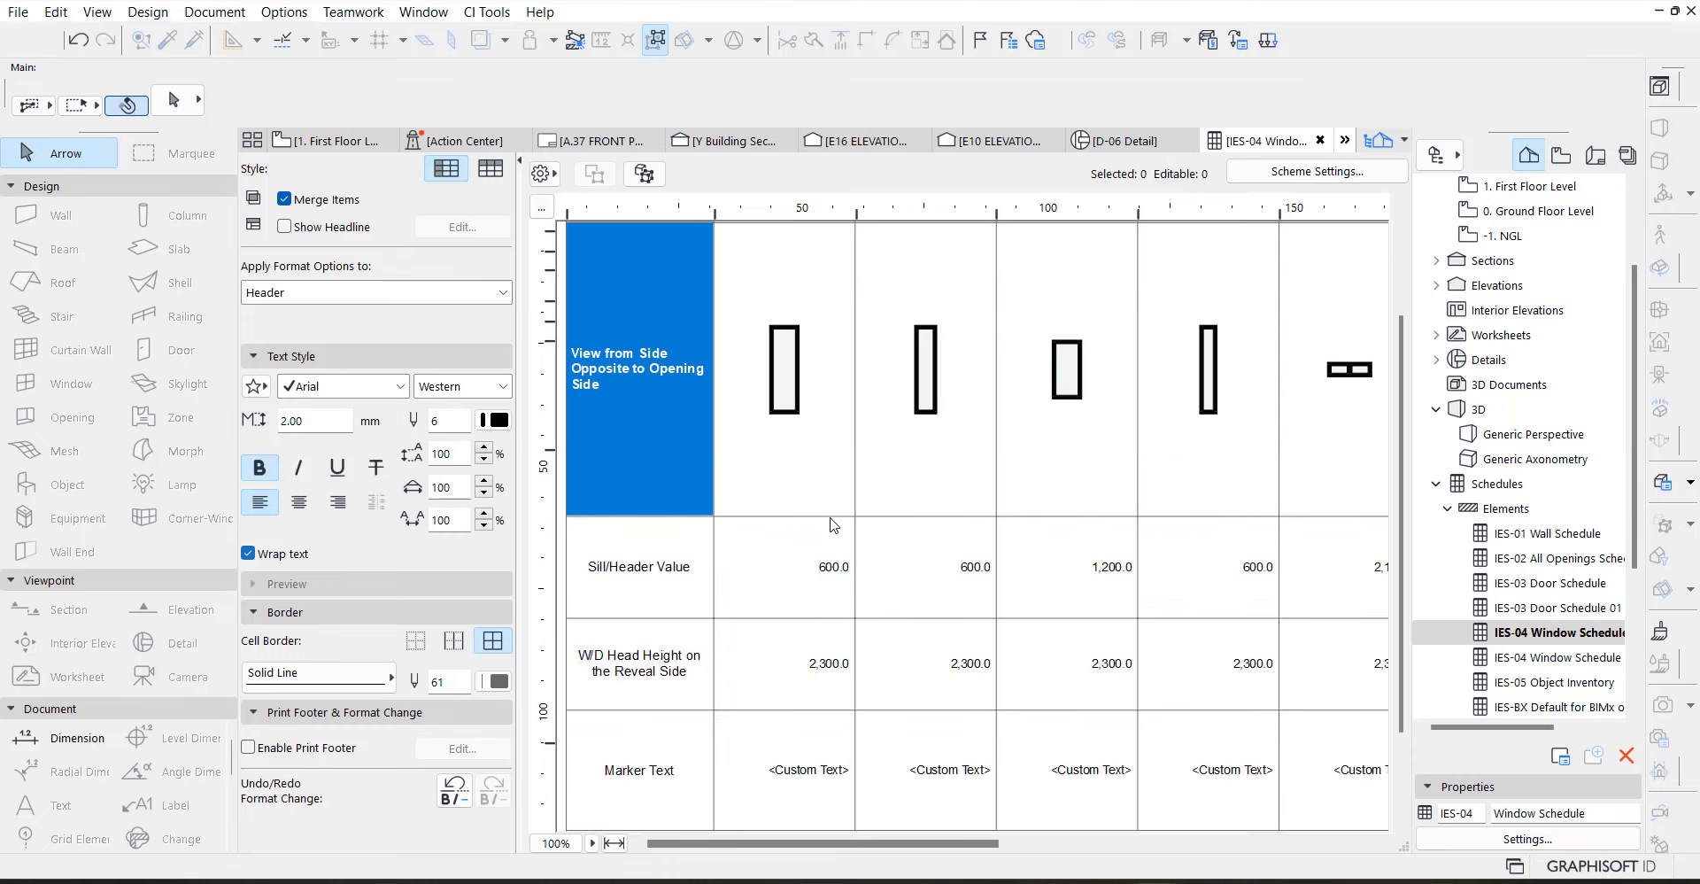
scroll(832, 525, up, 3)
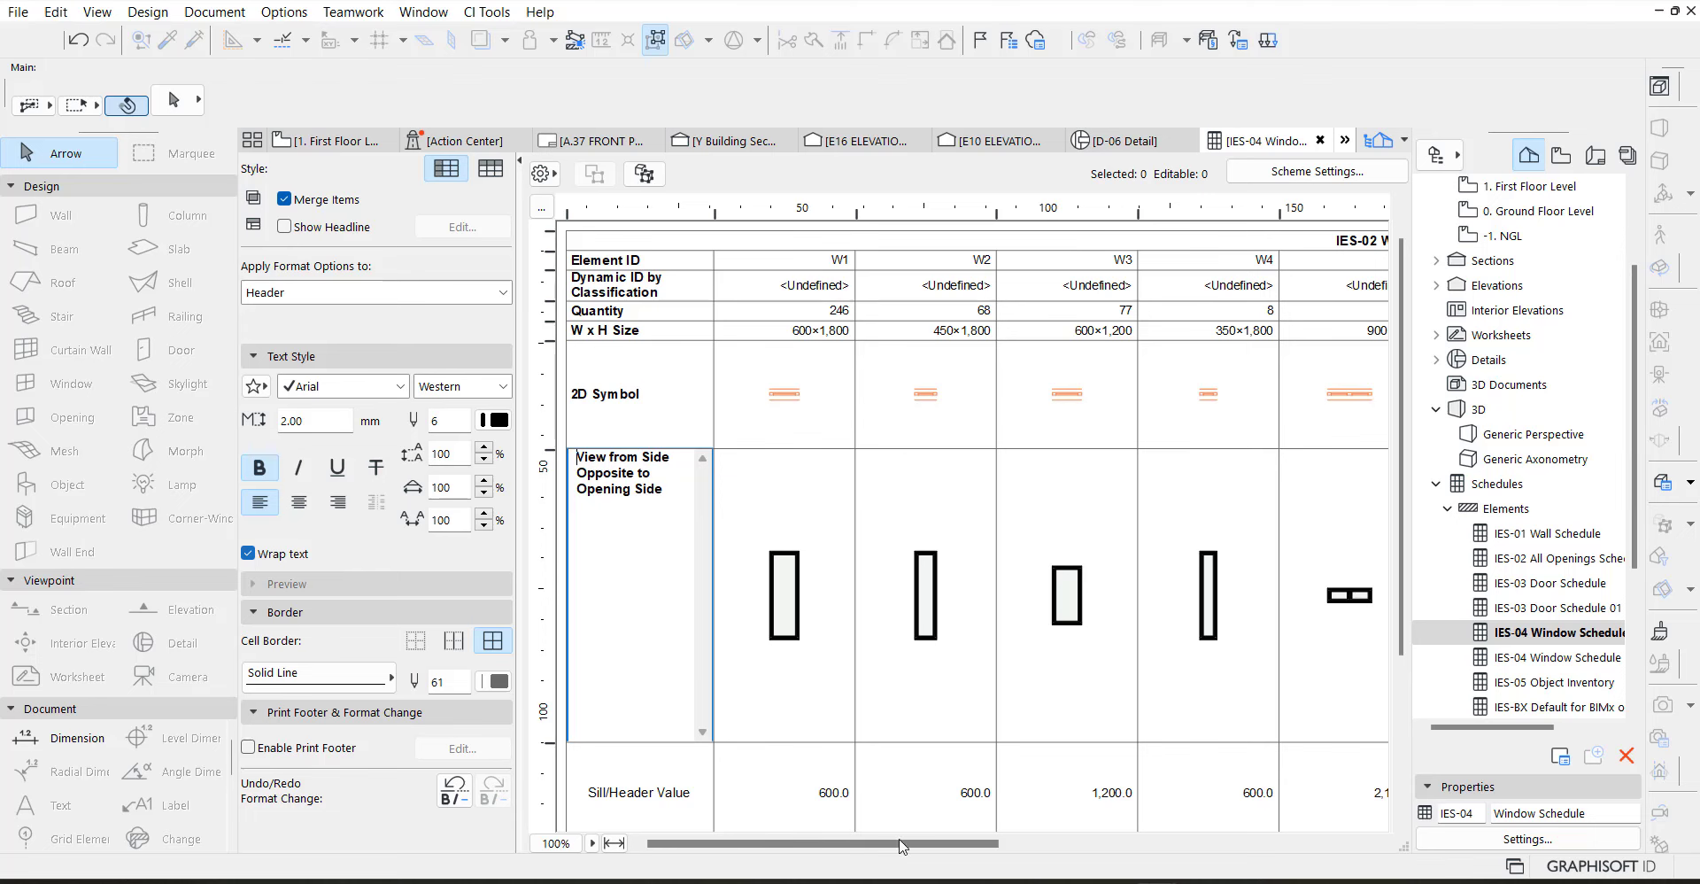
Change the schedule's title to "WINDOW SCHEDULE"
drag(904, 846, 1319, 848)
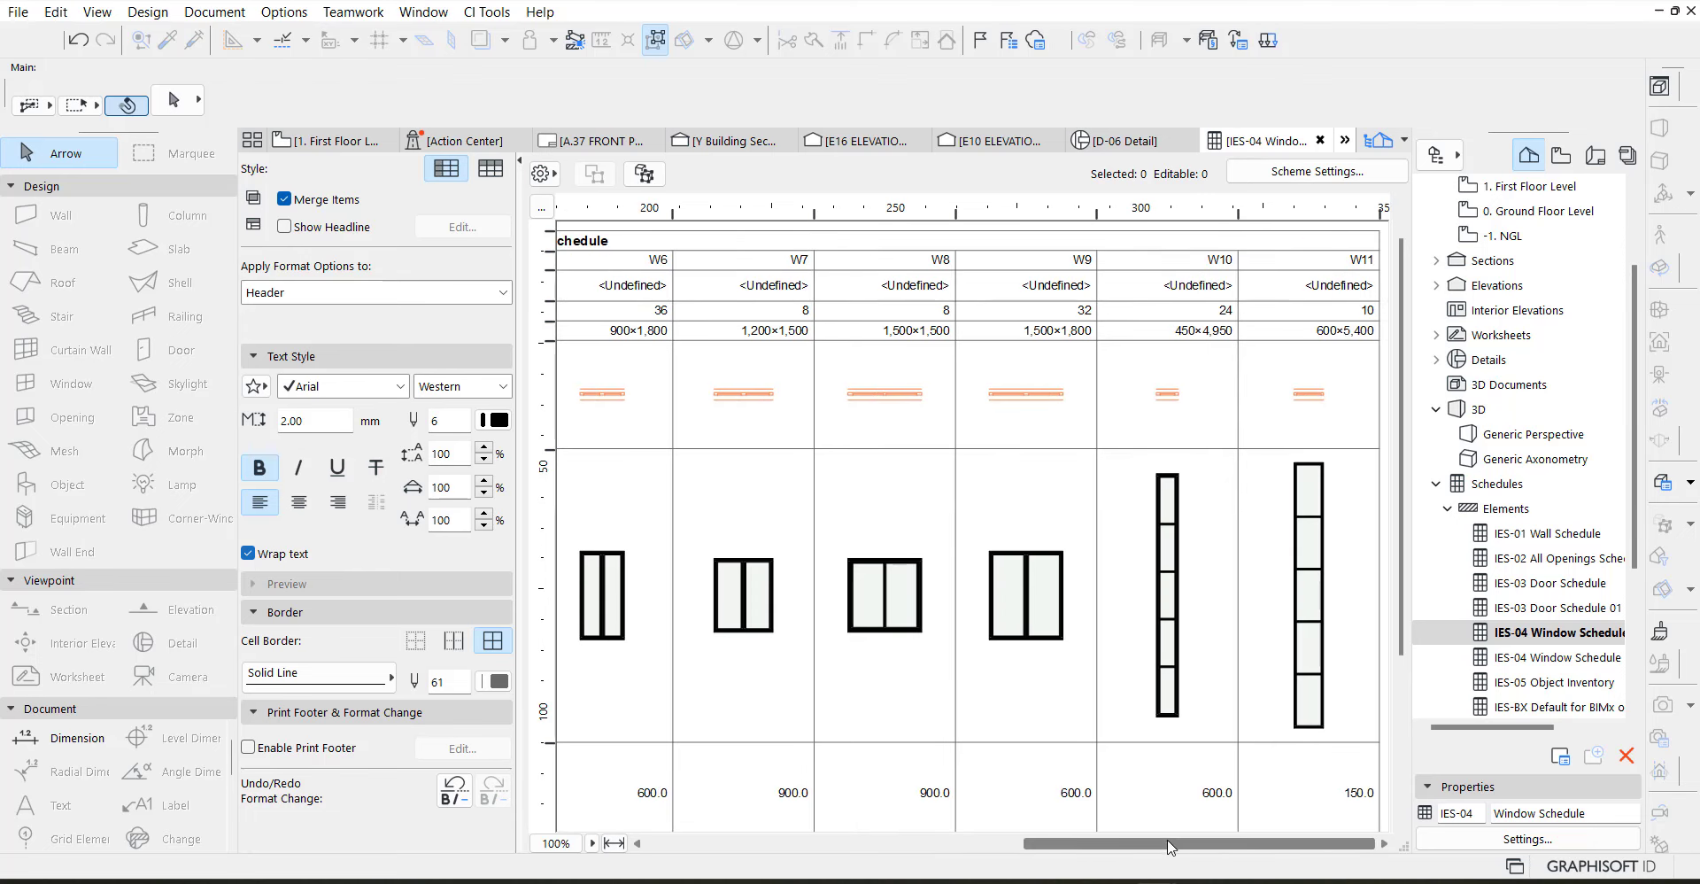
drag(1170, 848, 986, 850)
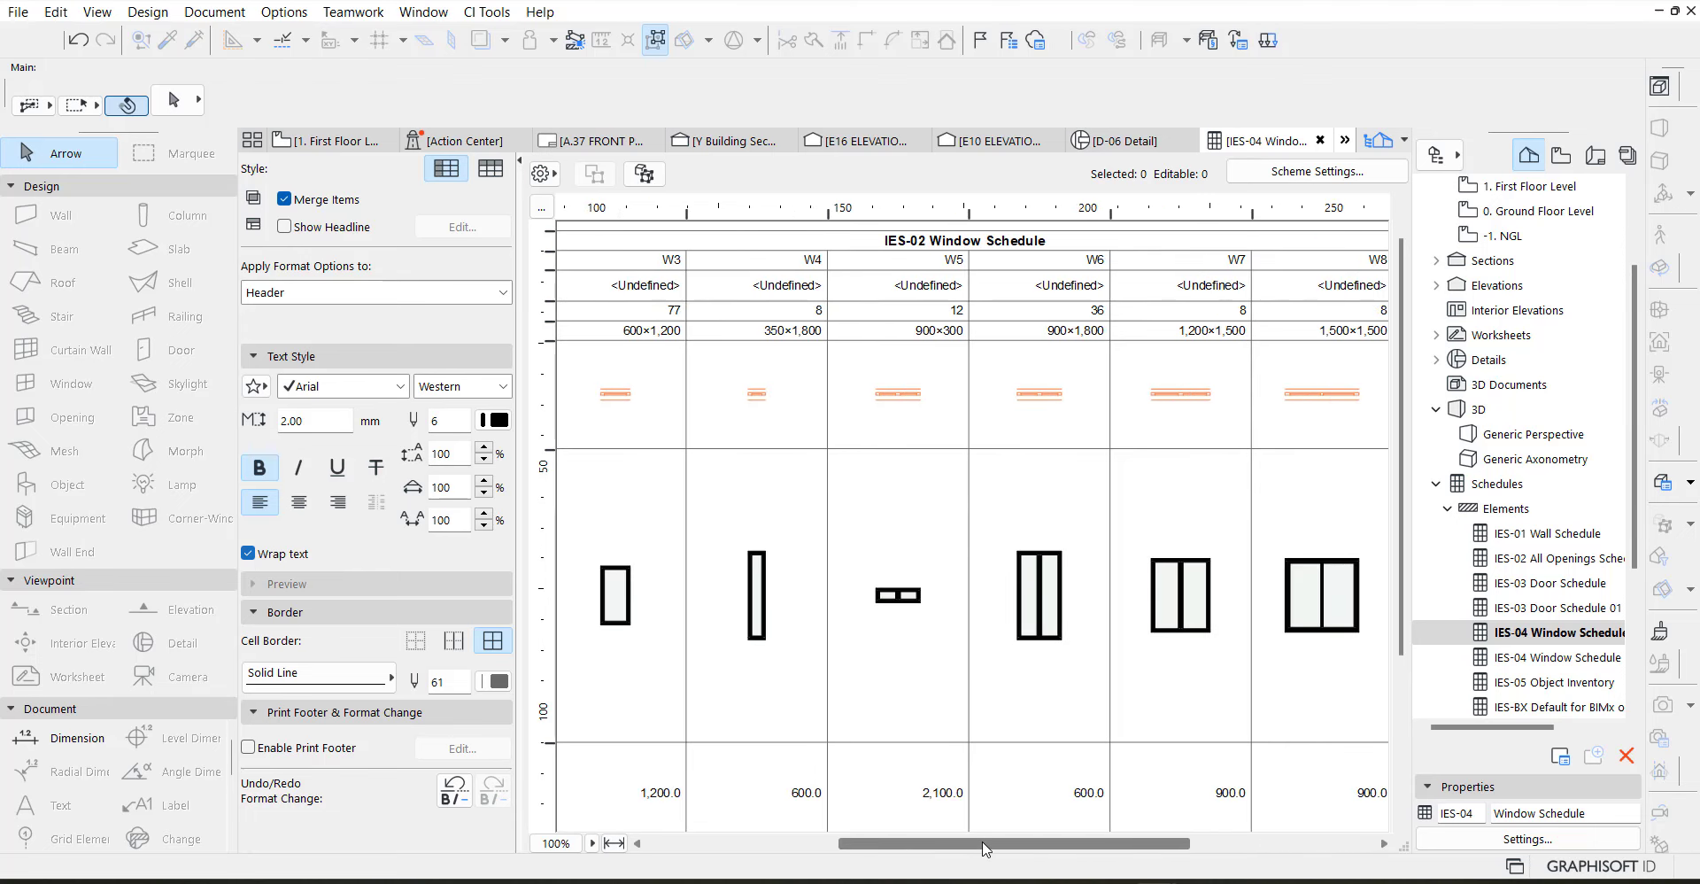
double_click(1061, 247)
drag(752, 241, 482, 247)
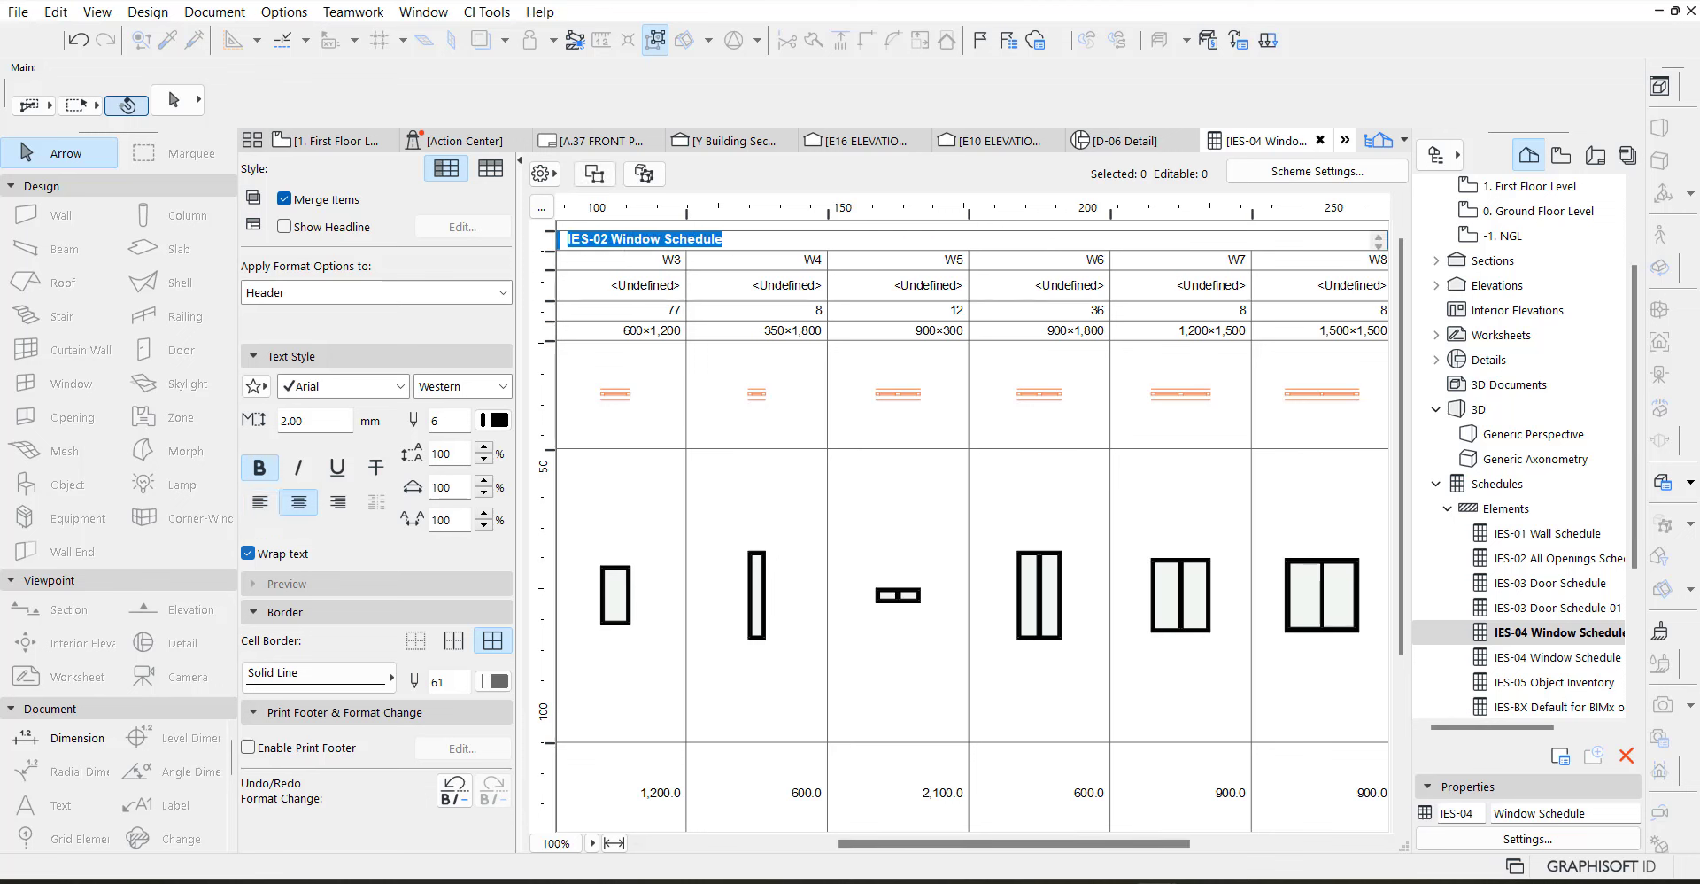
text(WI)
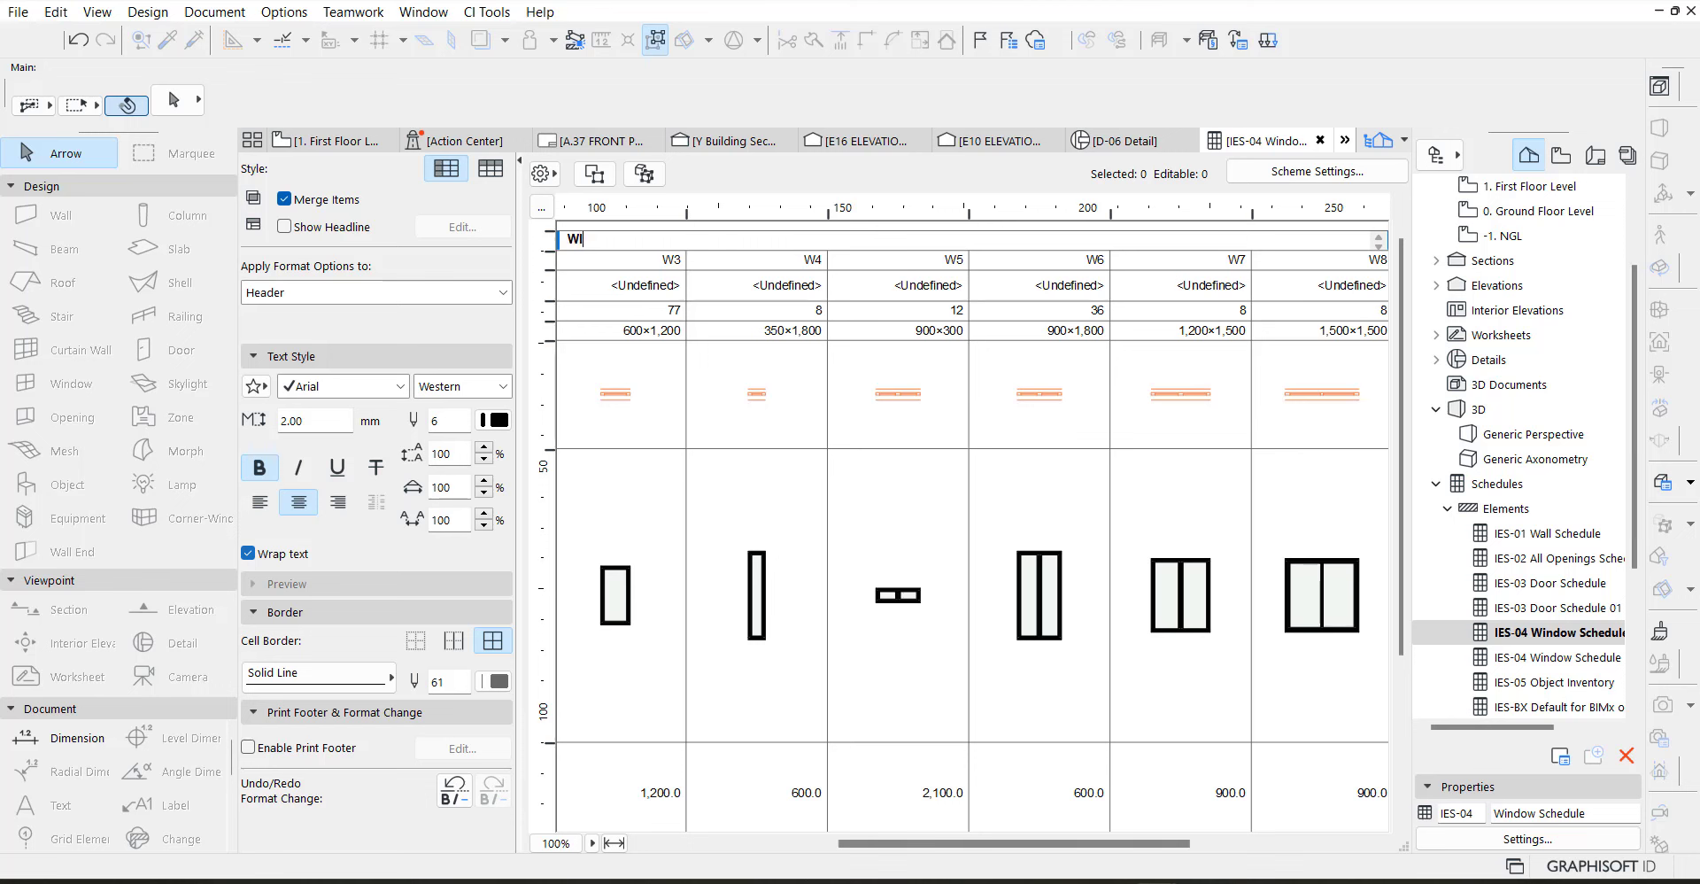
text(NDOW SCHEDULE)
Rename the Element ID header "WINDOW TAG" and the 2D Symbol header "PLAN SYMBOL"
drag(1137, 852, 863, 852)
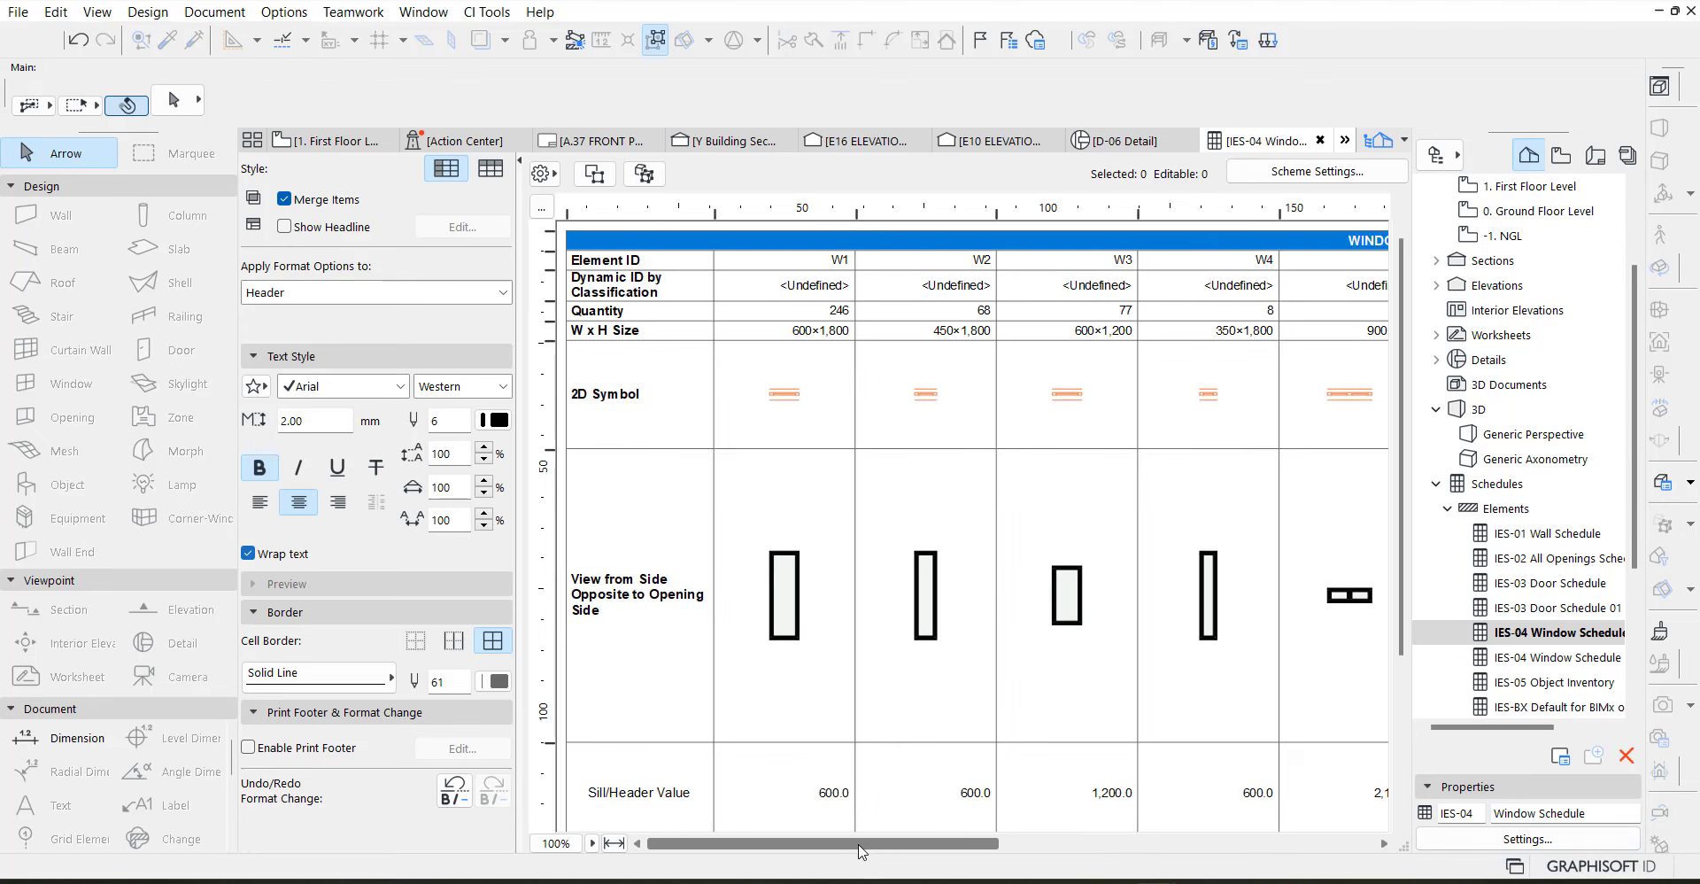
click(651, 259)
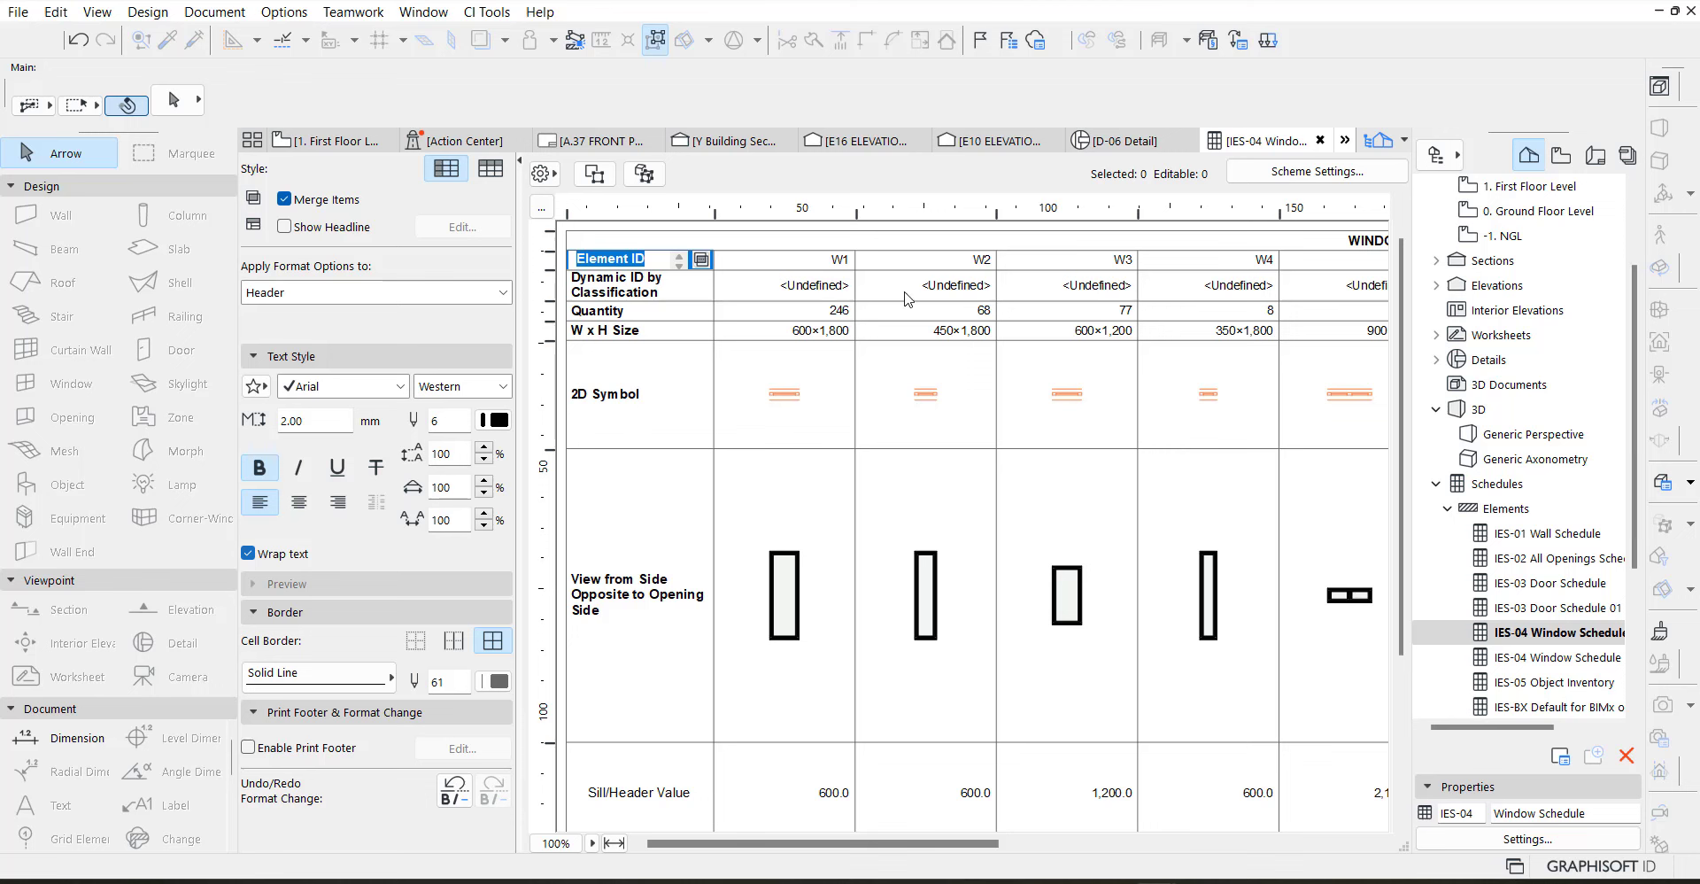
text(WINDOW TAG)
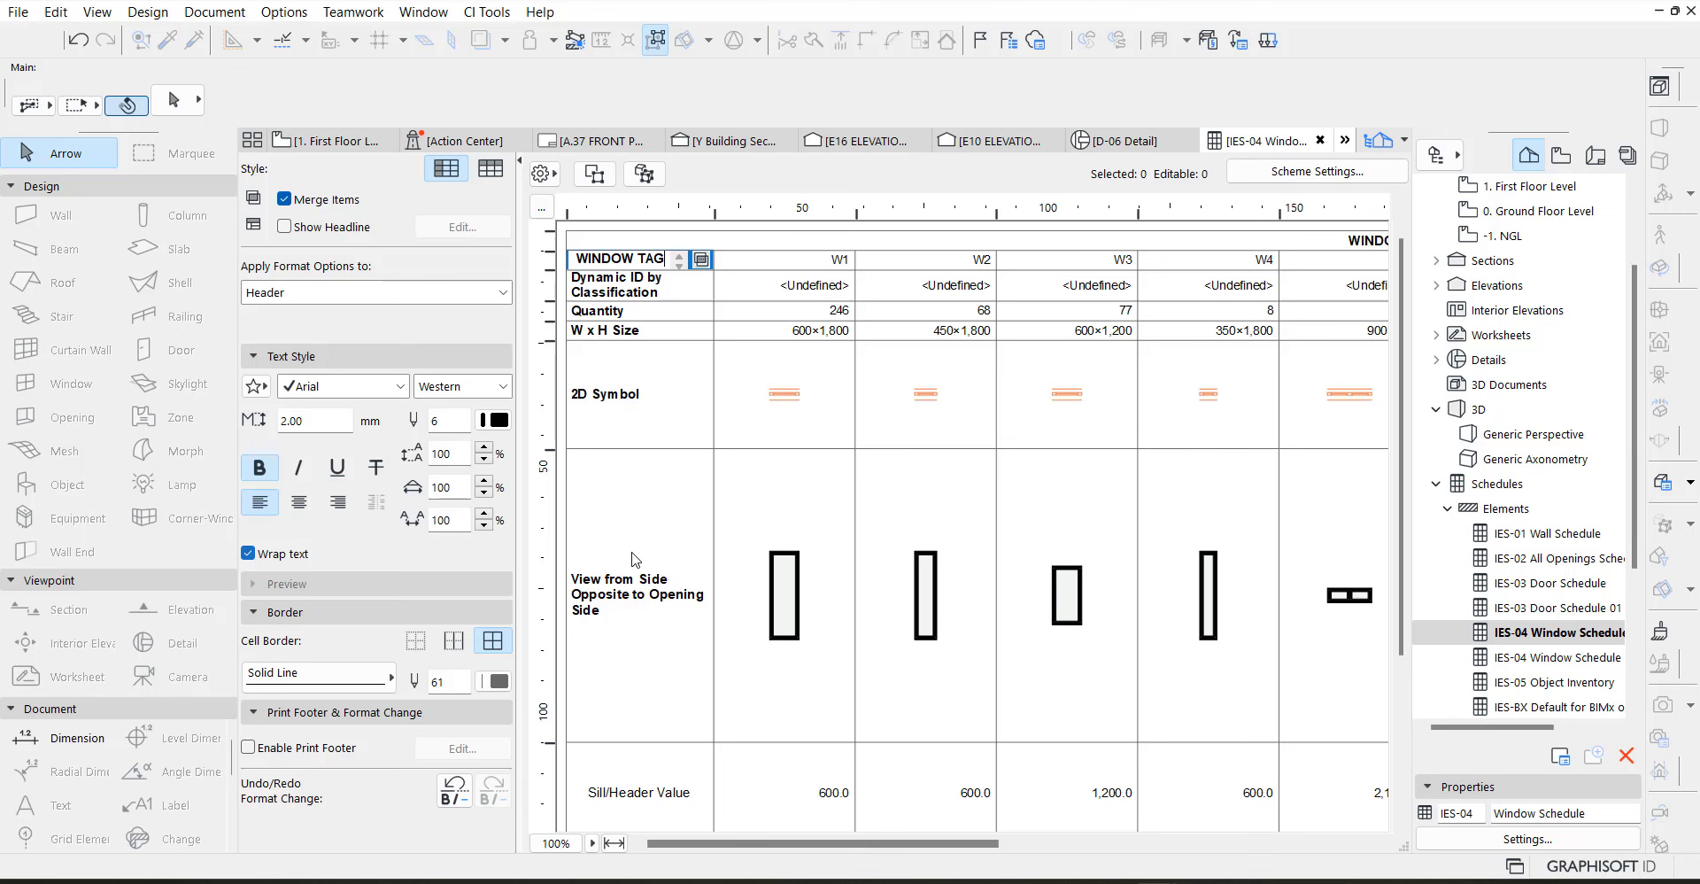
click(619, 400)
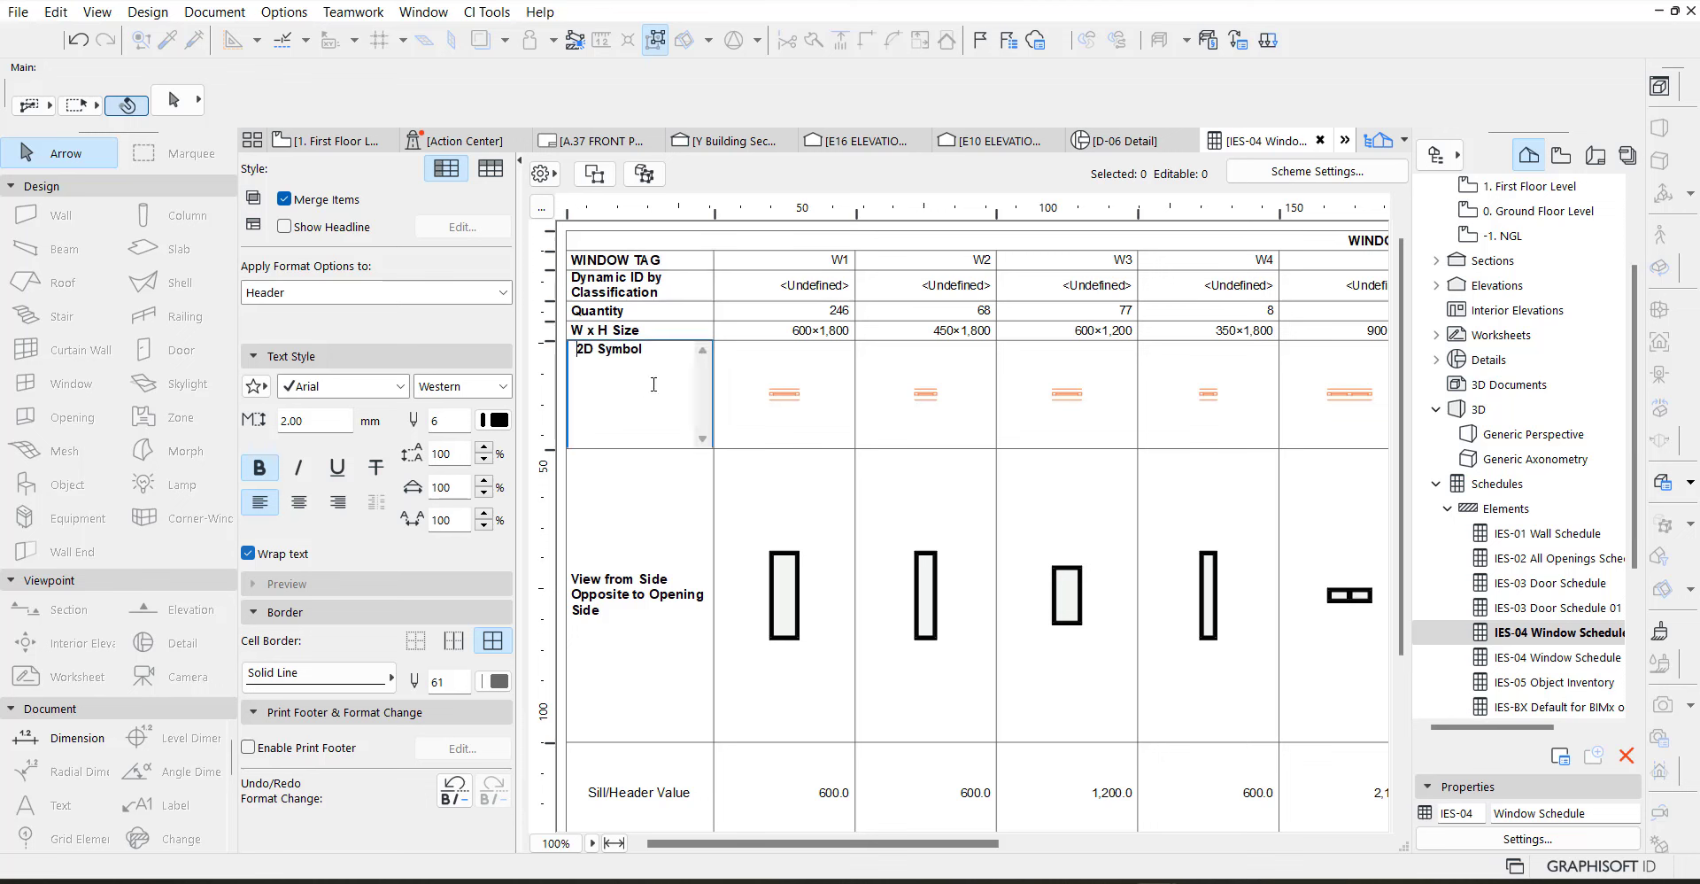
triple_click(652, 352)
text(PLAN SYMBOL)
Rewrite the Quantity header as "QUANTITY" and rename the opposite-side view header "ELEVATION VIEW"
click(618, 313)
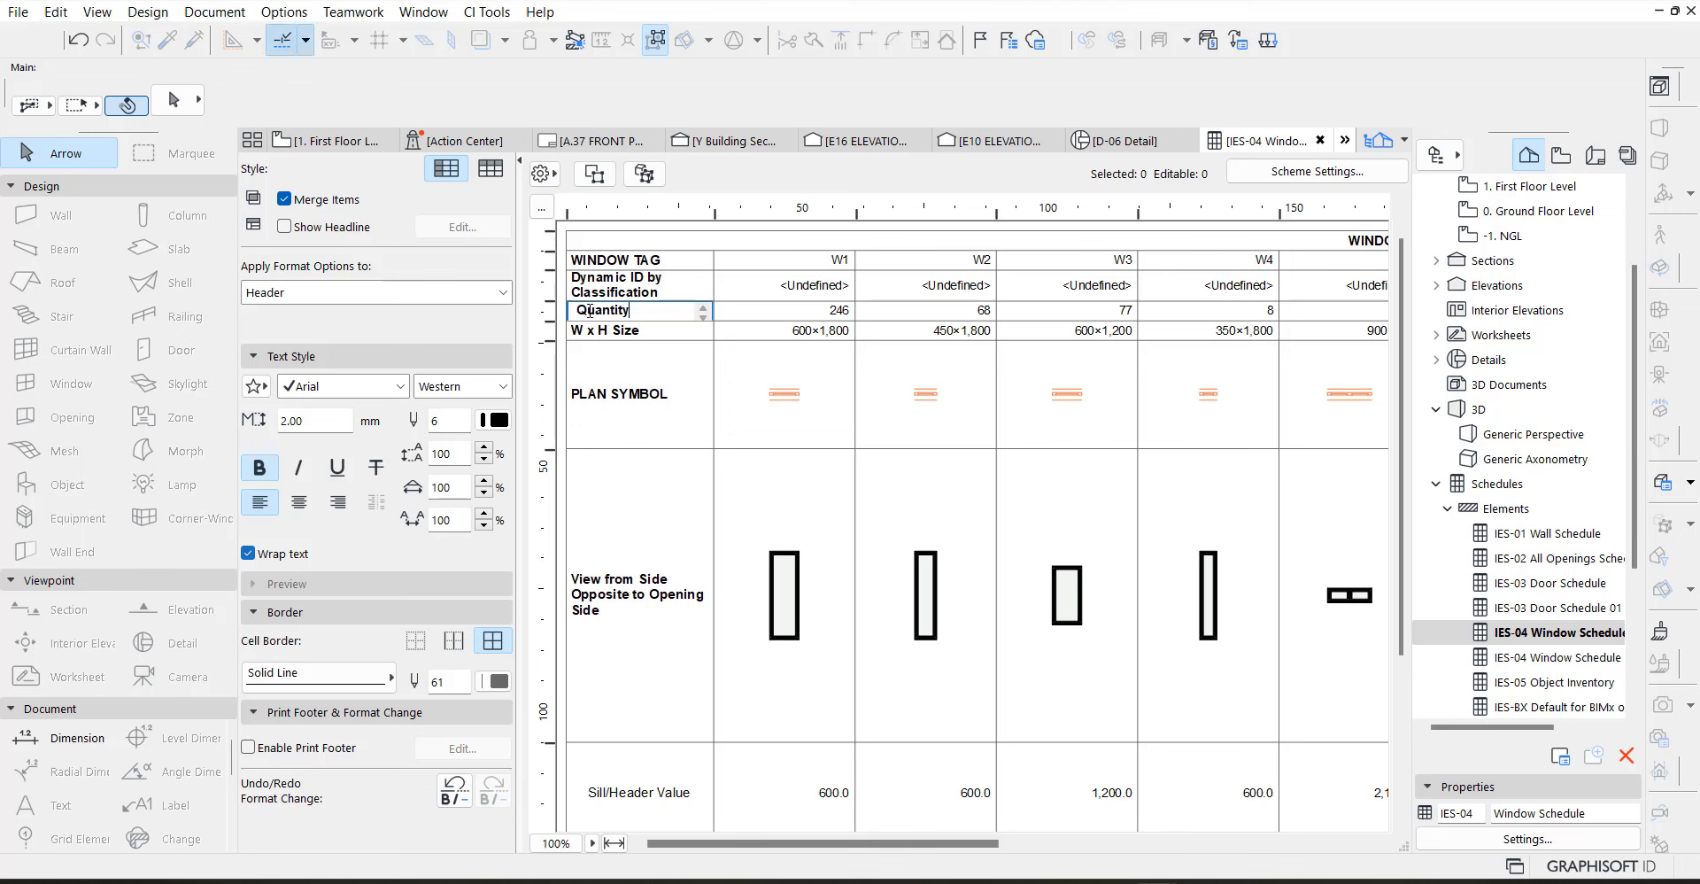
double_click(618, 312)
text(QUANTITY)
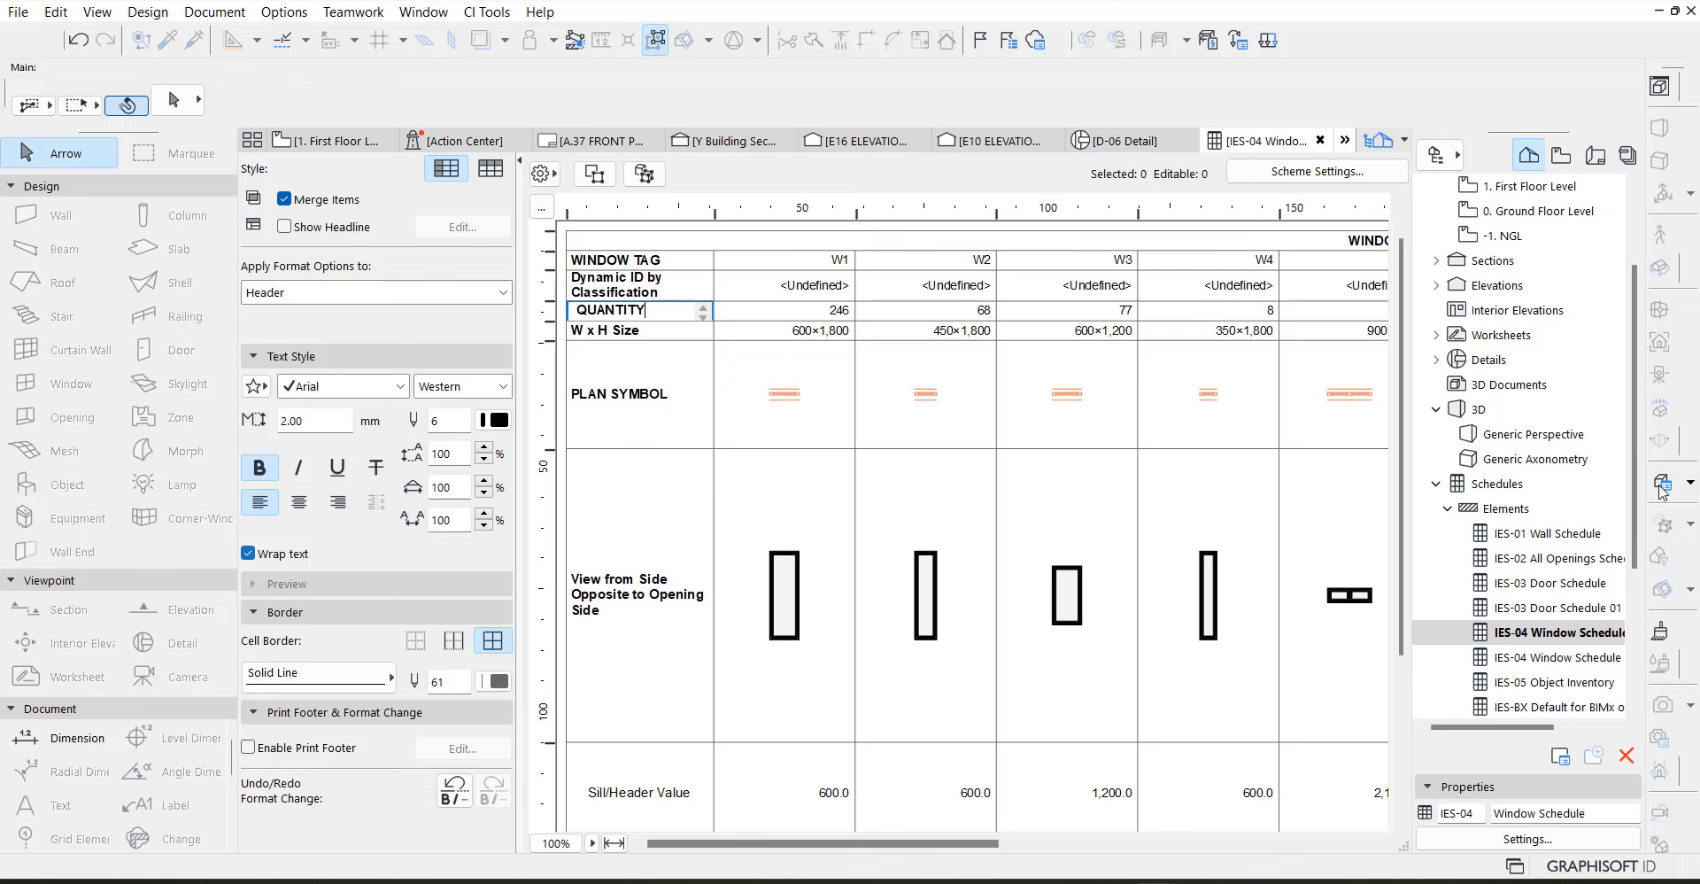
click(689, 655)
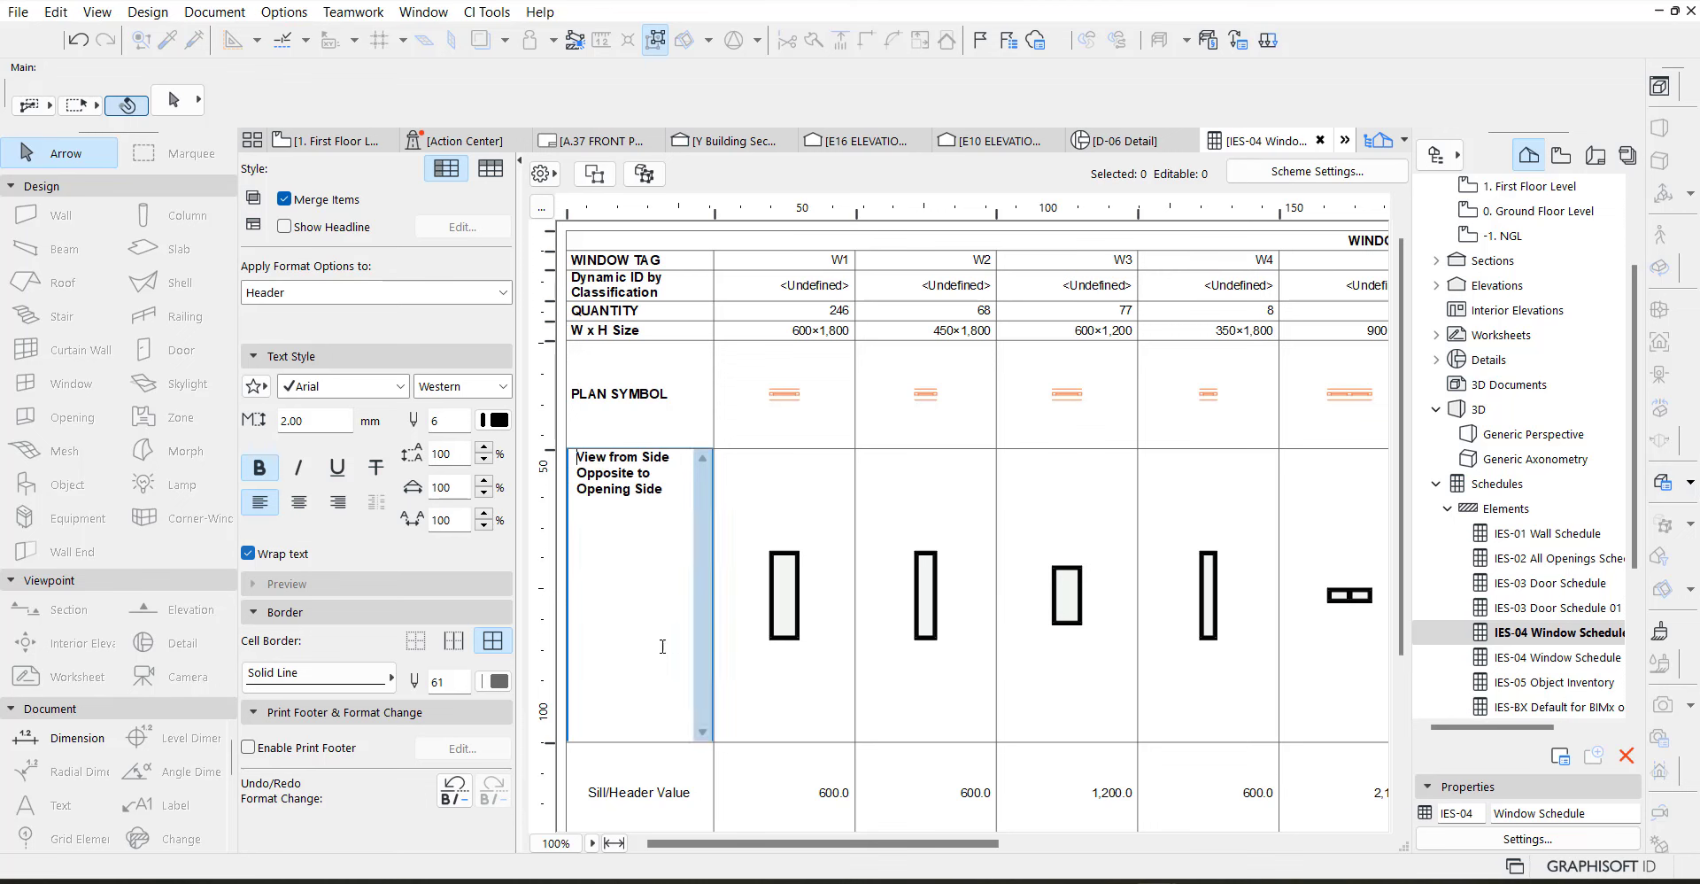
drag(668, 493, 560, 457)
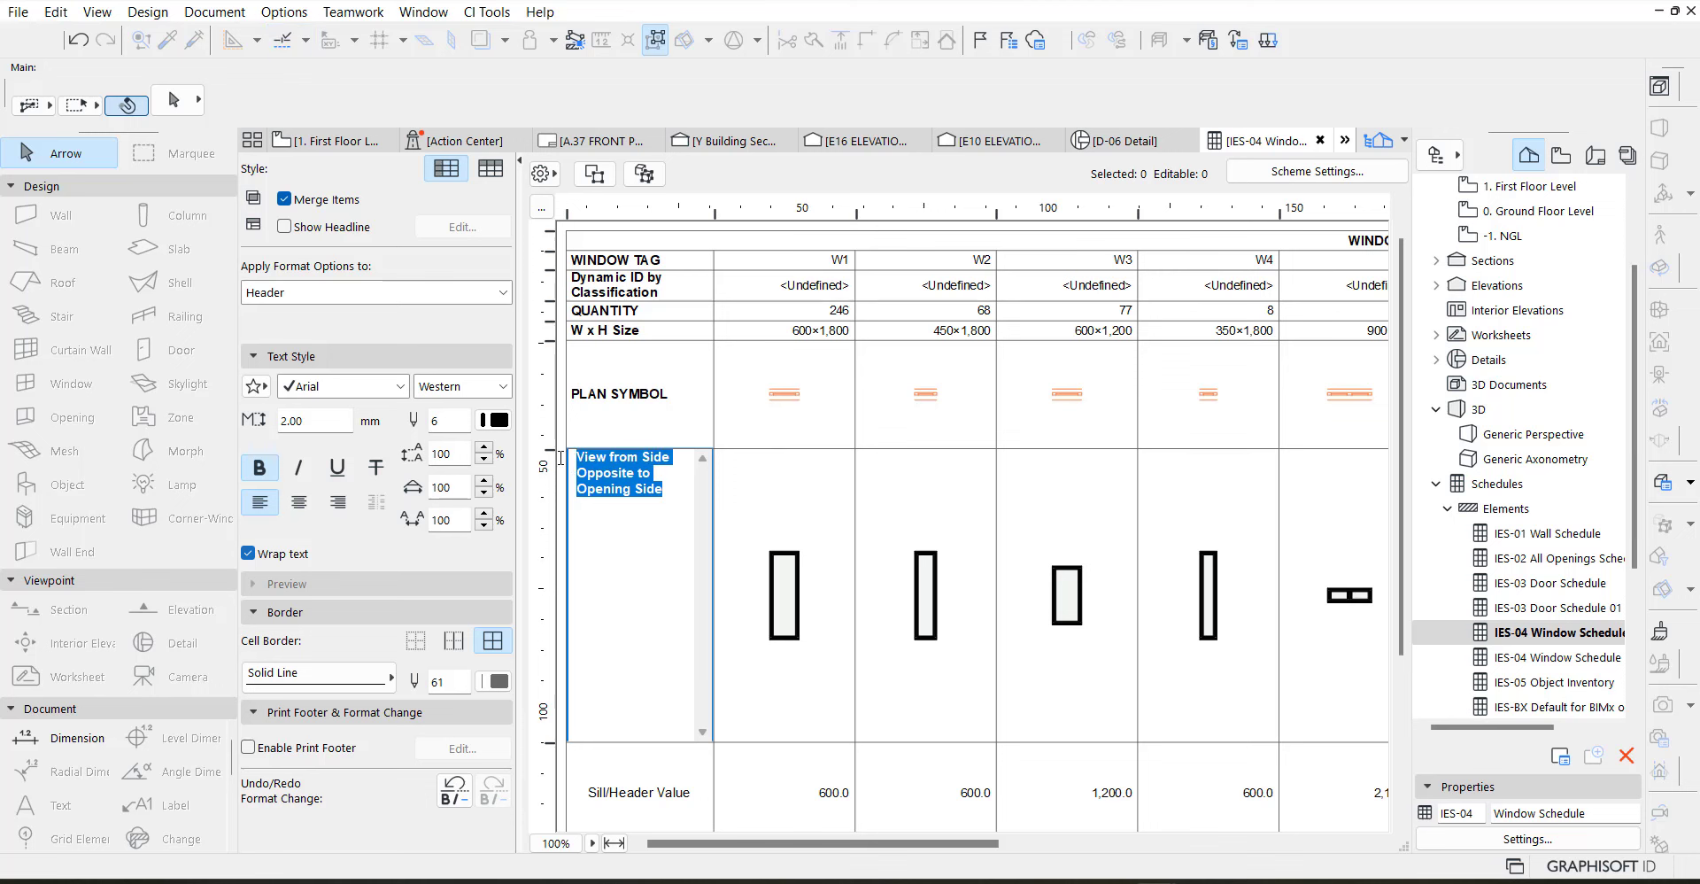
text(ELE)
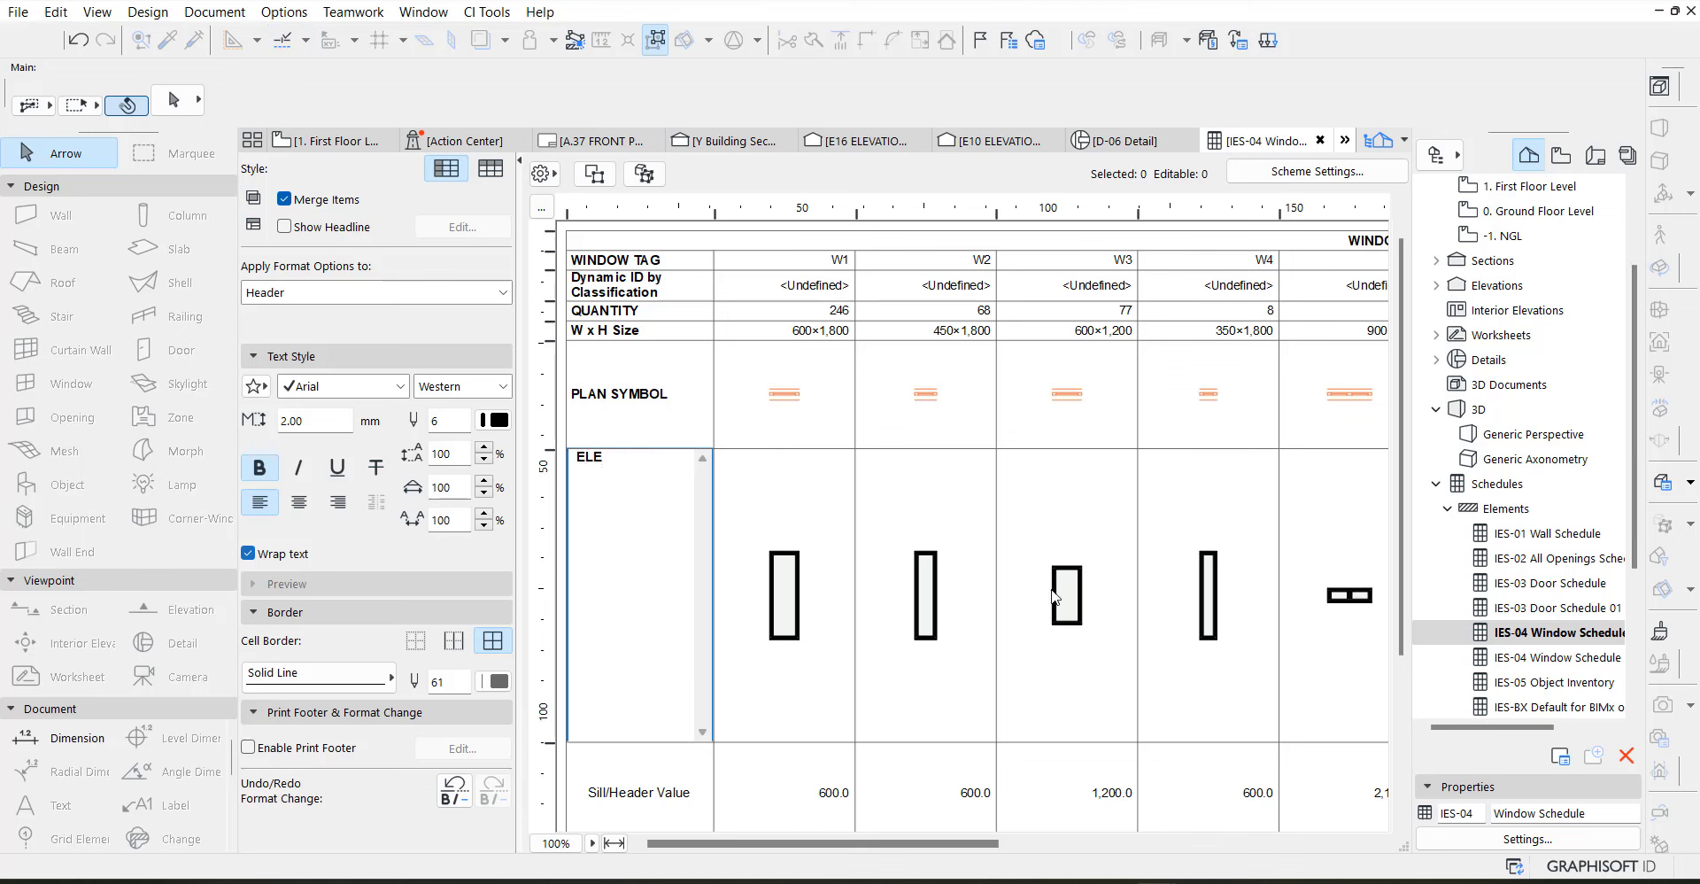
text(VATION VIEW)
Rename the Sill/Header Value row header "SILL HEIGHT"
click(682, 779)
scroll(1194, 684, down, 3)
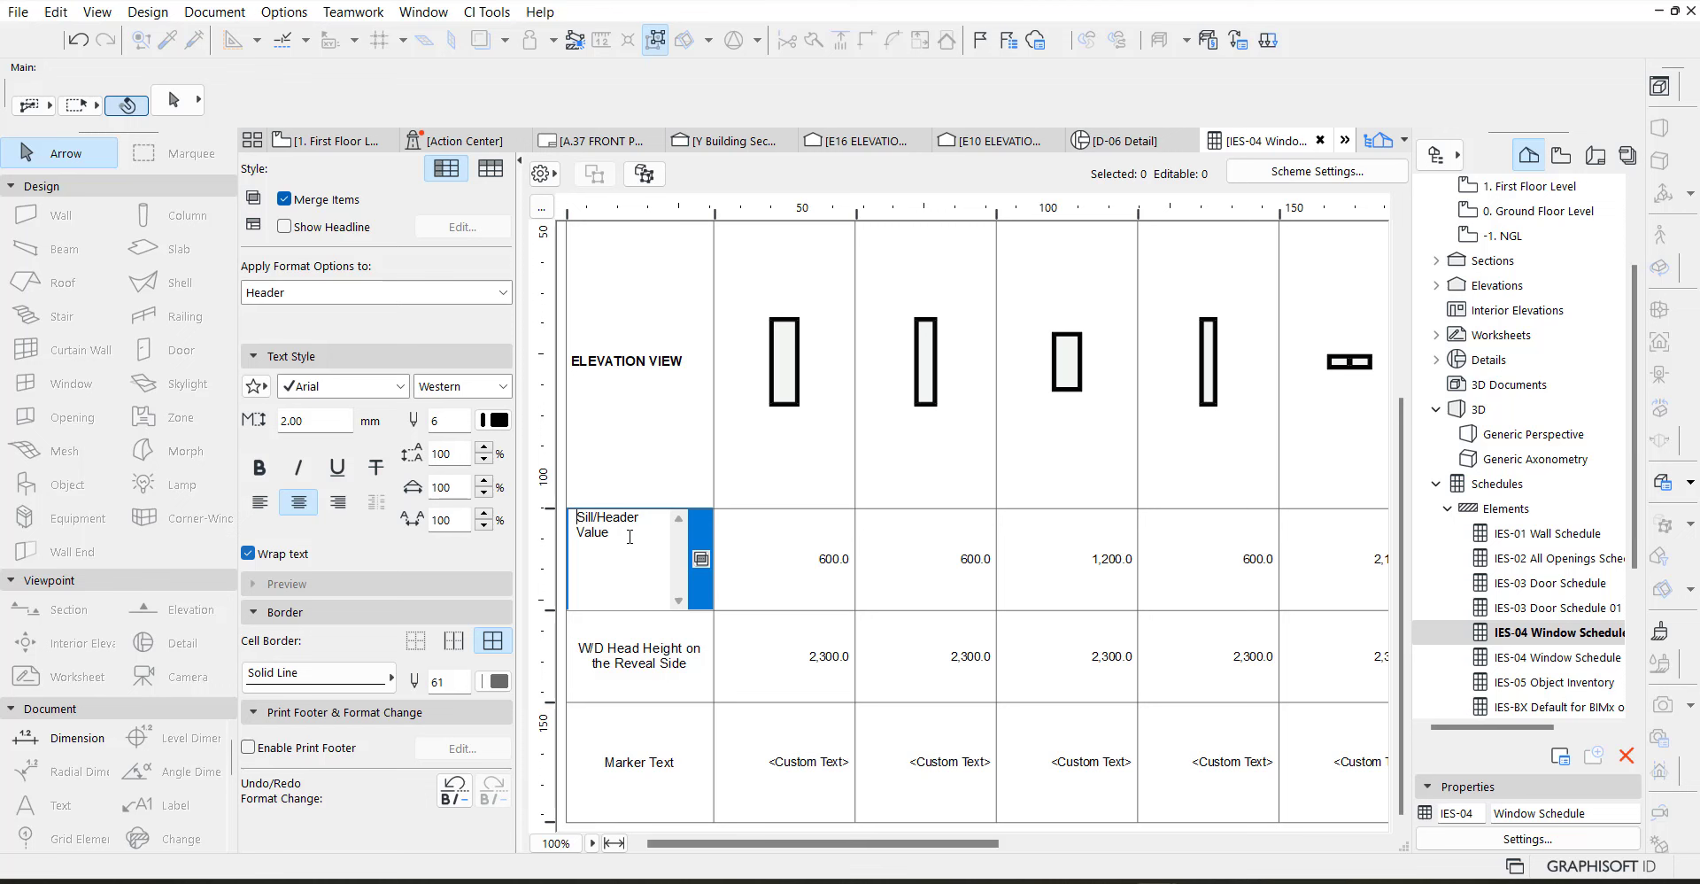
drag(630, 536, 550, 511)
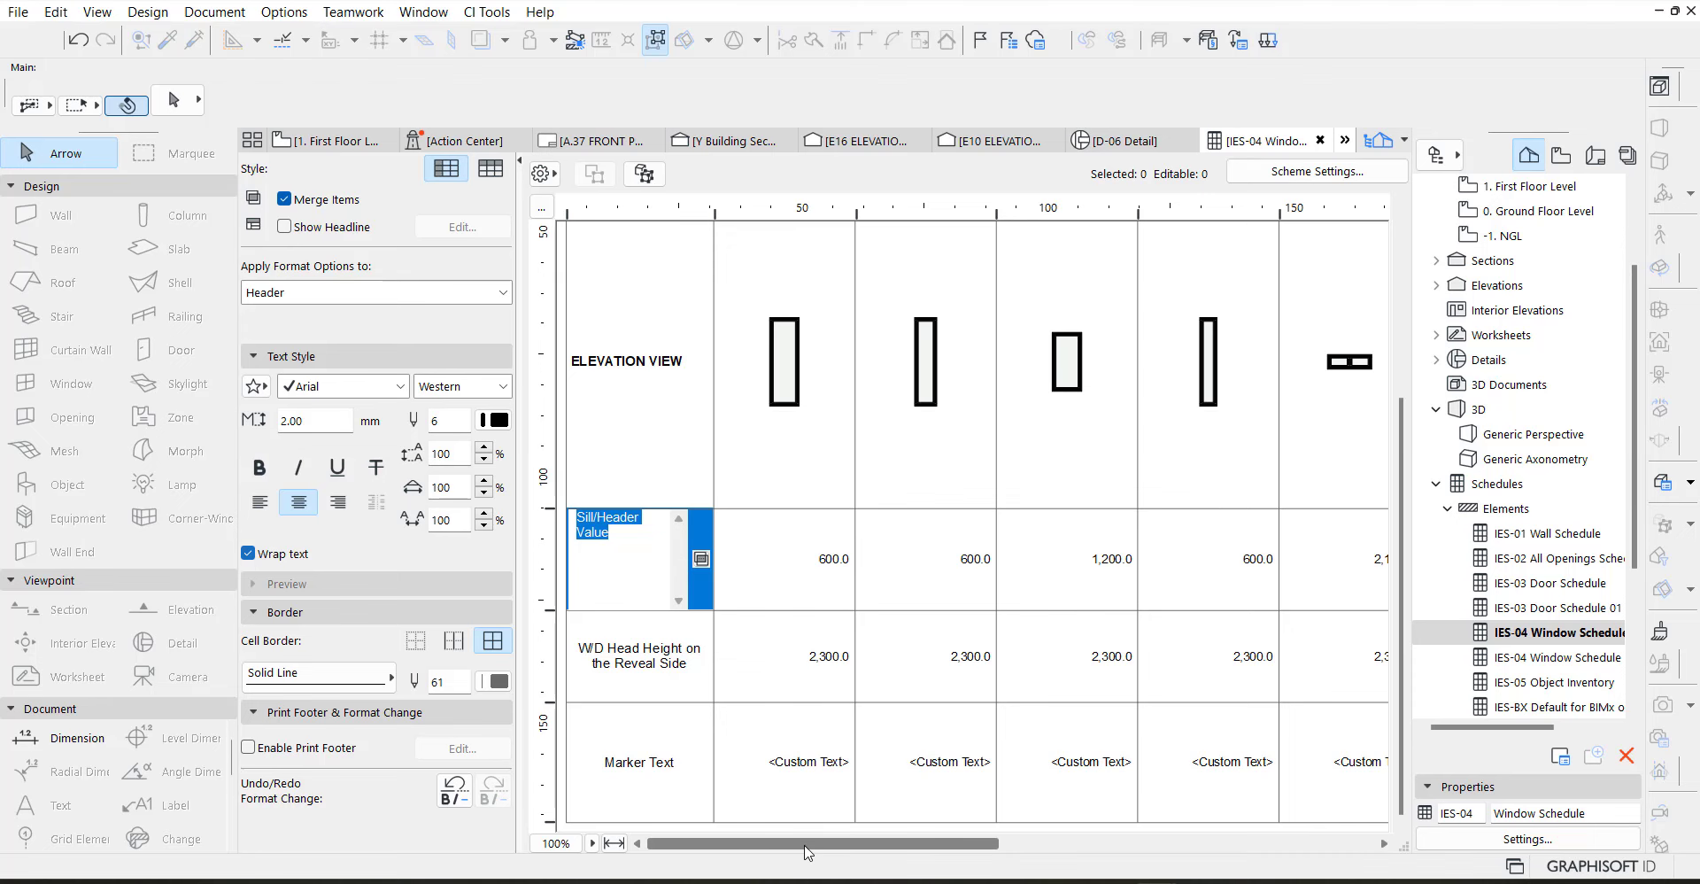
drag(811, 845, 885, 870)
double_click(617, 577)
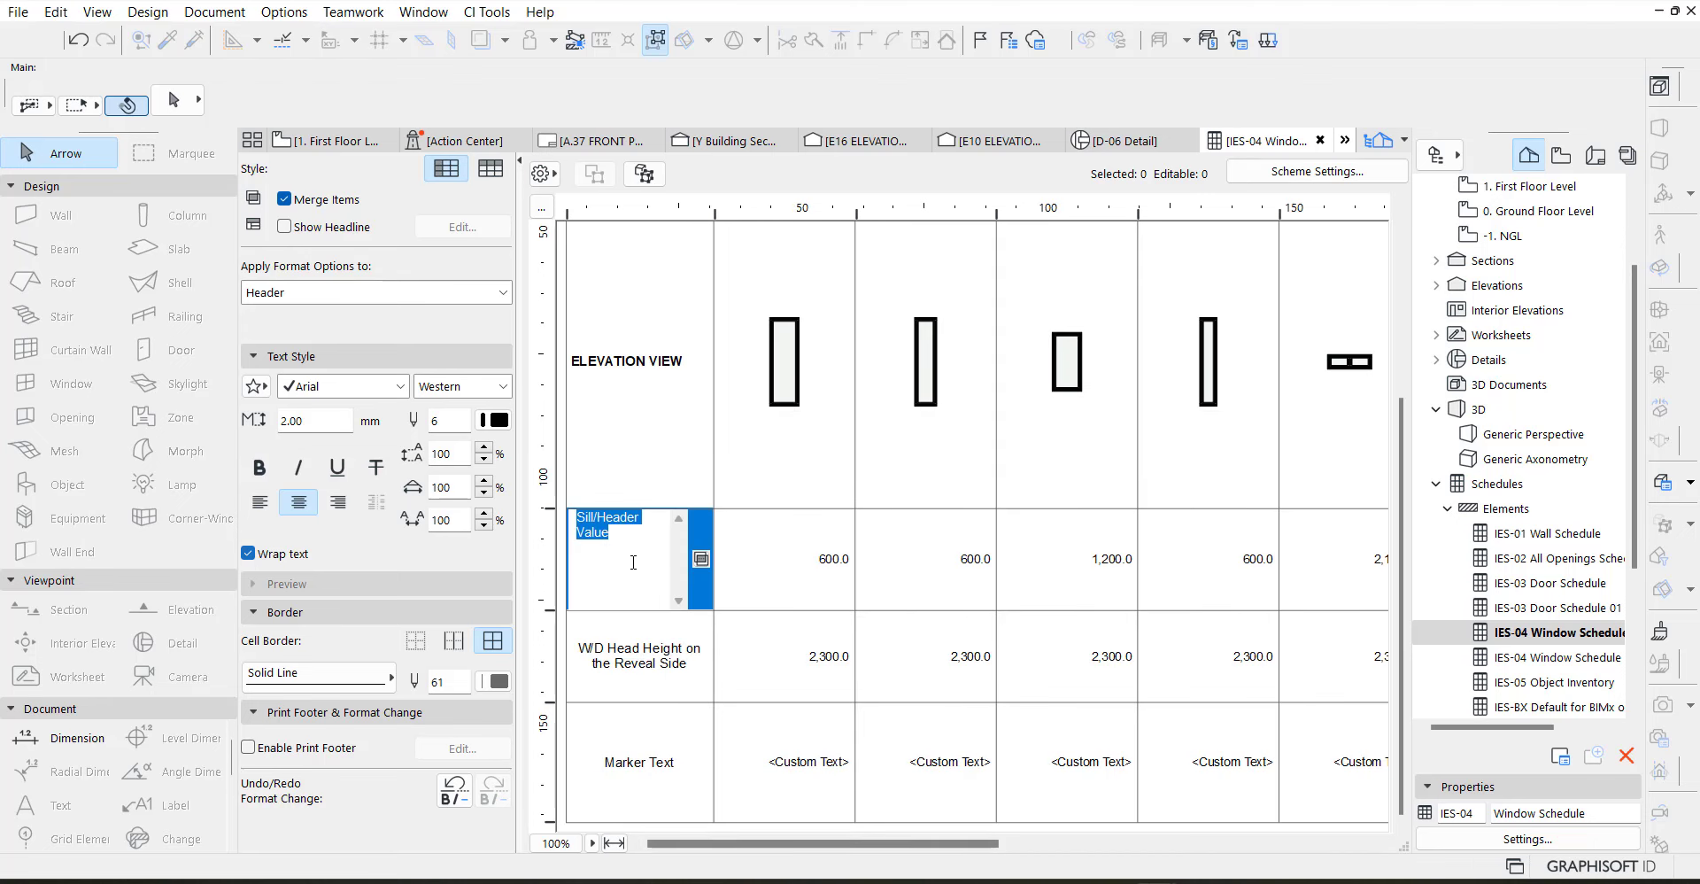
text(SI)
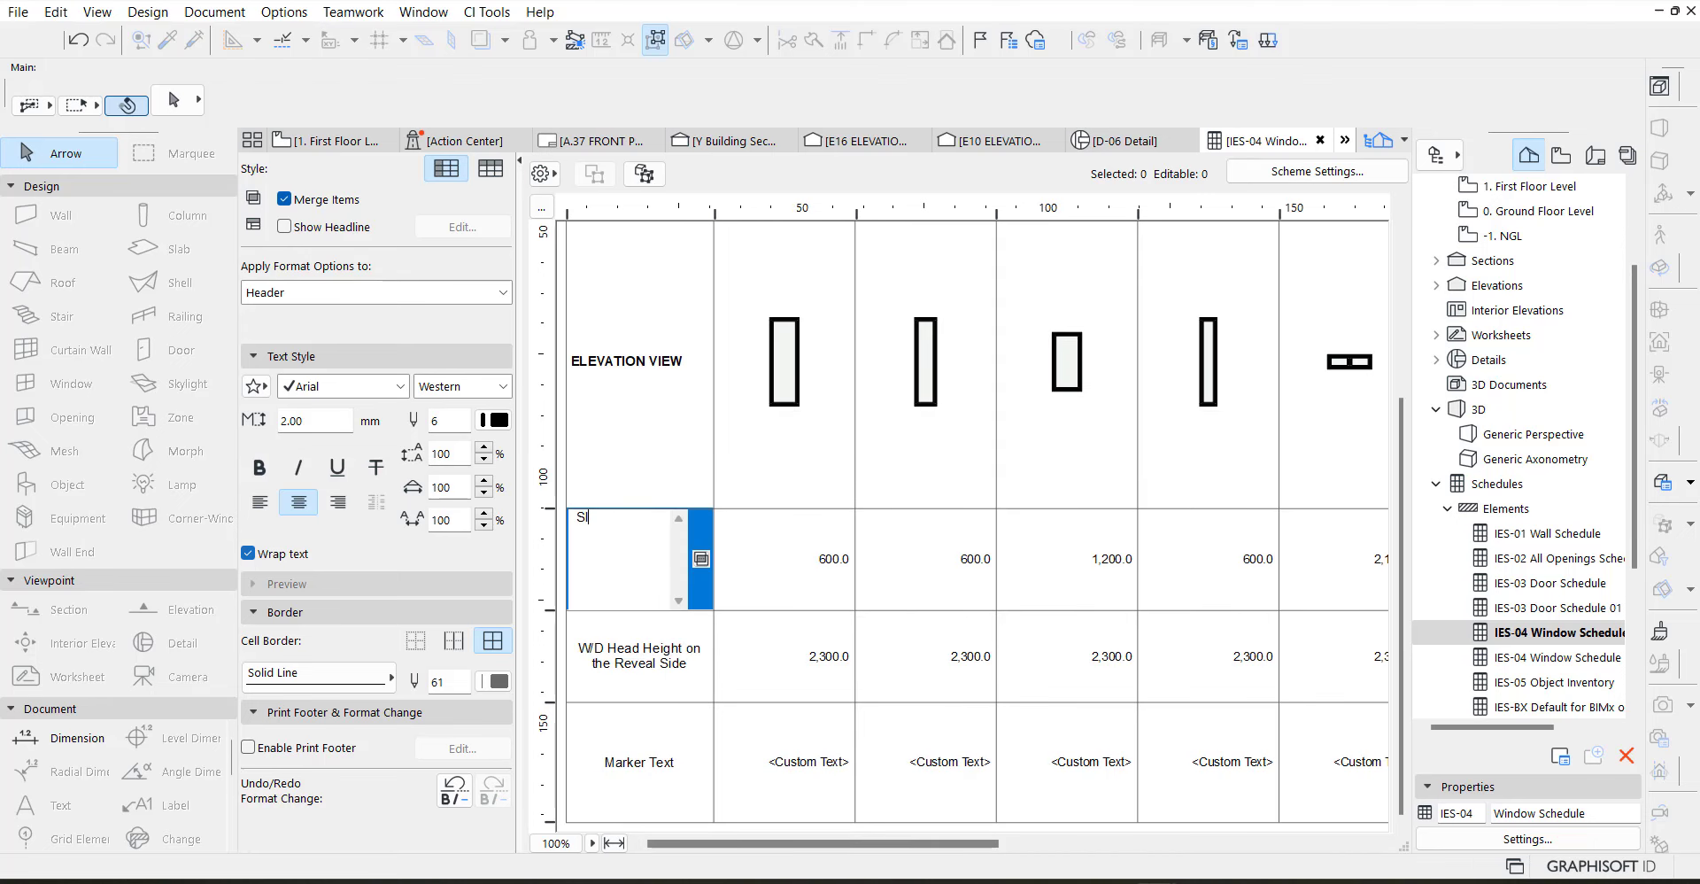
text(LL HEIGHT)
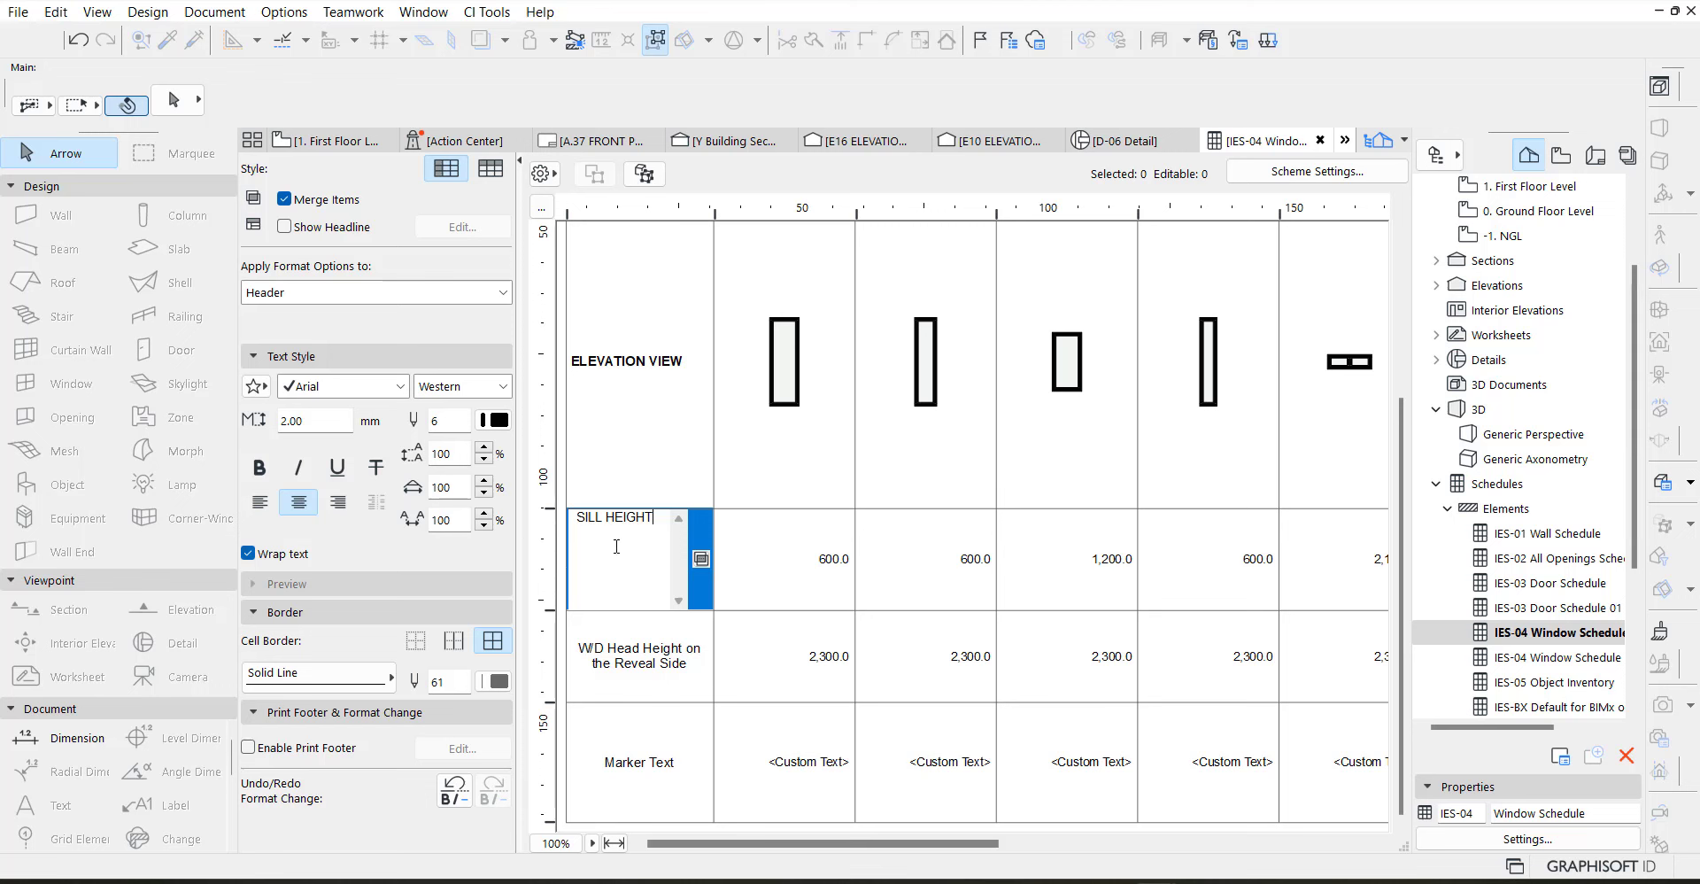
Make the SILL HEIGHT header text bold to match the ELEVATION VIEW header
click(635, 409)
click(617, 401)
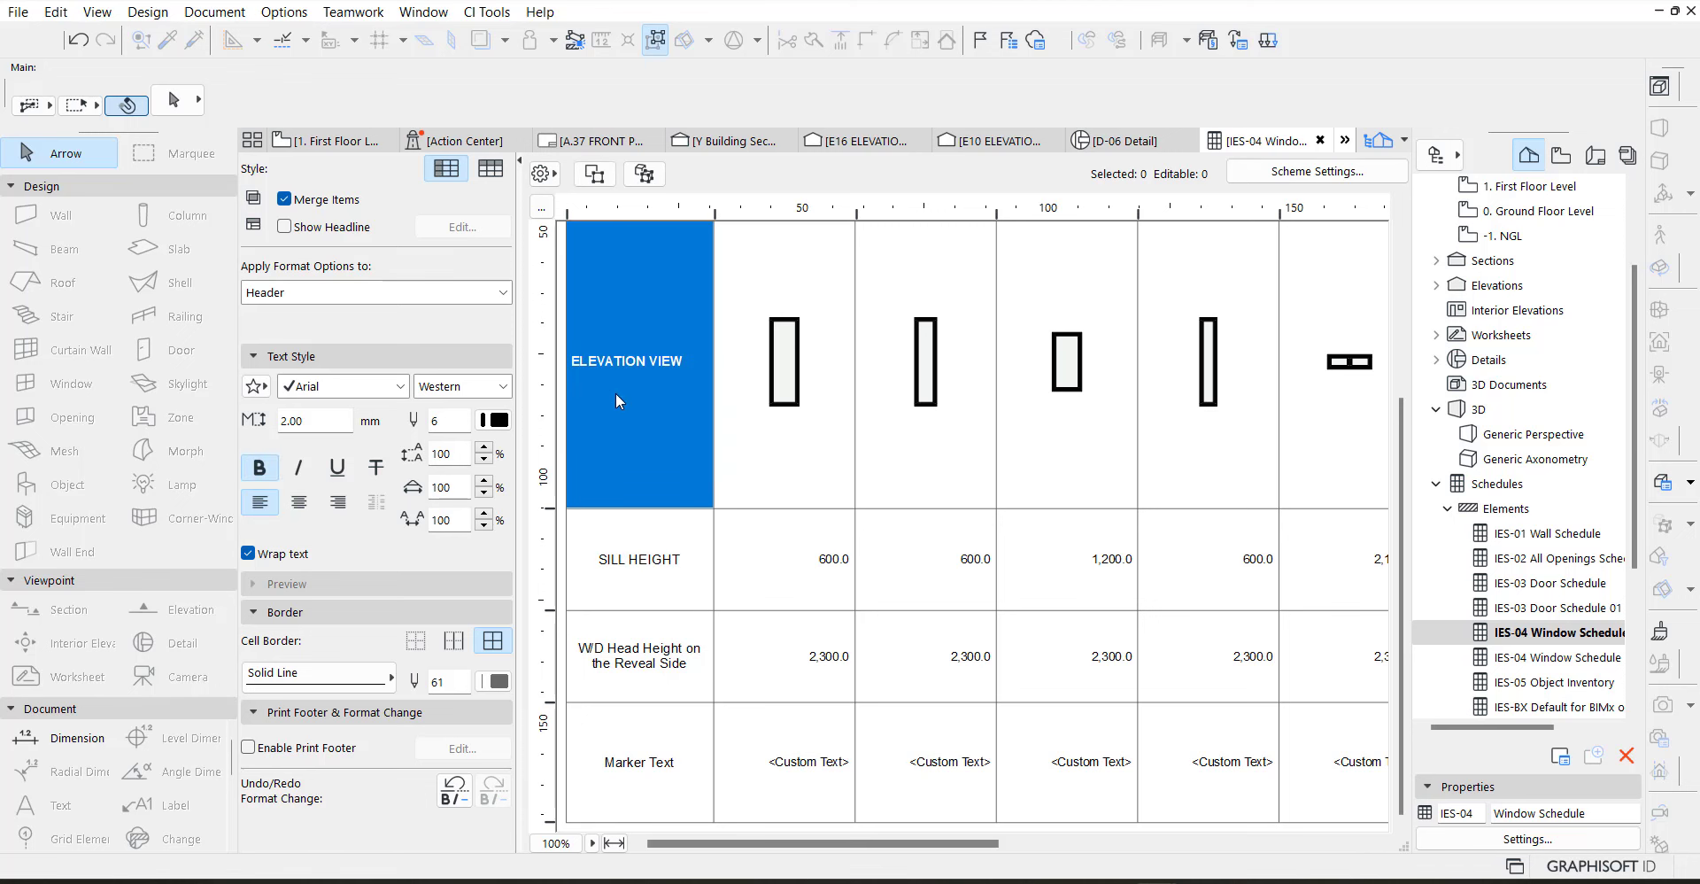
double_click(619, 567)
click(258, 467)
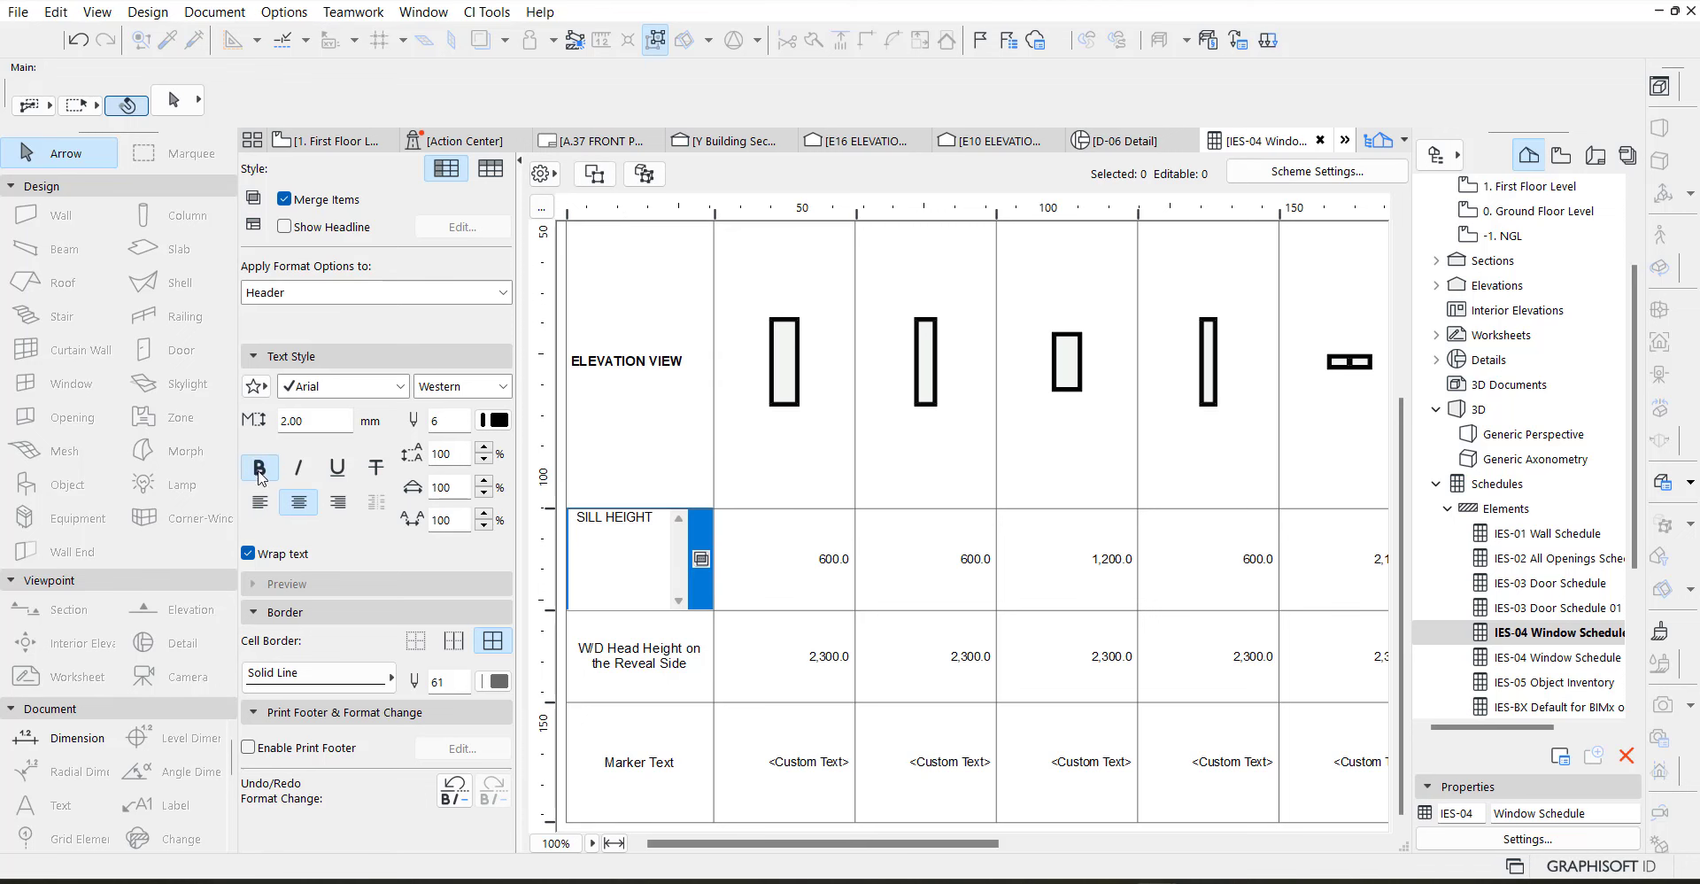
Left-align the SILL HEIGHT header text to match the ELEVATION VIEW header
click(260, 502)
click(642, 398)
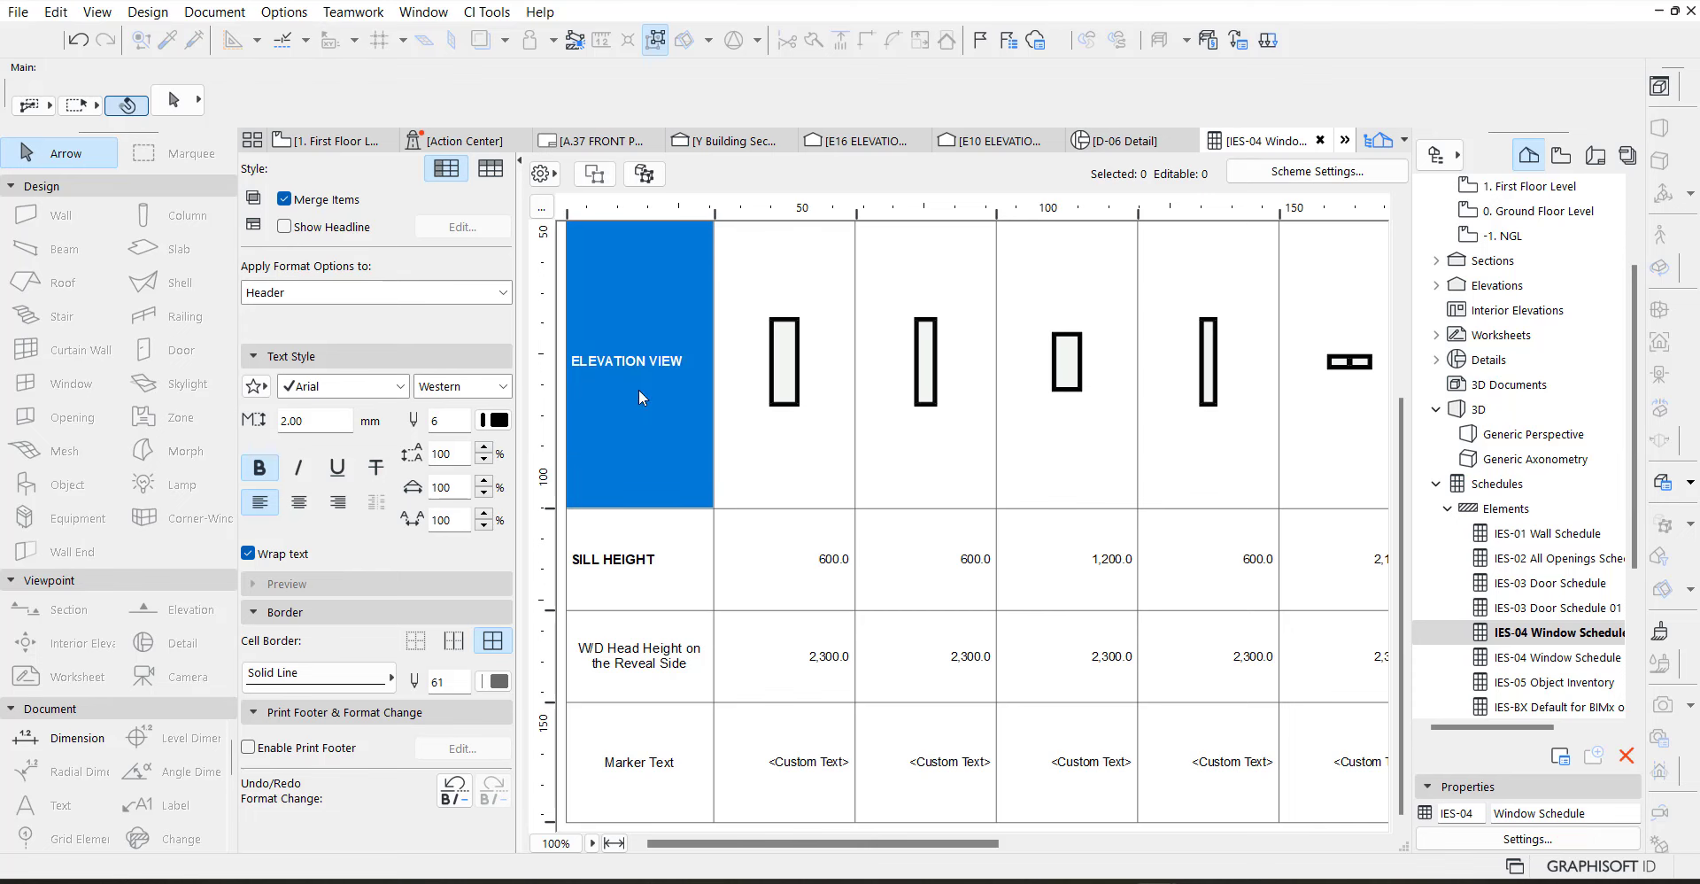
Check the text formatting of the schedule's row headers from PLAN SYMBOL up to WINDOW TAG
scroll(667, 473, up, 3)
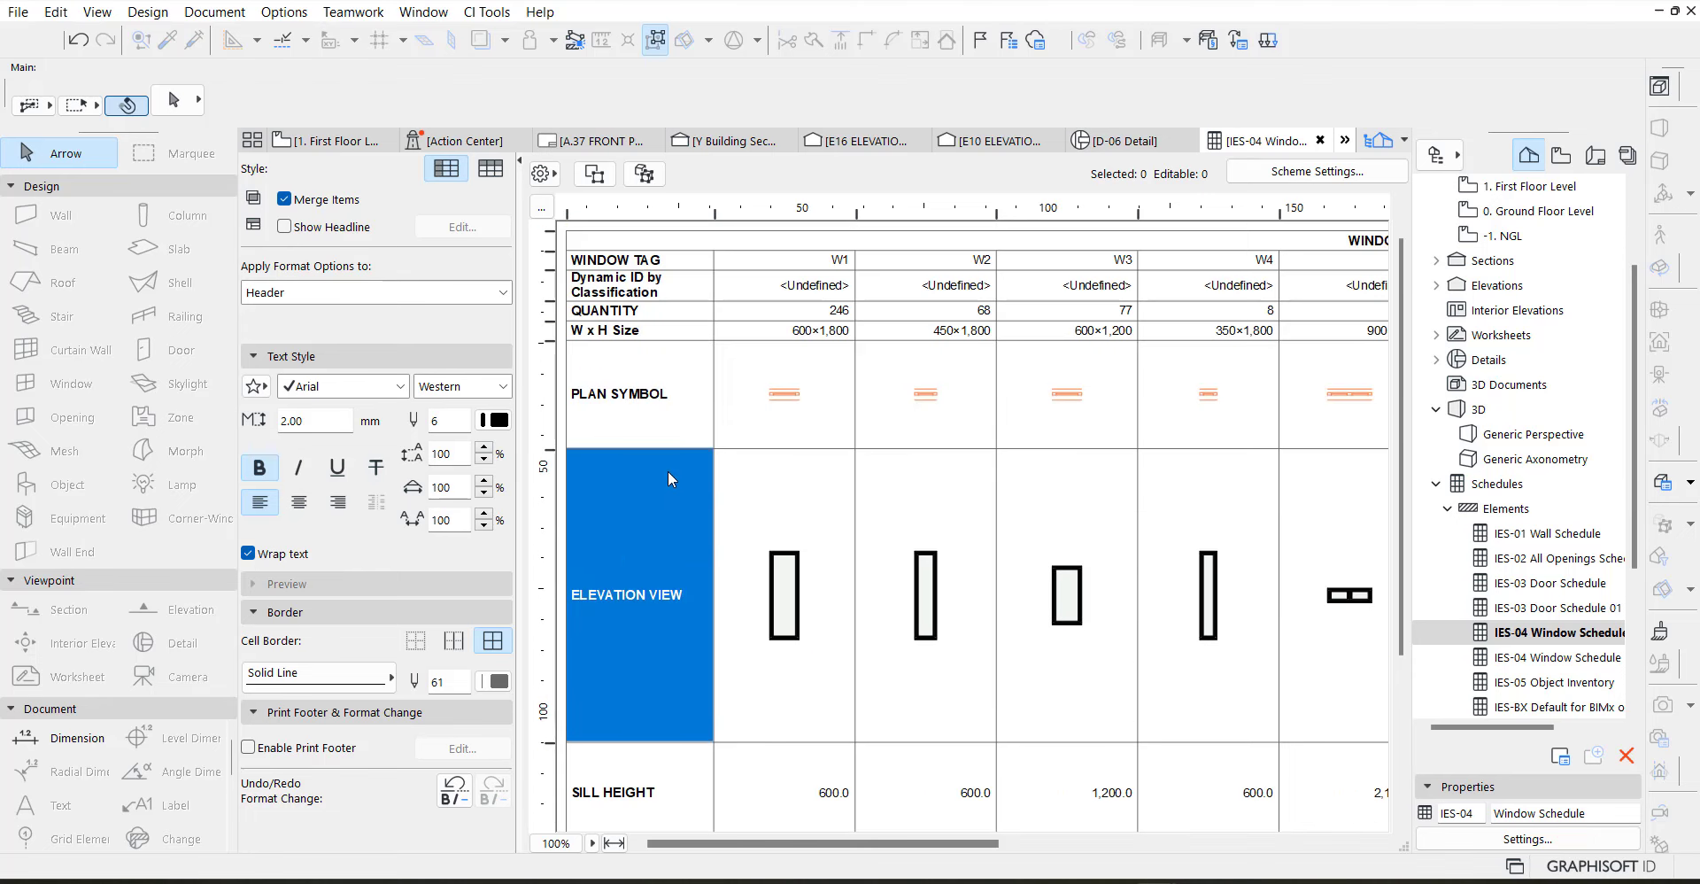
click(652, 409)
click(634, 329)
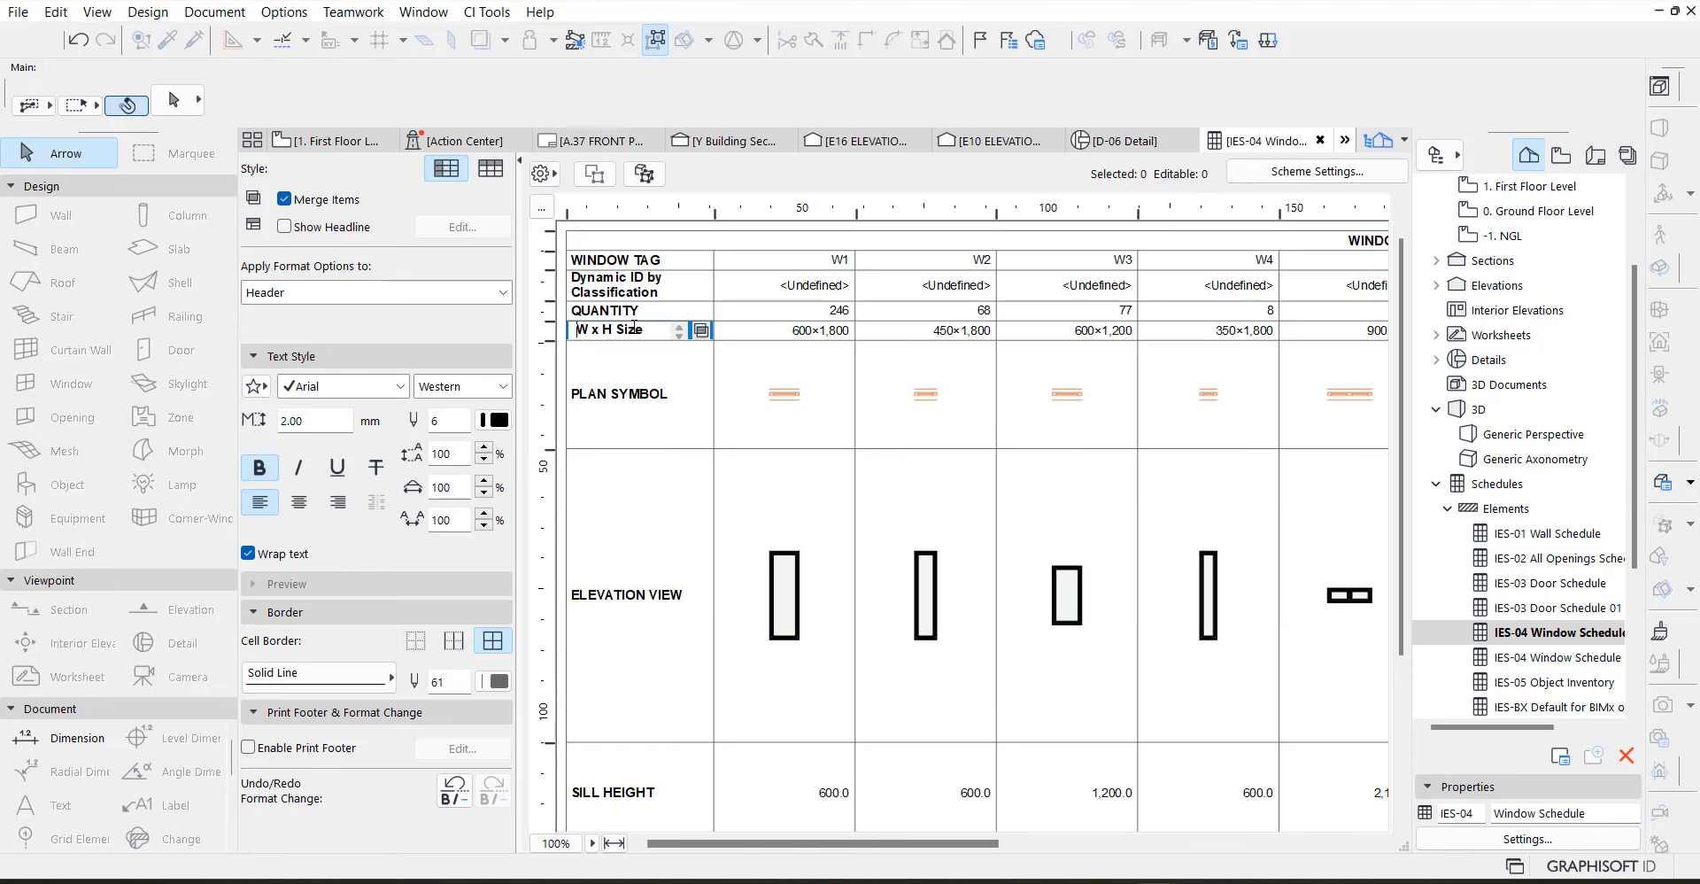
click(644, 310)
click(655, 283)
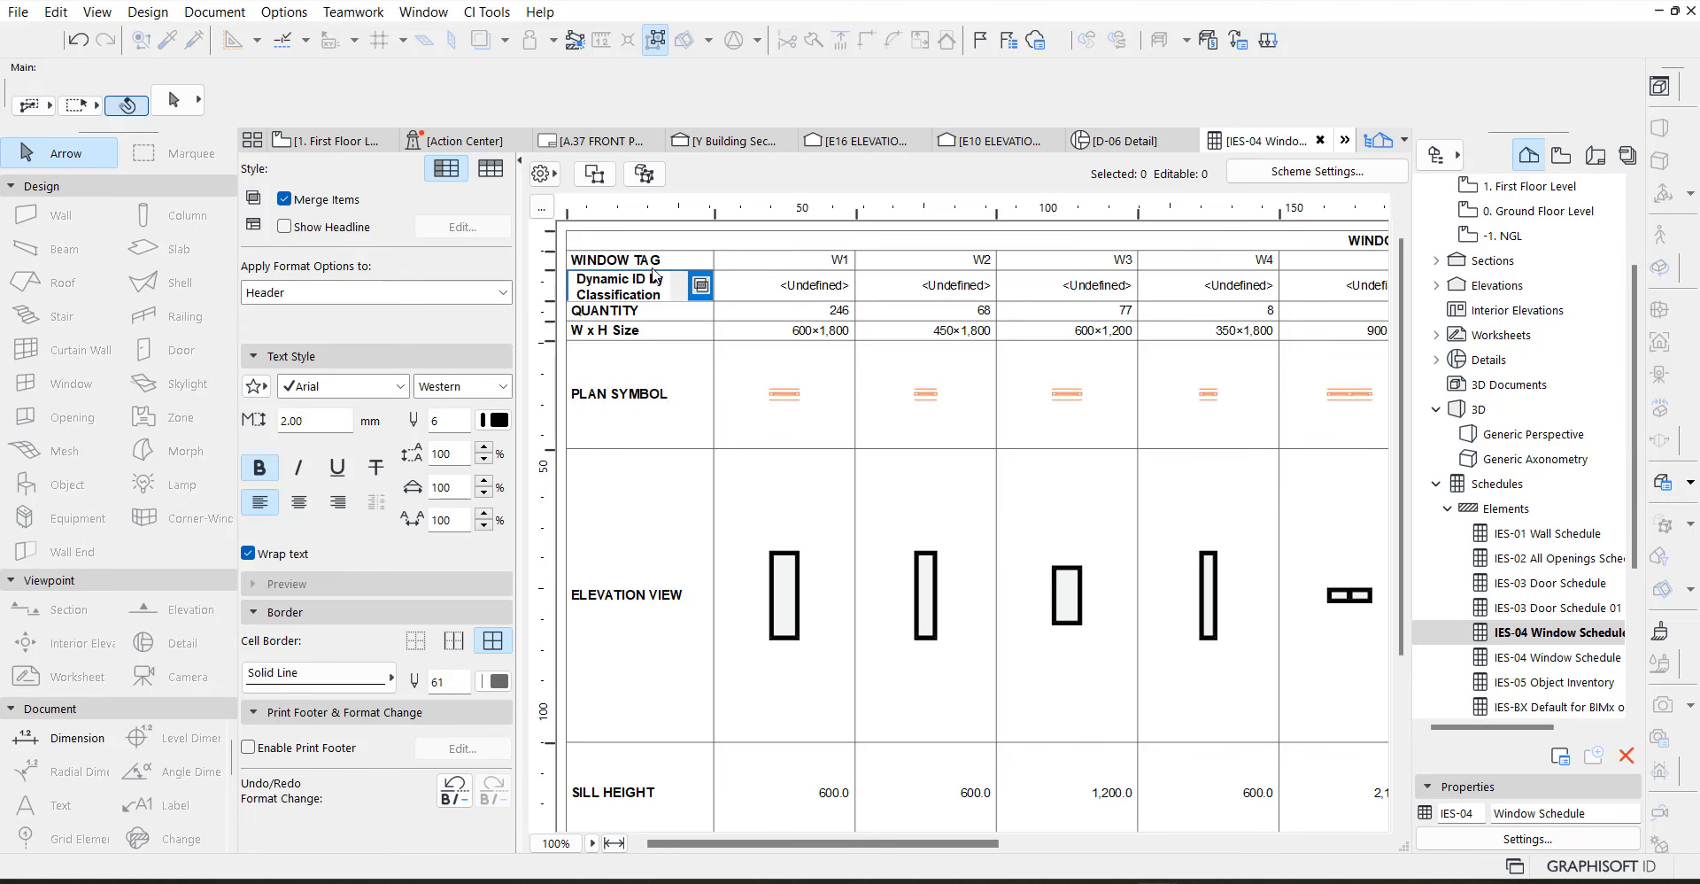
click(656, 258)
scroll(652, 638, down, 3)
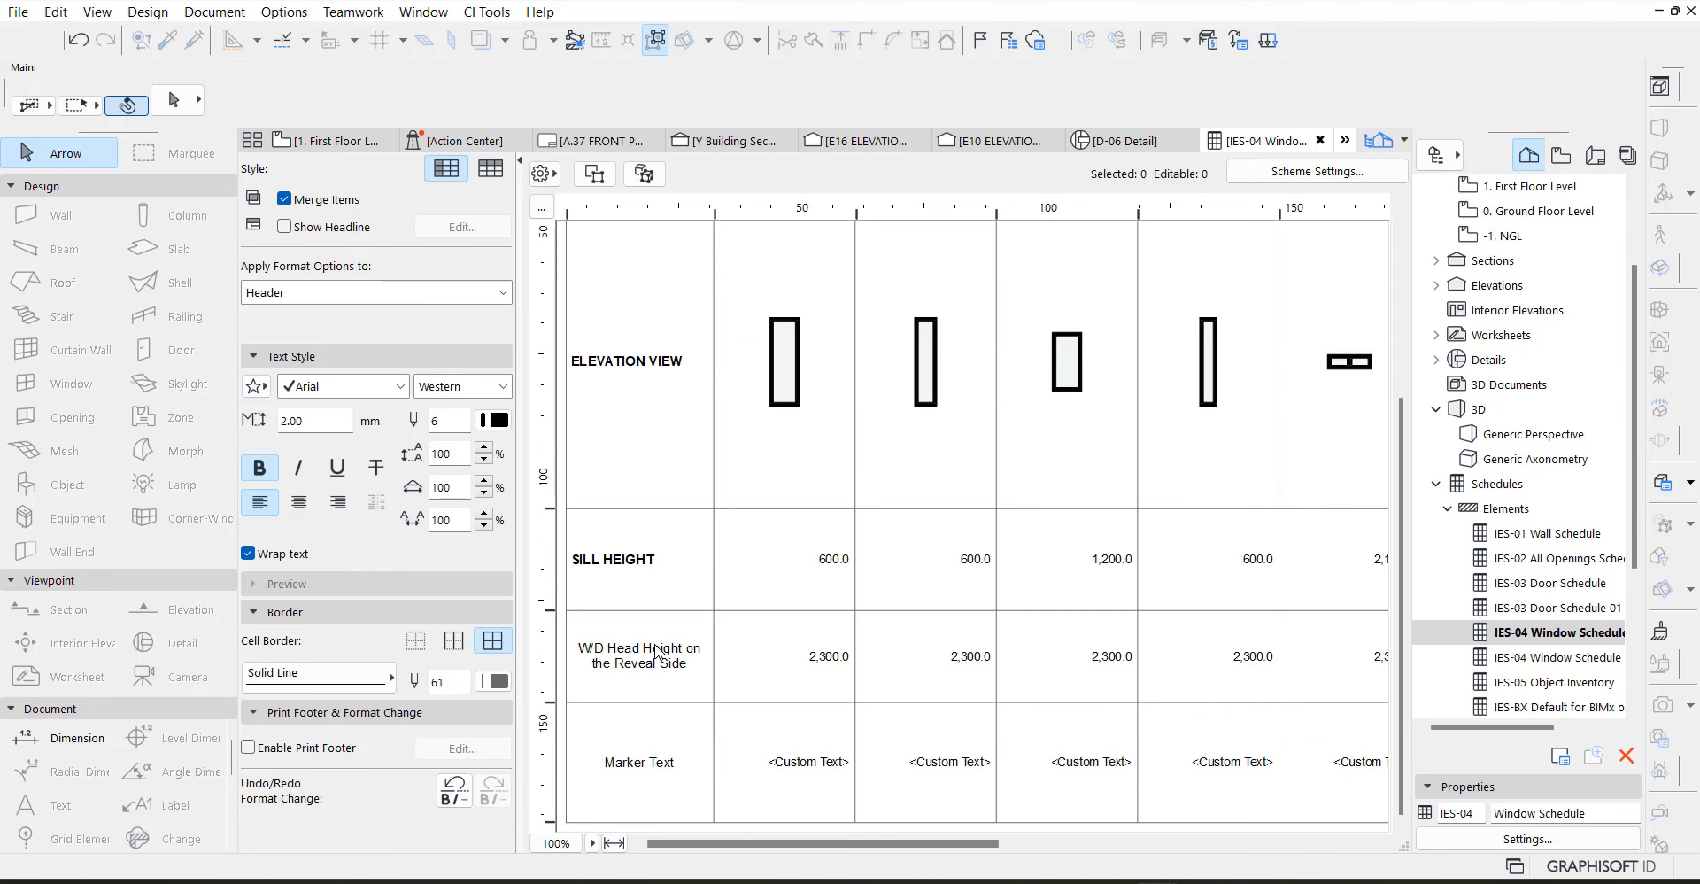
Review the W/D Head Height and Marker Text rows across all windows, along with the schedule's list of fields
click(634, 638)
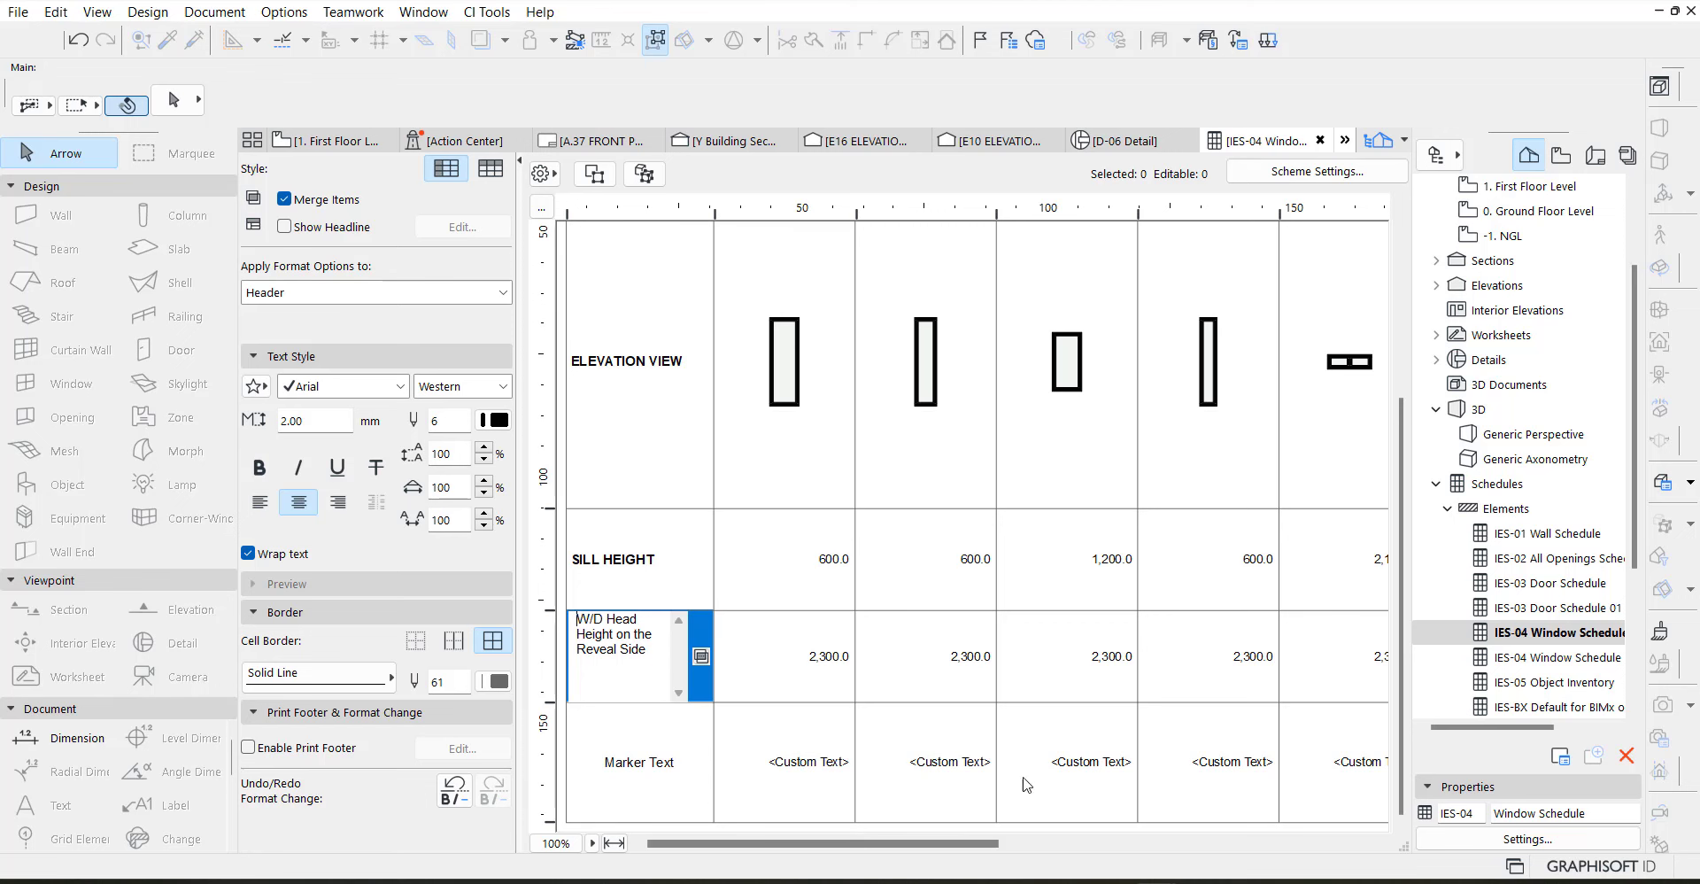
click(904, 852)
drag(904, 847, 1403, 863)
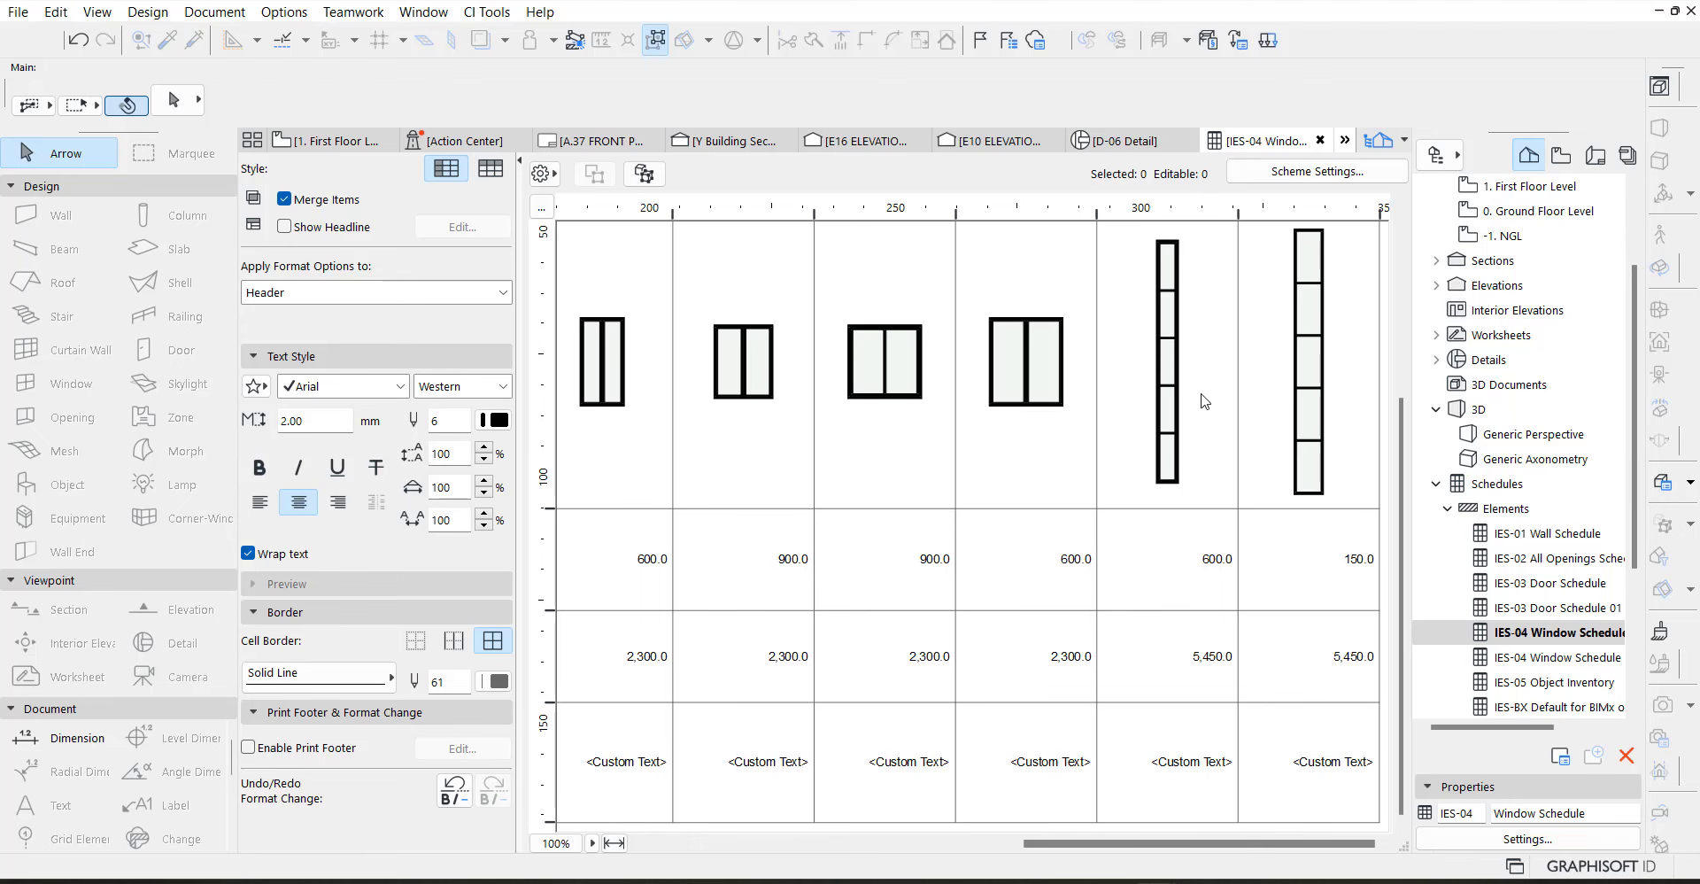
drag(1132, 852, 755, 852)
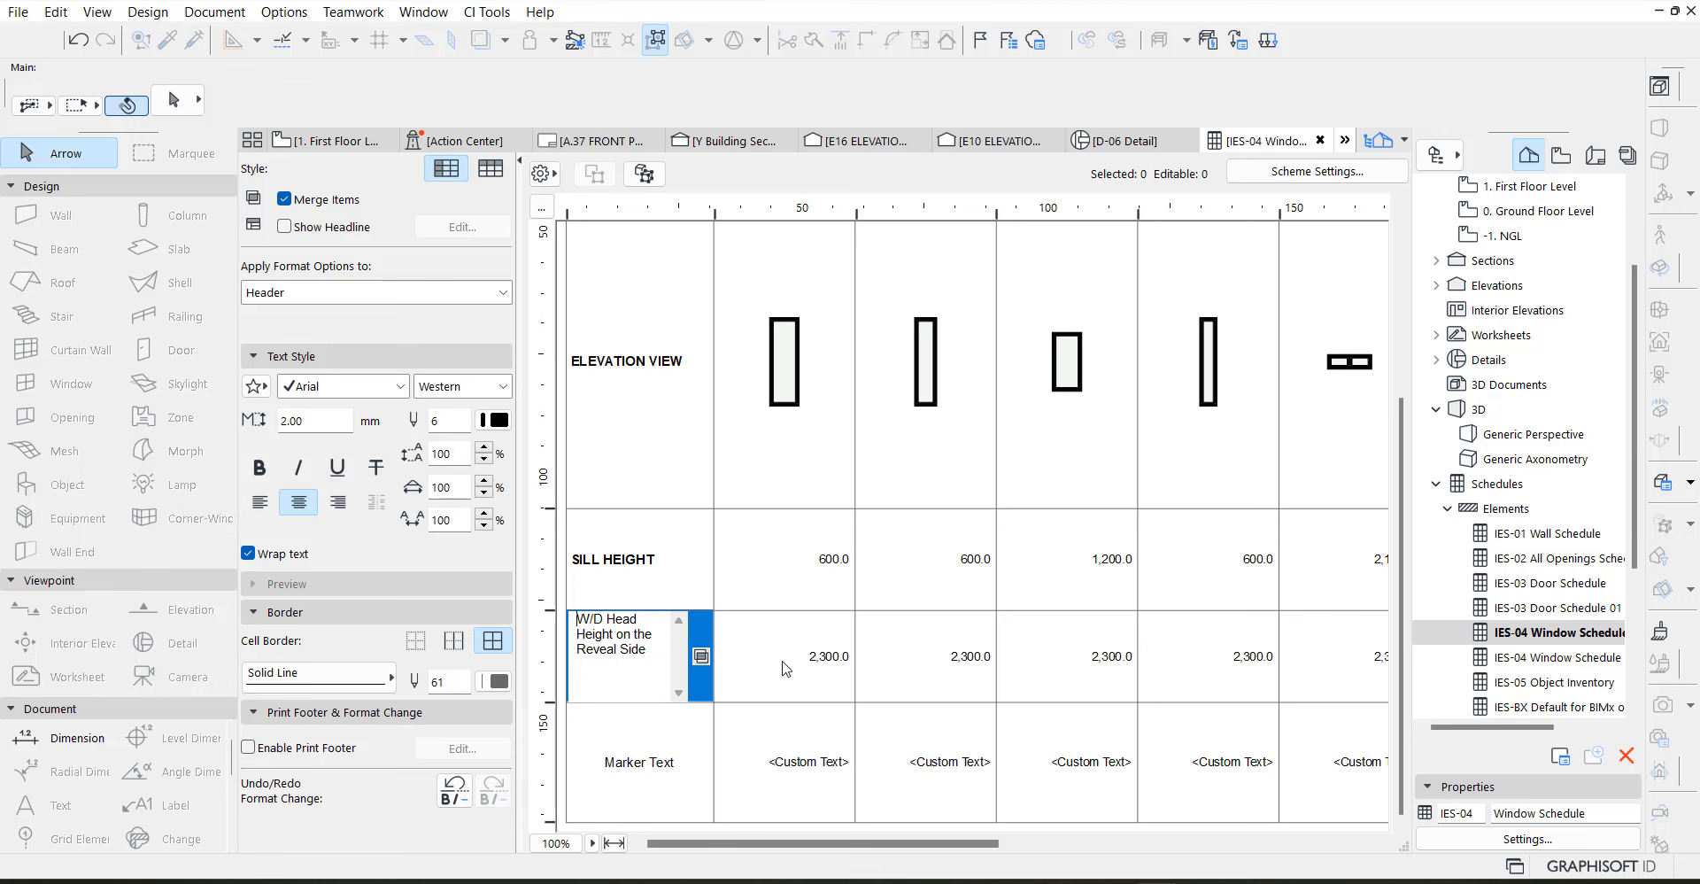
click(675, 770)
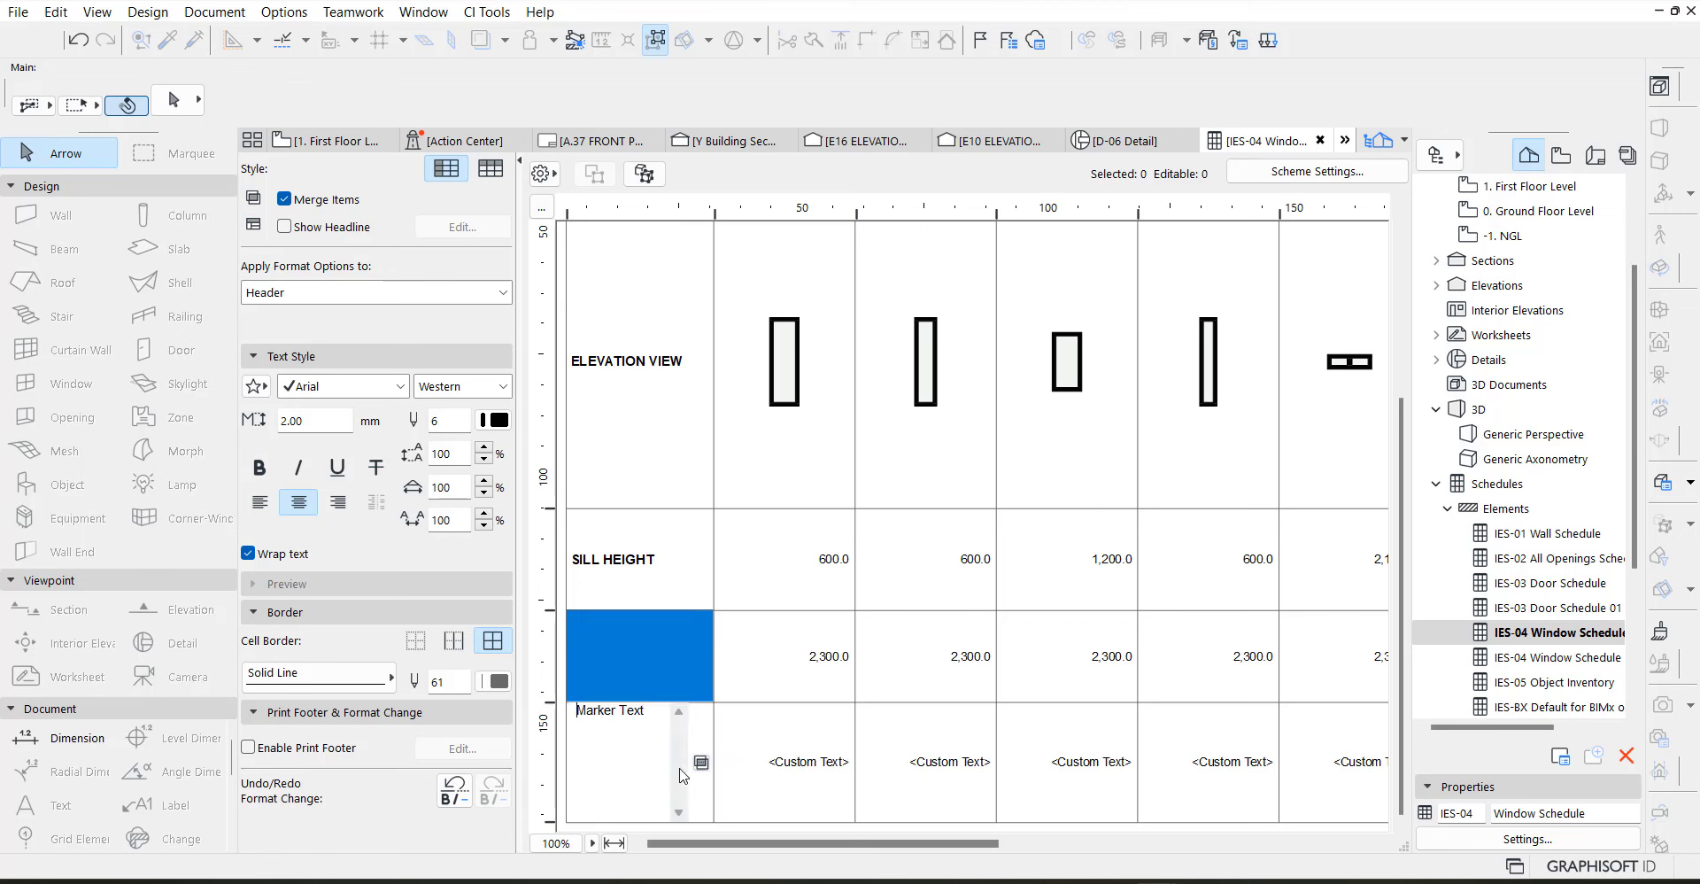
click(1308, 176)
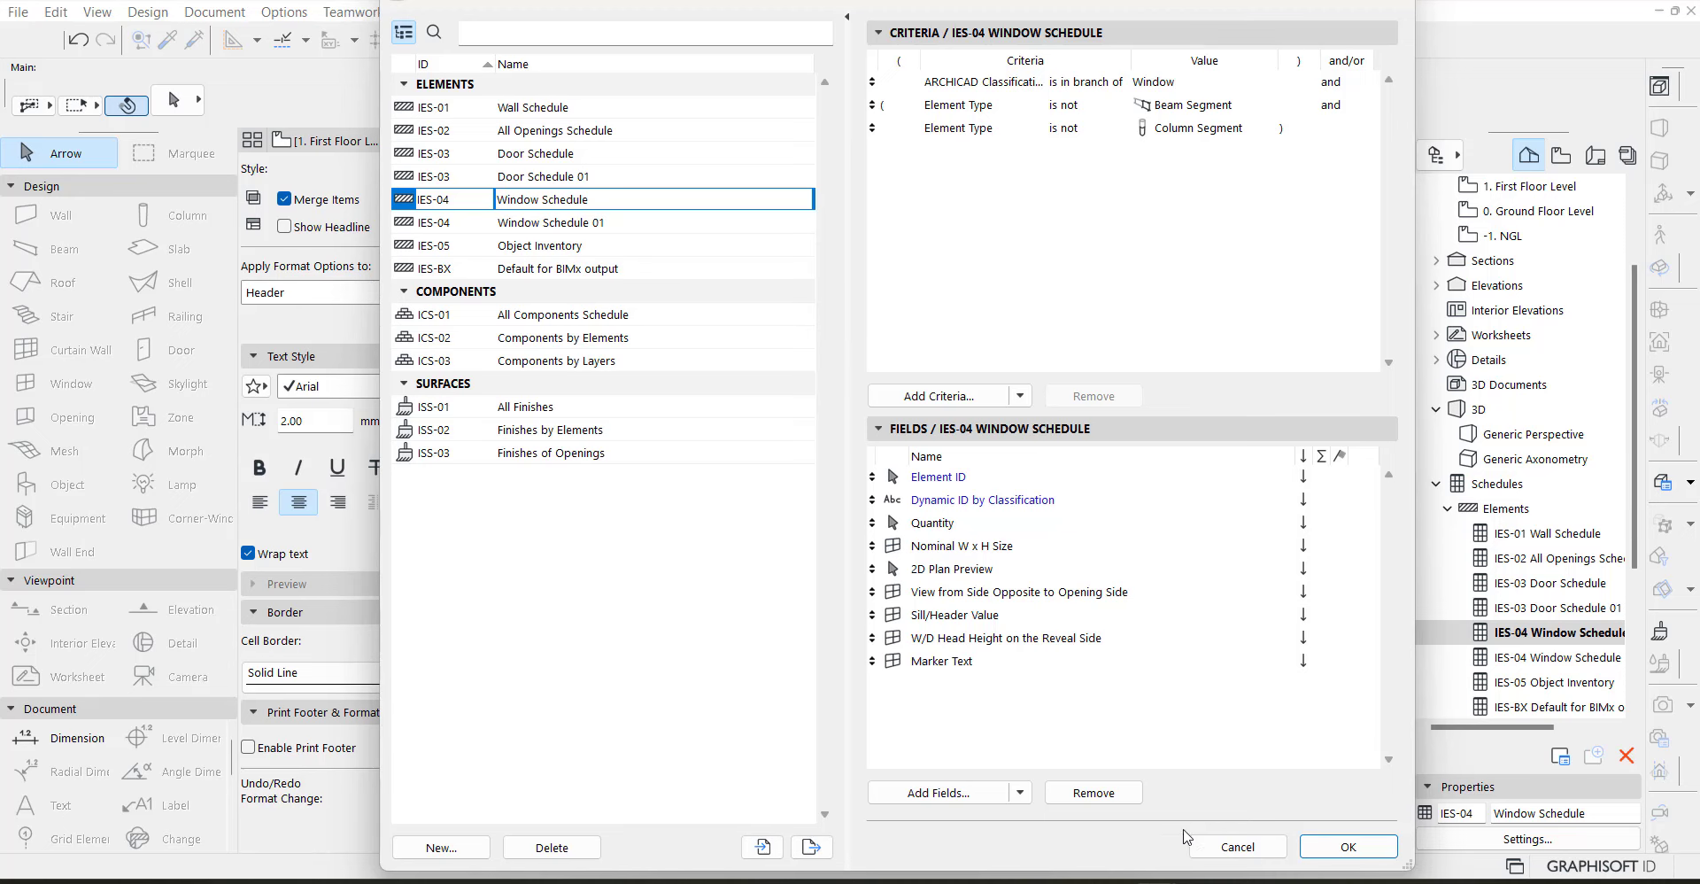
click(1347, 847)
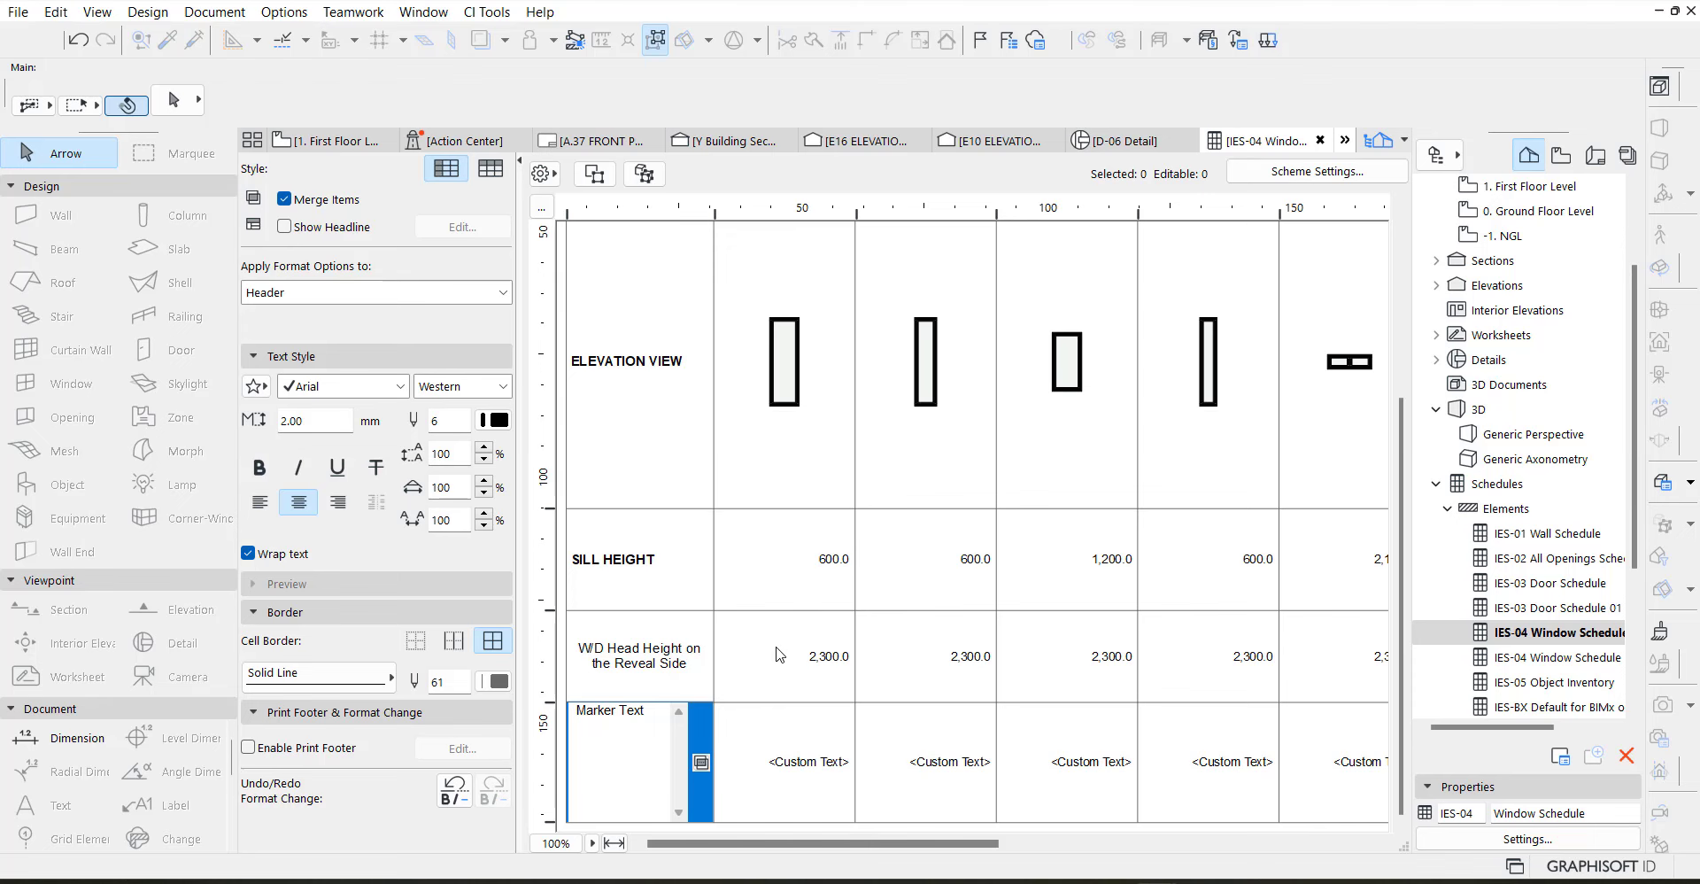
scroll(771, 546, up, 3)
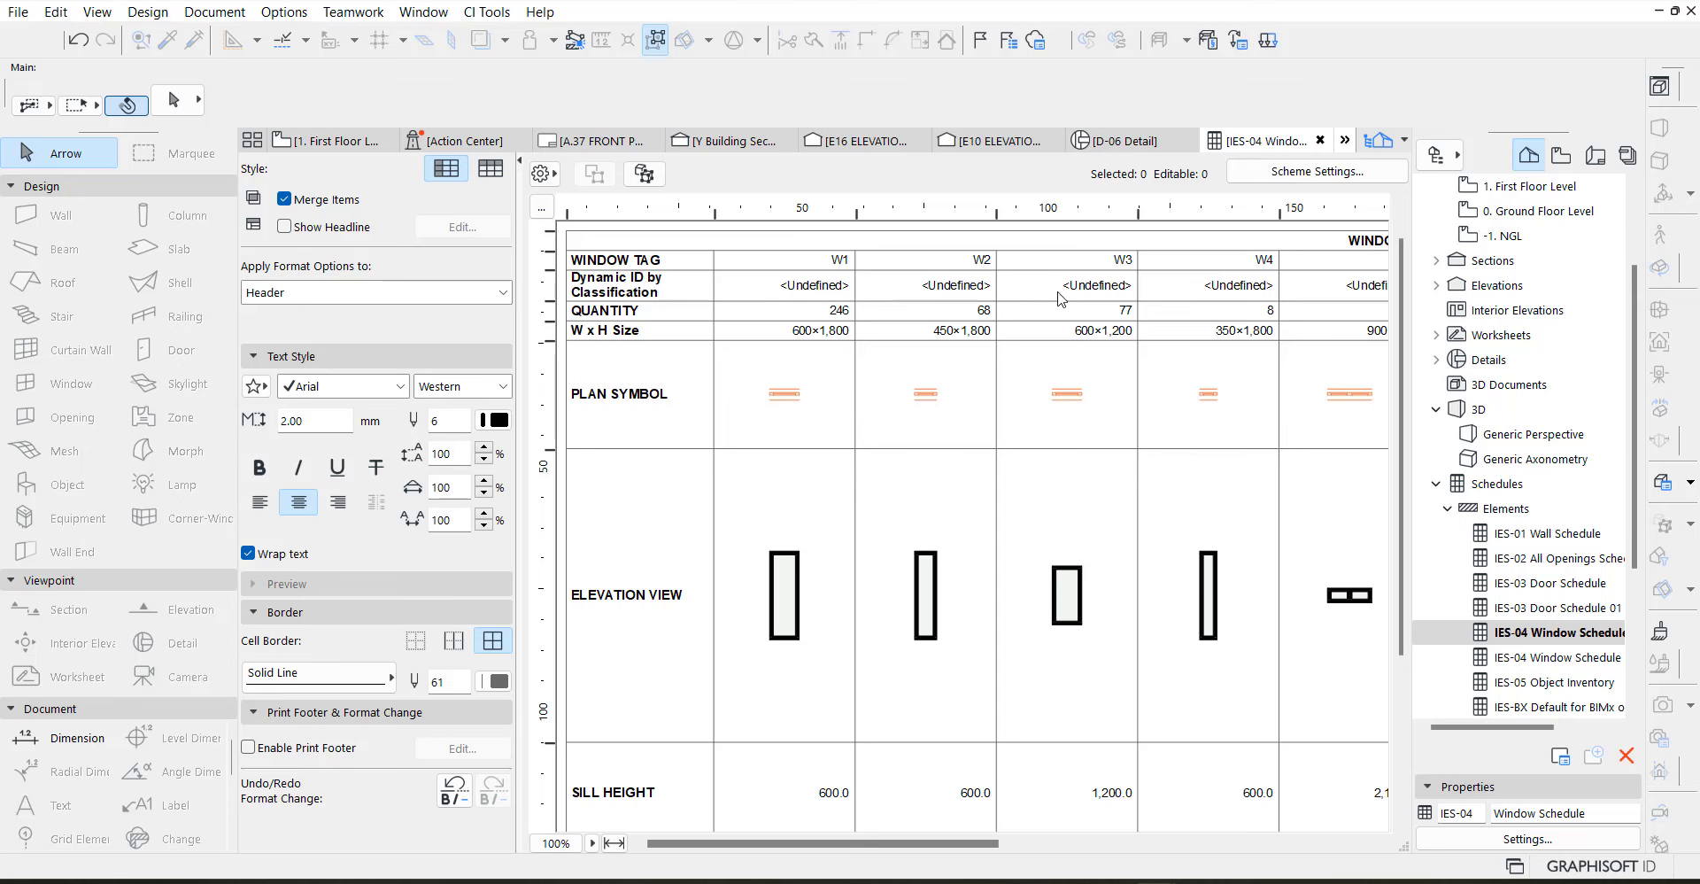
Remove the Dynamic ID by Classification, W/D Head Height on the Reveal Side and Marker Text fields from the window schedule
click(1315, 173)
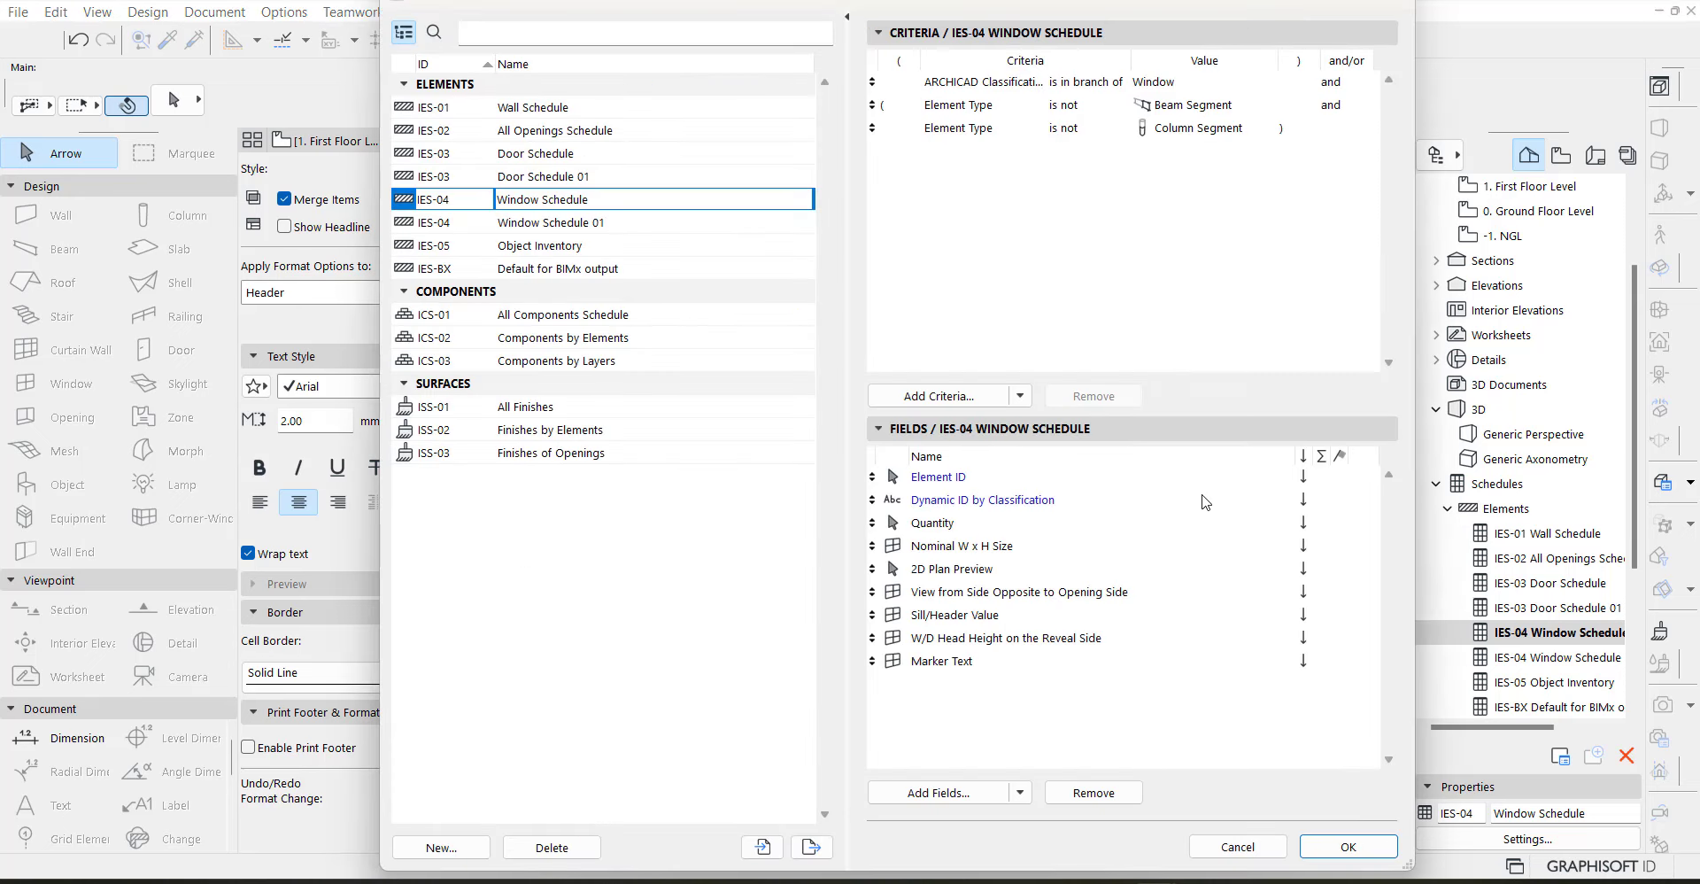
click(967, 504)
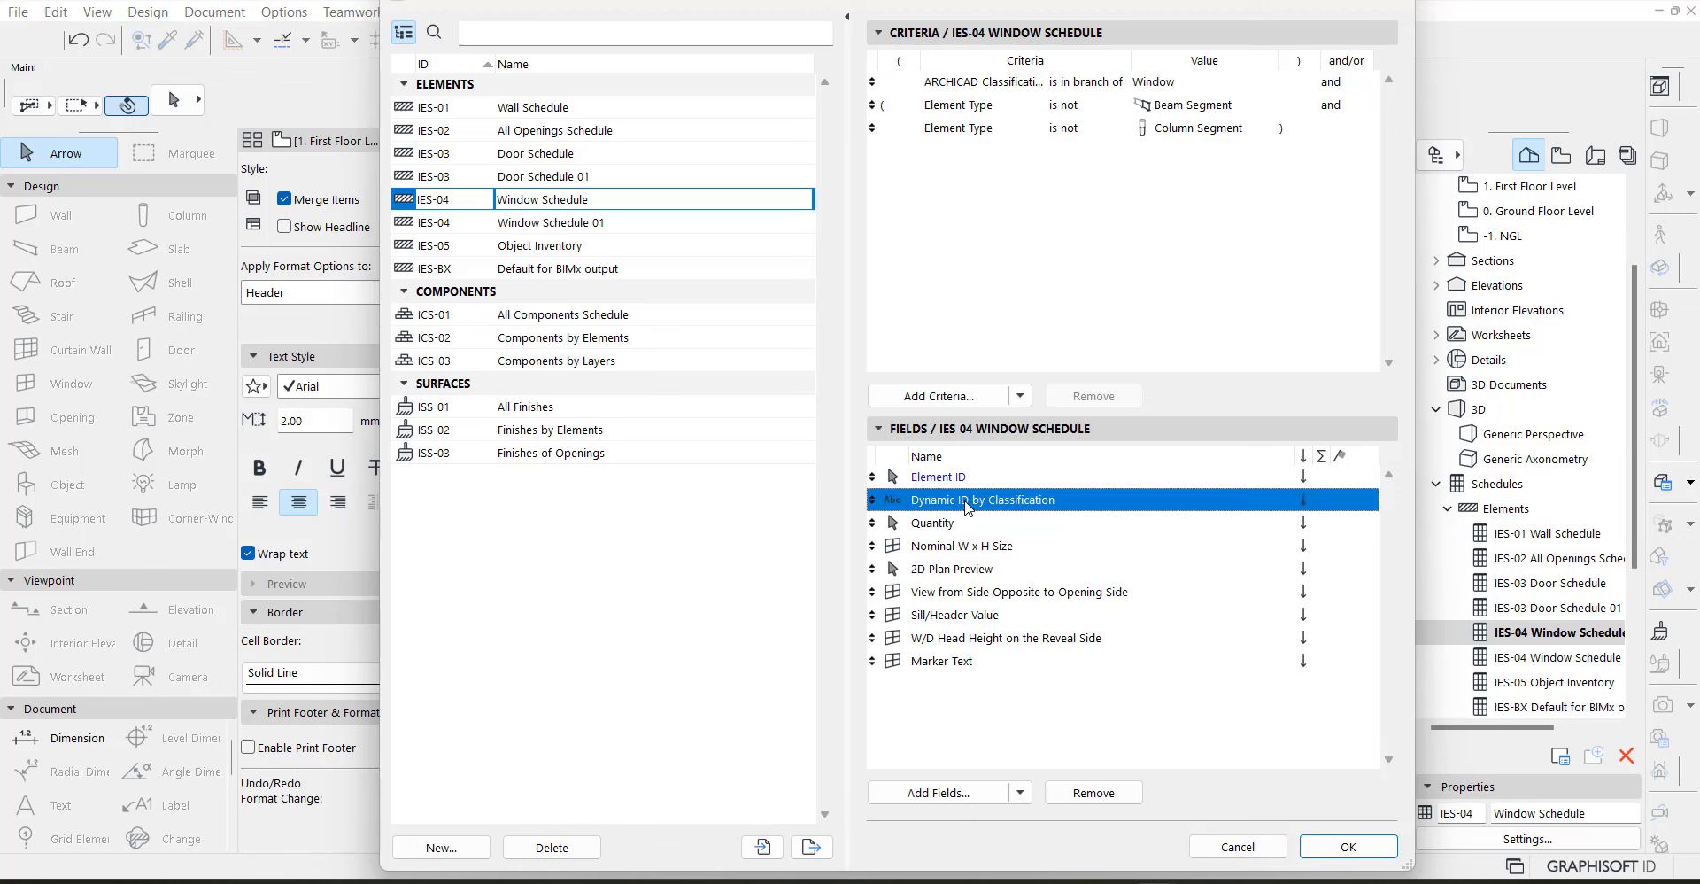
click(1095, 793)
click(958, 620)
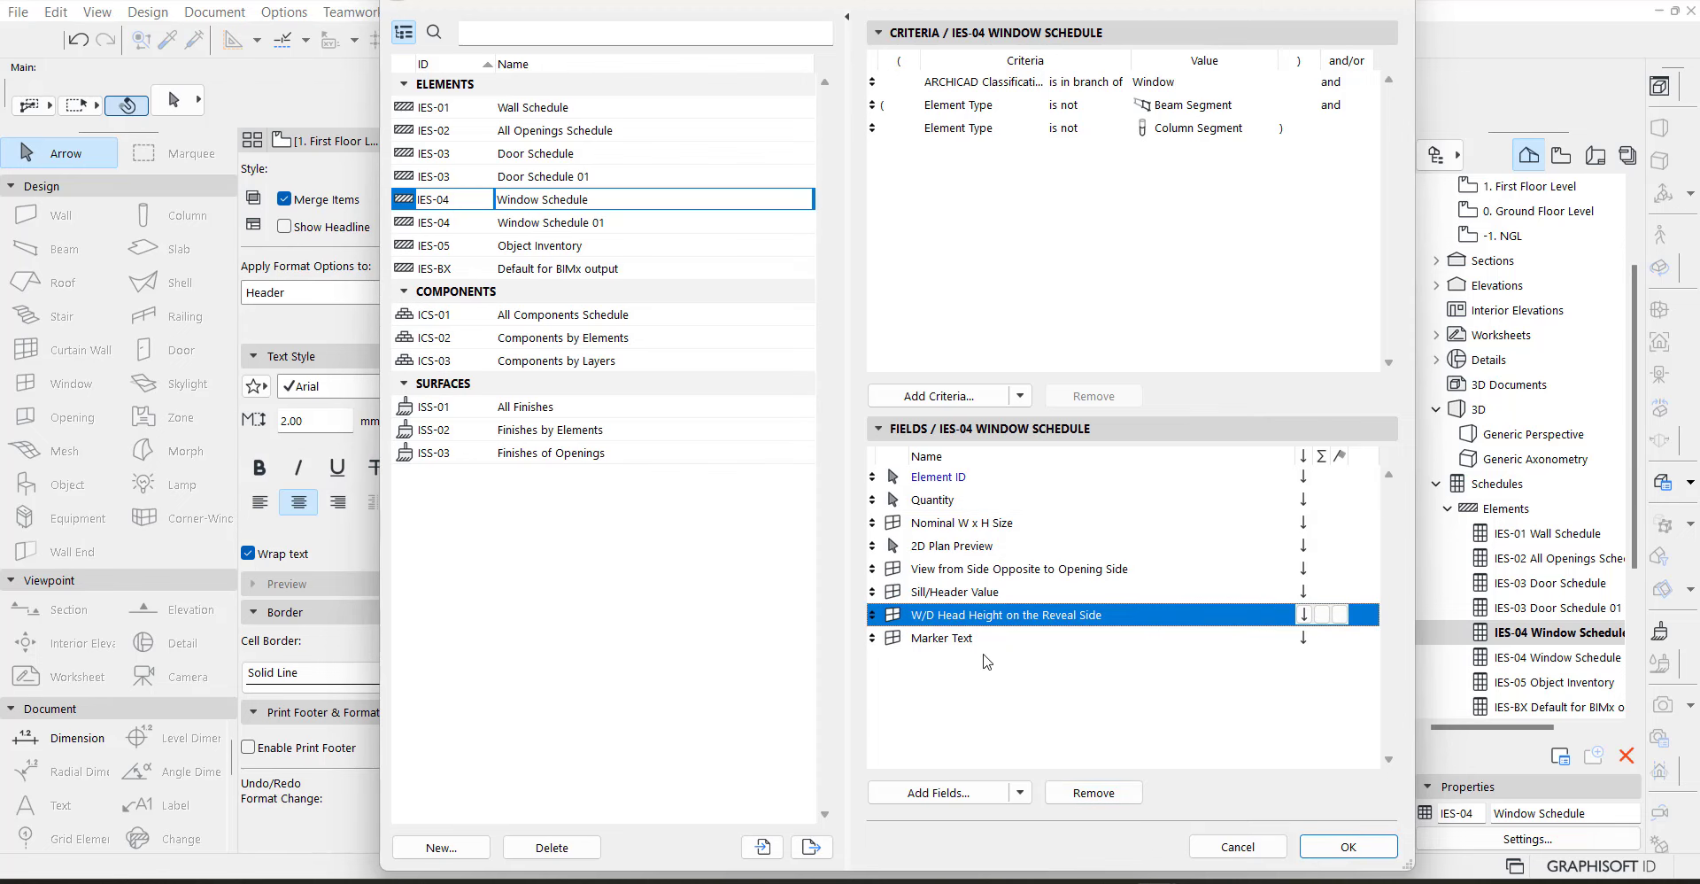
click(1094, 792)
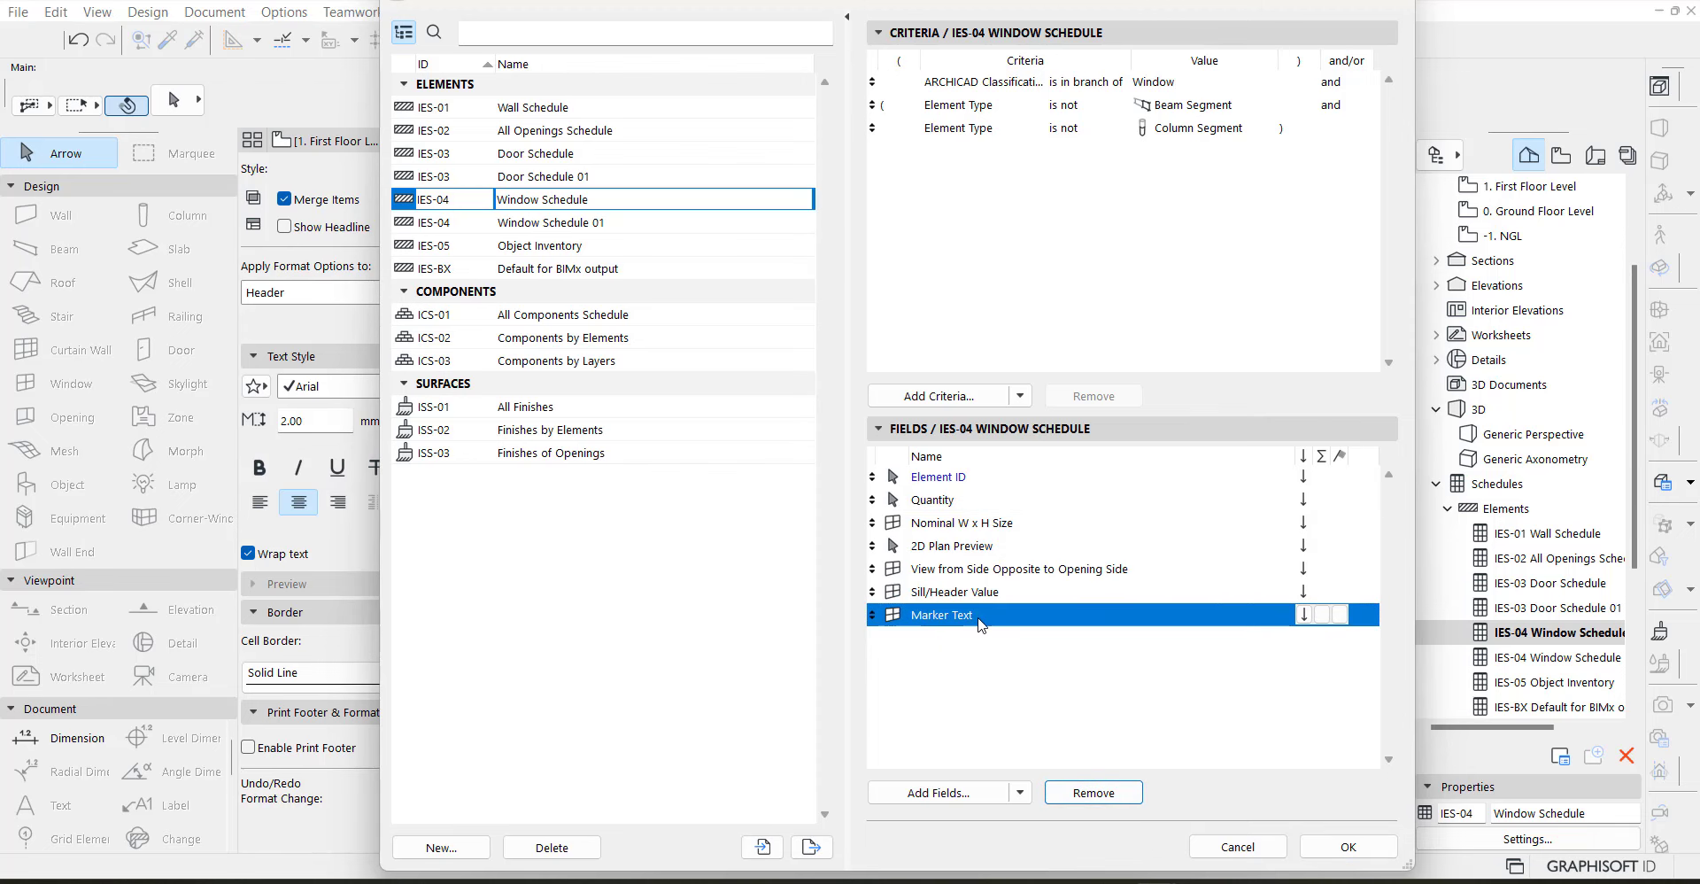
click(1075, 793)
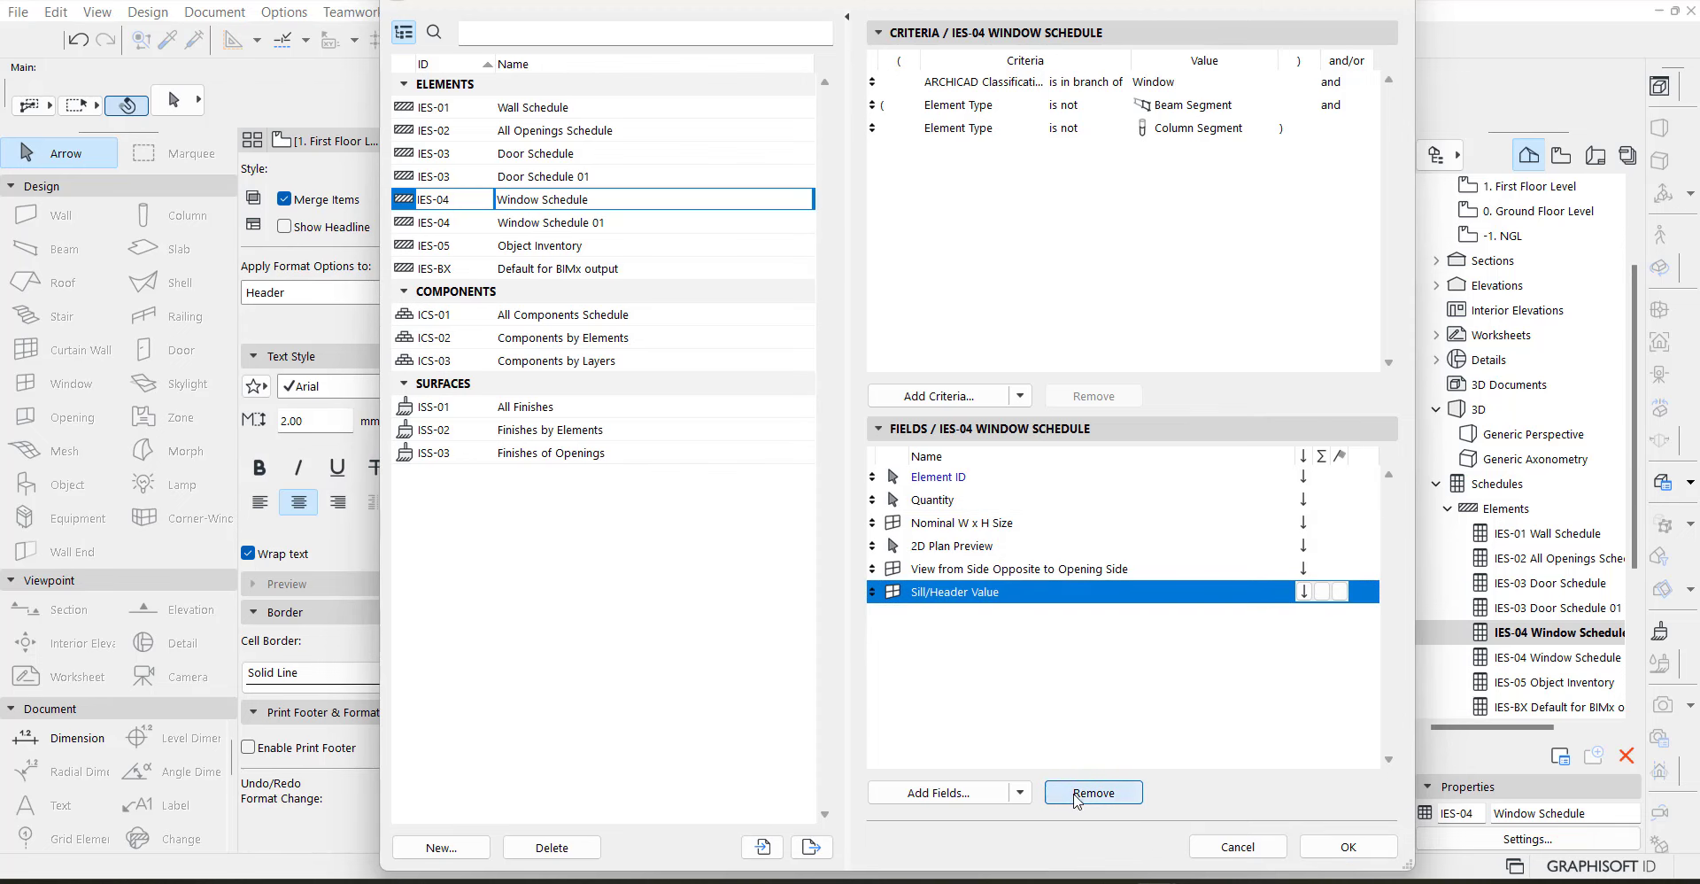
click(1316, 842)
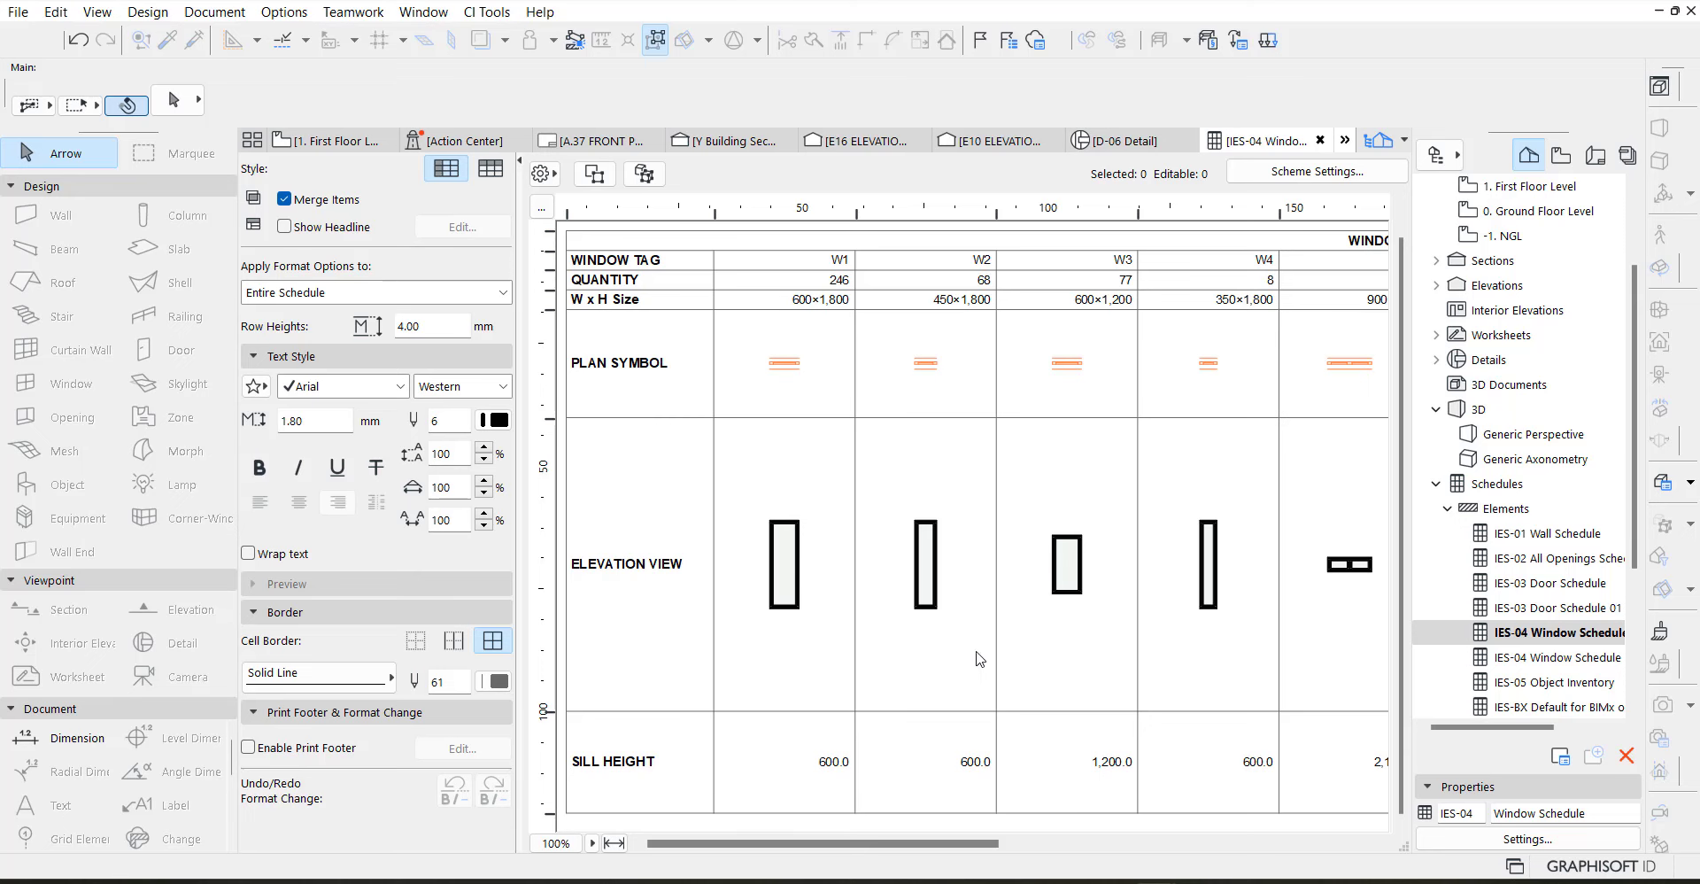
Add the General field Custom text 1 to the IES-04 Window Schedule scheme
click(1332, 171)
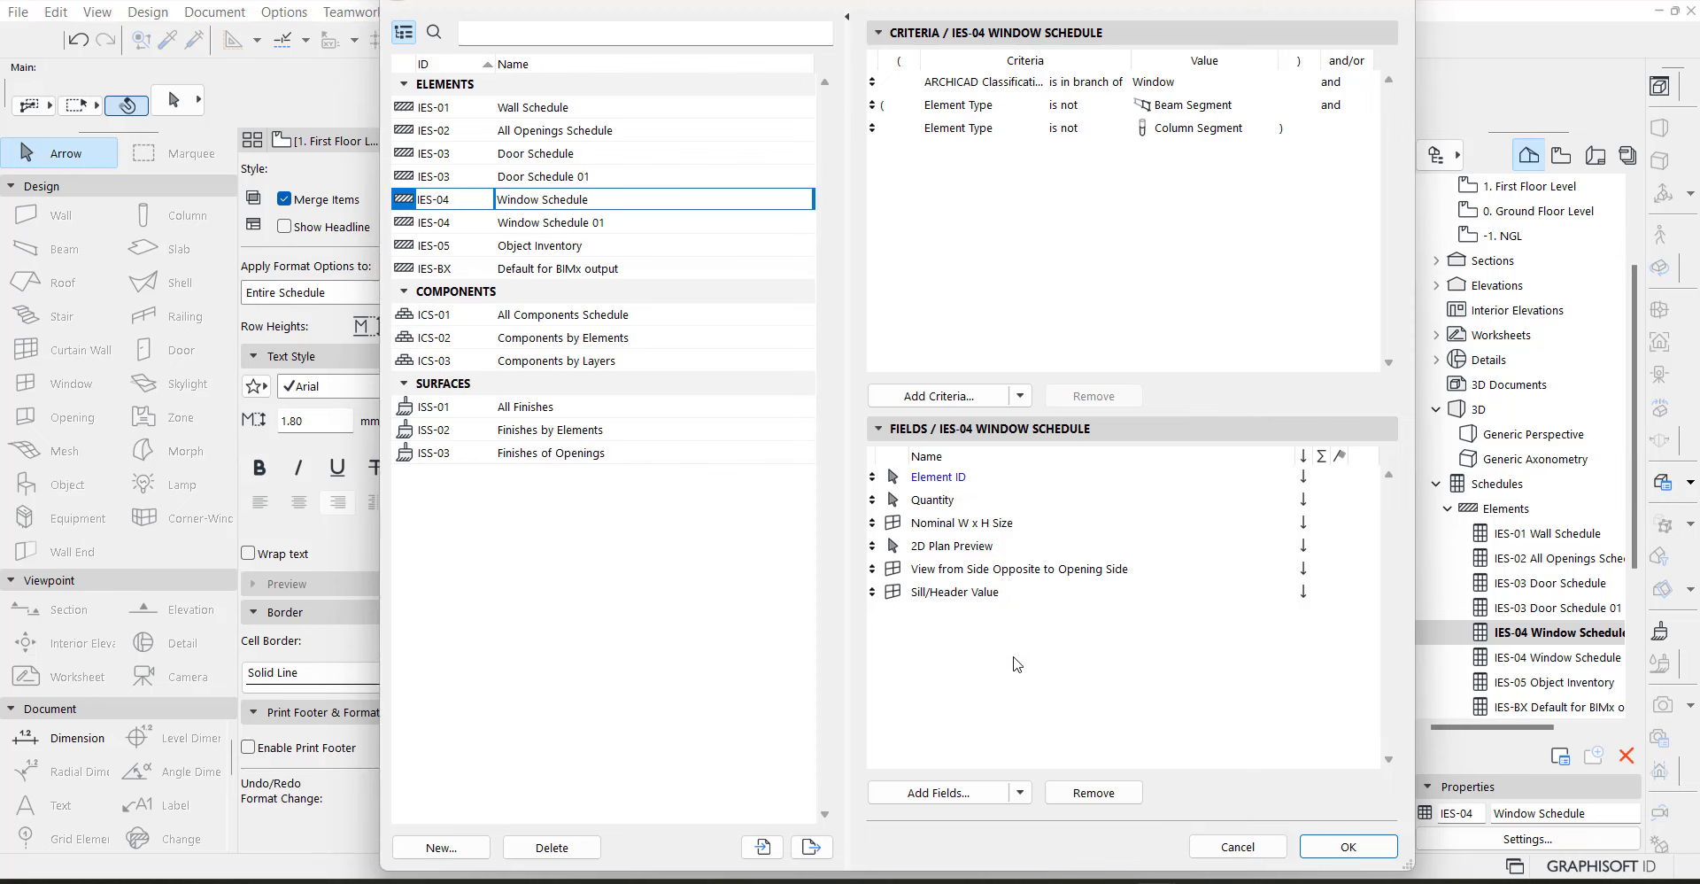
click(938, 792)
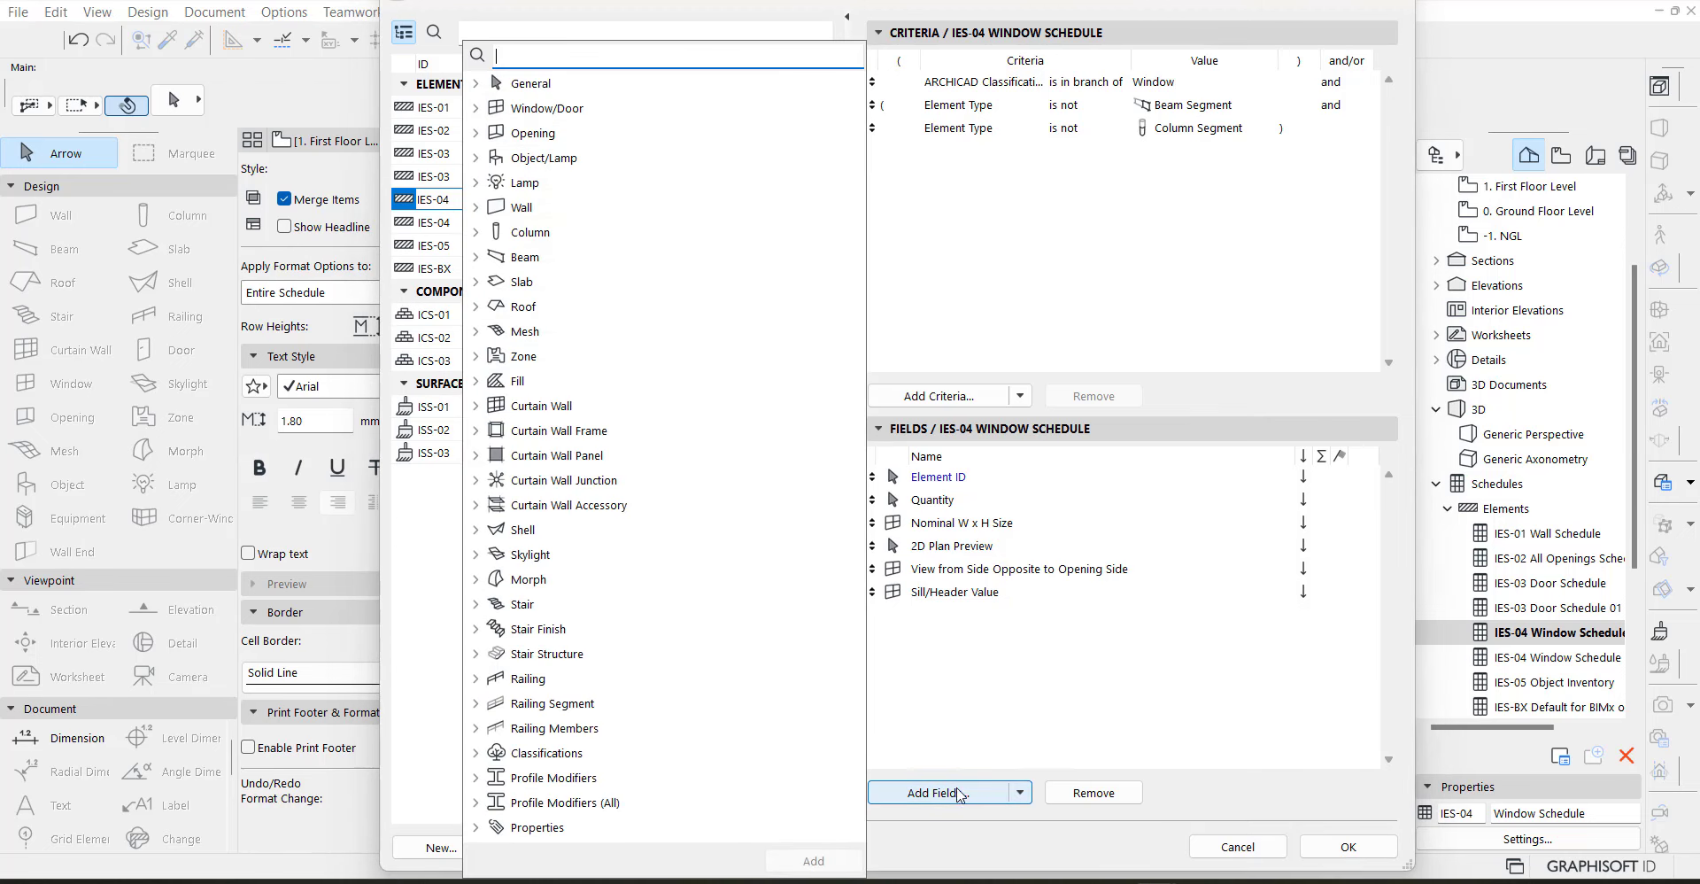
click(475, 108)
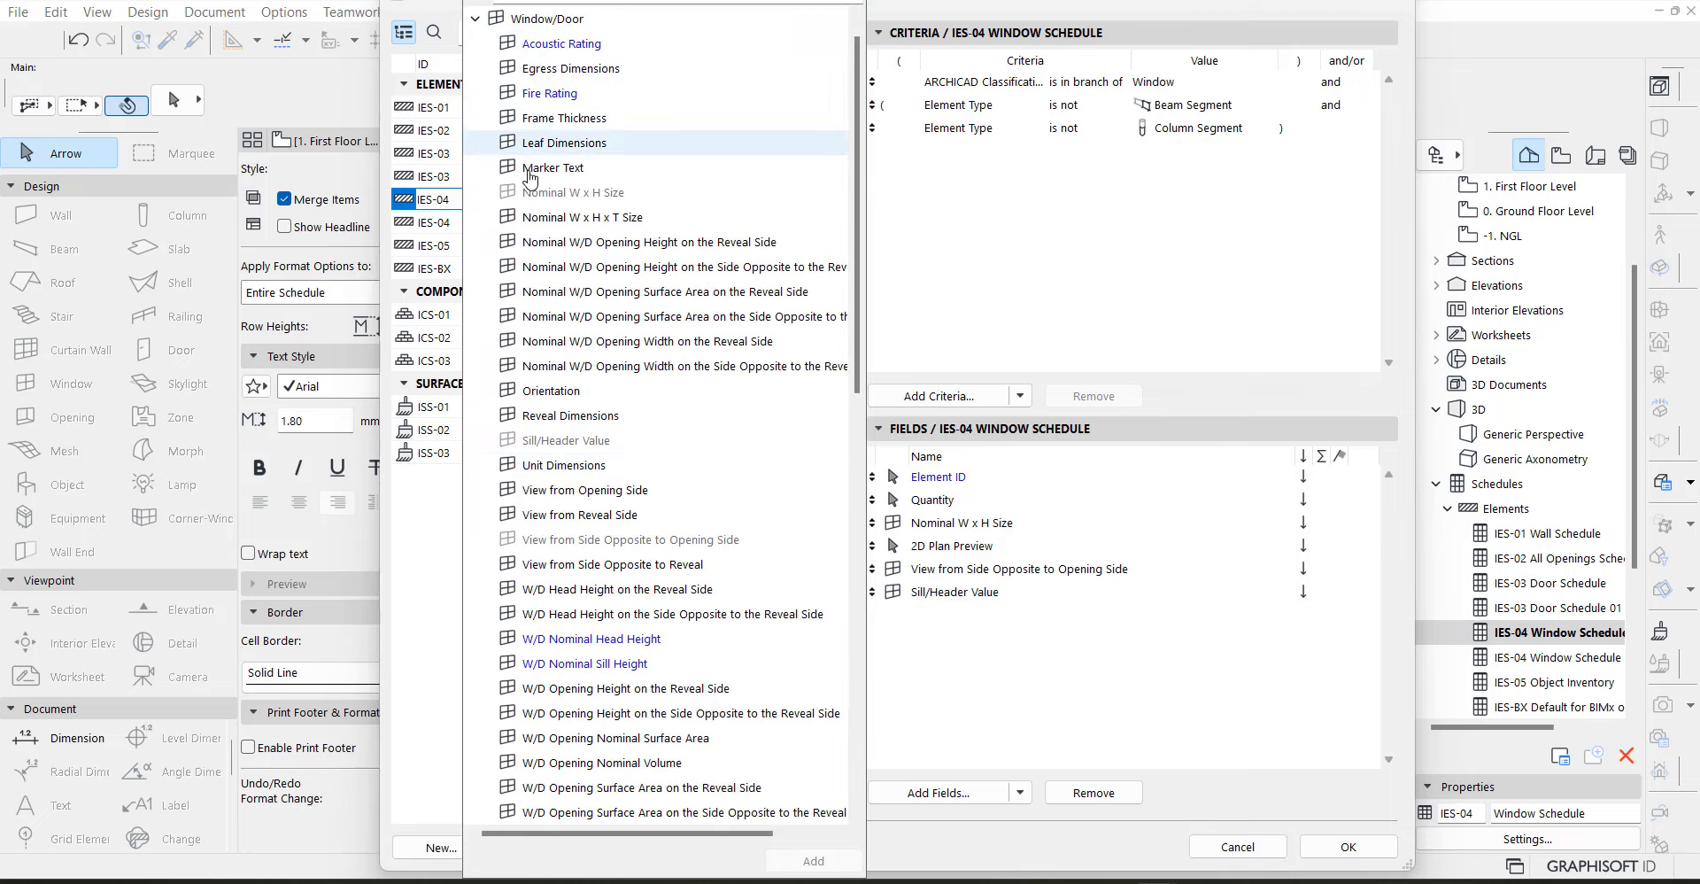
scroll(611, 567, down, 5)
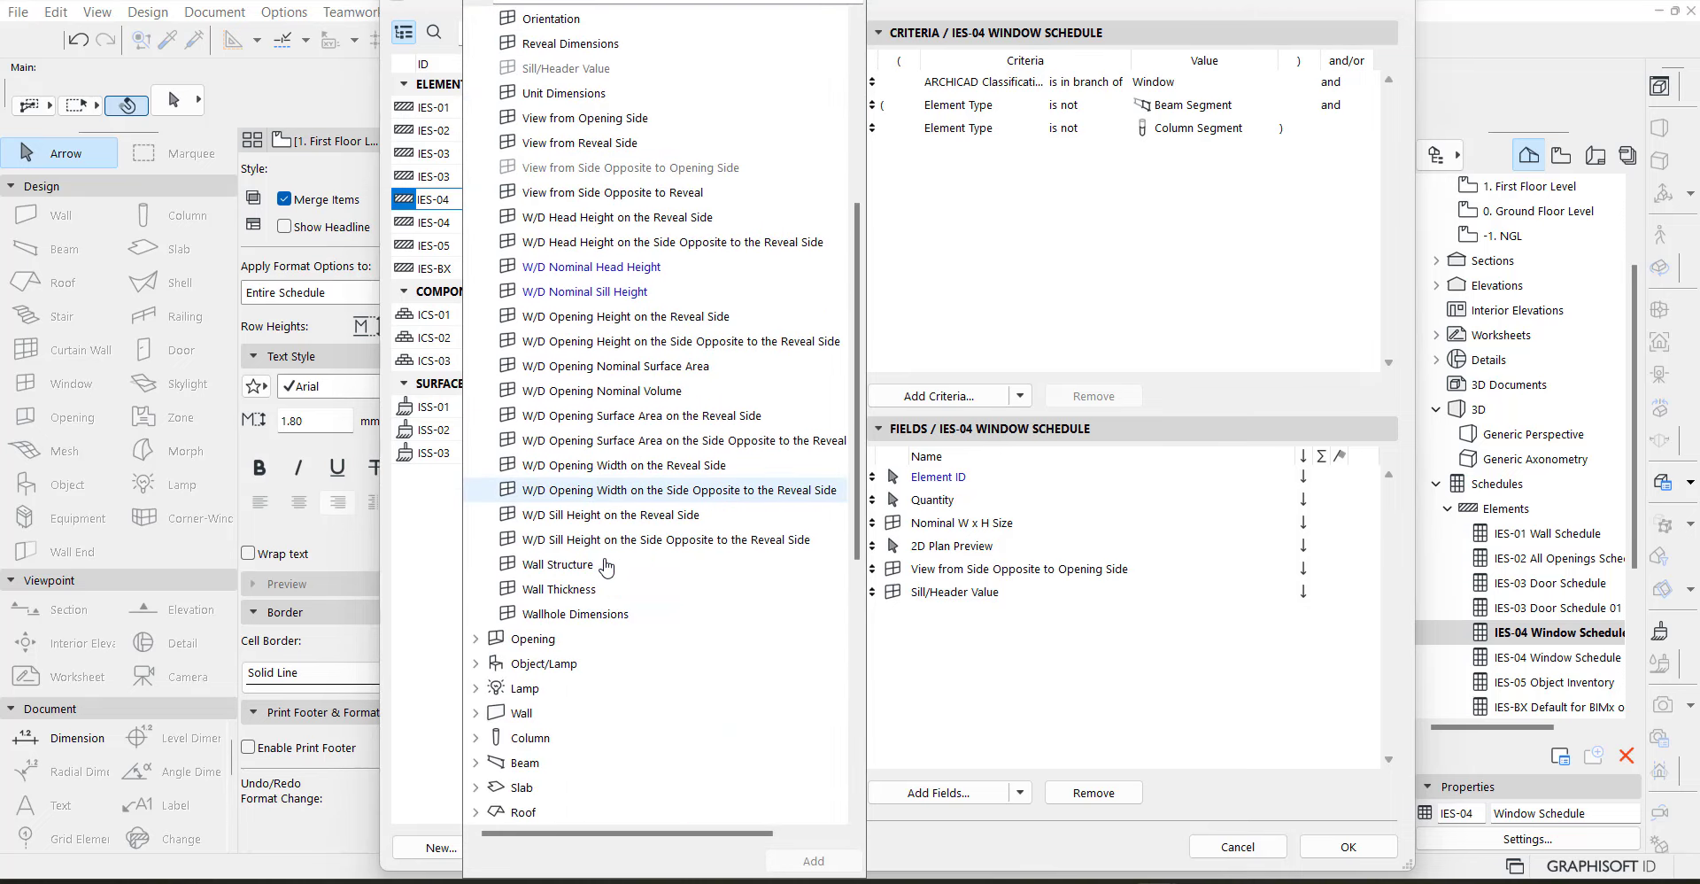
scroll(604, 571, up, 5)
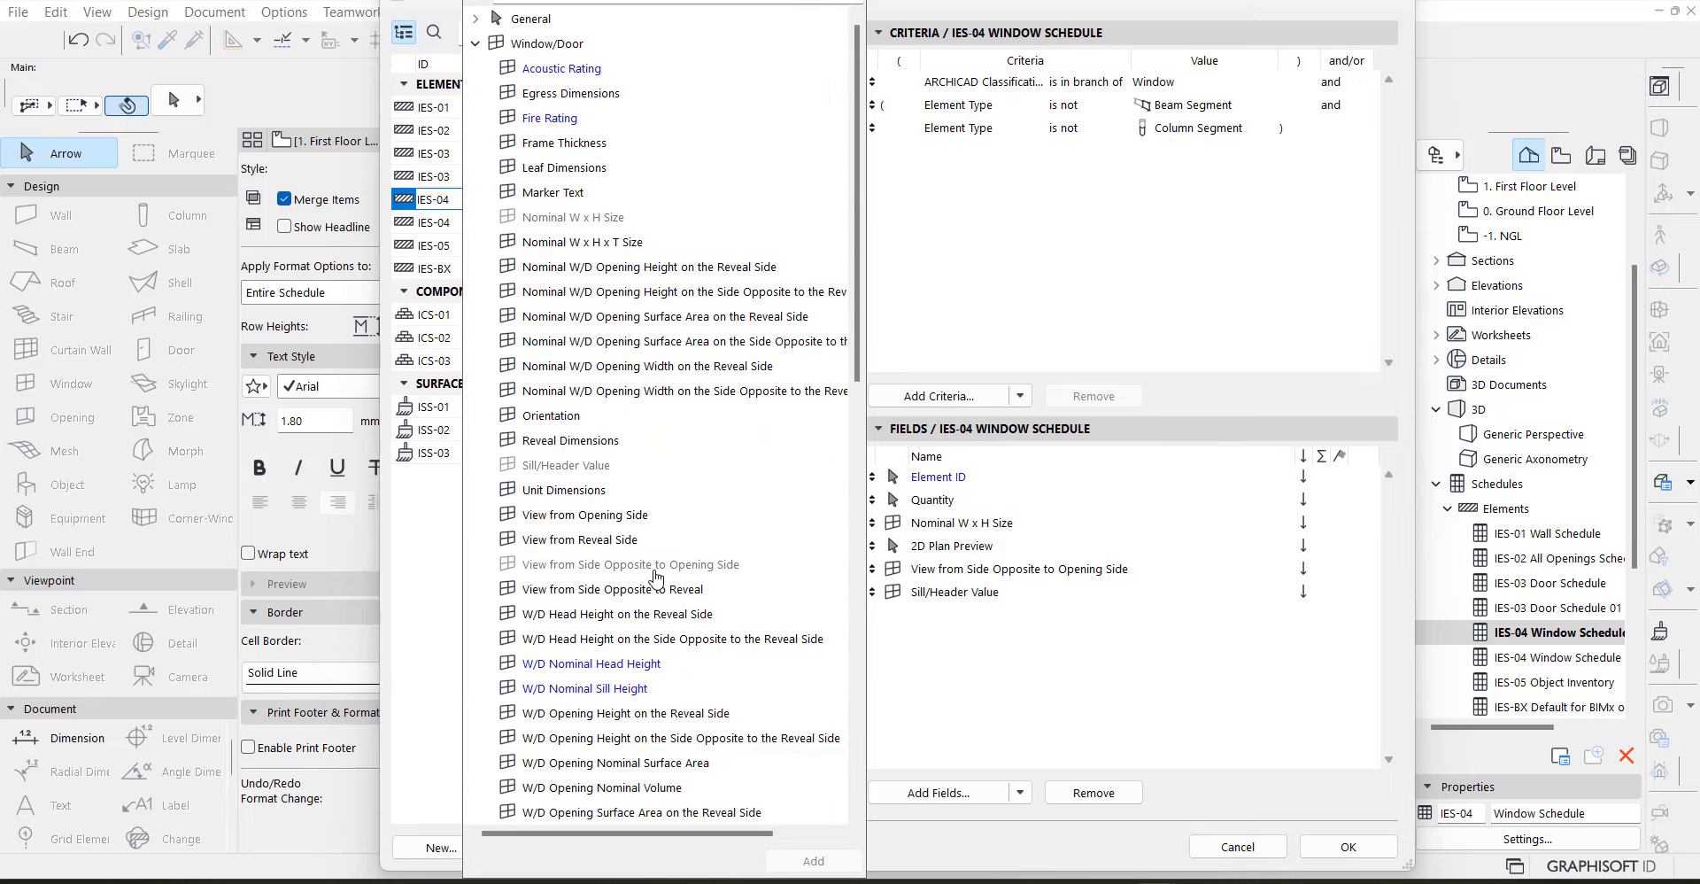
scroll(655, 580, up, 2)
click(476, 43)
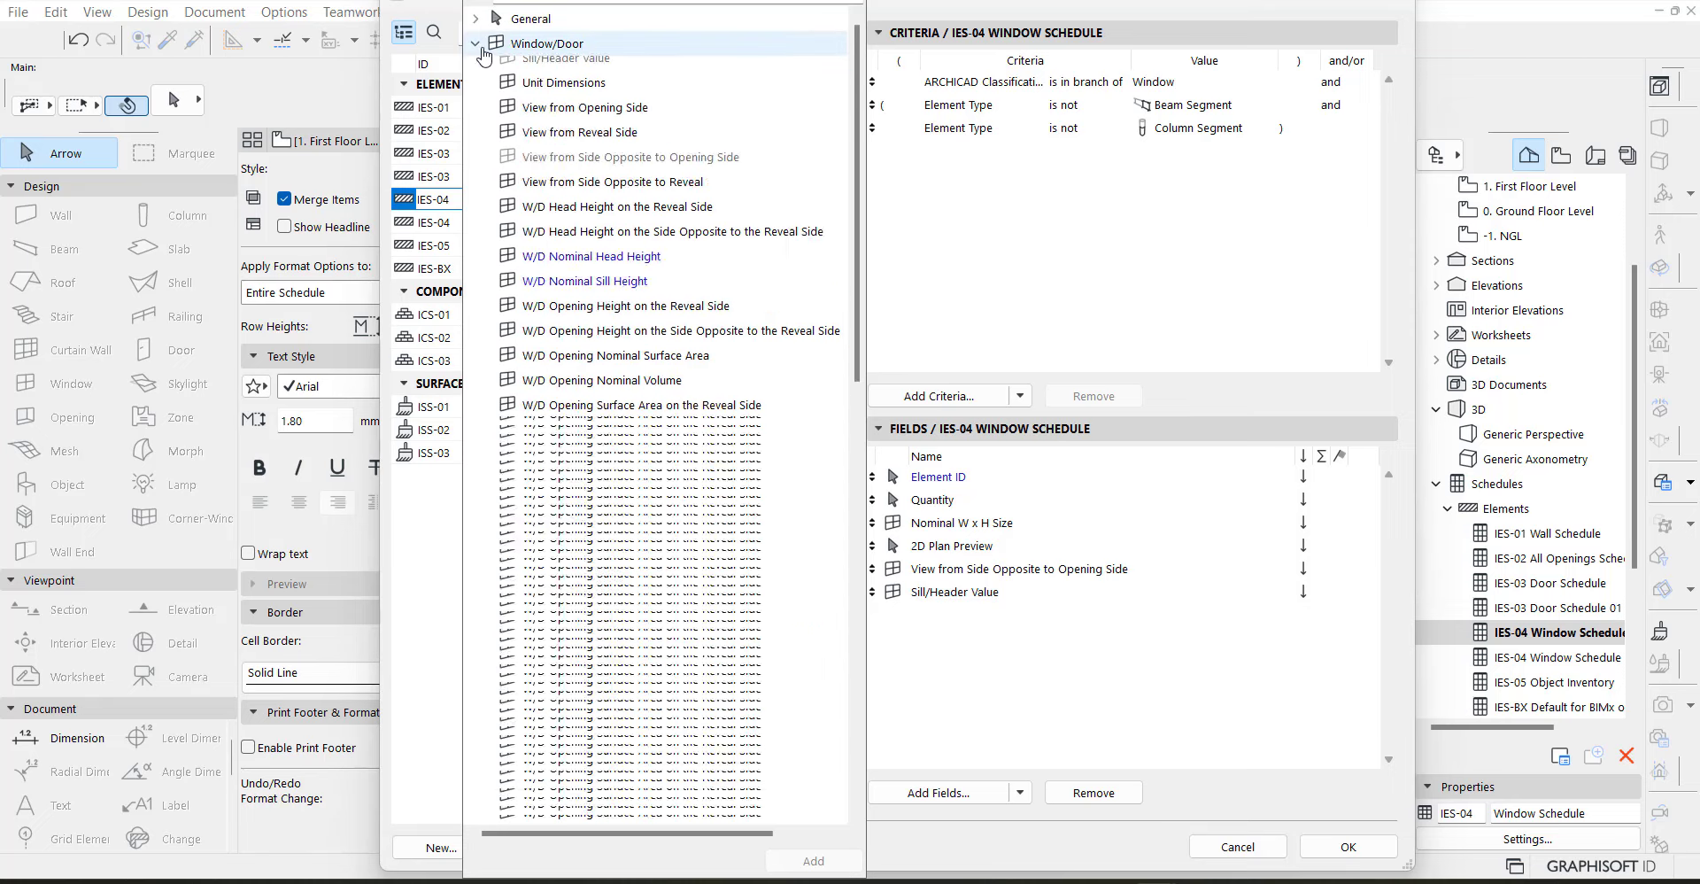
click(477, 21)
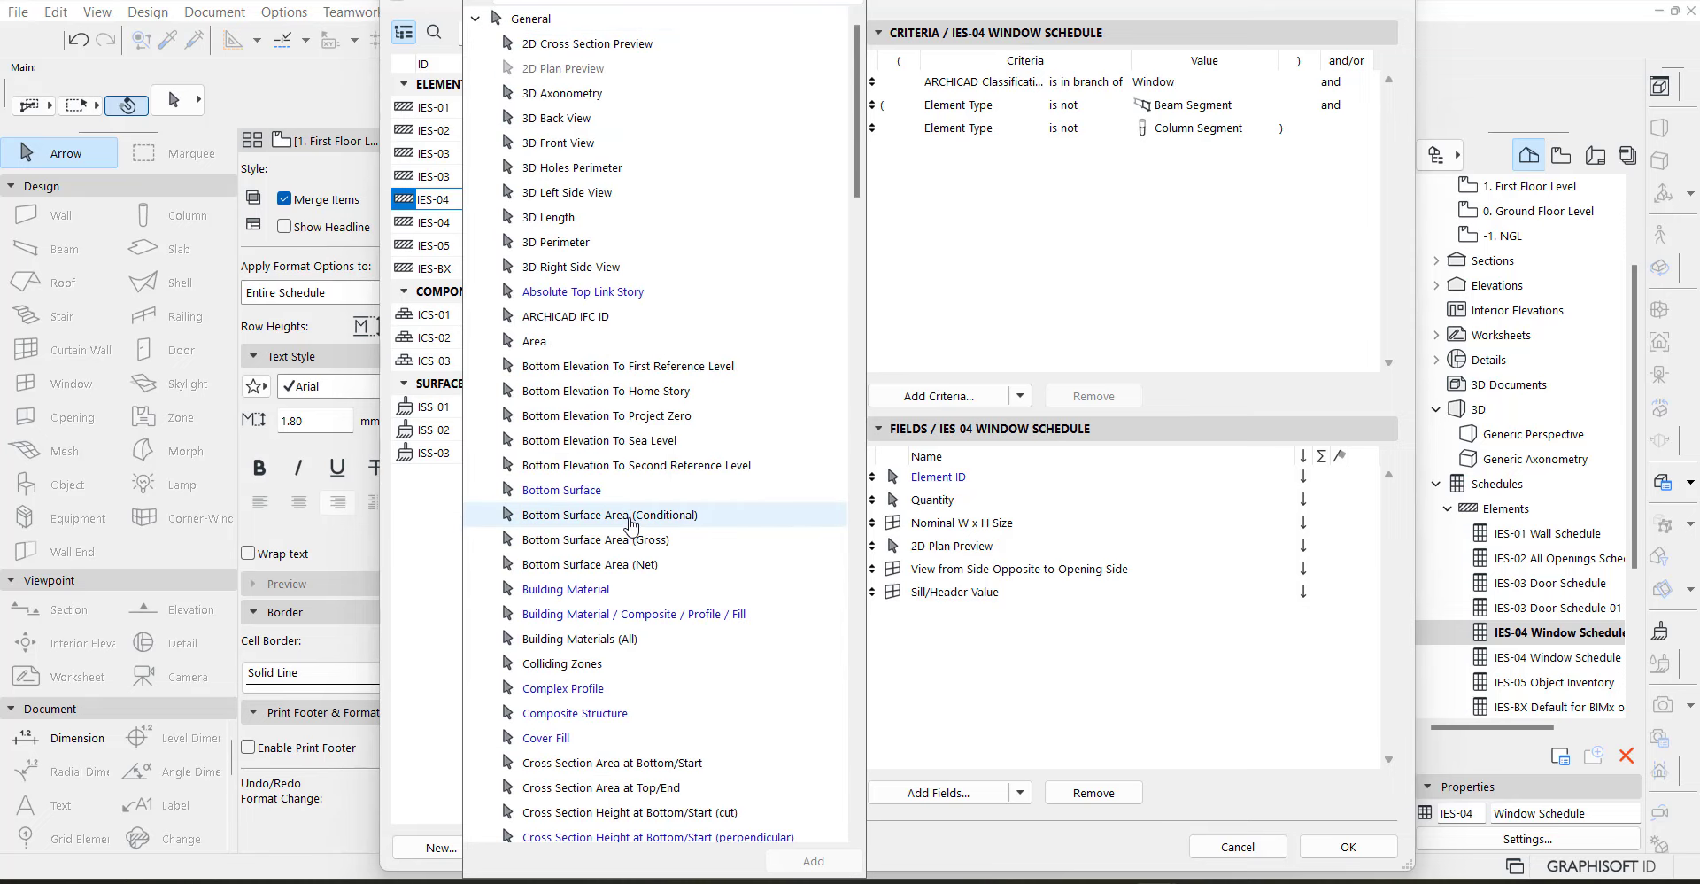
scroll(642, 545, down, 6)
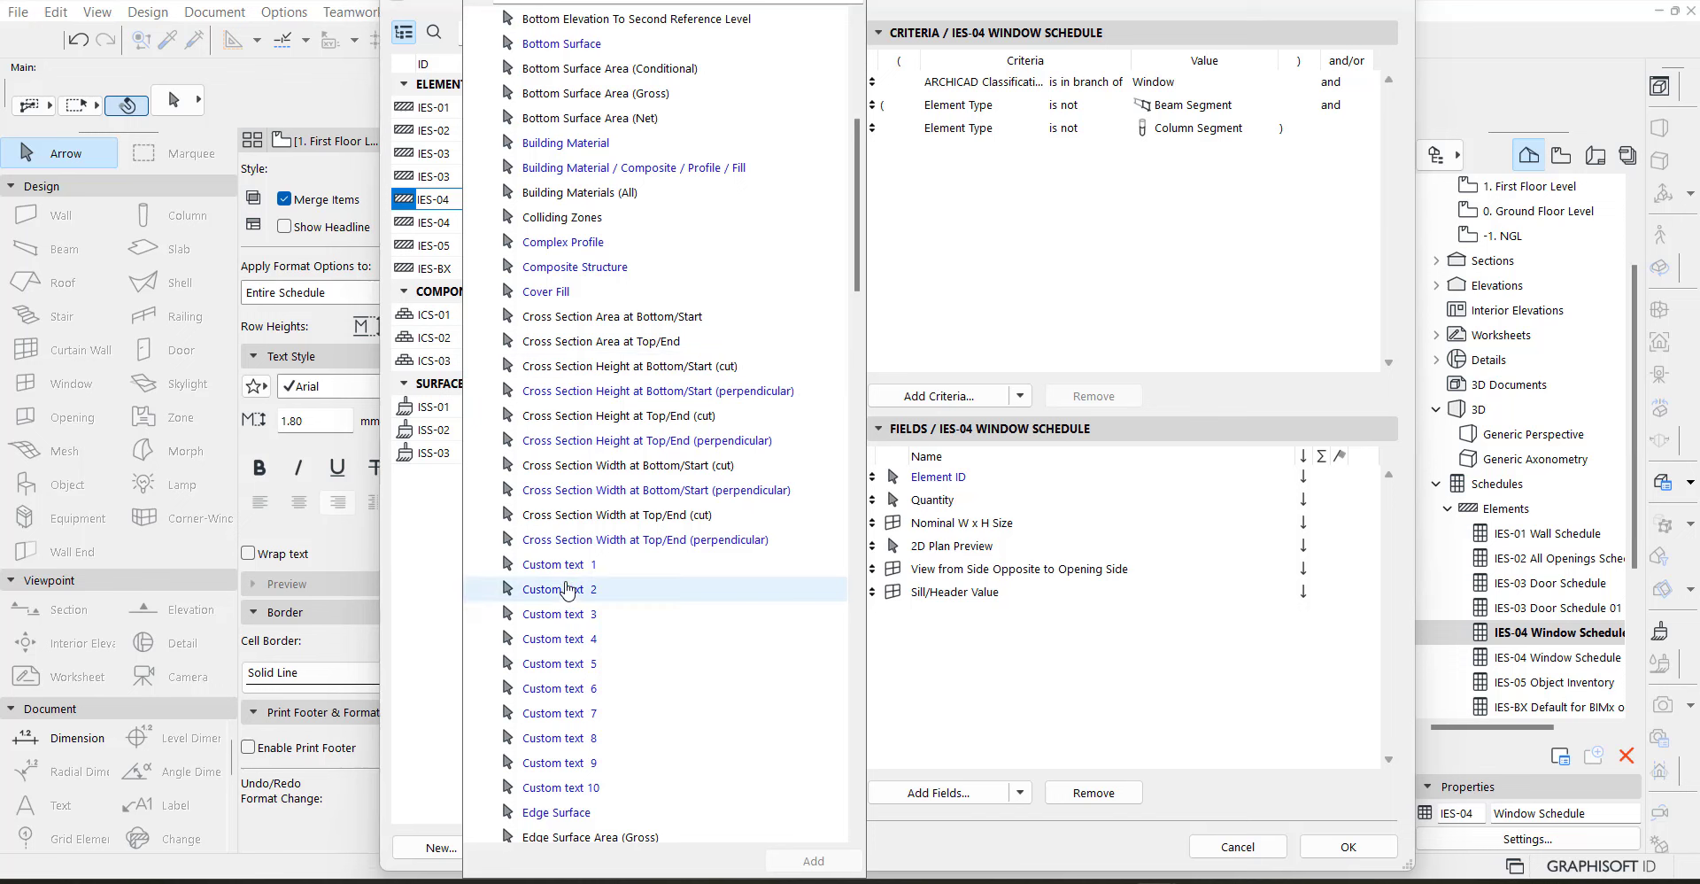
click(569, 574)
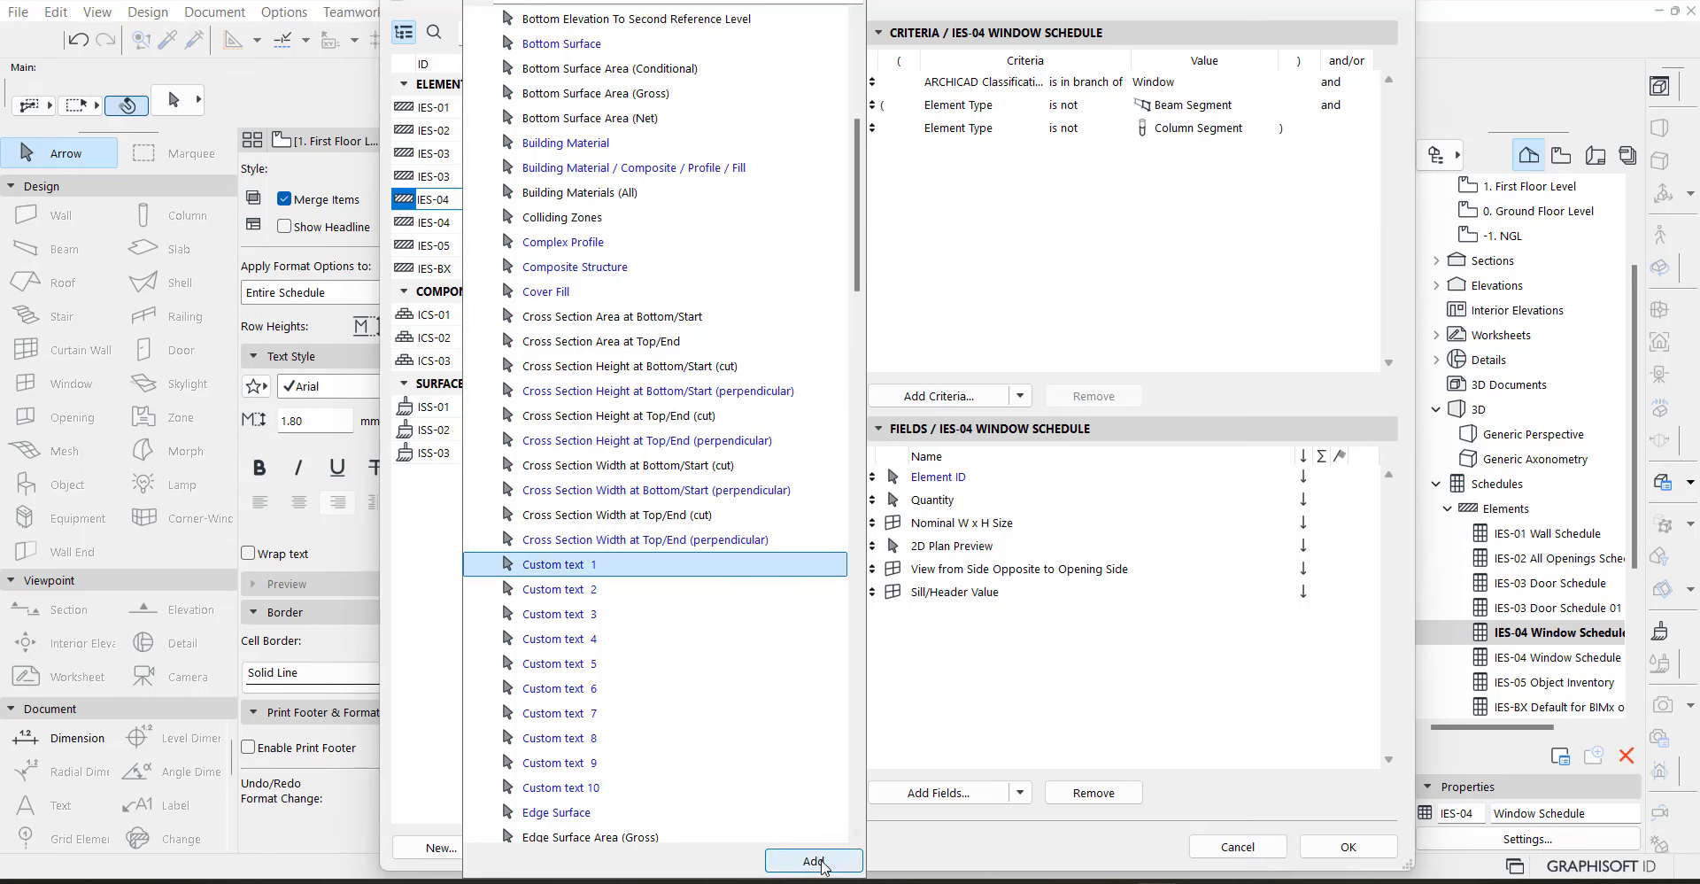
click(811, 858)
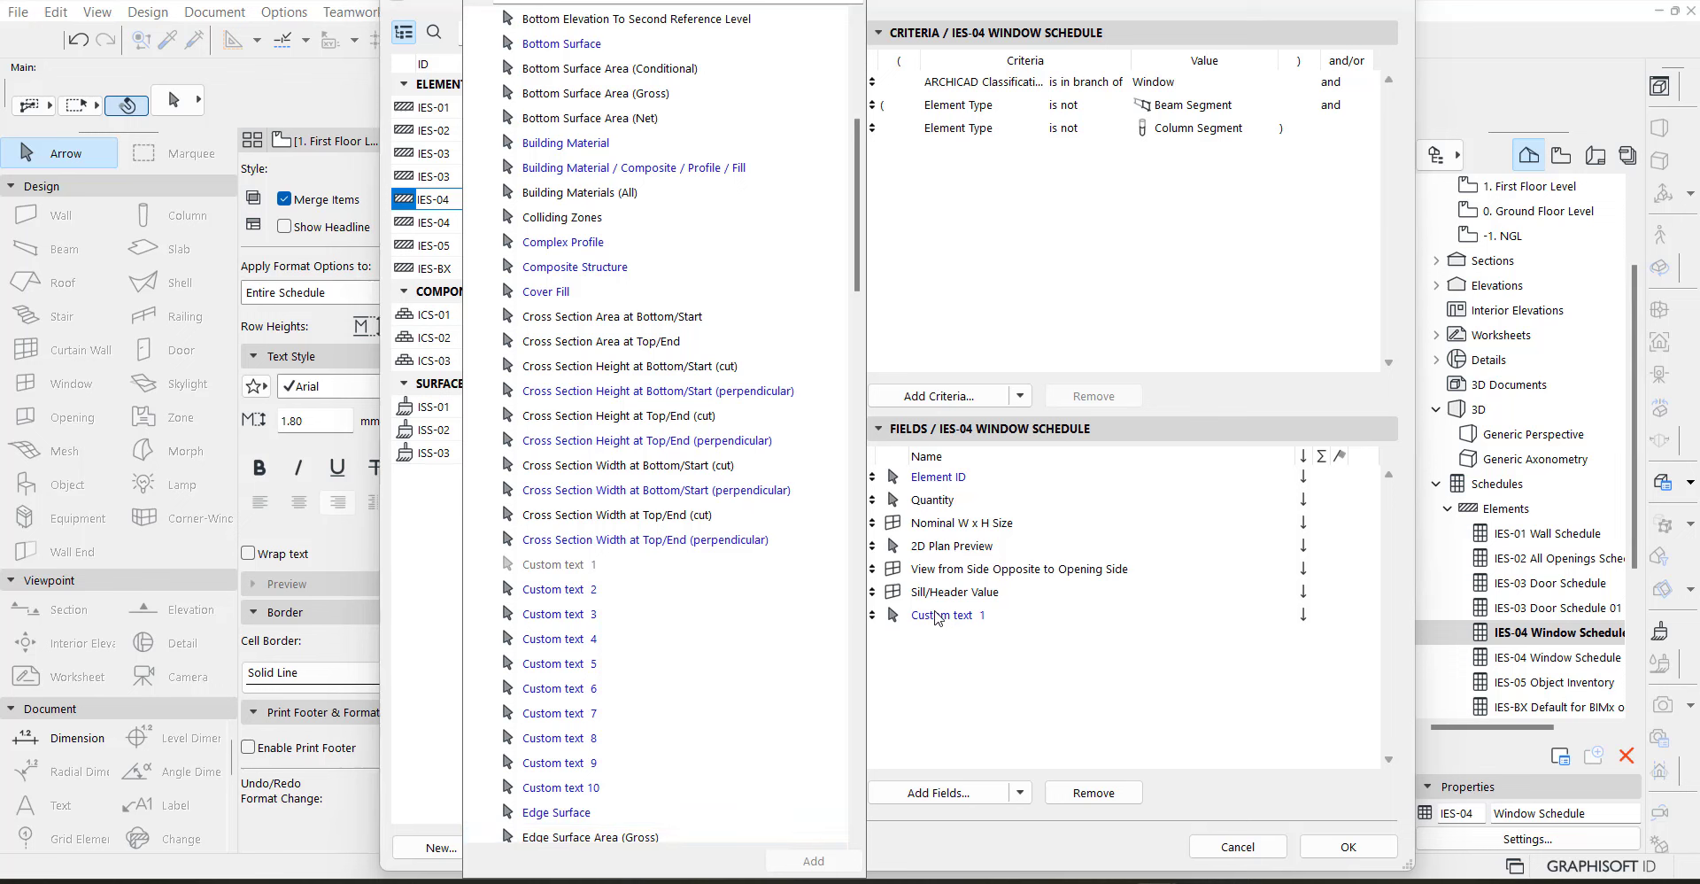
Add the Custom text 2 field to the scheme and close the field picker
click(567, 589)
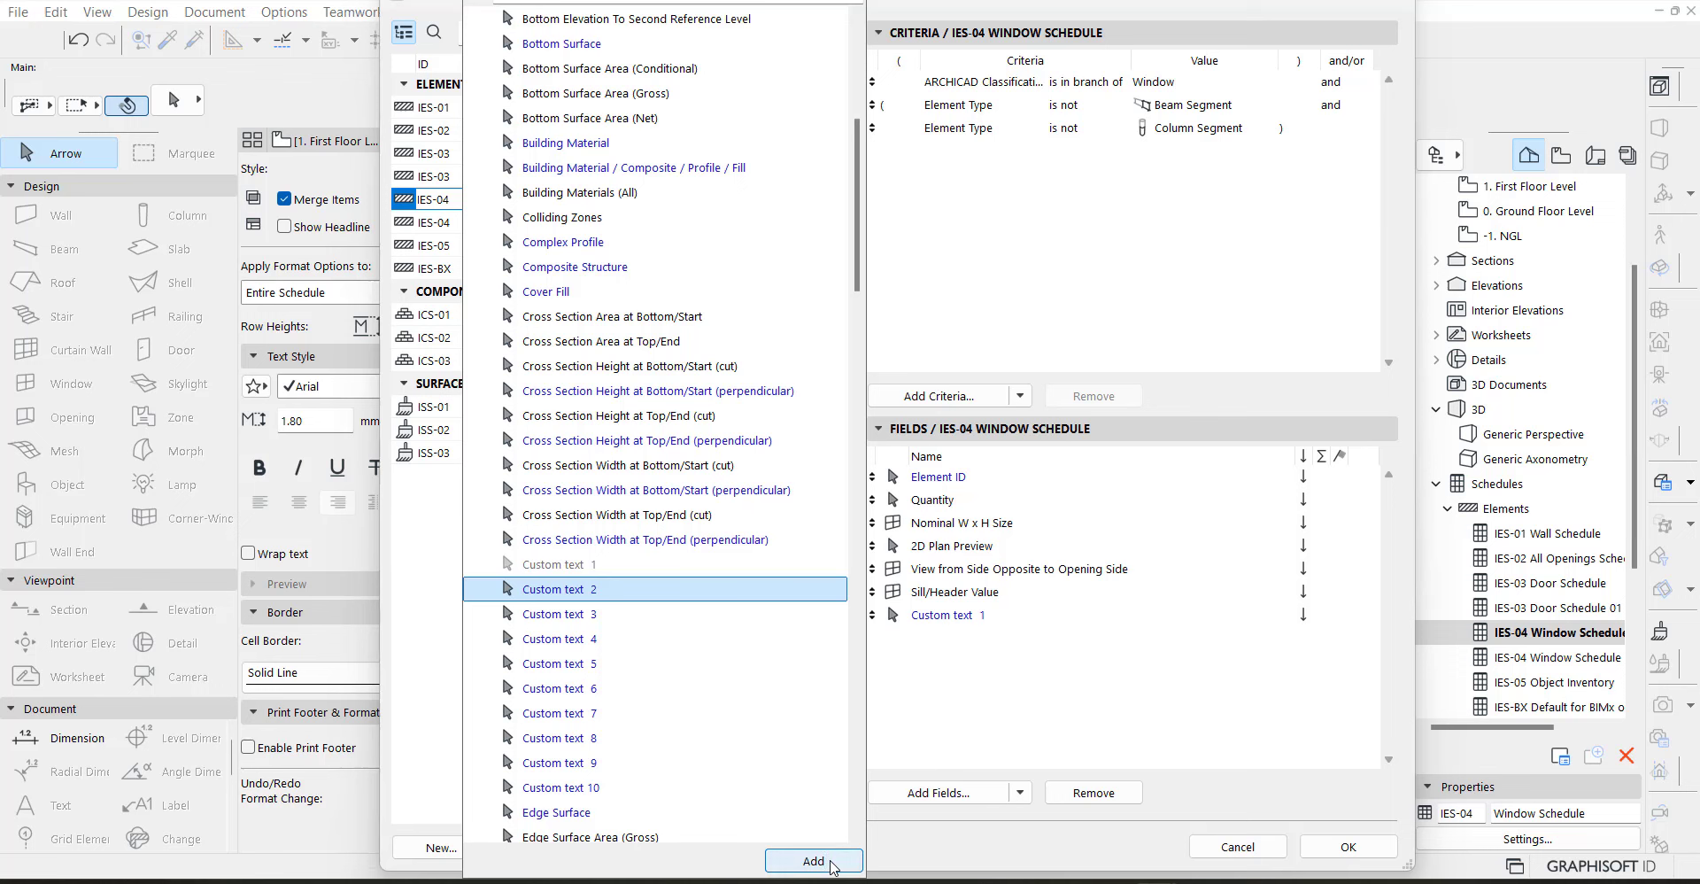
click(812, 860)
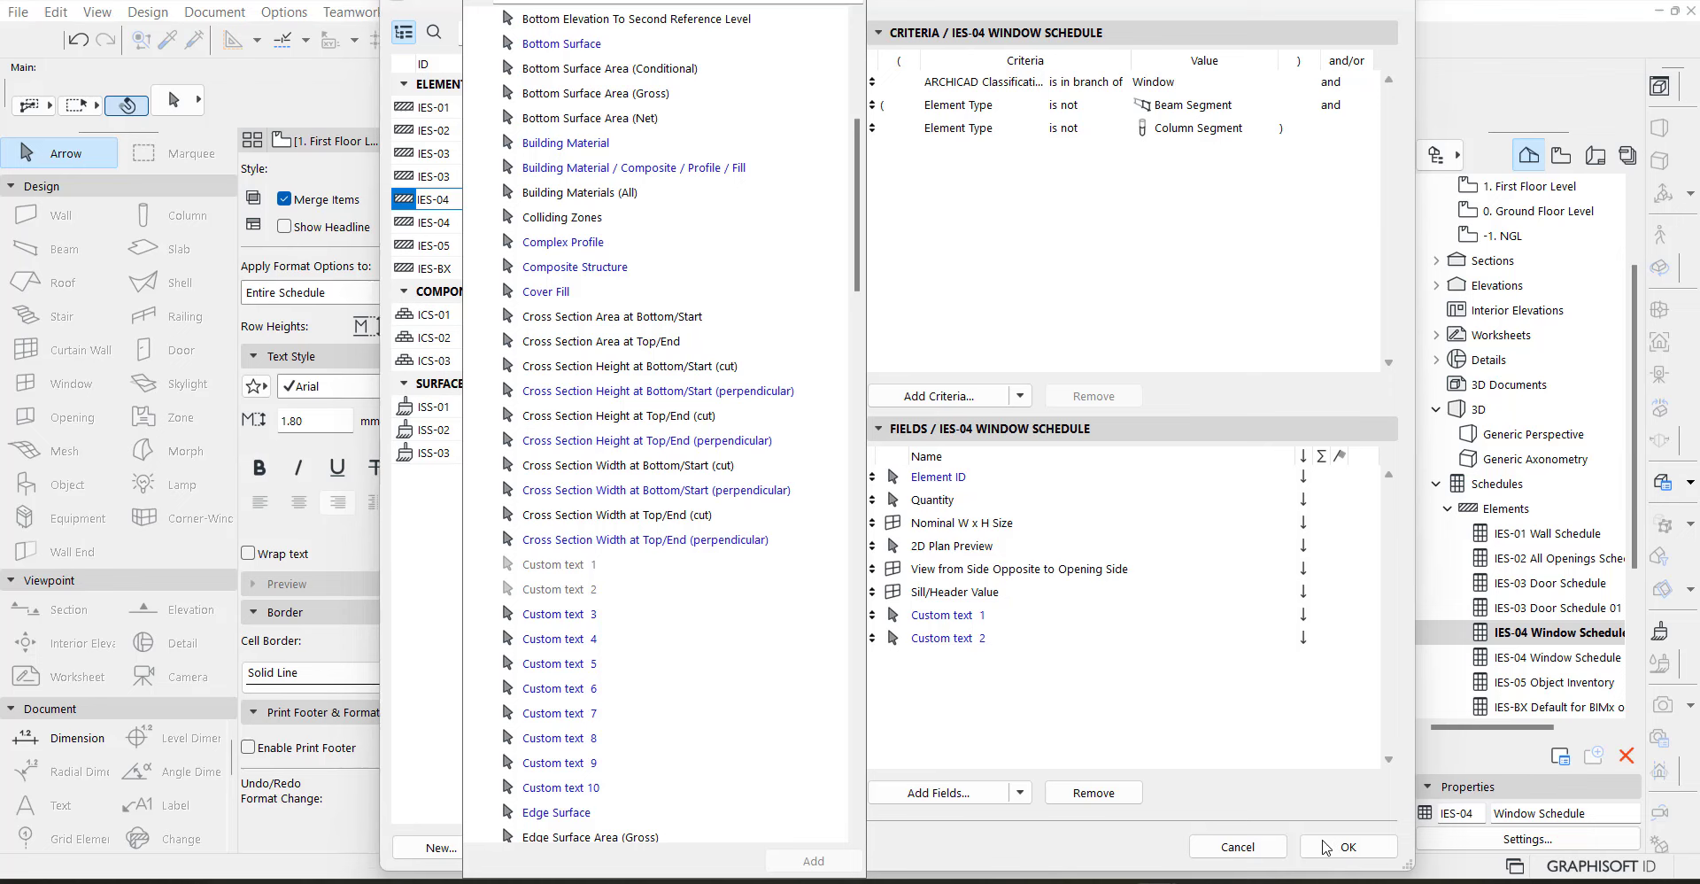
click(1195, 684)
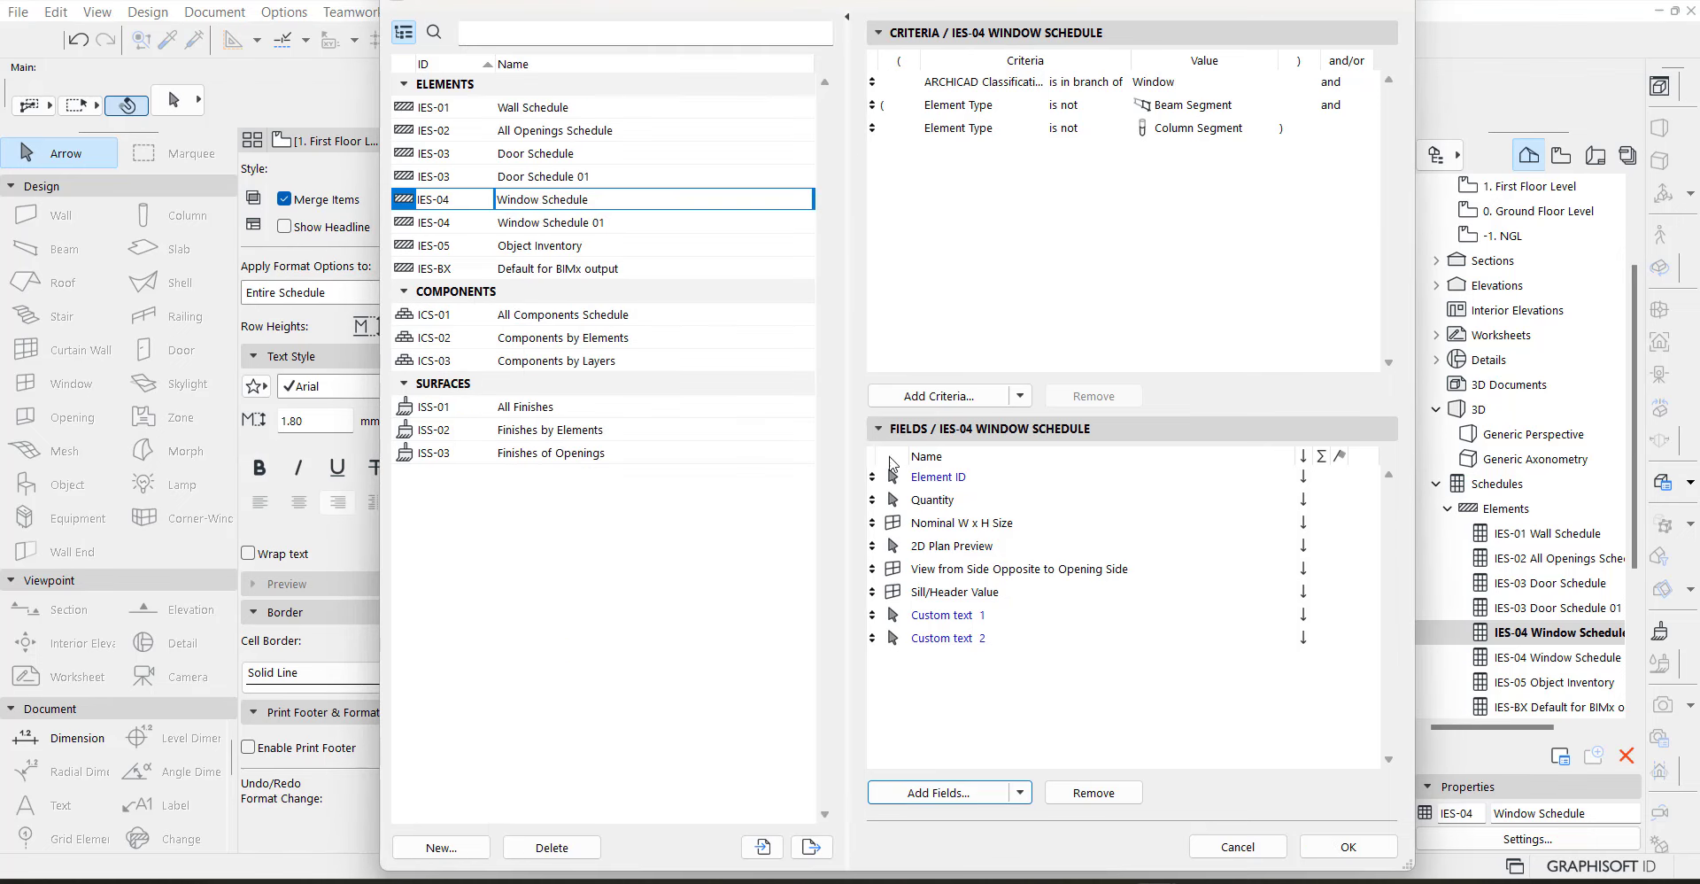
Reorder the schedule fields so that Nominal W x H Size comes directly after Element ID, ahead of Quantity
drag(681, 10, 1068, 53)
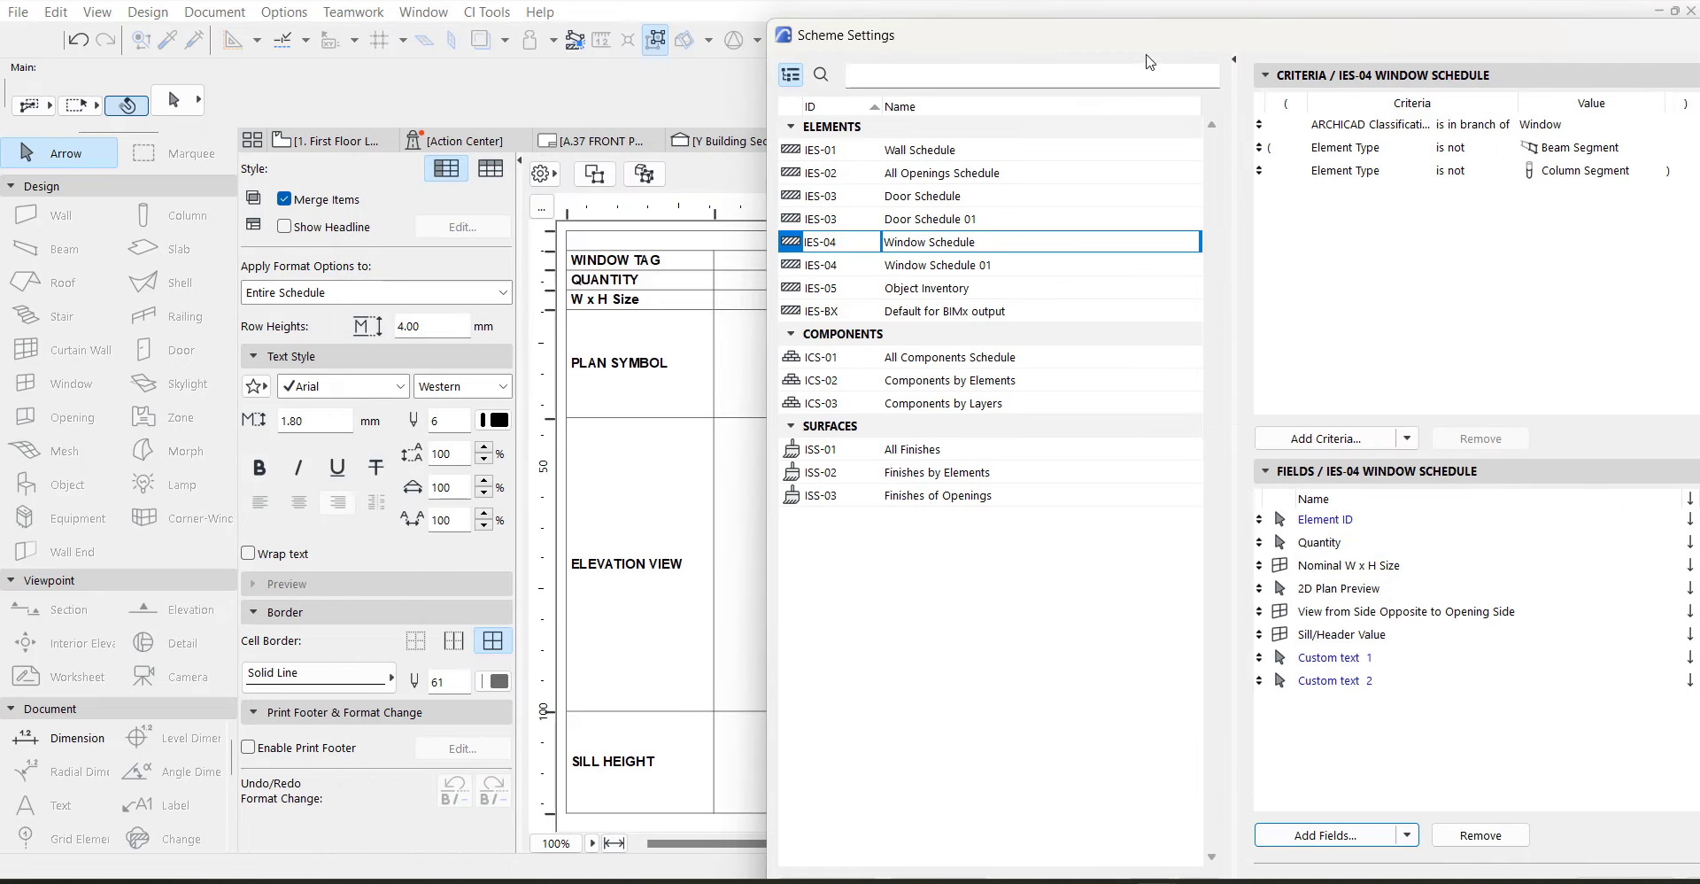
drag(1153, 36, 1084, 18)
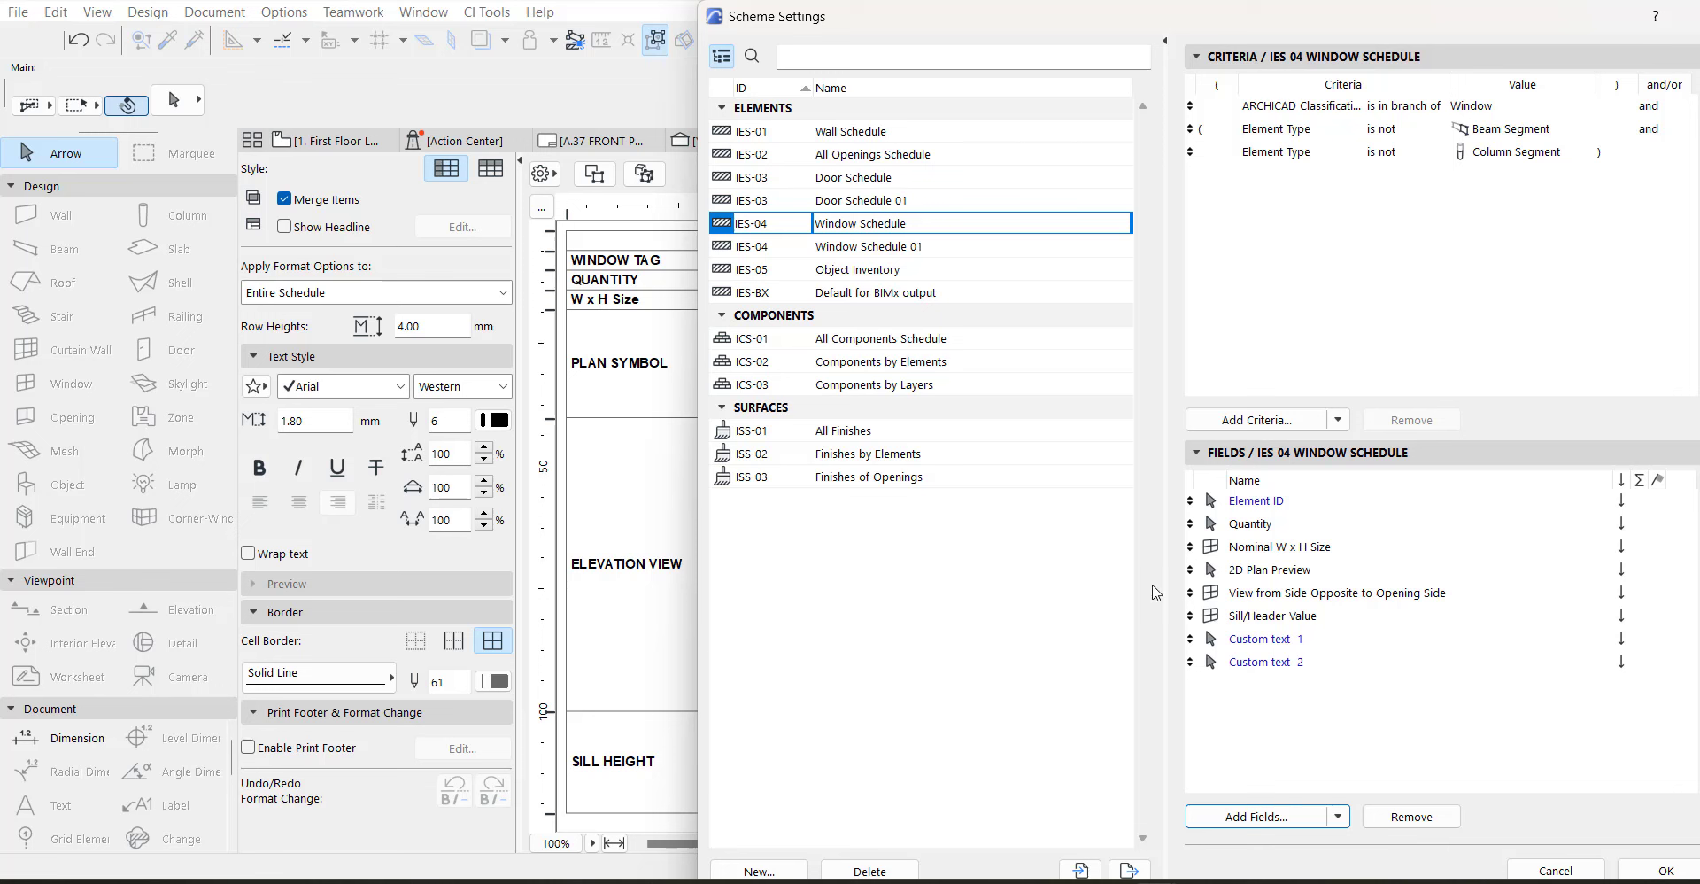
click(1241, 552)
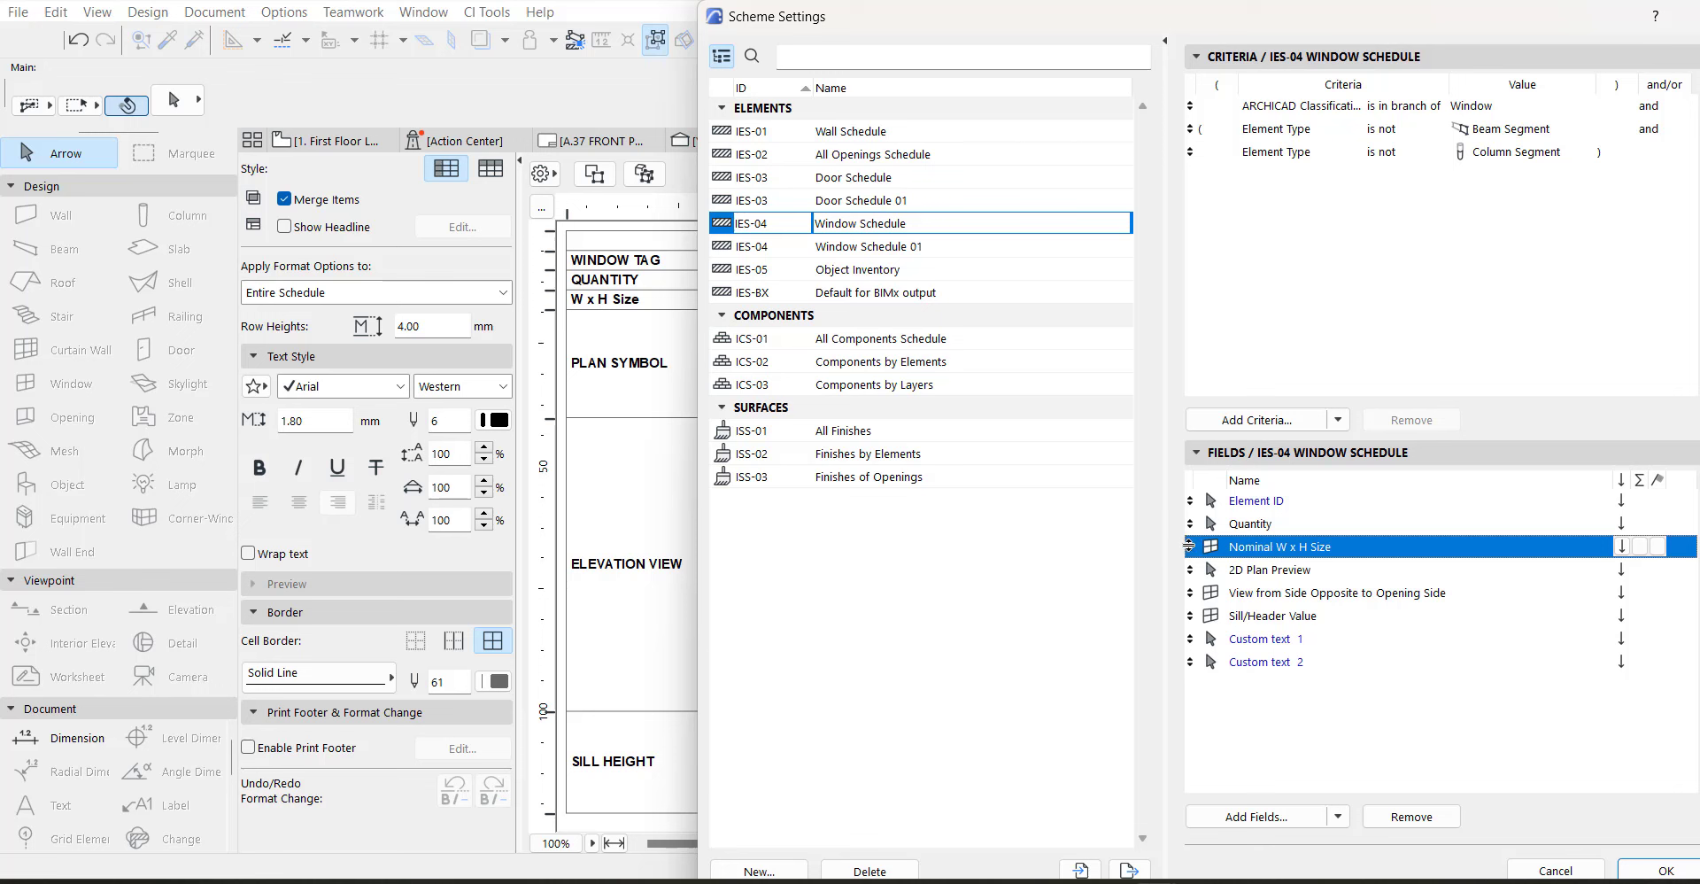
drag(1189, 546, 1189, 519)
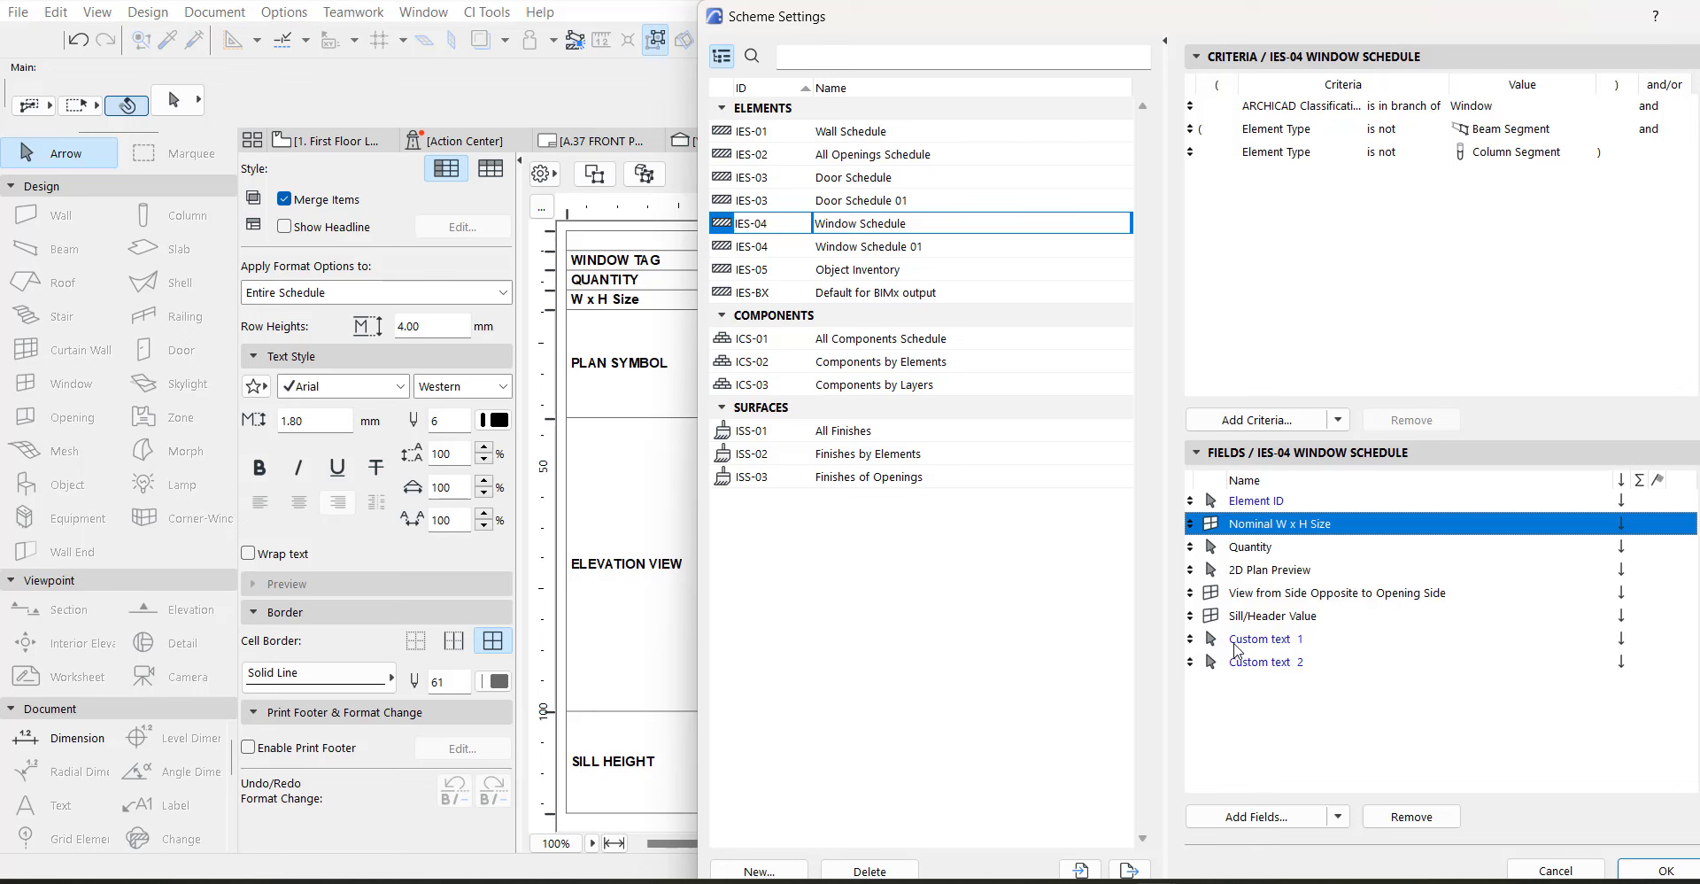
Add the Window/Door field W/D Nominal Head Height to the IES-04 Window Schedule scheme and close the field picker
click(1256, 817)
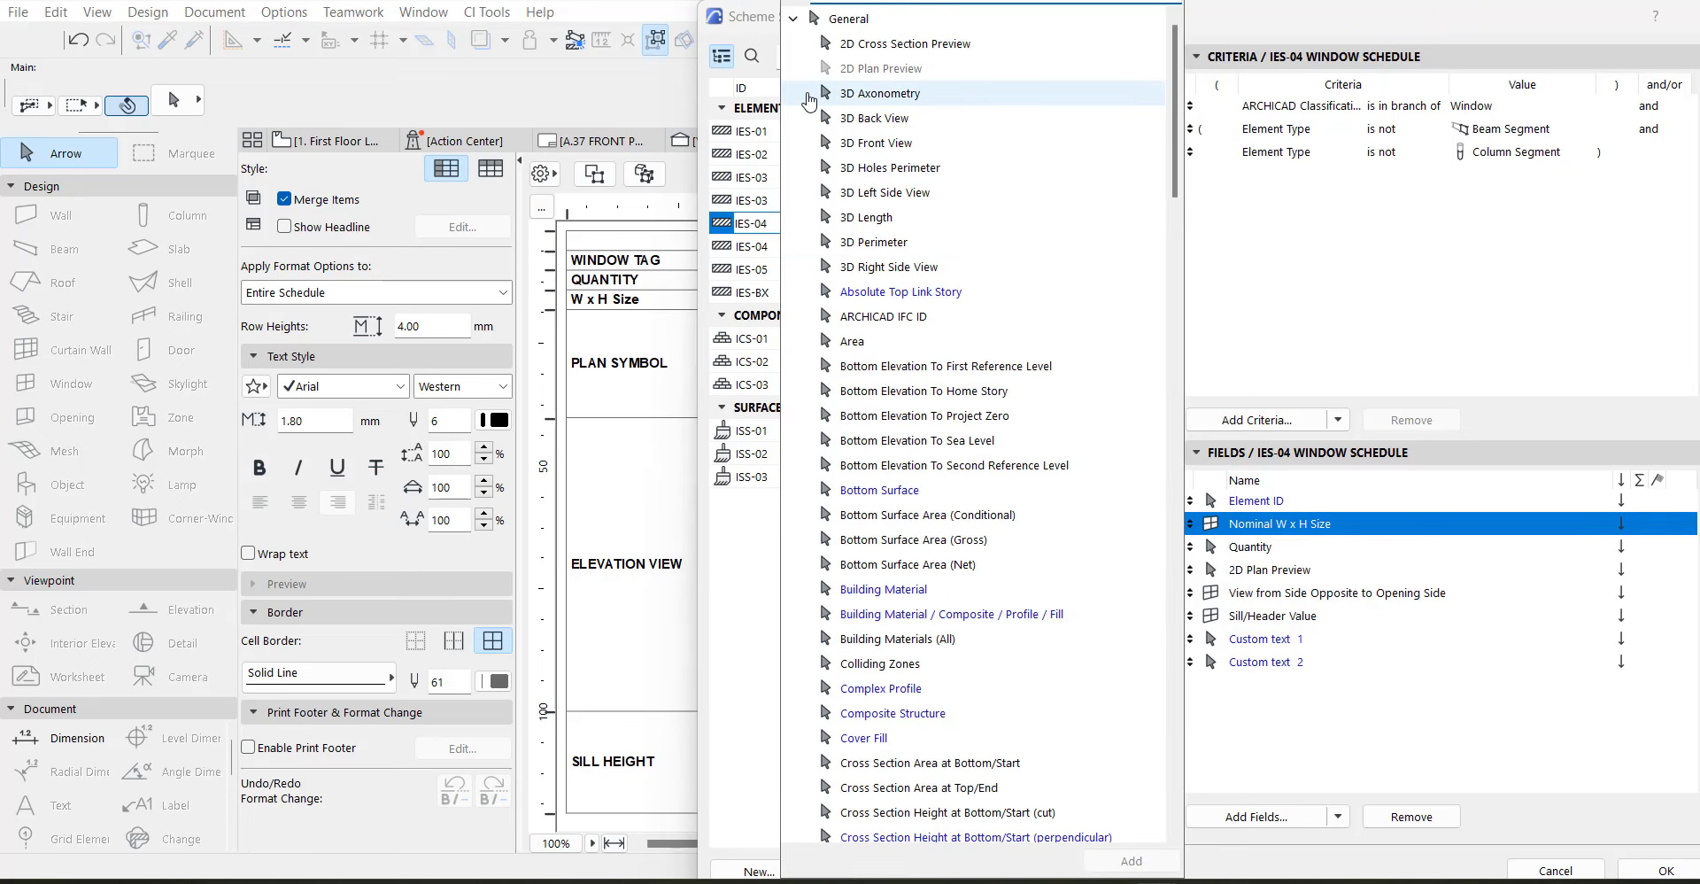
scroll(925, 454, down, 4)
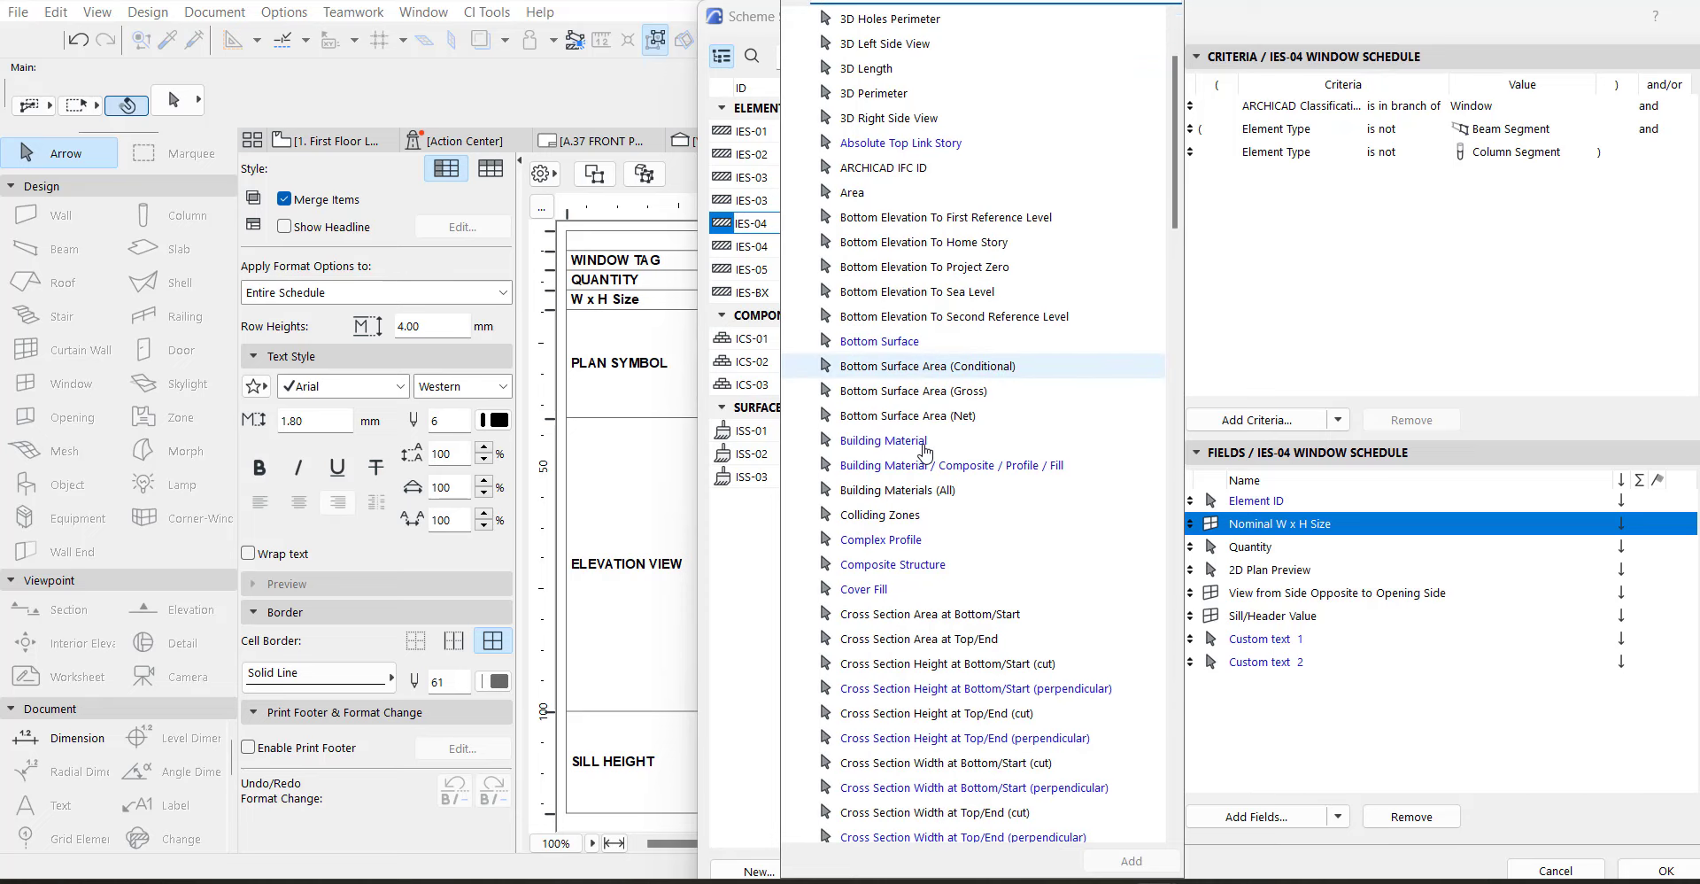
scroll(925, 453, down, 3)
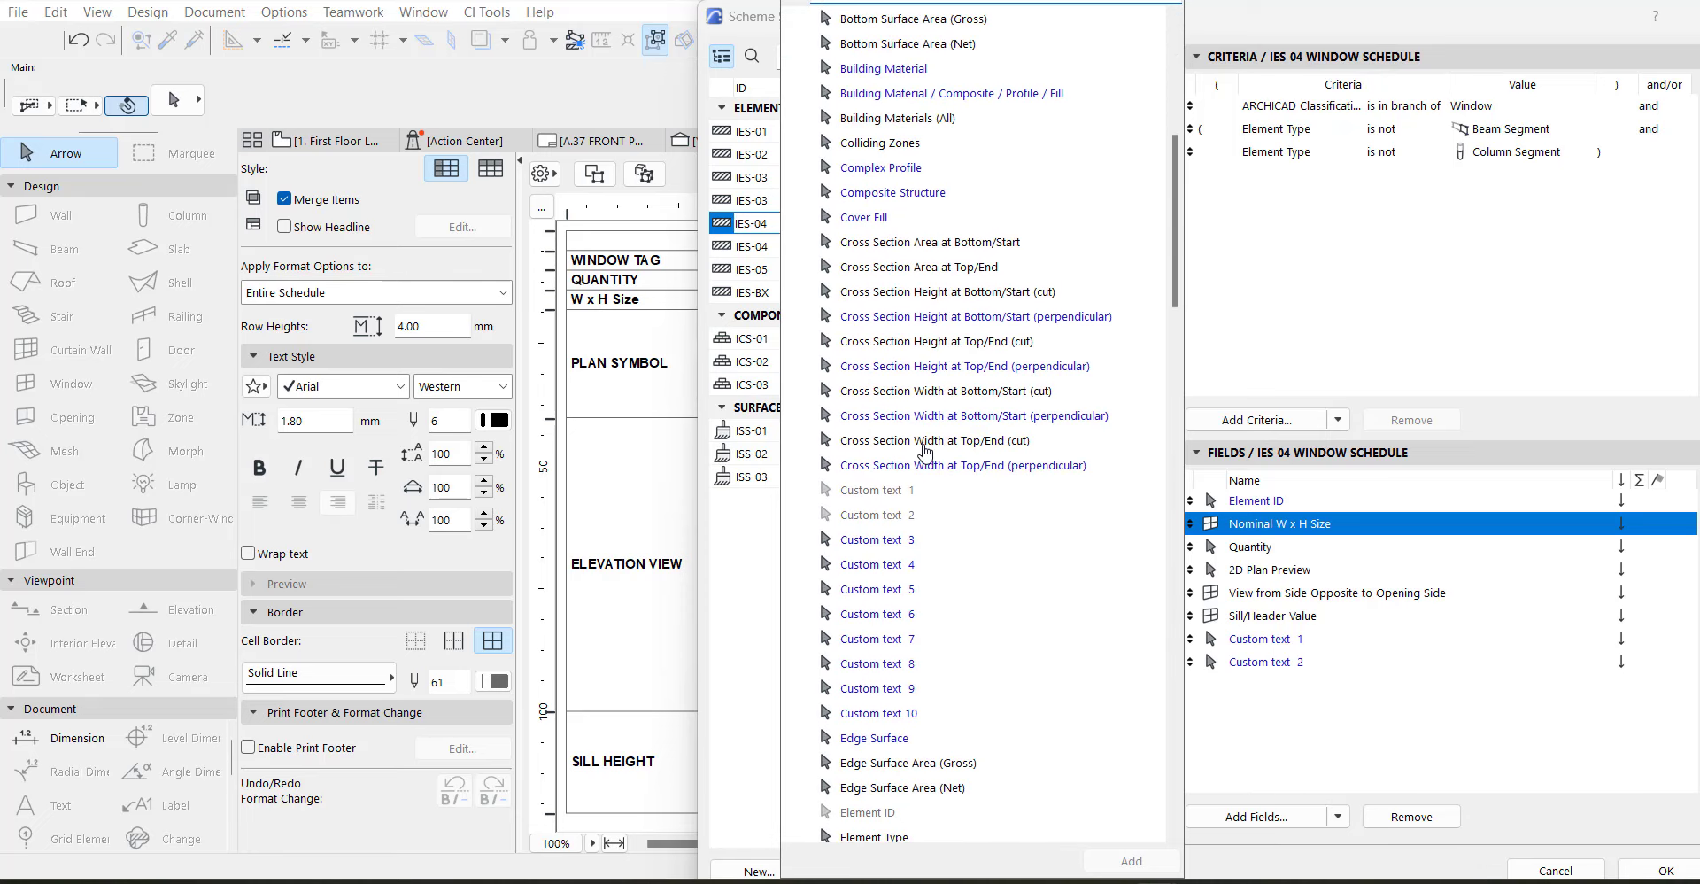
scroll(925, 451, up, 7)
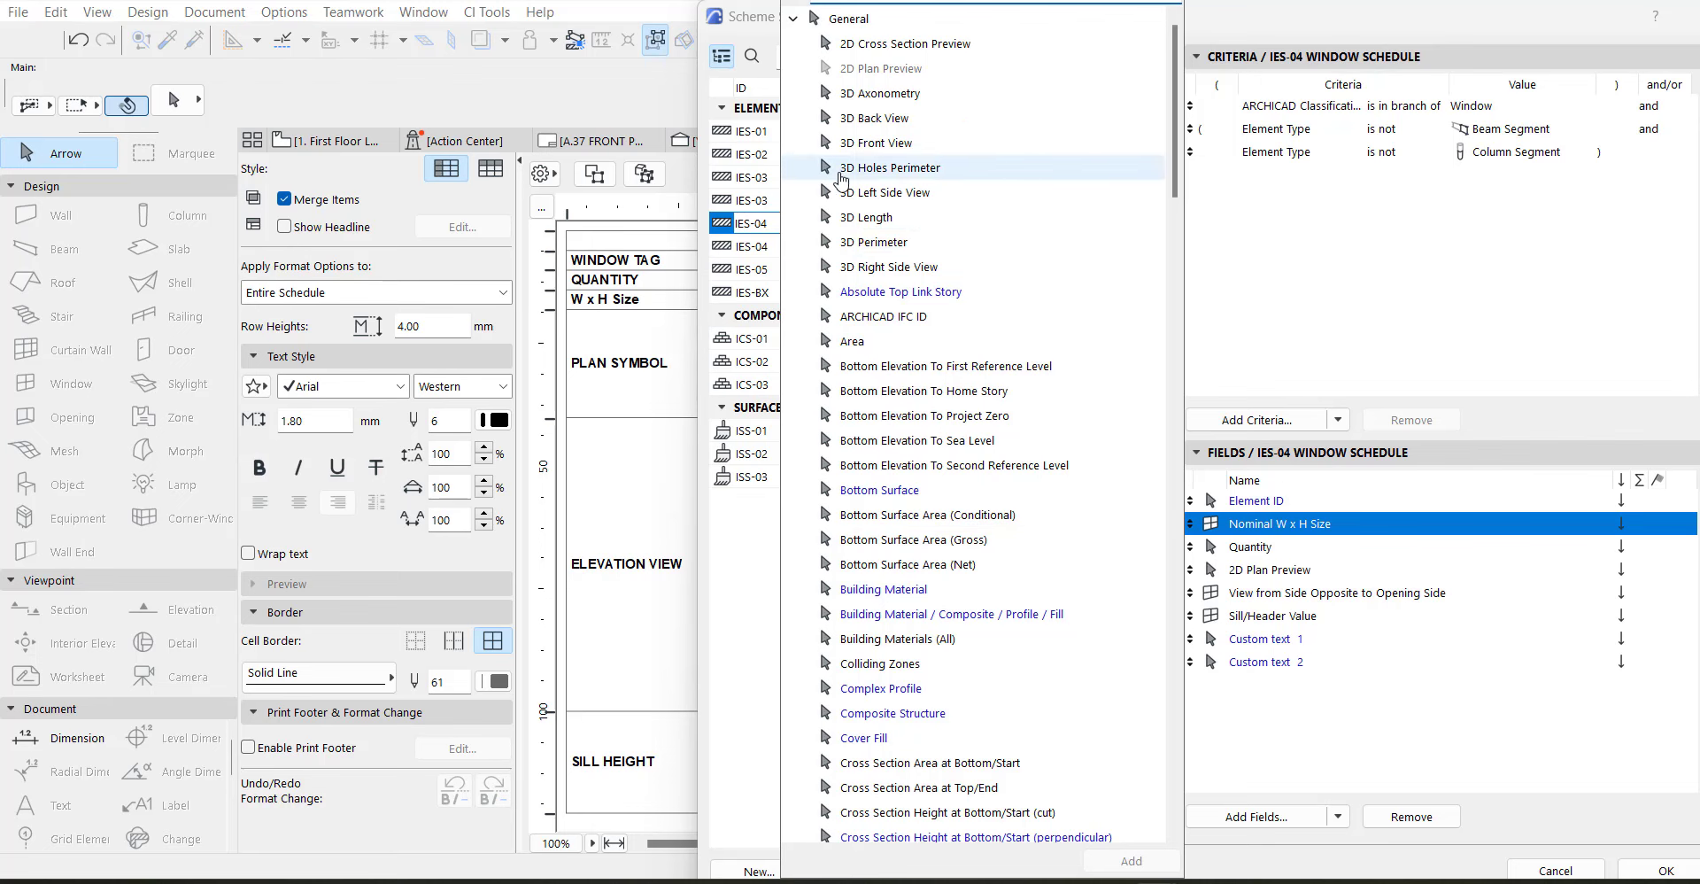
click(792, 19)
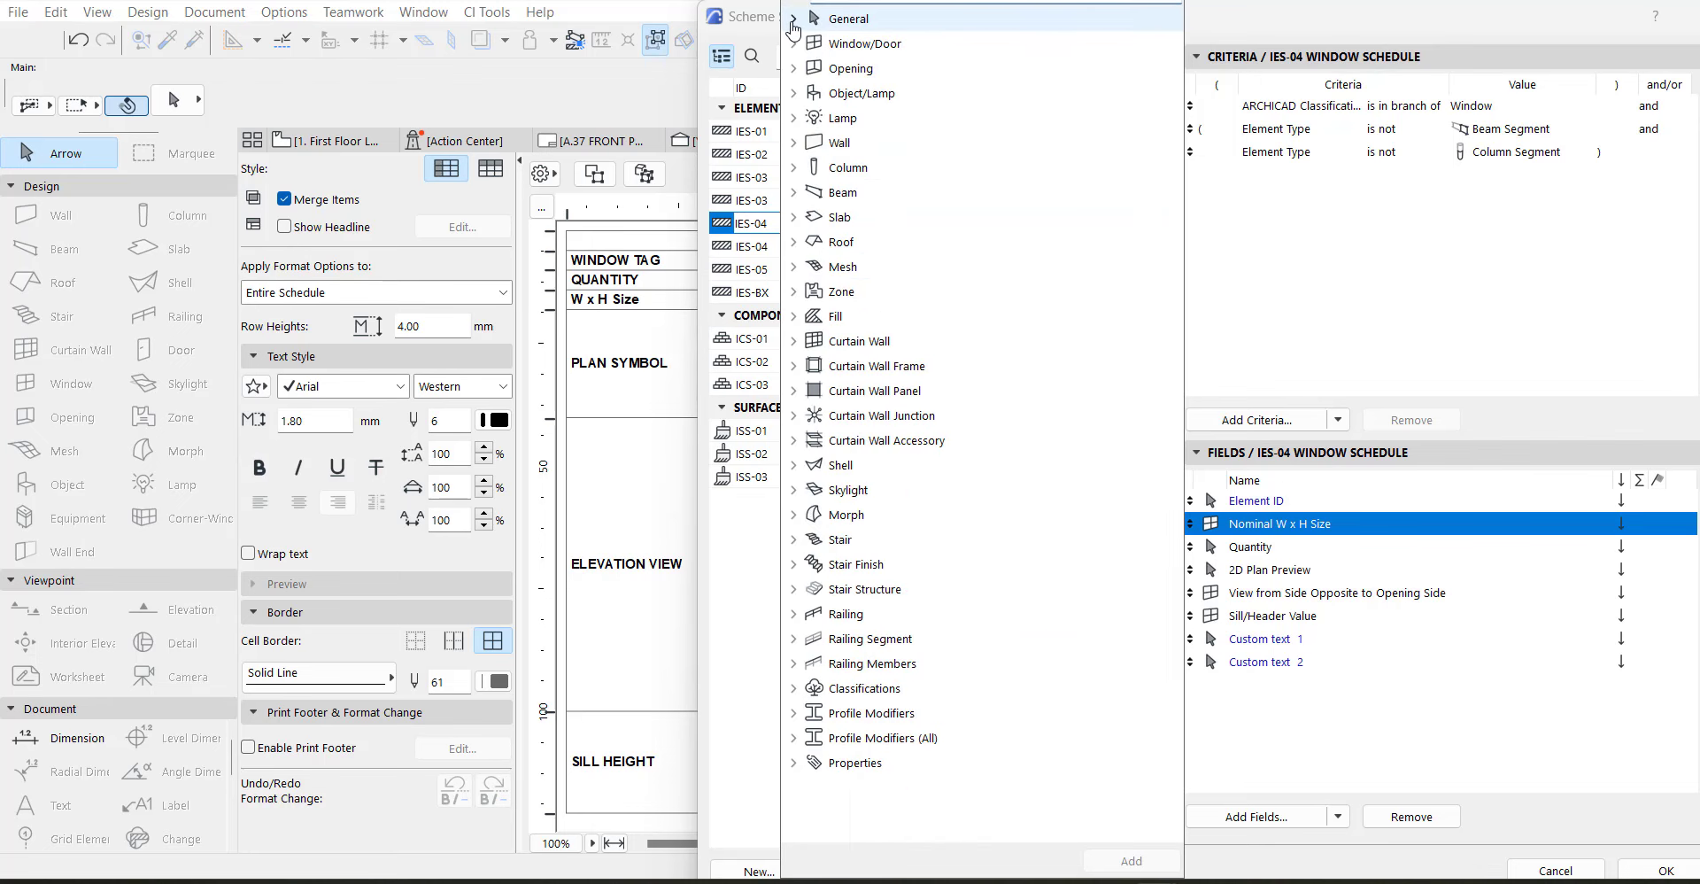
click(793, 43)
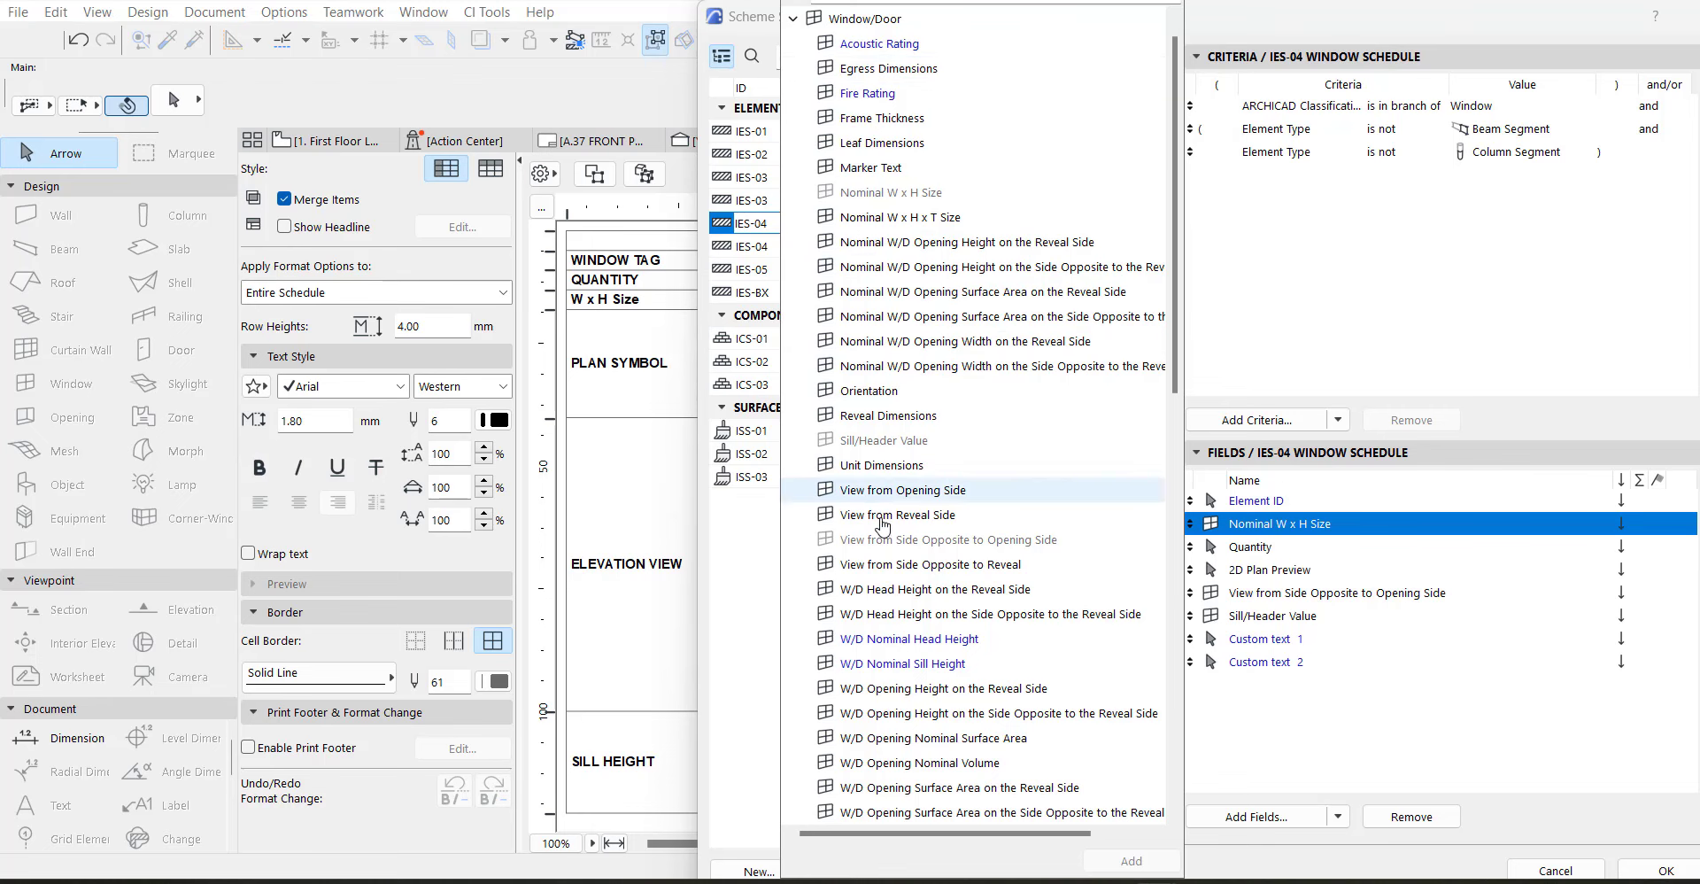
click(896, 639)
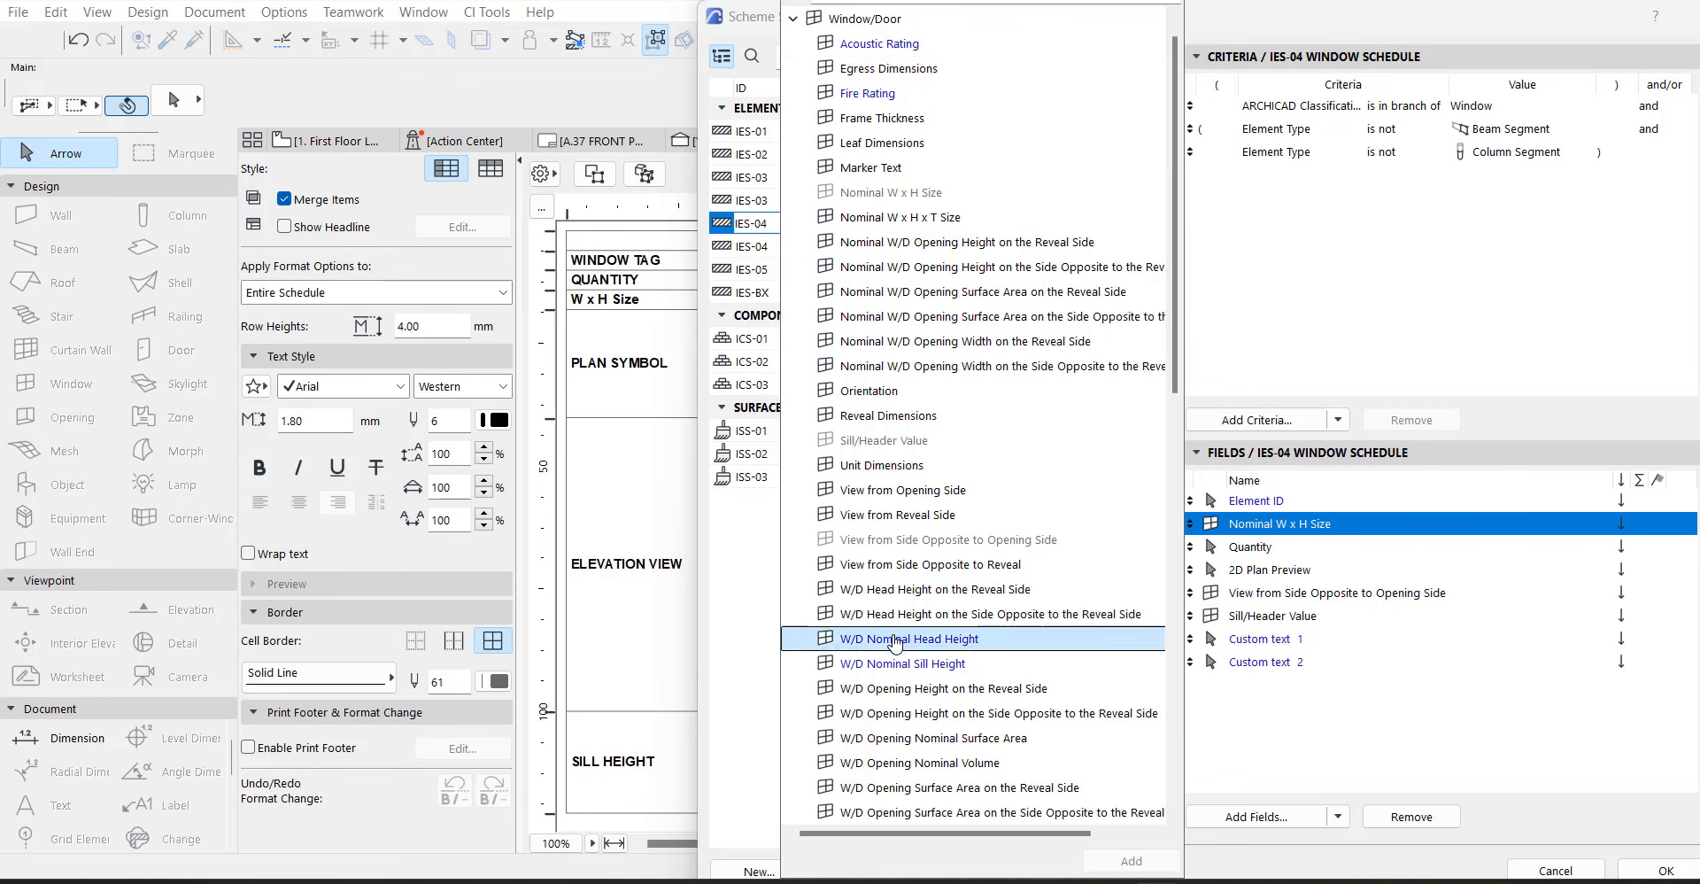
click(1165, 857)
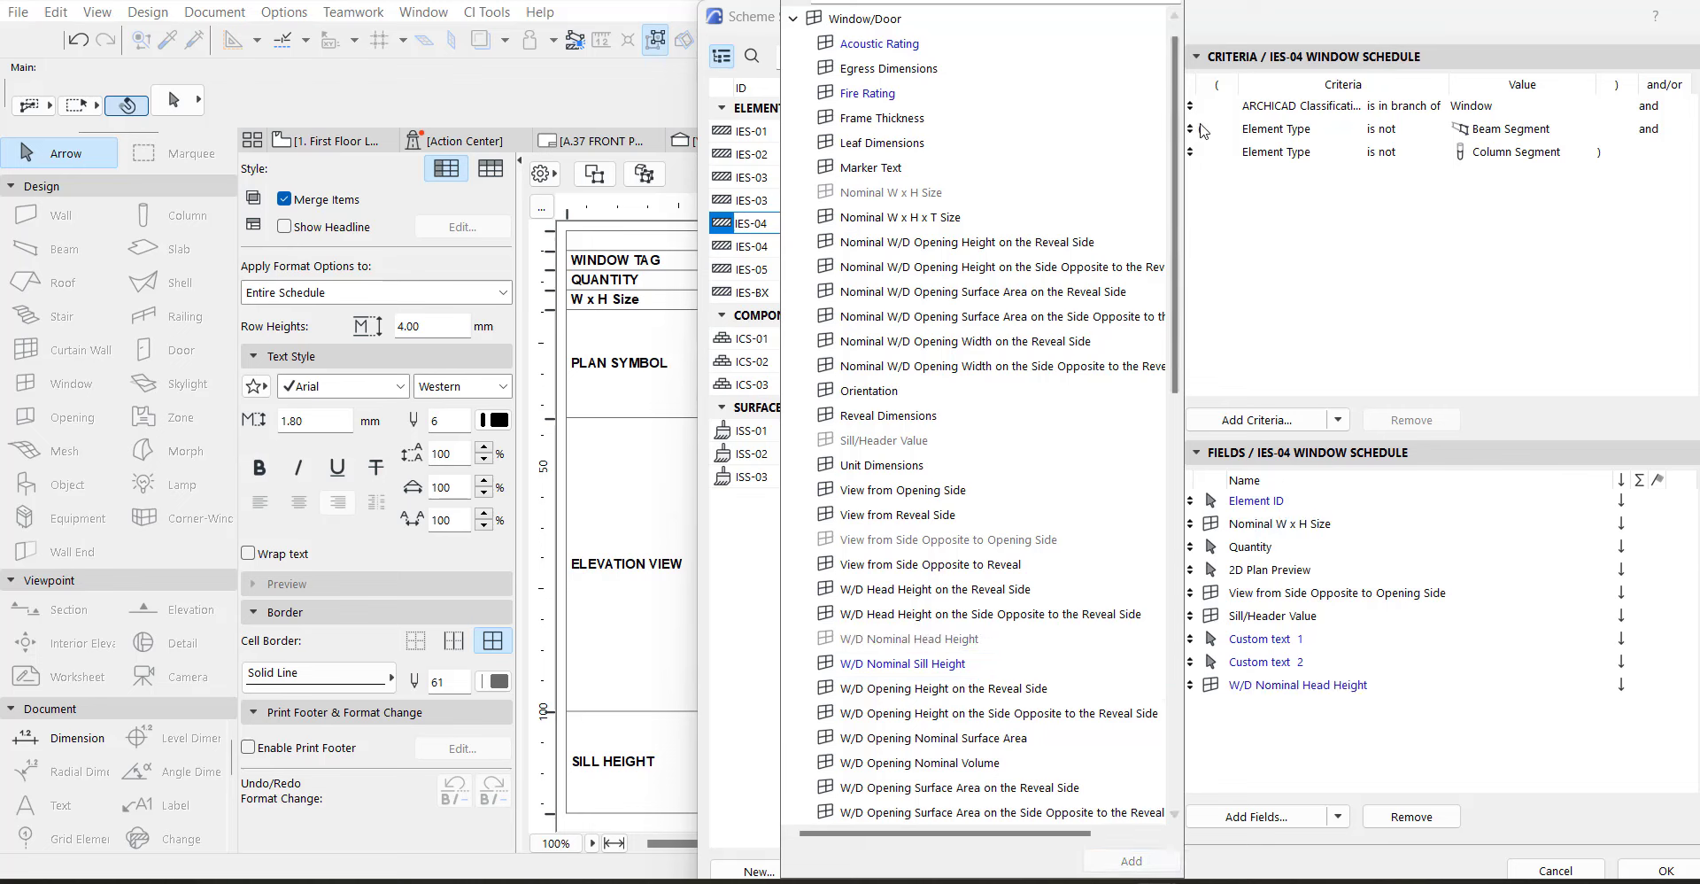
click(1282, 742)
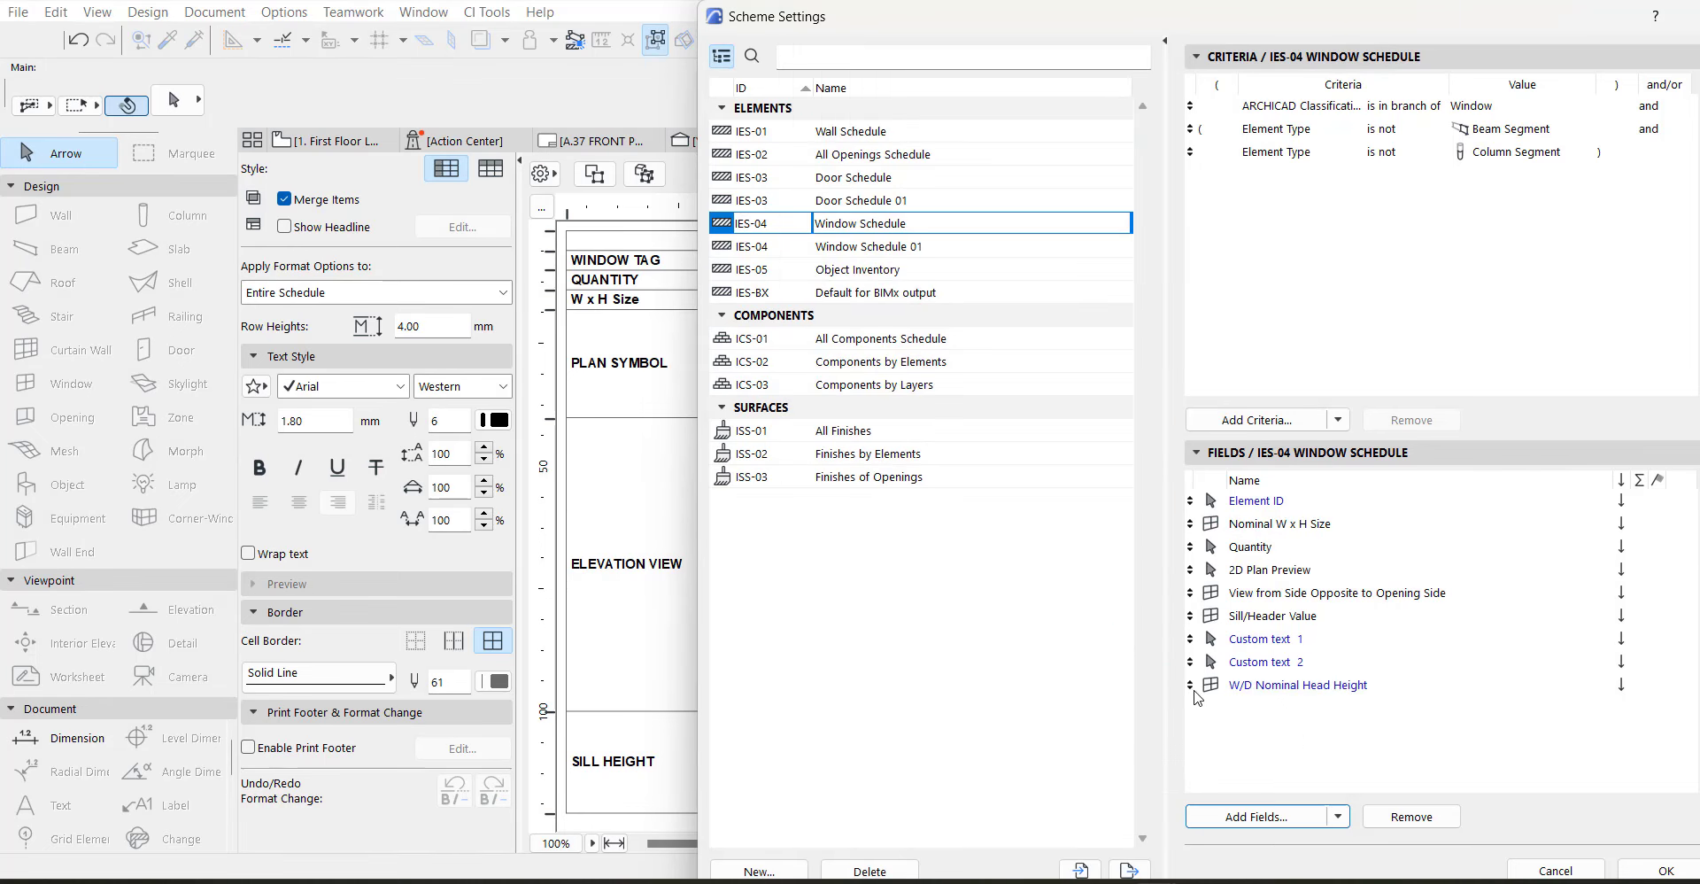
Place W/D Nominal Head Height and Sill/Header Value directly after Nominal W x H Size, move Quantity after Custom text 1, and apply the scheme
drag(1189, 684, 1181, 529)
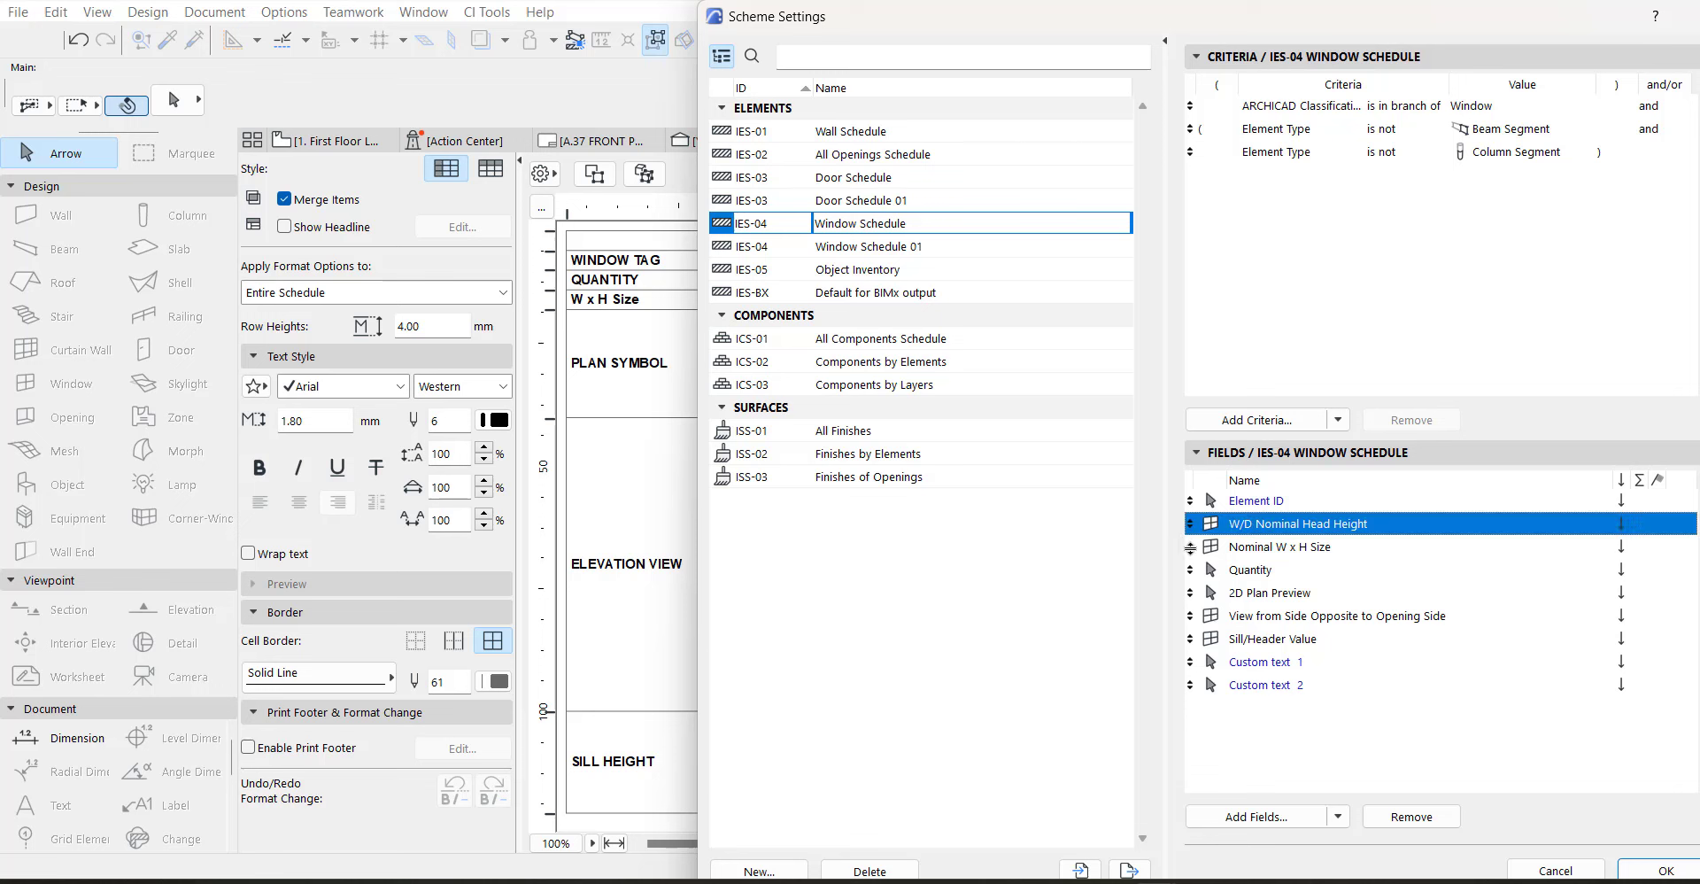
drag(1190, 546, 1191, 524)
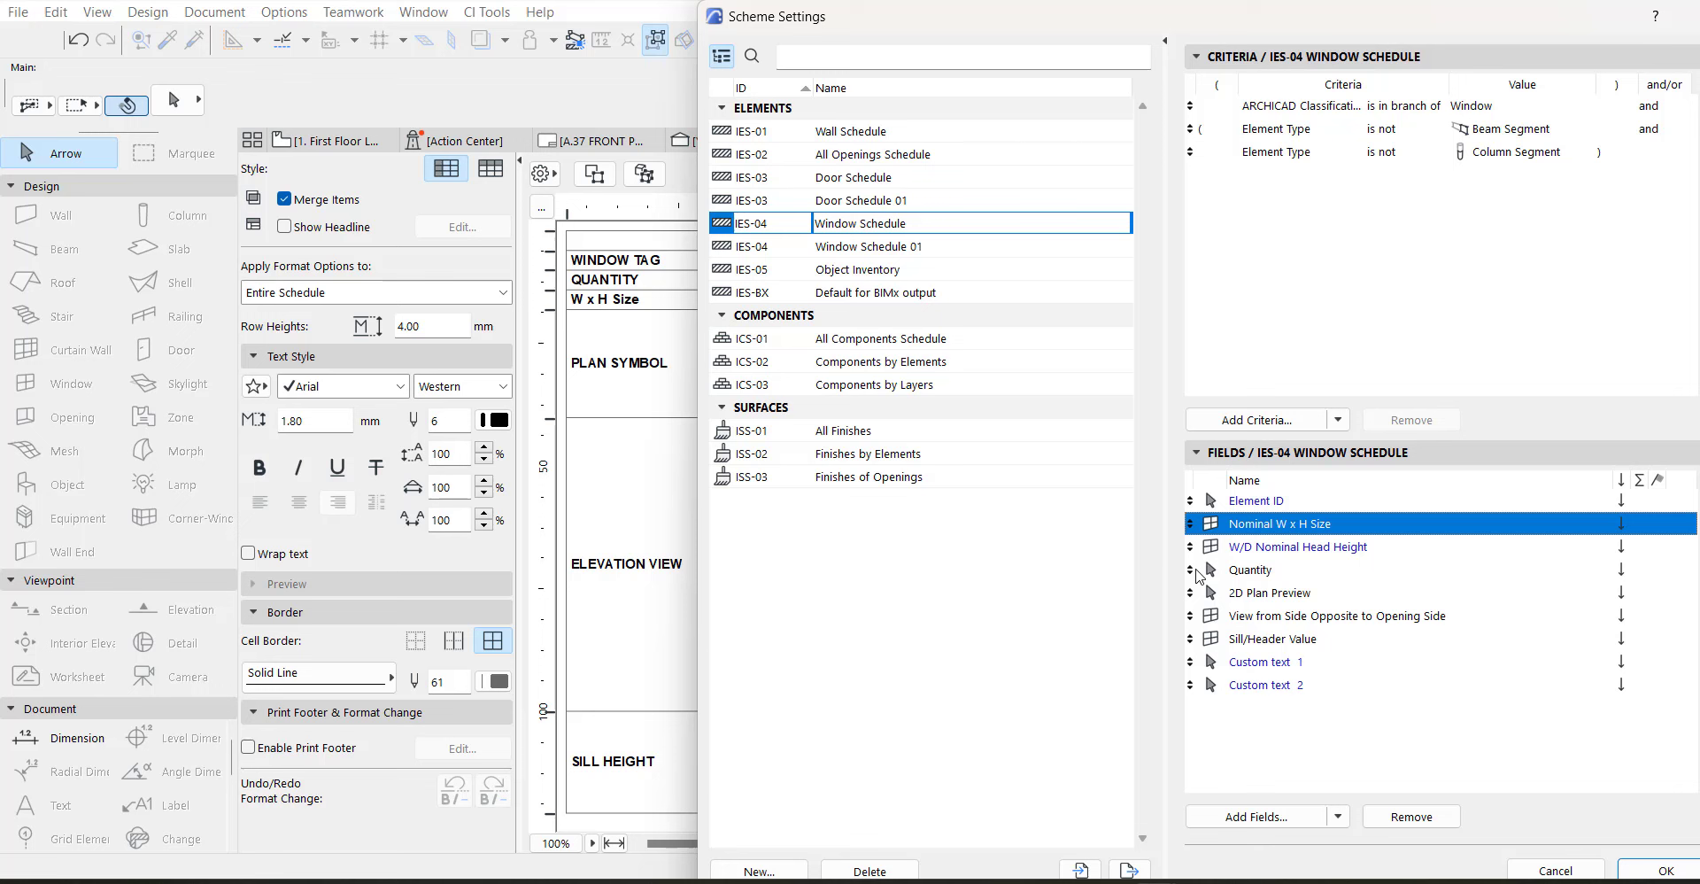
drag(1190, 570, 1184, 660)
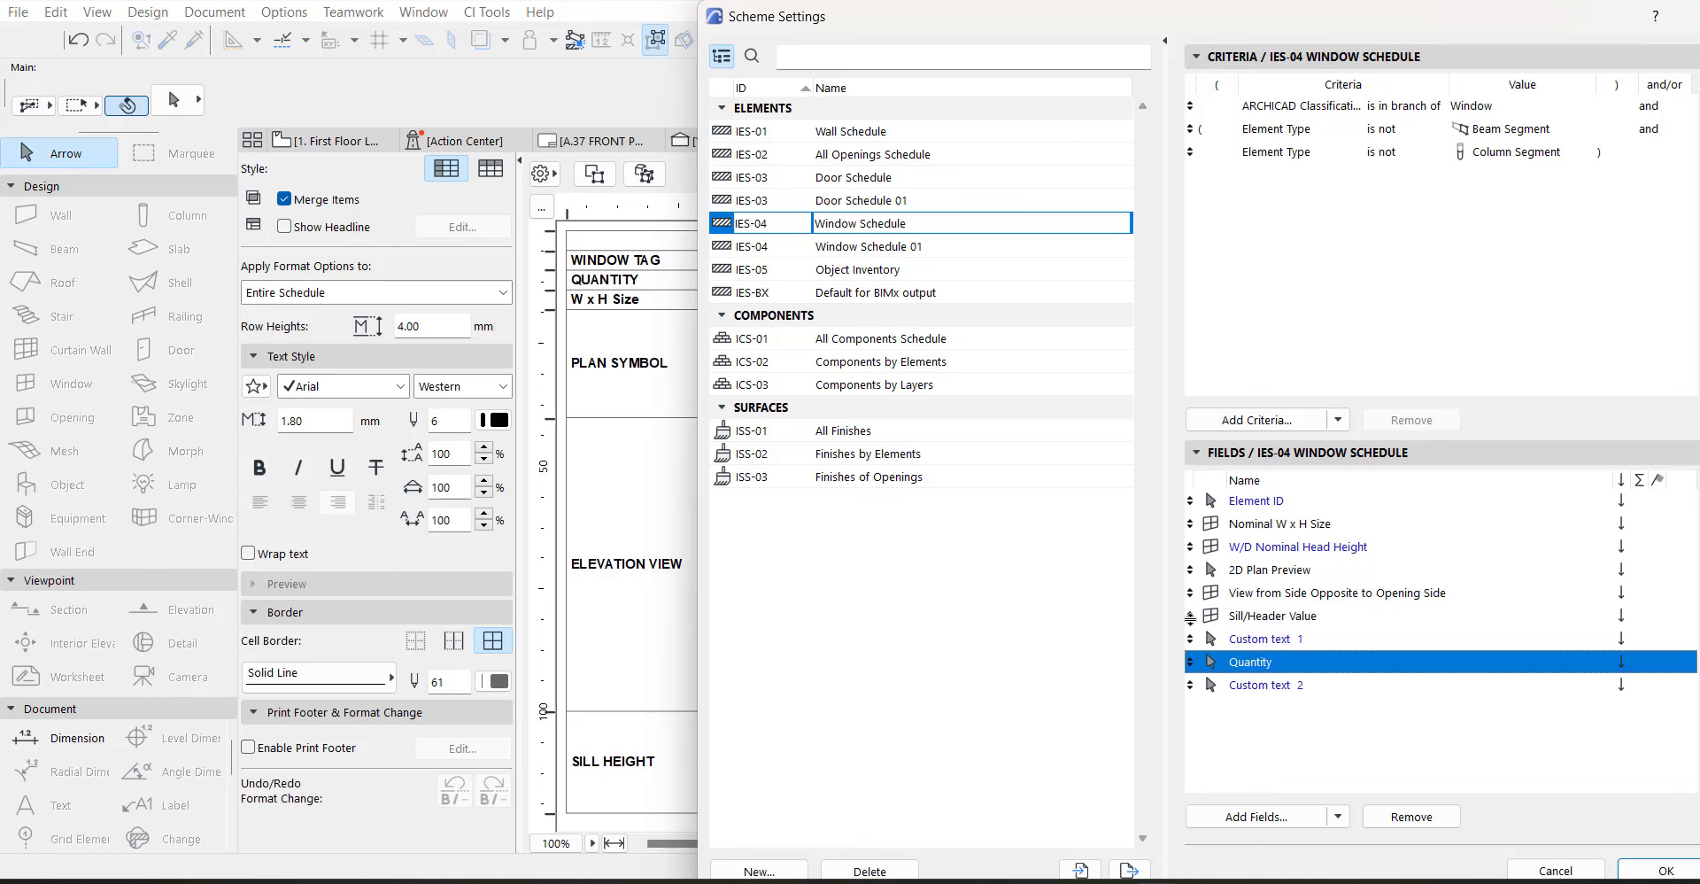
drag(1190, 617, 1188, 574)
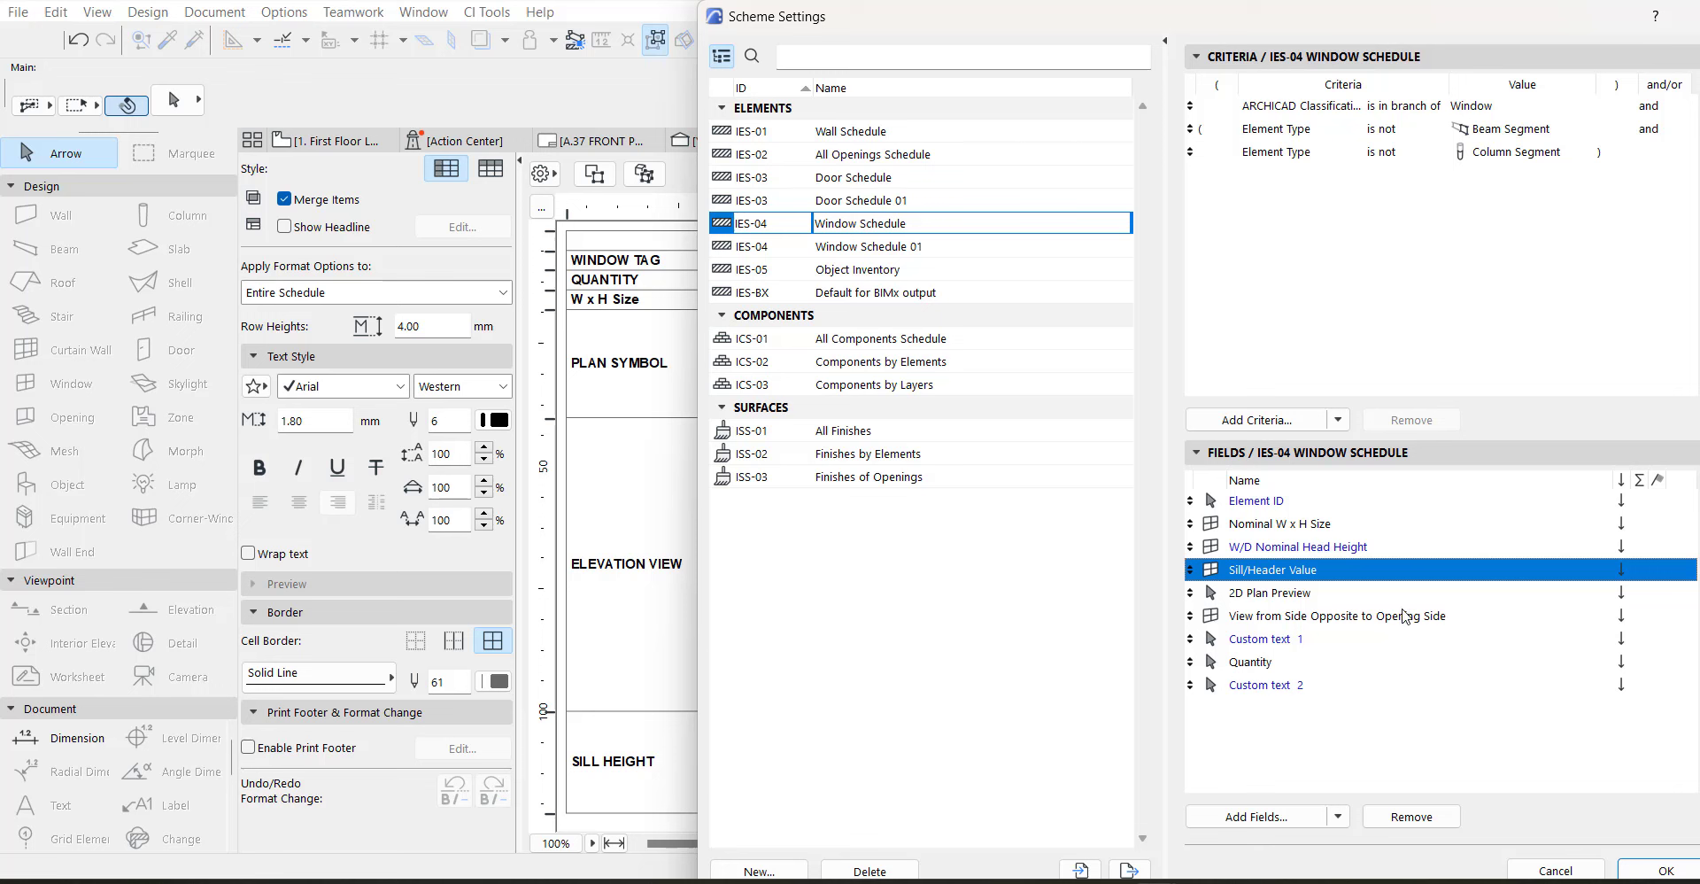
click(1629, 869)
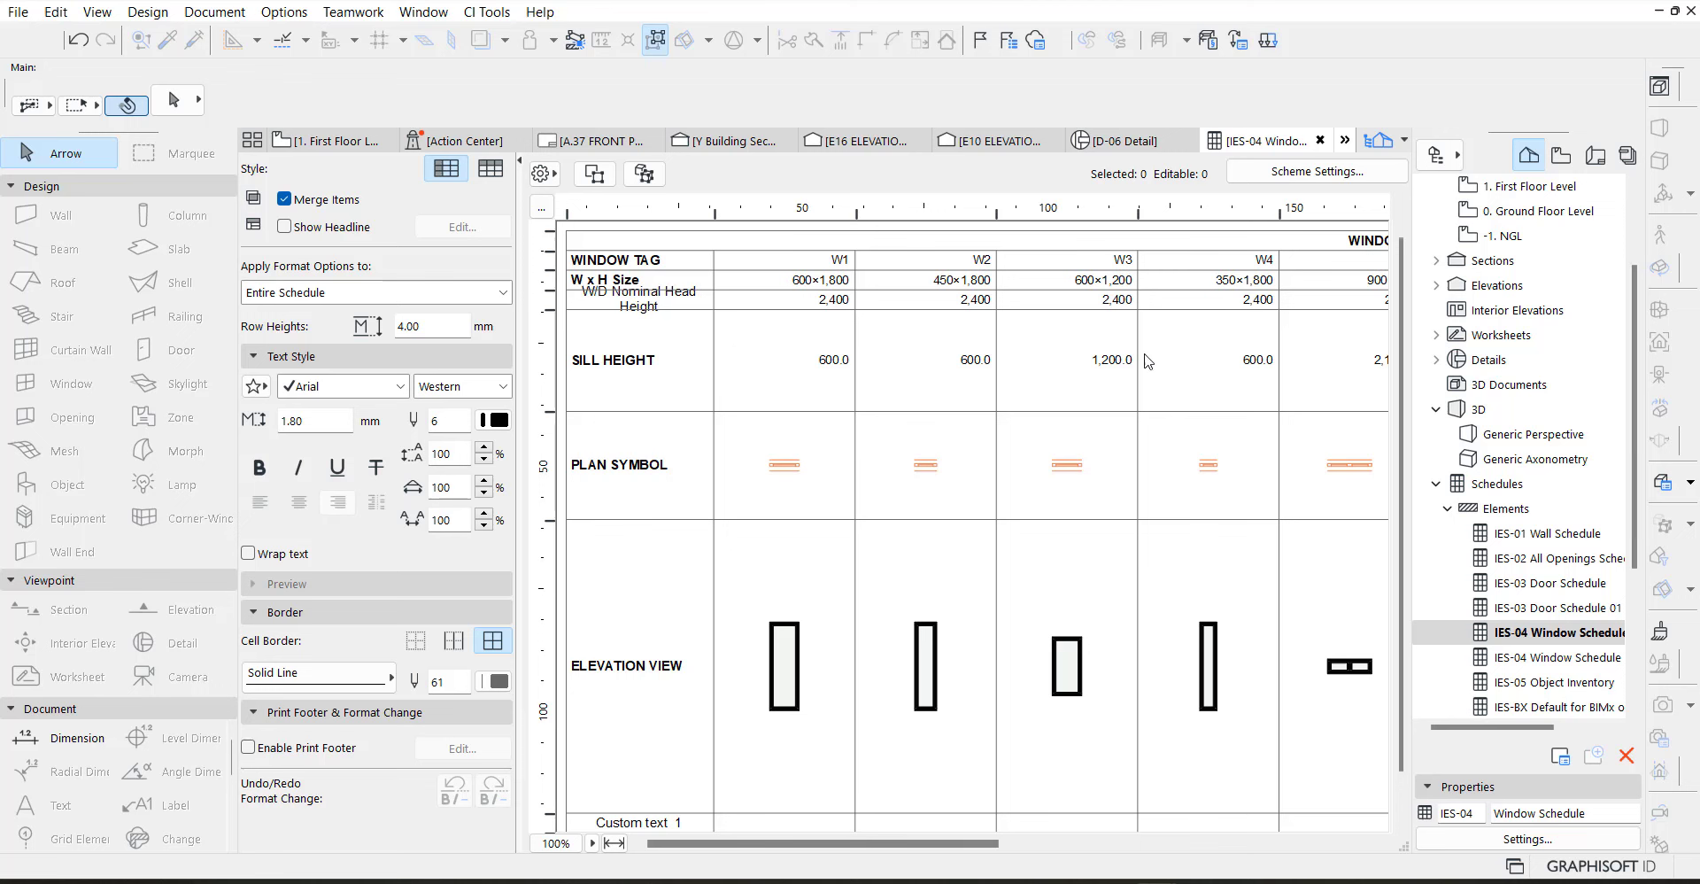
Rename the W/D Nominal Head Height header to HEAD HIEGHT and make it left-aligned and bold
drag(981, 843, 1272, 856)
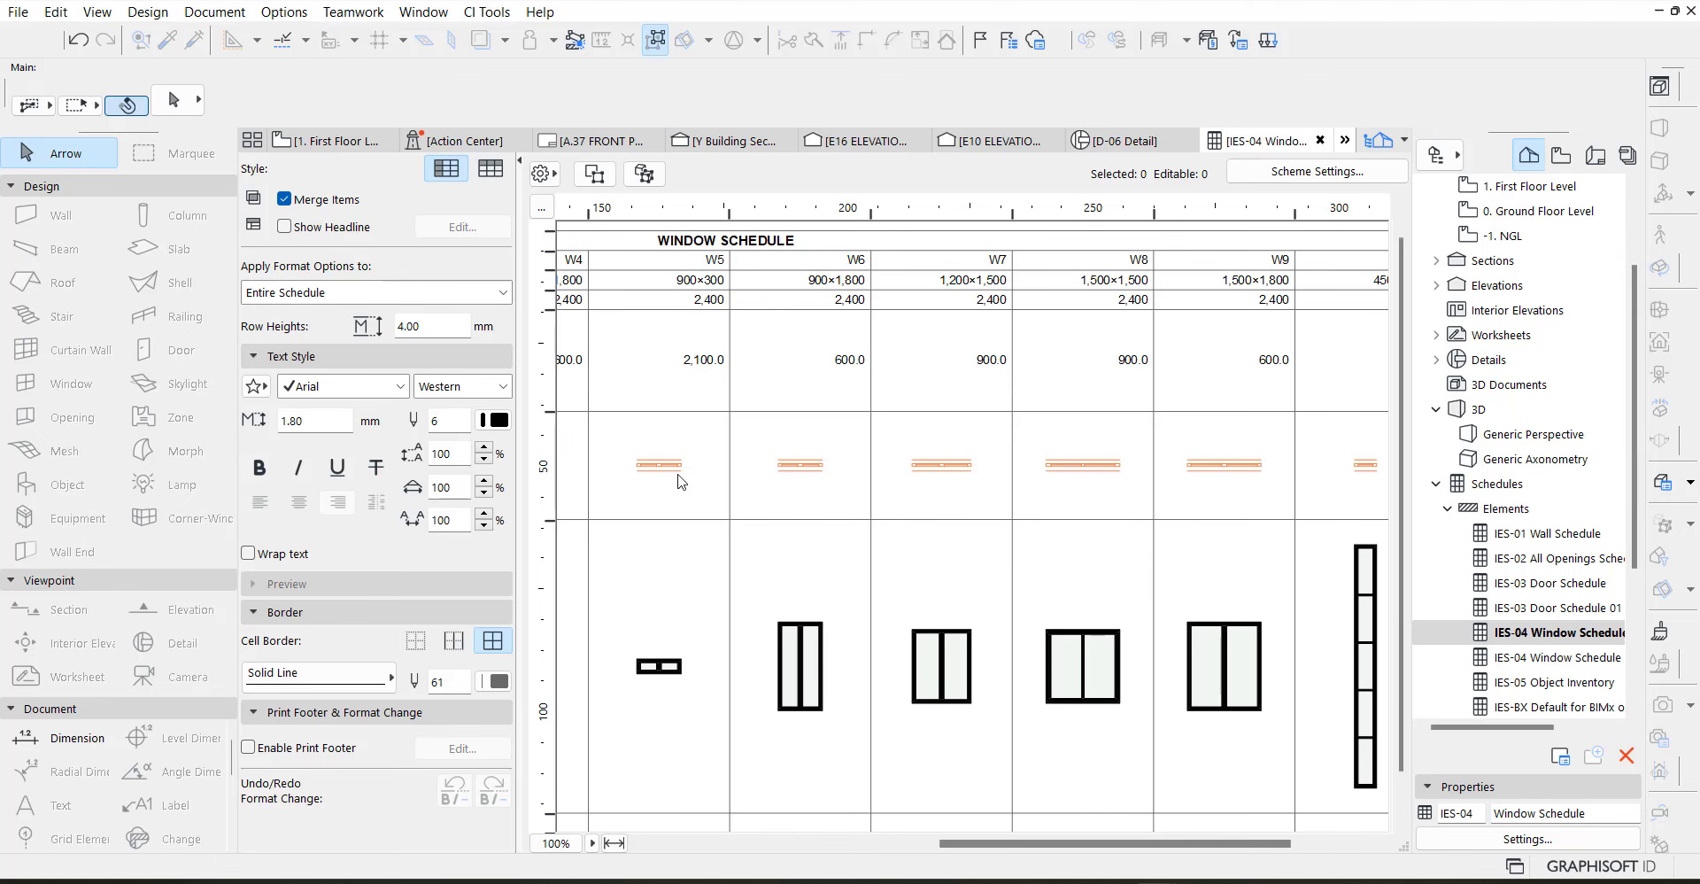
drag(1034, 850, 741, 850)
click(628, 301)
click(627, 301)
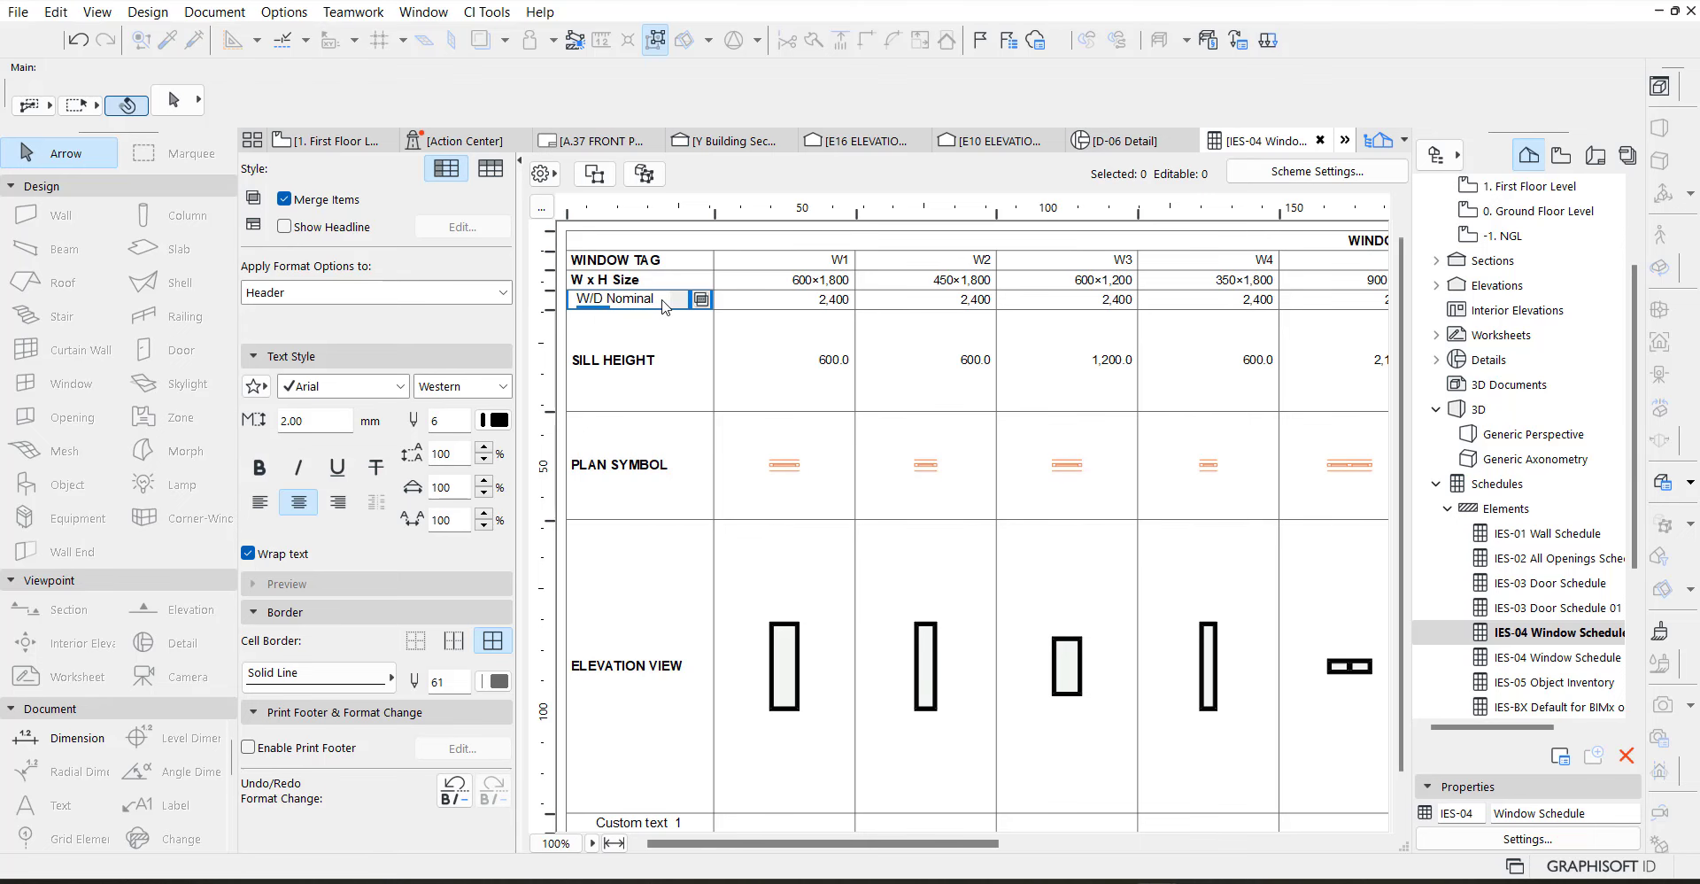
click(665, 306)
text(Head Height)
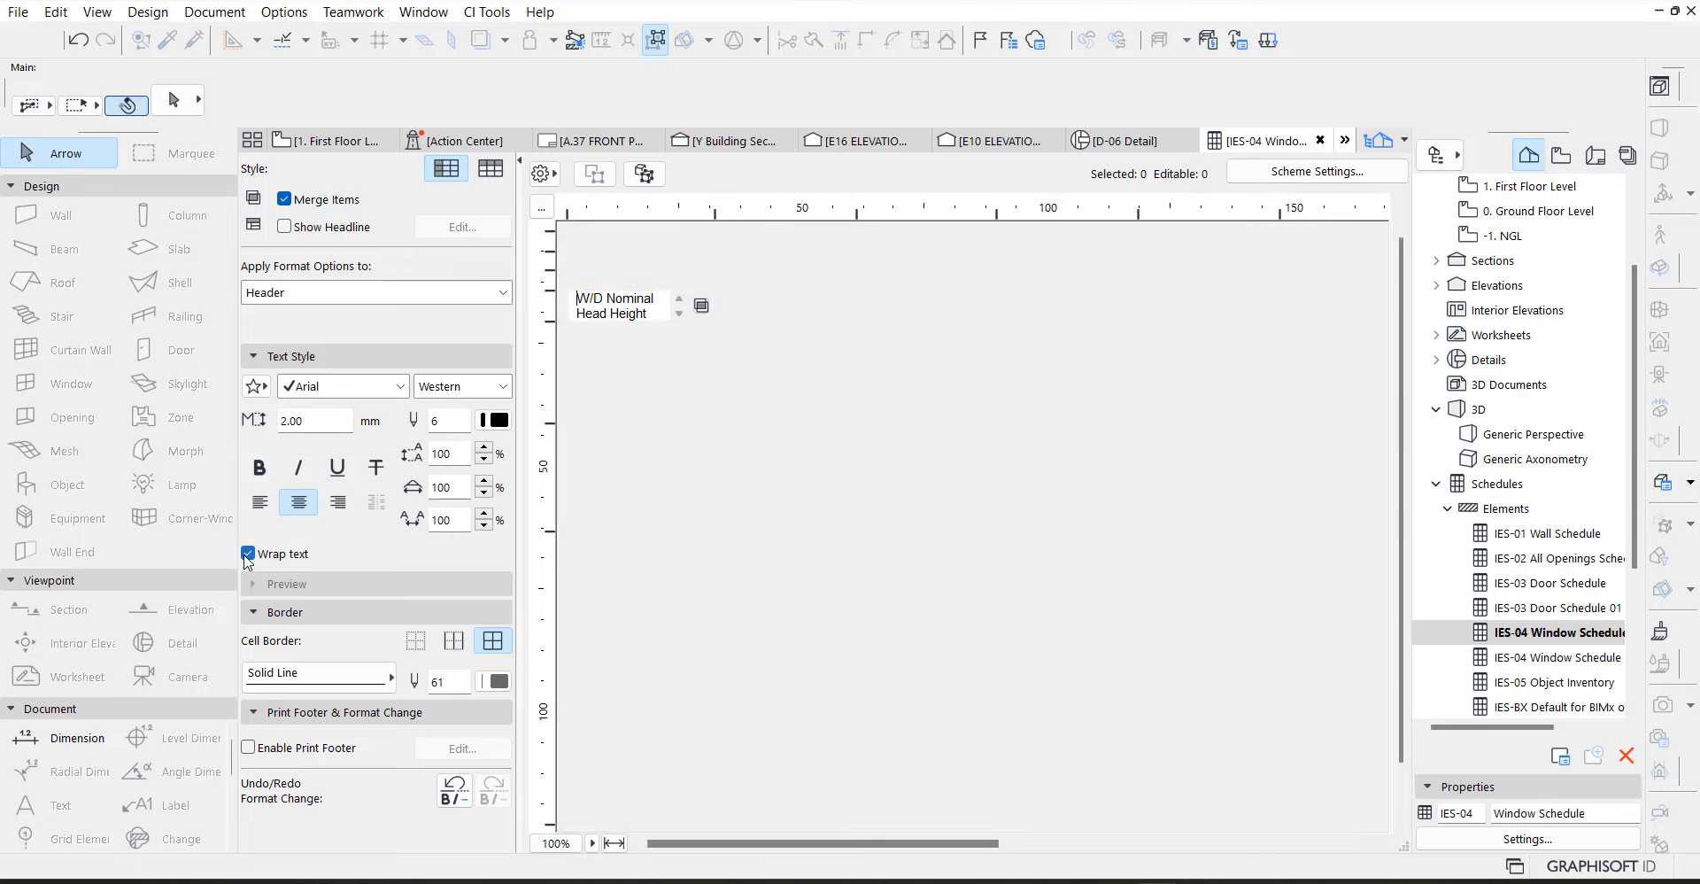
key(ctrl+a)
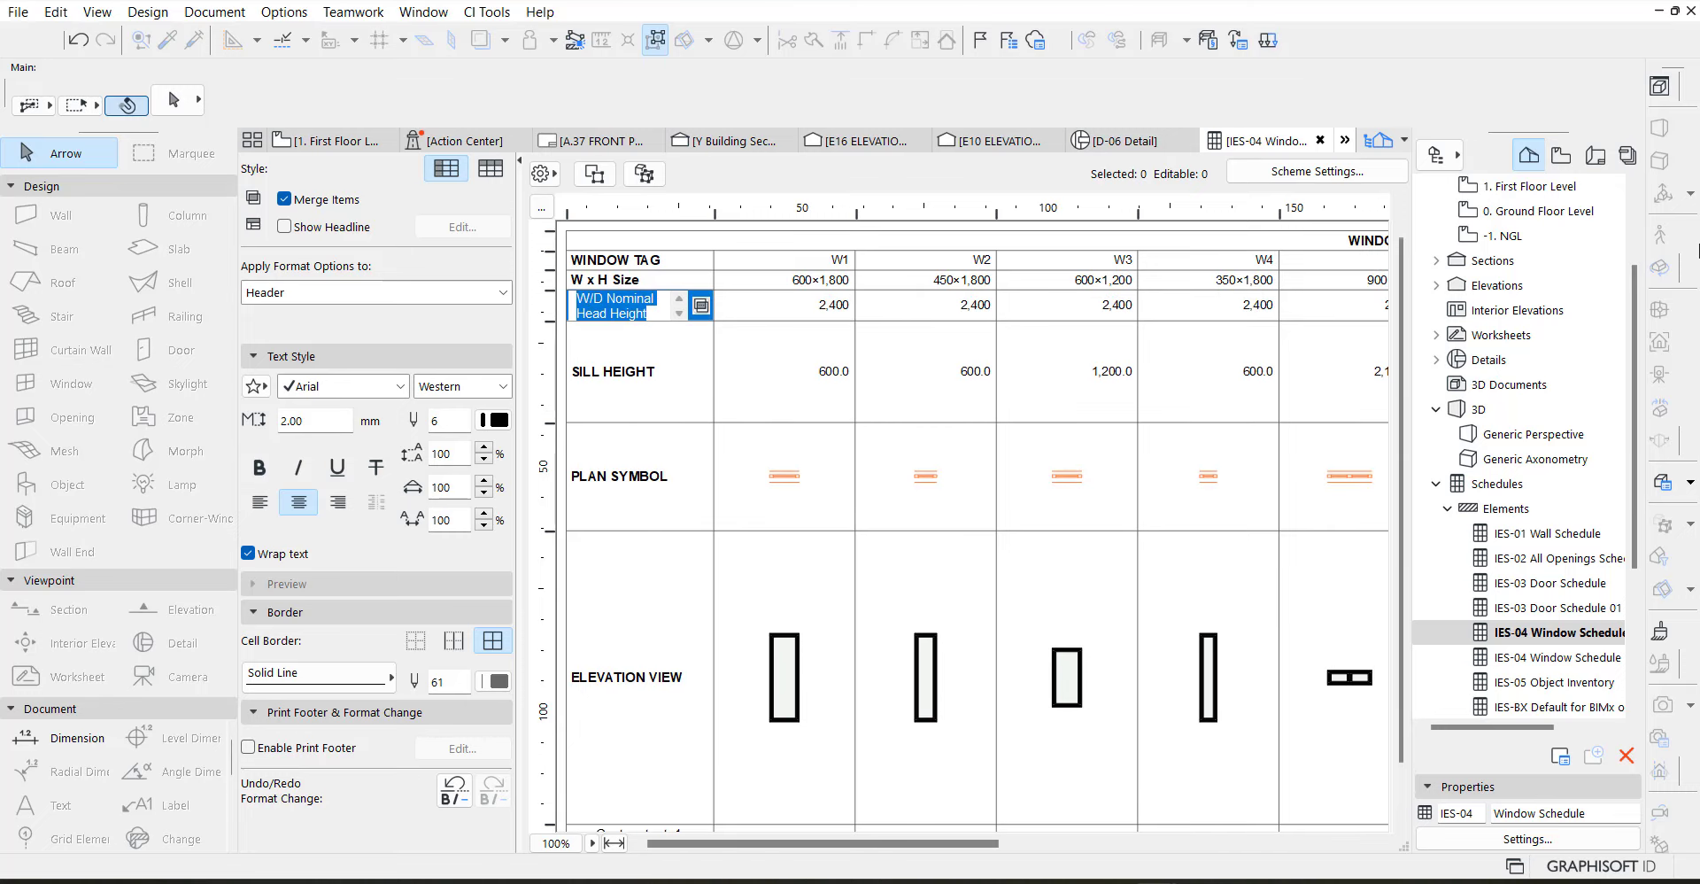
text(HEA)
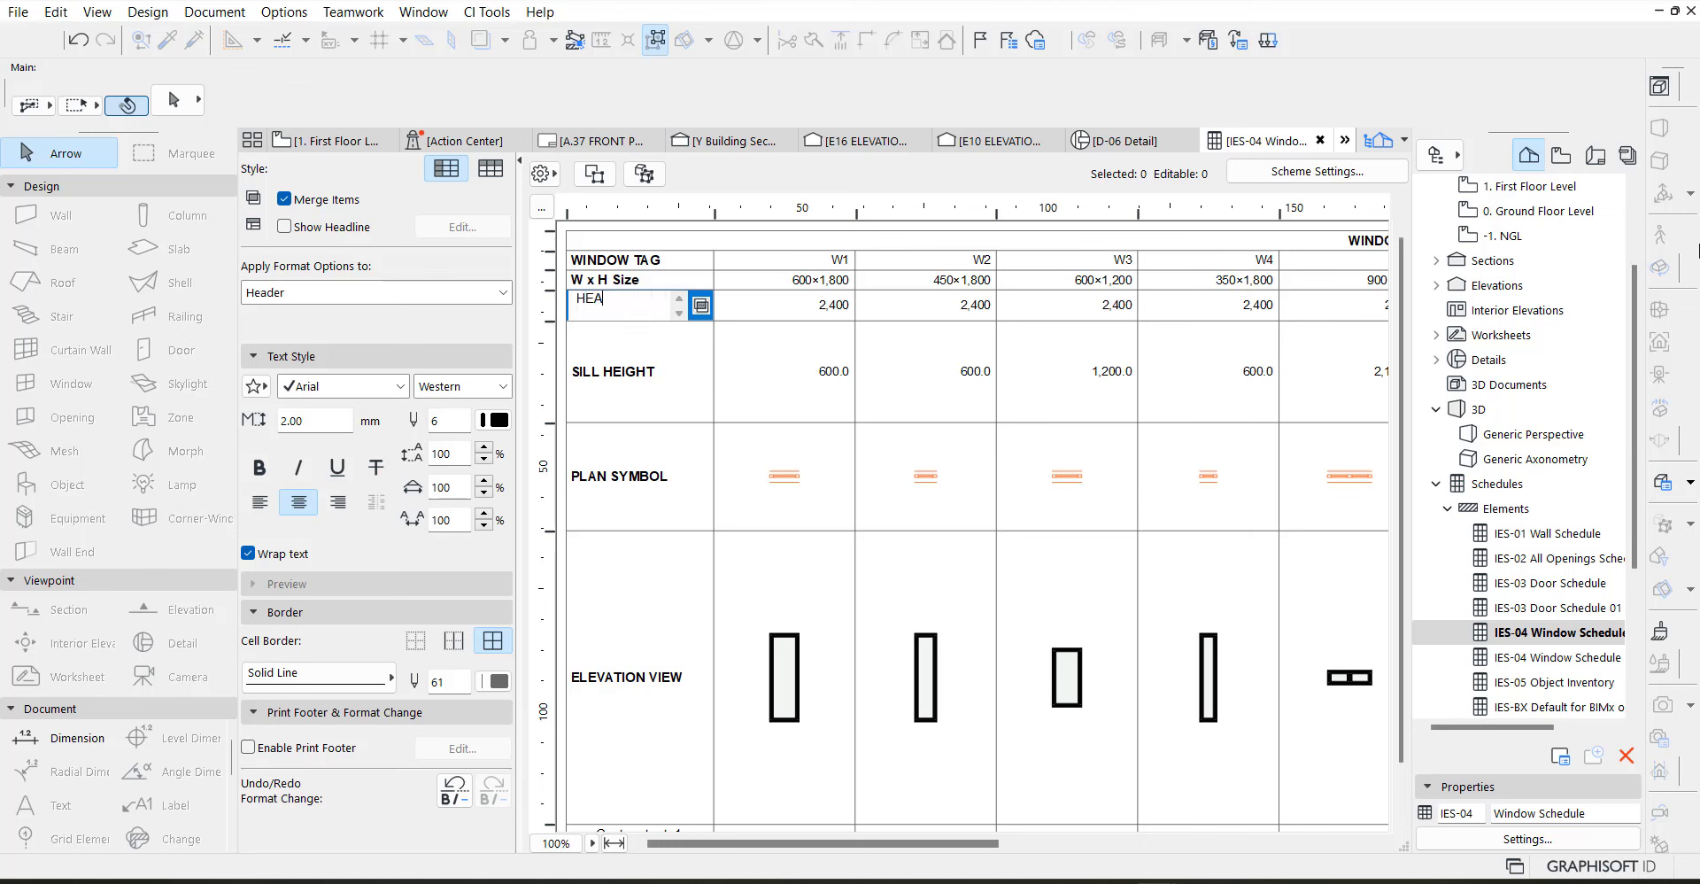
text(D HIE)
text(GHT)
click(258, 503)
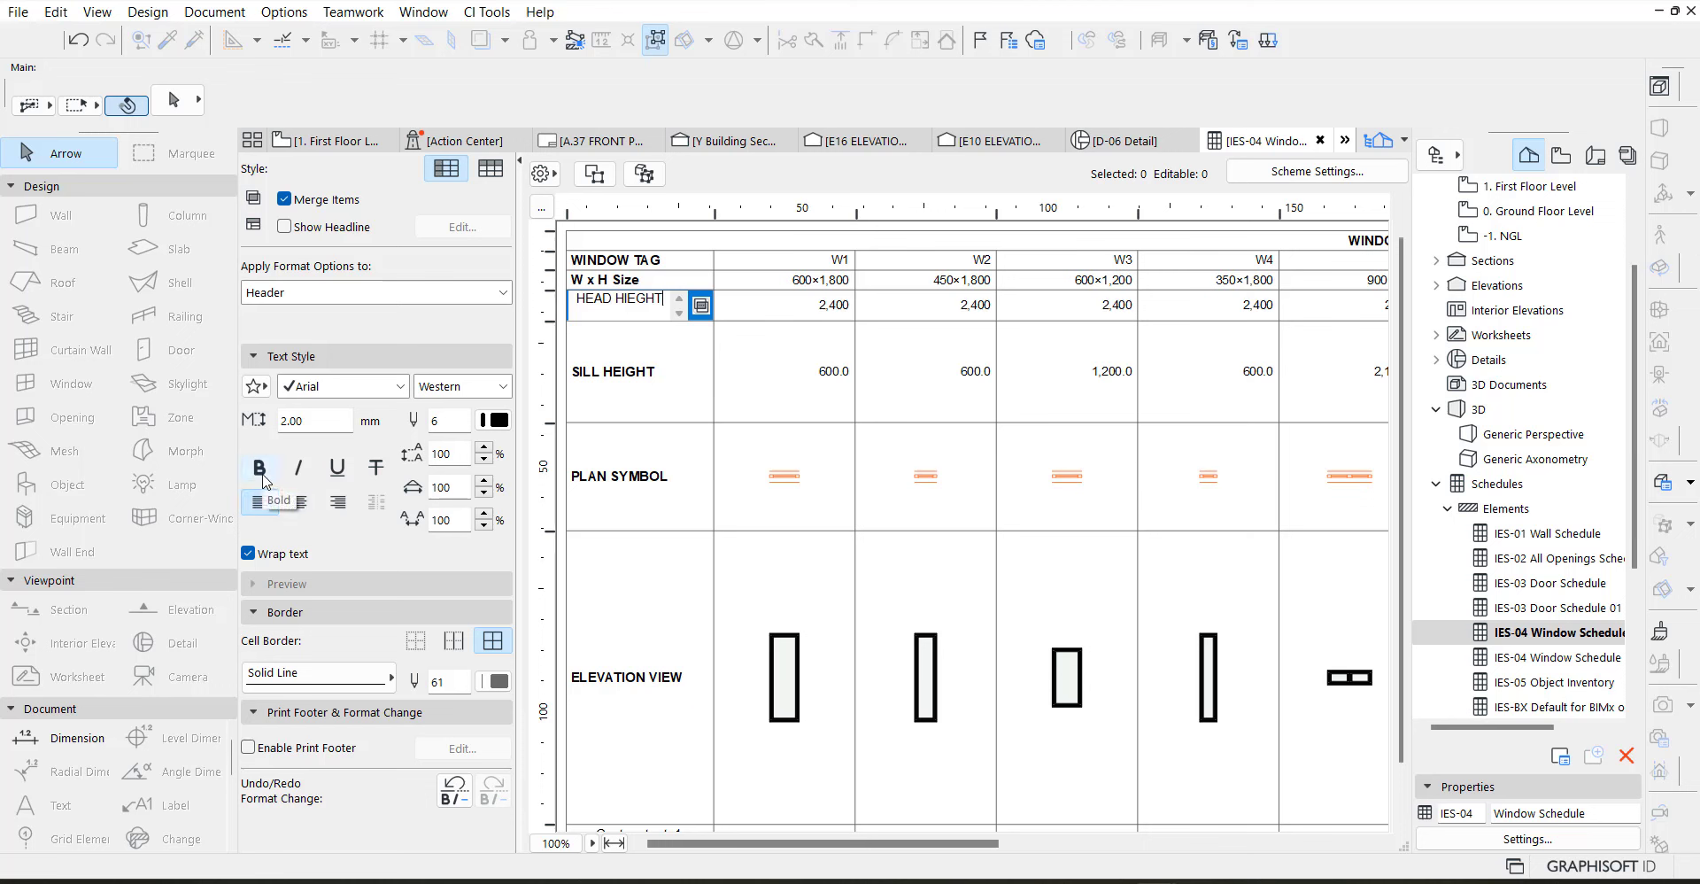
click(261, 475)
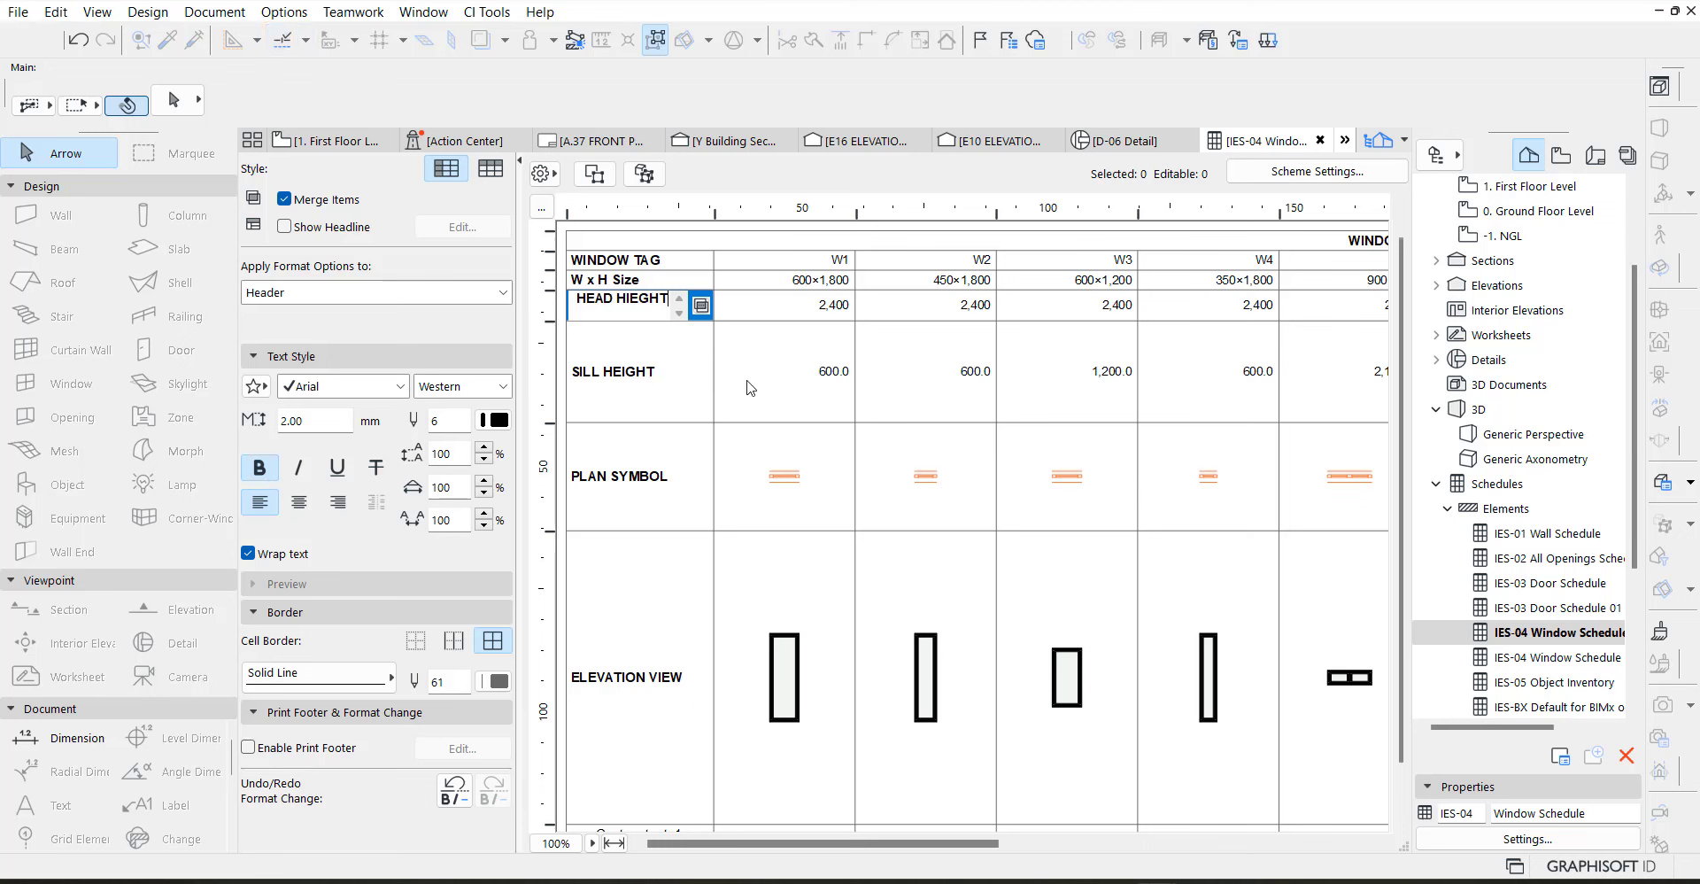
Change the W x H Size header text to W x H SIZE
click(618, 281)
drag(615, 280, 673, 279)
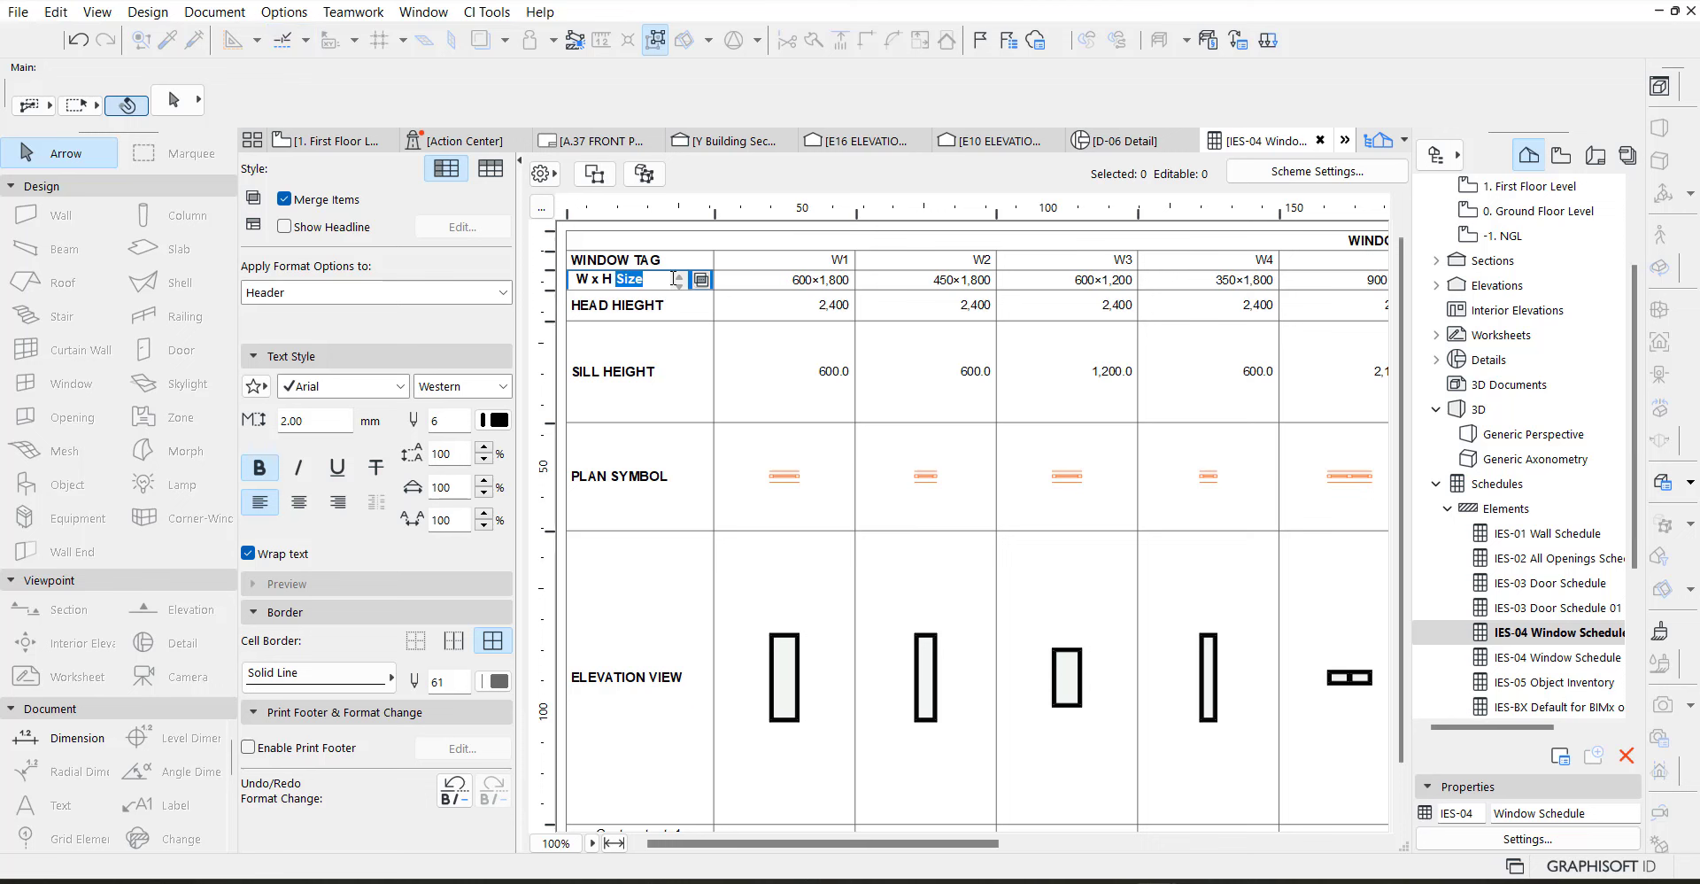
text(SIZE)
click(816, 651)
Try automatic dimensions positioned above the plan symbol previews and turn them off again
click(807, 482)
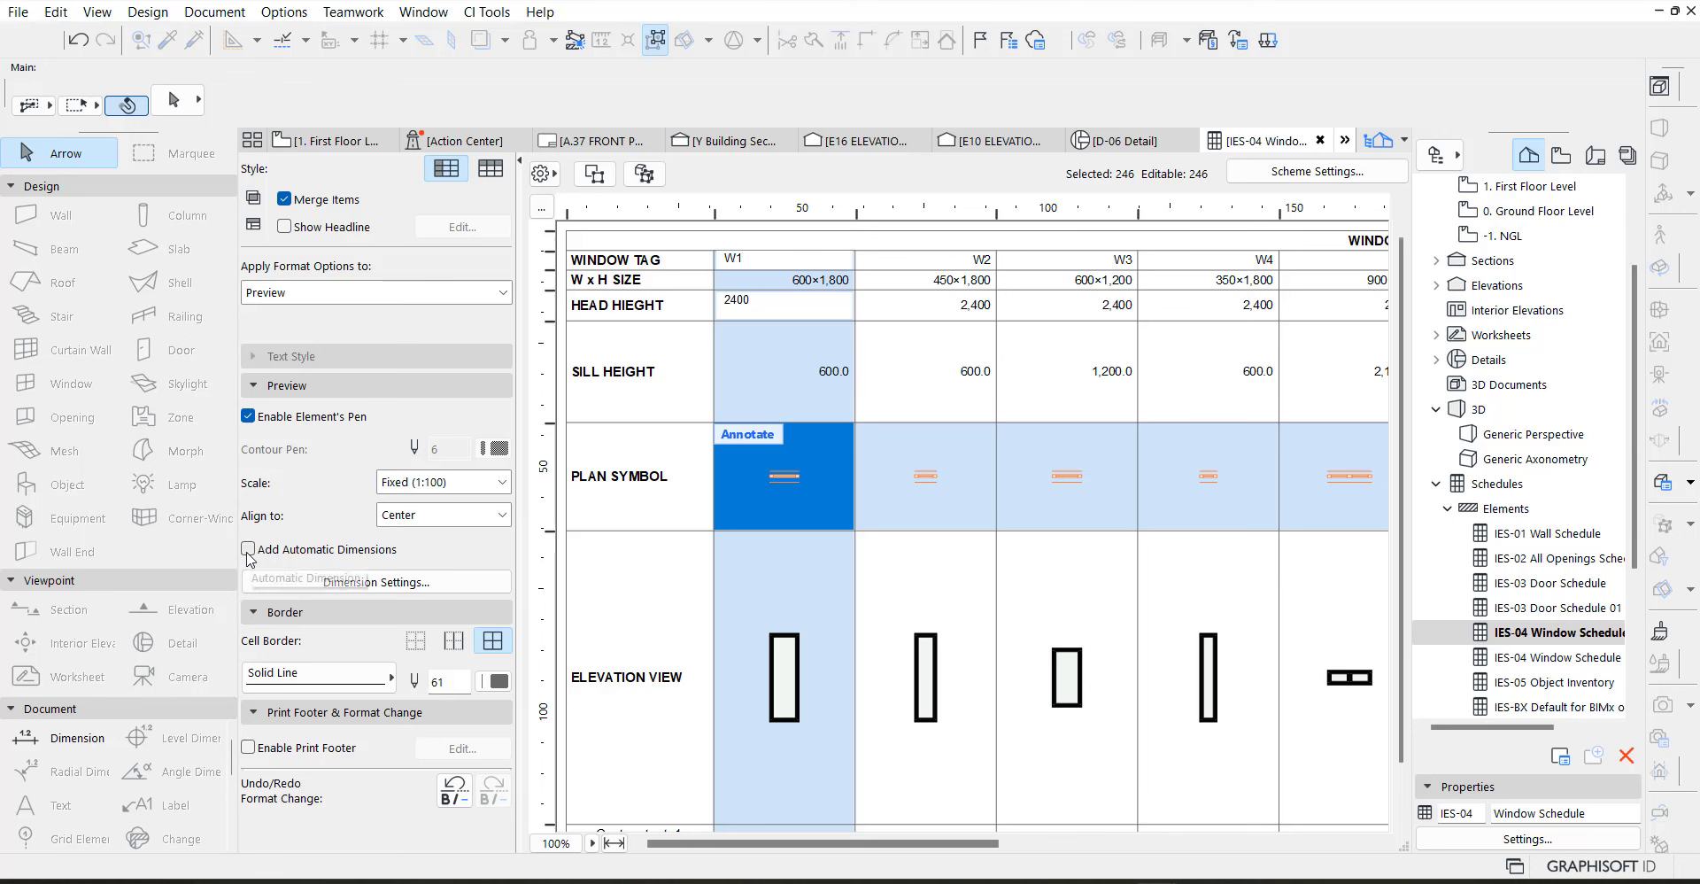
click(397, 589)
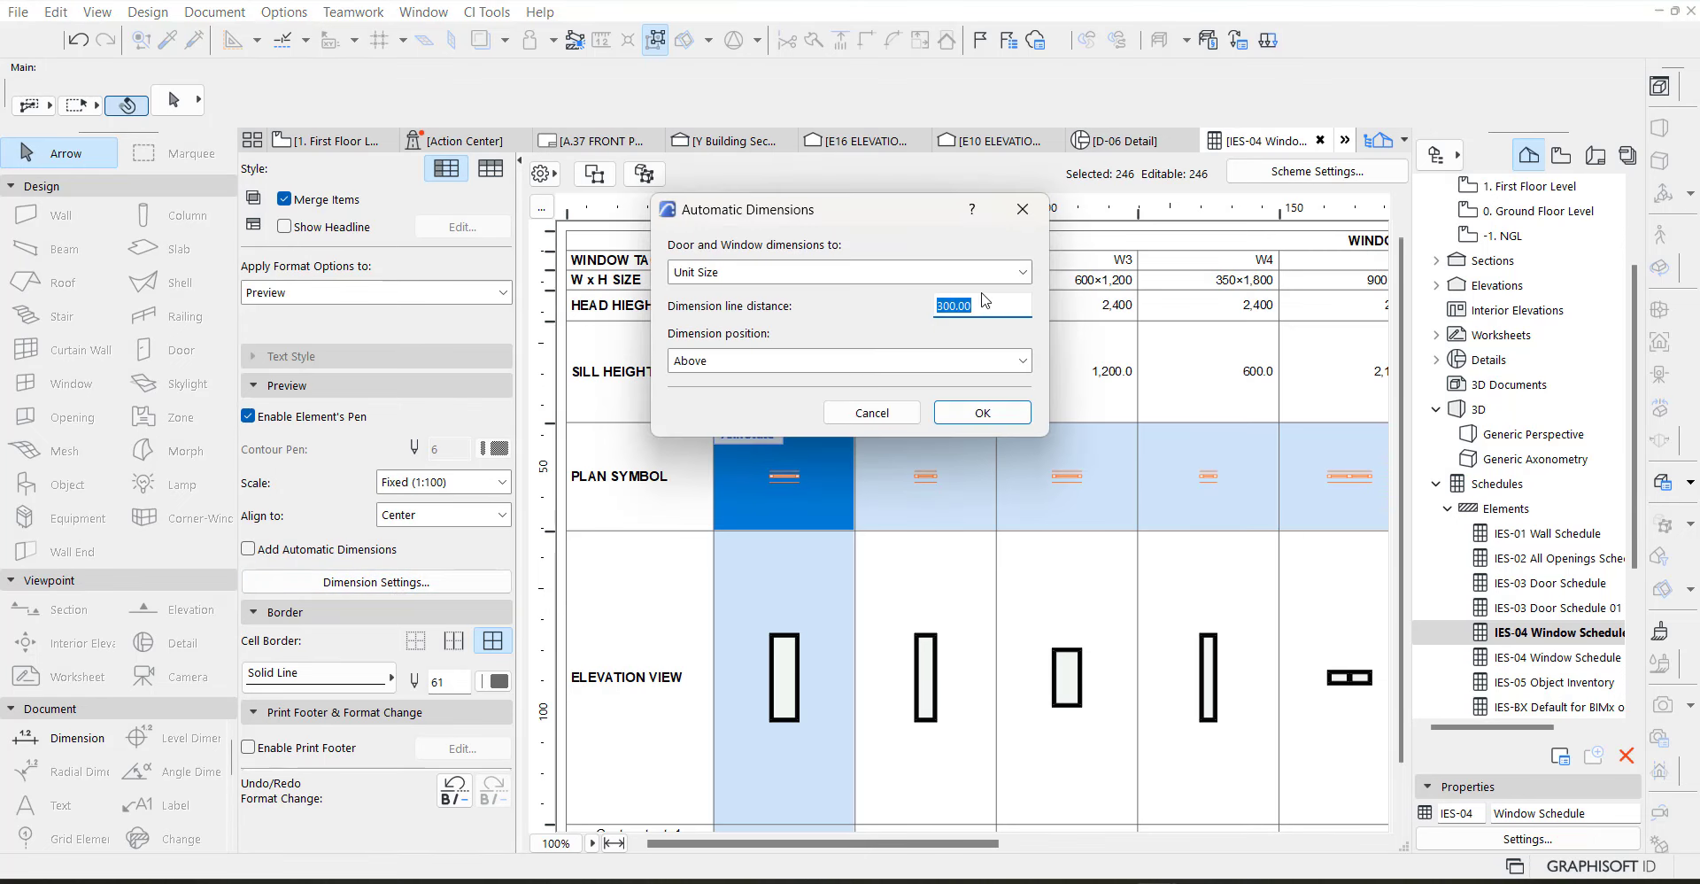
click(725, 361)
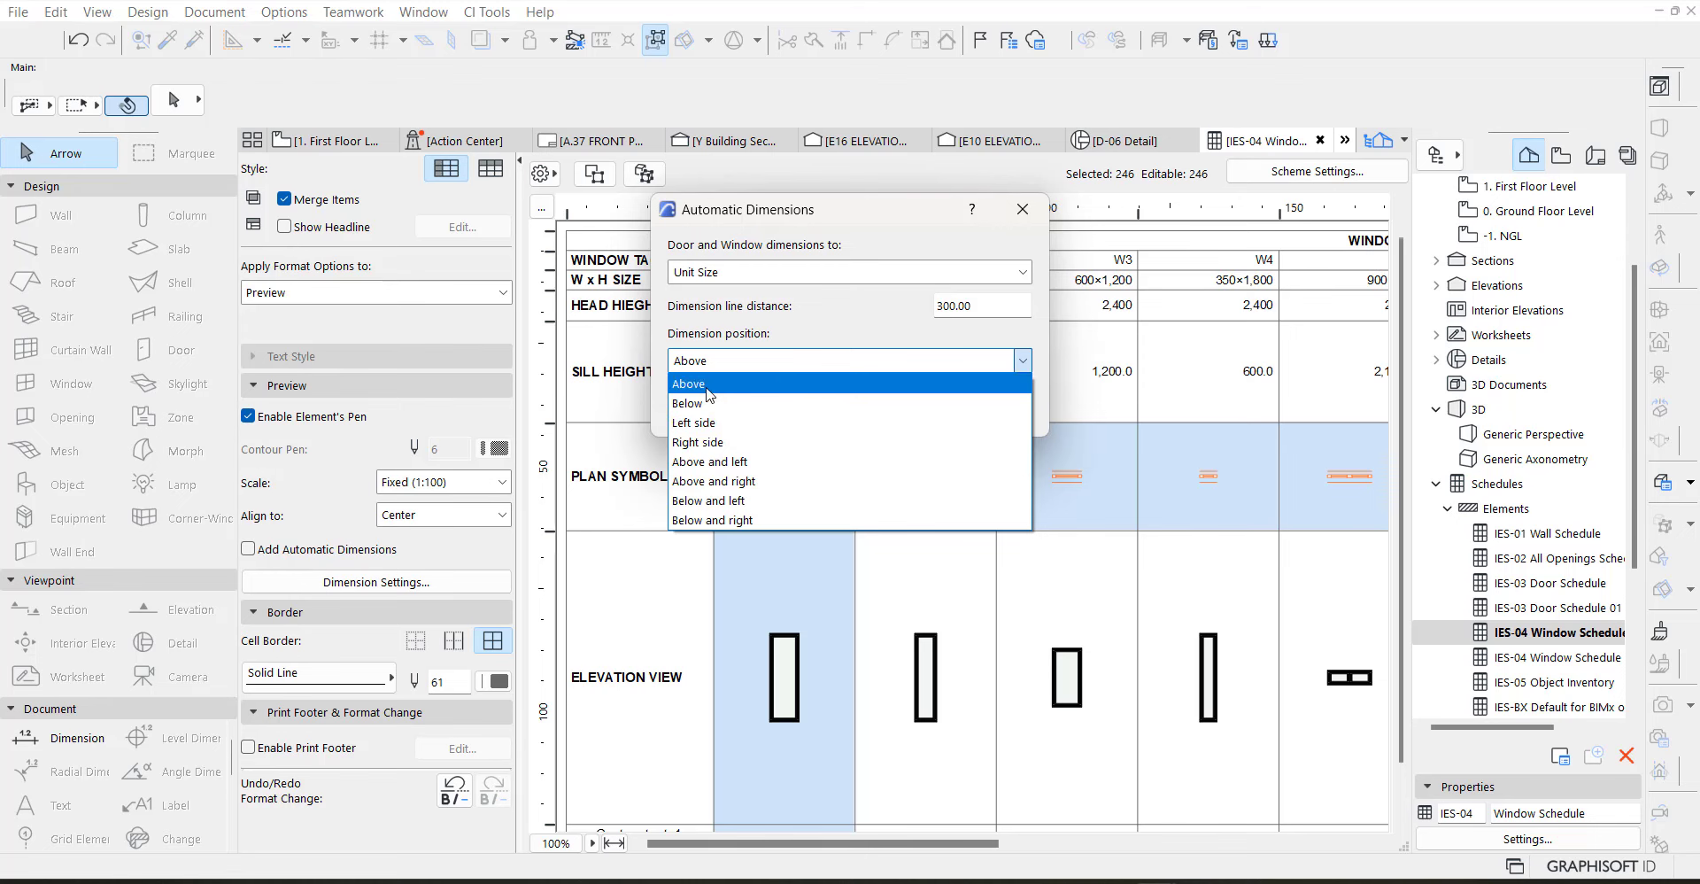
click(713, 384)
click(978, 409)
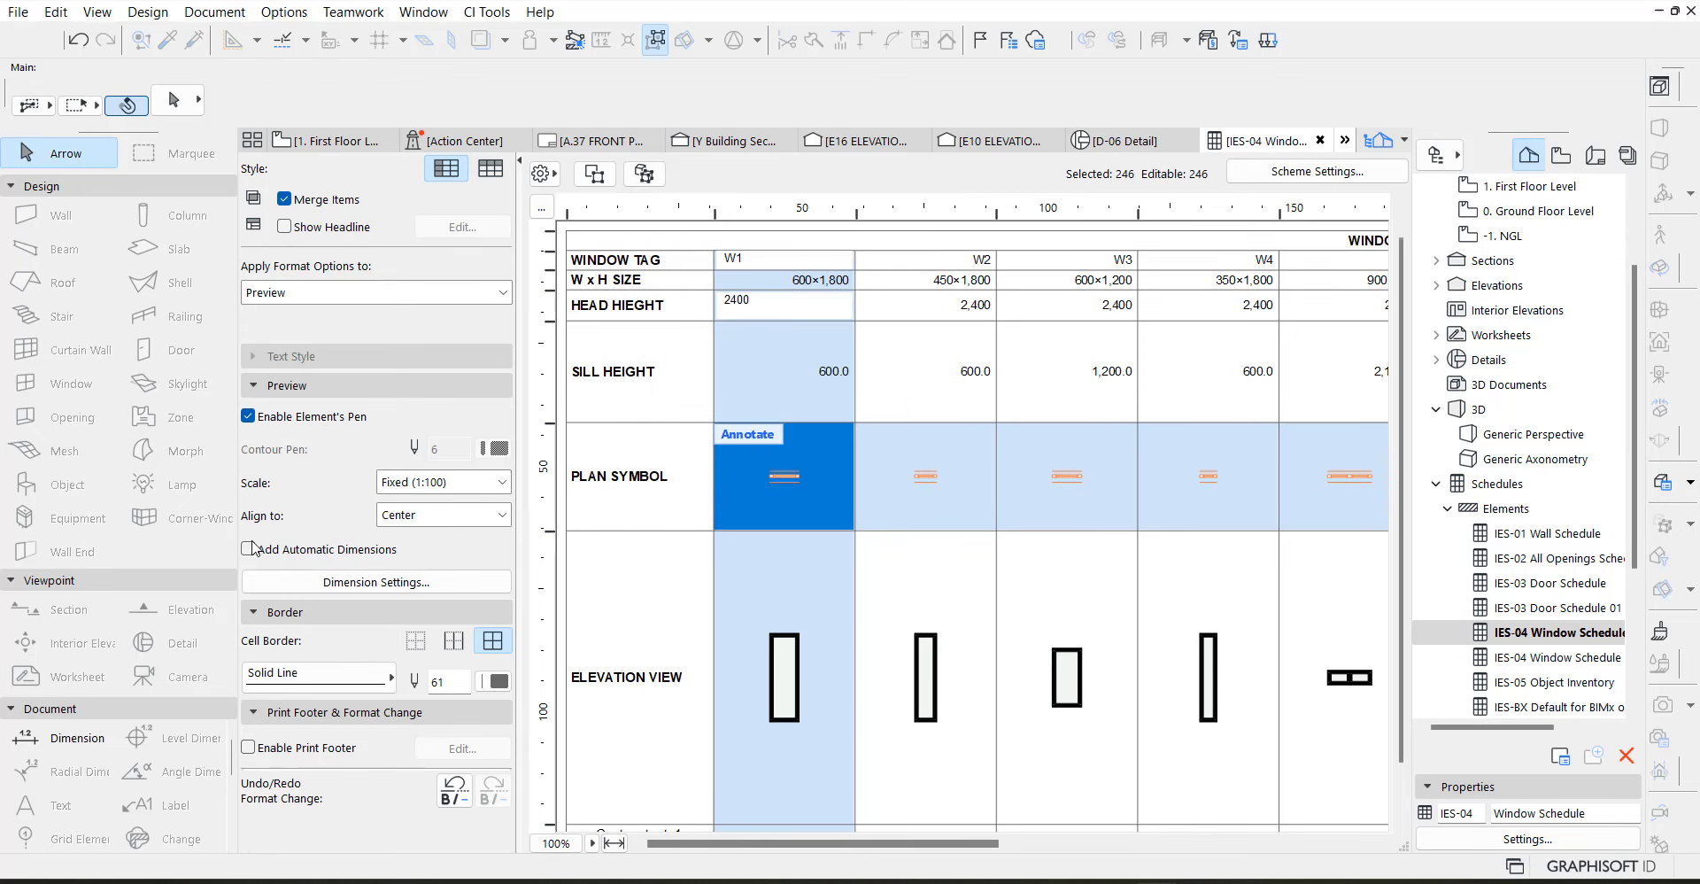
click(248, 549)
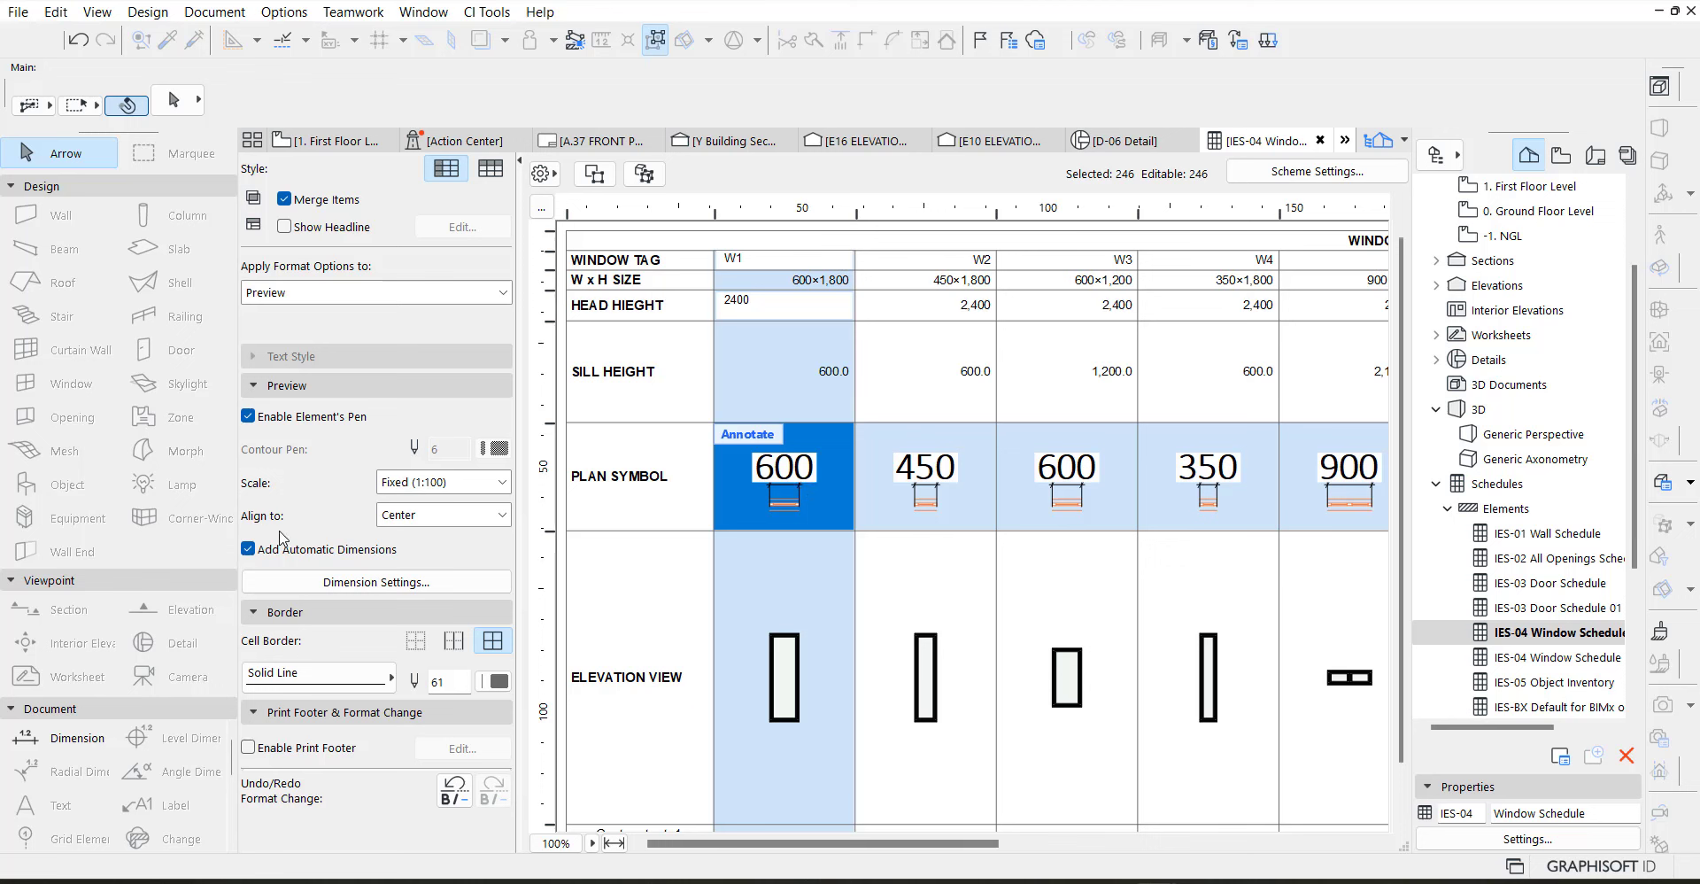
click(248, 549)
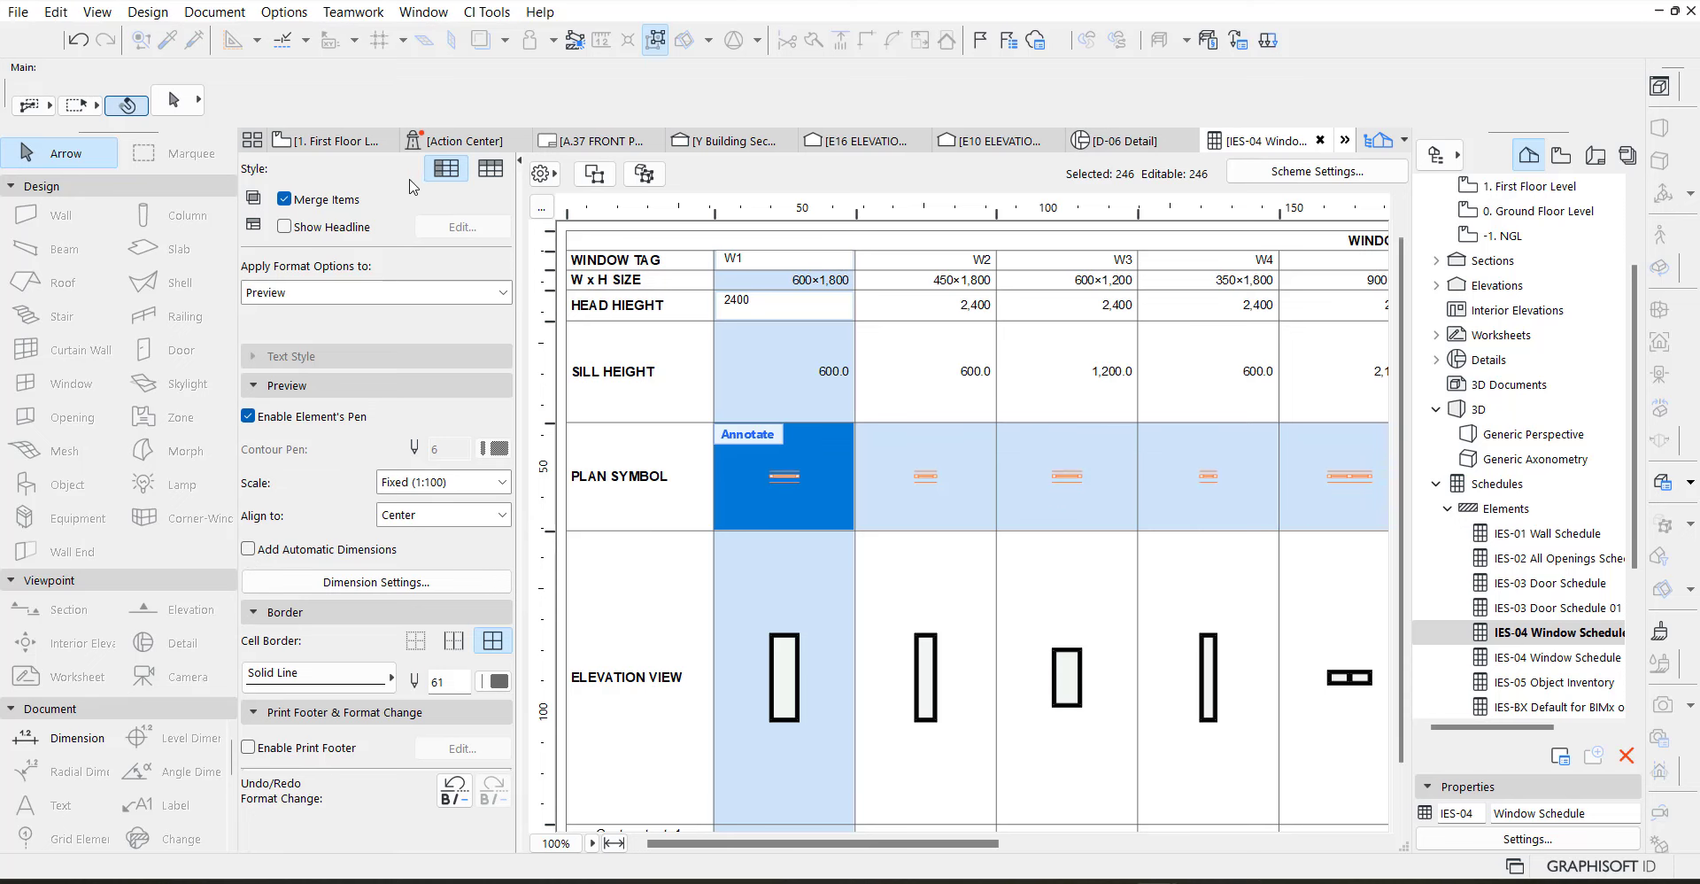
On the Ground Floor Level plan, pick up an existing dimension's settings with 1.80 mm text as Dimension tool defaults, and reopen the IES-04 Window Schedule
click(341, 144)
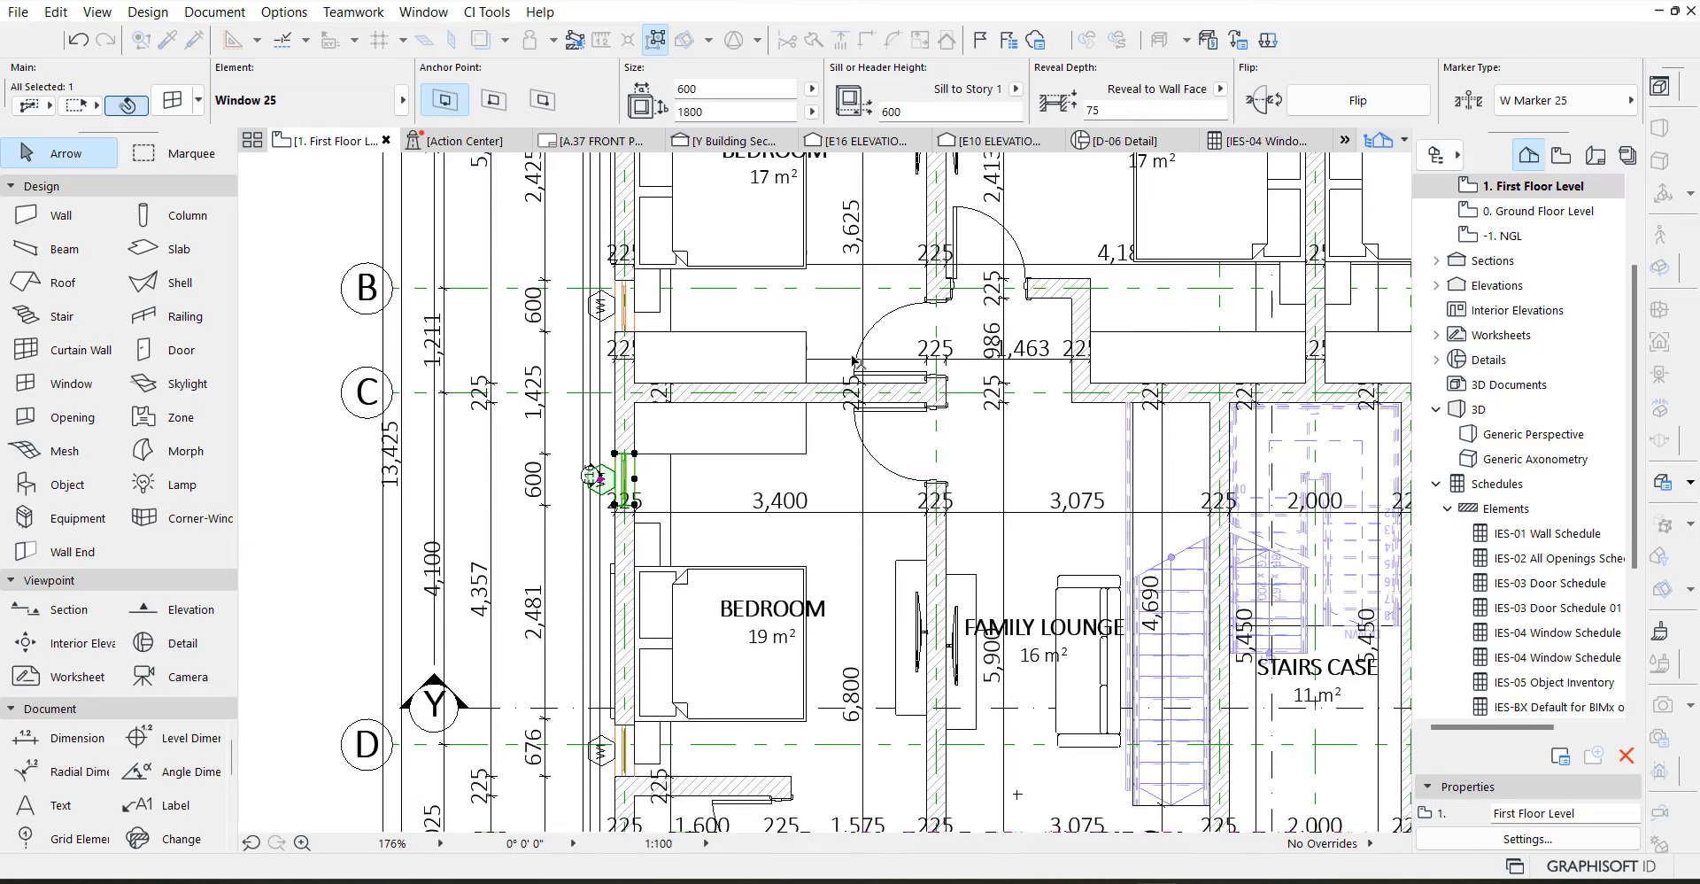
click(1496, 215)
double_click(1496, 215)
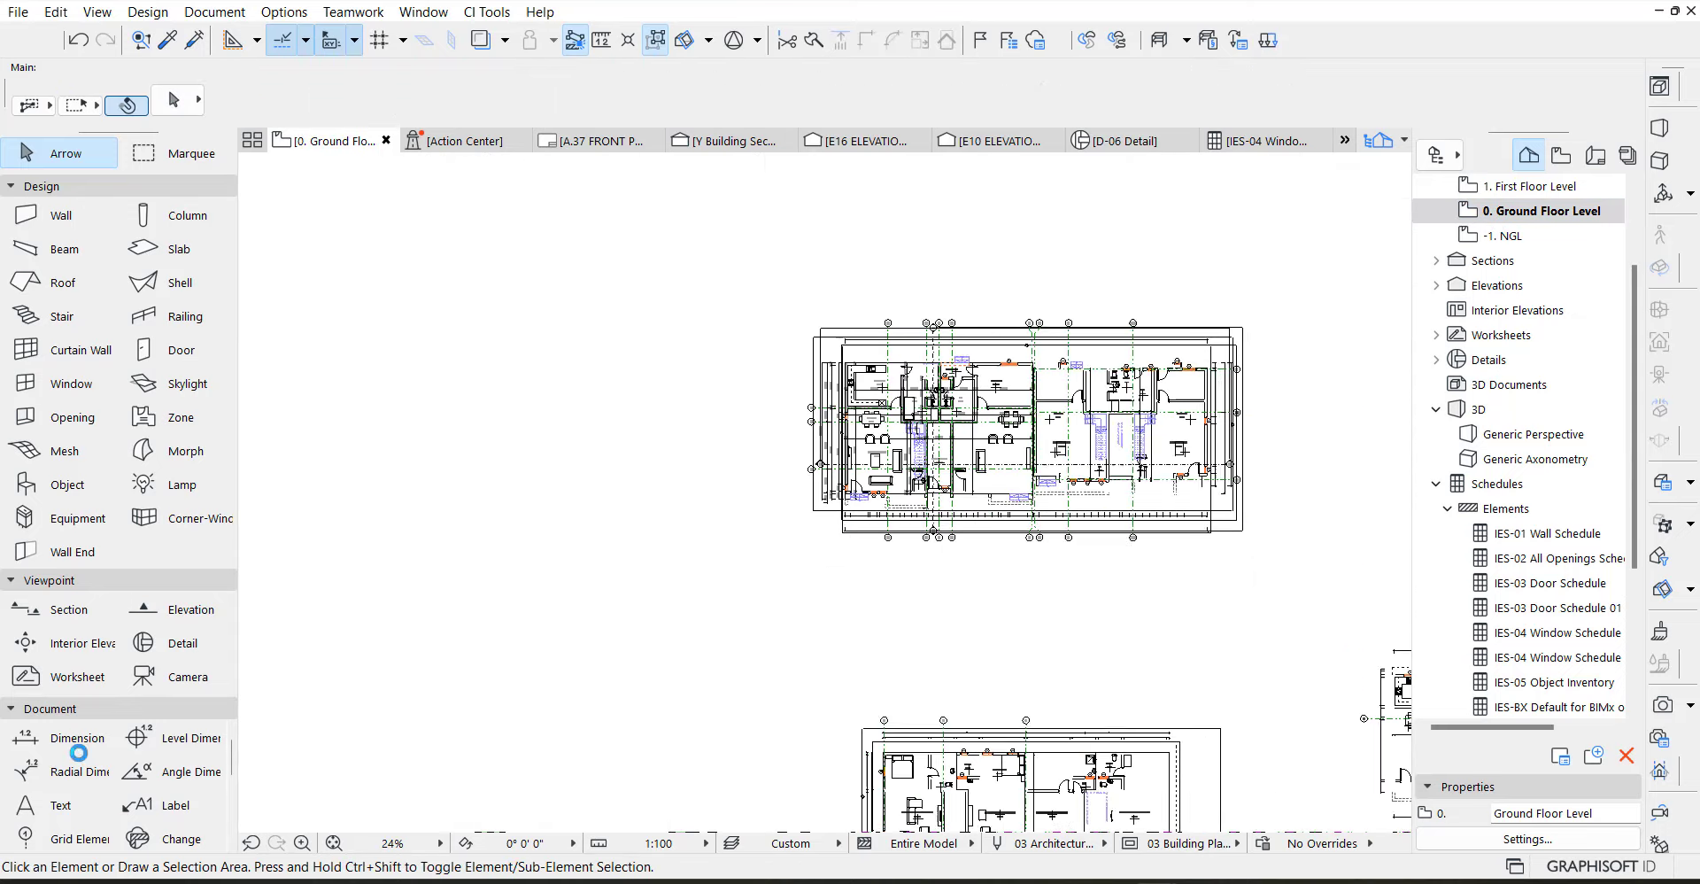
click(82, 742)
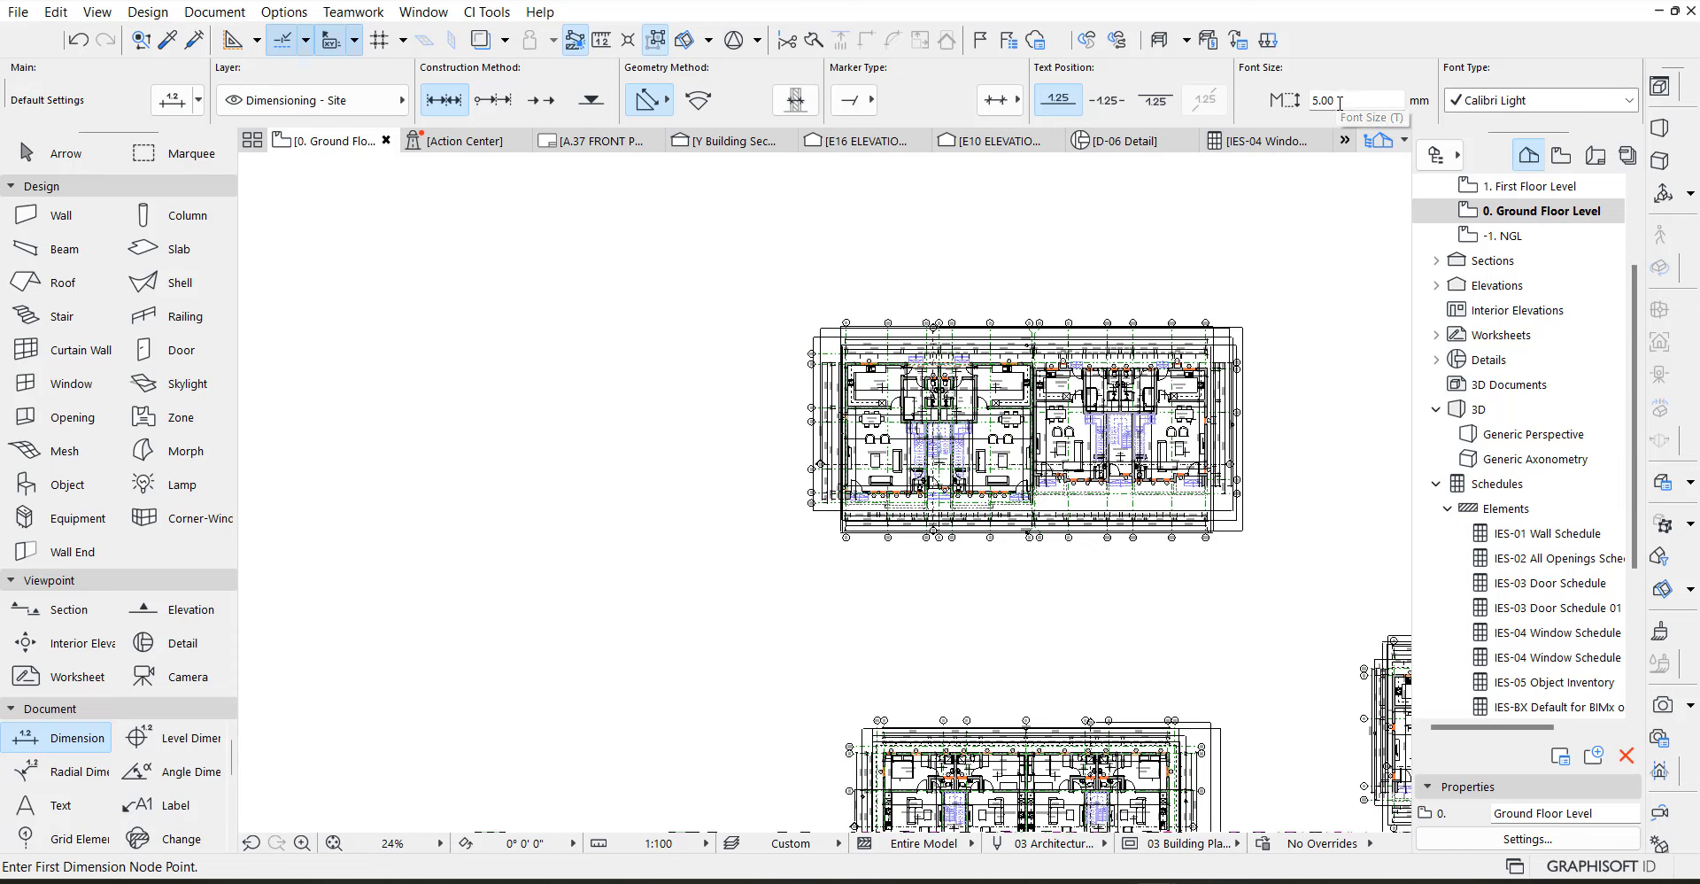
scroll(890, 315, up, 1)
scroll(847, 371, up, 10)
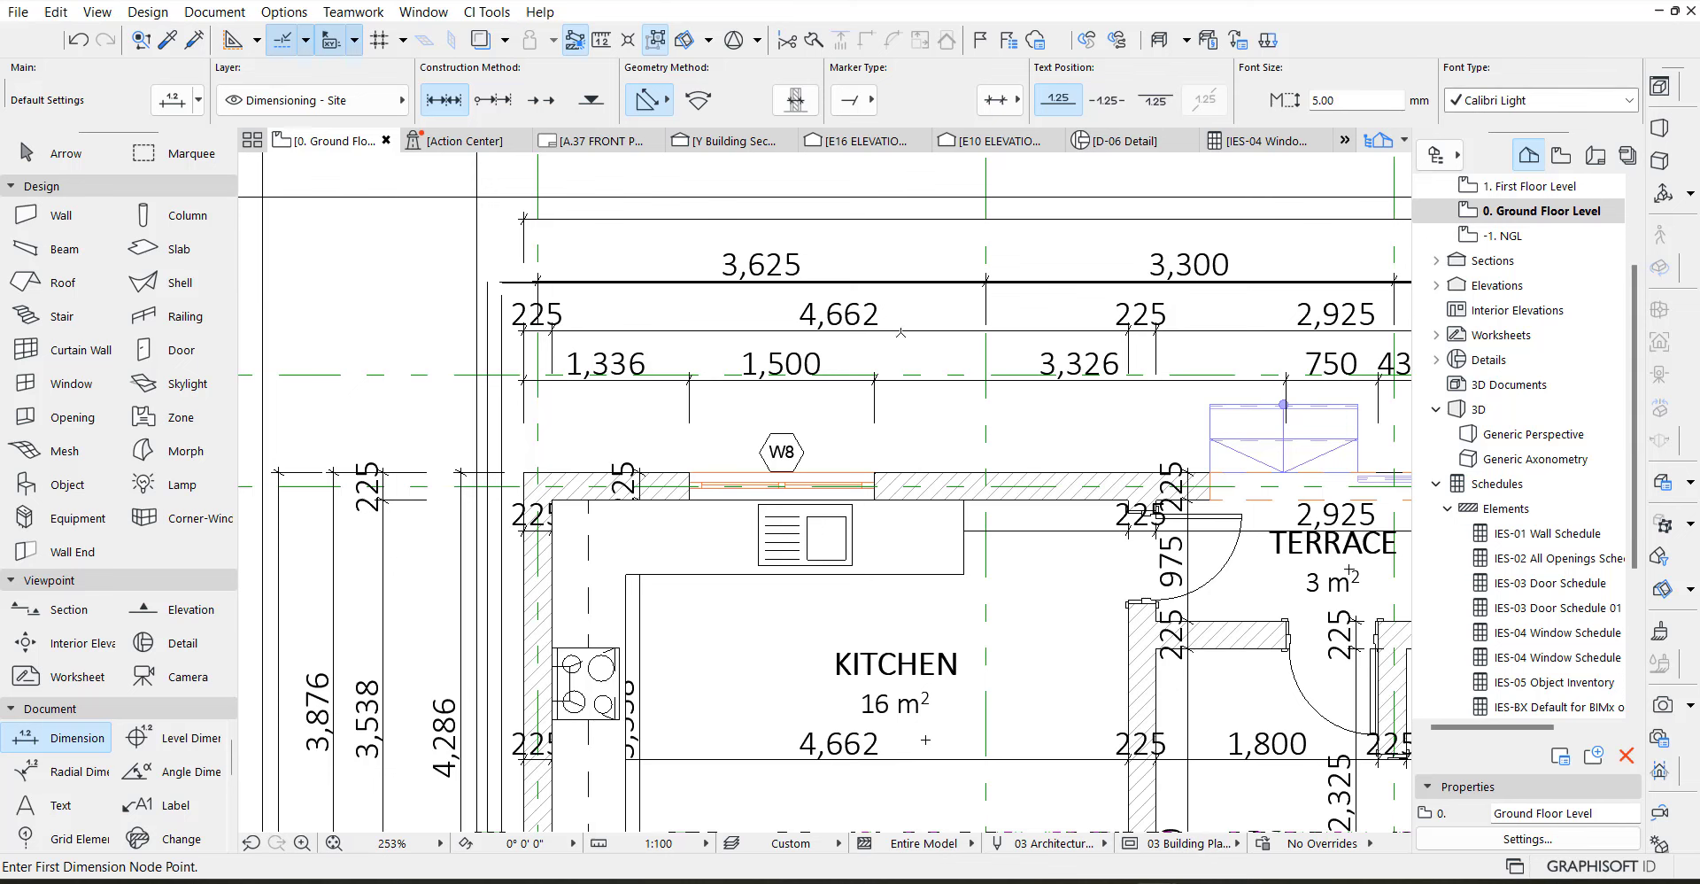
alt+click(903, 331)
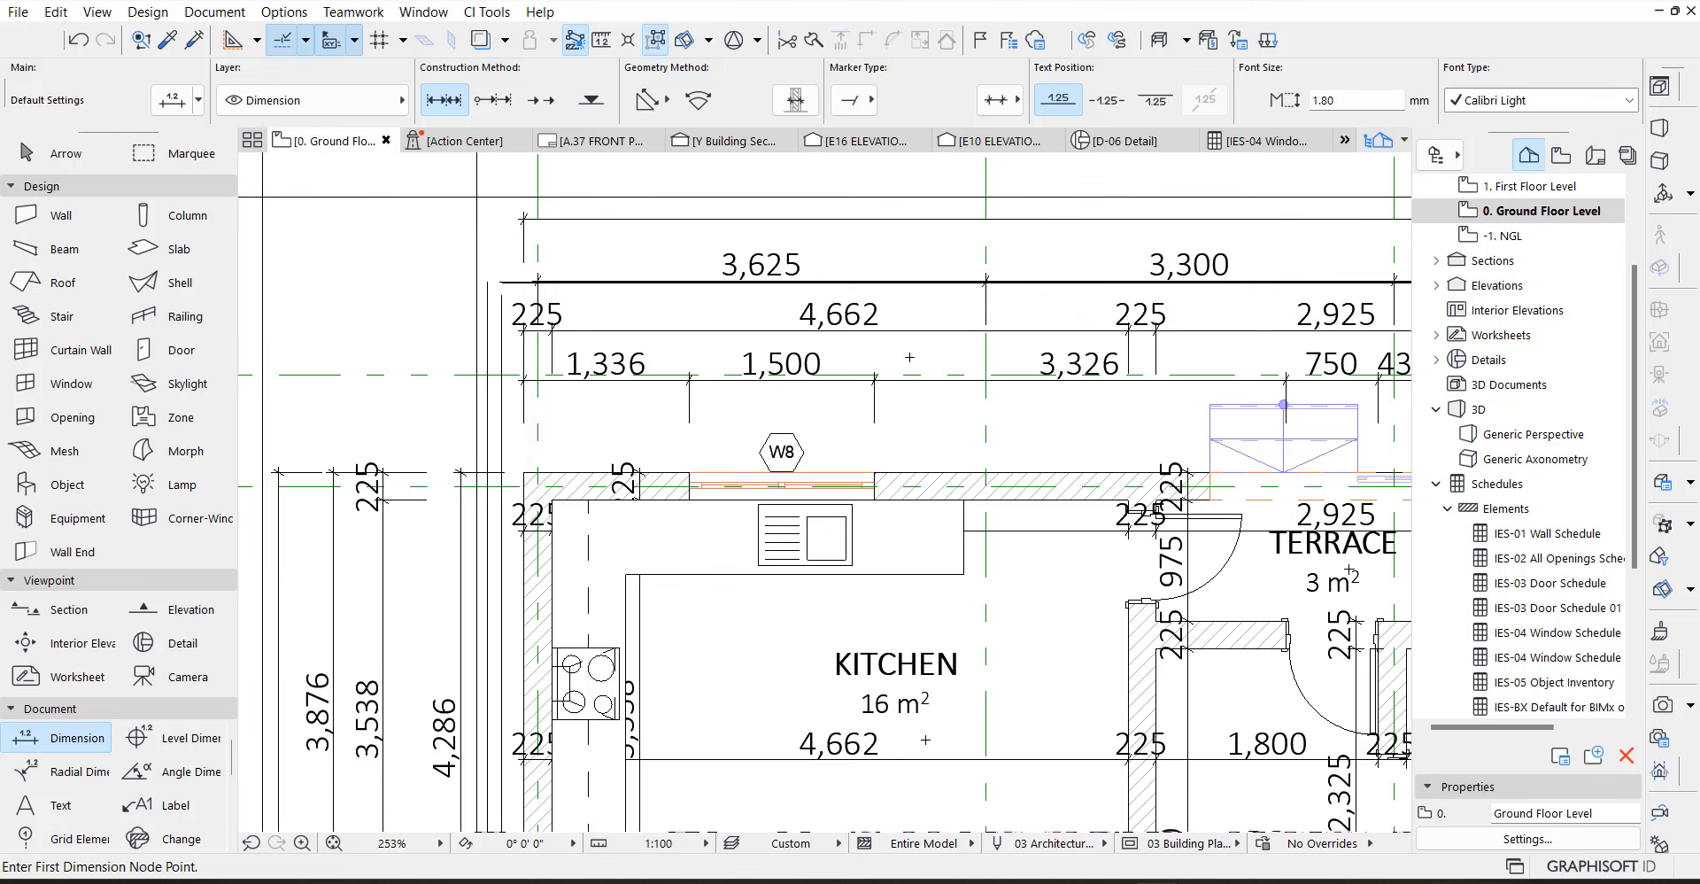
key(Escape)
click(74, 740)
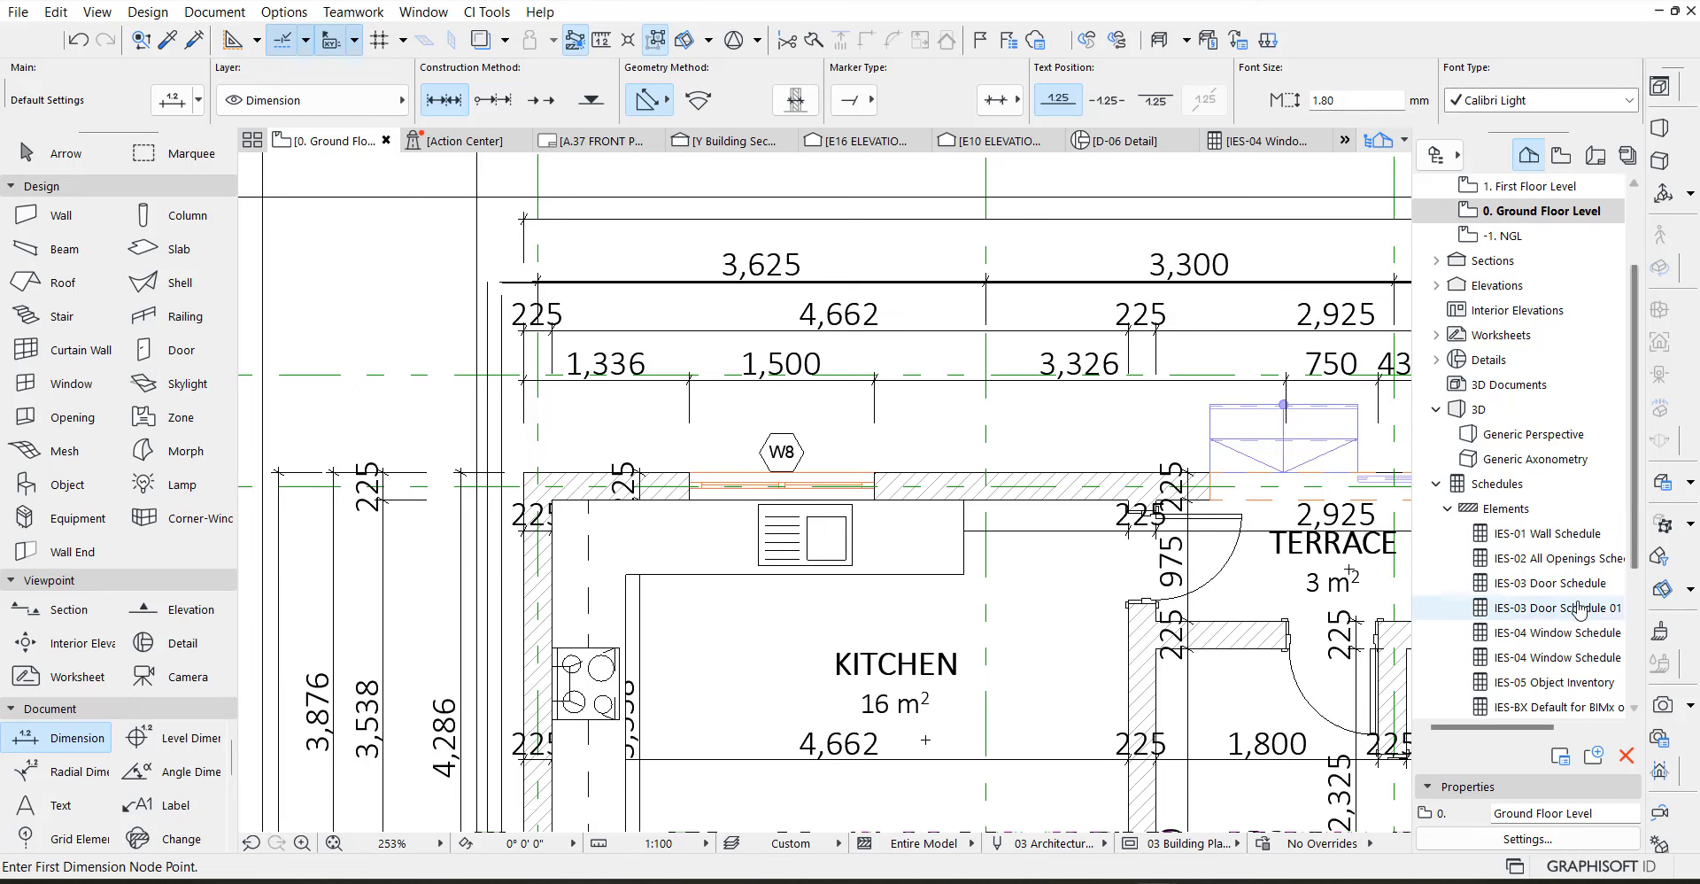
click(1567, 634)
double_click(1567, 634)
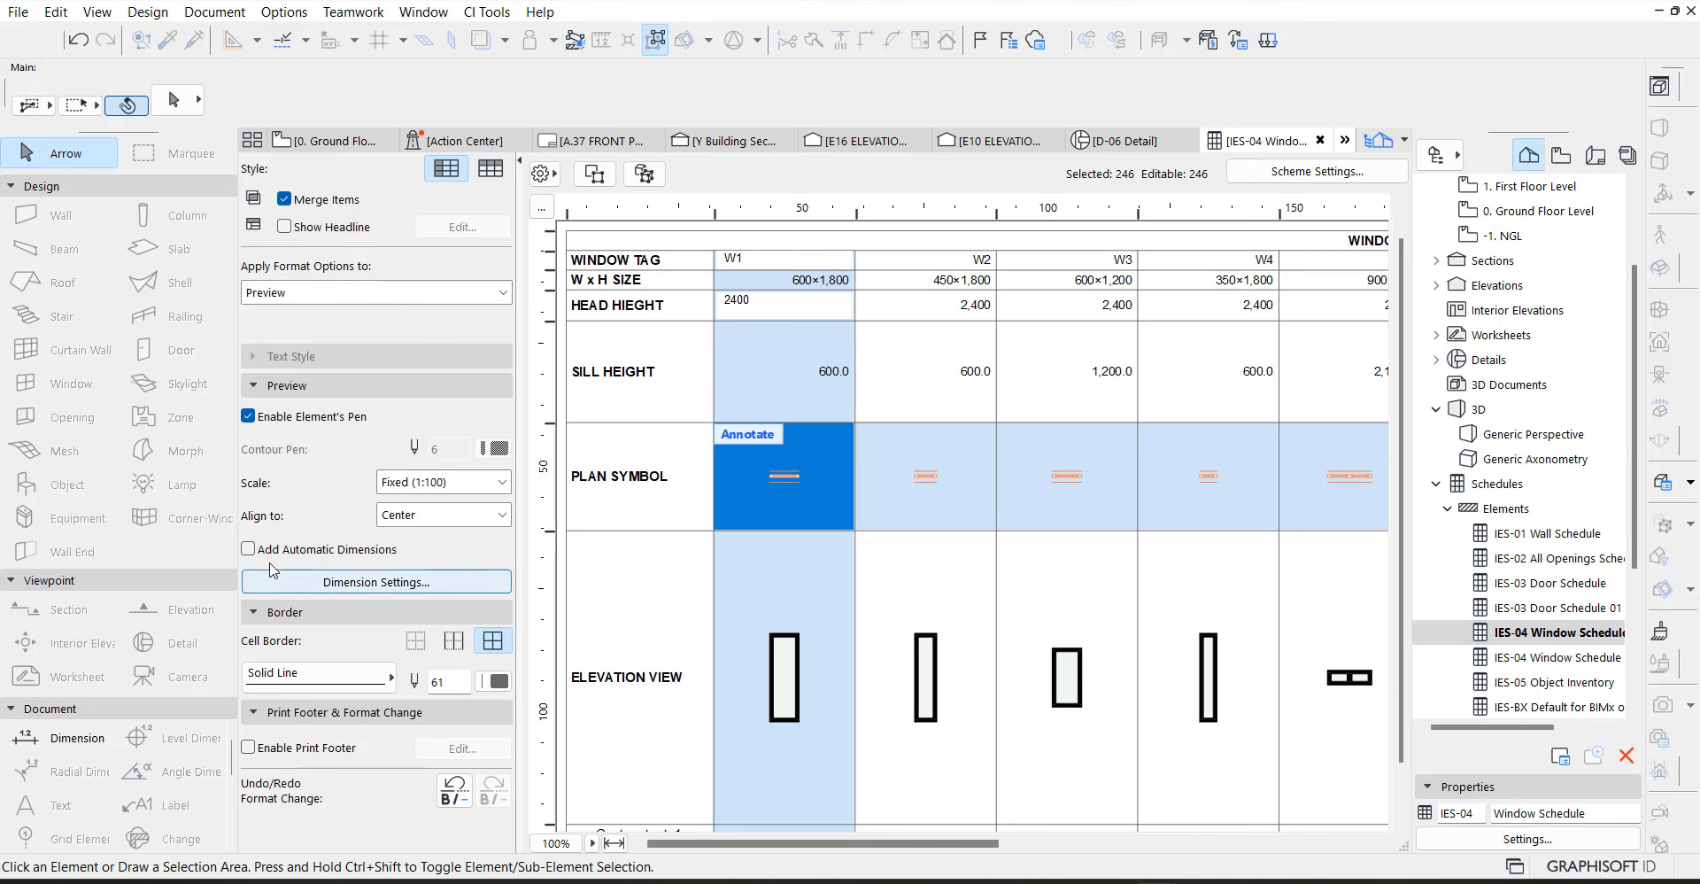
click(748, 434)
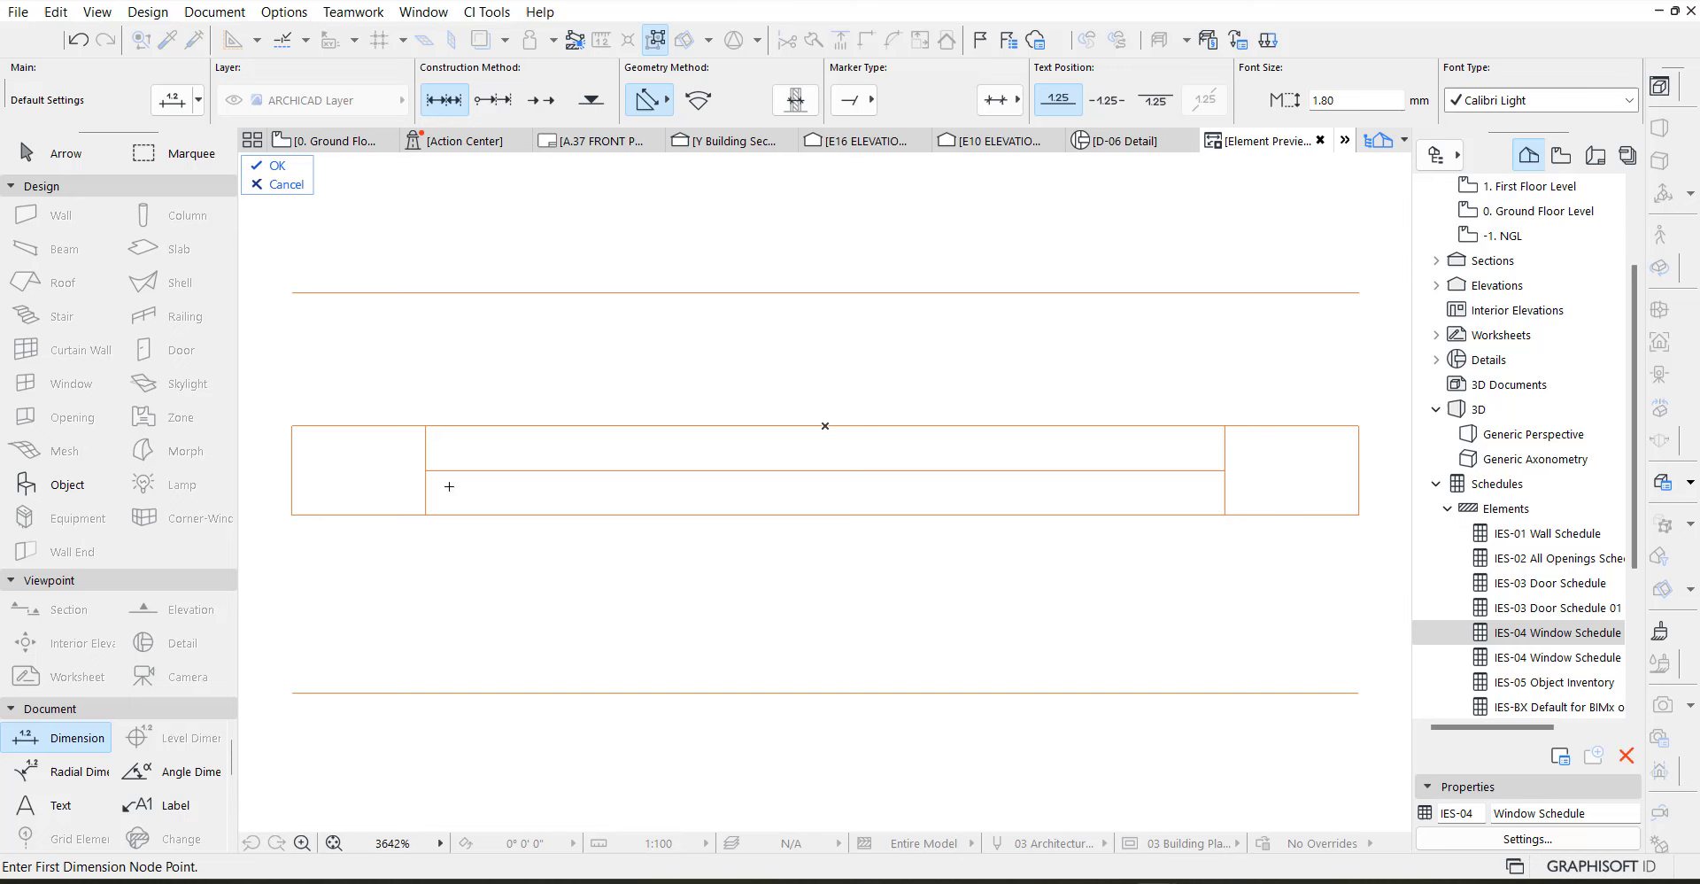
click(285, 184)
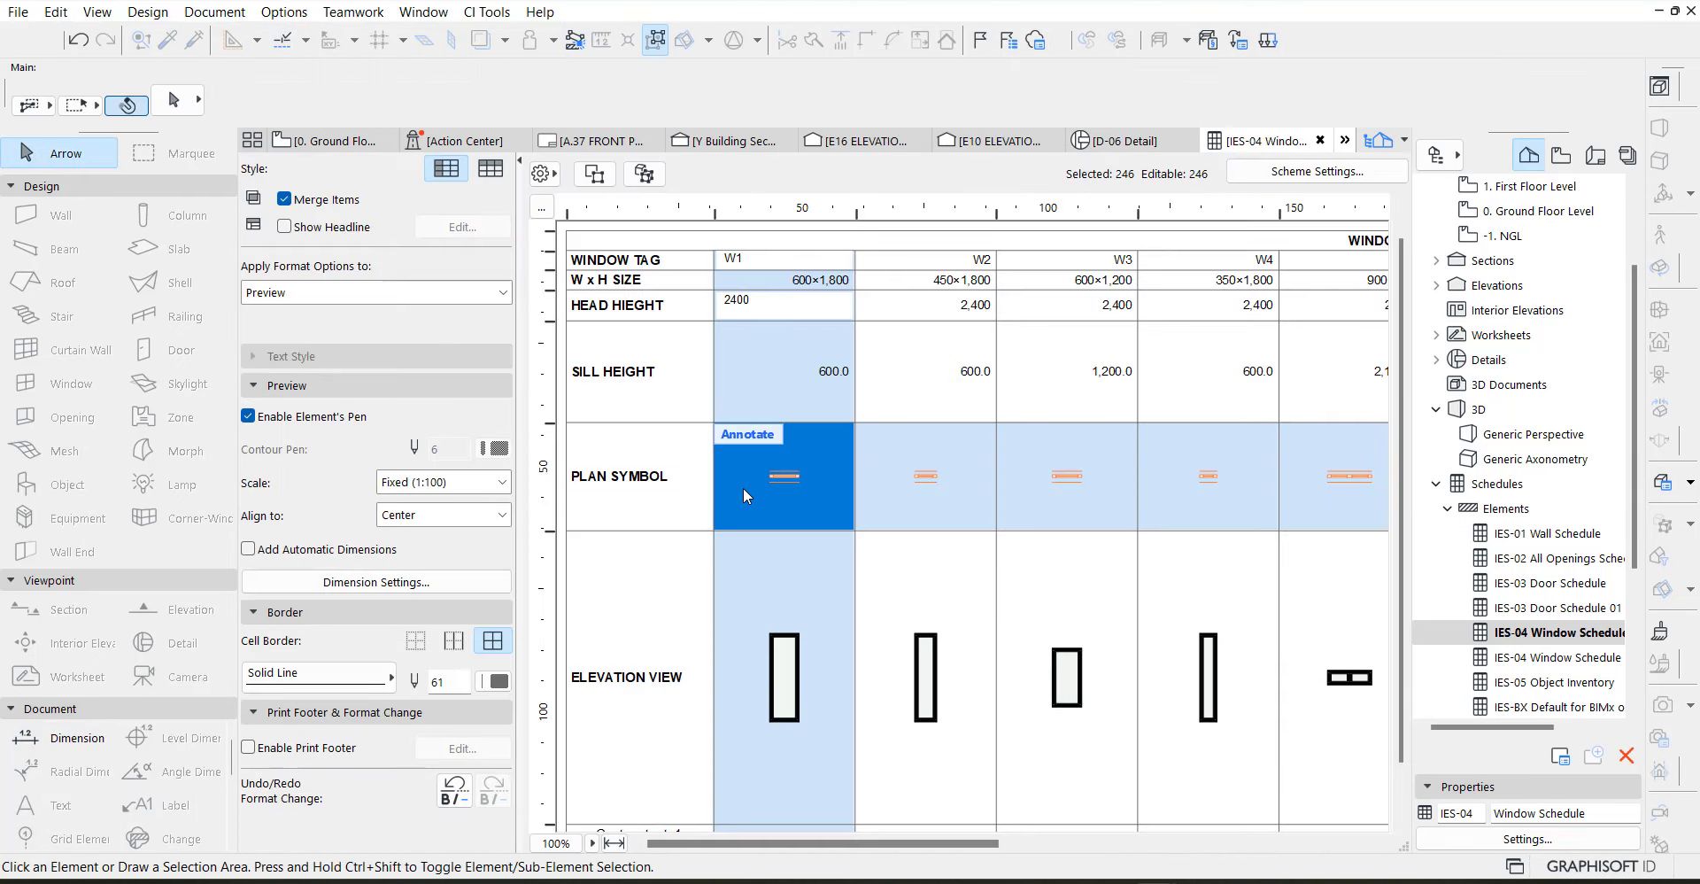
click(747, 433)
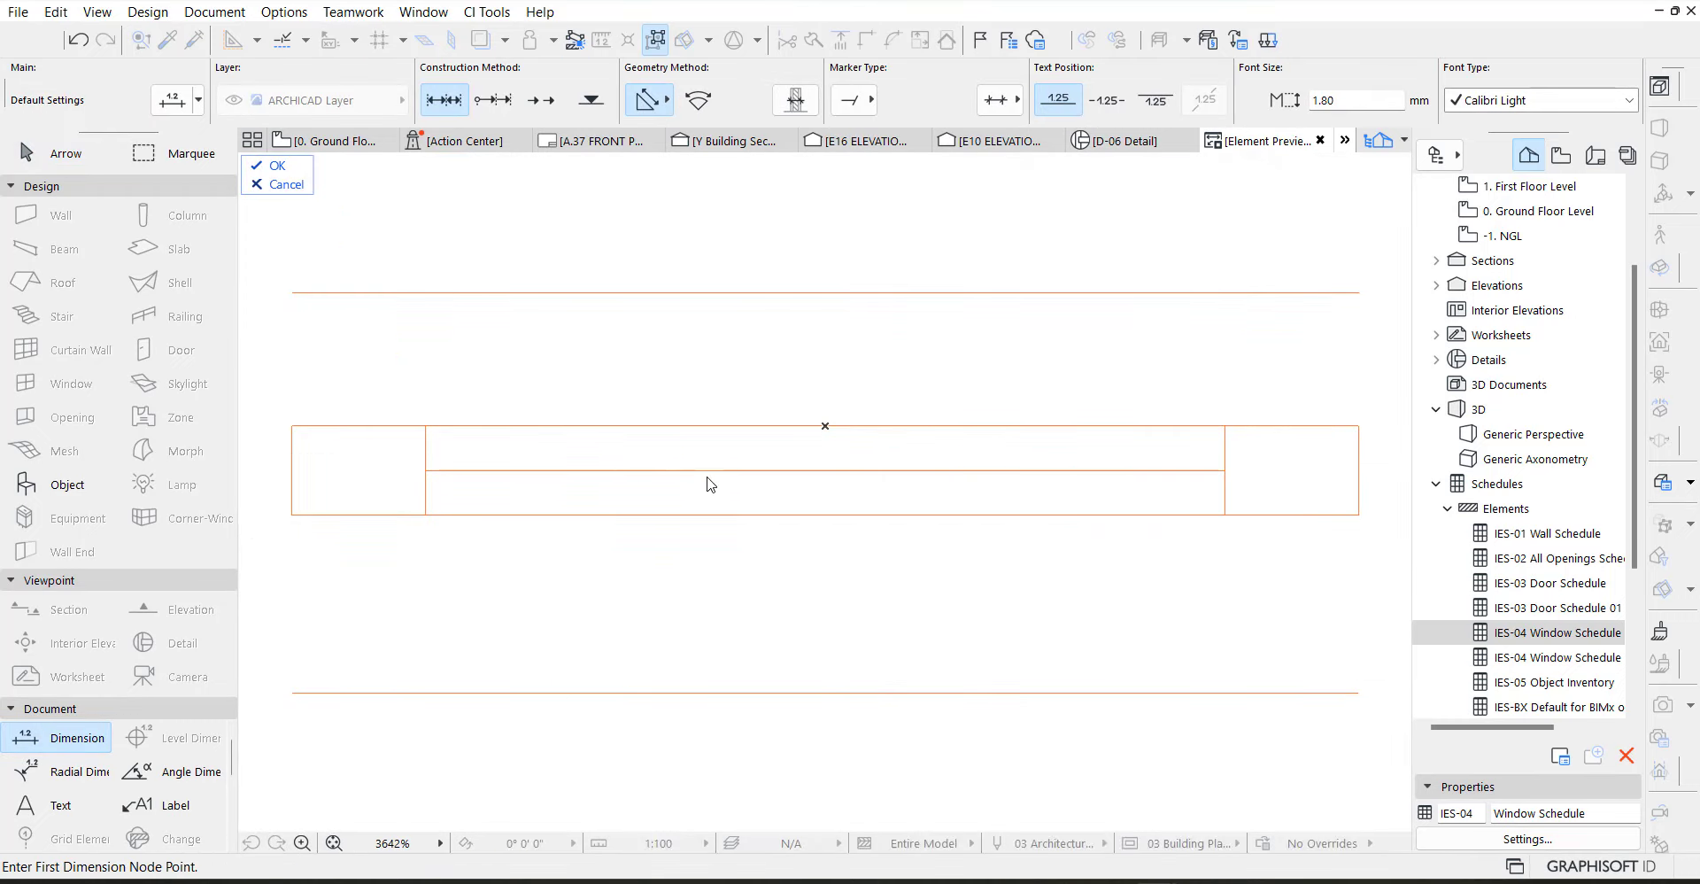
scroll(420, 444, down, 4)
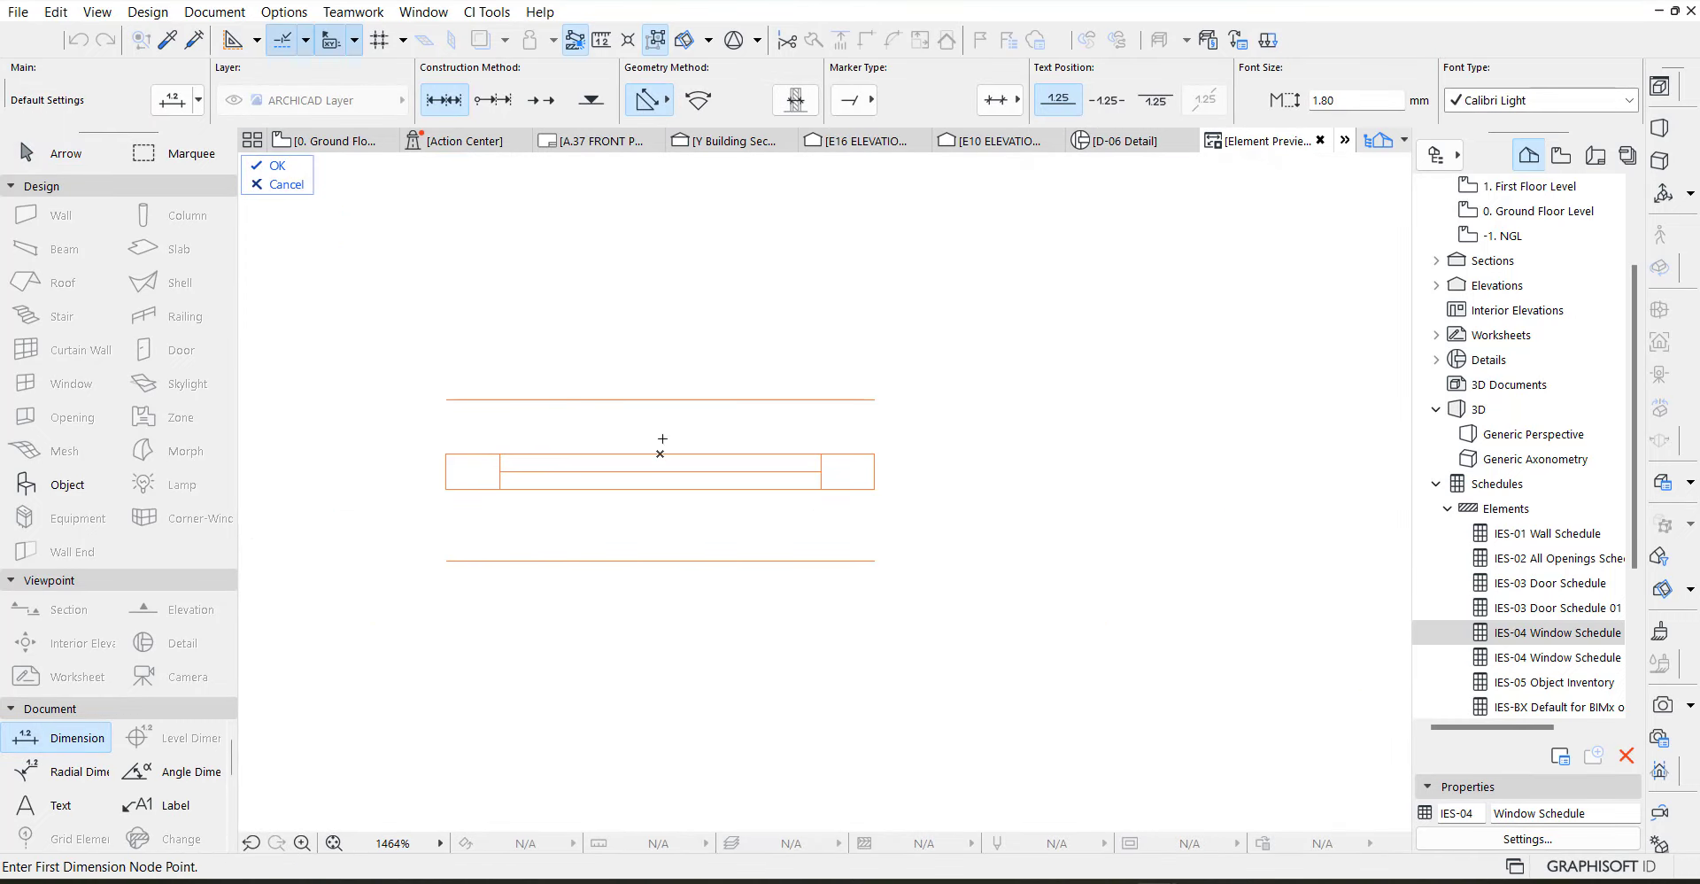
click(286, 200)
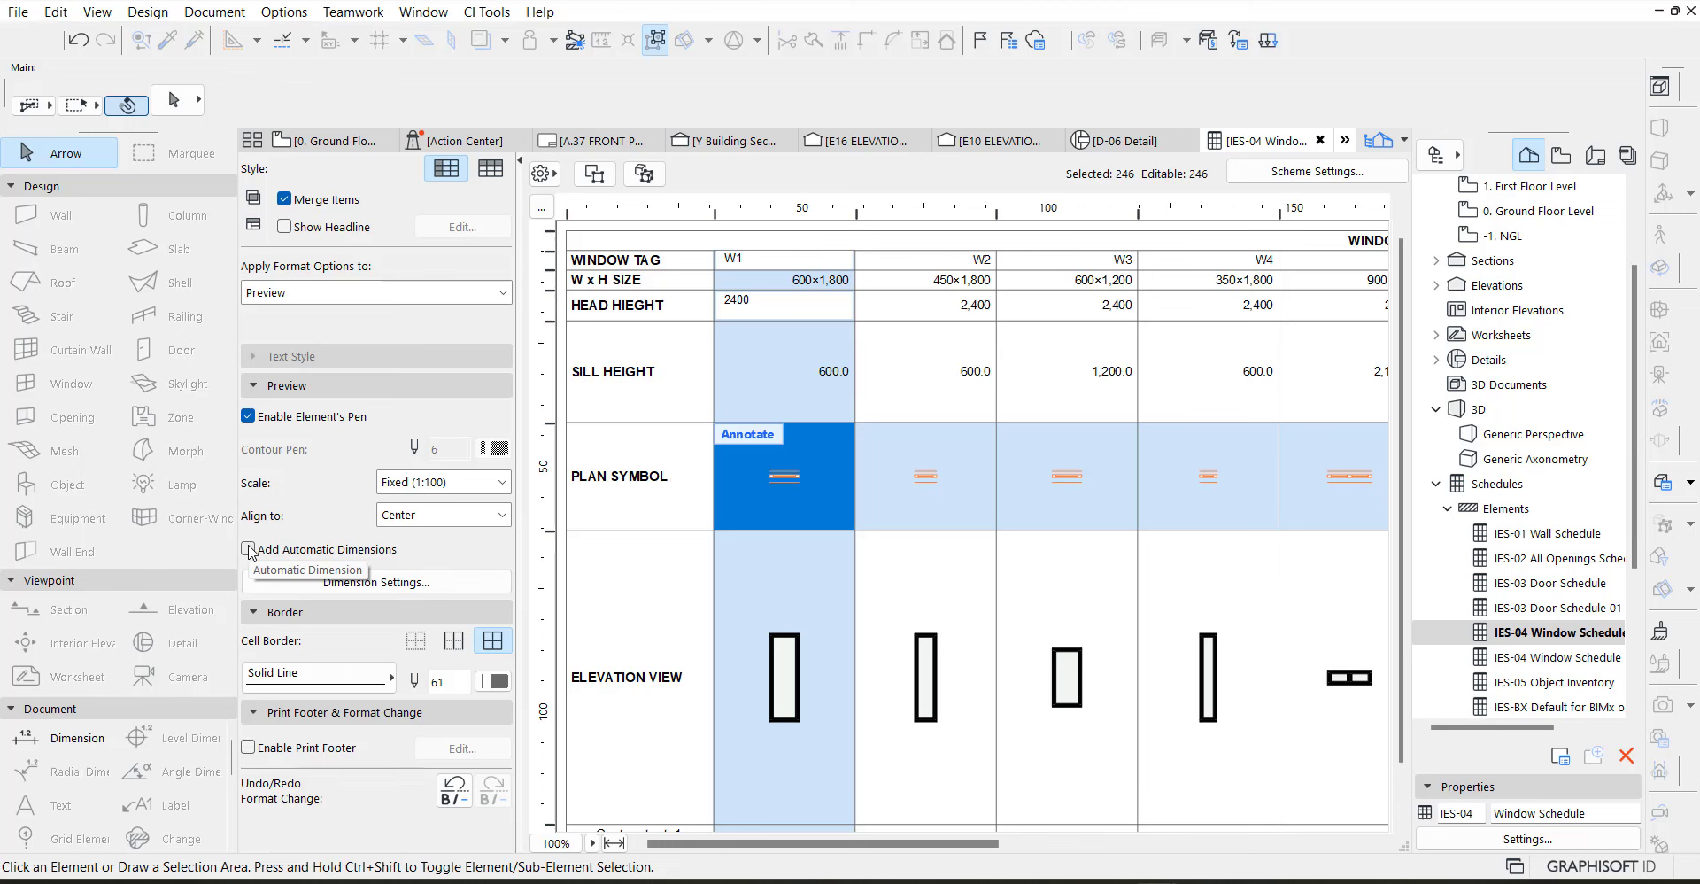
Turn on automatic dimensions for the PLAN SYMBOL previews and check them across all window columns
click(247, 550)
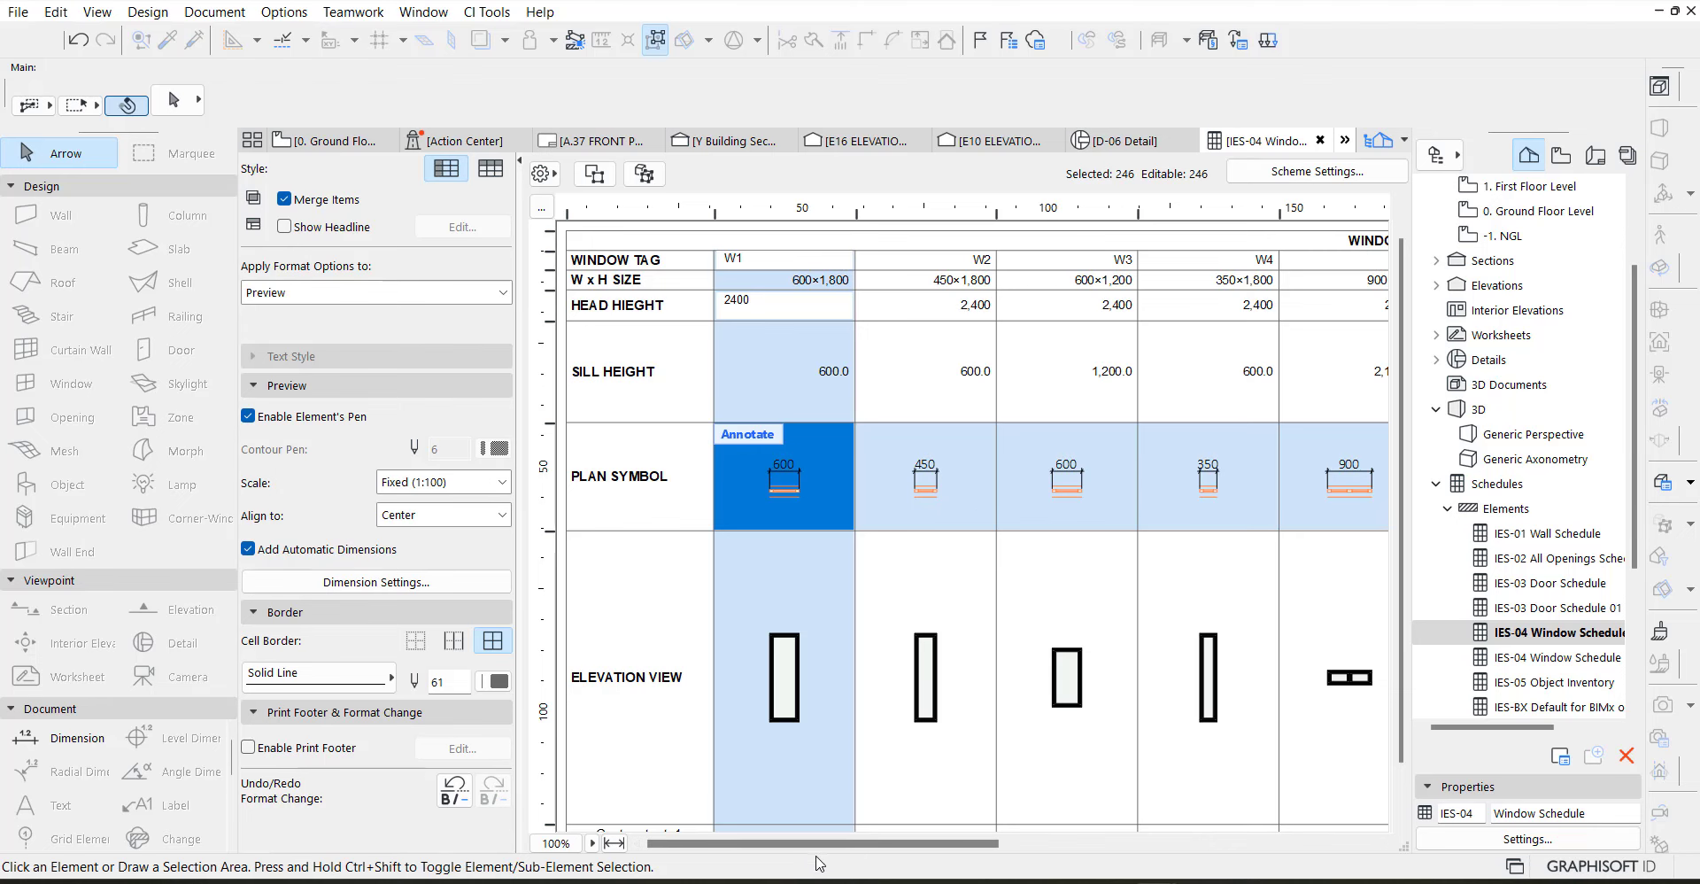
drag(820, 842, 1328, 848)
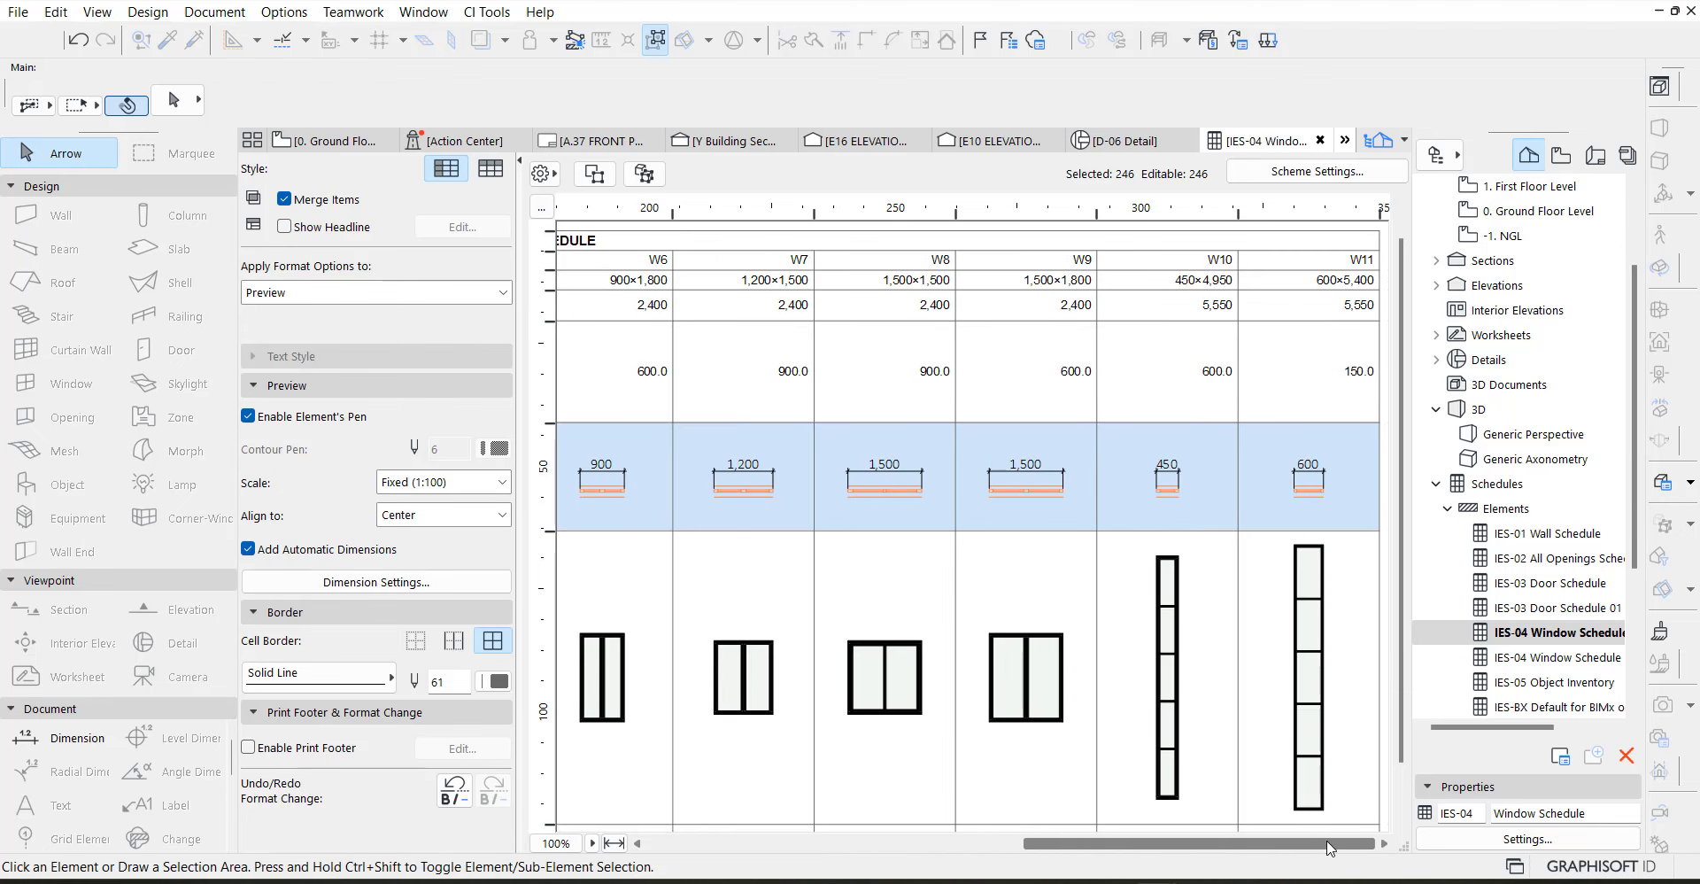
drag(1082, 842, 681, 842)
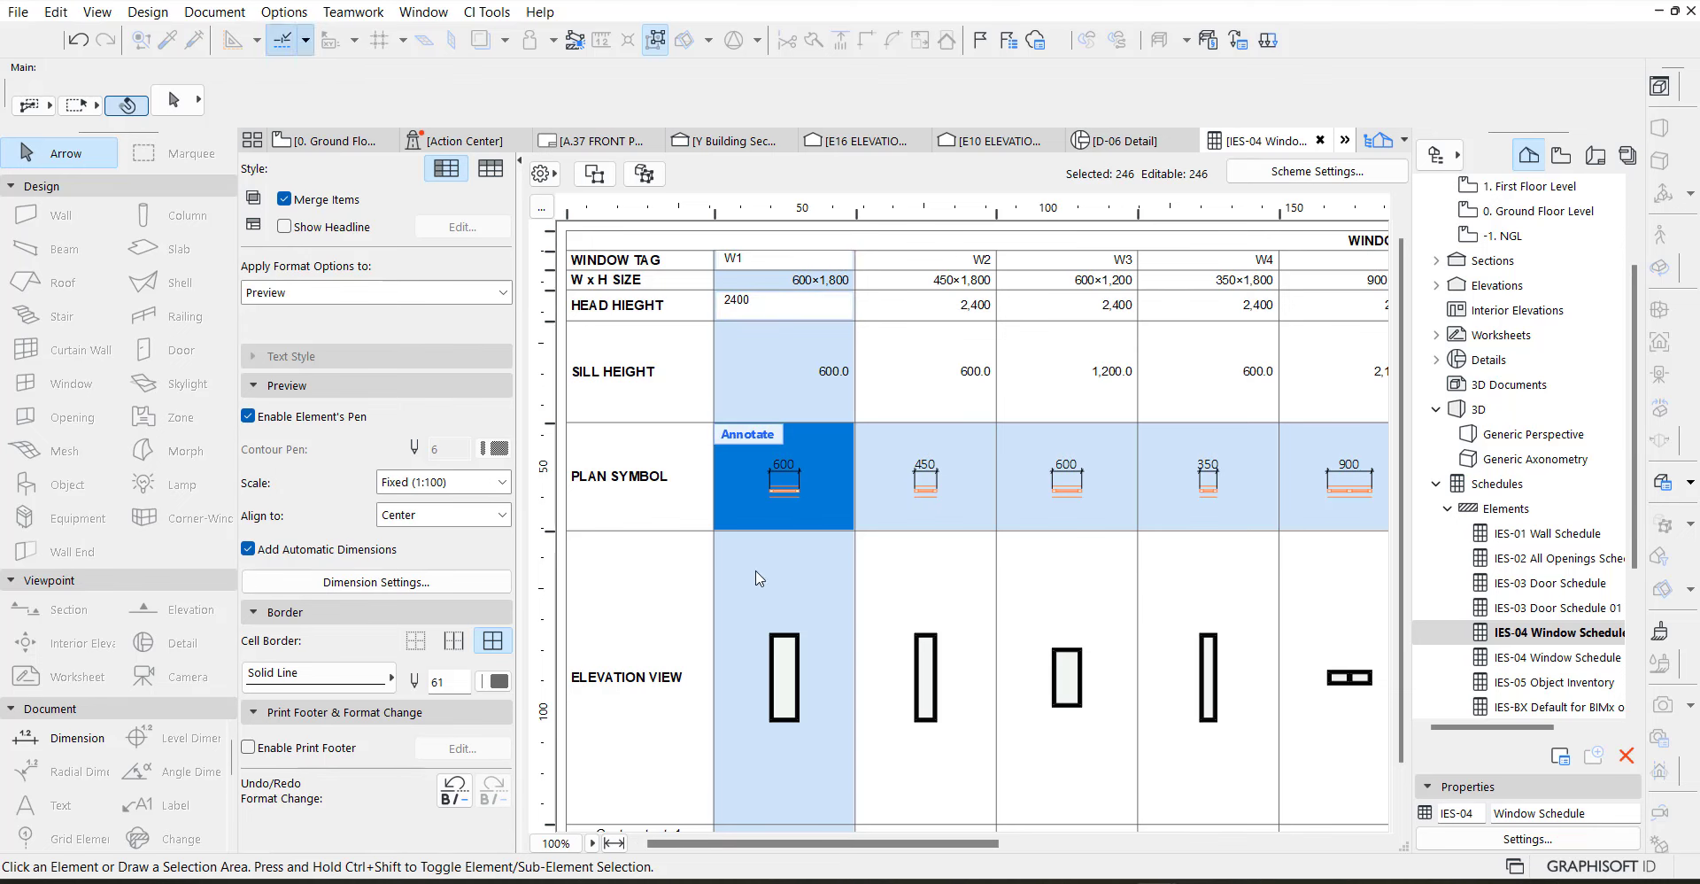
Add automatic dimensions to the ELEVATION VIEW previews and set their dimension position to Above and right
click(800, 647)
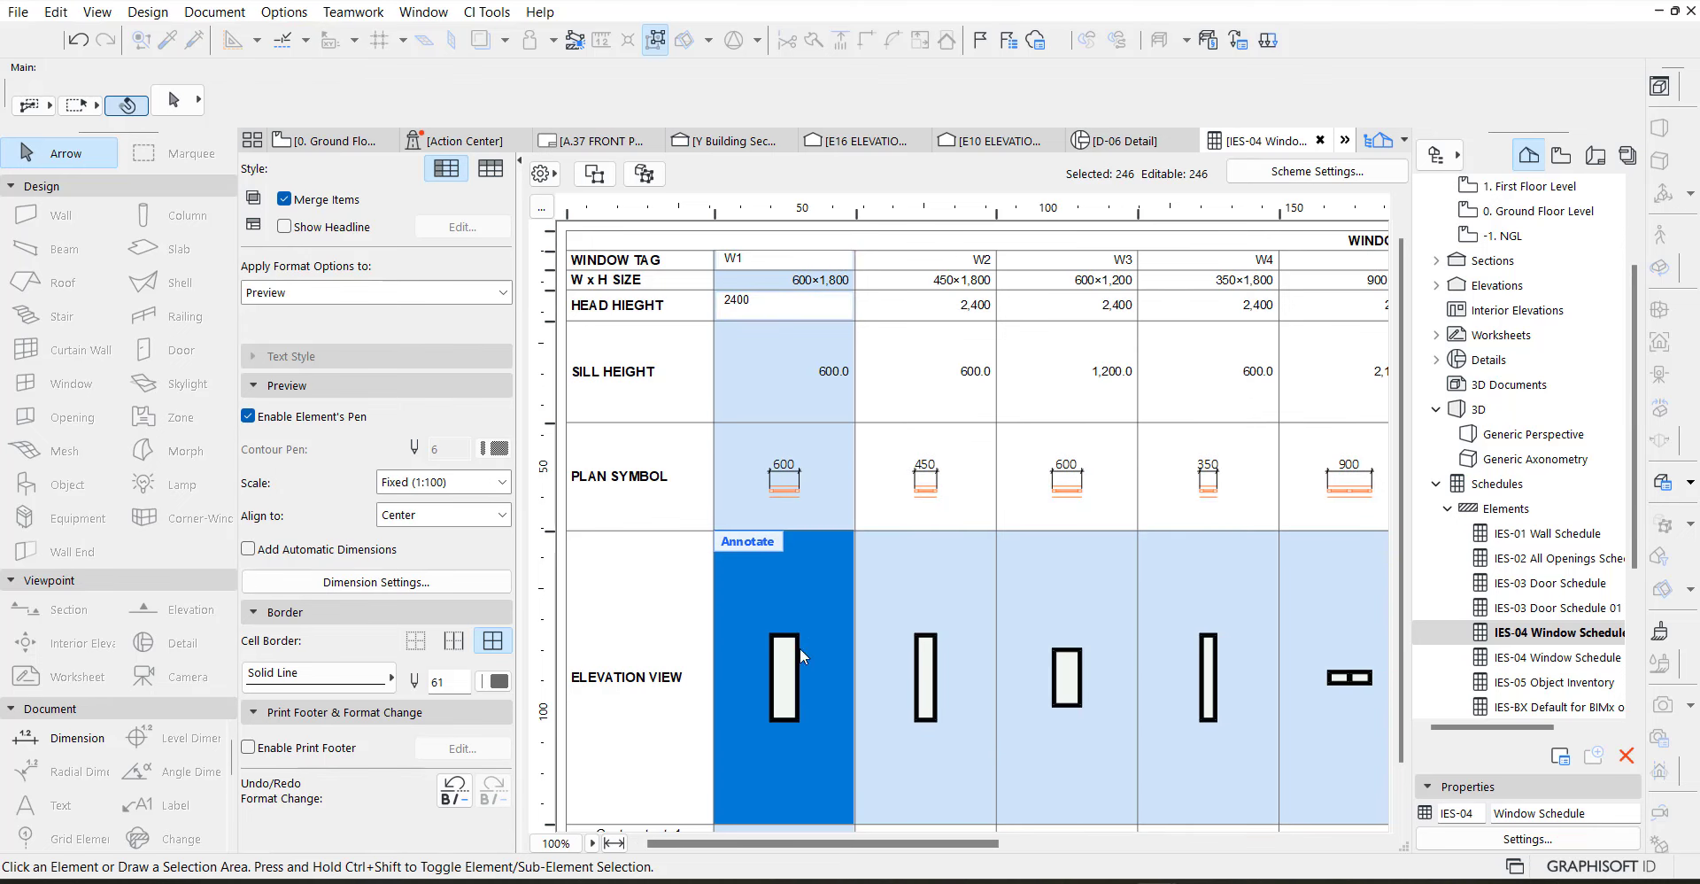
click(249, 549)
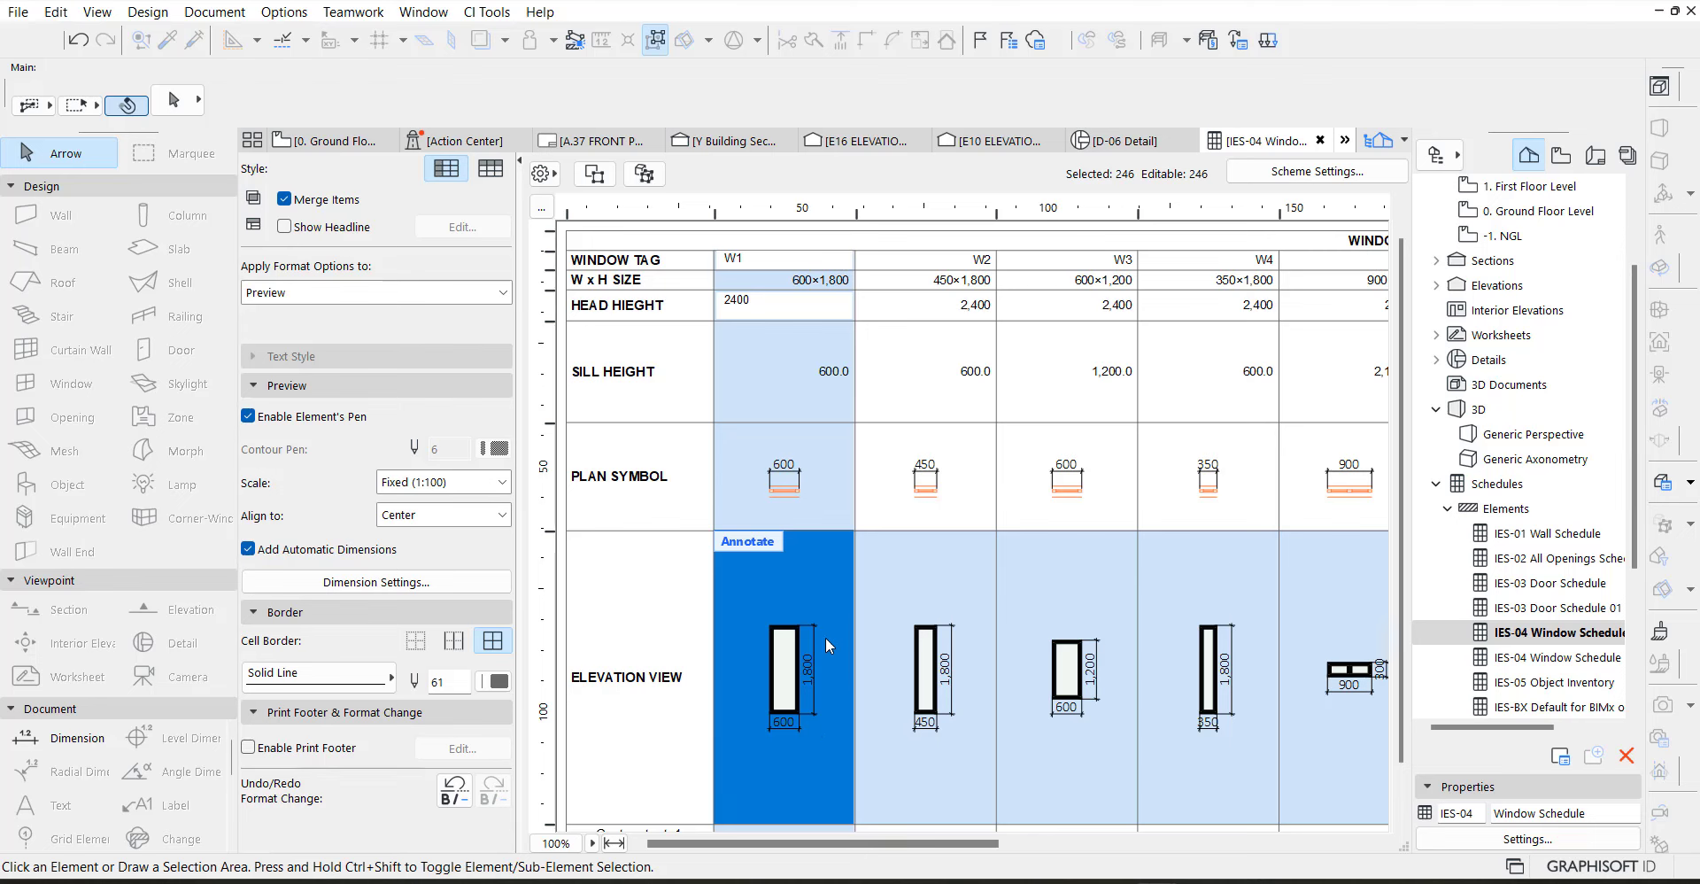
click(376, 581)
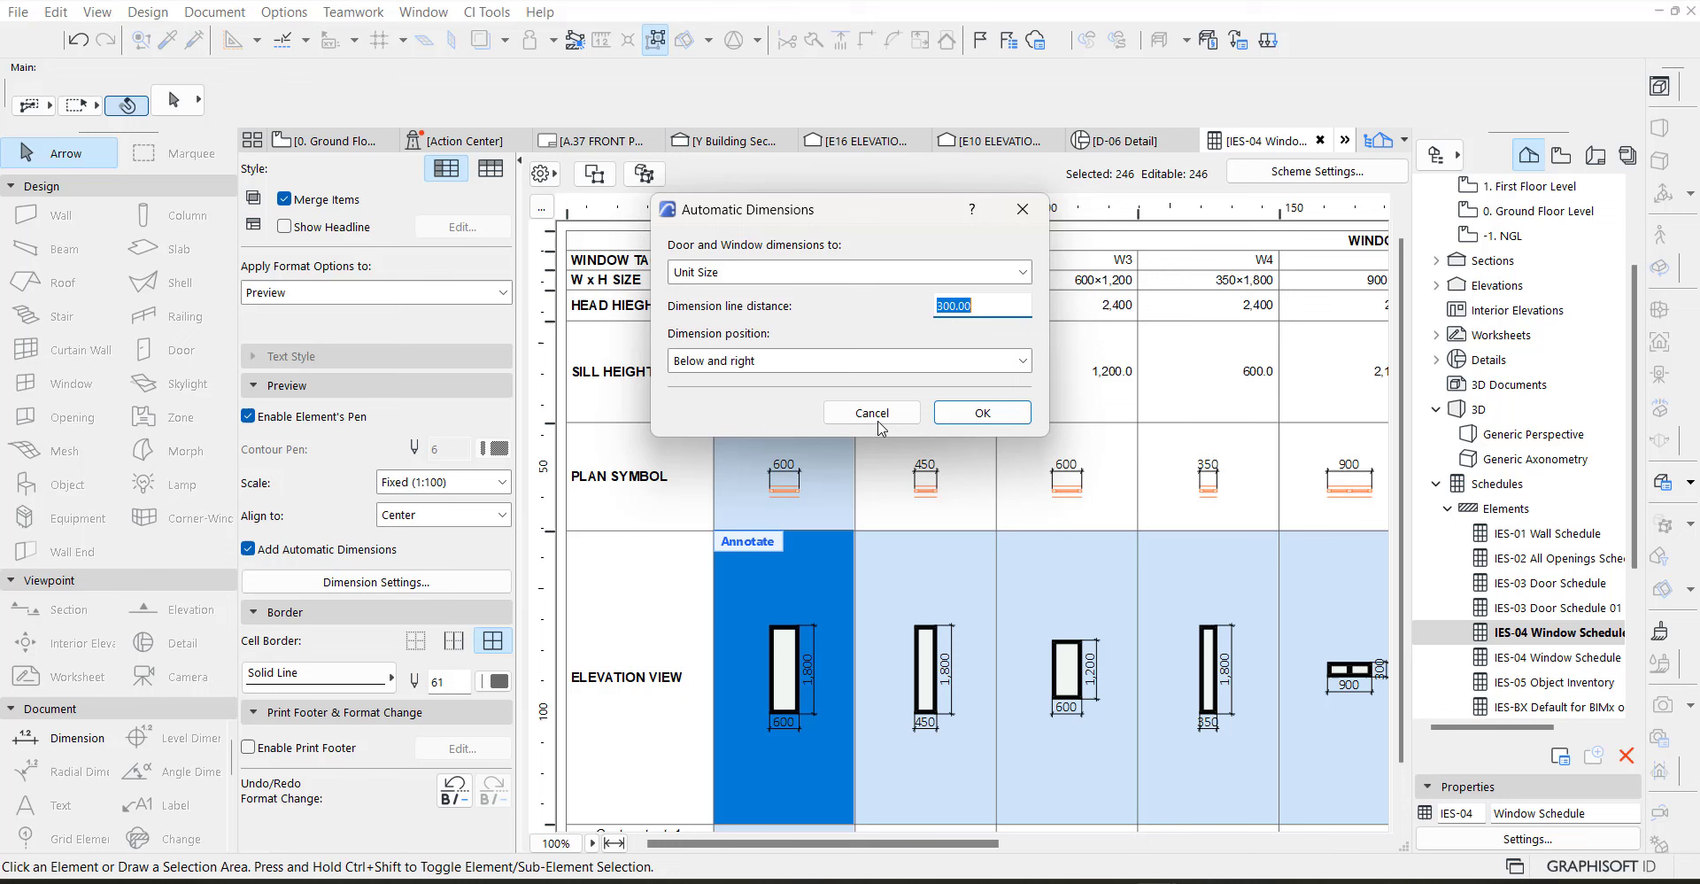
click(794, 363)
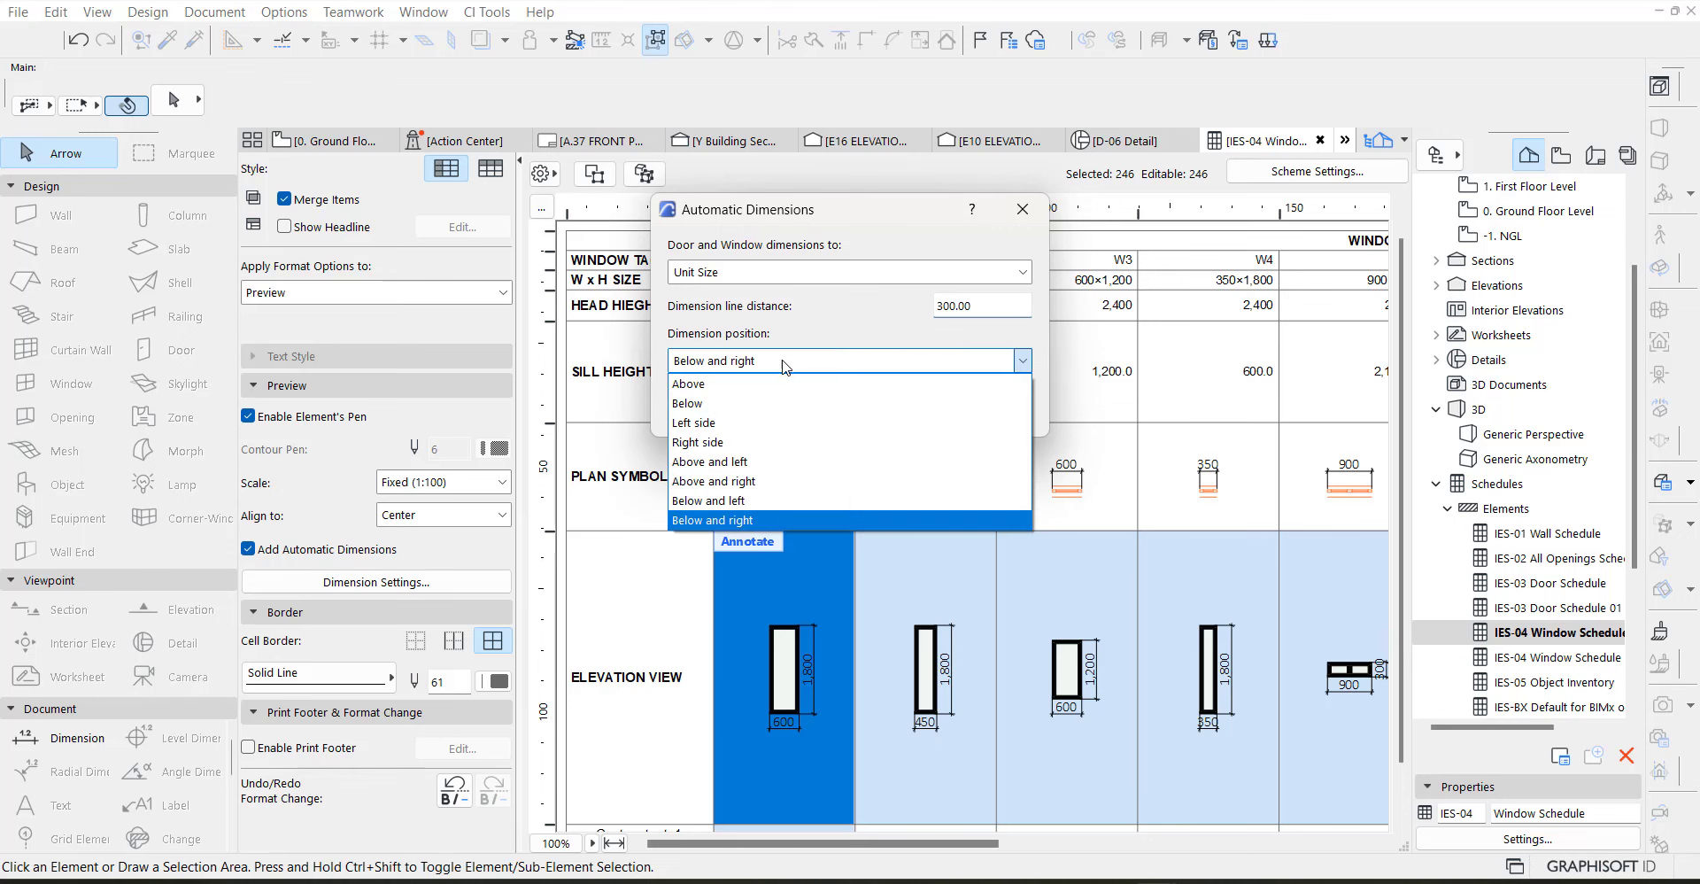
click(705, 463)
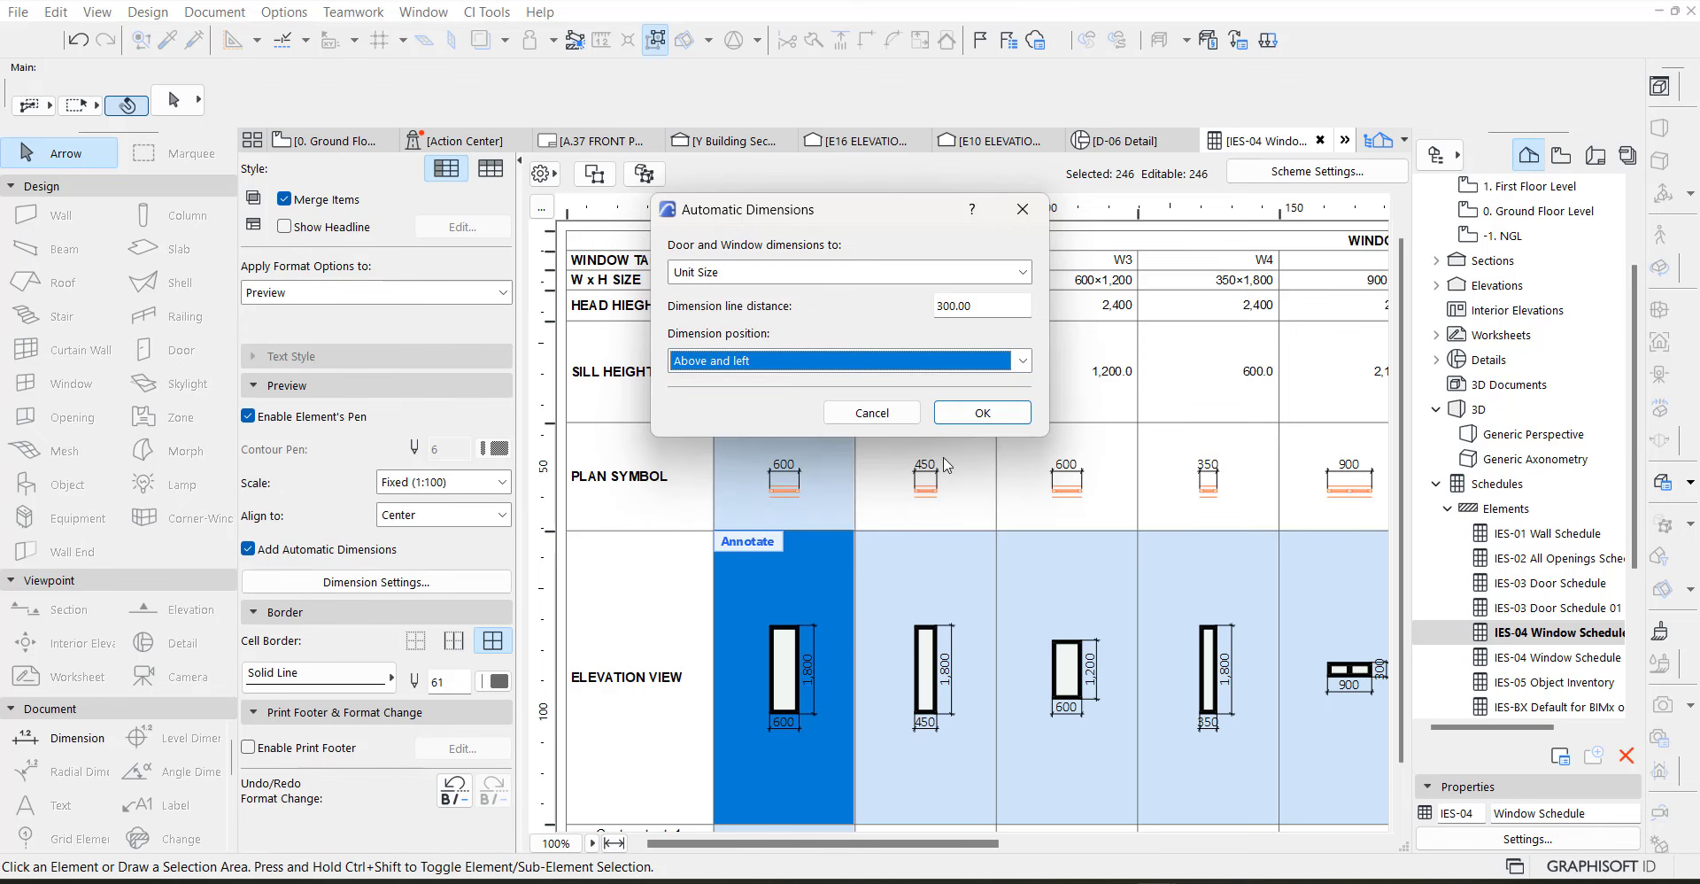
click(713, 360)
click(711, 481)
click(982, 418)
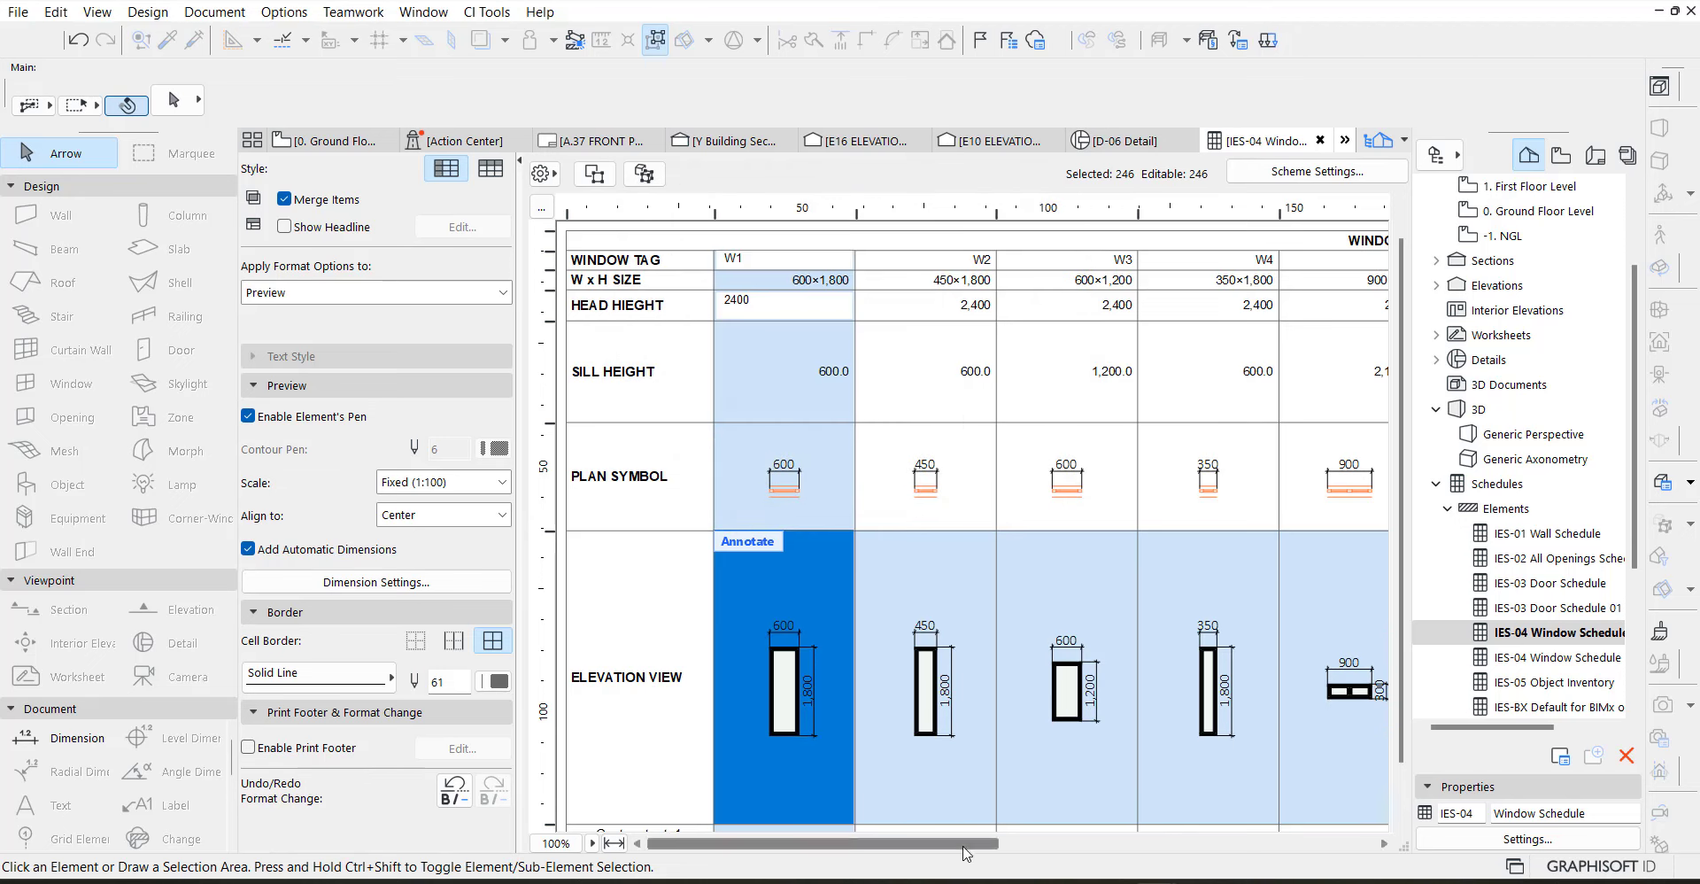
drag(967, 846, 1040, 857)
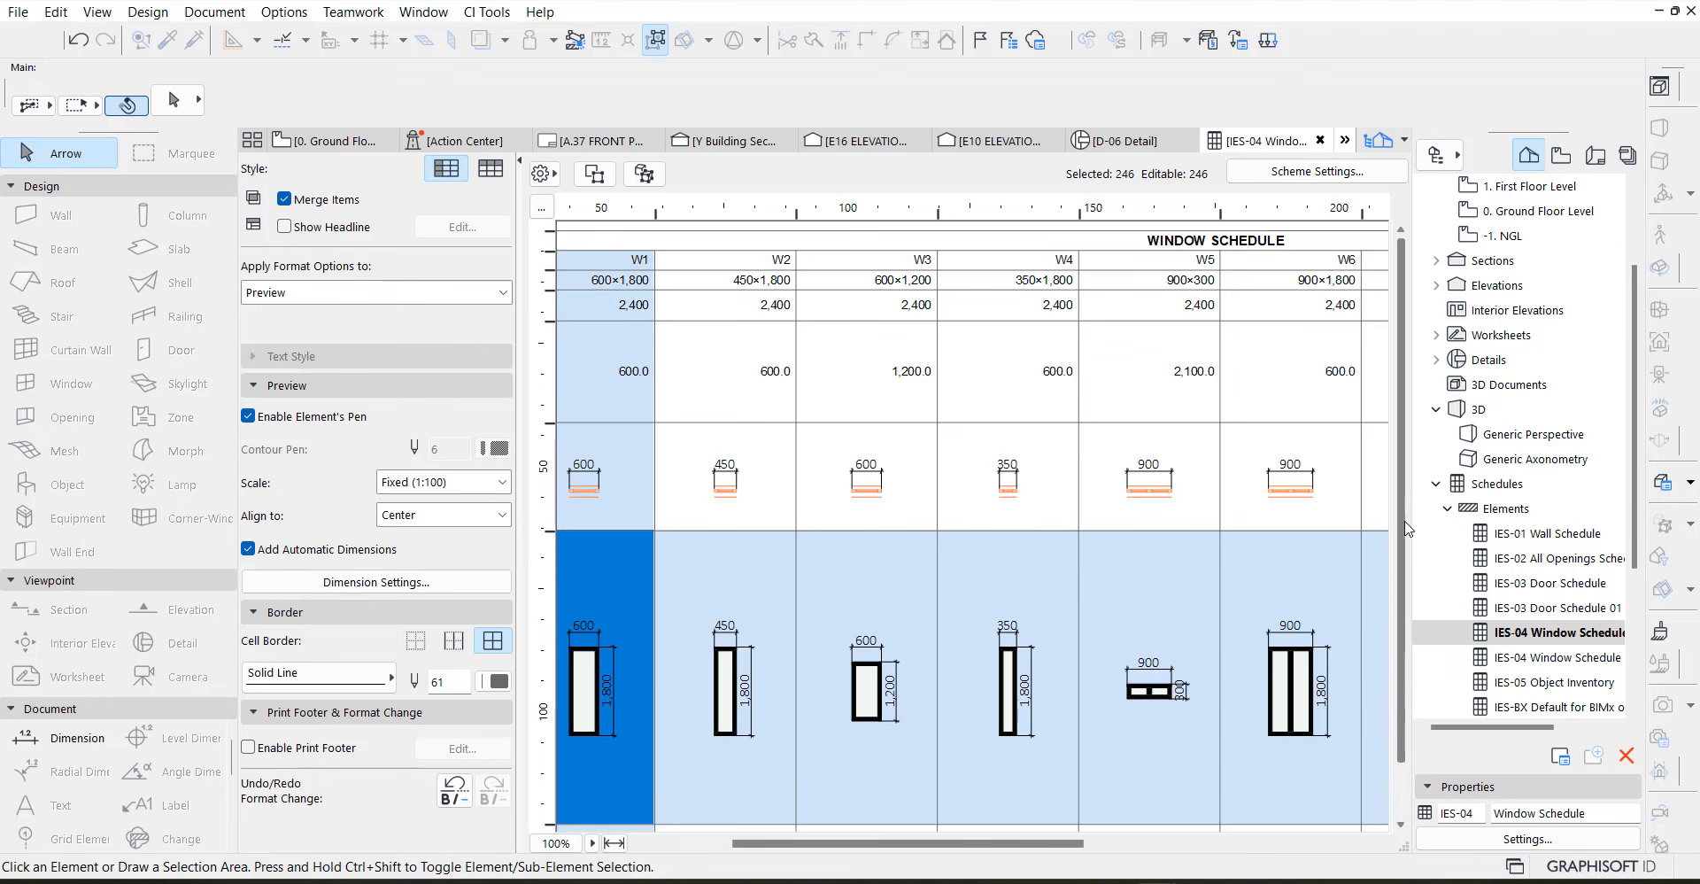
scroll(1402, 567, down, 1)
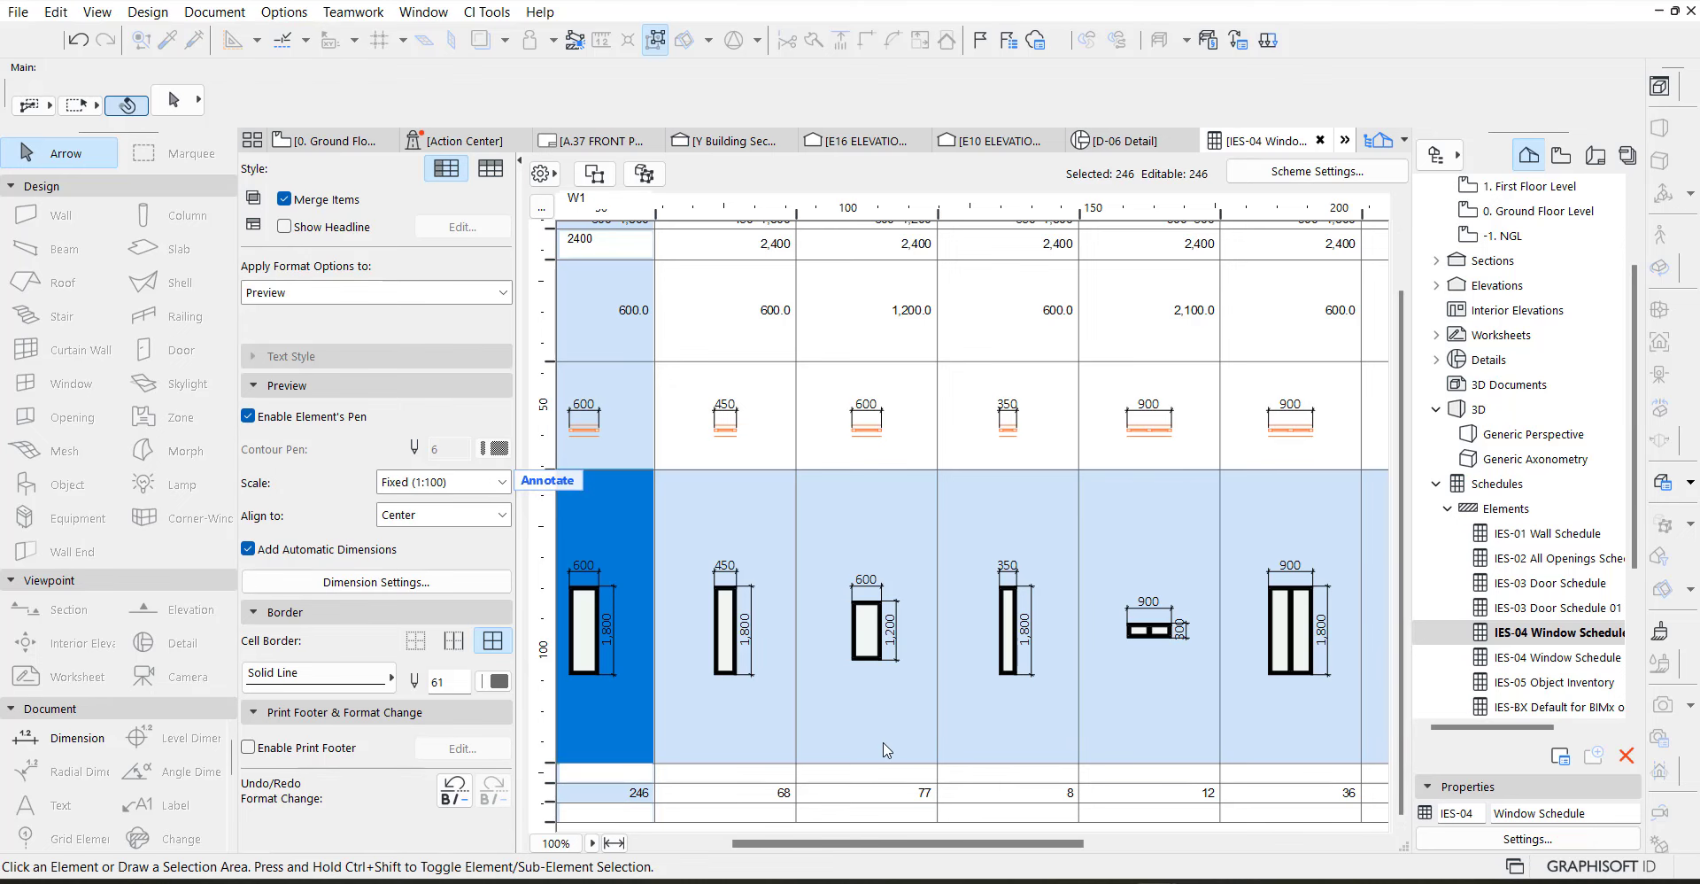
Rename the Custom text 1 header to DESCRIPTION and make it bold and left-aligned
drag(836, 852, 696, 851)
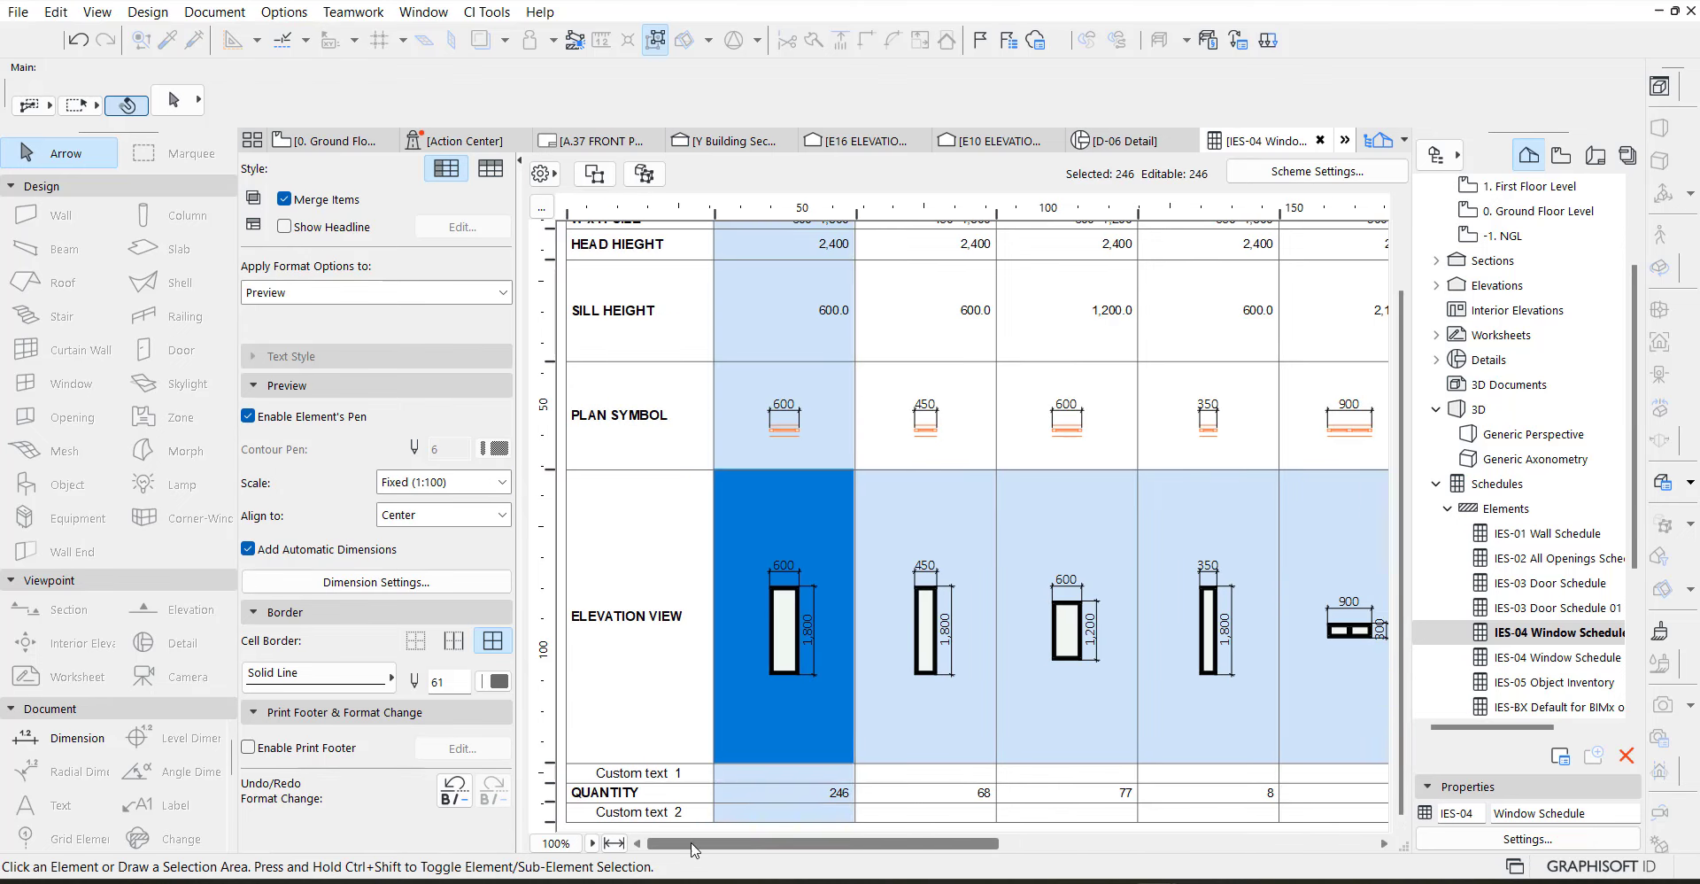
click(689, 775)
click(687, 776)
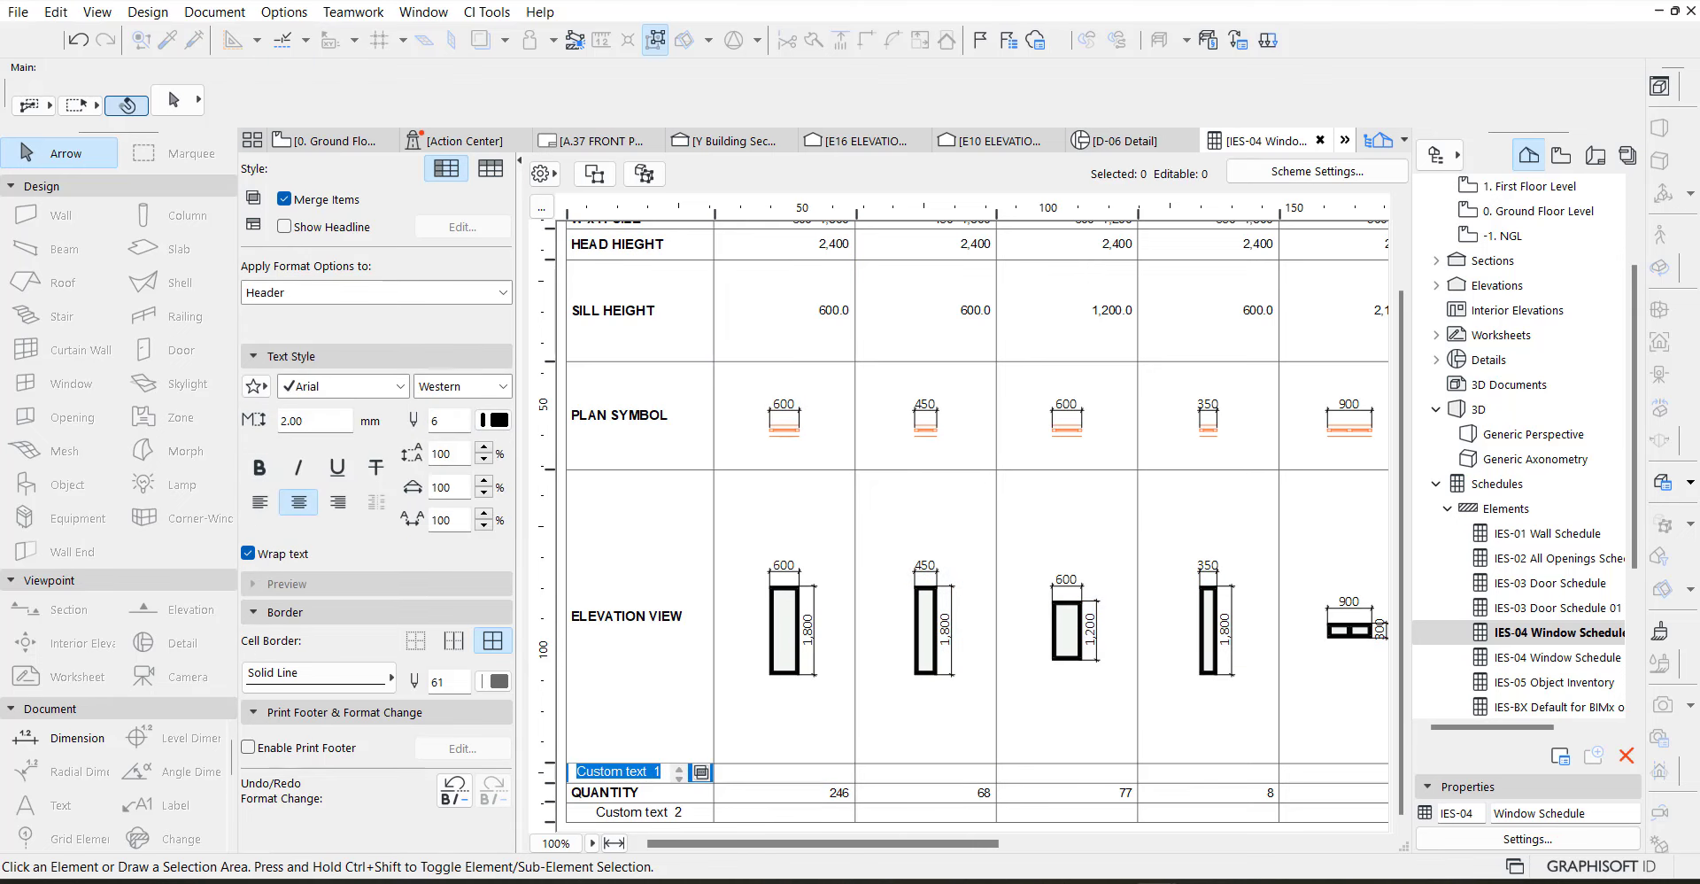
text(DES)
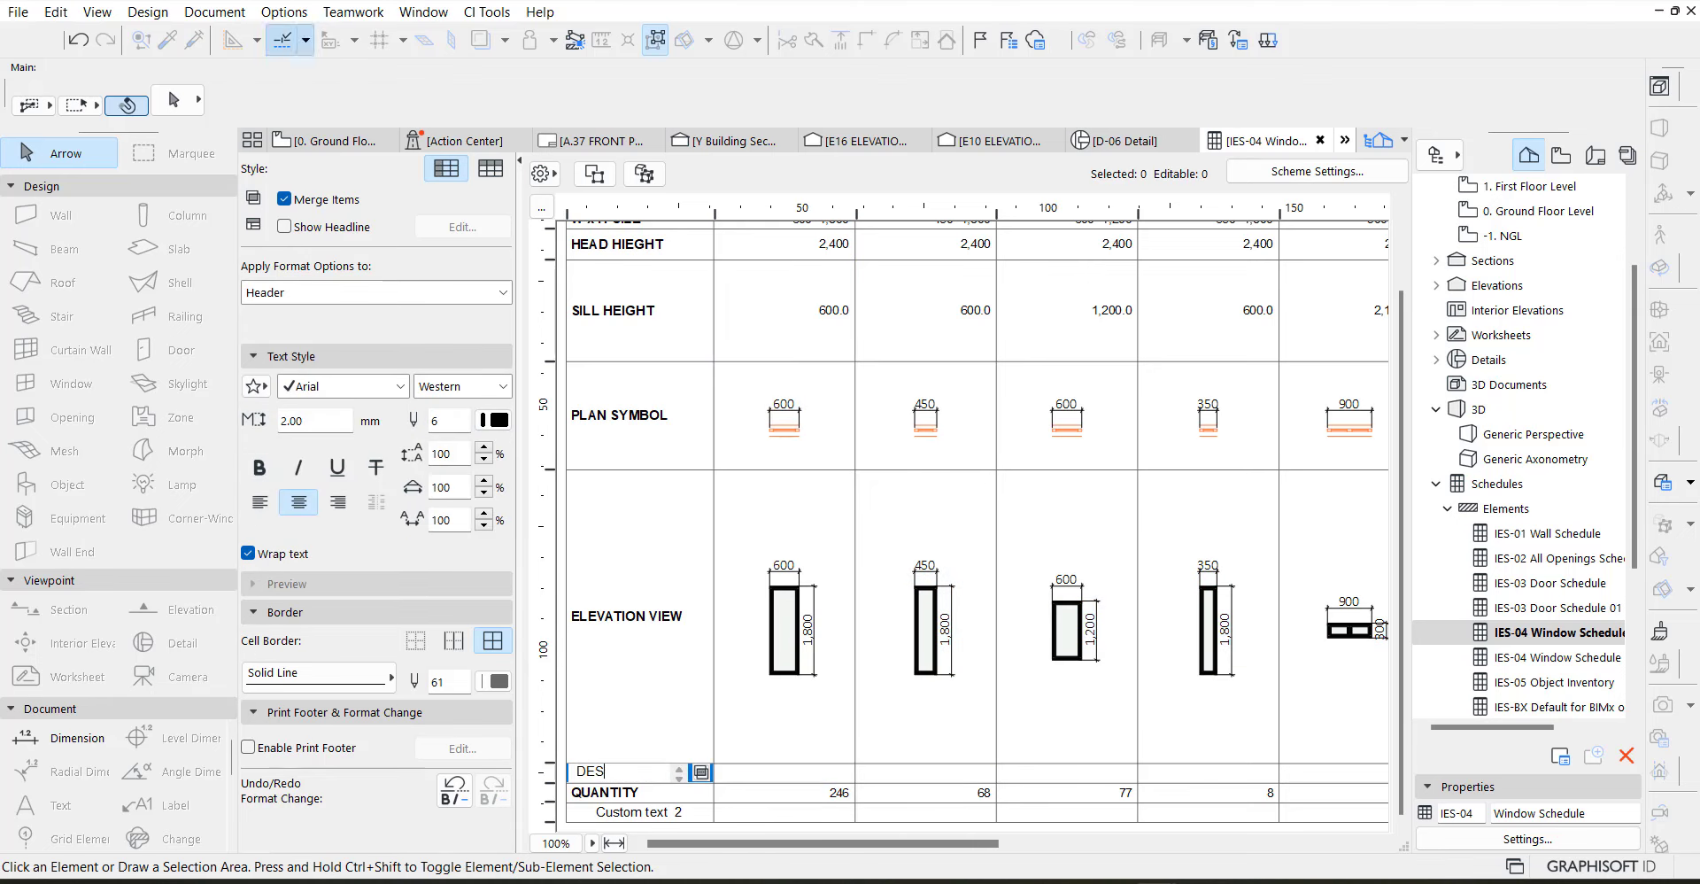
text(CRIPTION)
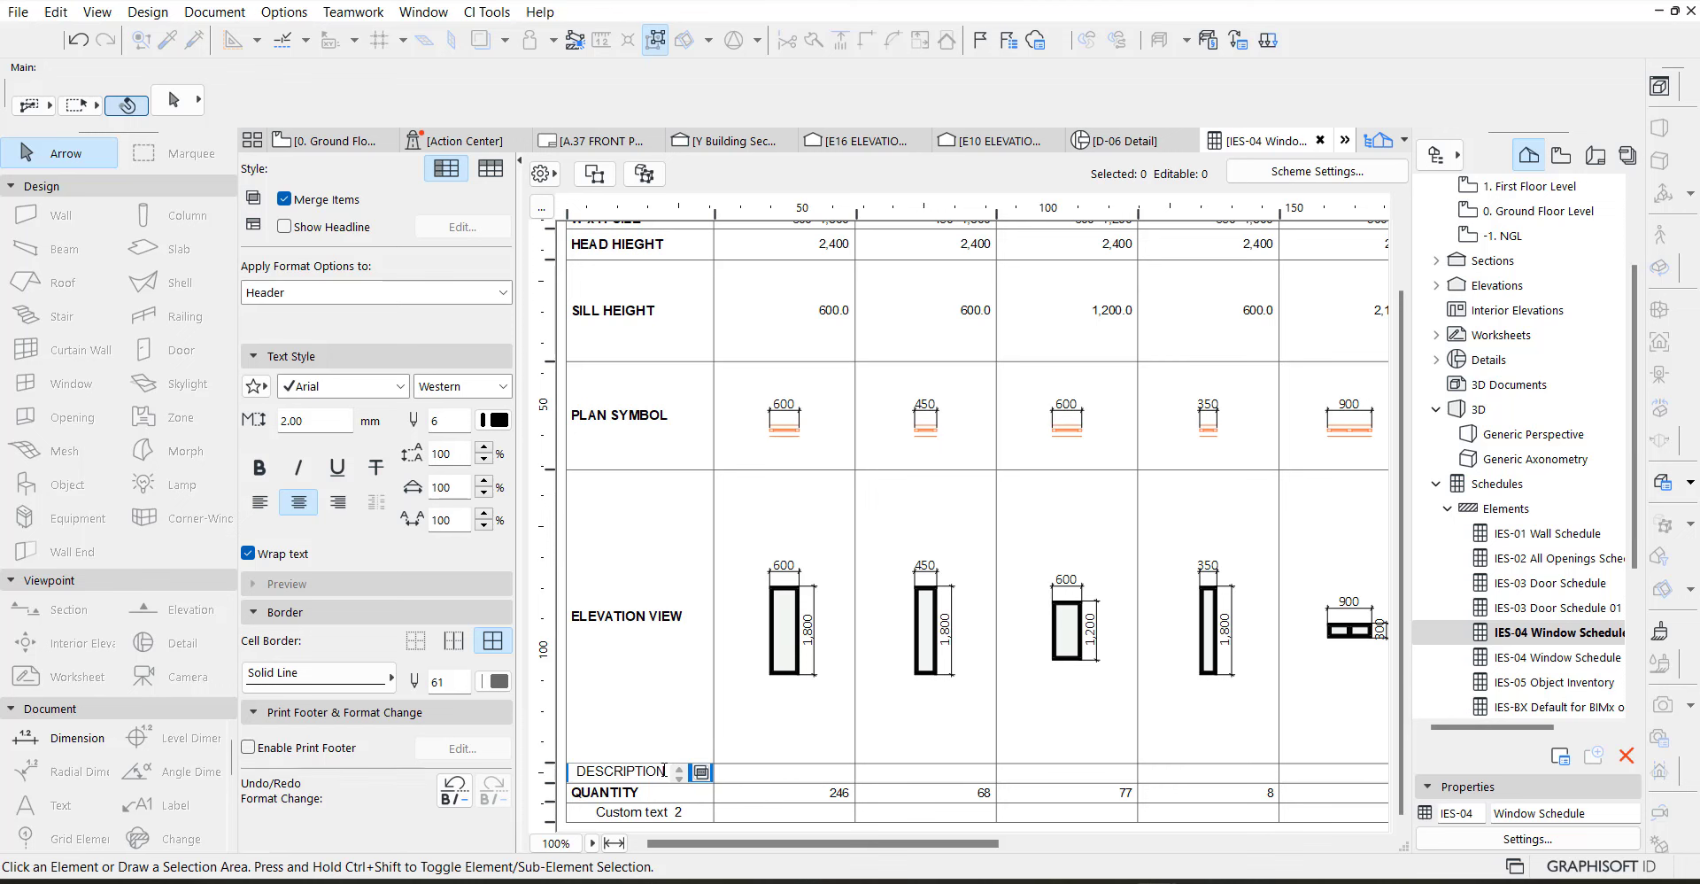
click(260, 467)
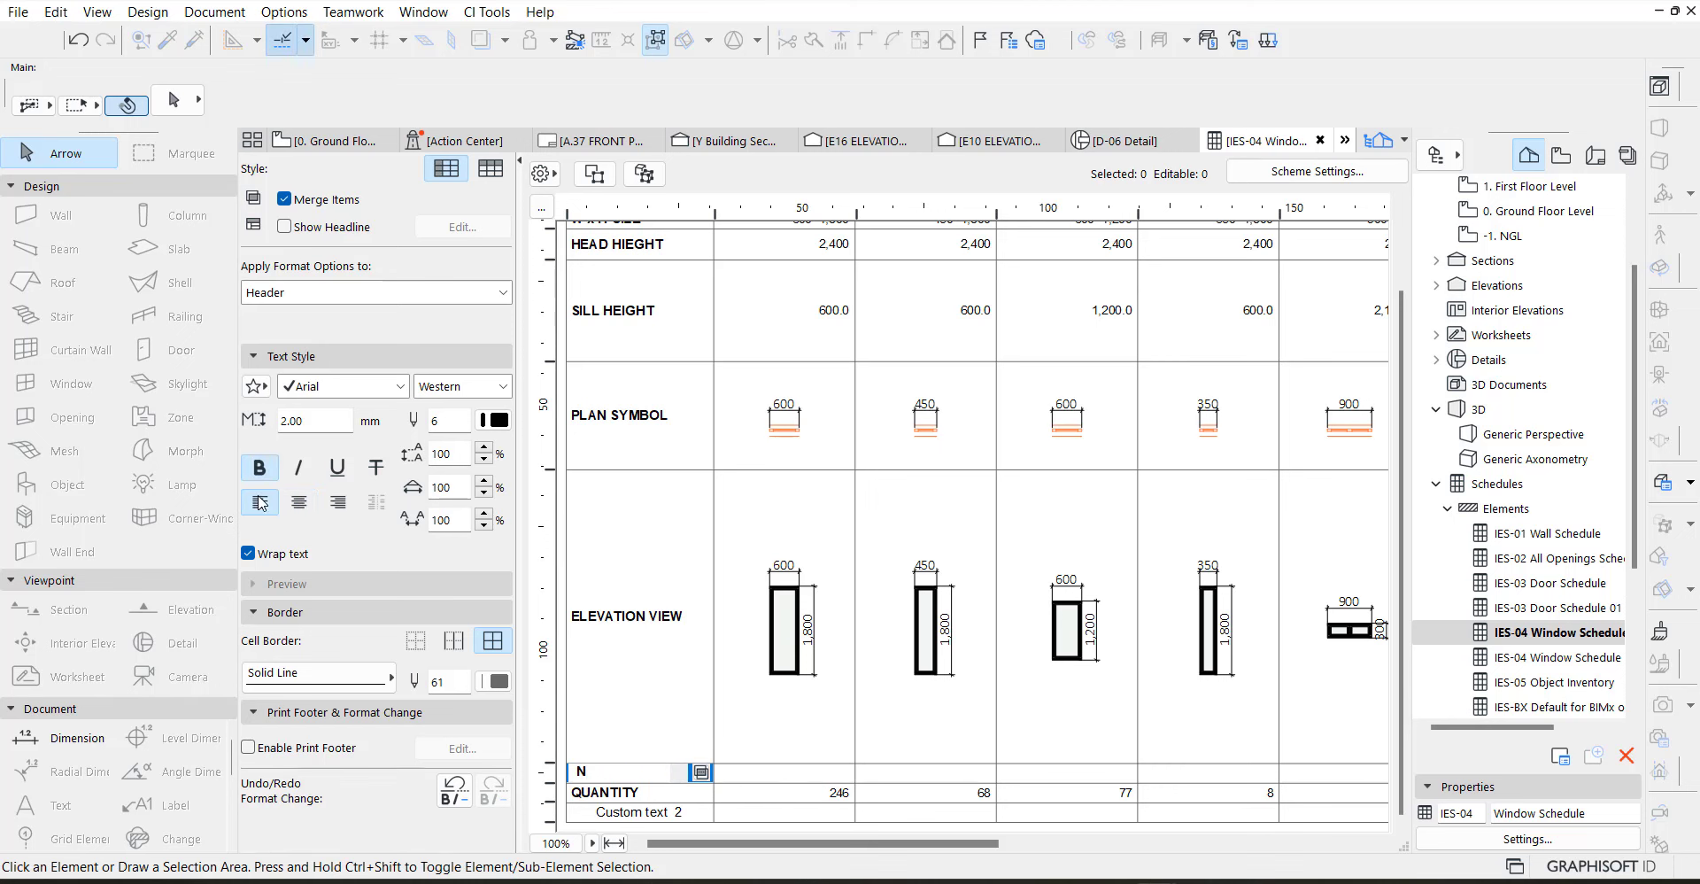
click(794, 781)
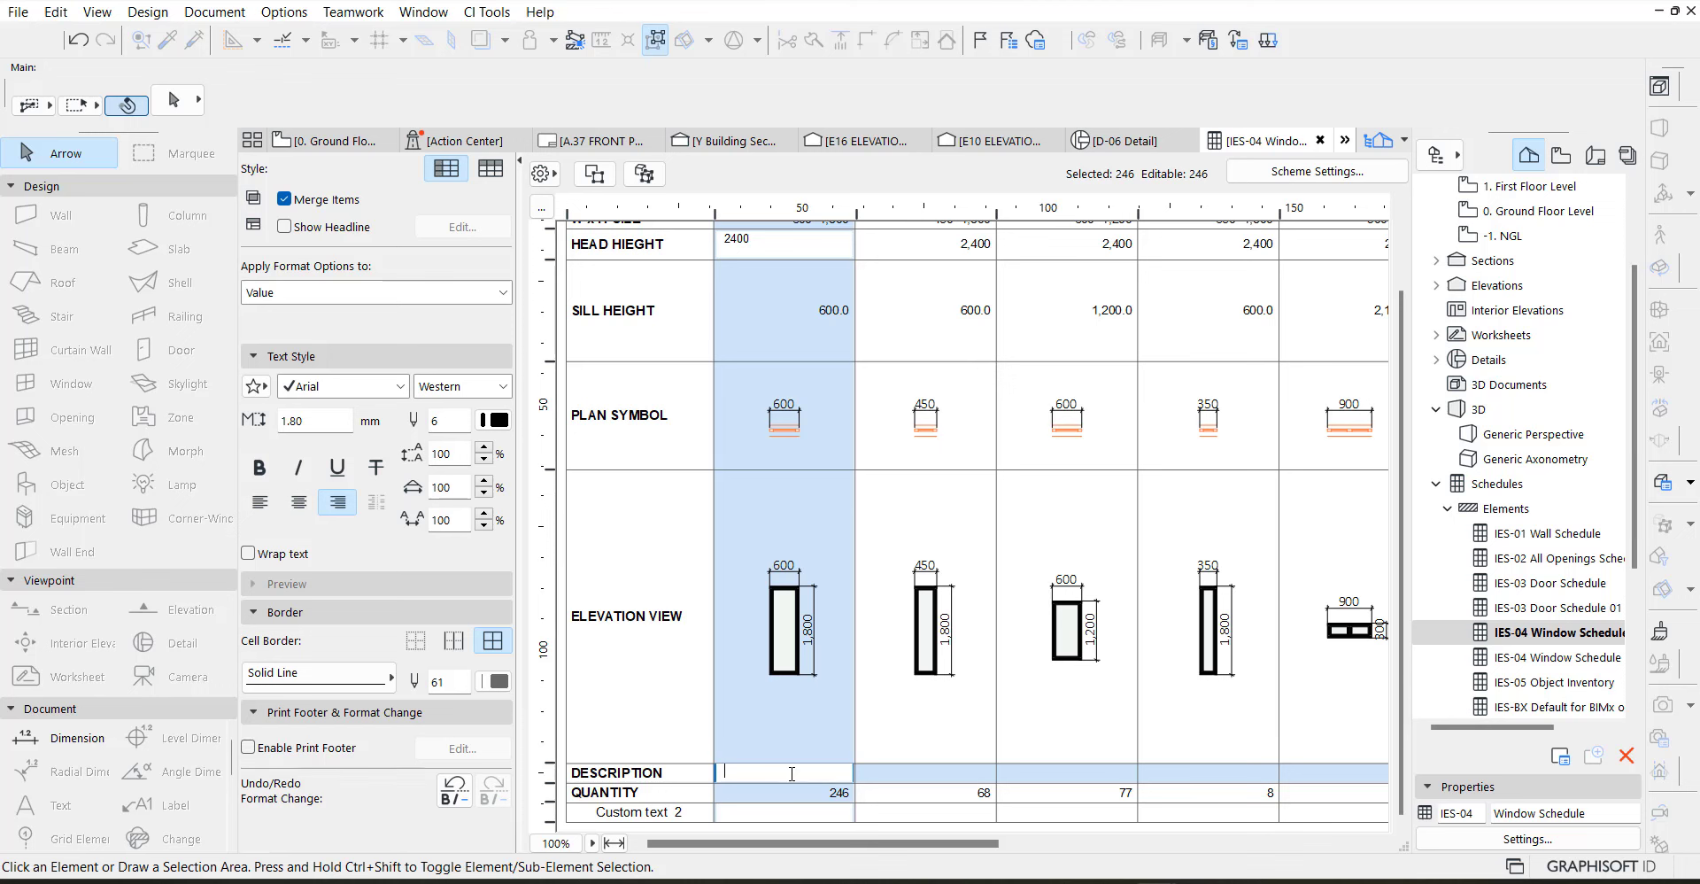
click(790, 798)
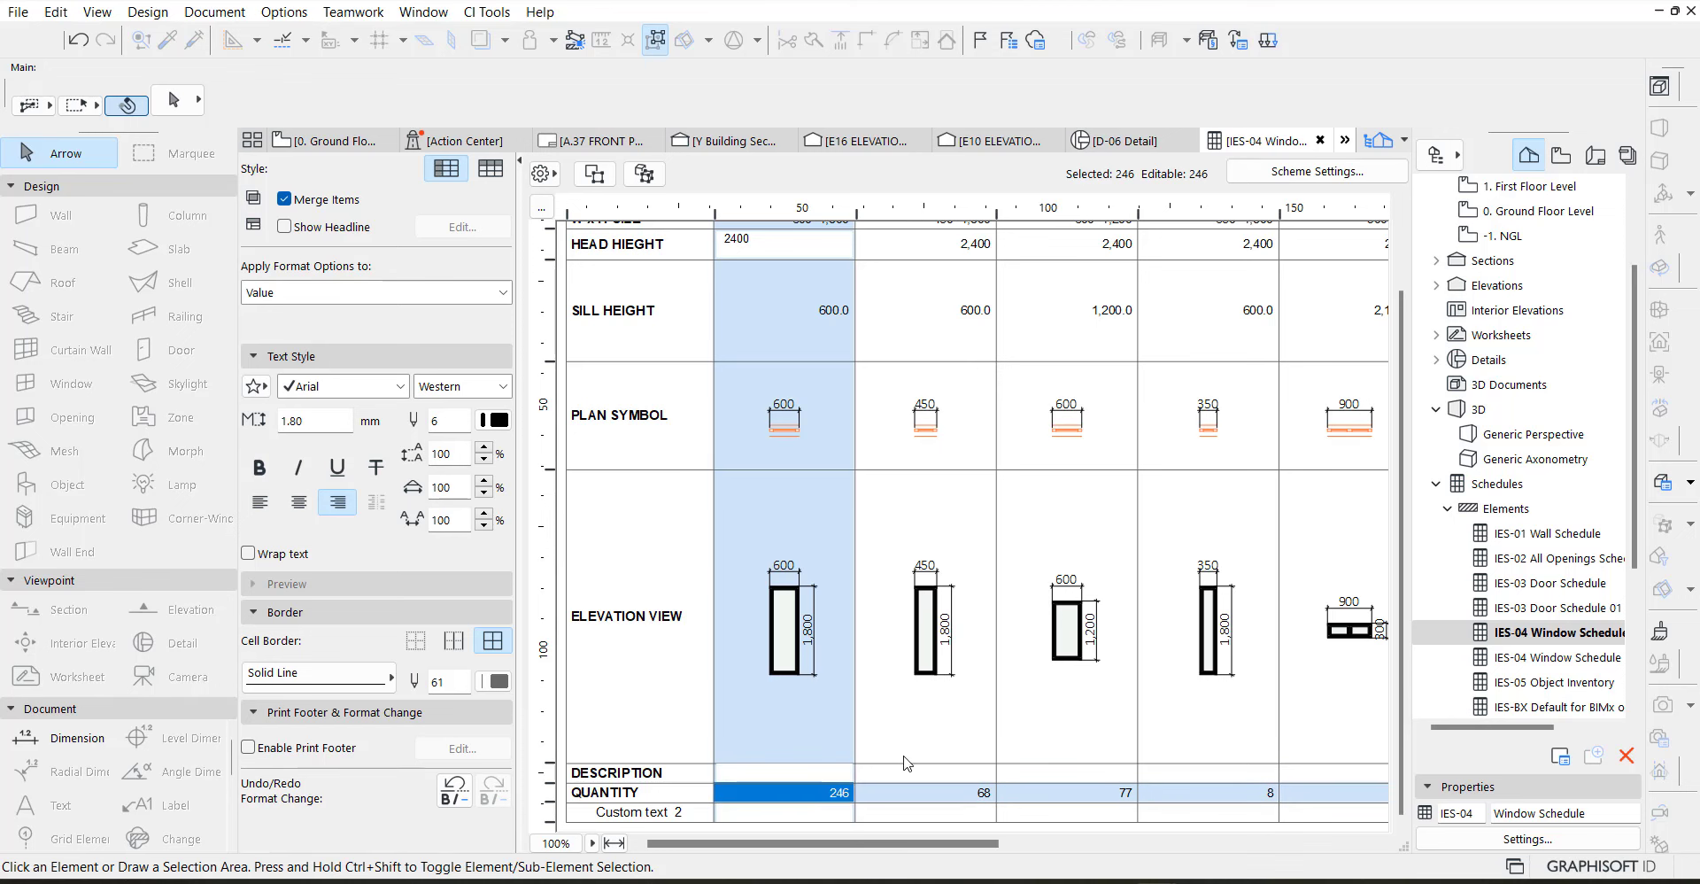
Rename the Custom text 2 header to LOCATION and make it bold and left-aligned
click(664, 812)
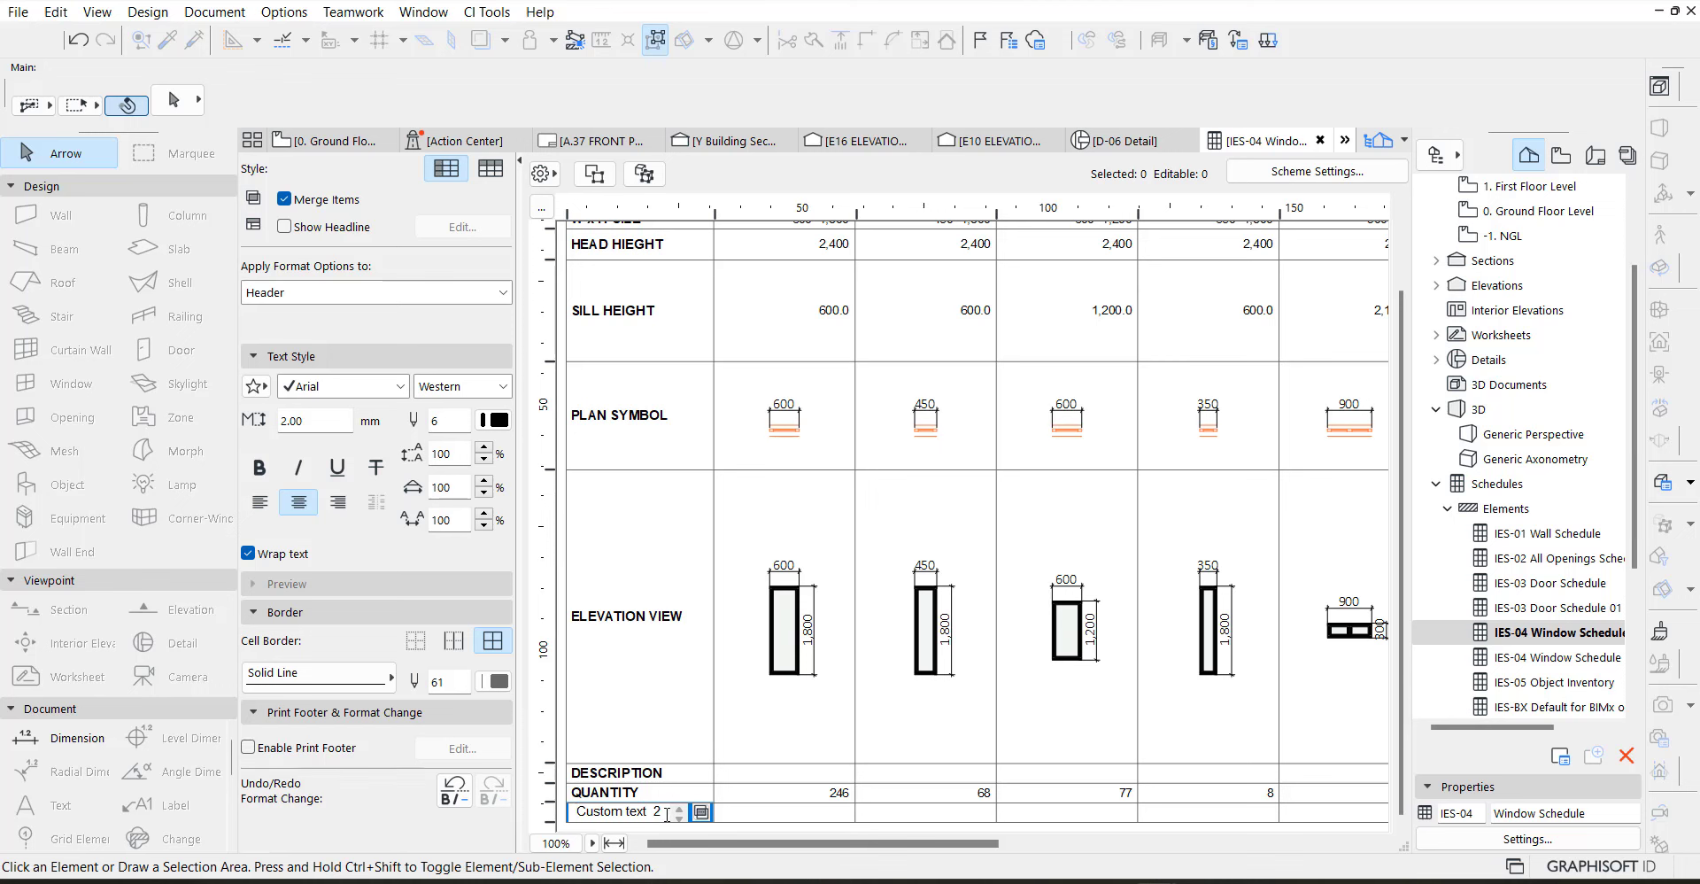
drag(667, 814, 558, 795)
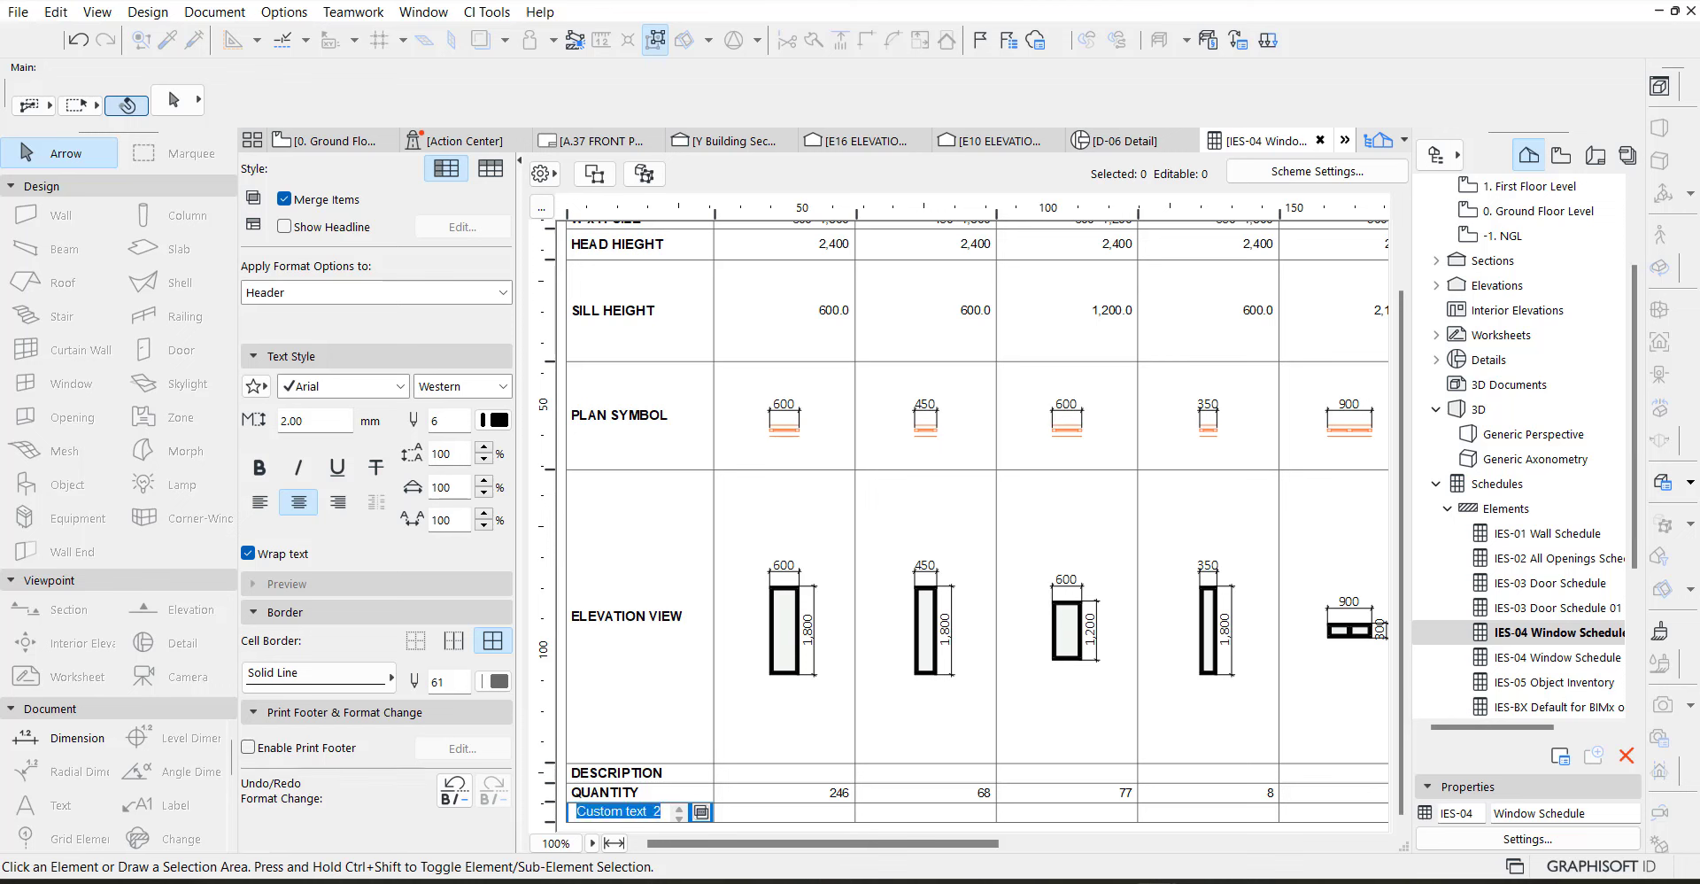
text(LOCATION)
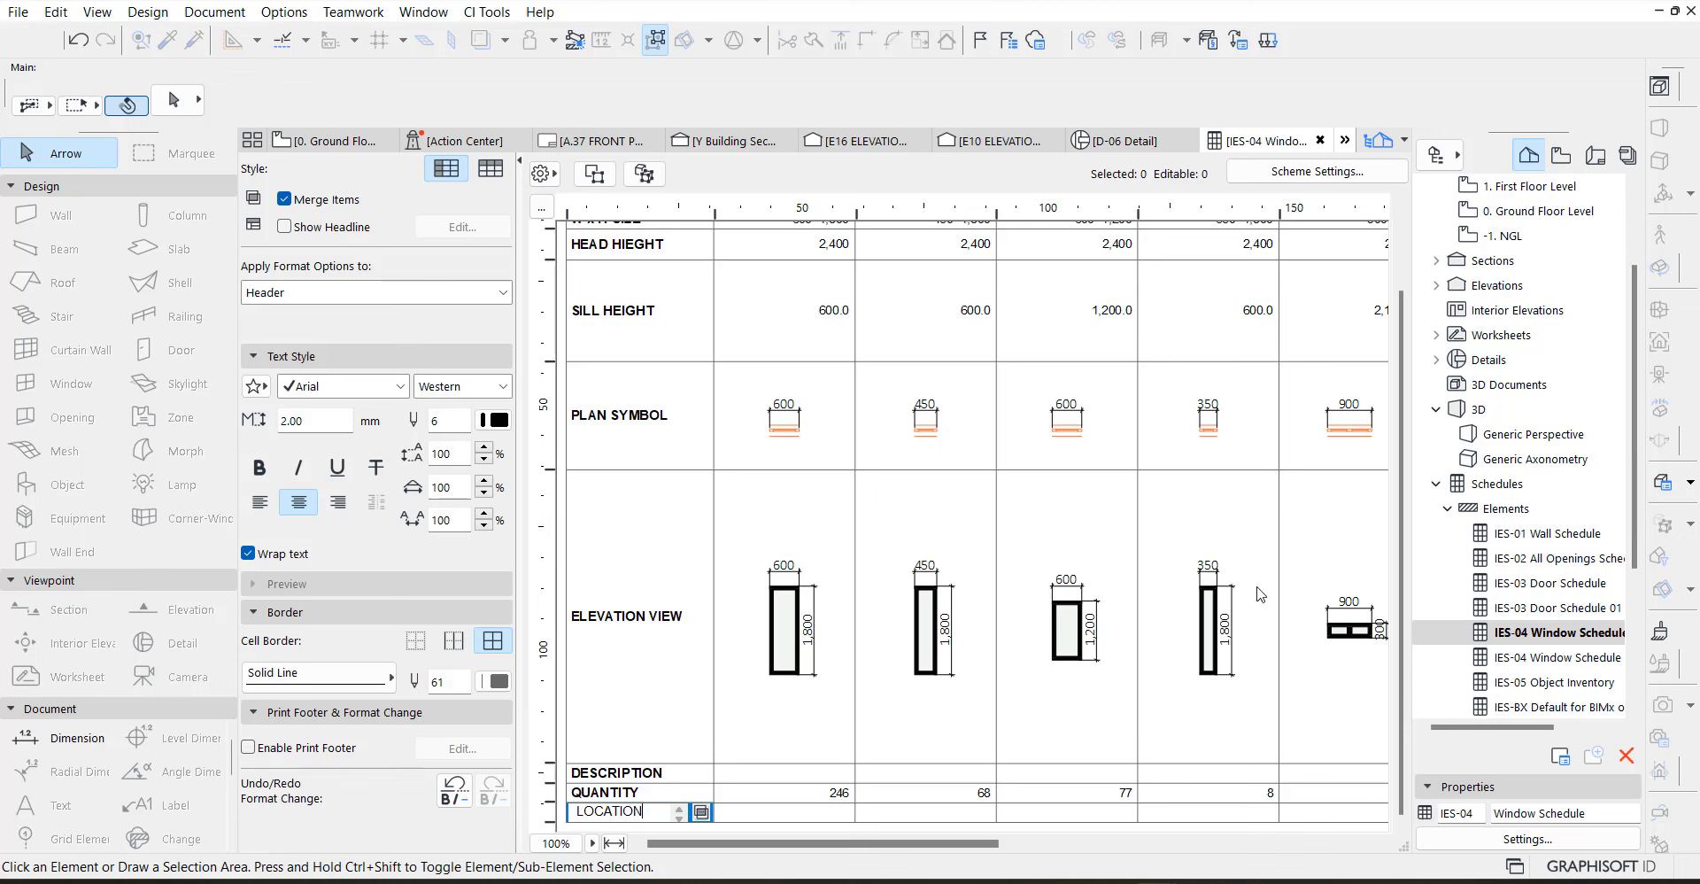
click(259, 470)
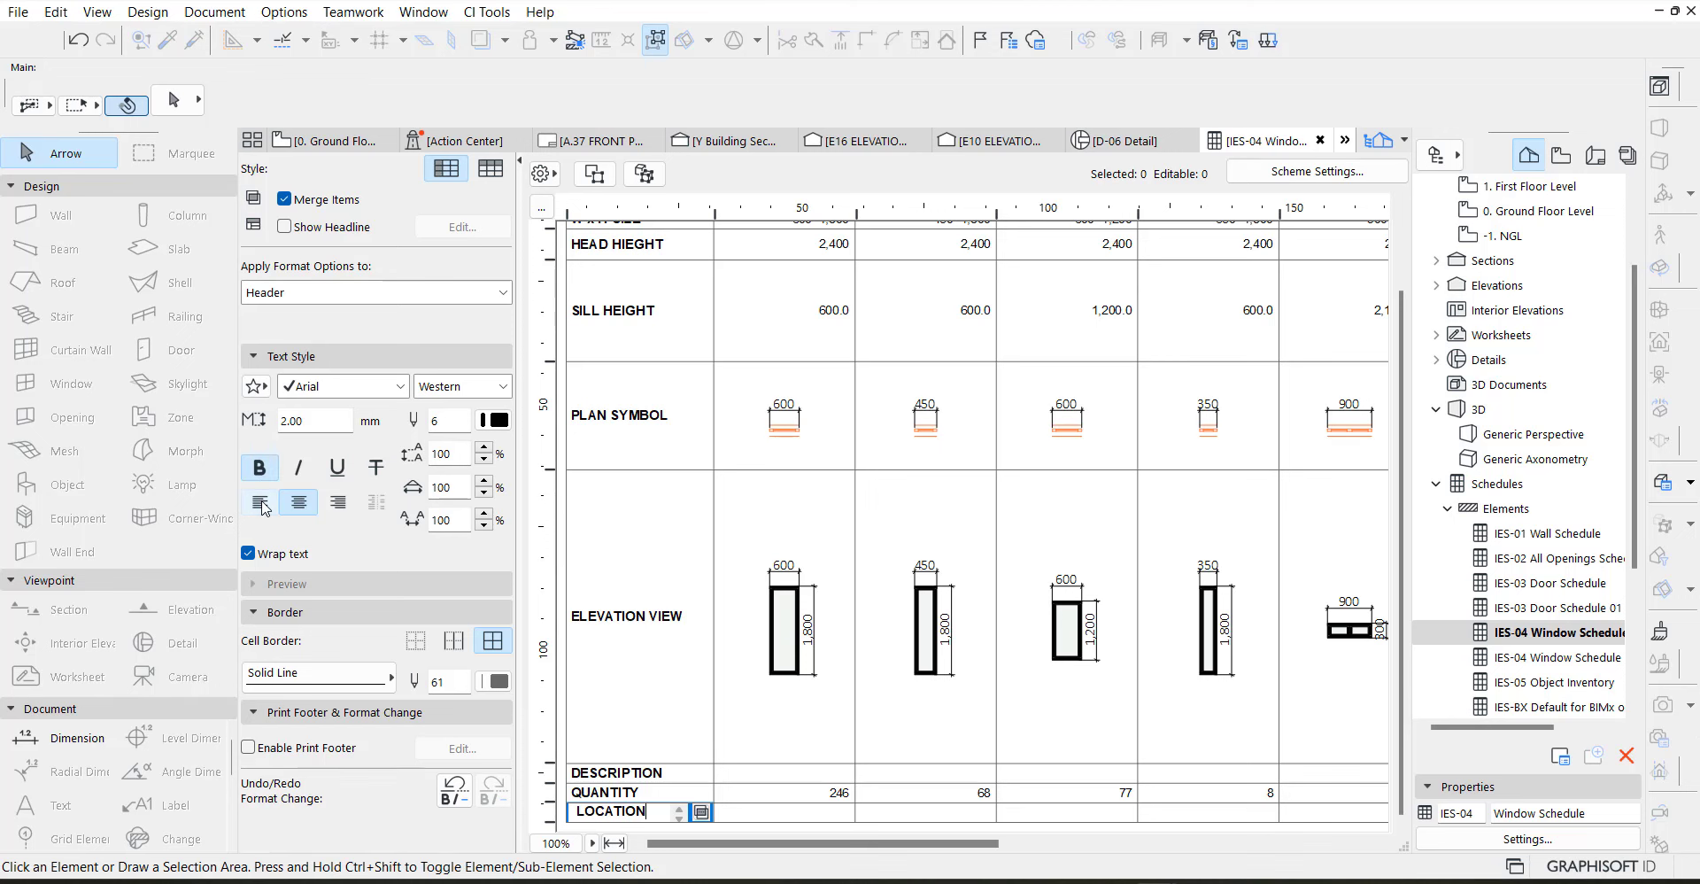
click(259, 502)
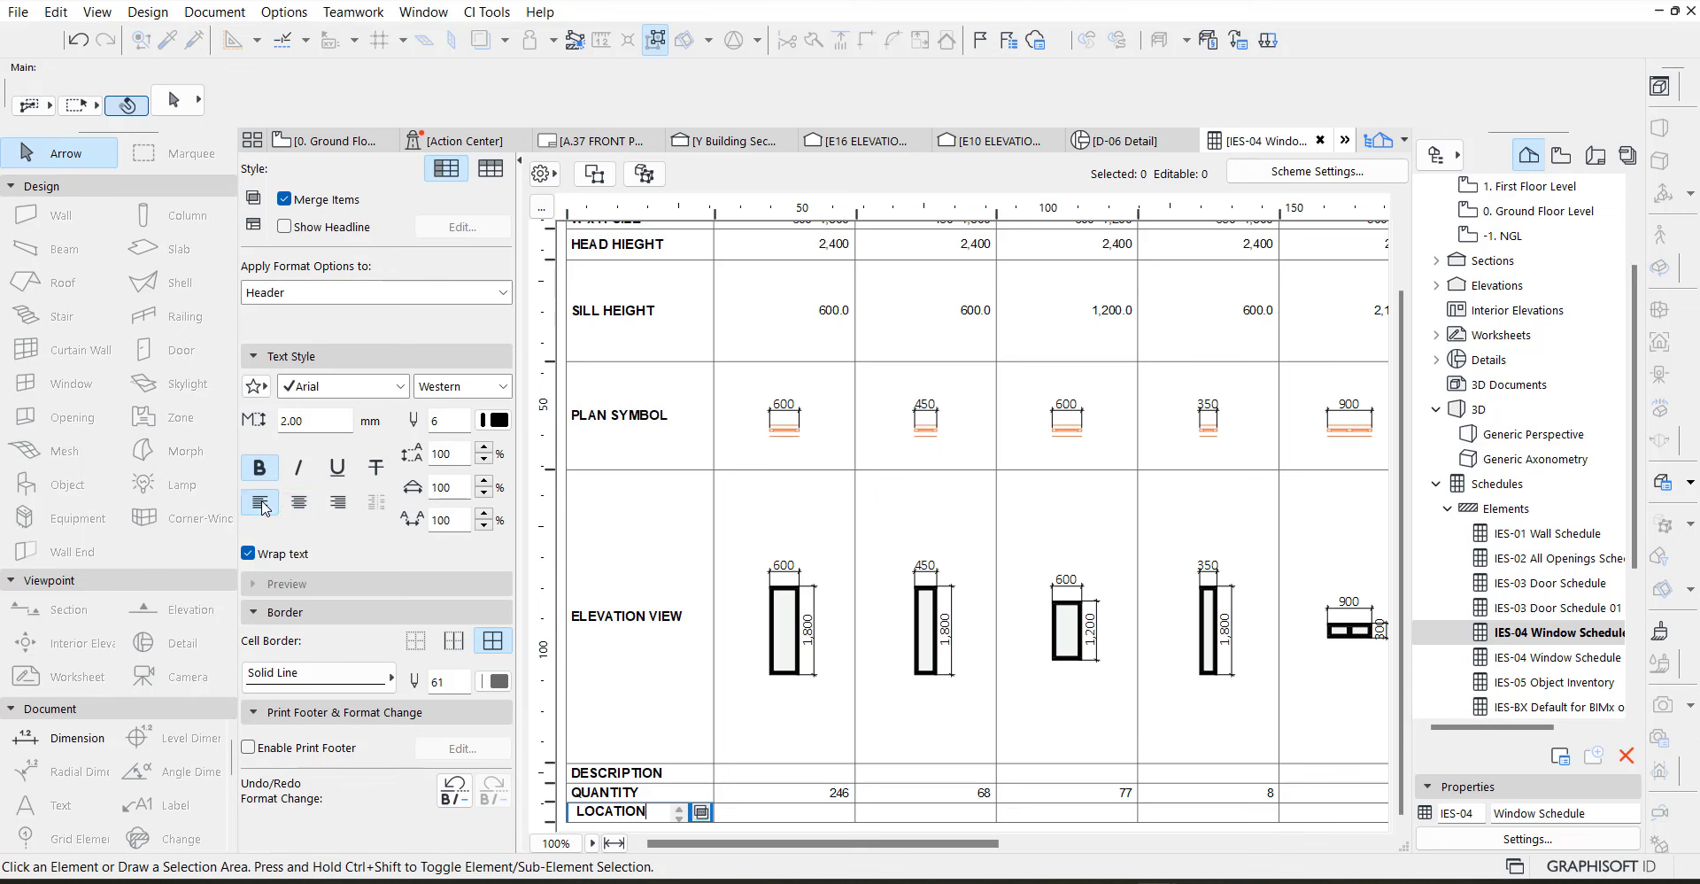
Enter LIVING ROOM, BEDROOM, DINING as the LOCATION value for window W1
click(773, 812)
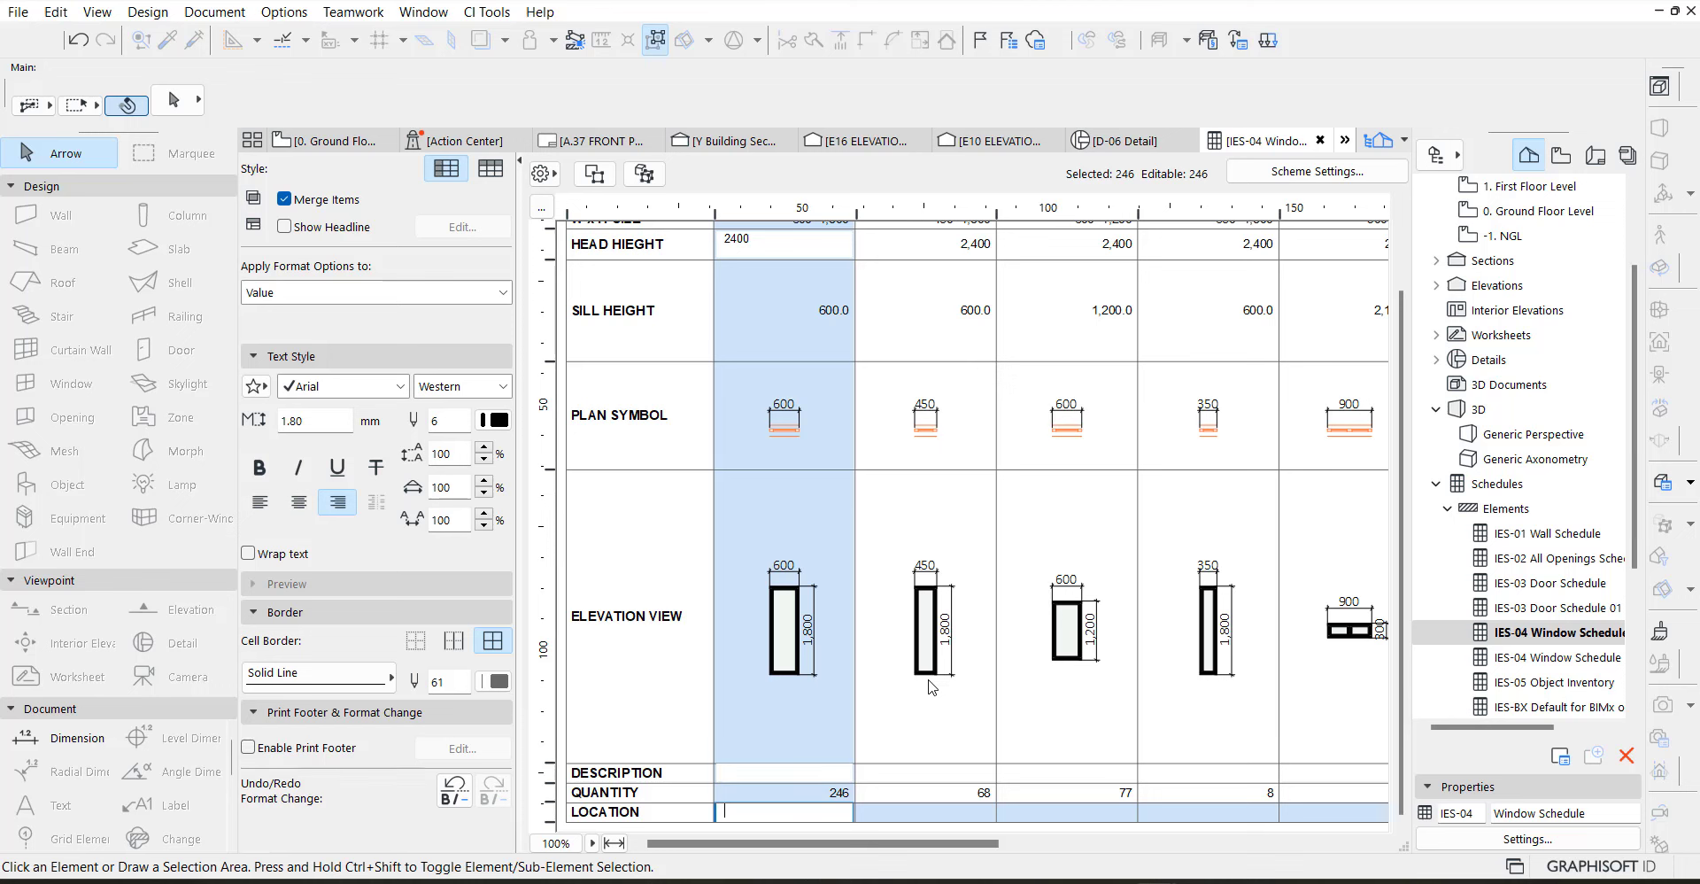
text(L)
text(IVING)
text( ROO)
text(M, BEDROOM)
text(, DINING)
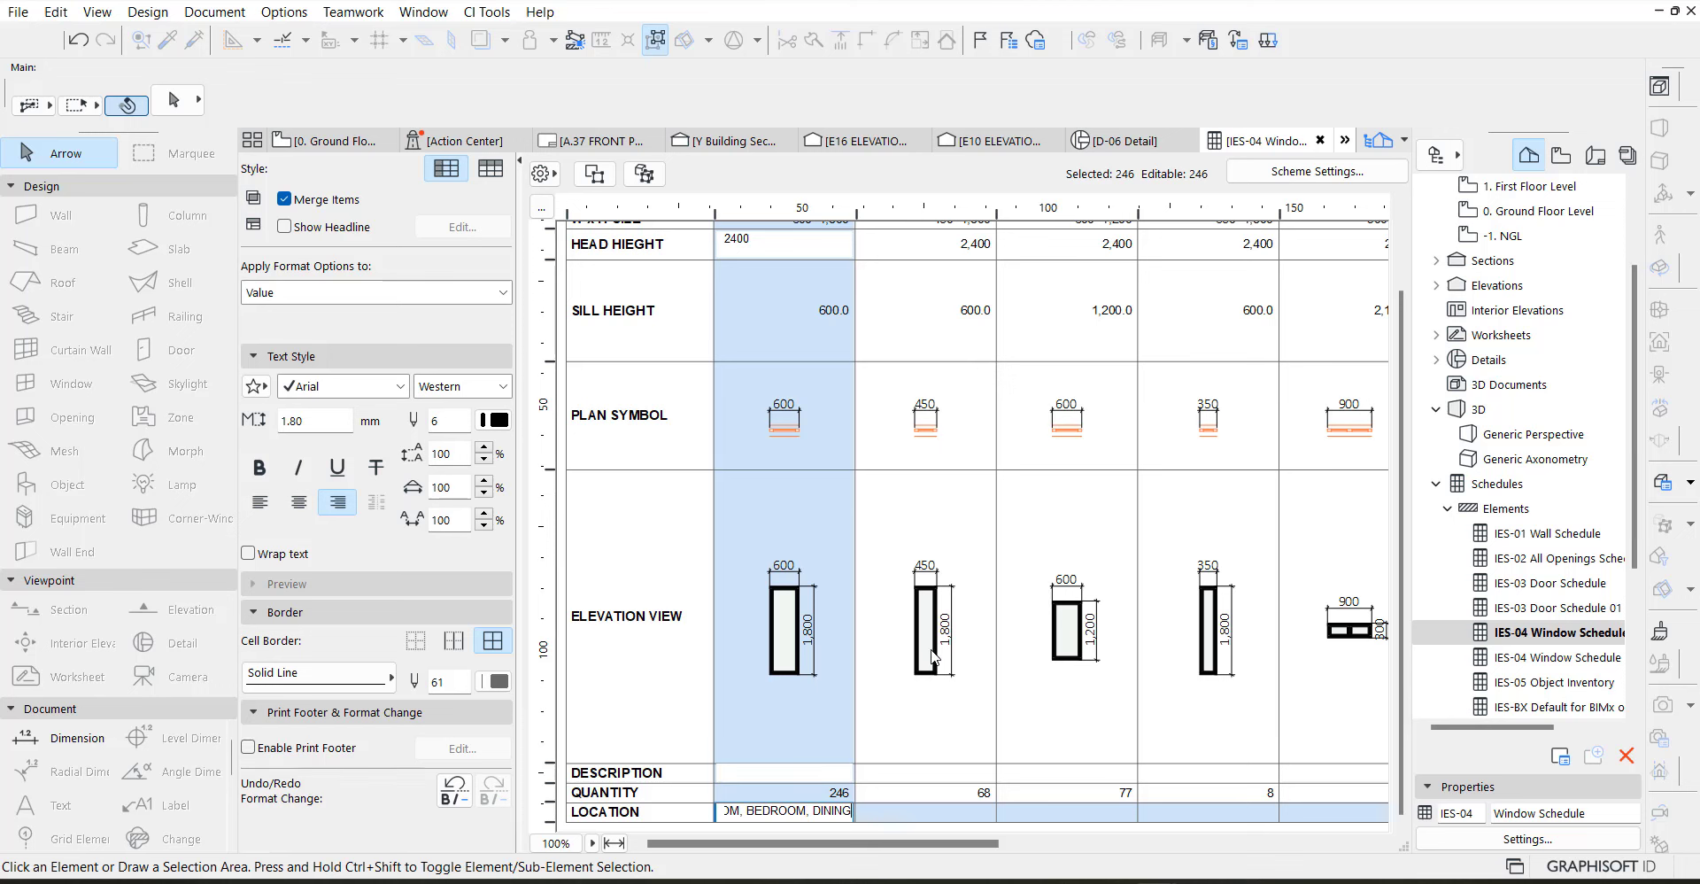
Enter FAMILY LOUNGE, LIVING ROOM as the LOCATION value for window W2
click(889, 813)
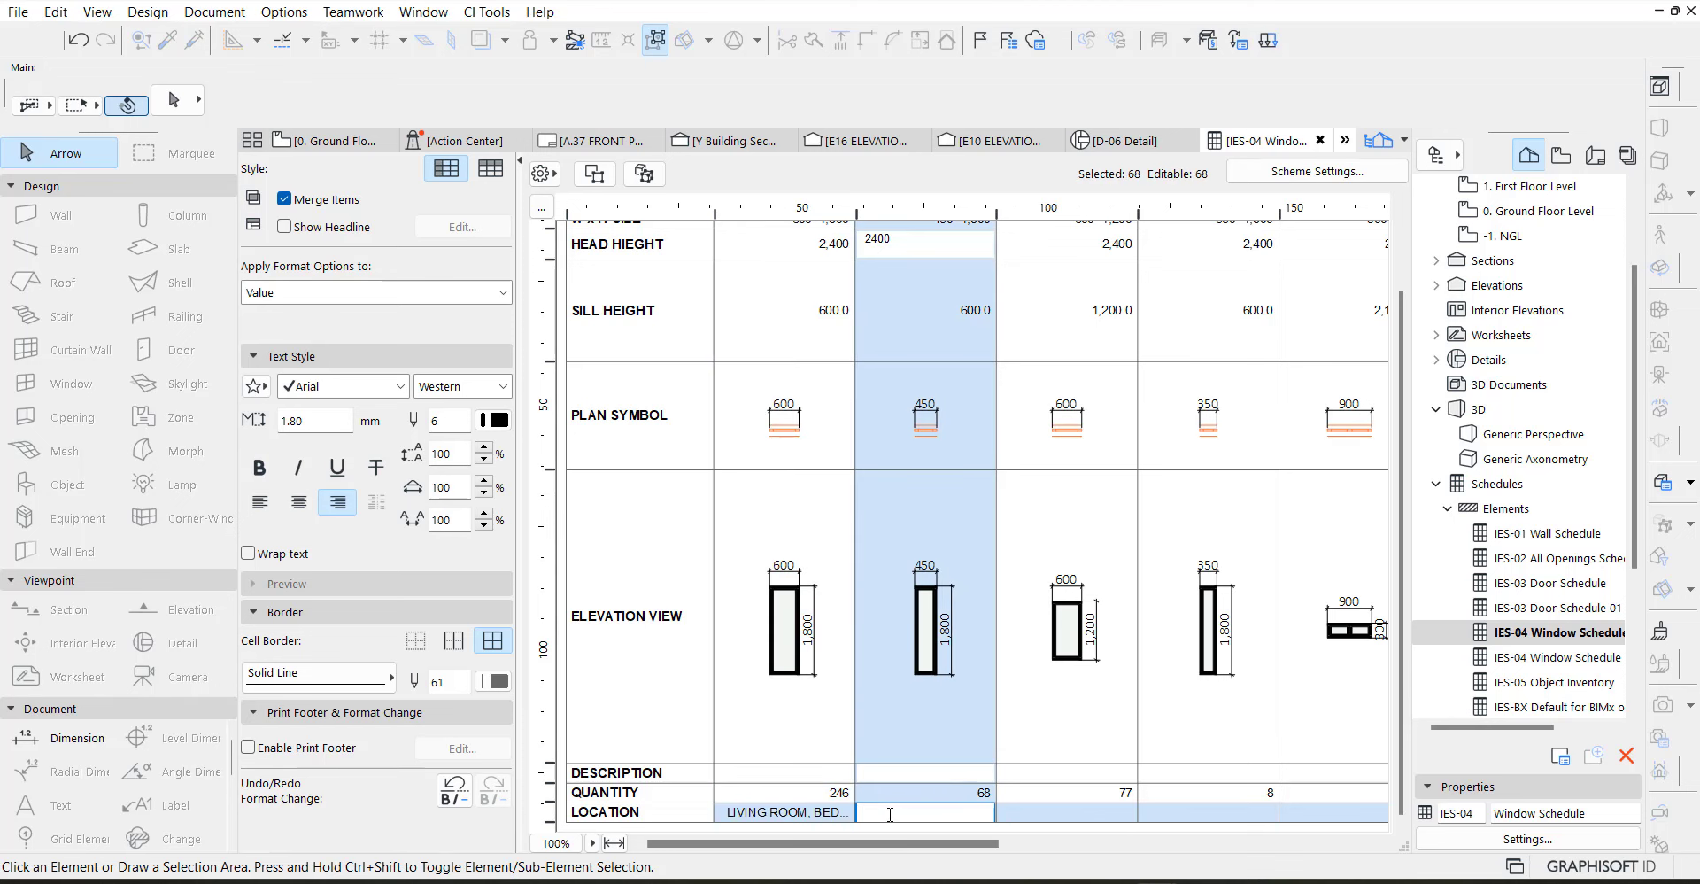
text(FAMILY)
text( LOUG)
text(NE)
text(LIVING ROO)
text(M)
Enter BATH as the LOCATION value for window W3 and fill in the remaining window locations through W11
click(1052, 813)
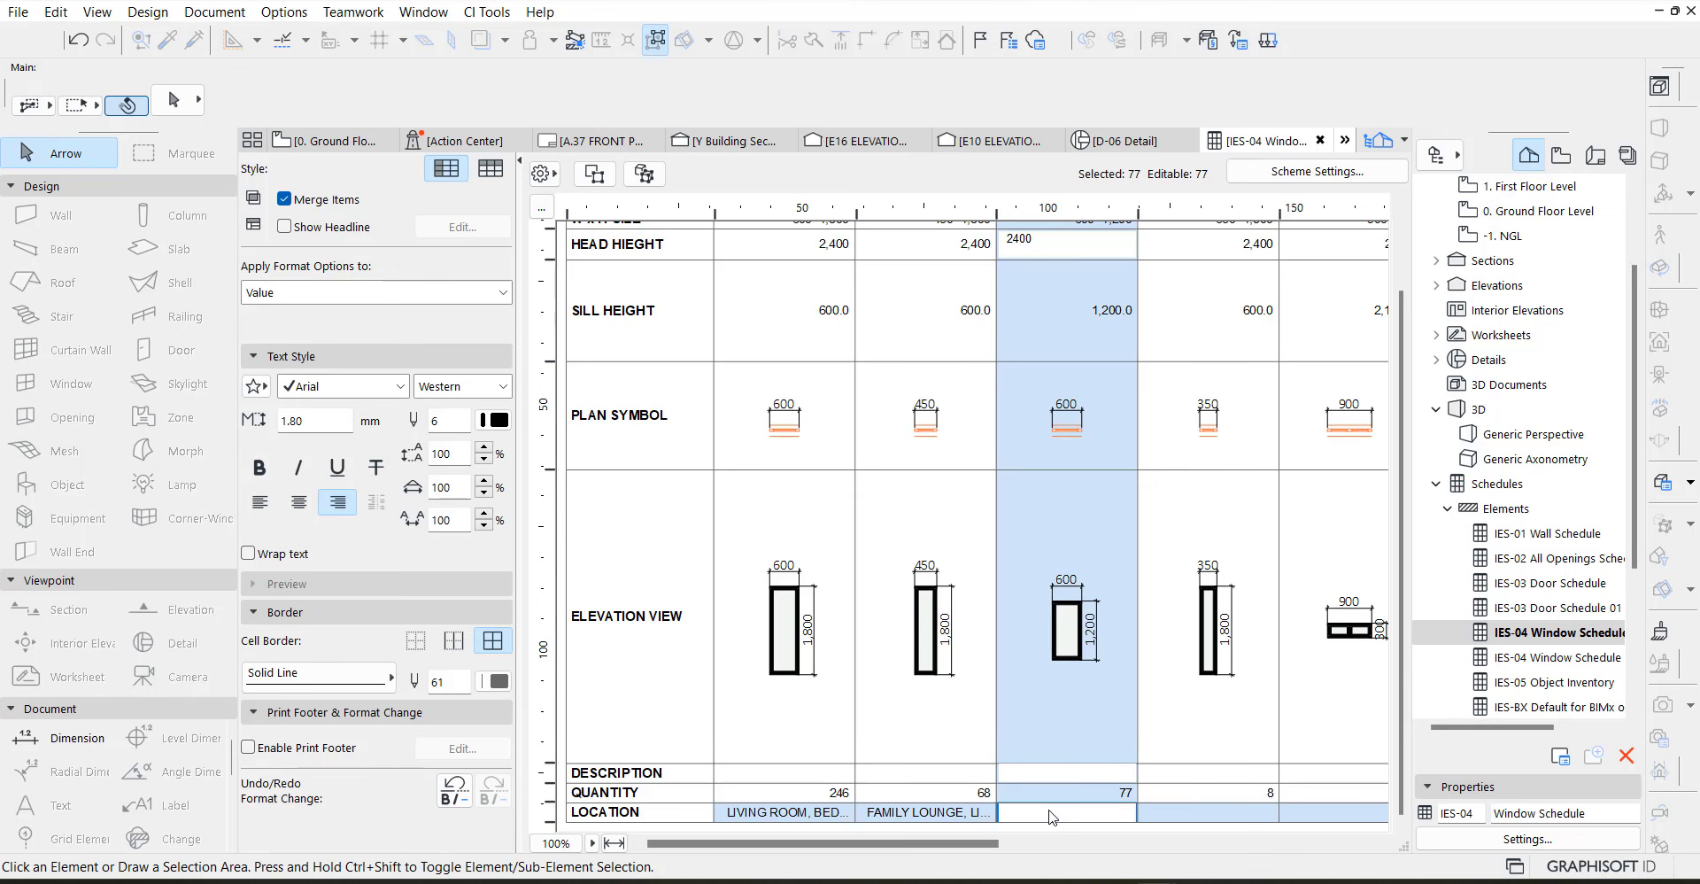
text(BATH)
click(1215, 813)
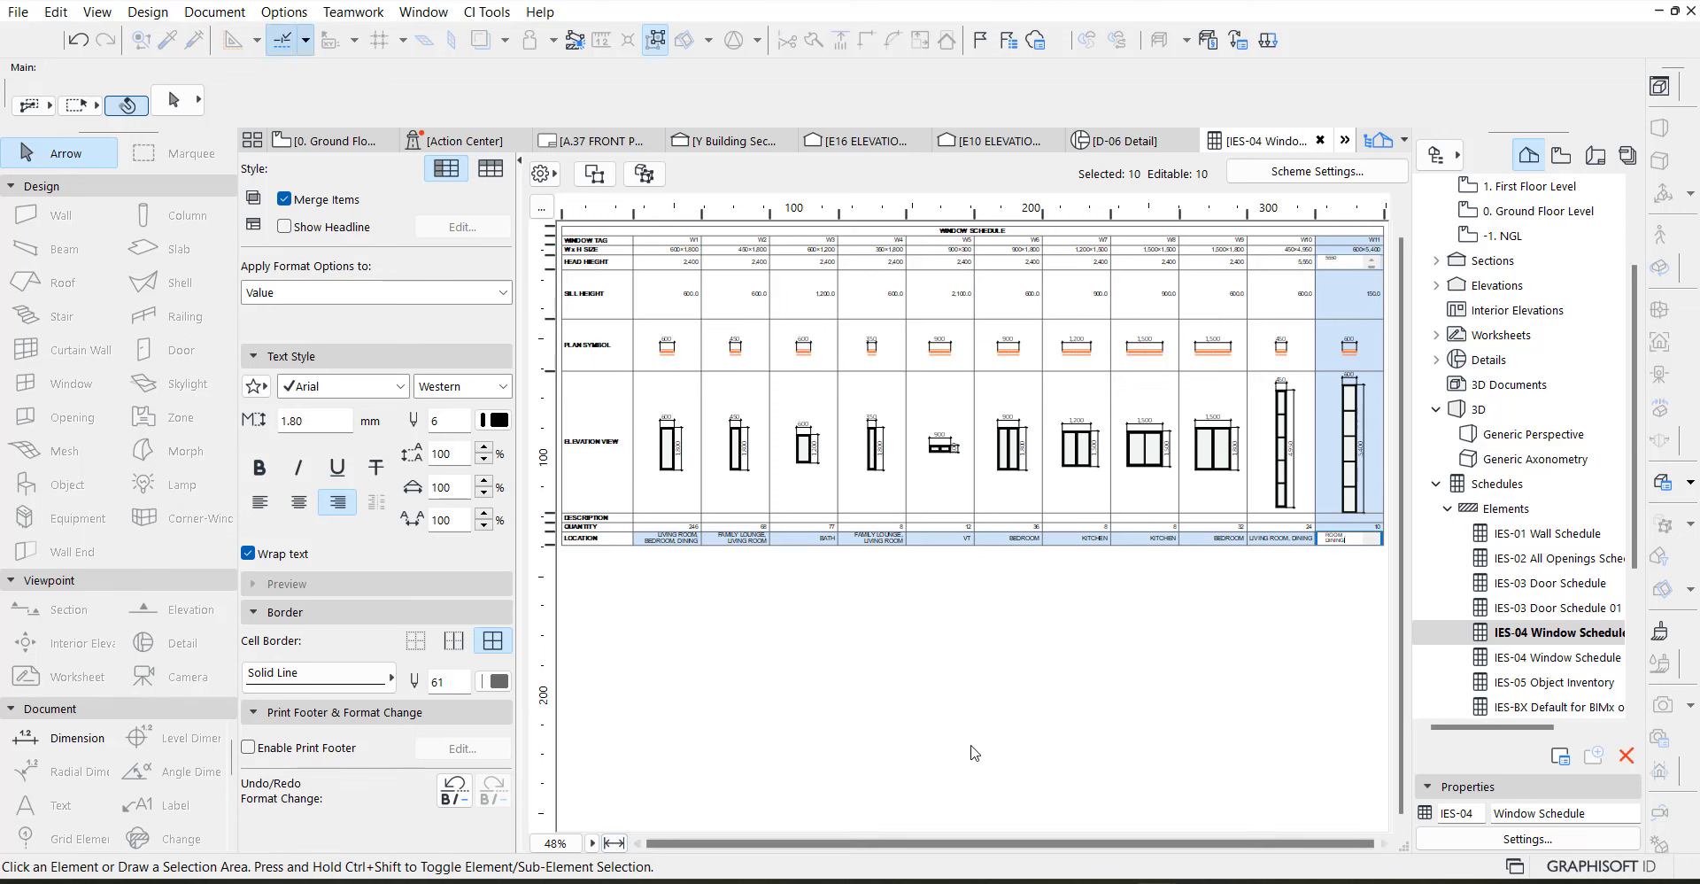
click(1197, 624)
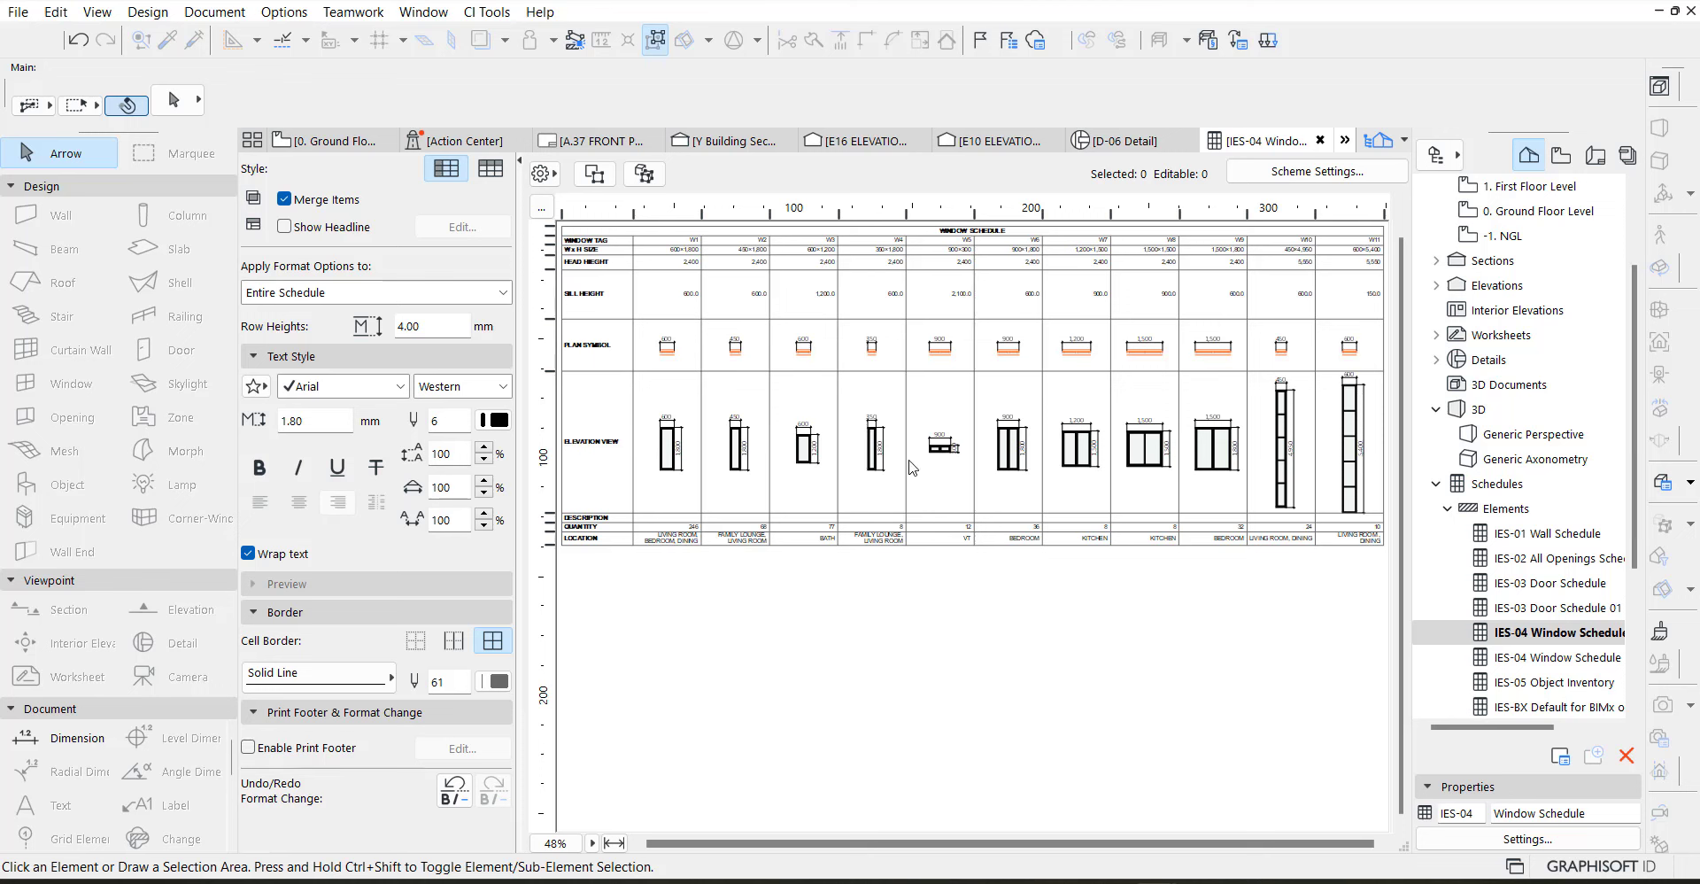
Enter OUTWARD SWING CASEMENT GLASS WINDOW WITH ALLUMINIUM FRAME as the DESCRIPTION value for window W1
click(670, 525)
click(670, 519)
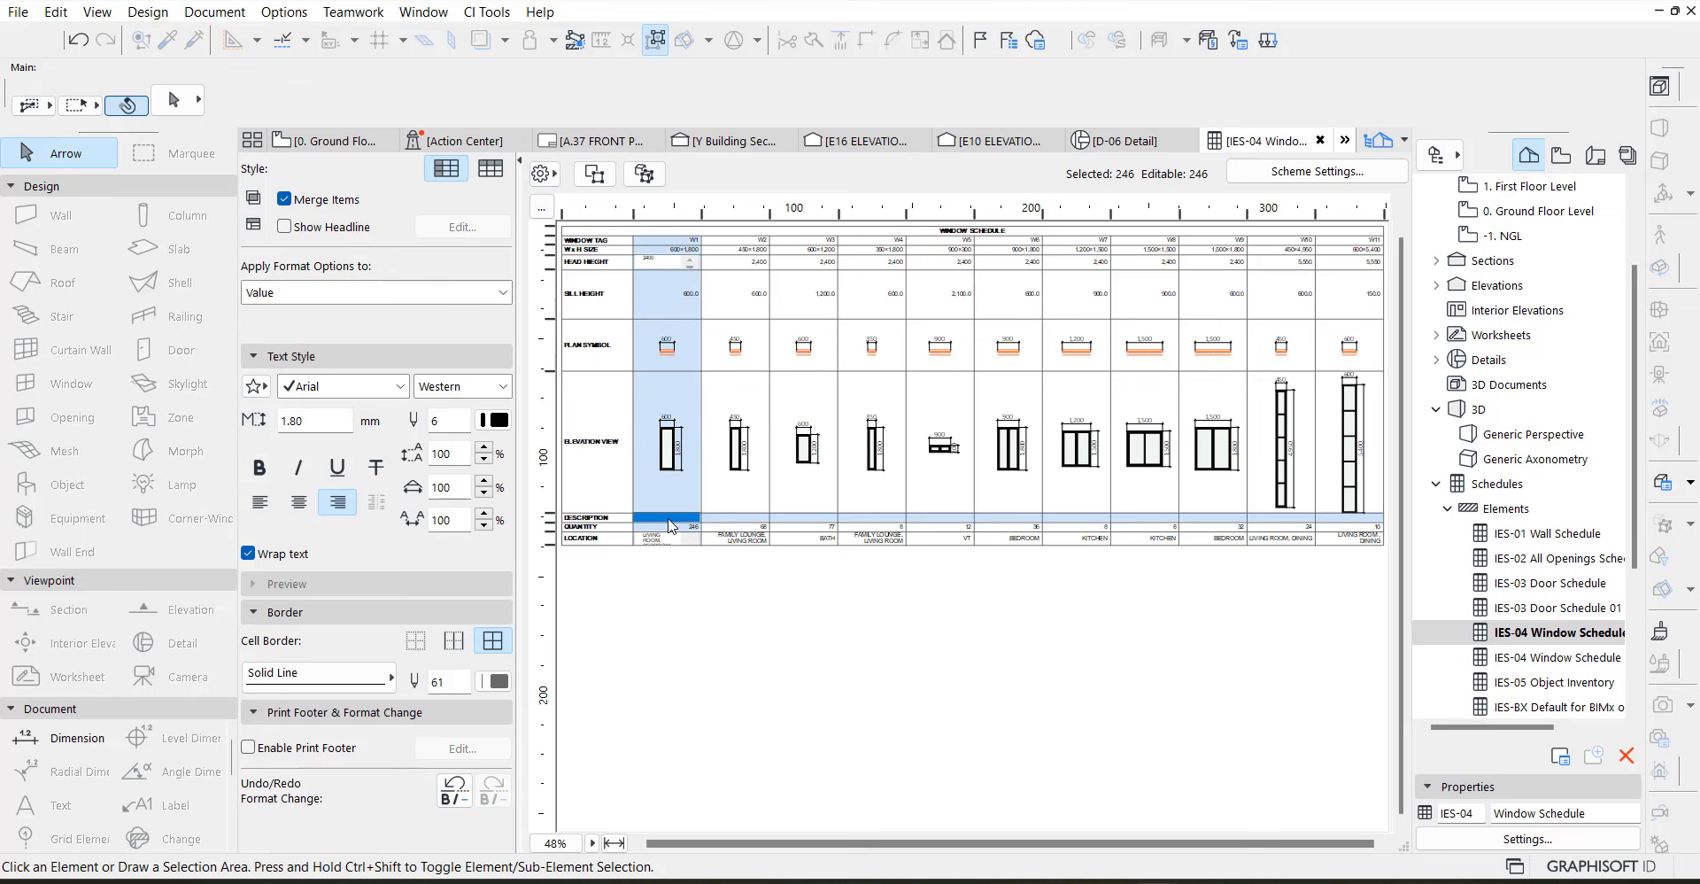
click(555, 843)
text(100)
key(Return)
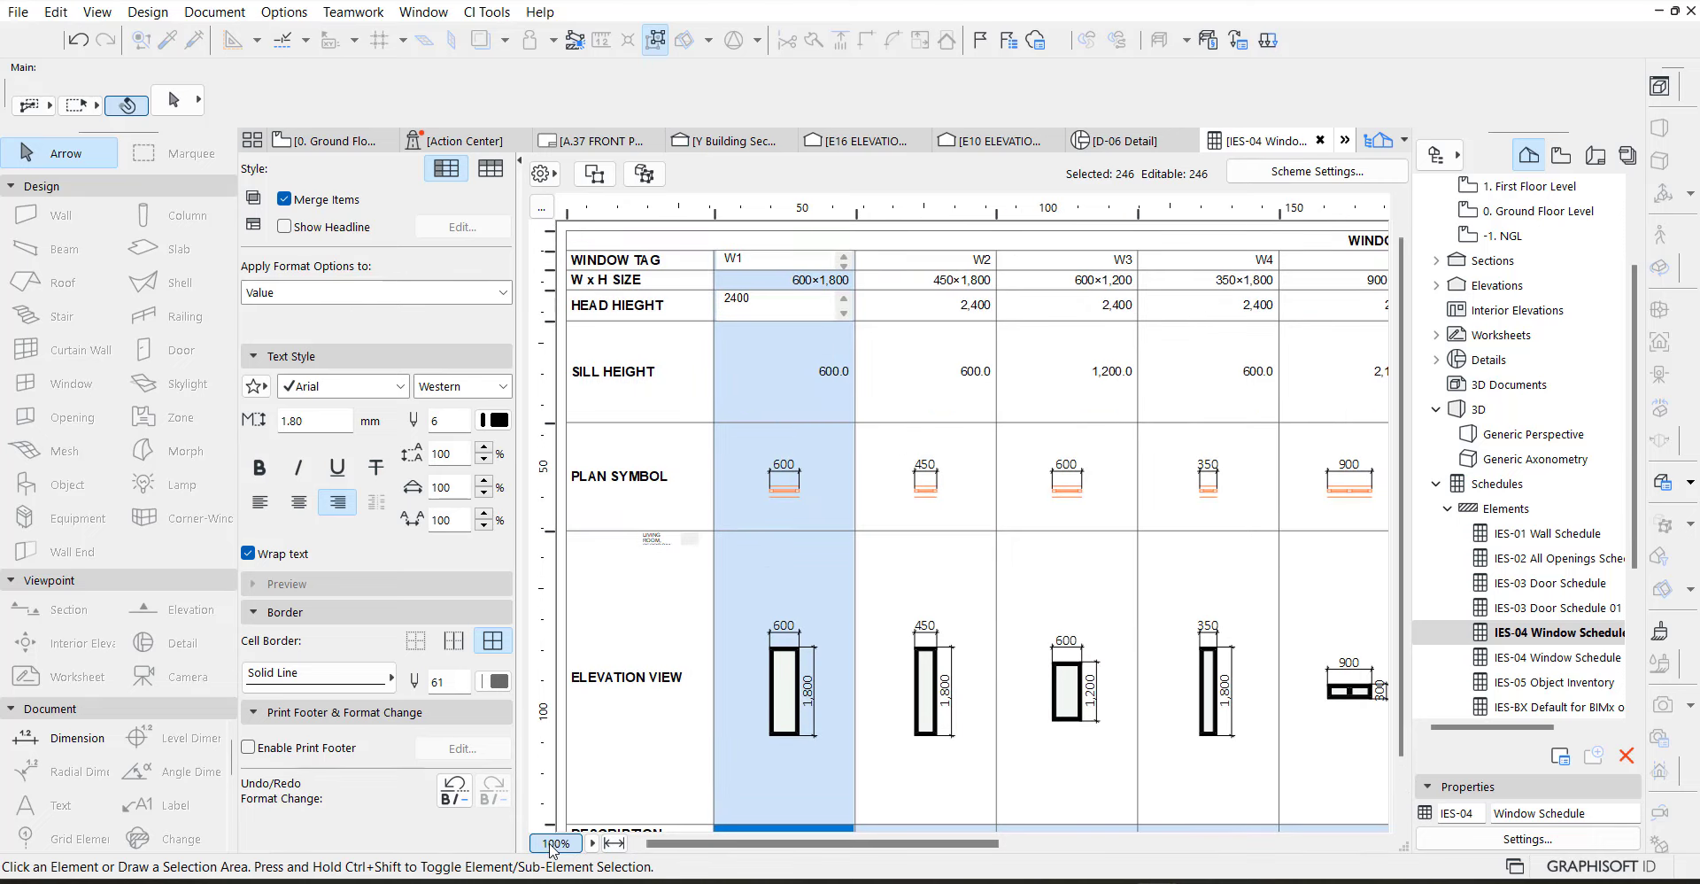
scroll(819, 710, down, 1)
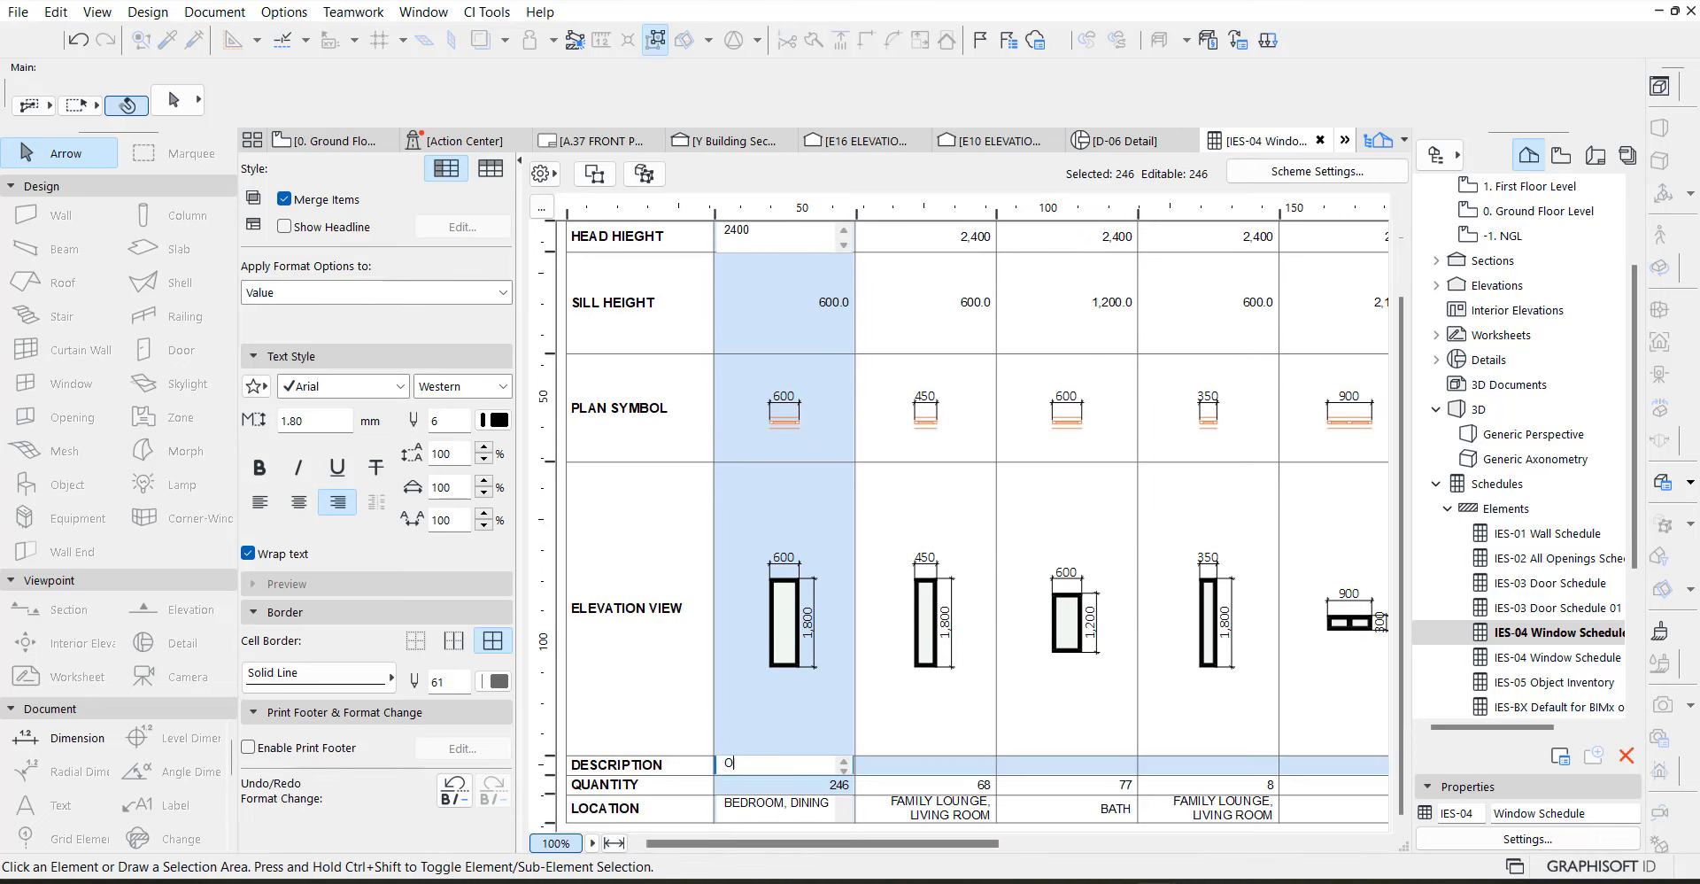
text(OUTWARD CASEMENT)
text( GLASS)
text( WINDOW WITH ALLUMI)
text(NIUM FRAME)
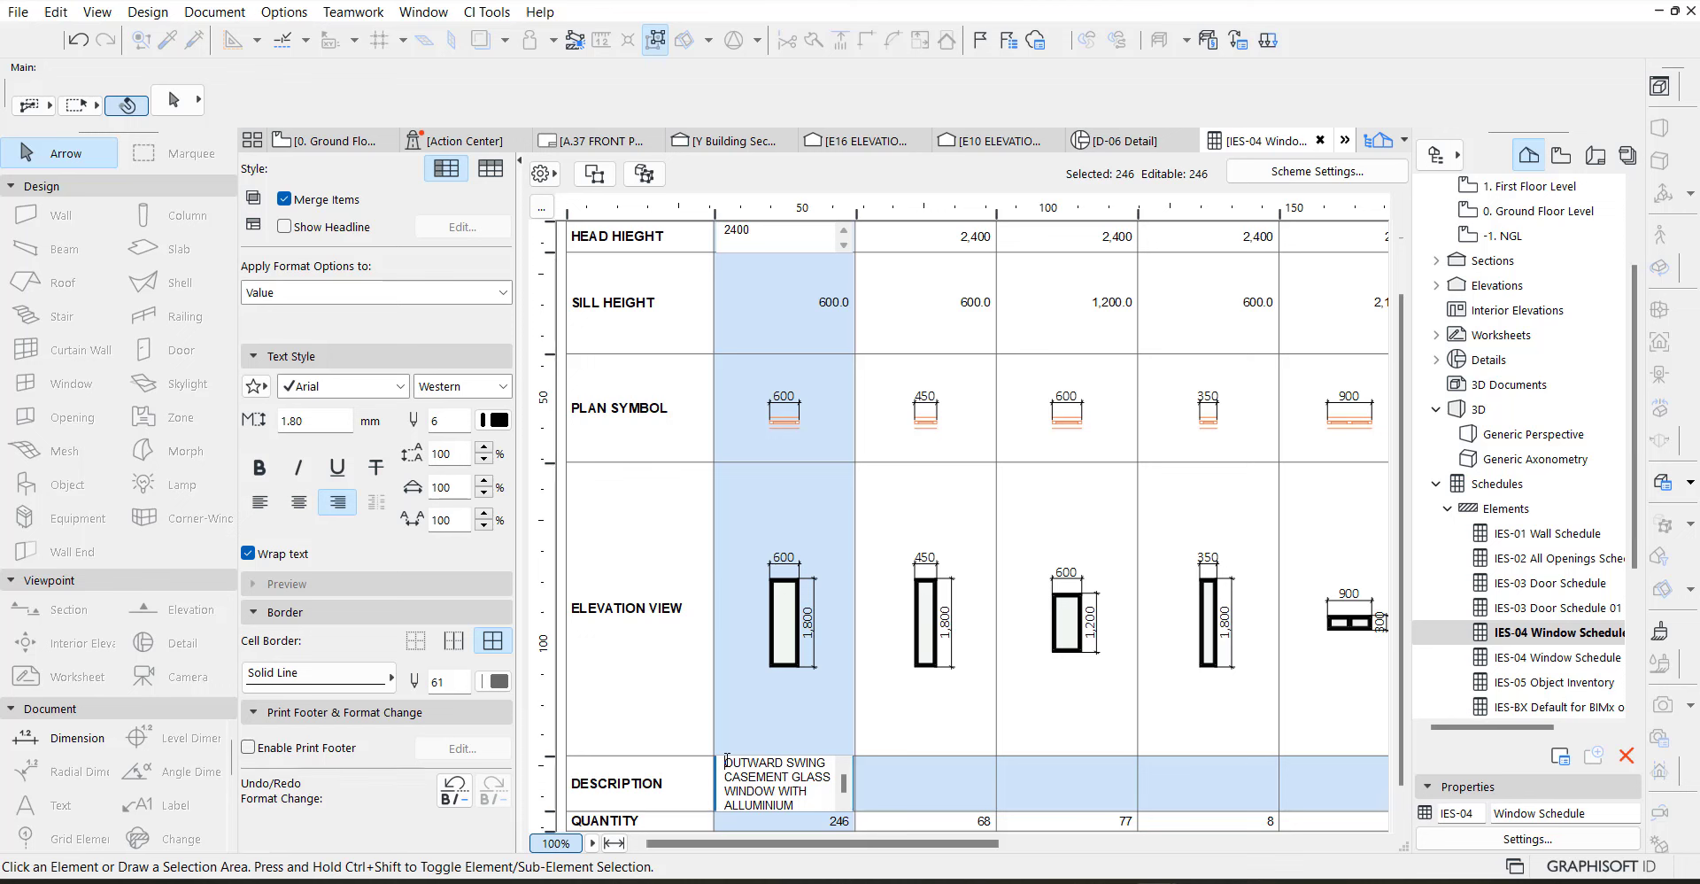
Prefix window W1's DESCRIPTION with SINGLE and copy the full description text
text(SINGLE)
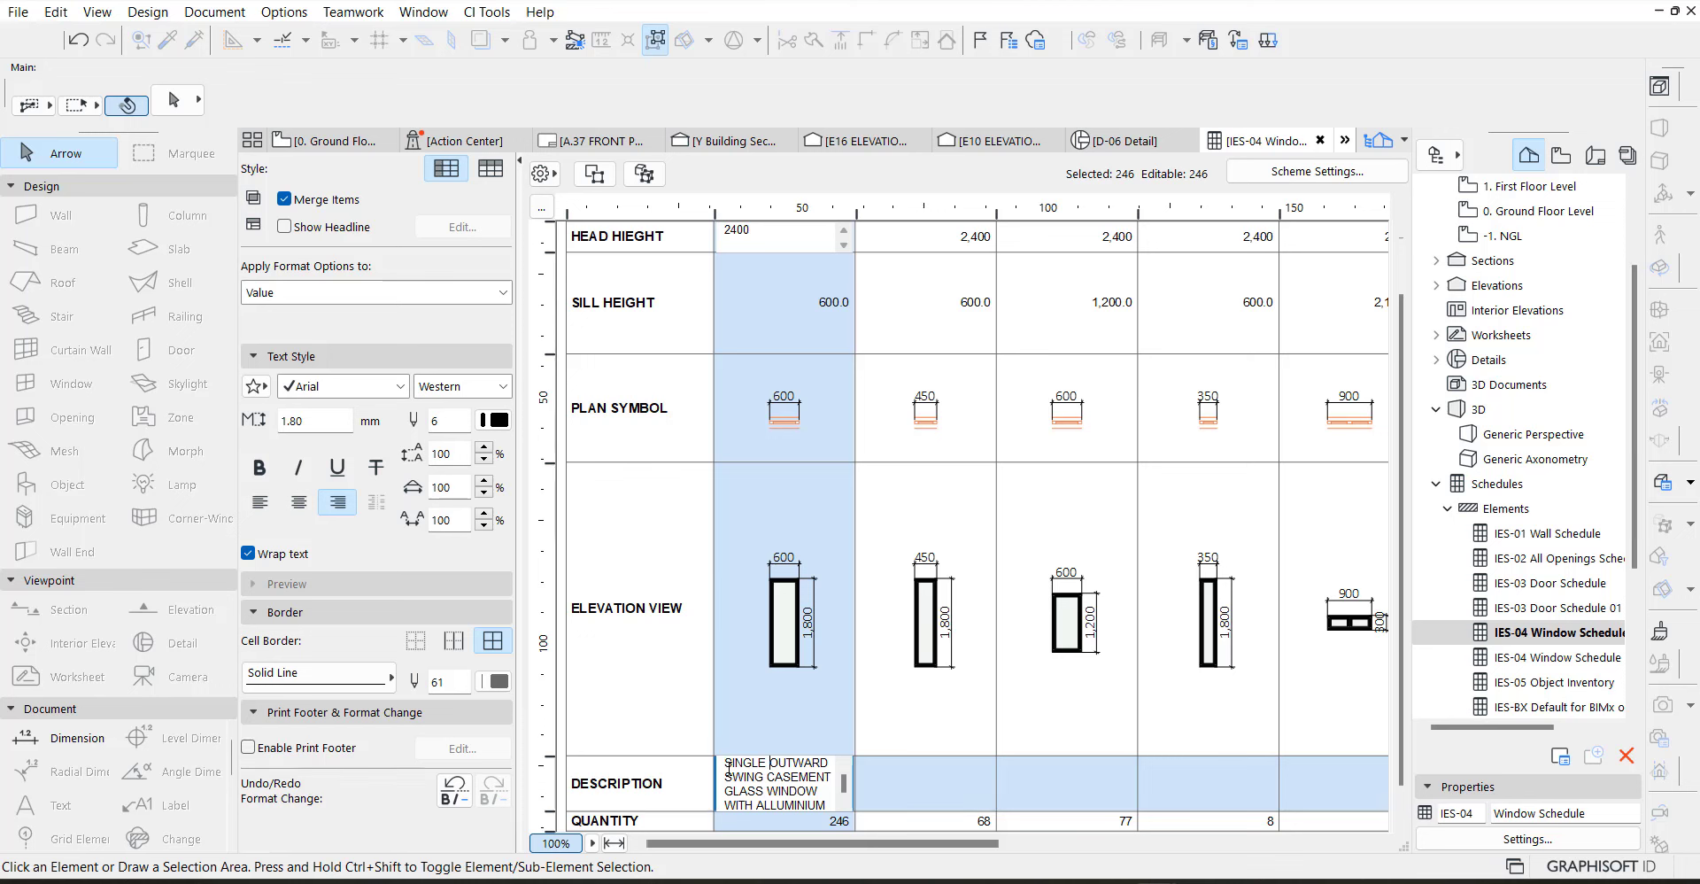
drag(723, 762, 743, 763)
shift+click(807, 809)
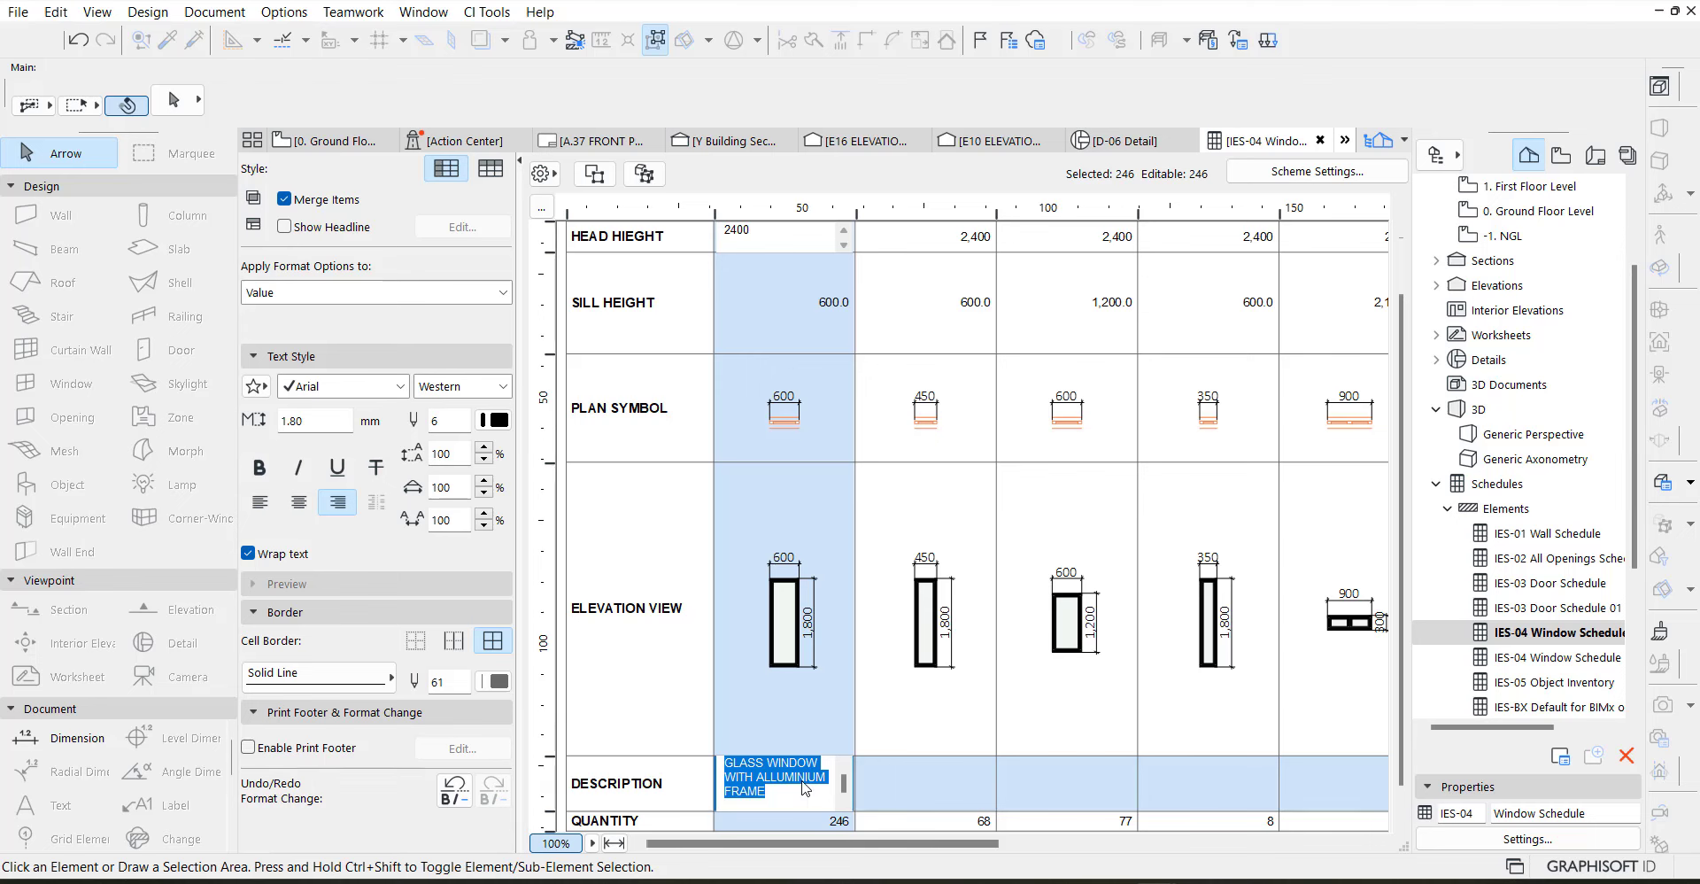
right_click(804, 787)
click(849, 709)
Paste the copied description into the DESCRIPTION cells of windows W2, W3 and W4, rewording W4's to begin SINGLE PANEL OUTWARD SWING
click(900, 787)
right_click(903, 789)
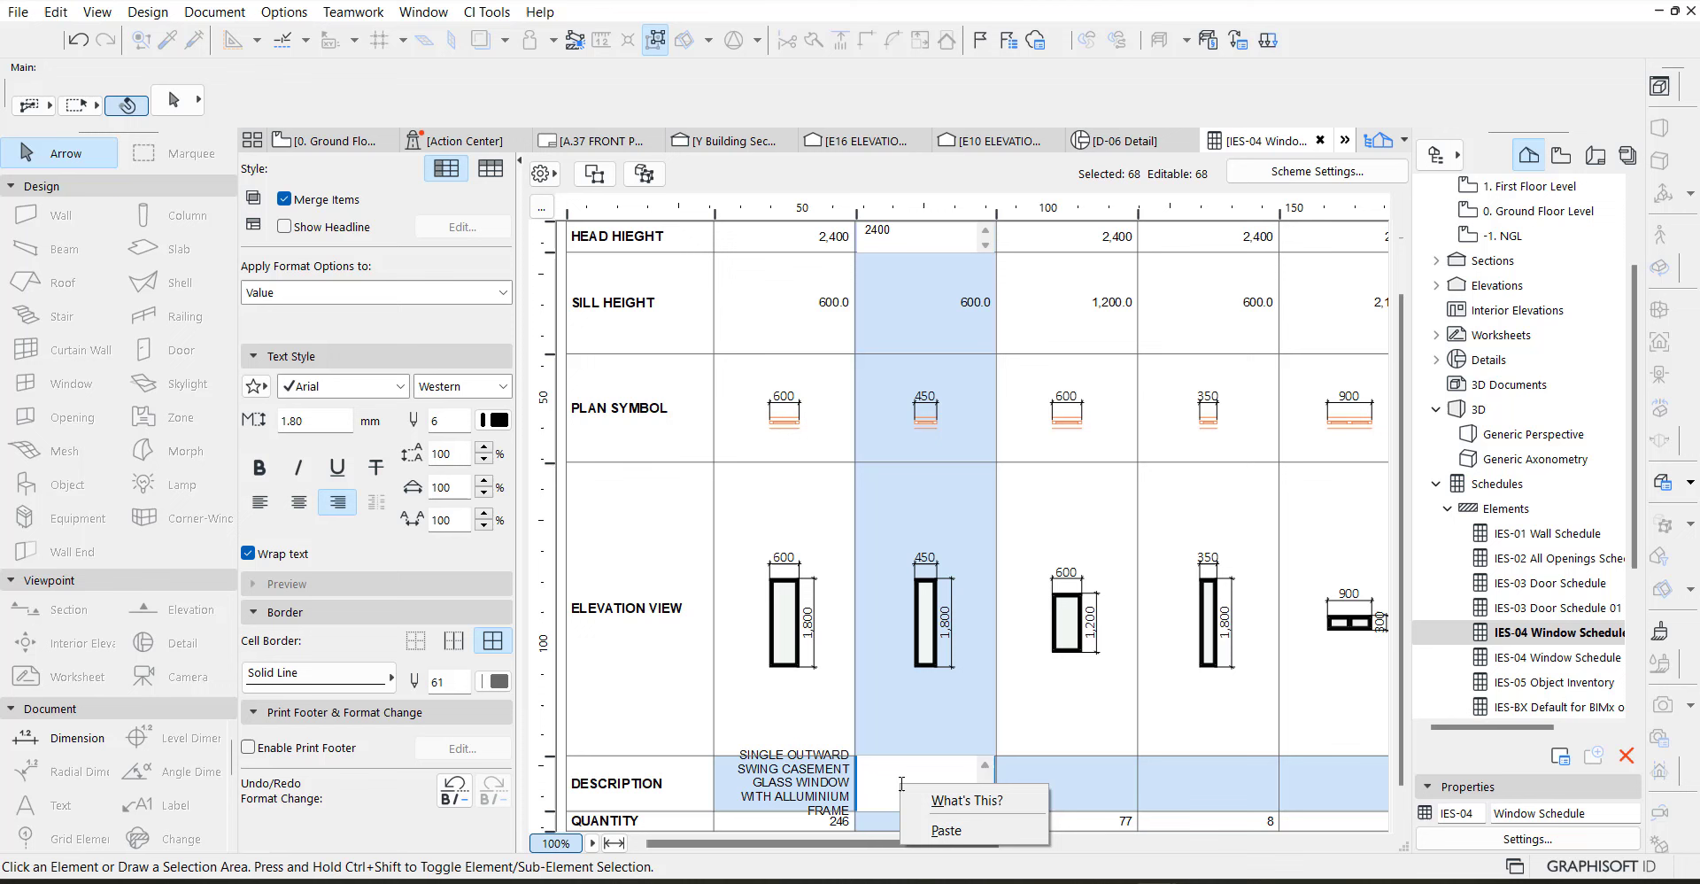
click(936, 829)
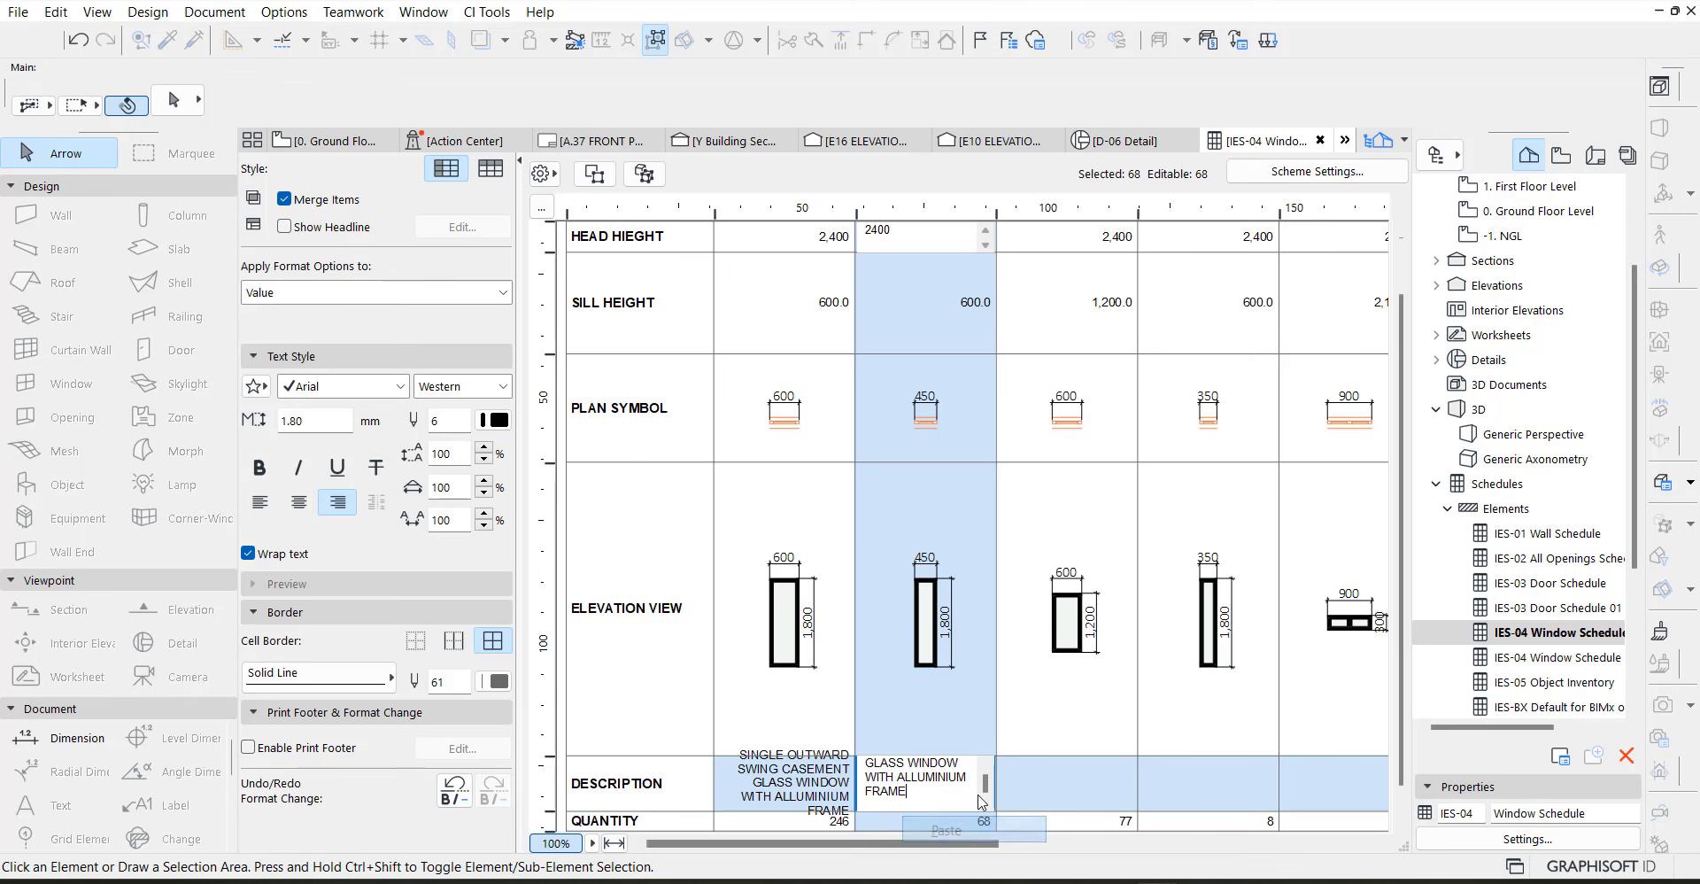
click(1042, 779)
right_click(1044, 779)
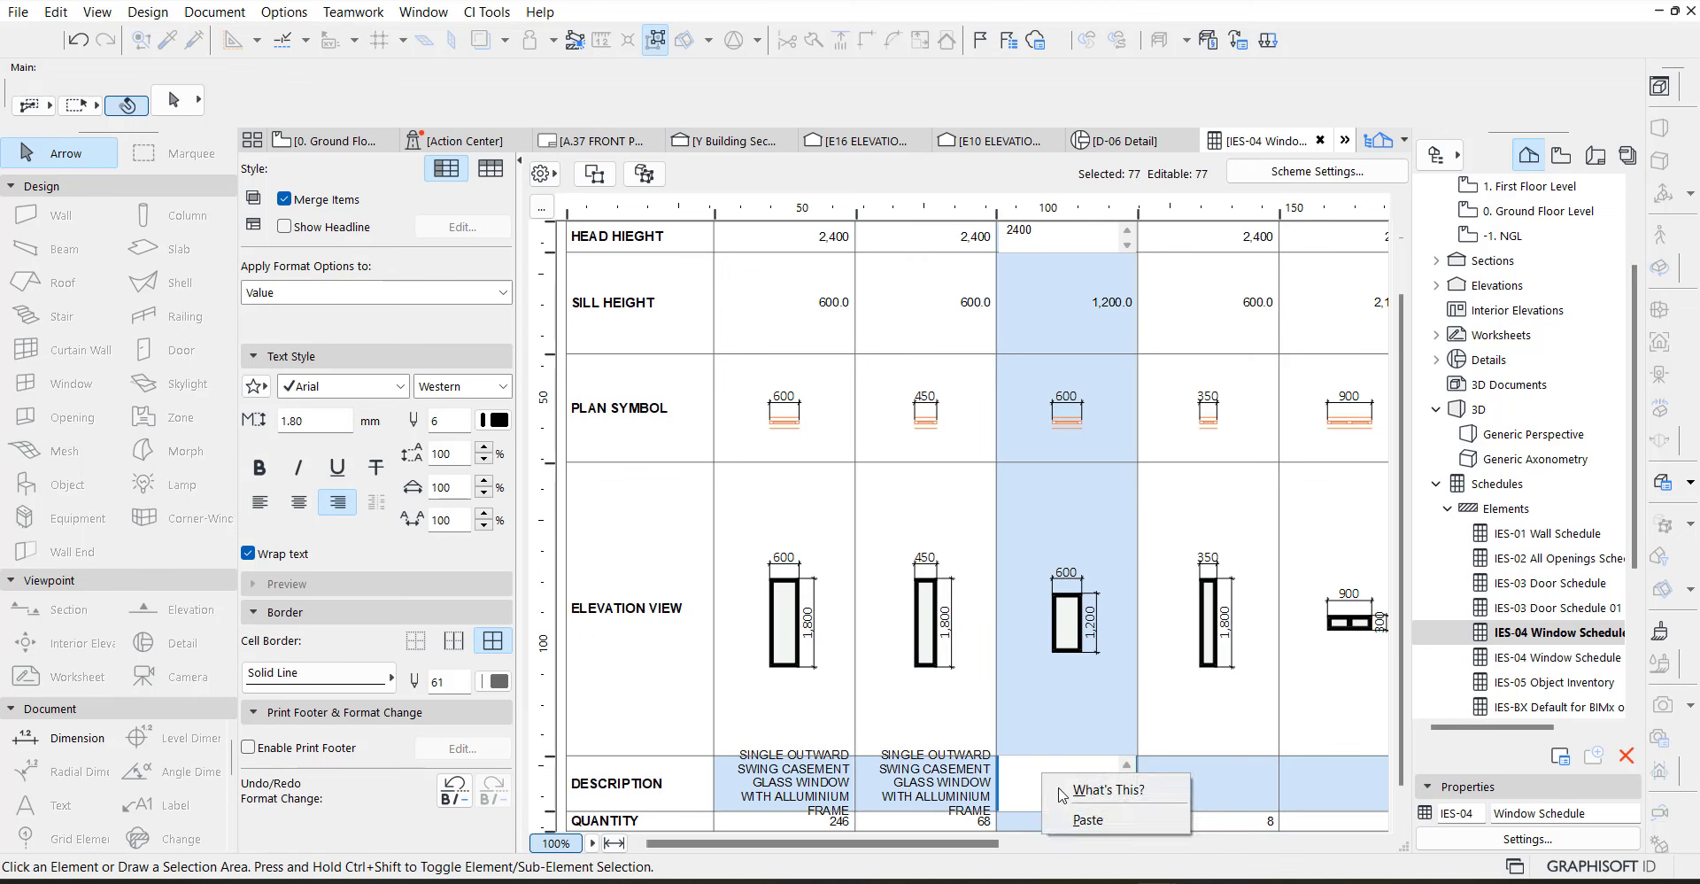
click(1078, 818)
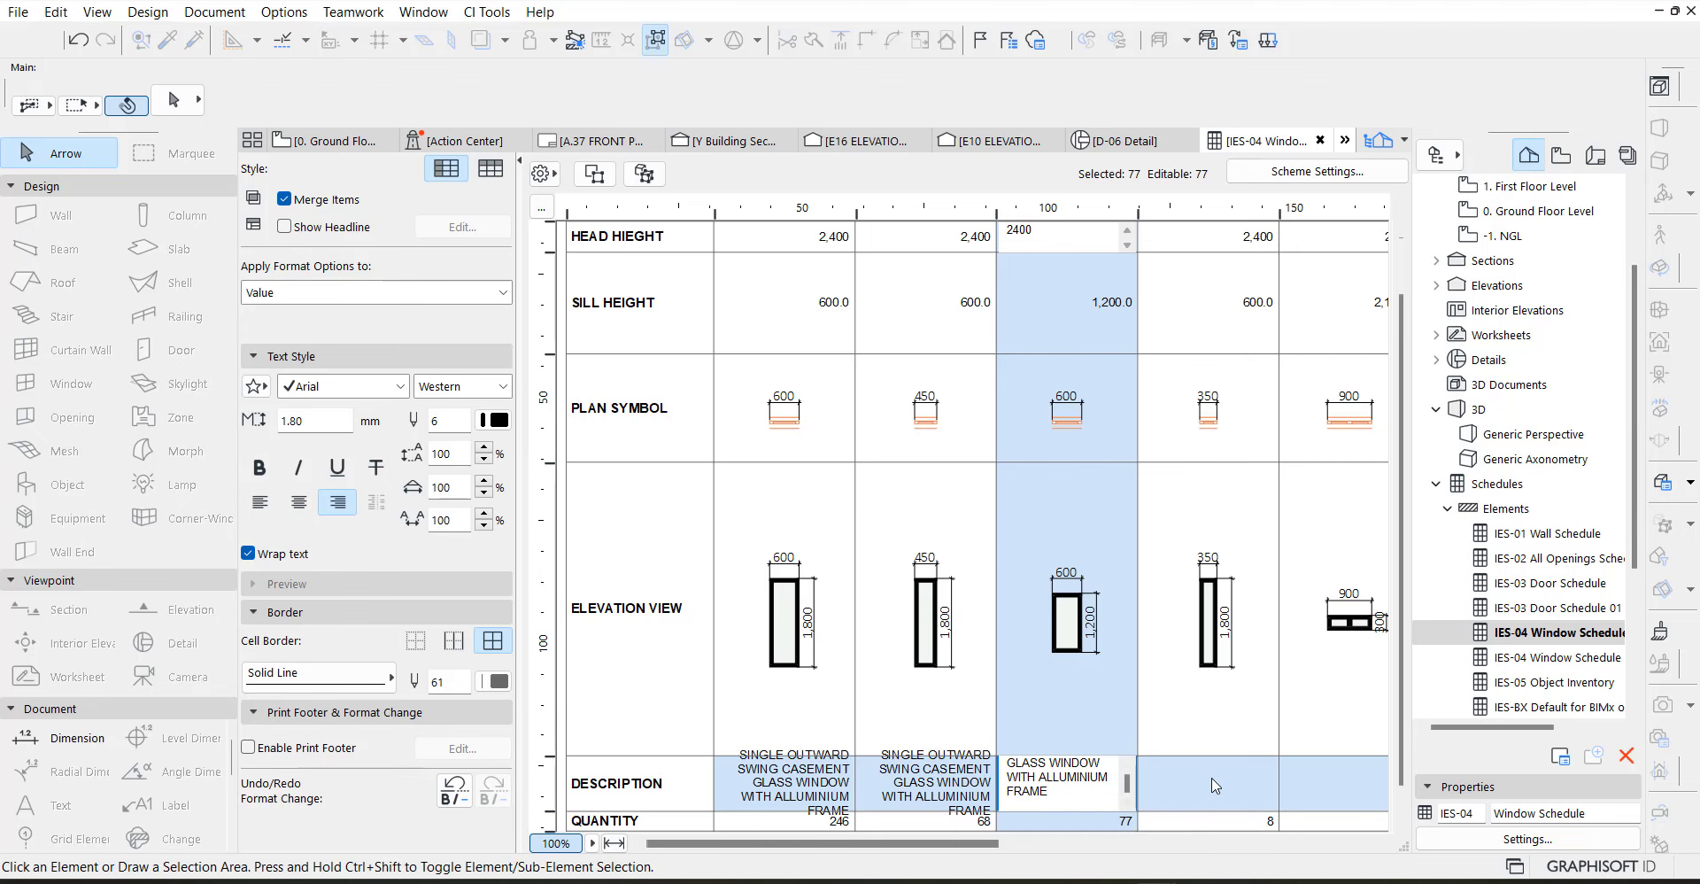
click(1215, 786)
right_click(1213, 780)
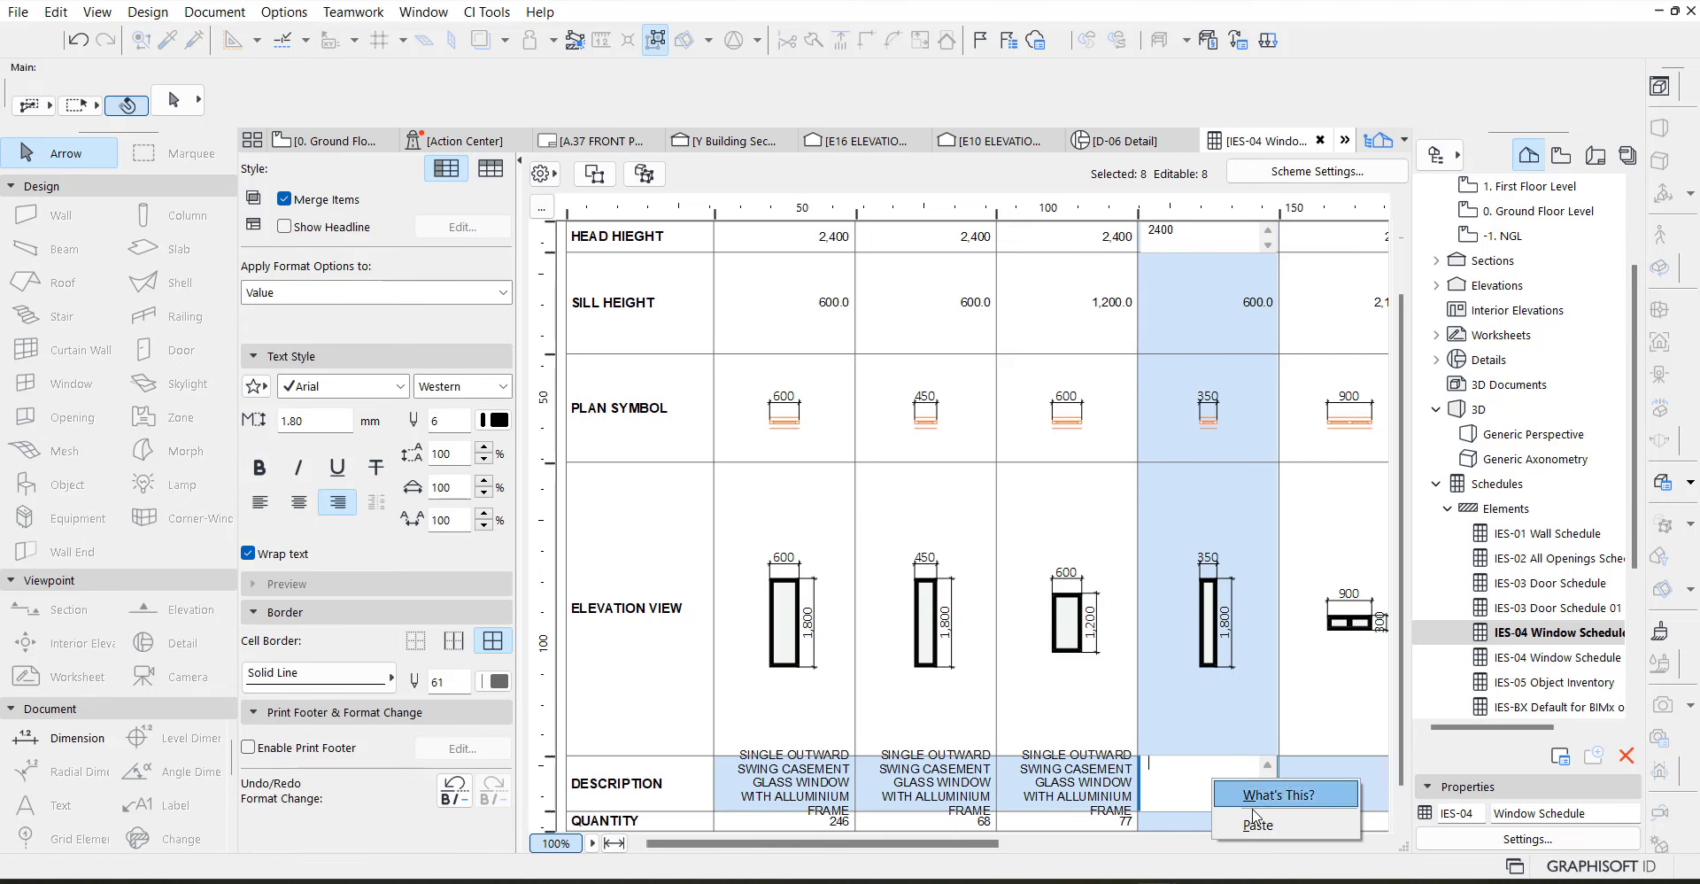
click(1256, 825)
scroll(886, 788, right, 5)
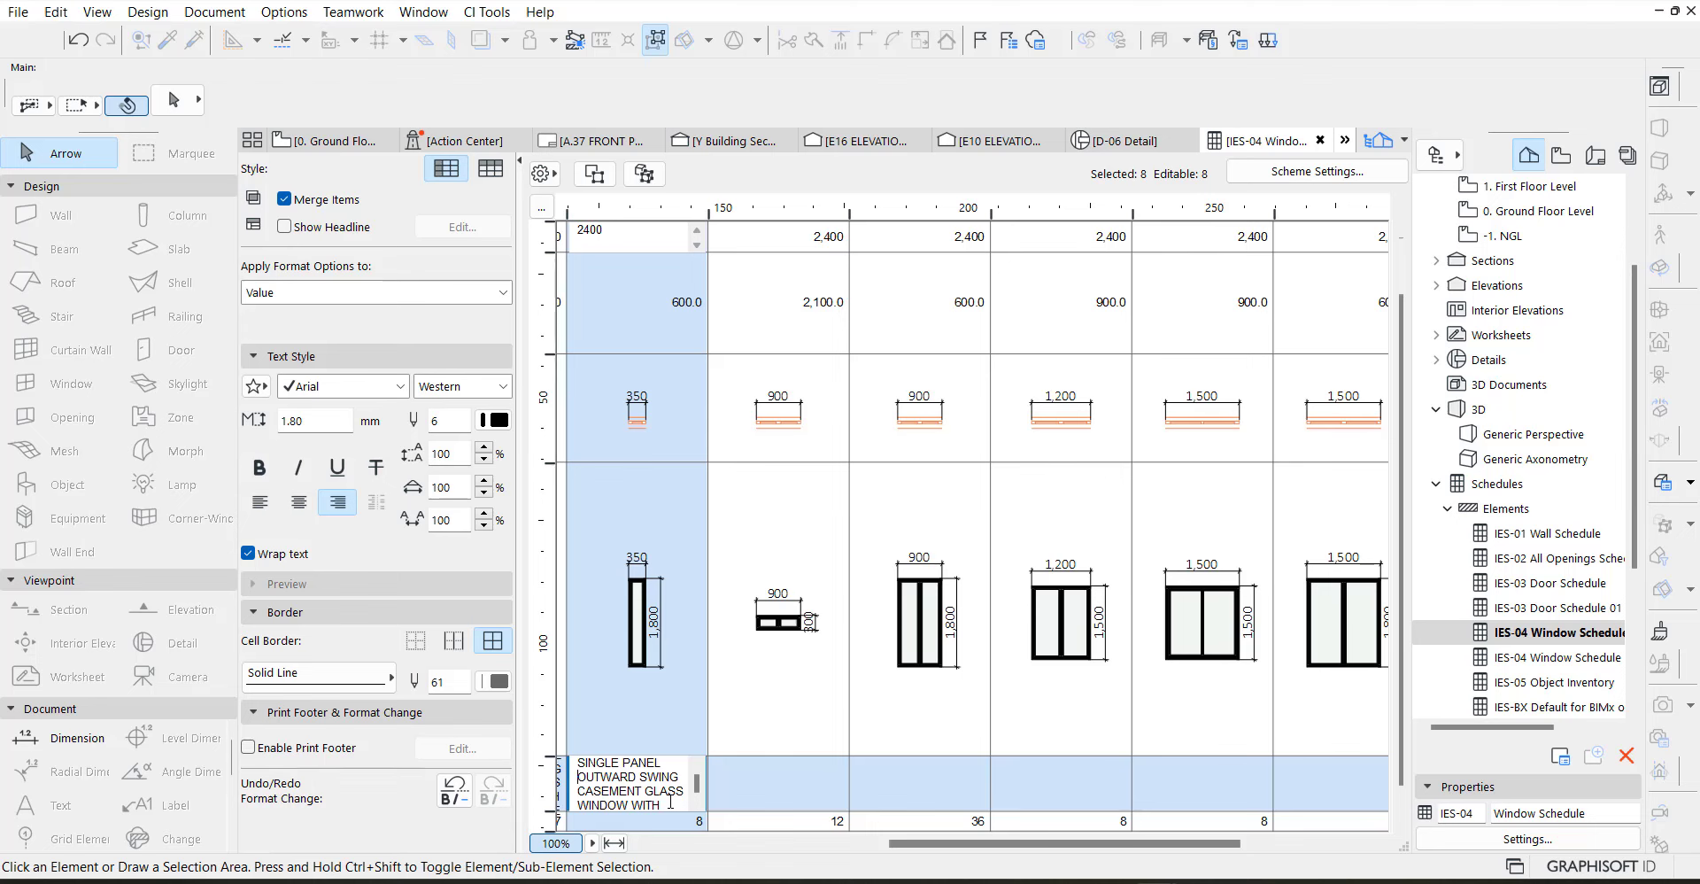
Enter DOUBLE PANEL TWO WAYS SLIDING GLASS WINDOW WITH ALLUMINIUM FRAME as W5's DESCRIPTION and fill in the descriptions of W6 through W9
click(795, 785)
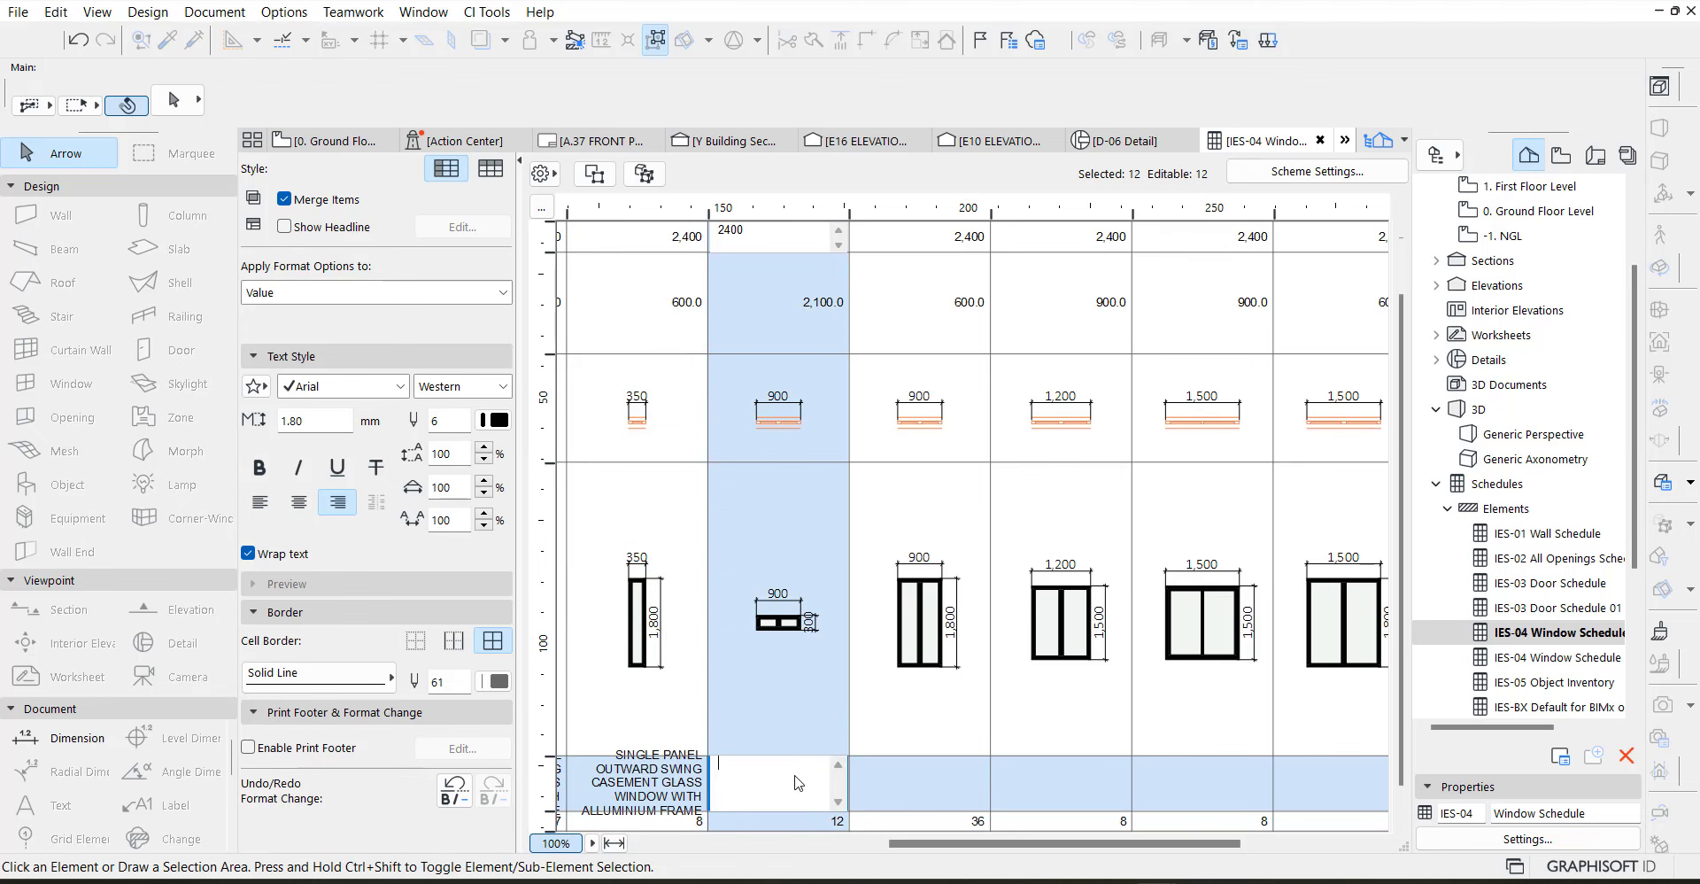
key(BackSpace)
key(BackSpace)
key(BackSpace)
text(OUBLE PANEL SLIN)
key(BackSpace)
key(BackSpace)
text(IDING GLASS WINDOW WITH ALLUMINIU)
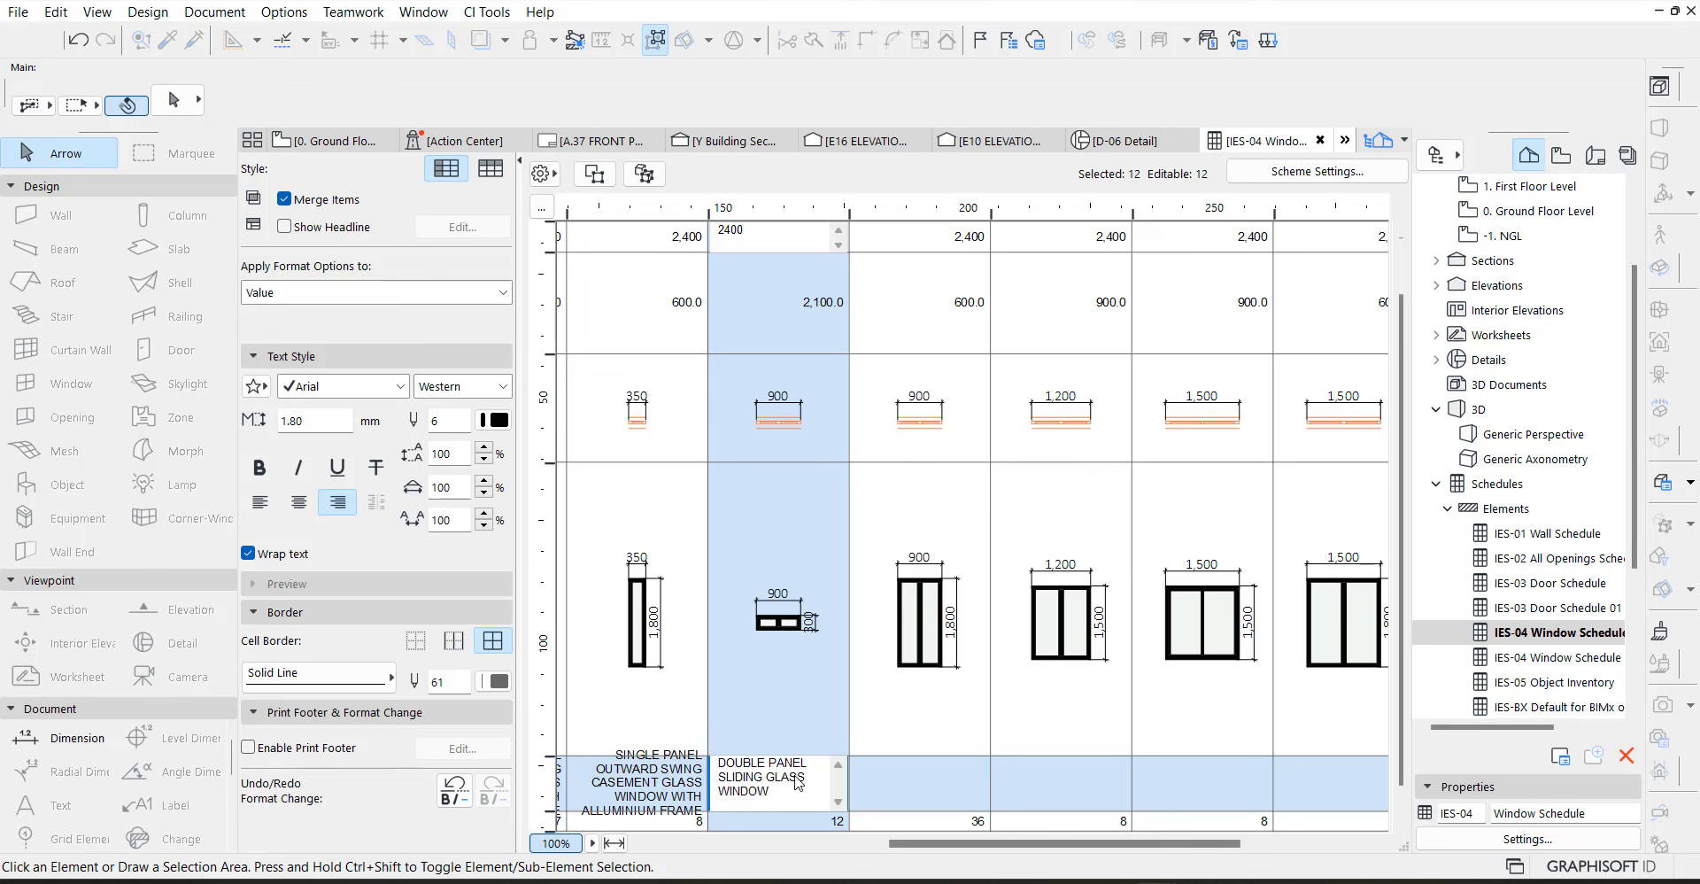
text(M)
click(719, 775)
text(TWO WAY)
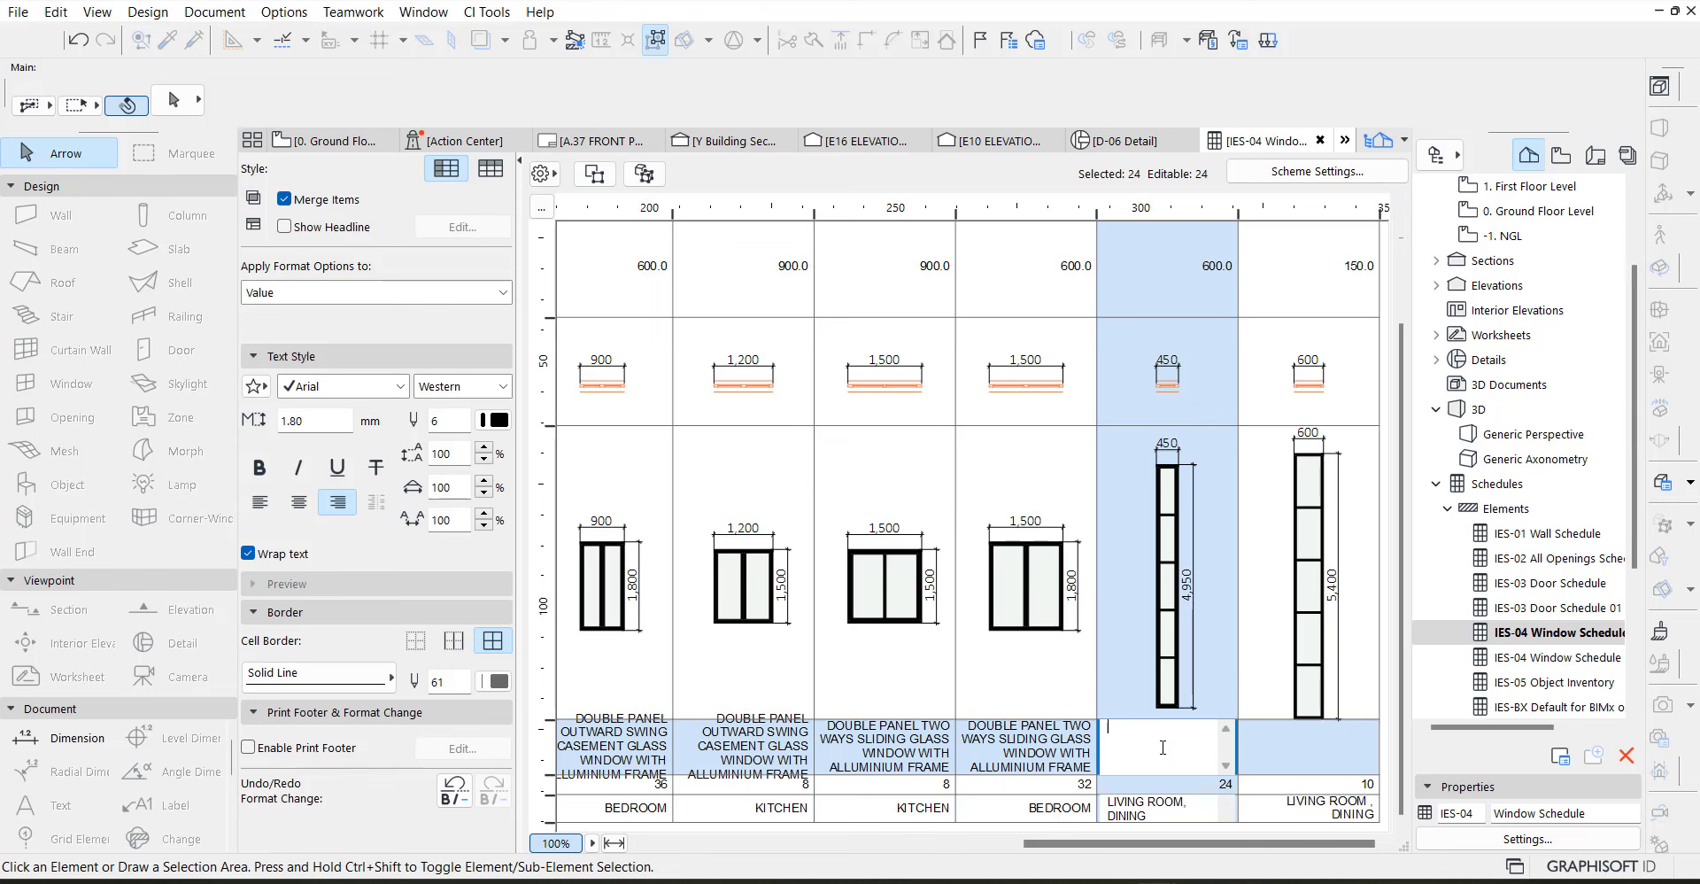
Enter FIVE PANEL FIX WINDOW WITH TWO OPERABLE PANELS as the DESCRIPTION value for window W10
text(FIVE PANEL )
text(GLASS)
key(BackSpace)
key(BackSpace)
key(BackSpace)
key(BackSpace)
key(BackSpace)
text(FIX WINDOW WITH OPERABLE )
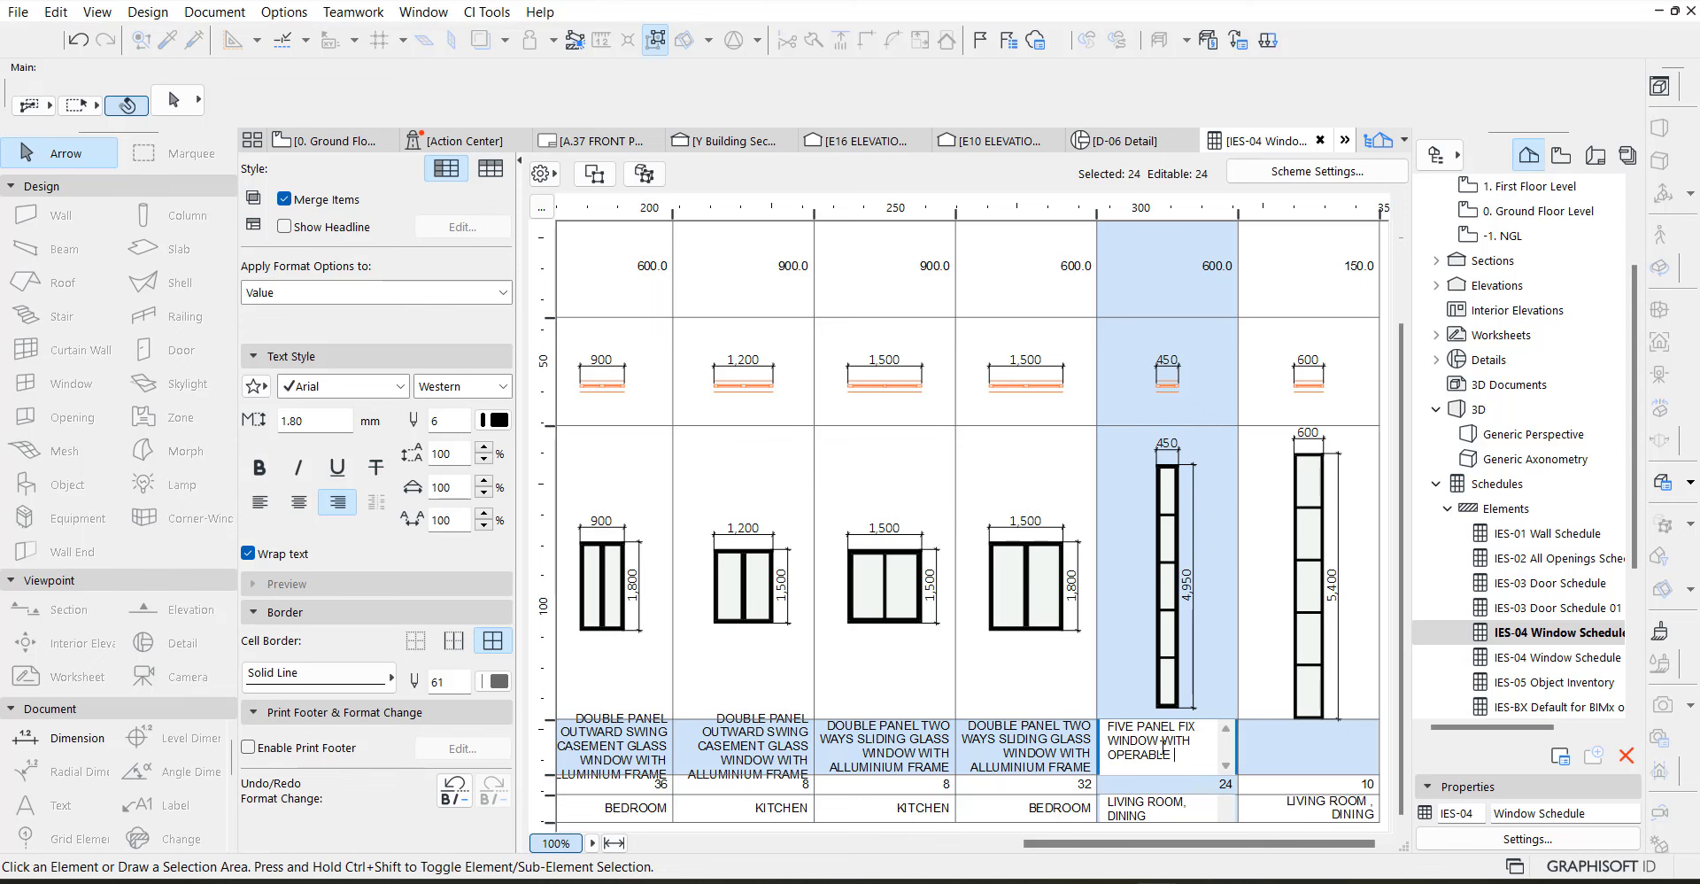
text(WINDOW)
key(ctrl+BackSpace)
text(PANELS)
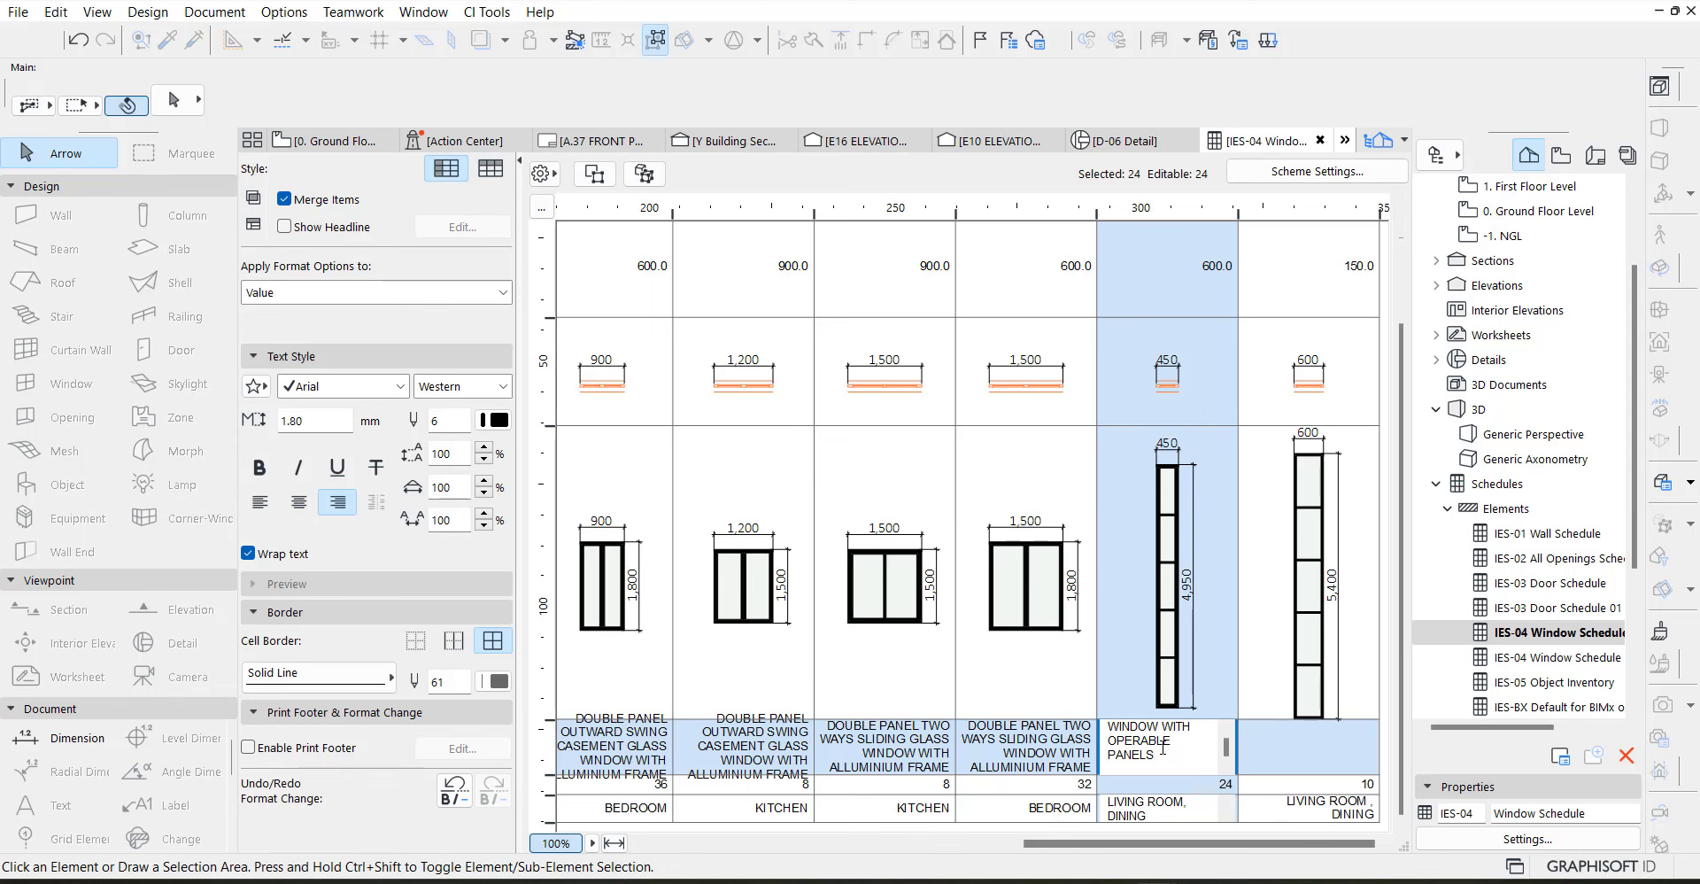
text(TWO)
scroll(1229, 737, up, 3)
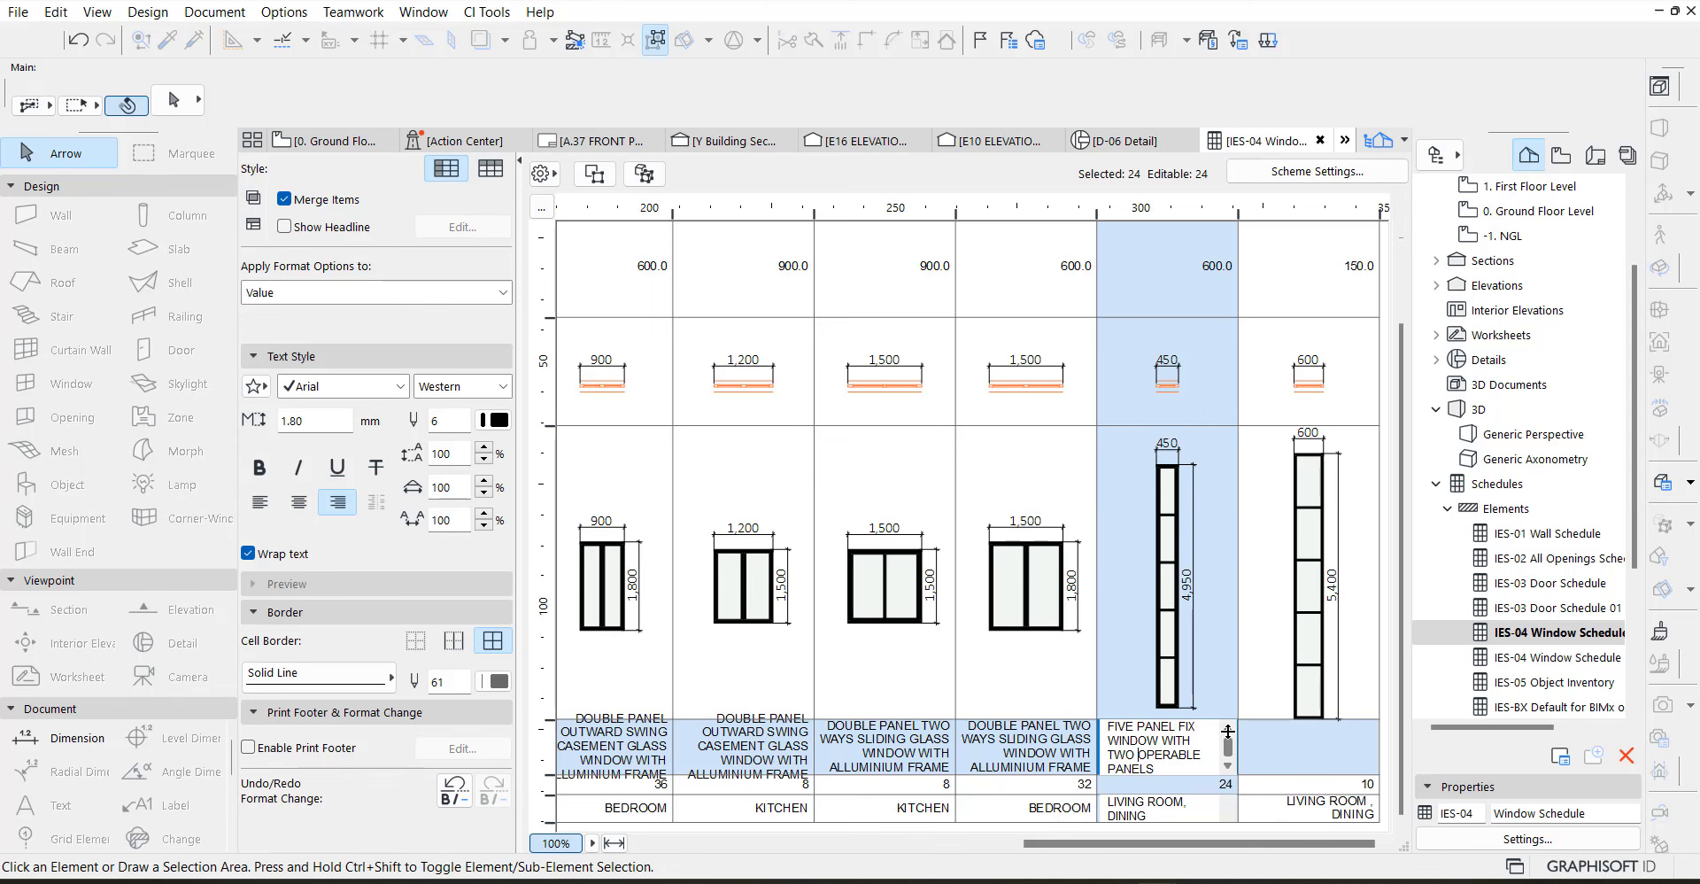
Reword W10's DESCRIPTION to FIVE PANEL FIXED GLASS WINDOW WITH TWO OPERABLE PANELS WITH ALLUMINIUM FRAME and copy it into W11's DESCRIPTION
click(1177, 726)
text(FIXE)
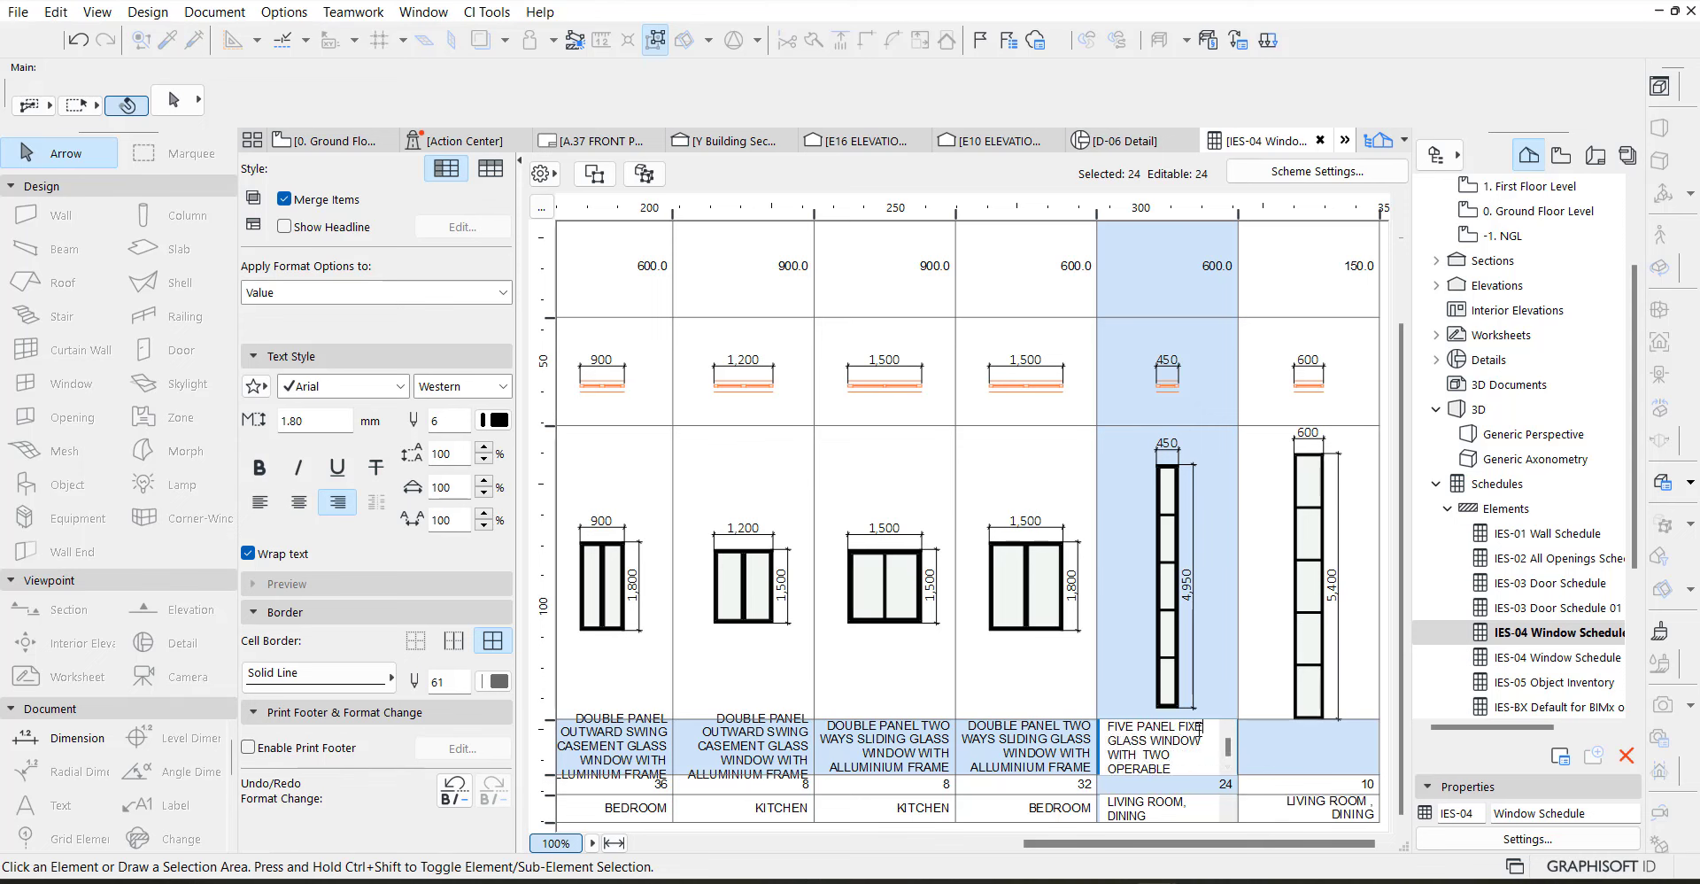
text(D)
click(1175, 771)
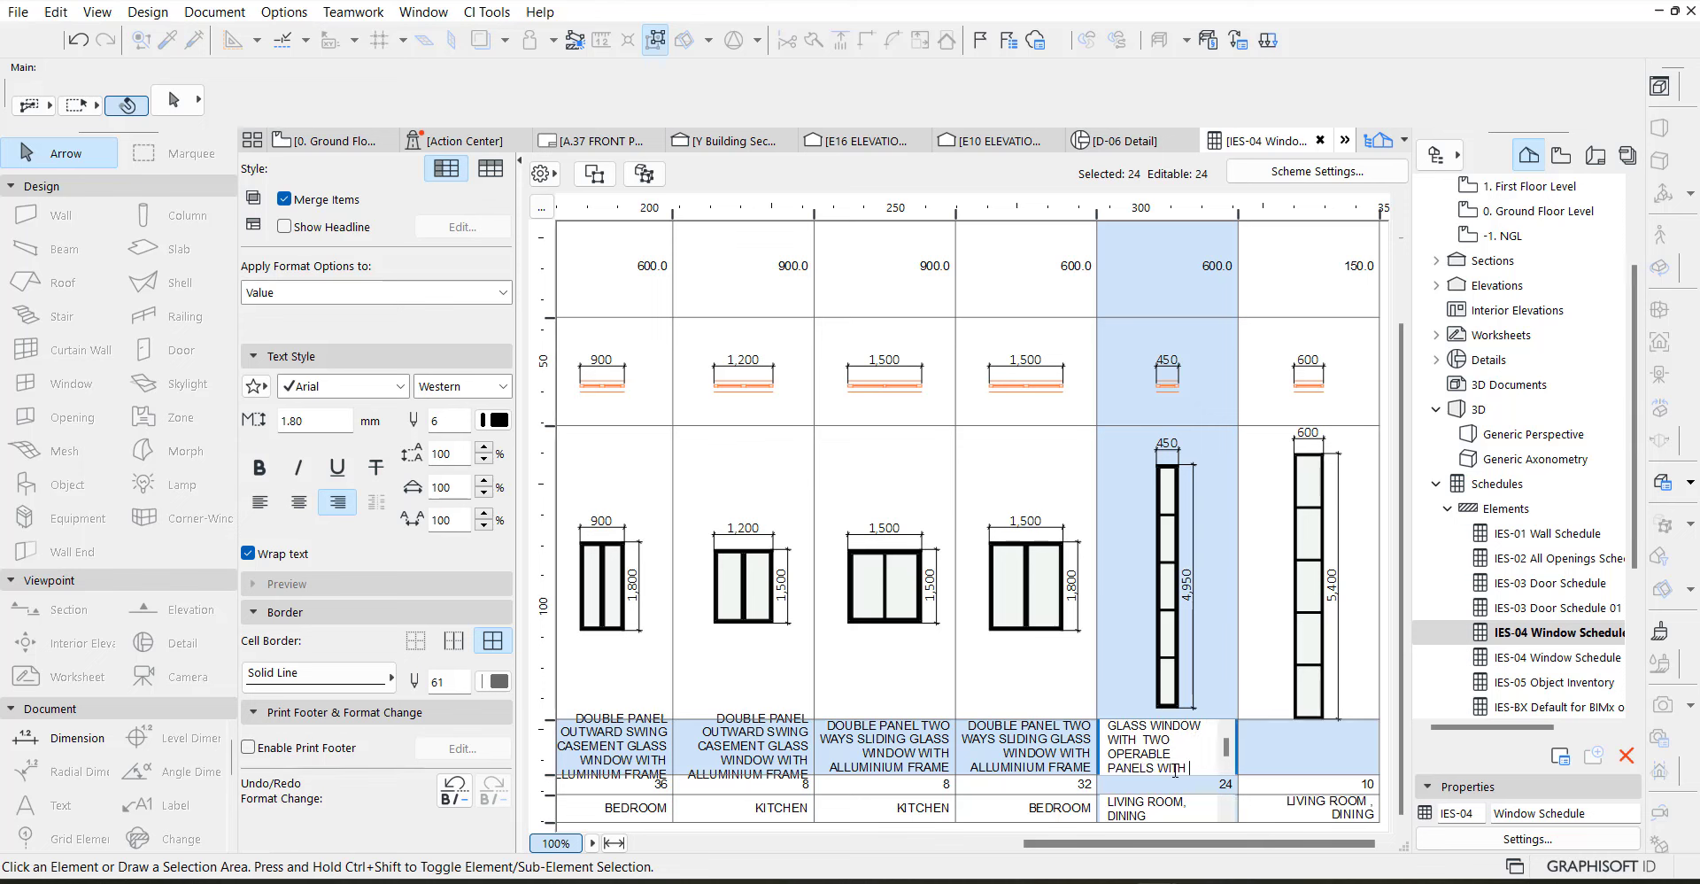
key(ctrl+a)
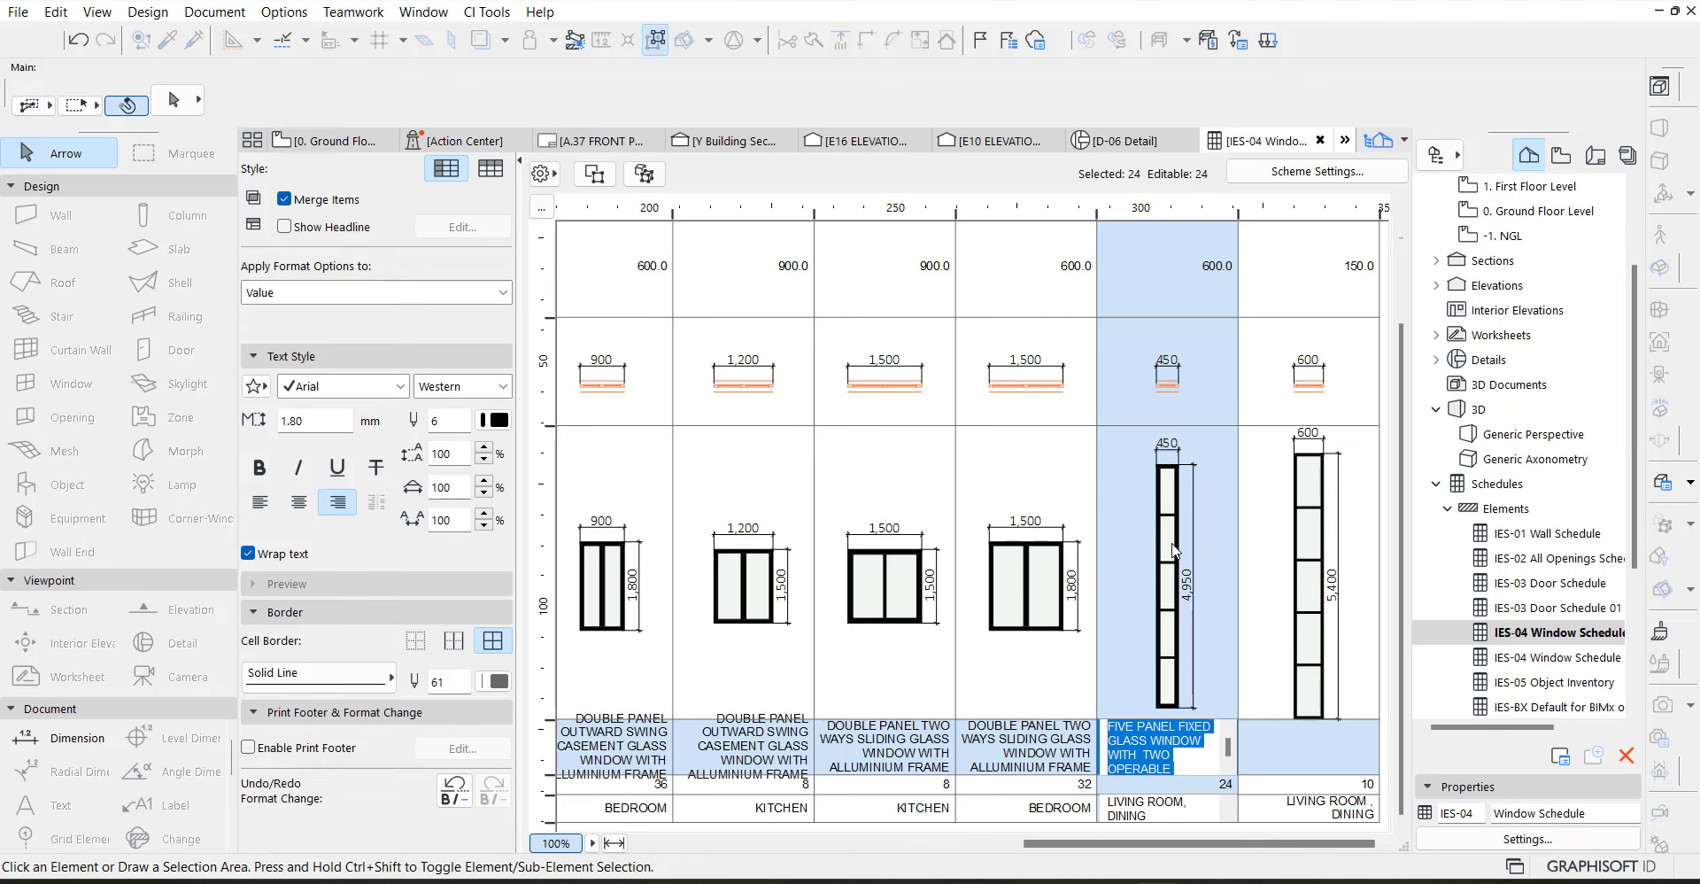
click(1309, 736)
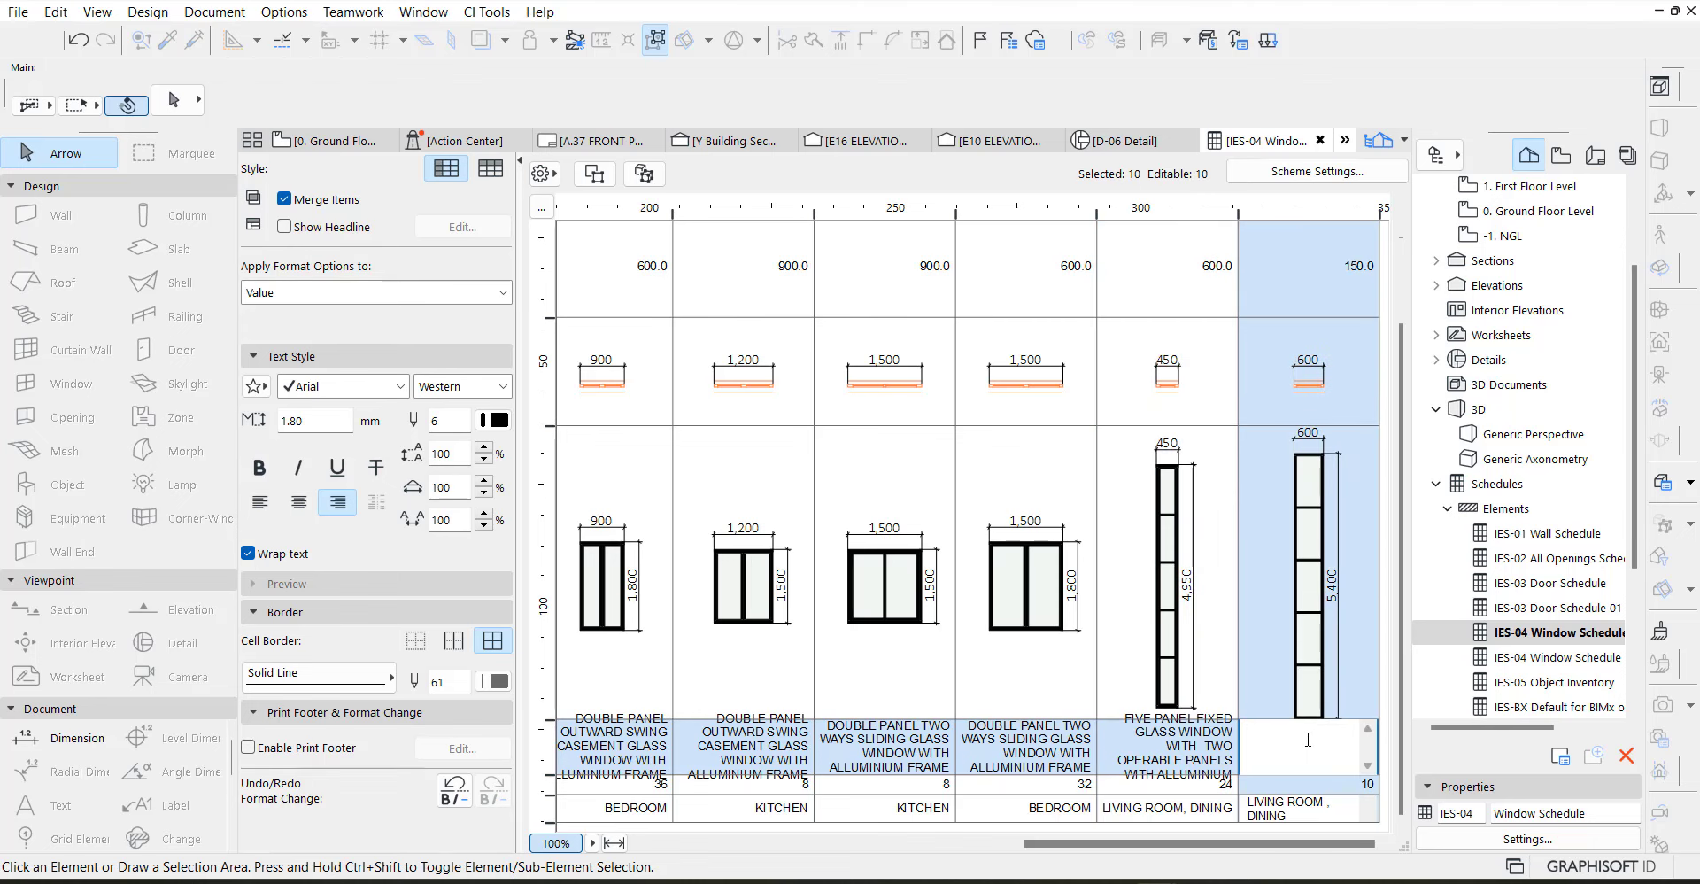
text(OPERABLE PANELS WITH ALLUMINIUM)
click(1276, 704)
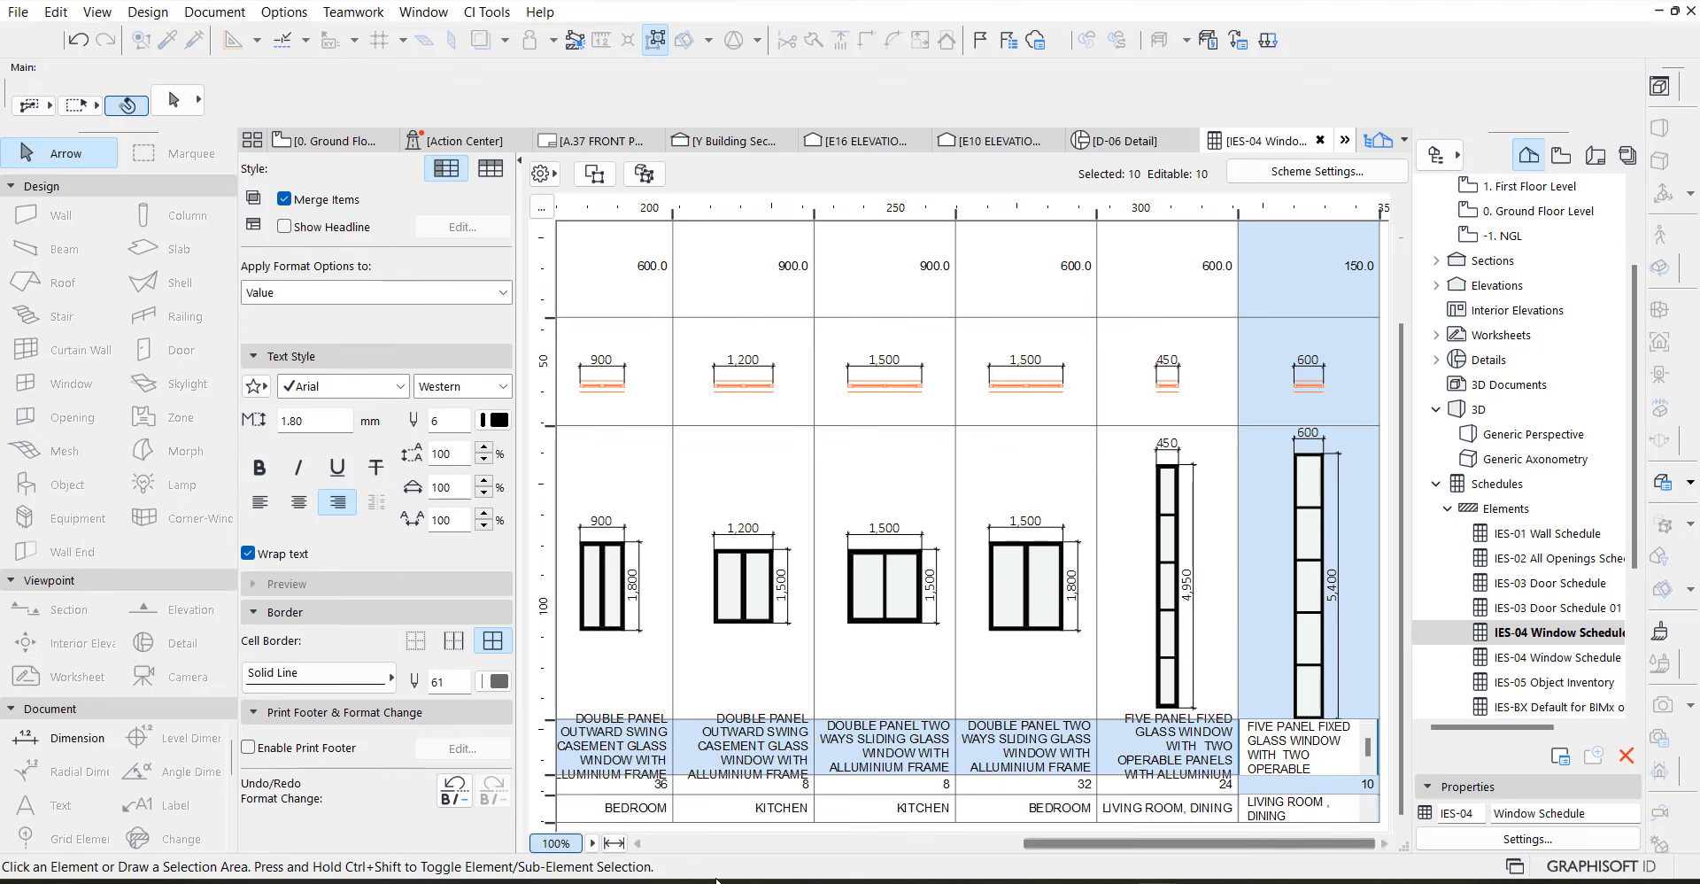
Fit the whole schedule in view and switch text wrapping off and on again for the DESCRIPTION values to refresh the row height
click(614, 842)
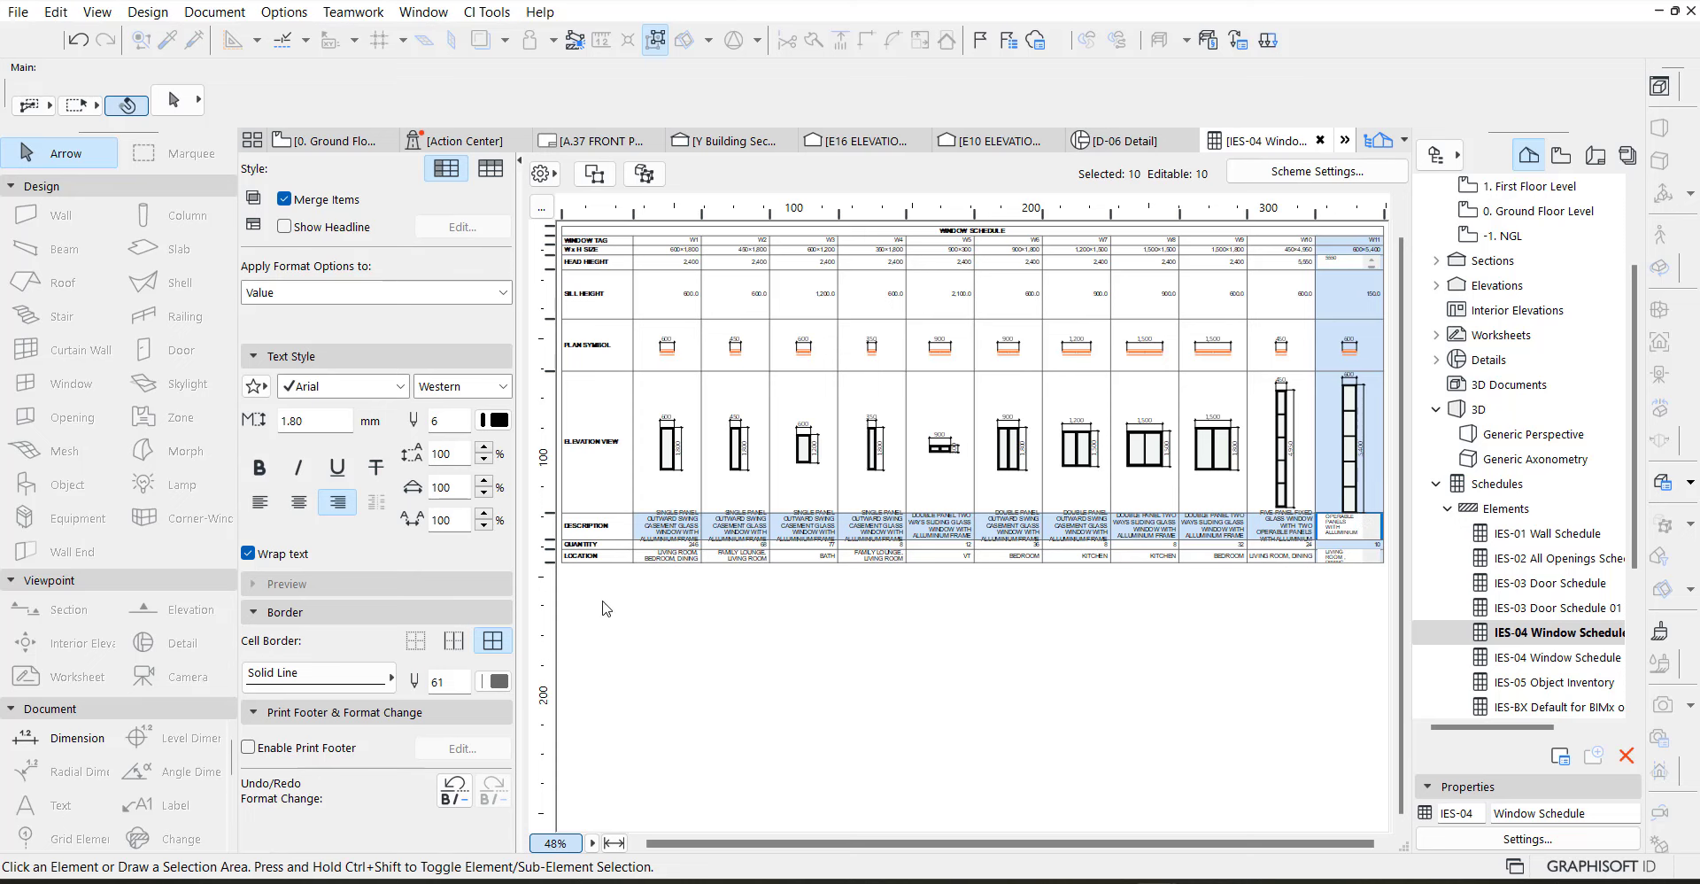
click(251, 556)
click(248, 553)
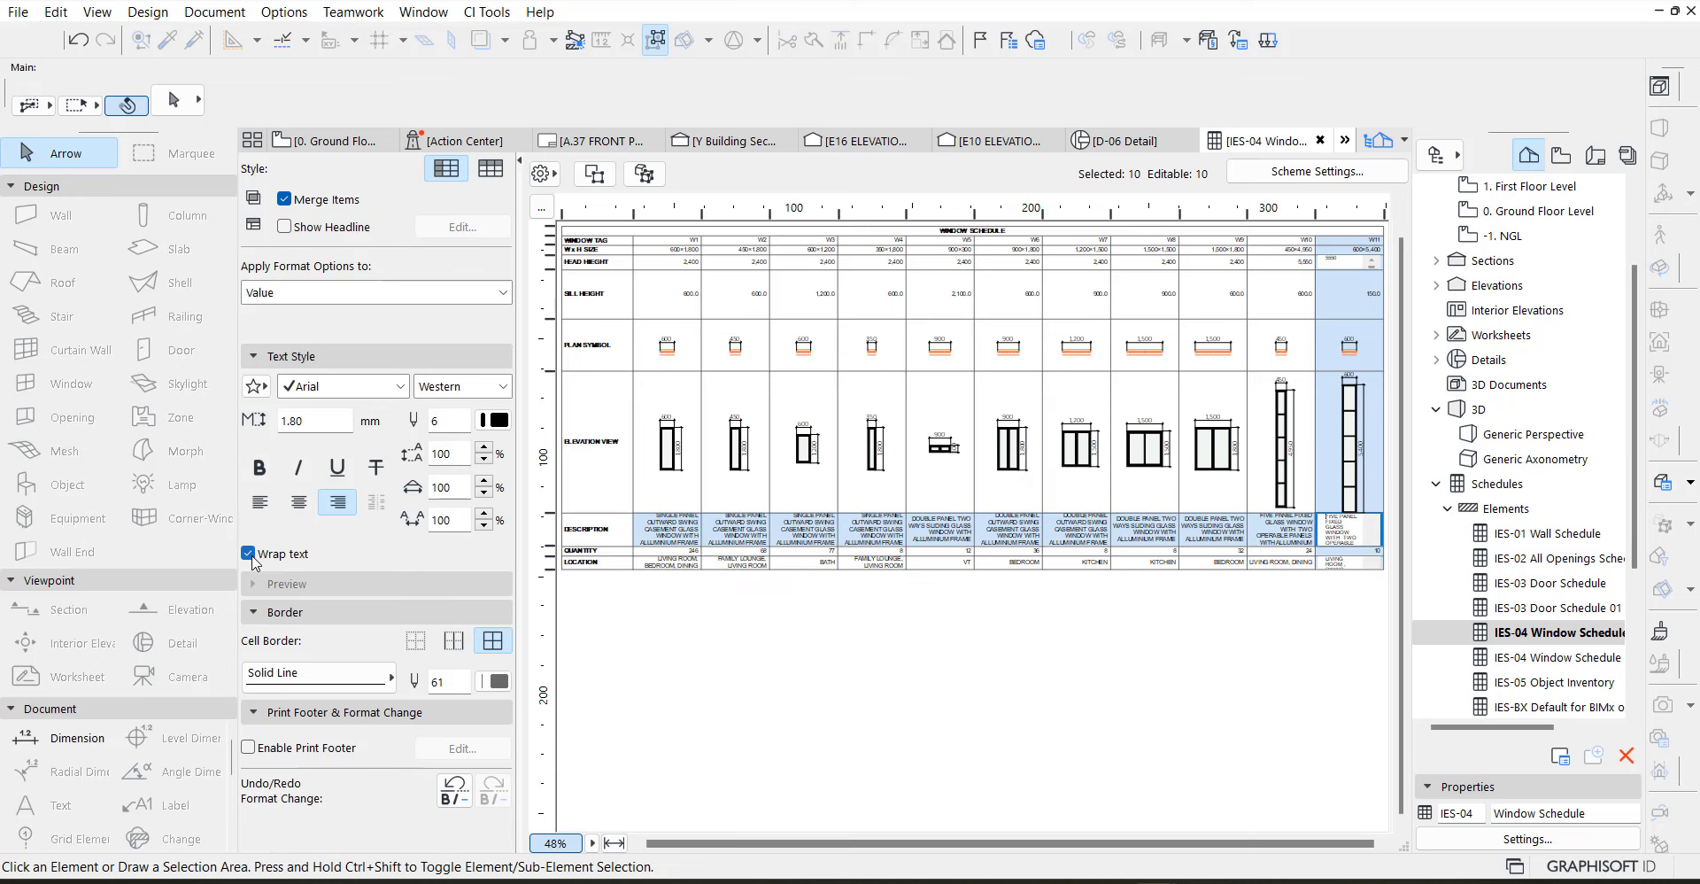
Set the text size of the schedule headers to 4 mm
click(989, 231)
text(4)
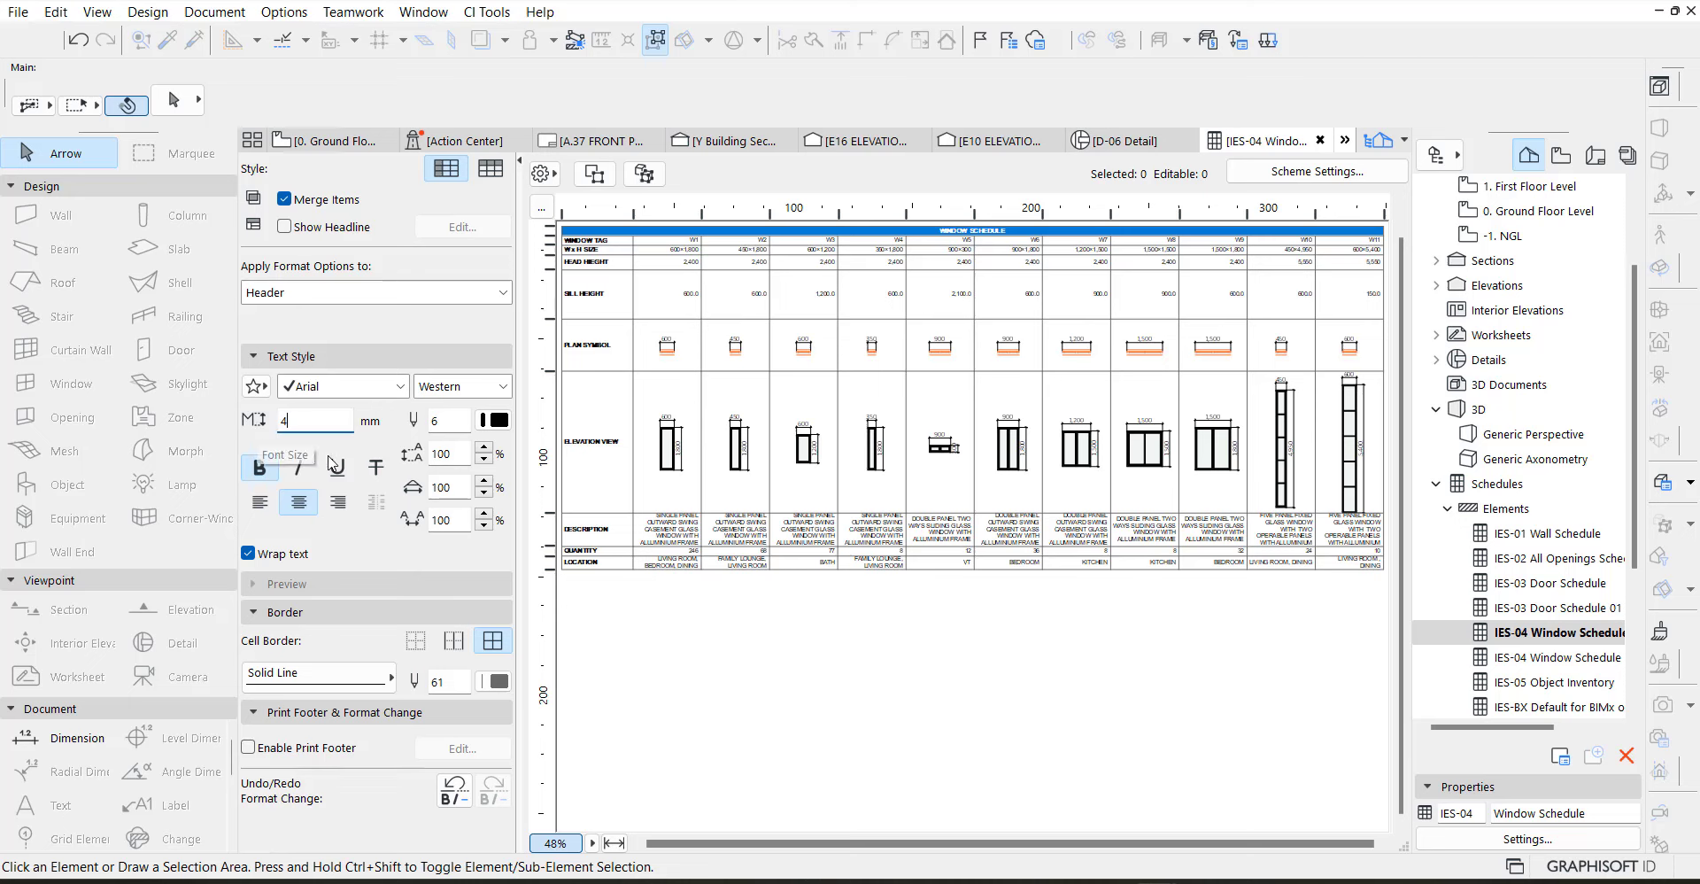
key(Return)
click(772, 741)
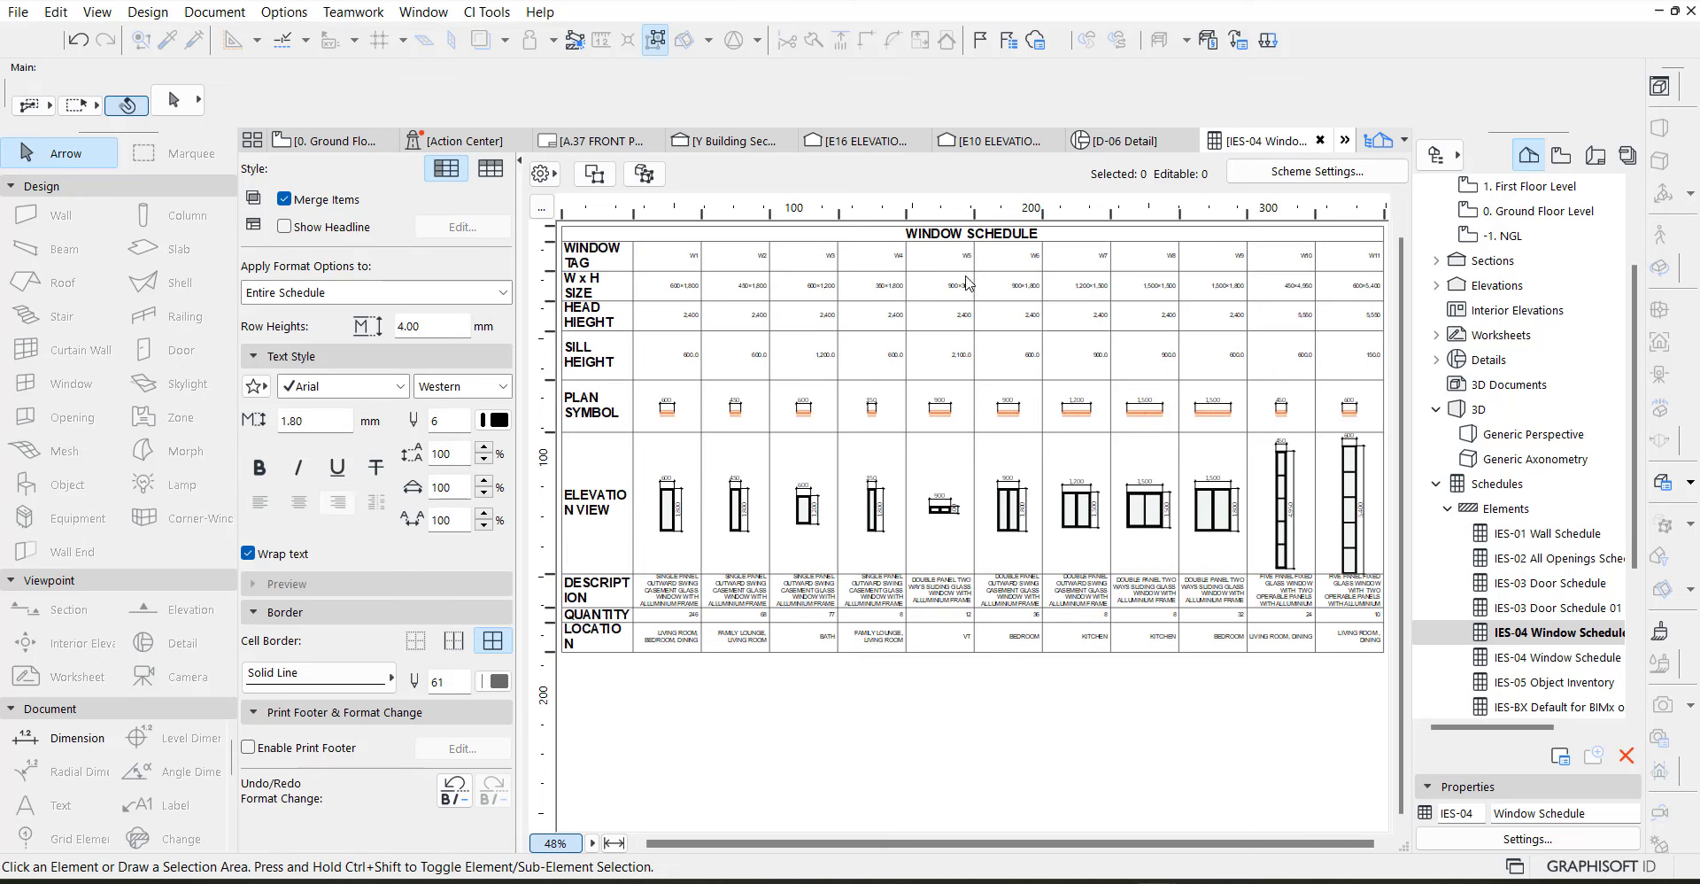
Set the text size of the schedule headers to 3 mm
click(1013, 233)
drag(1014, 235, 566, 235)
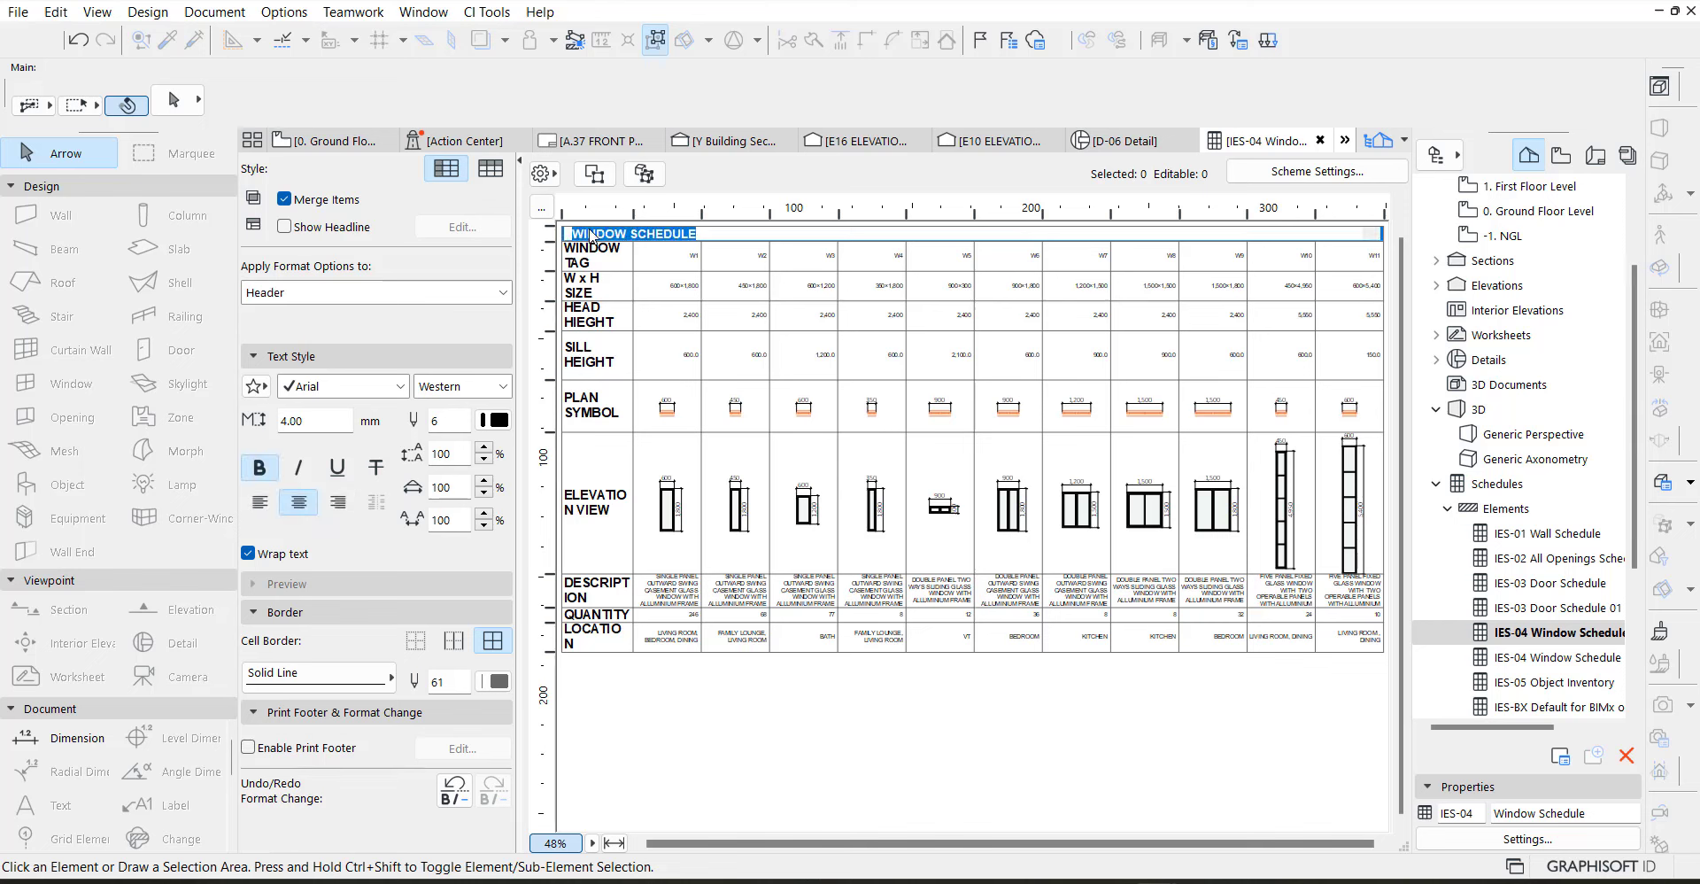
click(301, 421)
text(3)
click(744, 771)
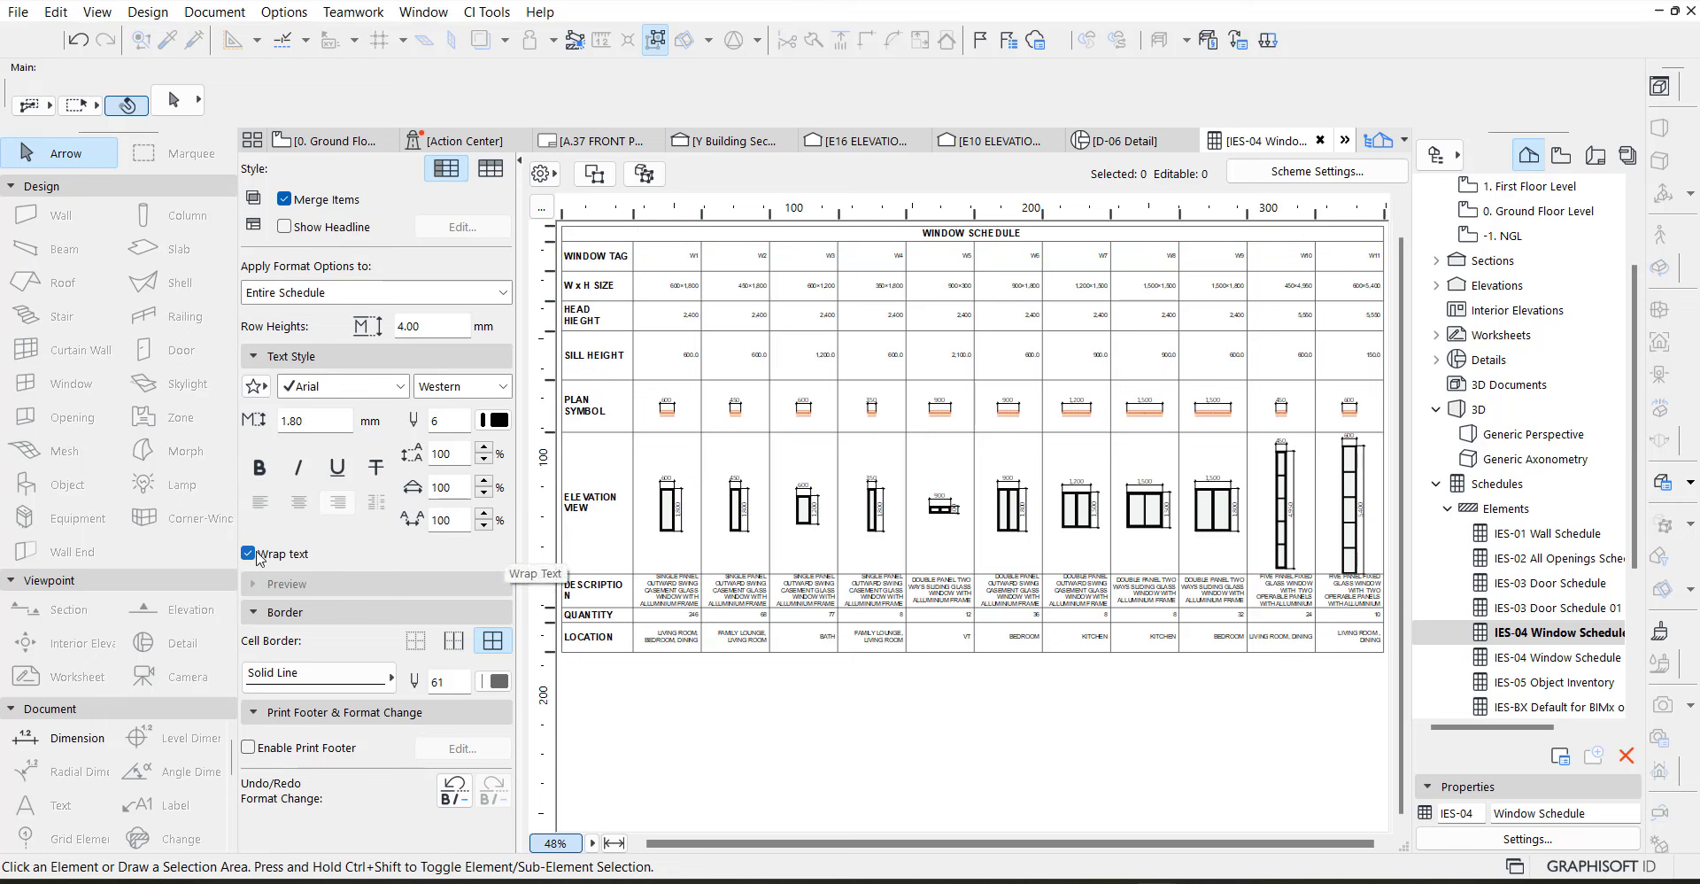
Reapply text wrapping to the entire schedule and widen the header column until DESCRIPTION fits on one line
click(257, 552)
click(256, 552)
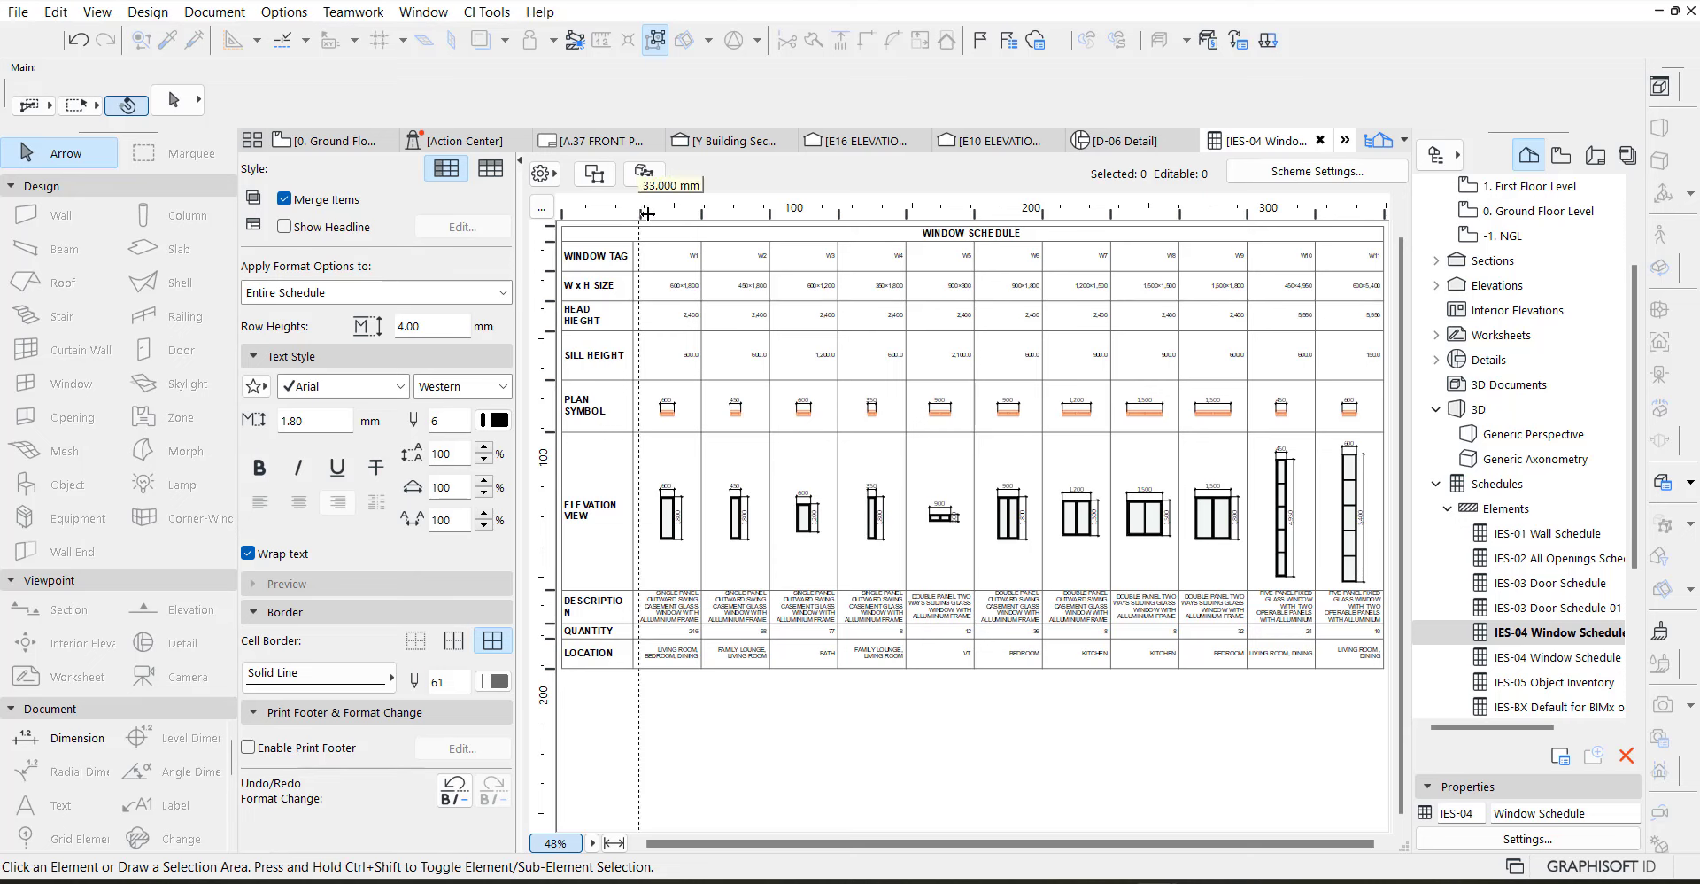
drag(649, 214, 651, 214)
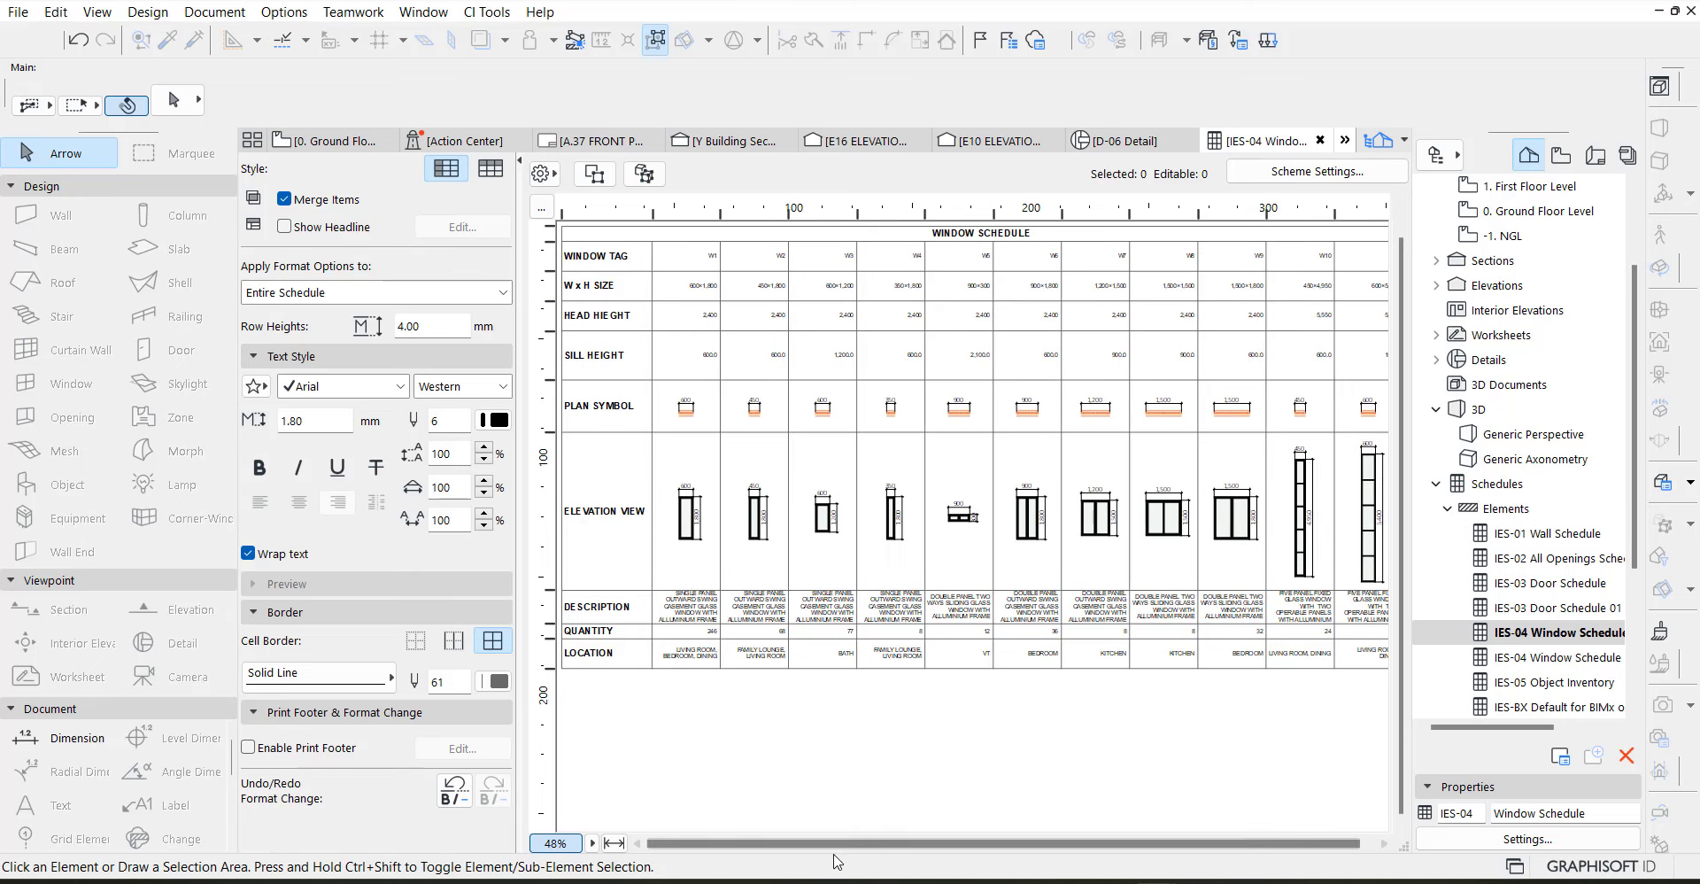
drag(974, 844, 1046, 846)
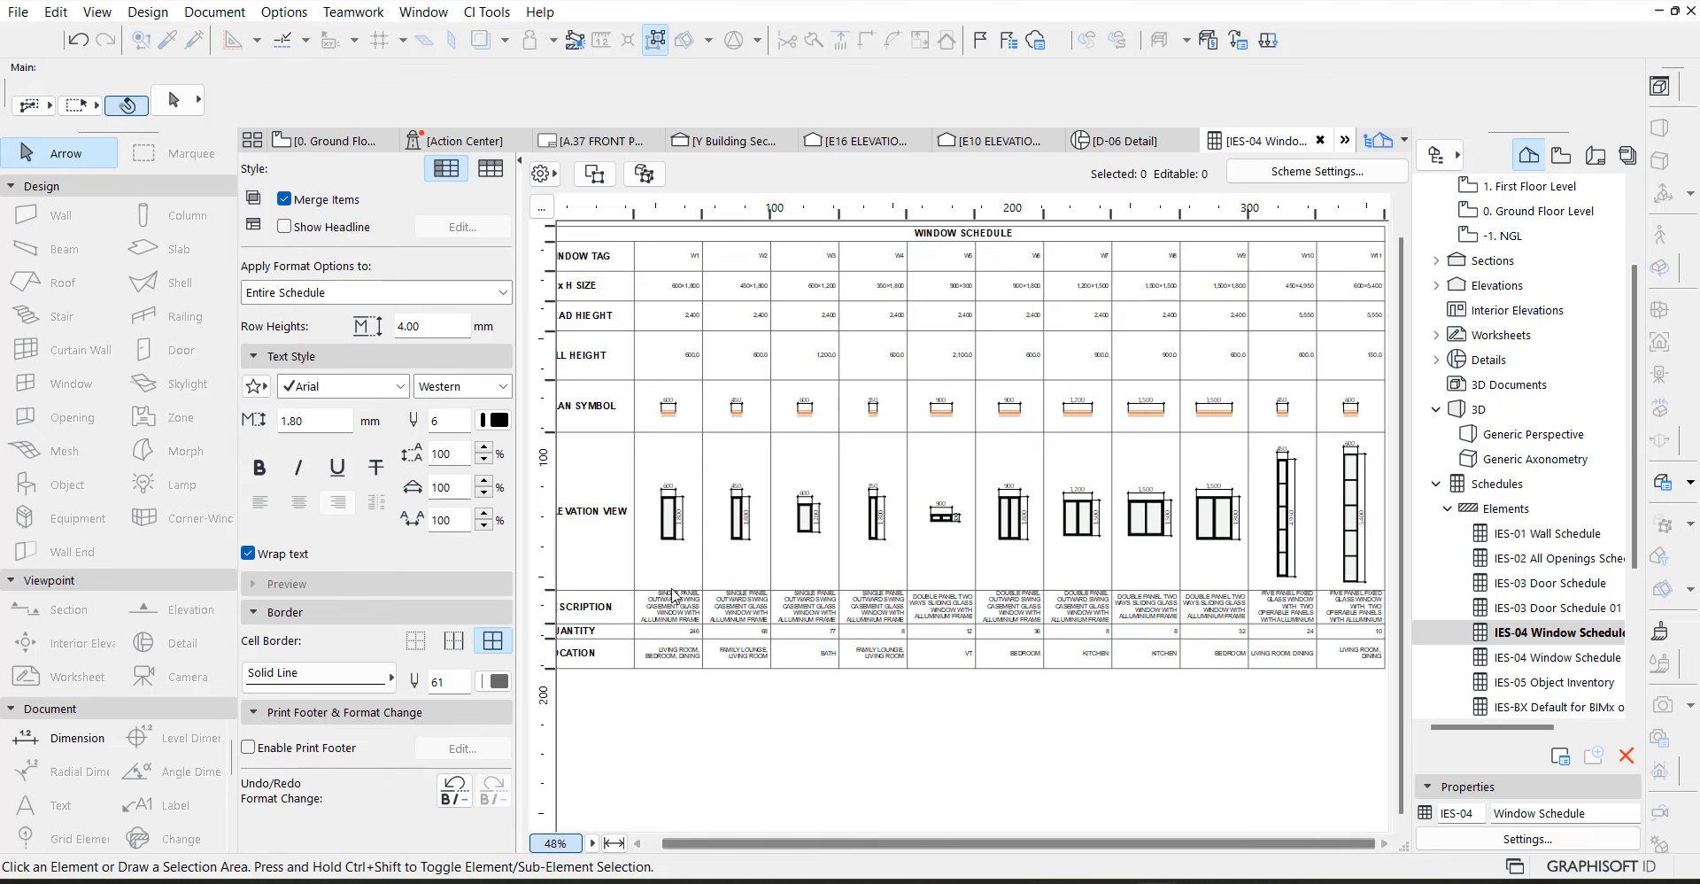
Left-align the value cells of all windows in the schedule
click(652, 609)
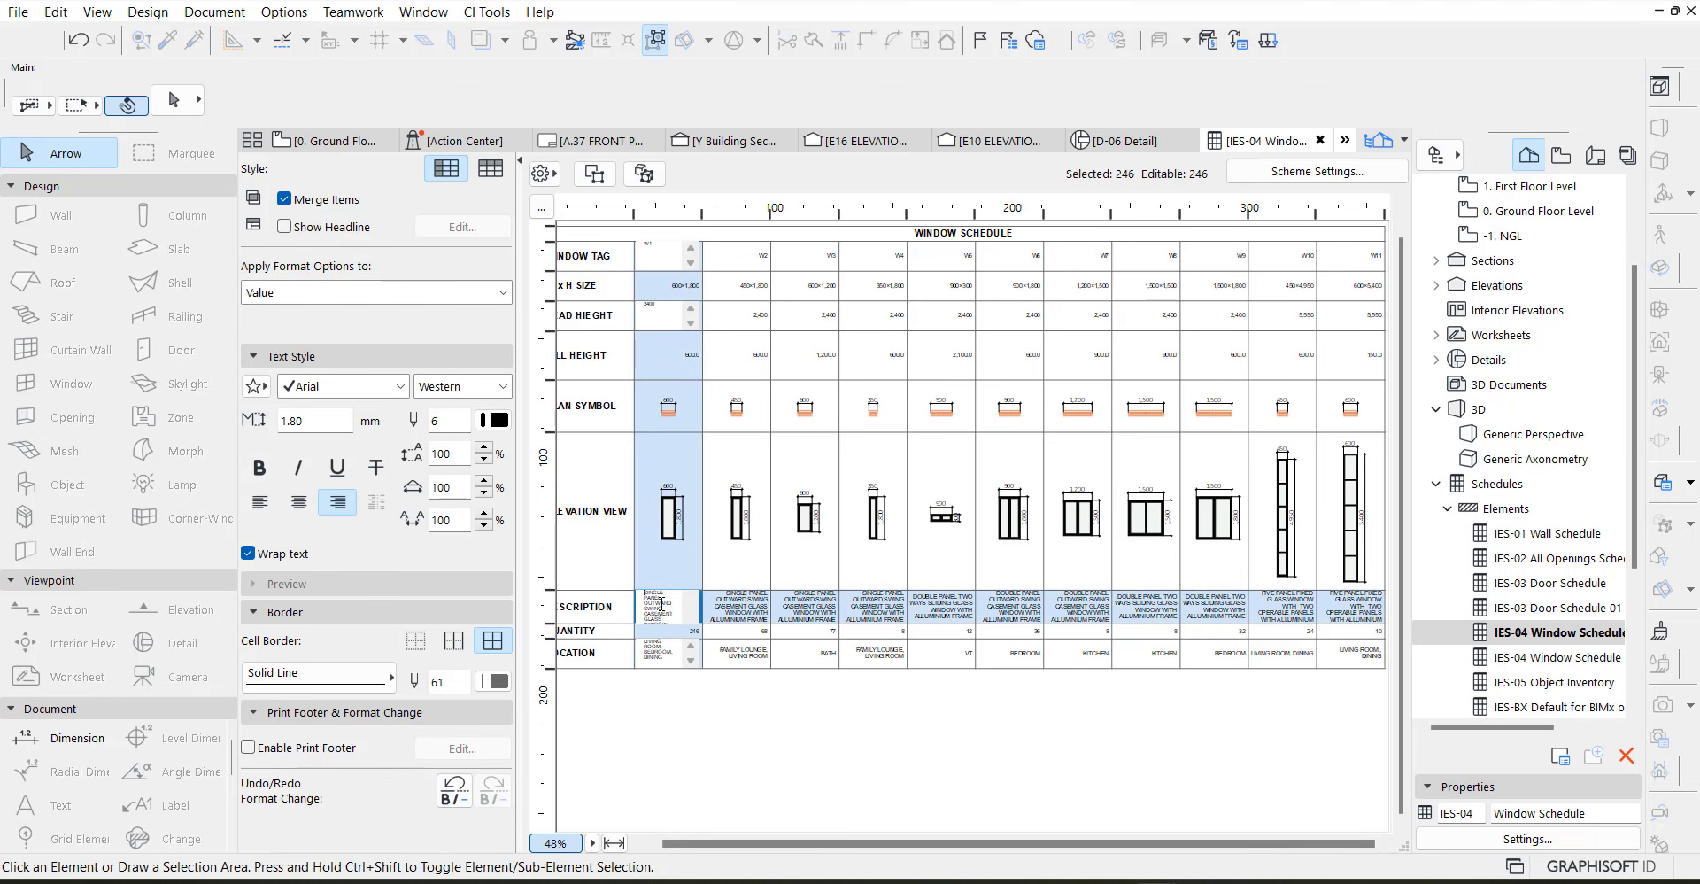
click(263, 506)
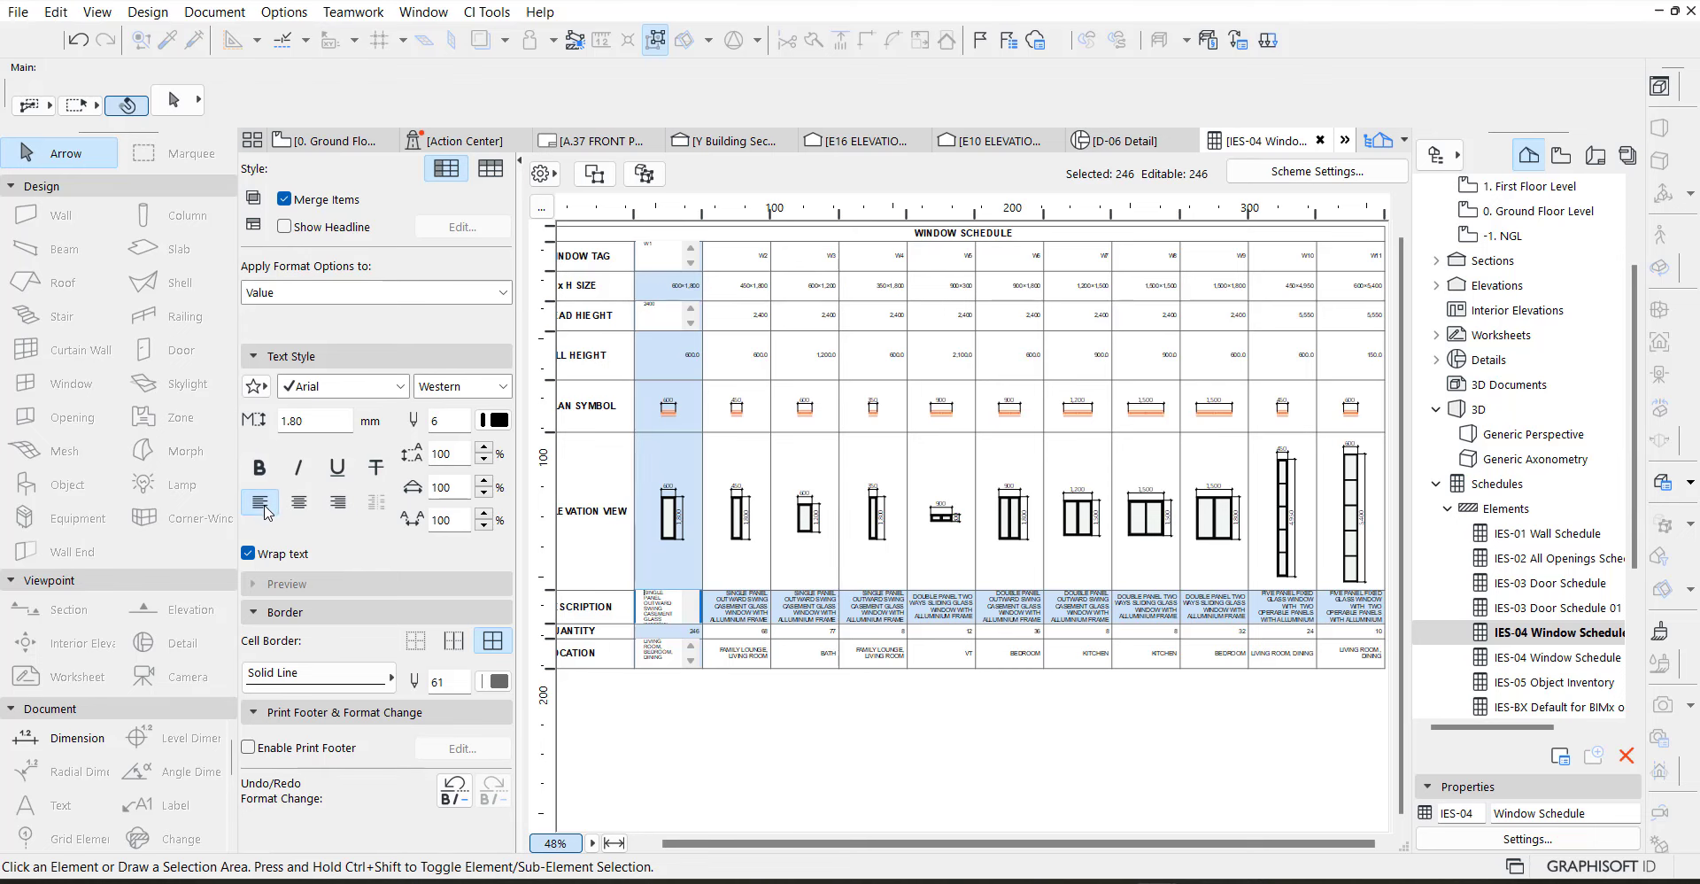
click(697, 735)
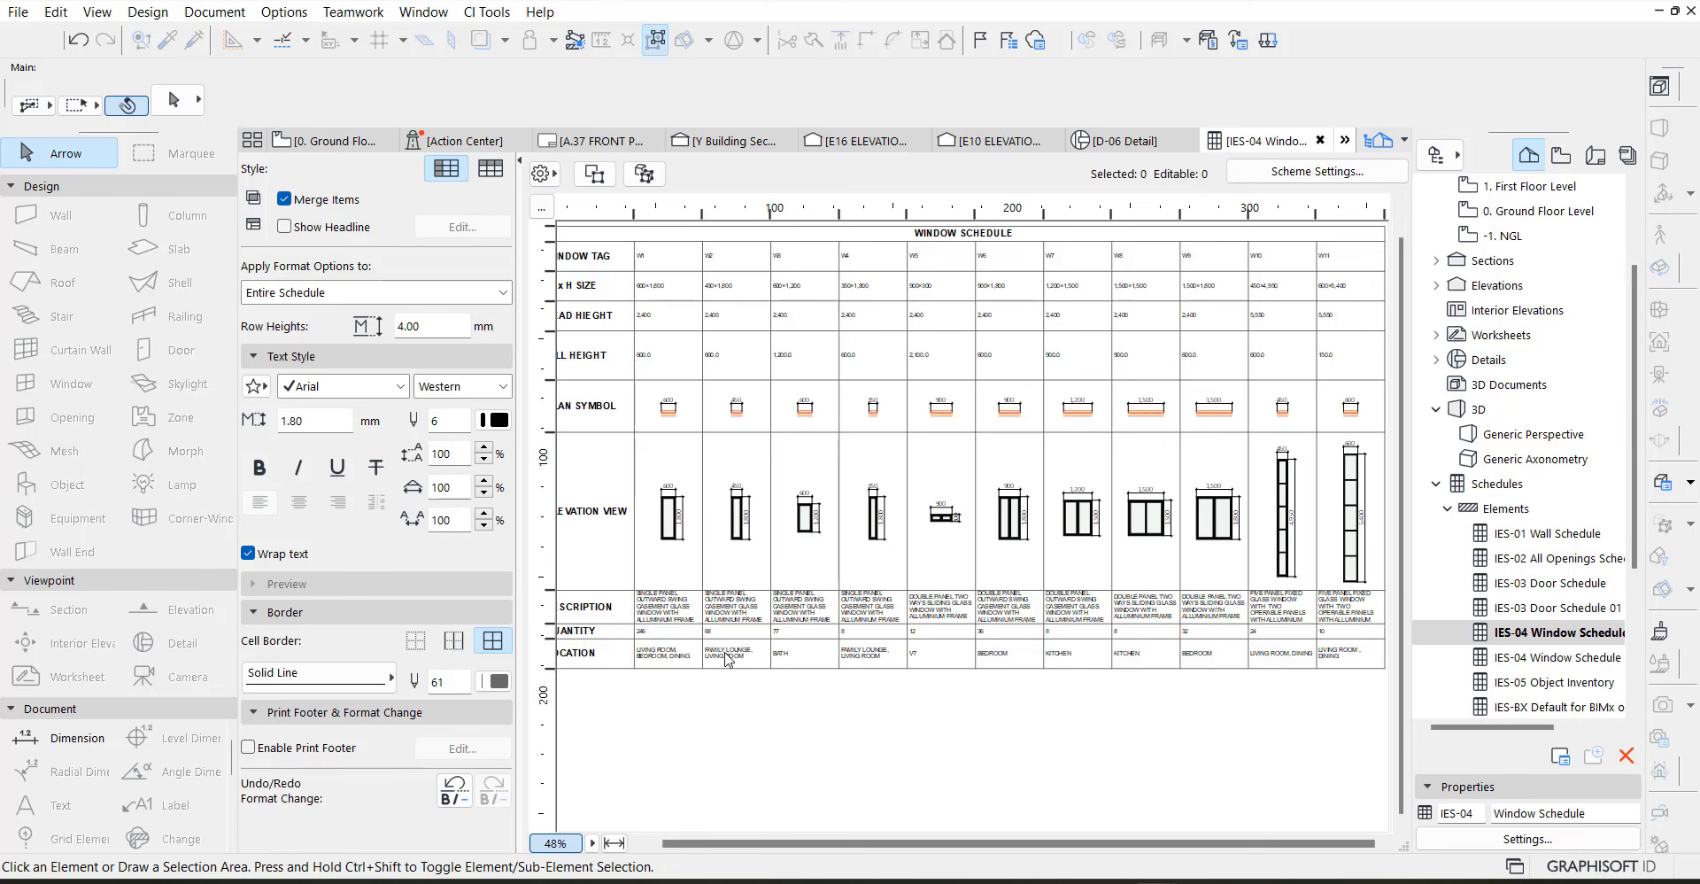
Centre-align the value cells of all windows in the schedule
click(675, 613)
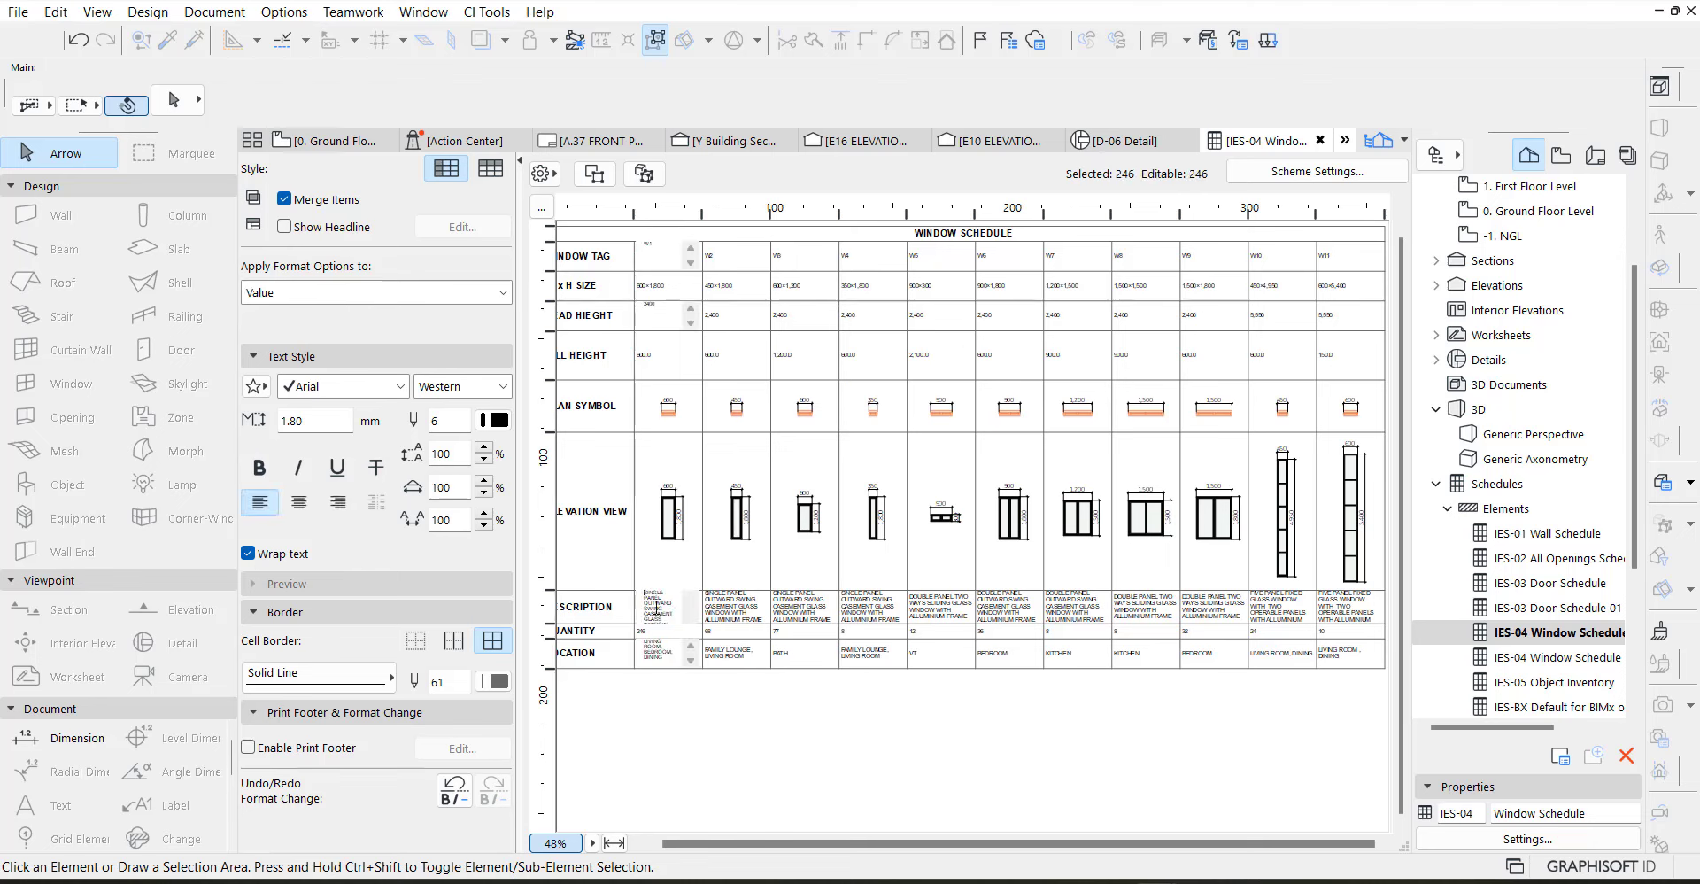
key(ctrl+a)
click(299, 500)
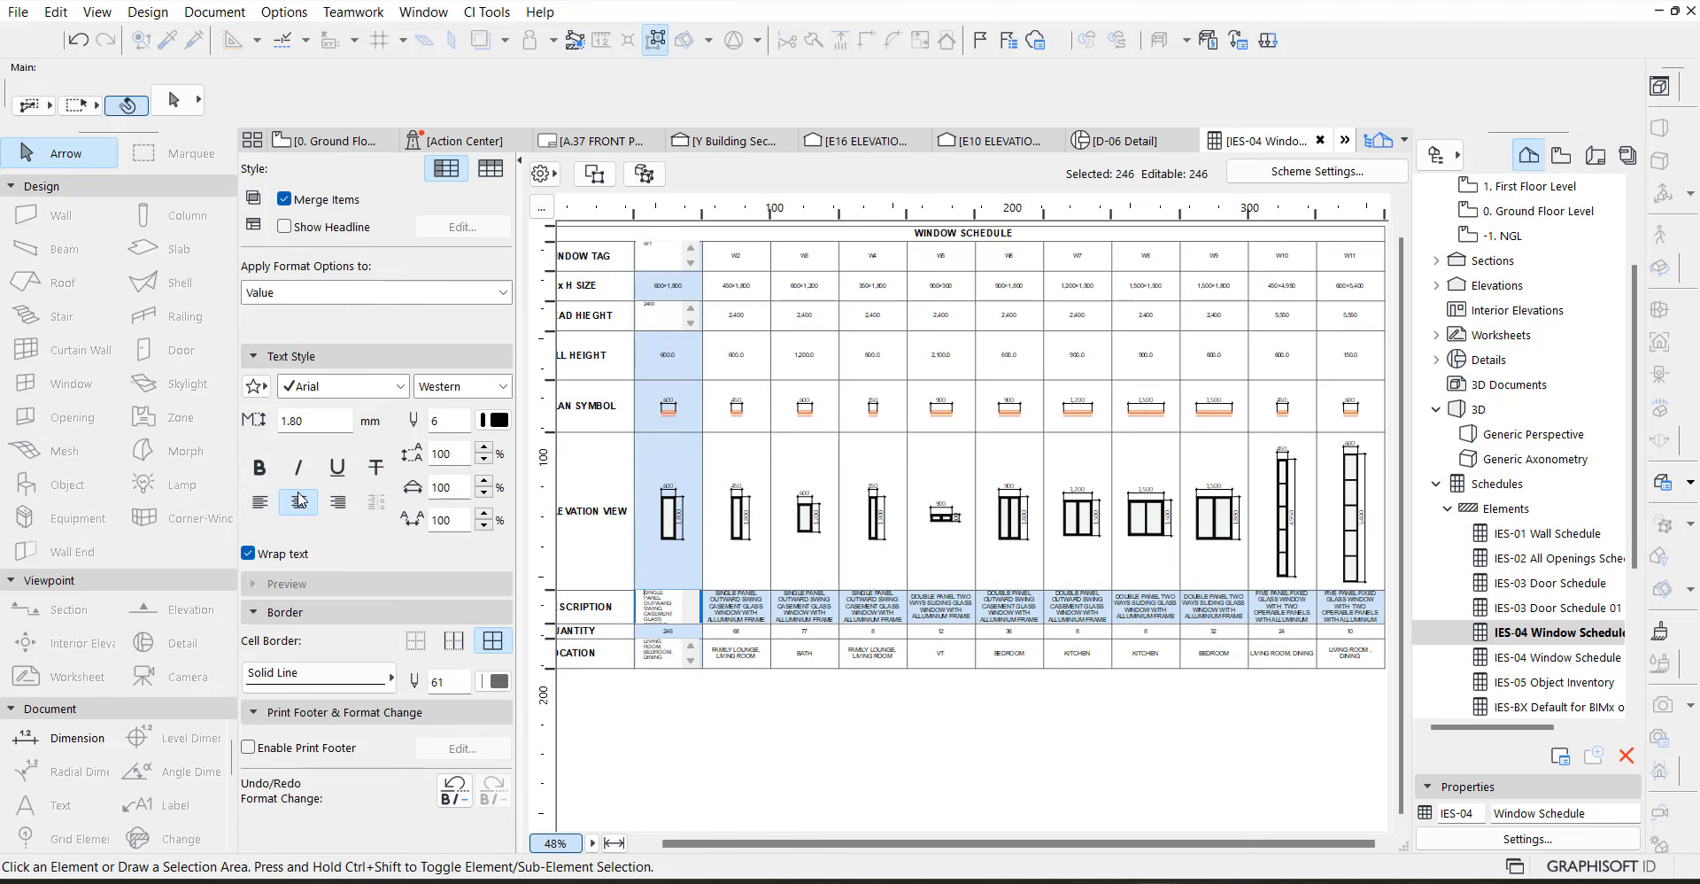
click(779, 816)
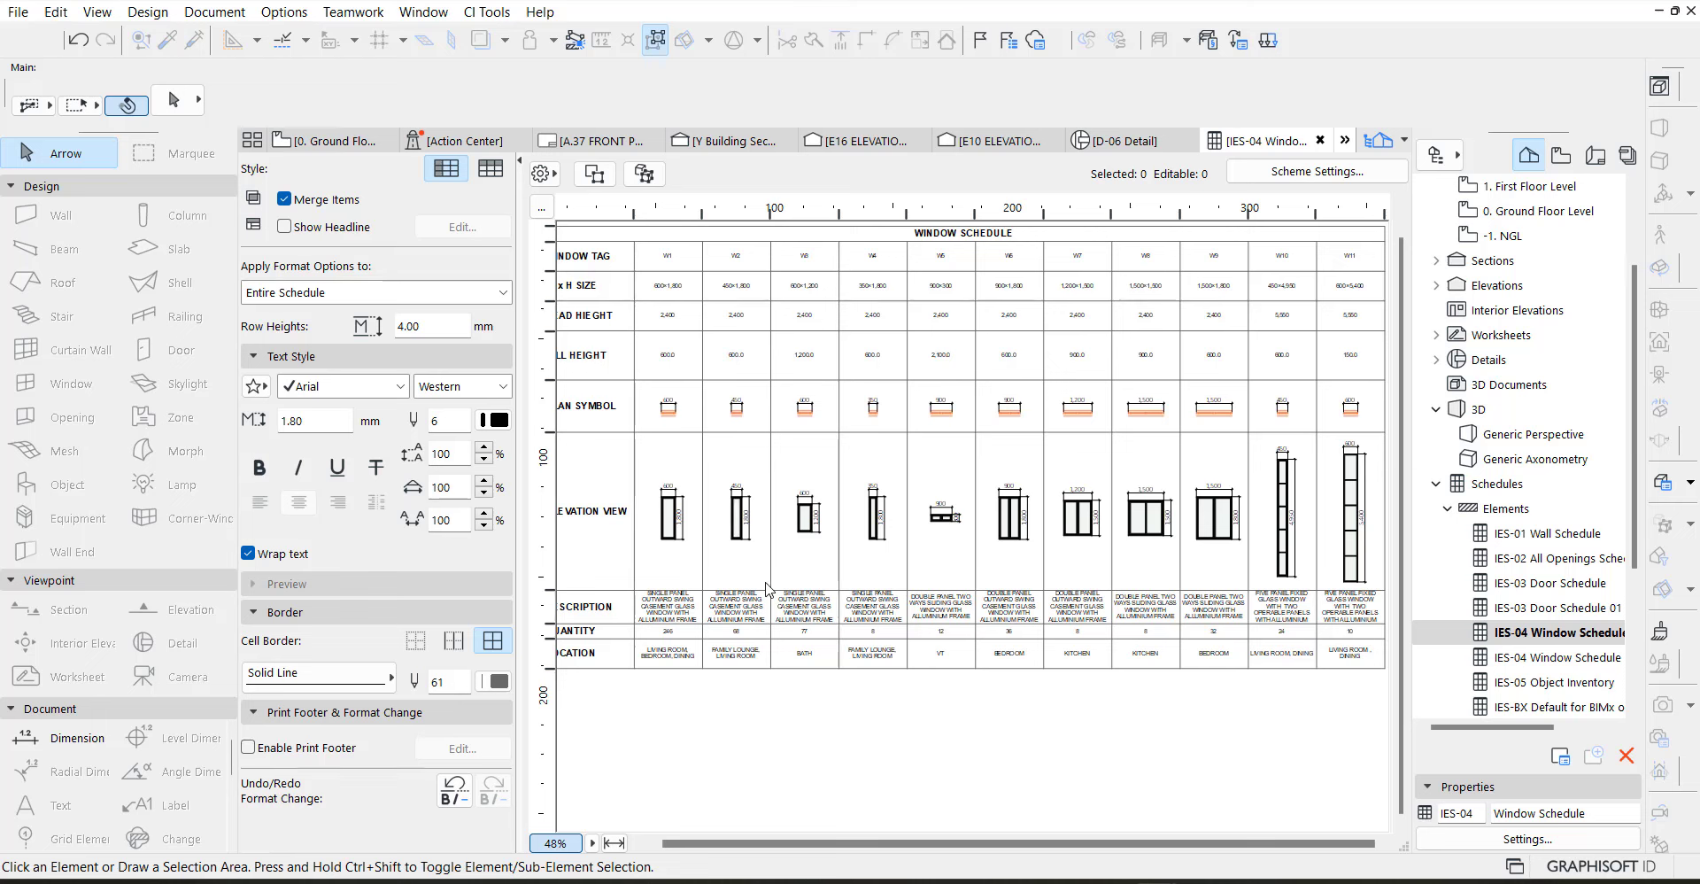
Set the text size of the schedule's value cells to 2 mm for all windows
click(681, 608)
text(2)
key(Return)
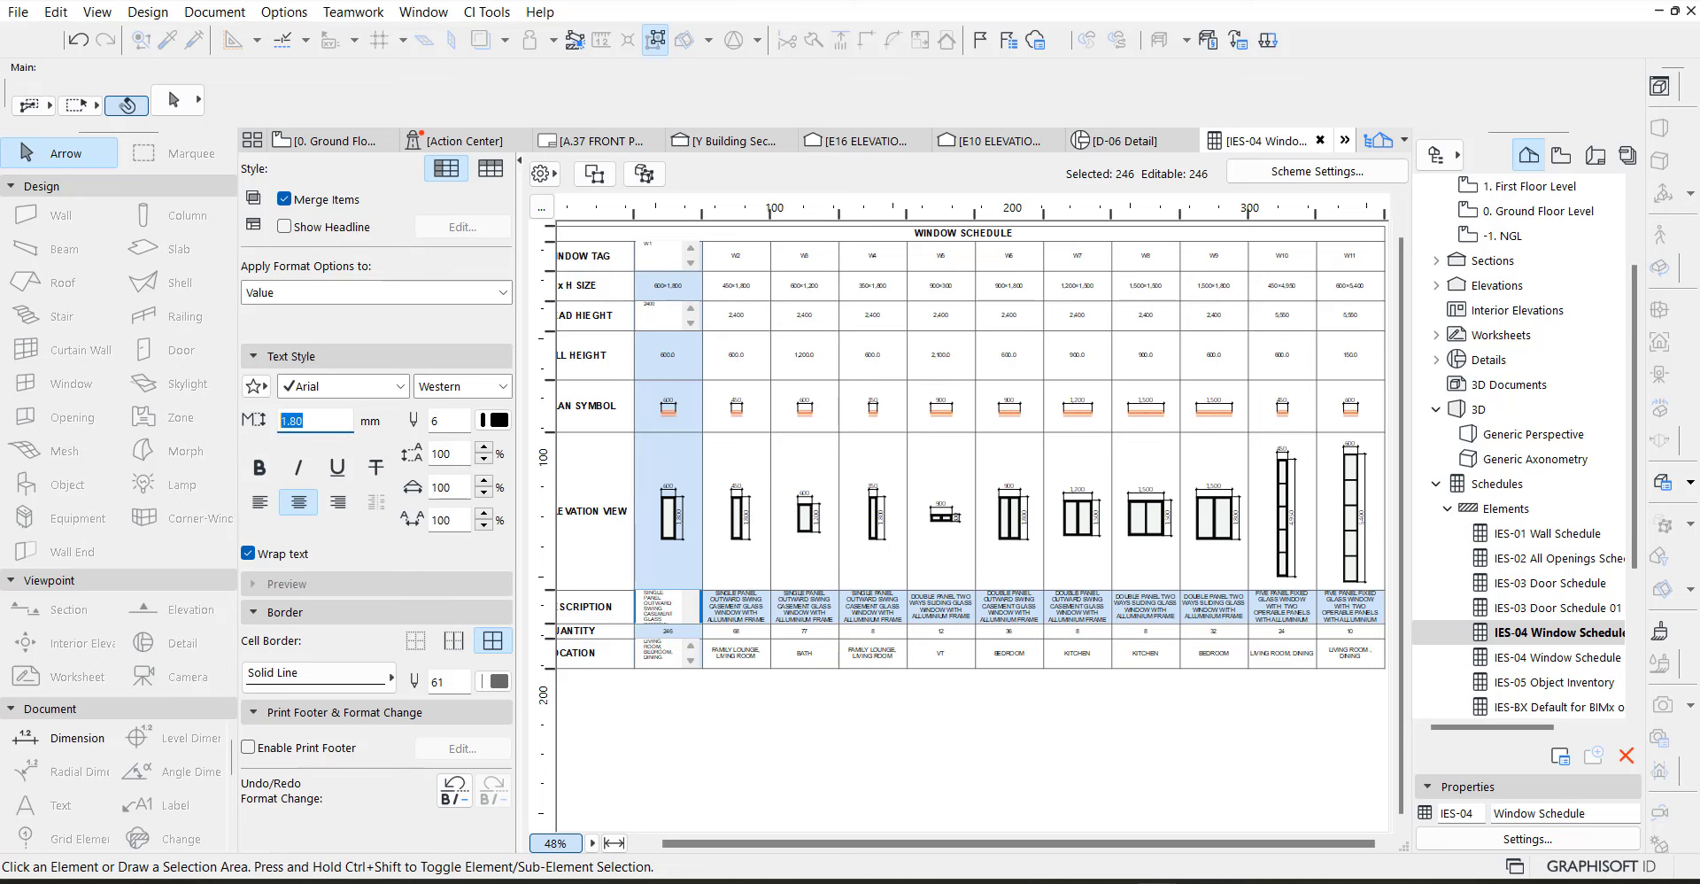
click(763, 731)
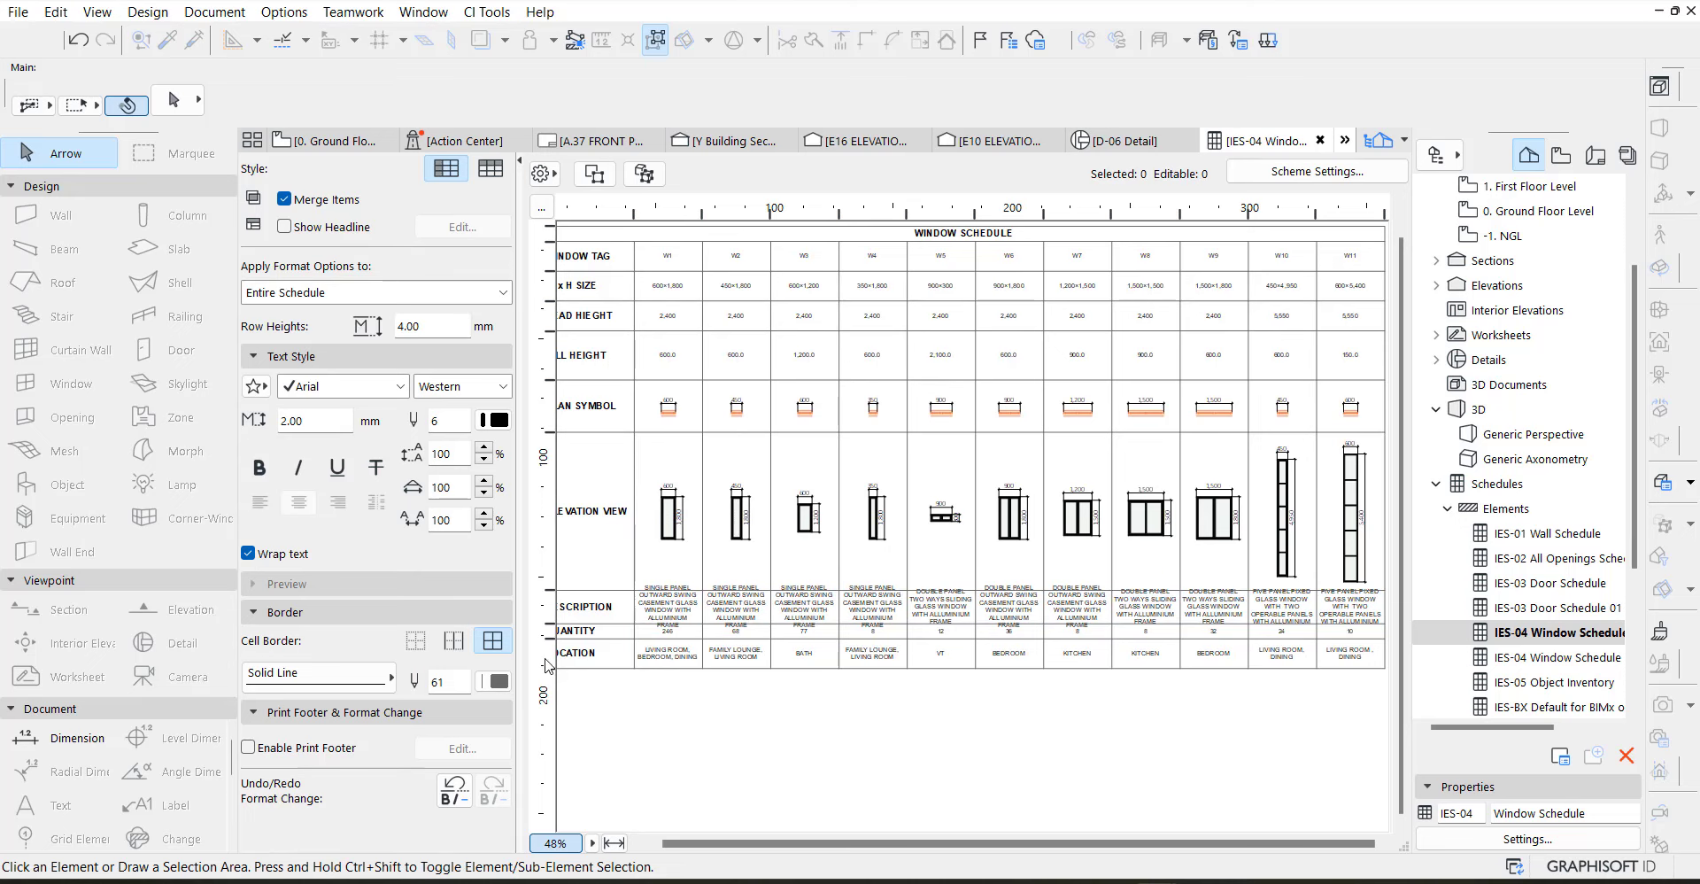
Turn off text wrapping for the entire schedule
click(276, 556)
click(248, 553)
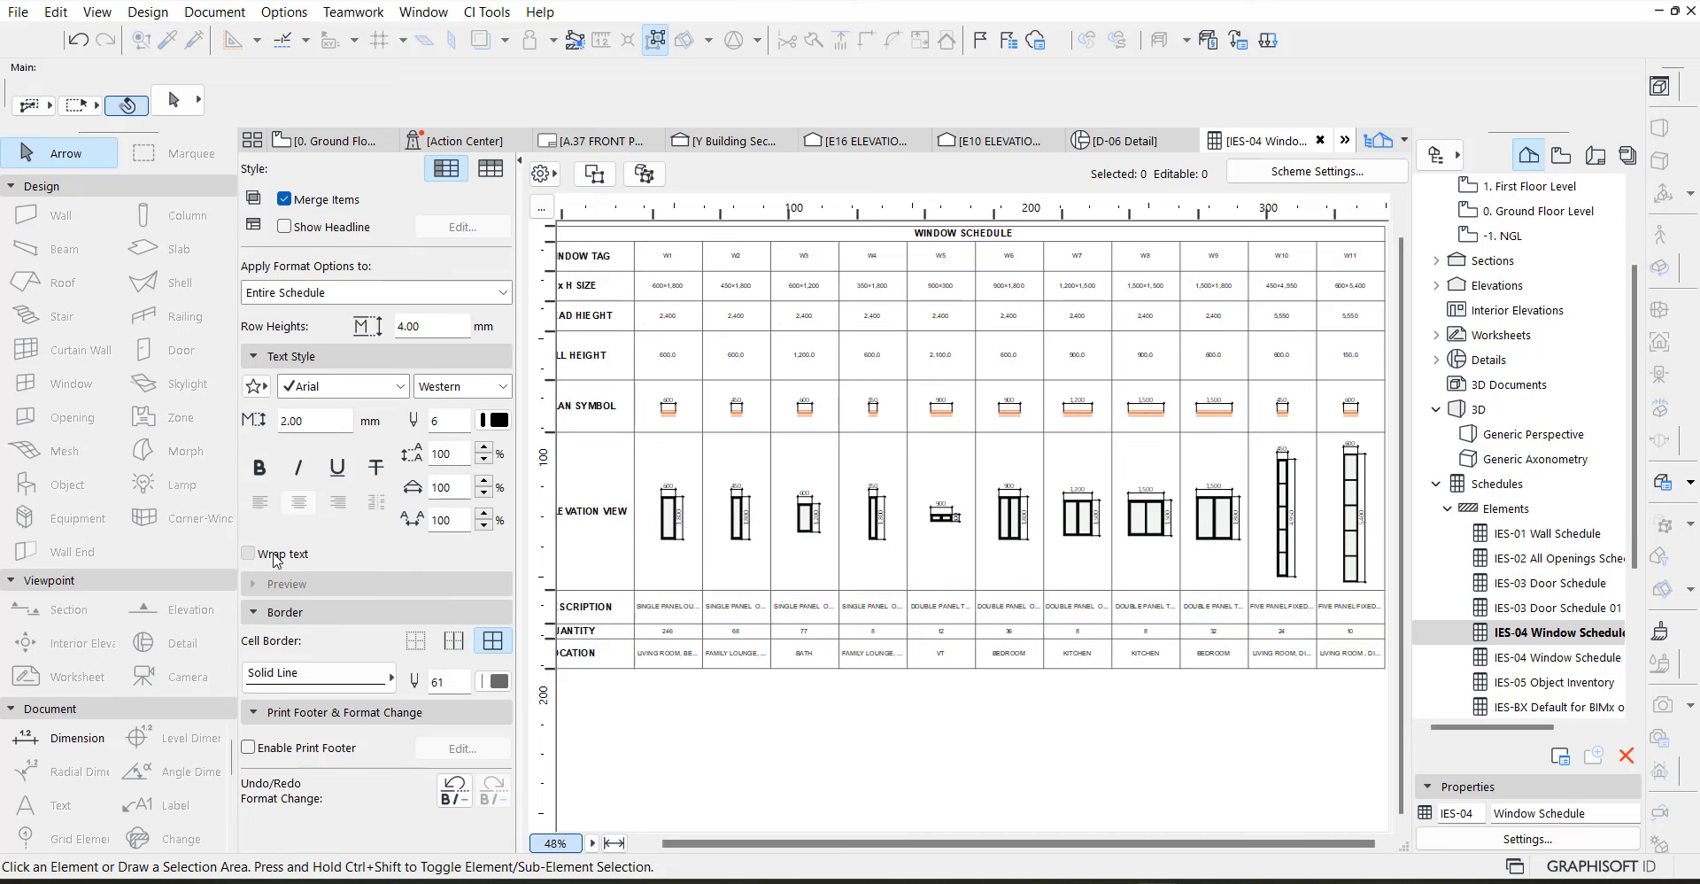